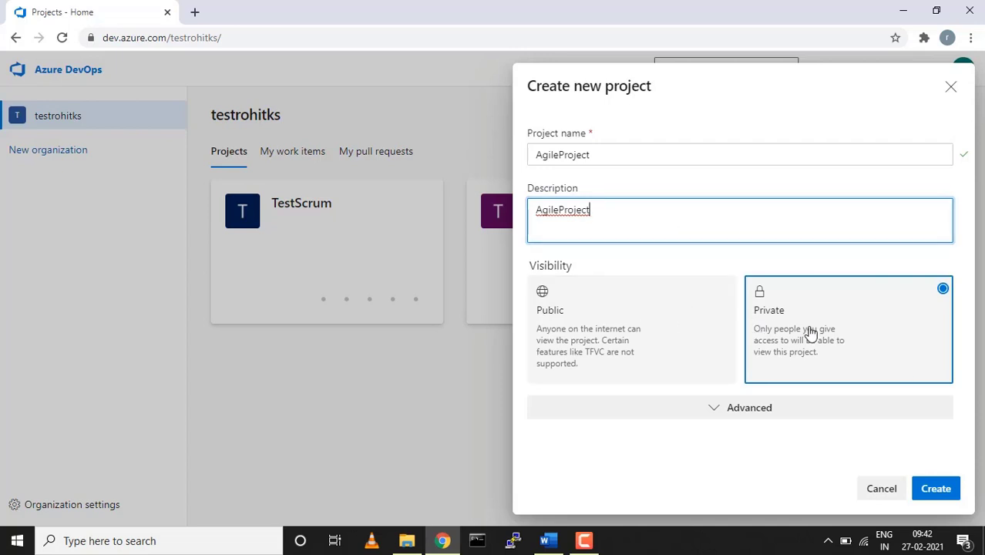
Create the private AgileProject using Git version control and the Agile work item process
{"action": "left_click", "coordinate": [771, 408]}
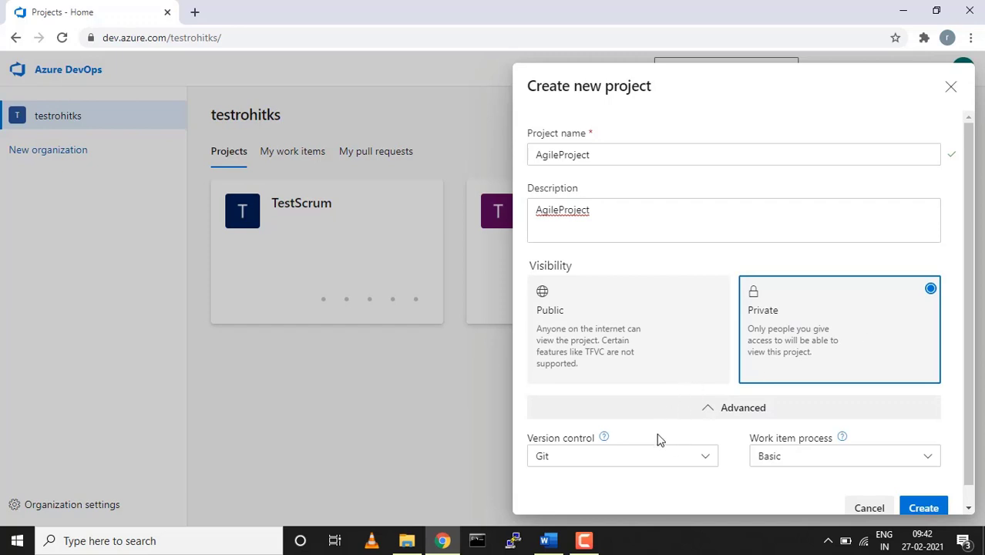
{"action": "left_click", "coordinate": [702, 463]}
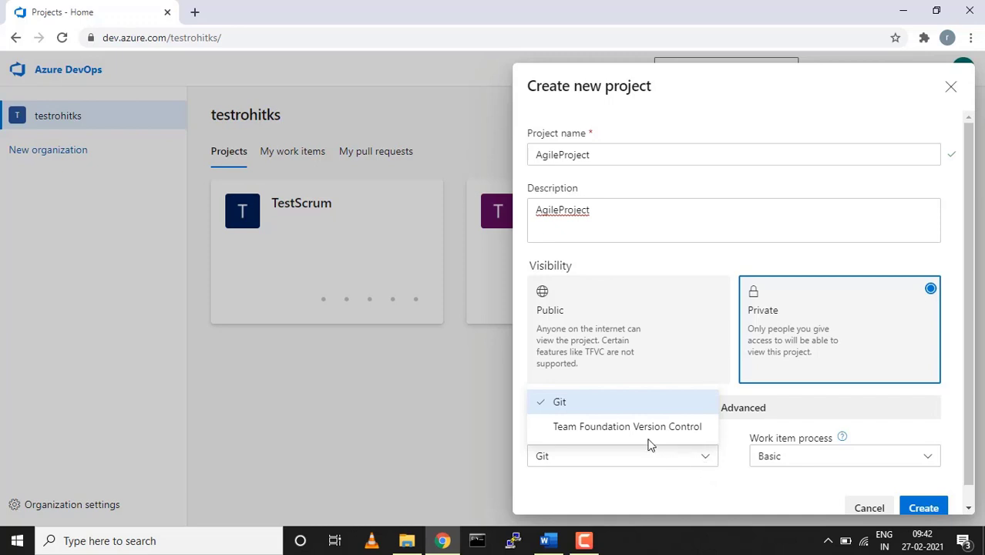
{"action": "left_click", "coordinate": [704, 461]}
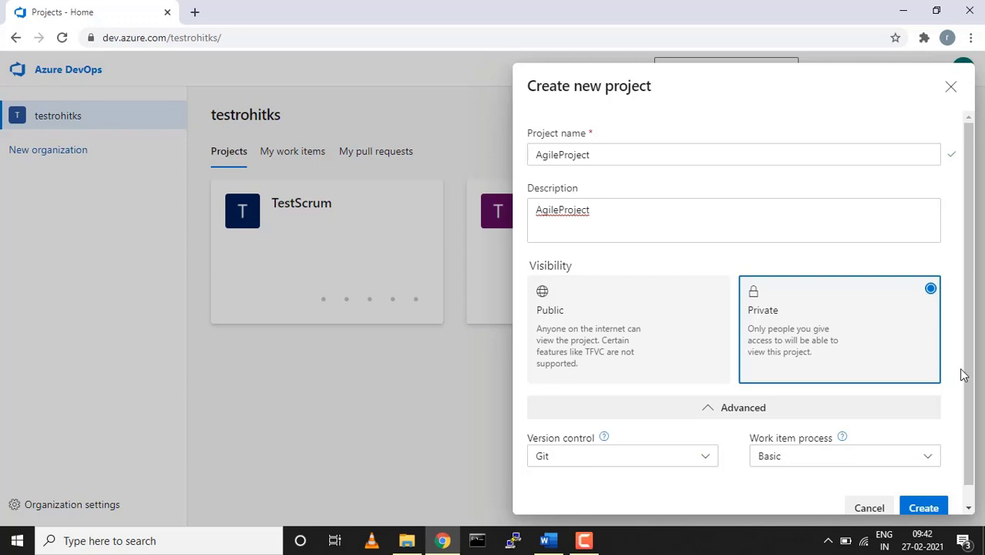
{"action": "scroll", "coordinate": [970, 349], "scroll_direction": "down", "scroll_amount": 1}
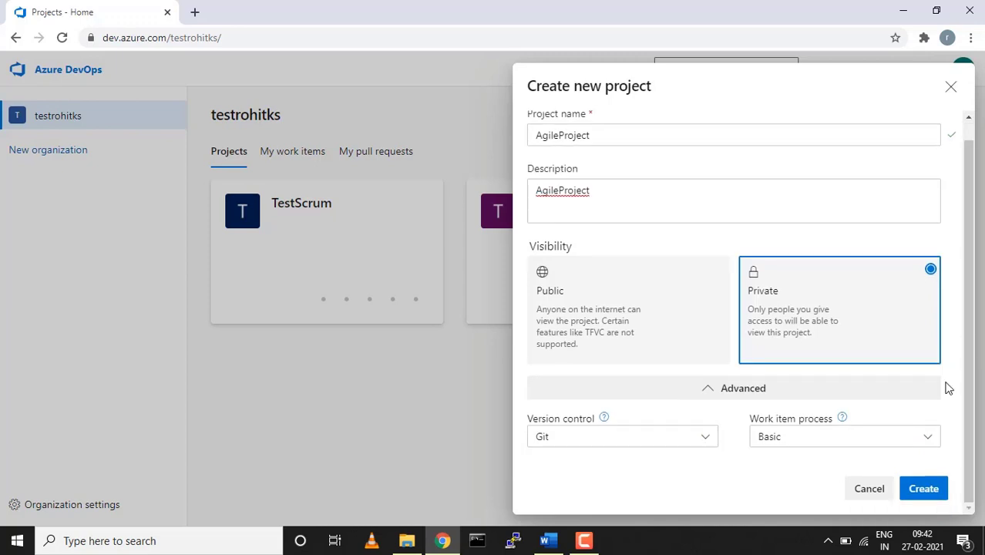
{"action": "left_click", "coordinate": [931, 440]}
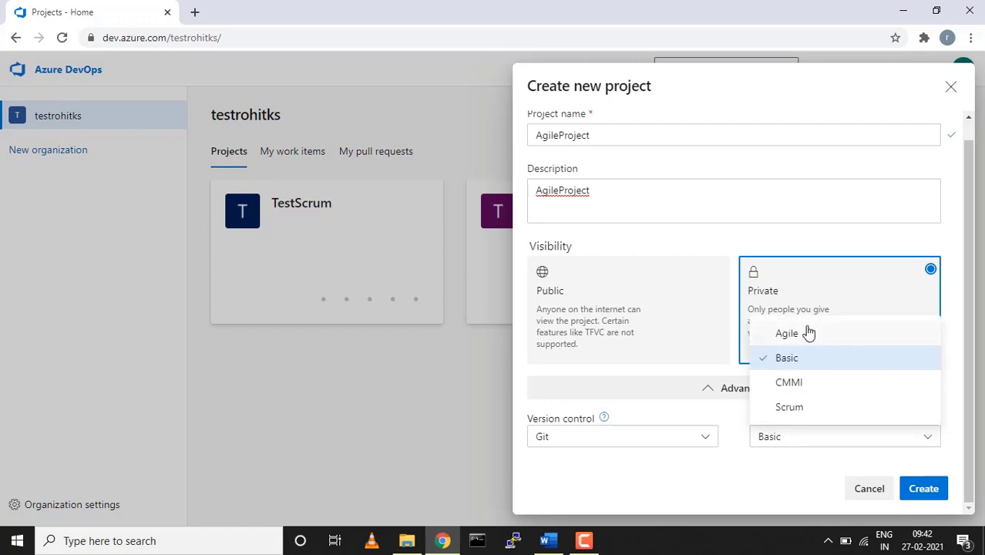
{"action": "left_click", "coordinate": [781, 332]}
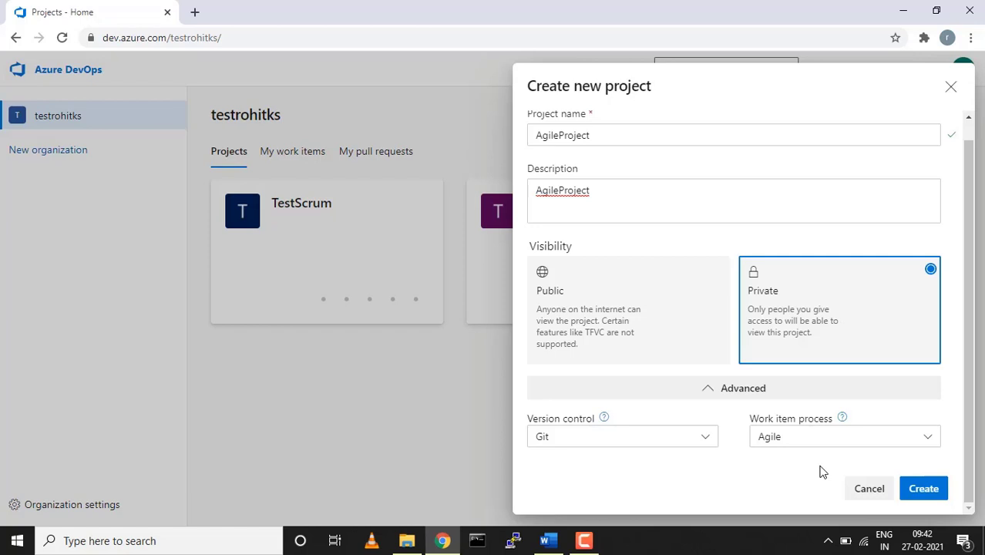
{"action": "left_click", "coordinate": [925, 492]}
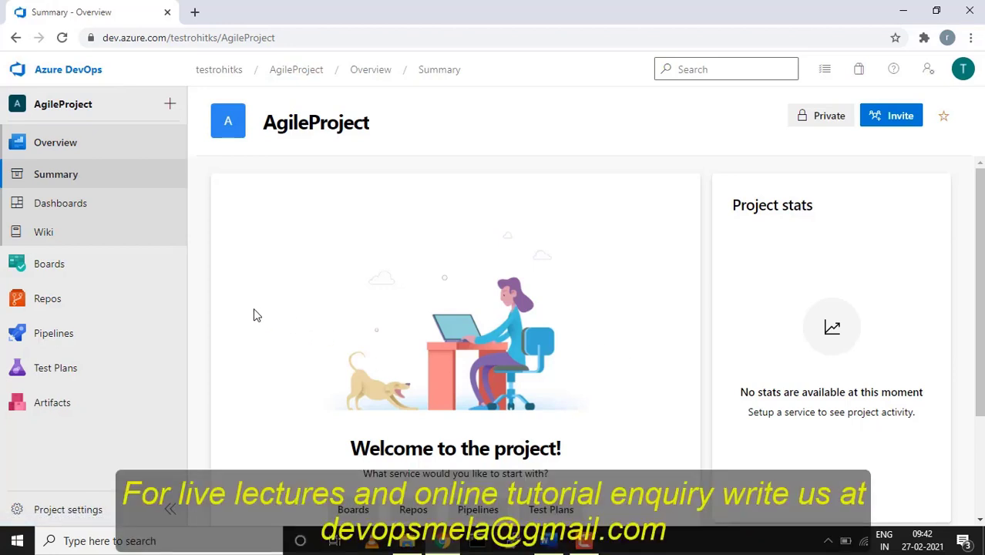
Glance at AgileProject's empty Repos page, then go to the Boards Work items list
{"action": "scroll", "coordinate": [596, 218], "scroll_direction": "down", "scroll_amount": 2}
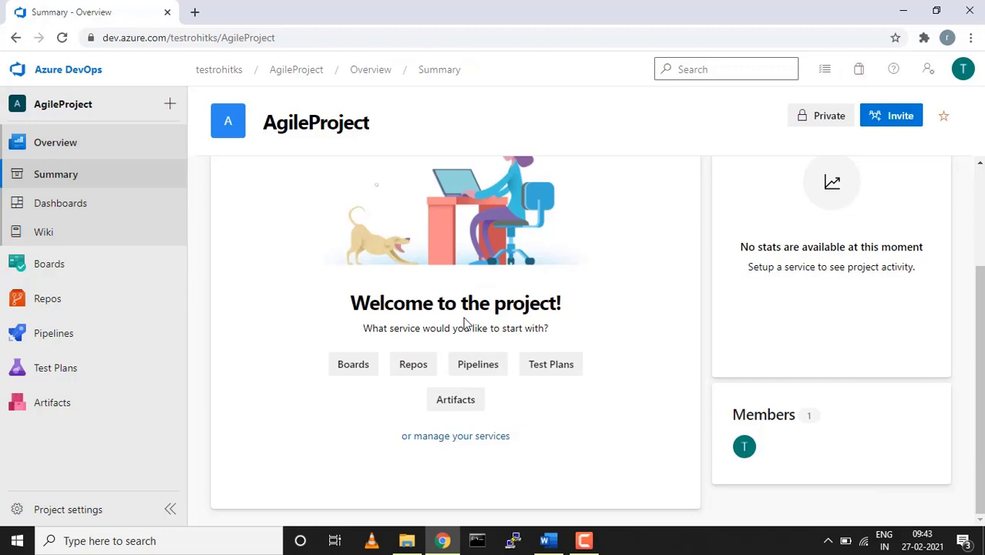
{"action": "scroll", "coordinate": [466, 324], "scroll_direction": "up", "scroll_amount": 2}
{"action": "left_click", "coordinate": [40, 306]}
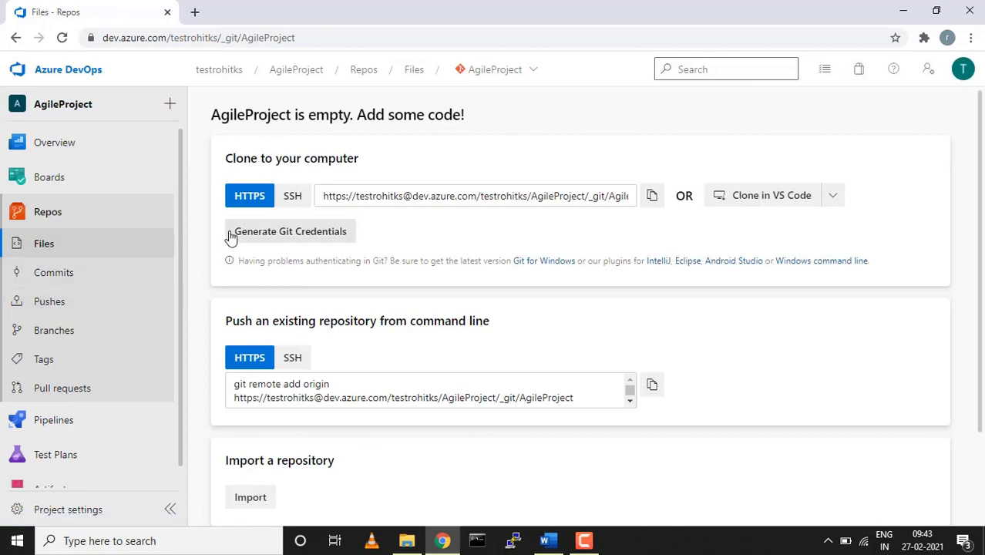
{"action": "left_click", "coordinate": [48, 176]}
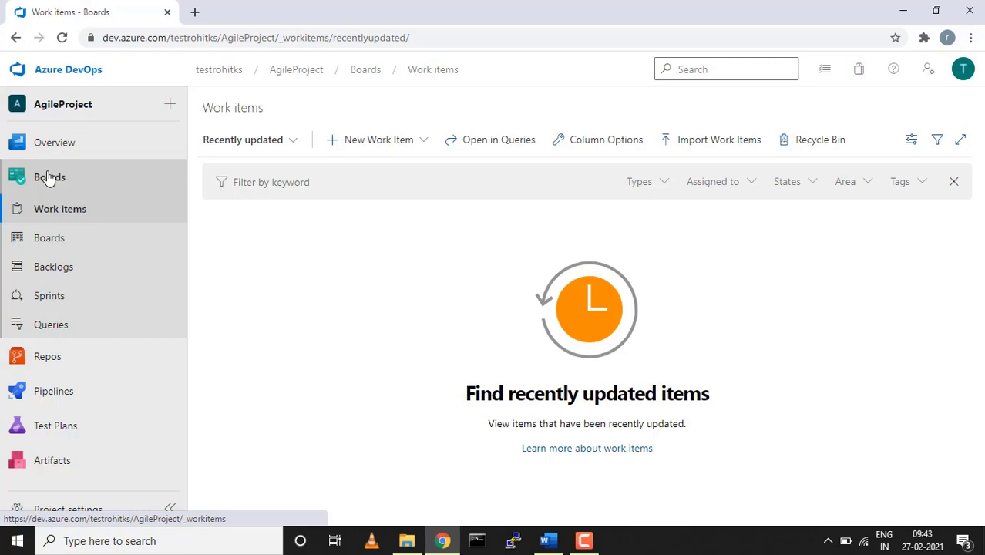
Start a new Epic from the New Work Item menu
{"action": "left_click", "coordinate": [425, 142]}
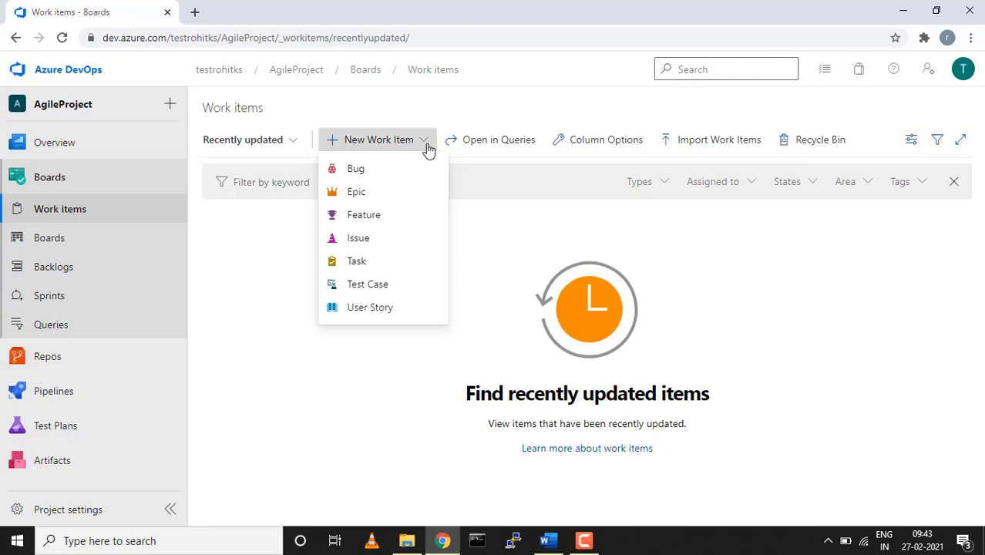
{"action": "left_click", "coordinate": [356, 195]}
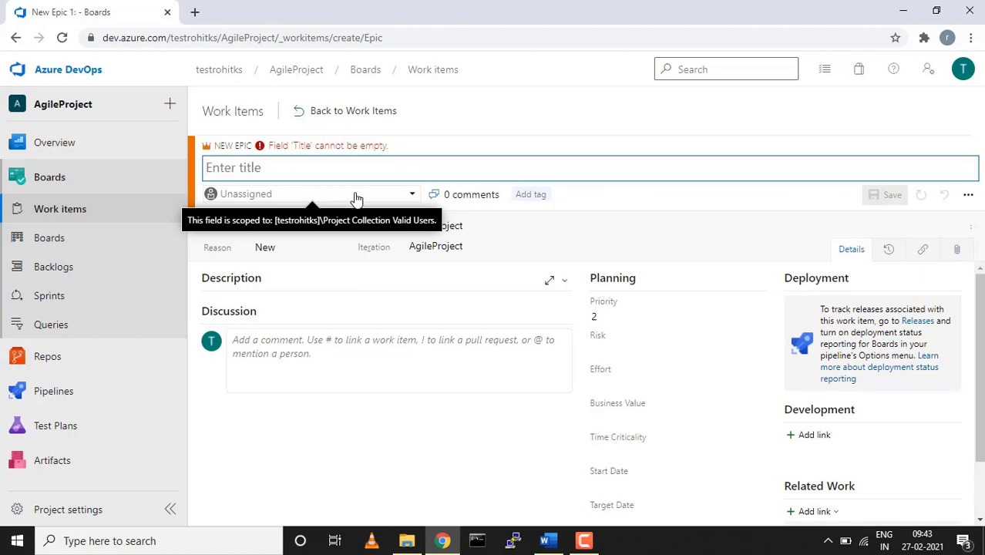
Title the new epic 'Sales Apps'
{"action": "type", "text": "Sales Apps"}
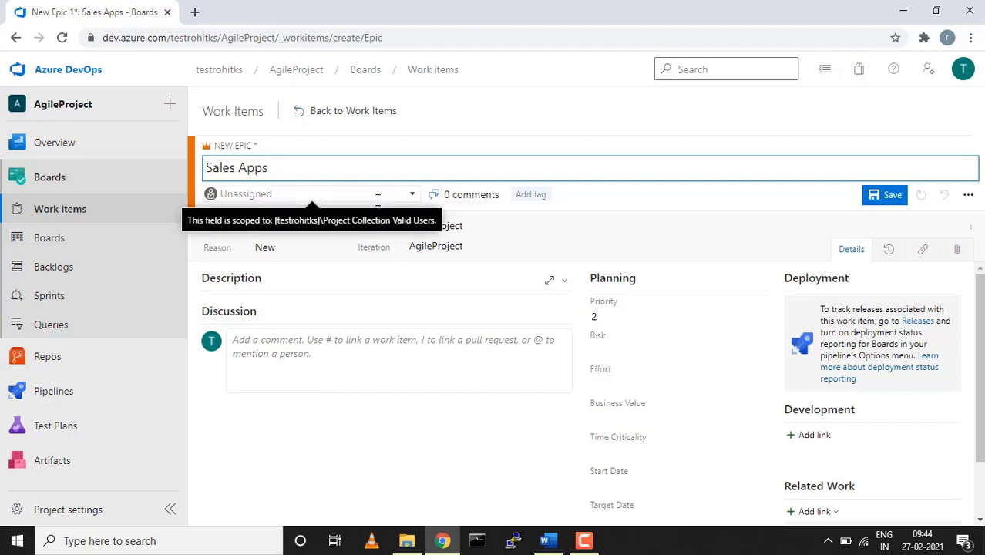
{"action": "type", "text": "for Cl"}
{"action": "key", "text": "BackSpace"}
{"action": "key", "text": "BackSpace"}
{"action": "key", "text": "BackSpace"}
{"action": "key", "text": "BackSpace"}
{"action": "key", "text": "BackSpace"}
{"action": "key", "text": "BackSpace"}
{"action": "key", "text": "BackSpace"}
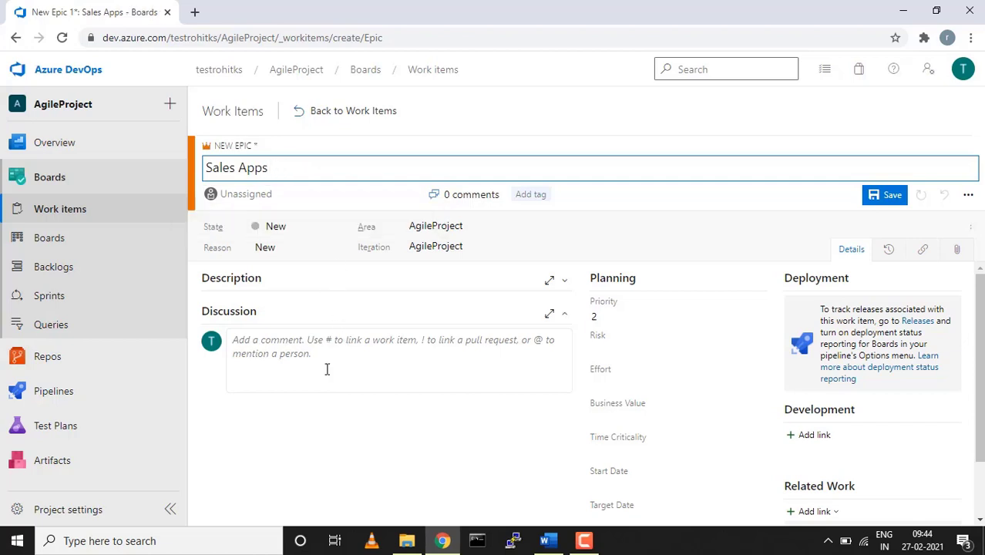
{"action": "left_click", "coordinate": [302, 417]}
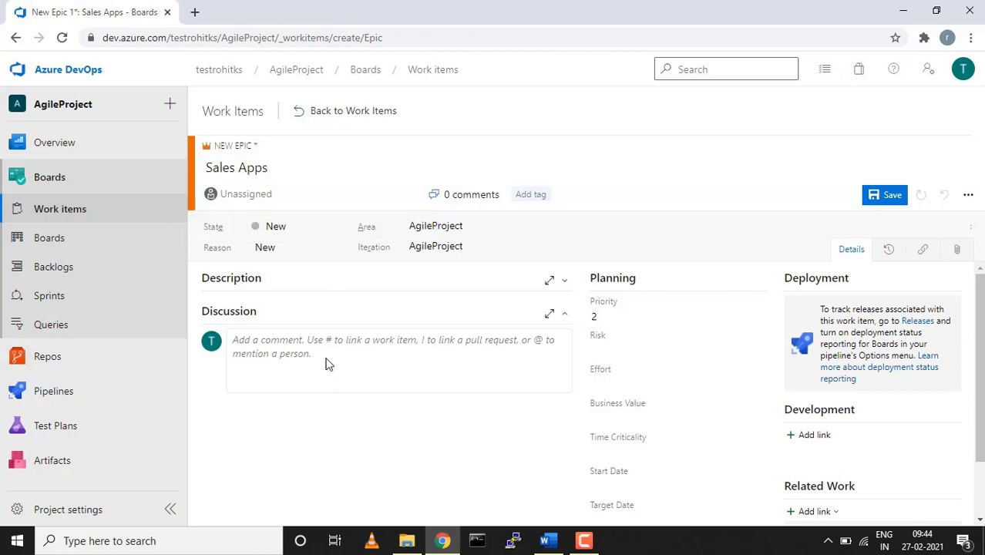
Assign the epic to the project's only member, leaving its Reason unchanged
{"action": "left_click", "coordinate": [308, 193]}
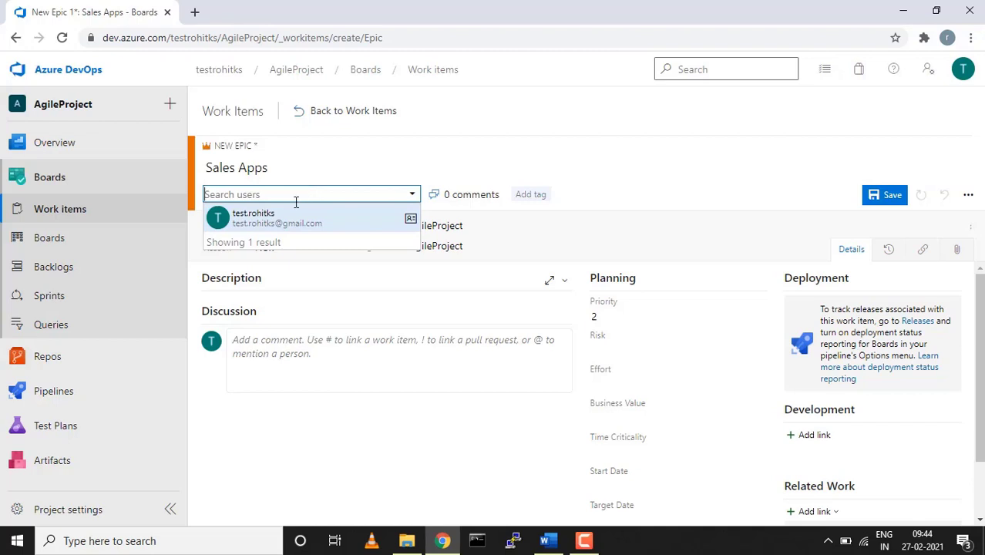
{"action": "left_click", "coordinate": [283, 219]}
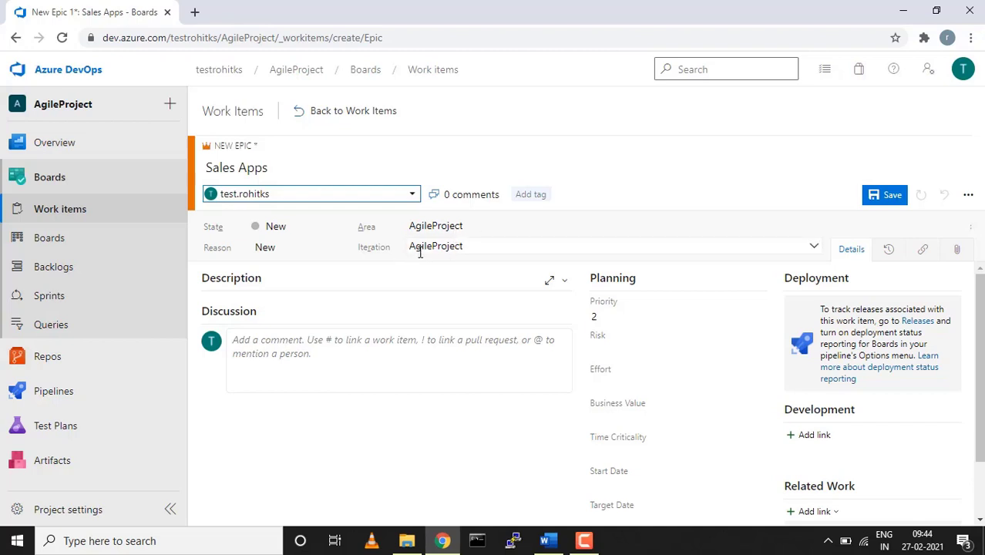
{"action": "left_click", "coordinate": [342, 249]}
{"action": "left_click", "coordinate": [341, 249]}
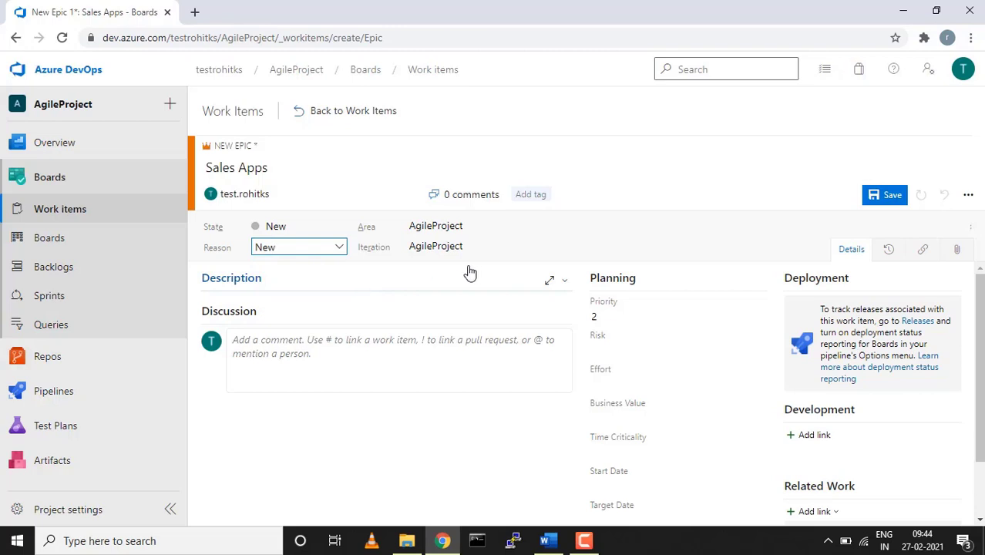
{"action": "left_click", "coordinate": [561, 283]}
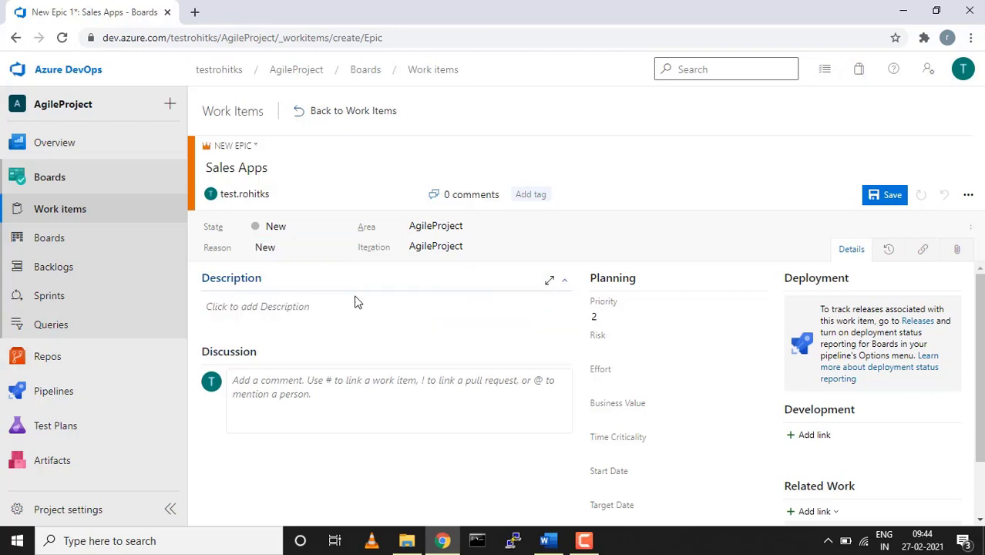
{"action": "left_click", "coordinate": [346, 312]}
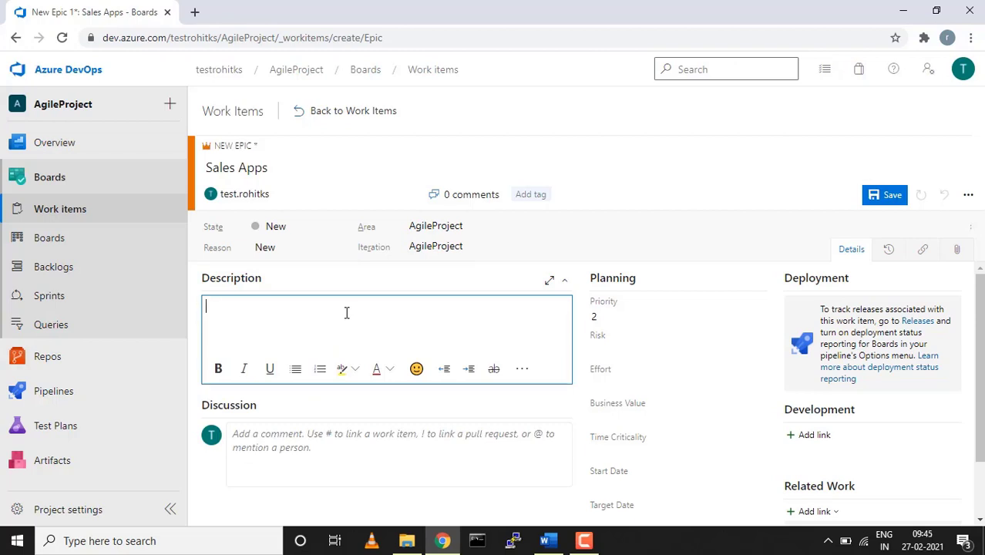
{"action": "left_click", "coordinate": [287, 436]}
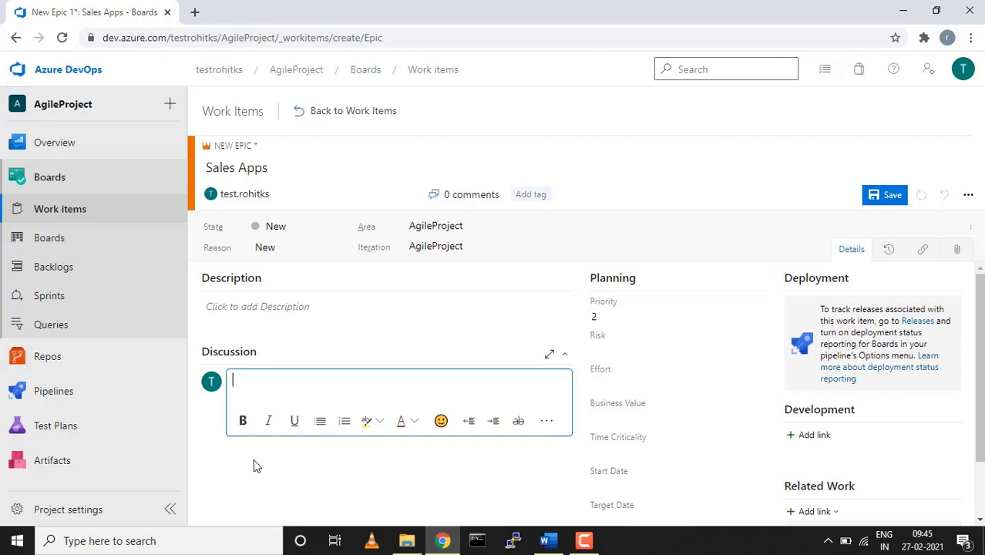
{"action": "type", "text": "@"}
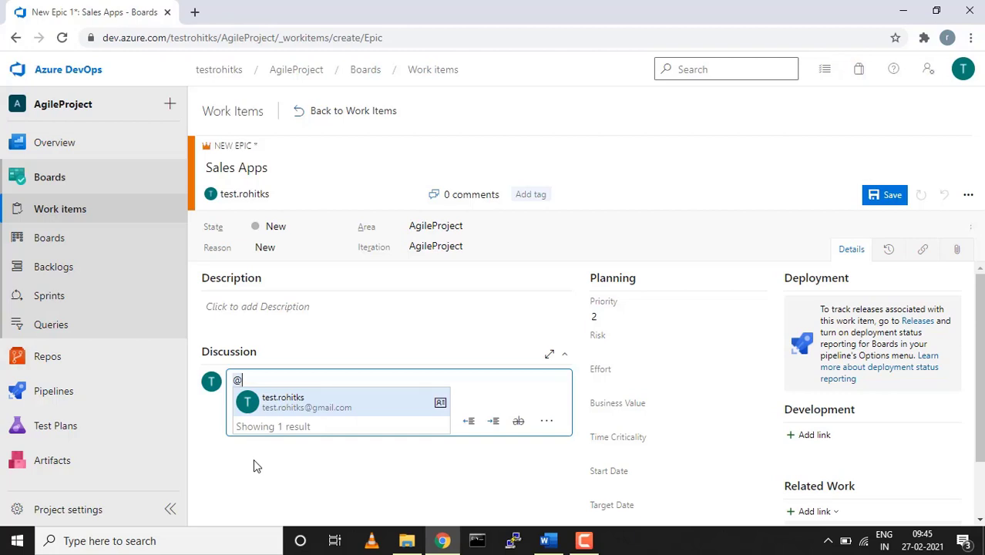
{"action": "key", "text": "Return"}
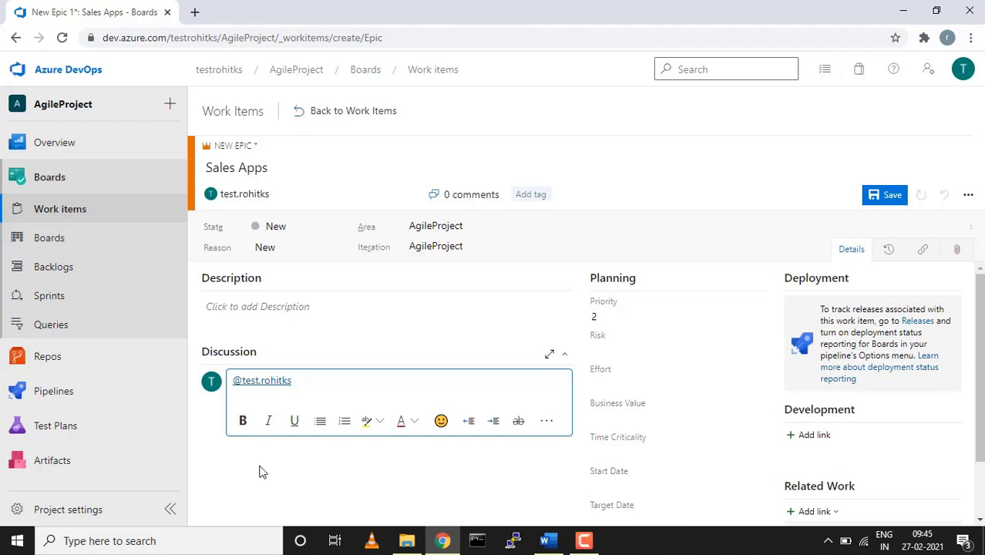
{"action": "type", "text": "kindly look into it"}
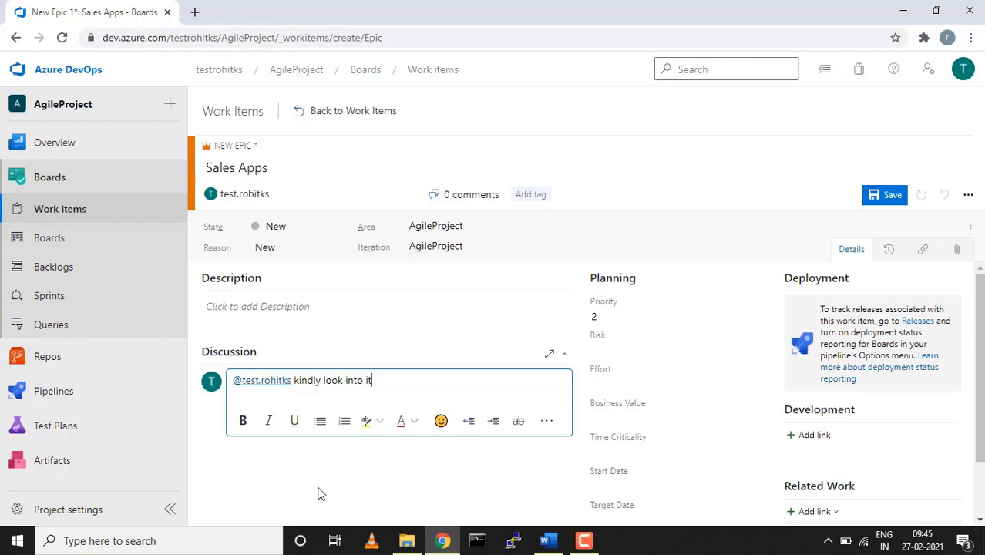
{"action": "key", "text": "ctrl+a"}
{"action": "key", "text": "BackSpace"}
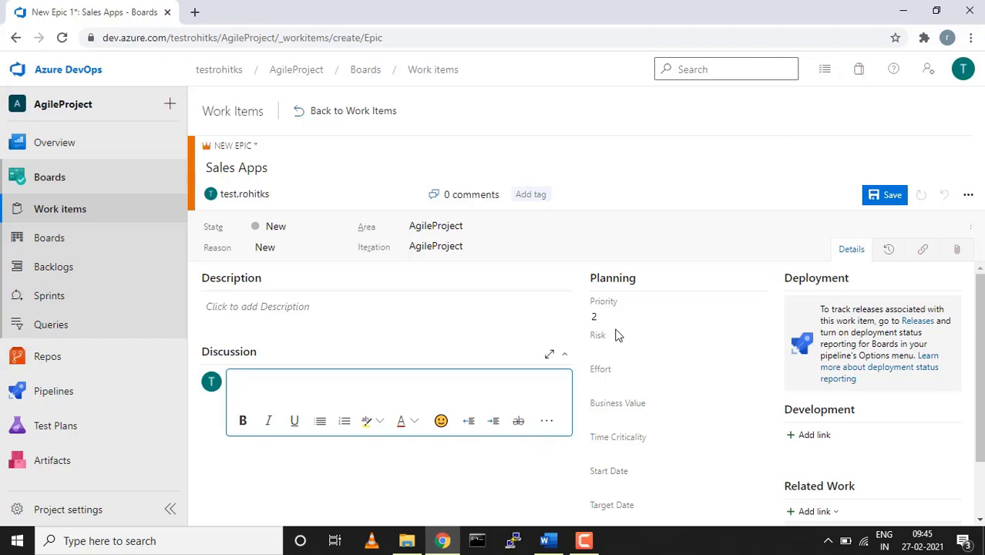
Set the epic's Priority to 1, leaving Risk, Effort, Business Value and Time Criticality empty
{"action": "left_click", "coordinate": [756, 317]}
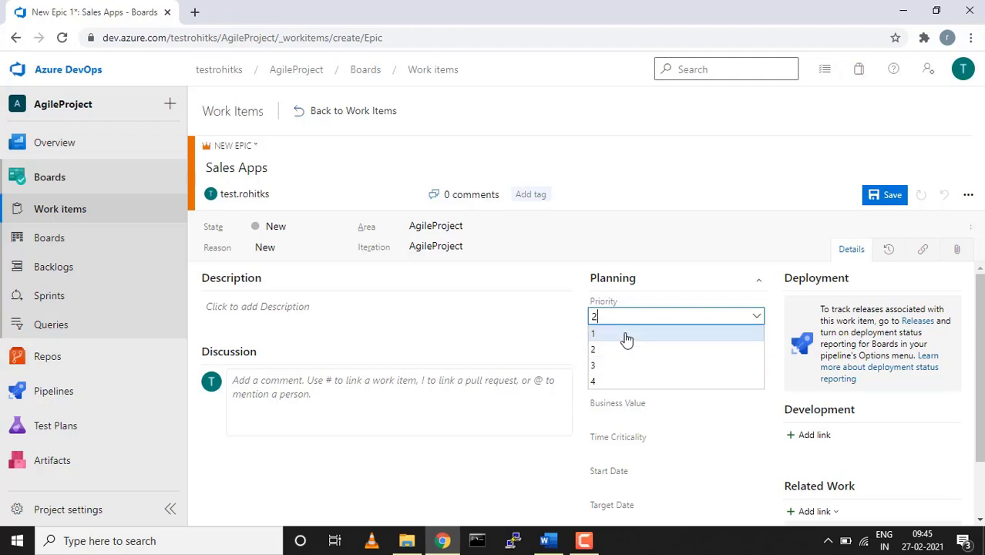
{"action": "left_click", "coordinate": [626, 340]}
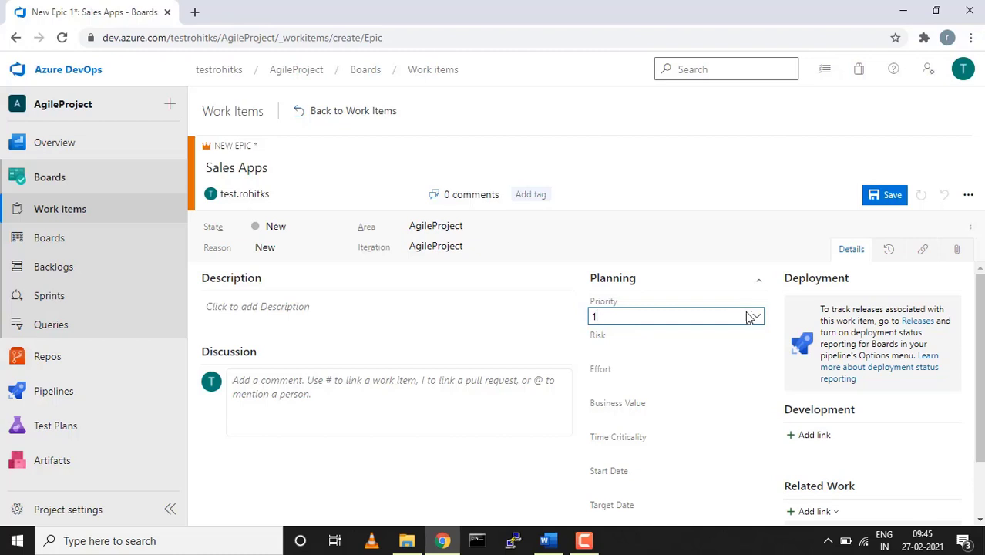
{"action": "left_click", "coordinate": [760, 353]}
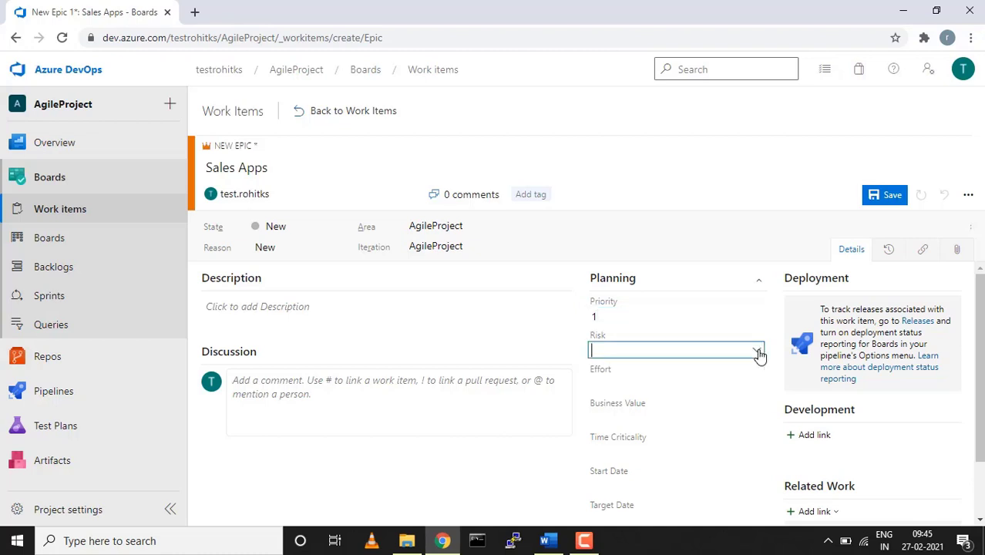
{"action": "left_click", "coordinate": [760, 353]}
{"action": "left_click", "coordinate": [694, 387]}
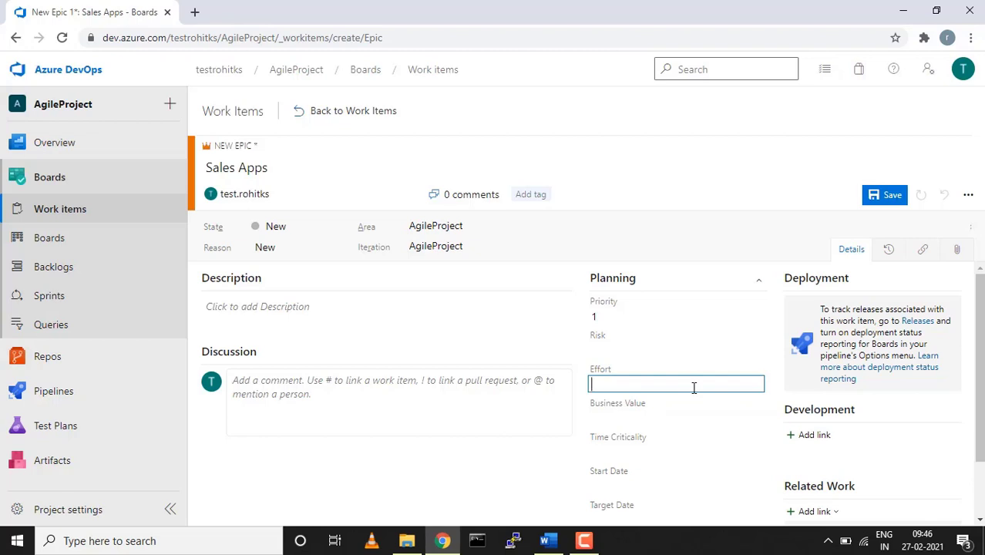
{"action": "scroll", "coordinate": [694, 388], "scroll_direction": "down", "scroll_amount": 1}
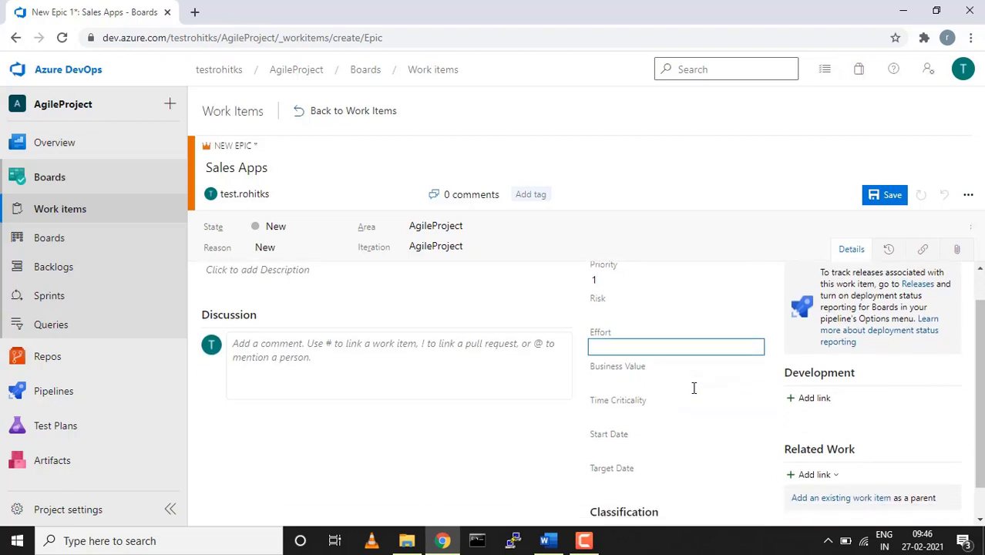
{"action": "left_click", "coordinate": [678, 382]}
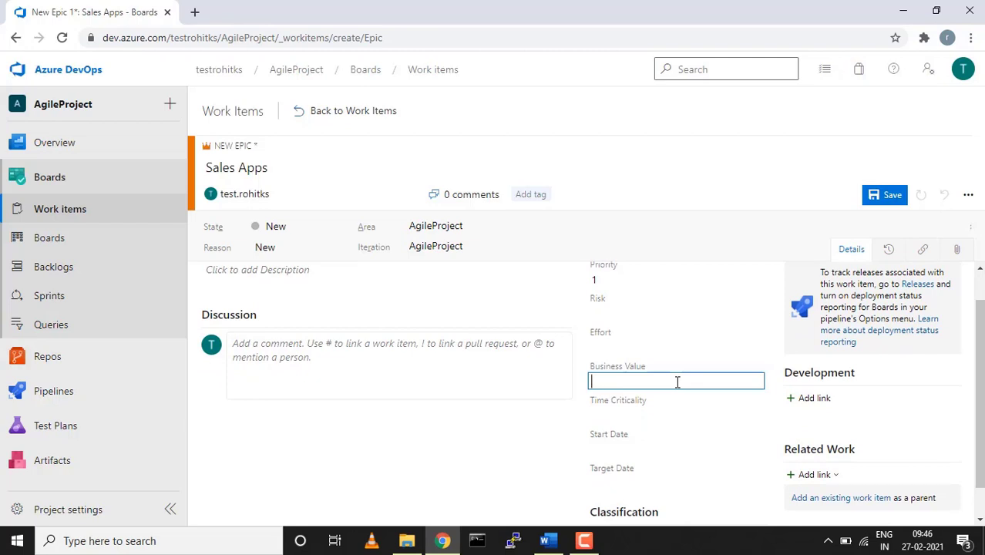
{"action": "scroll", "coordinate": [665, 381], "scroll_direction": "down", "scroll_amount": 1}
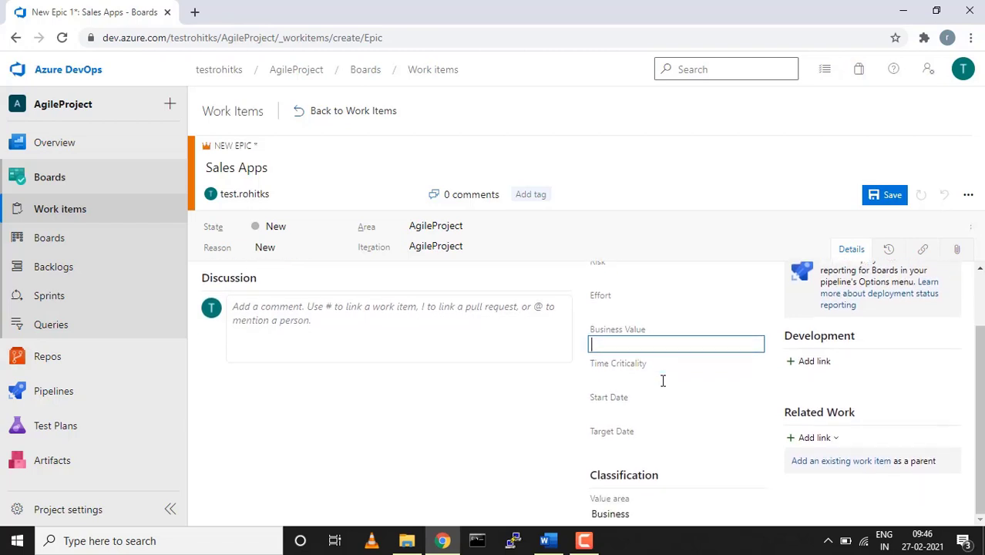
{"action": "left_click", "coordinate": [653, 374]}
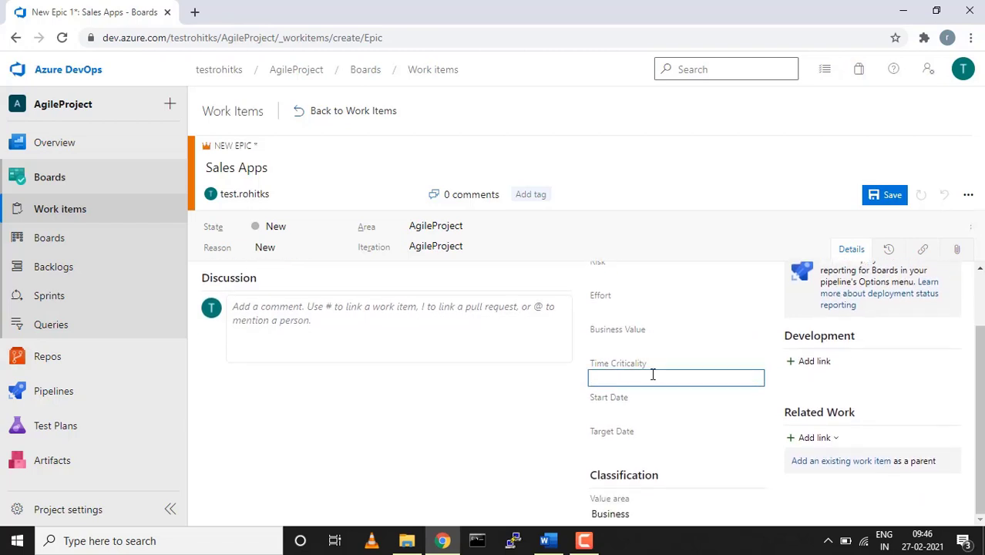
{"action": "scroll", "coordinate": [653, 375], "scroll_direction": "up", "scroll_amount": 2}
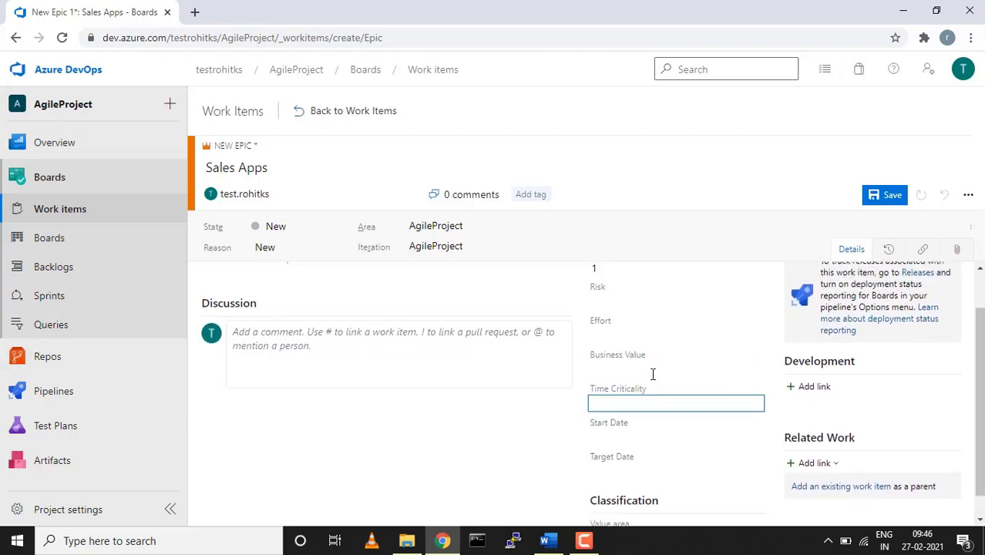
{"action": "scroll", "coordinate": [653, 375], "scroll_direction": "down", "scroll_amount": 2}
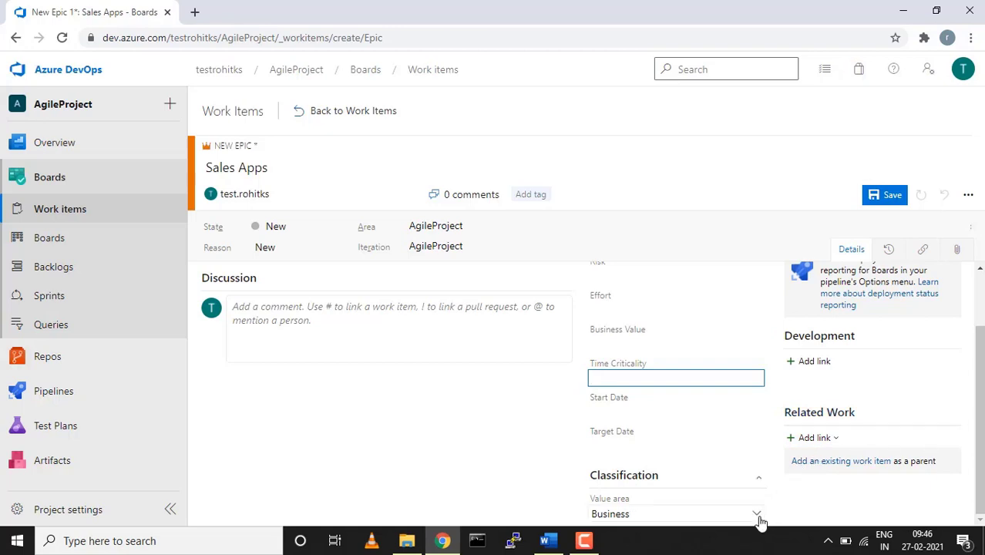
Choose Business as the epic's Value area under Classification
{"action": "left_click", "coordinate": [760, 517]}
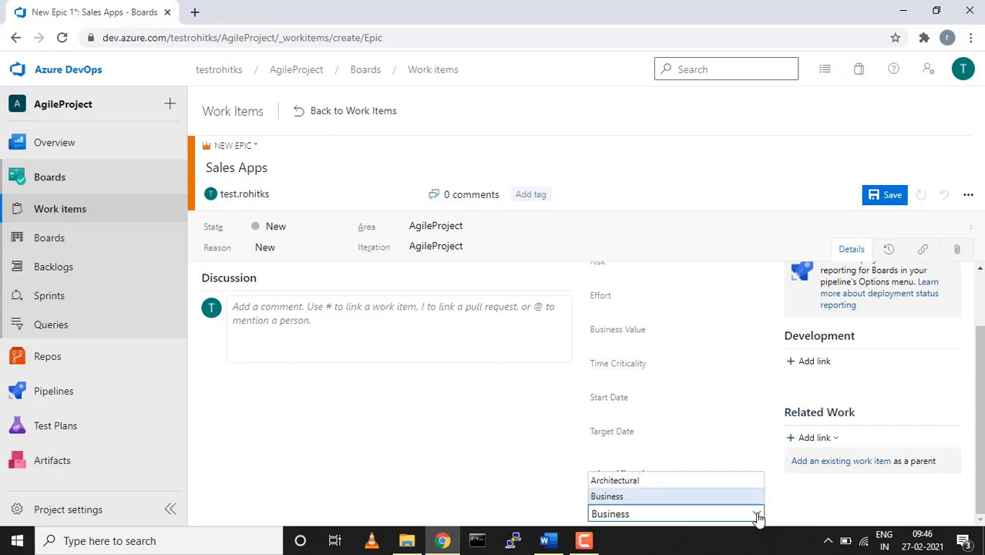
{"action": "left_click", "coordinate": [715, 496]}
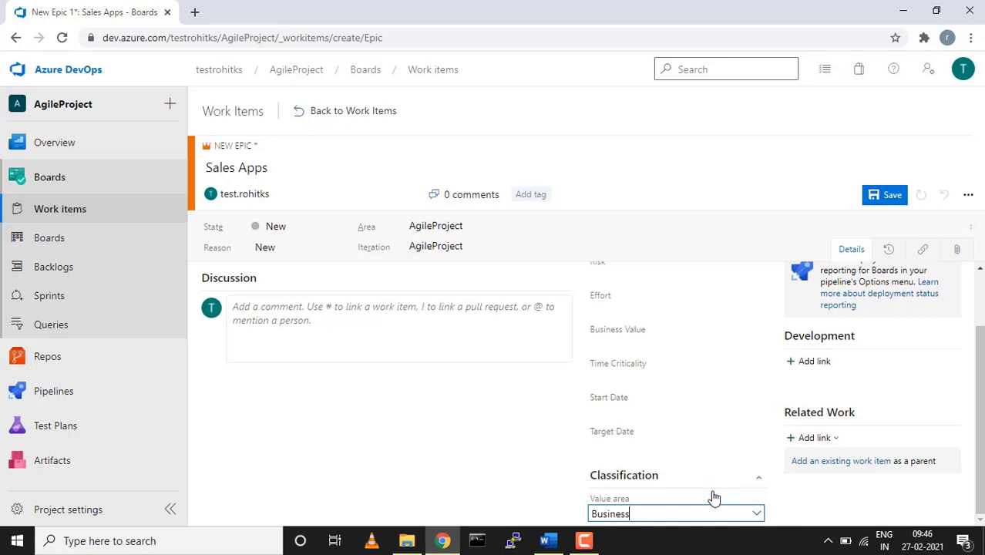
{"action": "scroll", "coordinate": [714, 497], "scroll_direction": "up", "scroll_amount": 1}
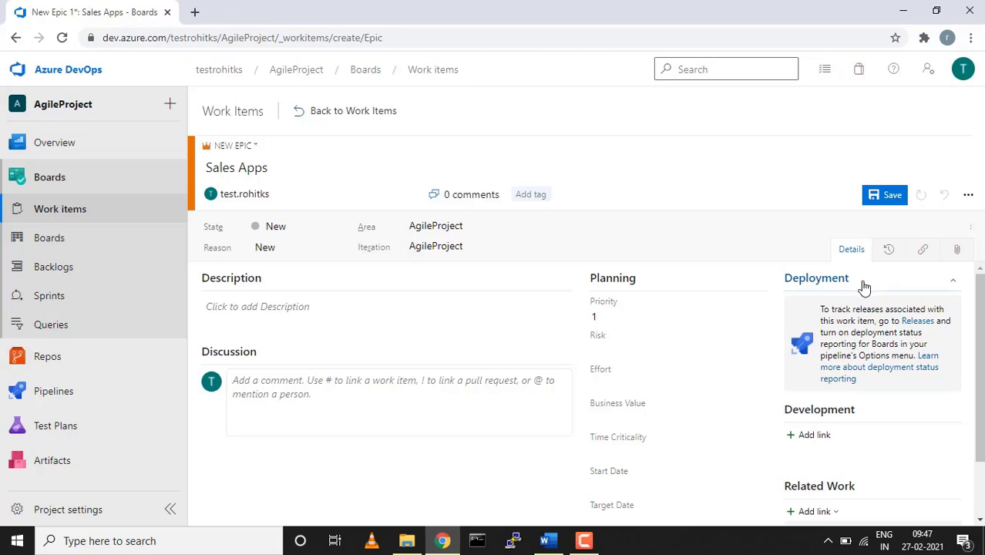
{"action": "scroll", "coordinate": [865, 287], "scroll_direction": "down", "scroll_amount": 1}
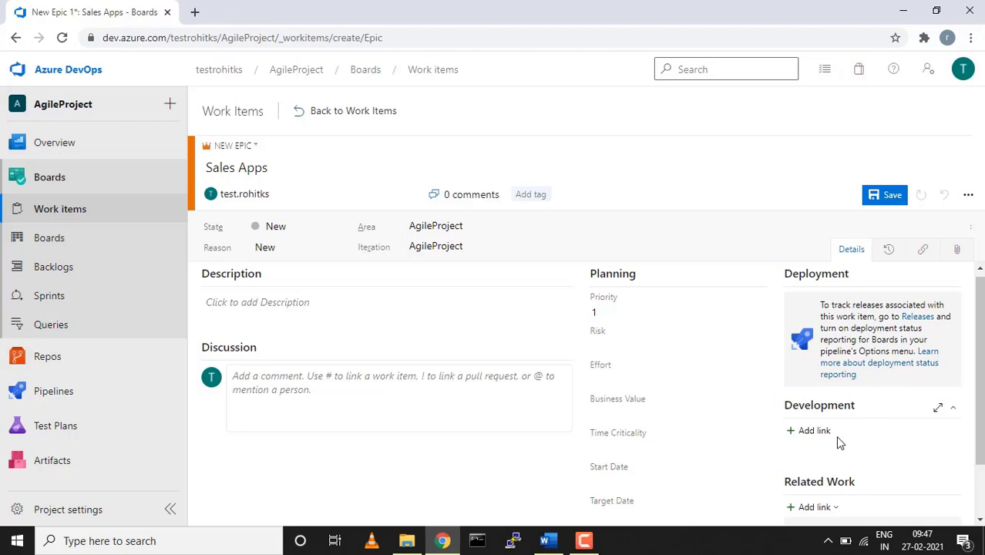
{"action": "scroll", "coordinate": [836, 435], "scroll_direction": "down", "scroll_amount": 1}
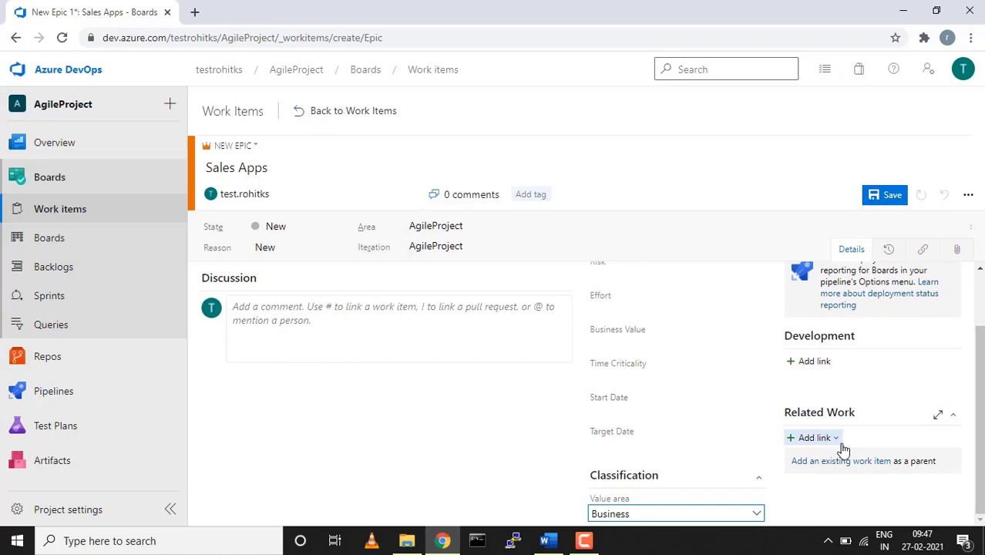
Save Sales Apps as Epic 32, keeping its State as New
{"action": "left_click", "coordinate": [890, 195]}
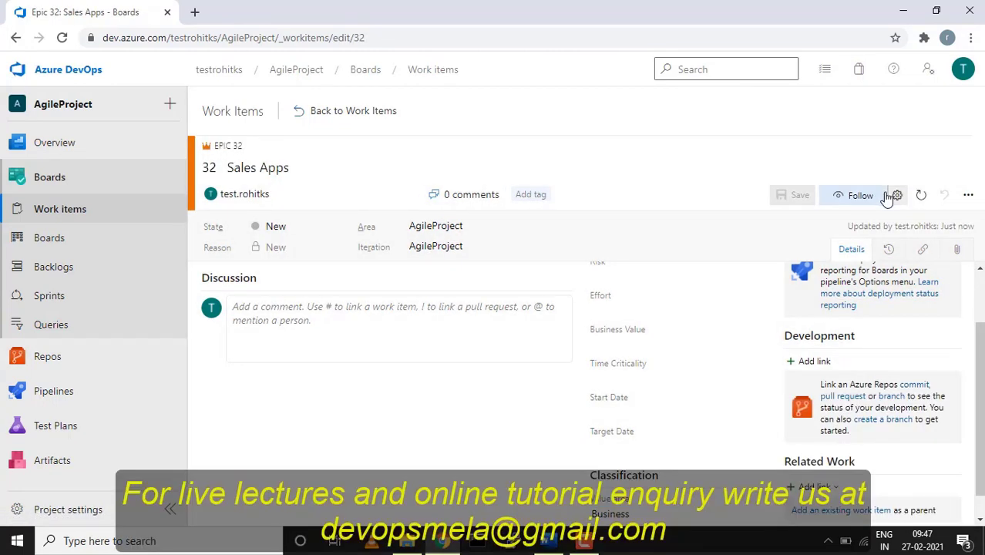
{"action": "left_click", "coordinate": [339, 229]}
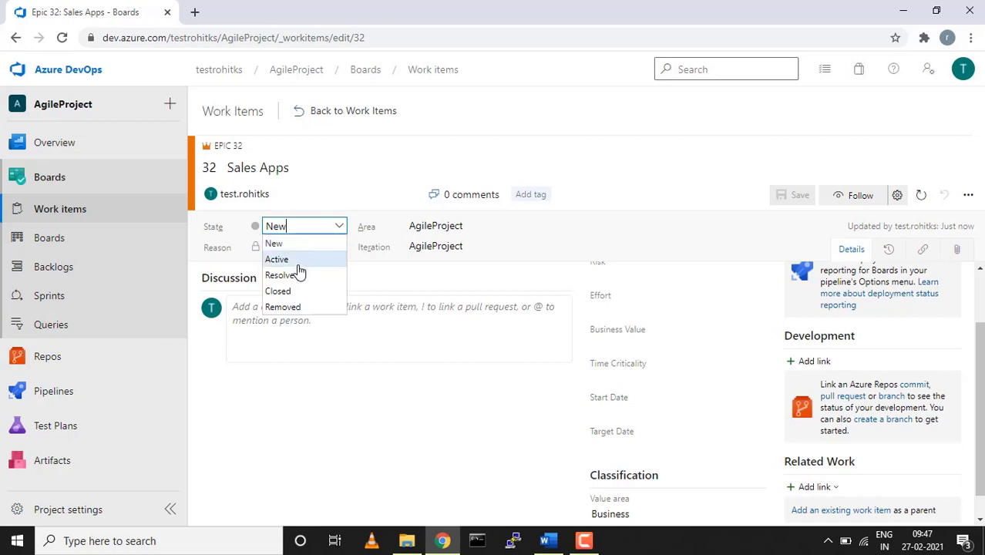
{"action": "left_click", "coordinate": [290, 382]}
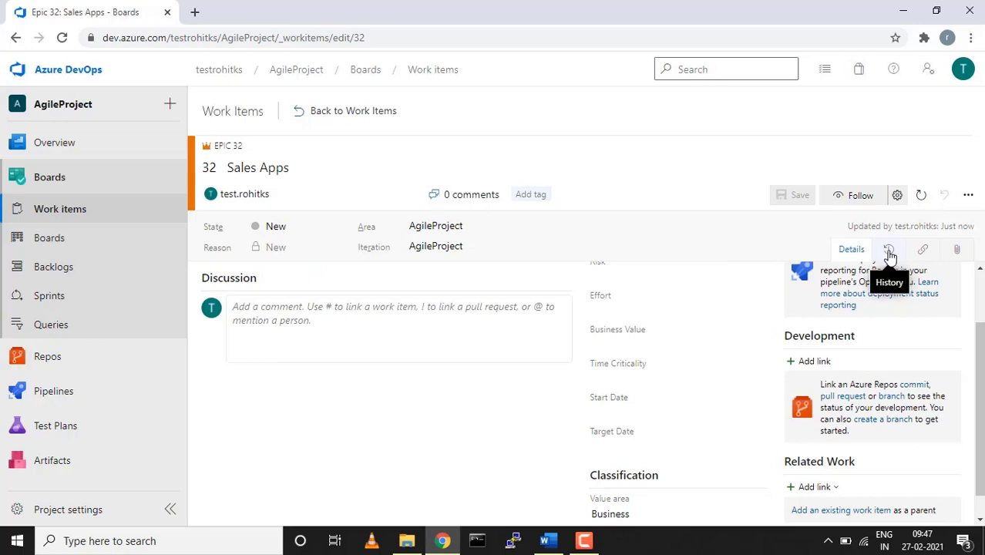
{"action": "left_click", "coordinate": [890, 252]}
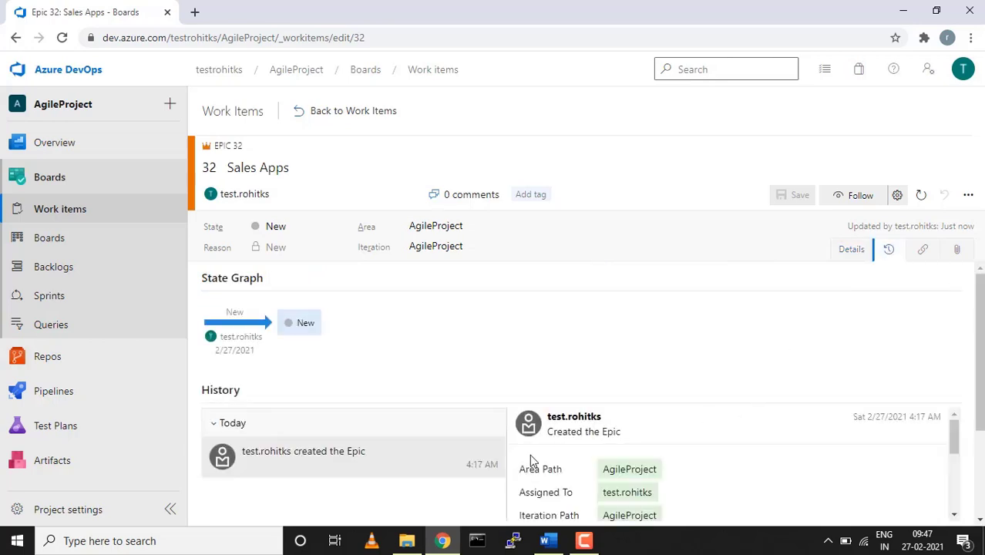
{"action": "scroll", "coordinate": [425, 396], "scroll_direction": "down", "scroll_amount": 2}
{"action": "scroll", "coordinate": [425, 396], "scroll_direction": "up", "scroll_amount": 1}
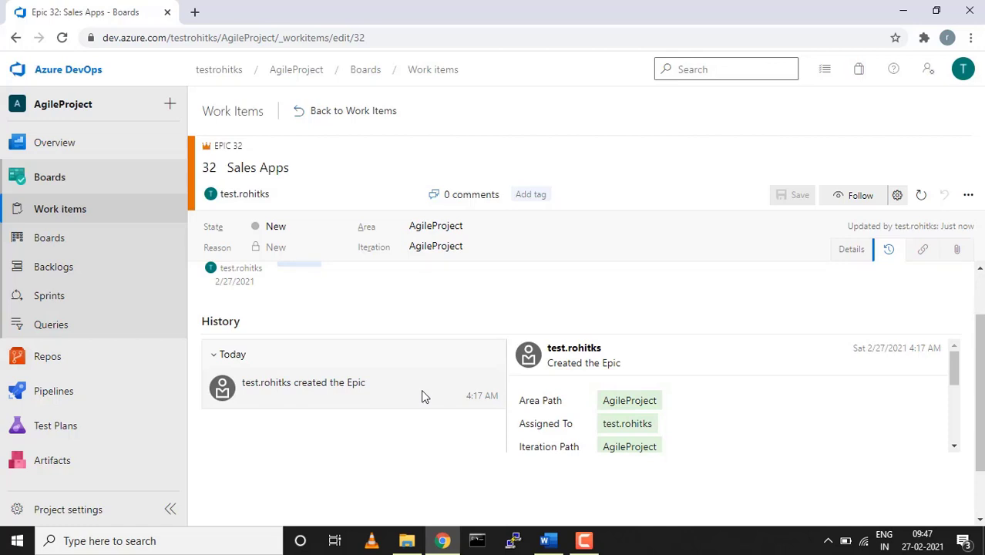
{"action": "scroll", "coordinate": [423, 397], "scroll_direction": "up", "scroll_amount": 1}
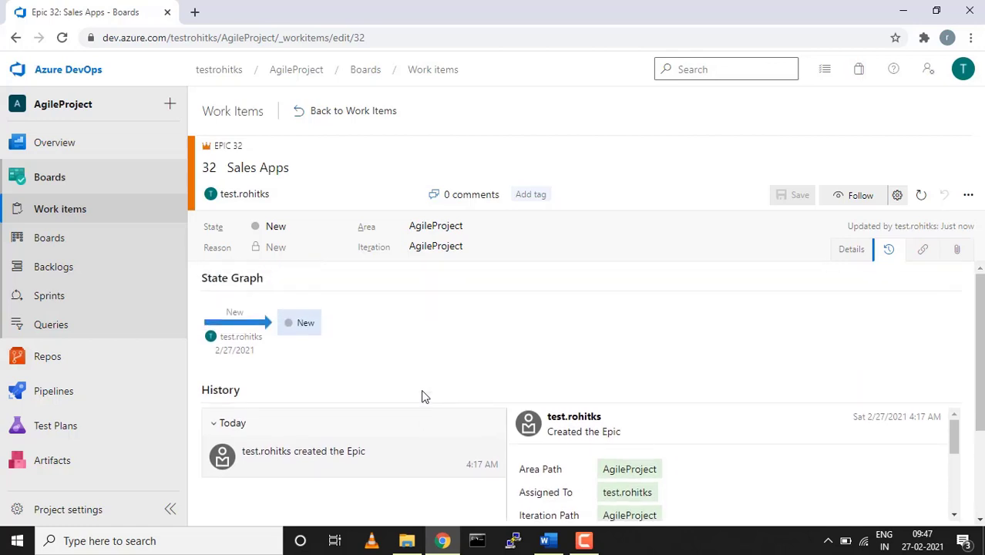
{"action": "left_click", "coordinate": [925, 251]}
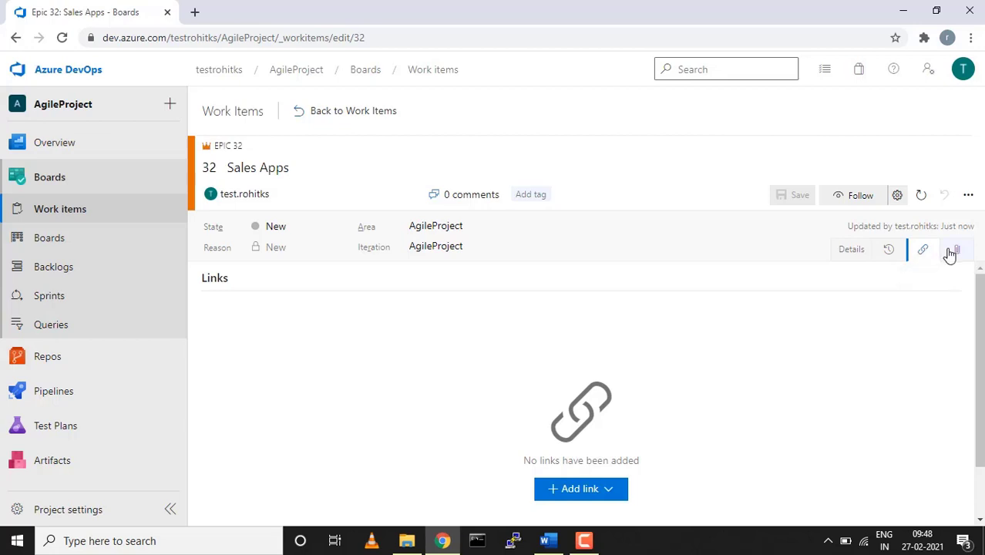
{"action": "left_click", "coordinate": [958, 257]}
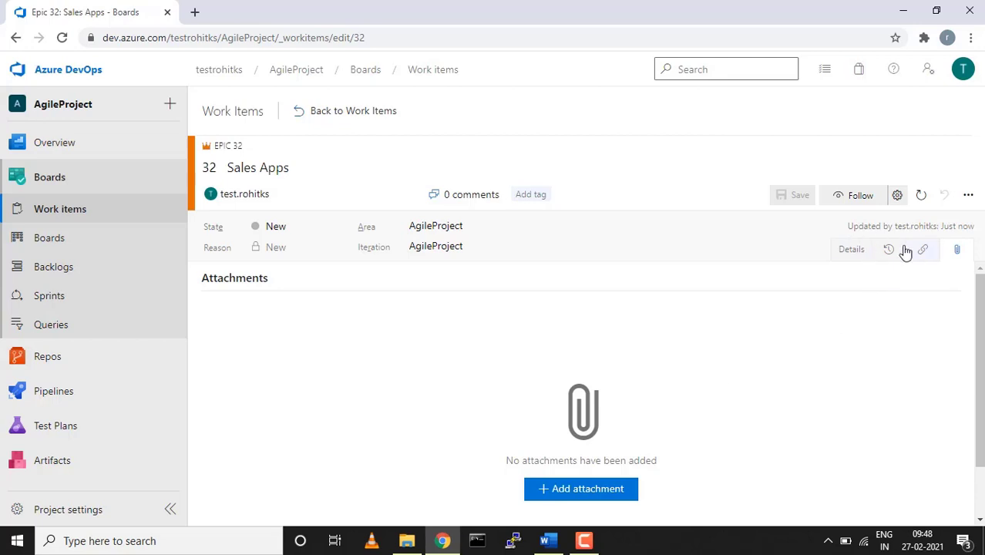
{"action": "left_click", "coordinate": [865, 249]}
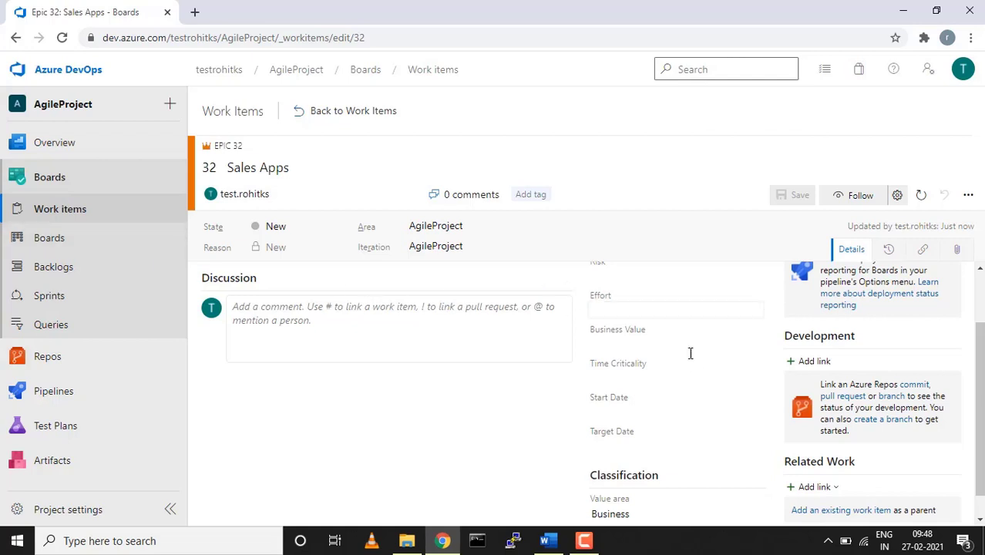
{"action": "scroll", "coordinate": [692, 362], "scroll_direction": "down", "scroll_amount": 1}
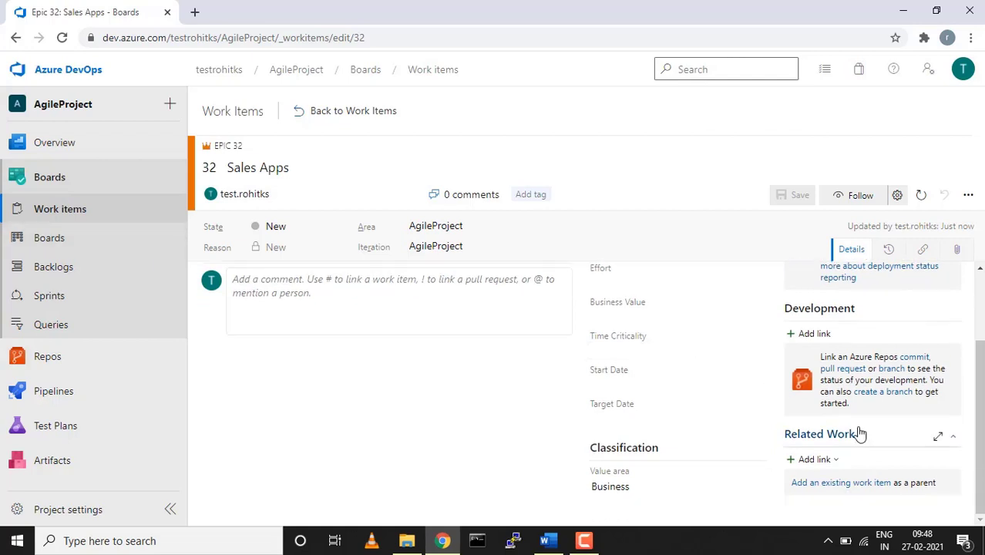
Add a new linked Feature titled 'Login page for sales apps' under Epic 32
{"action": "left_click", "coordinate": [829, 462]}
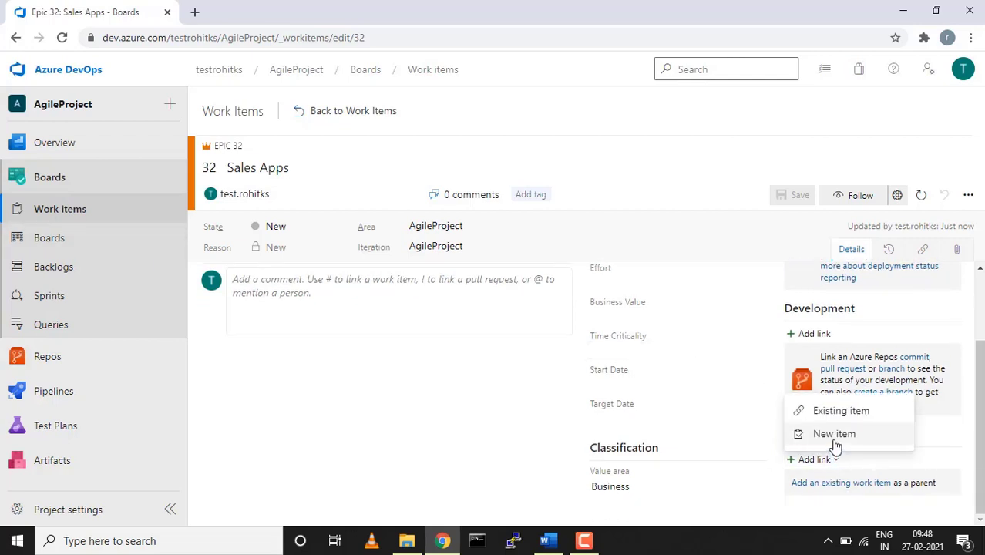
{"action": "left_click", "coordinate": [835, 435]}
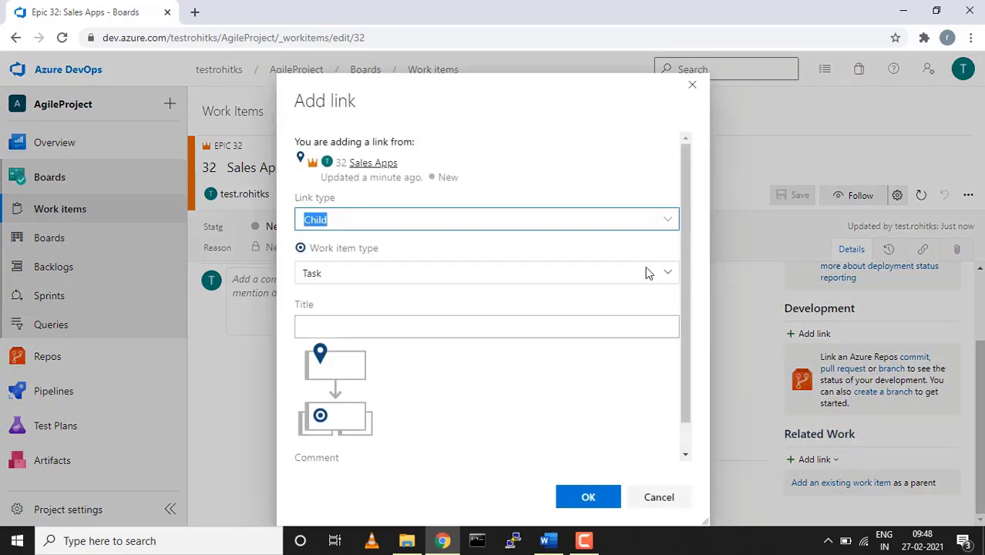
{"action": "left_click", "coordinate": [667, 277]}
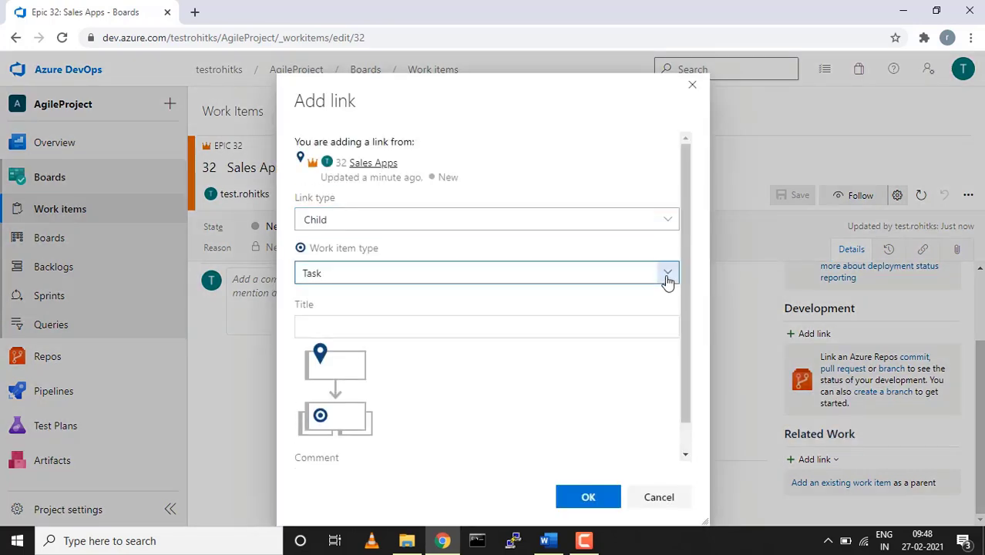
{"action": "left_click", "coordinate": [349, 344]}
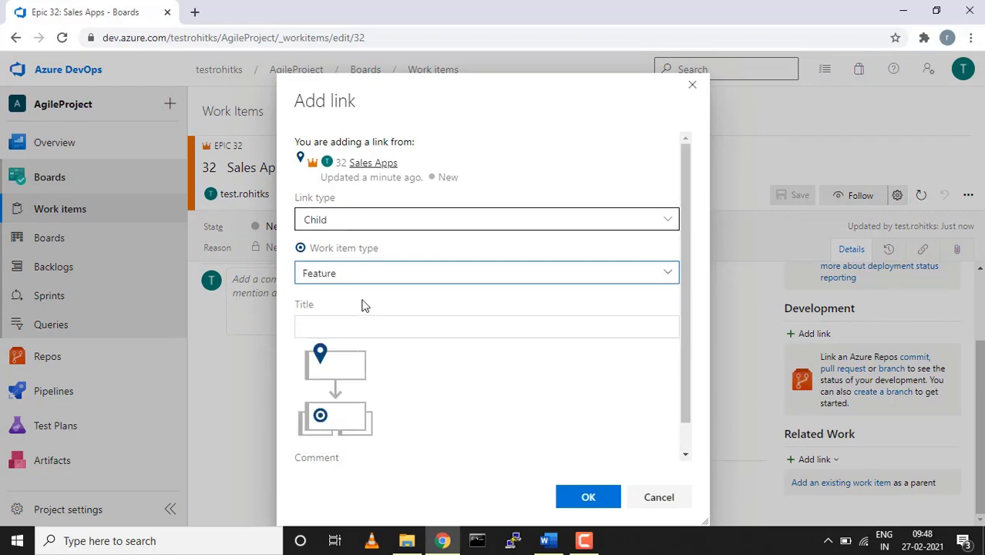
{"action": "left_click", "coordinate": [355, 328]}
{"action": "type", "text": "Sales"}
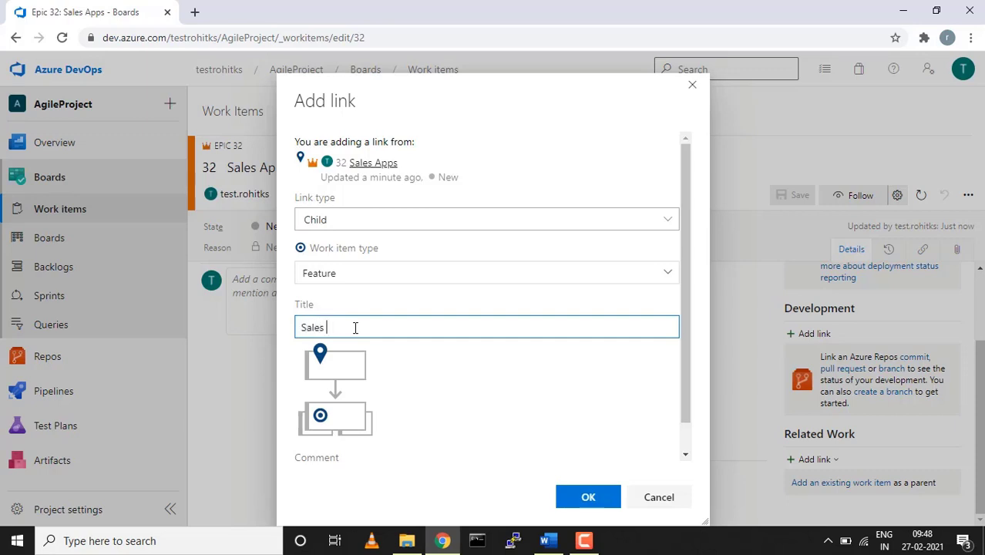
{"action": "key", "text": "BackSpace"}
{"action": "key", "text": "BackSpace"}
{"action": "key", "text": "BackSpace"}
{"action": "key", "text": "BackSpace"}
{"action": "key", "text": "BackSpace"}
{"action": "type", "text": "Login page for sales apps"}
Create the linked child Feature and review its assignee and description fields
{"action": "left_click", "coordinate": [609, 498]}
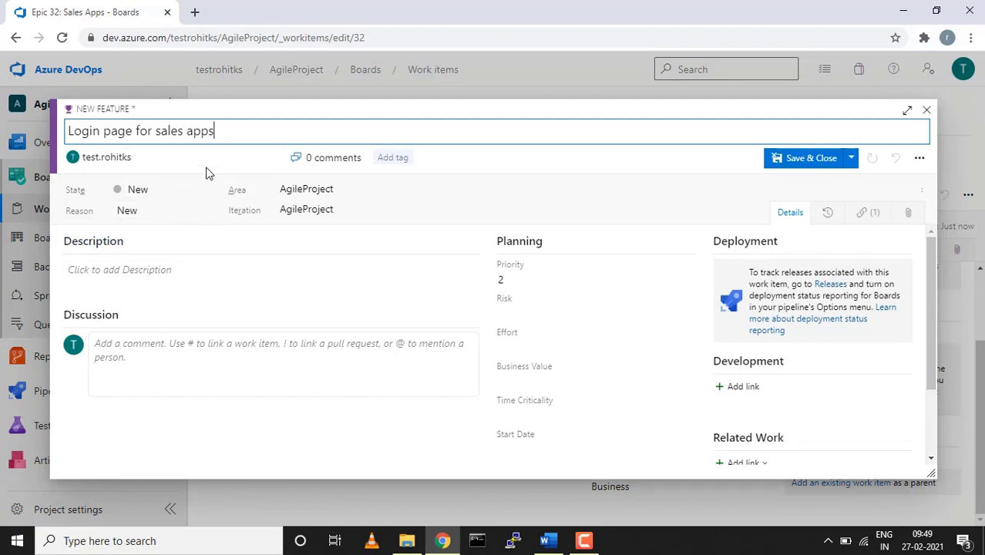
{"action": "left_click", "coordinate": [273, 159]}
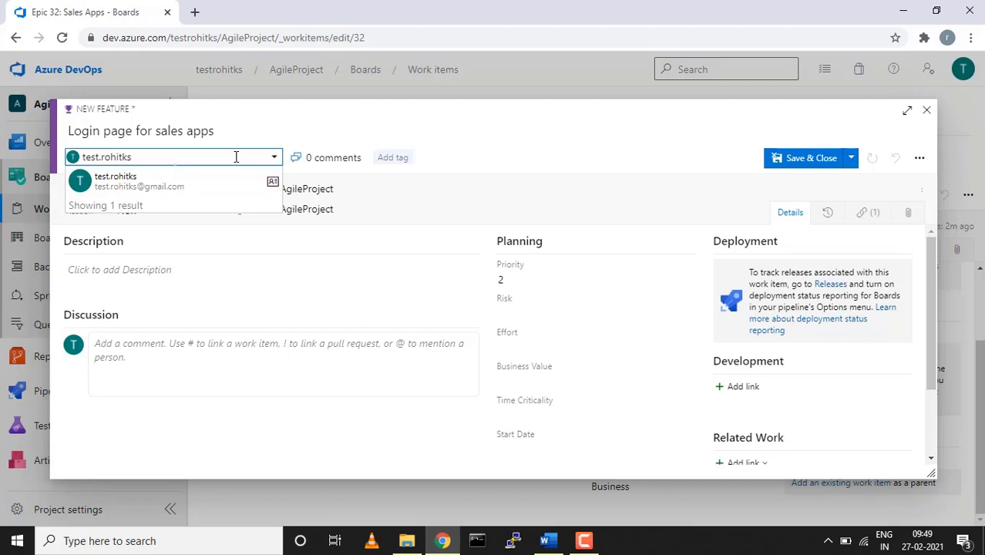
{"action": "left_click", "coordinate": [240, 269]}
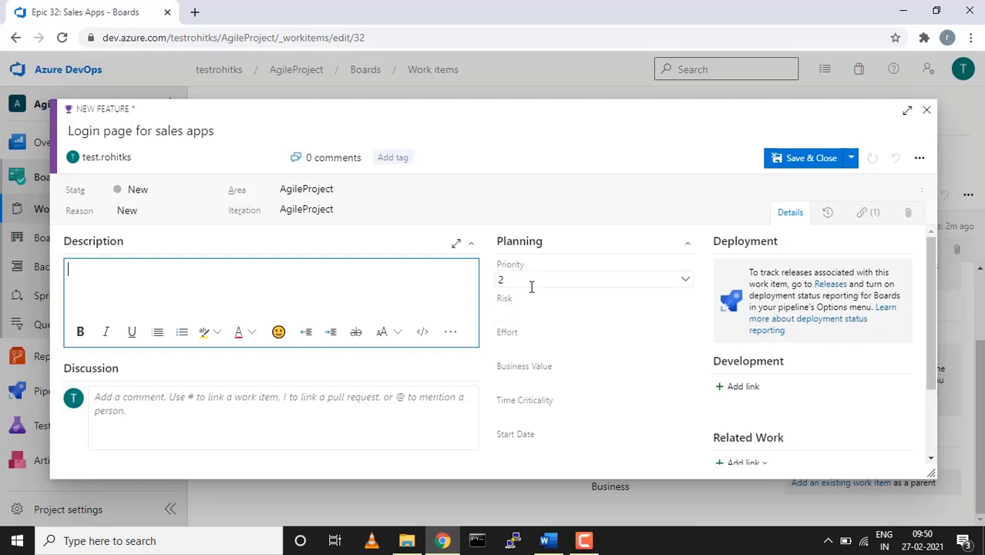
{"action": "scroll", "coordinate": [532, 363], "scroll_direction": "down", "scroll_amount": 3}
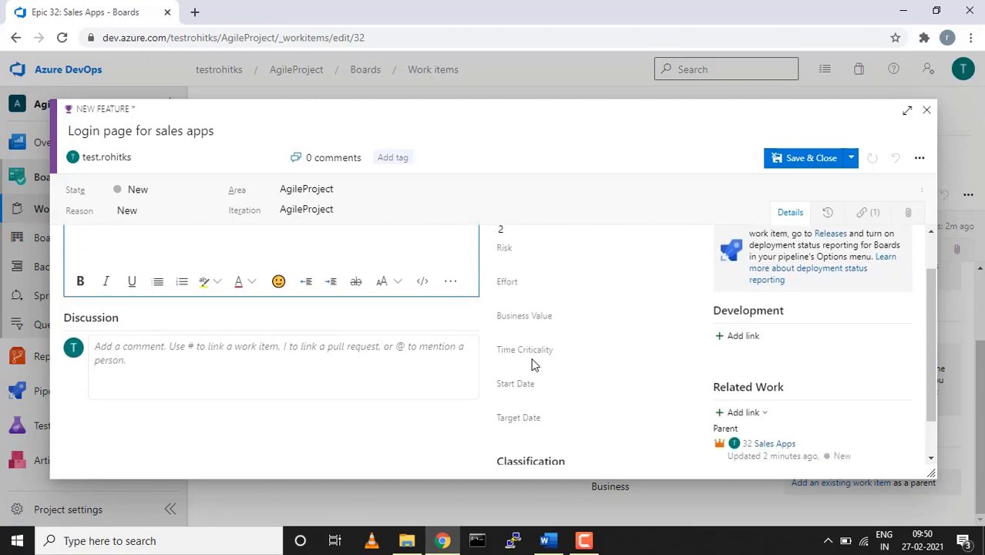
{"action": "scroll", "coordinate": [532, 364], "scroll_direction": "up", "scroll_amount": 3}
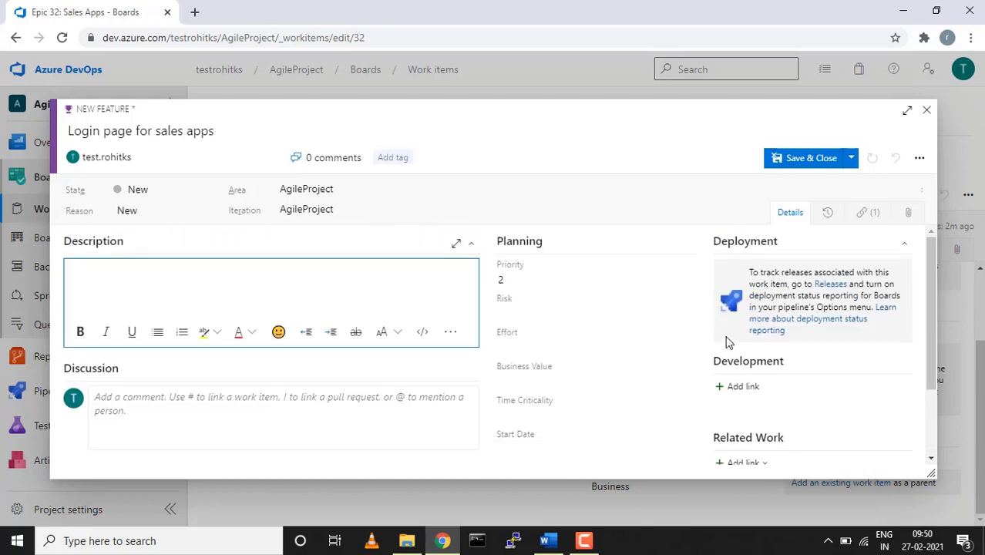
{"action": "scroll", "coordinate": [775, 343], "scroll_direction": "down", "scroll_amount": 3}
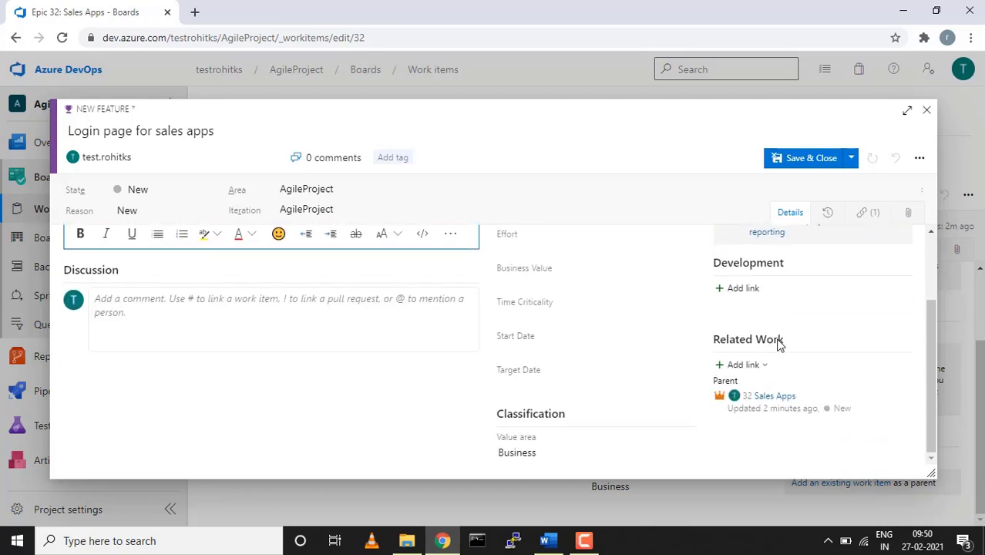
{"action": "scroll", "coordinate": [771, 339], "scroll_direction": "up", "scroll_amount": 3}
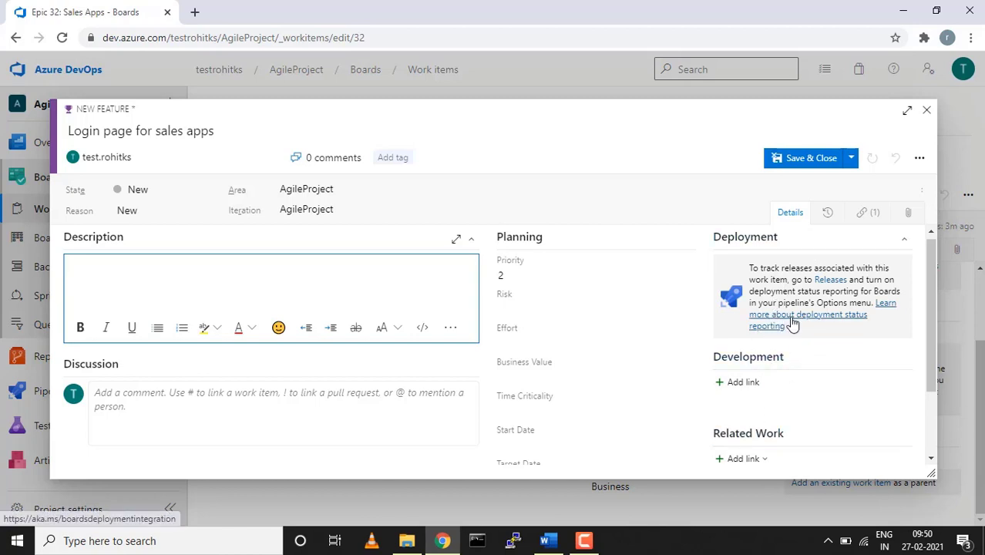
{"action": "scroll", "coordinate": [792, 324], "scroll_direction": "down", "scroll_amount": 2}
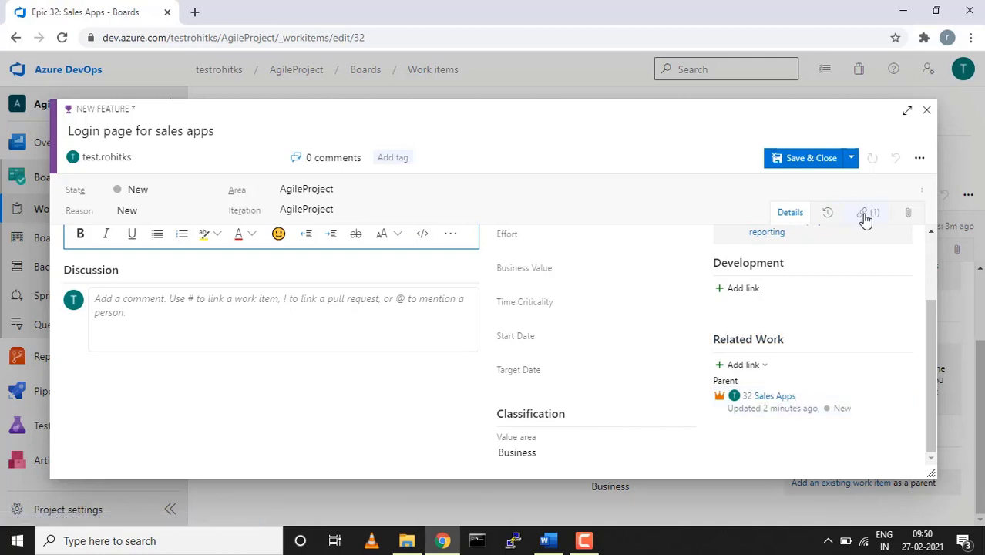
Confirm the Feature's parent link to Sales Apps, then save and close it
{"action": "left_click", "coordinate": [866, 215]}
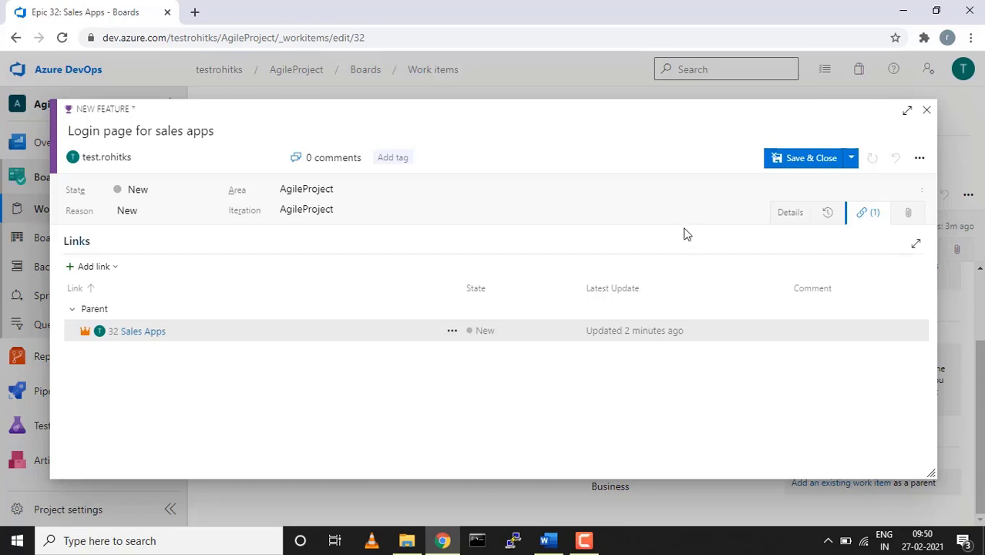
{"action": "left_click", "coordinate": [784, 216]}
{"action": "left_click", "coordinate": [824, 159]}
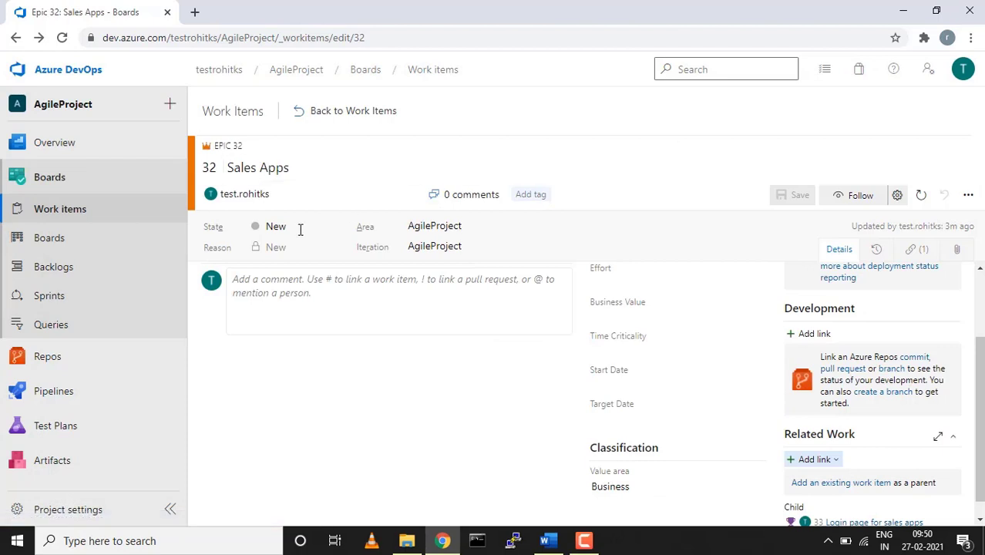
Go back to Work items and start a new User Story
{"action": "left_click", "coordinate": [53, 209]}
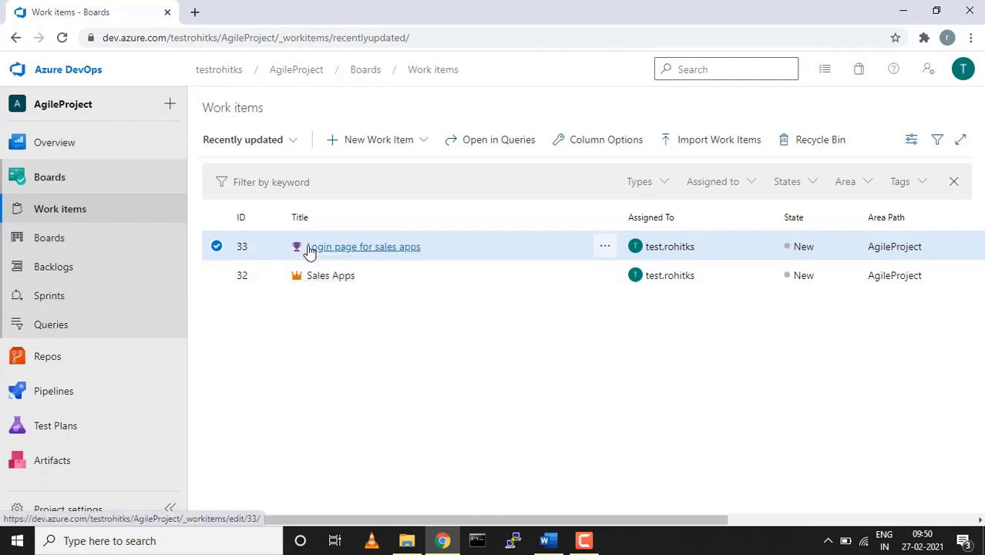
{"action": "left_click", "coordinate": [424, 146]}
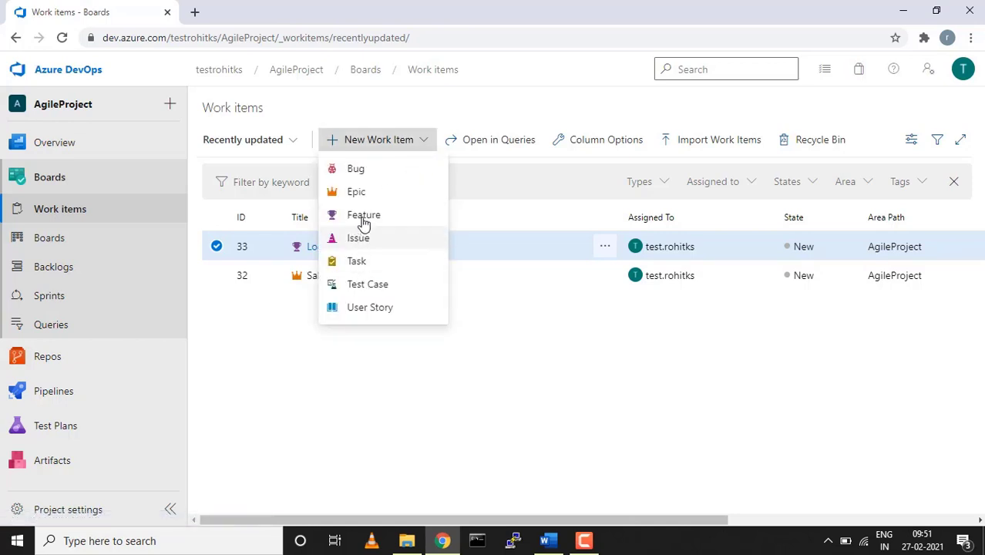
{"action": "left_click", "coordinate": [361, 308]}
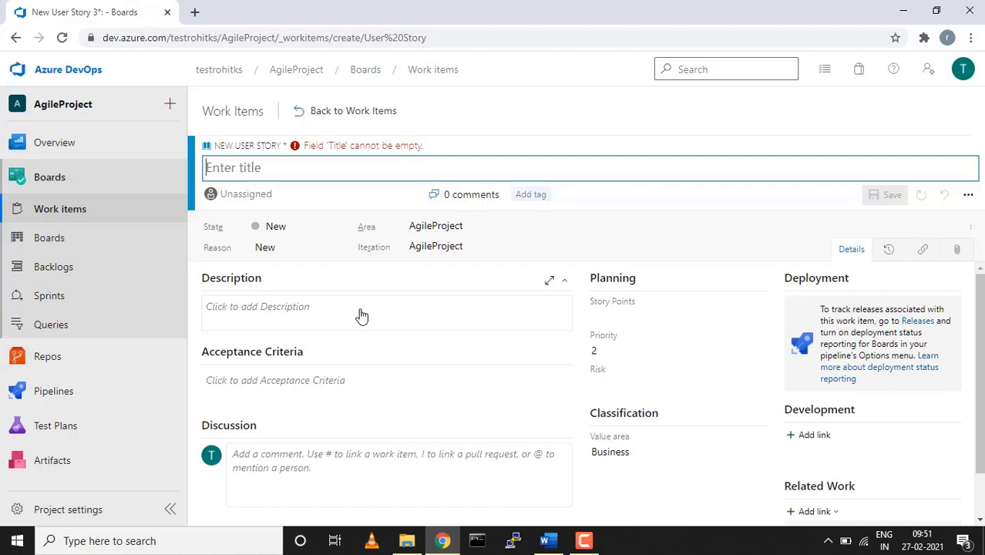
Title the story 'Designing login page for sales apps', correct the spelling, and assign it to the sole team member
{"action": "type", "text": "Desgn"}
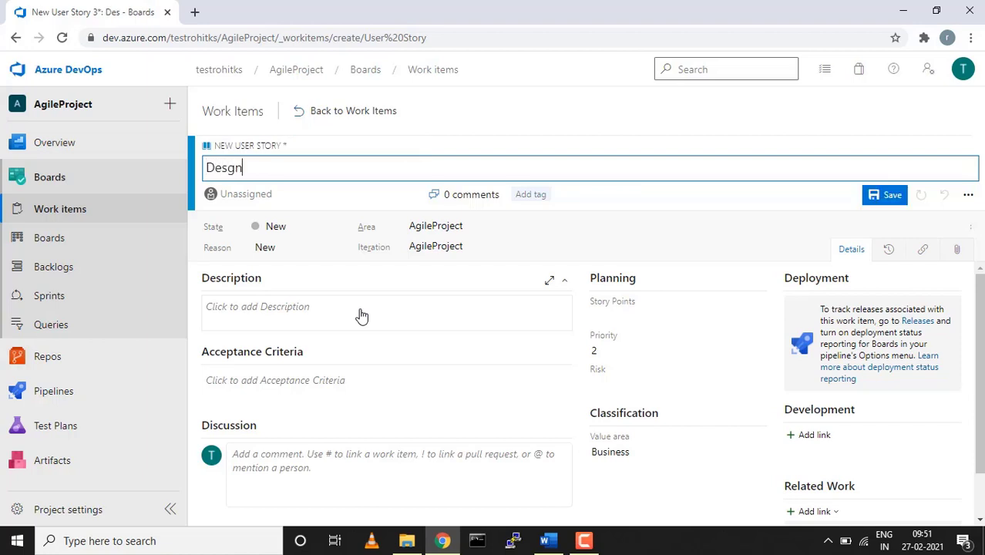
{"action": "key", "text": "BackSpace"}
{"action": "key", "text": "BackSpace"}
{"action": "type", "text": "igining login"}
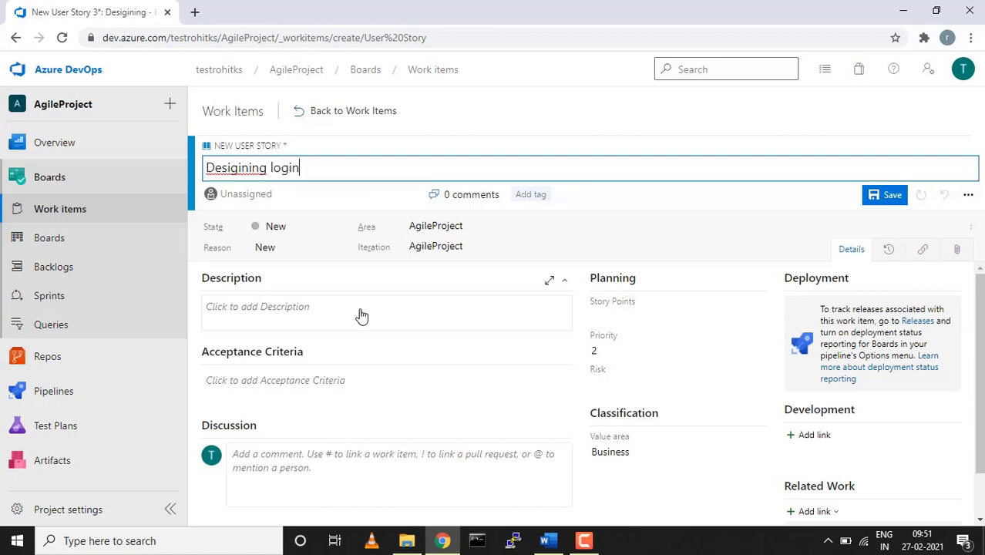
{"action": "type", "text": " page for"}
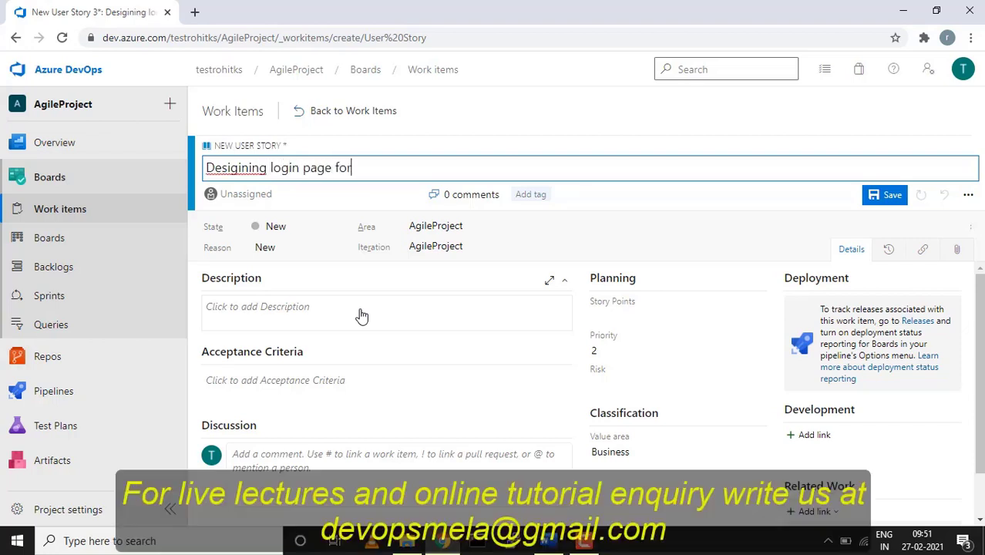
{"action": "type", "text": " sales apps"}
{"action": "right_click", "coordinate": [222, 167]}
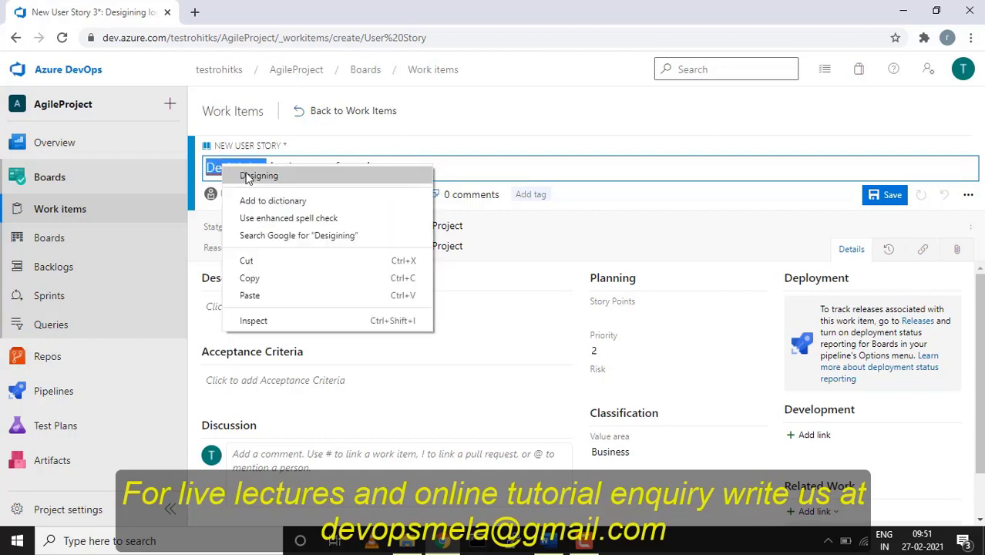
{"action": "left_click", "coordinate": [248, 177]}
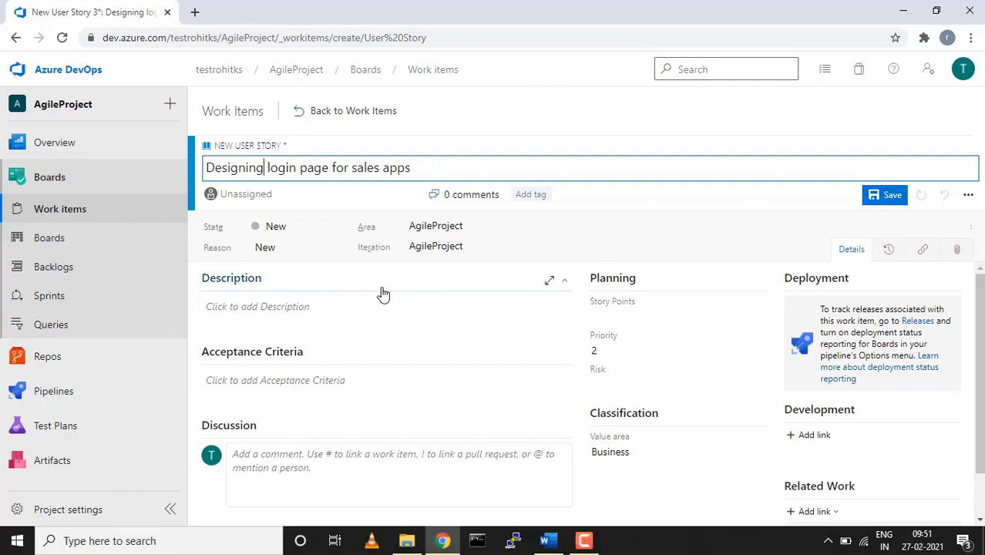
{"action": "left_click", "coordinate": [413, 195]}
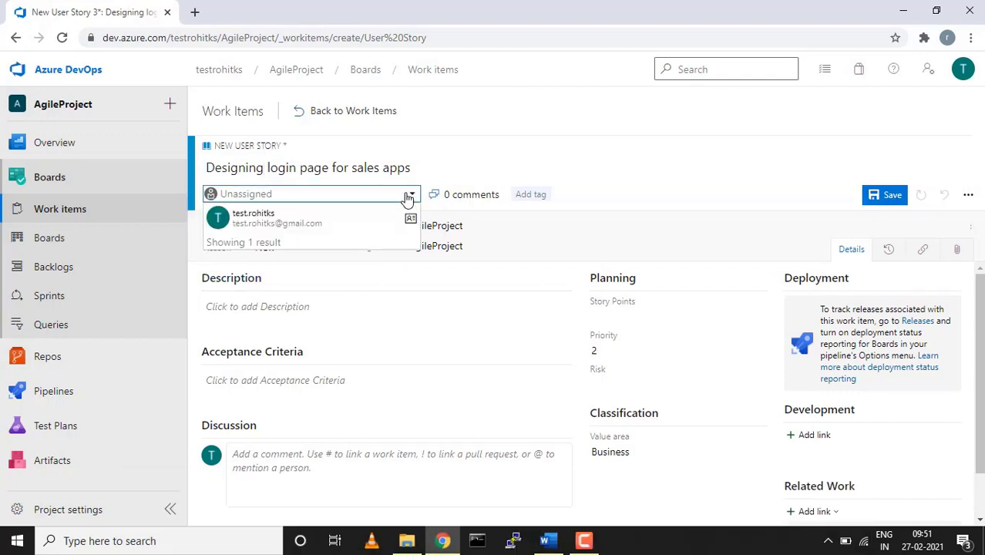
{"action": "left_click", "coordinate": [350, 221]}
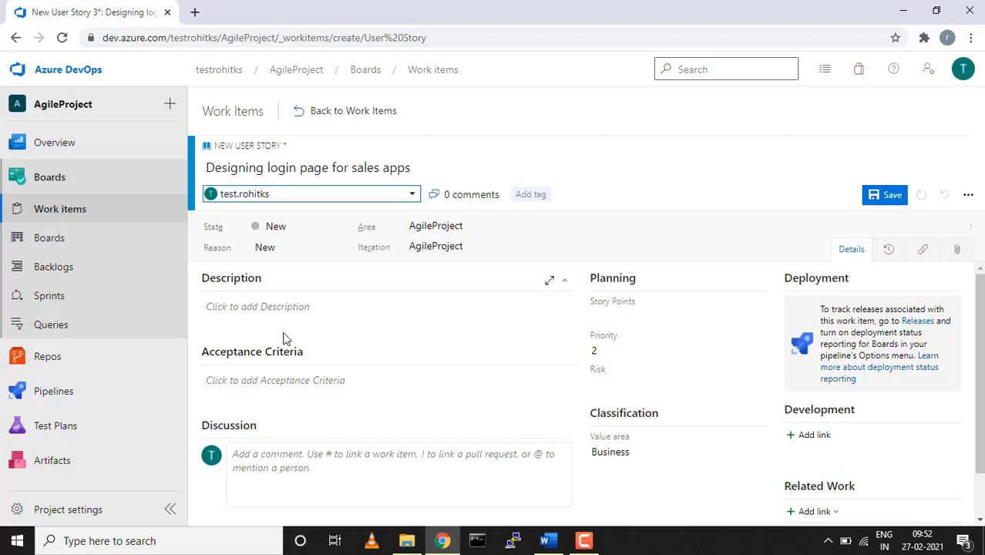
Write acceptance criteria stating the login page needs Username, Password and Summit button fields, etc
{"action": "left_click", "coordinate": [326, 395]}
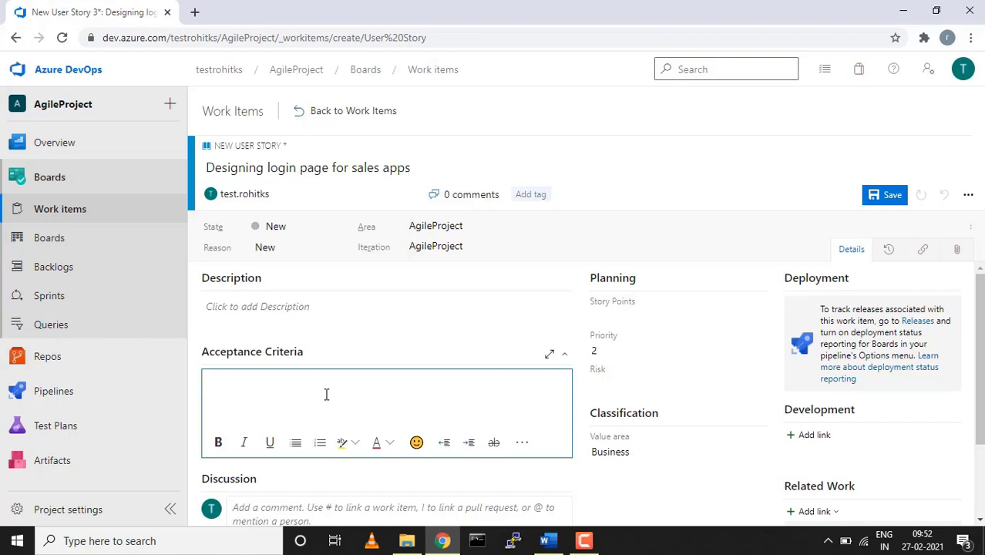
{"action": "type", "text": "The login page sould"}
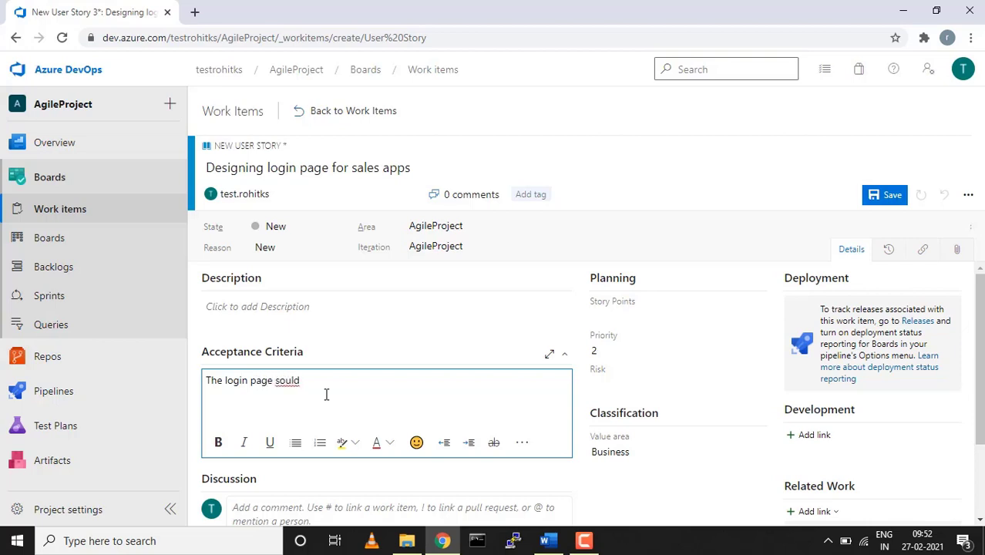
{"action": "key", "text": "BackSpace"}
{"action": "key", "text": "BackSpace"}
{"action": "key", "text": "BackSpace"}
{"action": "key", "text": "BackSpace"}
{"action": "type", "text": "hould have below fielsds"}
{"action": "key", "text": "Return"}
{"action": "type", "text": "Username"}
{"action": "key", "text": "Return"}
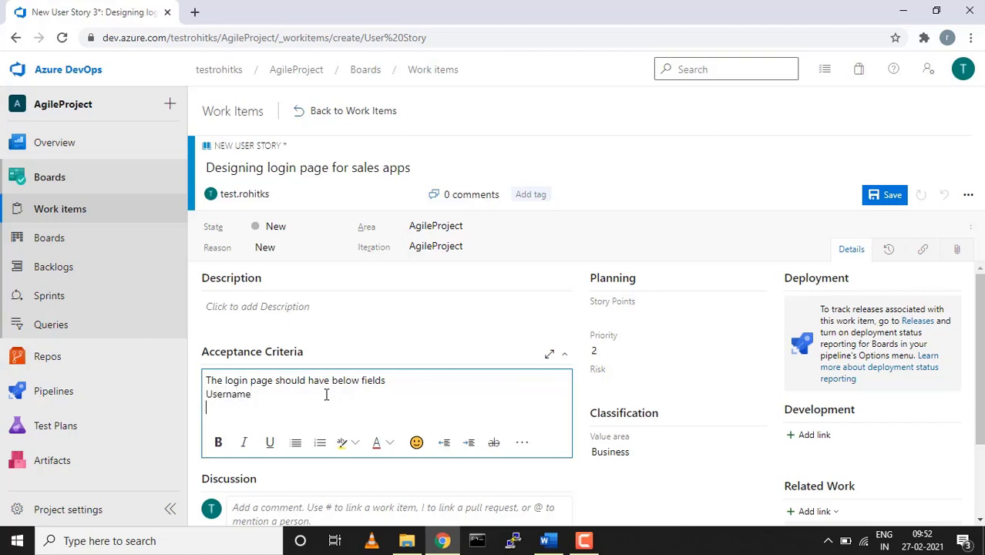
{"action": "type", "text": "Password"}
{"action": "key", "text": "Return"}
{"action": "type", "text": "Summit "}
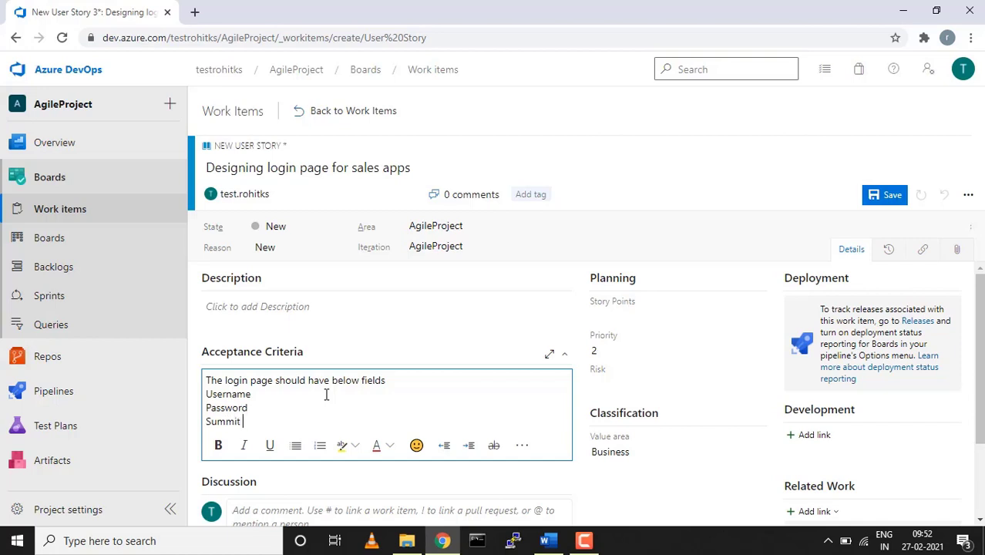
{"action": "type", "text": "button etc"}
Add the tag Dev to the user story
{"action": "left_click", "coordinate": [532, 195]}
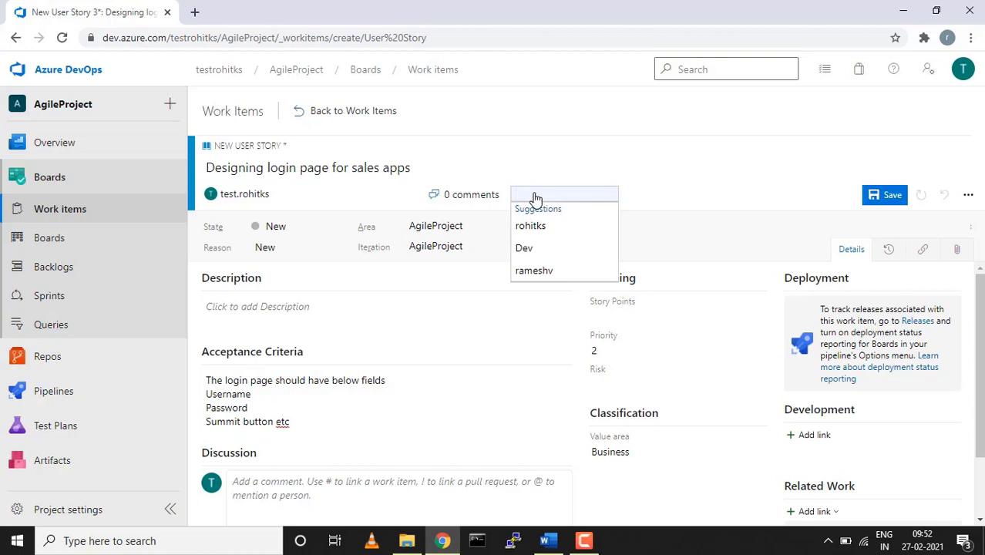
{"action": "type", "text": "Dev"}
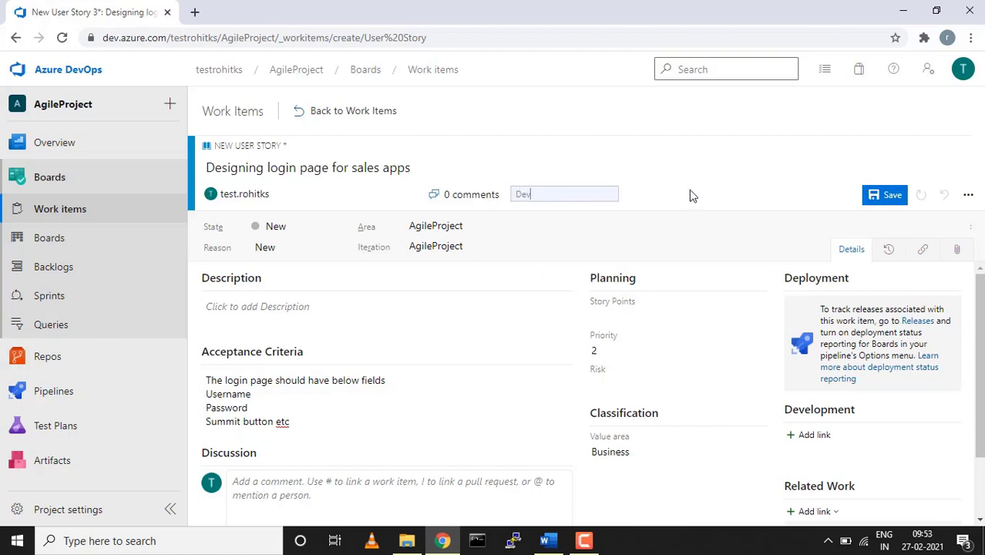
{"action": "left_click", "coordinate": [689, 200]}
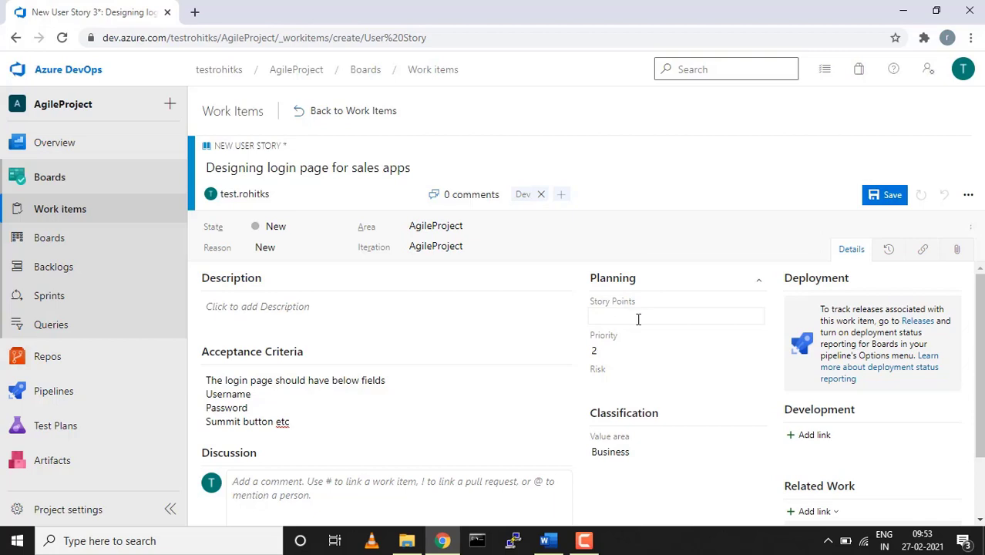
{"action": "scroll", "coordinate": [637, 319], "scroll_direction": "down", "scroll_amount": 1}
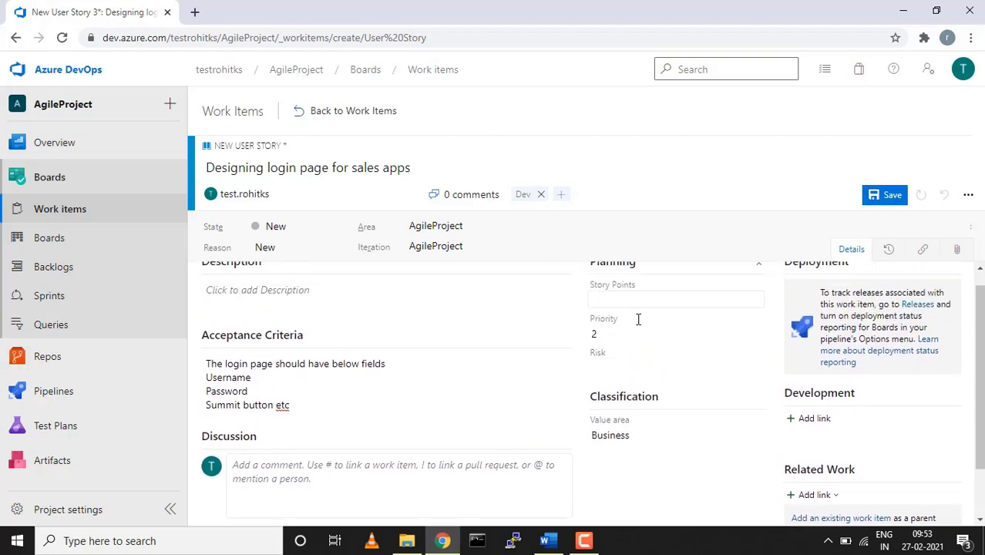
{"action": "scroll", "coordinate": [638, 319], "scroll_direction": "up", "scroll_amount": 1}
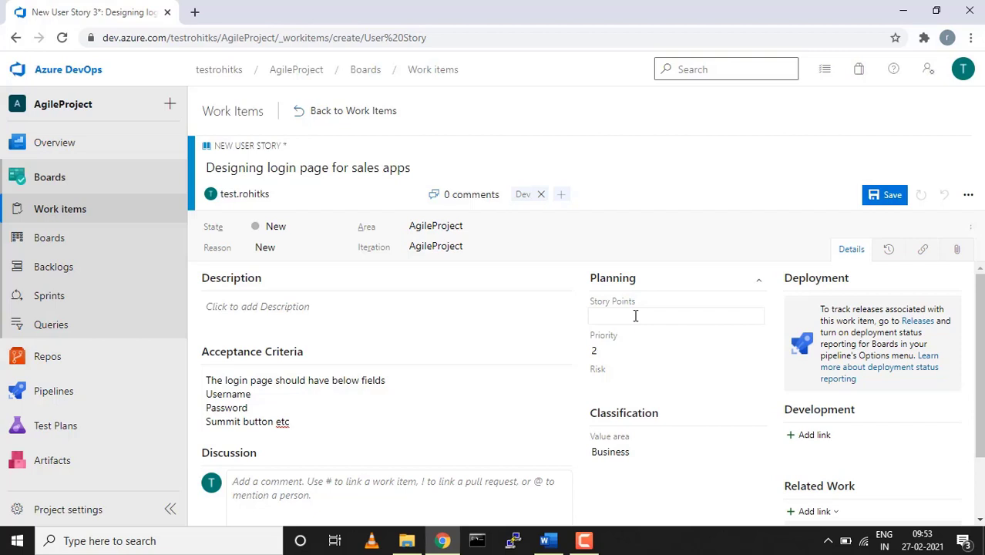
Set the story's Story Points under Planning to 5
{"action": "left_click", "coordinate": [636, 316]}
{"action": "type", "text": "3"}
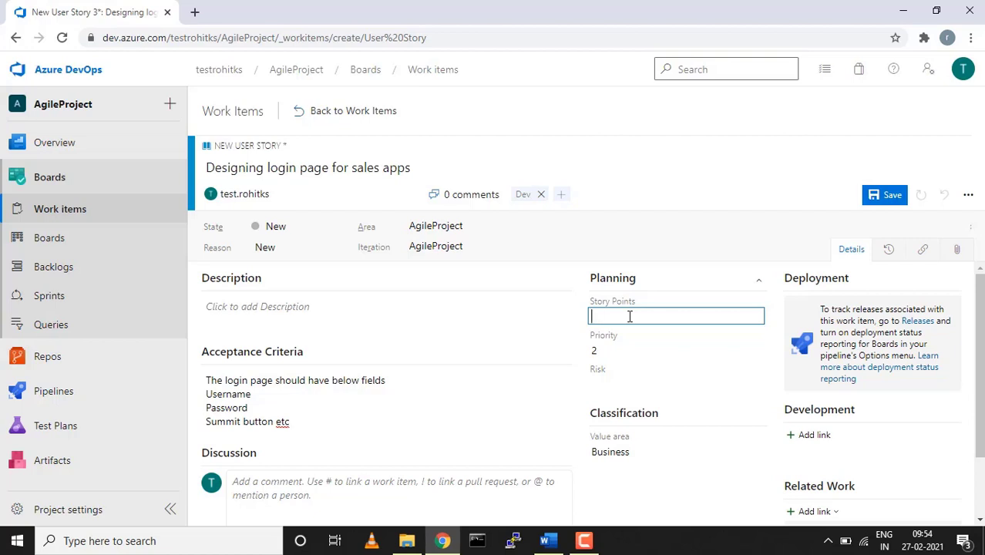
{"action": "type", "text": "5"}
{"action": "left_click", "coordinate": [524, 321]}
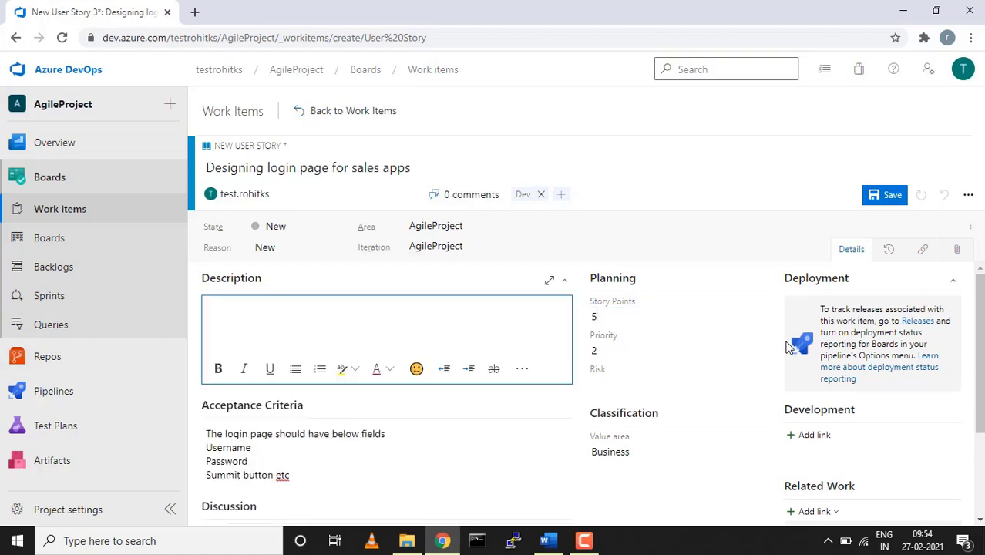
{"action": "scroll", "coordinate": [791, 345], "scroll_direction": "down", "scroll_amount": 2}
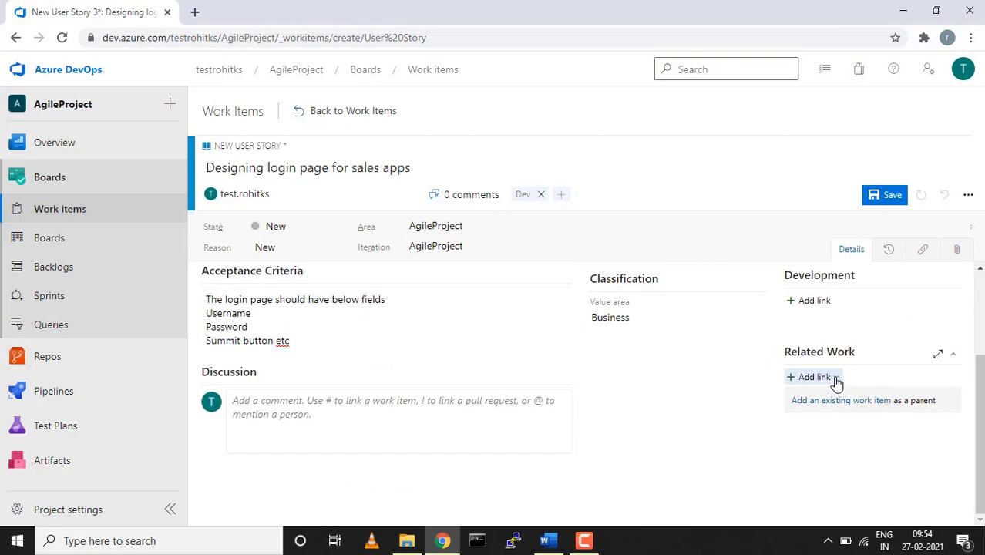
Add an existing-item link making Feature 33, Login page for sales apps, the story's parent
{"action": "scroll", "coordinate": [837, 406], "scroll_direction": "up", "scroll_amount": 1}
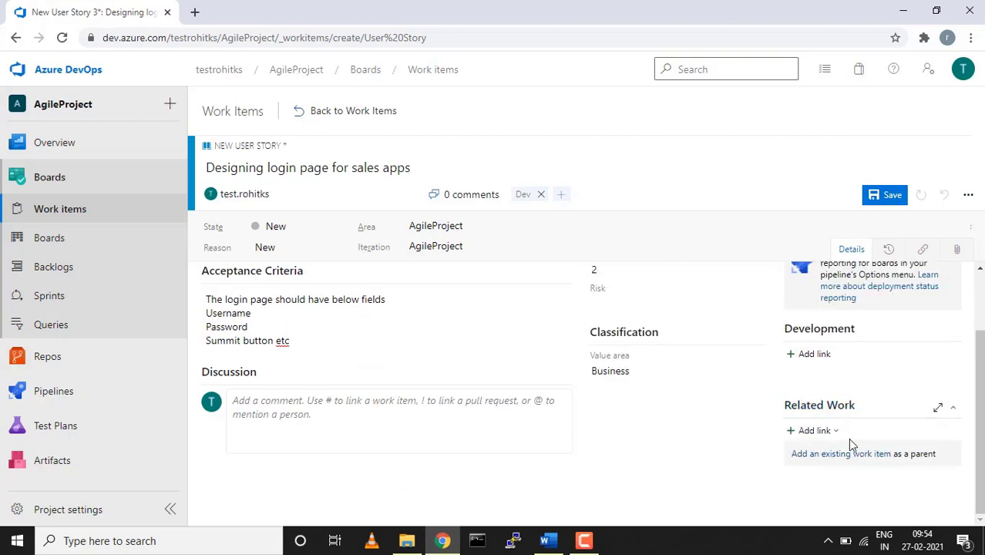
{"action": "left_click", "coordinate": [836, 430]}
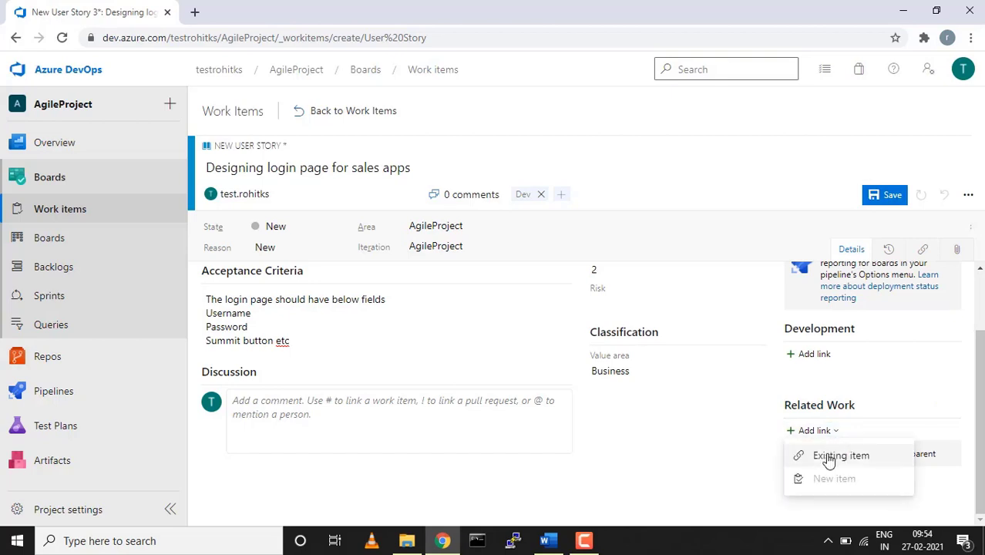
{"action": "left_click", "coordinate": [823, 456]}
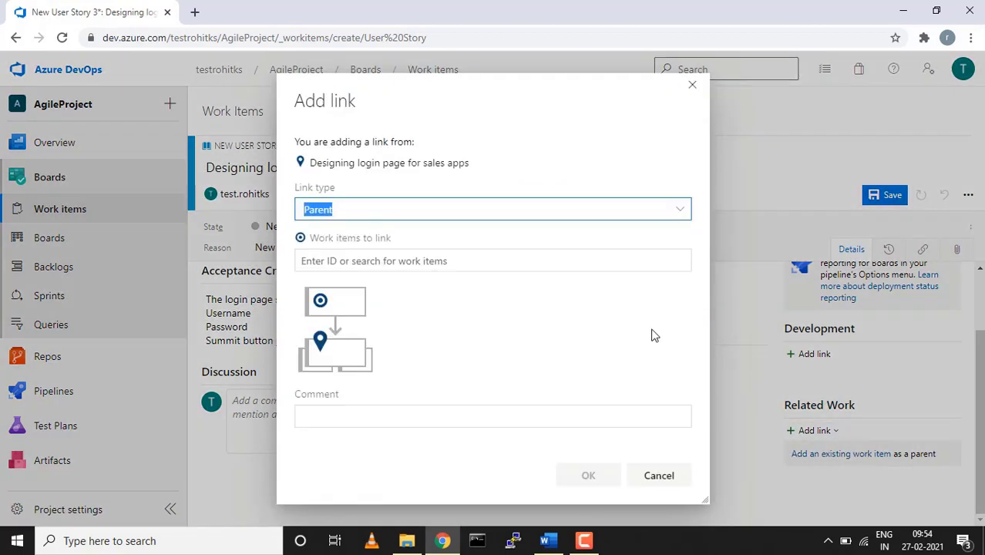
{"action": "left_click", "coordinate": [548, 264]}
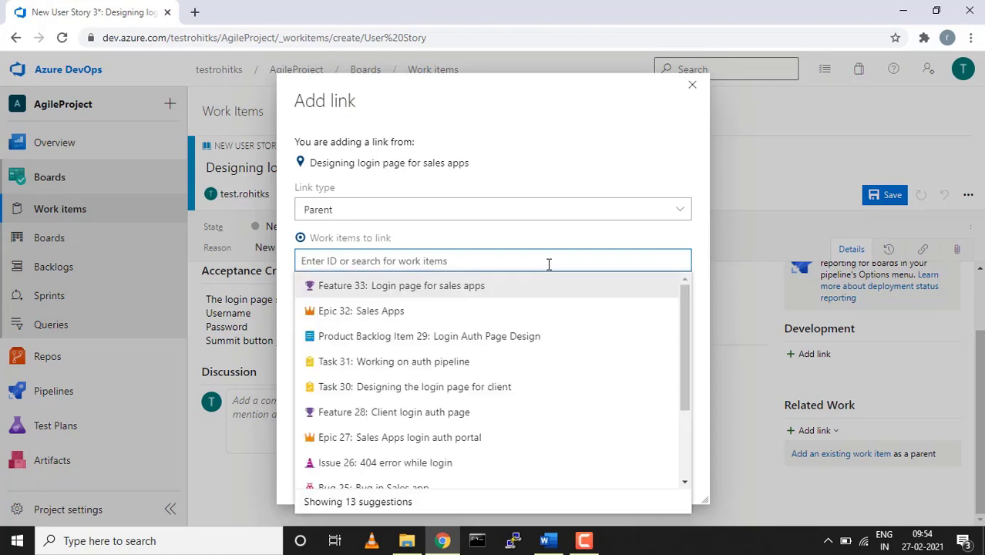
{"action": "left_click", "coordinate": [481, 293]}
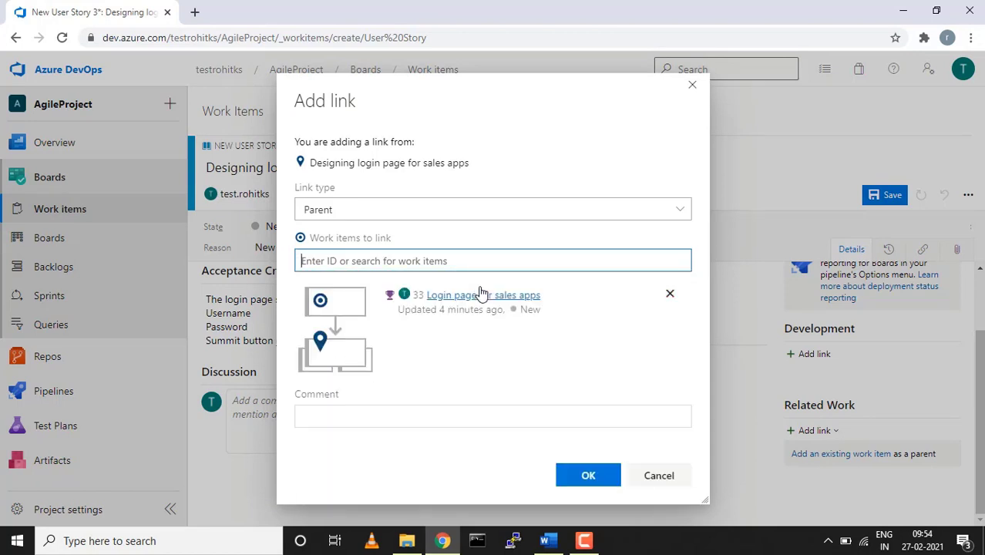
{"action": "left_click", "coordinate": [588, 475]}
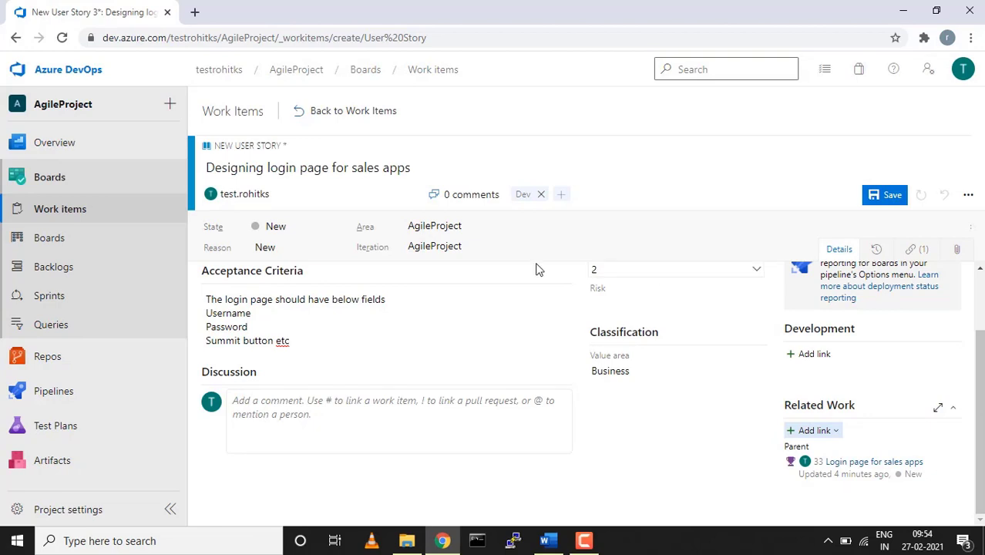
Save changes when returning to Work items, then reopen item 34 to confirm its parent link
{"action": "left_click", "coordinate": [49, 213]}
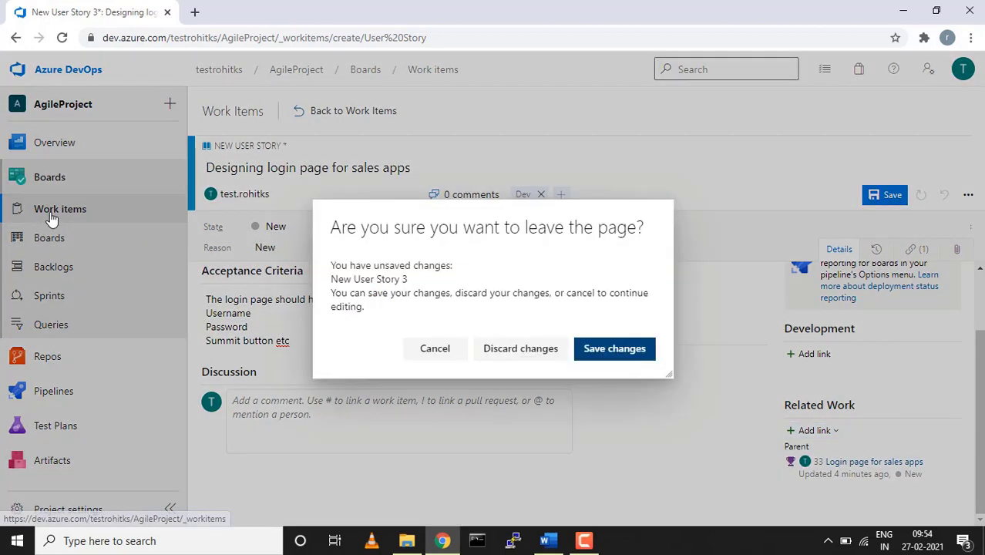
{"action": "left_click", "coordinate": [609, 348]}
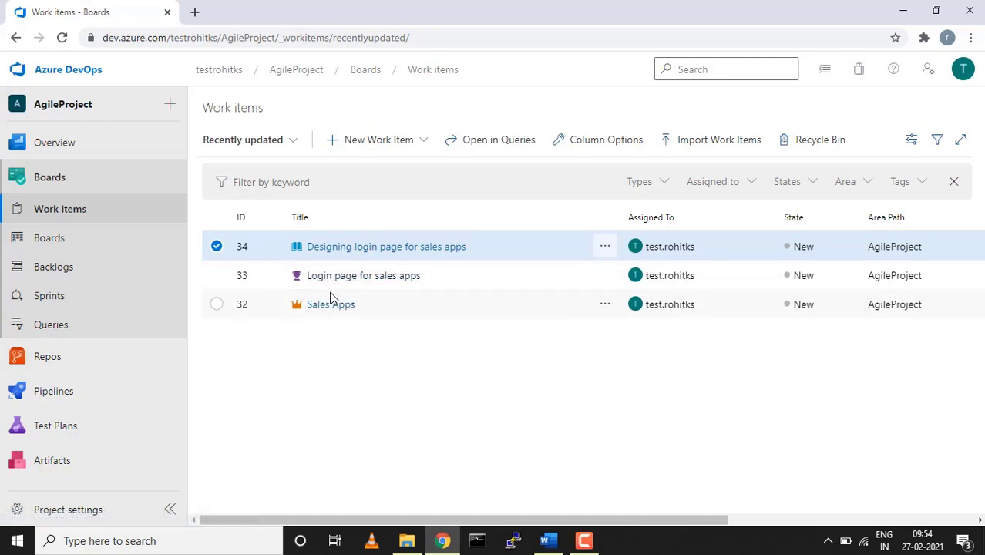
{"action": "left_click", "coordinate": [358, 248]}
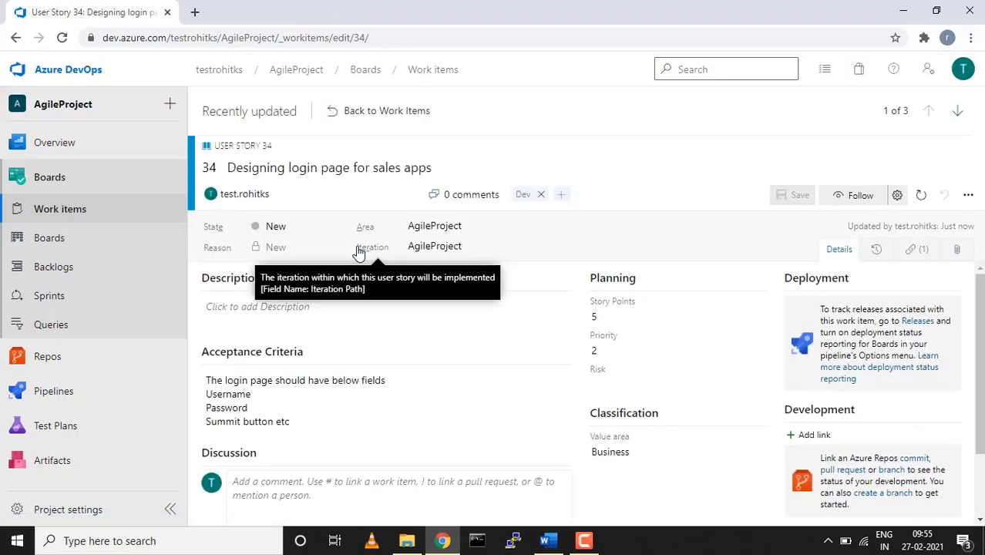
{"action": "scroll", "coordinate": [410, 400], "scroll_direction": "down", "scroll_amount": 2}
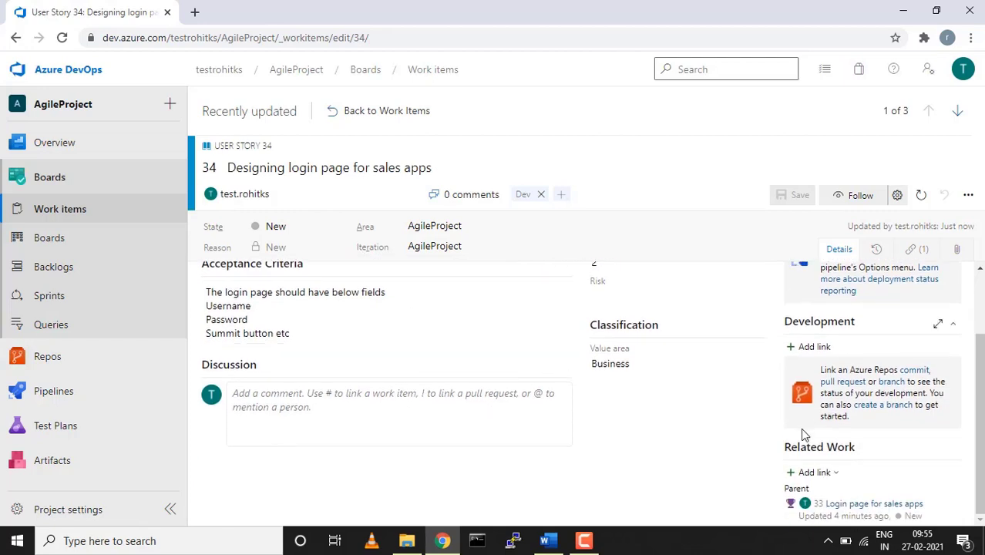
Create a new linked child Task titled 'RnD on sales app login page' and save & close it
{"action": "left_click", "coordinate": [829, 475]}
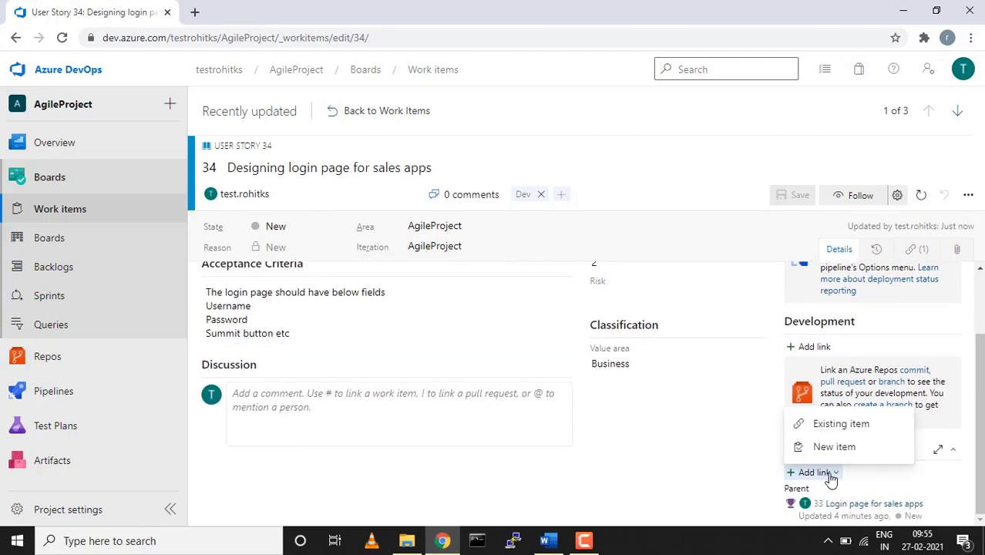
{"action": "left_click", "coordinate": [833, 447]}
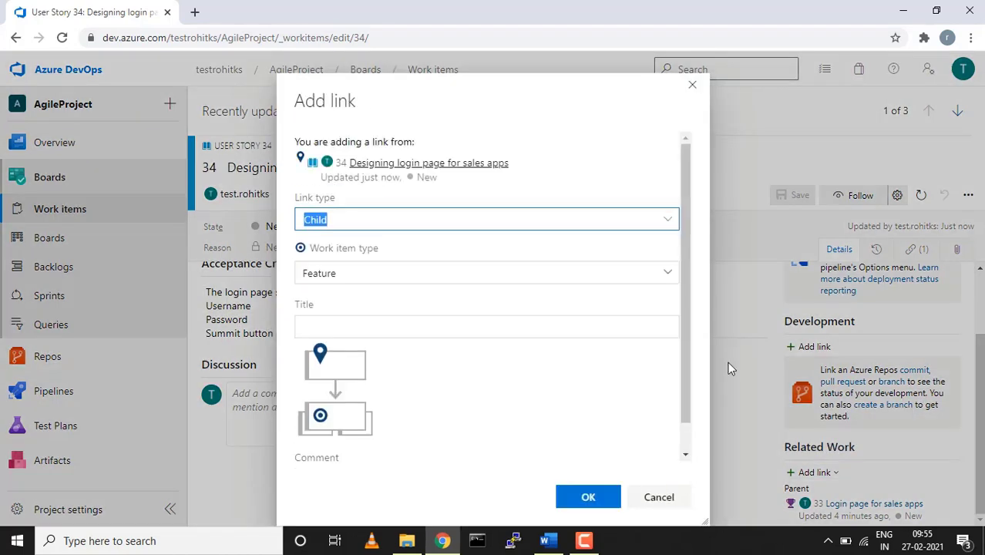
{"action": "left_click", "coordinate": [665, 273]}
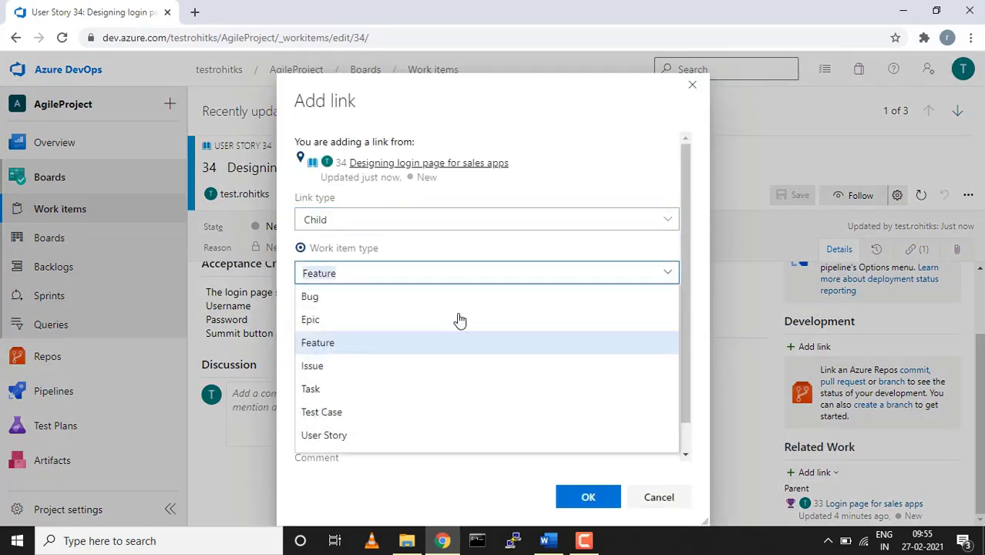
{"action": "left_click", "coordinate": [339, 389]}
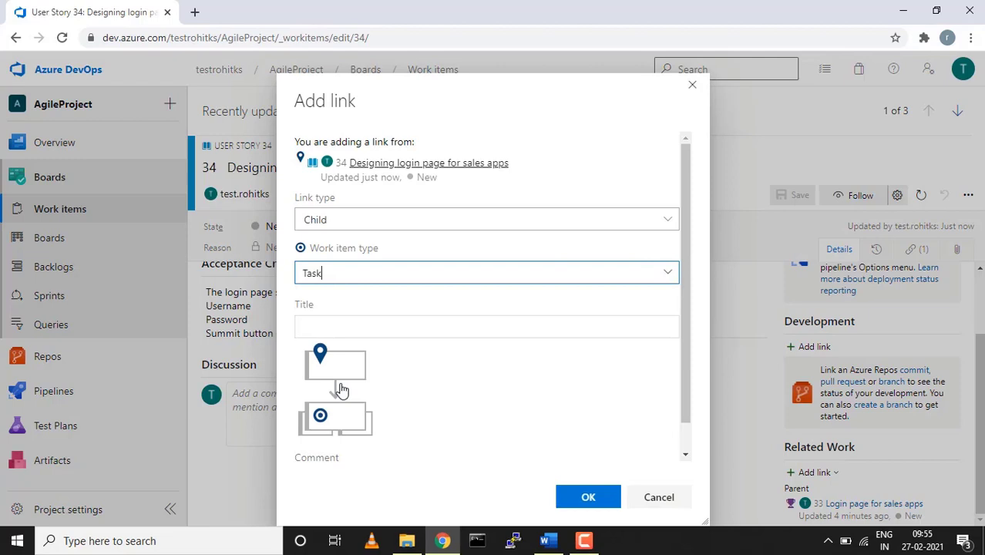
{"action": "left_click", "coordinate": [353, 330]}
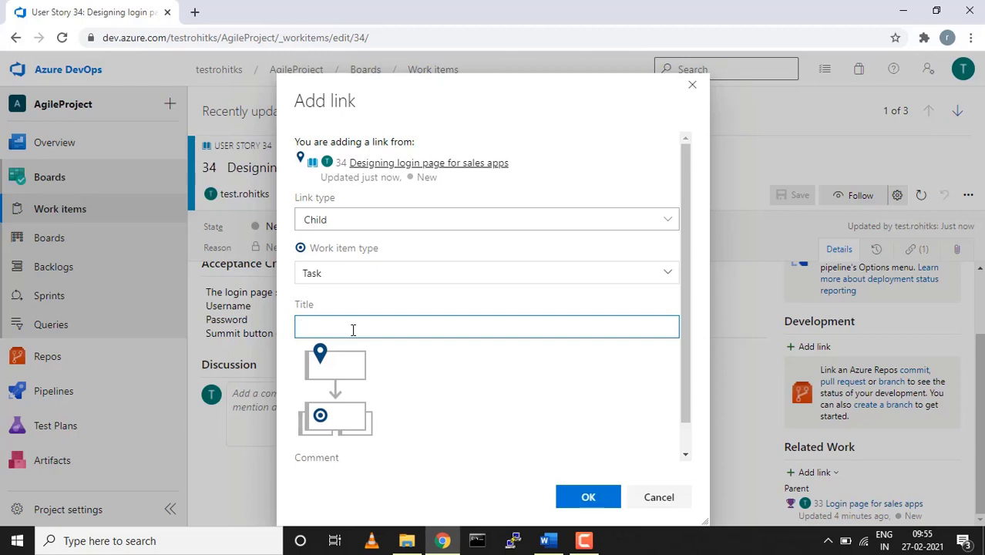
{"action": "type", "text": "RN"}
{"action": "key", "text": "BackSpace"}
{"action": "type", "text": "nD "}
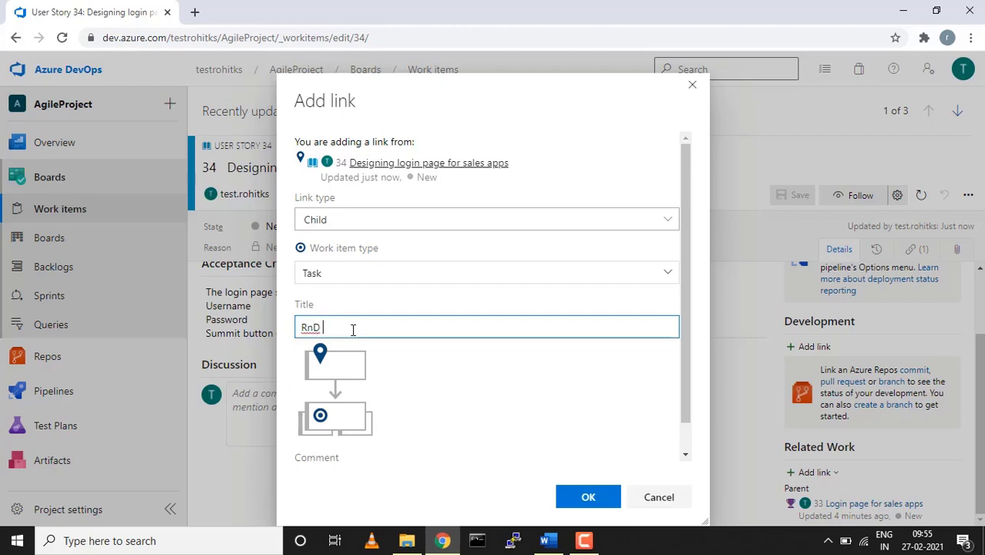
{"action": "type", "text": "on"}
{"action": "type", "text": "sal"}
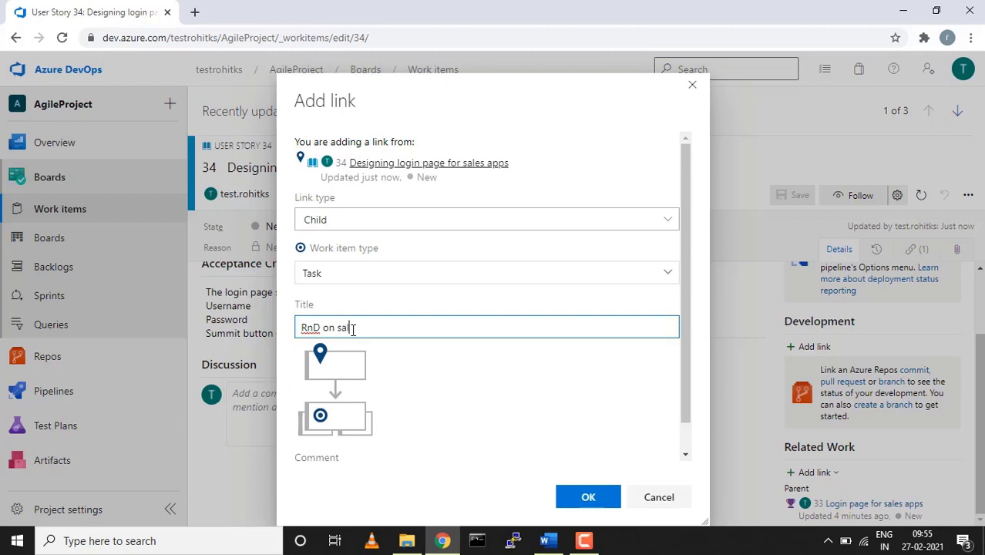
{"action": "type", "text": "es app login page"}
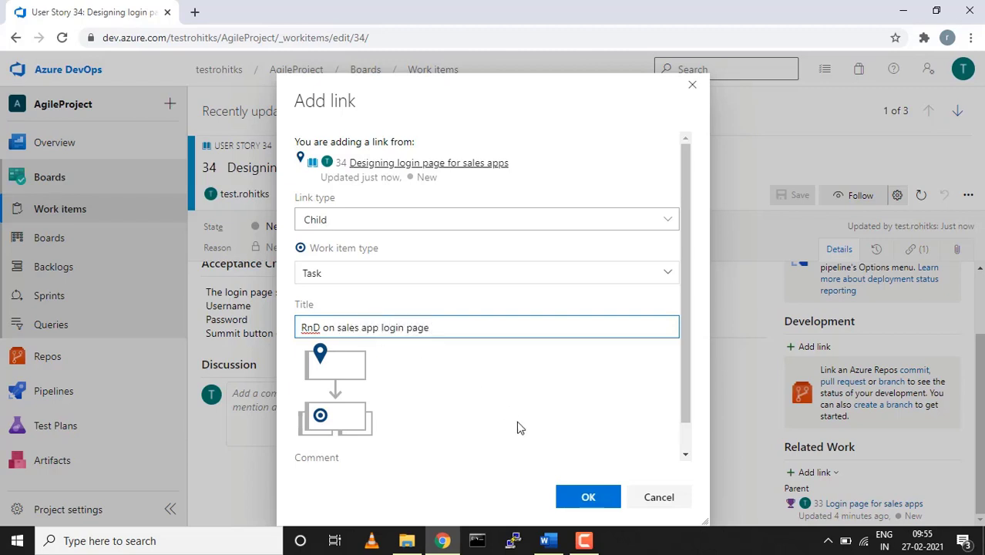
{"action": "left_click", "coordinate": [589, 498]}
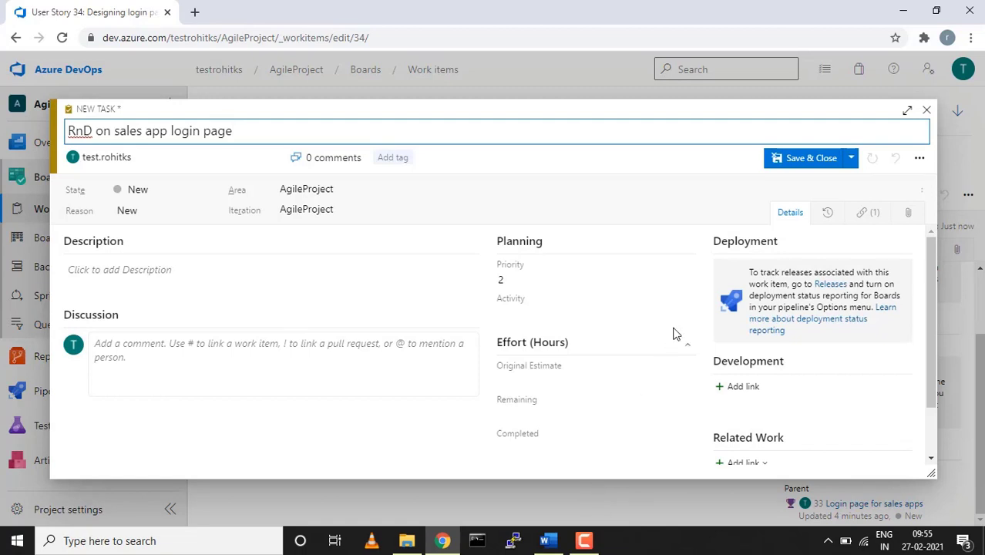
{"action": "left_click", "coordinate": [818, 158]}
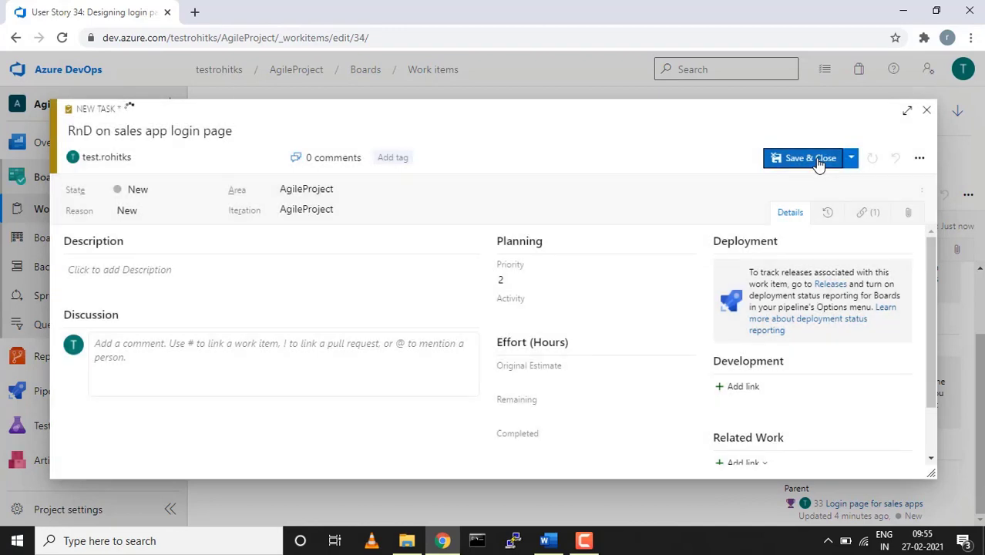
{"action": "scroll", "coordinate": [801, 334], "scroll_direction": "down", "scroll_amount": 1}
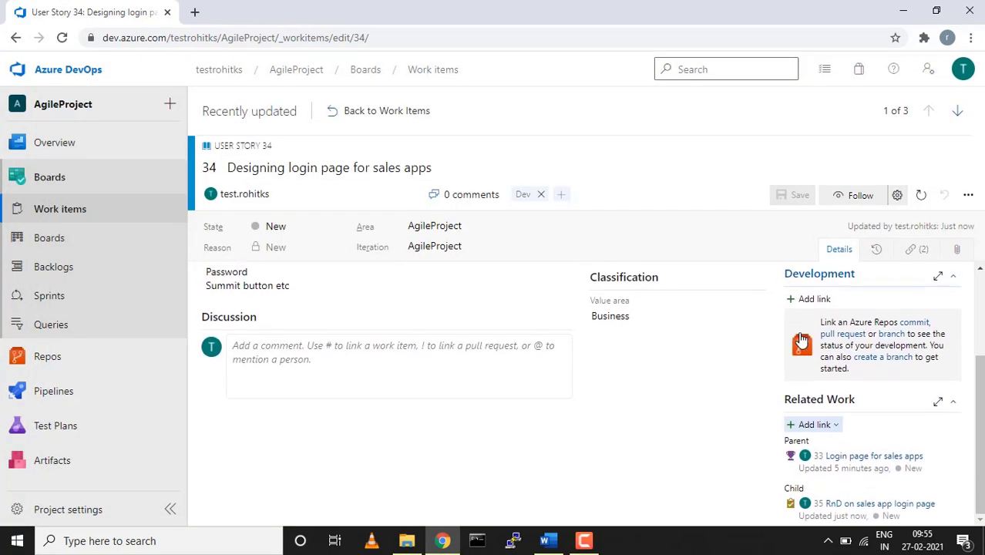
Start another new linked child item and type the title 'Front End design of sales app'
{"action": "left_click", "coordinate": [835, 429]}
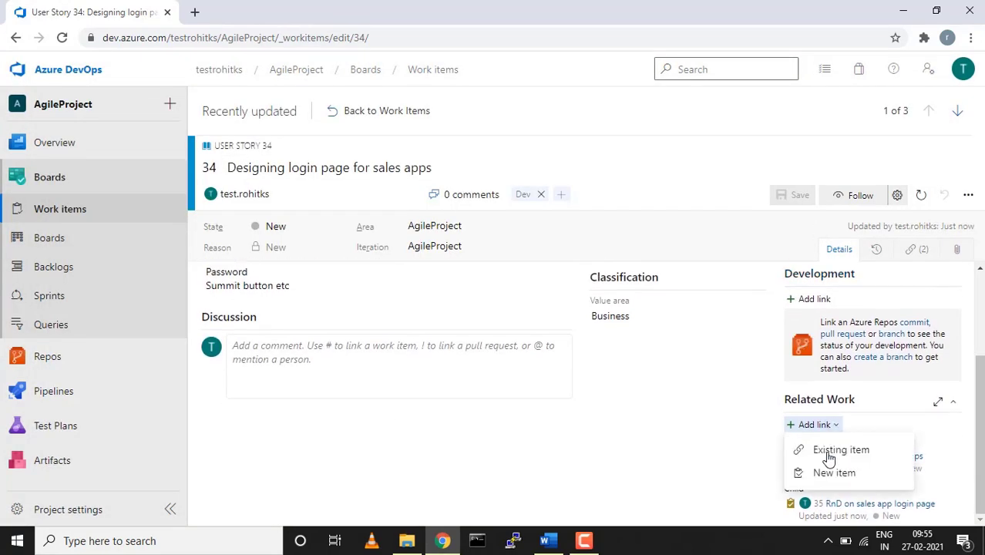
{"action": "left_click", "coordinate": [828, 473]}
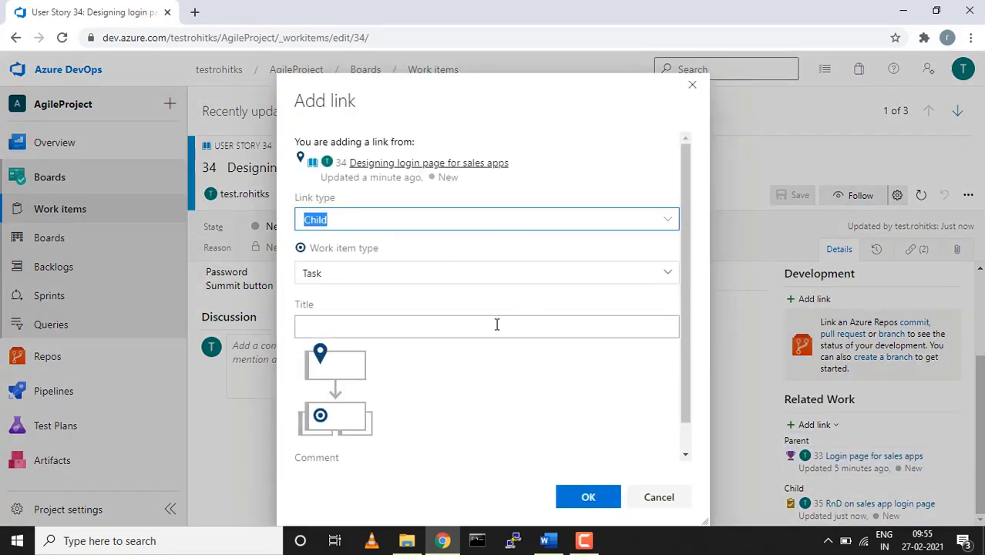
{"action": "left_click", "coordinate": [482, 328]}
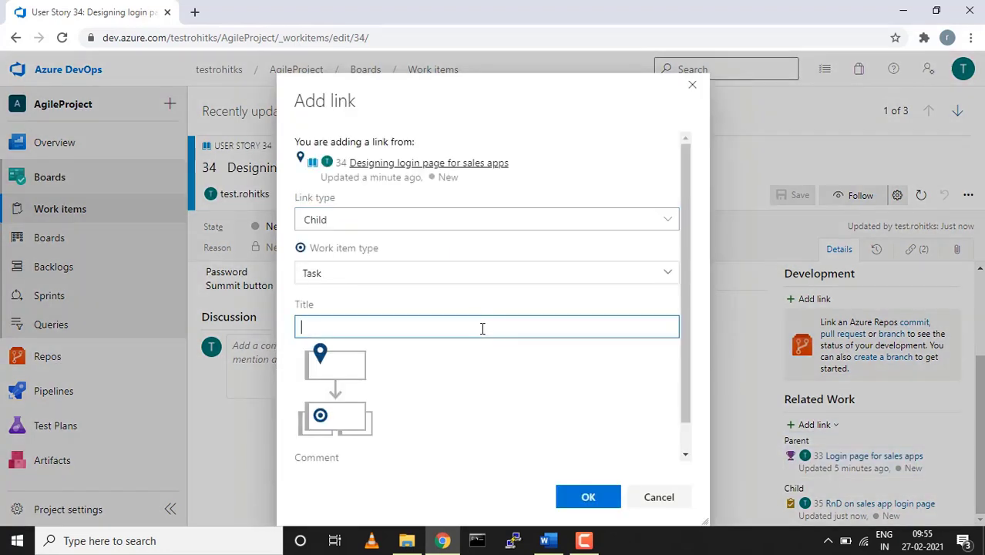
{"action": "type", "text": "Front End desigin "}
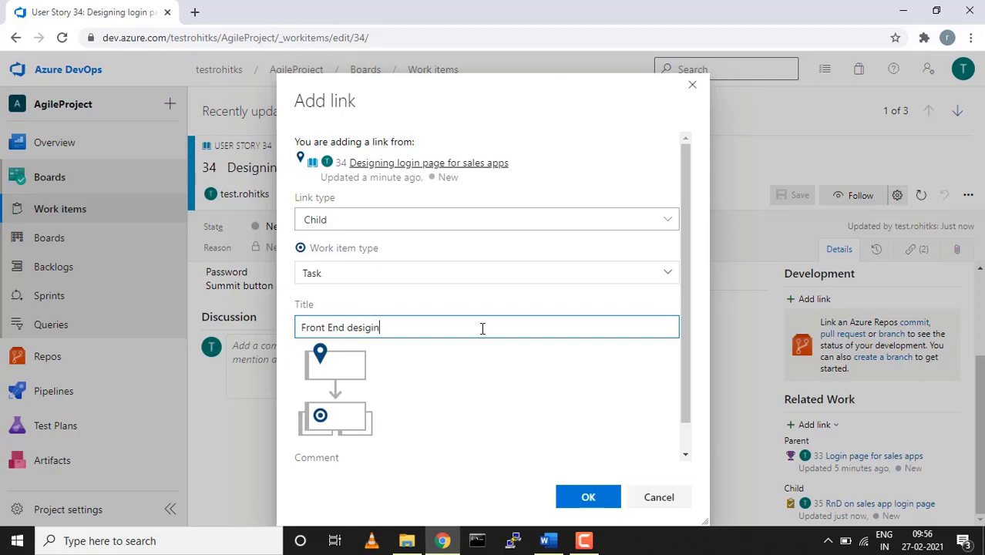
{"action": "type", "text": "of sales app"}
Correct 'desigin' to 'design', create the child task, and save & close it
{"action": "right_click", "coordinate": [363, 329]}
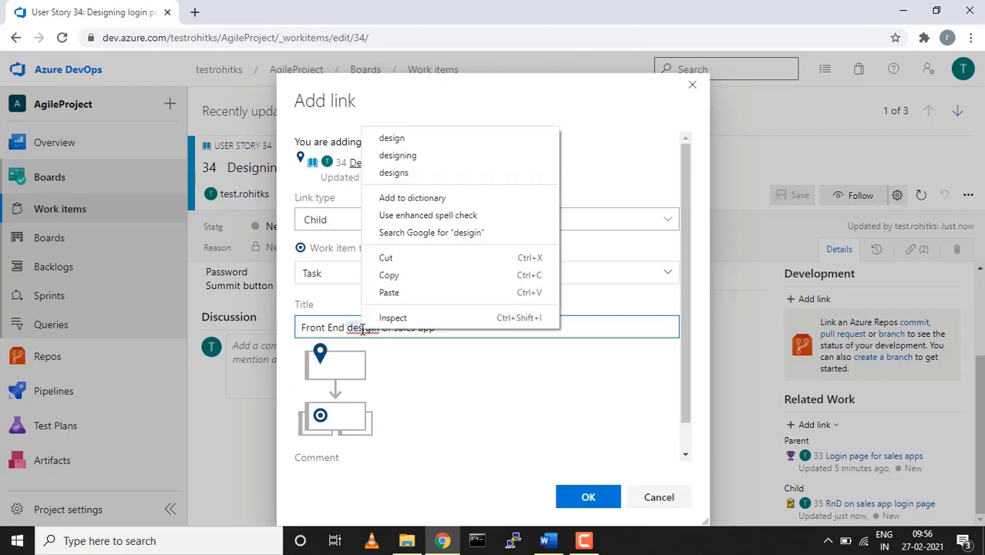
{"action": "left_click", "coordinate": [402, 140]}
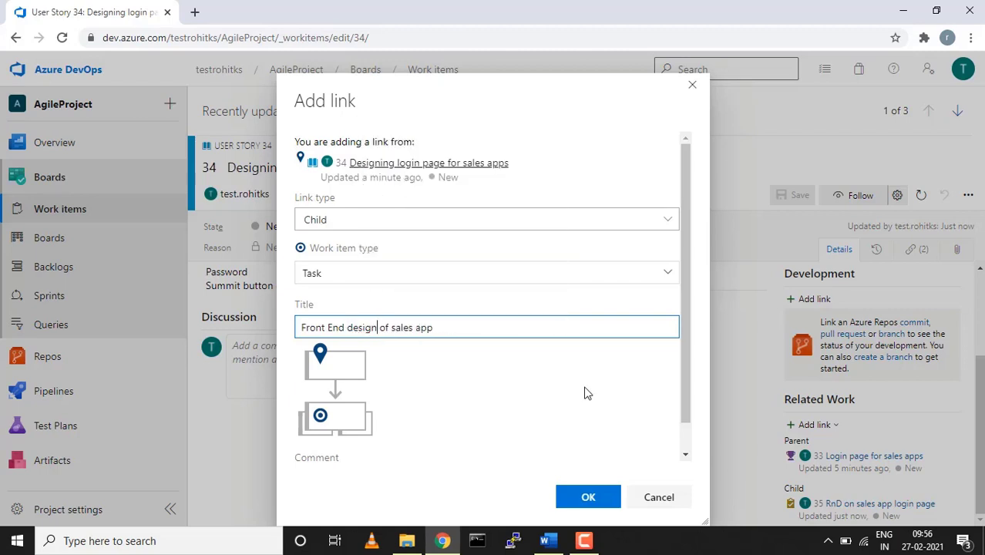
{"action": "left_click", "coordinate": [590, 505]}
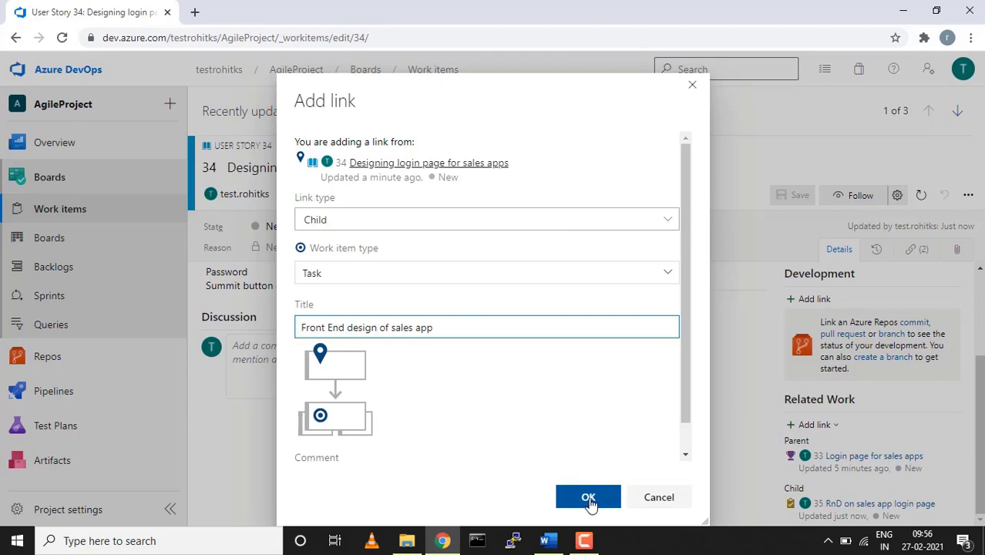
{"action": "left_click", "coordinate": [591, 502]}
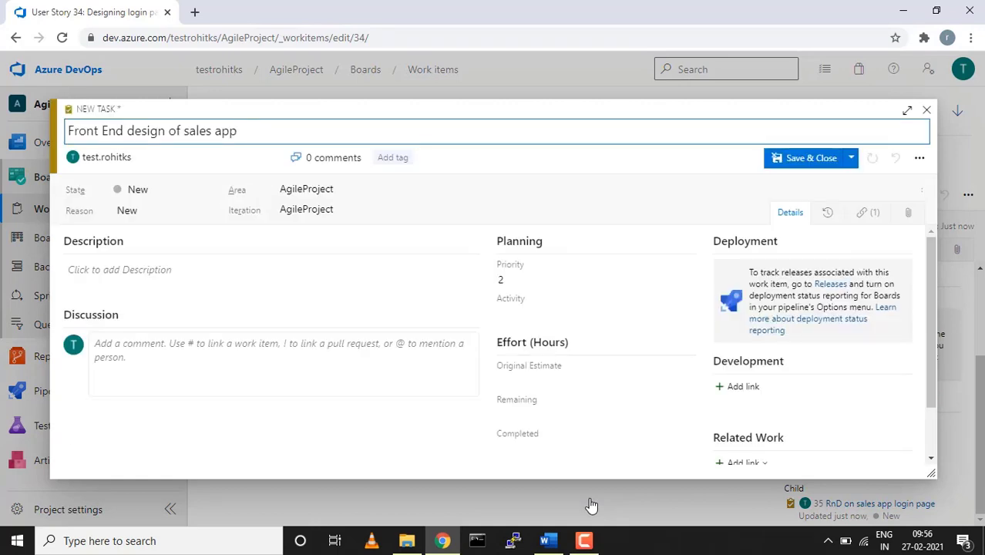
{"action": "left_click", "coordinate": [775, 159]}
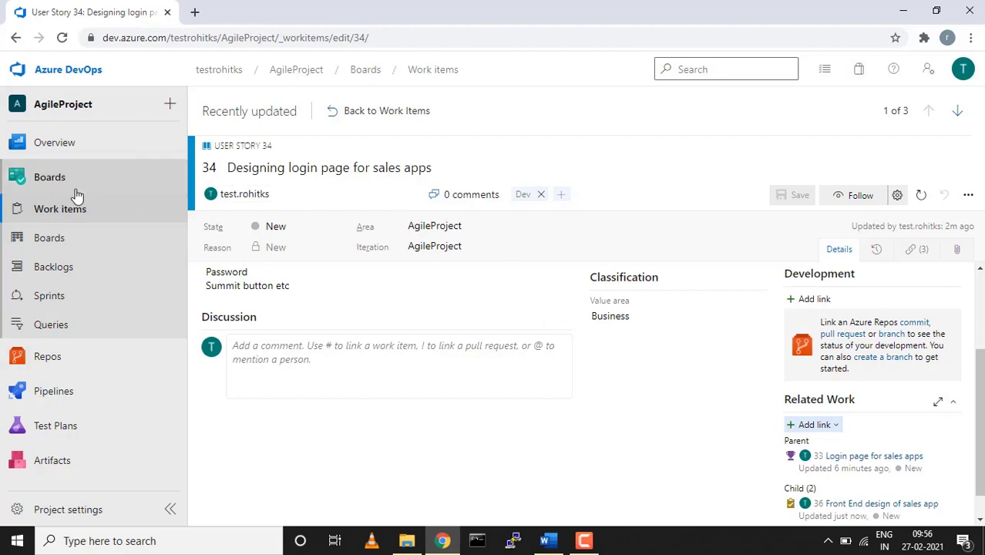
Go to Work items, then open the AgileProject Team Stories board
{"action": "left_click", "coordinate": [55, 213]}
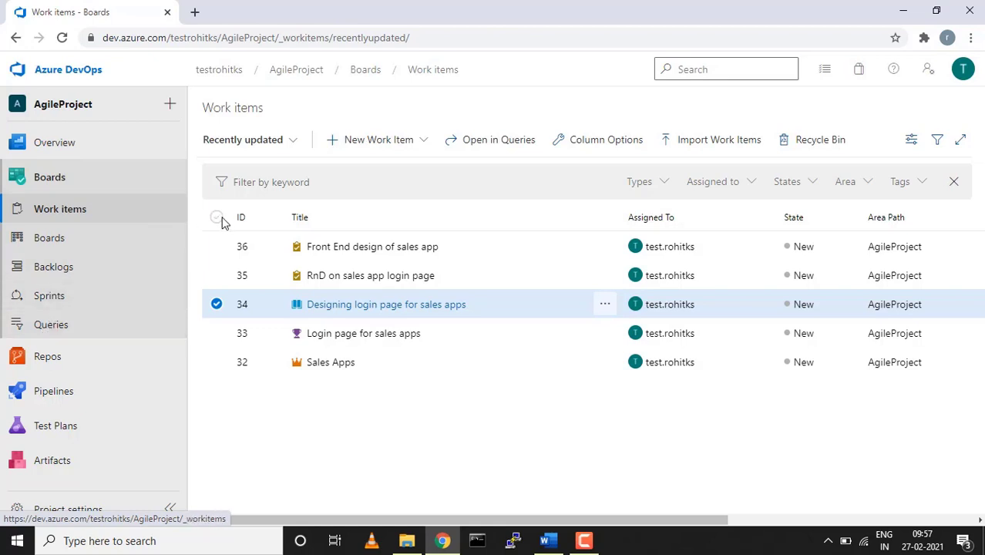
{"action": "left_click", "coordinate": [64, 240]}
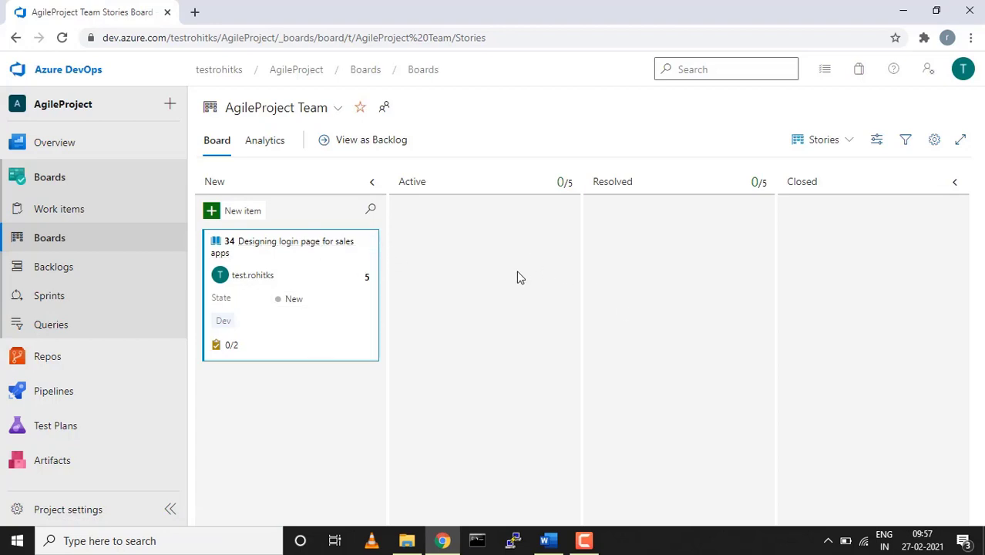
Drag User Story 34 from New to Active and expand its 0/2 task list on the card
{"action": "mouse_move", "coordinate": [357, 257]}
{"action": "left_click_drag", "start_coordinate": [319, 247], "coordinate": [502, 228]}
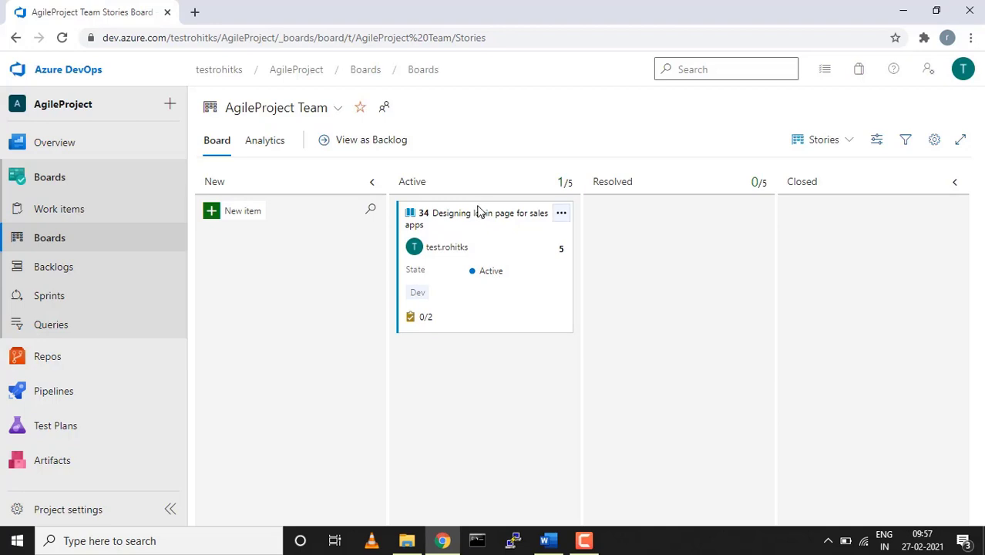
{"action": "mouse_move", "coordinate": [469, 220]}
{"action": "left_mouse_down"}
{"action": "mouse_move", "coordinate": [663, 213]}
{"action": "mouse_move", "coordinate": [836, 229]}
{"action": "mouse_move", "coordinate": [851, 213]}
{"action": "mouse_move", "coordinate": [624, 248]}
{"action": "mouse_move", "coordinate": [464, 220]}
{"action": "left_mouse_up"}
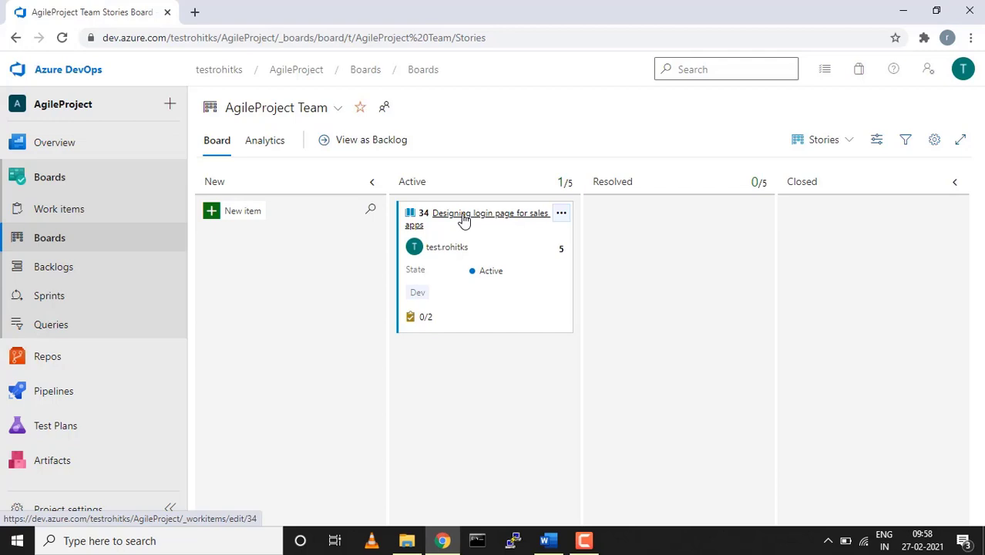
{"action": "left_click", "coordinate": [425, 322]}
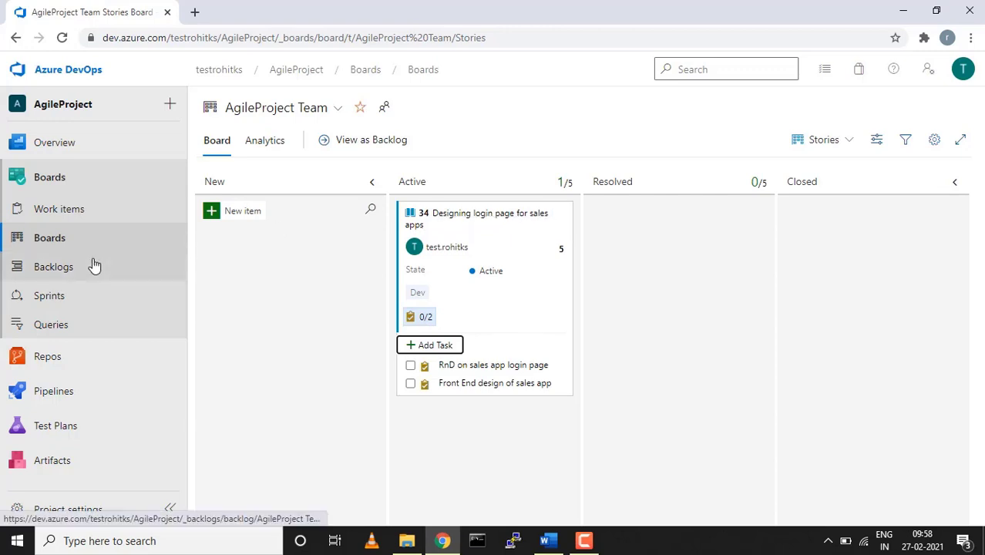
Open the team backlog and expand 'Designing login page for sales apps' to list its two tasks
{"action": "left_click", "coordinate": [60, 270]}
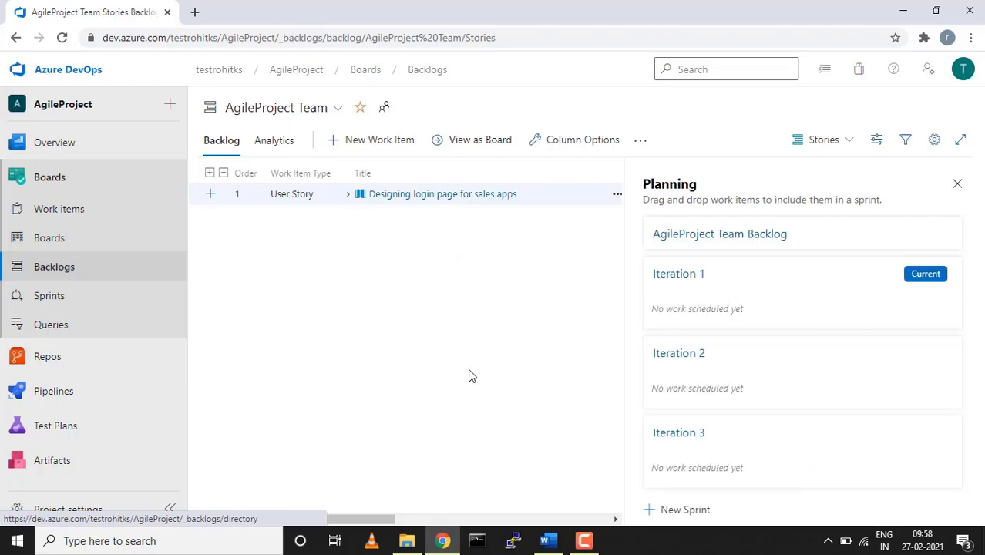
{"action": "left_click", "coordinate": [347, 197]}
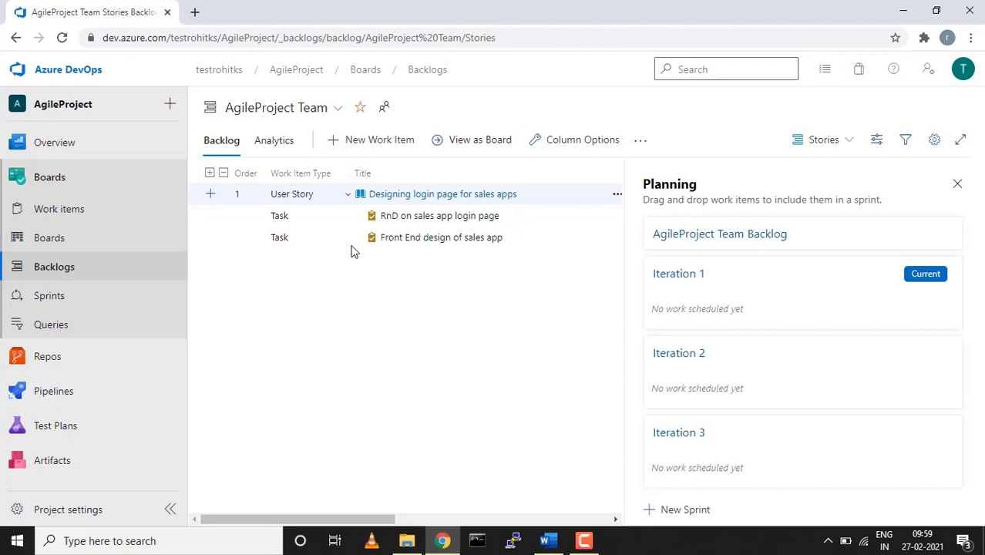
In Project configuration, date the AgileProject root iteration 2/27/2021 to 7/31/2021 and save
{"action": "left_click", "coordinate": [64, 511]}
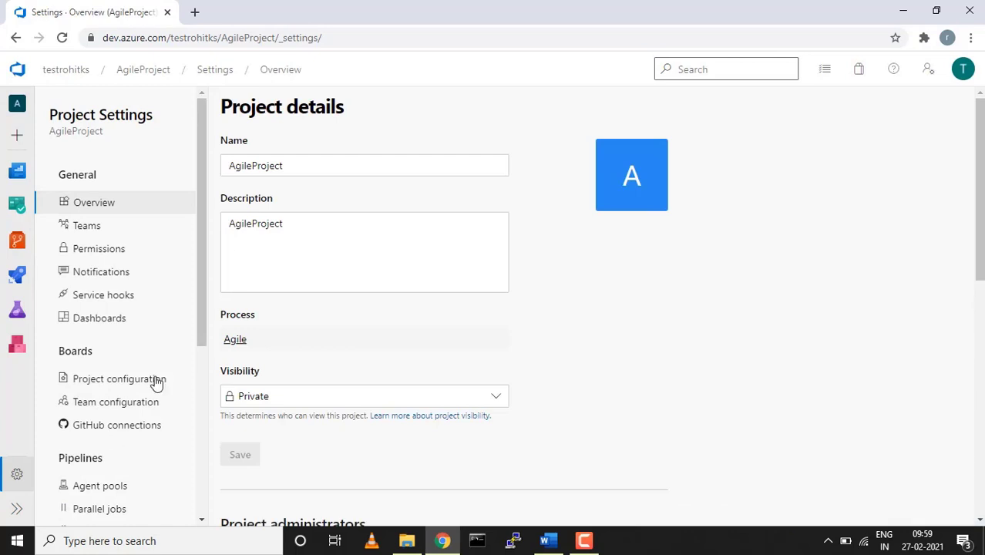
{"action": "left_click", "coordinate": [127, 381]}
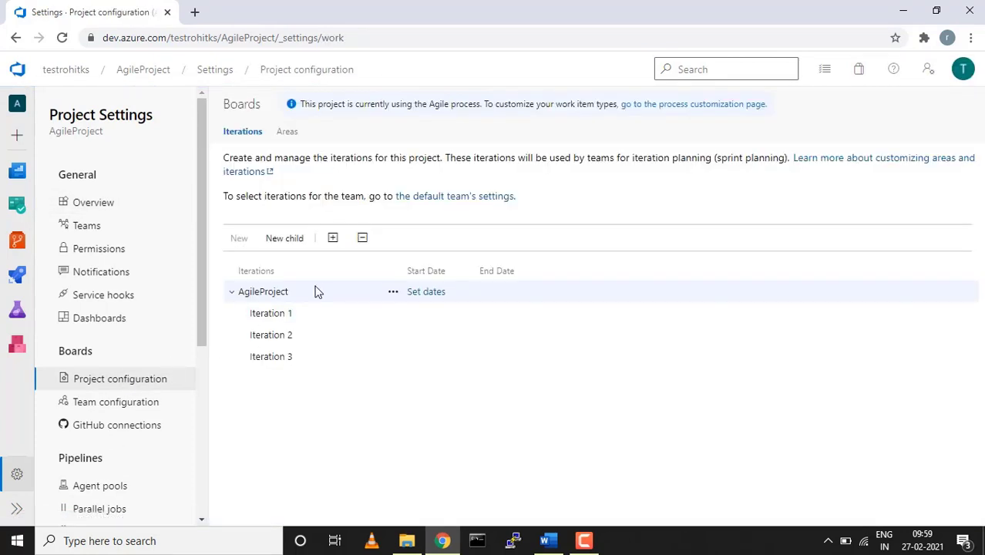
{"action": "left_click", "coordinate": [426, 293]}
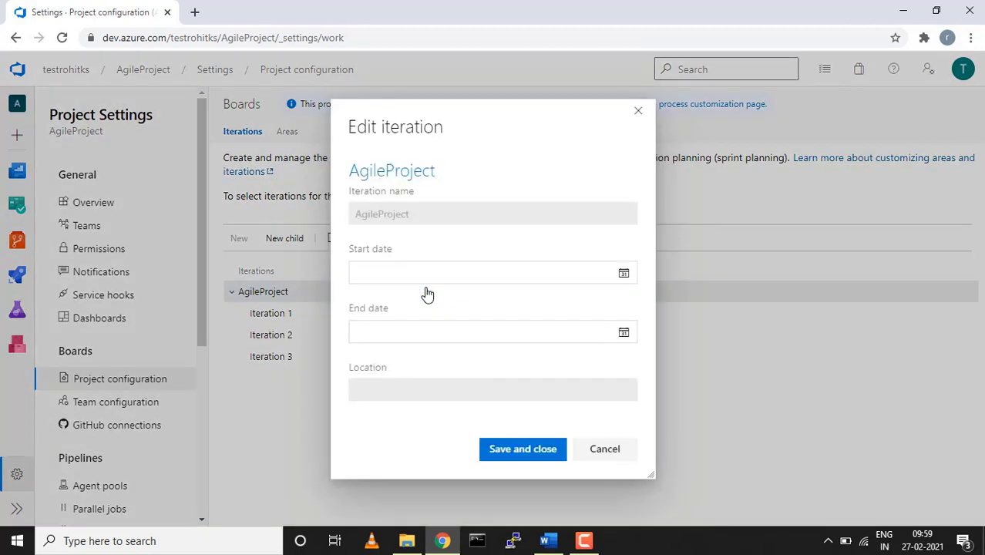
{"action": "left_click", "coordinate": [625, 274]}
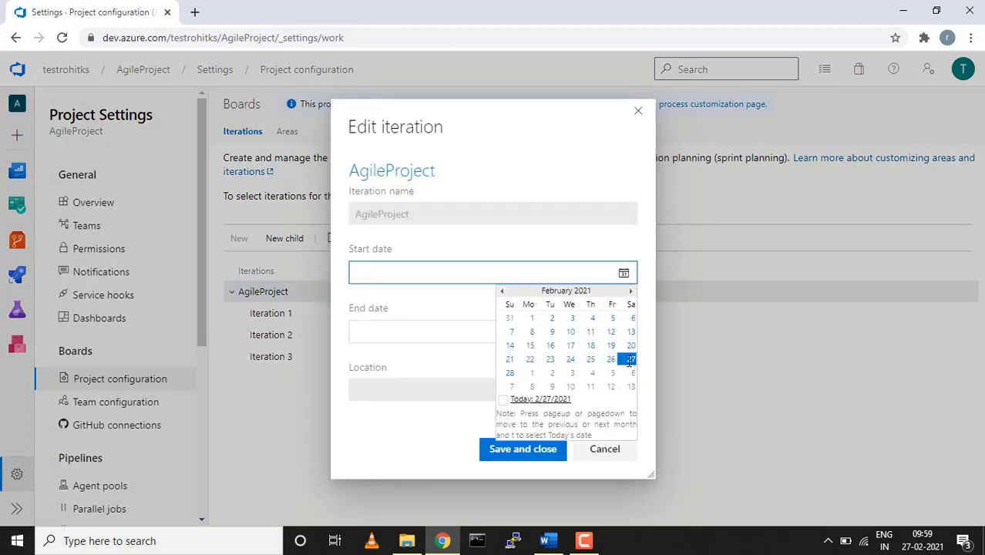
{"action": "left_click", "coordinate": [630, 359]}
{"action": "left_click", "coordinate": [623, 333]}
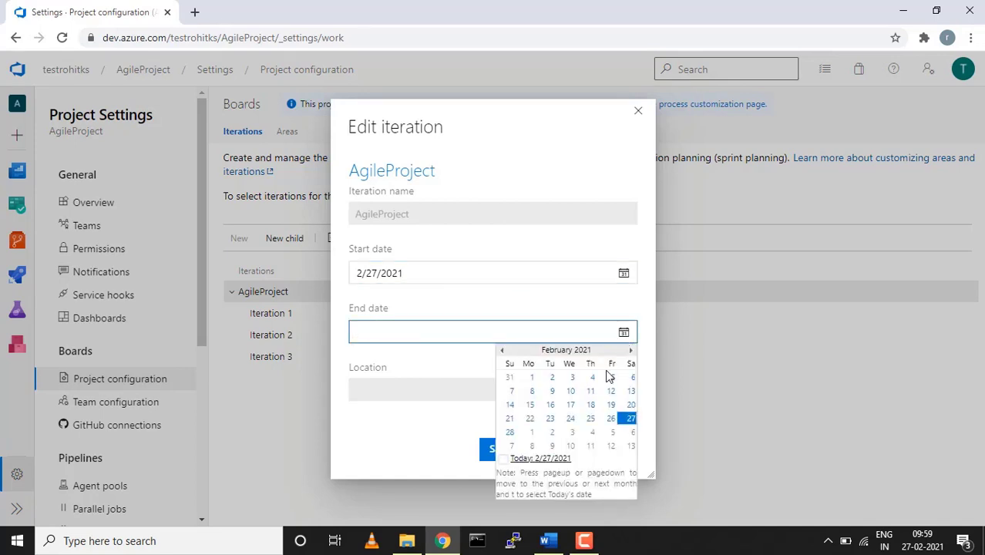
{"action": "left_click", "coordinate": [631, 351]}
{"action": "left_click", "coordinate": [631, 352]}
{"action": "left_click", "coordinate": [632, 351]}
{"action": "left_click", "coordinate": [631, 351]}
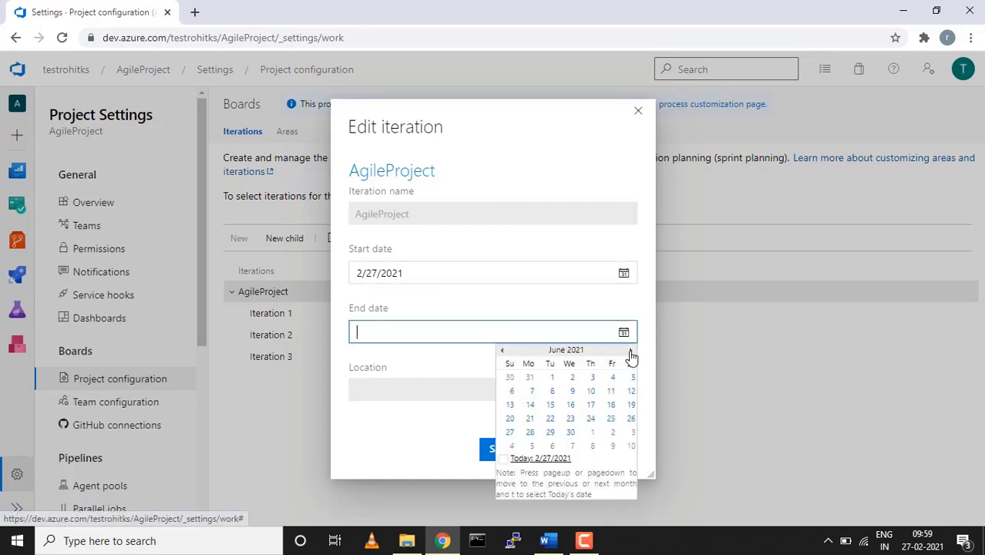
{"action": "left_click", "coordinate": [632, 352]}
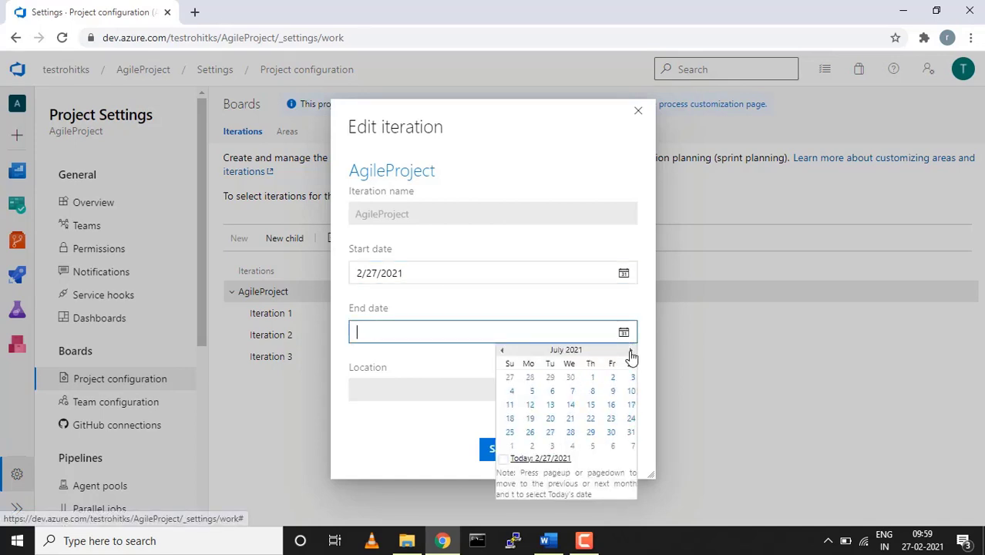
{"action": "left_click", "coordinate": [632, 432]}
{"action": "left_click", "coordinate": [533, 456]}
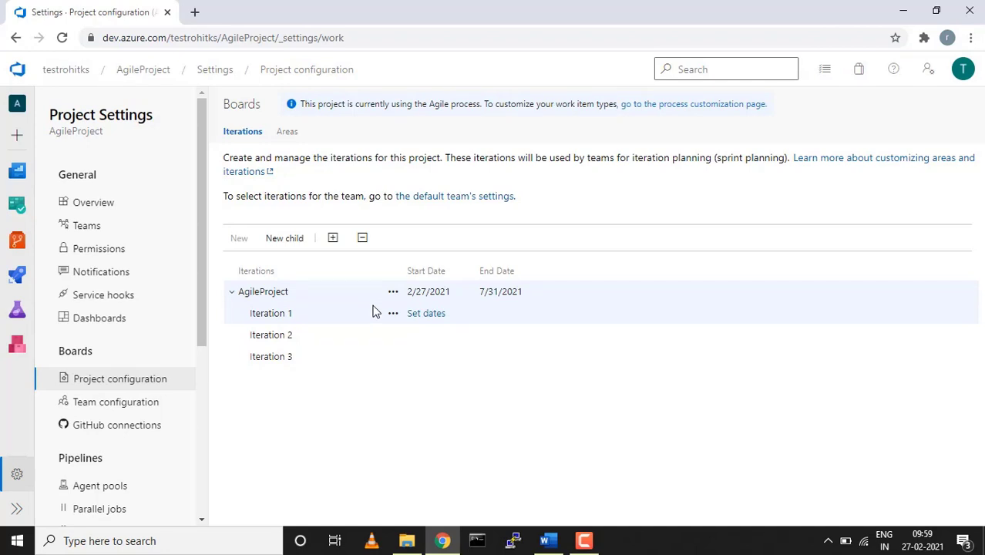
Set Iteration 1's start to 2/27/2021 and end to 3/6/2021, then save
{"action": "left_click", "coordinate": [421, 316]}
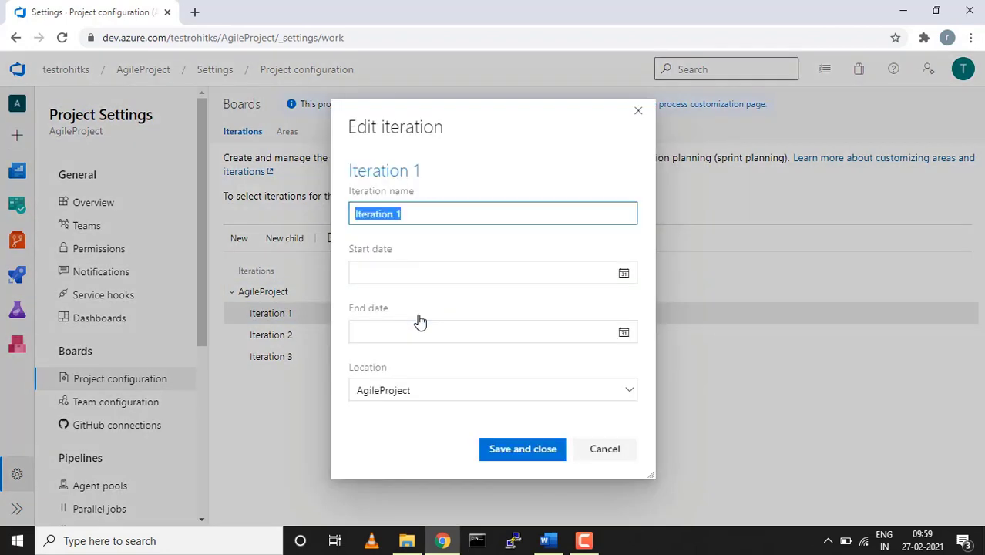
{"action": "left_click", "coordinate": [623, 276]}
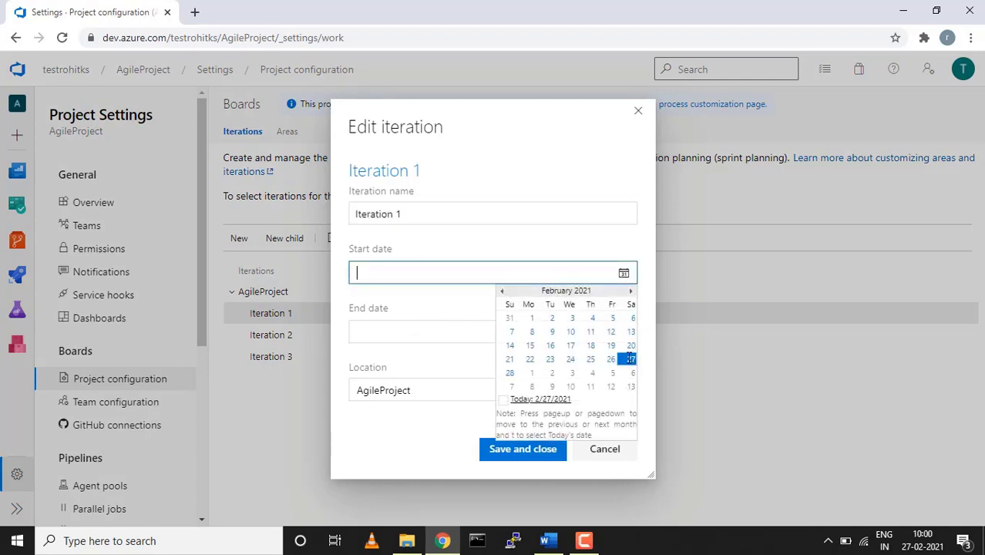
{"action": "left_click", "coordinate": [631, 359]}
{"action": "left_click", "coordinate": [624, 335]}
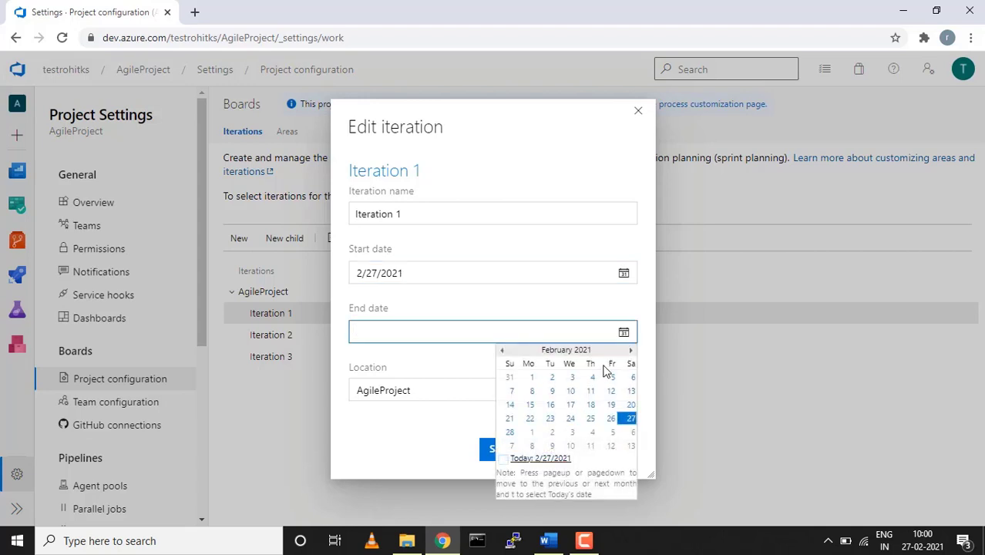
{"action": "left_click", "coordinate": [631, 350]}
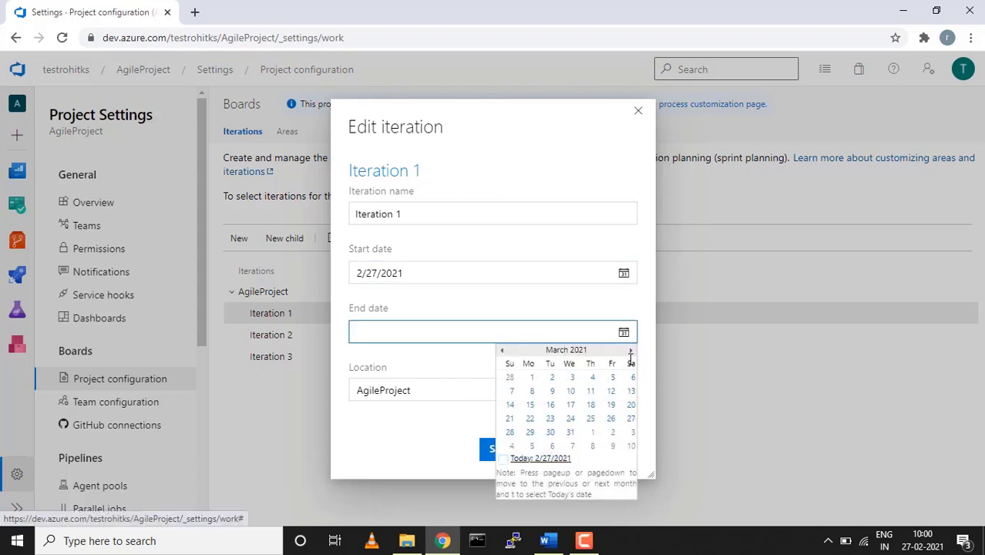
{"action": "left_click", "coordinate": [633, 377]}
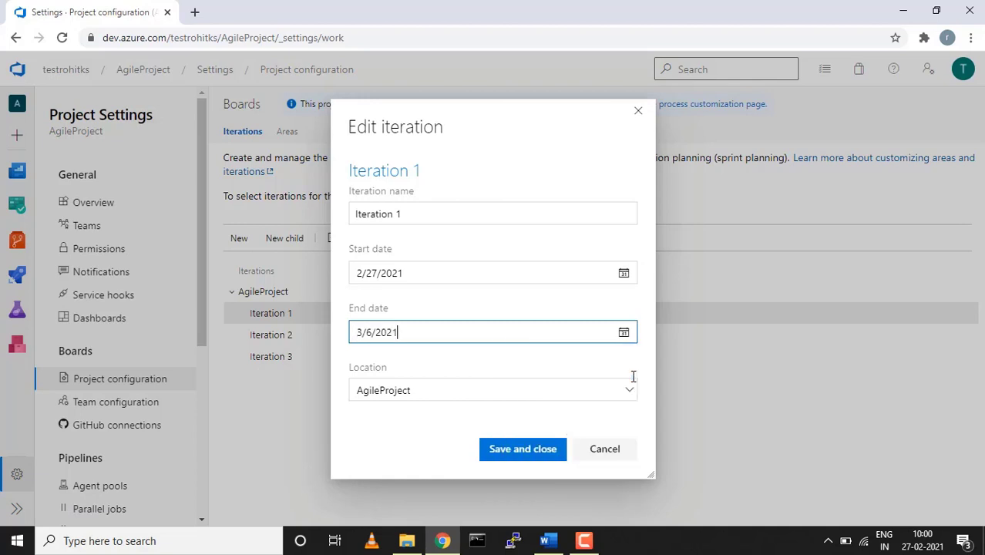
{"action": "left_click", "coordinate": [531, 461]}
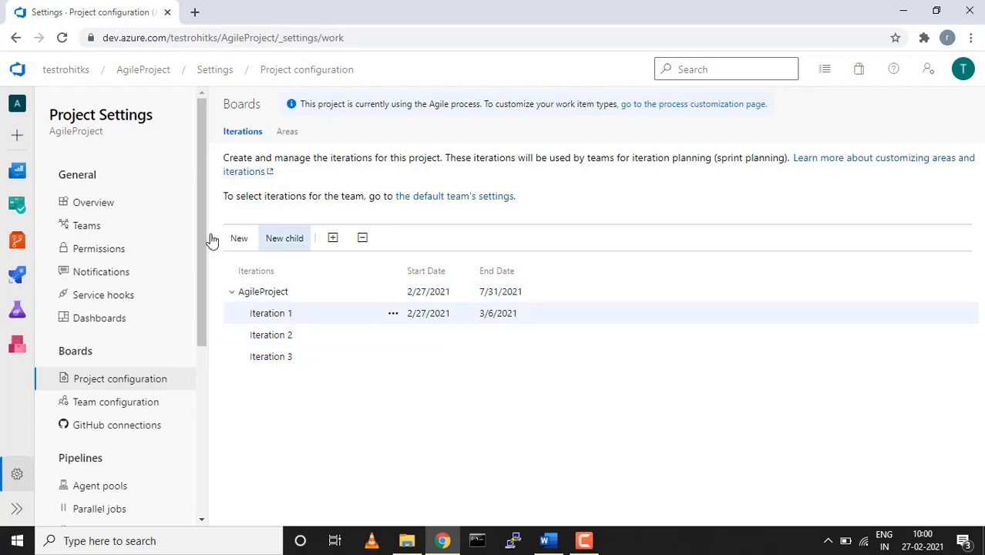
Go to the team's Stories backlog and check Iteration 1's 5 working days
{"action": "mouse_move", "coordinate": [19, 210]}
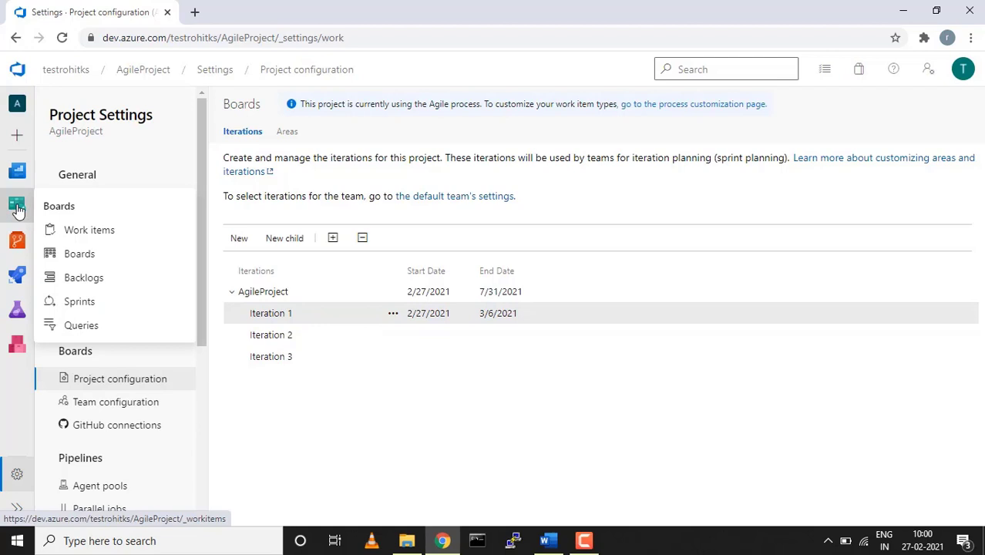
{"action": "left_click", "coordinate": [83, 235]}
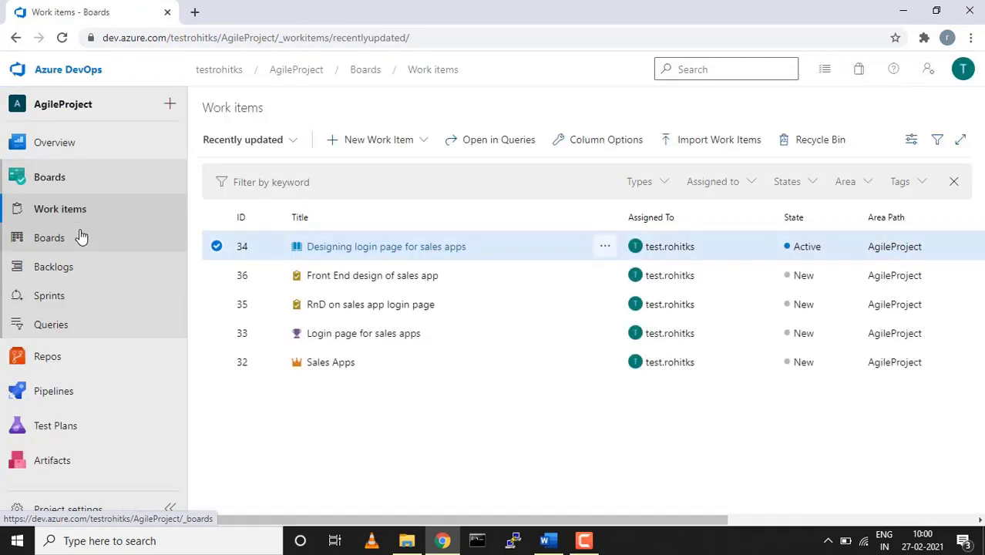
{"action": "left_click", "coordinate": [52, 267]}
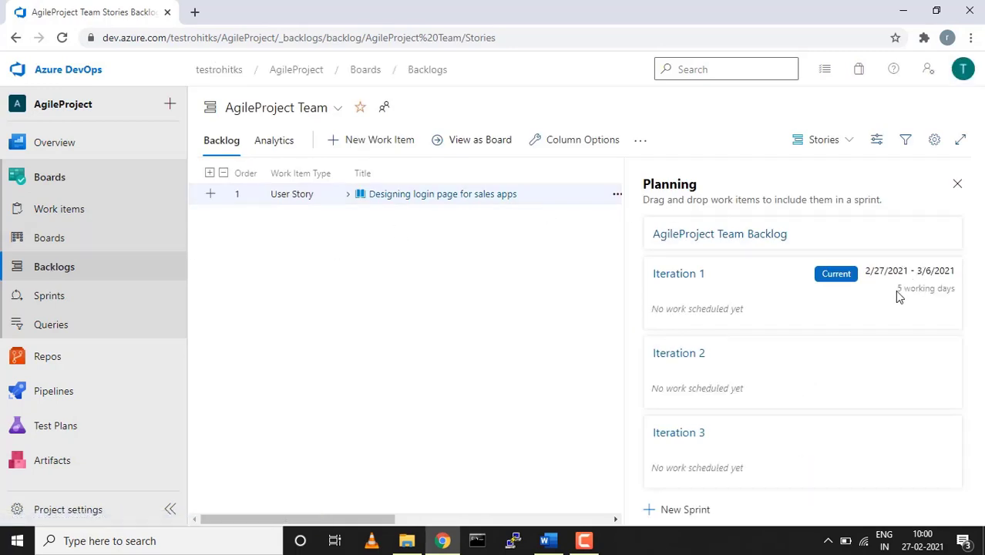
{"action": "left_click_drag", "start_coordinate": [904, 291], "coordinate": [956, 292]}
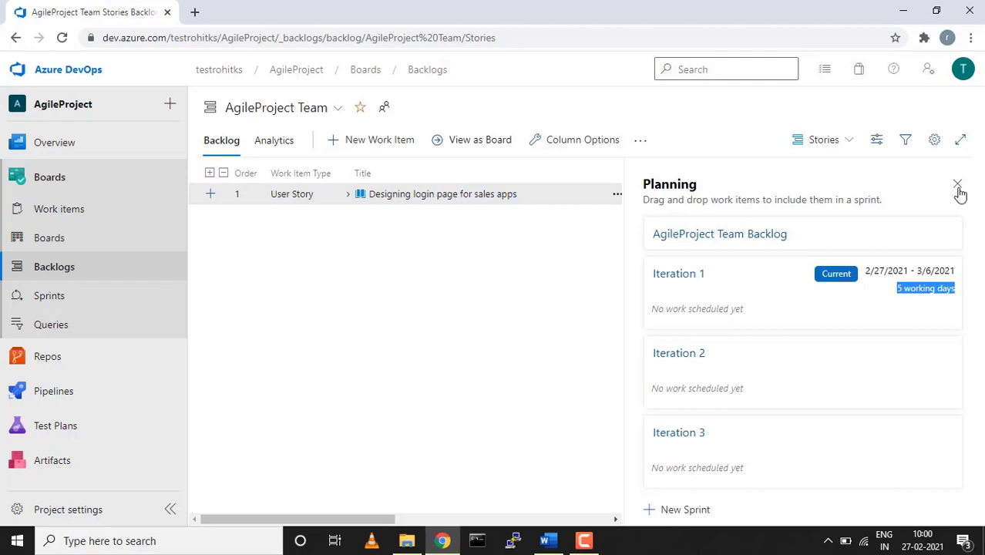
Review the team's working days in team settings, then cancel without changes
{"action": "left_click", "coordinate": [937, 141]}
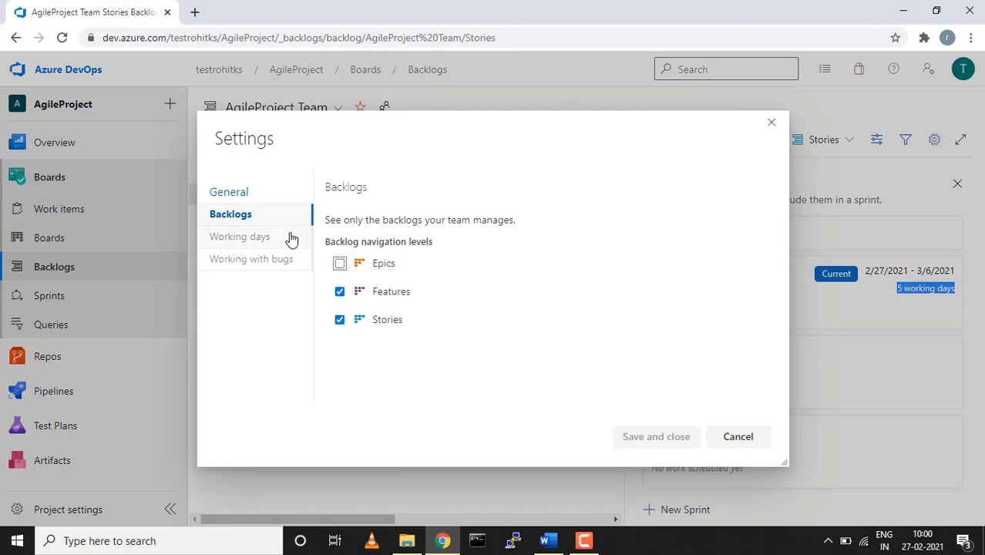
{"action": "left_click", "coordinate": [265, 239]}
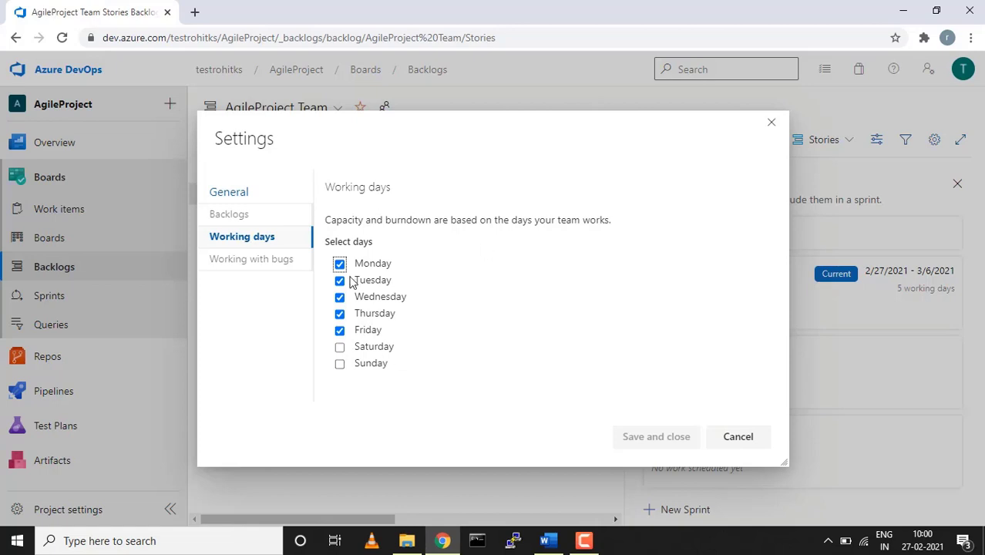
{"action": "left_click", "coordinate": [499, 302]}
{"action": "left_click", "coordinate": [751, 438]}
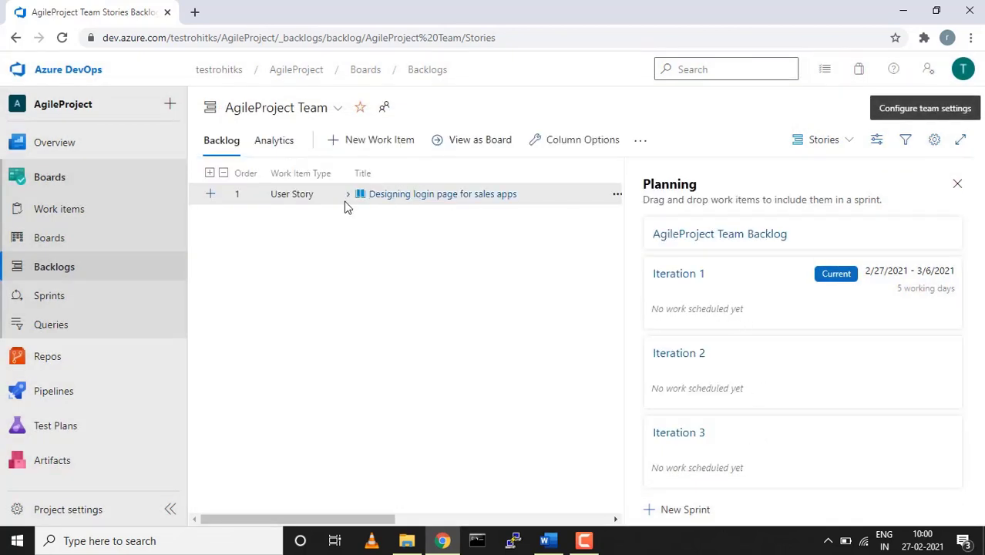
Drag the expanded login-page user story and its two tasks into Iteration 1, then open Sprints
{"action": "left_click", "coordinate": [348, 199]}
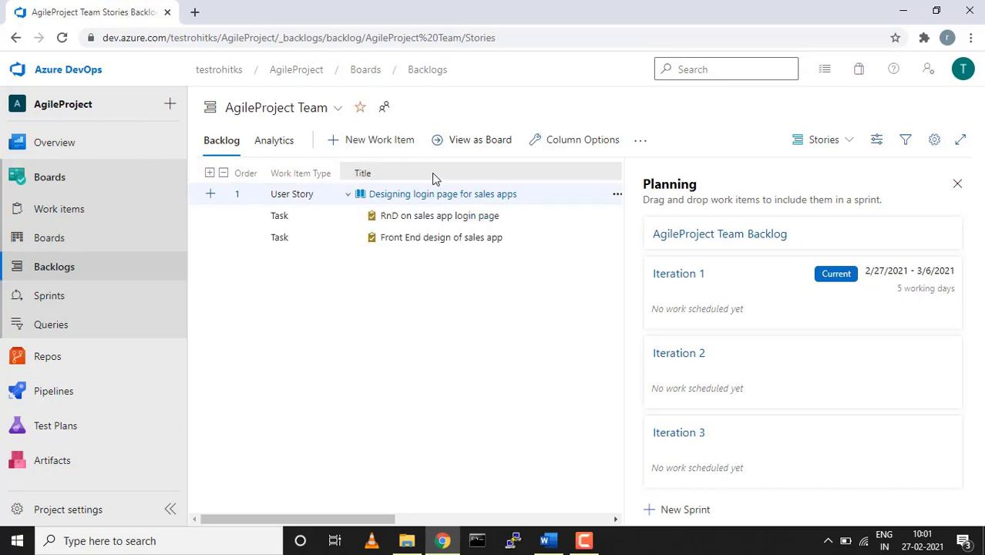
{"action": "left_click_drag", "start_coordinate": [411, 199], "coordinate": [703, 311]}
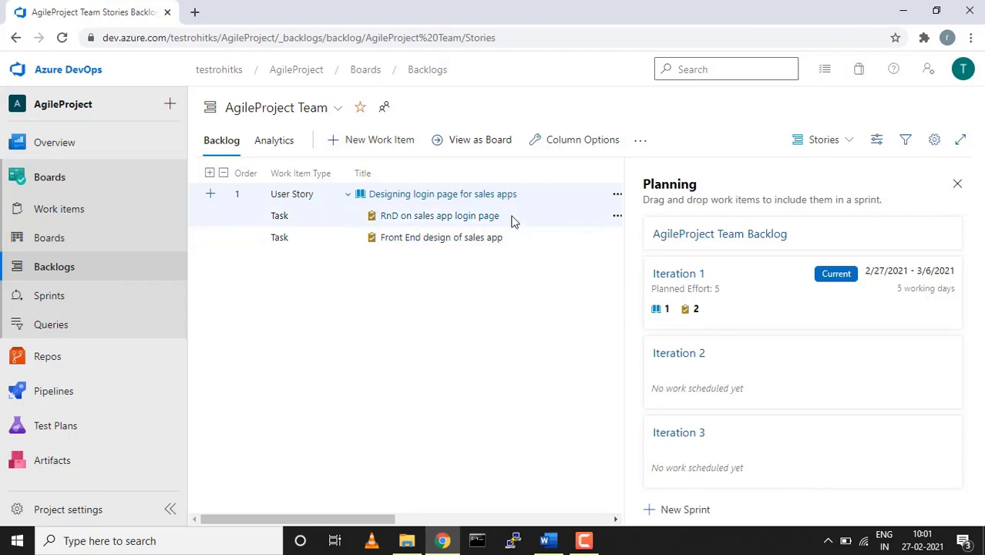
{"action": "left_click", "coordinate": [58, 306]}
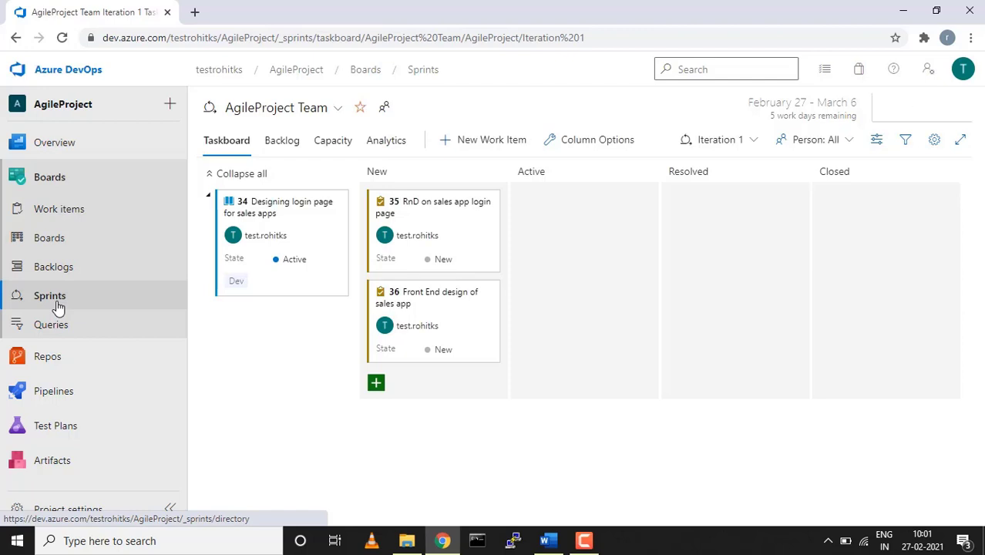
Show Iteration 1's sprint Backlog with User Story 34 expanded to its two tasks
{"action": "mouse_move", "coordinate": [466, 335]}
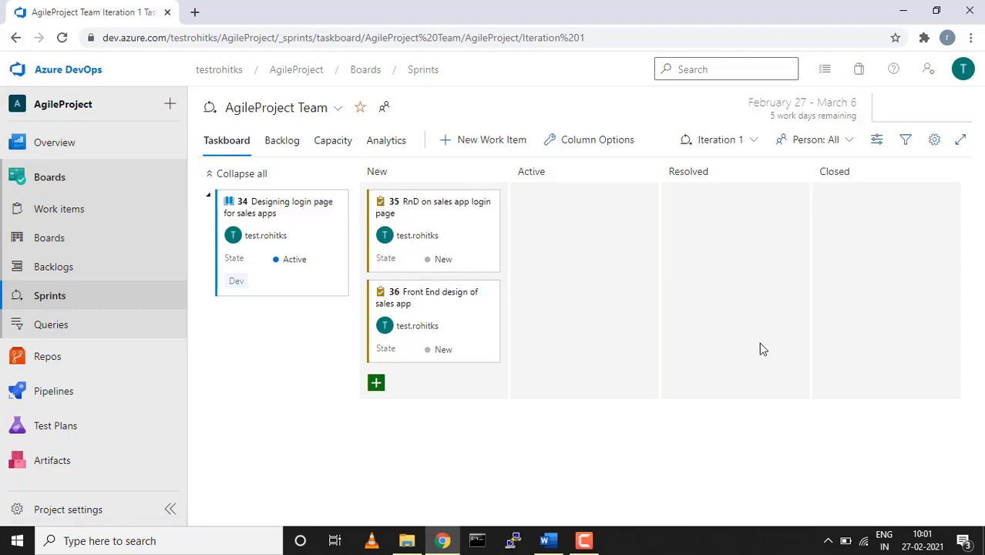
{"action": "mouse_move", "coordinate": [307, 229]}
{"action": "mouse_move", "coordinate": [432, 316]}
{"action": "left_click", "coordinate": [283, 142]}
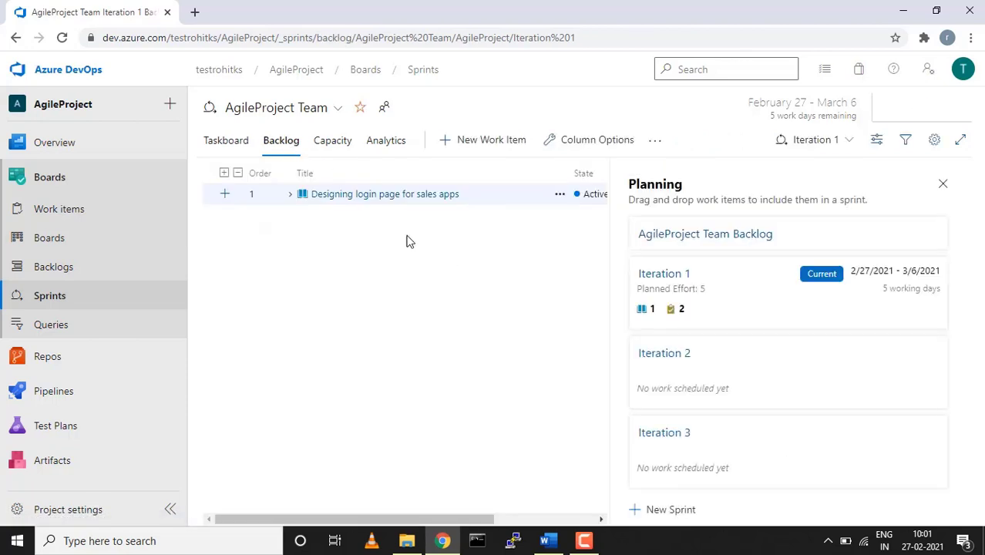
{"action": "left_click", "coordinate": [290, 196]}
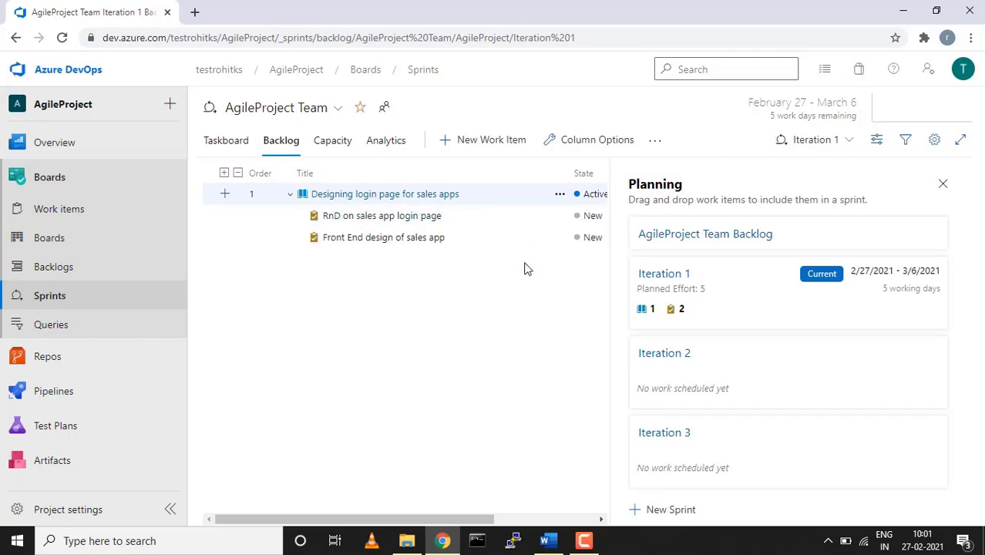
Set a team member's capacity activity to Deployment, then discard it and open Analytics
{"action": "left_click", "coordinate": [341, 144]}
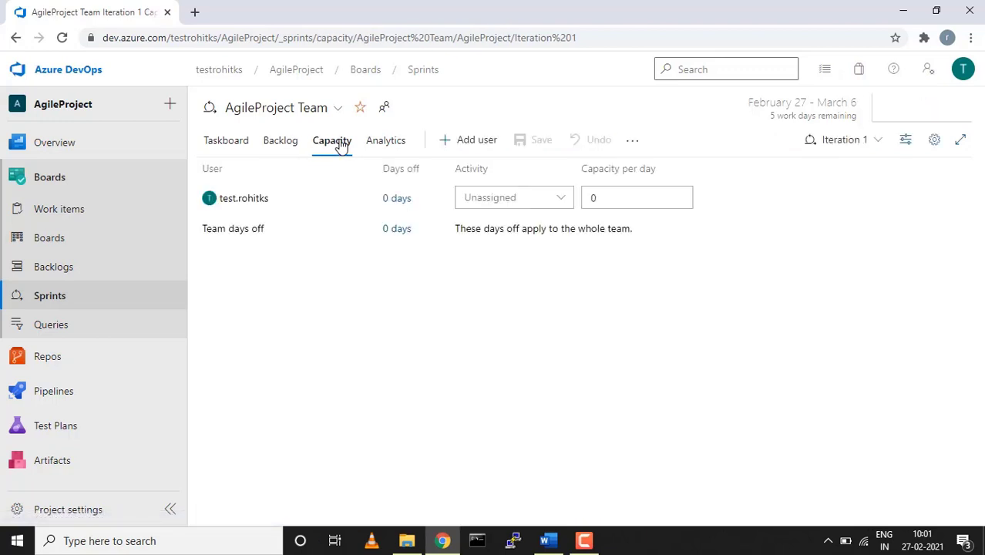
{"action": "left_click", "coordinate": [566, 203]}
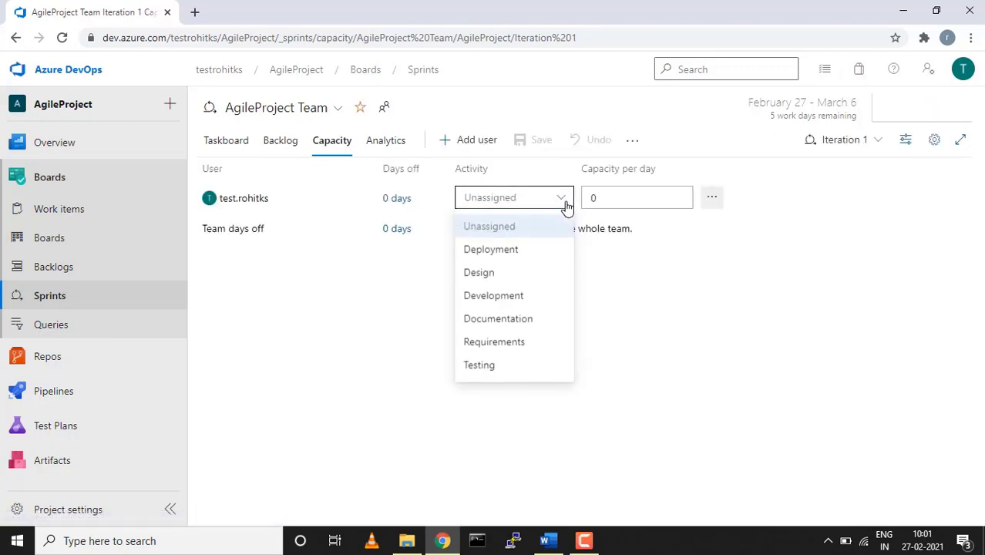
{"action": "left_click", "coordinate": [535, 254]}
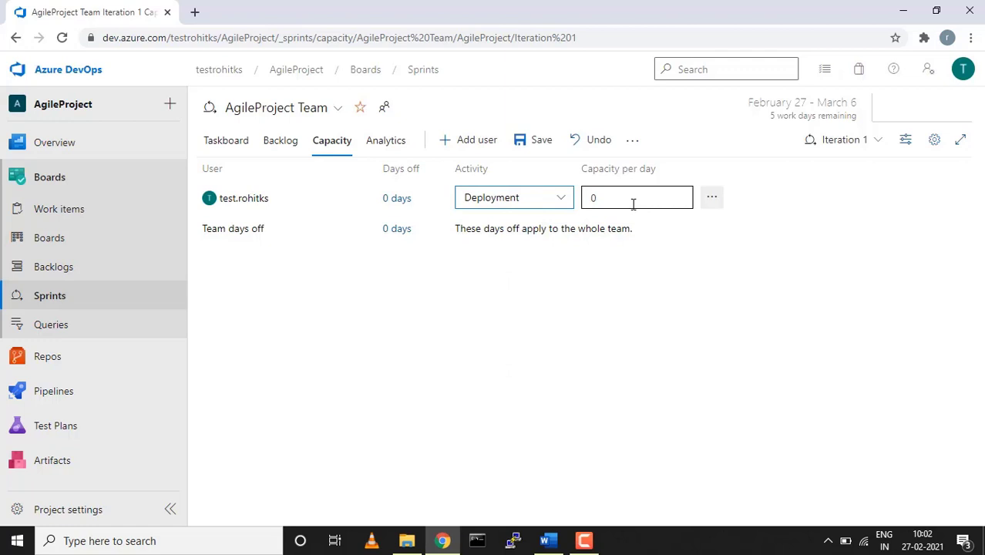
{"action": "left_click", "coordinate": [562, 198]}
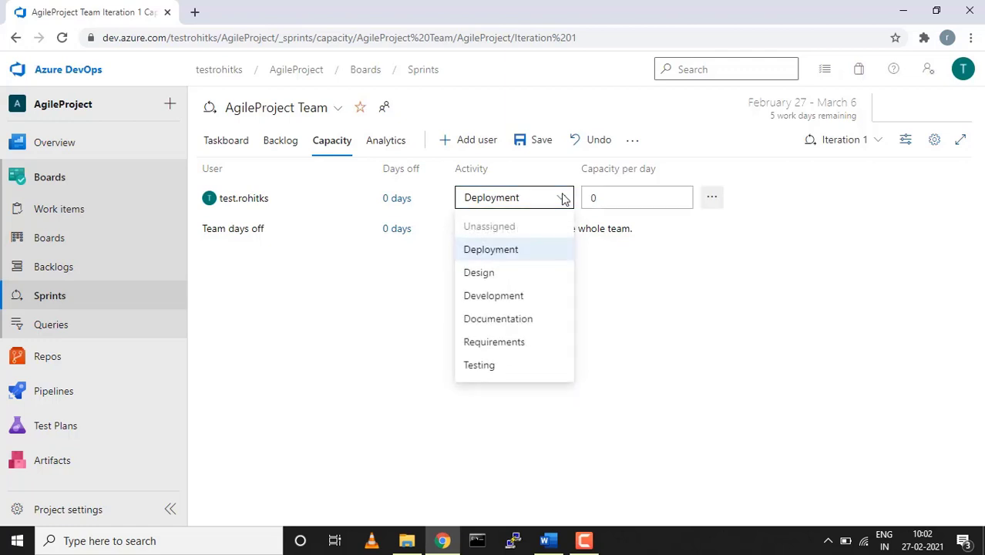
{"action": "left_click", "coordinate": [390, 317]}
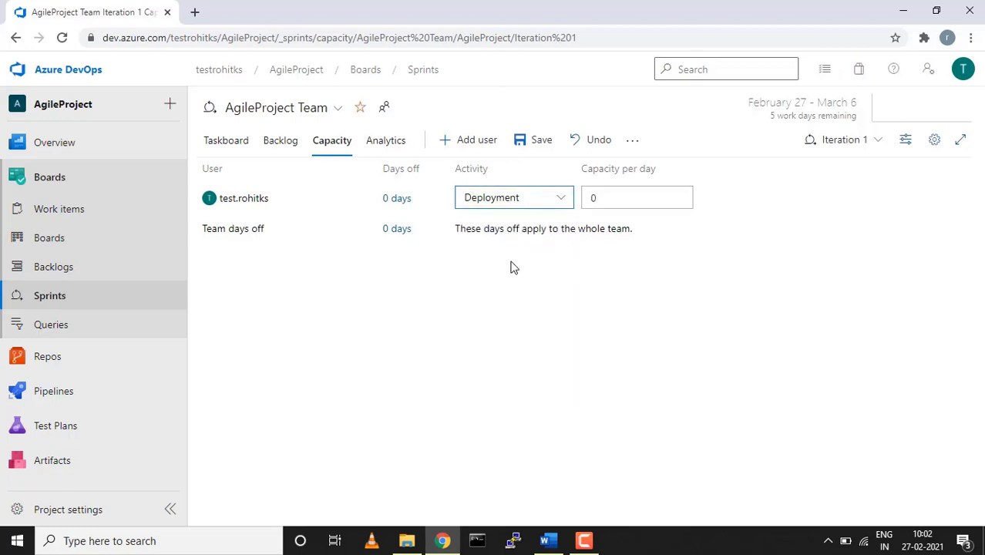
{"action": "left_click", "coordinate": [383, 142]}
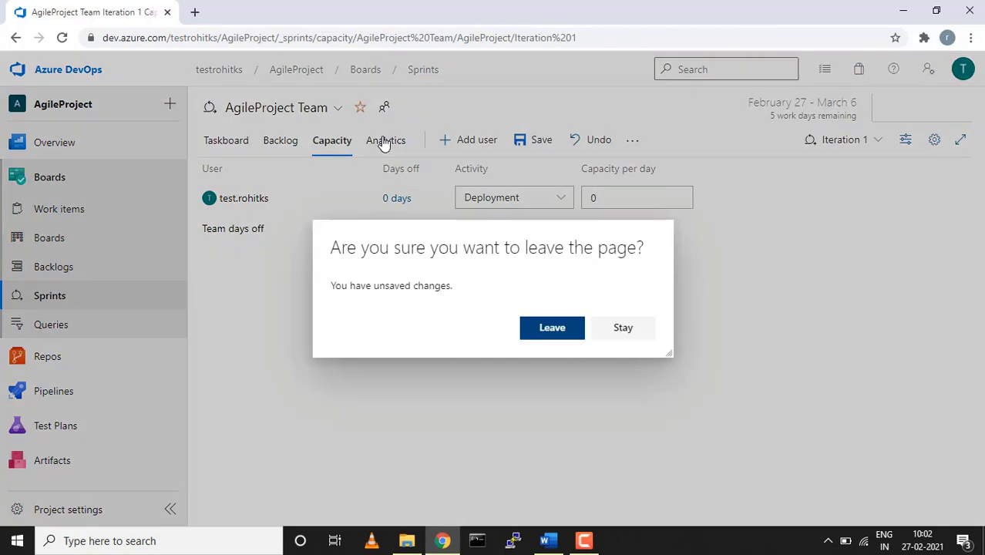
{"action": "left_click", "coordinate": [554, 333]}
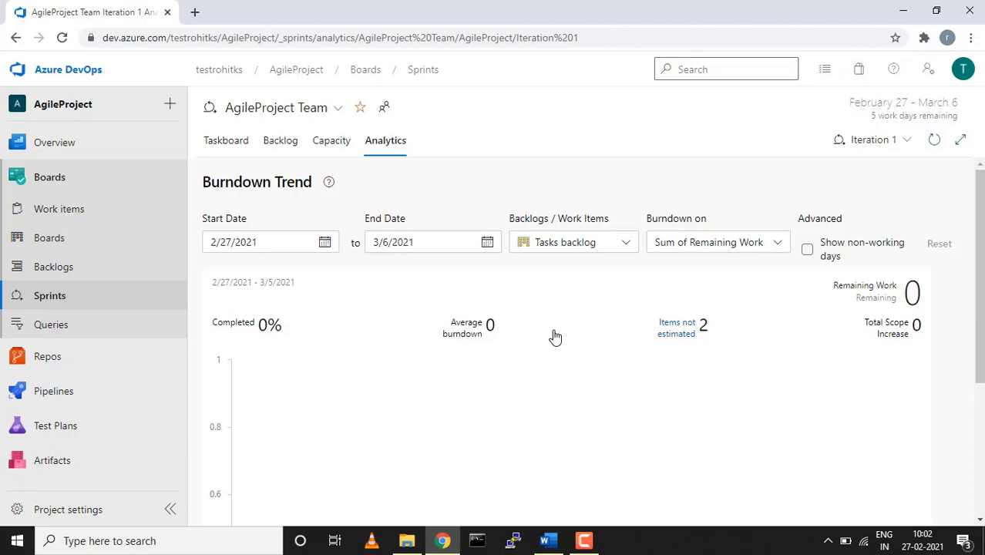
Scroll through Iteration 1's Burndown Trend chart, then go to the Queries page
{"action": "scroll", "coordinate": [556, 337], "scroll_direction": "down", "scroll_amount": 2}
{"action": "scroll", "coordinate": [555, 337], "scroll_direction": "up", "scroll_amount": 2}
{"action": "scroll", "coordinate": [555, 330], "scroll_direction": "down", "scroll_amount": 3}
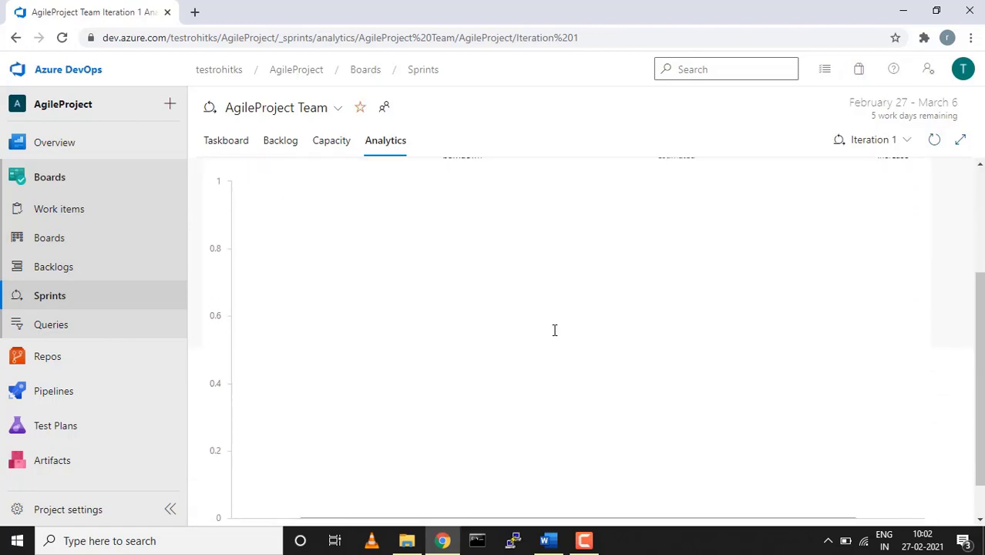
{"action": "scroll", "coordinate": [555, 330], "scroll_direction": "down", "scroll_amount": 1}
{"action": "scroll", "coordinate": [554, 330], "scroll_direction": "up", "scroll_amount": 3}
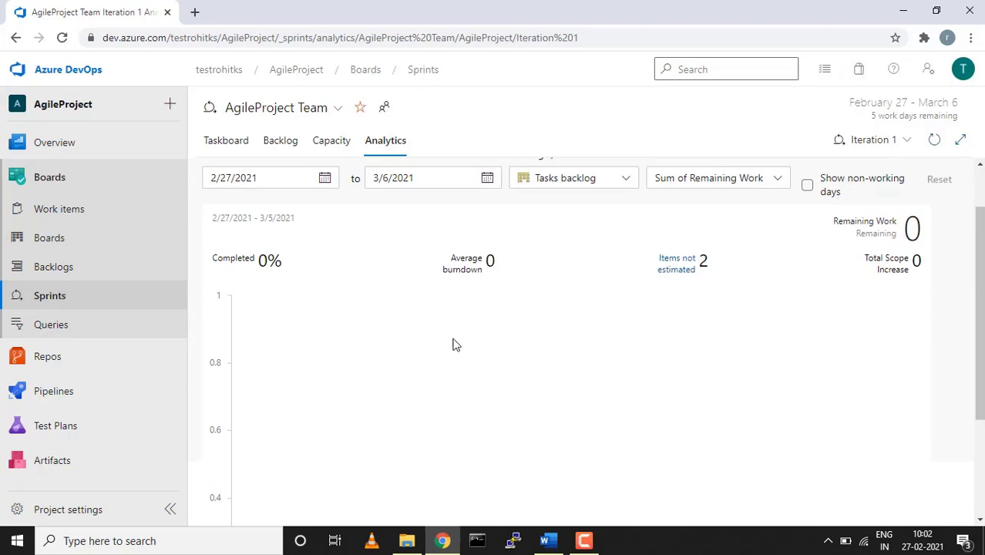
{"action": "scroll", "coordinate": [470, 344], "scroll_direction": "down", "scroll_amount": 1}
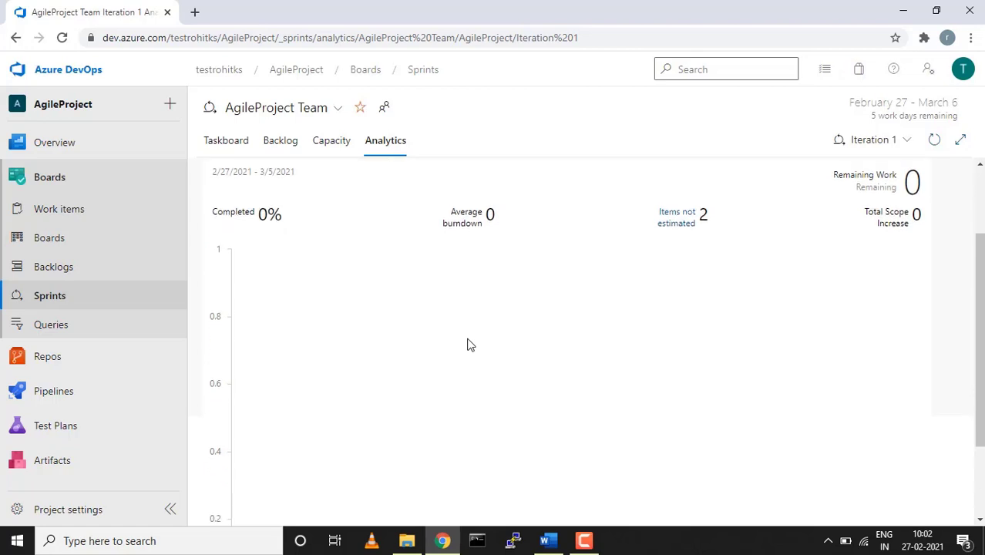
{"action": "scroll", "coordinate": [471, 344], "scroll_direction": "down", "scroll_amount": 2}
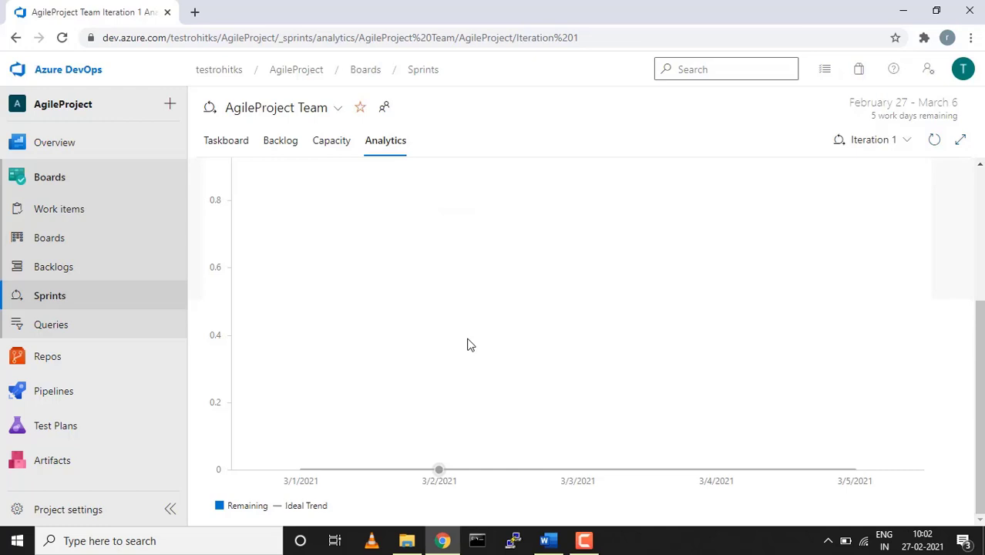
{"action": "scroll", "coordinate": [470, 345], "scroll_direction": "up", "scroll_amount": 2}
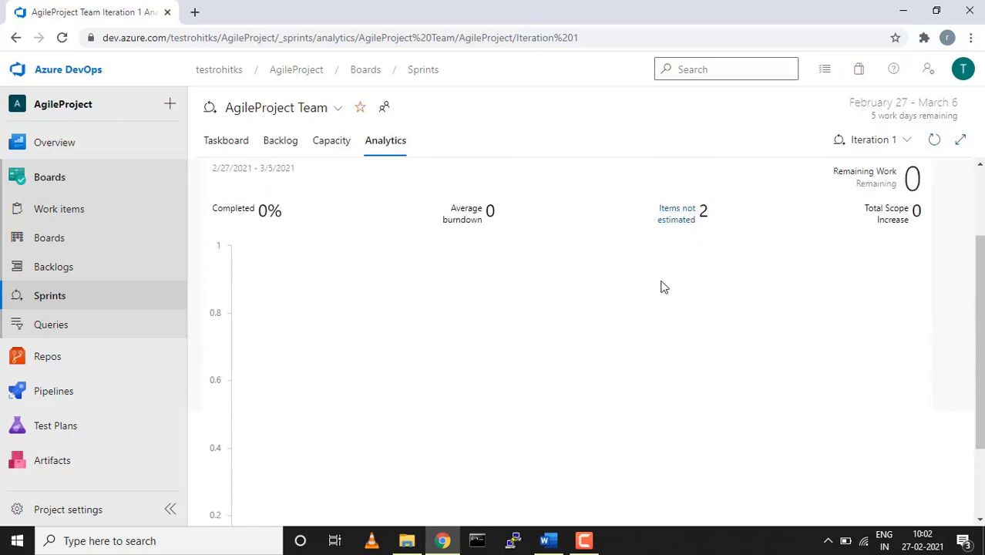
{"action": "scroll", "coordinate": [663, 286], "scroll_direction": "up", "scroll_amount": 2}
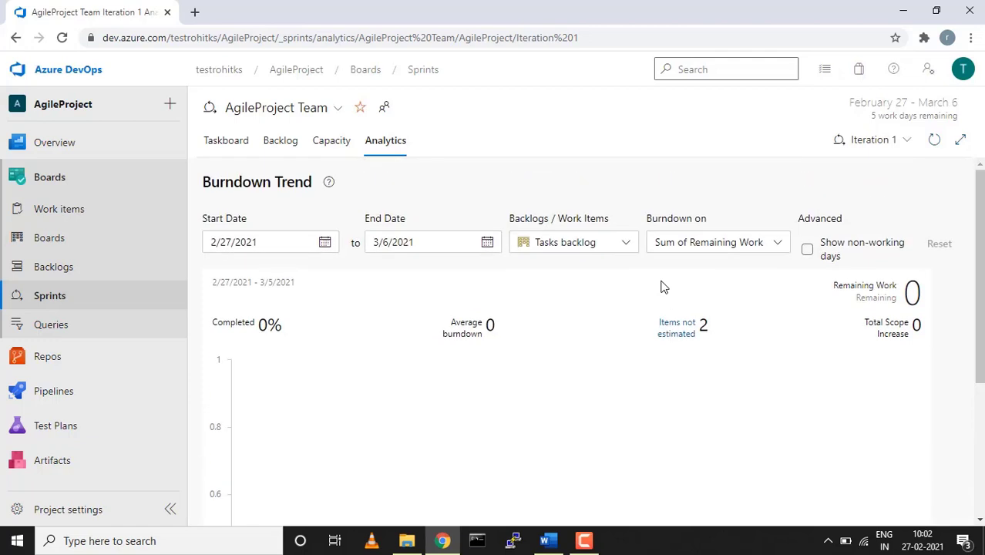
{"action": "left_click", "coordinate": [40, 327]}
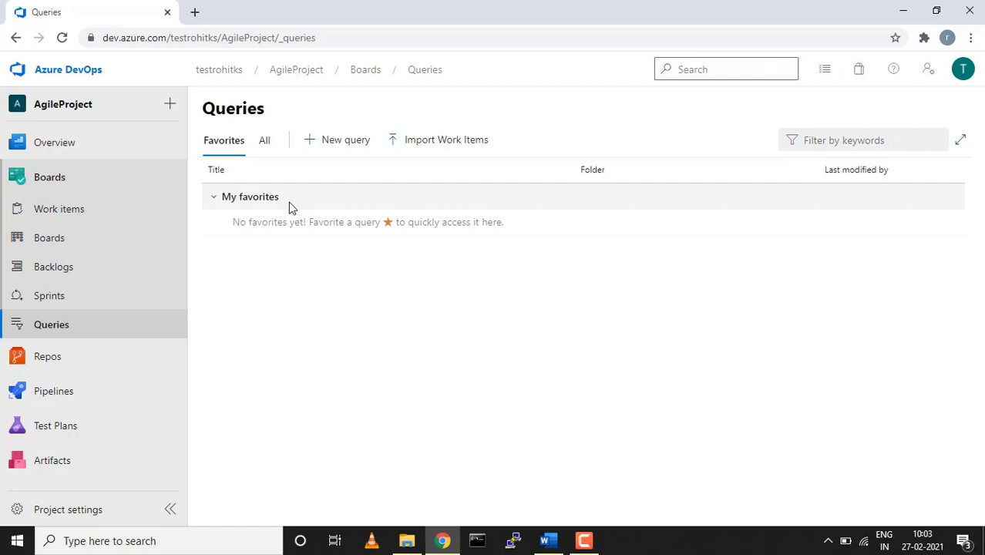
Create a new query with State = Active and run it, returning User Story 34
{"action": "left_click", "coordinate": [340, 144]}
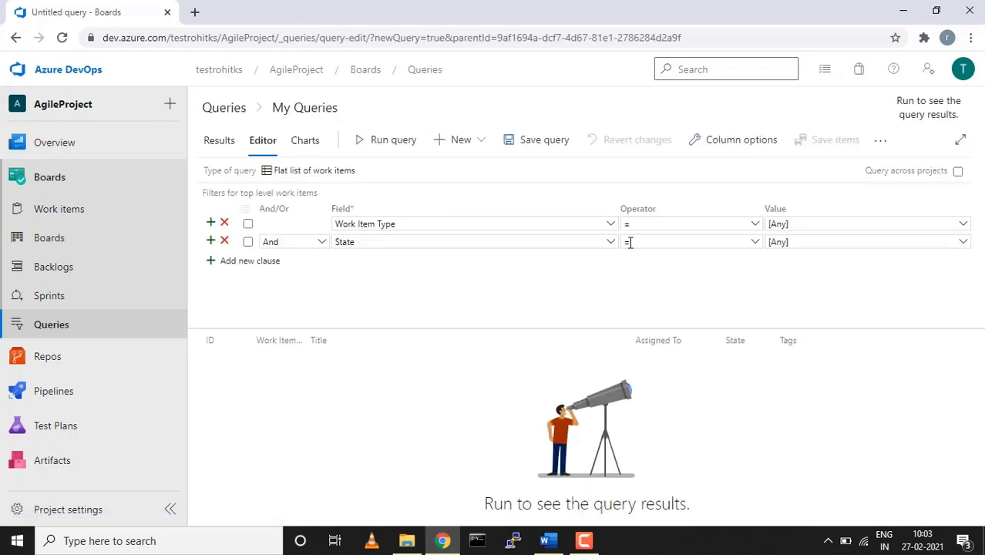
{"action": "left_click", "coordinate": [964, 242]}
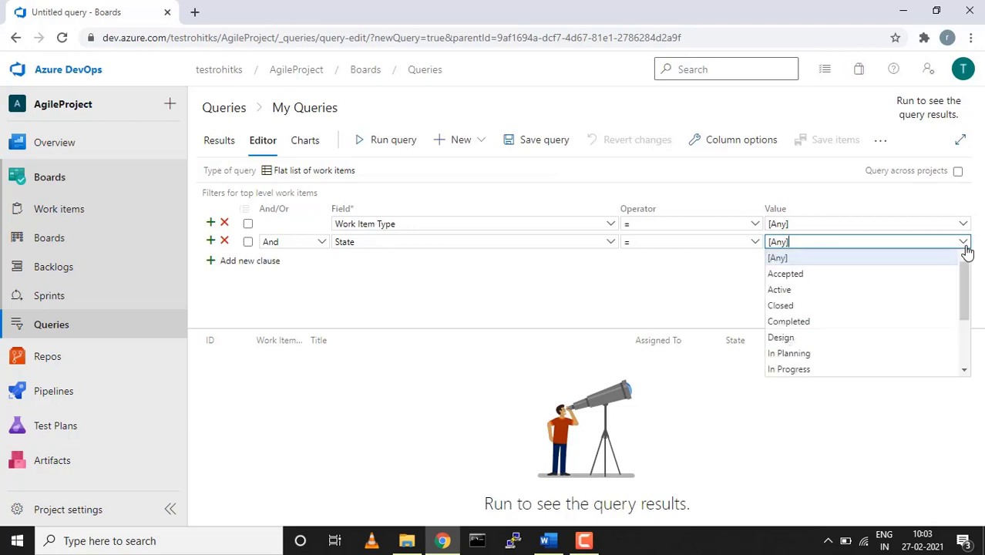
{"action": "left_click", "coordinate": [797, 296]}
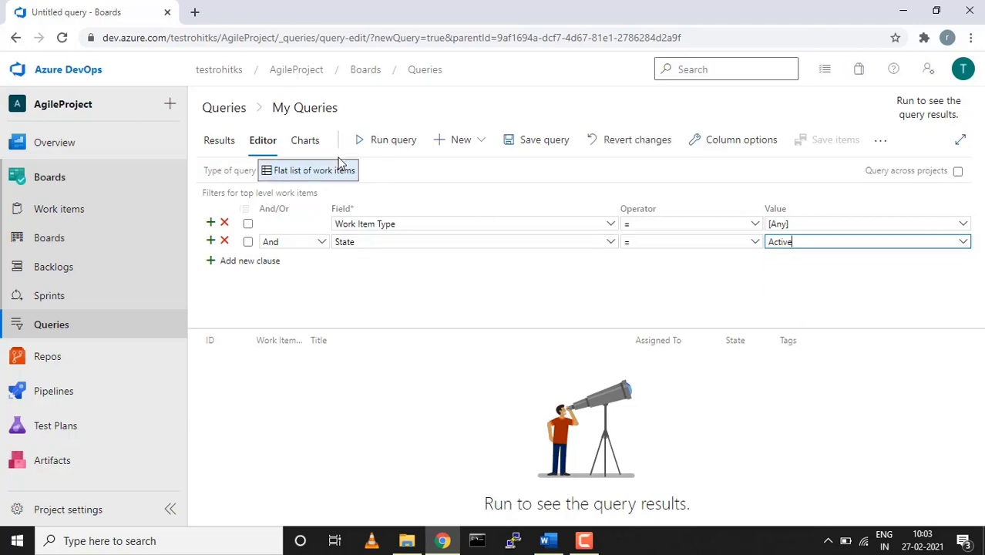
{"action": "left_click", "coordinate": [378, 144]}
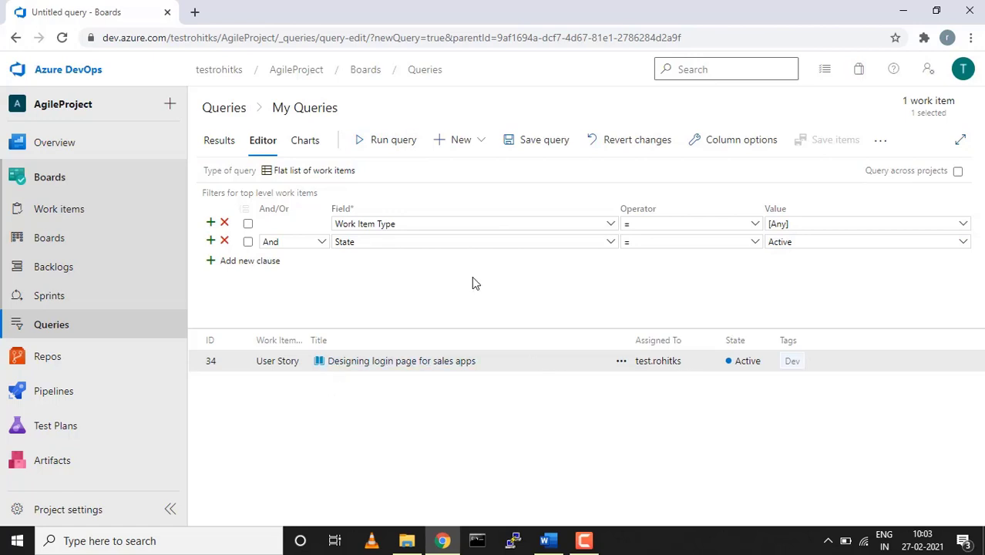
Add an empty third clause, browse its And/Or, field and operator choices, then head to Boards
{"action": "left_click", "coordinate": [261, 263]}
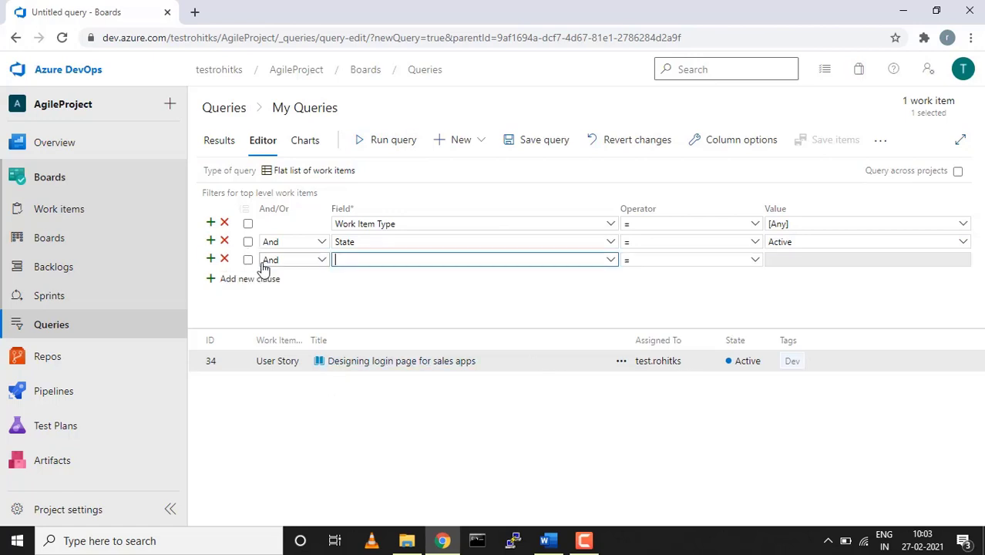
{"action": "left_click", "coordinate": [324, 259]}
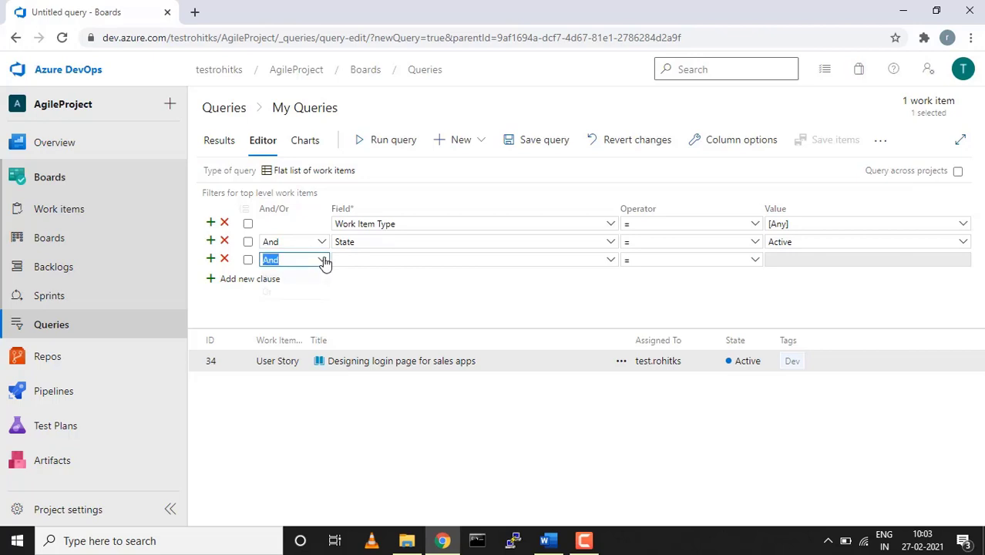
{"action": "left_click", "coordinate": [328, 320]}
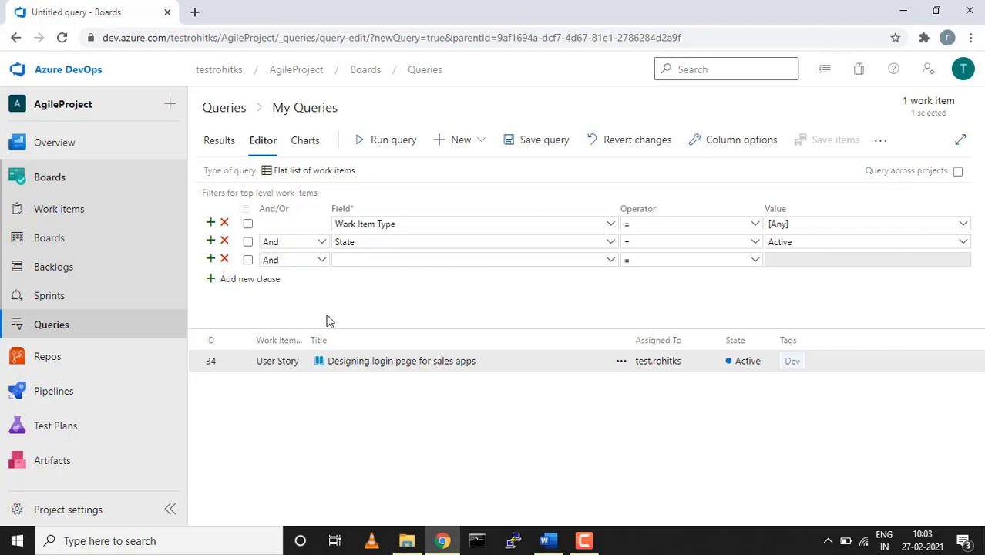
{"action": "left_click", "coordinate": [611, 262]}
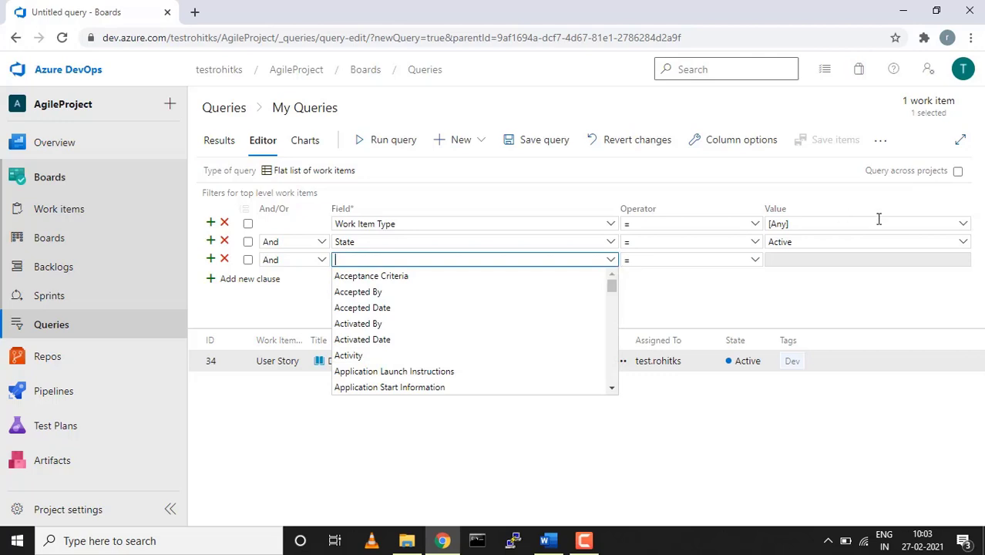
{"action": "left_click", "coordinate": [754, 260]}
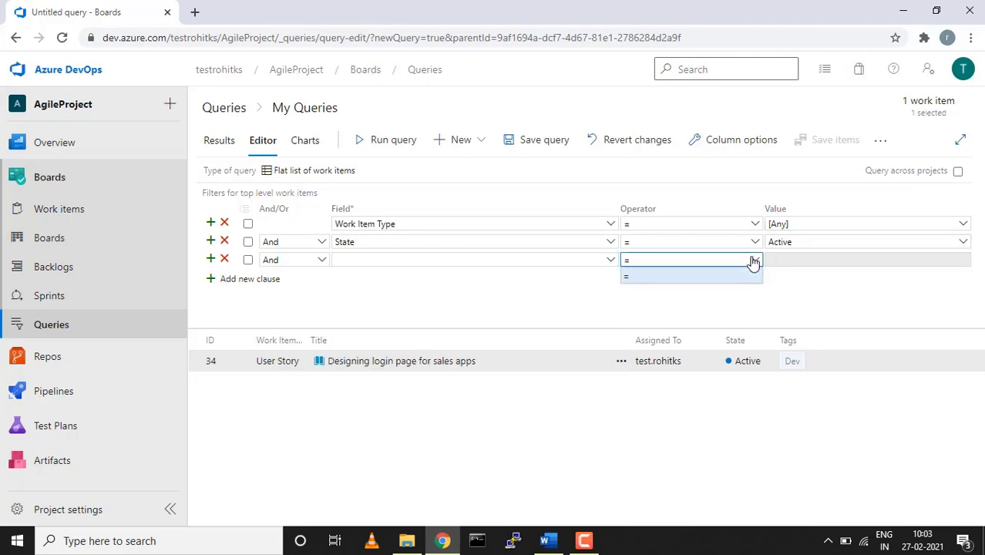
{"action": "left_click", "coordinate": [756, 243]}
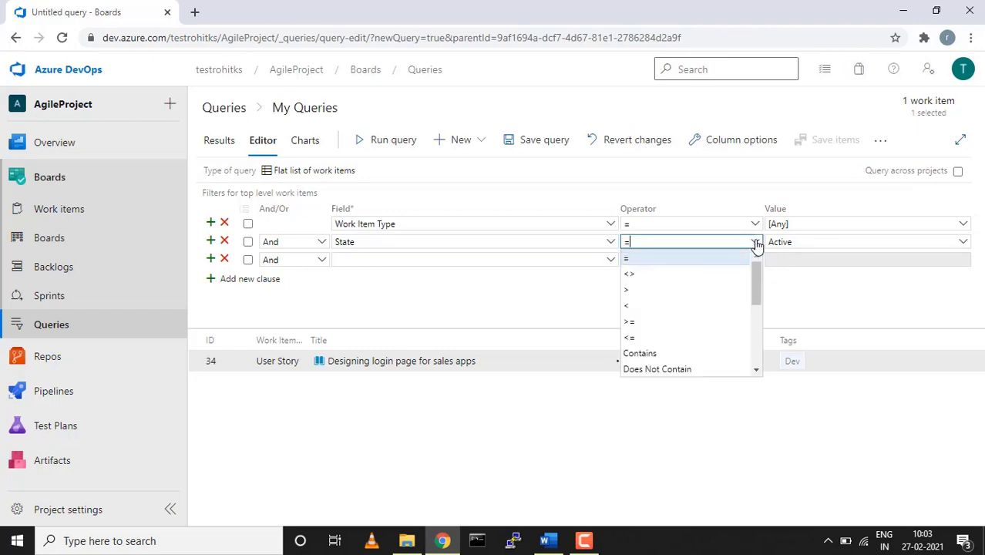
{"action": "left_click", "coordinate": [755, 243]}
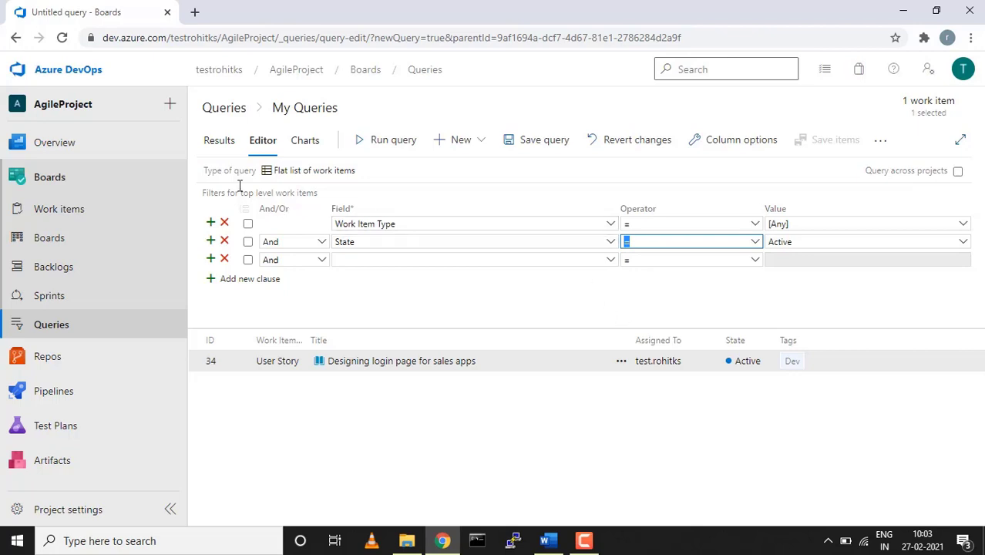
{"action": "left_click", "coordinate": [49, 238]}
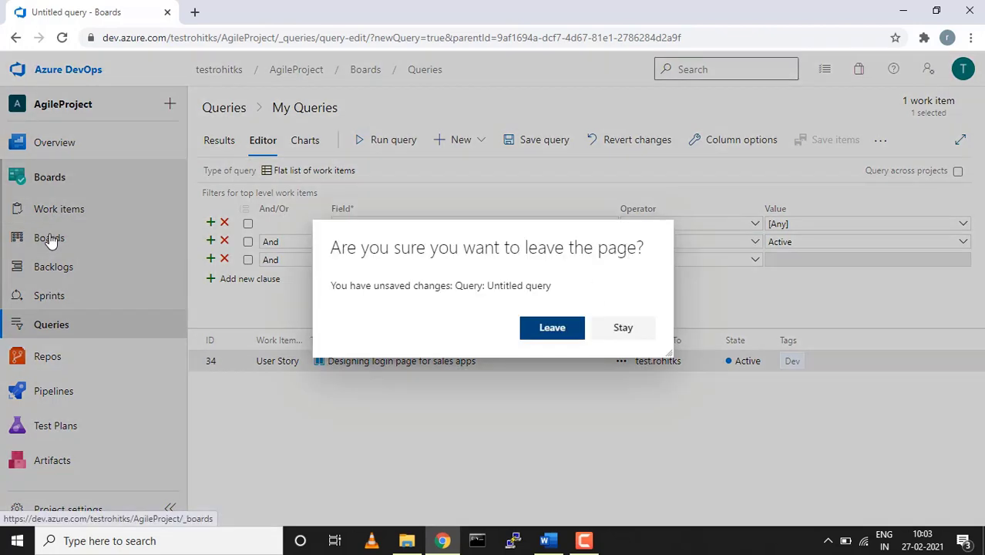
Discard the untitled query and return via Backlogs to the Stories board showing story 34 Active
{"action": "left_click", "coordinate": [568, 329]}
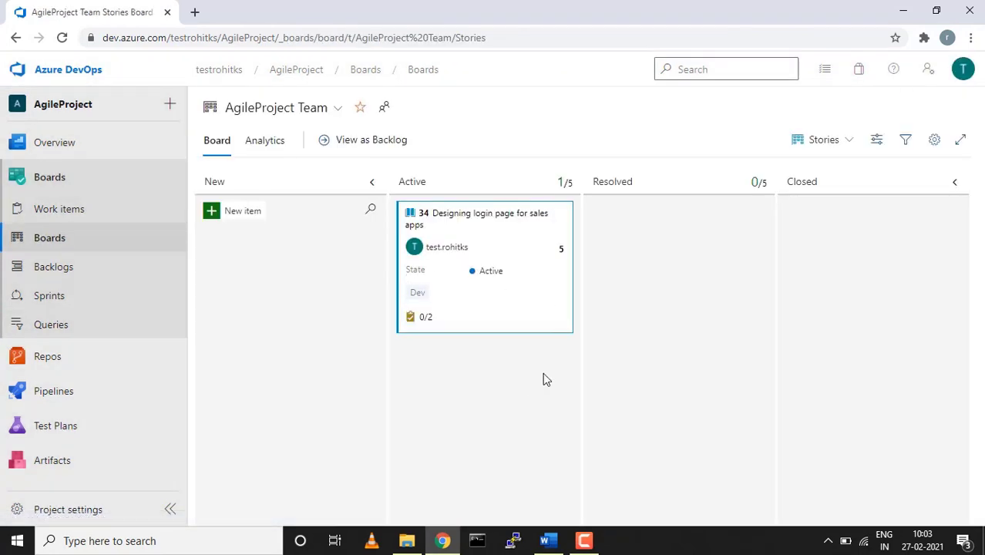
{"action": "left_click", "coordinate": [73, 270]}
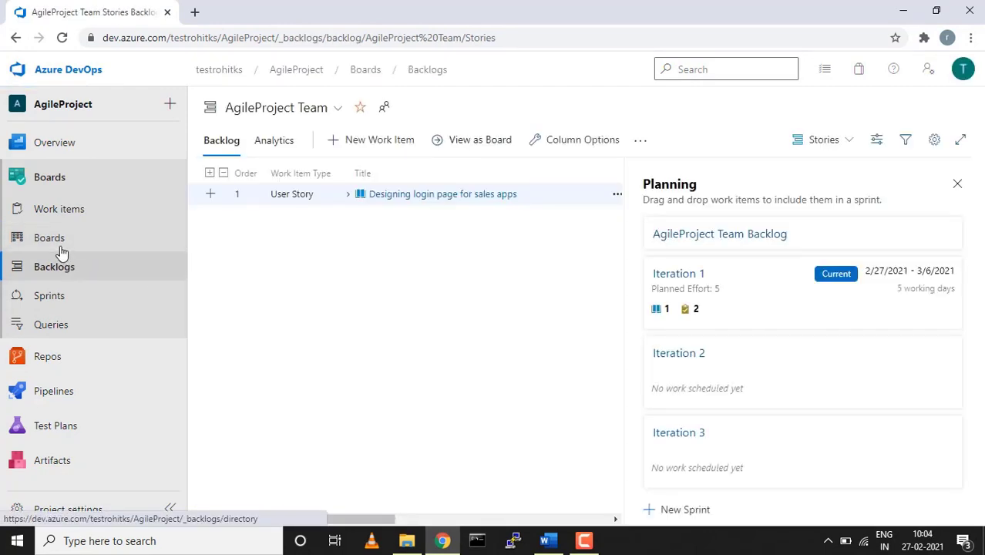
{"action": "left_click", "coordinate": [58, 244]}
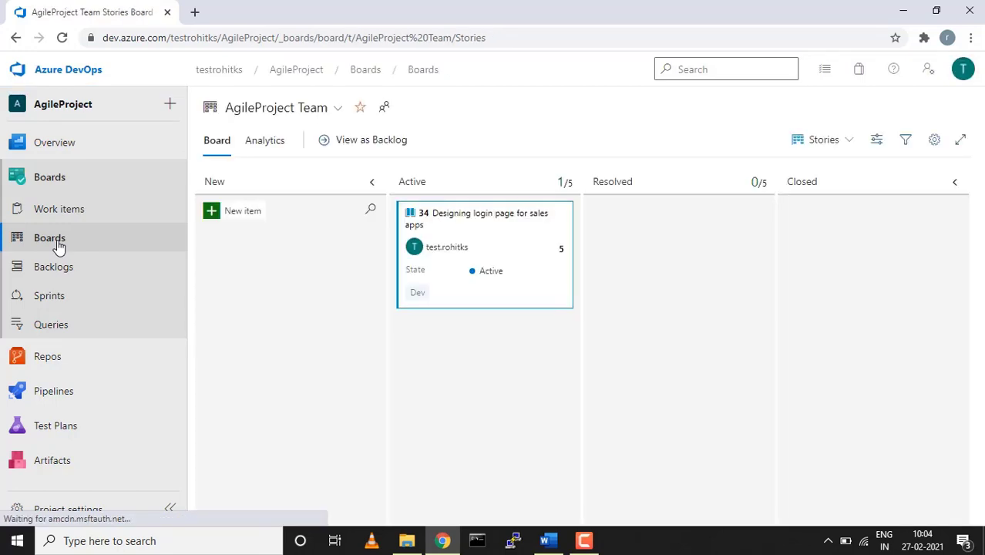
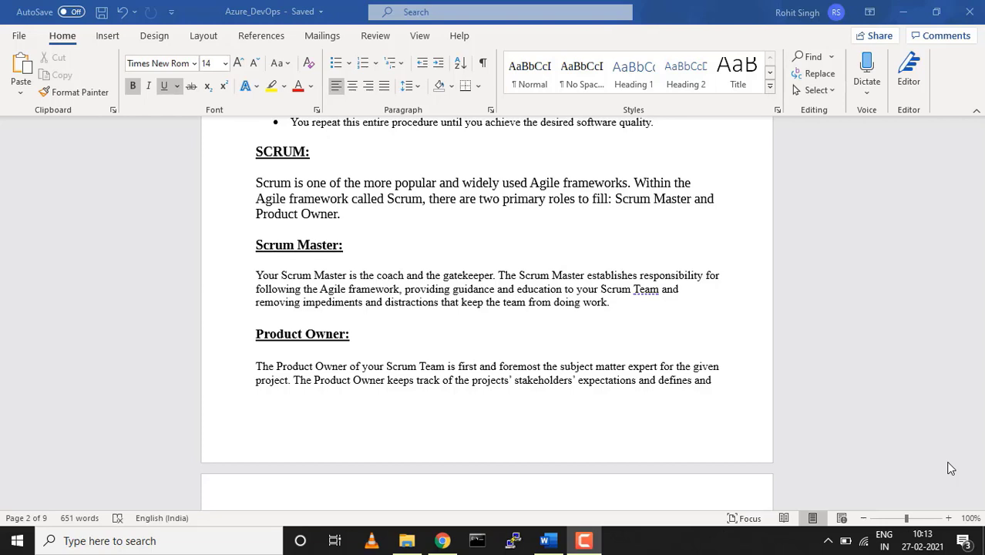
Scroll the Word document from the SCRUM roles past the DevOps pages to the page-5 Scrum hierarchy diagram
{"action": "scroll", "coordinate": [950, 469], "scroll_direction": "down", "scroll_amount": 1}
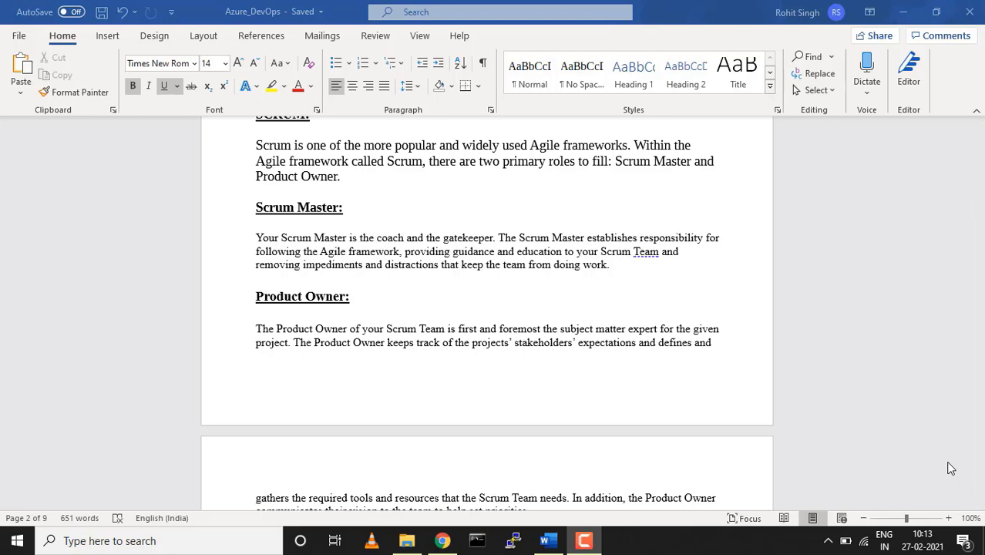
{"action": "scroll", "coordinate": [952, 468], "scroll_direction": "down", "scroll_amount": 5}
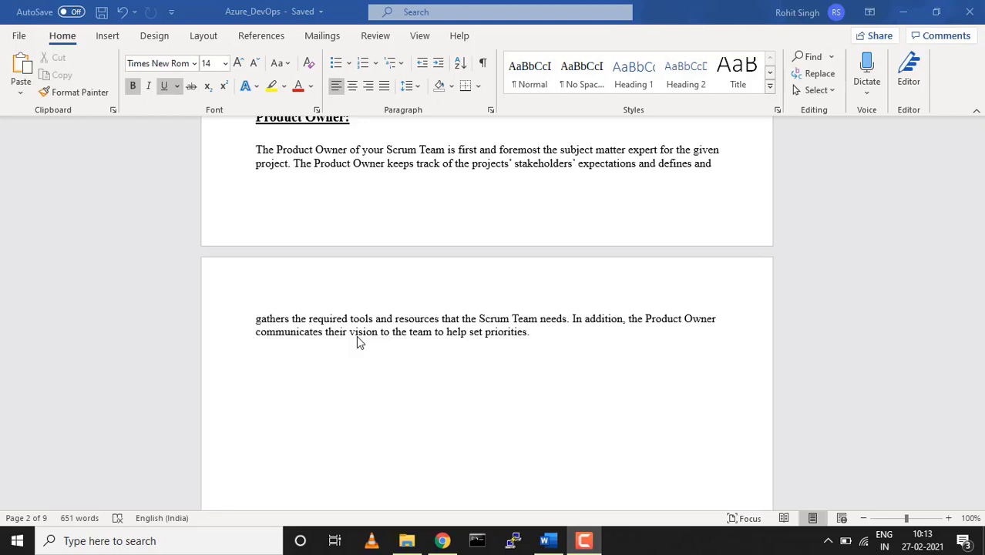
{"action": "scroll", "coordinate": [357, 338], "scroll_direction": "down", "scroll_amount": 8}
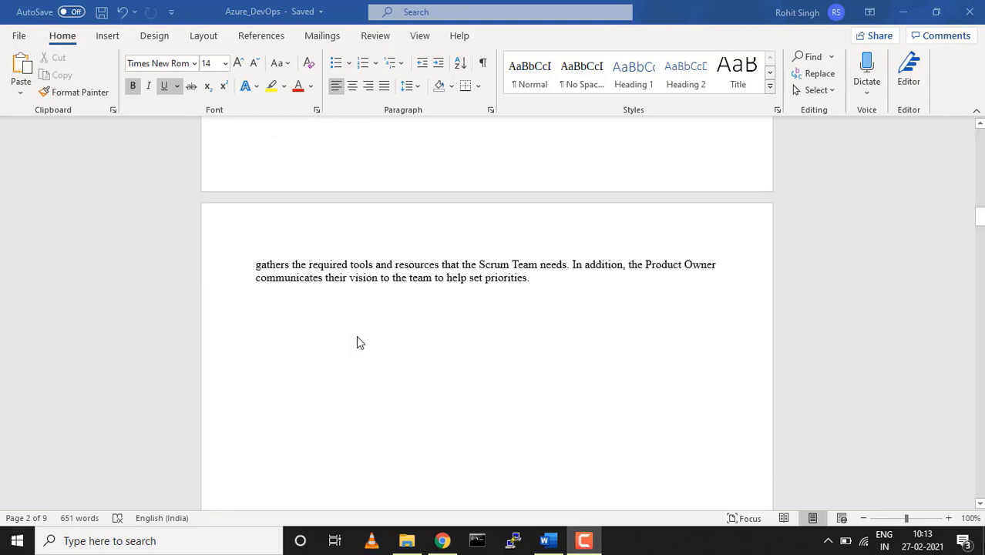
{"action": "scroll", "coordinate": [356, 337], "scroll_direction": "down", "scroll_amount": 8}
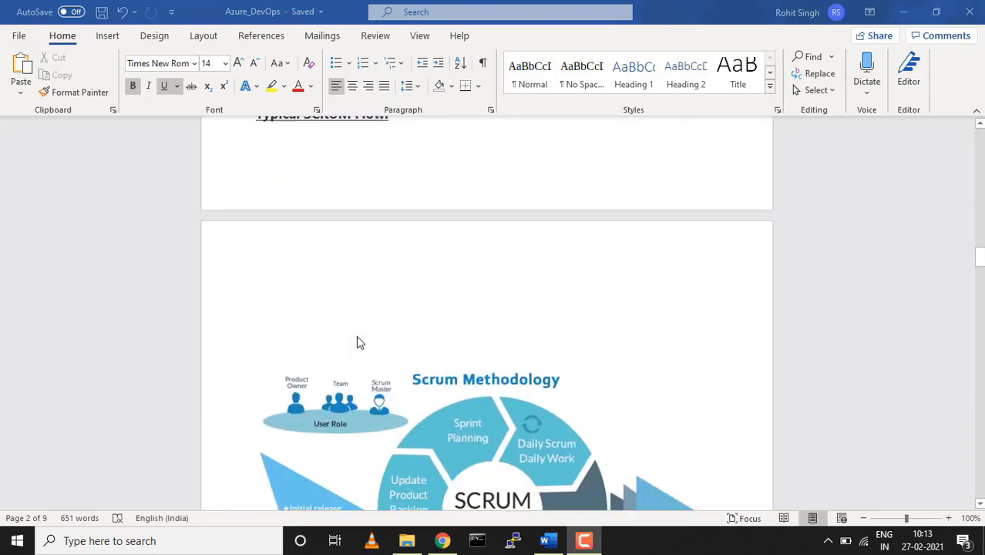
{"action": "scroll", "coordinate": [356, 337], "scroll_direction": "down", "scroll_amount": 2}
{"action": "scroll", "coordinate": [356, 342], "scroll_direction": "down", "scroll_amount": 1}
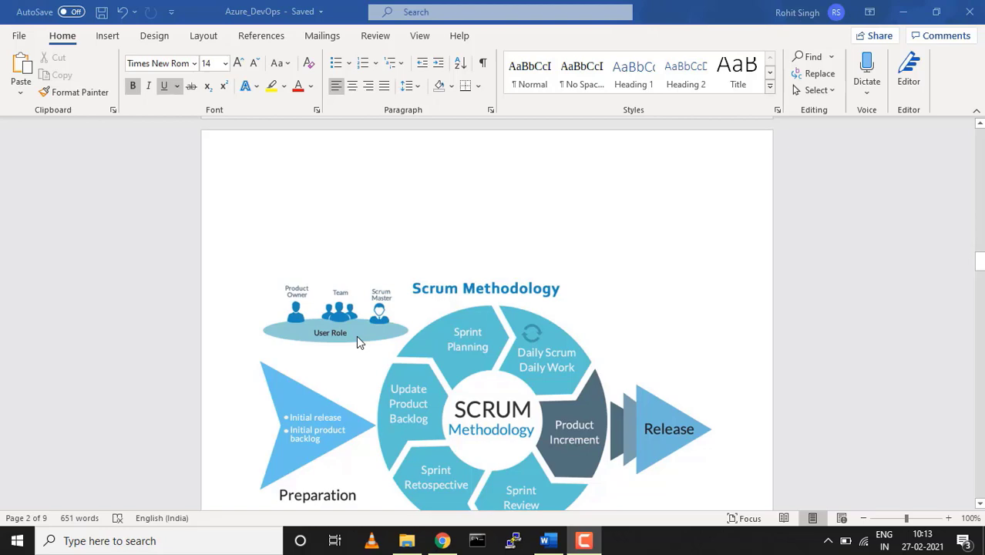
{"action": "scroll", "coordinate": [356, 342], "scroll_direction": "down", "scroll_amount": 3}
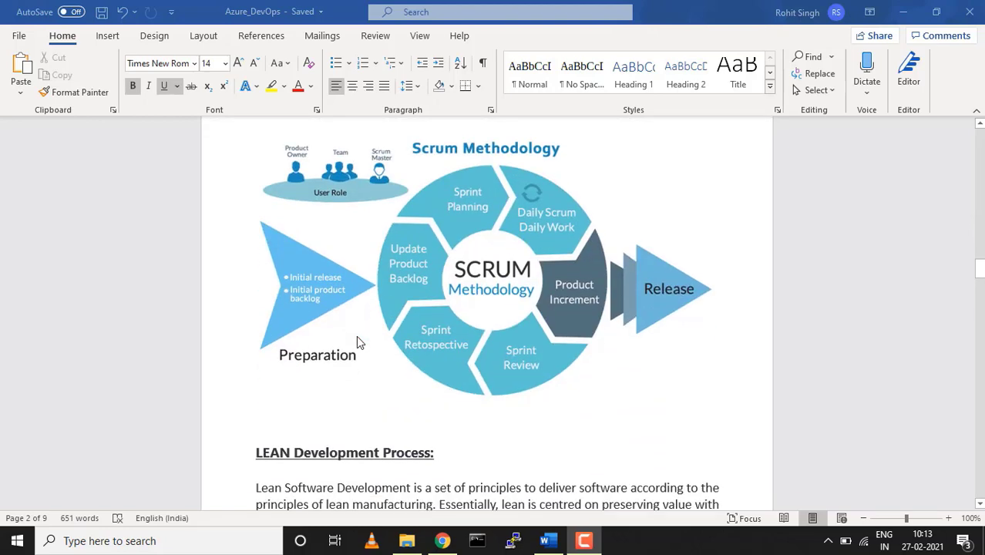
{"action": "scroll", "coordinate": [356, 342], "scroll_direction": "down", "scroll_amount": 15}
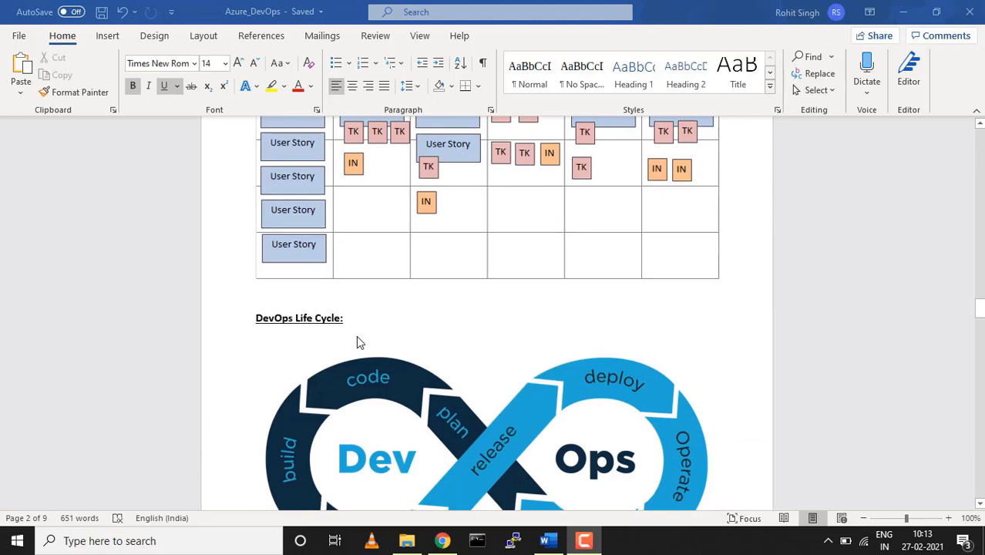
{"action": "scroll", "coordinate": [357, 342], "scroll_direction": "down", "scroll_amount": 6}
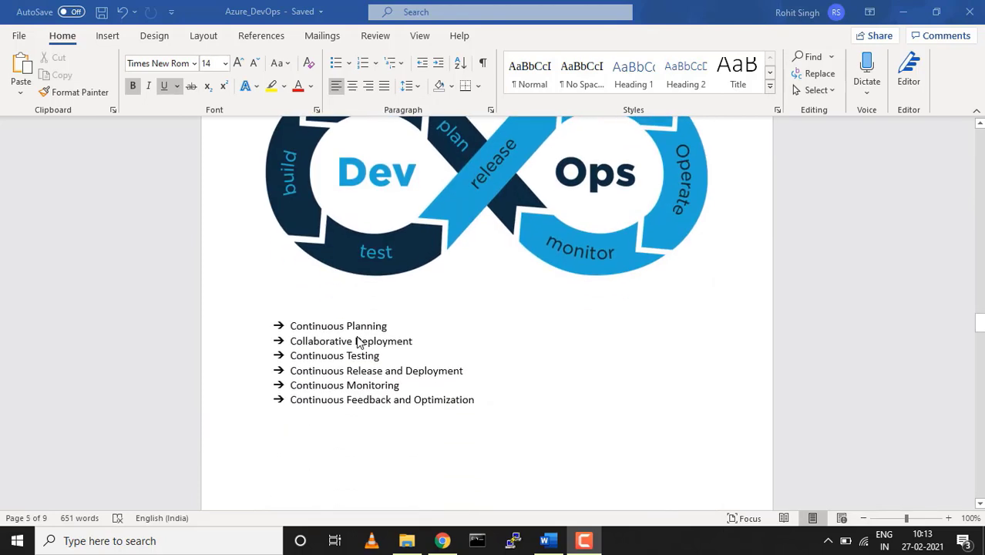
{"action": "scroll", "coordinate": [357, 343], "scroll_direction": "down", "scroll_amount": 13}
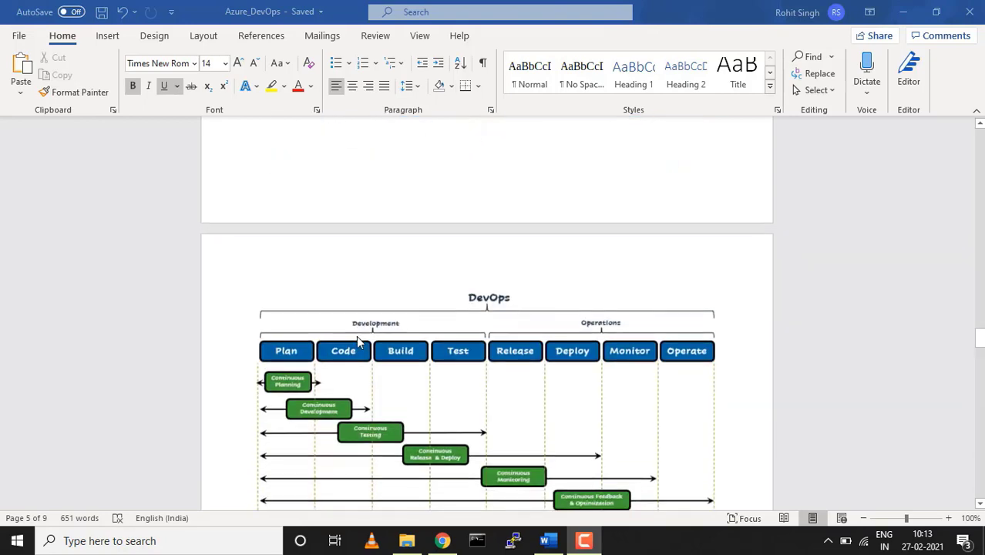
{"action": "scroll", "coordinate": [357, 342], "scroll_direction": "down", "scroll_amount": 20}
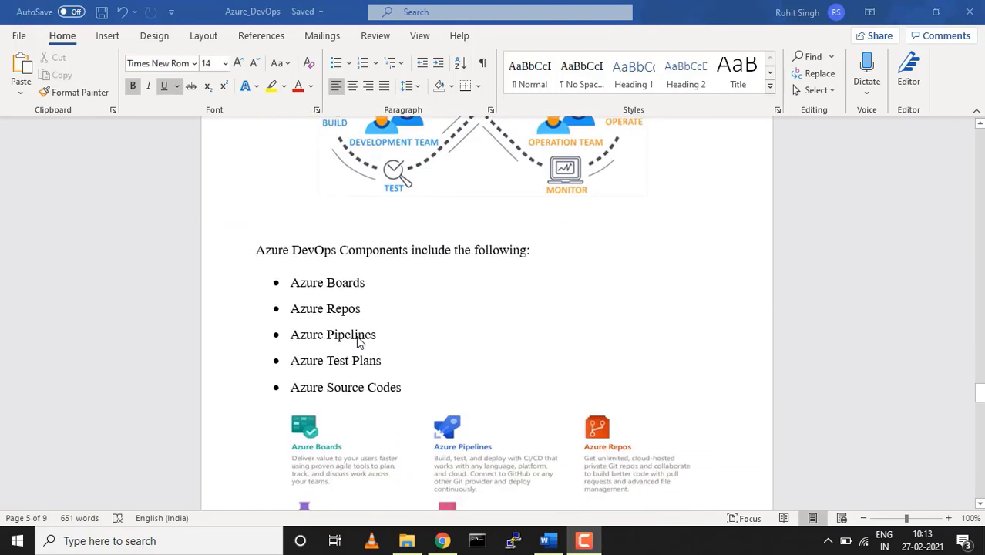
{"action": "scroll", "coordinate": [357, 342], "scroll_direction": "down", "scroll_amount": 5}
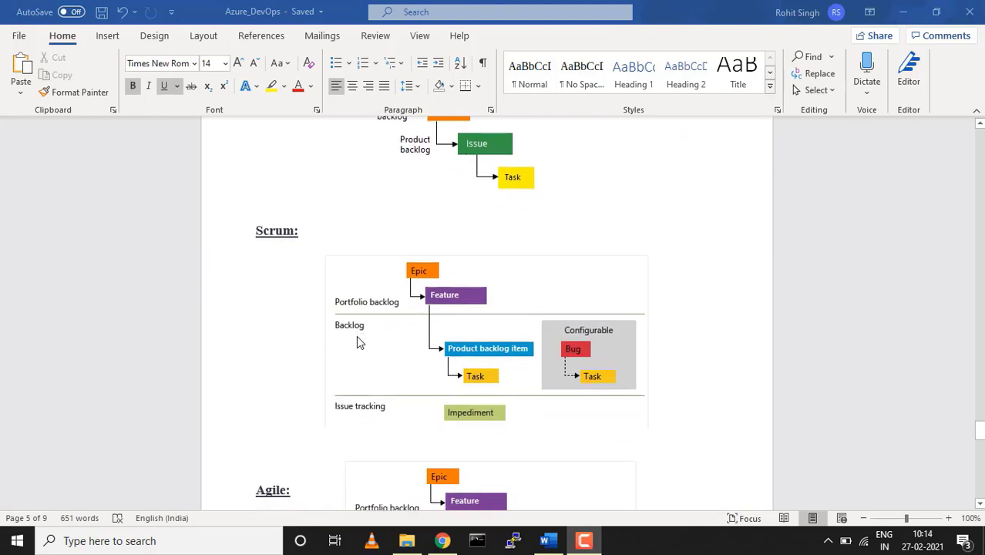
{"action": "scroll", "coordinate": [357, 342], "scroll_direction": "down", "scroll_amount": 1}
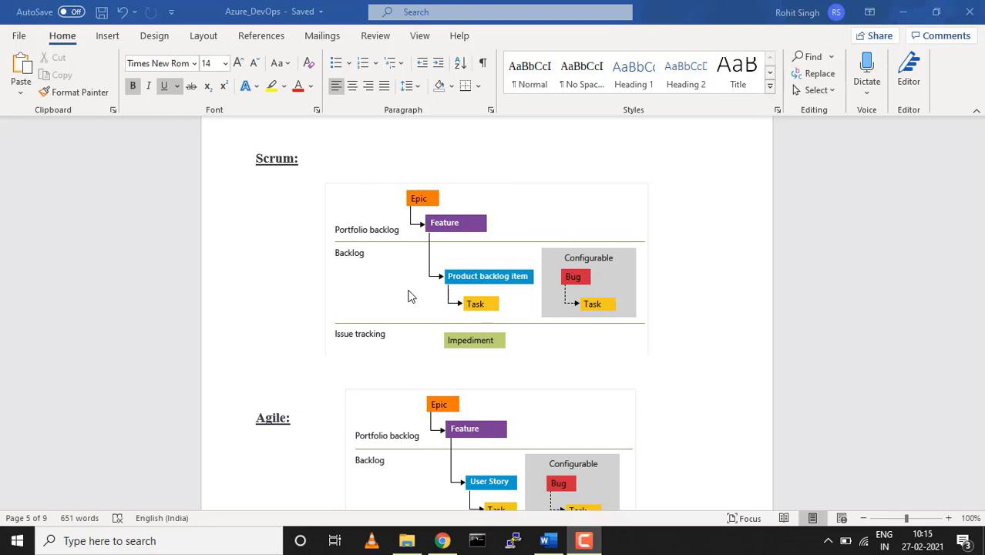
Switch to the Azure DevOps Projects page in Chrome and briefly highlight its web address
{"action": "left_click", "coordinate": [442, 542]}
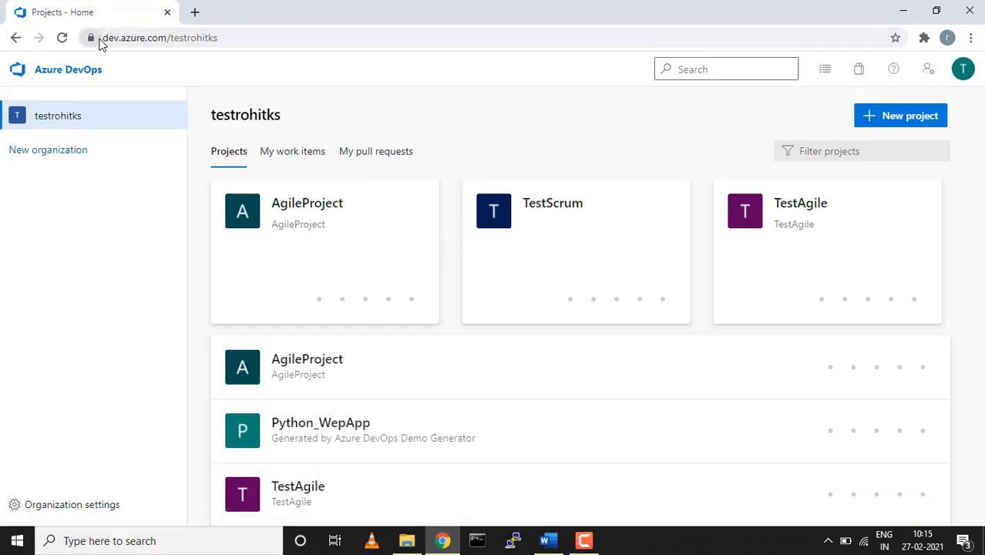
{"action": "left_click_drag", "start_coordinate": [106, 39], "coordinate": [168, 39]}
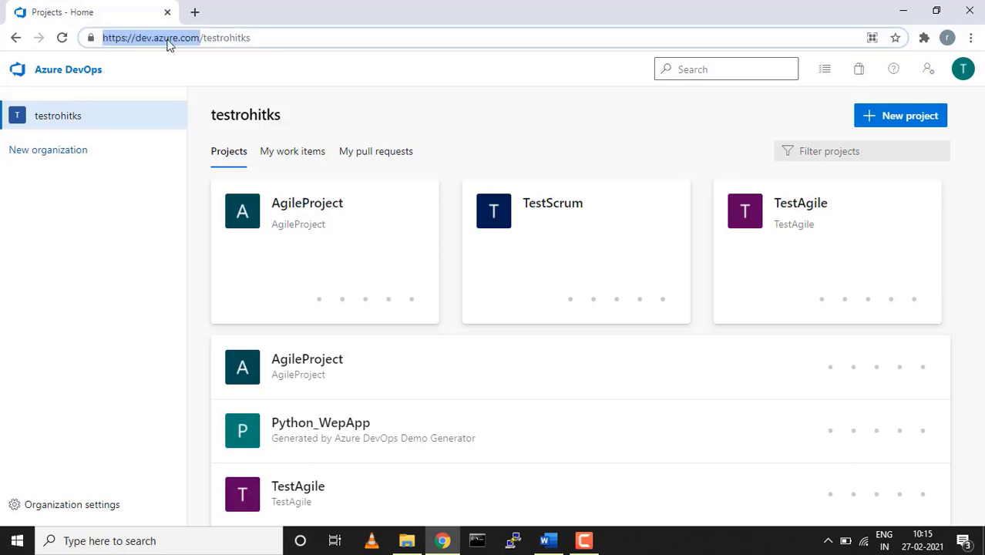
{"action": "left_click", "coordinate": [650, 97]}
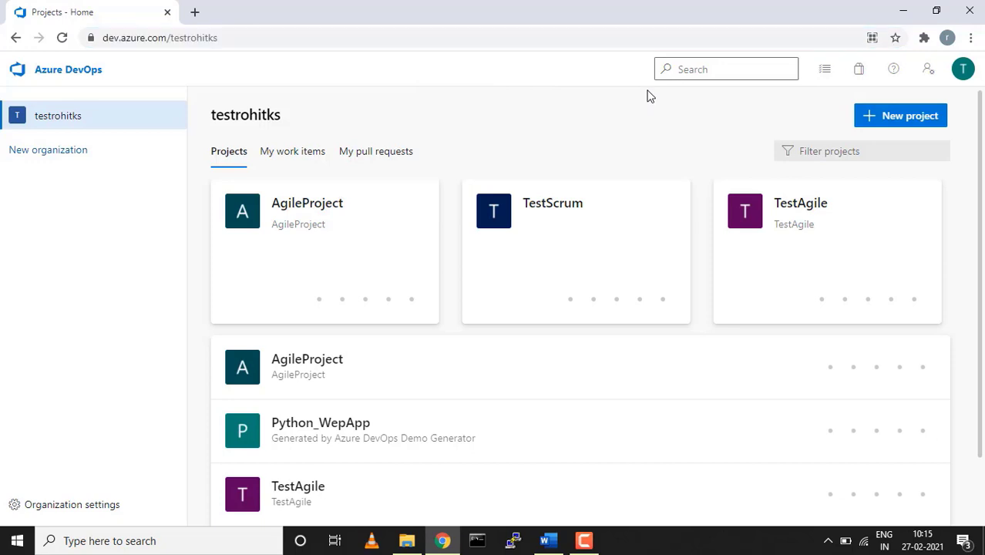
Start a new project named ScrumProject, reusing the name as its description
{"action": "left_click", "coordinate": [890, 116]}
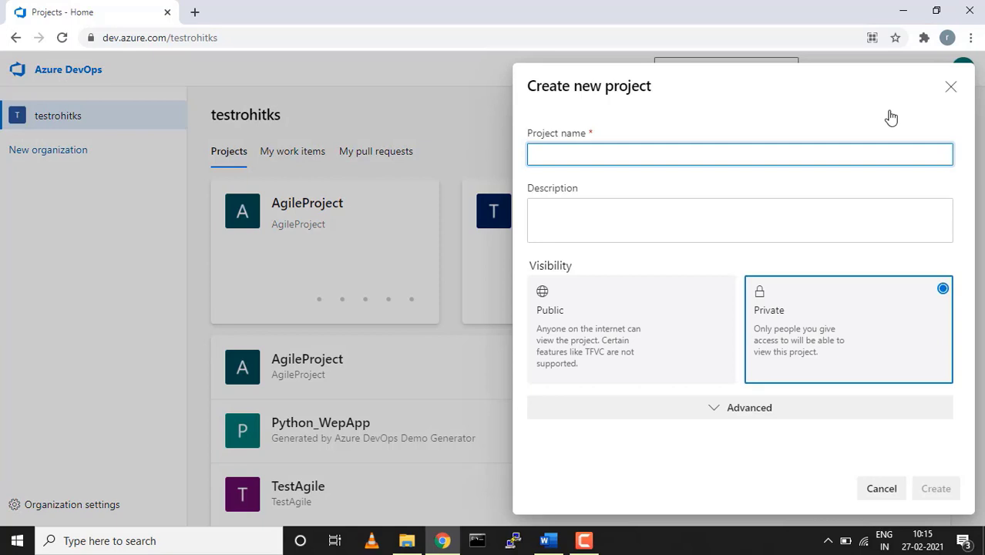
{"action": "type", "text": "Scrum"}
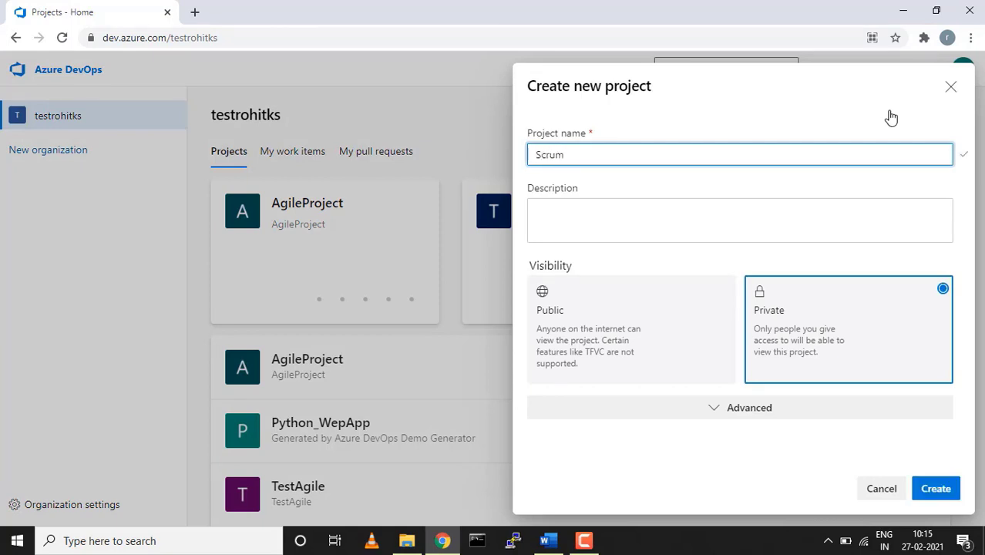
{"action": "type", "text": "Project"}
{"action": "key", "text": "ctrl+a"}
{"action": "key", "text": "ctrl+c"}
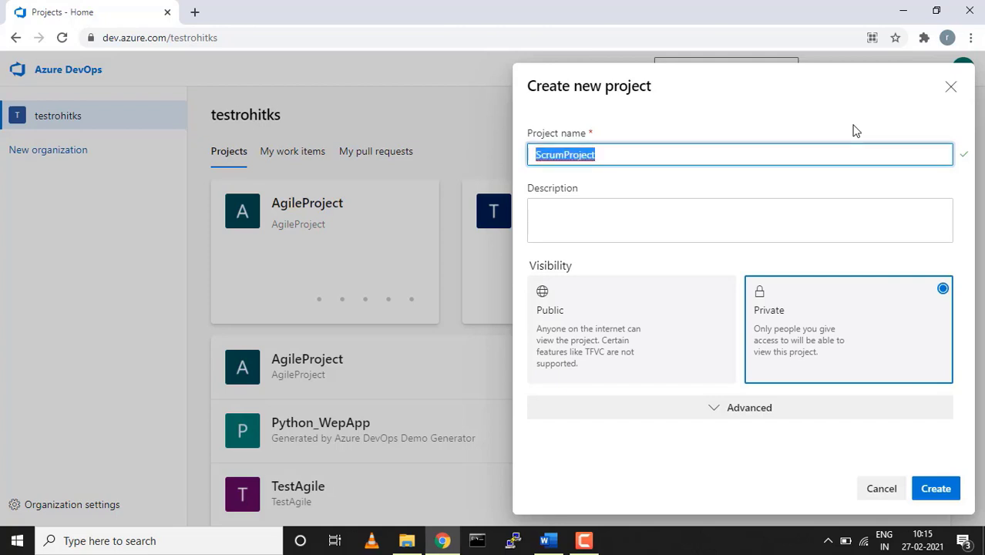
{"action": "left_click", "coordinate": [741, 231]}
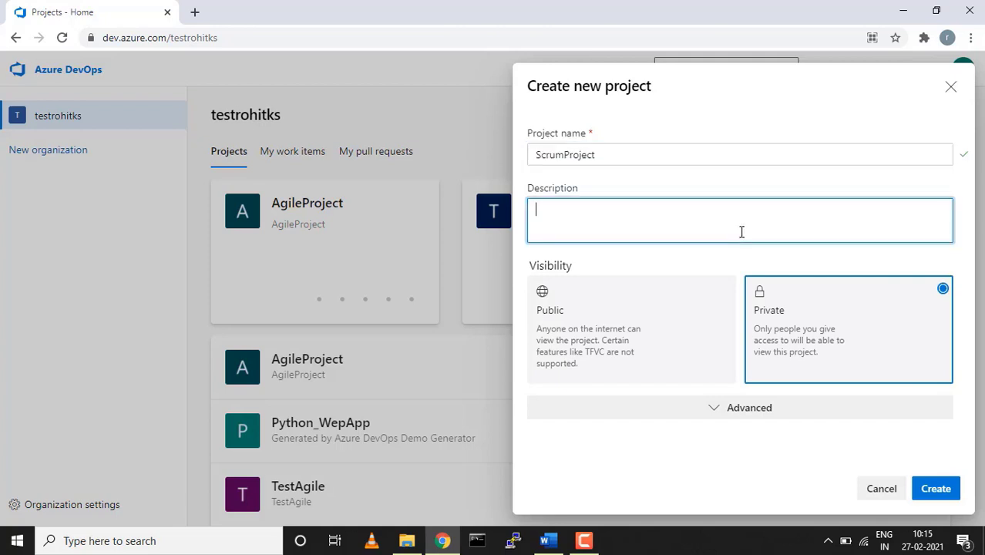
{"action": "key", "text": "ctrl+v"}
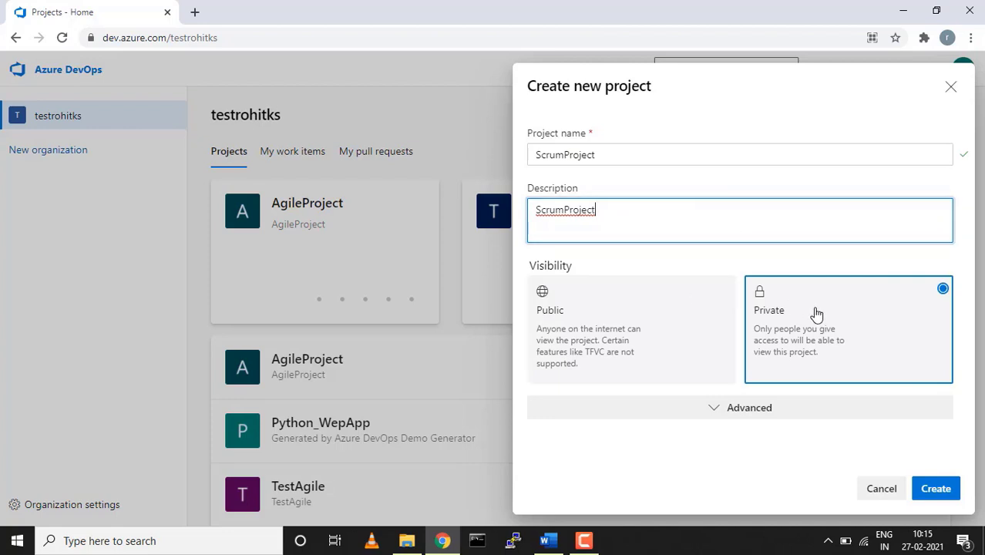
Keep Git version control, choose the Scrum work item process, and create the project
{"action": "left_click", "coordinate": [724, 408]}
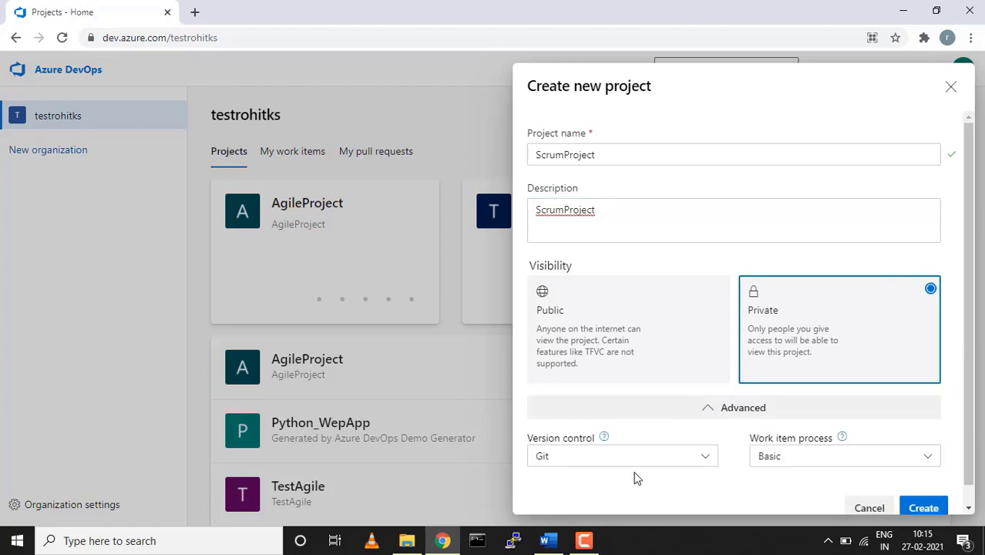
{"action": "left_click", "coordinate": [704, 461]}
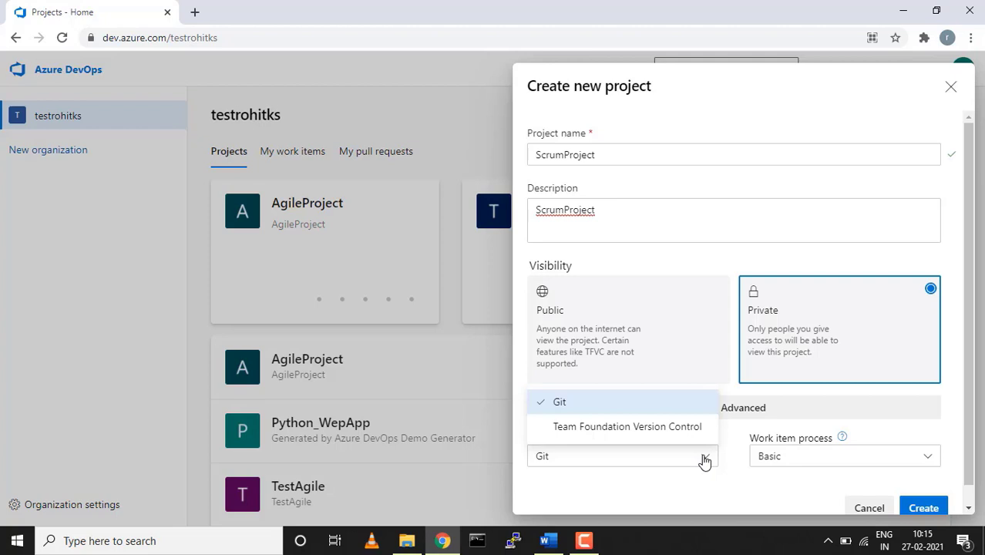
{"action": "left_click", "coordinate": [705, 460]}
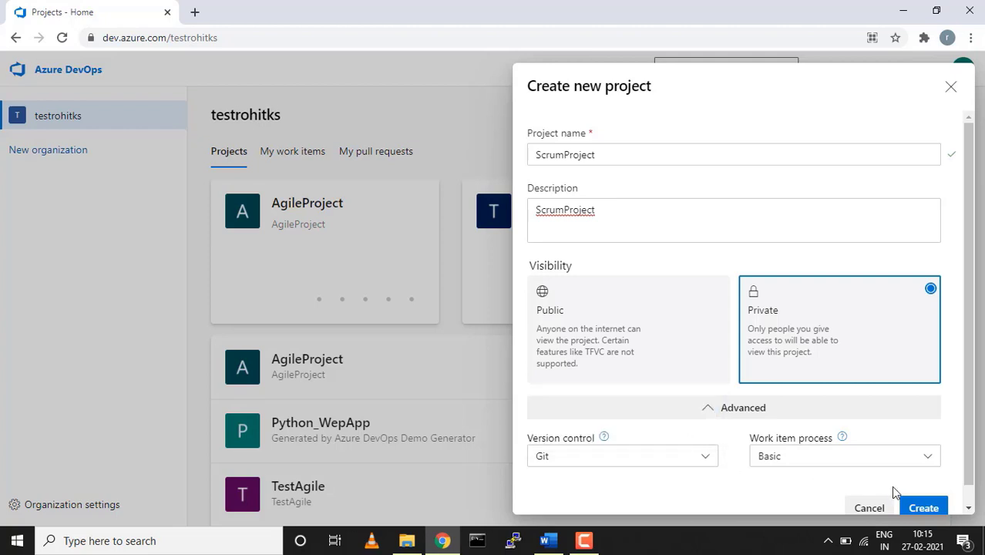
{"action": "left_click", "coordinate": [924, 460]}
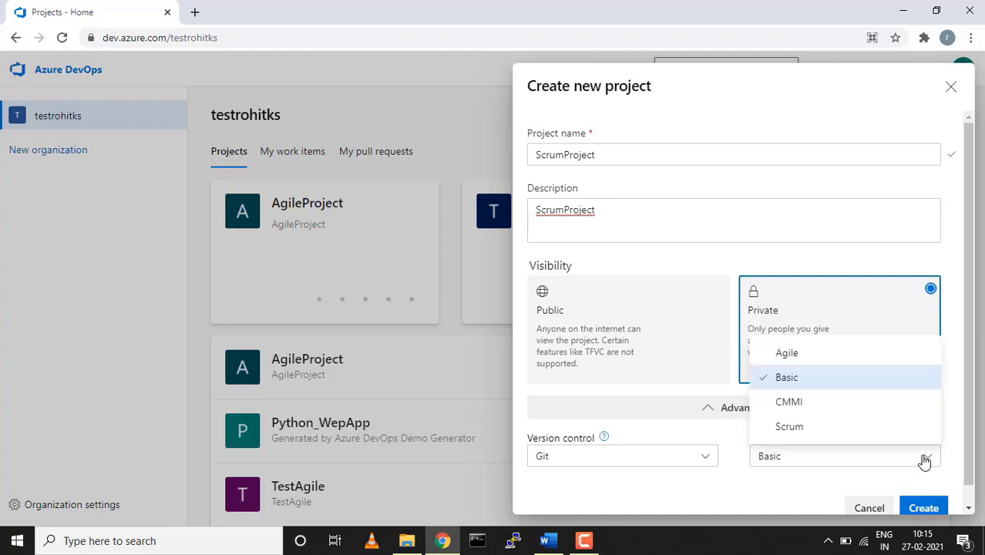
{"action": "left_click", "coordinate": [810, 430]}
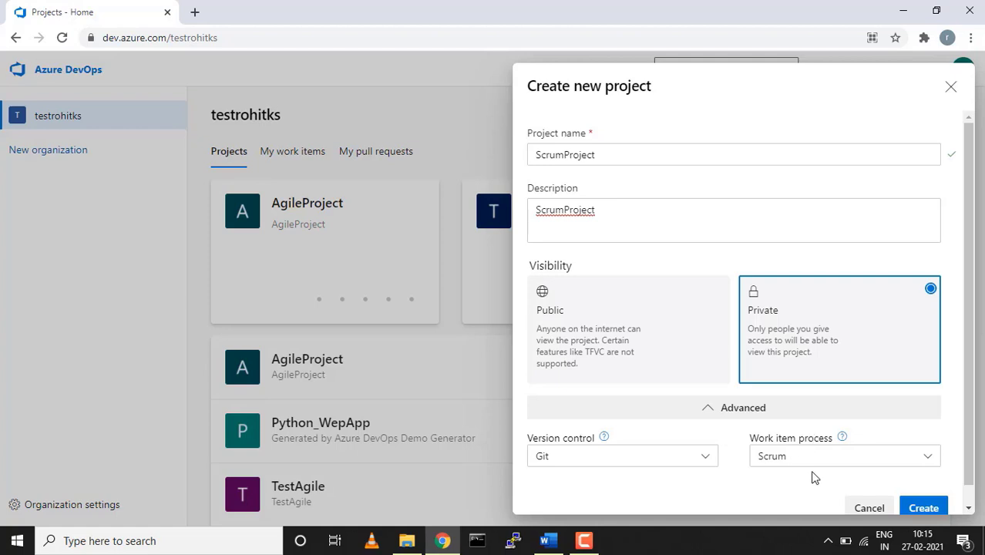
{"action": "left_click_drag", "start_coordinate": [970, 340], "coordinate": [973, 410]}
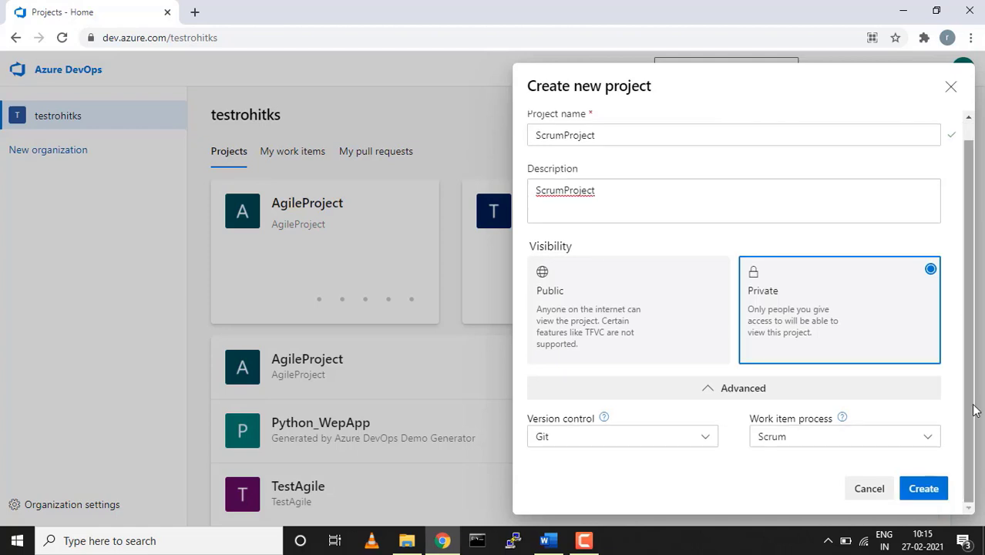
{"action": "left_click", "coordinate": [922, 489]}
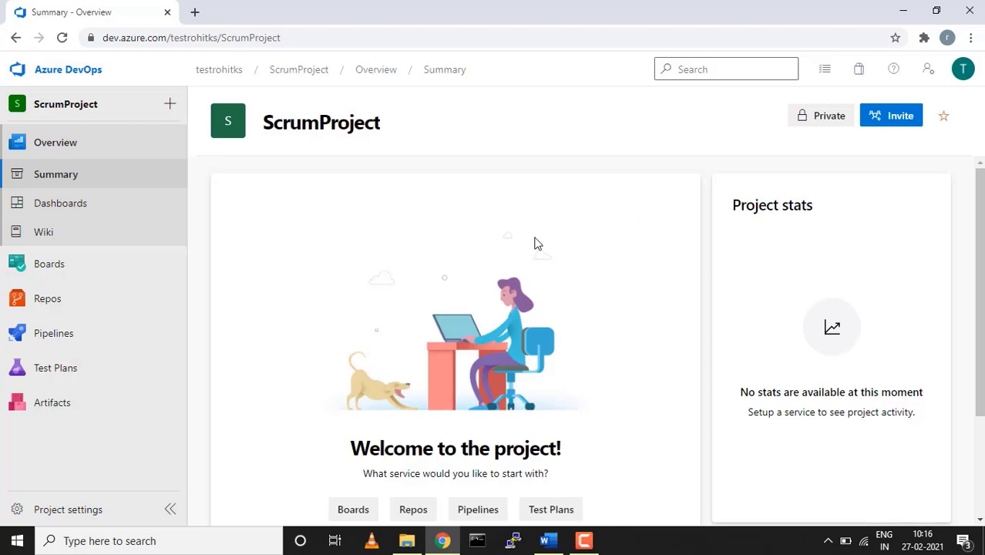
Go from Repos to Boards > Work items and pick Epic from the New Work Item list
{"action": "scroll", "coordinate": [537, 244], "scroll_direction": "down", "scroll_amount": 2}
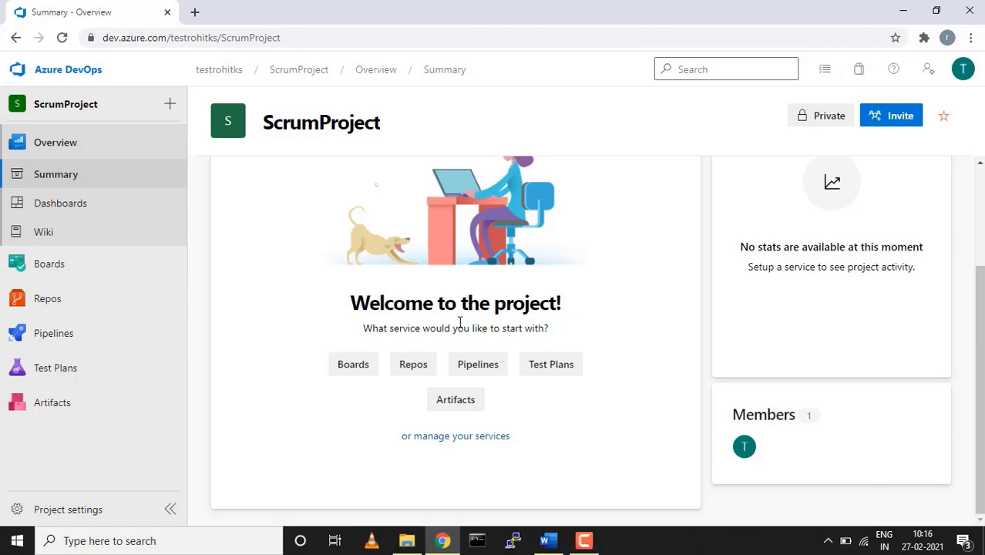
{"action": "left_click", "coordinate": [49, 303]}
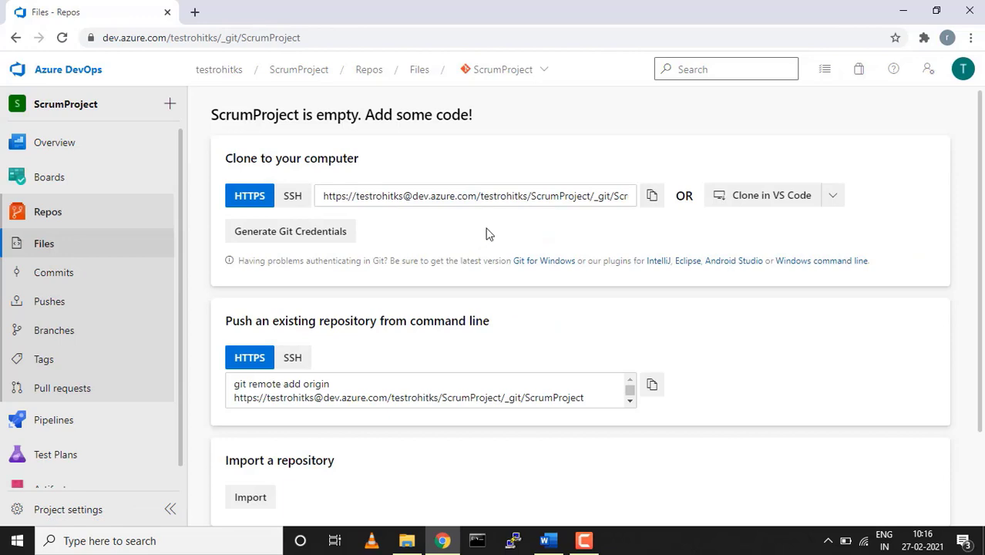
{"action": "left_click", "coordinate": [48, 178]}
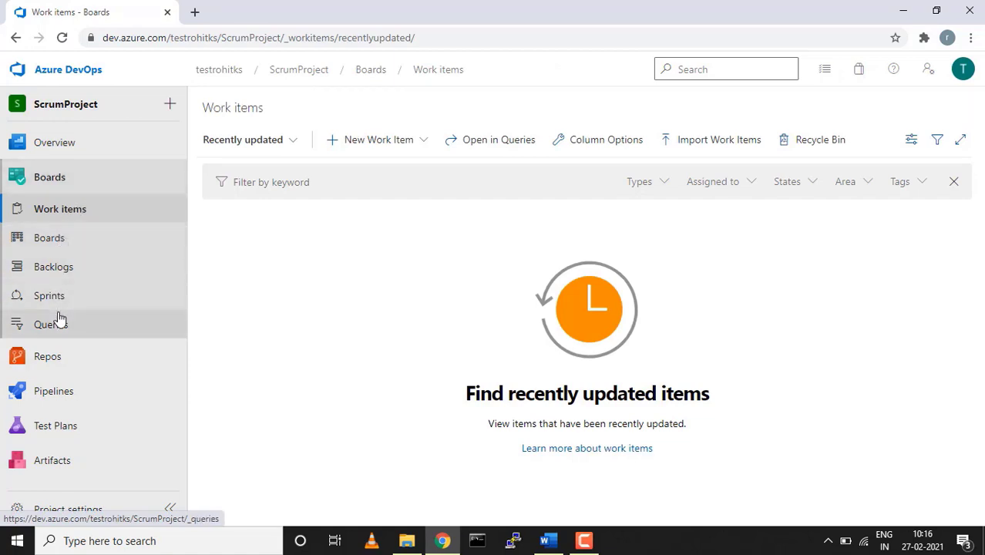
{"action": "mouse_move", "coordinate": [96, 159]}
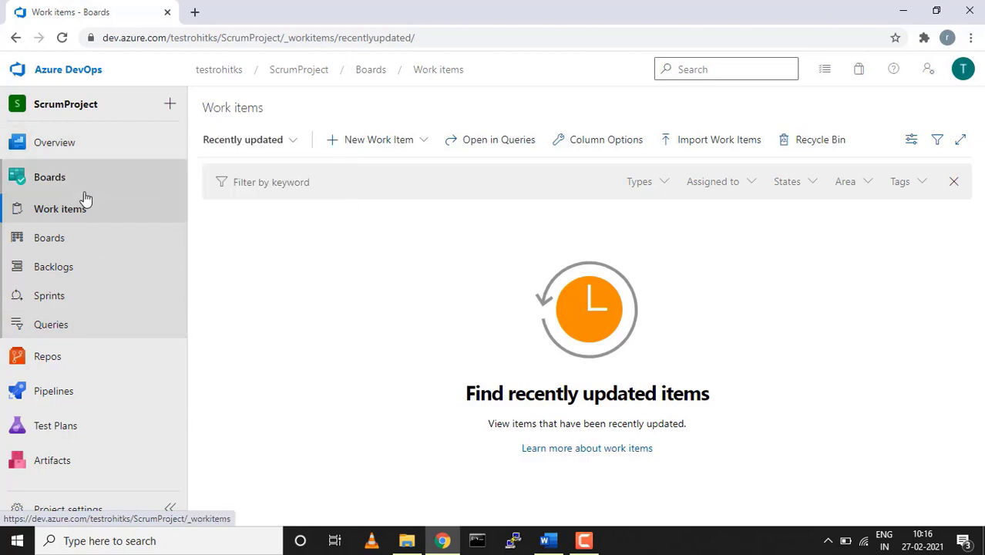
{"action": "left_click", "coordinate": [426, 141]}
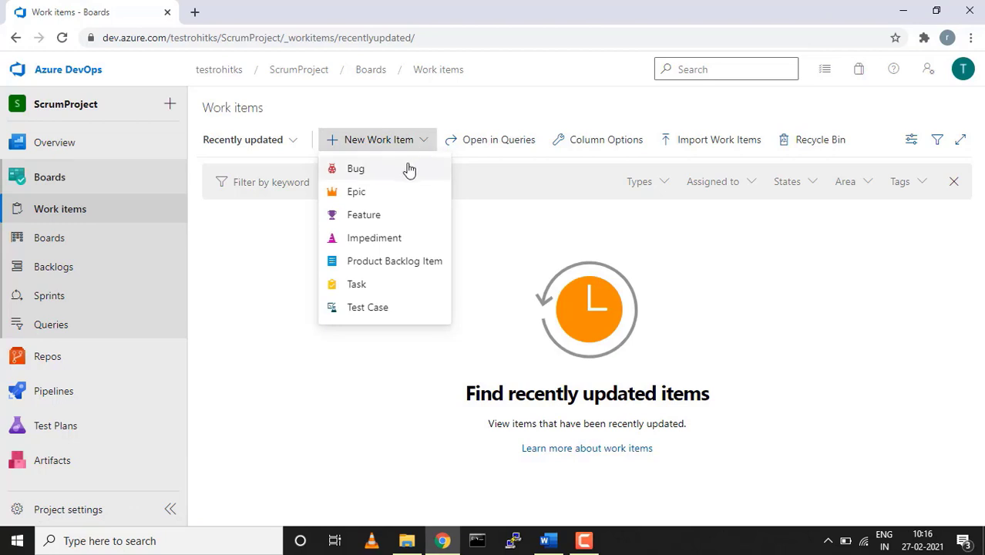
{"action": "left_click", "coordinate": [356, 192]}
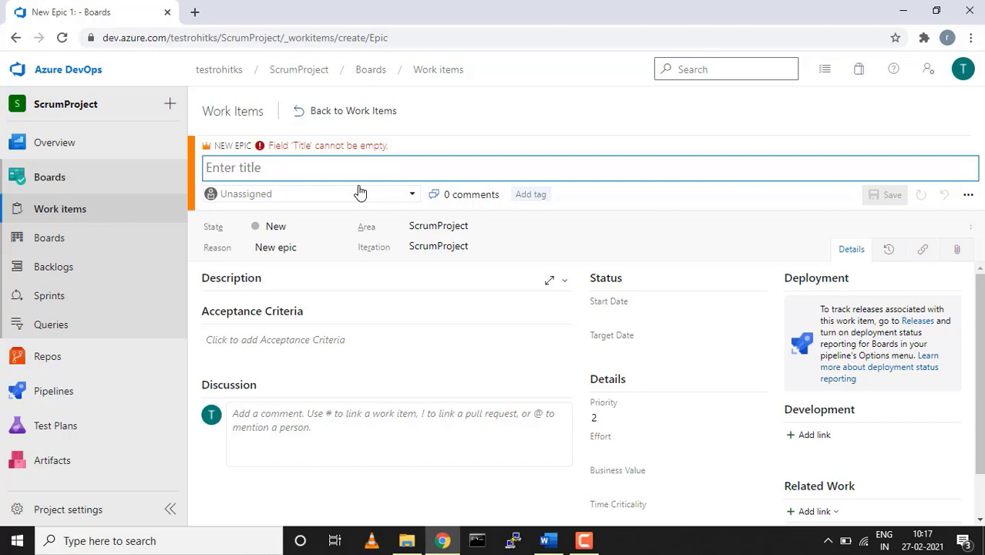
Title the epic 'Shopping Cart for website' and assign it to the project's only user
{"action": "type", "text": "Shoppi"}
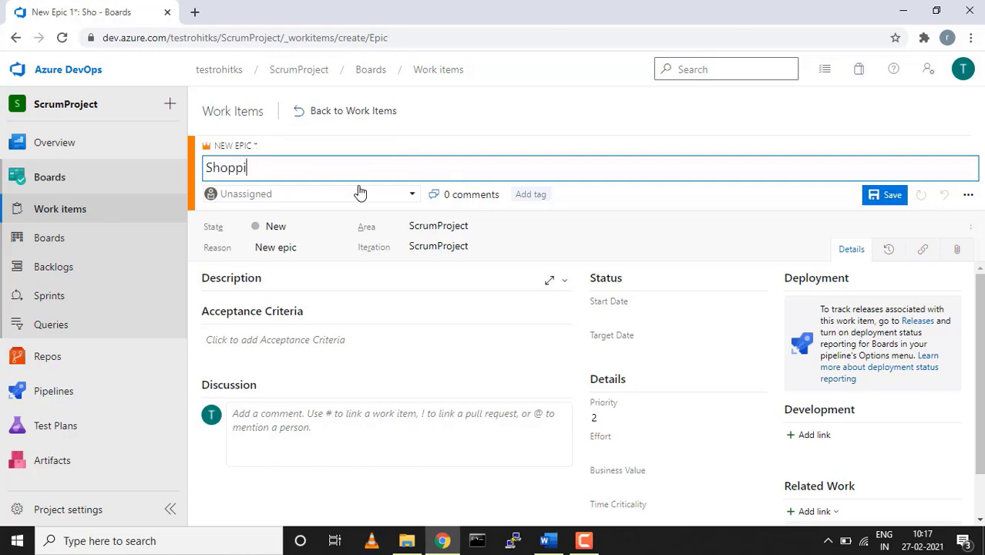
{"action": "type", "text": "ng Cart"}
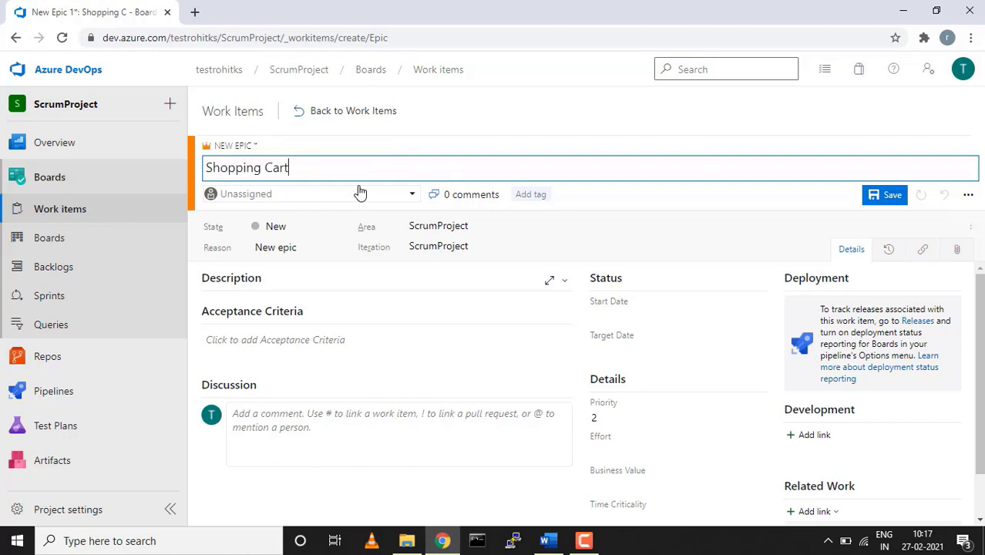
{"action": "type", "text": " for"}
{"action": "type", "text": "website"}
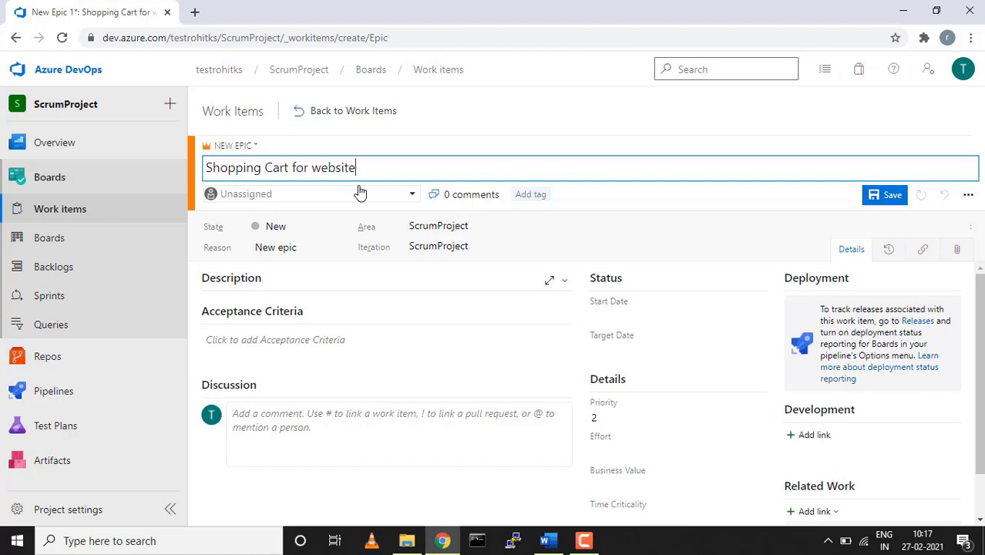
{"action": "left_click", "coordinate": [358, 193]}
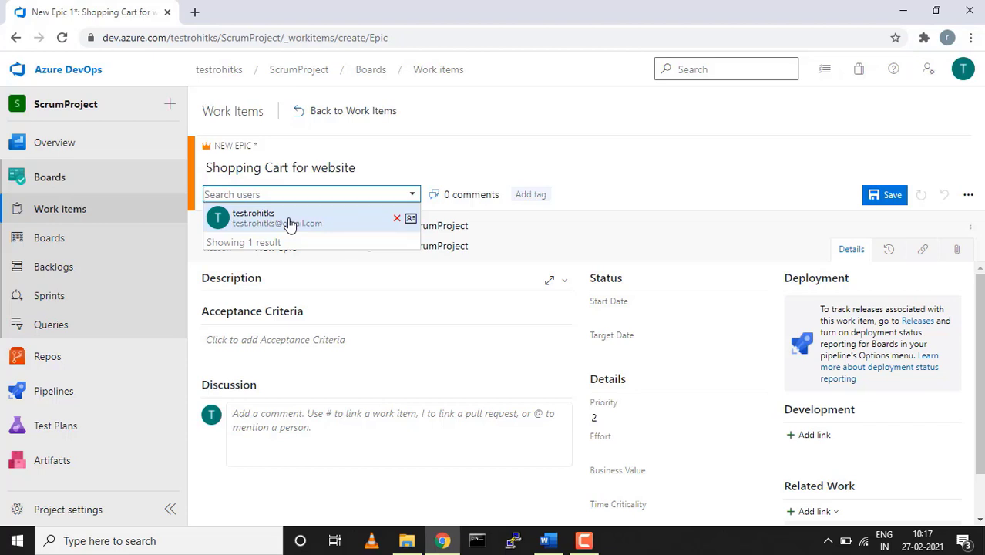
{"action": "left_click", "coordinate": [289, 223]}
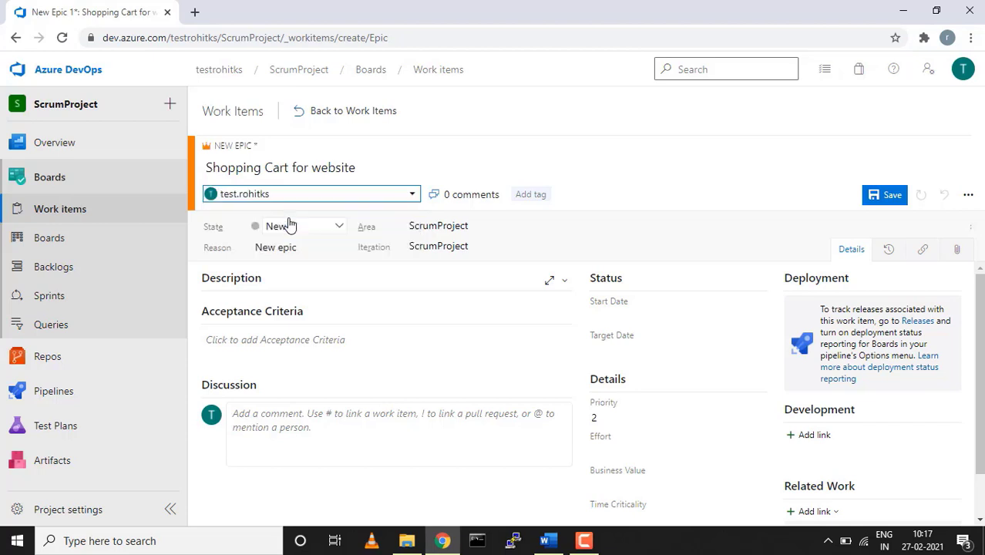
Keep the state New and save it as Epic 37, leaving the assignee unchanged
{"action": "left_click", "coordinate": [338, 228]}
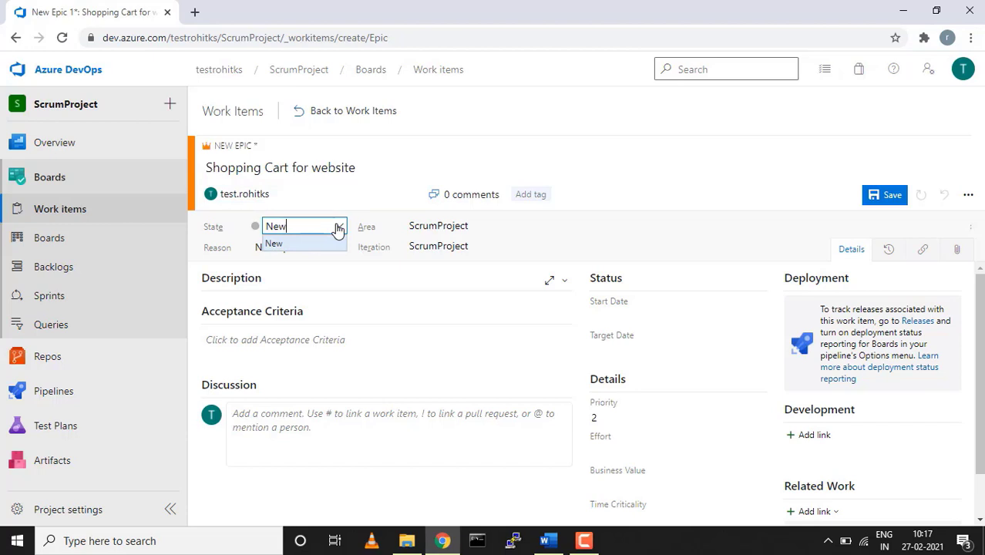
{"action": "left_click", "coordinate": [338, 227]}
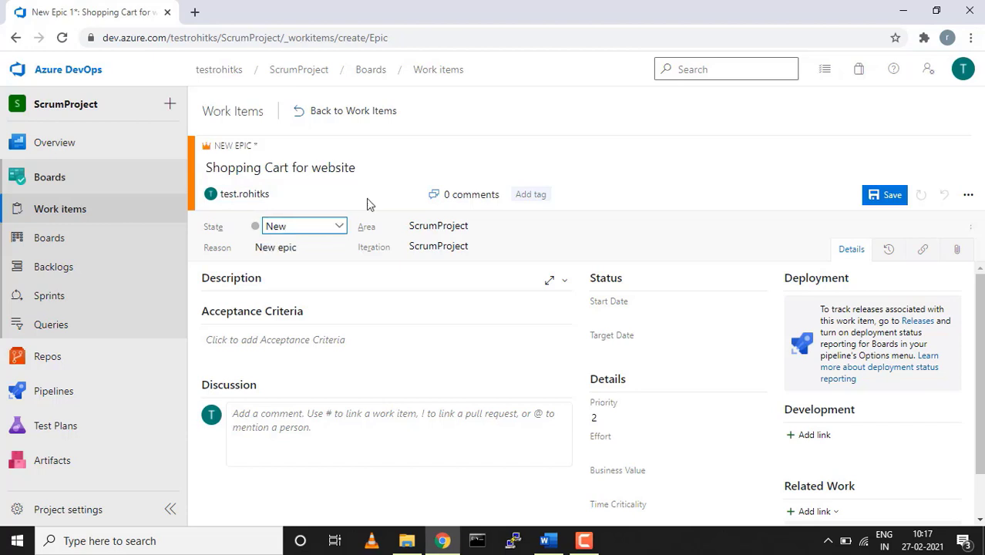
{"action": "left_click", "coordinate": [878, 196]}
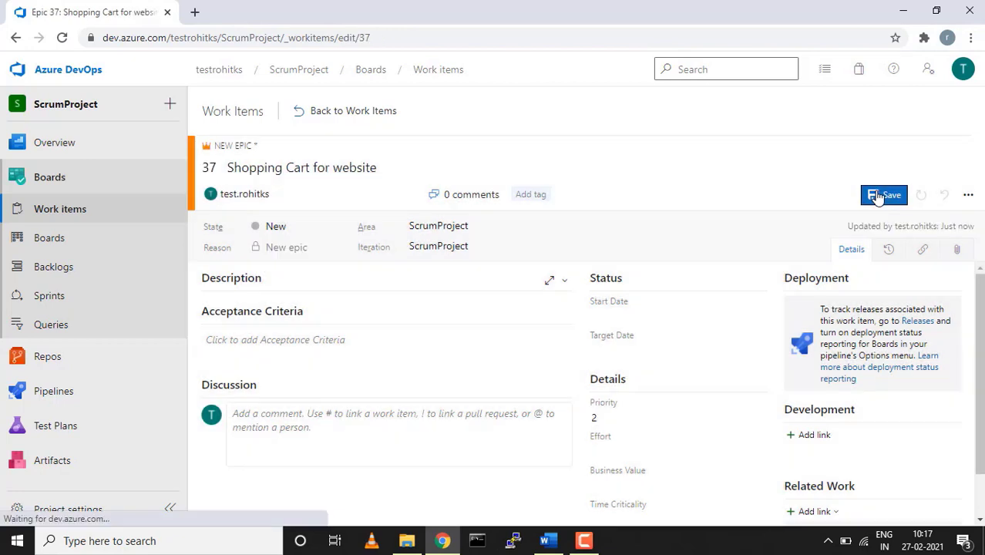
{"action": "left_click", "coordinate": [336, 230]}
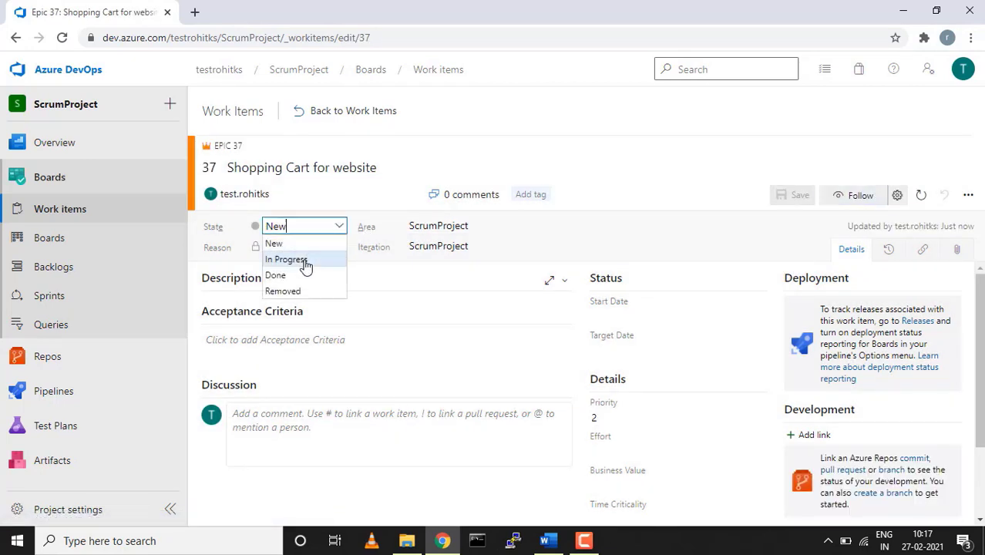
{"action": "left_click", "coordinate": [350, 195]}
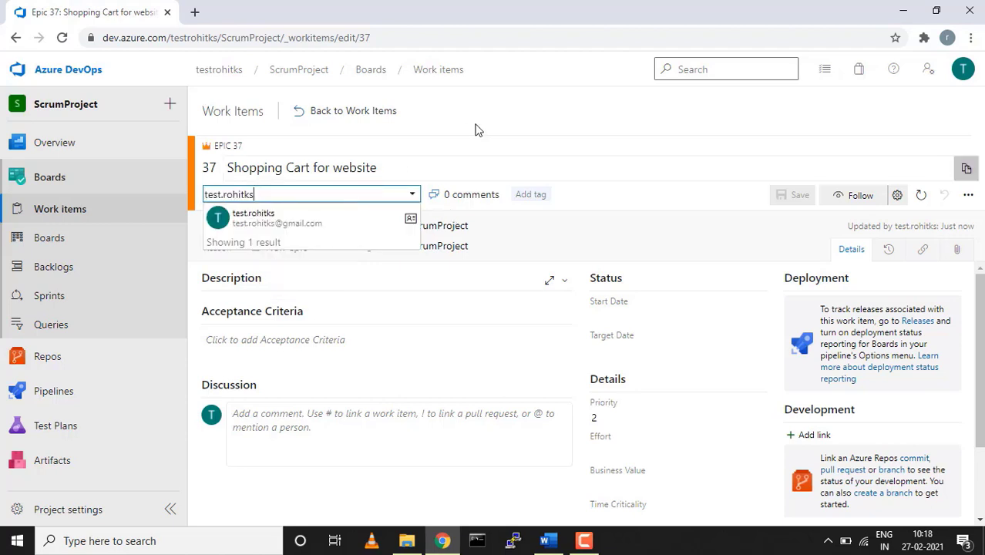
{"action": "left_click", "coordinate": [486, 177]}
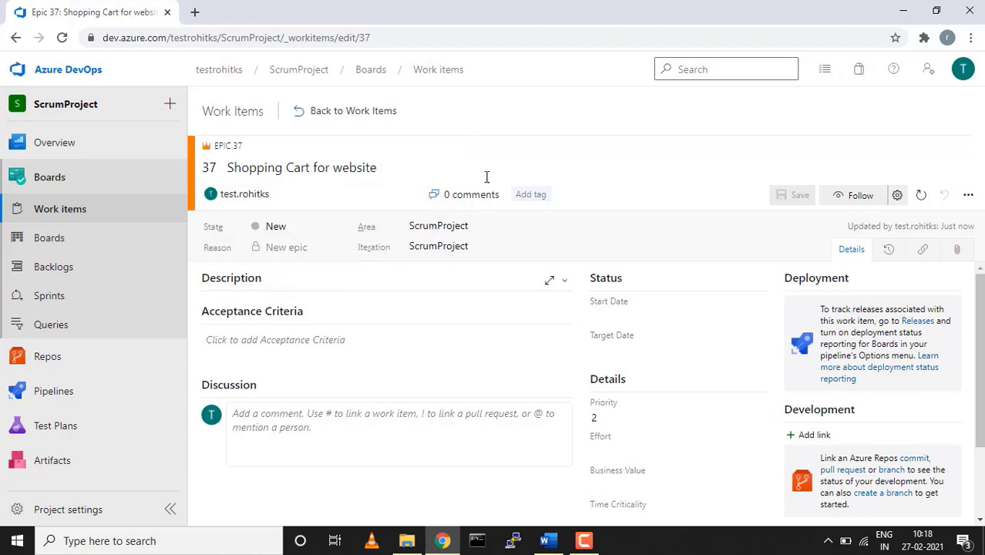
{"action": "left_click", "coordinate": [486, 227]}
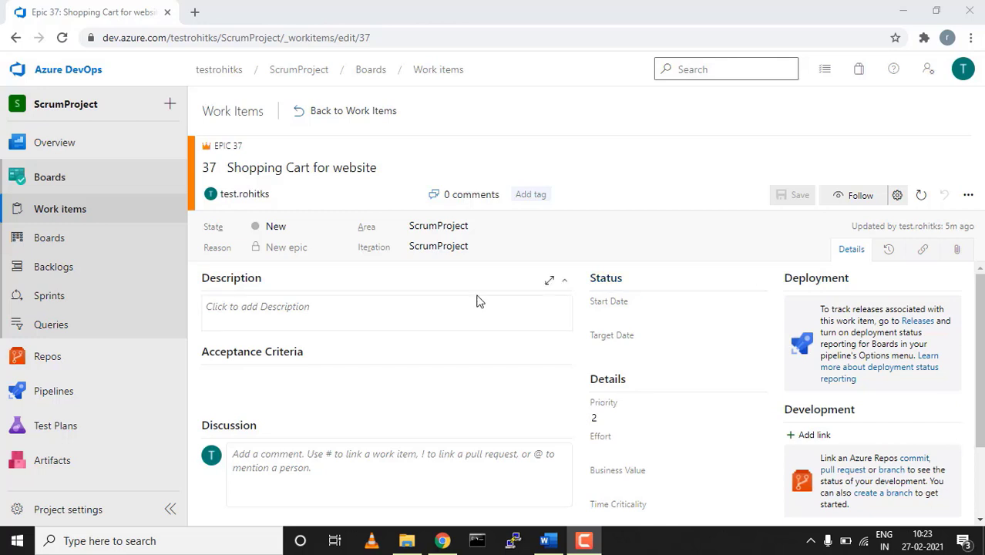
{"action": "left_click", "coordinate": [355, 318]}
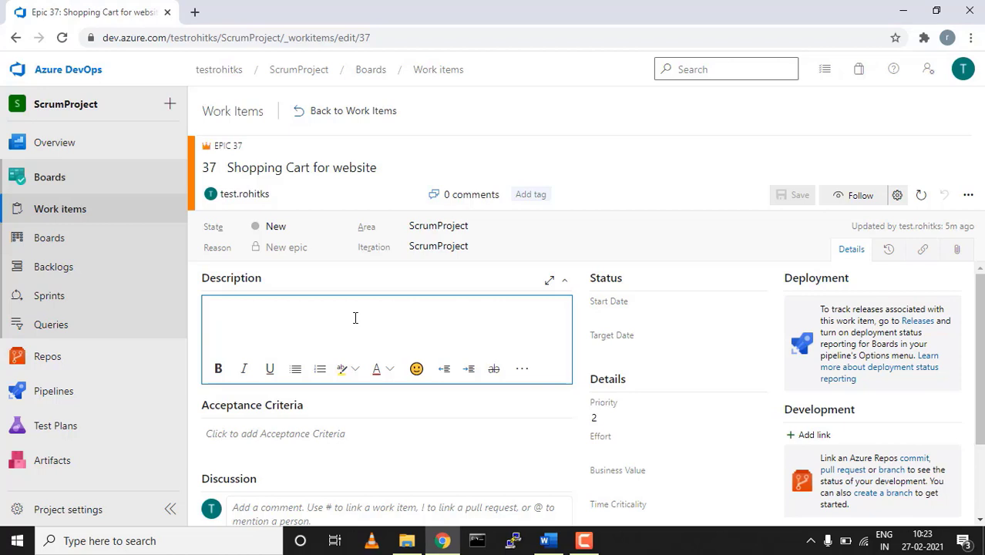
{"action": "left_click", "coordinate": [293, 435]}
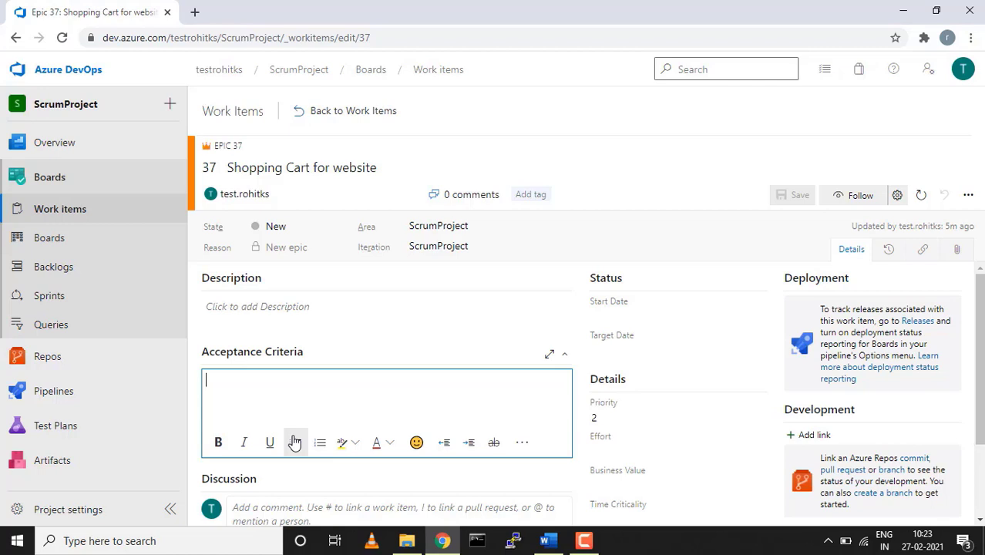
{"action": "scroll", "coordinate": [295, 442], "scroll_direction": "down", "scroll_amount": 2}
{"action": "left_click", "coordinate": [287, 414]}
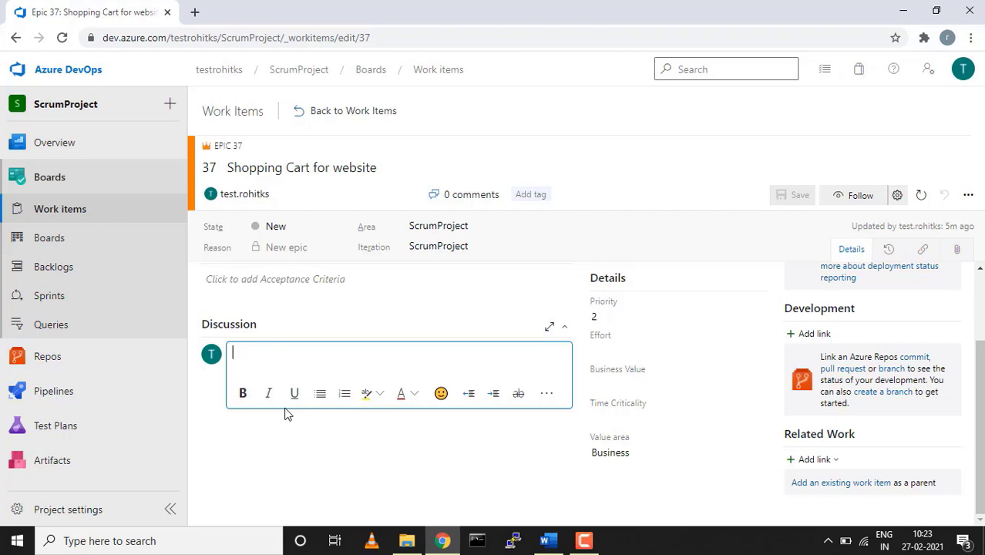
{"action": "type", "text": "@"}
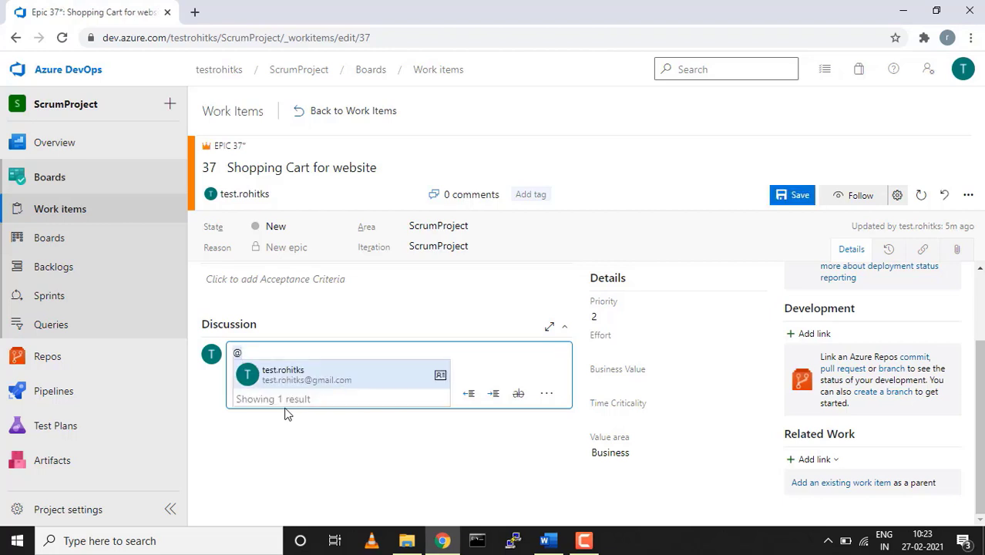
{"action": "key", "text": "Return"}
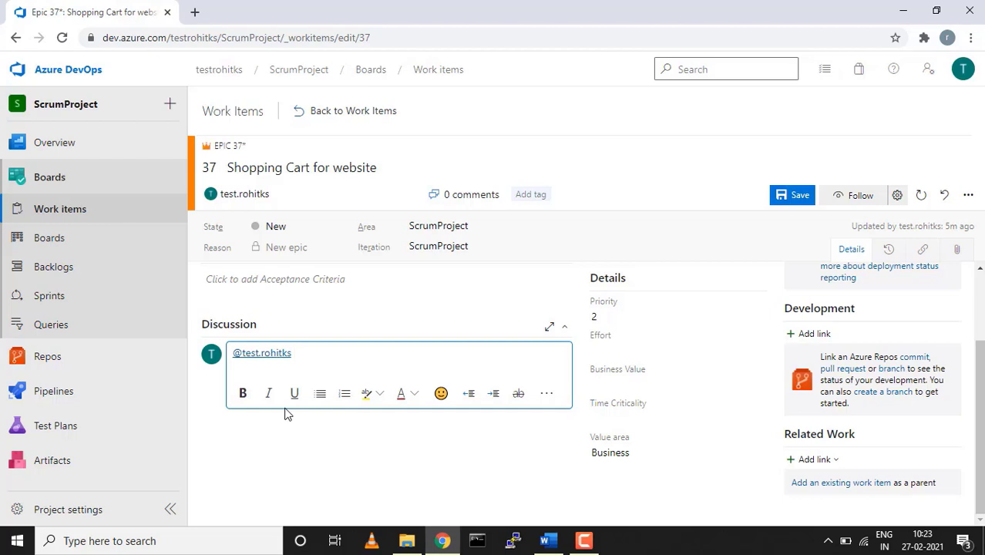
{"action": "key", "text": "ctrl+a"}
{"action": "key", "text": "BackSpace"}
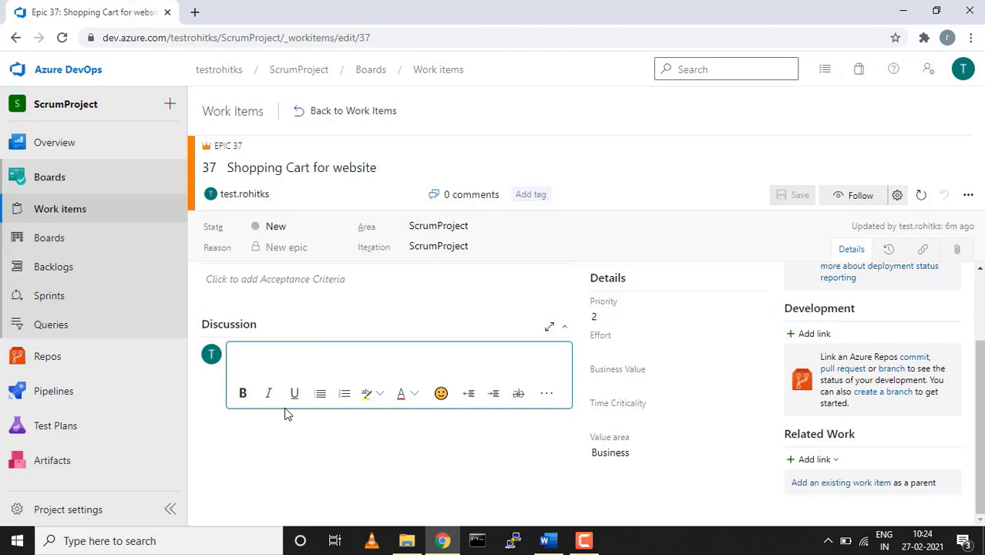
{"action": "left_click", "coordinate": [275, 471]}
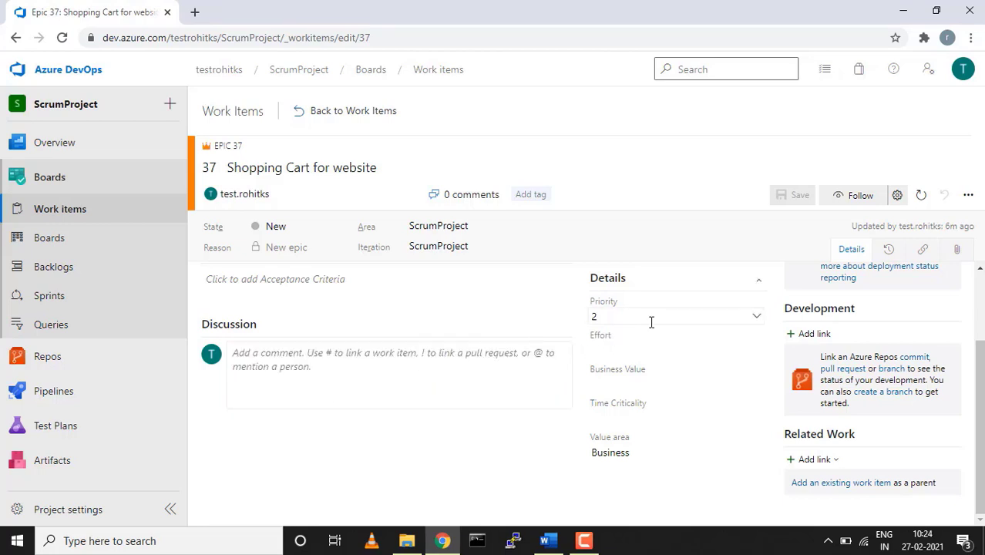
Keep epic 37's Priority at 2 and toggle the Discussion section while checking Effort
{"action": "left_click", "coordinate": [755, 320]}
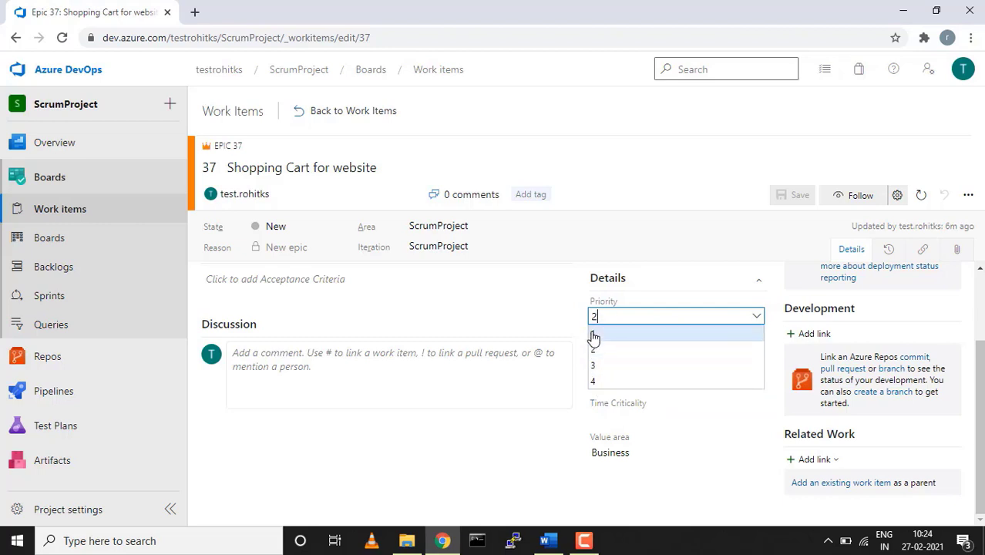
{"action": "left_click", "coordinate": [561, 326]}
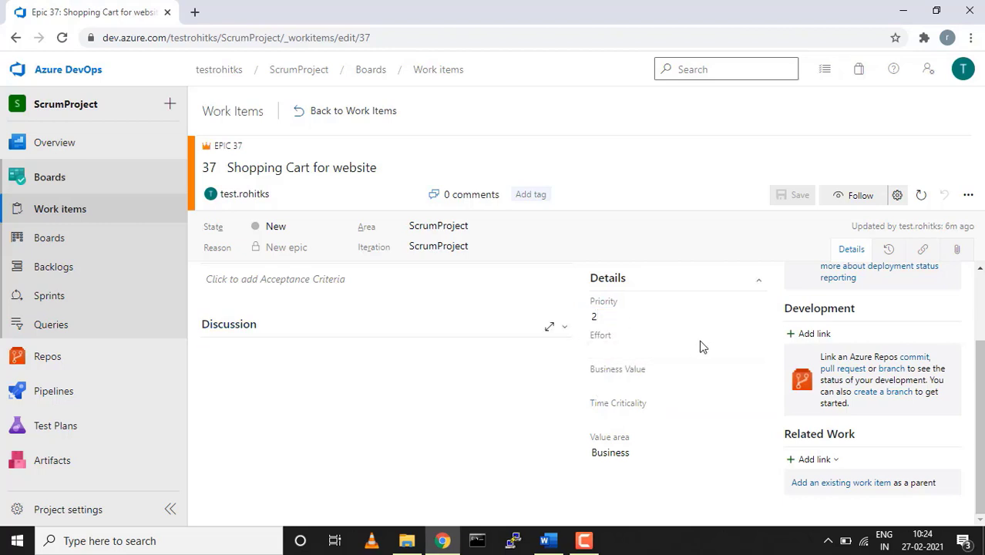
{"action": "left_click", "coordinate": [731, 353]}
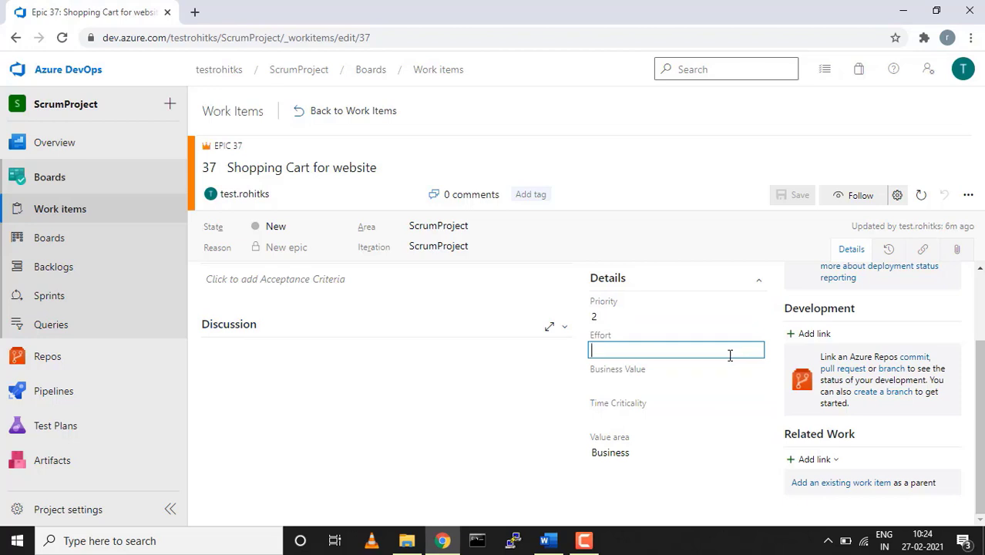
{"action": "left_click", "coordinate": [552, 327]}
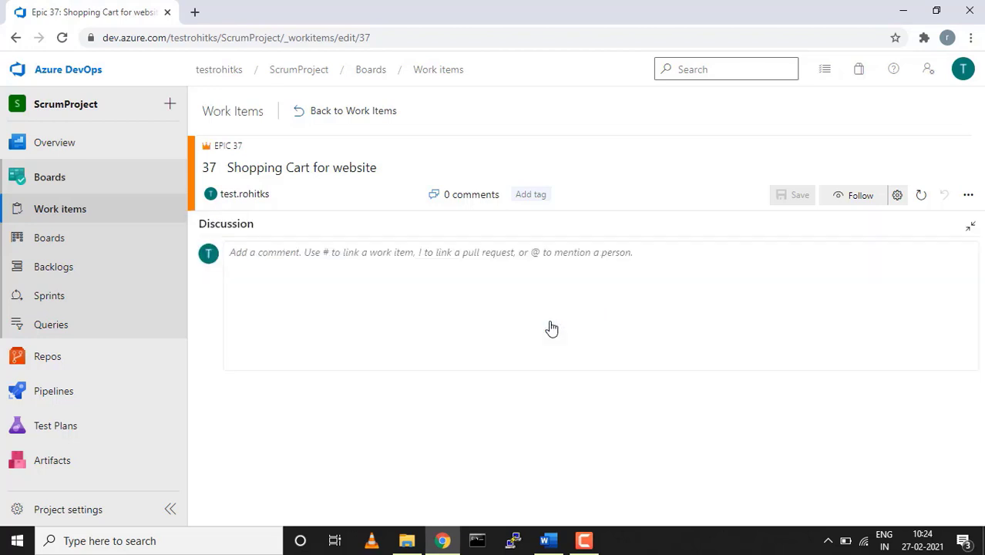
{"action": "left_click", "coordinate": [971, 226]}
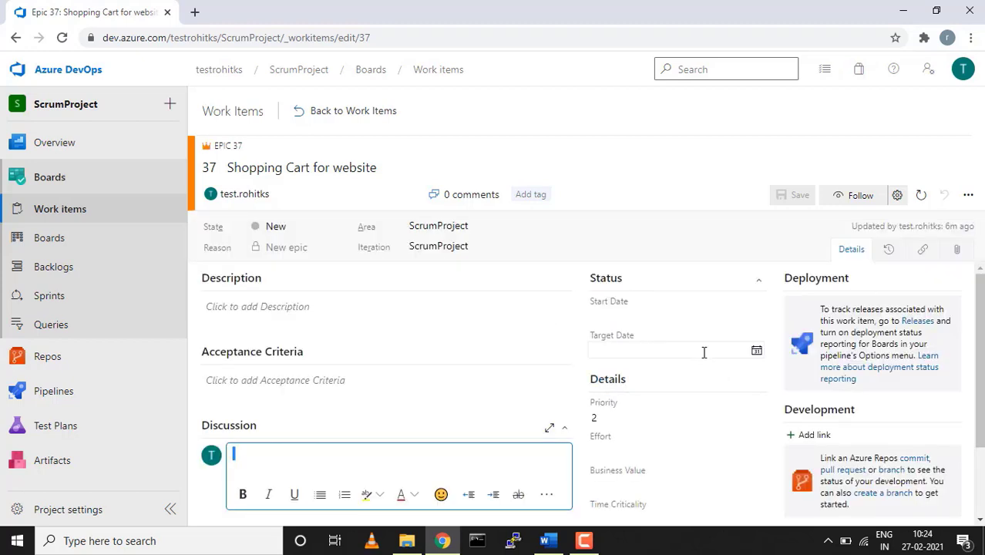
Review Business Value and Time Criticality, keeping Value area as Business, down to Related Work
{"action": "scroll", "coordinate": [689, 446], "scroll_direction": "down", "scroll_amount": 2}
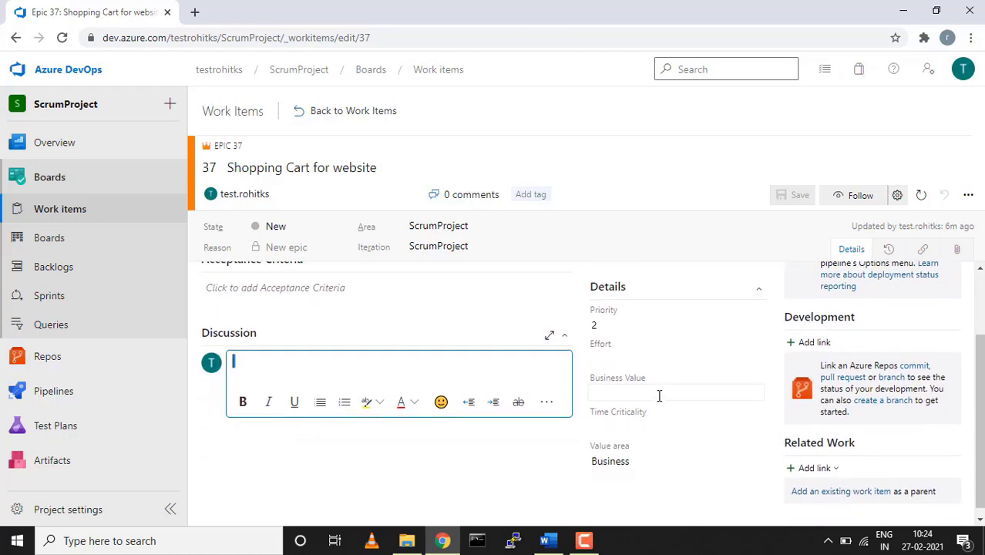
{"action": "left_click", "coordinate": [659, 395]}
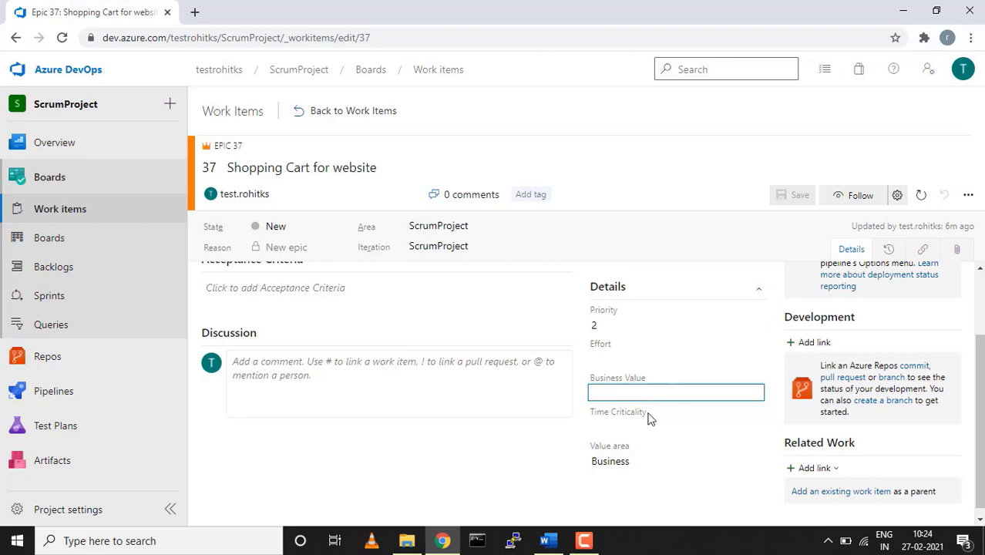
{"action": "left_click", "coordinate": [637, 426]}
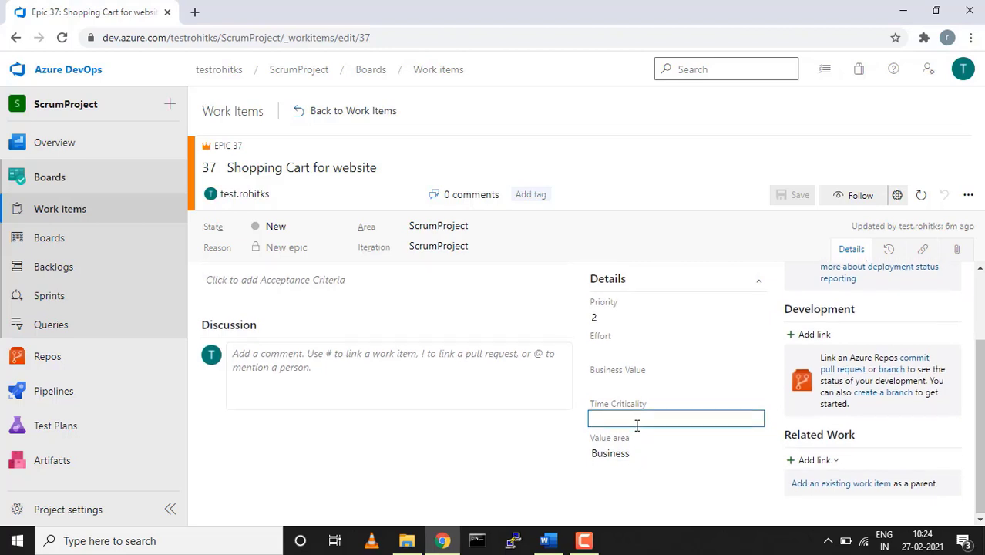
{"action": "scroll", "coordinate": [637, 426], "scroll_direction": "down", "scroll_amount": 1}
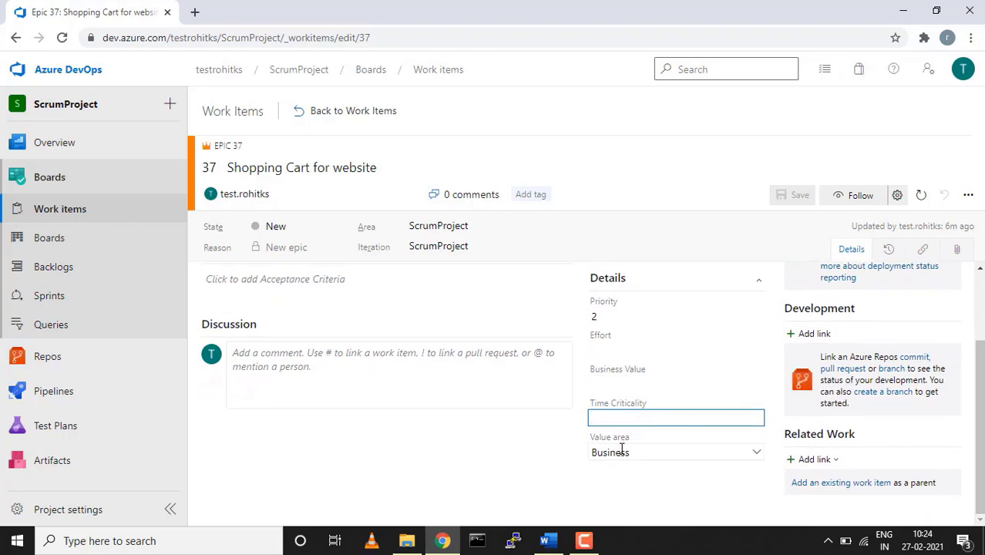
{"action": "left_click", "coordinate": [757, 454]}
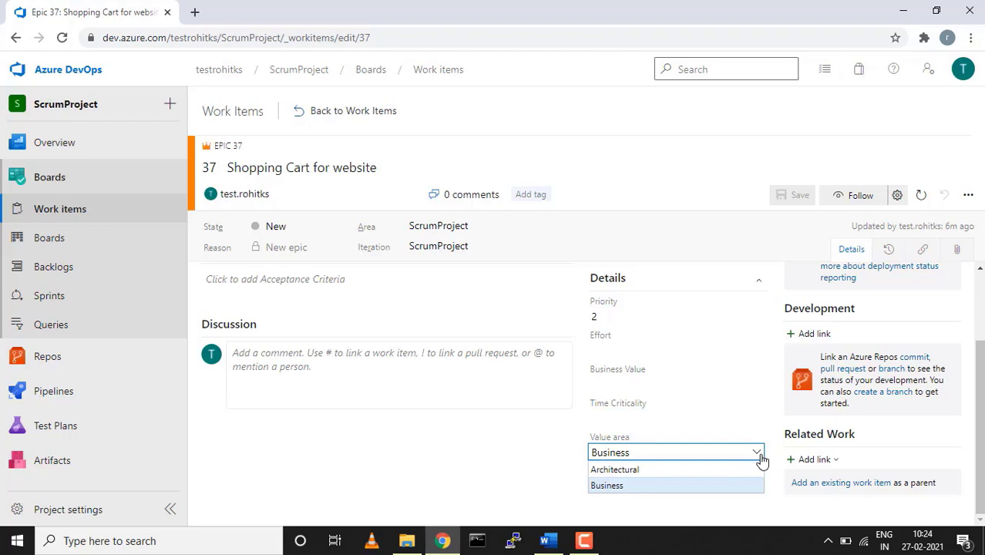
{"action": "left_click", "coordinate": [758, 455]}
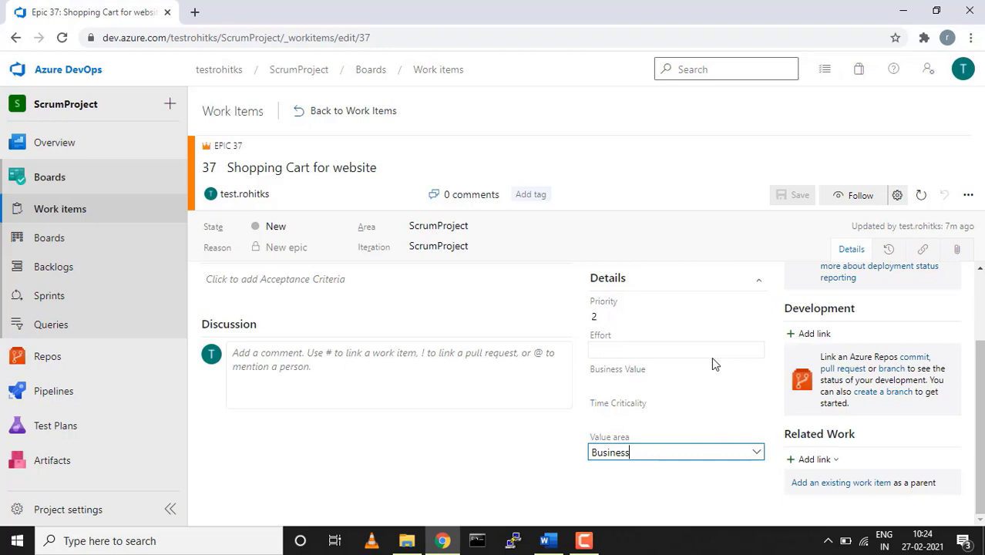
{"action": "scroll", "coordinate": [712, 357], "scroll_direction": "up", "scroll_amount": 1}
{"action": "scroll", "coordinate": [712, 357], "scroll_direction": "up", "scroll_amount": 2}
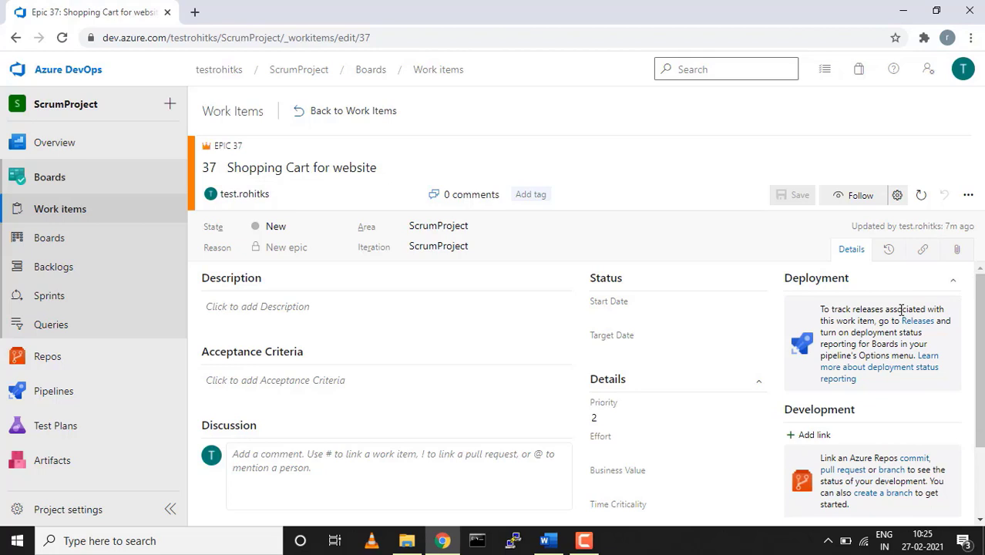
{"action": "scroll", "coordinate": [902, 309], "scroll_direction": "down", "scroll_amount": 2}
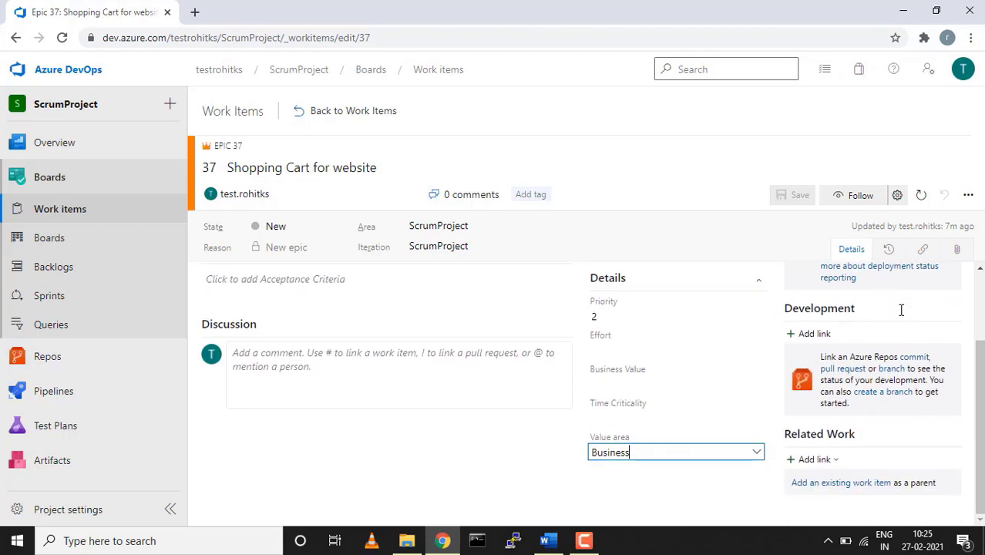
Cancel the Development Add link dialog, then view epic 37's history with its creation entry
{"action": "left_click", "coordinate": [822, 334]}
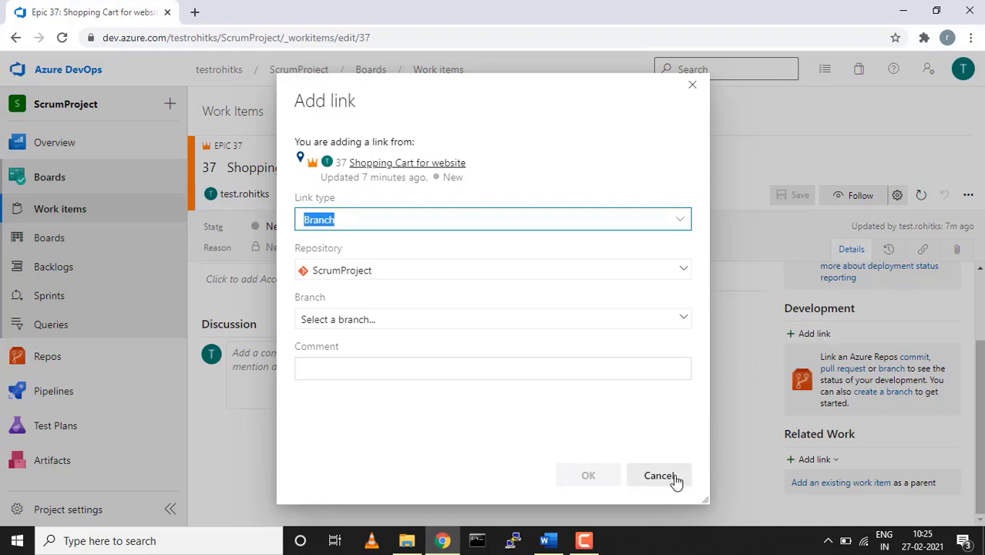
{"action": "left_click", "coordinate": [660, 476]}
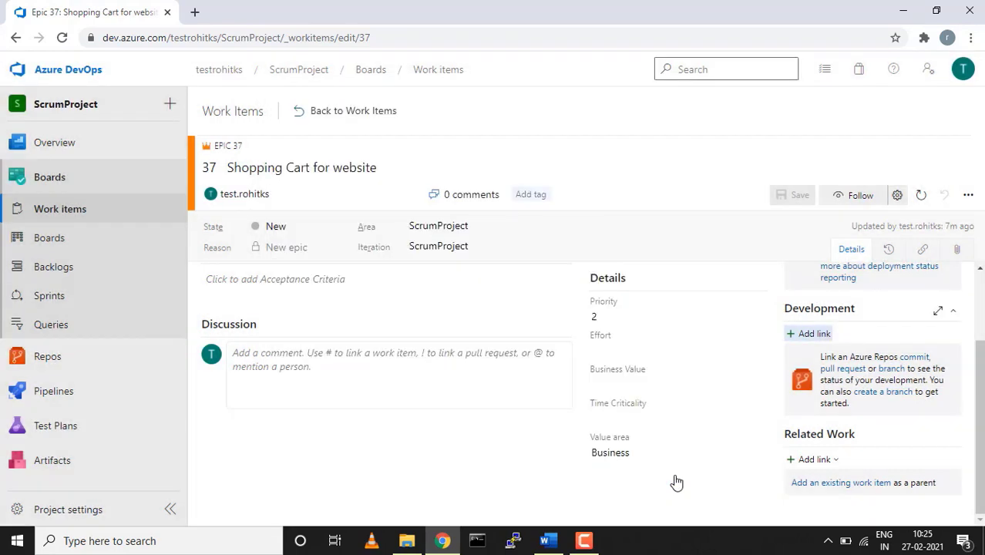
{"action": "scroll", "coordinate": [831, 322], "scroll_direction": "up", "scroll_amount": 1}
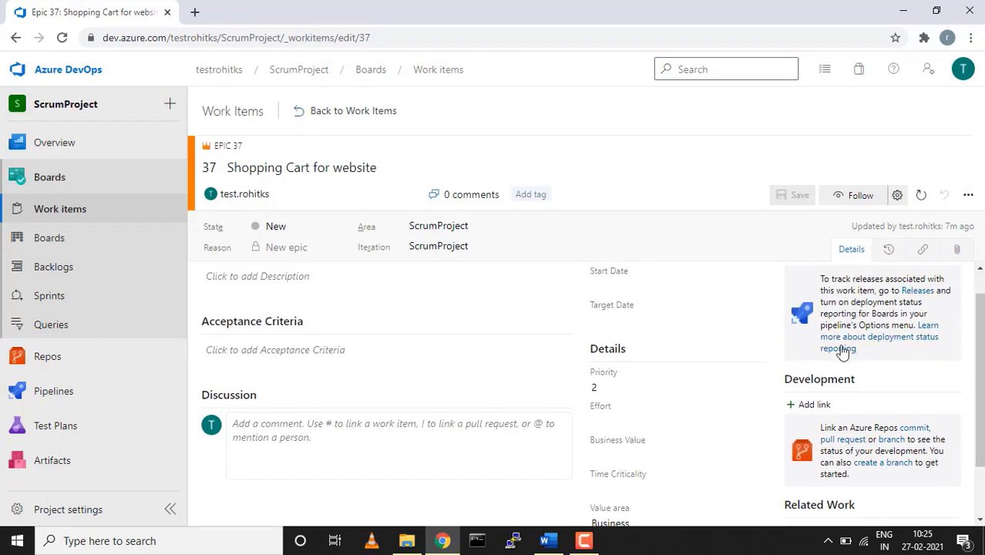
{"action": "left_click_drag", "start_coordinate": [981, 368], "coordinate": [974, 415]}
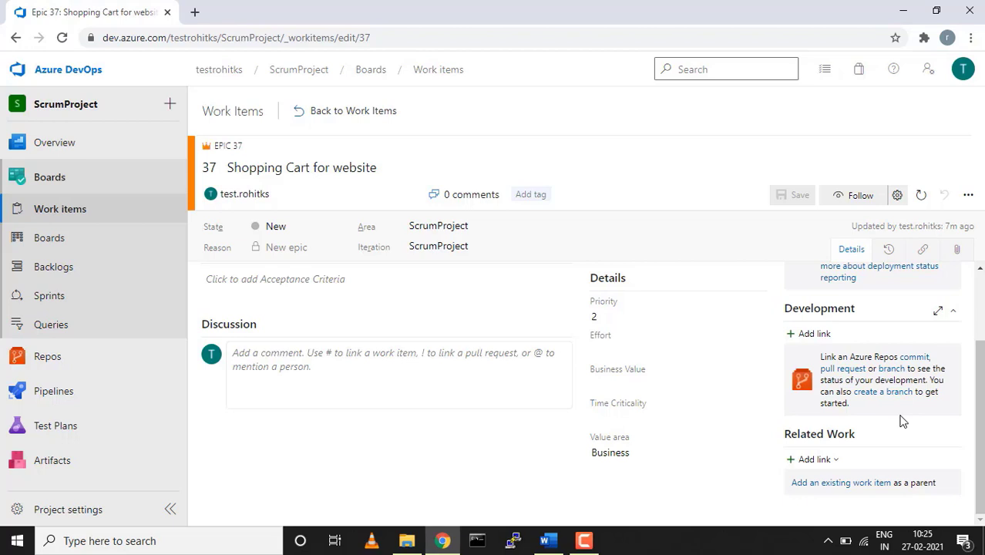
{"action": "left_click", "coordinate": [888, 257]}
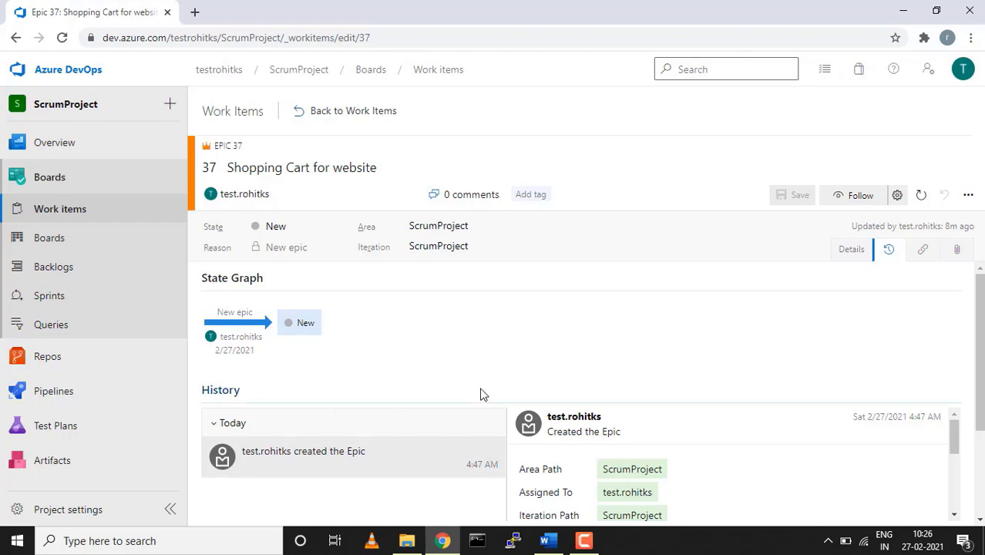
Check epic 37's empty Links and Attachments tabs, then go back to Details
{"action": "left_click", "coordinate": [922, 250]}
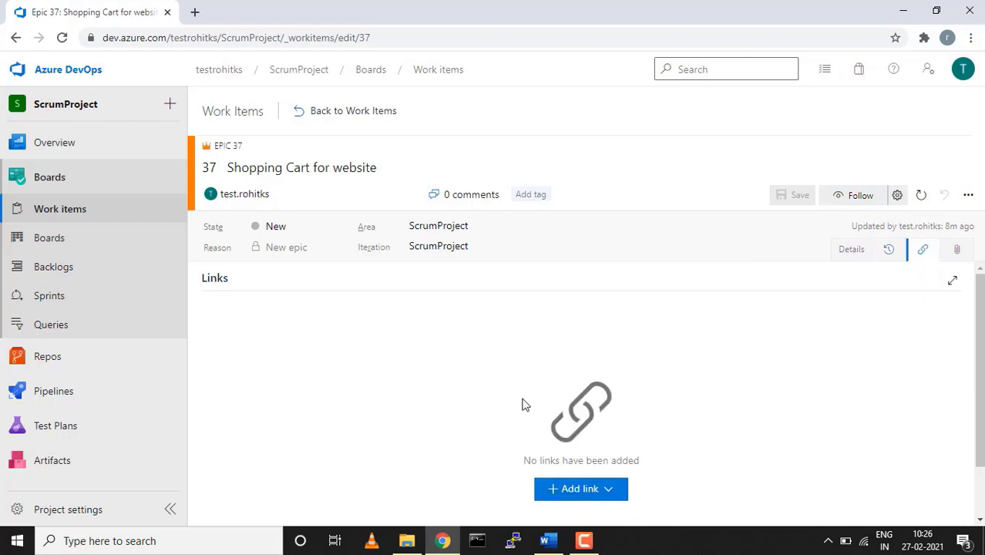
{"action": "scroll", "coordinate": [440, 357], "scroll_direction": "down", "scroll_amount": 1}
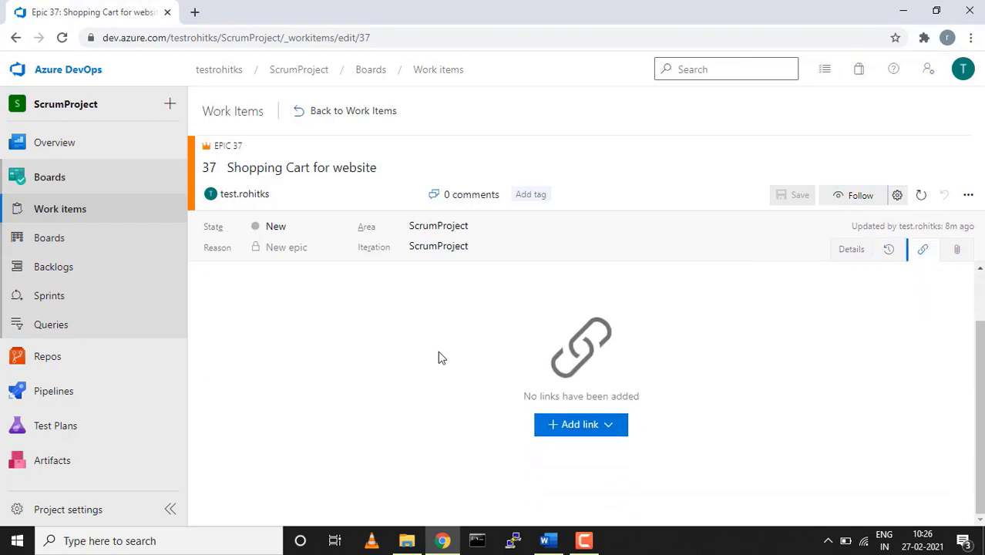
{"action": "scroll", "coordinate": [439, 356], "scroll_direction": "up", "scroll_amount": 1}
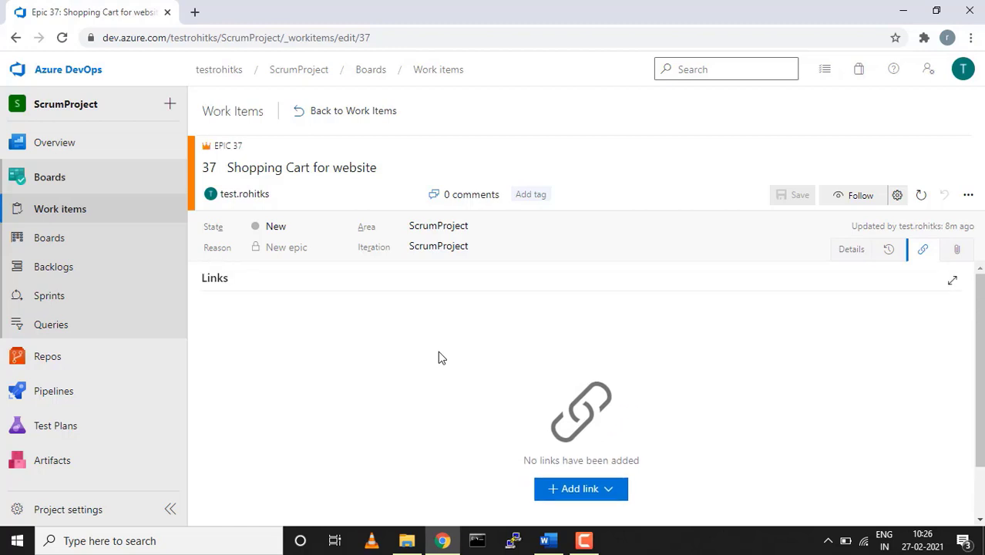
{"action": "left_click", "coordinate": [958, 252]}
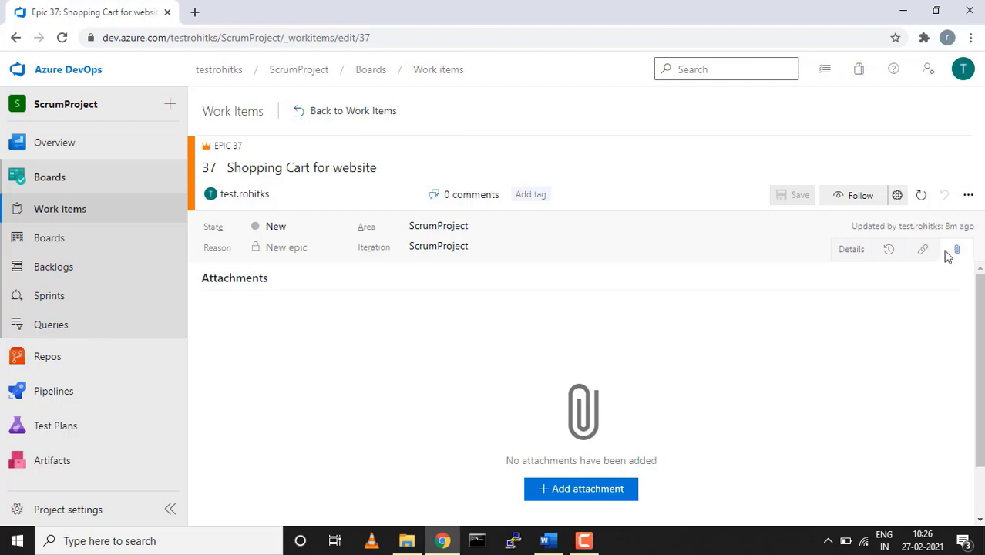
{"action": "left_click", "coordinate": [850, 253]}
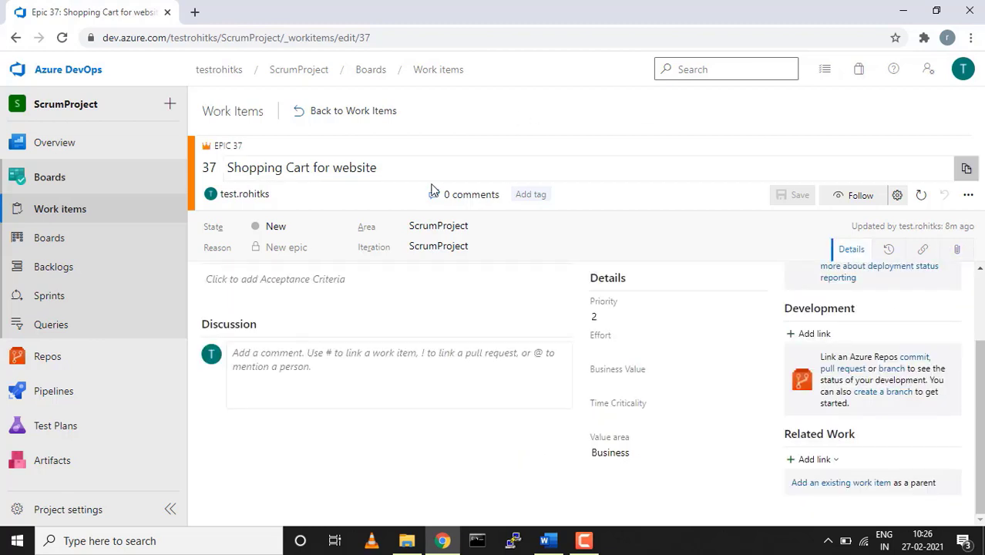
Add a new linked child work item of type Feature from Related Work
{"action": "left_click", "coordinate": [832, 461]}
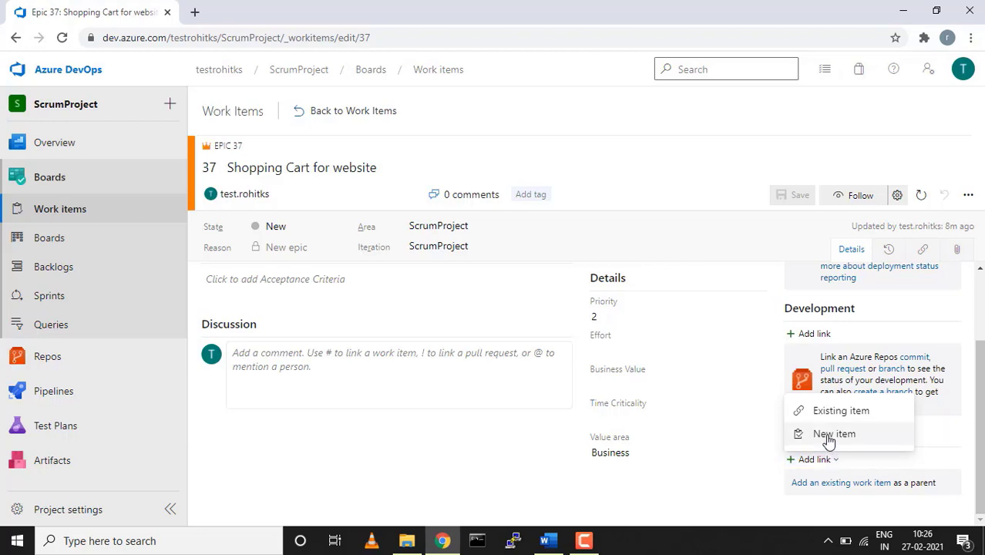
{"action": "left_click", "coordinate": [832, 434]}
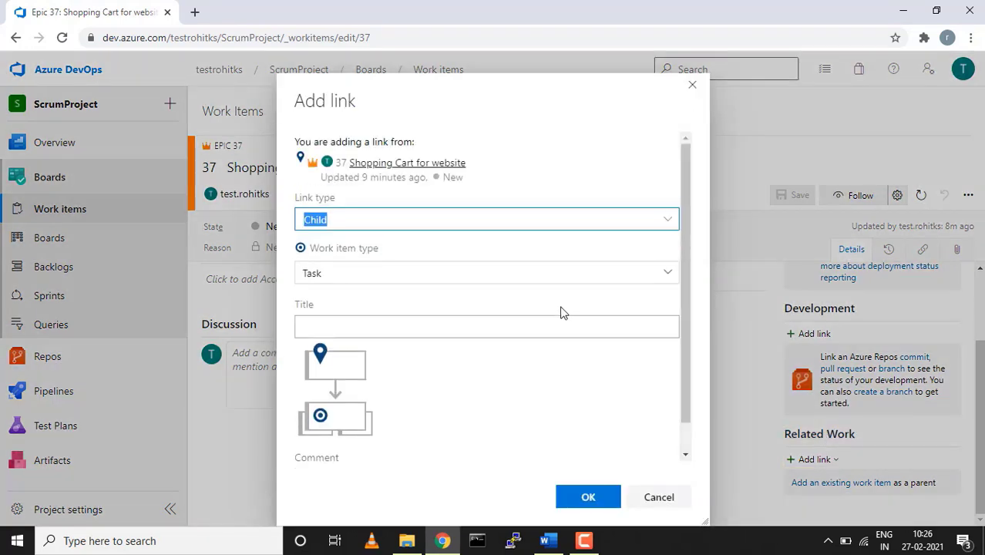
{"action": "left_click", "coordinate": [668, 278]}
{"action": "left_click", "coordinate": [668, 277]}
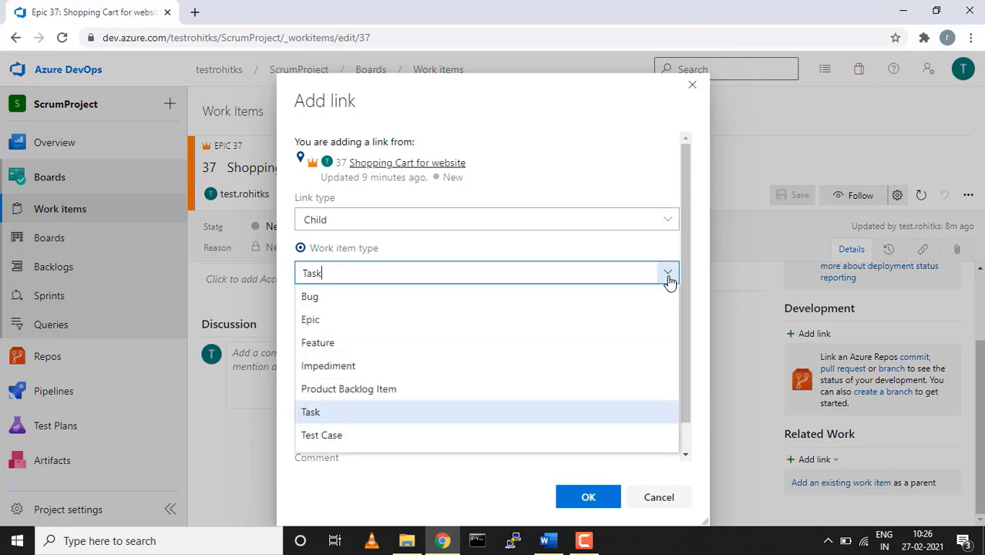
{"action": "left_click", "coordinate": [405, 347]}
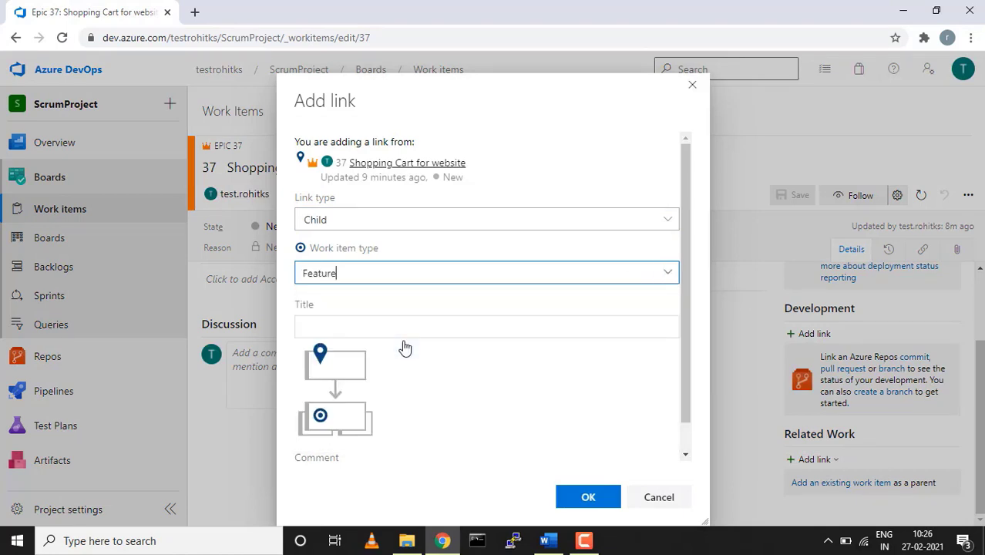
Title the feature 'Auth login page for client/customer' and confirm the link
{"action": "left_click", "coordinate": [393, 326]}
{"action": "type", "text": "Login"}
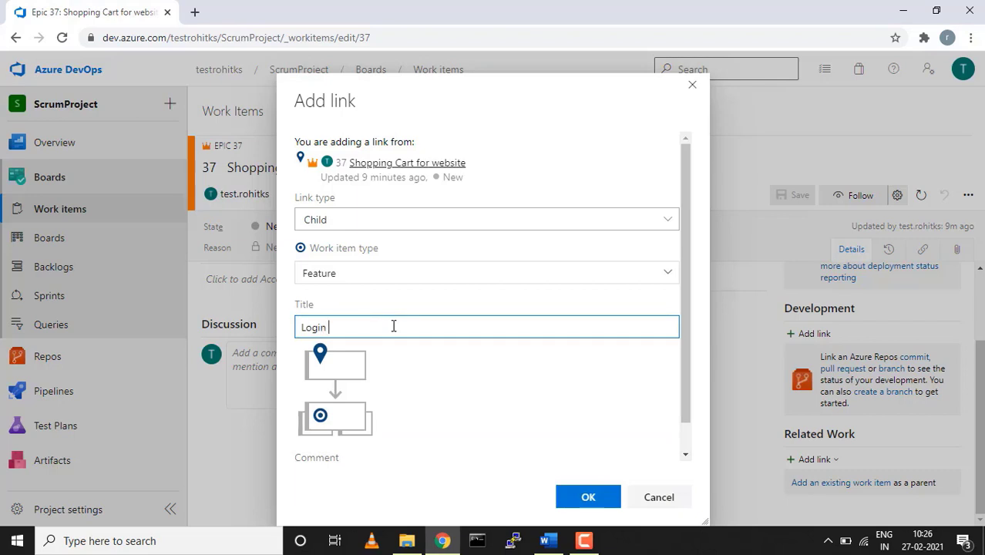
{"action": "key", "text": "BackSpace"}
{"action": "key", "text": "ctrl+BackSpace"}
{"action": "type", "text": "Auth "}
{"action": "type", "text": "I"}
{"action": "type", "text": "ogin p"}
{"action": "type", "text": "age for"}
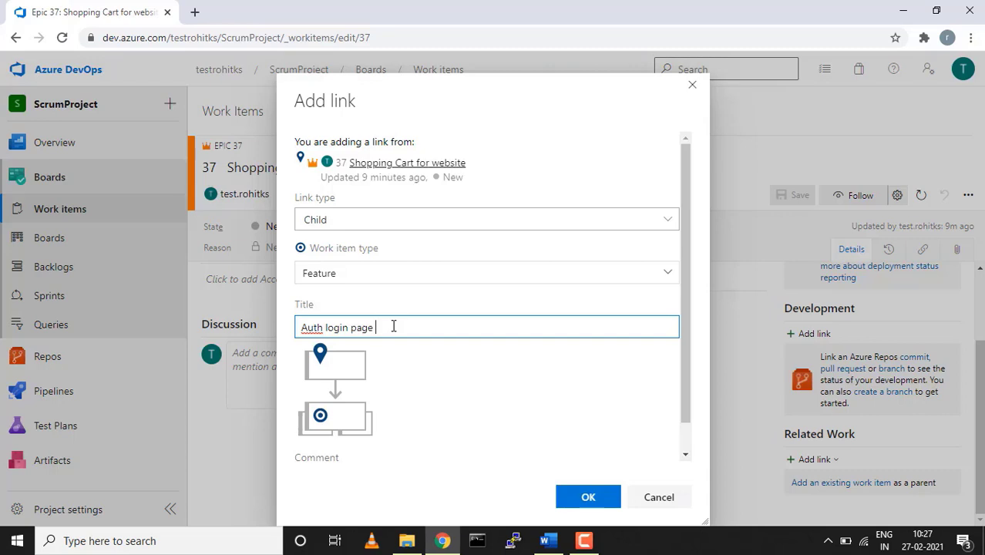
{"action": "type", "text": " client/customer"}
{"action": "left_click", "coordinate": [586, 497]}
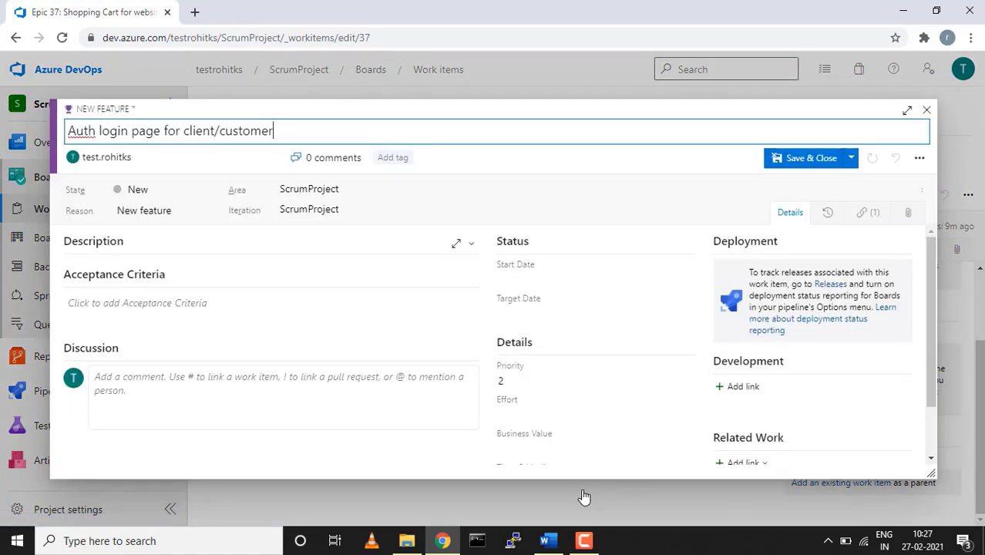
Save the new feature as Feature 38, keeping its State as New
{"action": "left_click", "coordinate": [853, 160]}
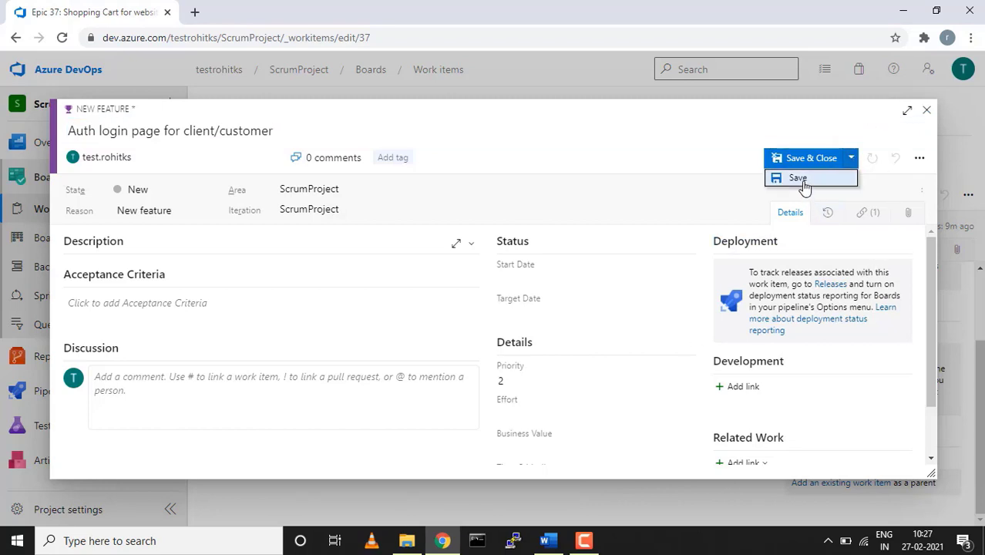
{"action": "left_click", "coordinate": [804, 183]}
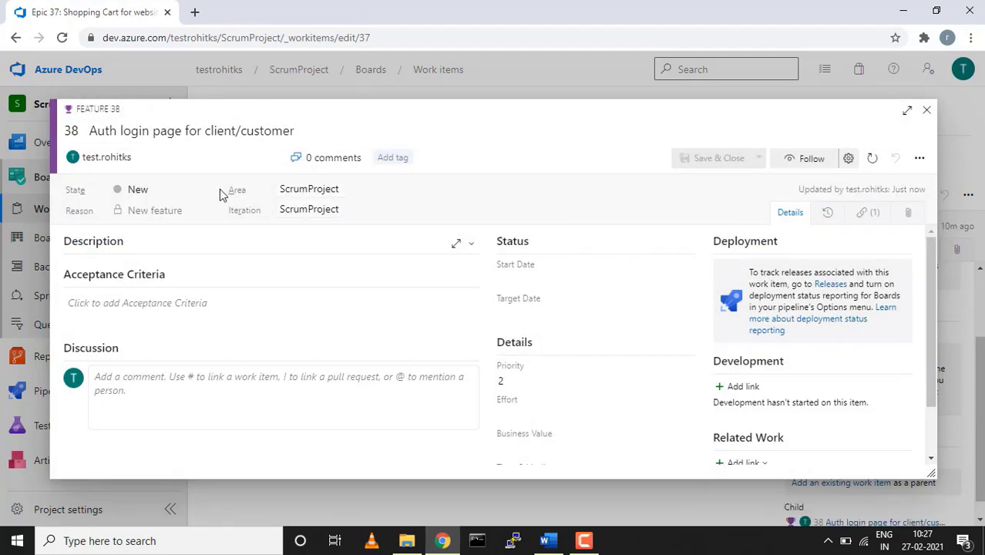
{"action": "left_click", "coordinate": [206, 194]}
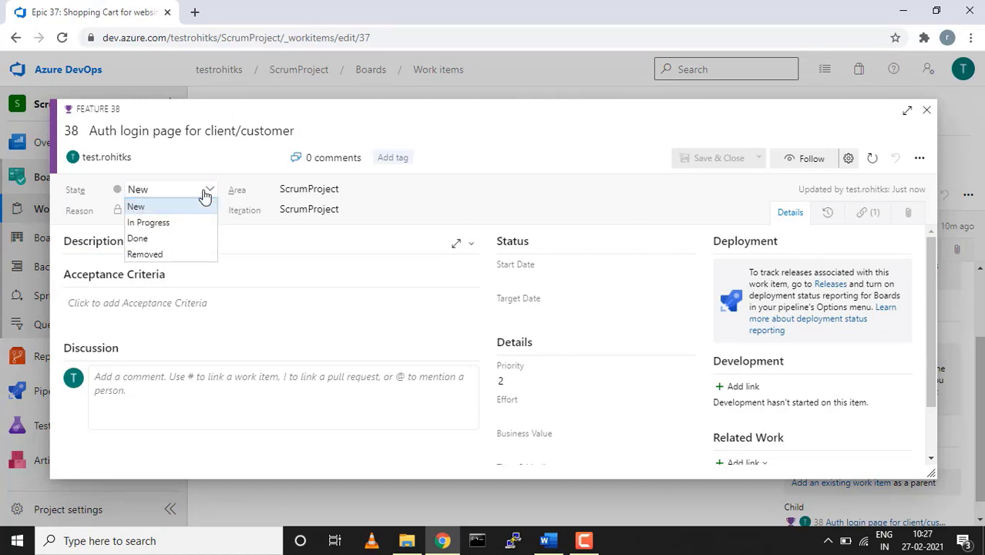
{"action": "left_click", "coordinate": [205, 194]}
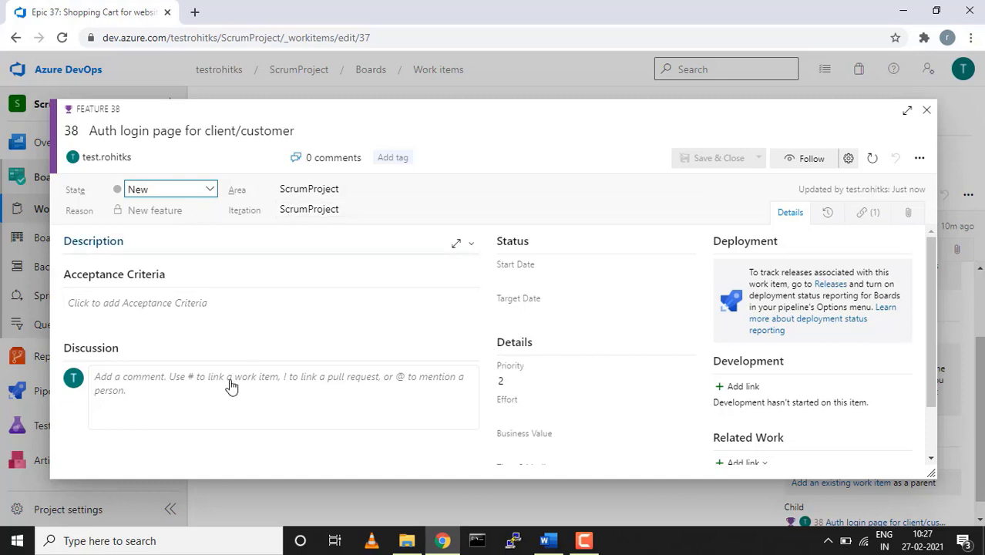
Look over Feature 38's form, then close it to return to Epic 37
{"action": "scroll", "coordinate": [477, 355], "scroll_direction": "down", "scroll_amount": 2}
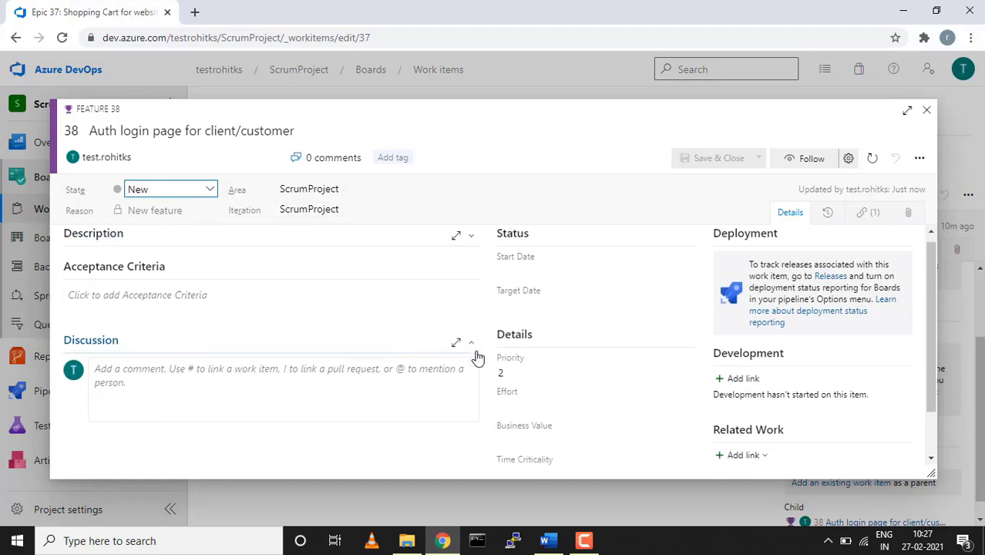
{"action": "scroll", "coordinate": [477, 351], "scroll_direction": "up", "scroll_amount": 2}
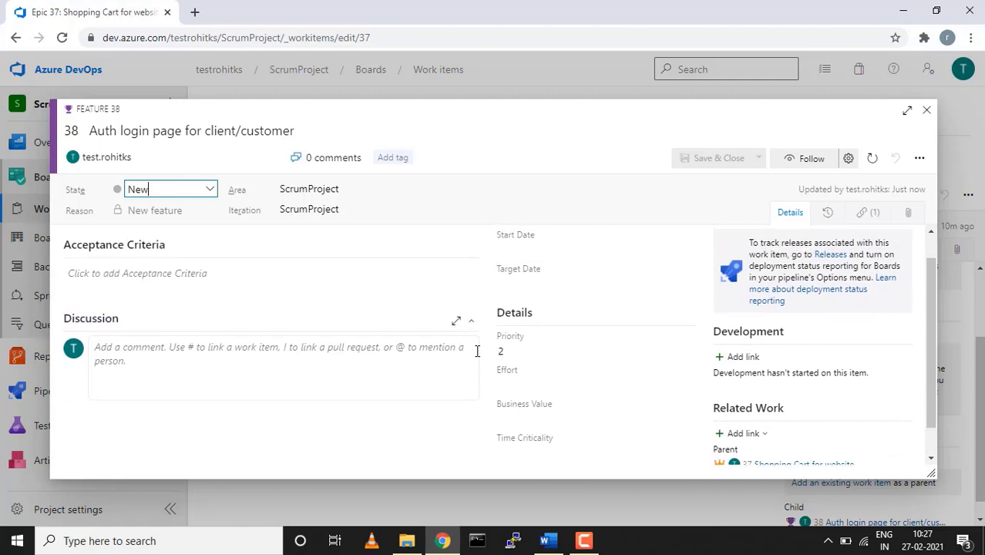
{"action": "scroll", "coordinate": [803, 352], "scroll_direction": "down", "scroll_amount": 2}
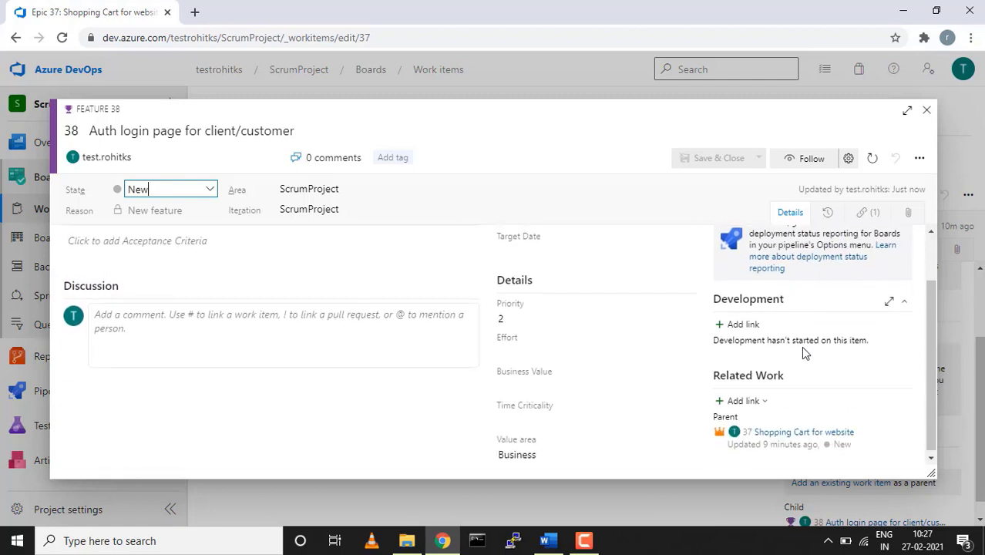
{"action": "scroll", "coordinate": [803, 352], "scroll_direction": "up", "scroll_amount": 2}
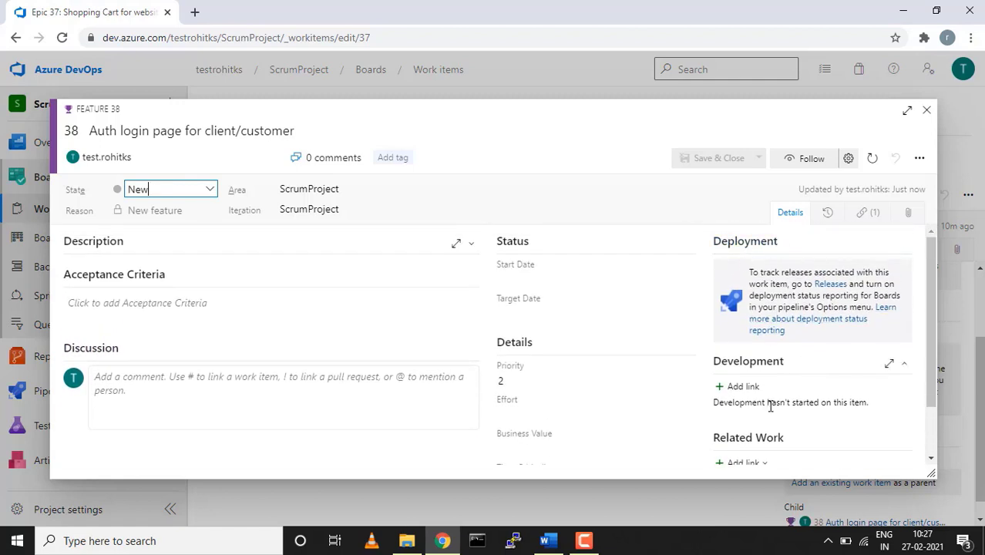
{"action": "scroll", "coordinate": [769, 412], "scroll_direction": "down", "scroll_amount": 2}
{"action": "scroll", "coordinate": [770, 410], "scroll_direction": "up", "scroll_amount": 2}
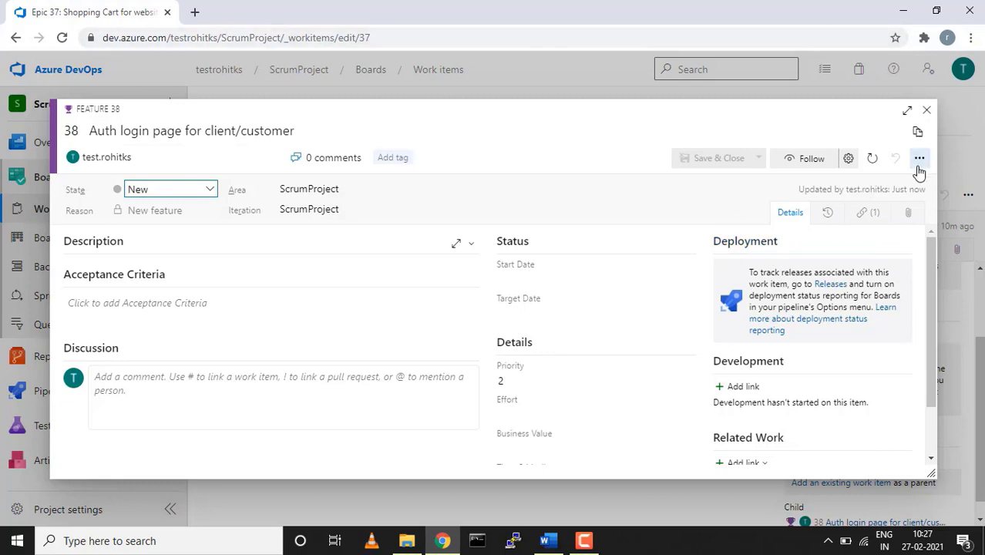
{"action": "left_click", "coordinate": [926, 112]}
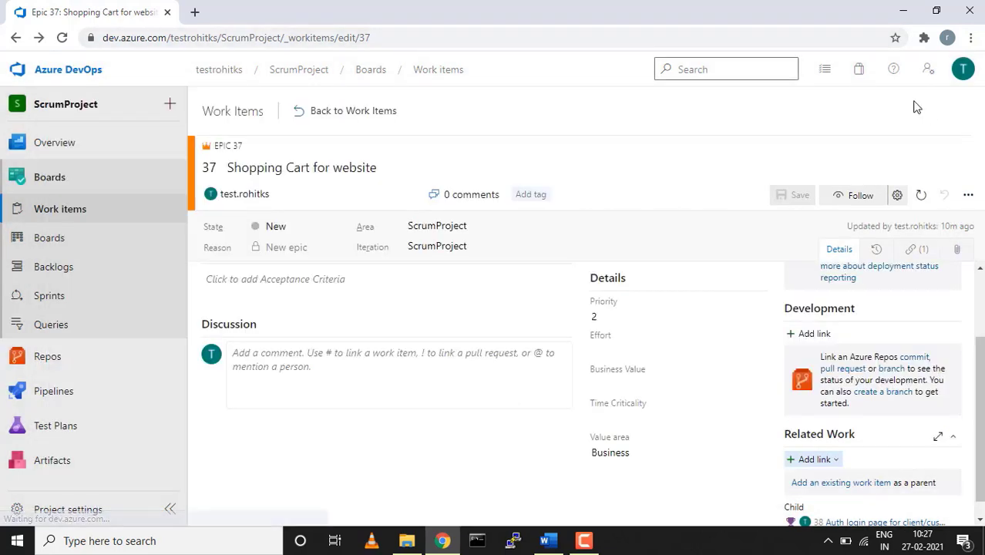
From Work items, start a new Product Backlog Item titled 'Desigin shopping cart login page'
{"action": "left_click", "coordinate": [68, 216]}
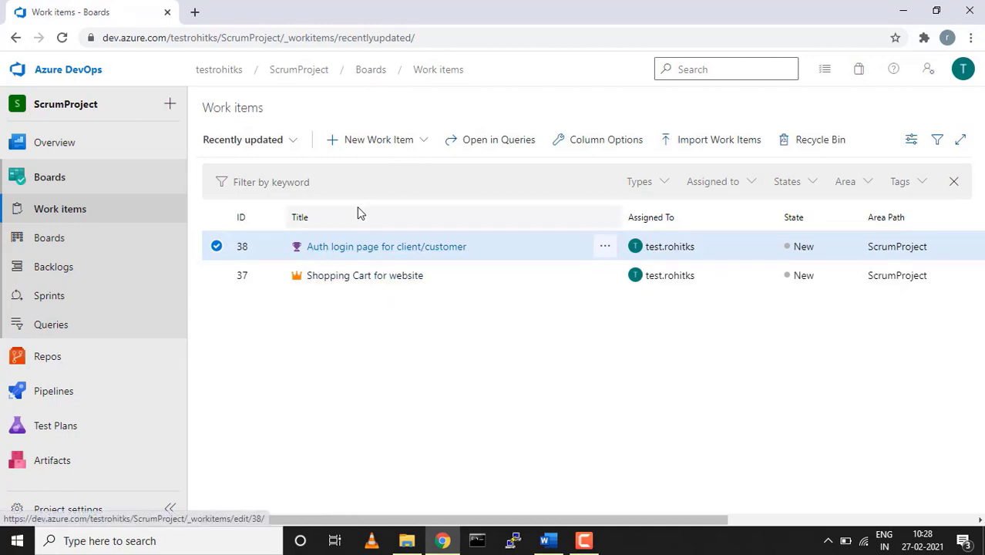
{"action": "left_click", "coordinate": [426, 143]}
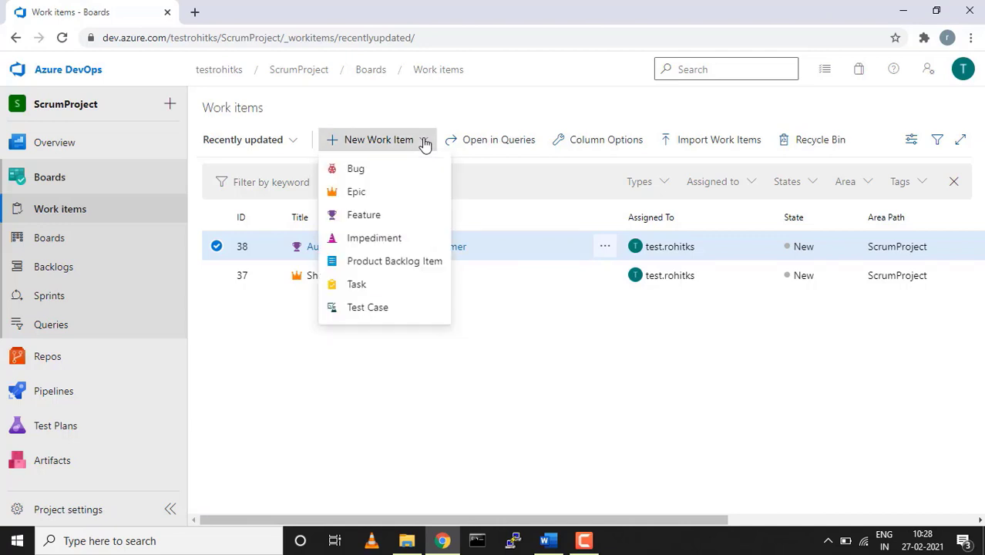
{"action": "left_click", "coordinate": [373, 264]}
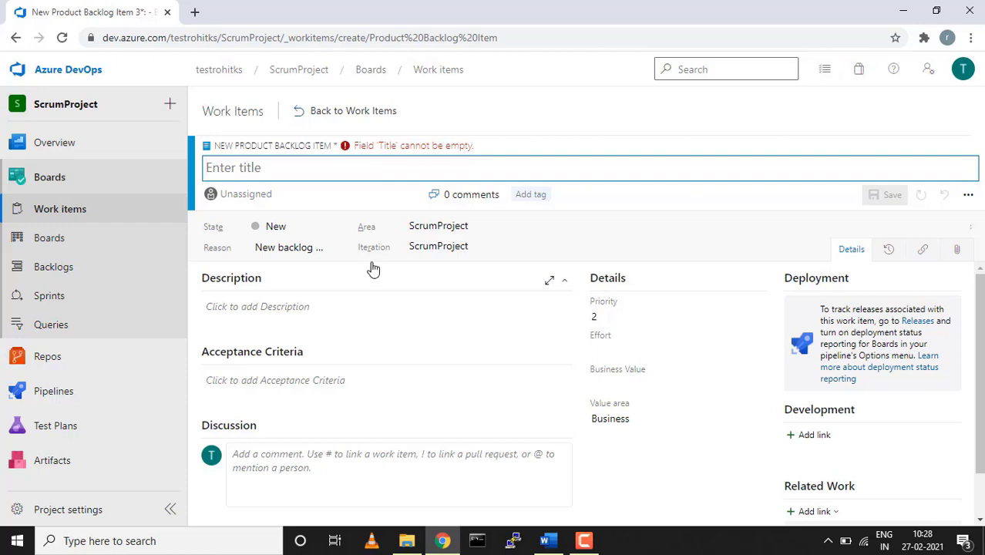
{"action": "type", "text": "Desigin"}
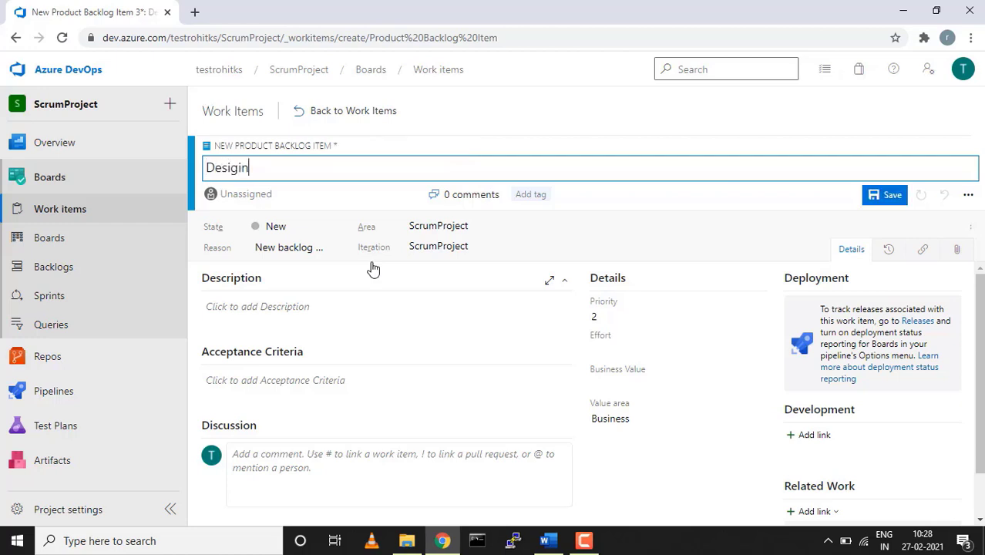
{"action": "type", "text": " shopping ca"}
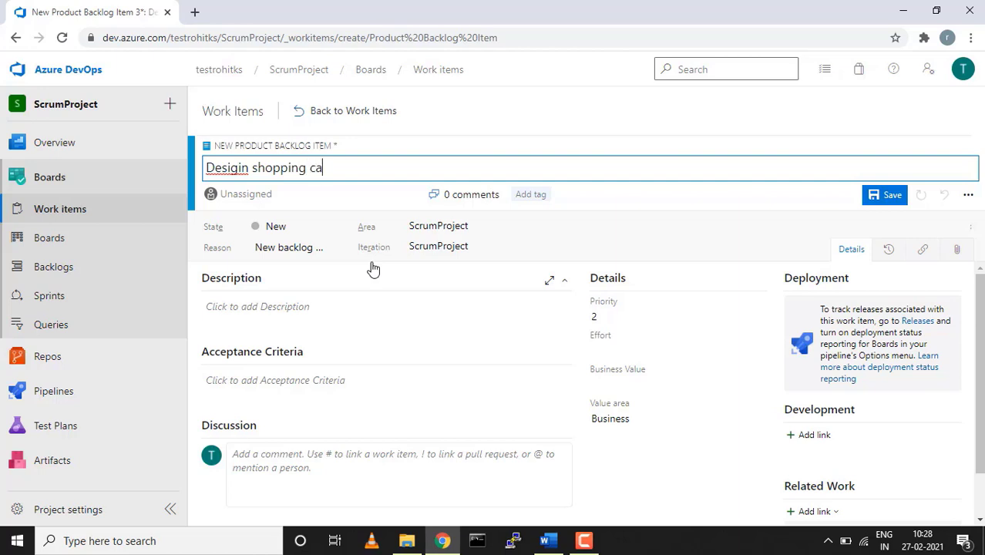
{"action": "type", "text": "rt login page"}
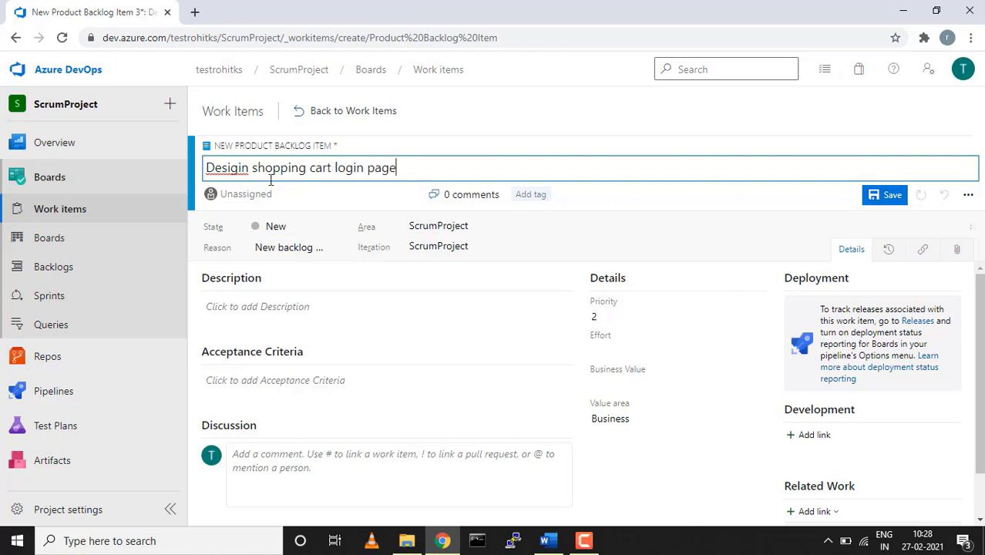
Correct 'Desigin' to 'Designing' in the title and assign the item to the project's user
{"action": "left_click", "coordinate": [231, 170]}
{"action": "right_click", "coordinate": [232, 171]}
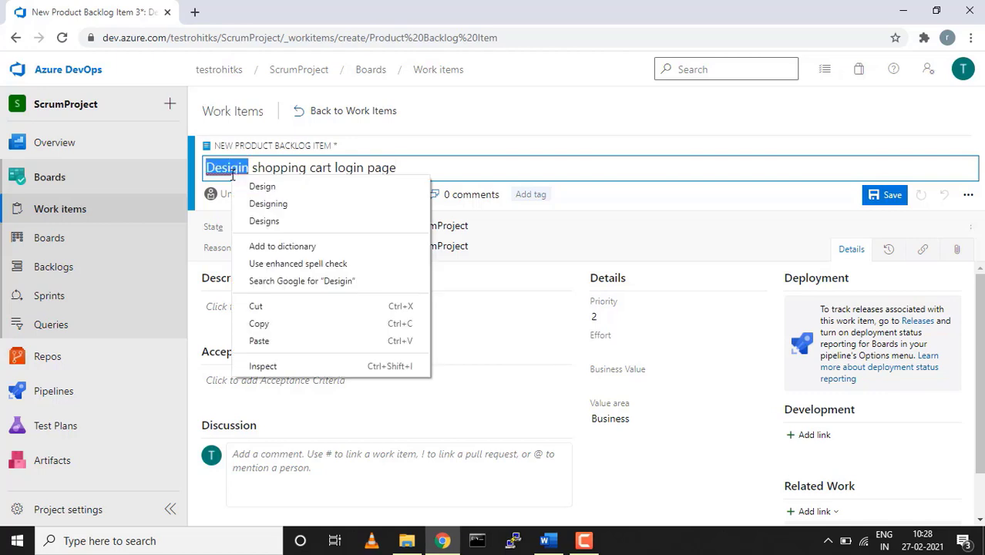
{"action": "left_click", "coordinate": [263, 205]}
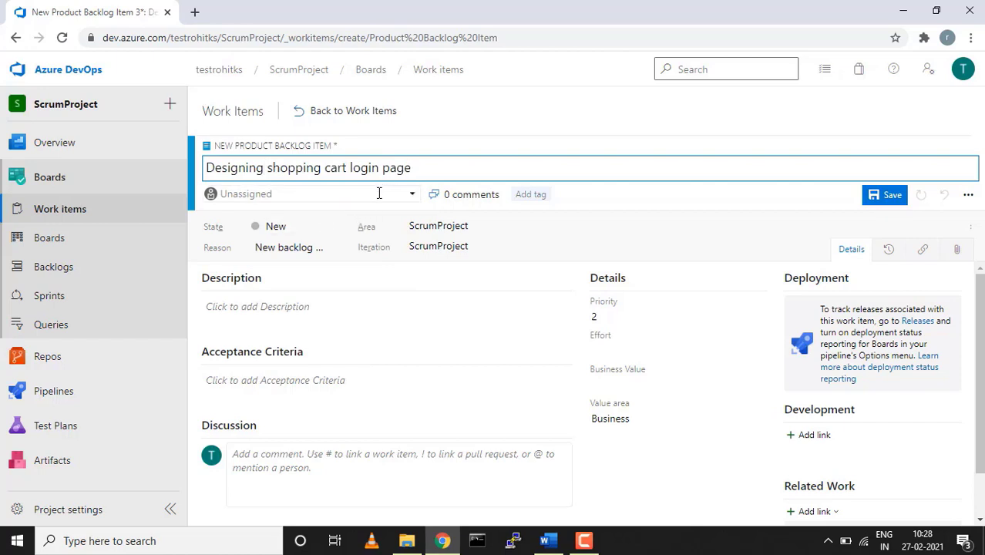
{"action": "left_click", "coordinate": [414, 199]}
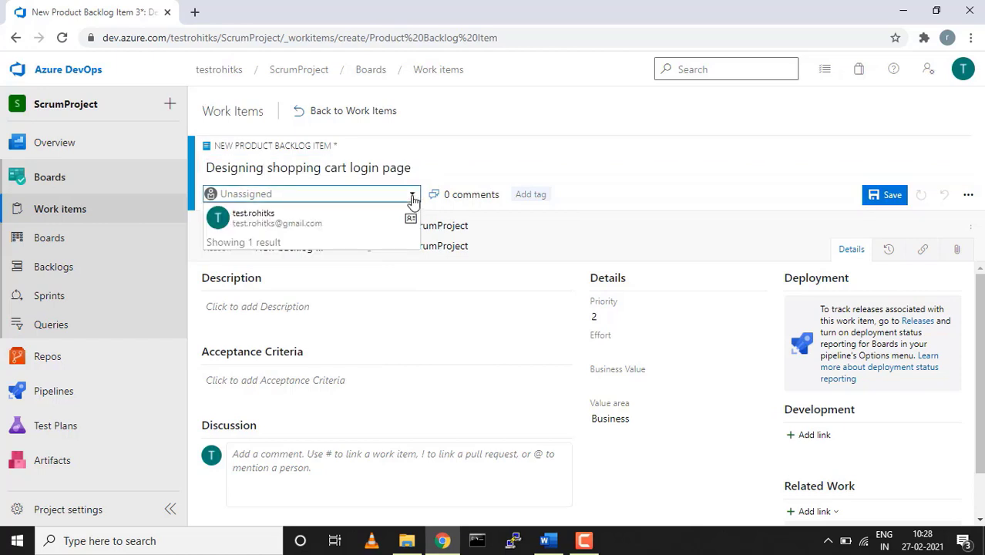
{"action": "left_click", "coordinate": [326, 221]}
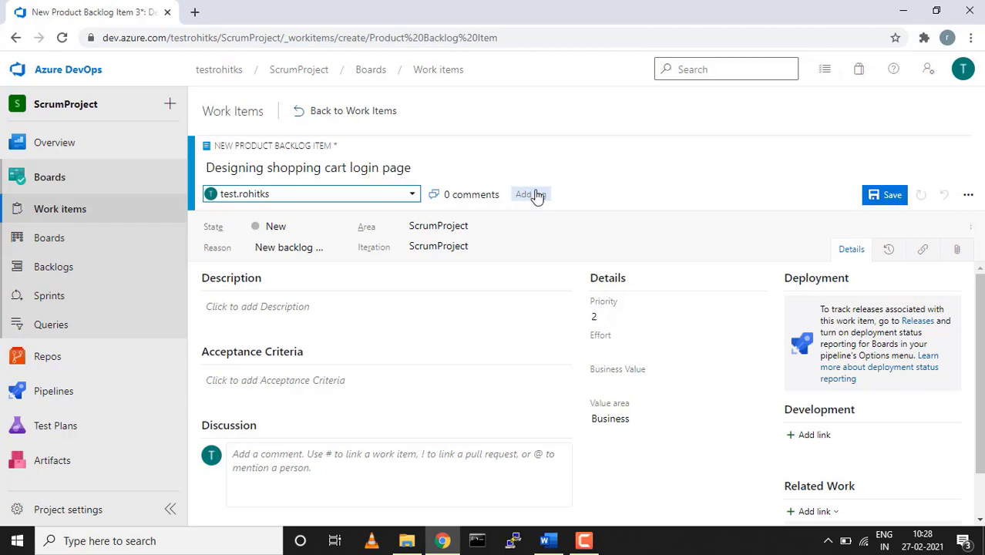
Add the tag 'dev' to the backlog item
{"action": "left_click", "coordinate": [532, 194]}
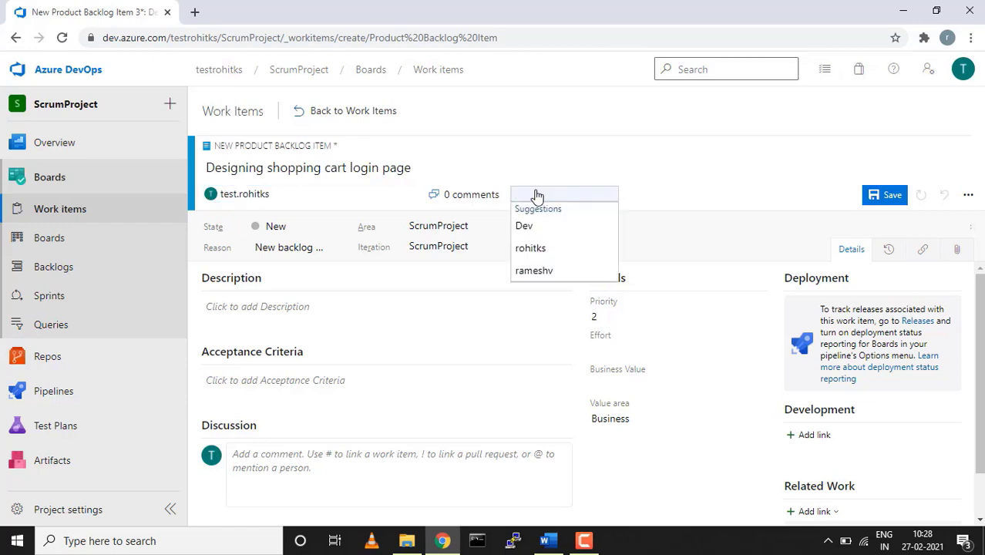
{"action": "type", "text": "dev"}
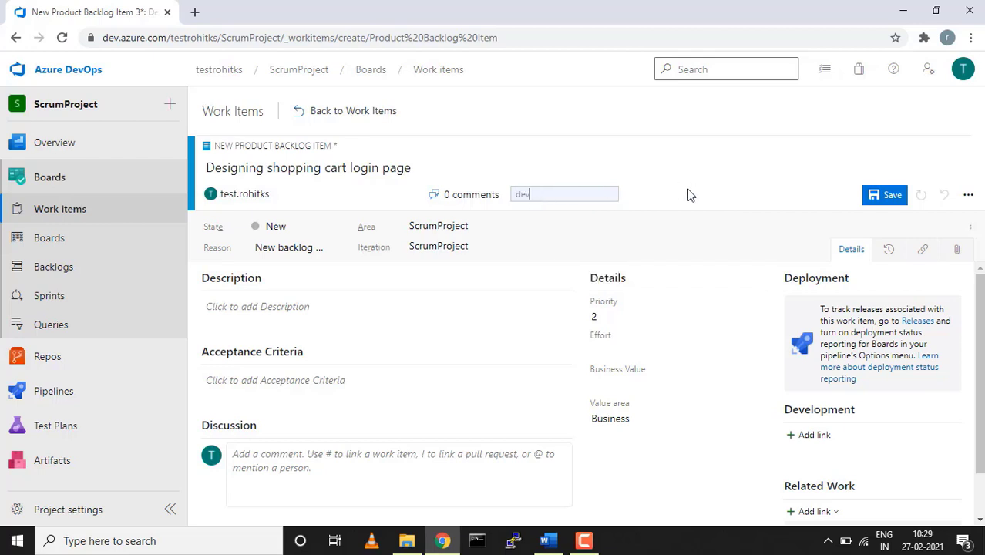
{"action": "key", "text": "Return"}
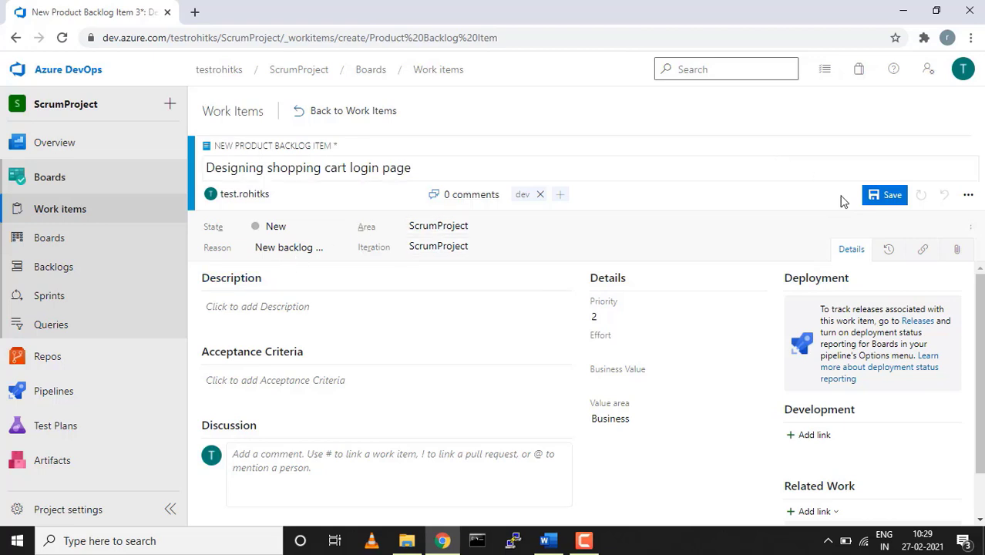
Save the item as PBI 39 and set State Approved, reason 'Approved by the Product Owner'
{"action": "left_click", "coordinate": [873, 202]}
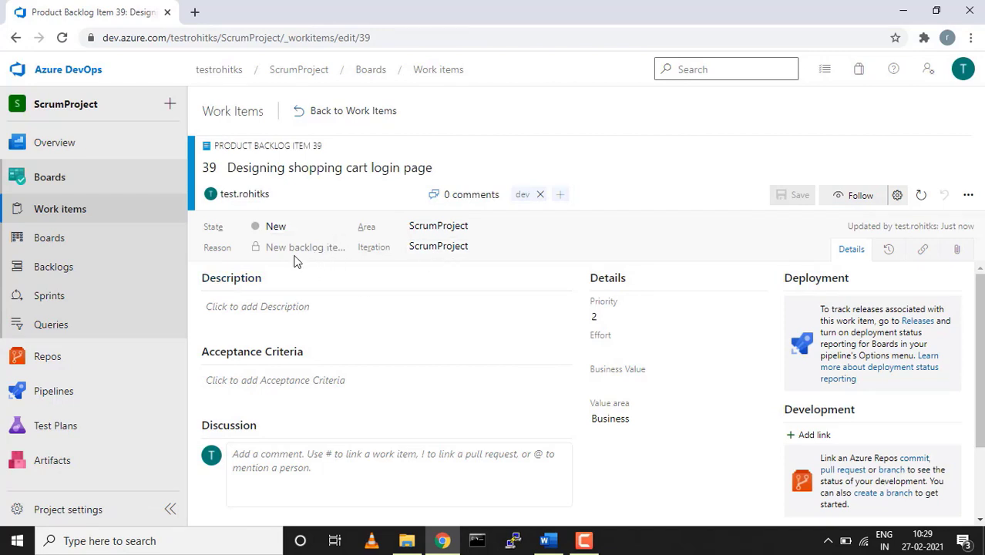
{"action": "left_click", "coordinate": [337, 226]}
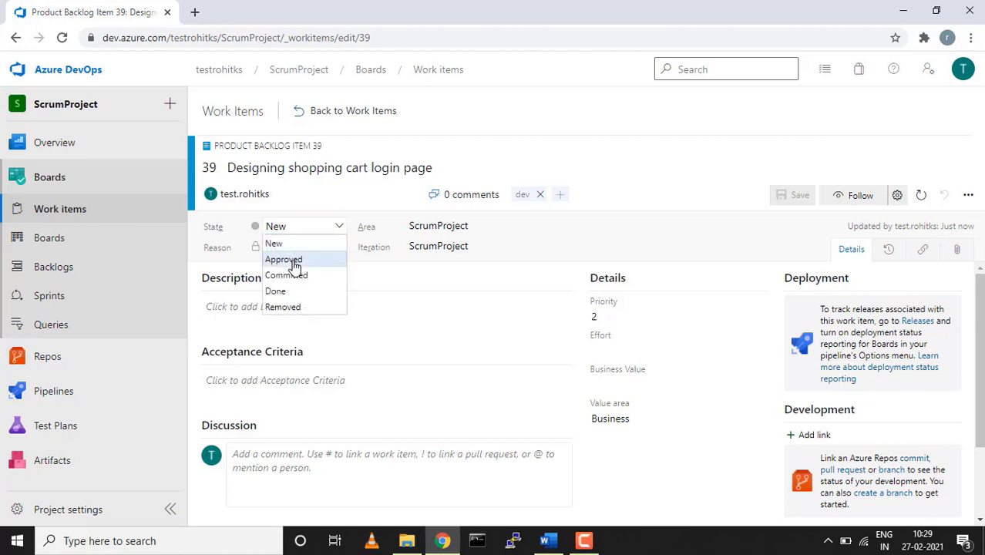
{"action": "left_click", "coordinate": [293, 261]}
{"action": "left_click", "coordinate": [340, 247]}
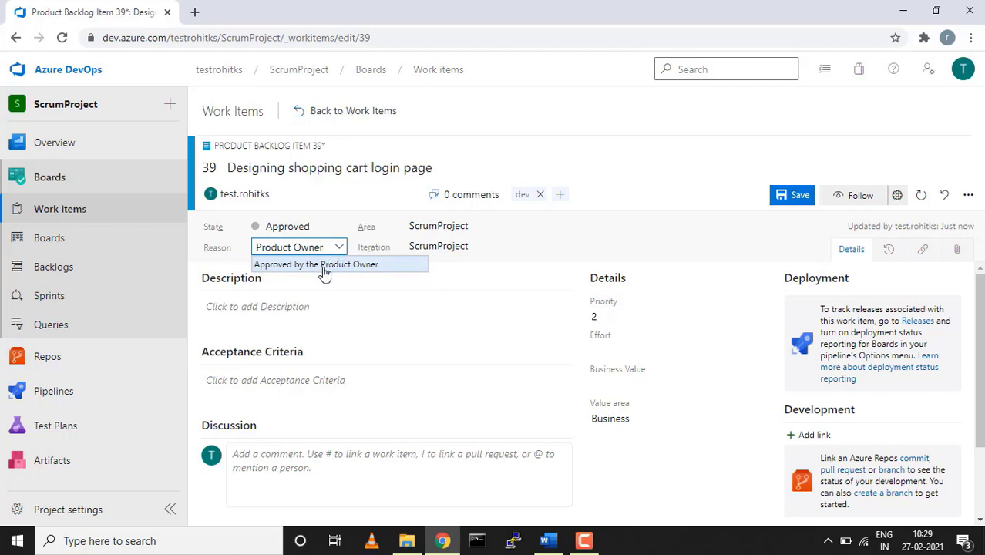
{"action": "left_click", "coordinate": [323, 267]}
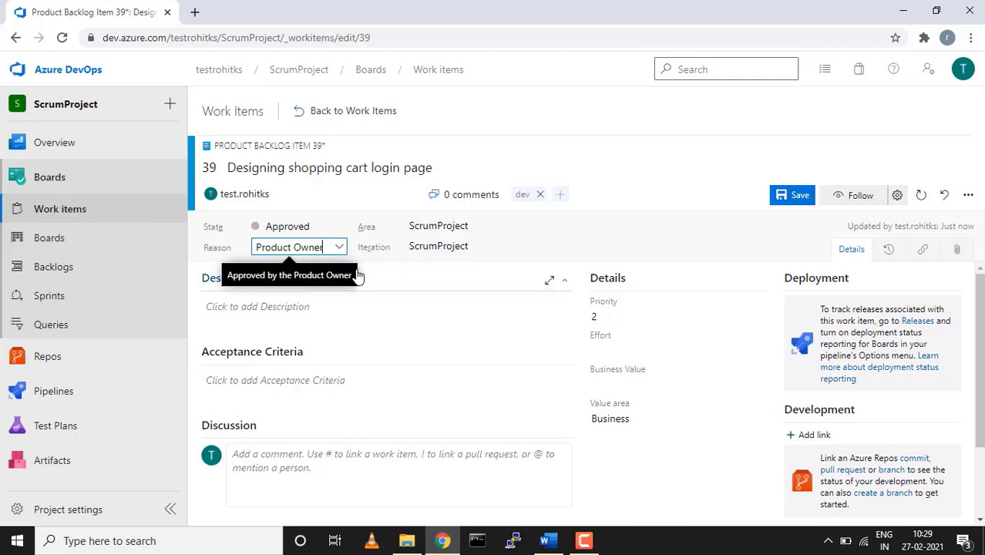
Collapse, expand and restore the Description section, then save the approved item again
{"action": "left_click", "coordinate": [357, 276]}
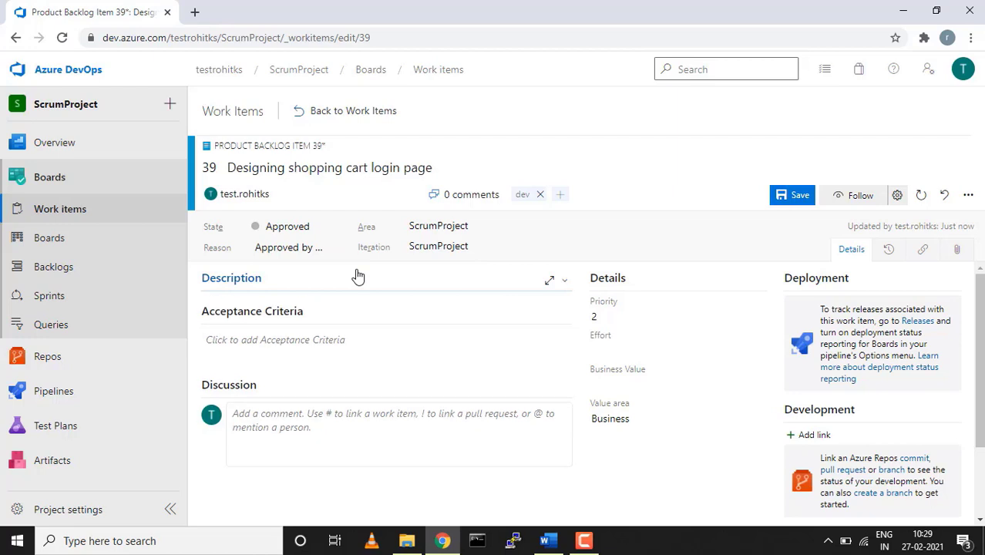
{"action": "left_click", "coordinate": [549, 281]}
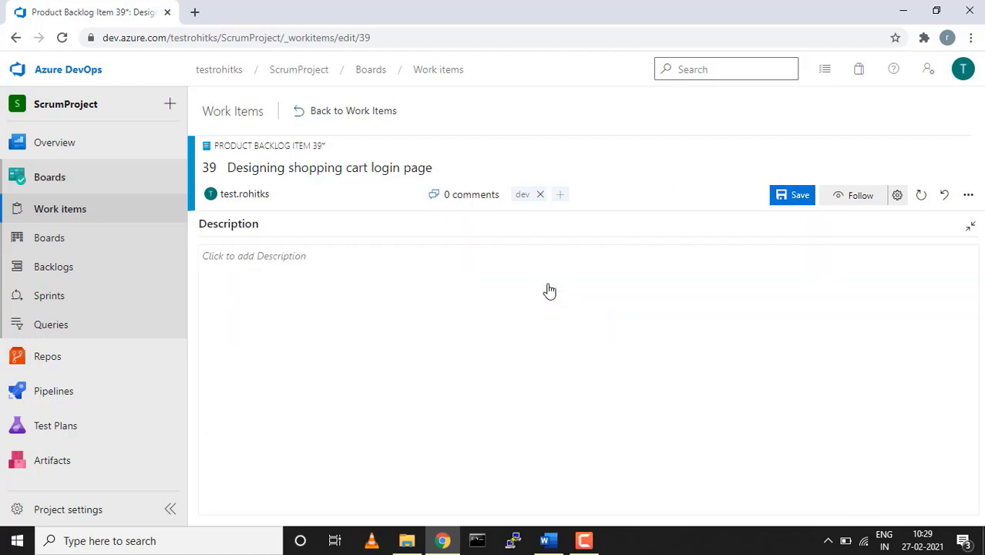
{"action": "left_click", "coordinate": [971, 228]}
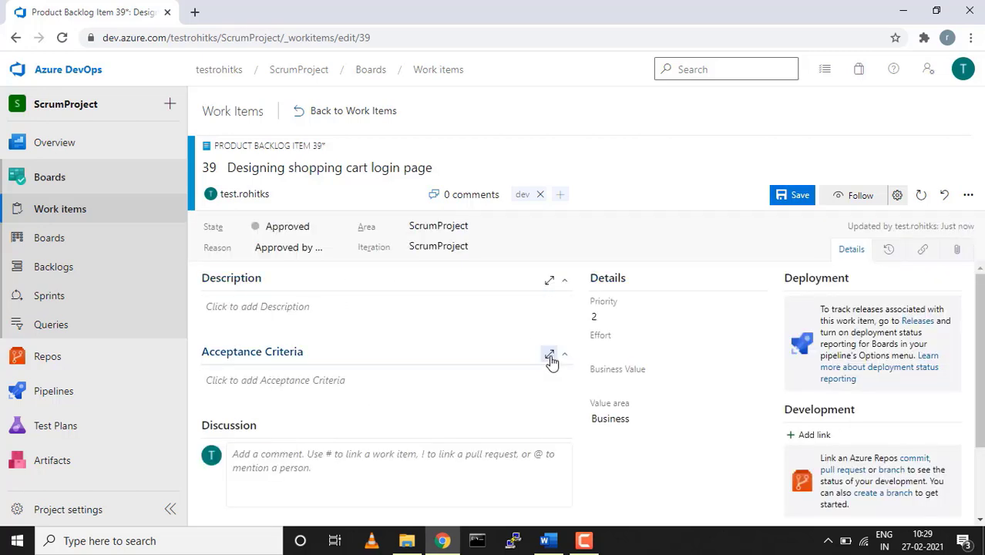
{"action": "left_click", "coordinate": [627, 352]}
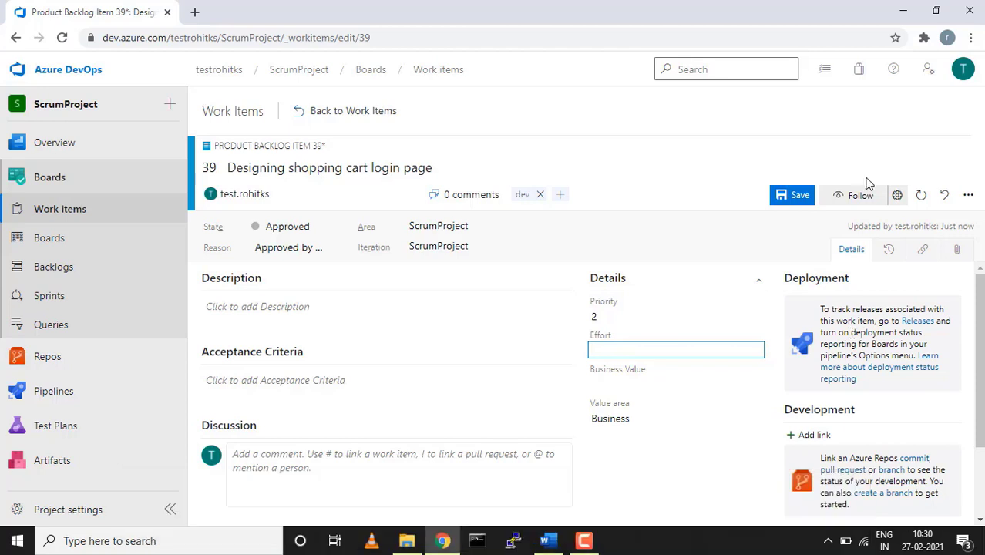
{"action": "left_click", "coordinate": [800, 196]}
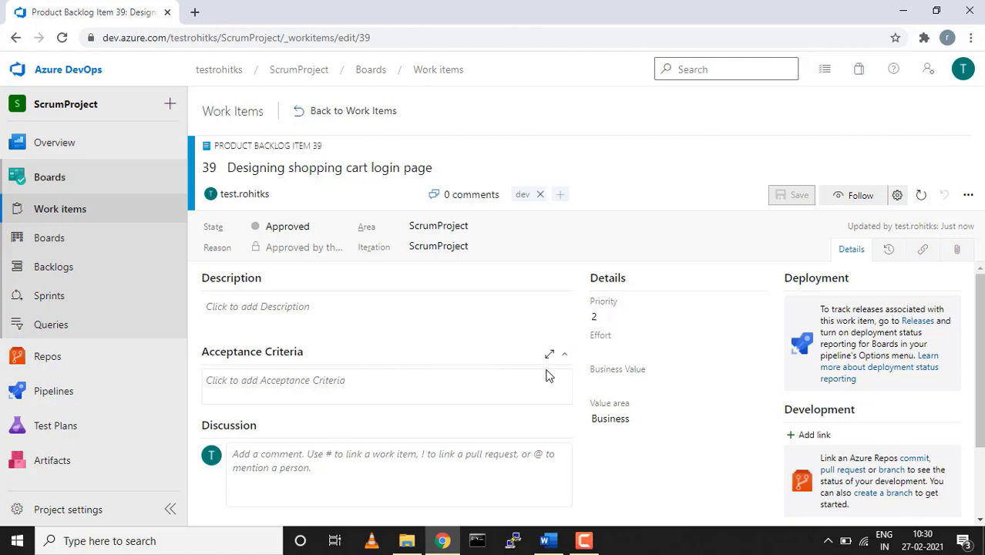
Link existing Feature 38, 'Auth login page for client/customer', as Parent of item 39
{"action": "scroll", "coordinate": [723, 406], "scroll_direction": "down", "scroll_amount": 3}
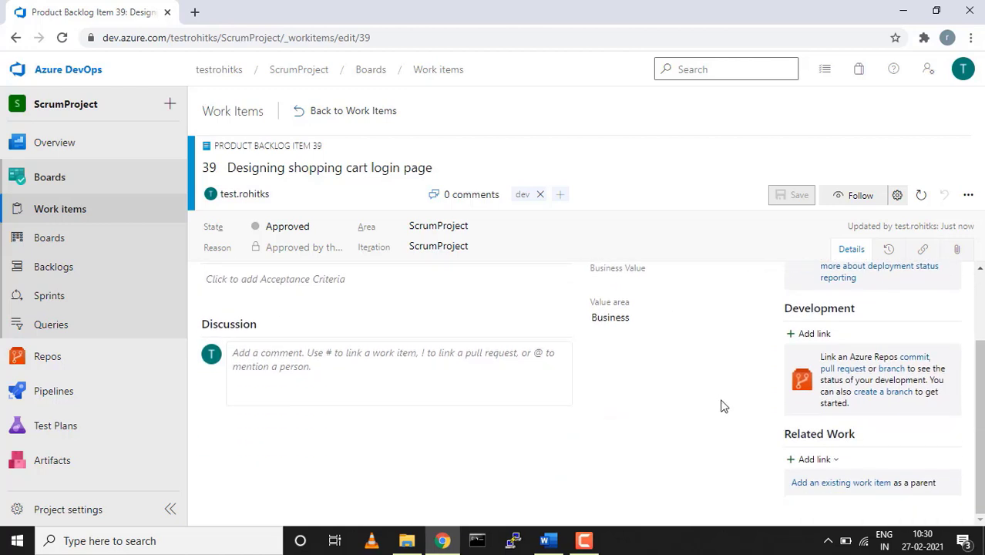
{"action": "left_click", "coordinate": [816, 461]}
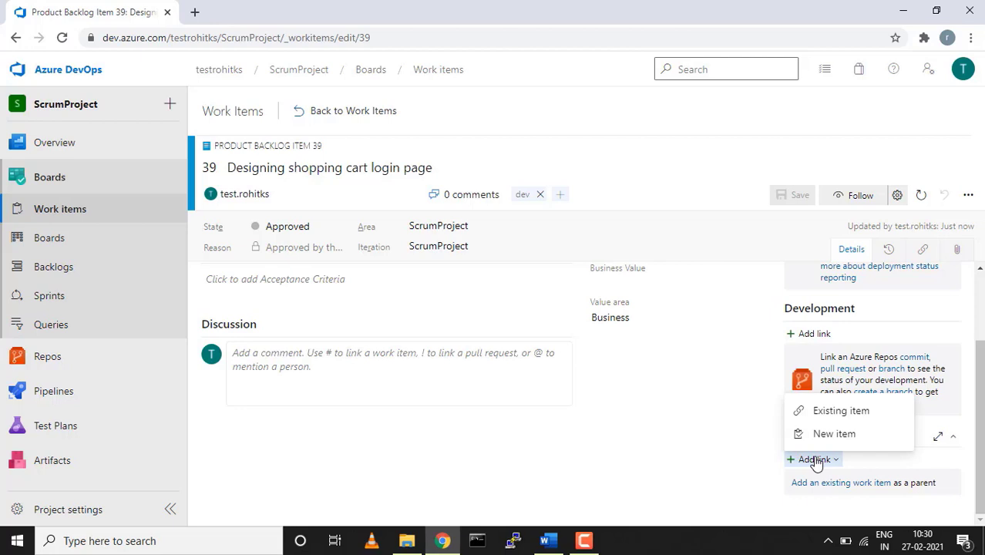
{"action": "left_click", "coordinate": [827, 414]}
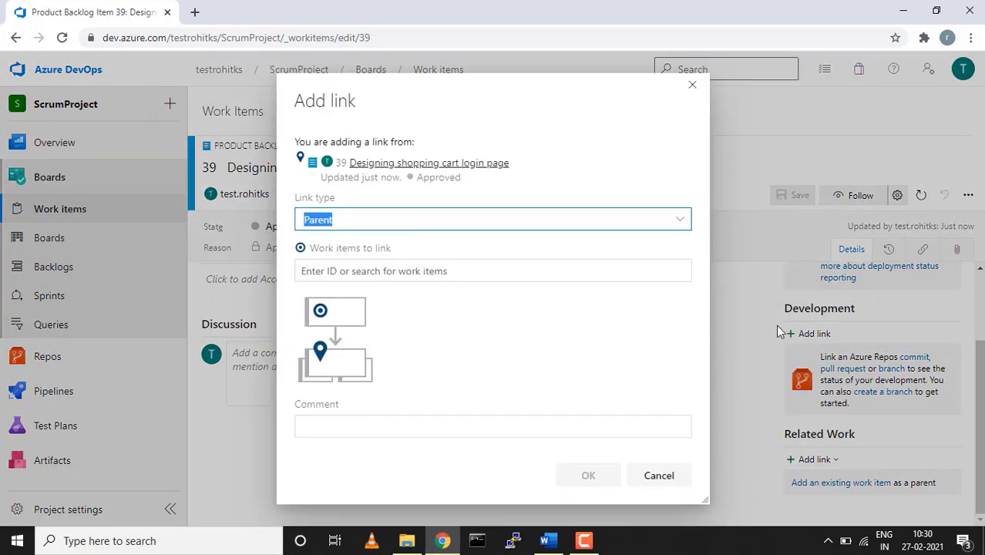
{"action": "left_click", "coordinate": [677, 269]}
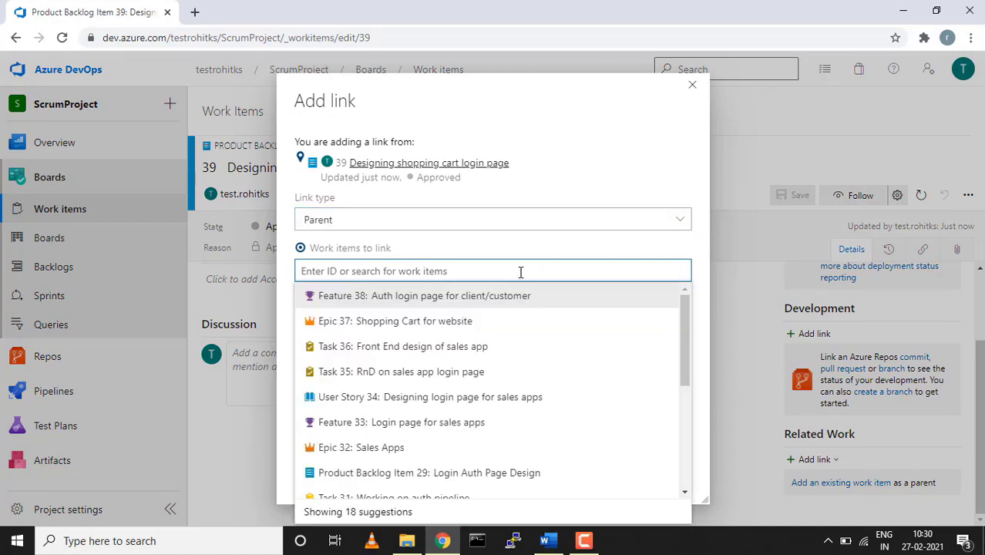
{"action": "left_click", "coordinate": [441, 305]}
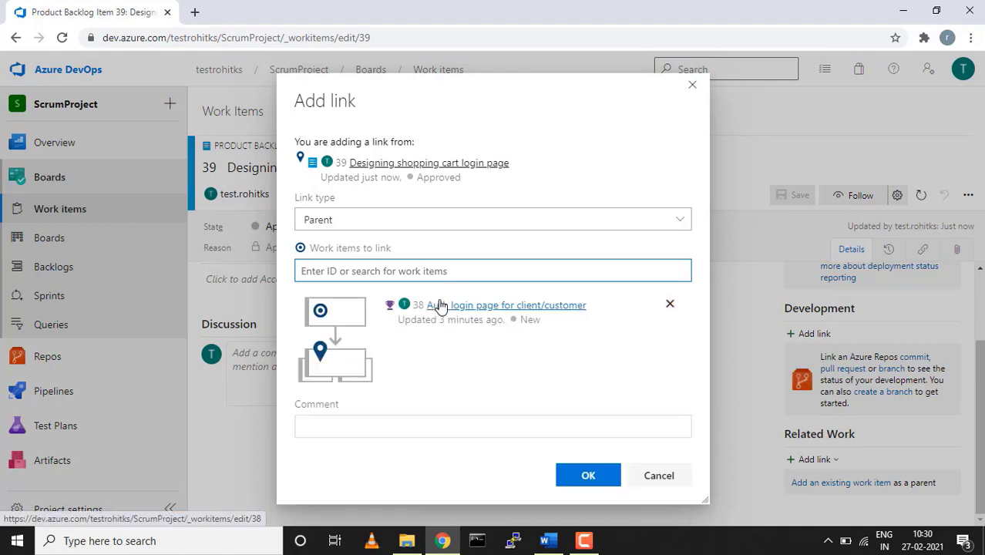
{"action": "left_click", "coordinate": [591, 476]}
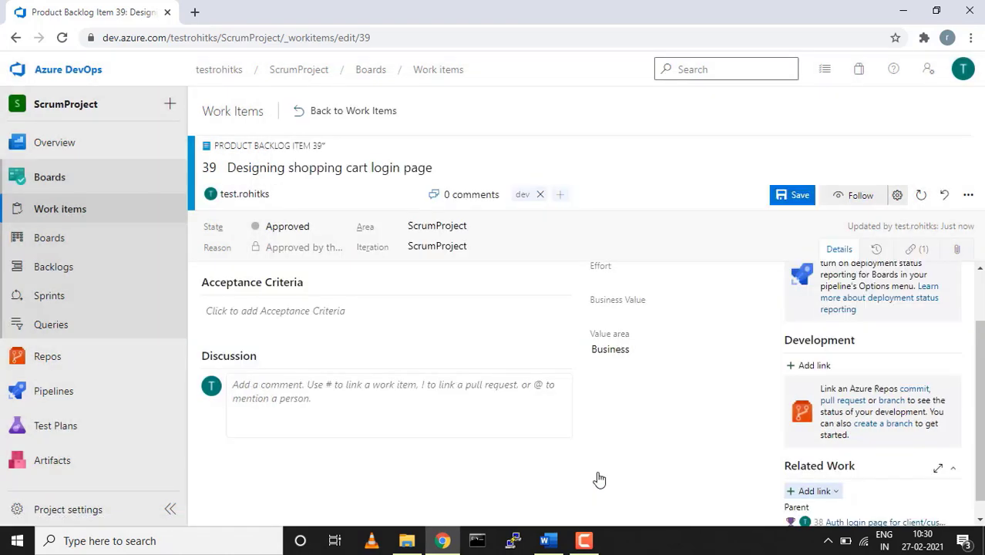
{"action": "scroll", "coordinate": [686, 437], "scroll_direction": "down", "scroll_amount": 1}
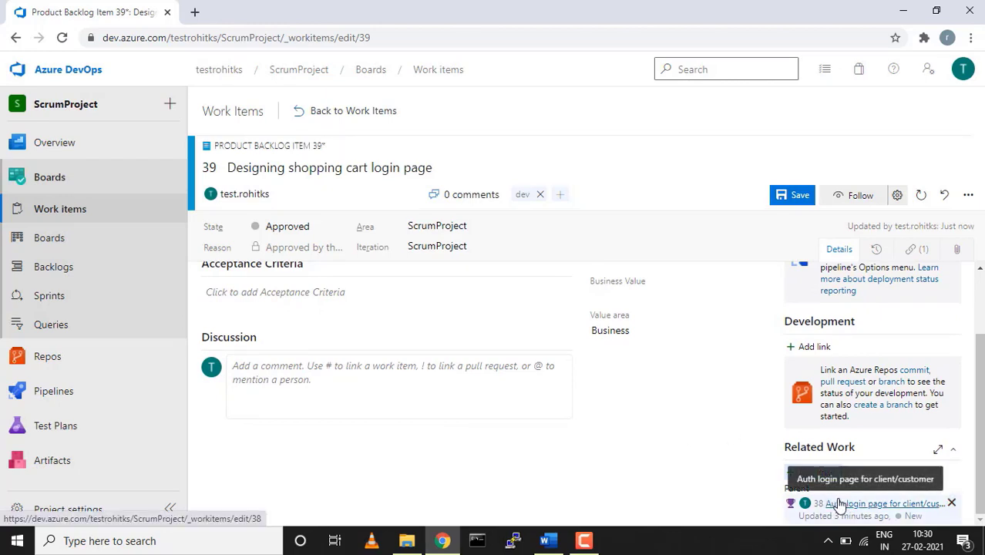
{"action": "scroll", "coordinate": [607, 409], "scroll_direction": "up", "scroll_amount": 2}
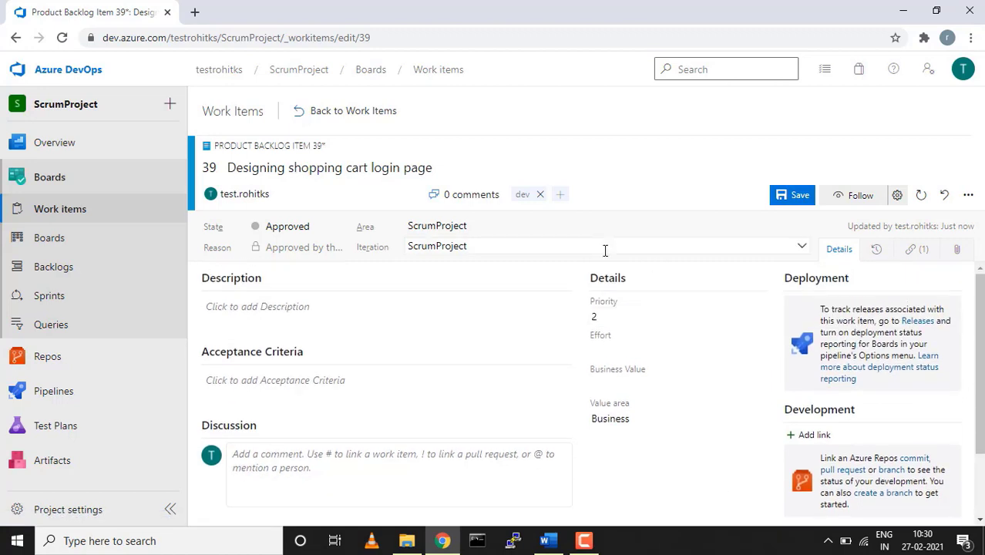
Save item 39's pending changes while leaving it, then start a new Task work item
{"action": "left_click", "coordinate": [70, 209]}
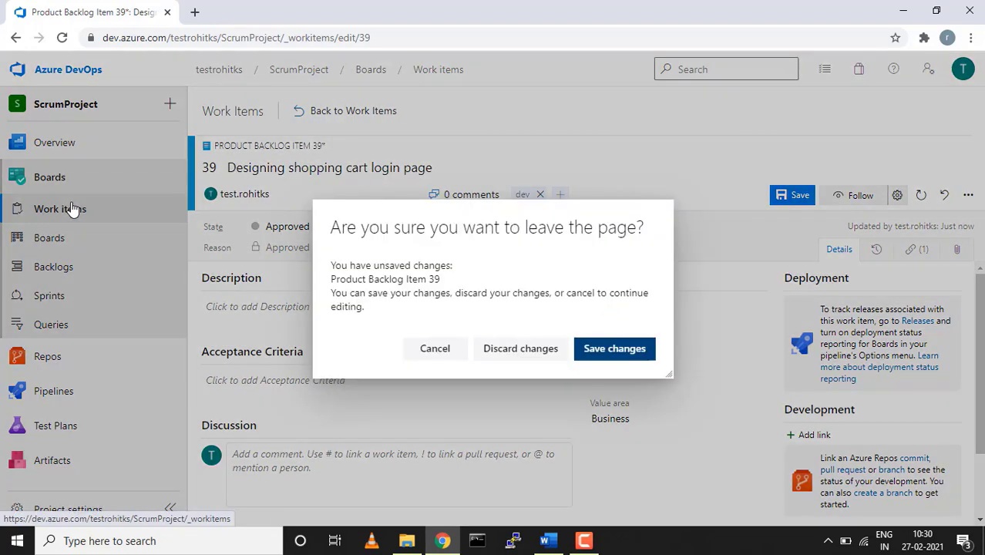
{"action": "left_click", "coordinate": [615, 348]}
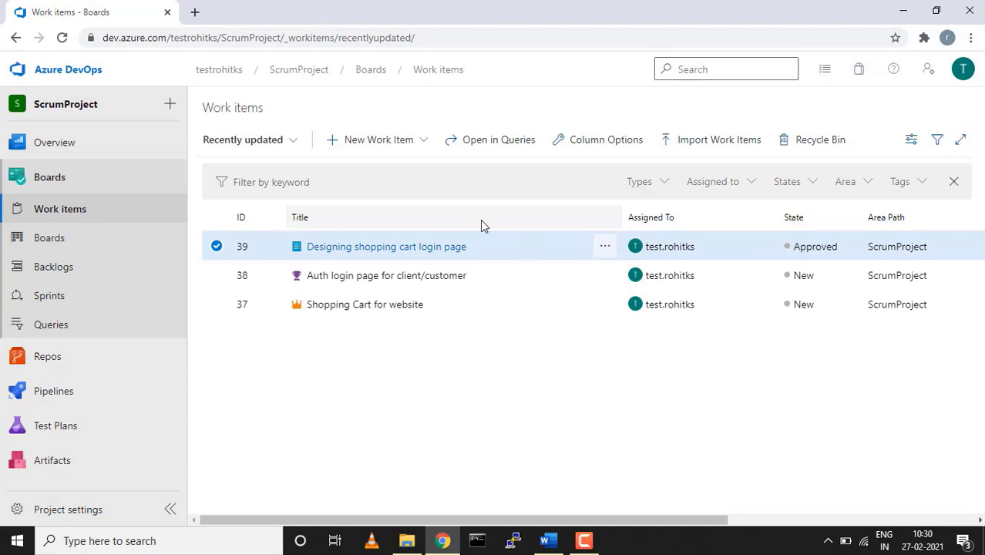
{"action": "left_click", "coordinate": [425, 144]}
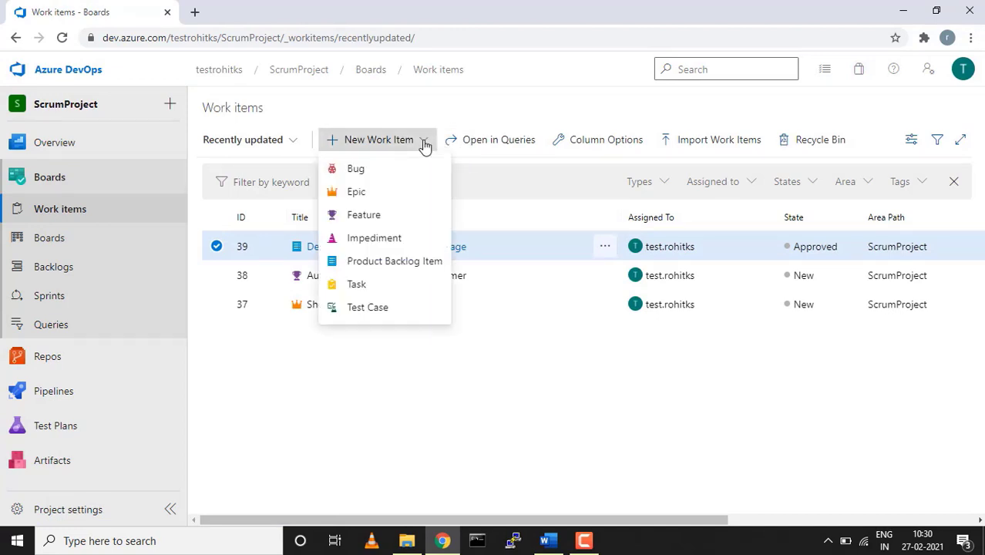
{"action": "left_click", "coordinate": [356, 285]}
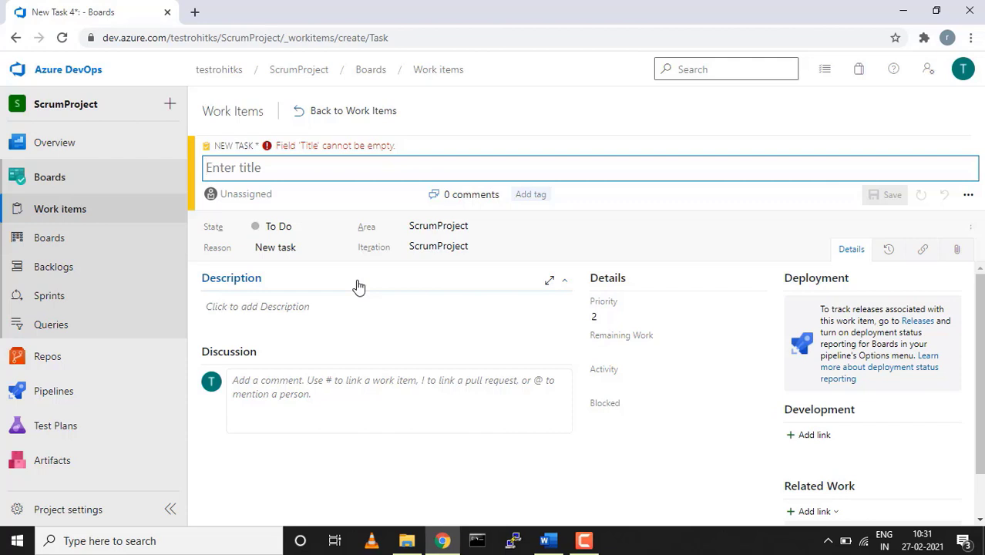
Title the task 'RnD on shopping cart login page', save it as Task 40, and assign the team member
{"action": "type", "text": "RnD"}
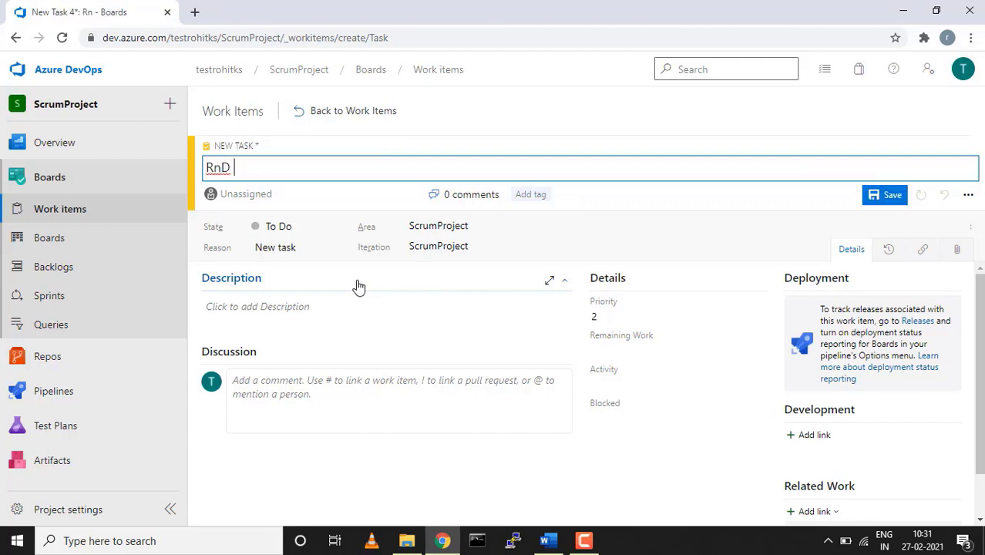
{"action": "type", "text": " on shopping car"}
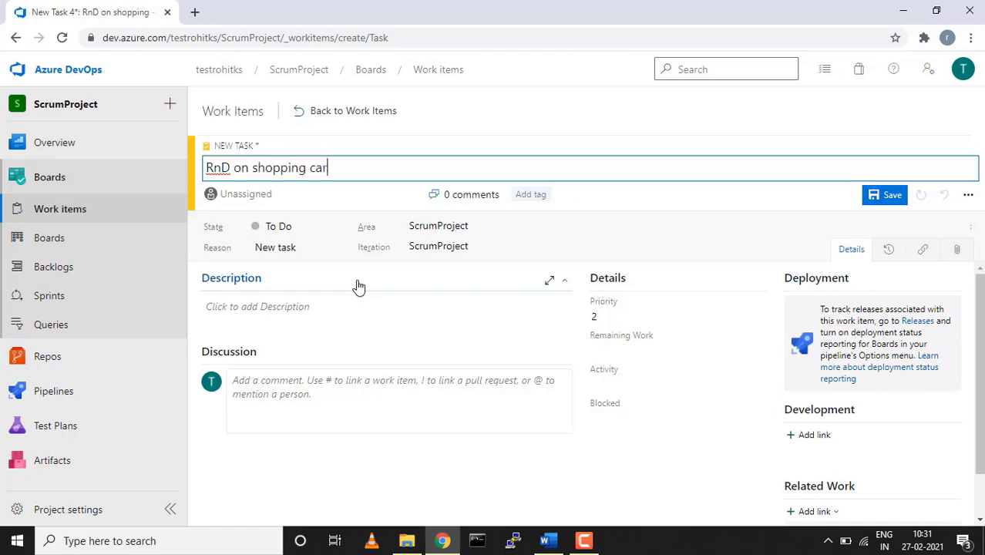
{"action": "type", "text": "t login page"}
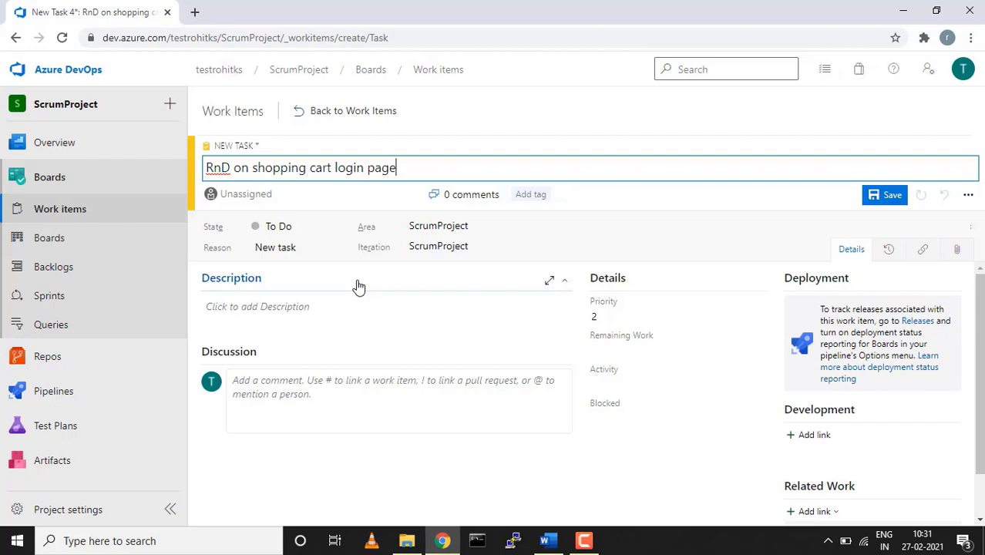
{"action": "left_click", "coordinate": [883, 202]}
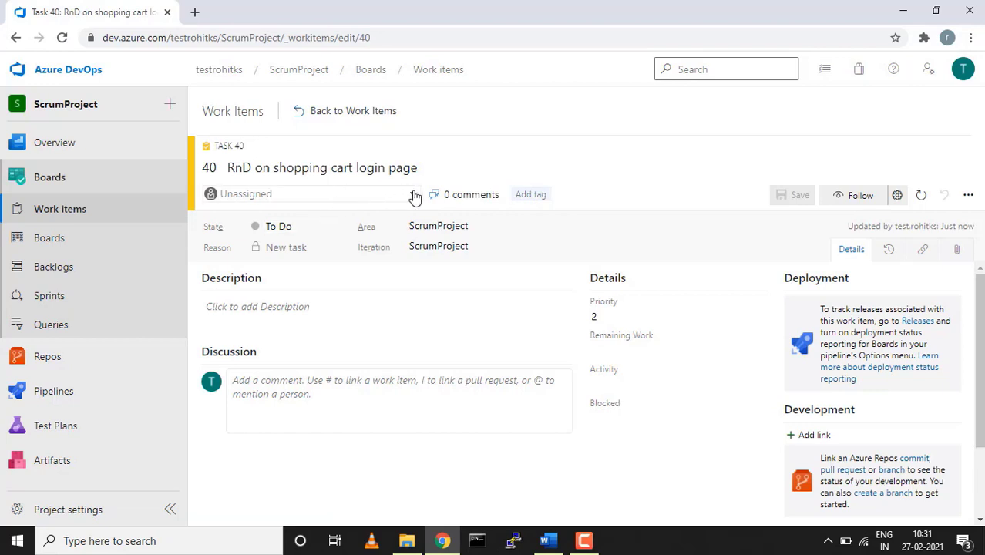
{"action": "left_click", "coordinate": [413, 196]}
{"action": "left_click", "coordinate": [335, 213]}
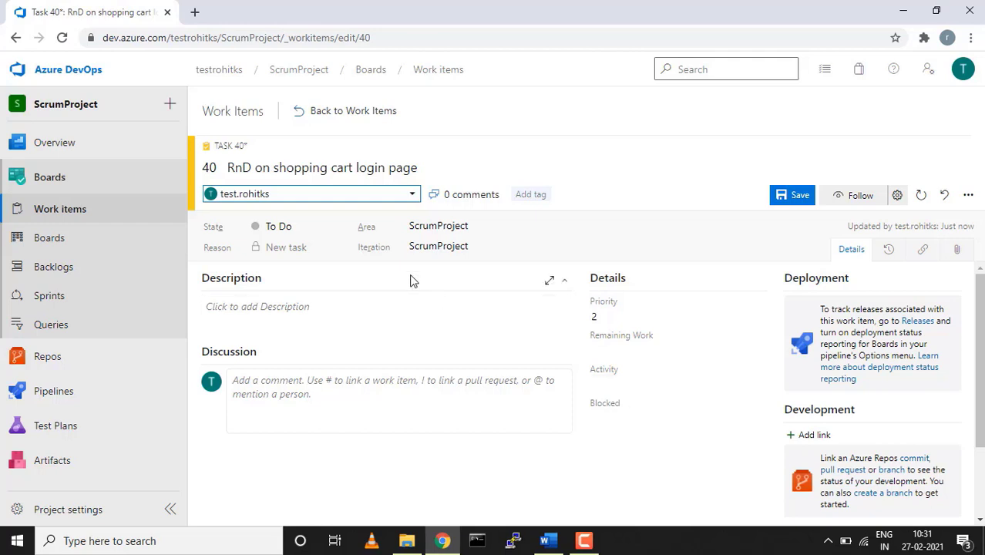
{"action": "left_click", "coordinate": [340, 226]}
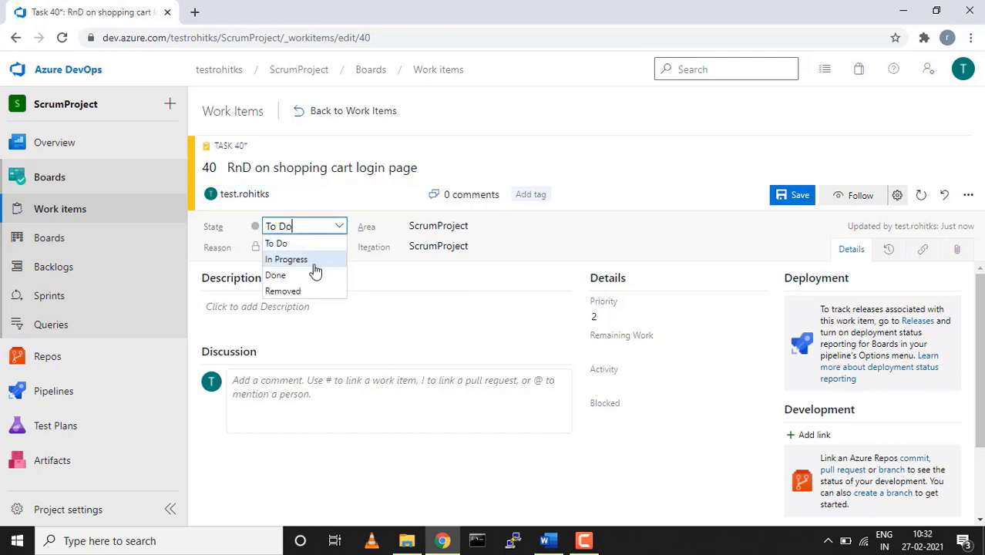
Set Task 40's State to In Progress and save it
{"action": "left_click", "coordinate": [315, 327]}
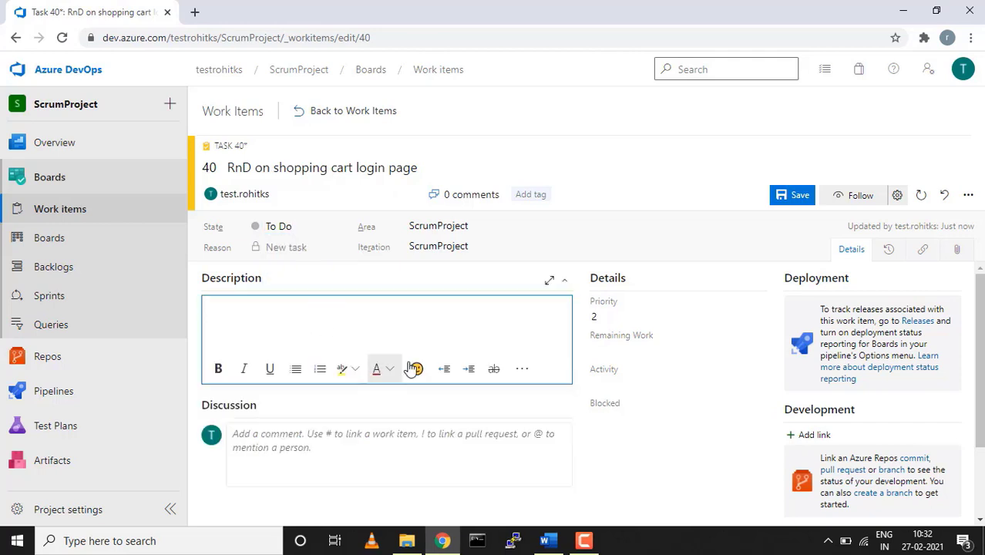
{"action": "left_click", "coordinate": [336, 226]}
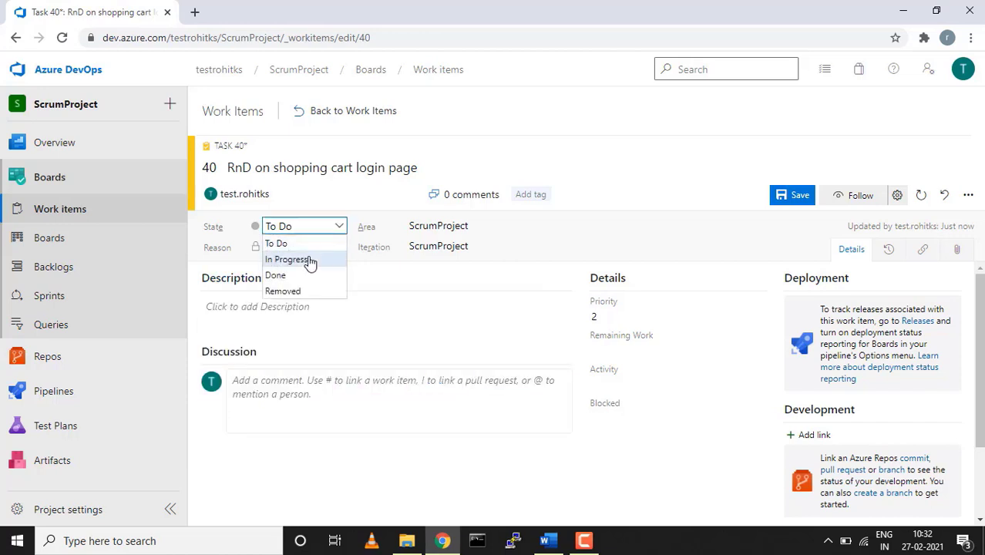
{"action": "left_click", "coordinate": [309, 261]}
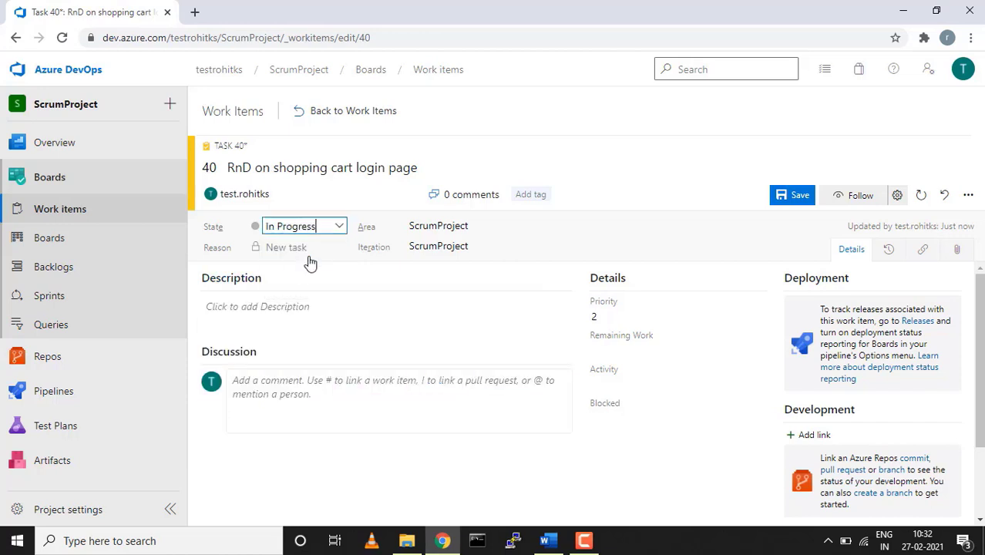
{"action": "left_click", "coordinate": [300, 312]}
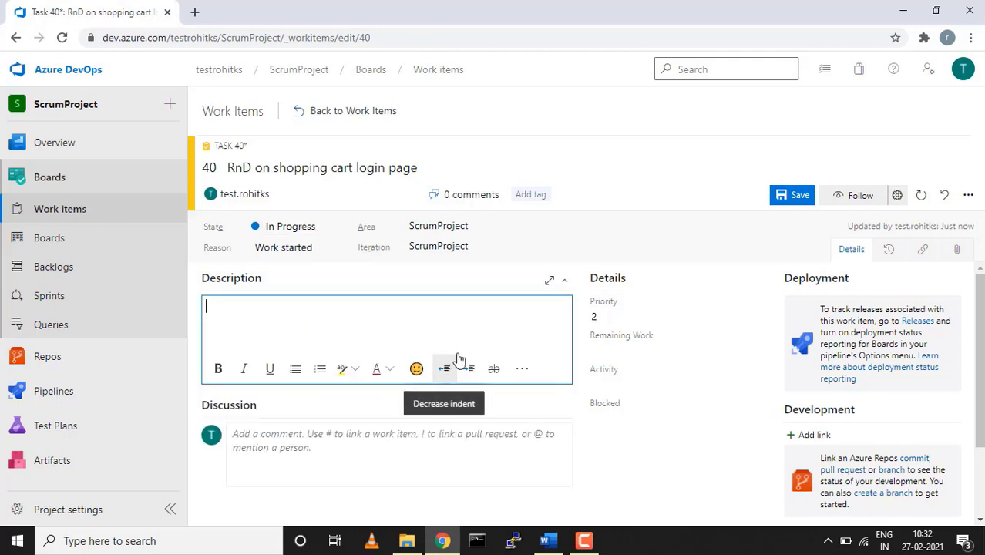
{"action": "left_click", "coordinate": [797, 202]}
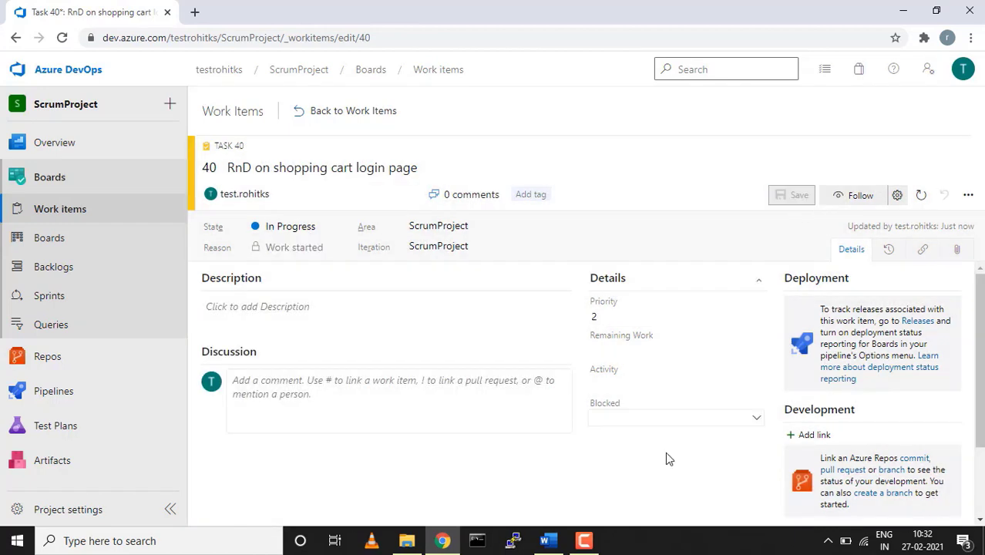
Leave the Blocked field unset and return to the work items list
{"action": "left_click", "coordinate": [758, 419]}
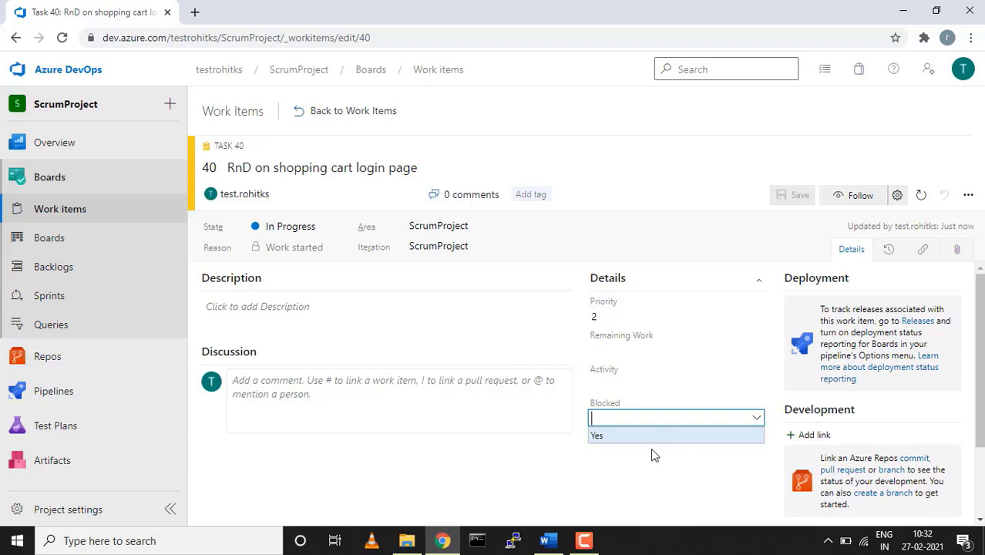
{"action": "left_click", "coordinate": [648, 472]}
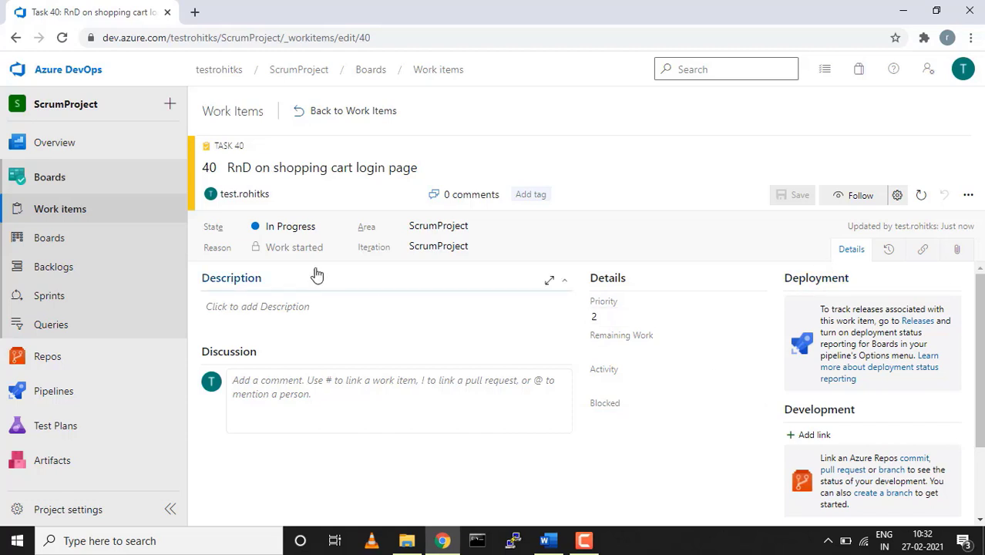
{"action": "left_click", "coordinate": [66, 214]}
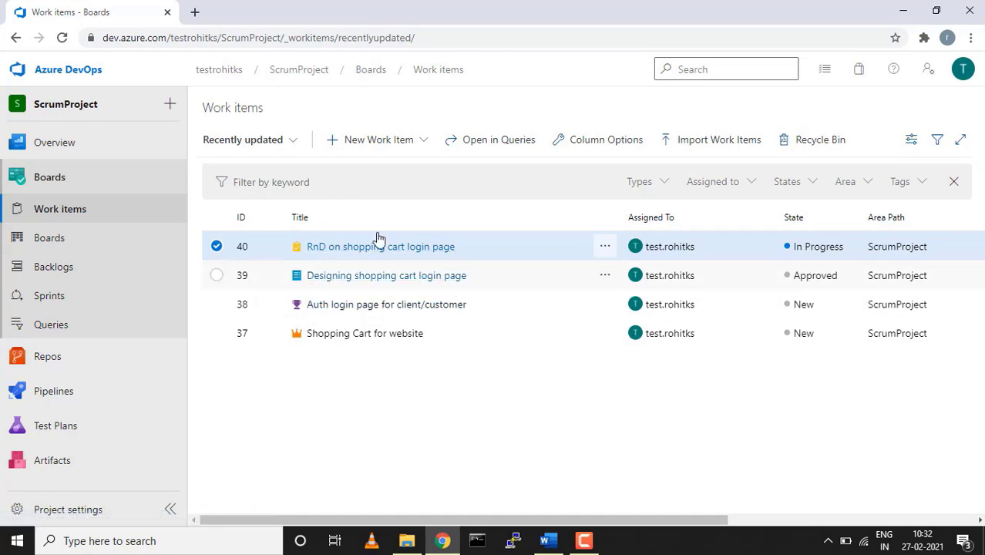
Switch to Boards to see the ScrumProject Team board with item 39 under Approved
{"action": "left_click", "coordinate": [41, 246]}
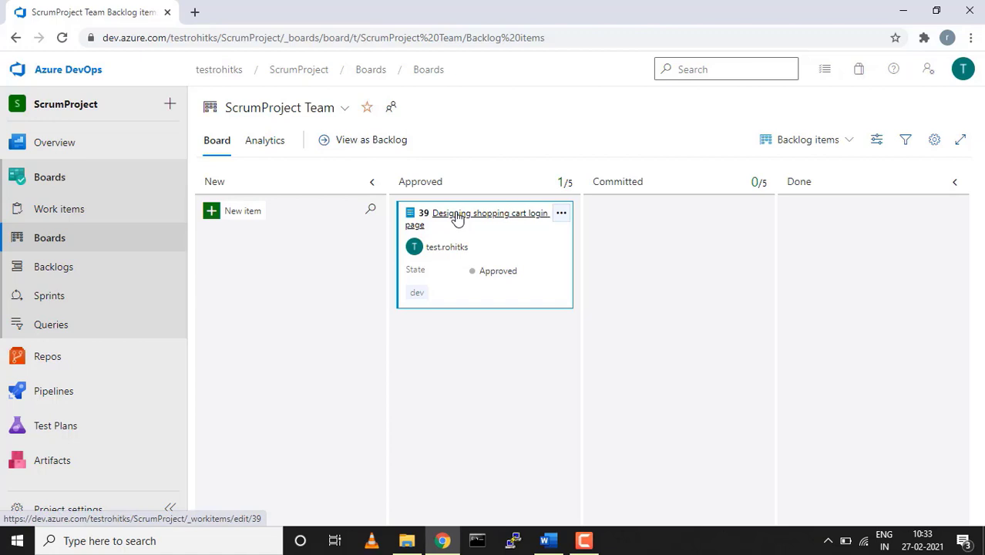
{"action": "left_click_drag", "start_coordinate": [457, 218], "coordinate": [645, 222]}
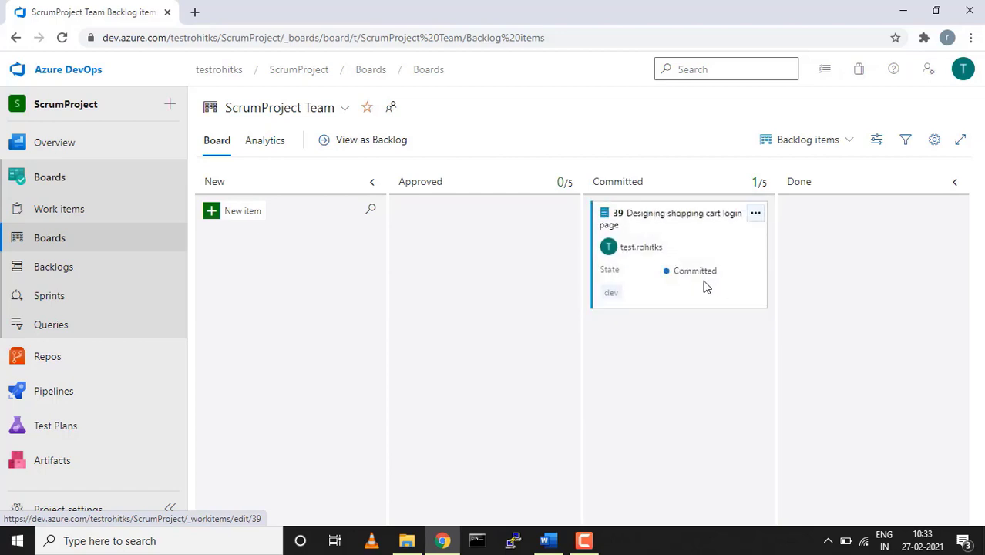
{"action": "left_click_drag", "start_coordinate": [695, 279], "coordinate": [723, 279]}
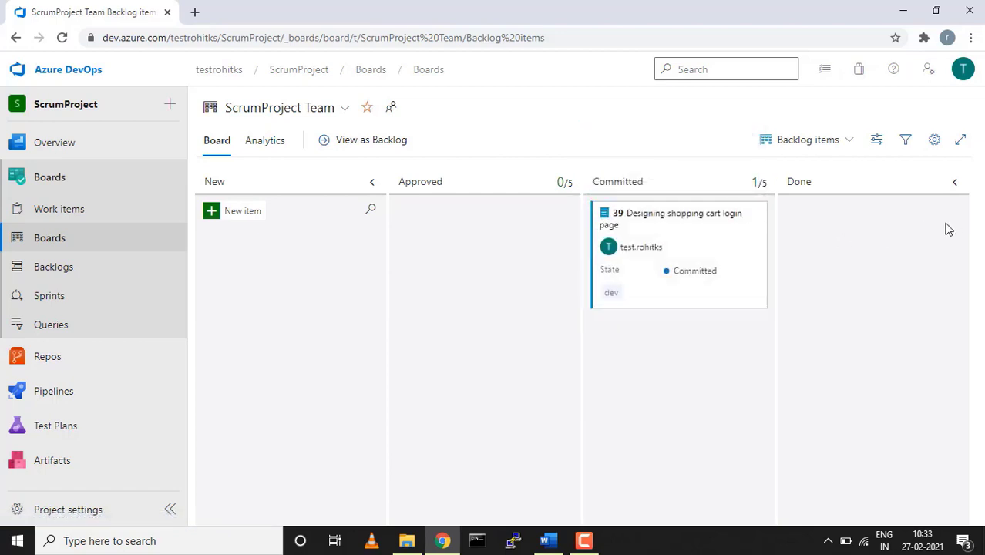
{"action": "left_click_drag", "start_coordinate": [861, 235], "coordinate": [478, 227]}
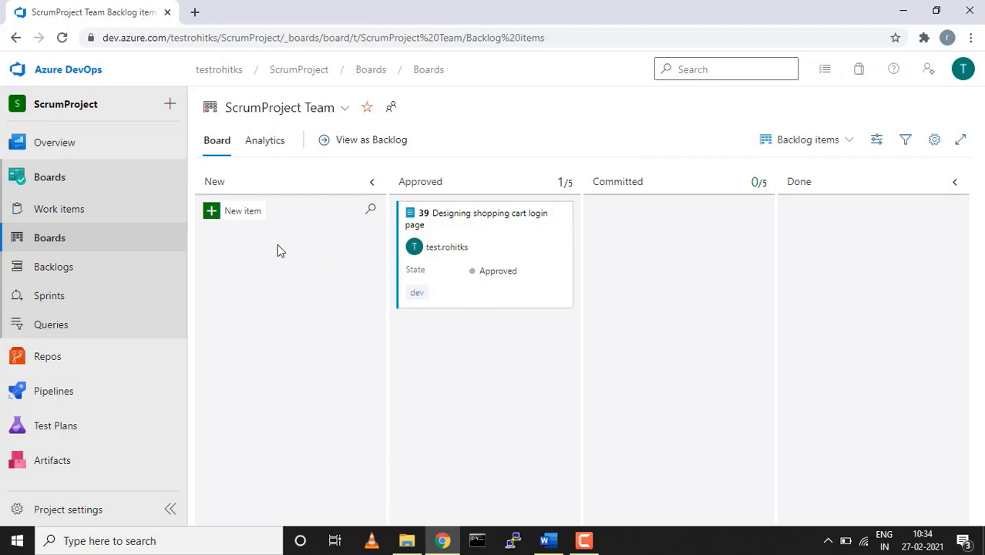
Dismiss the New item choices without adding anything and open the ScrumProject Team backlog
{"action": "left_click", "coordinate": [240, 213]}
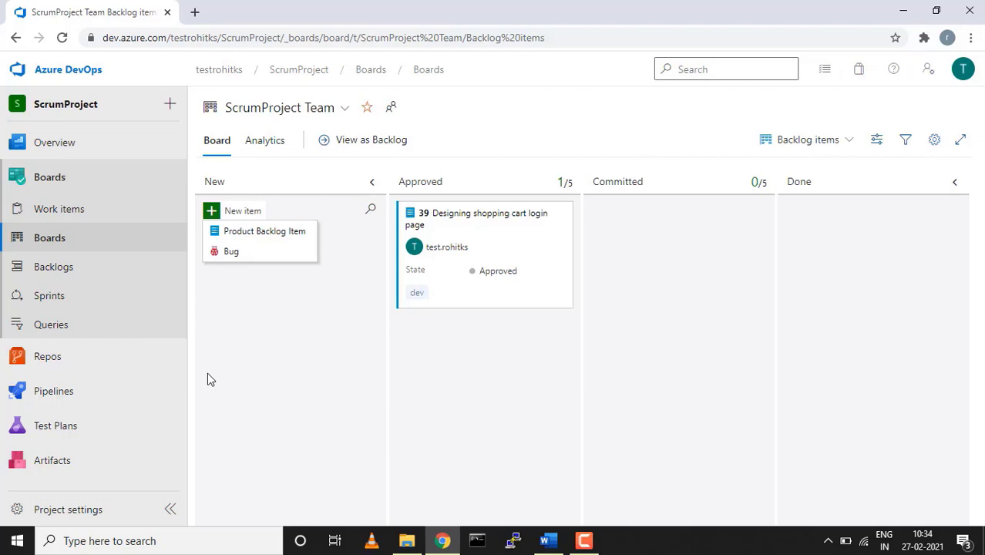
{"action": "left_click", "coordinate": [269, 364]}
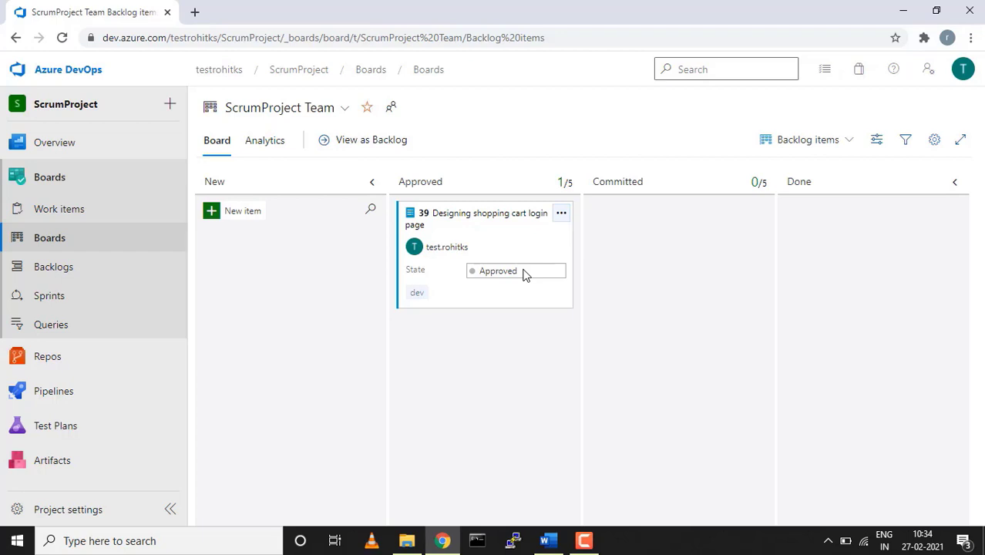
{"action": "left_click", "coordinate": [61, 277]}
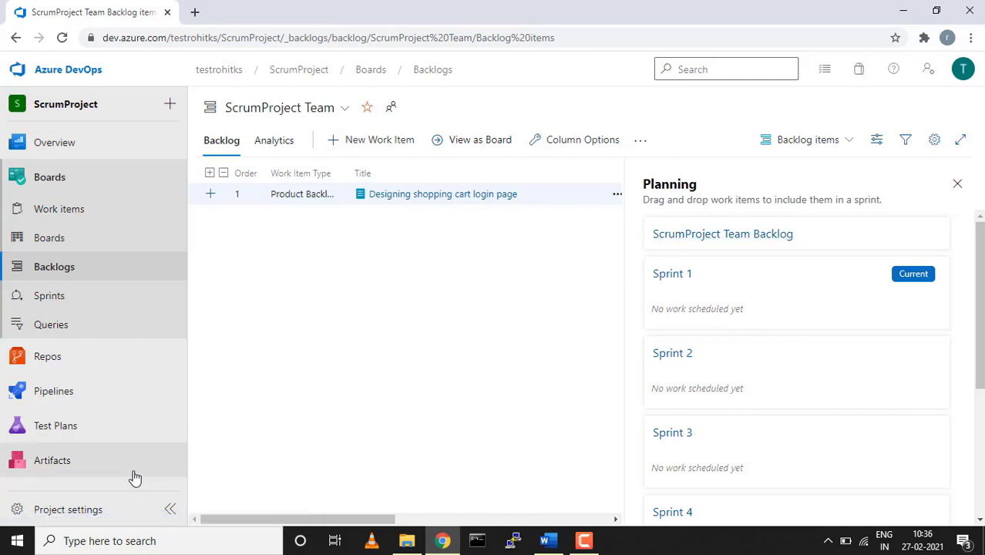
In project settings, set the ScrumProject iteration to run 2/27/2021 through 6/30/2021
{"action": "left_click", "coordinate": [92, 509]}
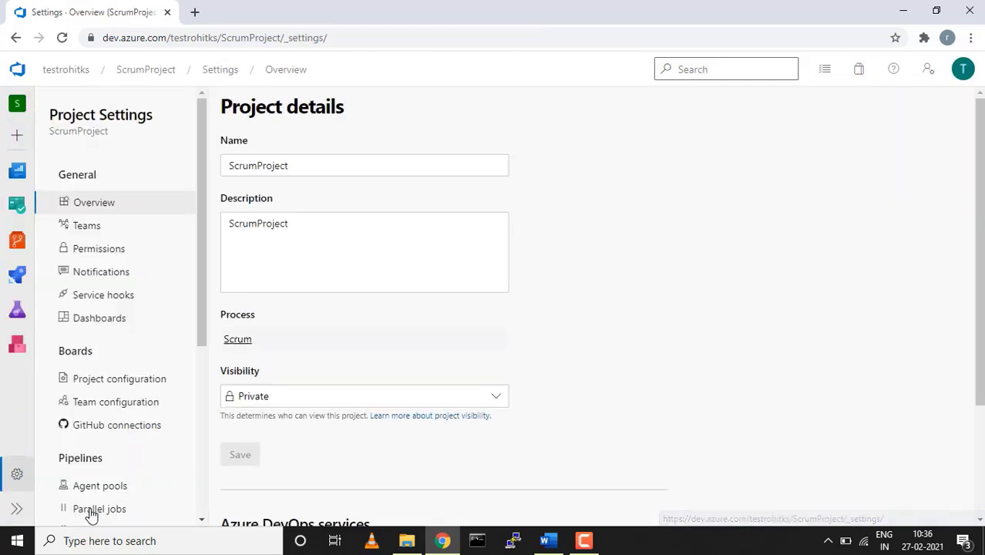
{"action": "left_click", "coordinate": [109, 381]}
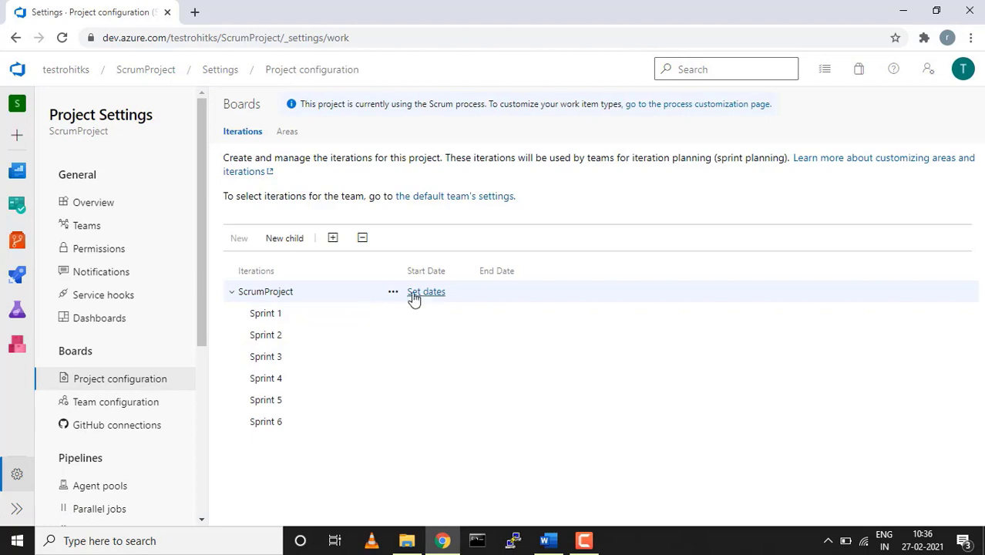
{"action": "left_click", "coordinate": [421, 293]}
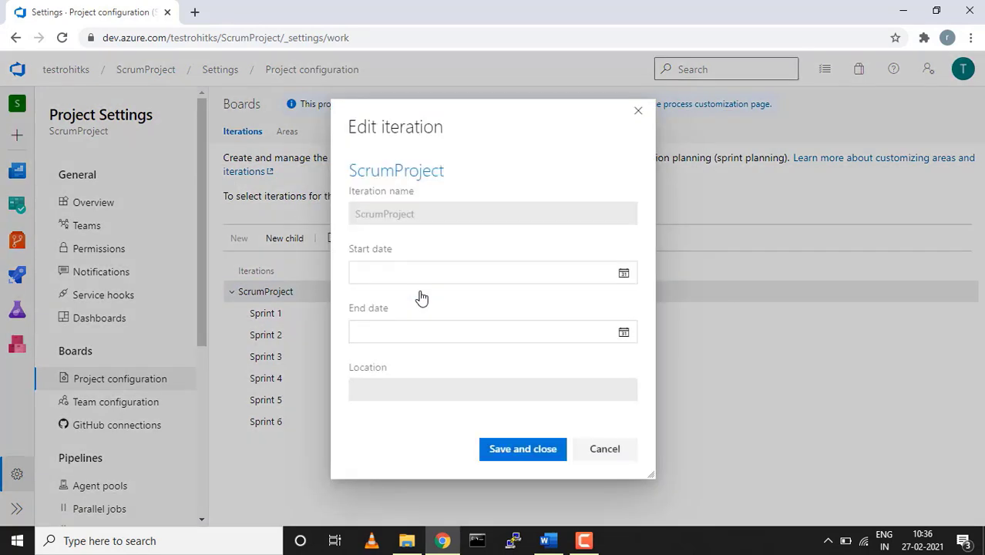
{"action": "left_click", "coordinate": [624, 275]}
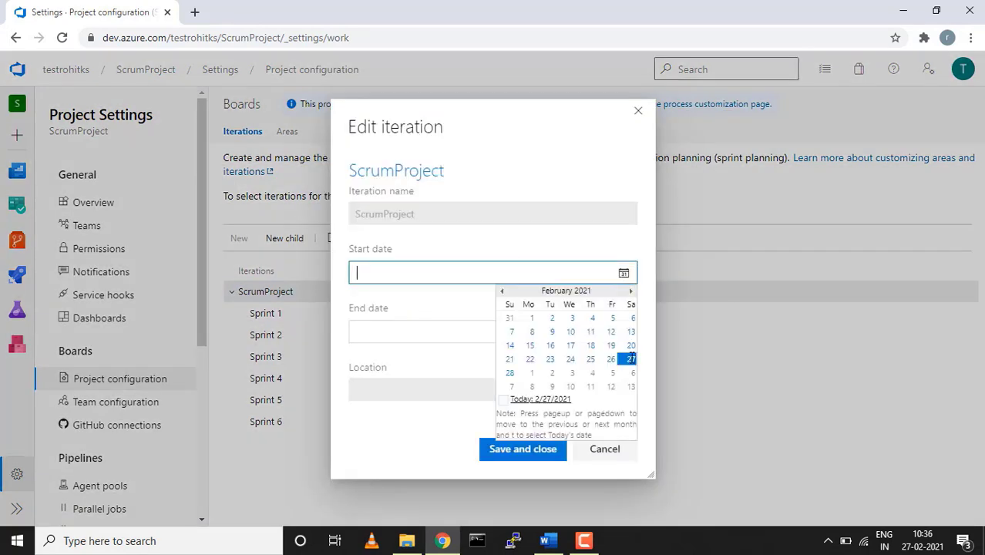
{"action": "left_click", "coordinate": [632, 359]}
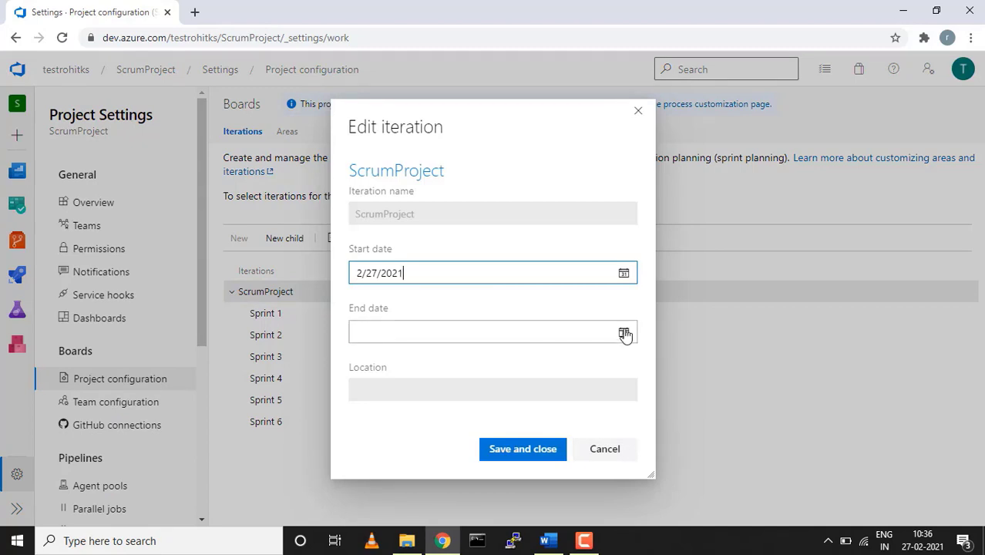
{"action": "left_click", "coordinate": [624, 334]}
{"action": "left_click", "coordinate": [631, 351]}
{"action": "left_click", "coordinate": [631, 350]}
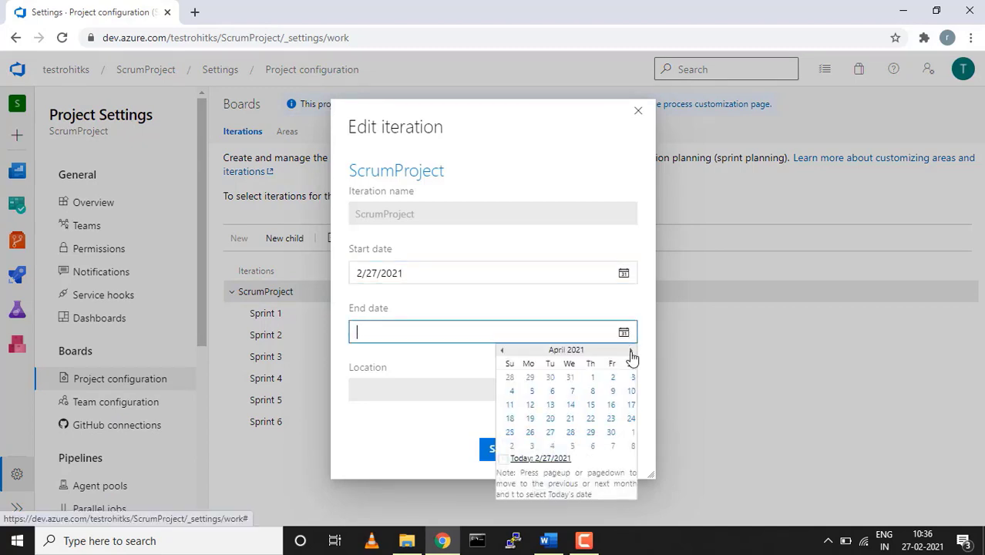
{"action": "left_click", "coordinate": [631, 351]}
{"action": "left_click", "coordinate": [631, 351]}
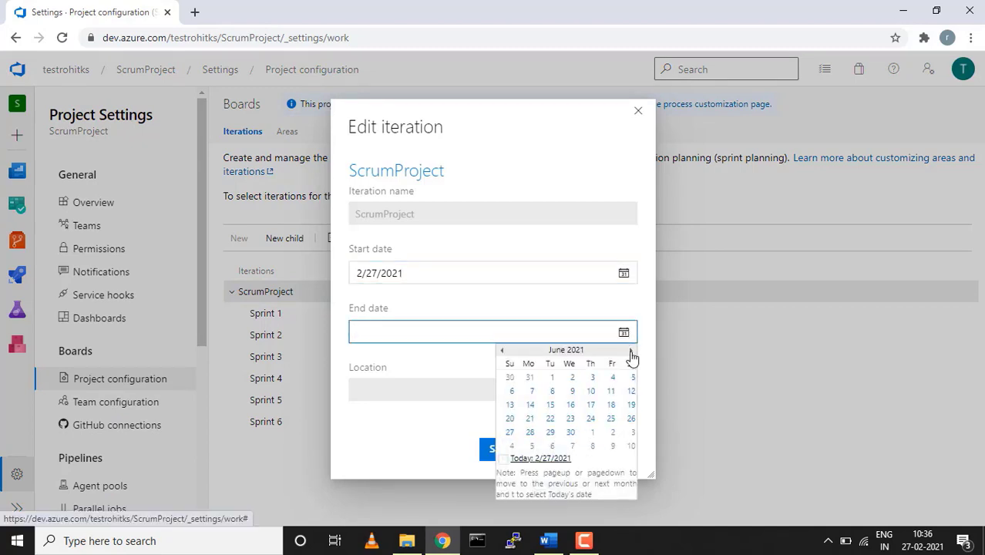
{"action": "left_click", "coordinate": [570, 432]}
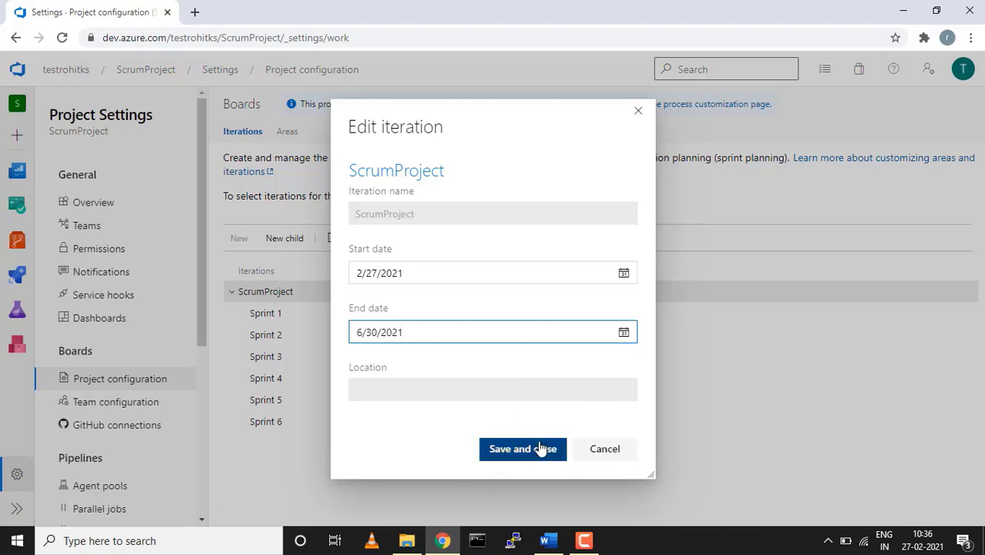
{"action": "left_click", "coordinate": [541, 449]}
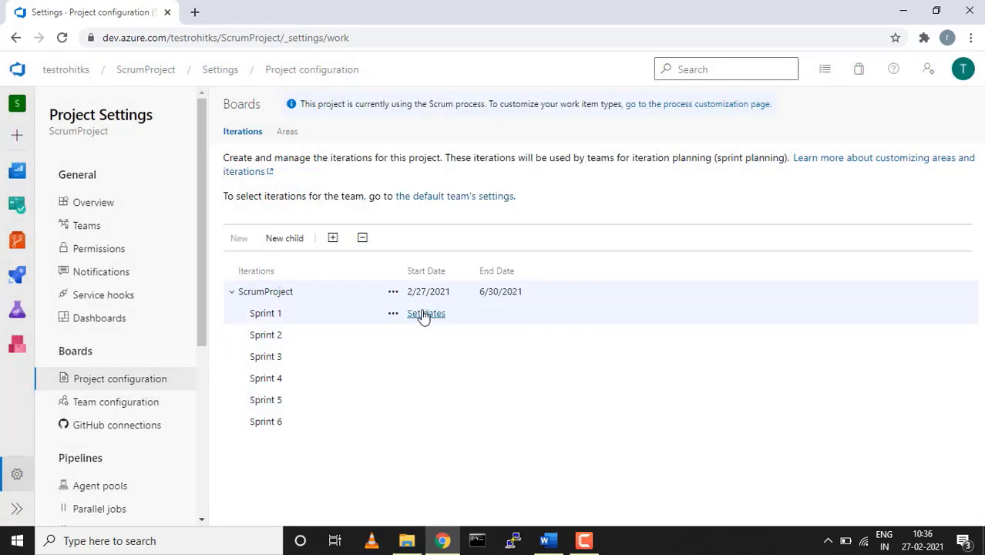
Set Sprint 1 to run 2/27/2021 to 3/6/2021, then return to the work items list
{"action": "left_click", "coordinate": [423, 314]}
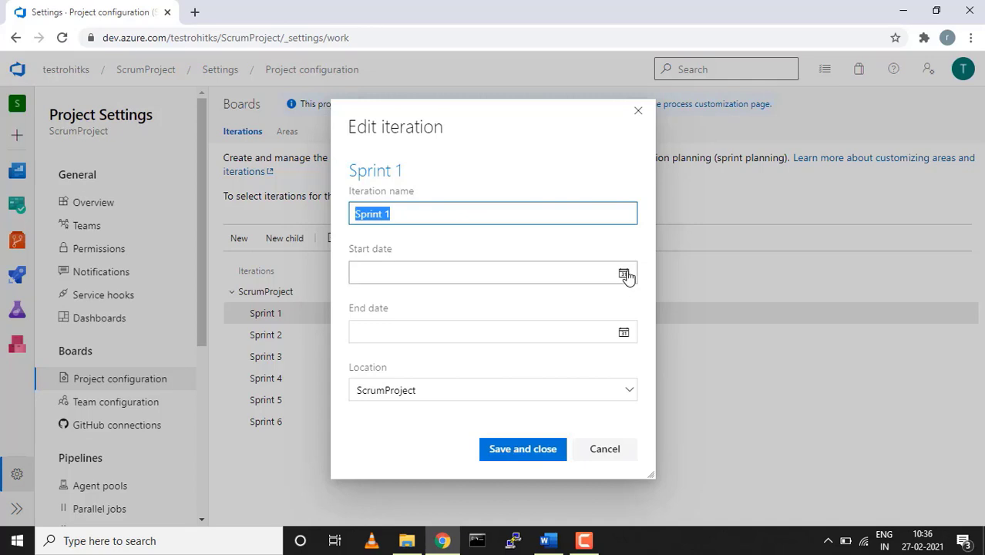
{"action": "left_click", "coordinate": [626, 275]}
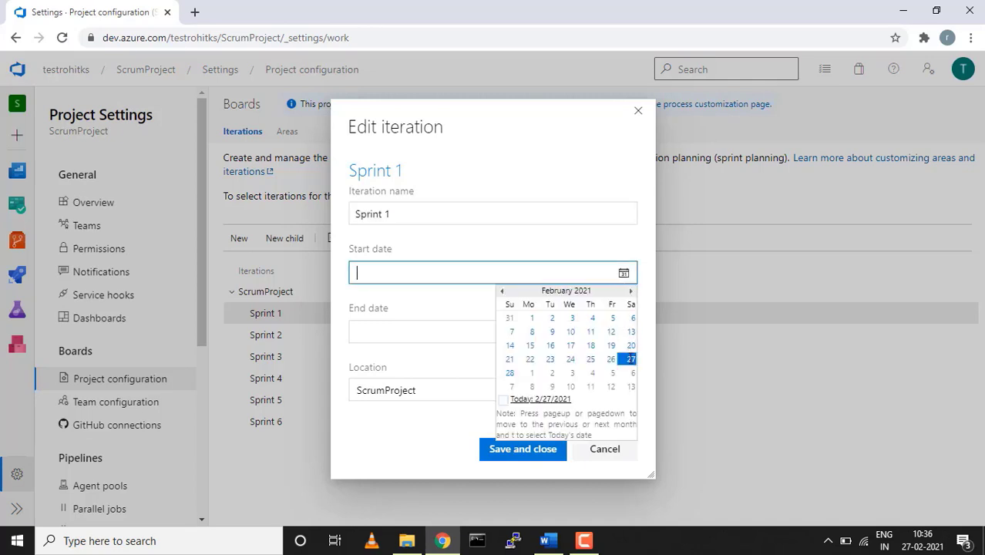
{"action": "left_click", "coordinate": [630, 359]}
{"action": "left_click", "coordinate": [625, 333]}
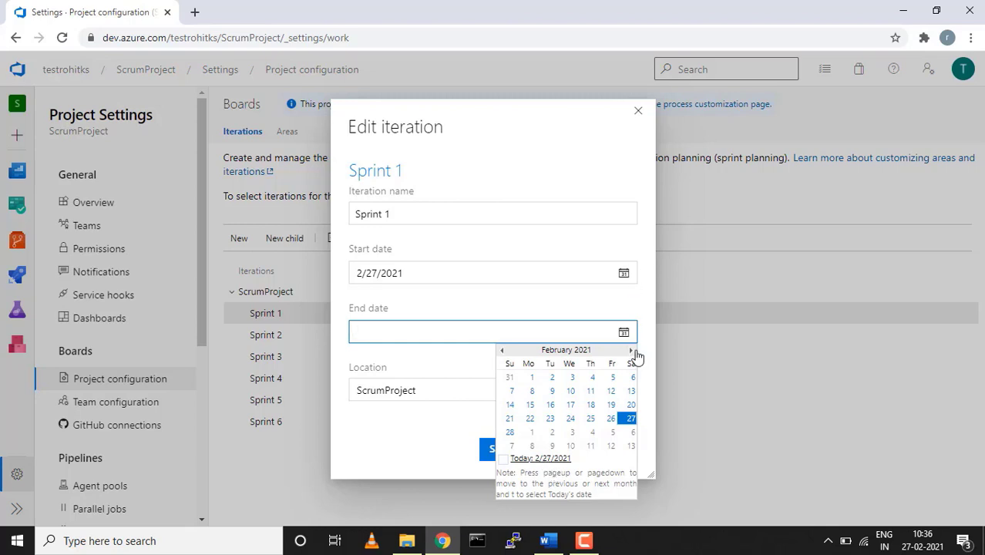
{"action": "left_click", "coordinate": [631, 351]}
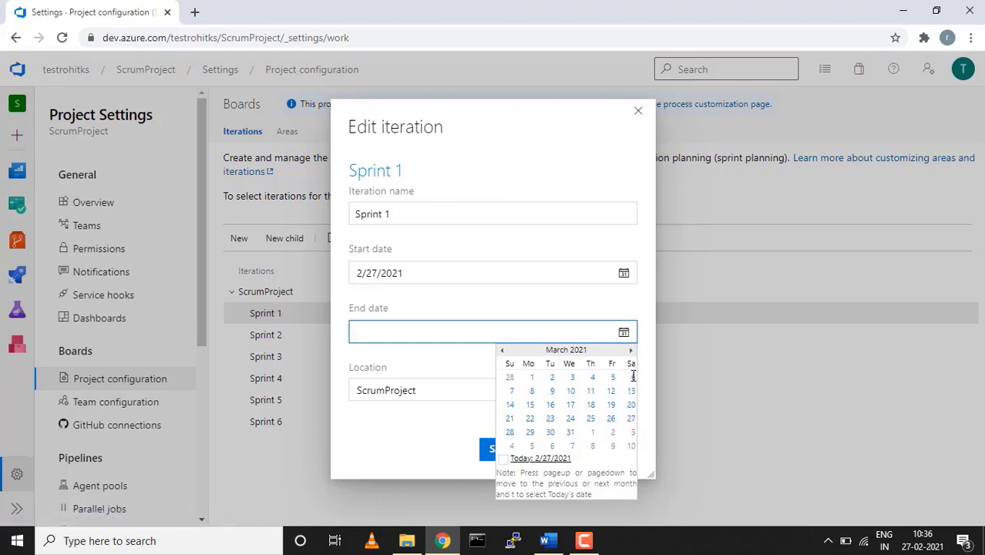
{"action": "left_click", "coordinate": [631, 377]}
{"action": "left_click", "coordinate": [552, 451]}
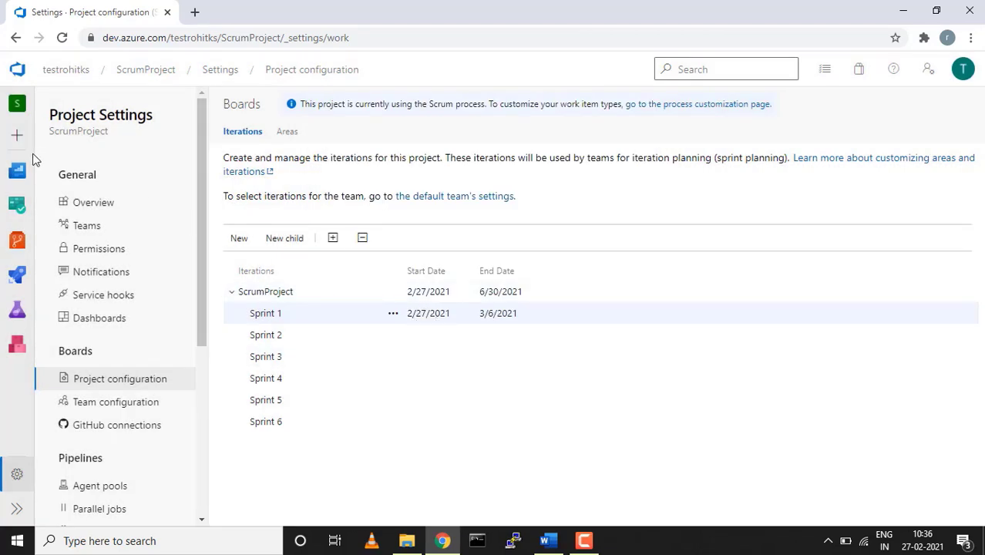
{"action": "left_click", "coordinate": [21, 204]}
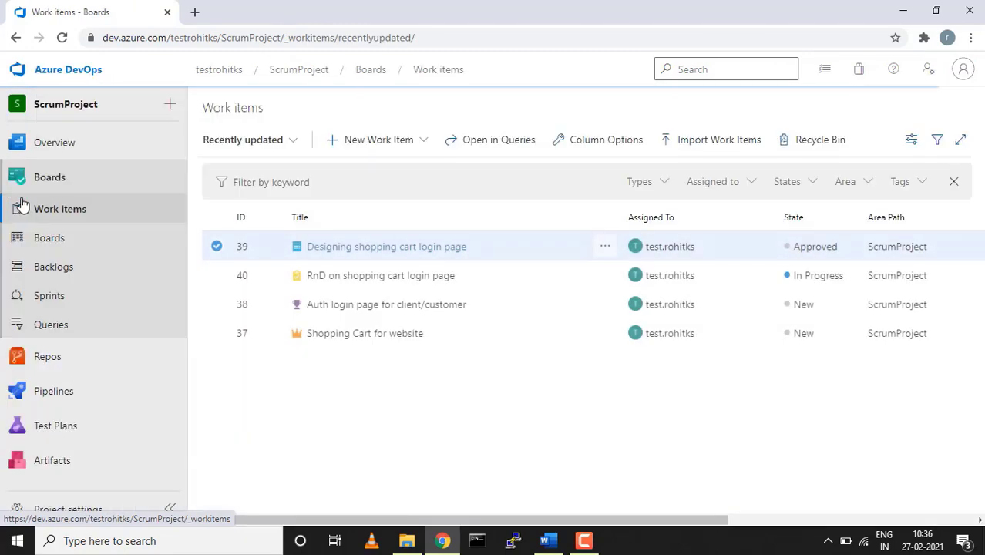
Open the ScrumProject Team backlog and highlight Sprint 1's working-day count
{"action": "left_click", "coordinate": [46, 268]}
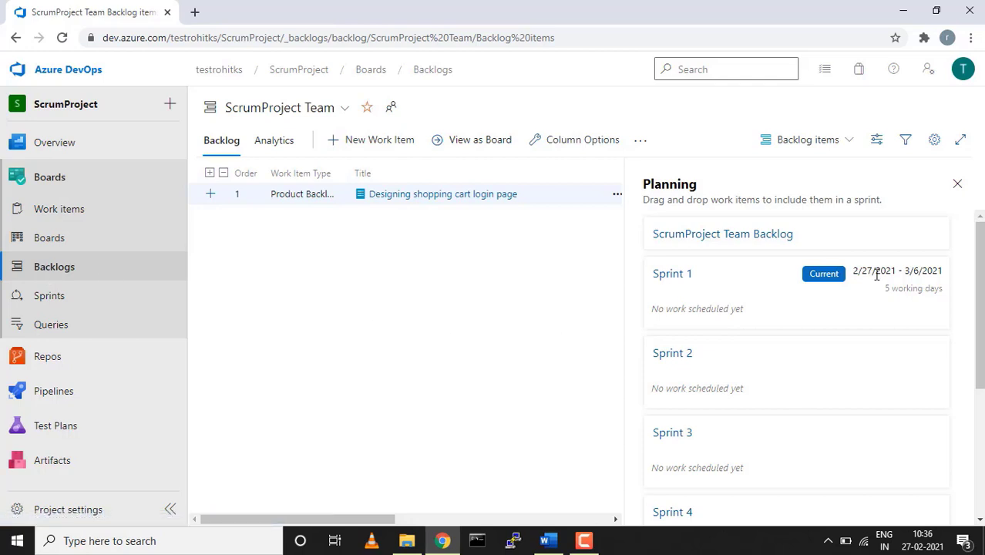
{"action": "left_click_drag", "start_coordinate": [884, 291], "coordinate": [947, 291]}
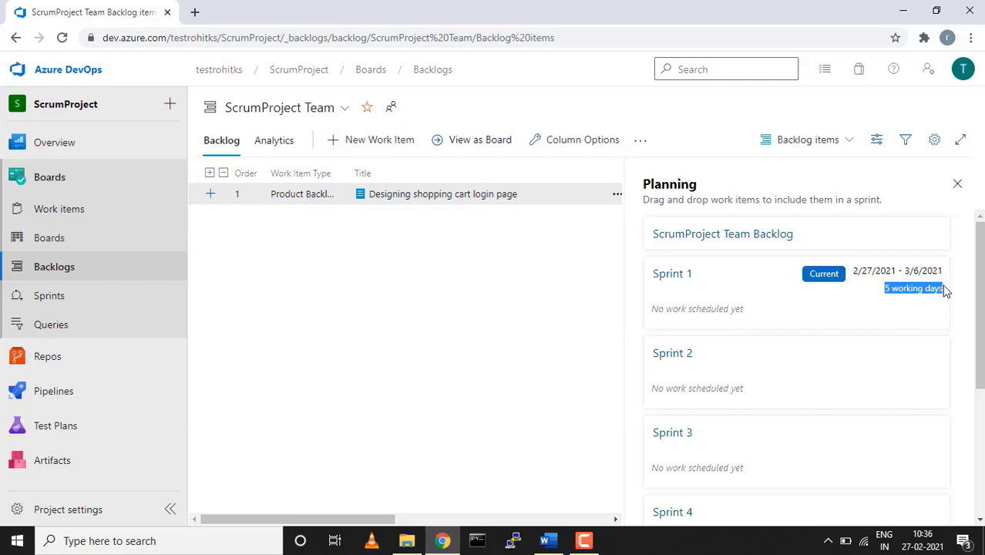
Add Saturday and Sunday as team working days and save the change
{"action": "left_click", "coordinate": [935, 142]}
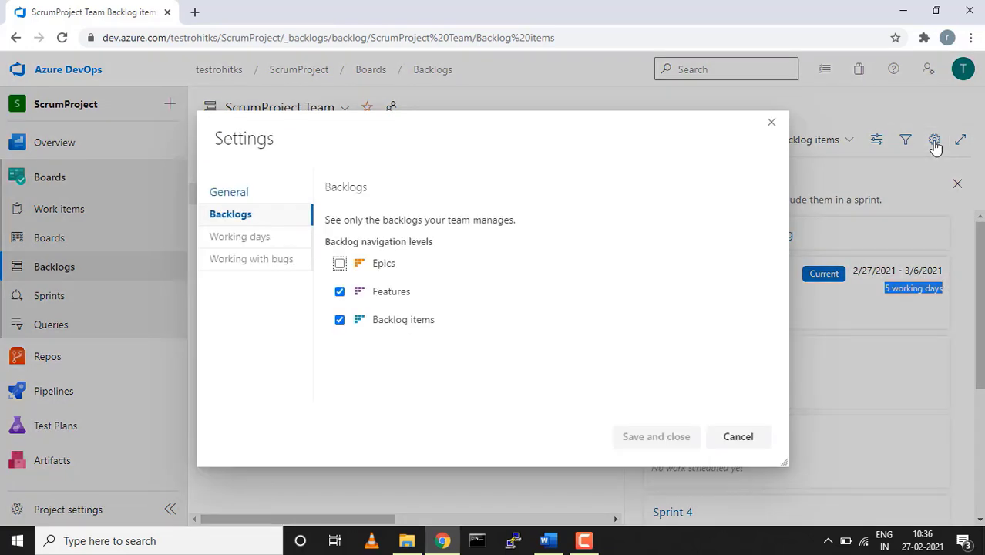
{"action": "left_click", "coordinate": [265, 239]}
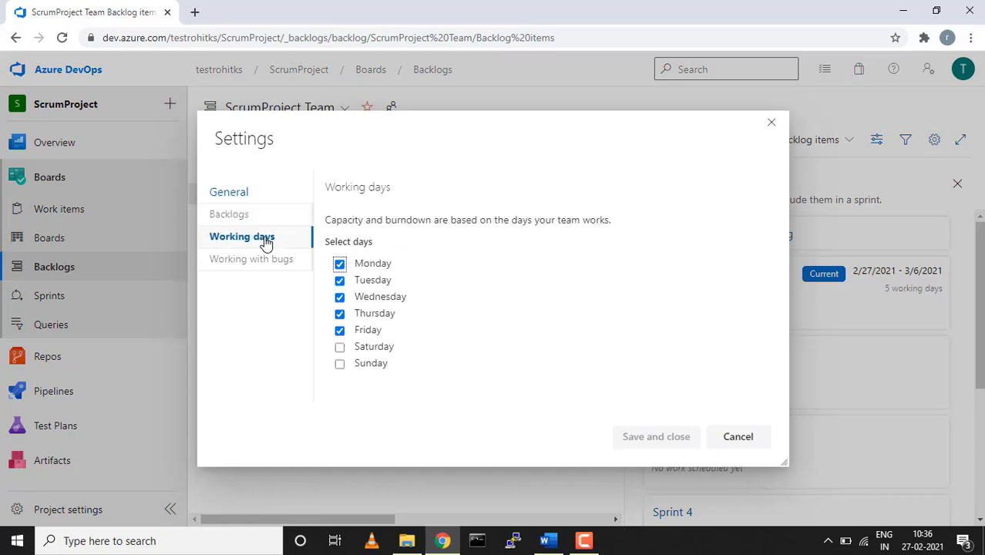
{"action": "left_click", "coordinate": [340, 349]}
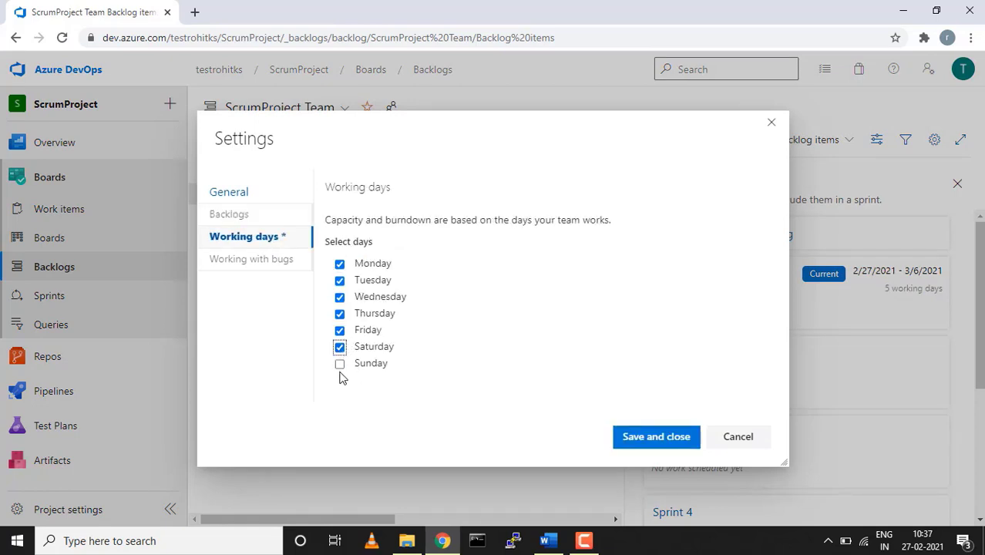
{"action": "left_click", "coordinate": [340, 364]}
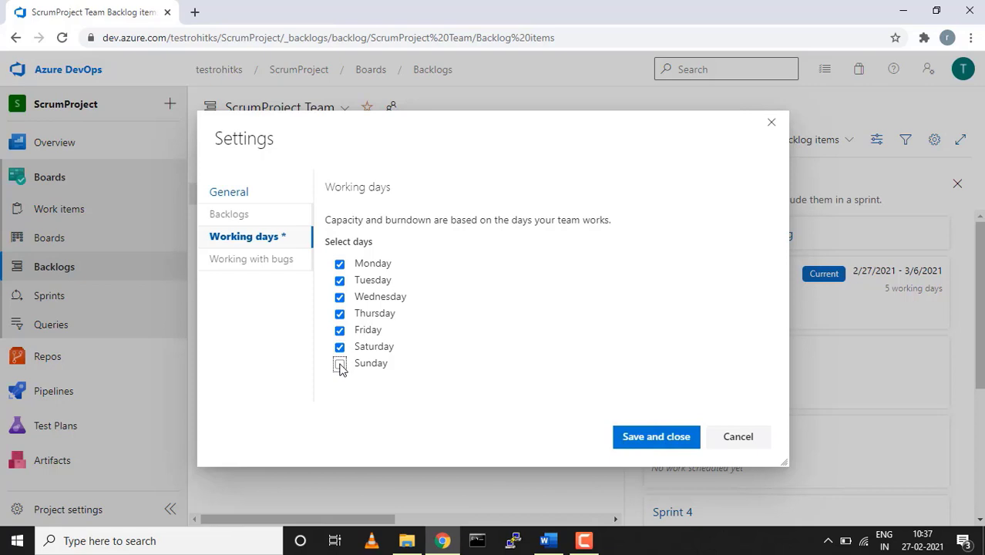
{"action": "left_click", "coordinate": [671, 438]}
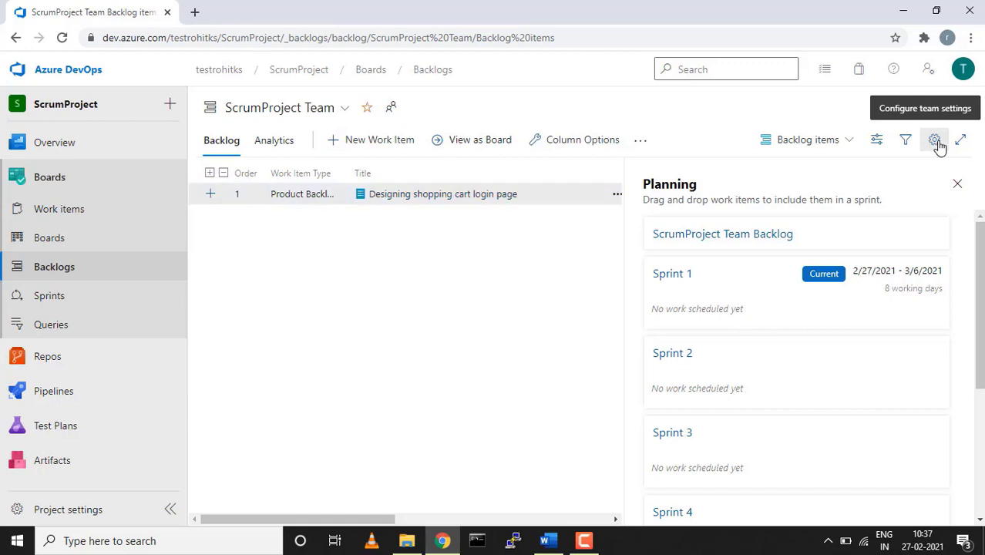
Remove Saturday and Sunday again, saving a Monday-to-Friday working week
{"action": "left_click", "coordinate": [936, 141]}
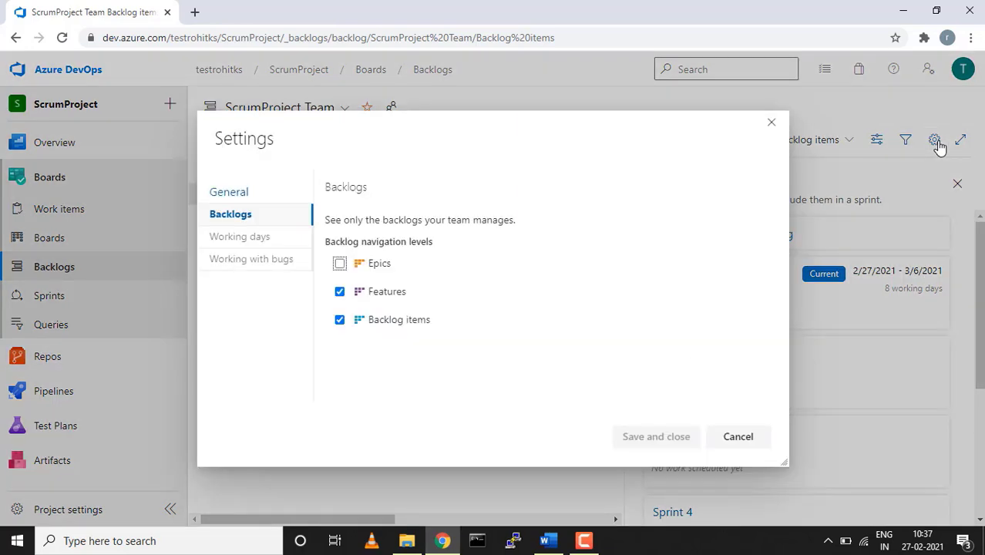
{"action": "left_click", "coordinate": [285, 239]}
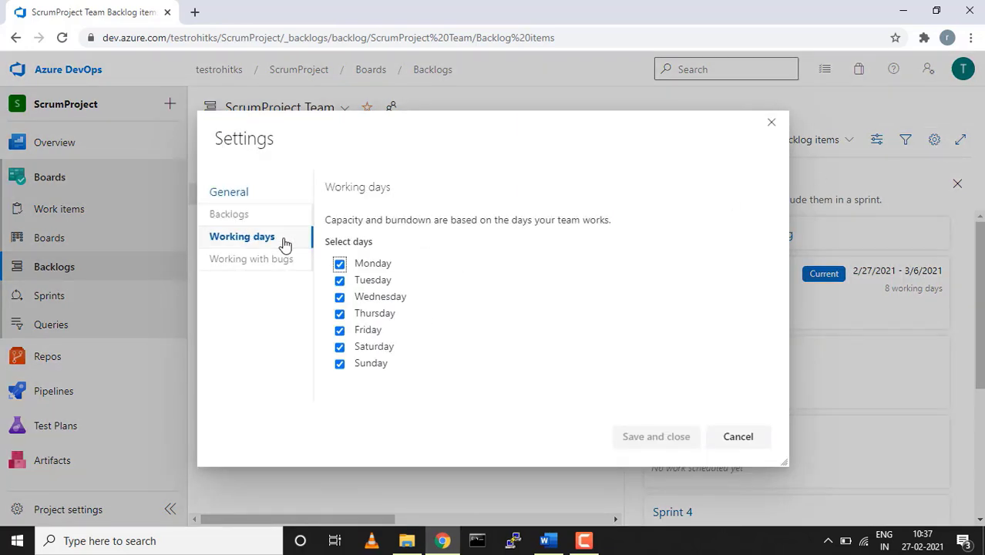
{"action": "left_click", "coordinate": [340, 348]}
{"action": "left_click", "coordinate": [340, 364]}
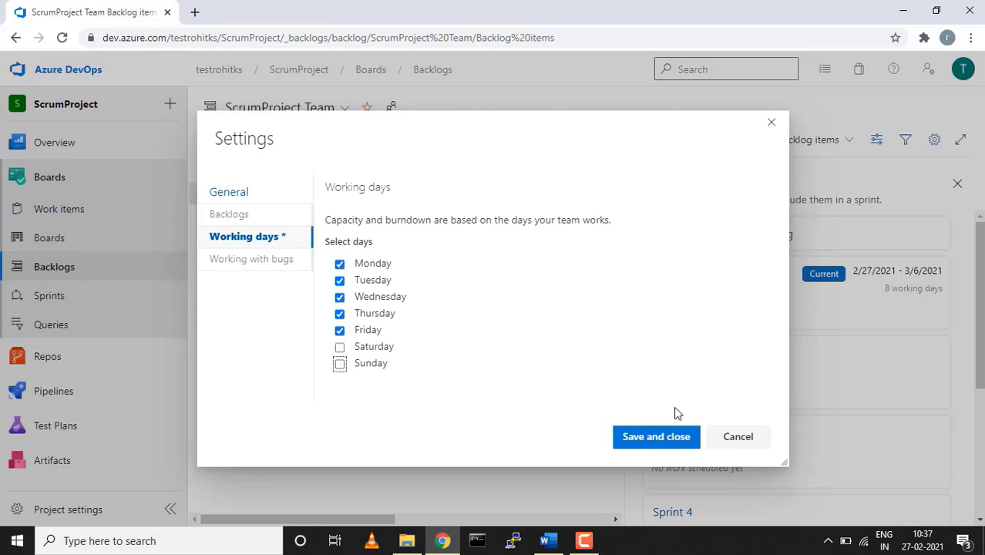
{"action": "left_click", "coordinate": [656, 437]}
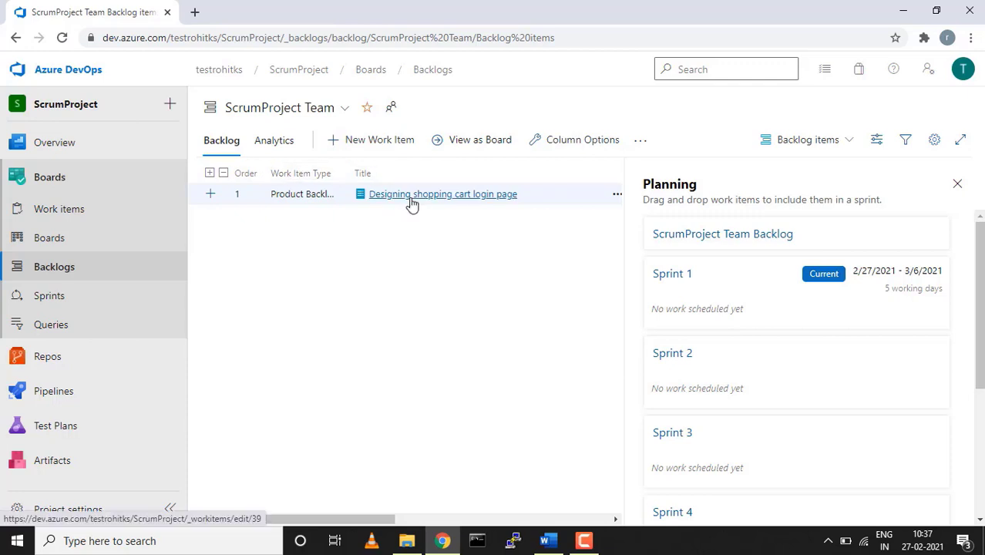
Move item 39 'Designing shopping cart login page' into Sprint 1, saving changes on leaving for Sprints
{"action": "left_click_drag", "start_coordinate": [412, 202], "coordinate": [668, 318]}
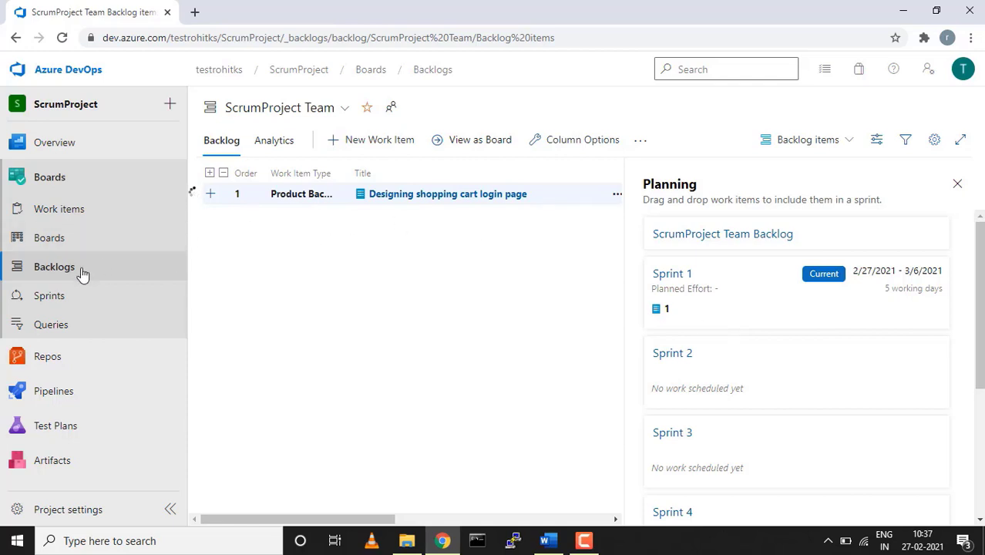
{"action": "left_click", "coordinate": [61, 299]}
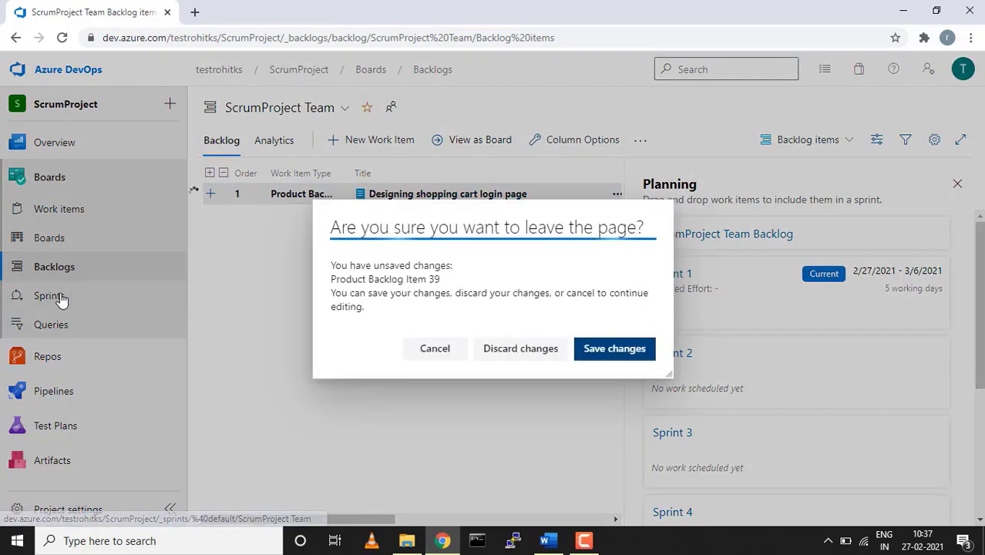
{"action": "left_click", "coordinate": [602, 348]}
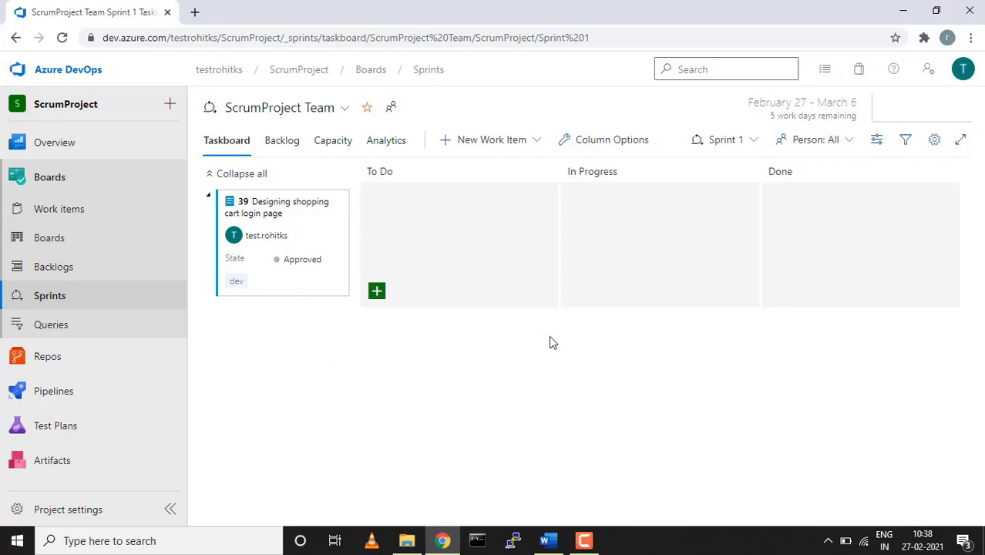
Check Sprint 1's backlog, capacity and activity types, ending on its Burndown Trend analytics
{"action": "left_click", "coordinate": [275, 145]}
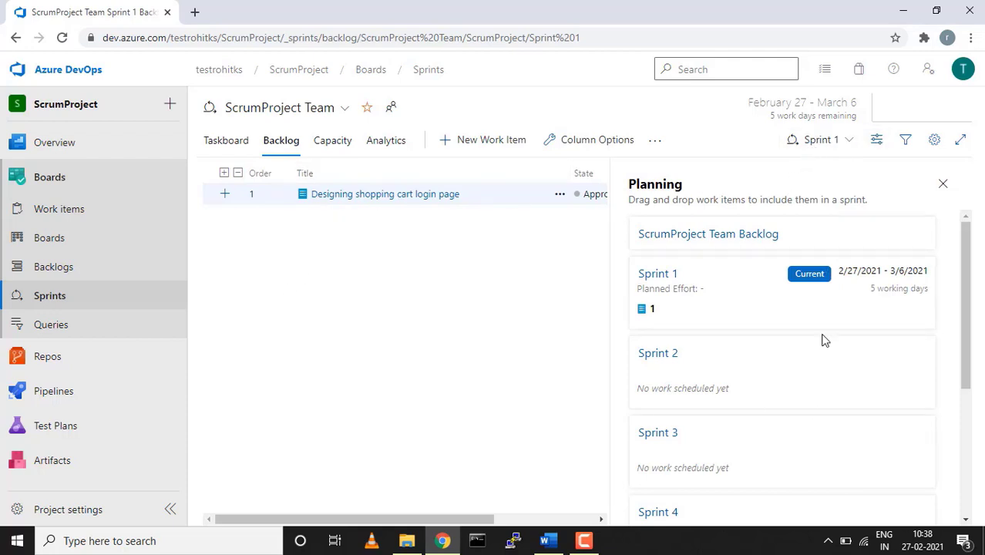
{"action": "left_click", "coordinate": [331, 147]}
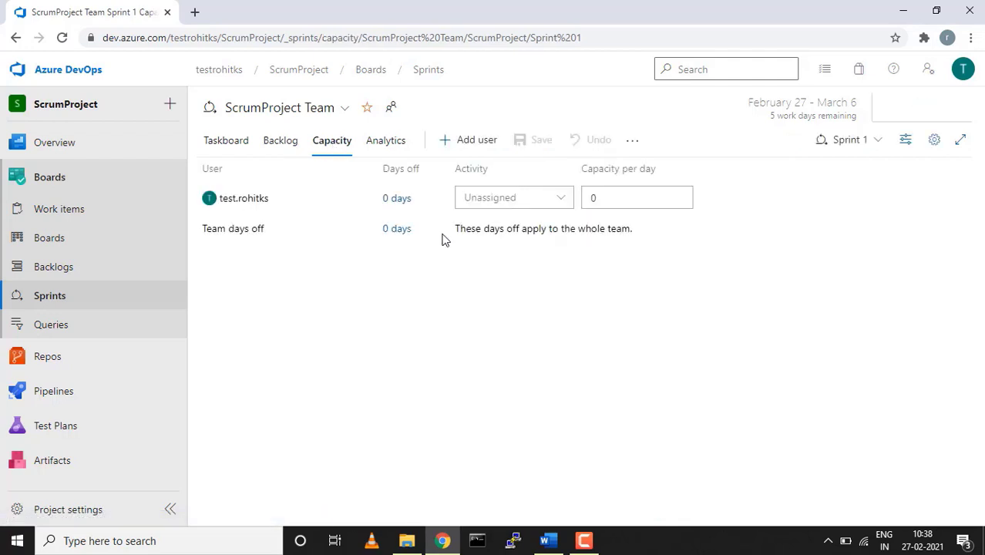
{"action": "left_click", "coordinate": [566, 201]}
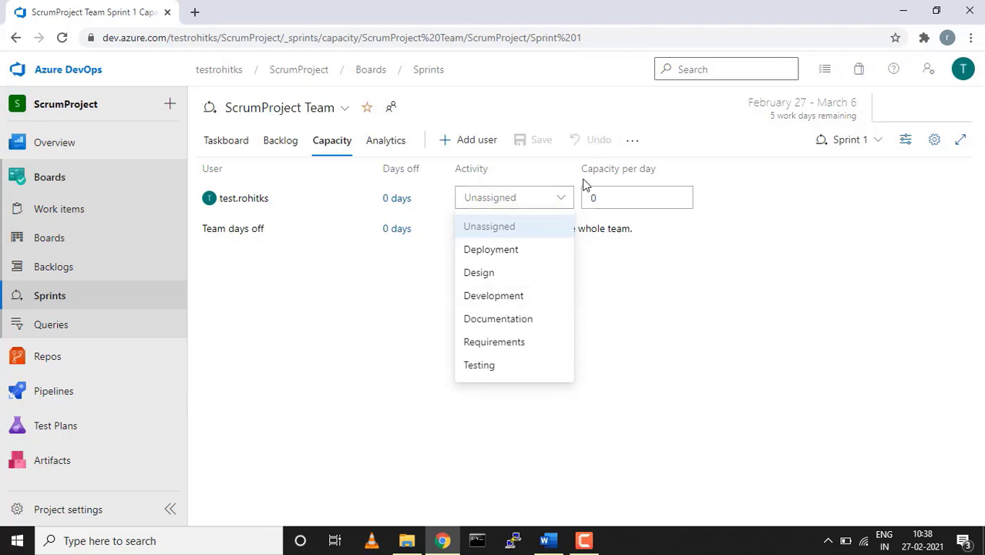
{"action": "left_click", "coordinate": [370, 300]}
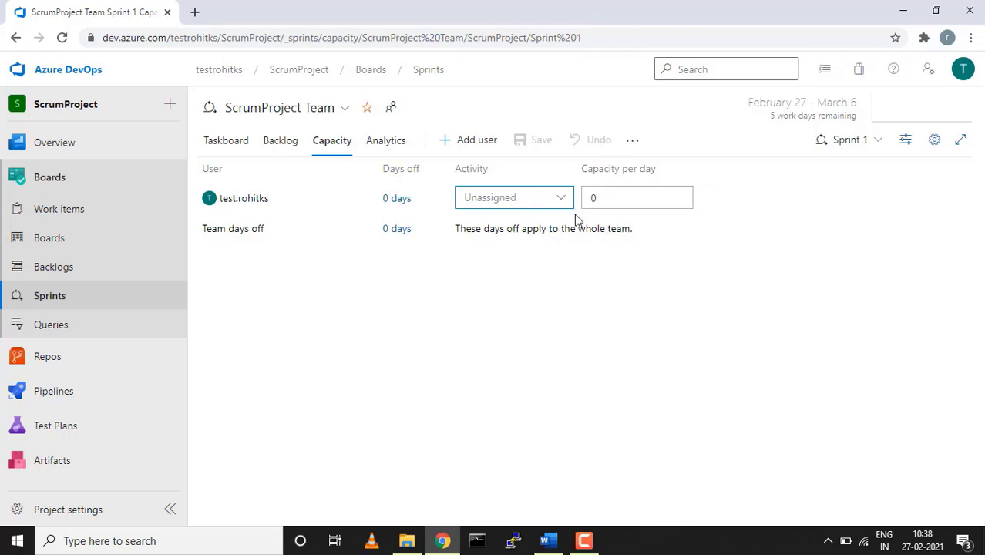
{"action": "left_click", "coordinate": [386, 144]}
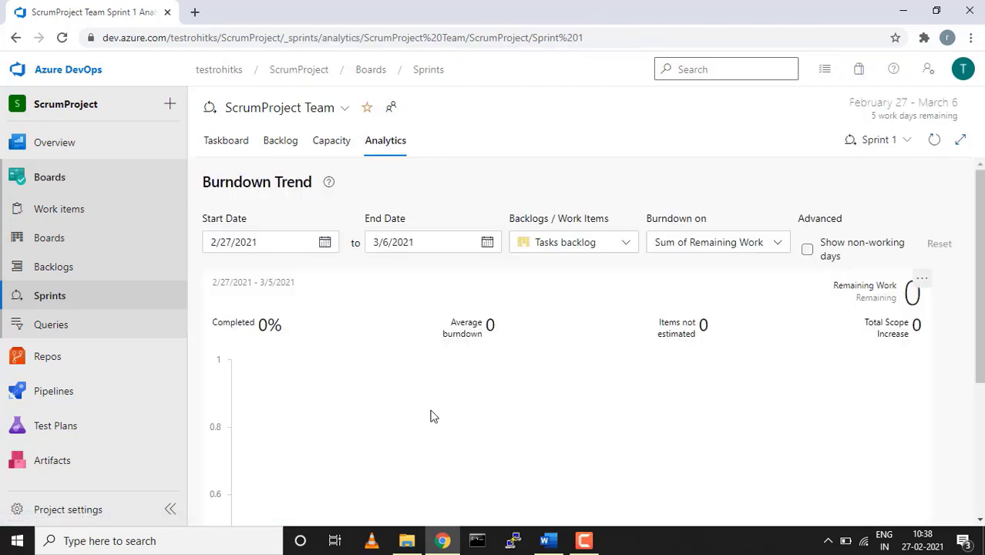
{"action": "scroll", "coordinate": [432, 416], "scroll_direction": "down", "scroll_amount": 1}
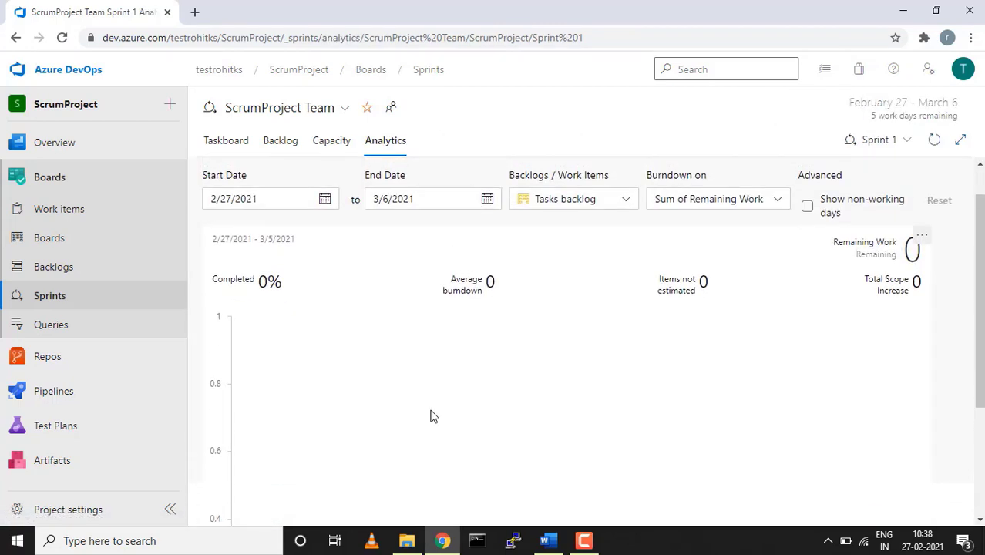
{"action": "scroll", "coordinate": [432, 416], "scroll_direction": "down", "scroll_amount": 3}
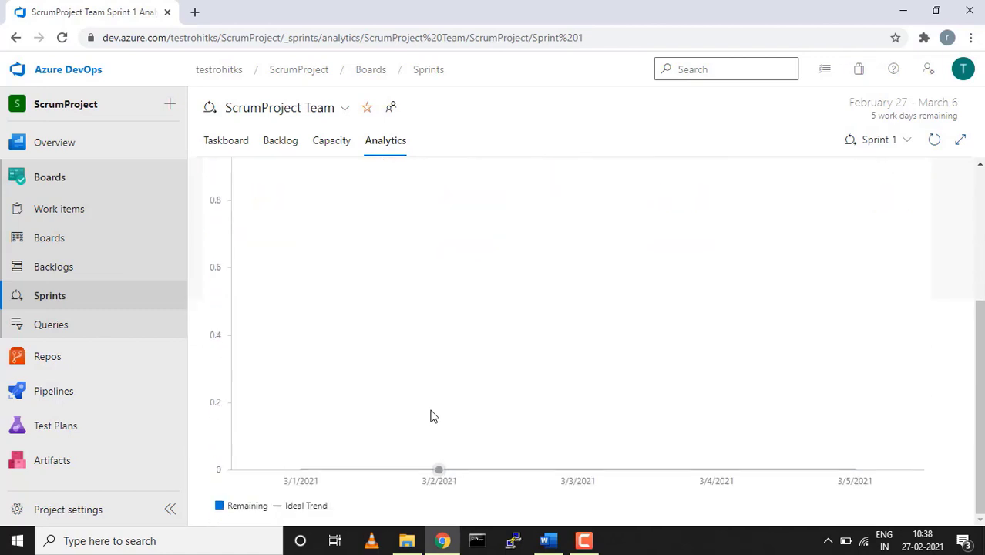
{"action": "scroll", "coordinate": [432, 416], "scroll_direction": "up", "scroll_amount": 4}
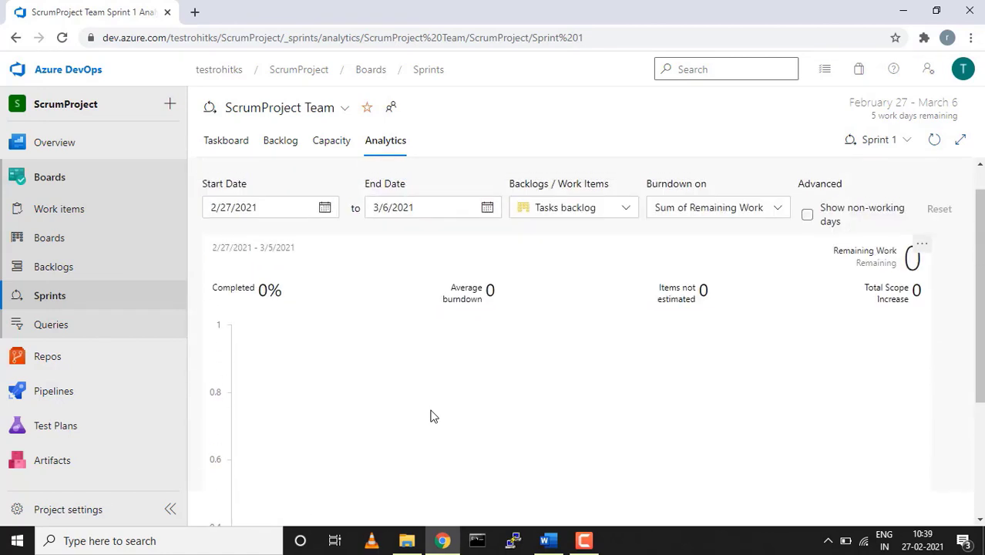
{"action": "scroll", "coordinate": [431, 417], "scroll_direction": "down", "scroll_amount": 2}
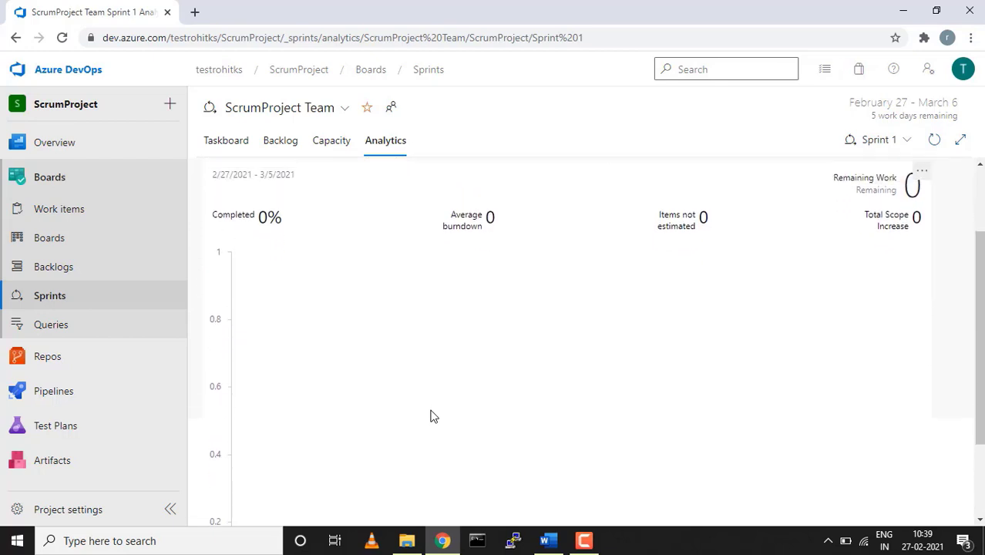
{"action": "scroll", "coordinate": [431, 417], "scroll_direction": "up", "scroll_amount": 1}
{"action": "scroll", "coordinate": [432, 416], "scroll_direction": "up", "scroll_amount": 1}
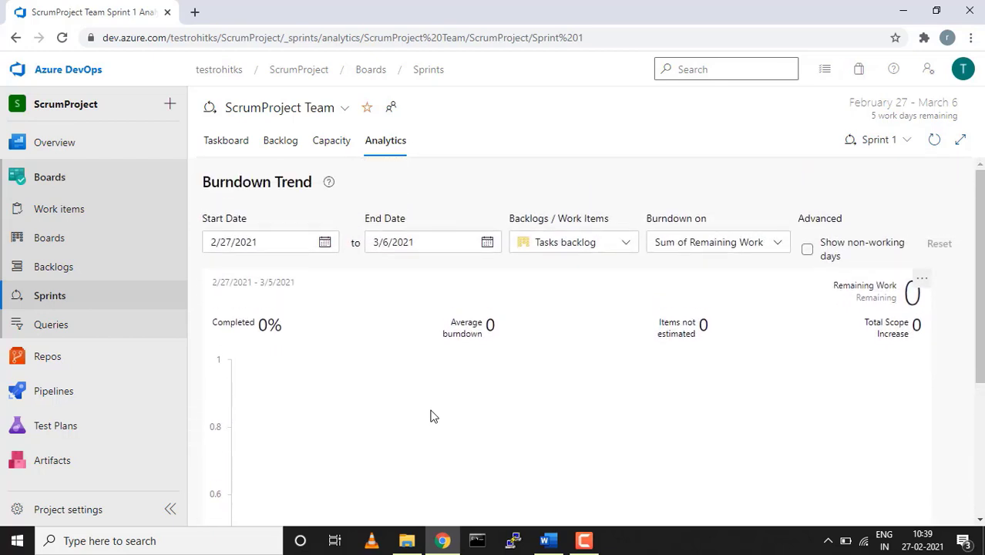
{"action": "left_click", "coordinate": [586, 542]}
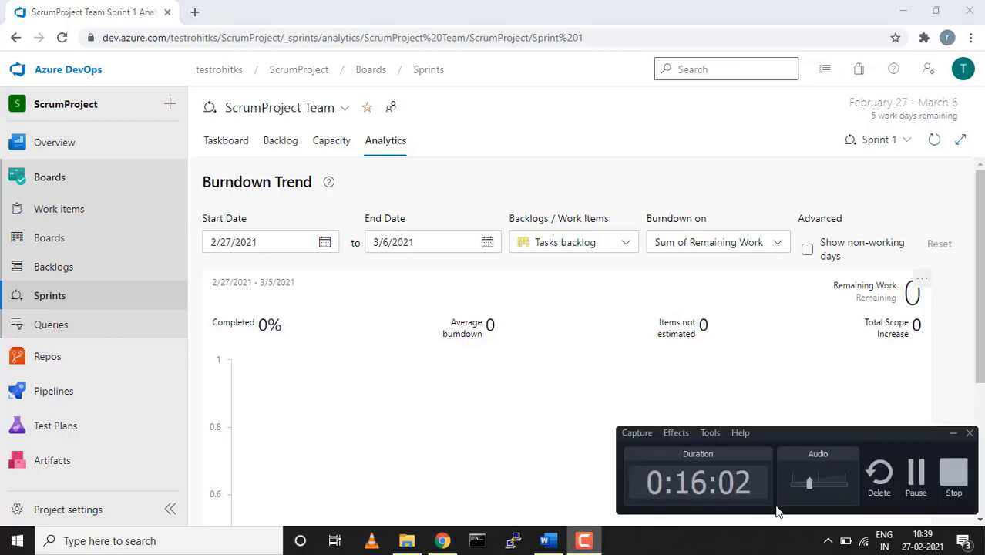
{"action": "left_click", "coordinate": [923, 480]}
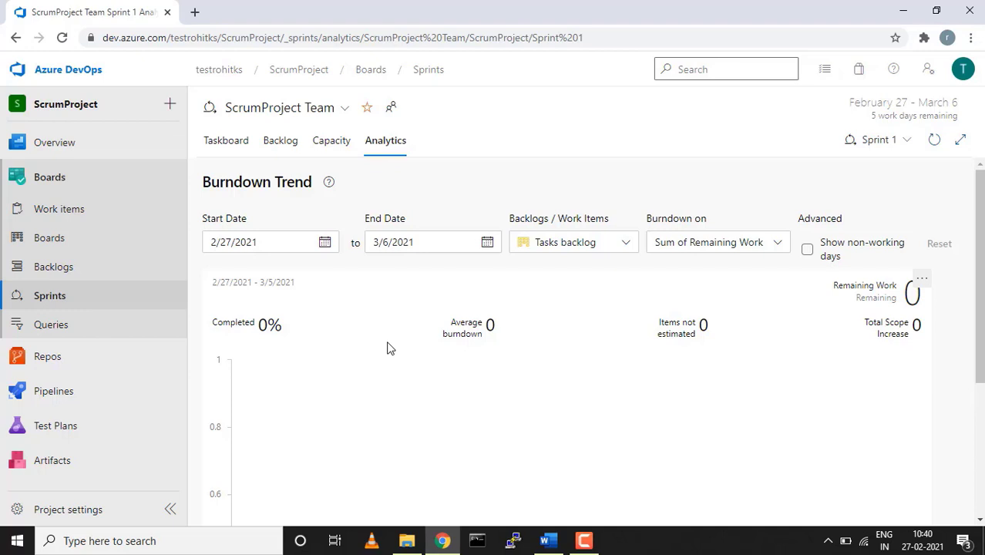
{"action": "scroll", "coordinate": [579, 307], "scroll_direction": "down", "scroll_amount": 3}
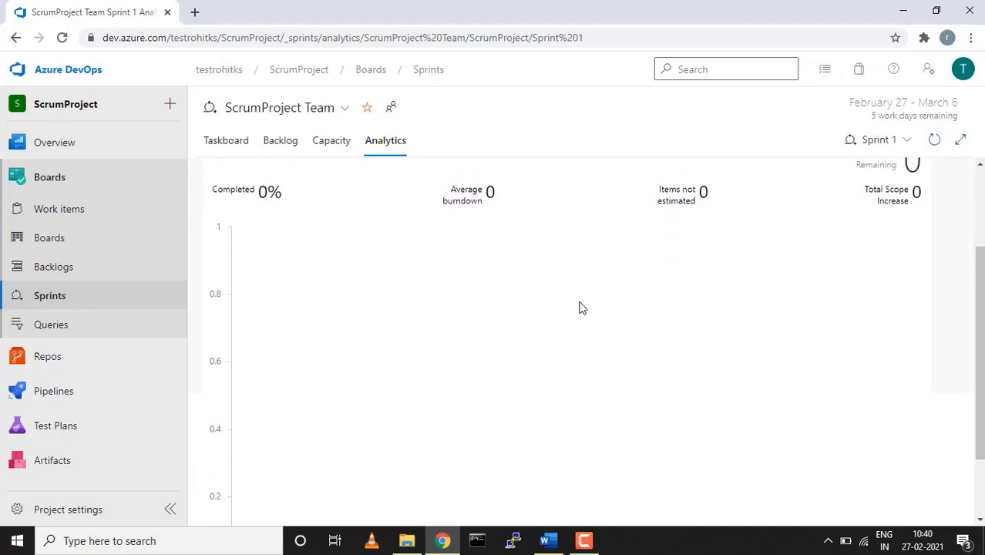
{"action": "scroll", "coordinate": [582, 308], "scroll_direction": "up", "scroll_amount": 3}
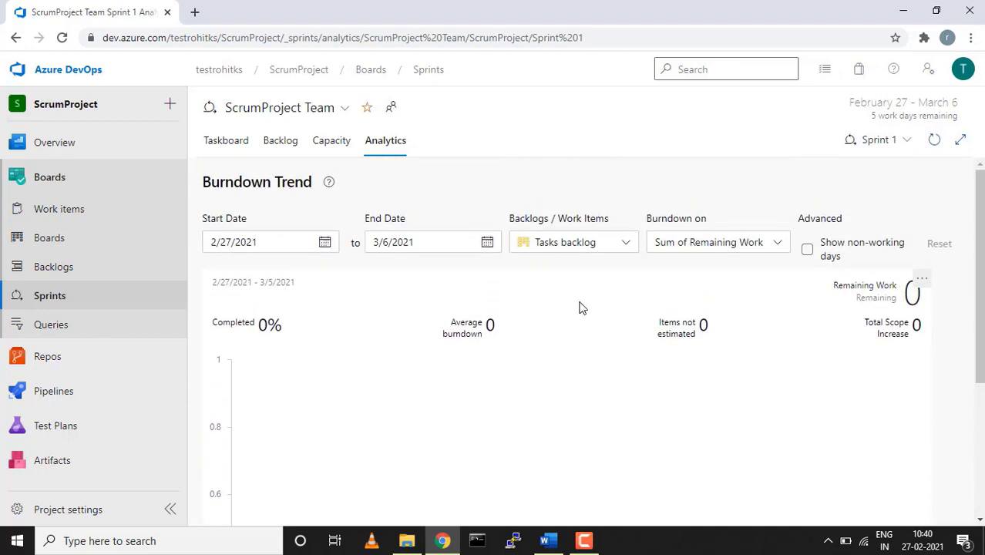
Start a new query with default Work Item Type and State clauses at [Any]
{"action": "left_click", "coordinate": [51, 324]}
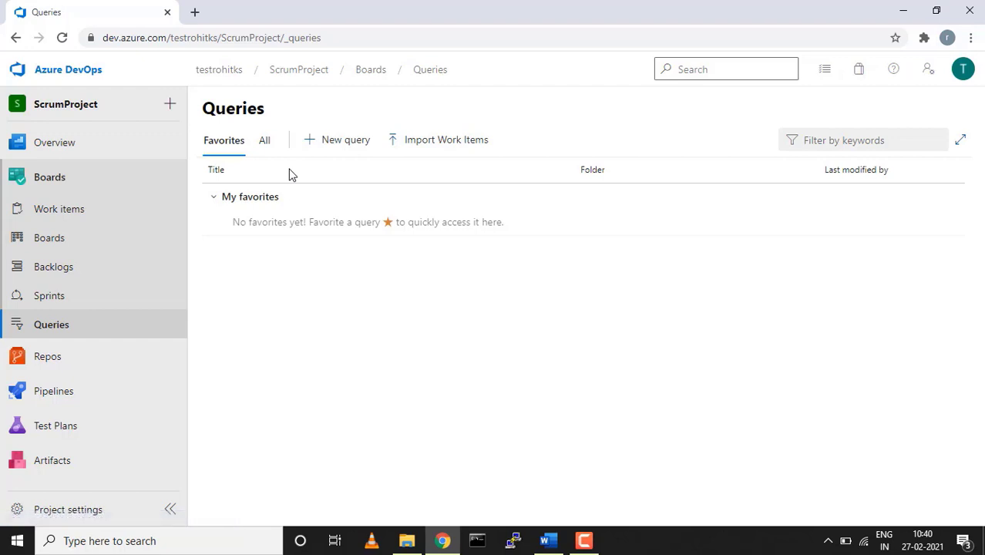
{"action": "left_click", "coordinate": [336, 149]}
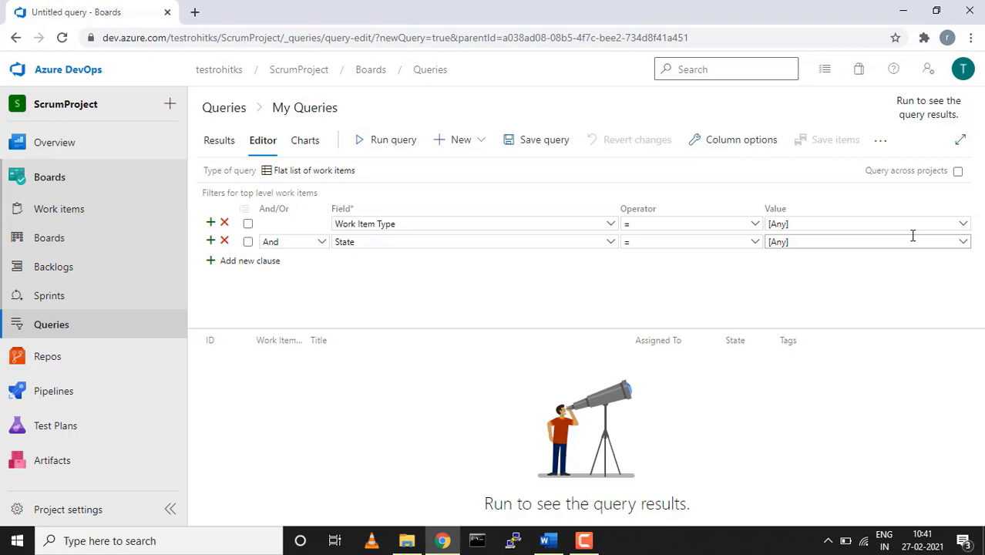
Add a trial third clause, inspect its and/or and operator choices, then remove it
{"action": "left_click", "coordinate": [251, 261]}
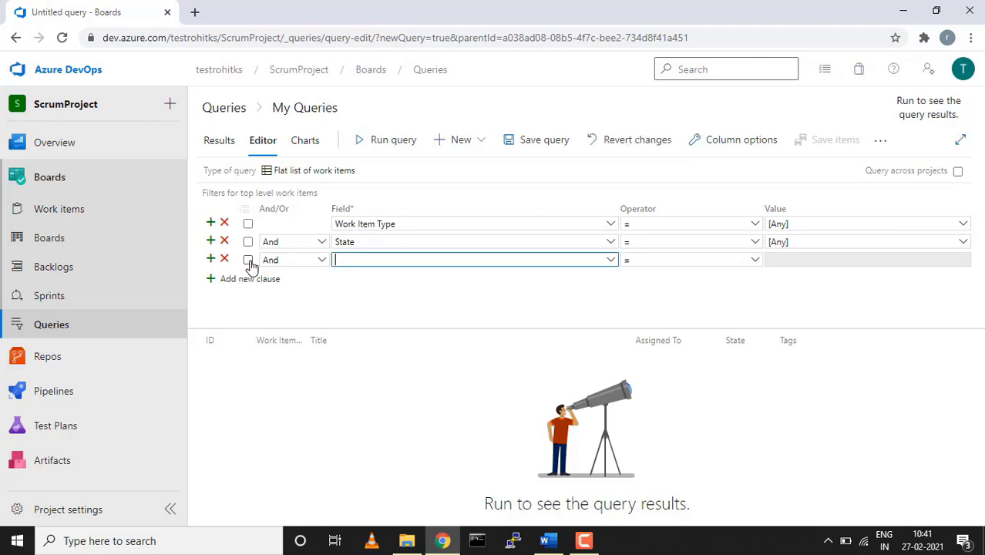
{"action": "left_click", "coordinate": [323, 259]}
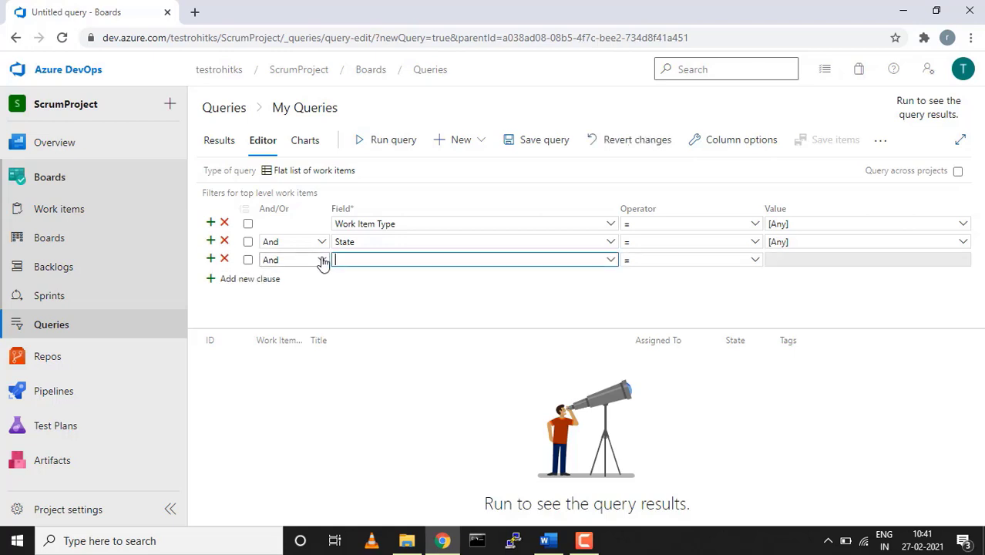
{"action": "left_click", "coordinate": [323, 262]}
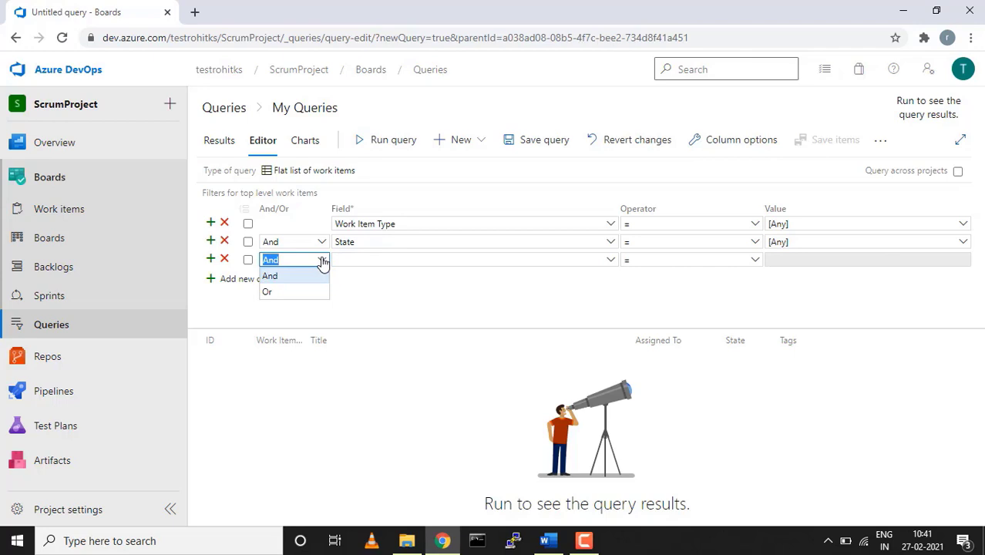
{"action": "left_click", "coordinate": [600, 302]}
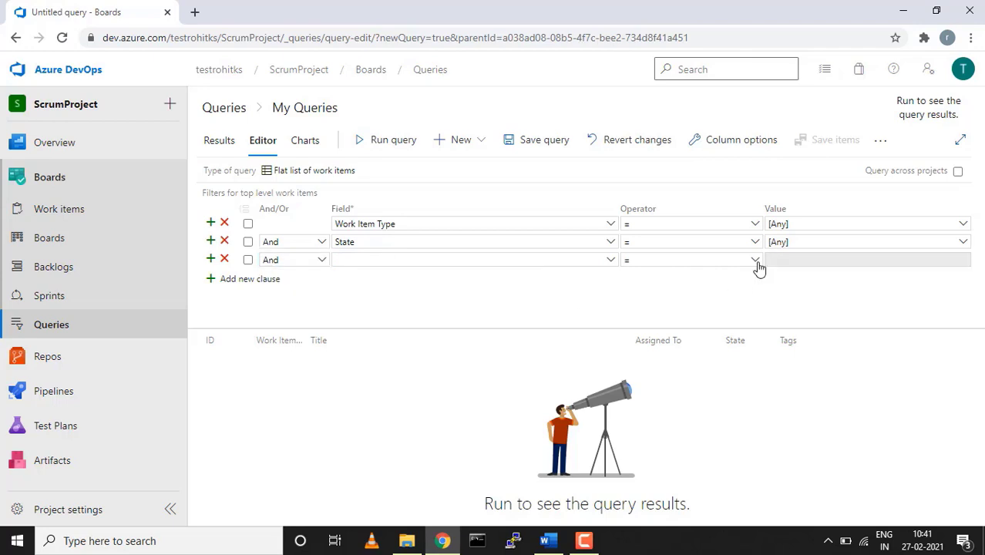
{"action": "left_click", "coordinate": [754, 263]}
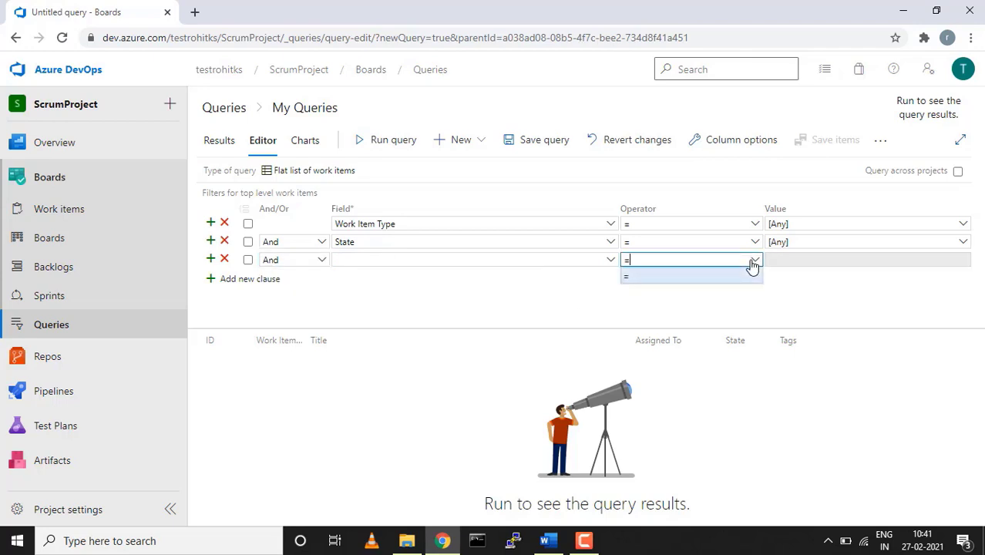
{"action": "left_click", "coordinate": [755, 243]}
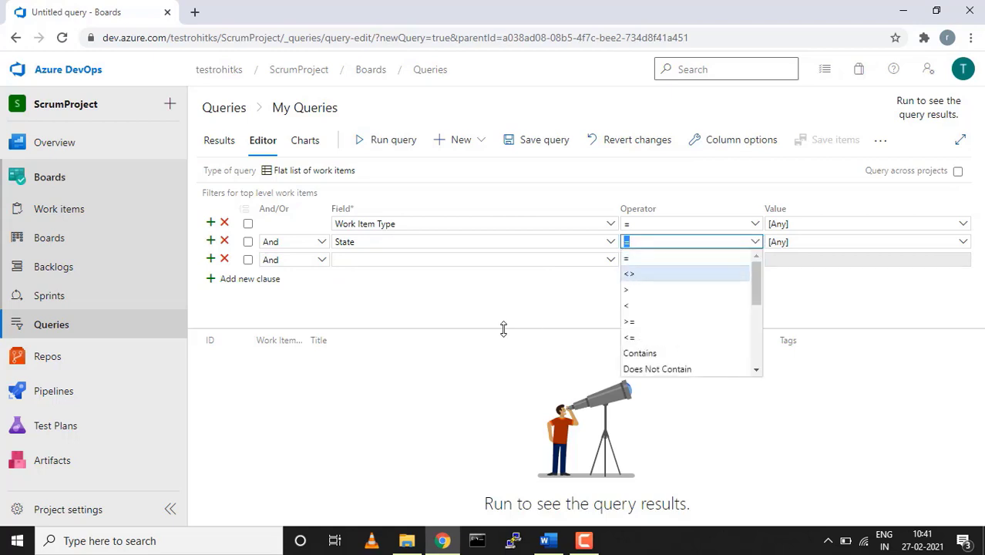
{"action": "left_click", "coordinate": [225, 261]}
{"action": "left_click", "coordinate": [225, 261]}
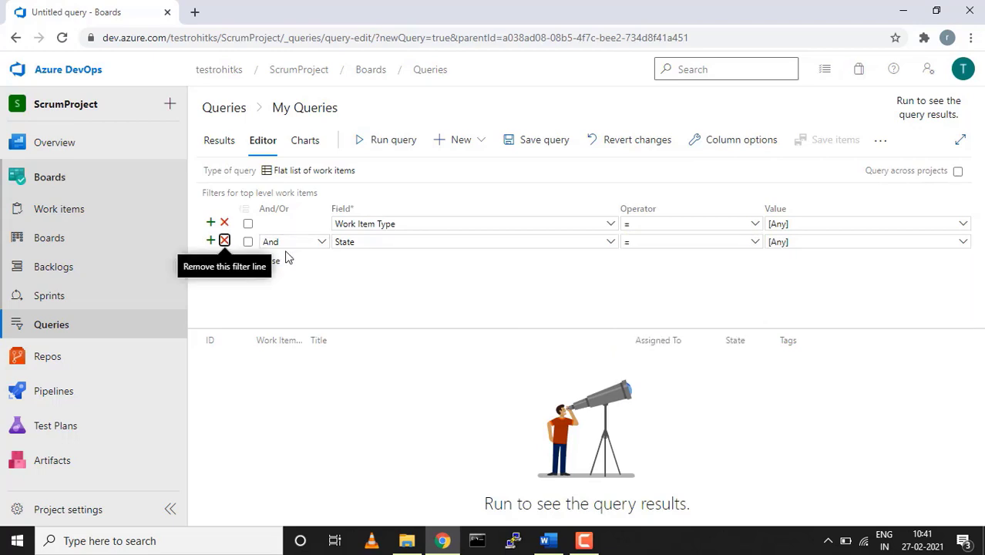
Filter State to Approved and run the query, returning only item 39
{"action": "left_click", "coordinate": [402, 144]}
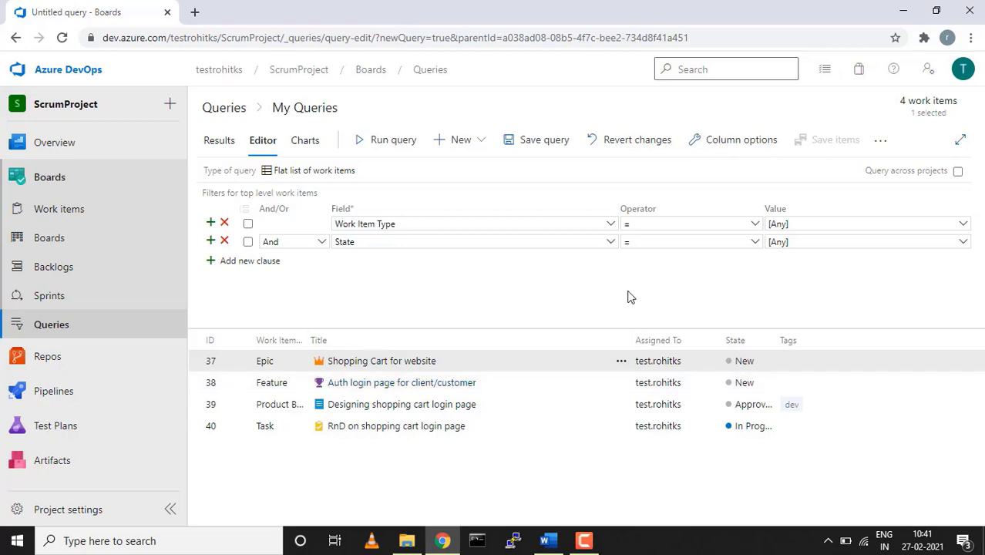
{"action": "left_click", "coordinate": [963, 246]}
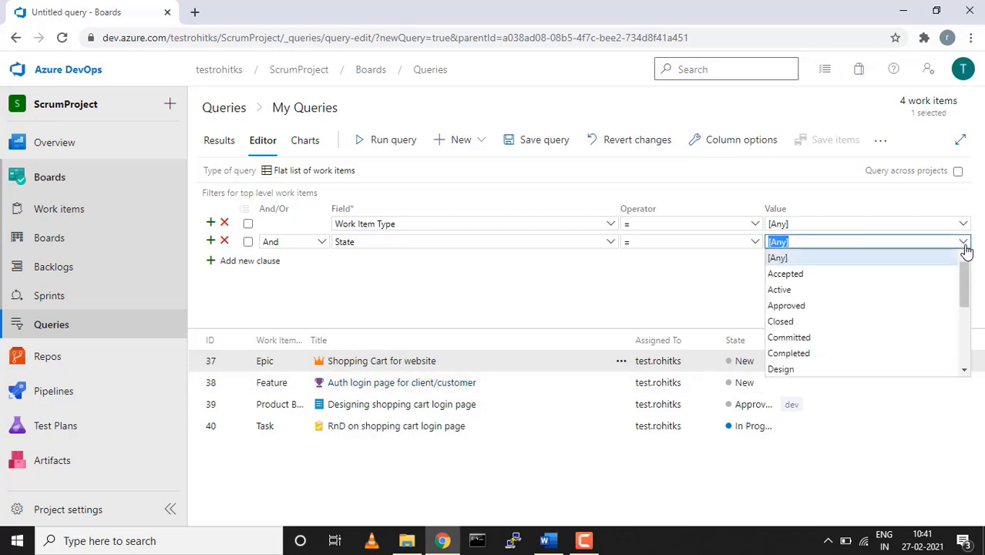
{"action": "left_click", "coordinate": [800, 307]}
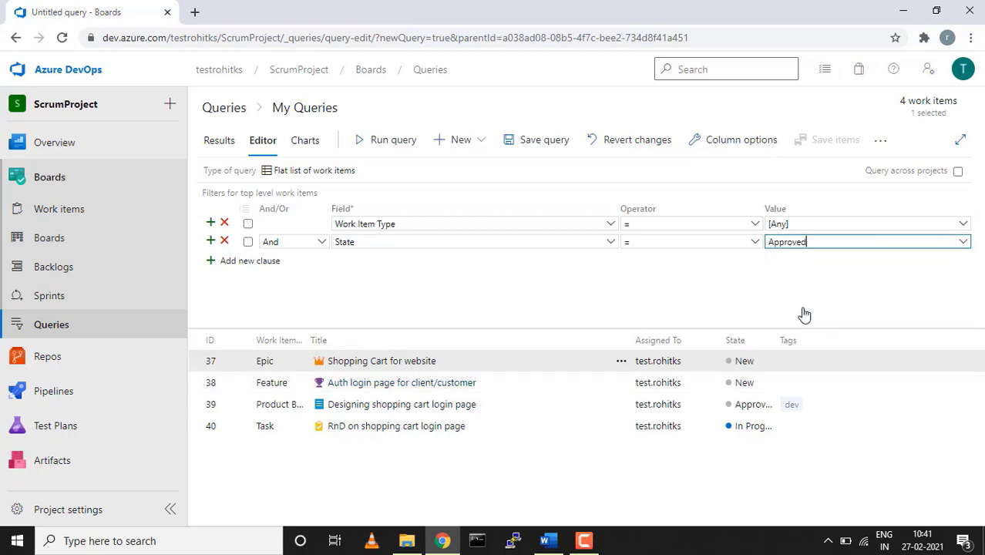
{"action": "left_click", "coordinate": [387, 147]}
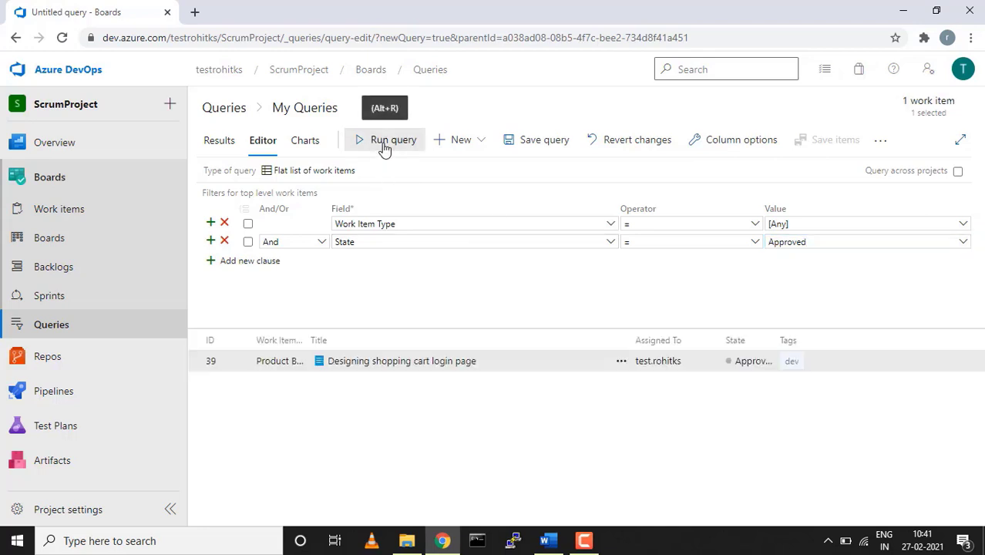
Discard the unsaved Approved query and start a fresh query, briefly checking its Charts tab
{"action": "left_click", "coordinate": [85, 214]}
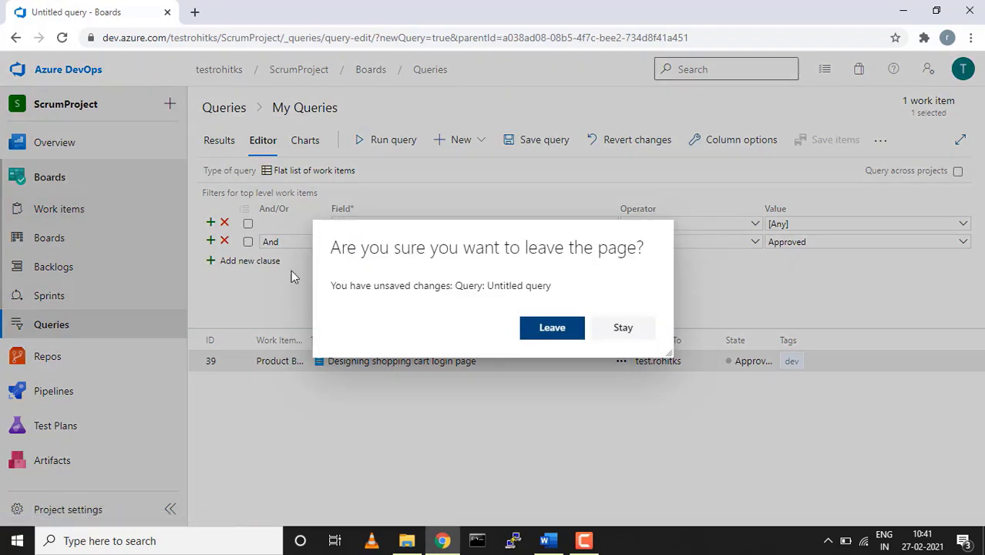
{"action": "left_click", "coordinate": [552, 327]}
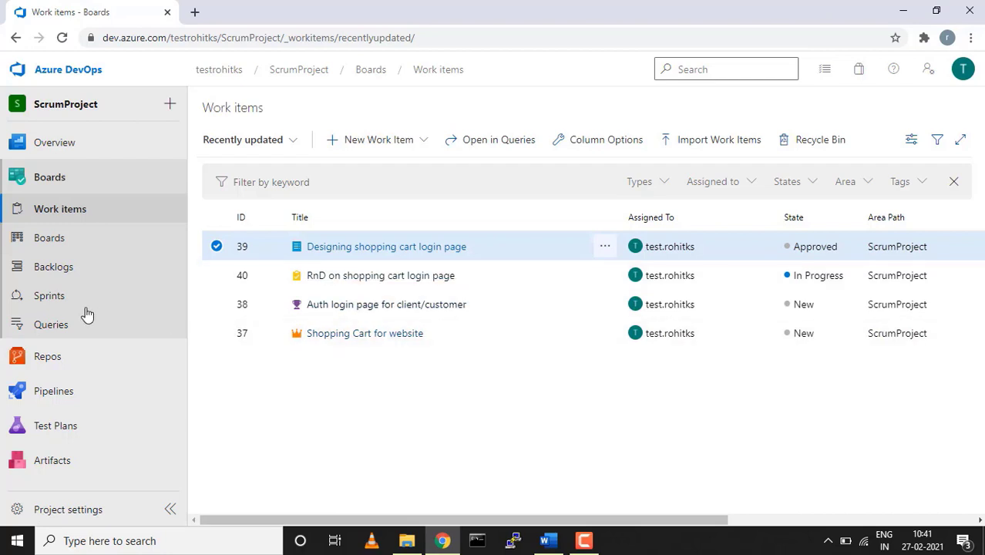
{"action": "left_click", "coordinate": [63, 325]}
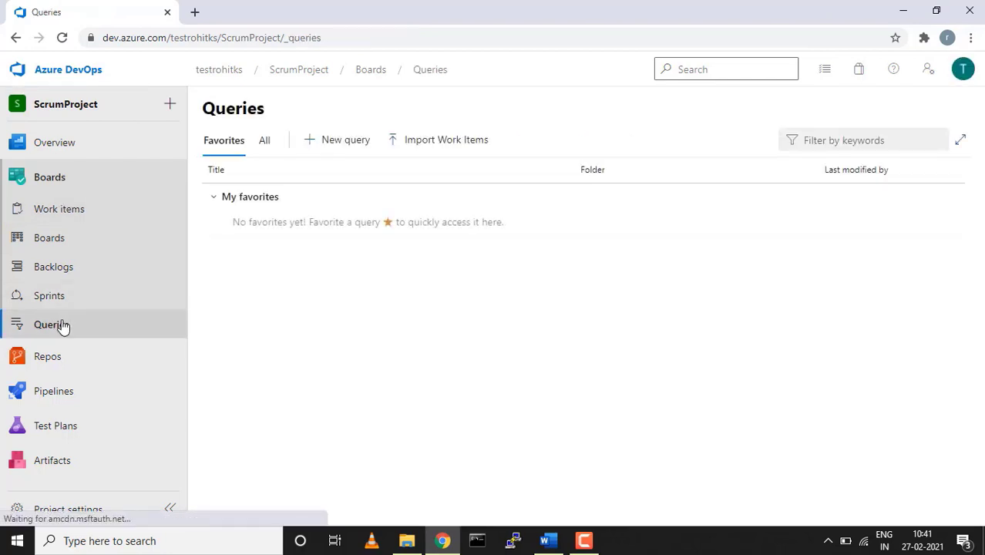
{"action": "left_click", "coordinate": [337, 142]}
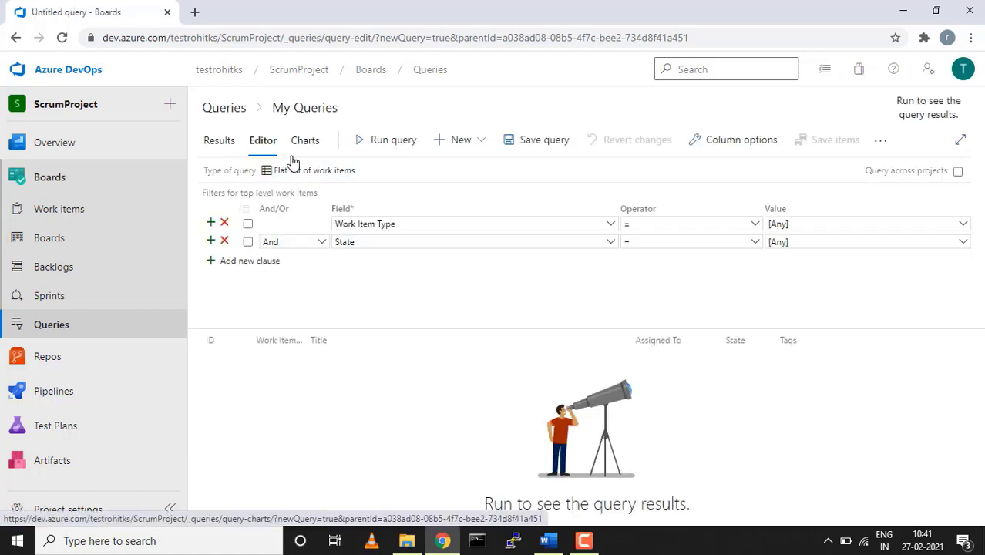
{"action": "left_click", "coordinate": [307, 144]}
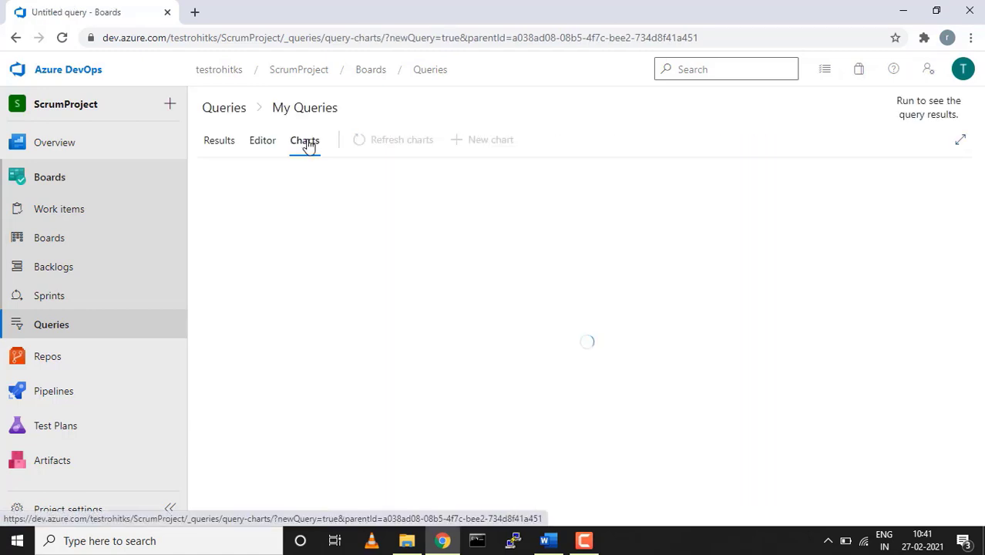
{"action": "left_click", "coordinate": [262, 141]}
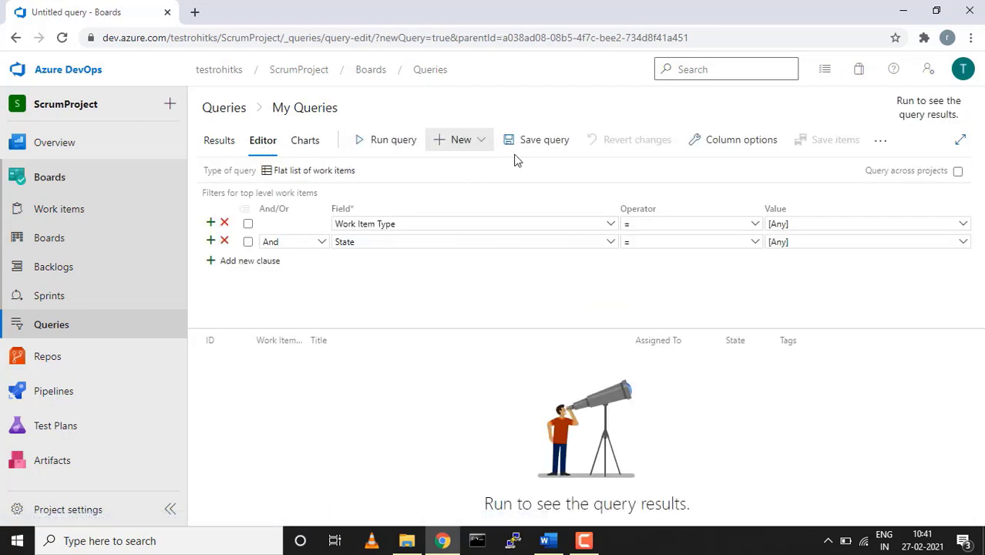
Save the new query under the name 'test'
{"action": "left_click", "coordinate": [540, 143]}
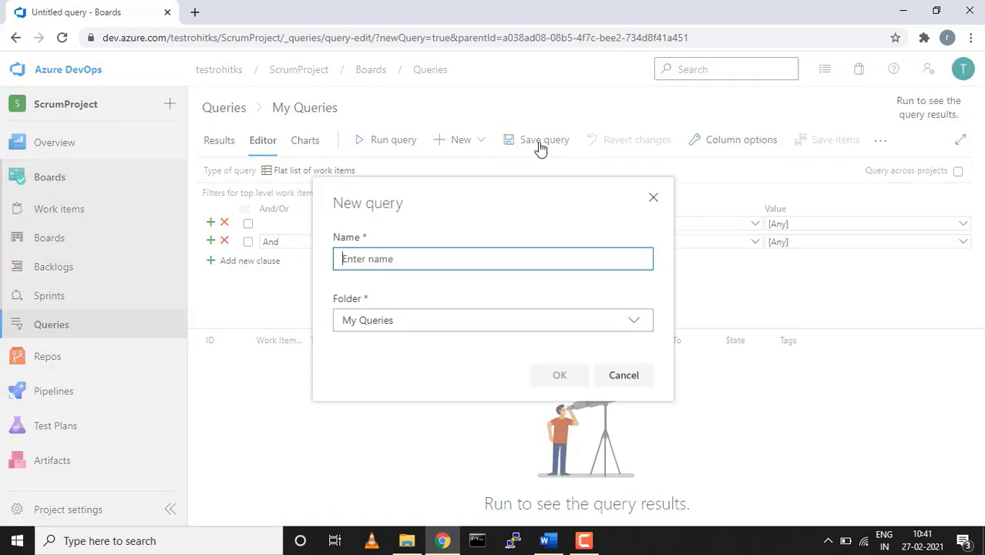
{"action": "type", "text": "test"}
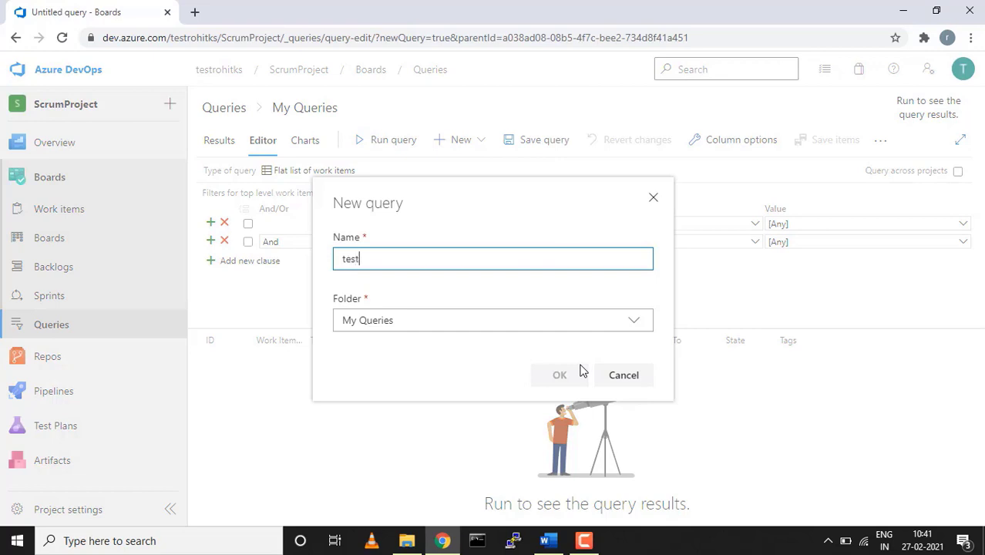
{"action": "left_click", "coordinate": [578, 374]}
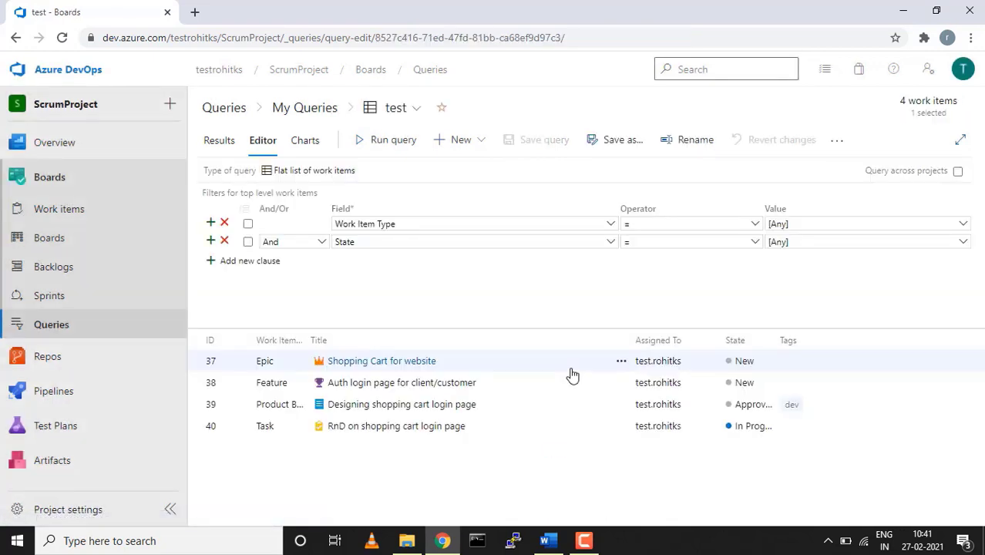
Add a pie chart to the test query grouped by State
{"action": "left_click", "coordinate": [304, 142]}
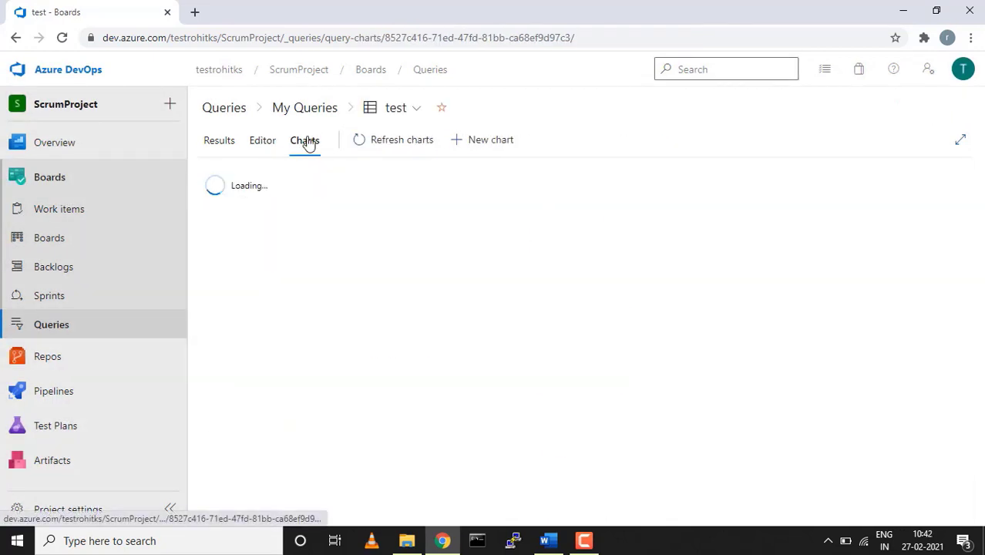
{"action": "left_click", "coordinate": [570, 384]}
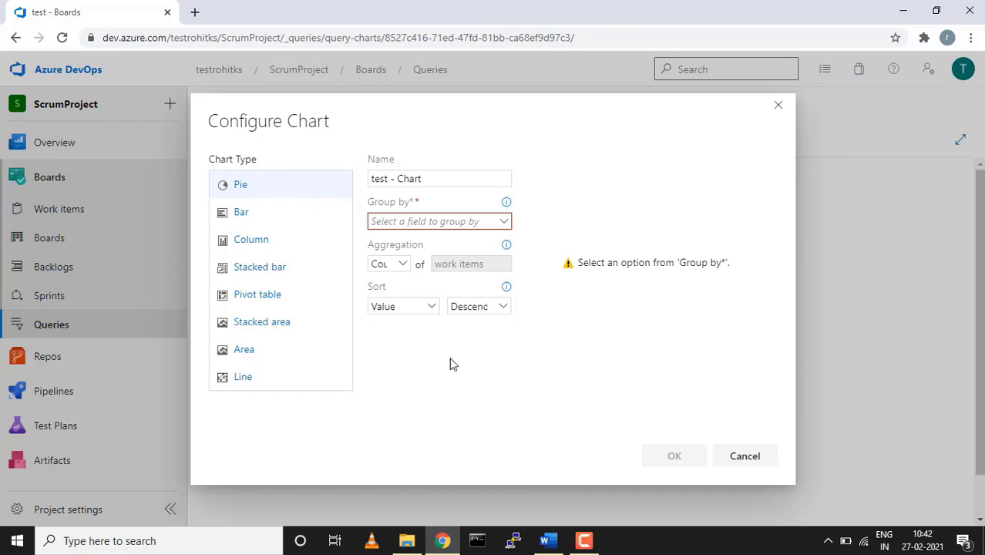
{"action": "left_click", "coordinate": [505, 222]}
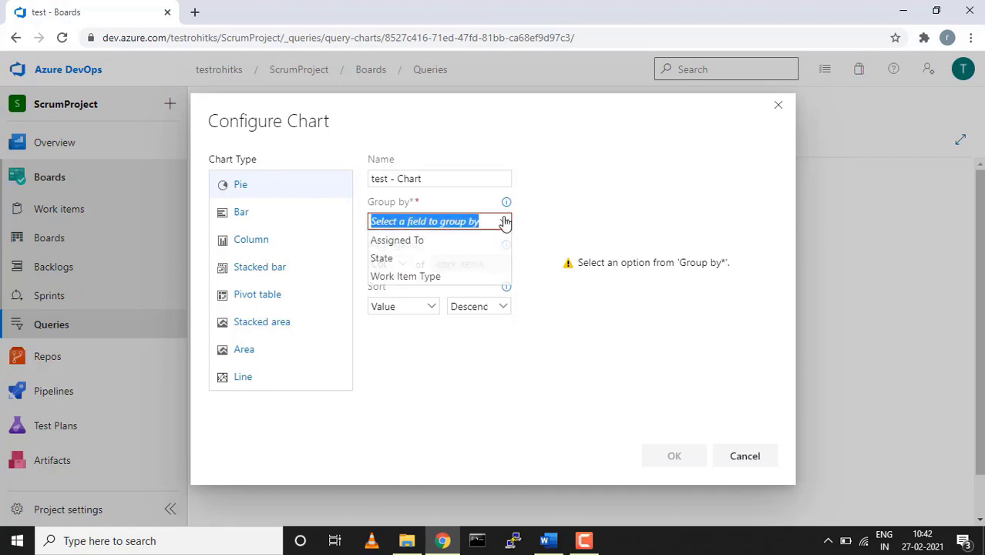
{"action": "left_click", "coordinate": [419, 261]}
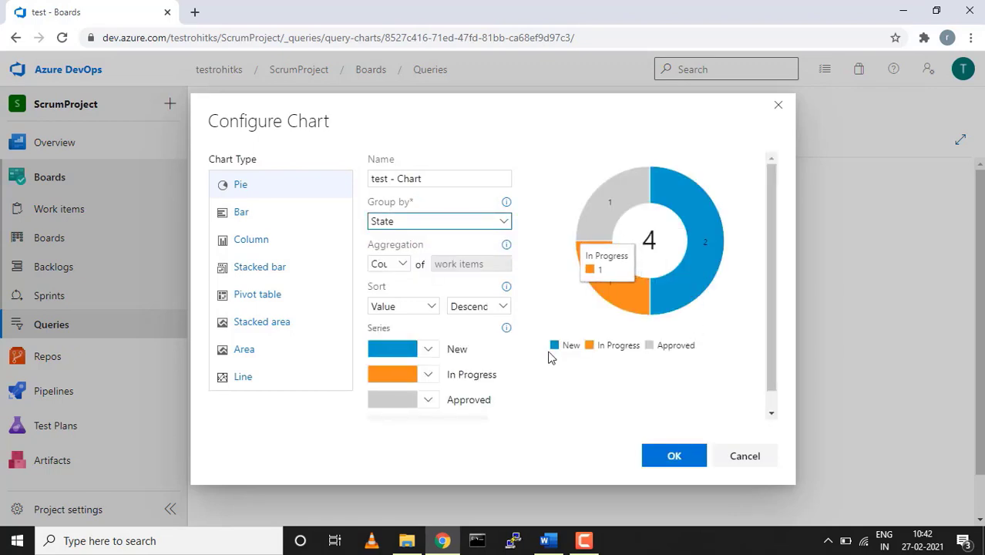
{"action": "left_click", "coordinate": [683, 462]}
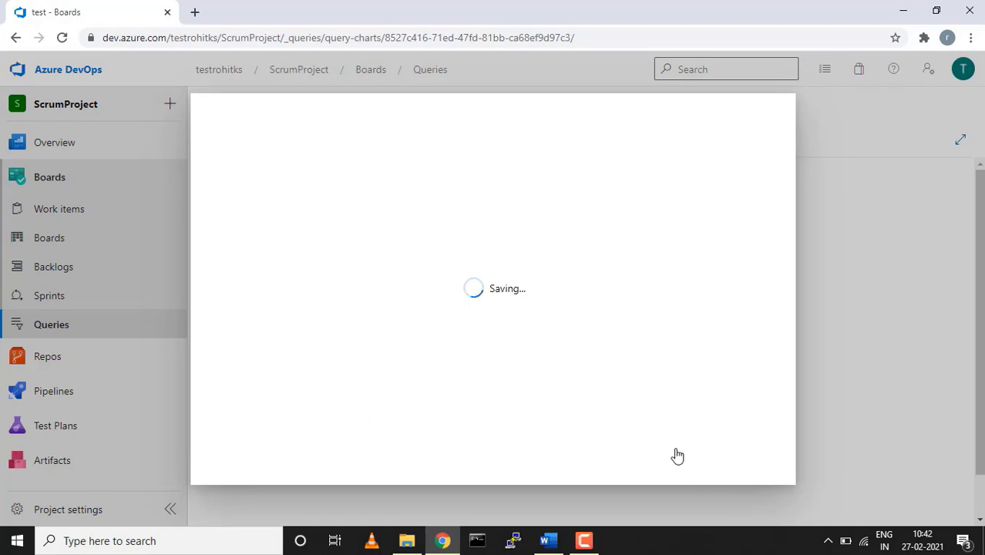
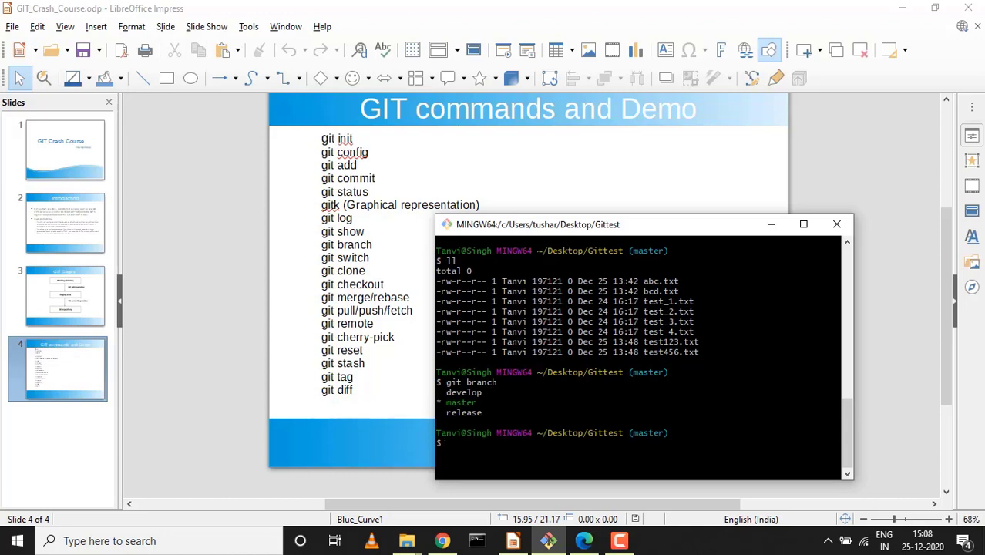
Clear the terminal and create an empty cherrypick.txt file with touch
{"action": "key", "text": "ctrl+l"}
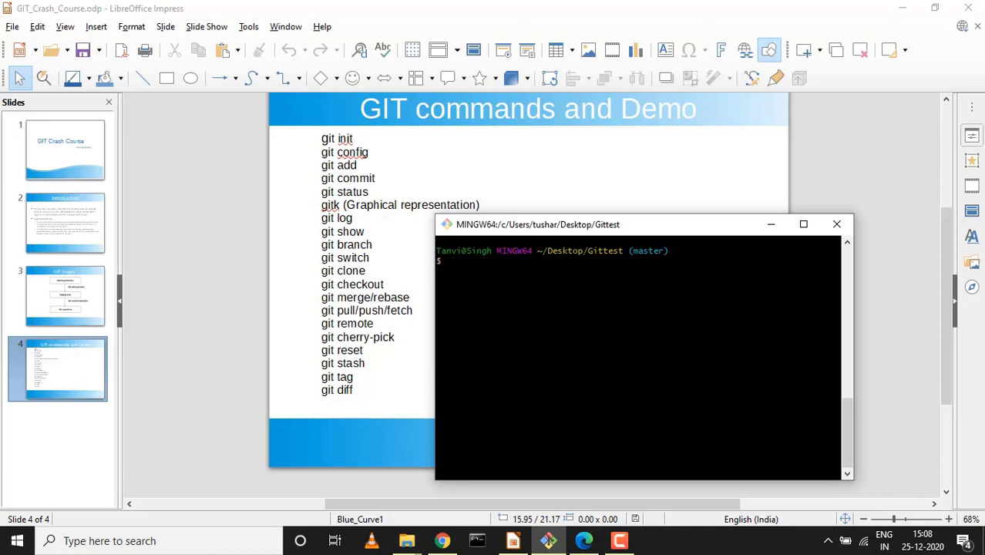
{"action": "type", "text": "git"}
{"action": "key", "text": "BackSpace"}
{"action": "key", "text": "BackSpace"}
{"action": "key", "text": "BackSpace"}
{"action": "type", "text": "c"}
{"action": "key", "text": "BackSpace"}
{"action": "type", "text": "t"}
{"action": "type", "text": "ouch"}
{"action": "type", "text": " cherr"}
{"action": "type", "text": "y"}
{"action": "type", "text": "pick."}
{"action": "type", "text": "x"}
{"action": "type", "text": "xt"}
{"action": "key", "text": "Return"}
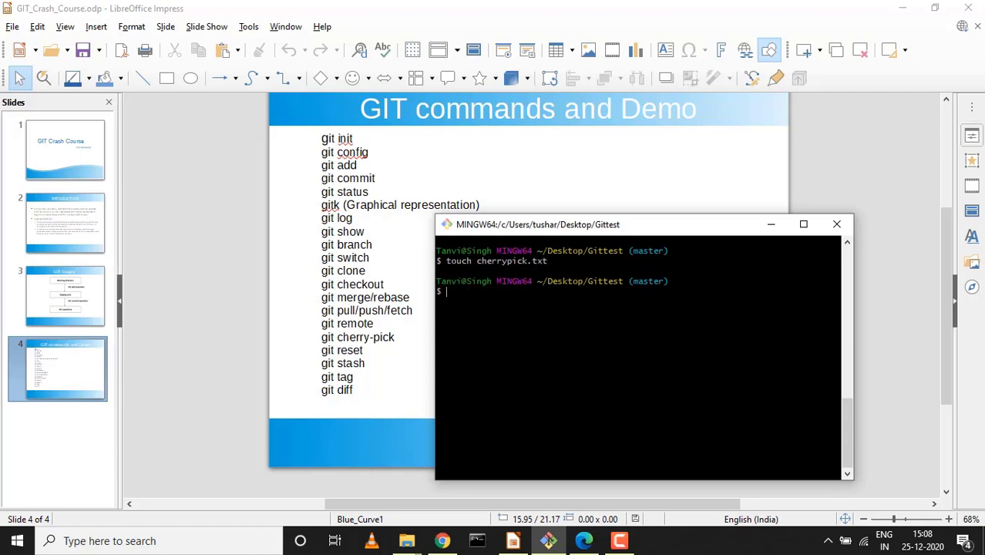
Stage the new file and commit it on master with the message 'cheery_picked'
{"action": "type", "text": "git add ."}
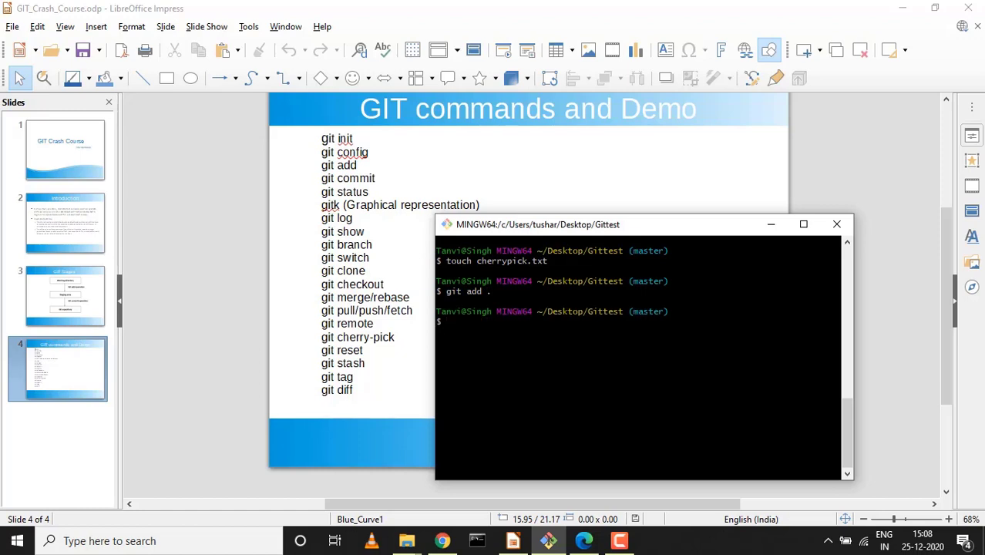
{"action": "type", "text": "git comm"}
{"action": "type", "text": "it -m"}
{"action": "type", "text": " \"\""}
{"action": "type", "text": "cheery"}
{"action": "type", "text": "_picked"}
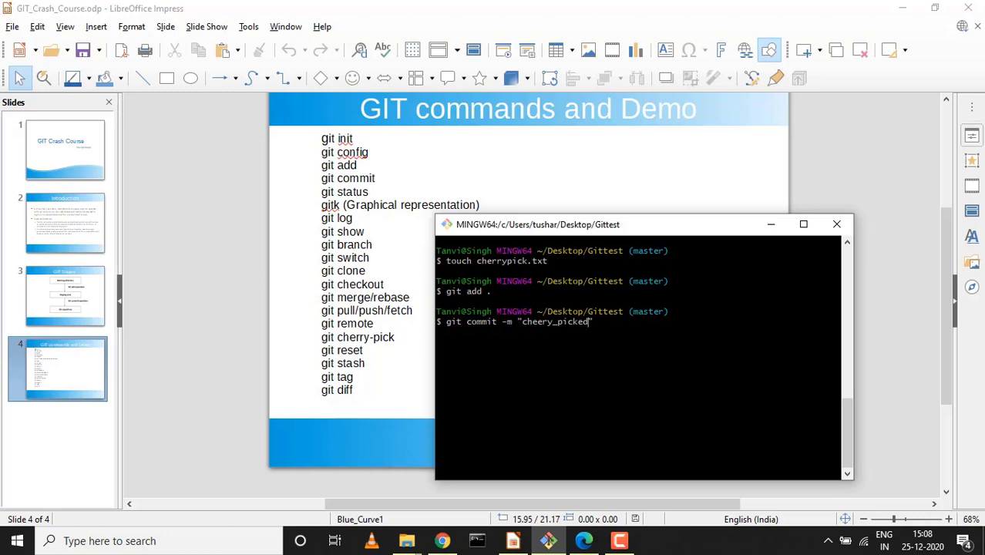
{"action": "key", "text": "Return"}
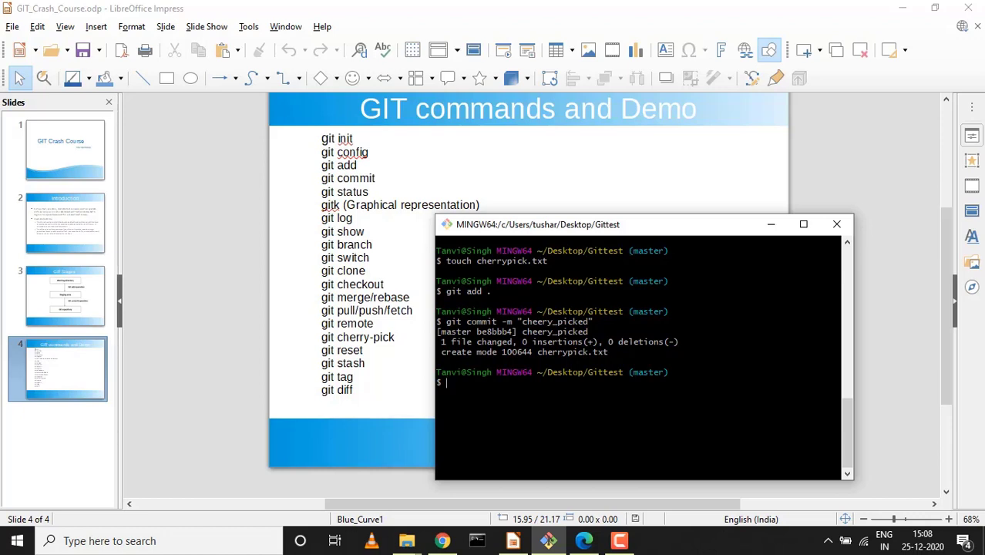
{"action": "key", "text": "ctrl+l"}
Review master's commit history, then clear the screen and make the terminal window taller
{"action": "type", "text": "git log"}
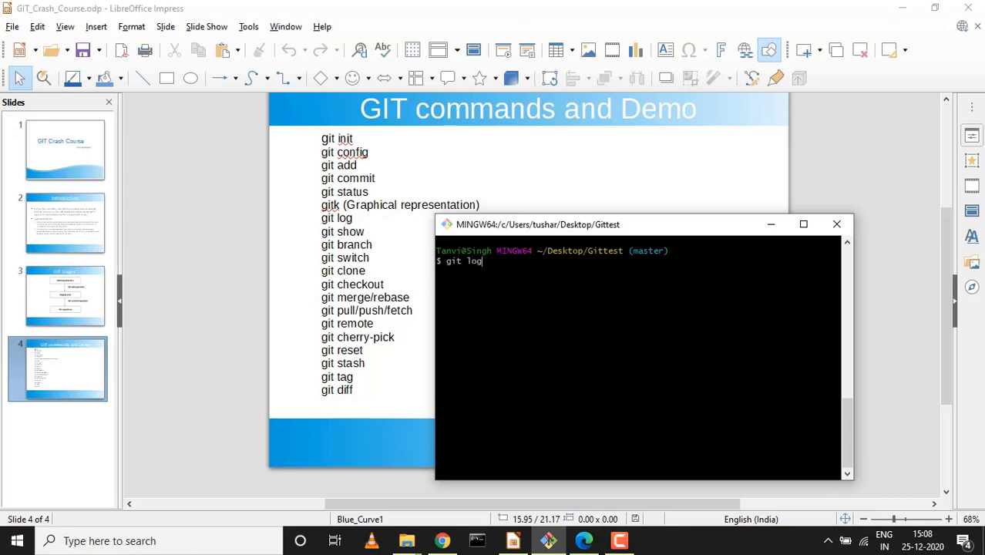
{"action": "key", "text": "Return"}
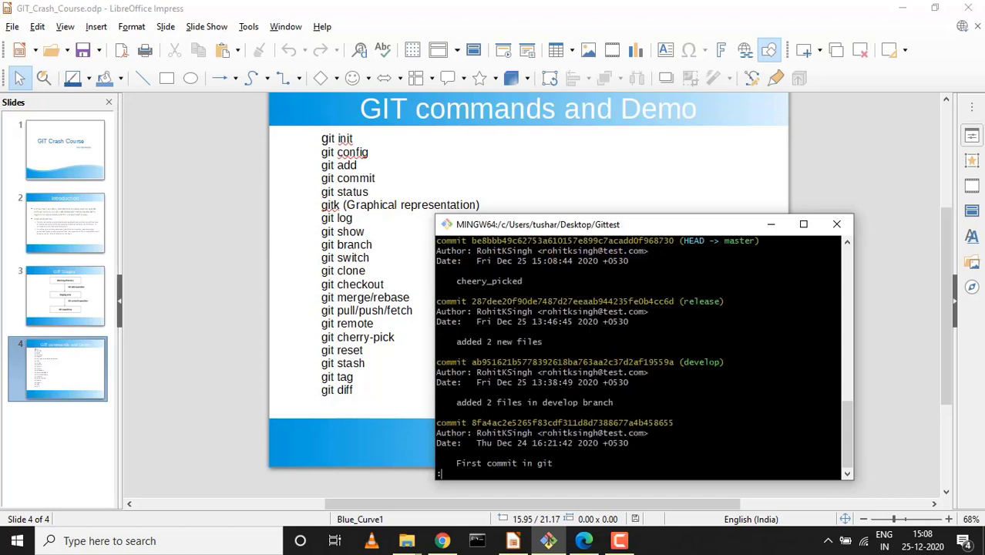
{"action": "key", "text": "q"}
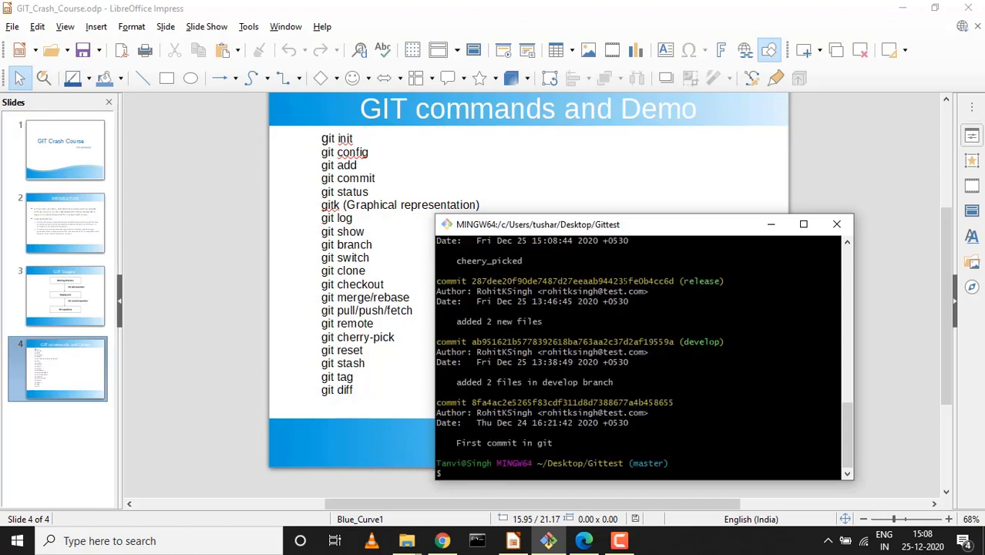
{"action": "key", "text": "ctrl+l"}
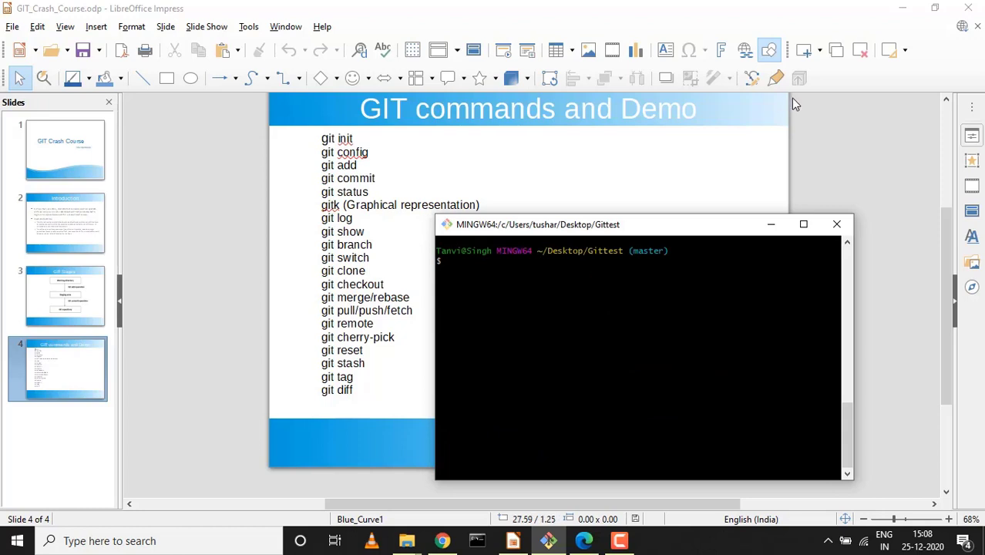
{"action": "left_click_drag", "start_coordinate": [619, 214], "coordinate": [618, 103]}
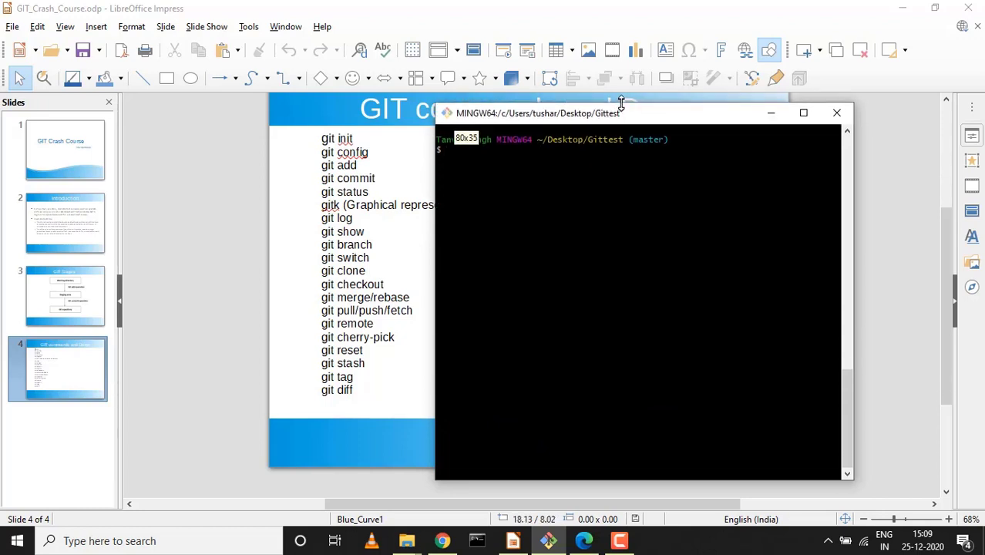
Switch to develop and review its log: 'added 2 files in develop branch' and 'First commit in git'
{"action": "type", "text": "git "}
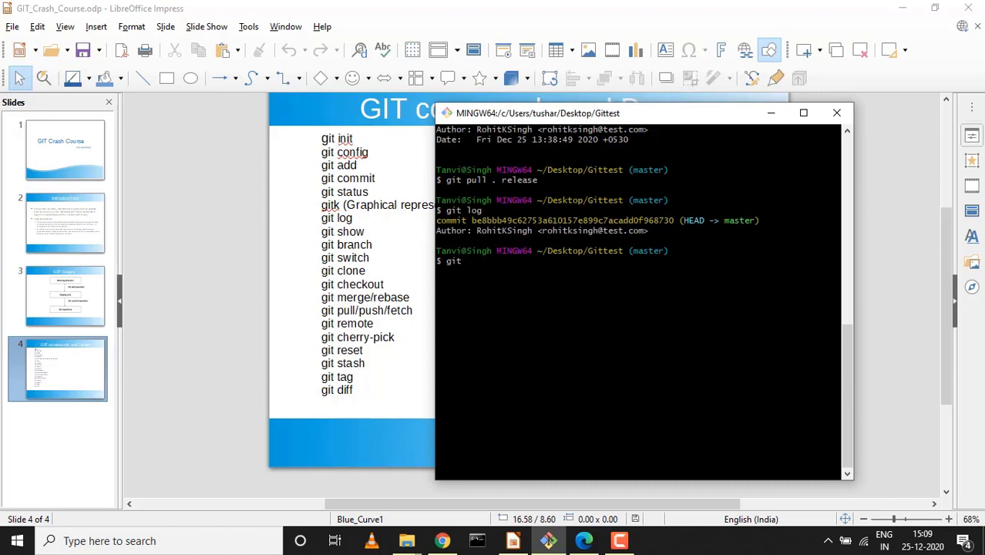
{"action": "type", "text": "switch develop"}
{"action": "key", "text": "Return"}
{"action": "type", "text": "git "}
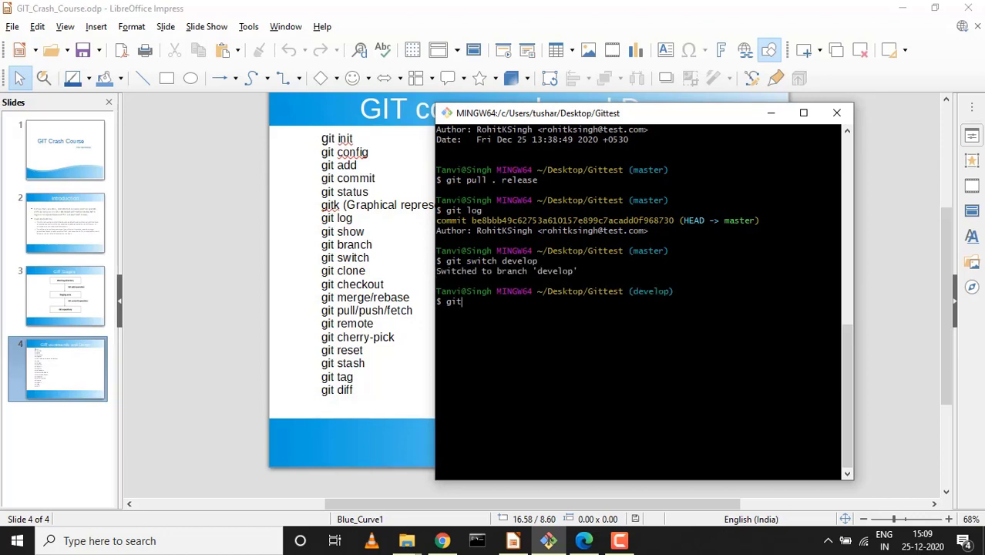
{"action": "type", "text": "log"}
{"action": "key", "text": "Return"}
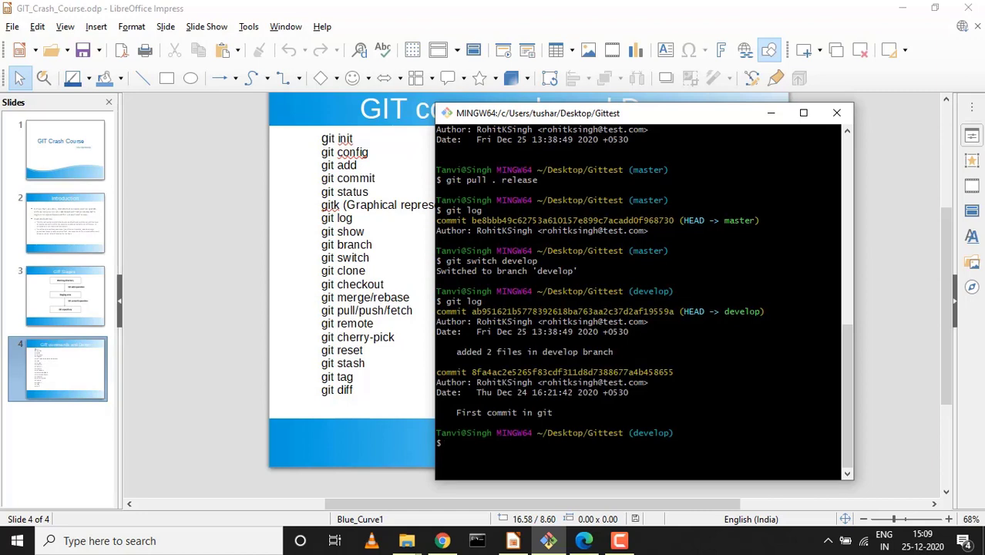
{"action": "scroll", "coordinate": [641, 301], "scroll_direction": "up", "scroll_amount": 5}
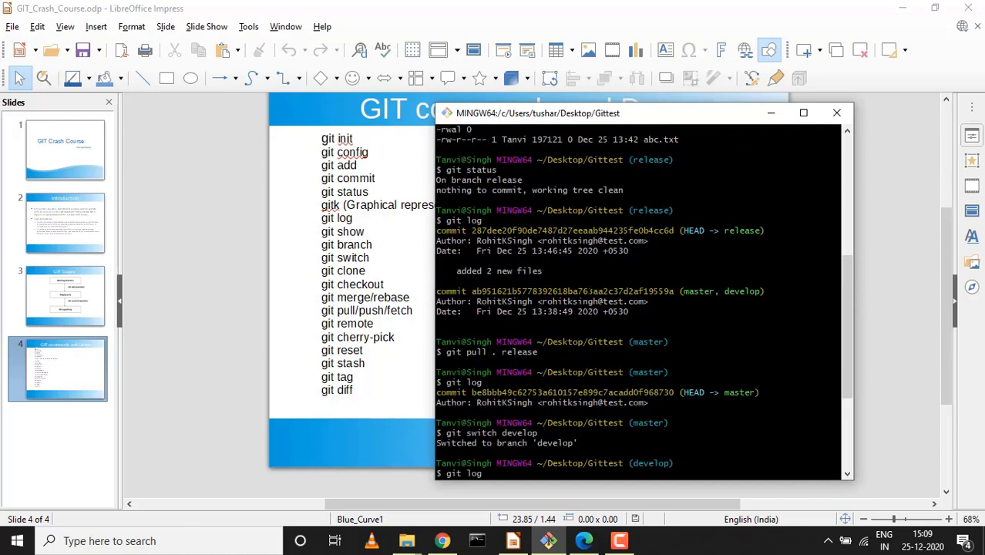
{"action": "scroll", "coordinate": [642, 301], "scroll_direction": "down", "scroll_amount": 1}
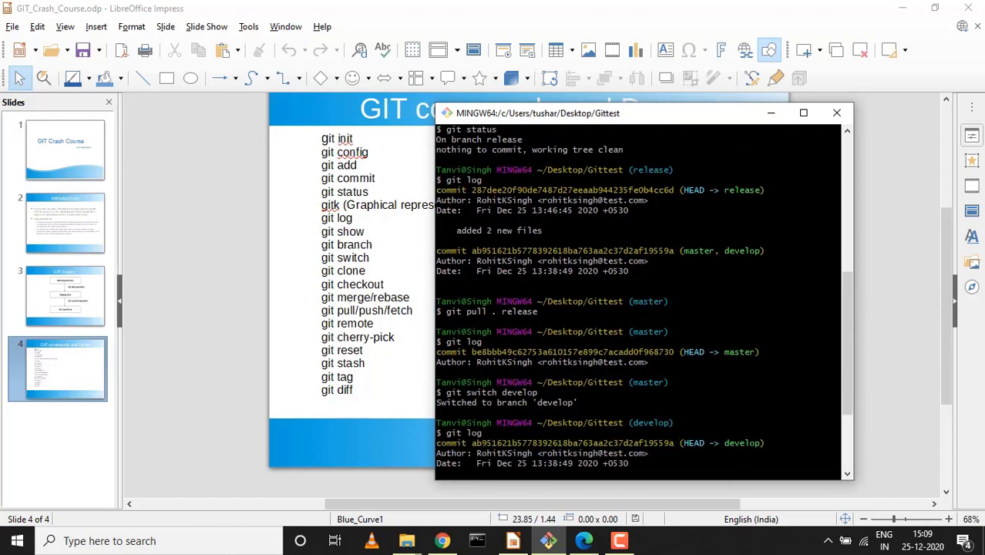
{"action": "scroll", "coordinate": [641, 301], "scroll_direction": "up", "scroll_amount": 4}
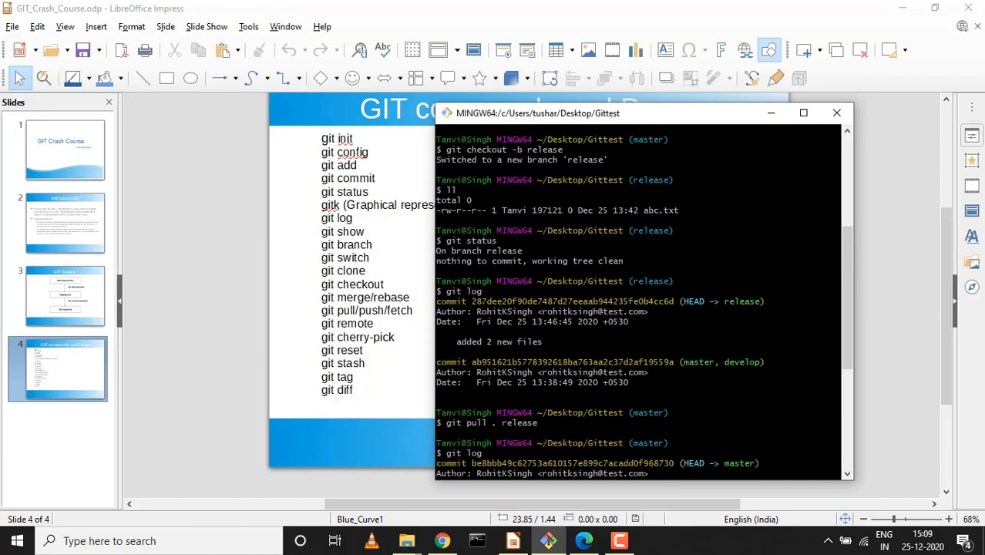
{"action": "scroll", "coordinate": [641, 300], "scroll_direction": "up", "scroll_amount": 5}
{"action": "scroll", "coordinate": [641, 301], "scroll_direction": "down", "scroll_amount": 12}
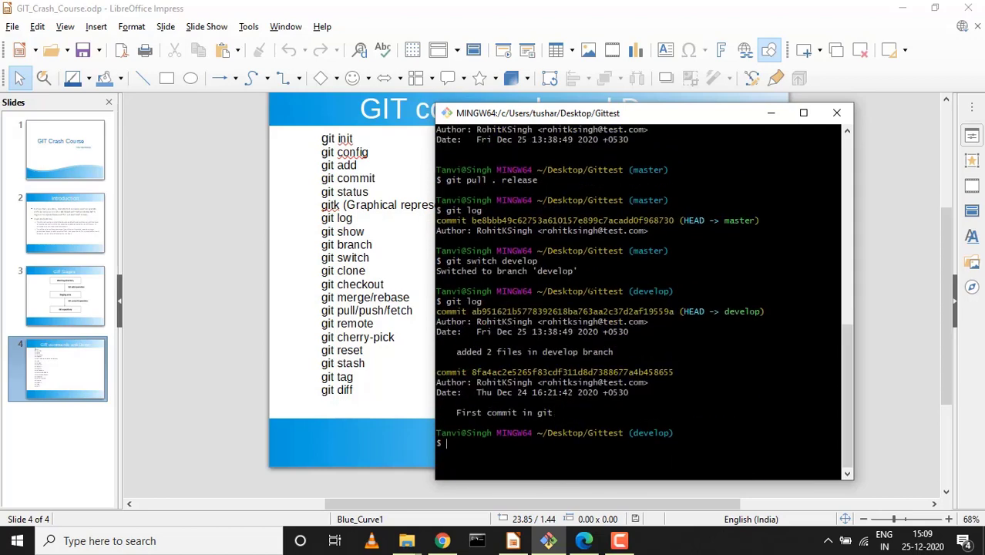
Switch to master and copy the hash of the top cheery_picked commit from its log
{"action": "key", "text": "ctrl+l"}
{"action": "type", "text": "git "}
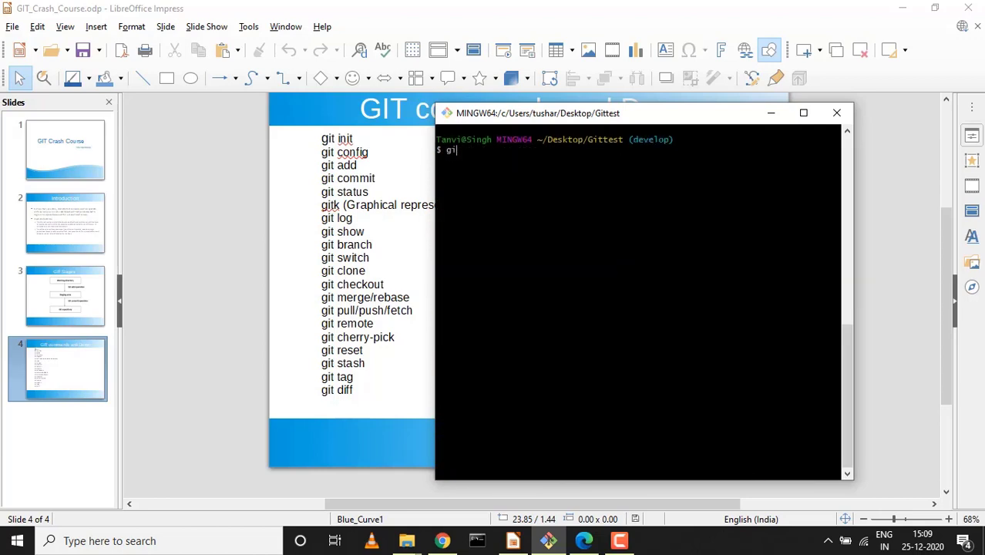
{"action": "type", "text": "cherry-pick commits"}
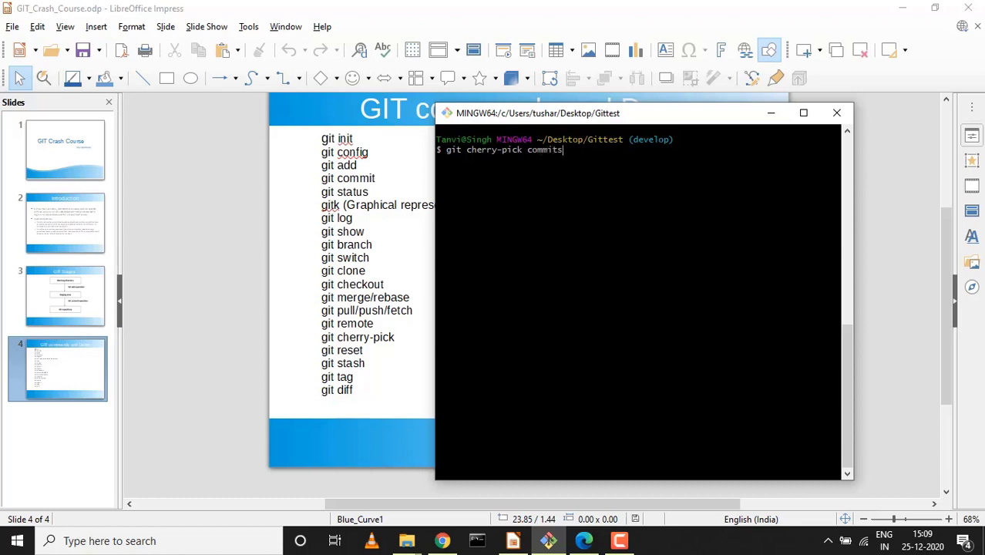
{"action": "type", "text": "ha"}
{"action": "key", "text": "BackSpace"}
{"action": "key", "text": "BackSpace"}
{"action": "key", "text": "BackSpace"}
{"action": "key", "text": "BackSpace"}
{"action": "key", "text": "BackSpace"}
{"action": "key", "text": "BackSpace"}
{"action": "key", "text": "BackSpace"}
{"action": "key", "text": "BackSpace"}
{"action": "key", "text": "BackSpace"}
{"action": "key", "text": "BackSpace"}
{"action": "key", "text": "BackSpace"}
{"action": "key", "text": "BackSpace"}
{"action": "key", "text": "BackSpace"}
{"action": "key", "text": "BackSpace"}
{"action": "key", "text": "BackSpace"}
{"action": "key", "text": "BackSpace"}
{"action": "key", "text": "BackSpace"}
{"action": "key", "text": "BackSpace"}
{"action": "key", "text": "BackSpace"}
{"action": "key", "text": "BackSpace"}
{"action": "key", "text": "BackSpace"}
{"action": "key", "text": "BackSpace"}
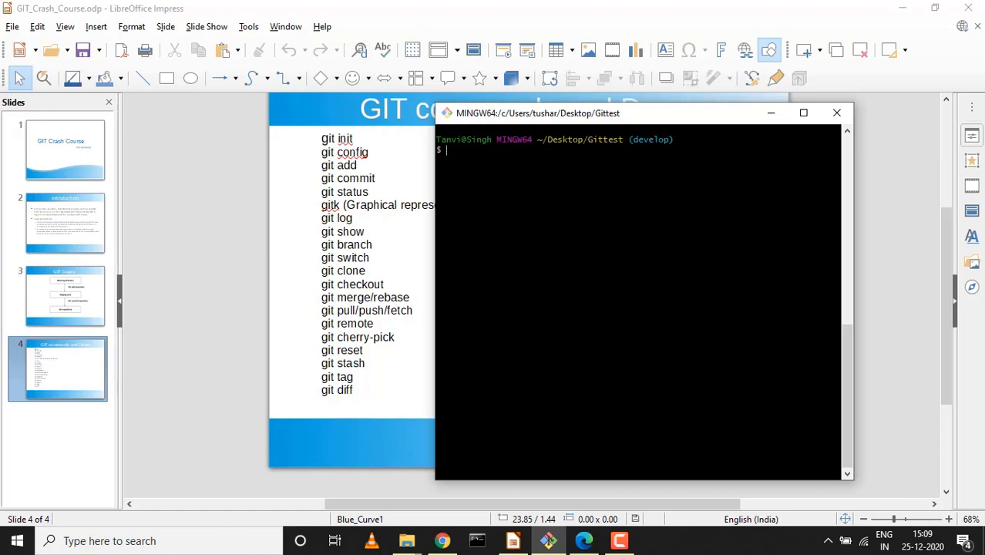
{"action": "type", "text": "git switch master"}
{"action": "key", "text": "Return"}
{"action": "key", "text": "Up"}
{"action": "key", "text": "Up"}
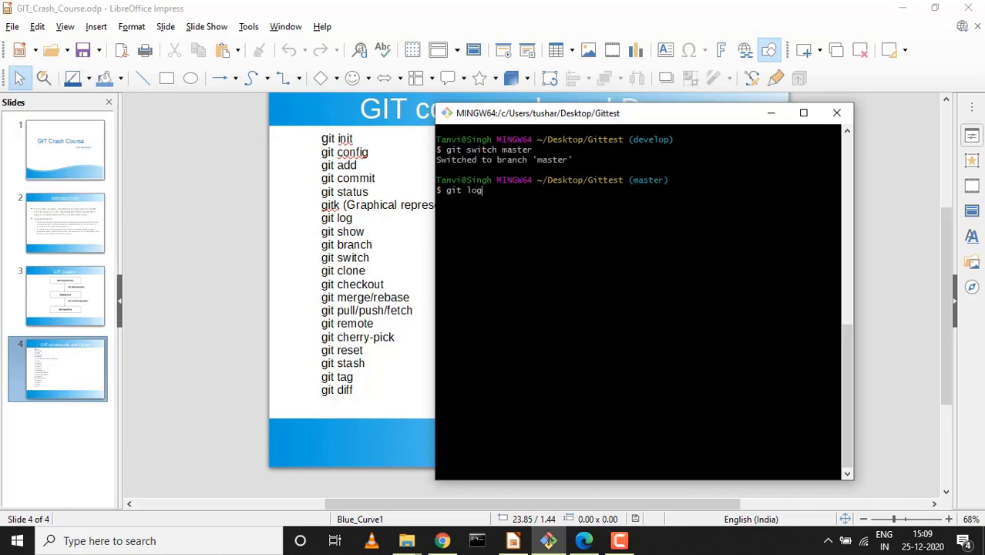
{"action": "key", "text": "Return"}
{"action": "double_click", "coordinate": [554, 201]}
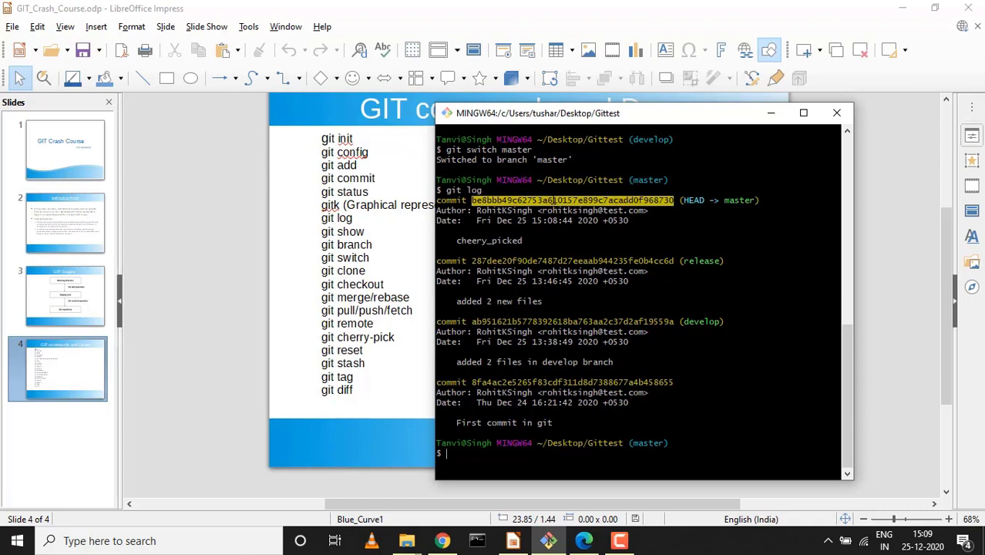
Return to the develop branch with git switch develop and clear the screen
{"action": "key", "text": "Up"}
{"action": "key", "text": "Up"}
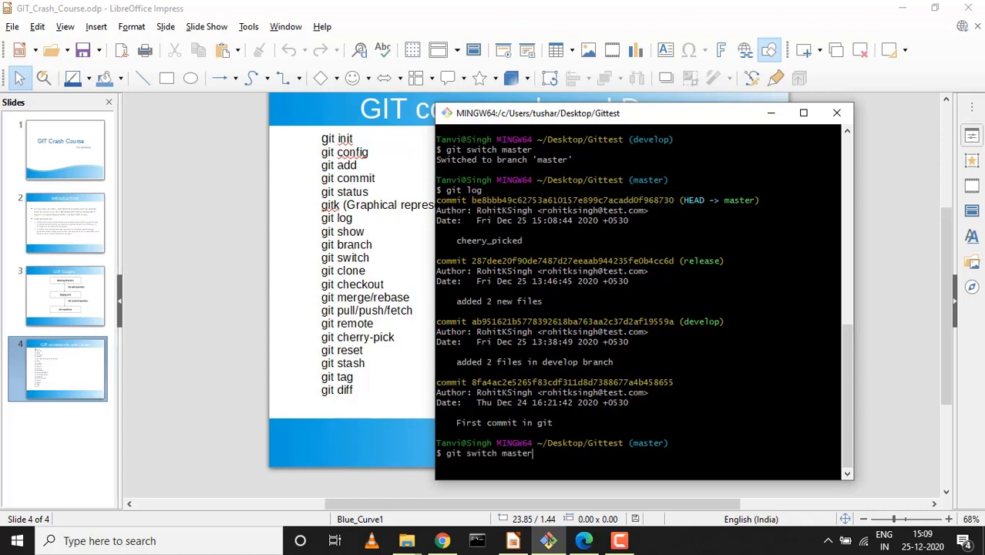
{"action": "key", "text": "Down"}
{"action": "key", "text": "Up"}
{"action": "key", "text": "BackSpace"}
{"action": "key", "text": "BackSpace"}
{"action": "key", "text": "BackSpace"}
{"action": "key", "text": "BackSpace"}
{"action": "key", "text": "BackSpace"}
{"action": "key", "text": "BackSpace"}
{"action": "type", "text": "develop"}
{"action": "key", "text": "Return"}
{"action": "key", "text": "ctrl+l"}
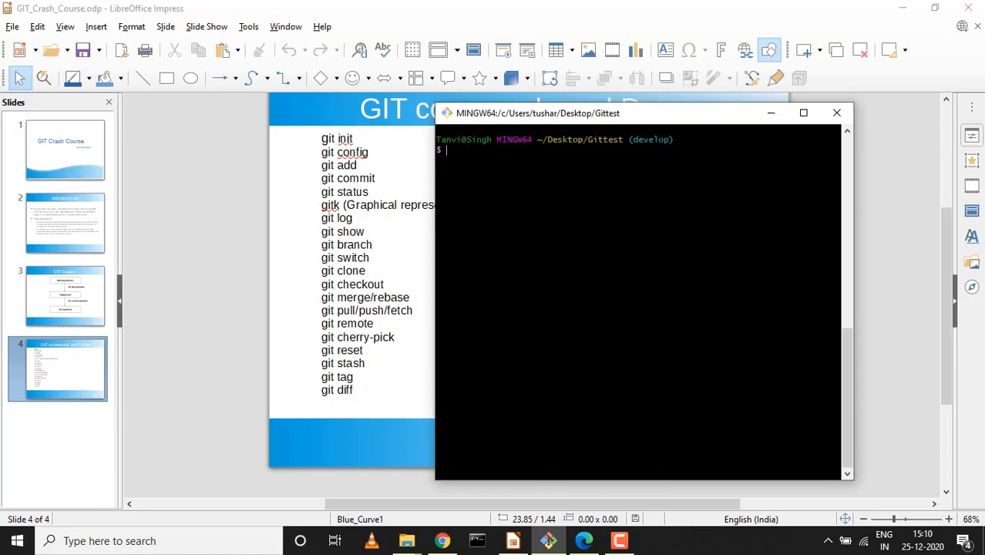
Cherry-pick the copied cheery_picked commit onto develop with git cherry-pick
{"action": "type", "text": "git"}
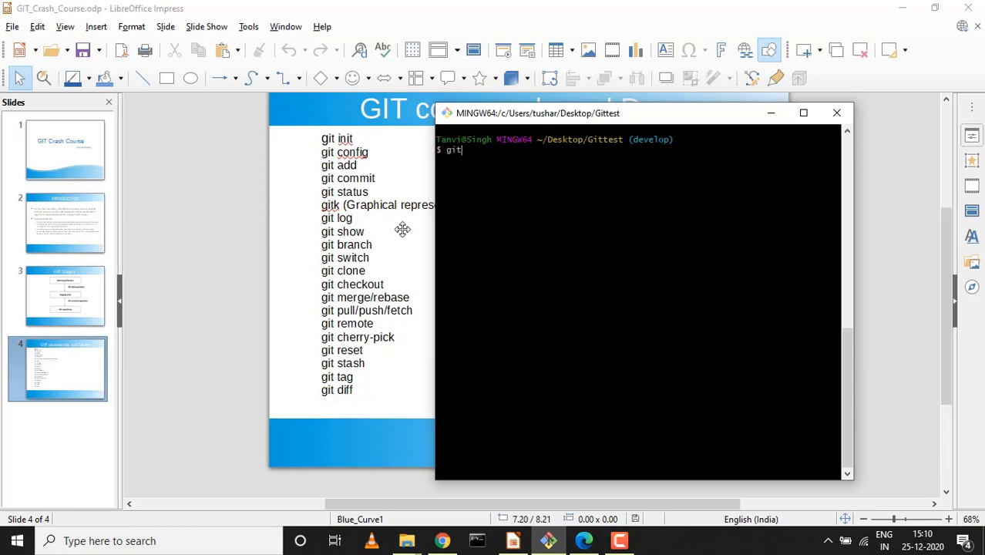
{"action": "type", "text": " cherry-pick"}
{"action": "type", "text": "be8bbb49c62753a610157e899c7acadd0f968730"}
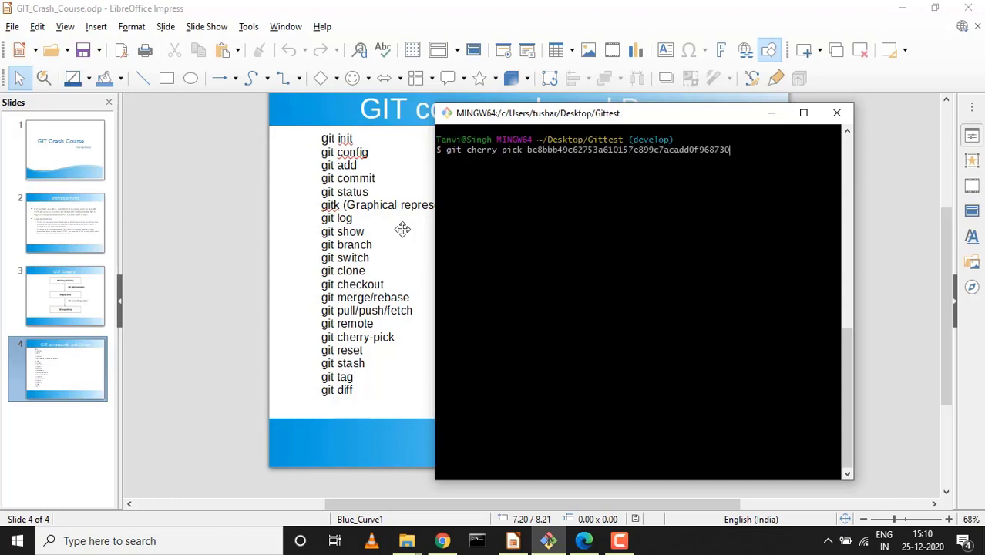
{"action": "key", "text": "Return"}
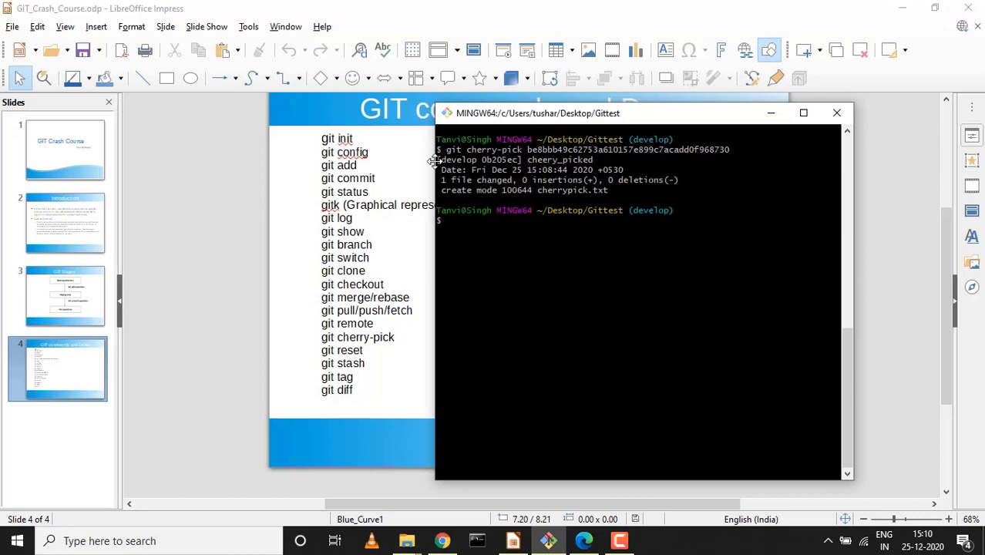
{"action": "double_click", "coordinate": [560, 159]}
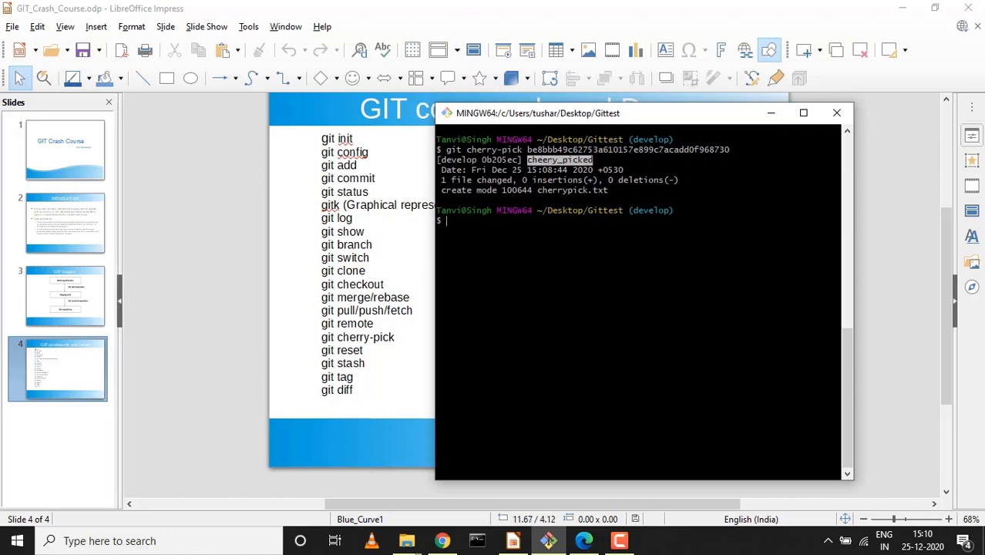
List develop's files with ll and confirm cherrypick.txt is among them
{"action": "type", "text": "ll"}
{"action": "key", "text": "Return"}
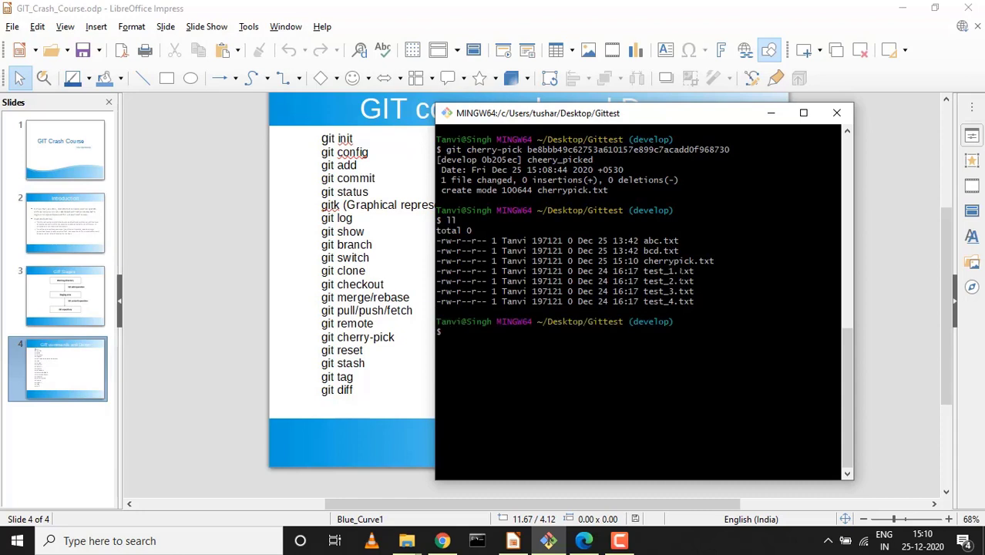
{"action": "double_click", "coordinate": [678, 261]}
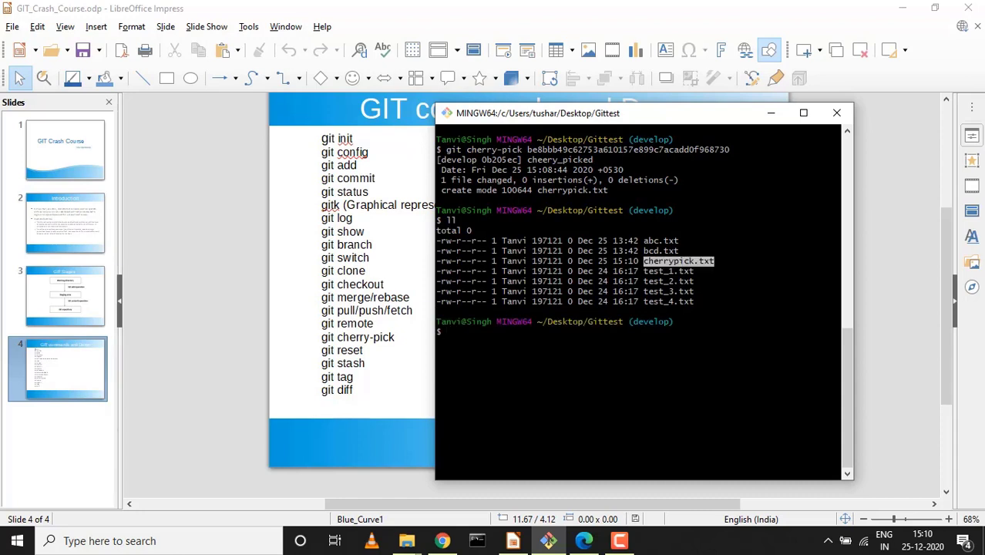
Open cherrypick.txt in vi, add the line 'hii', and save and quit with :wq
{"action": "type", "text": "vi che"}
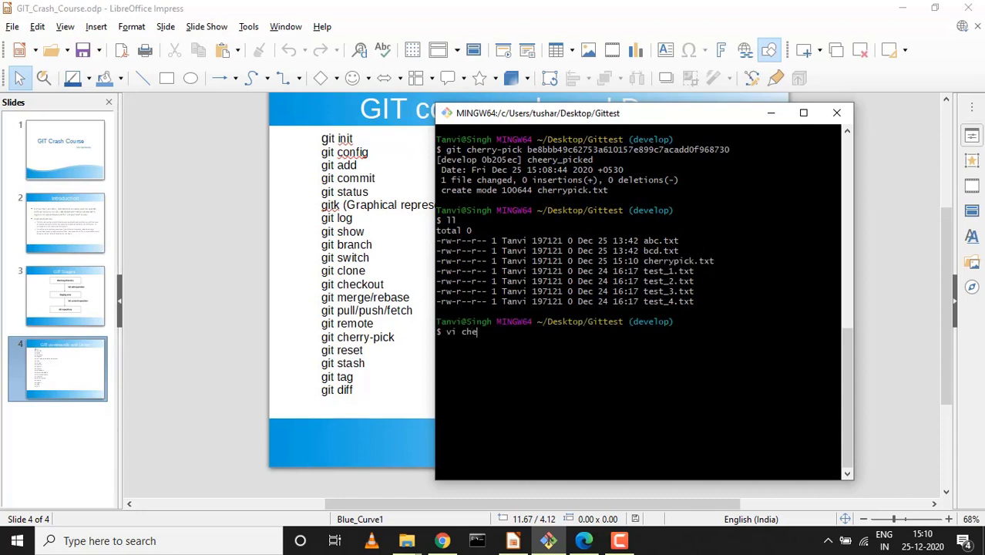
{"action": "key", "text": "Tab"}
{"action": "key", "text": "Return"}
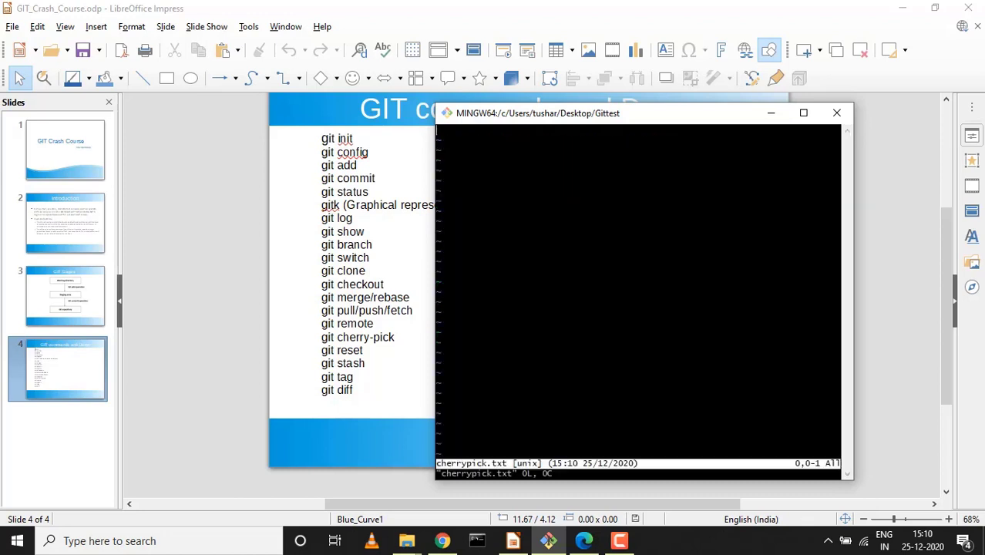
{"action": "type", "text": "ihii"}
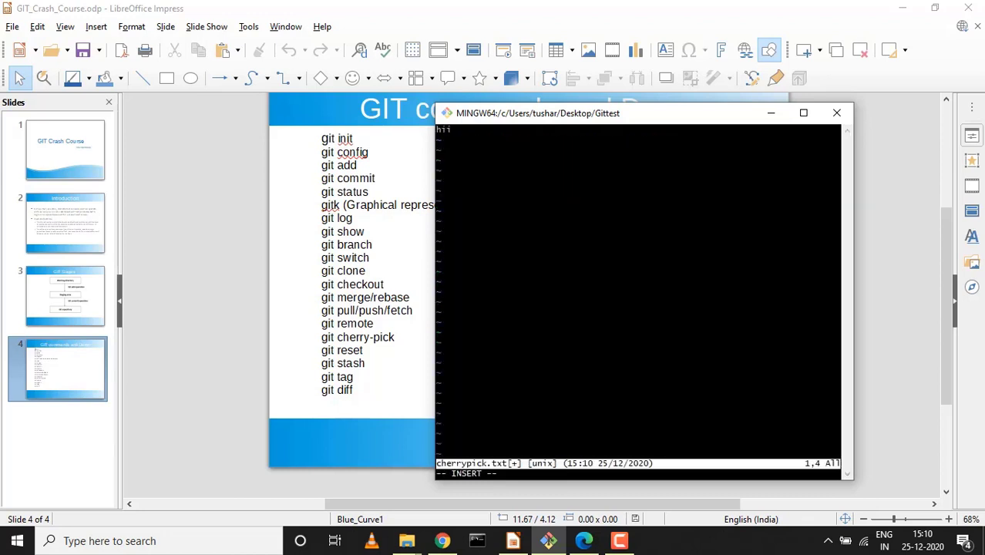
{"action": "key", "text": "Escape"}
{"action": "type", "text": ":wq"}
{"action": "key", "text": "Return"}
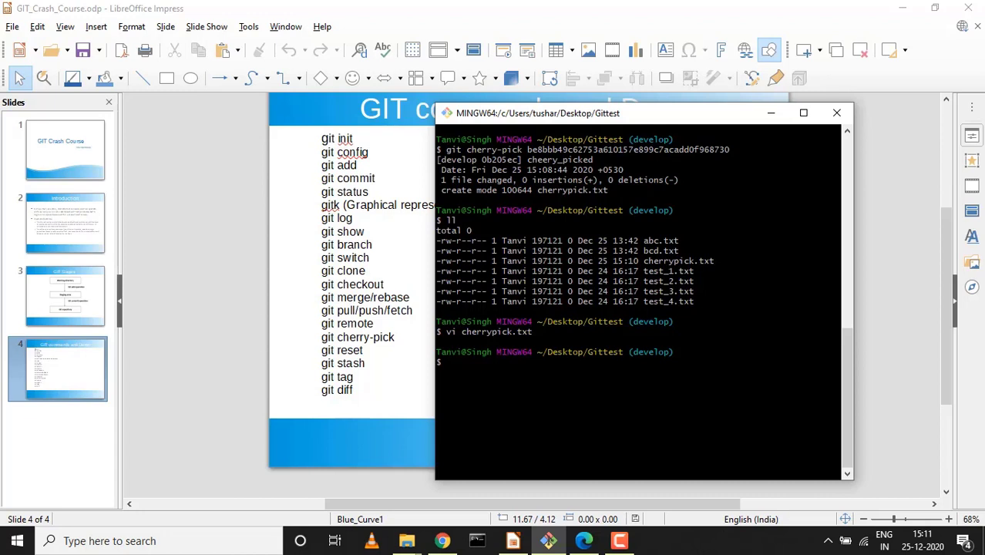
Show develop's git log, select the latest cheery_picked commit hash, and start a git reset command
{"action": "key", "text": "ctrl+l"}
{"action": "type", "text": "git log"}
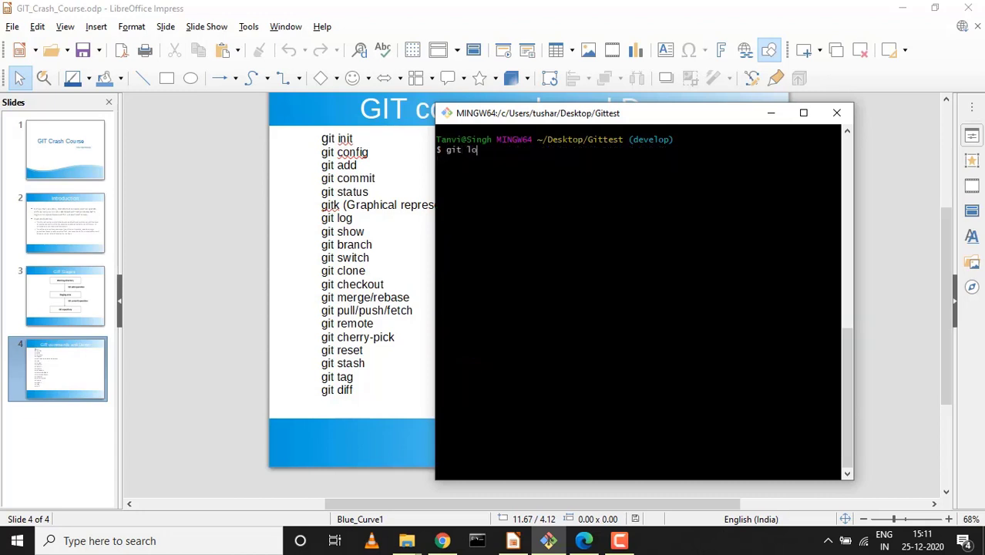
{"action": "key", "text": "Return"}
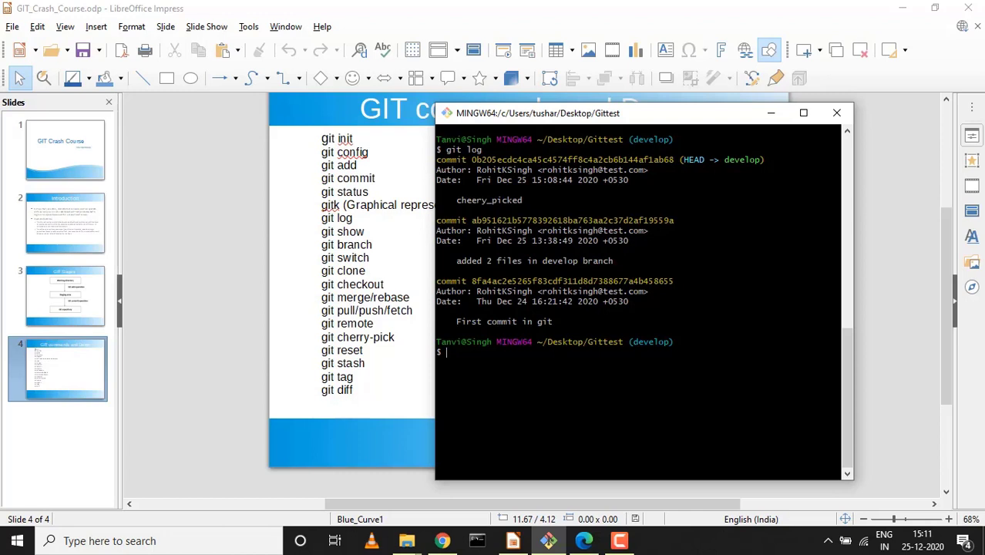
{"action": "double_click", "coordinate": [566, 159]}
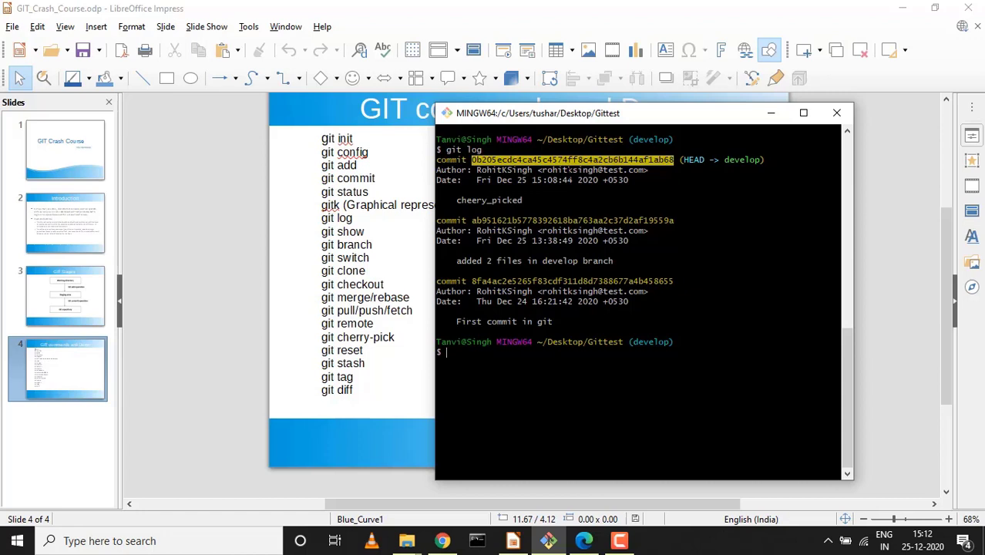
{"action": "type", "text": "git "}
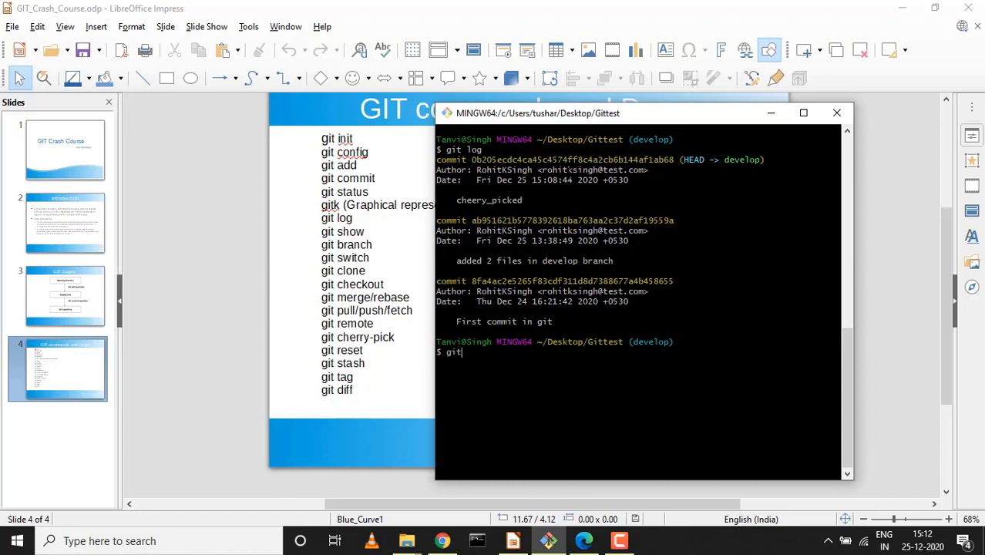
{"action": "type", "text": "reset commitID"}
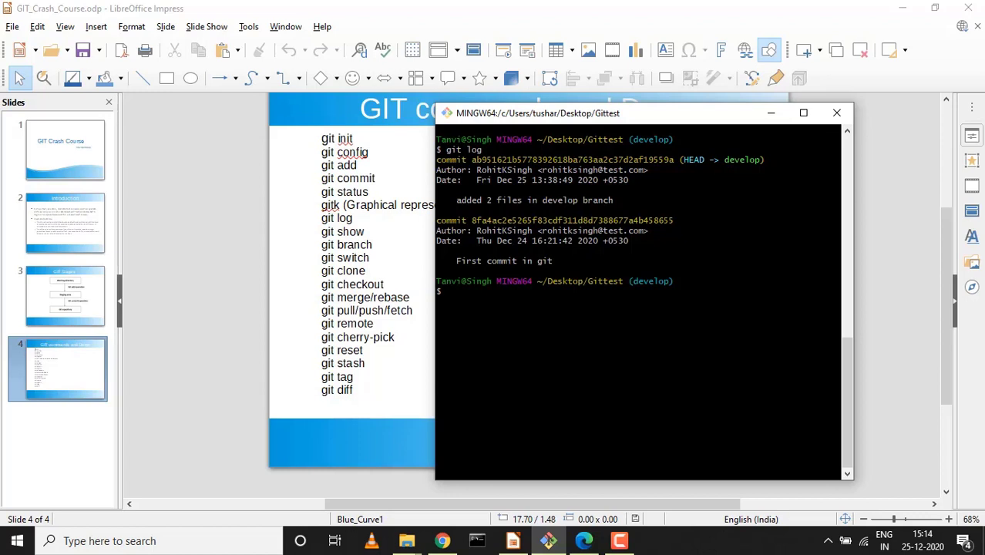
Clear the terminal and enter the command touch stash.txt at the prompt
{"action": "key", "text": "ctrl+l"}
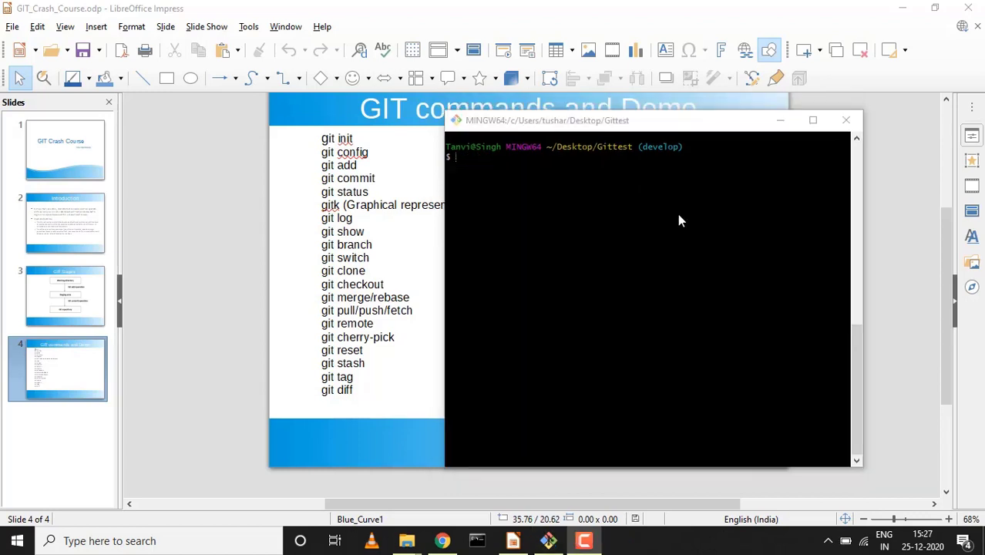
{"action": "left_click", "coordinate": [677, 214]}
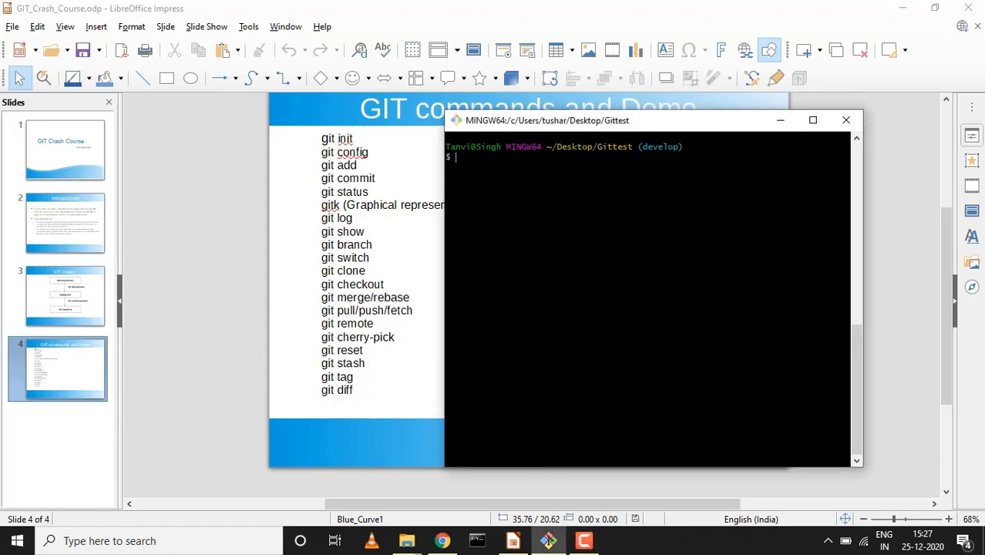
{"action": "type", "text": "touh"}
{"action": "key", "text": "BackSpace"}
{"action": "key", "text": "BackSpace"}
{"action": "key", "text": "BackSpace"}
{"action": "type", "text": "ouch stash.txt"}
Create stash.txt, stage it with git add ., and check git status
{"action": "key", "text": "Return"}
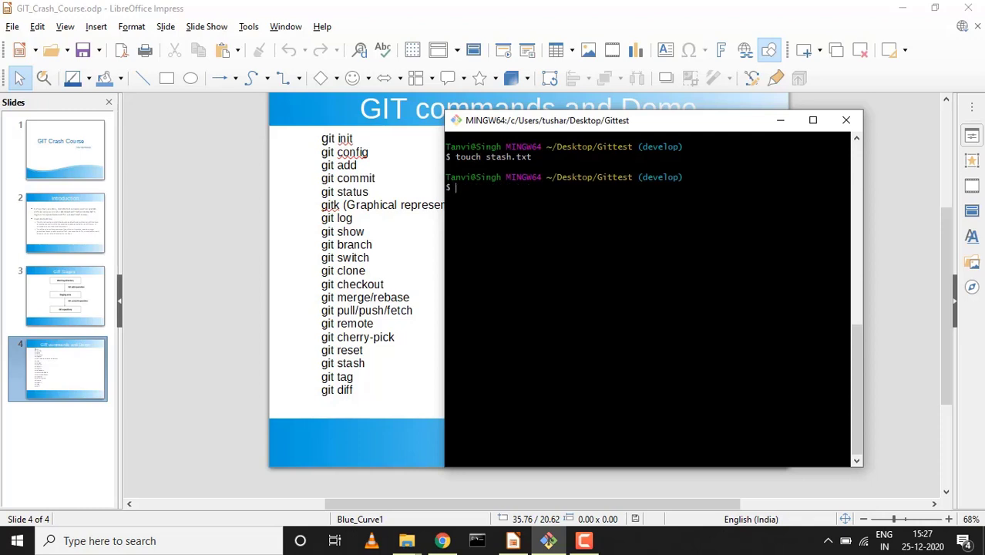
{"action": "type", "text": "git add ."}
{"action": "key", "text": "Return"}
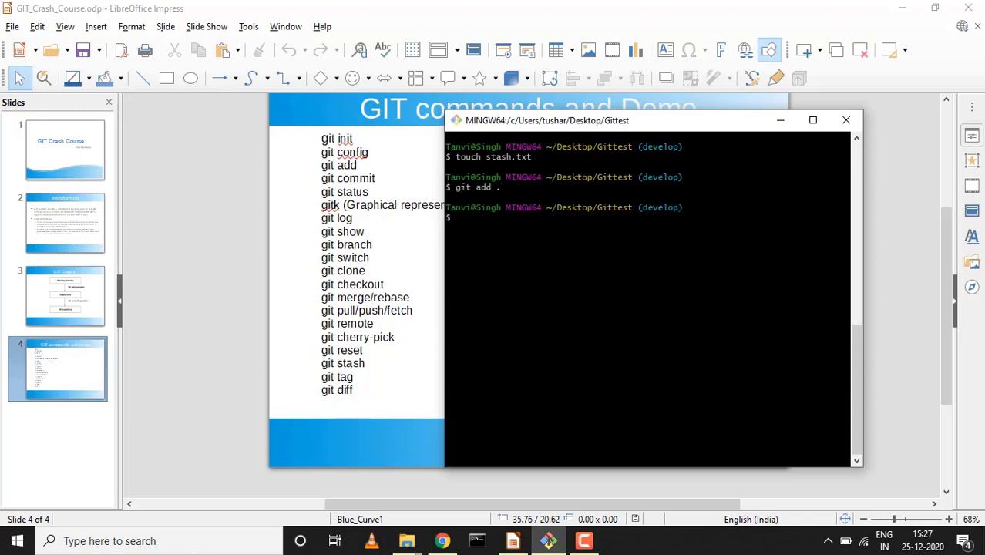
{"action": "type", "text": "git status"}
{"action": "key", "text": "Return"}
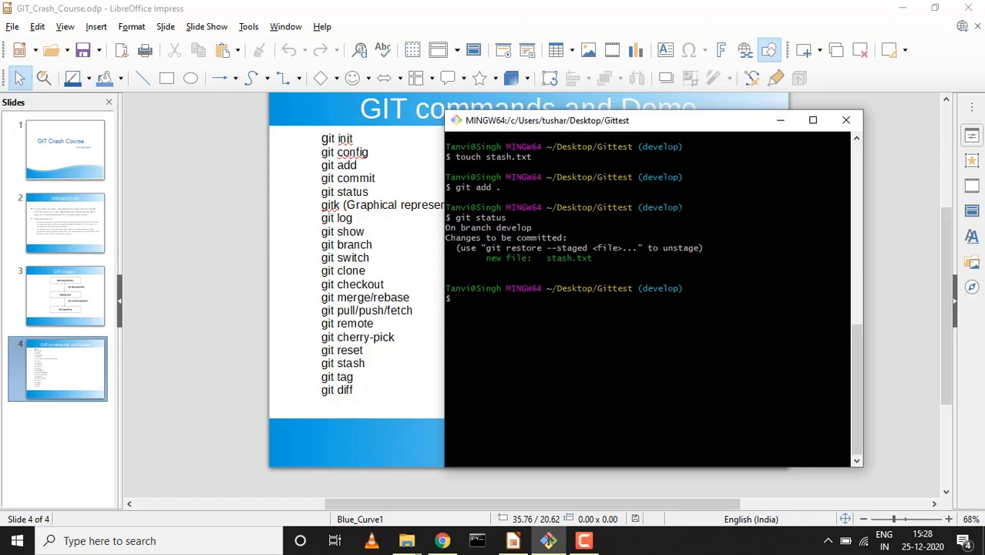
Stash the staged change and confirm with git status that the working tree is clean
{"action": "type", "text": "git statsh"}
{"action": "key", "text": "Return"}
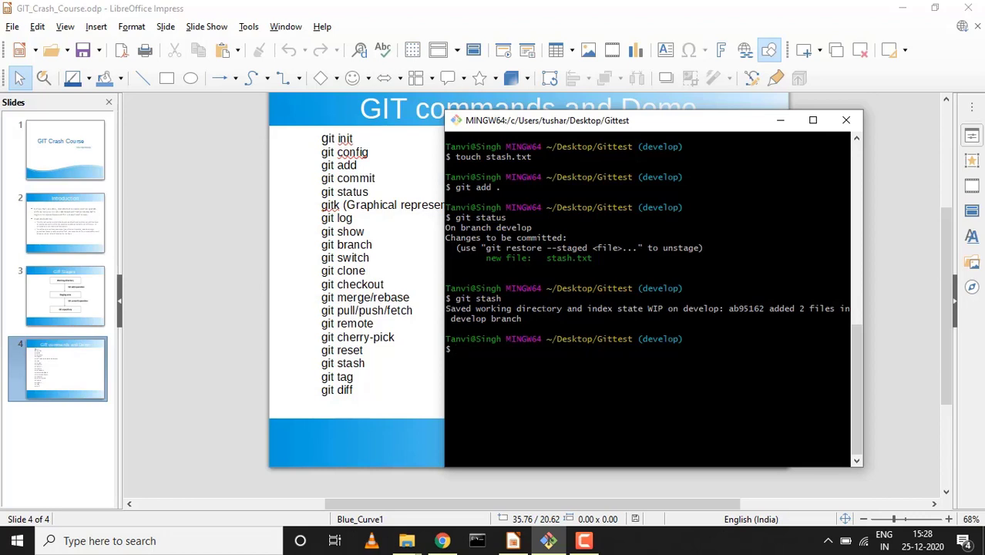
{"action": "type", "text": "git status"}
{"action": "key", "text": "Return"}
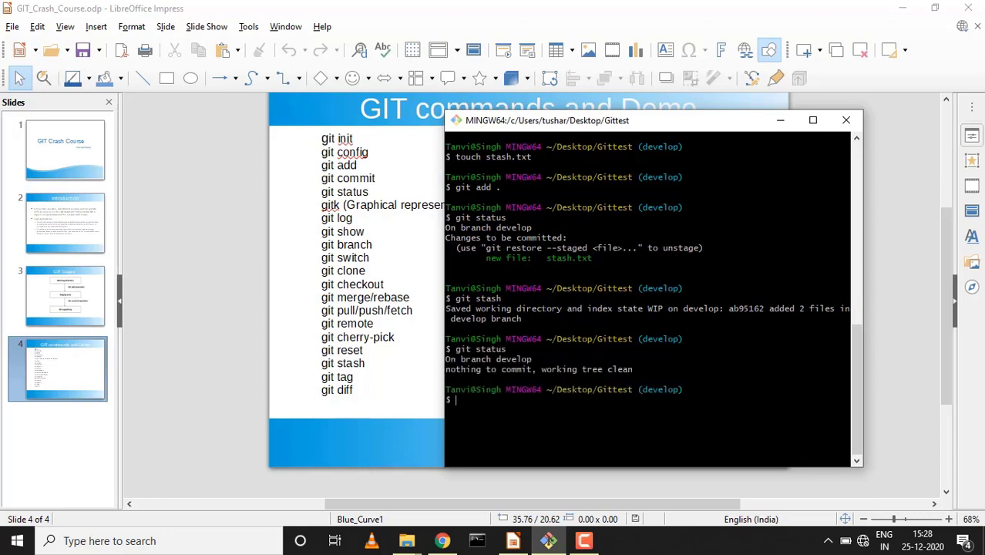
{"action": "key", "text": "ctrl+l"}
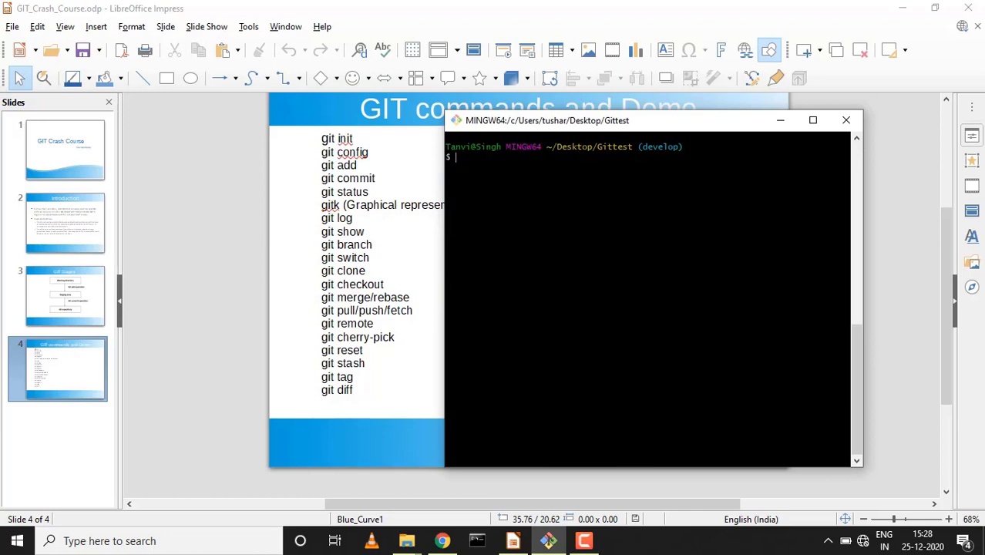
Run git stash list and select the stash@{1} name to copy
{"action": "type", "text": "git t"}
{"action": "key", "text": "BackSpace"}
{"action": "type", "text": "stat"}
{"action": "key", "text": "BackSpace"}
{"action": "type", "text": "sh list"}
{"action": "key", "text": "Return"}
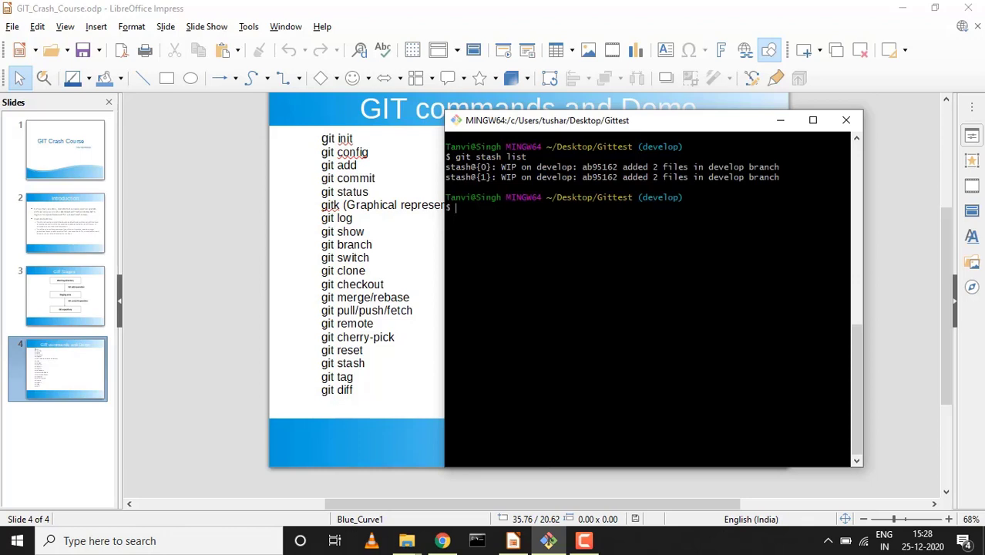
{"action": "left_click_drag", "start_coordinate": [446, 177], "coordinate": [476, 177]}
{"action": "left_click", "coordinate": [477, 177]}
{"action": "left_click_drag", "start_coordinate": [491, 177], "coordinate": [446, 177]}
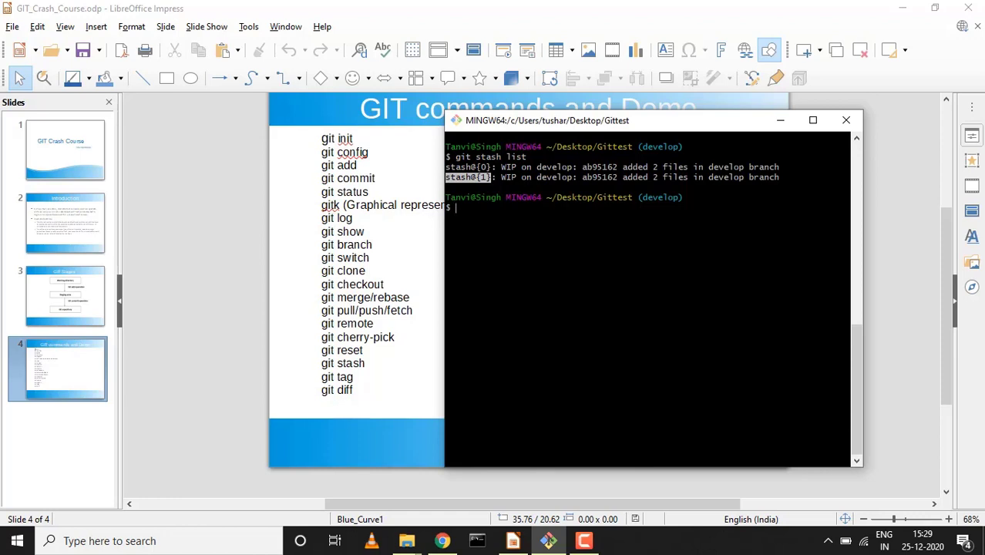
Pop stash@{1} and check with git status that stash.txt is staged again
{"action": "type", "text": "git stash "}
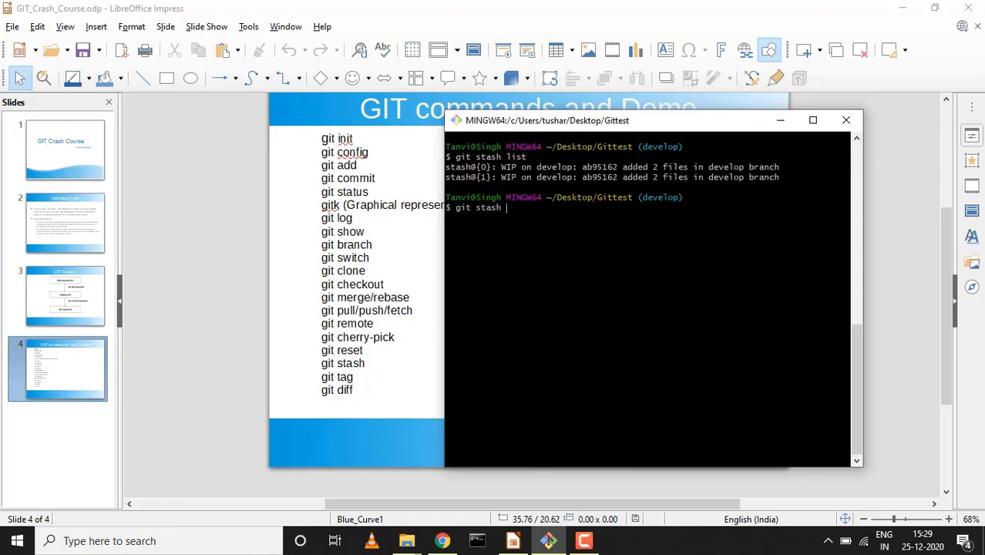
{"action": "type", "text": "pop"}
{"action": "type", "text": "stash@{1}"}
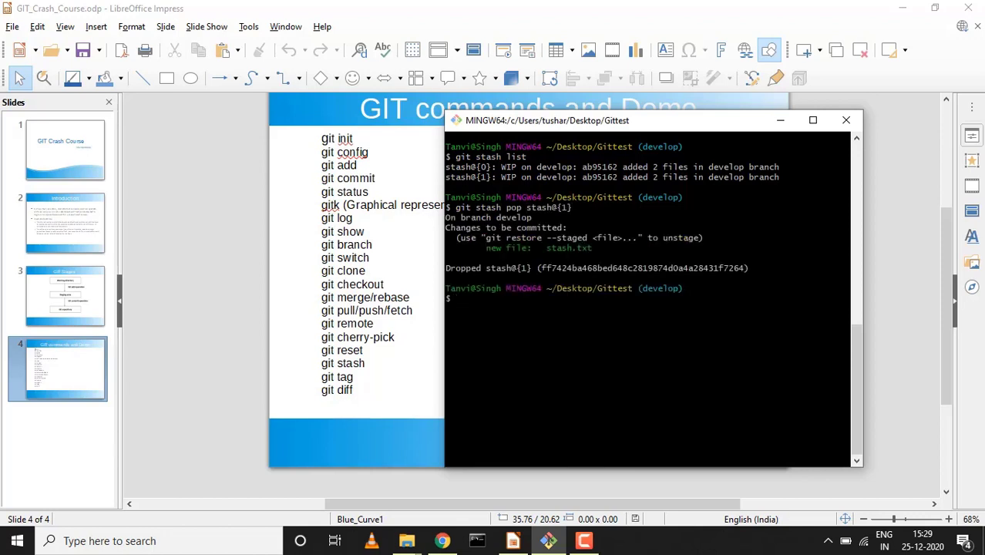
{"action": "type", "text": "git status"}
{"action": "key", "text": "Return"}
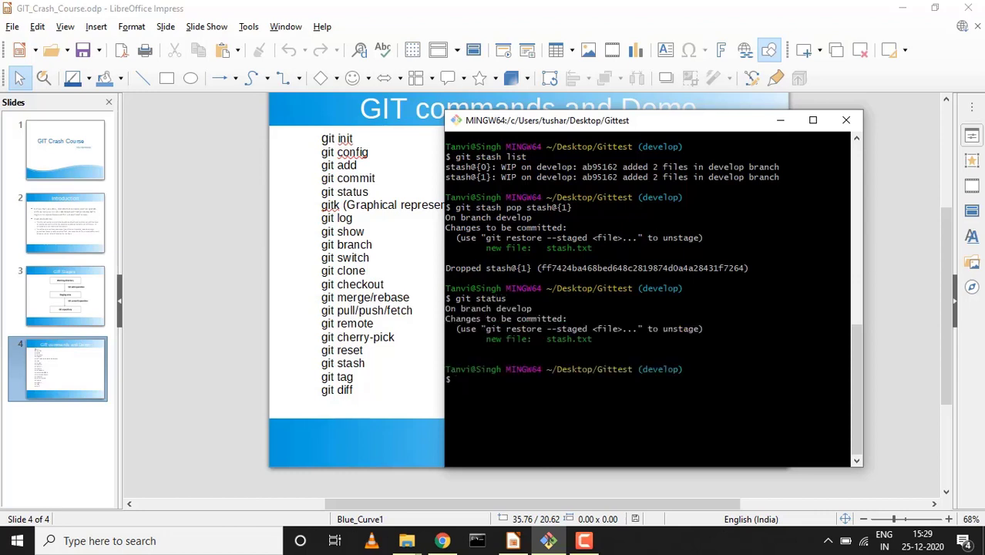
Try dropping stash@{1} by changing the pop command to drop
{"action": "key", "text": "Up"}
{"action": "key", "text": "Up"}
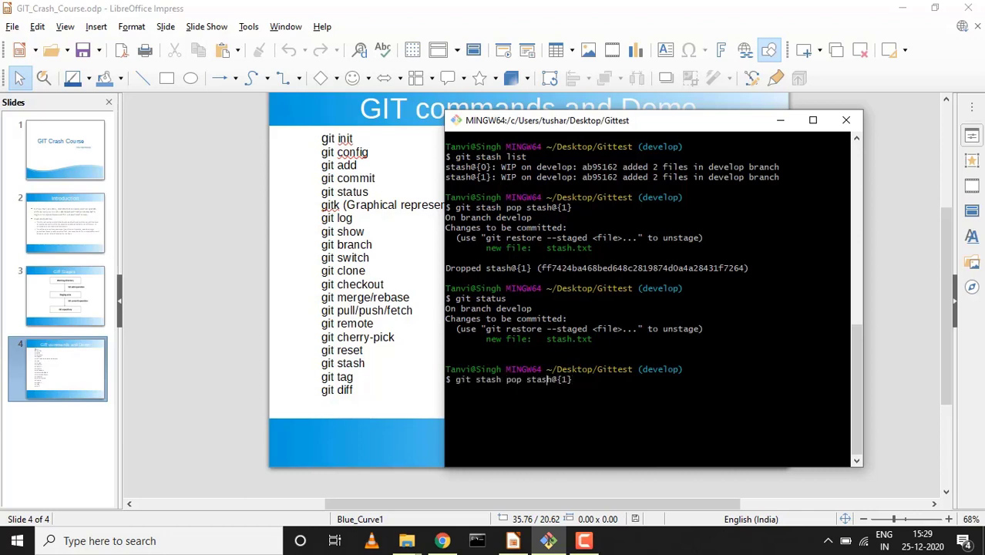
{"action": "key", "text": "Left"}
{"action": "key", "text": "Left"}
{"action": "key", "text": "Left"}
{"action": "key", "text": "Left"}
{"action": "key", "text": "Left"}
{"action": "key", "text": "BackSpace"}
{"action": "key", "text": "BackSpace"}
{"action": "key", "text": "BackSpace"}
{"action": "type", "text": "drop"}
{"action": "key", "text": "Return"}
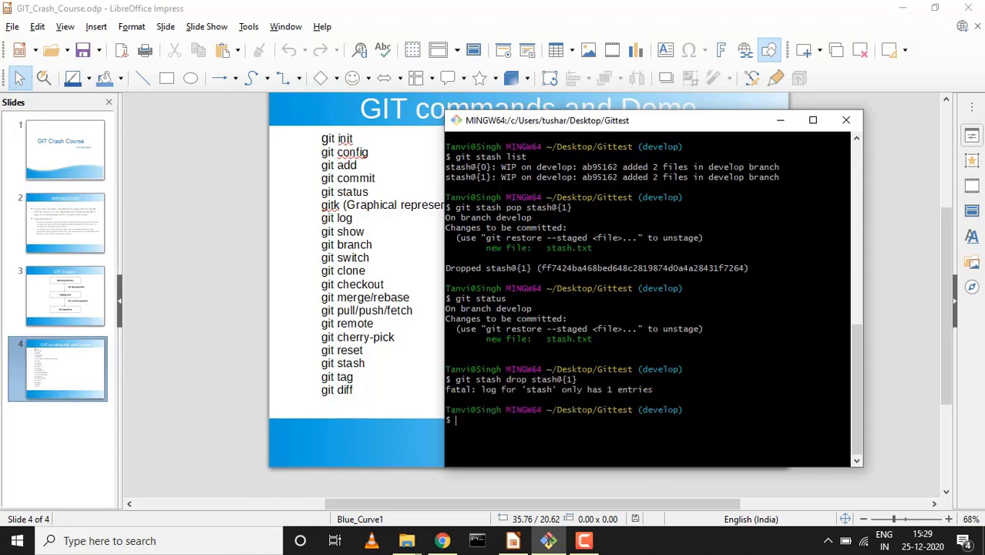
List the remaining stashes, drop stash@{0}, and clear the screen
{"action": "key", "text": "Up"}
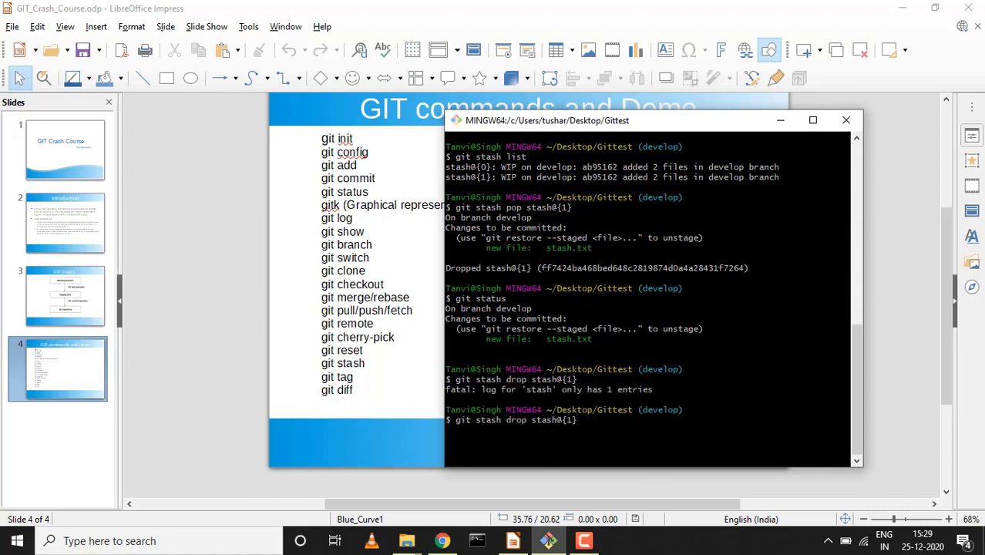
{"action": "key", "text": "Up"}
{"action": "key", "text": "Up"}
{"action": "key", "text": "Up"}
{"action": "key", "text": "Return"}
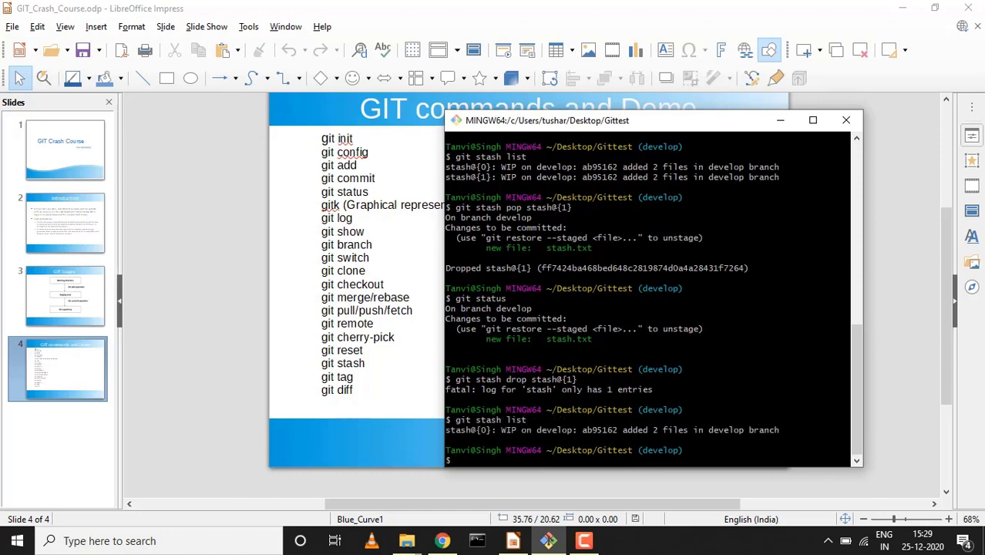
{"action": "key", "text": "Up"}
{"action": "key", "text": "Up"}
{"action": "key", "text": "Left"}
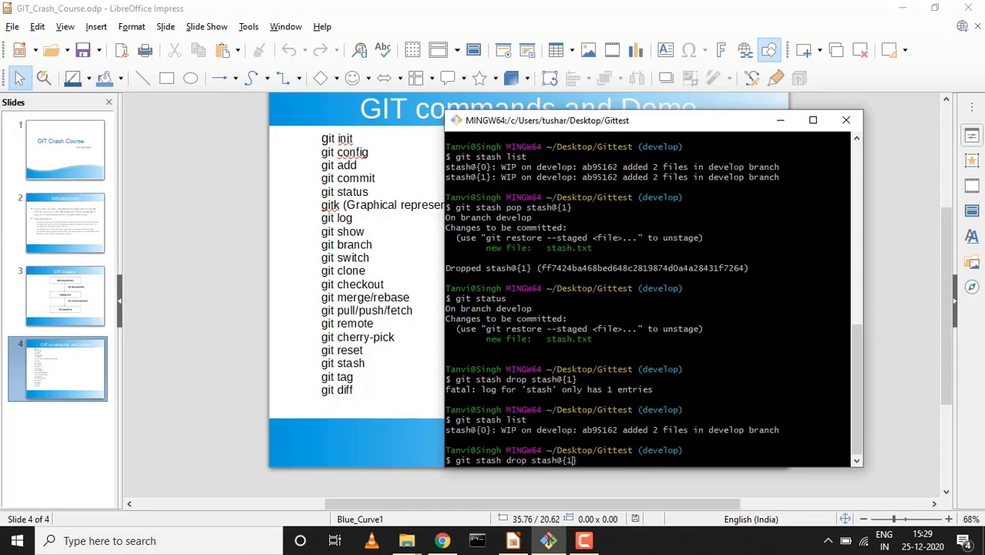
{"action": "key", "text": "BackSpace"}
{"action": "type", "text": "0"}
{"action": "key", "text": "Return"}
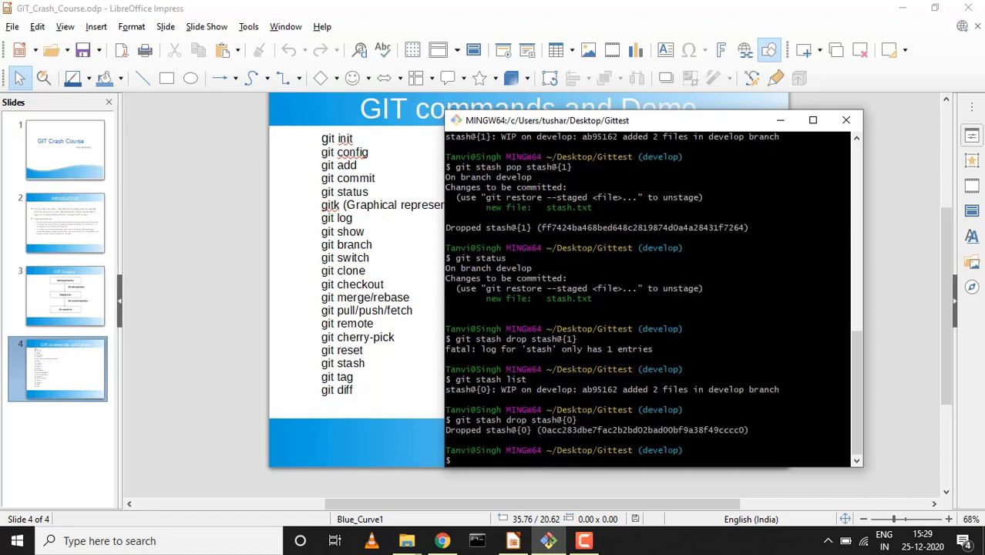
{"action": "key", "text": "ctrl+l"}
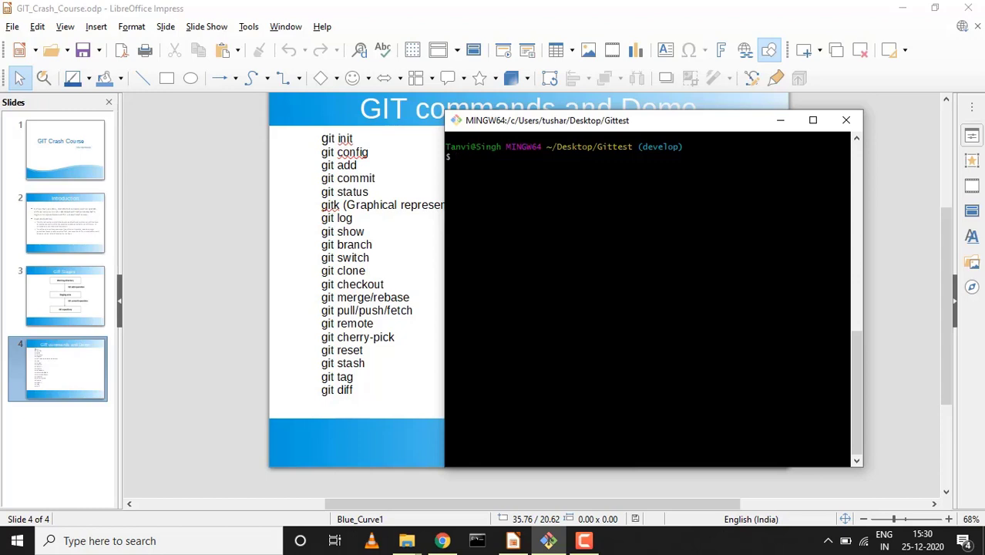
Show develop's git log and locate the latest commit's hash
{"action": "type", "text": "git log"}
{"action": "key", "text": "Return"}
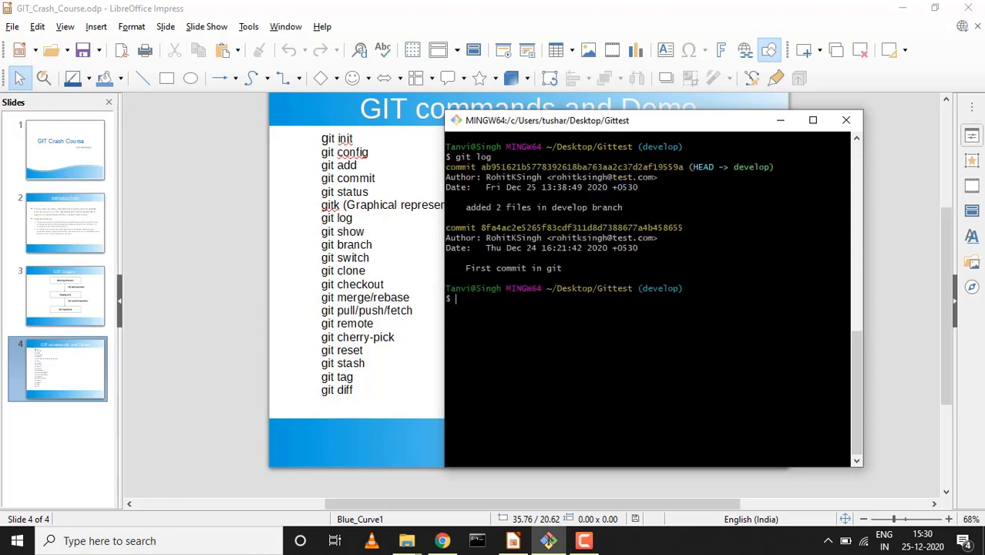
{"action": "double_click", "coordinate": [557, 167]}
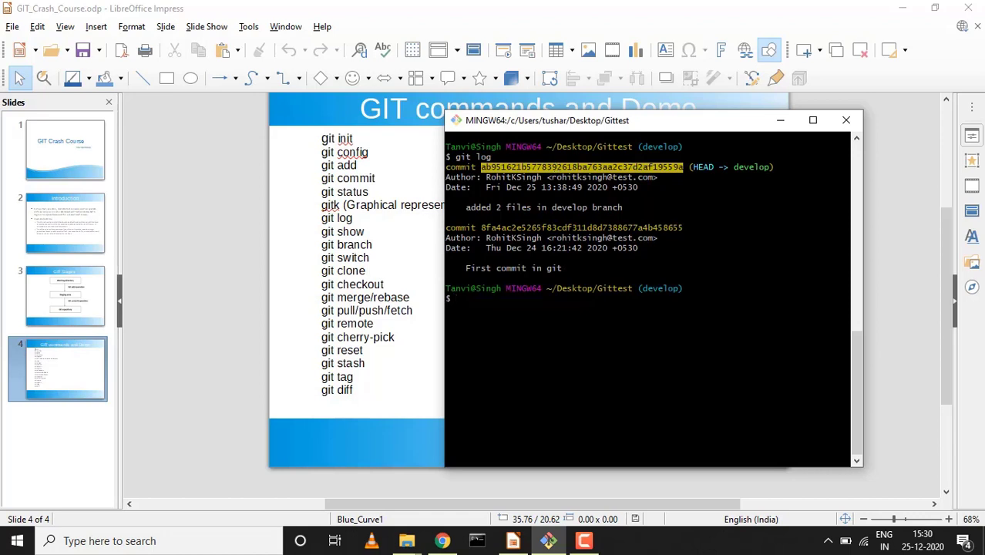
{"action": "key", "text": "Escape"}
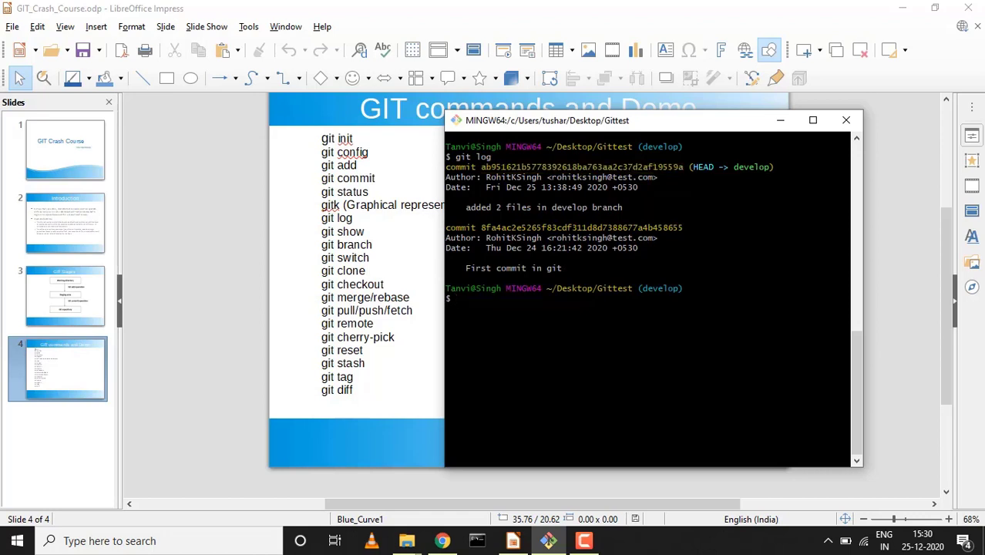
Create annotated tag v1.0 with the message 'my first tag'
{"action": "type", "text": "git tag -"}
{"action": "type", "text": "a"}
{"action": "type", "text": "\"\""}
{"action": "type", "text": "v1.0"}
{"action": "key", "text": "Right"}
{"action": "type", "text": "-m \"\""}
{"action": "key", "text": "Left"}
{"action": "type", "text": "my firs"}
{"action": "type", "text": "t tag"}
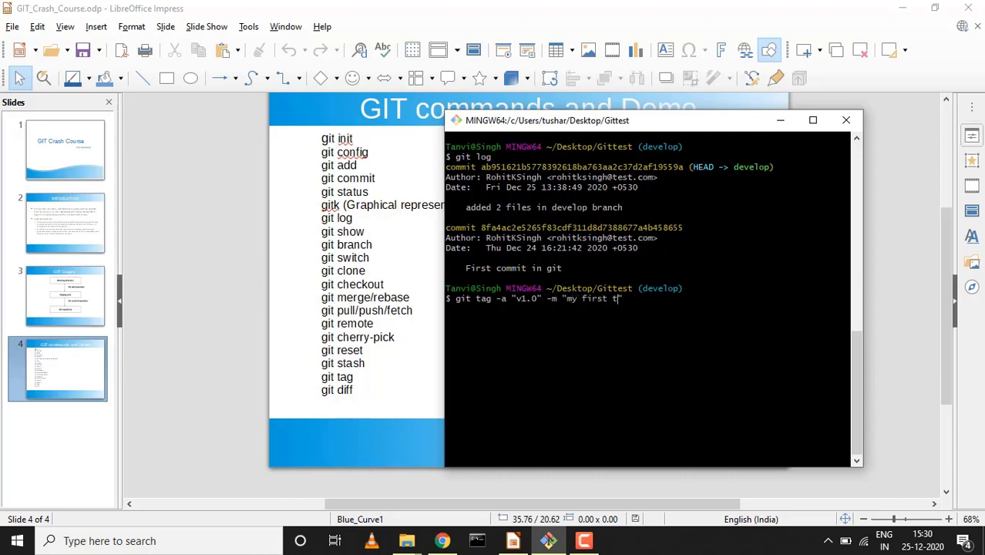
{"action": "key", "text": "Right"}
{"action": "key", "text": "Return"}
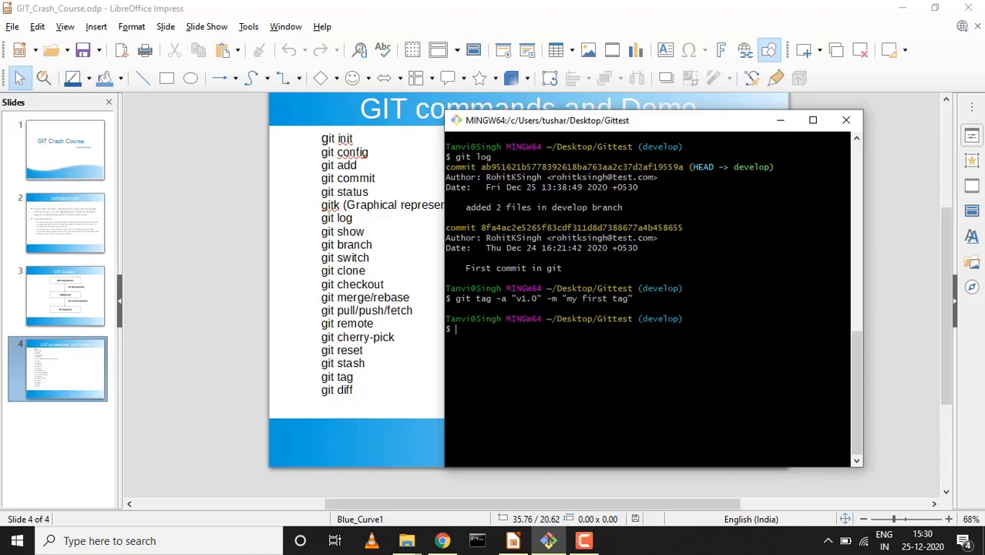
Confirm v1.0 appears on the latest commit in git log and in the git tag list
{"action": "type", "text": "git log"}
{"action": "key", "text": "Return"}
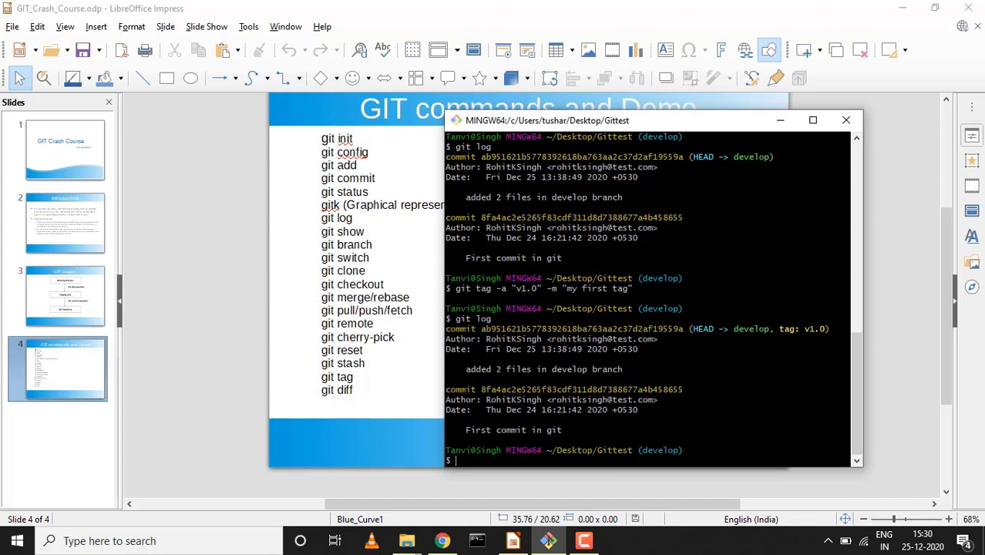
{"action": "triple_click", "coordinate": [815, 329]}
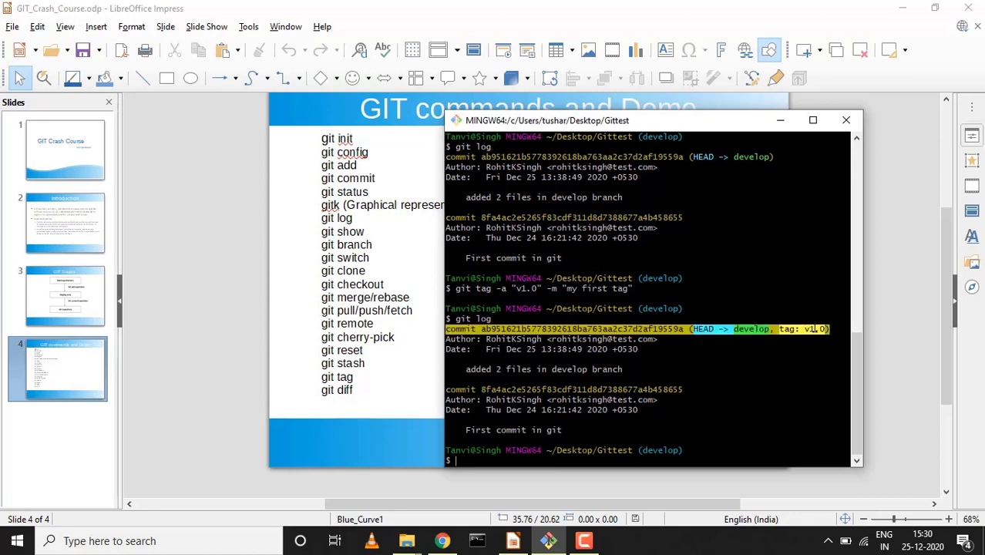
{"action": "left_click", "coordinate": [455, 460]}
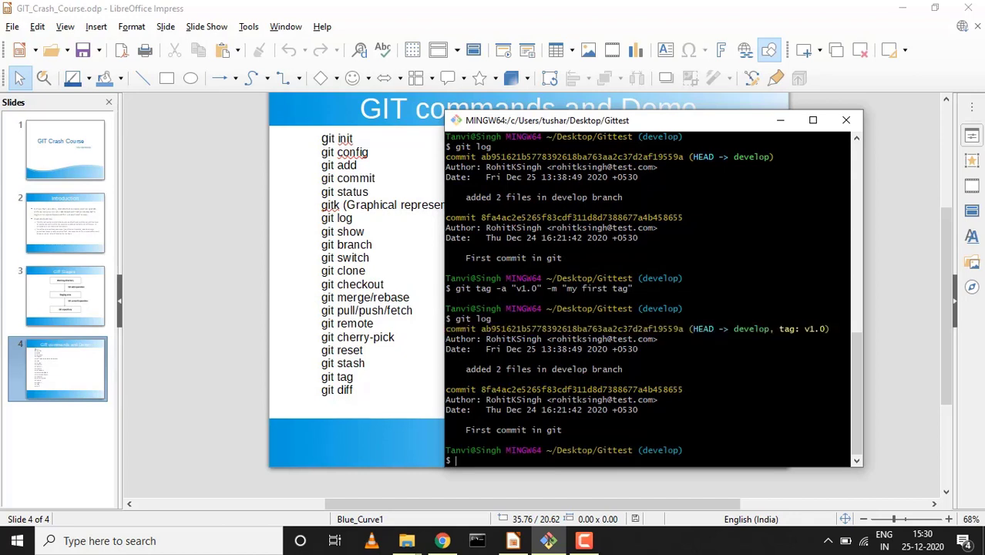
{"action": "type", "text": "git tag"}
{"action": "key", "text": "Return"}
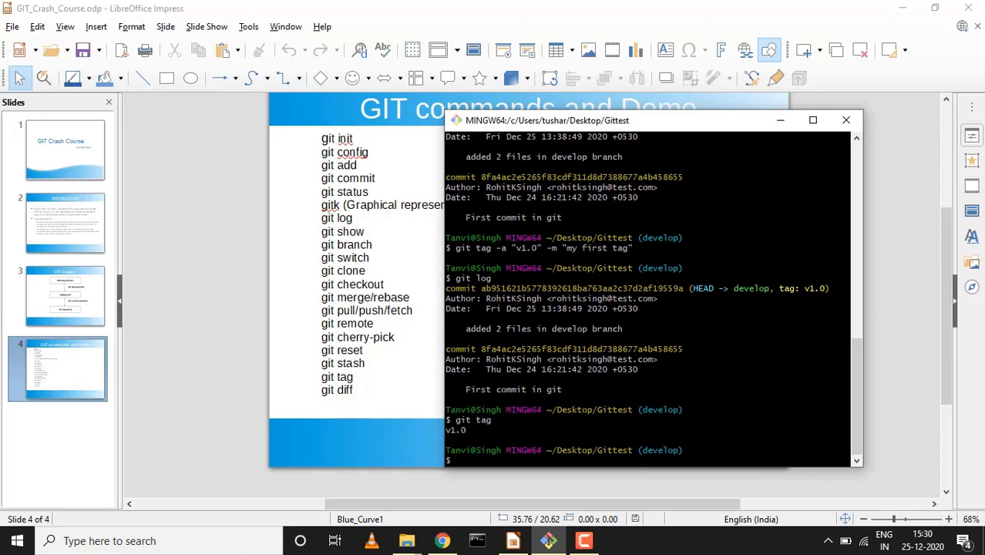
{"action": "double_click", "coordinate": [456, 430]}
{"action": "left_click", "coordinate": [455, 430]}
Run git show to inspect the tagged commit's hash and abc.txt/bcd.txt diff, then clear the screen
{"action": "type", "text": "git show"}
{"action": "key", "text": "Return"}
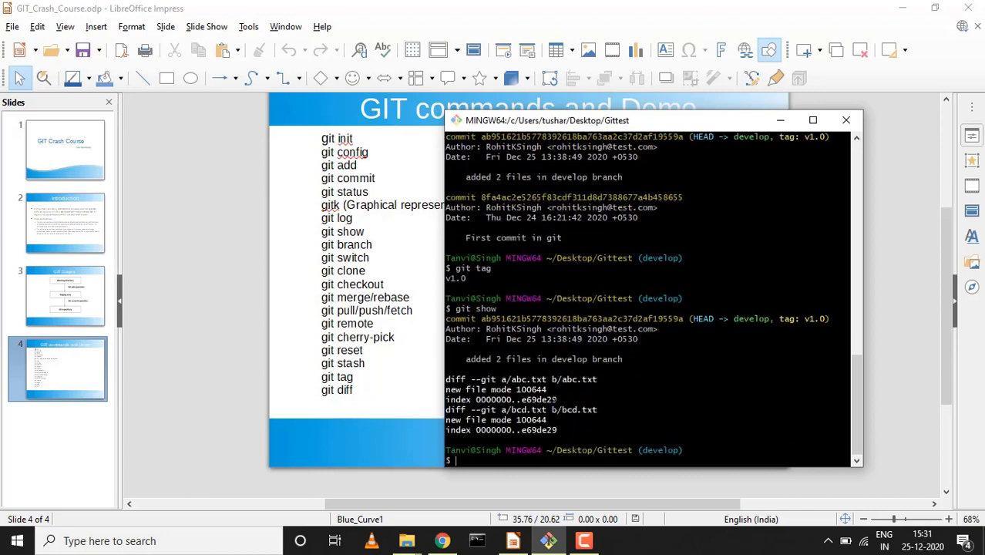
{"action": "double_click", "coordinate": [582, 318]}
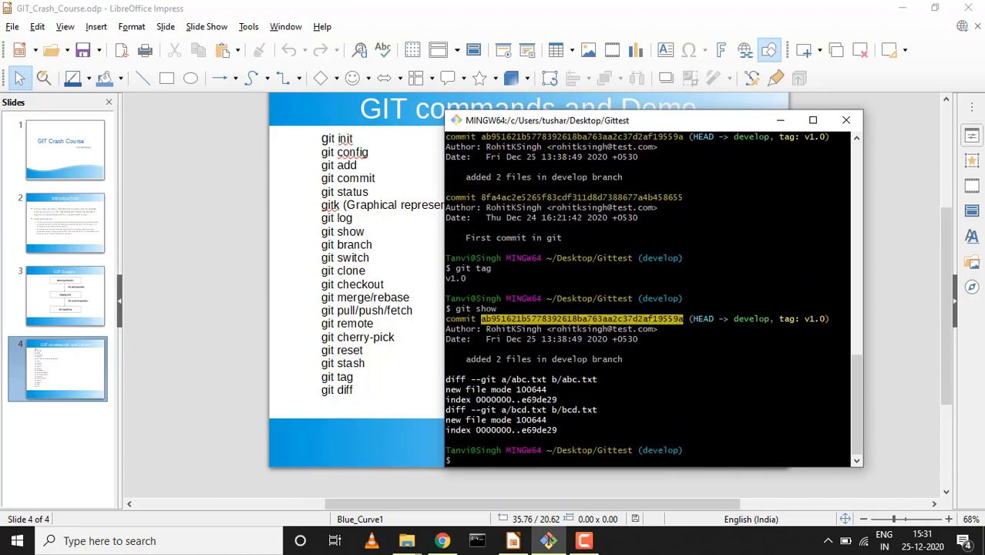
{"action": "left_click", "coordinate": [801, 308]}
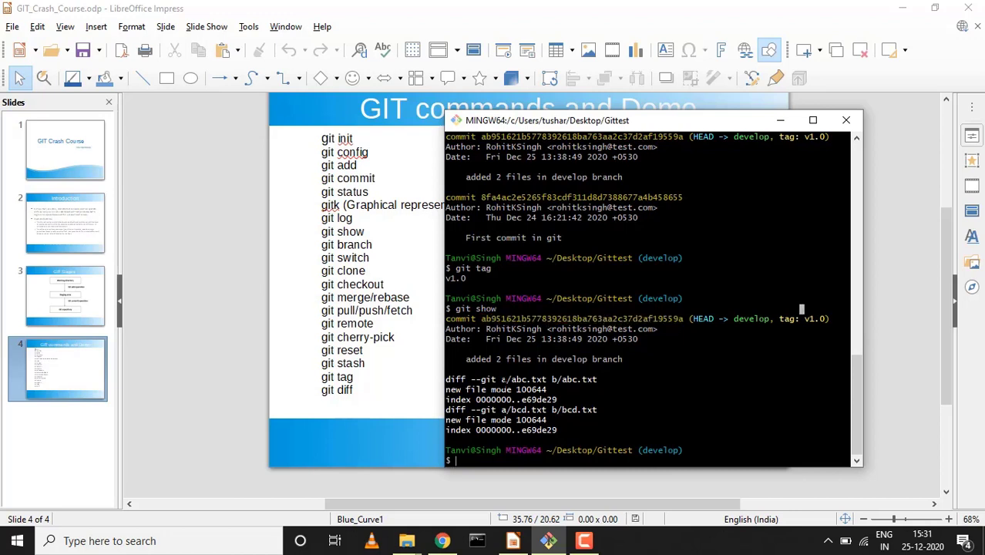
{"action": "left_click_drag", "start_coordinate": [446, 379], "coordinate": [543, 419]}
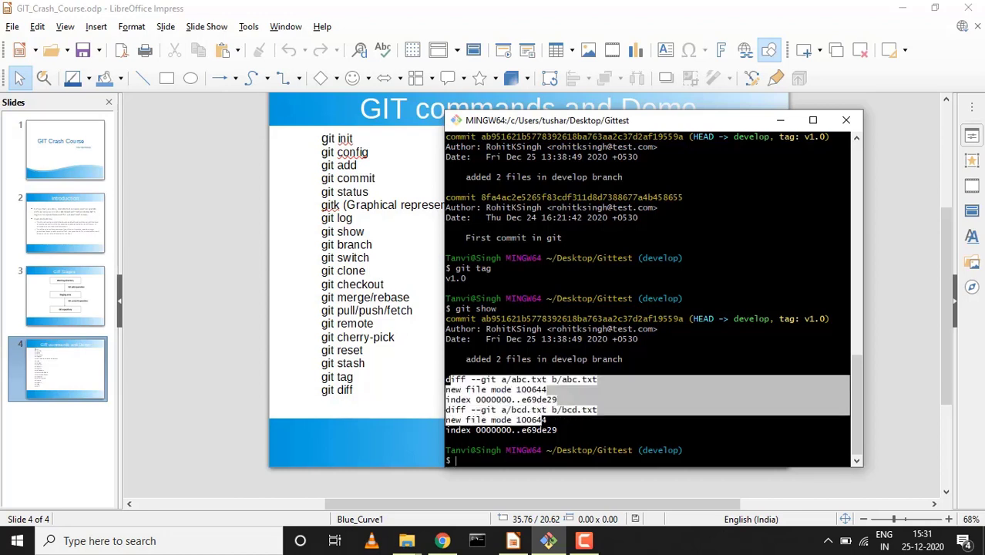
{"action": "left_click", "coordinate": [546, 420]}
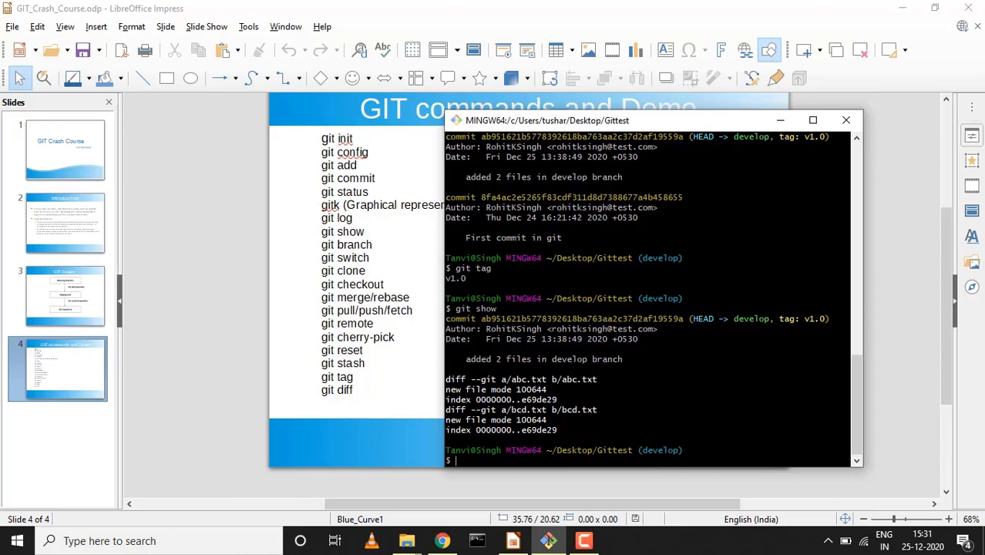
{"action": "key", "text": "ctrl+l"}
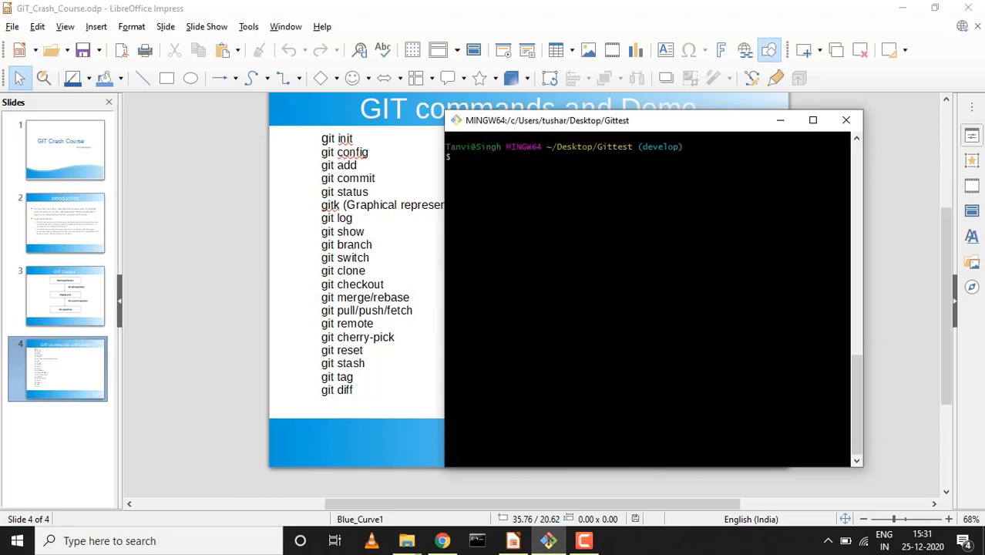
Run git diff develop...master to list the files that differ between the branches
{"action": "type", "text": "git diff"}
{"action": "key", "text": "BackSpace"}
{"action": "key", "text": "BackSpace"}
{"action": "key", "text": "BackSpace"}
{"action": "type", "text": "ff develop...ma"}
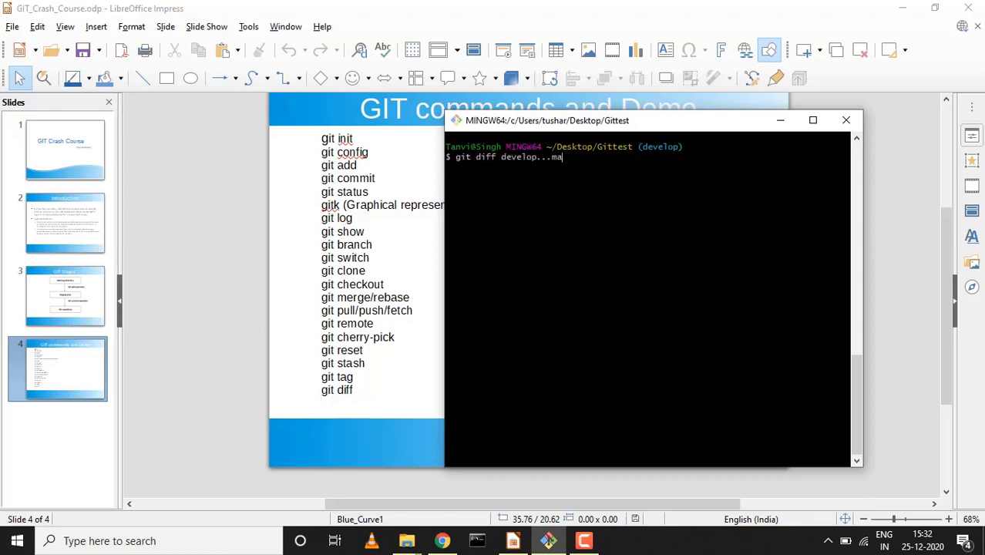
{"action": "type", "text": "ster"}
{"action": "key", "text": "Return"}
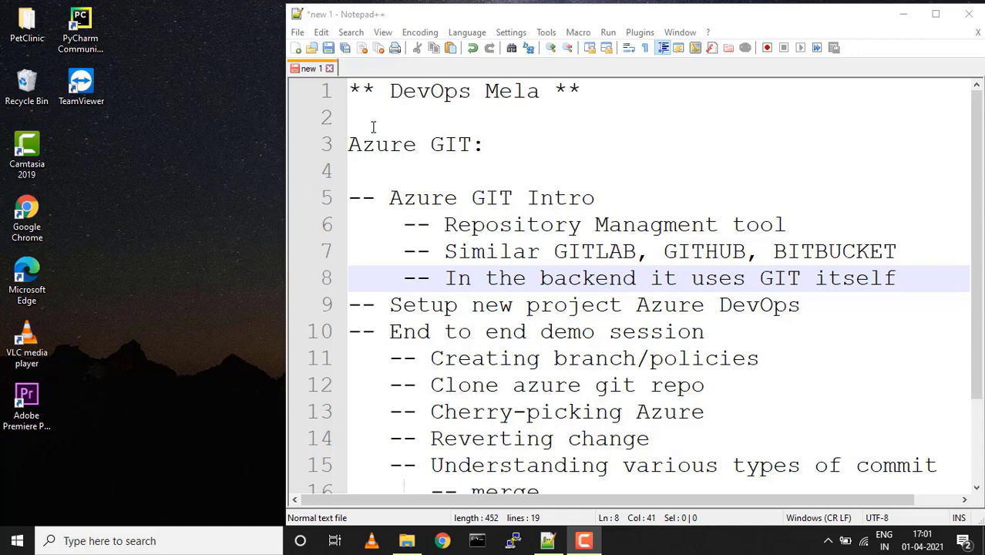
Highlight the Azure GIT heading and the Setup new project and Cherry-picking agenda items
{"action": "left_click", "coordinate": [343, 147]}
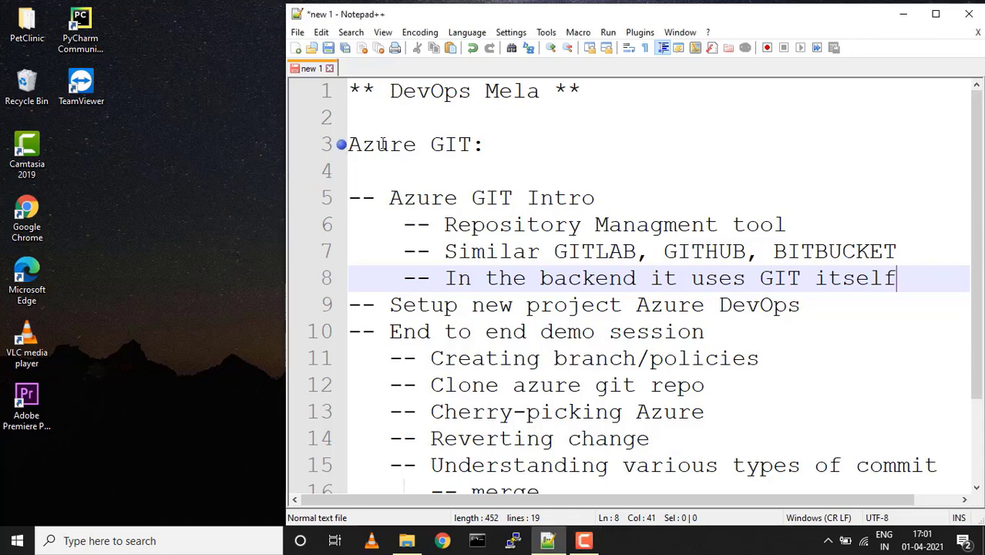
{"action": "left_click_drag", "start_coordinate": [351, 145], "coordinate": [476, 147]}
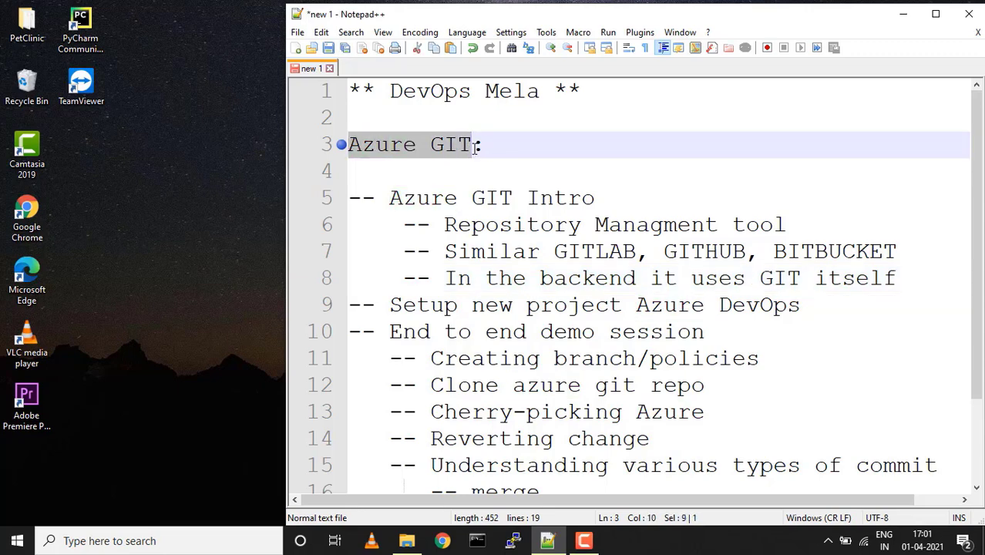
{"action": "scroll", "coordinate": [475, 148], "scroll_direction": "down", "scroll_amount": 1}
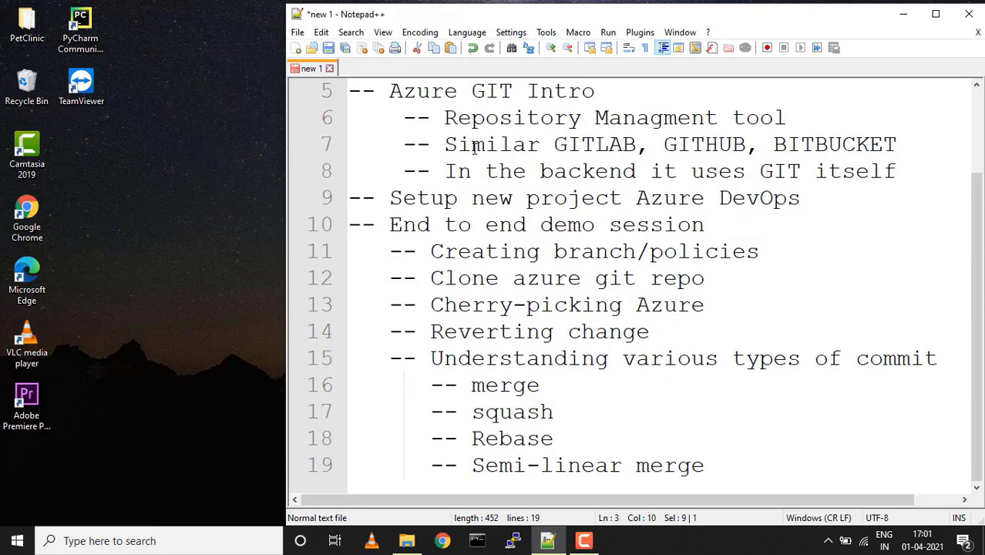
{"action": "scroll", "coordinate": [474, 148], "scroll_direction": "up", "scroll_amount": 1}
{"action": "scroll", "coordinate": [474, 148], "scroll_direction": "up", "scroll_amount": 1}
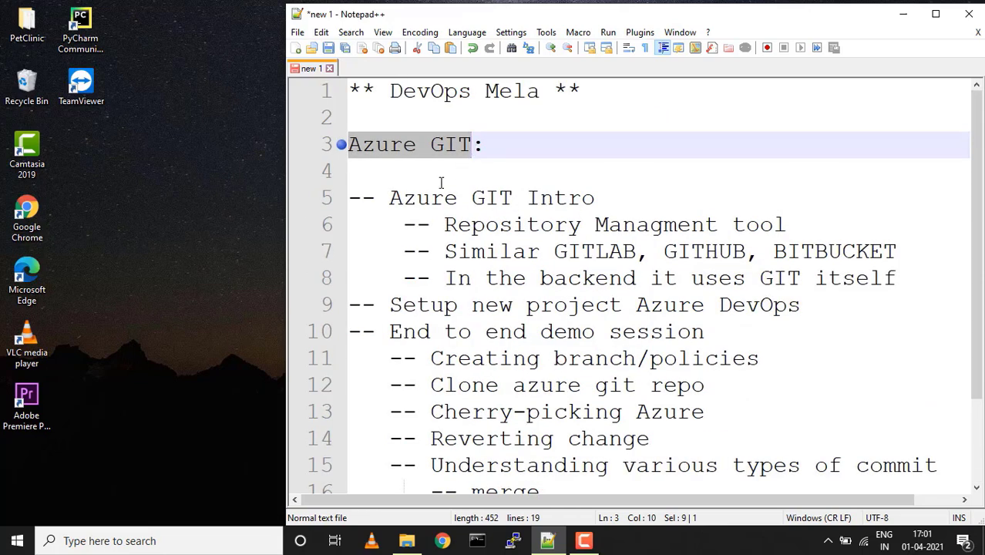
{"action": "left_click_drag", "start_coordinate": [390, 198], "coordinate": [514, 198]}
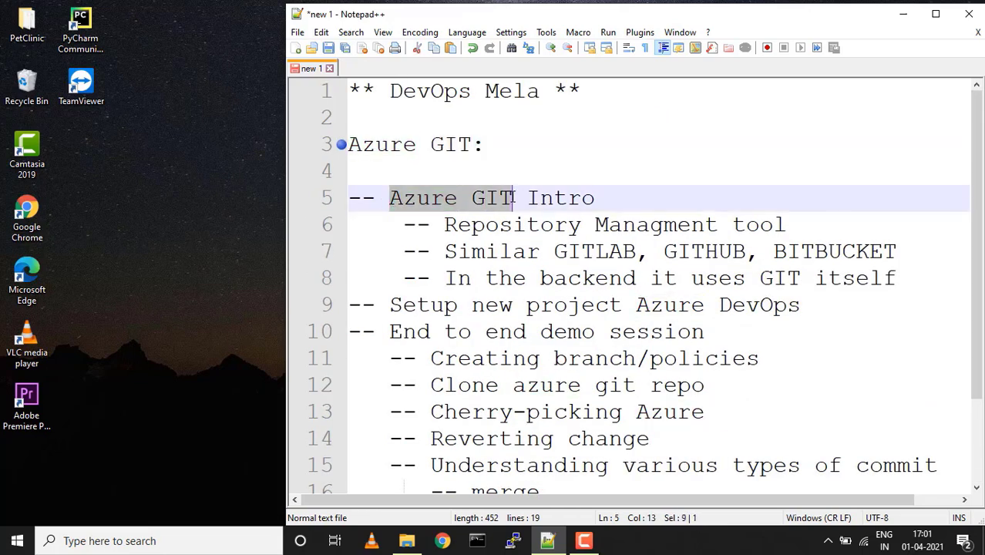
{"action": "scroll", "coordinate": [516, 198], "scroll_direction": "down", "scroll_amount": 1}
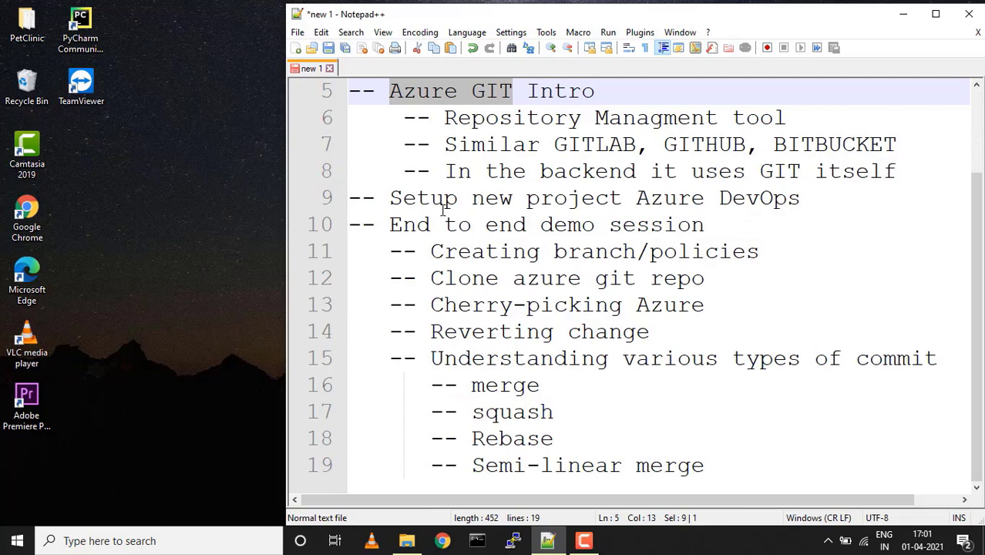
{"action": "left_click_drag", "start_coordinate": [391, 199], "coordinate": [663, 199]}
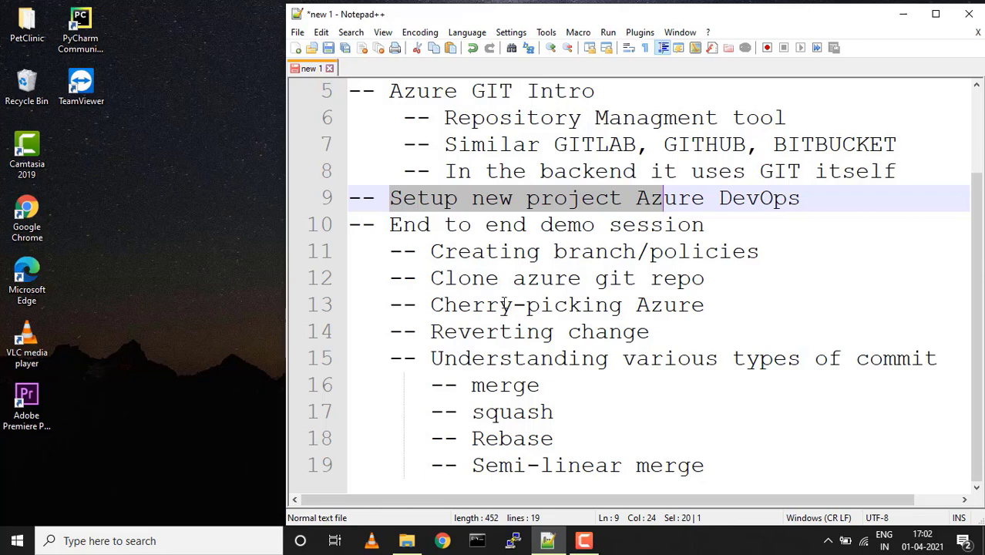
{"action": "left_click_drag", "start_coordinate": [430, 304], "coordinate": [573, 305]}
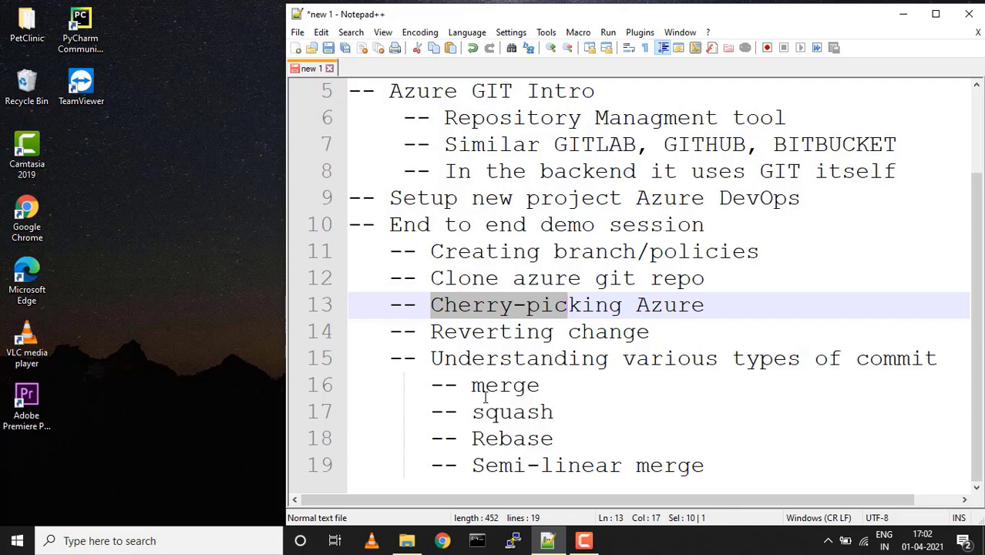
{"action": "scroll", "coordinate": [485, 396], "scroll_direction": "up", "scroll_amount": 2}
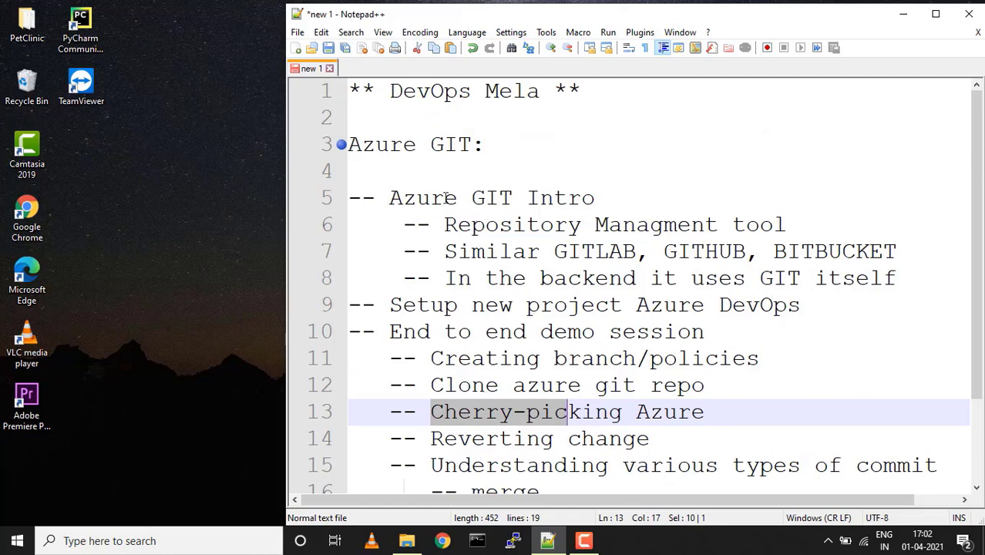
Keep the blank line above the heading, then highlight 'GIT' on line 8 and 'Azure DevOps' on line 9
{"action": "left_click", "coordinate": [415, 146]}
{"action": "key", "text": "Home"}
{"action": "key", "text": "BackSpace"}
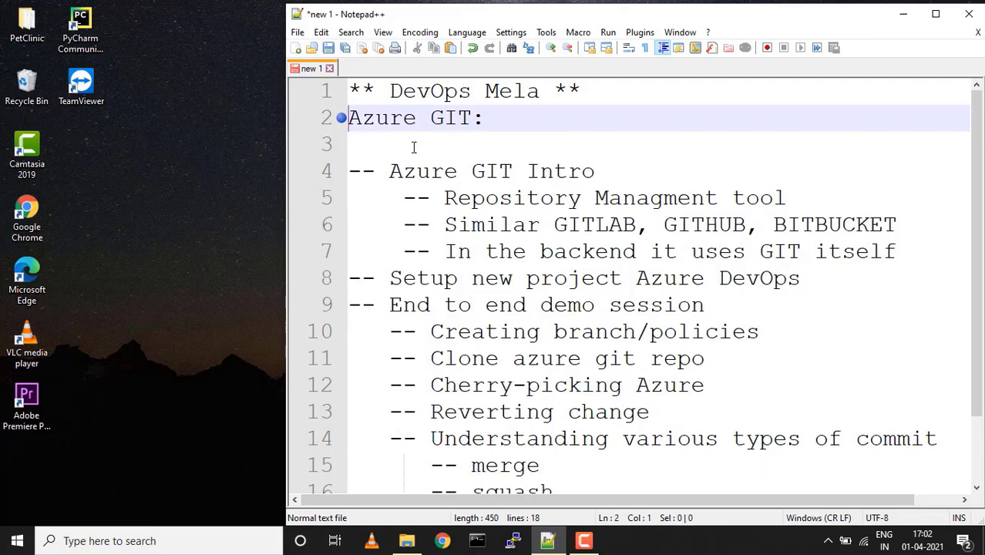
{"action": "key", "text": "Return"}
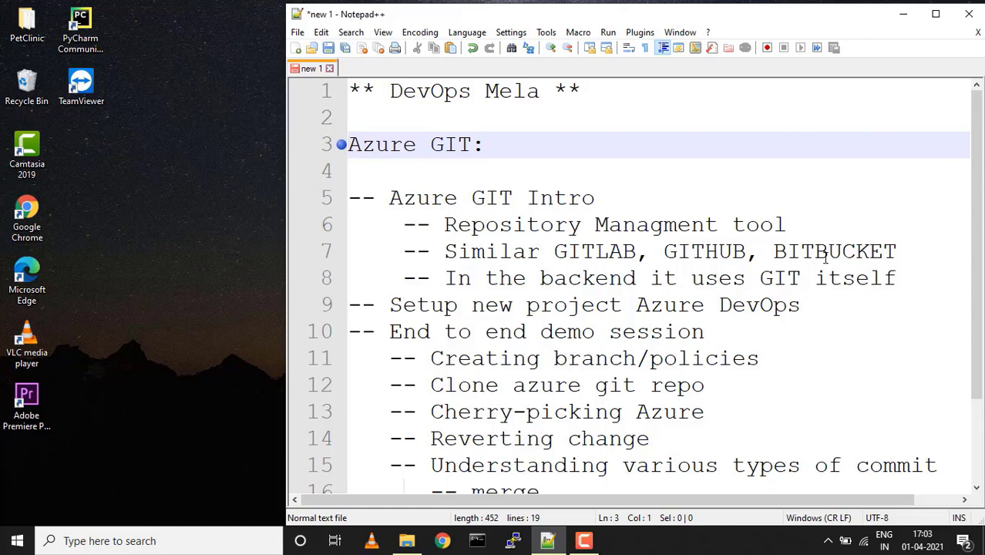
{"action": "left_click_drag", "start_coordinate": [761, 278], "coordinate": [797, 279]}
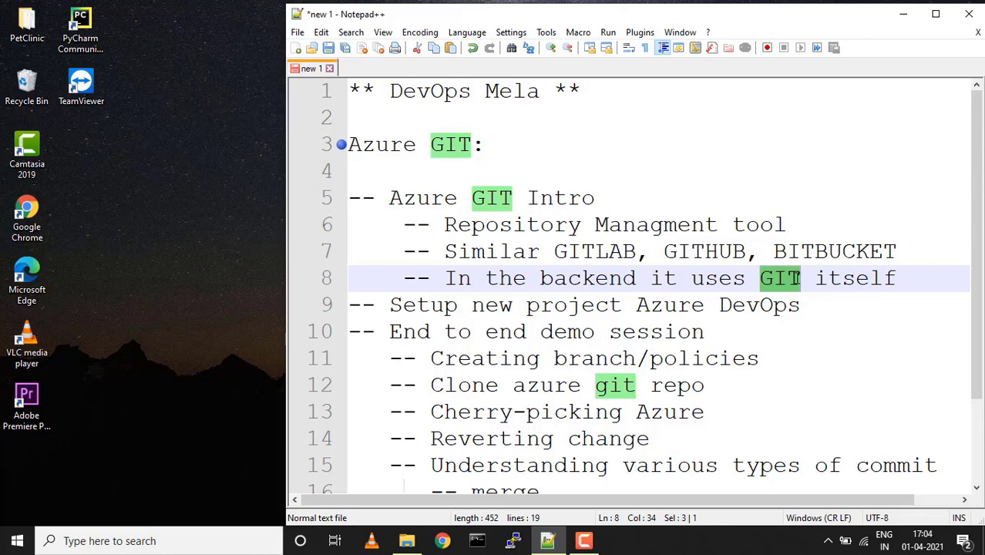
{"action": "scroll", "coordinate": [799, 279], "scroll_direction": "down", "scroll_amount": 1}
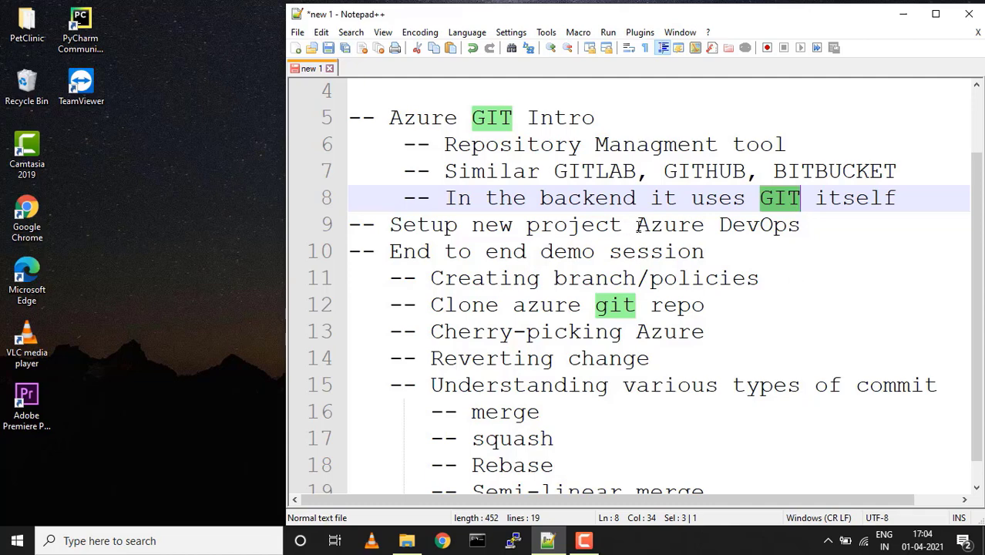
{"action": "left_click_drag", "start_coordinate": [637, 224], "coordinate": [787, 225]}
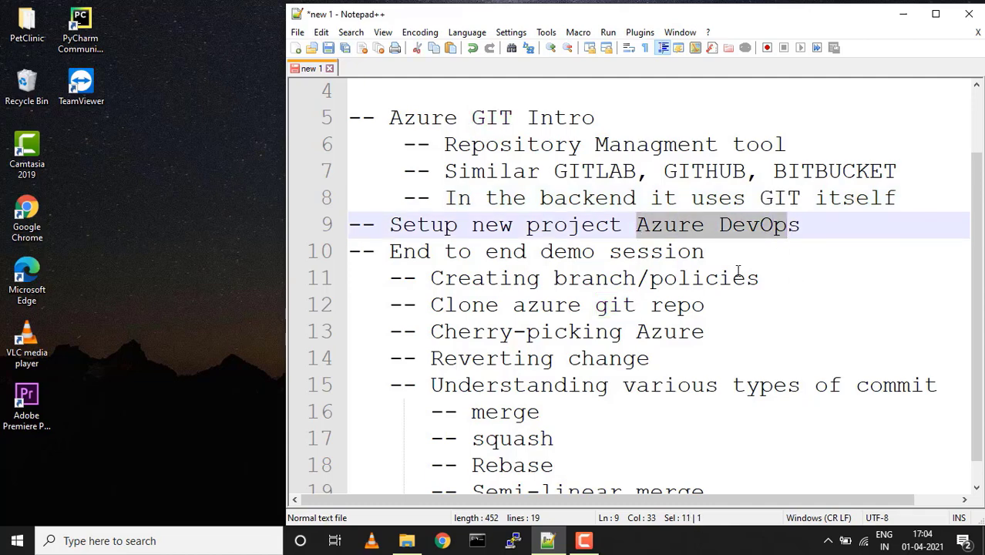
Load dev.azure.com in Chrome to reach the organization's Projects home page
{"action": "left_click", "coordinate": [443, 541]}
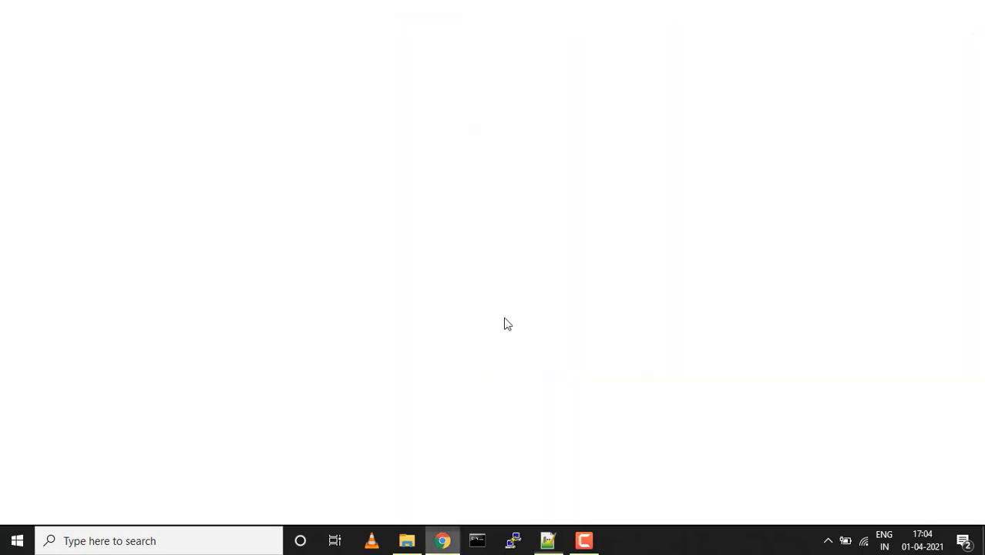
{"action": "type", "text": "dev.azure.com"}
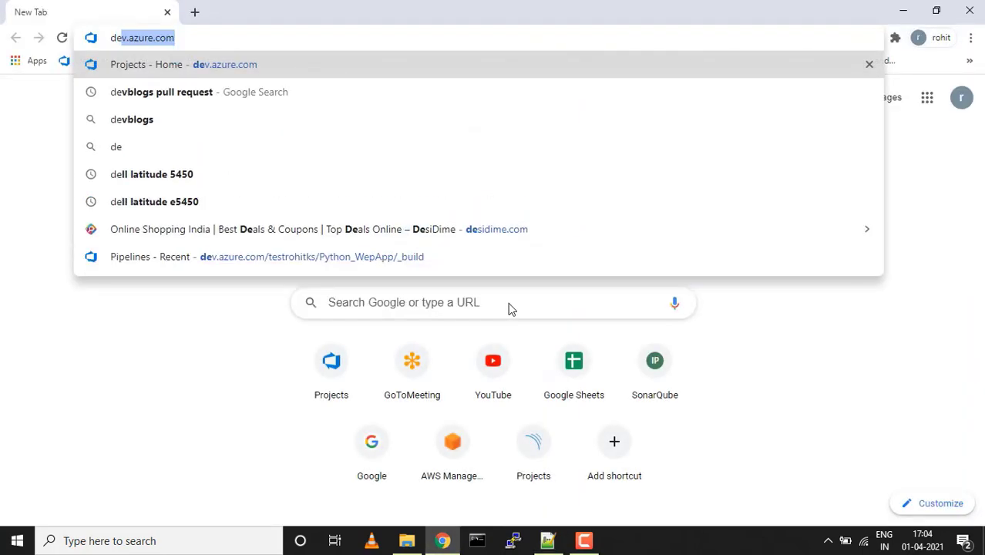
{"action": "key", "text": "Right"}
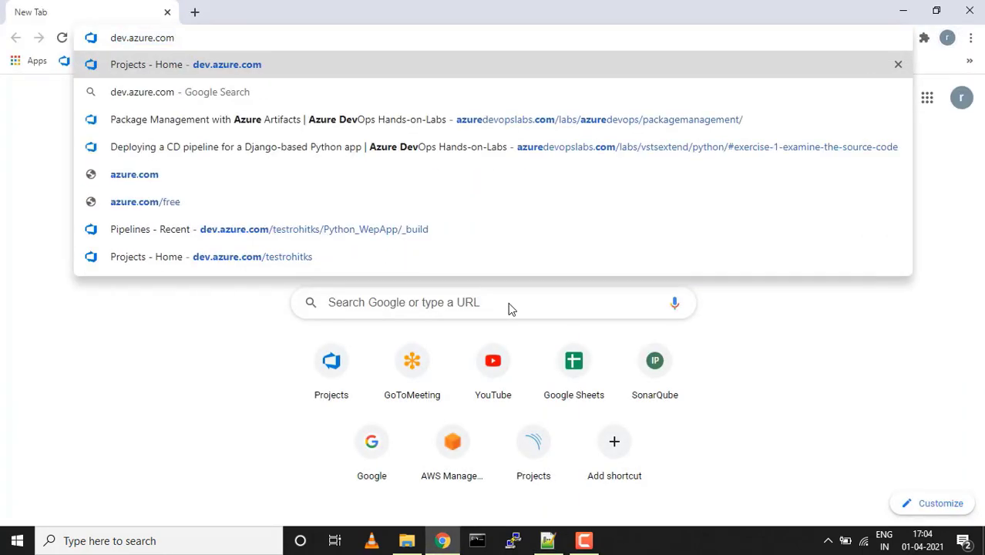
{"action": "key", "text": "Return"}
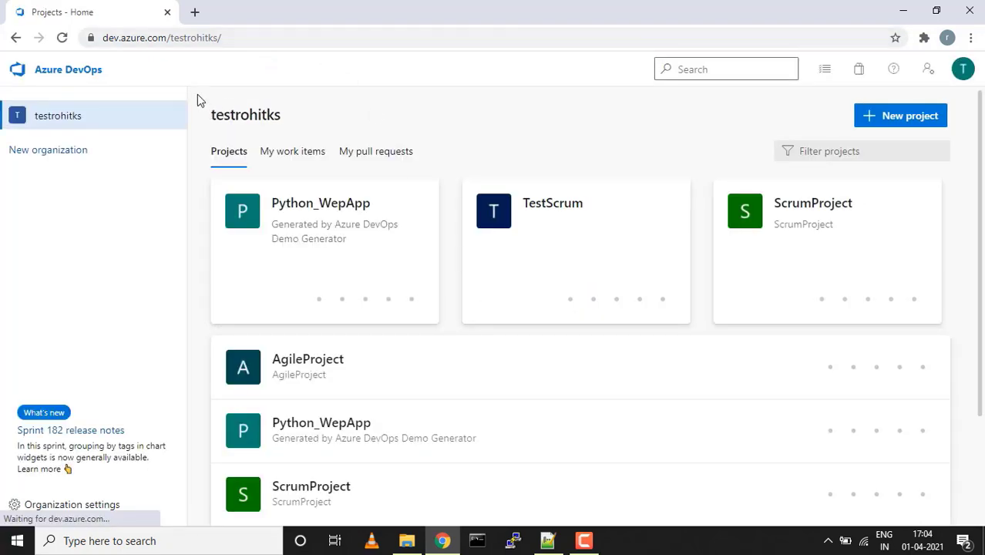
{"action": "double_click", "coordinate": [209, 37]}
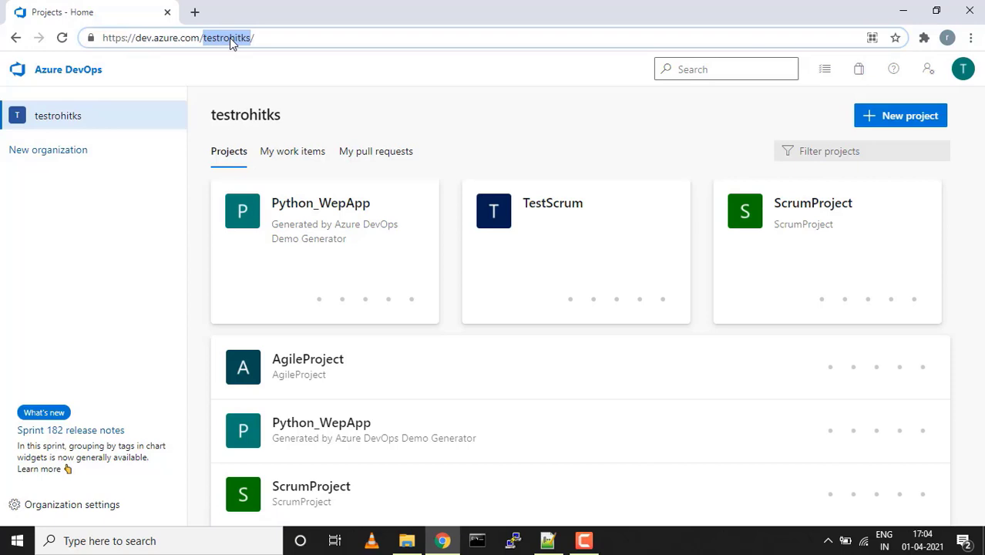
{"action": "left_click", "coordinate": [365, 83]}
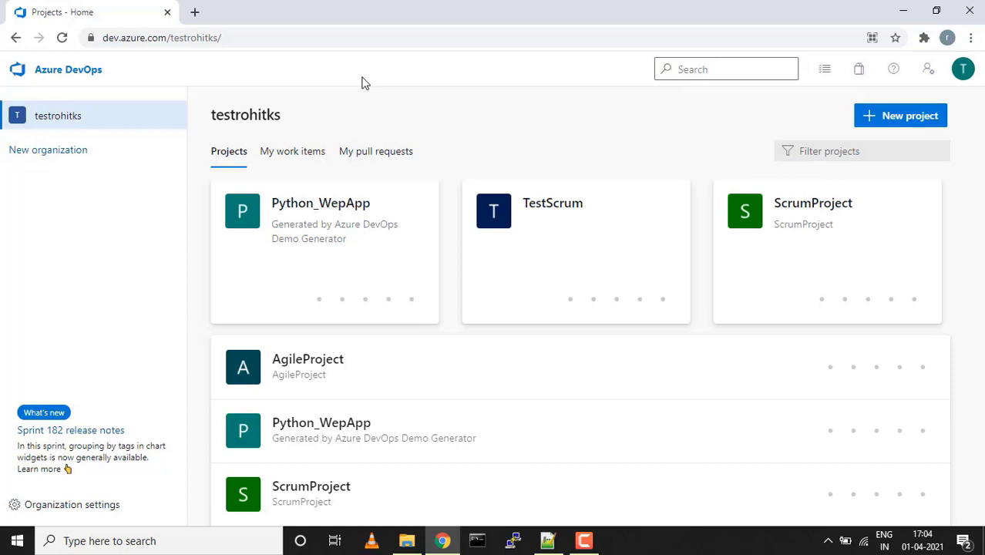
{"action": "mouse_move", "coordinate": [347, 242]}
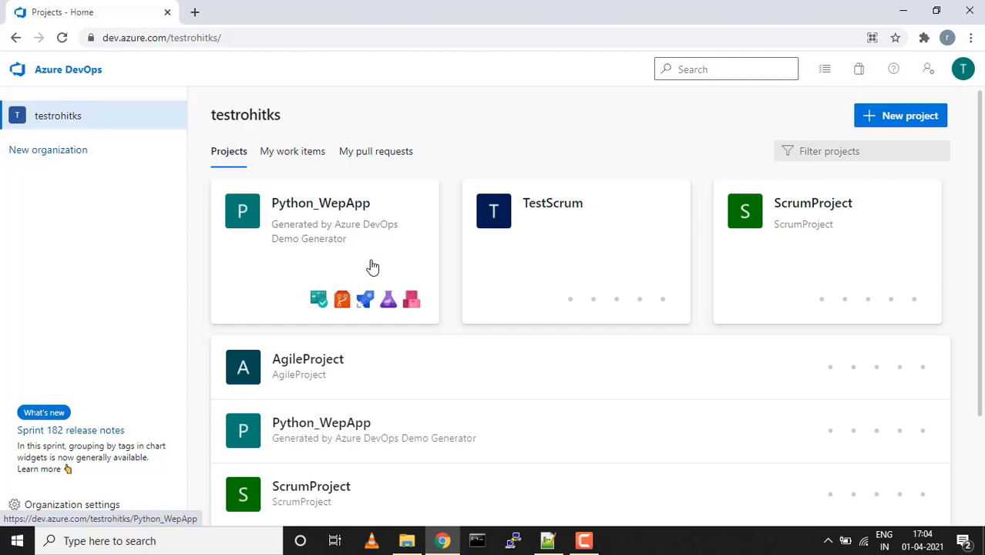
Start a new project named AzureGitProject, with AzureGitProject as its description
{"action": "left_click", "coordinate": [892, 117]}
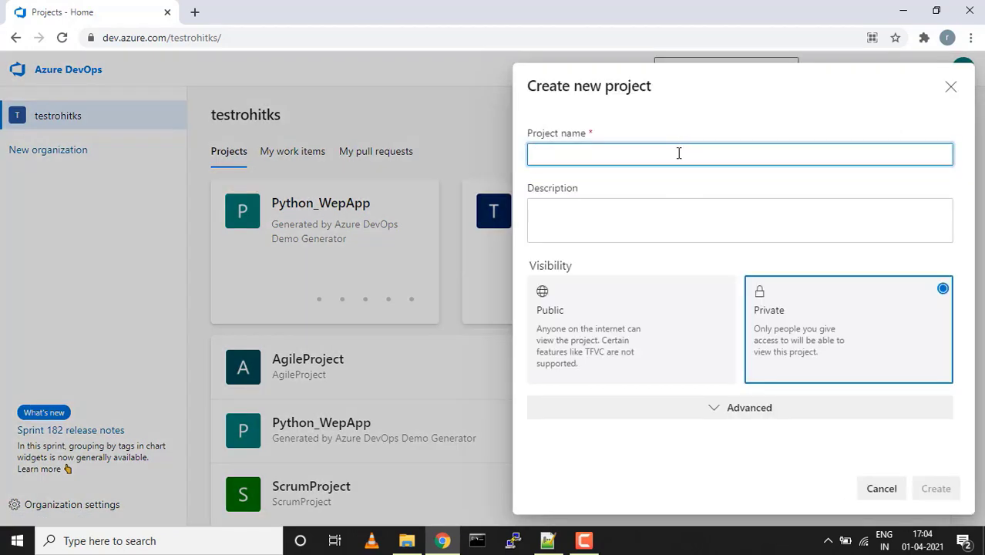
{"action": "type", "text": "Azure"}
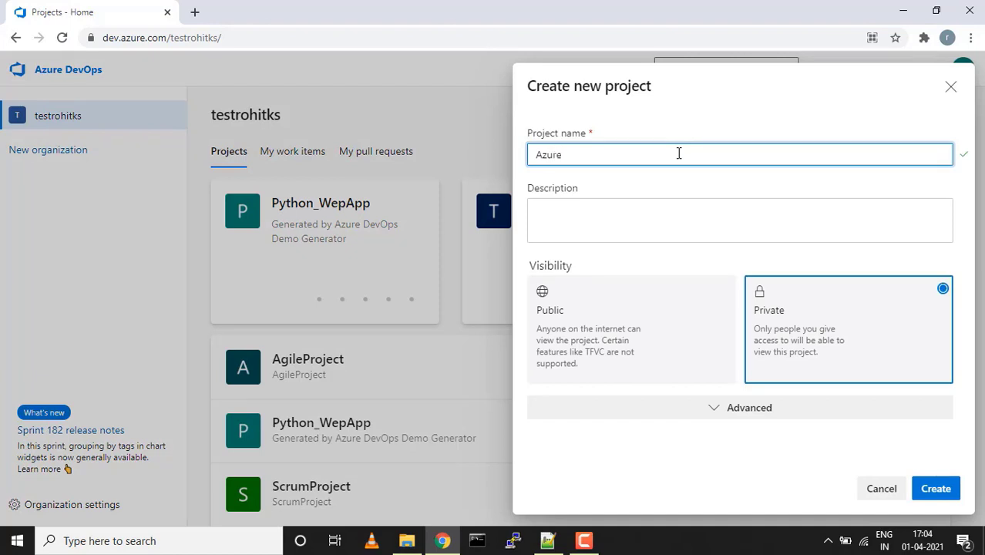
{"action": "type", "text": "GitPro"}
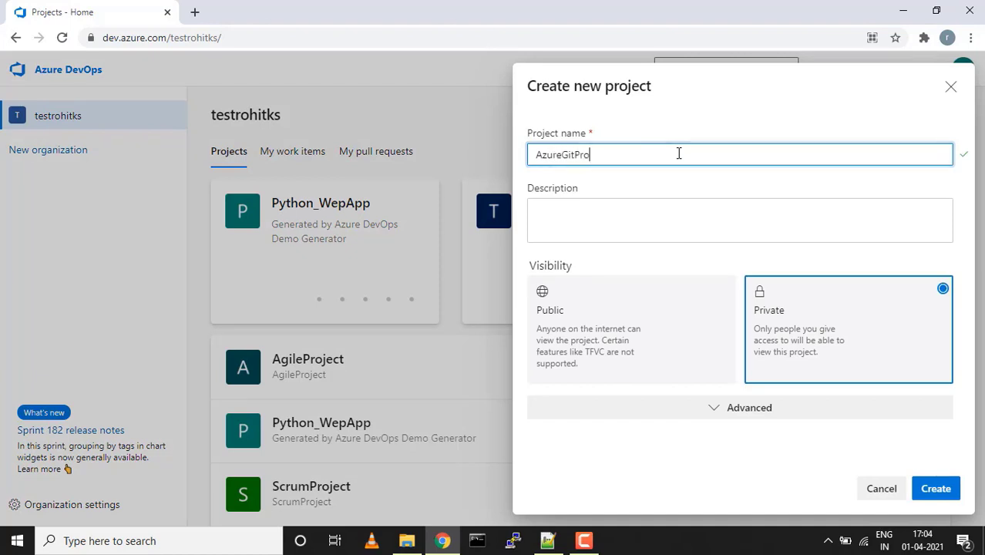
{"action": "type", "text": "ject"}
{"action": "double_click", "coordinate": [671, 154]}
{"action": "key", "text": "ctrl+c"}
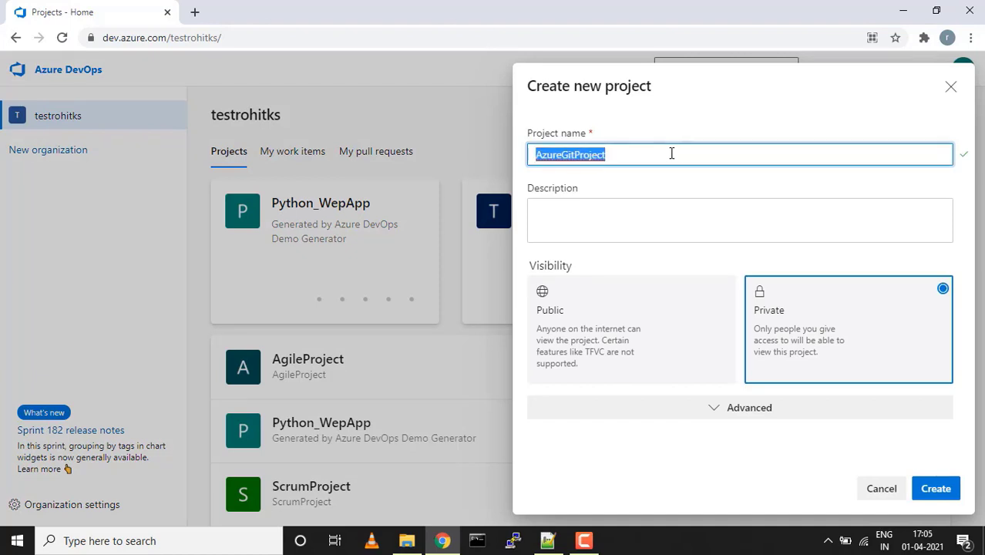
{"action": "left_click", "coordinate": [642, 203]}
{"action": "key", "text": "ctrl+v"}
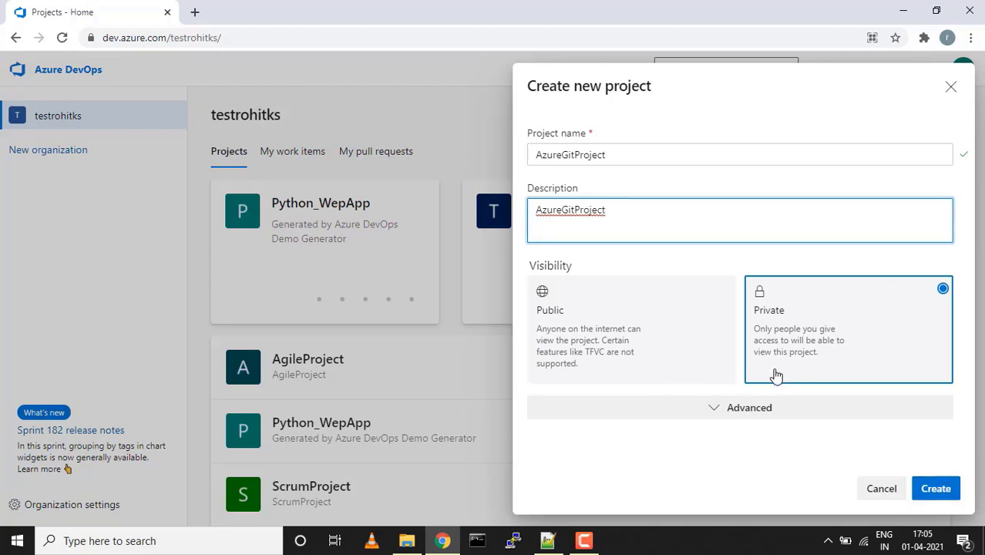
Keep Git version control under Advanced settings and create the project
{"action": "left_click", "coordinate": [718, 418]}
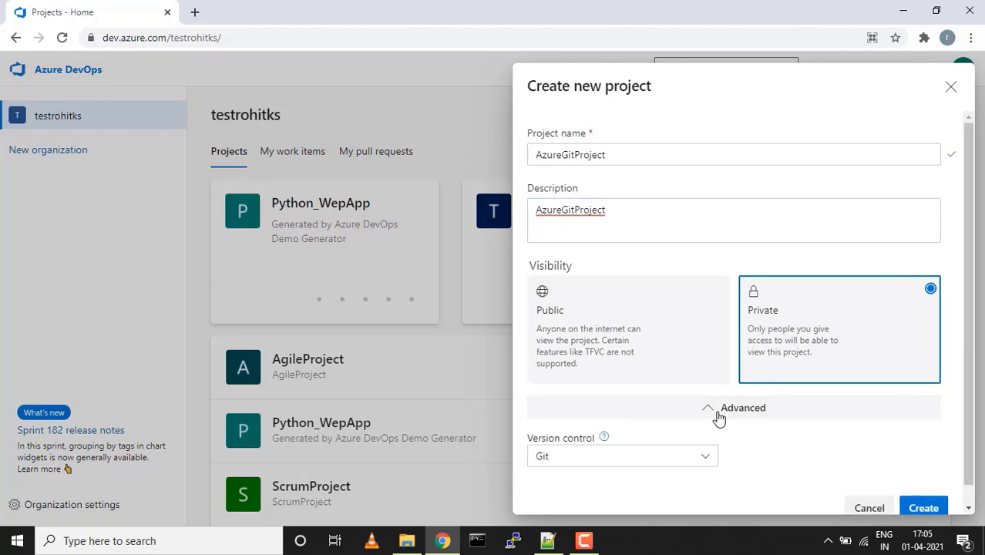
{"action": "left_click", "coordinate": [708, 461]}
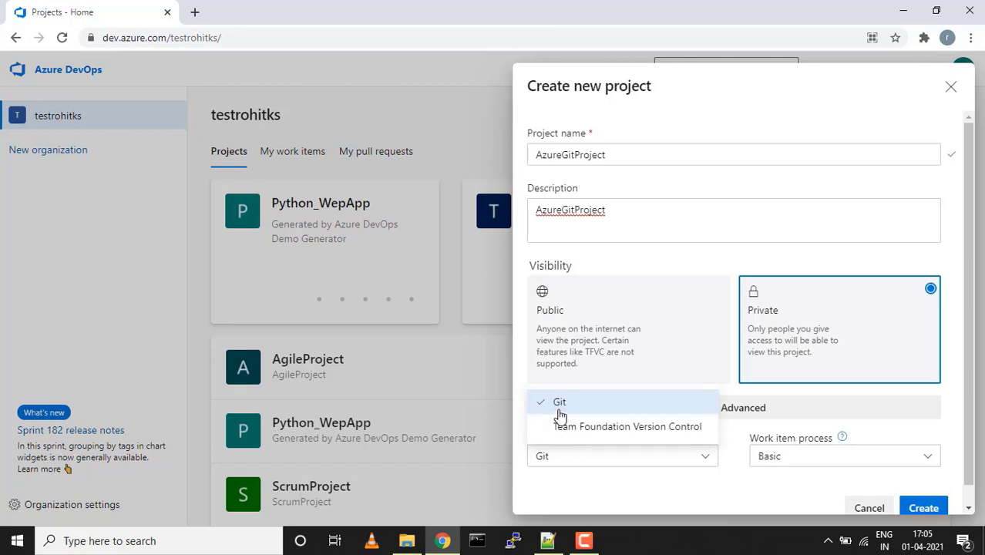
{"action": "left_click", "coordinate": [580, 502]}
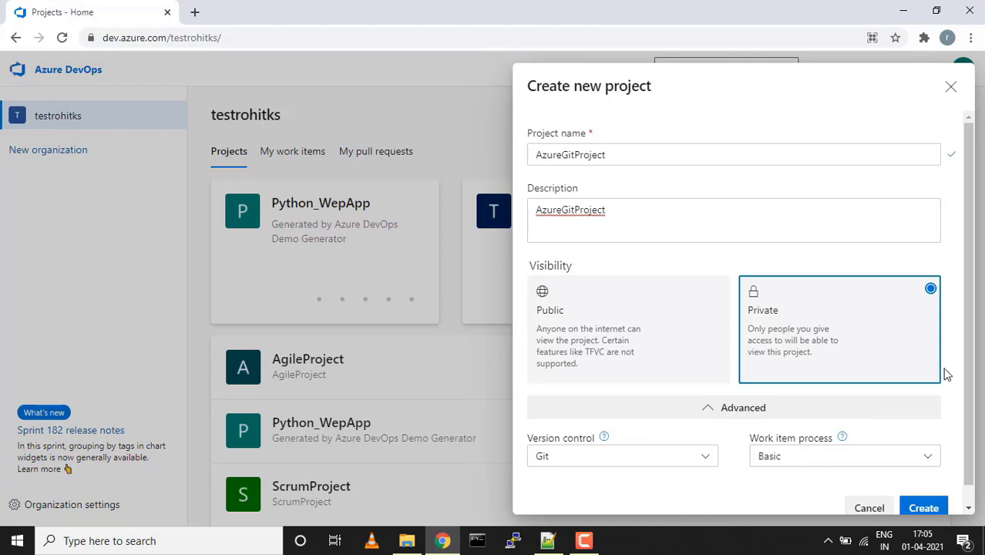
{"action": "scroll", "coordinate": [948, 374], "scroll_direction": "down", "scroll_amount": 1}
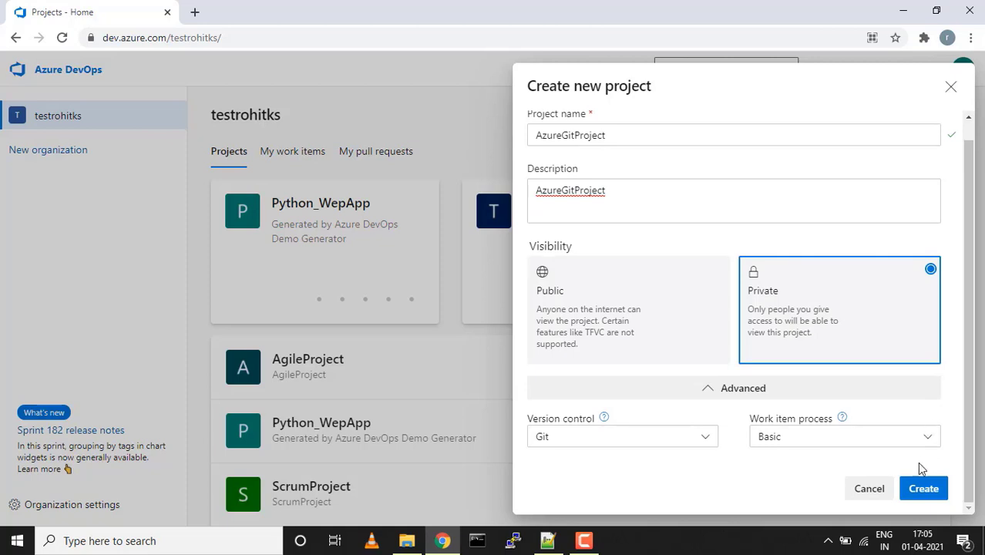
{"action": "left_click", "coordinate": [914, 492]}
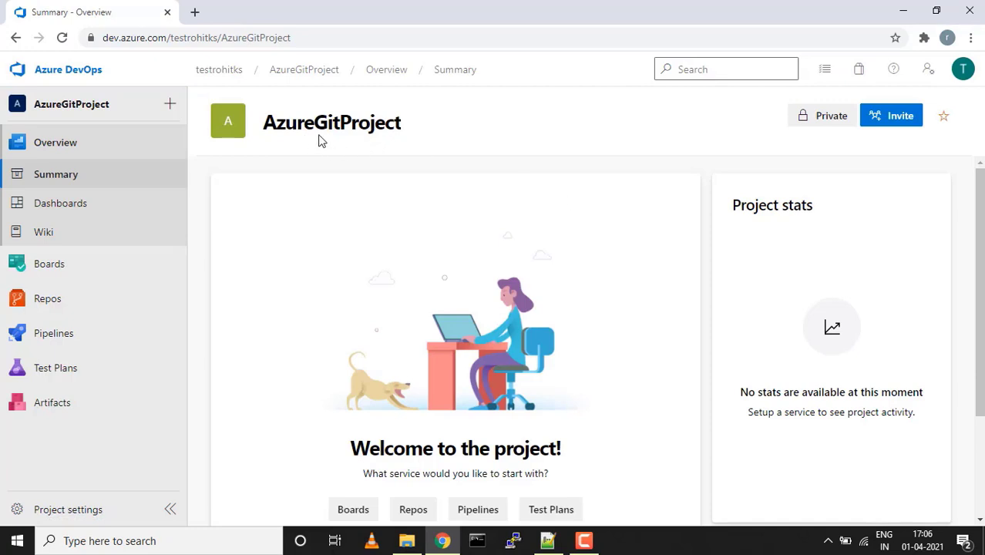
Open the empty repository's Files page and check the Import repository form, cancelling it
{"action": "left_click", "coordinate": [52, 309]}
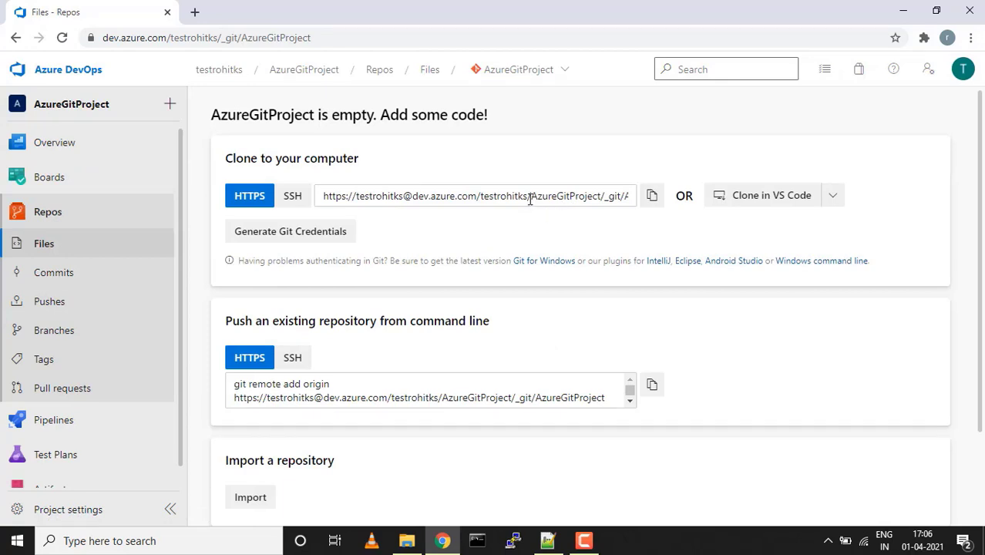
{"action": "left_click", "coordinate": [531, 199]}
{"action": "left_click", "coordinate": [584, 196]}
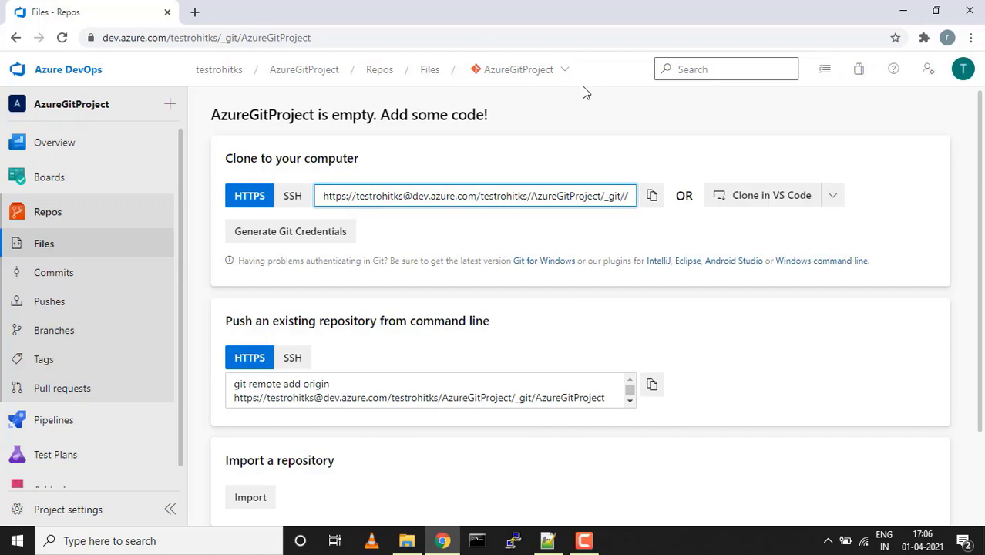
{"action": "left_click", "coordinate": [557, 74]}
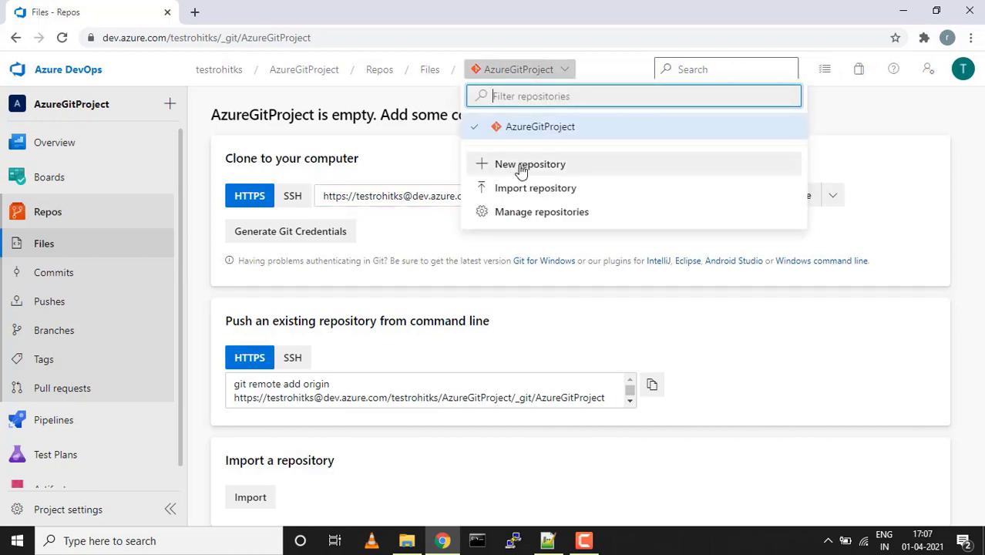
{"action": "left_click", "coordinate": [524, 193]}
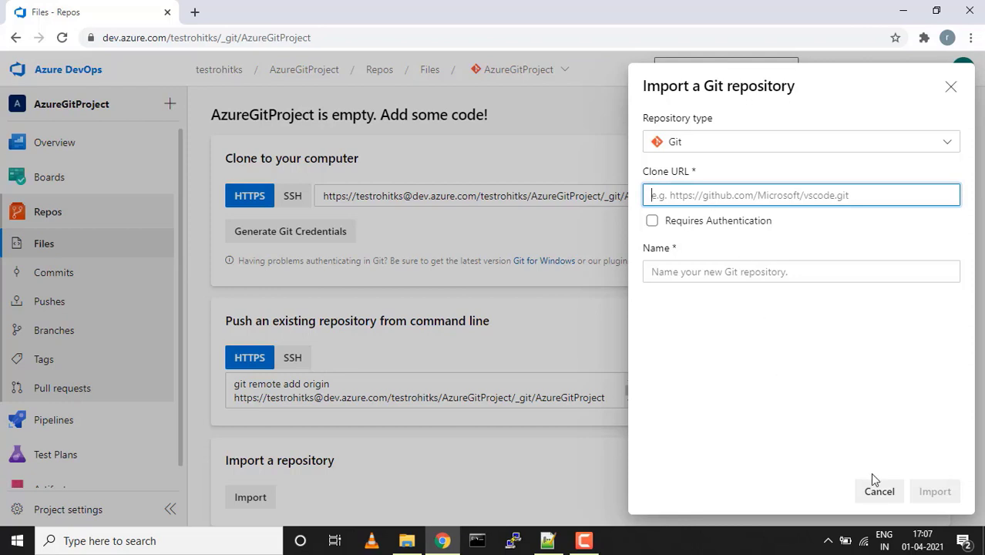
{"action": "left_click", "coordinate": [879, 491]}
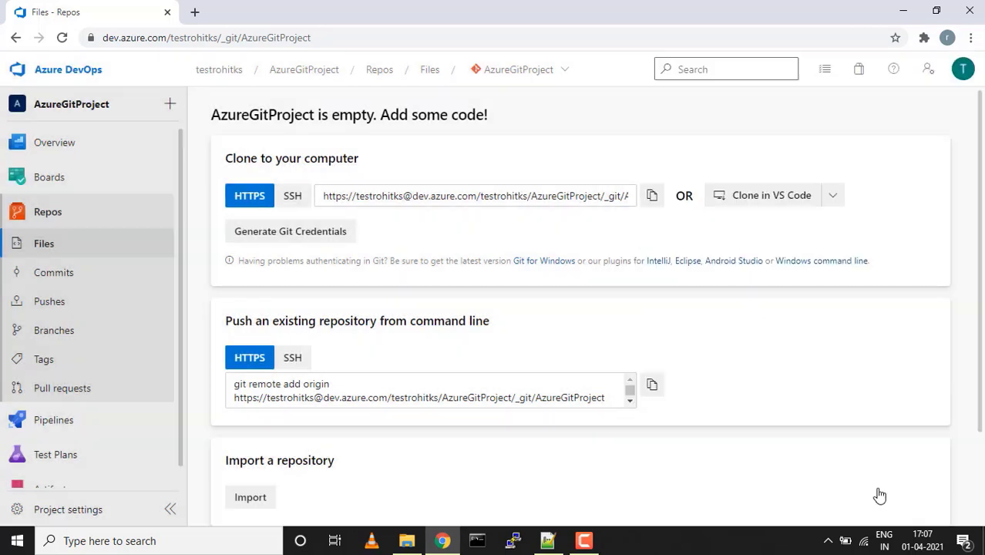
Copy the HTTPS clone URL and minimize the browser
{"action": "left_click", "coordinate": [570, 73]}
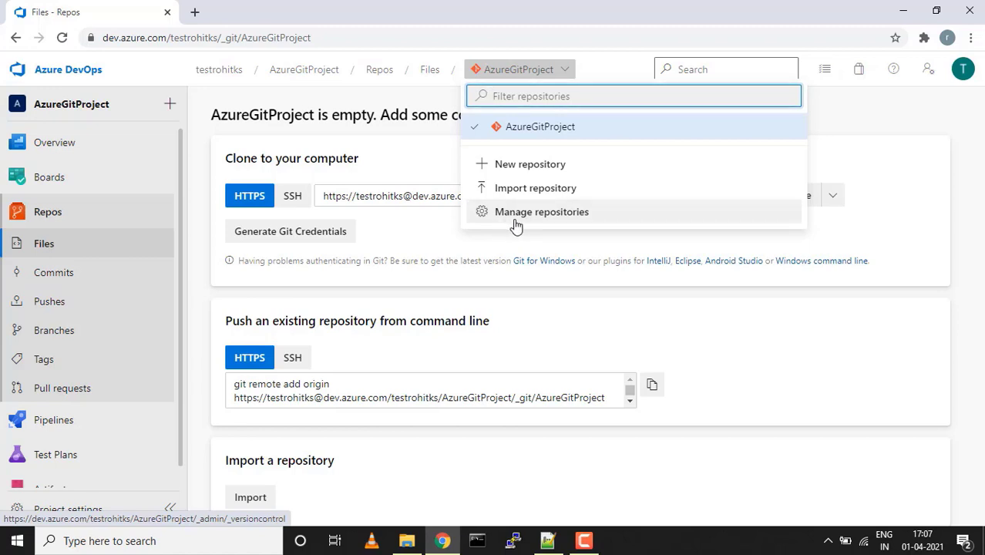
{"action": "left_click", "coordinate": [457, 243]}
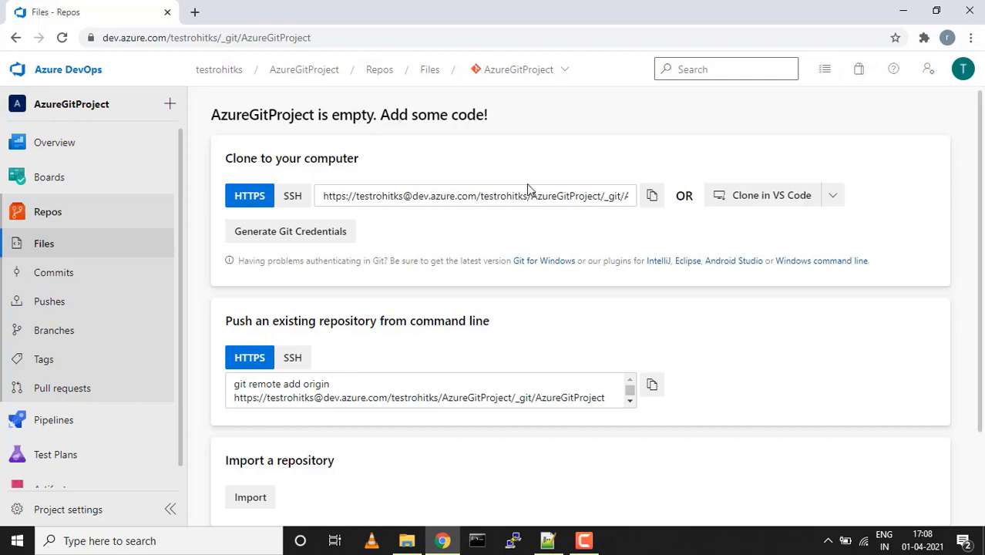
{"action": "left_click", "coordinate": [652, 199]}
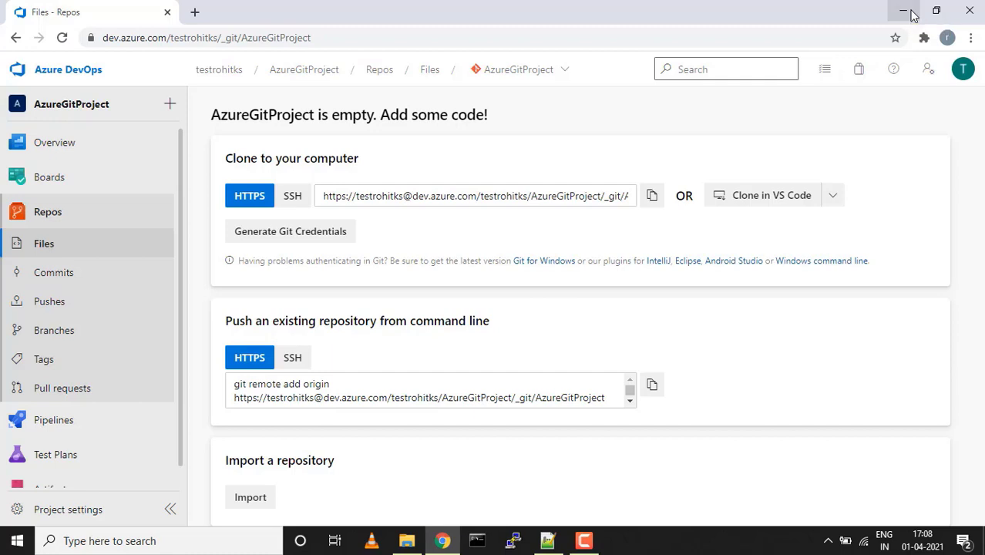
{"action": "left_click", "coordinate": [905, 11]}
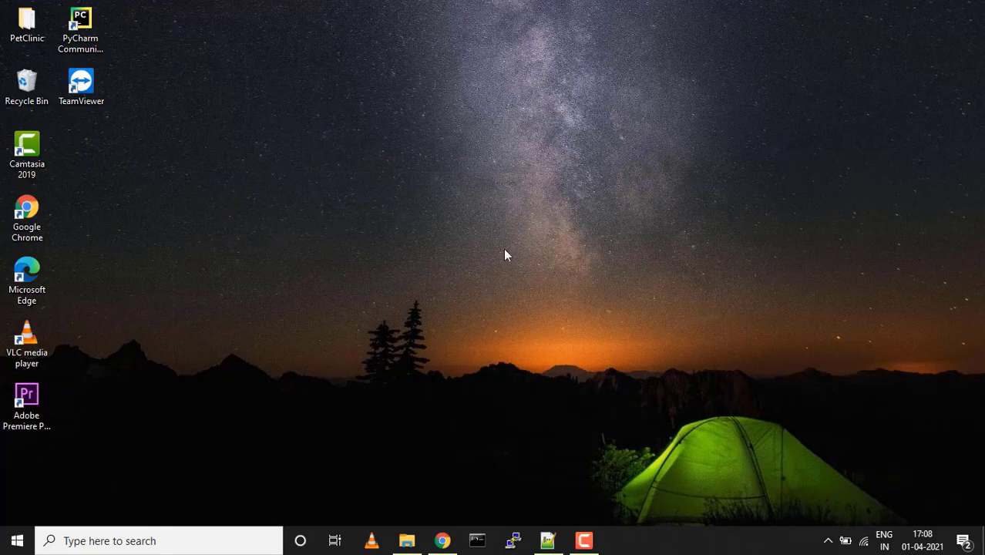
Launch Git Bash in the Desktop folder from the desktop context menu, then return to Azure DevOps
{"action": "key", "text": "super"}
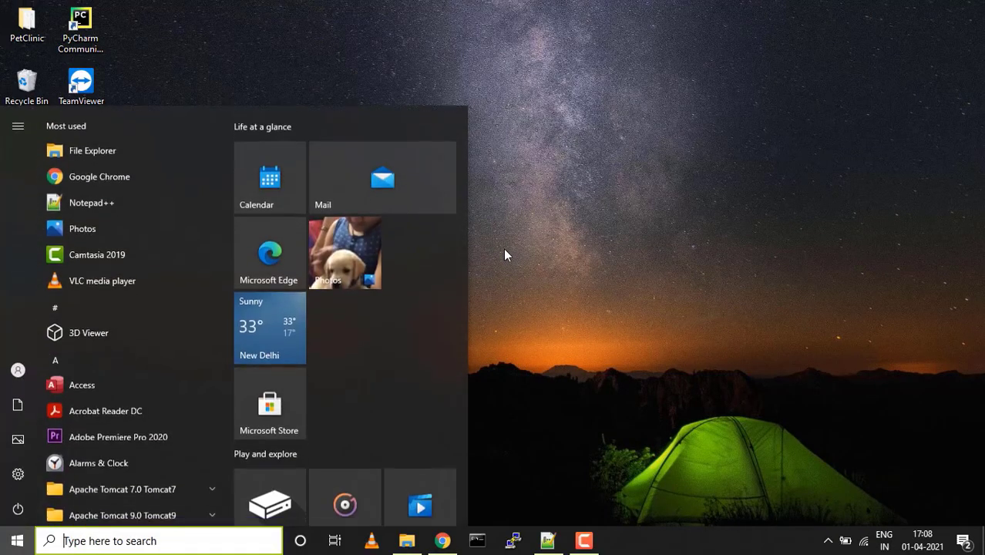
{"action": "key", "text": "super"}
{"action": "right_click", "coordinate": [468, 137]}
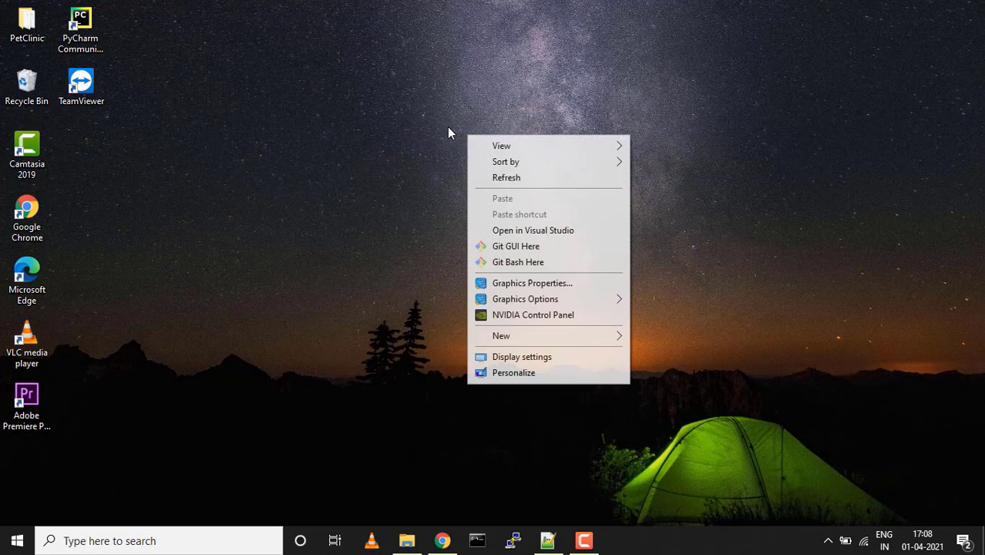
{"action": "left_click", "coordinate": [514, 263]}
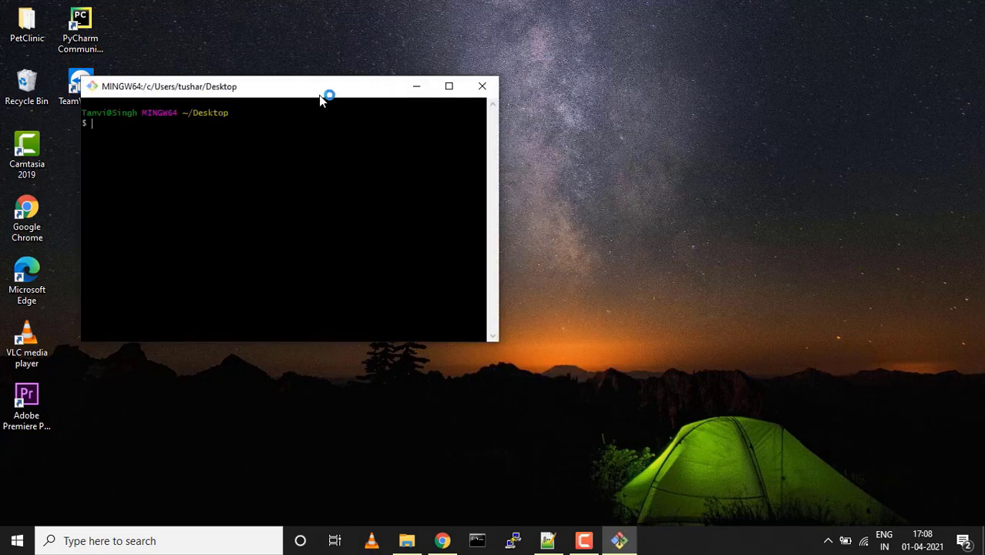
{"action": "left_click_drag", "start_coordinate": [324, 97], "coordinate": [439, 121]}
{"action": "left_click", "coordinate": [453, 543]}
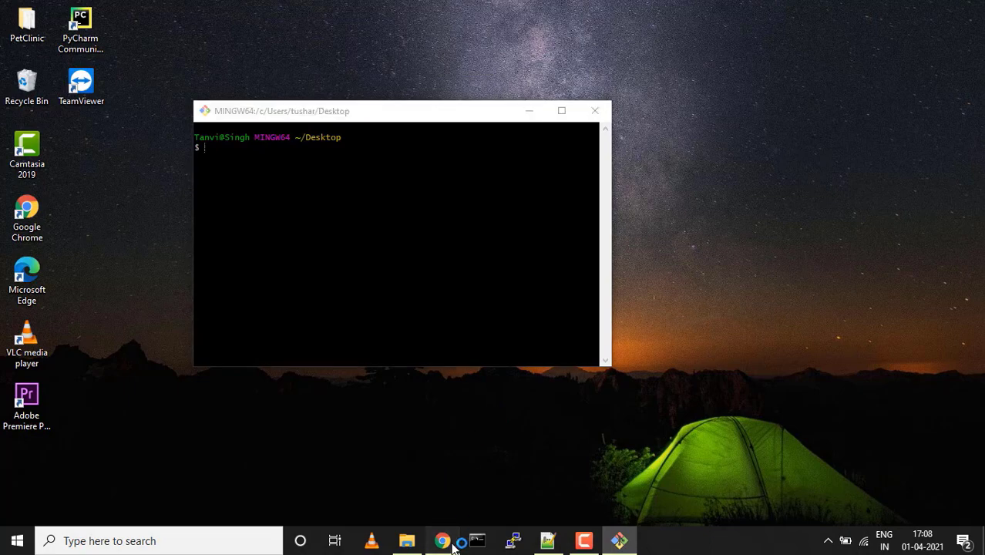
Search 'git for windows' in a new tab, open the git-scm download page, then close it
{"action": "left_click", "coordinate": [195, 13]}
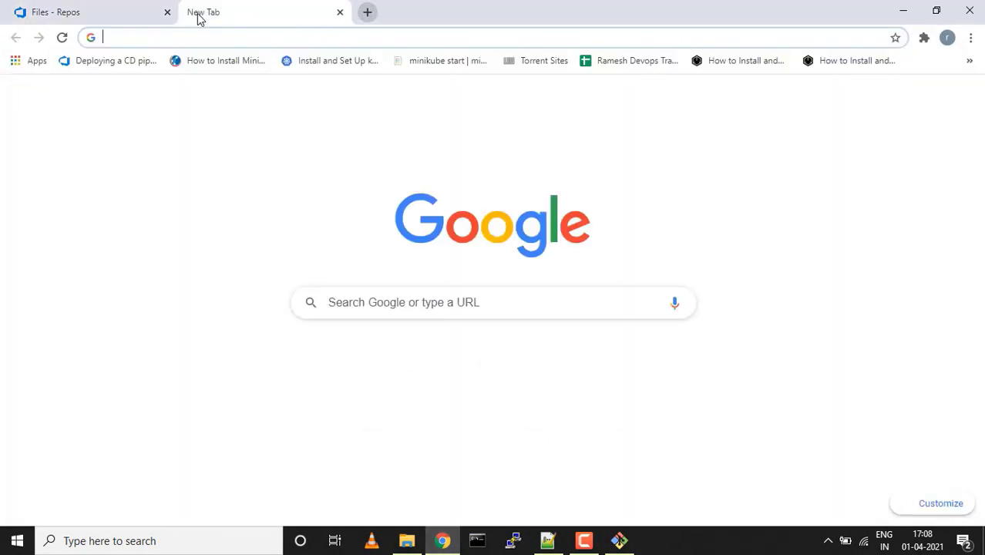
{"action": "type", "text": "git fr"}
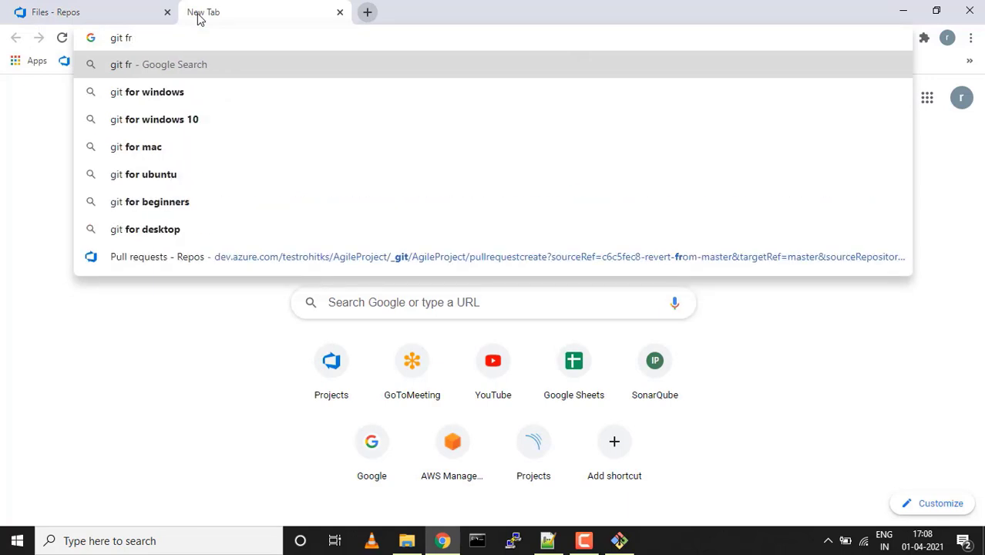
{"action": "key", "text": "Down"}
{"action": "key", "text": "Return"}
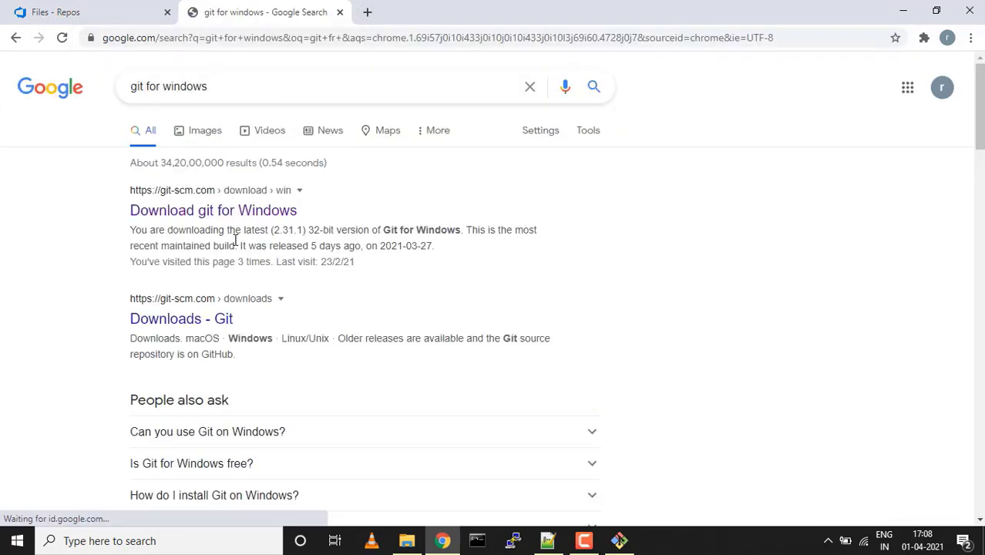
{"action": "left_click", "coordinate": [221, 216]}
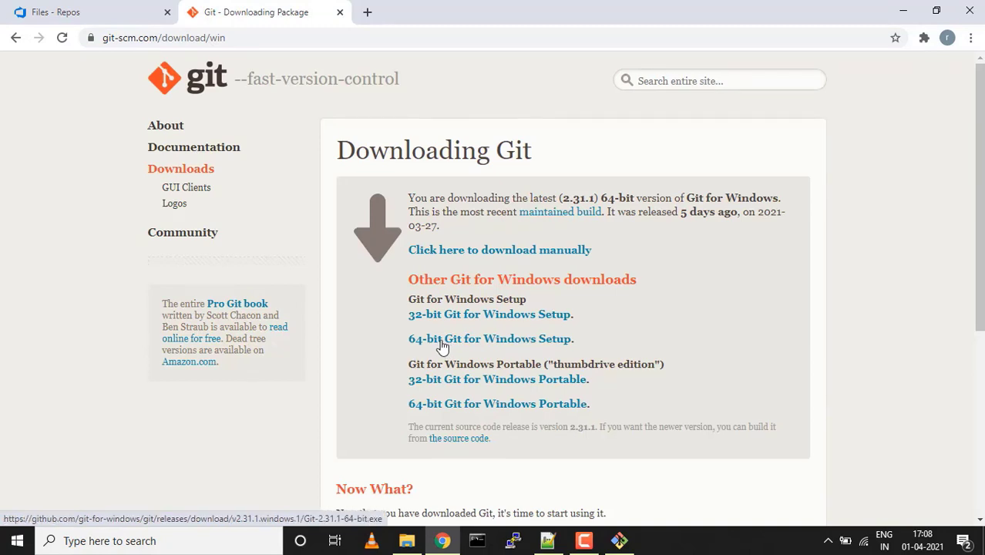
{"action": "left_click", "coordinate": [340, 13]}
Show the desktop and search Windows for 'git'
{"action": "key", "text": "super+d"}
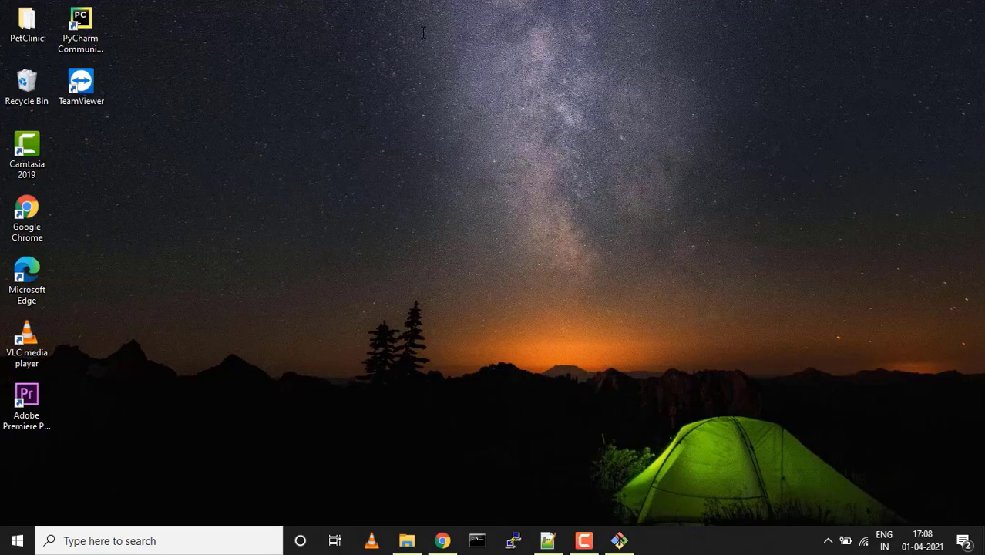
{"action": "key", "text": "super"}
{"action": "type", "text": "git"}
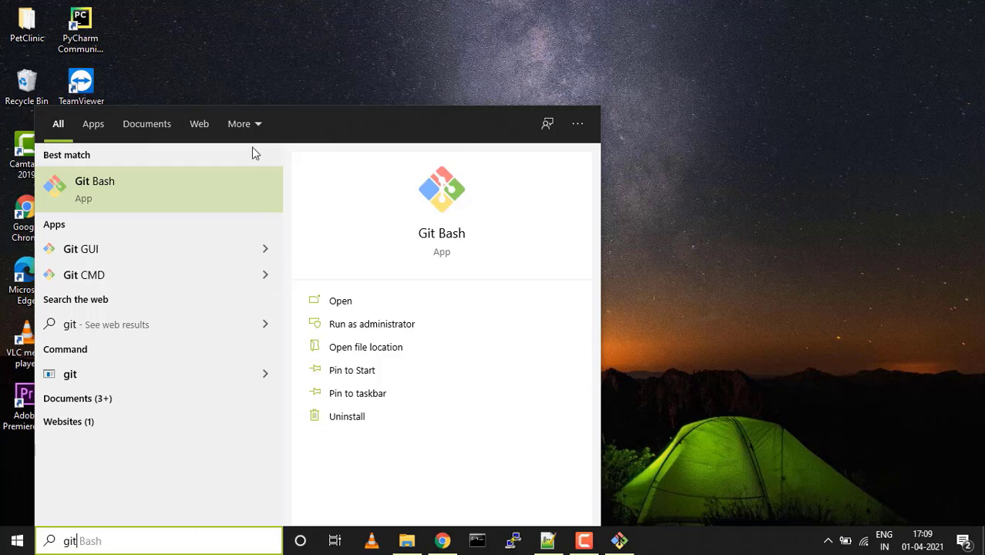
Launch Git Bash from the taskbar, then widen and reposition its terminal window
{"action": "left_click", "coordinate": [289, 71]}
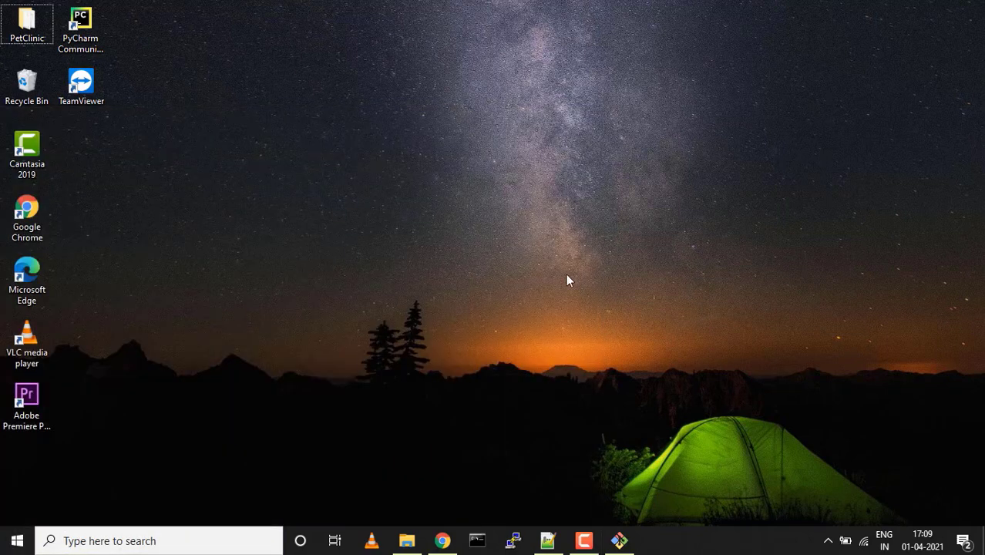
{"action": "left_click", "coordinate": [619, 541]}
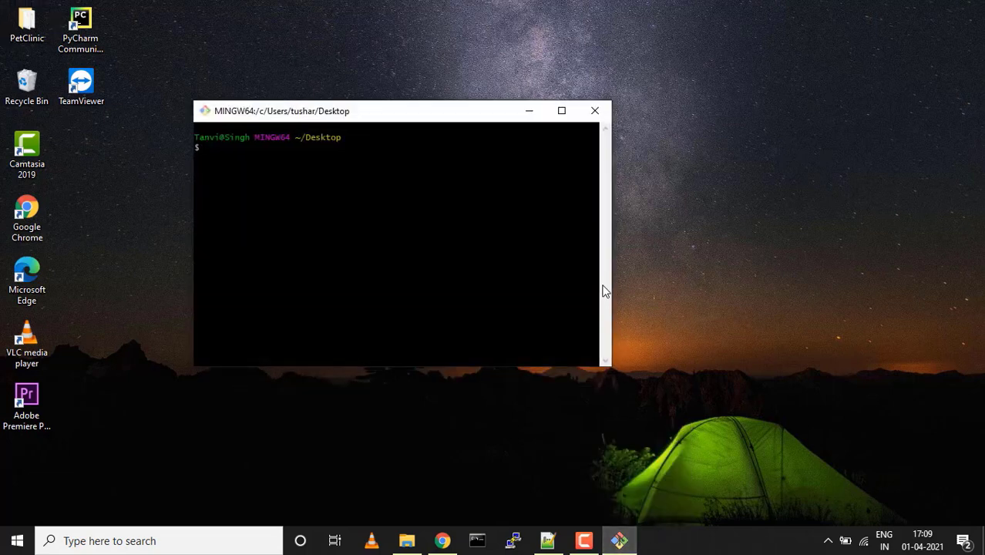
{"action": "left_click_drag", "start_coordinate": [613, 277], "coordinate": [980, 277]}
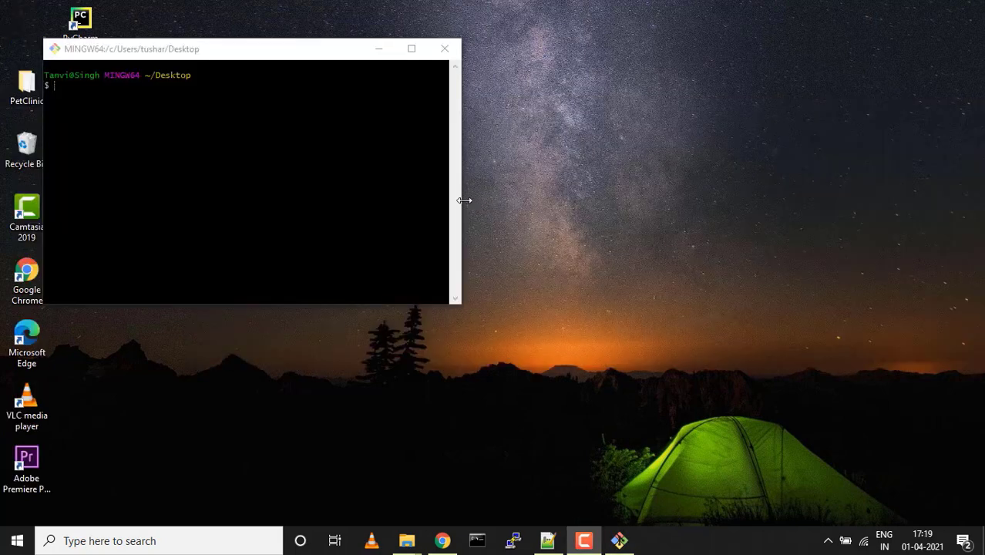
{"action": "left_click_drag", "start_coordinate": [459, 201], "coordinate": [865, 201]}
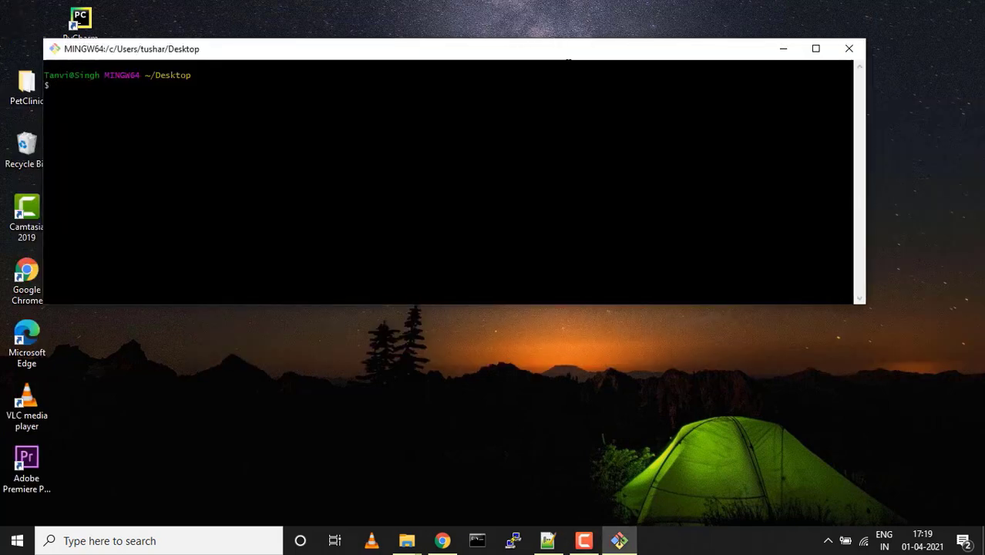
{"action": "left_click_drag", "start_coordinate": [565, 55], "coordinate": [647, 162]}
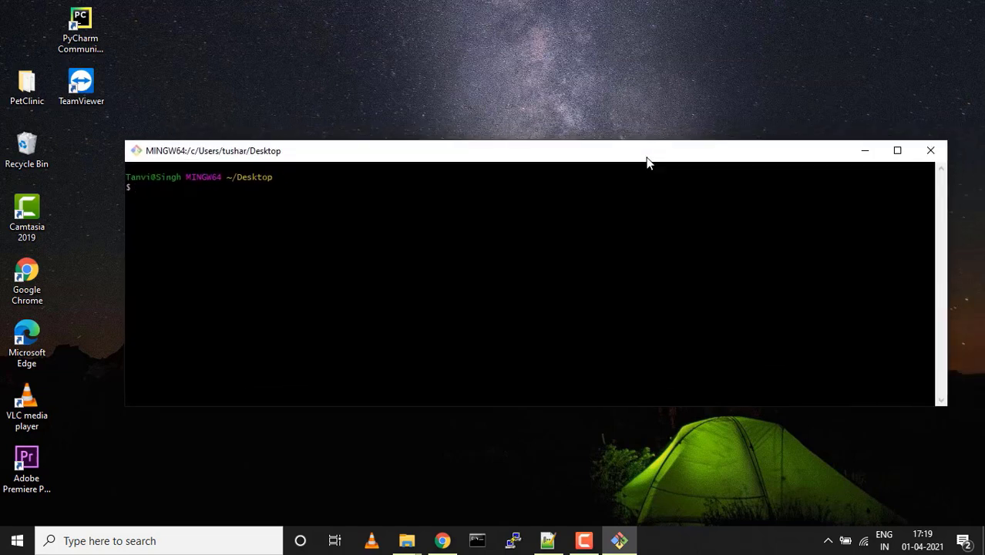
Run git clone with the pasted Azure DevOps URL to clone AzureGitProject
{"action": "type", "text": "g"}
{"action": "key", "text": "BackSpace"}
{"action": "type", "text": "git clone"}
{"action": "key", "text": "shift+Insert"}
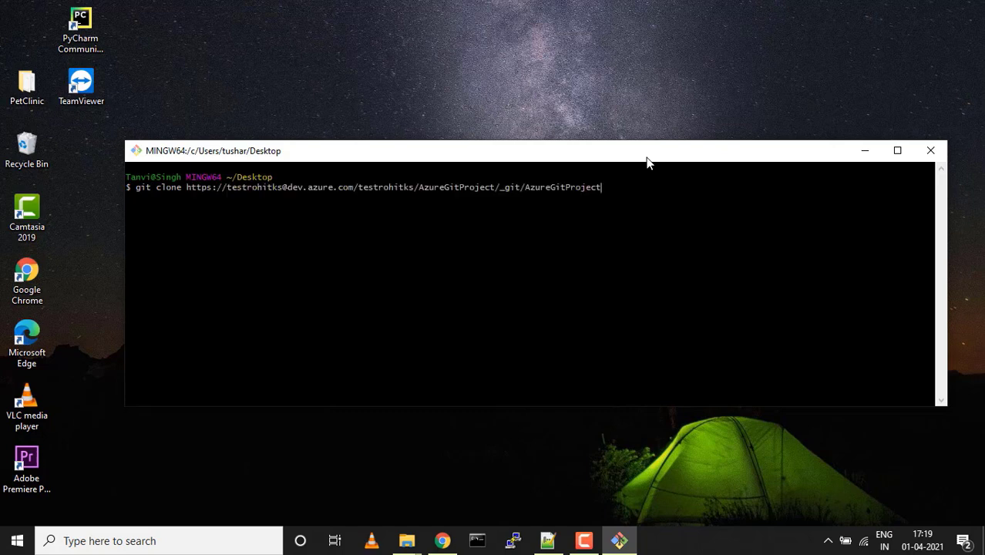
{"action": "key", "text": "Return"}
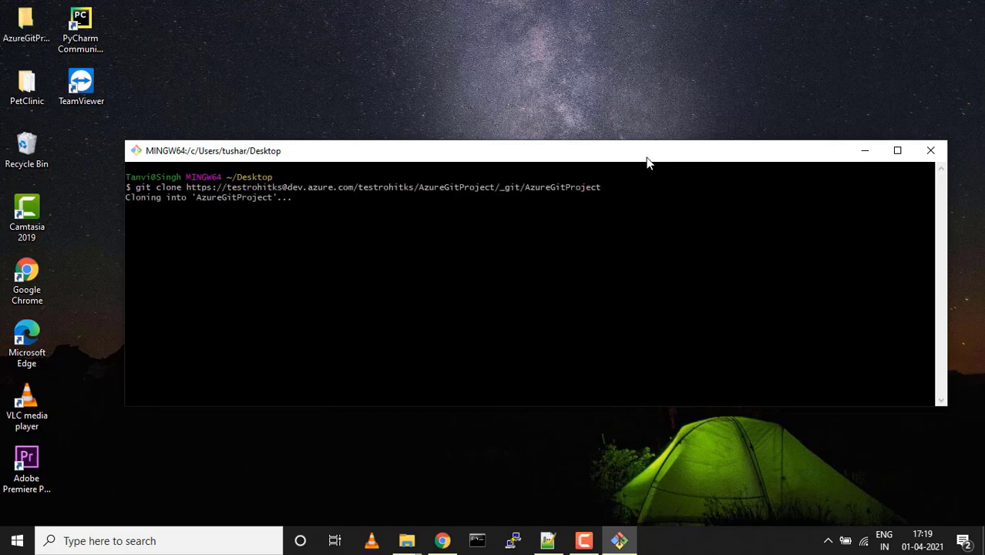
Copy the clone URL again from the Azure Repos page and minimize the browser
{"action": "left_click", "coordinate": [455, 543]}
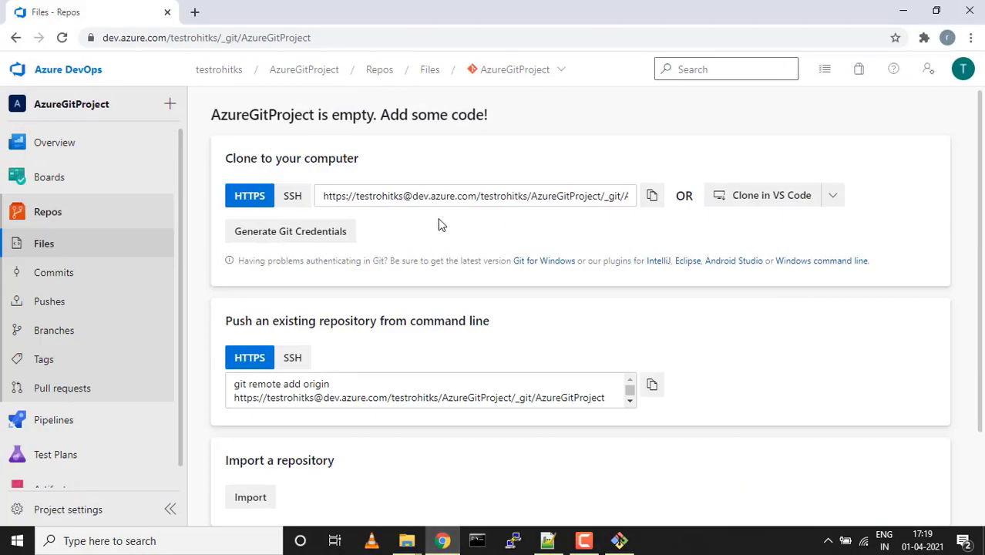
{"action": "left_click", "coordinate": [652, 202]}
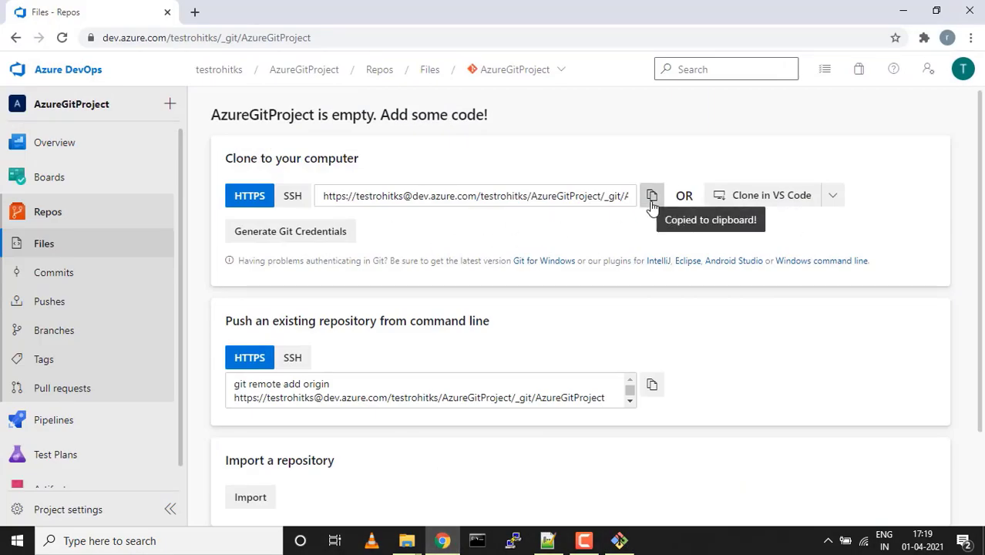
{"action": "left_click", "coordinate": [900, 12]}
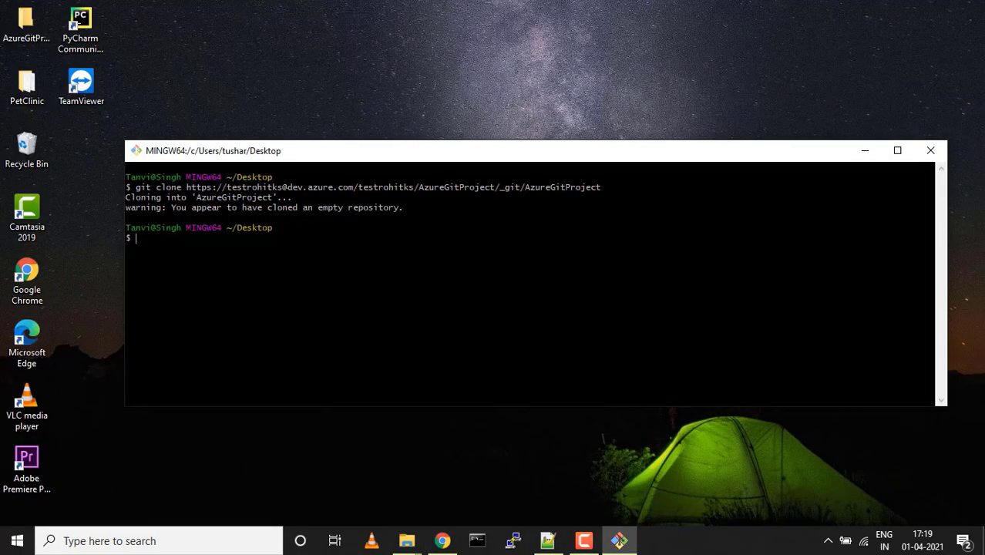
Open the cloned AzureGitProject folder to check it holds only .git, then return to Git Bash
{"action": "double_click", "coordinate": [29, 29]}
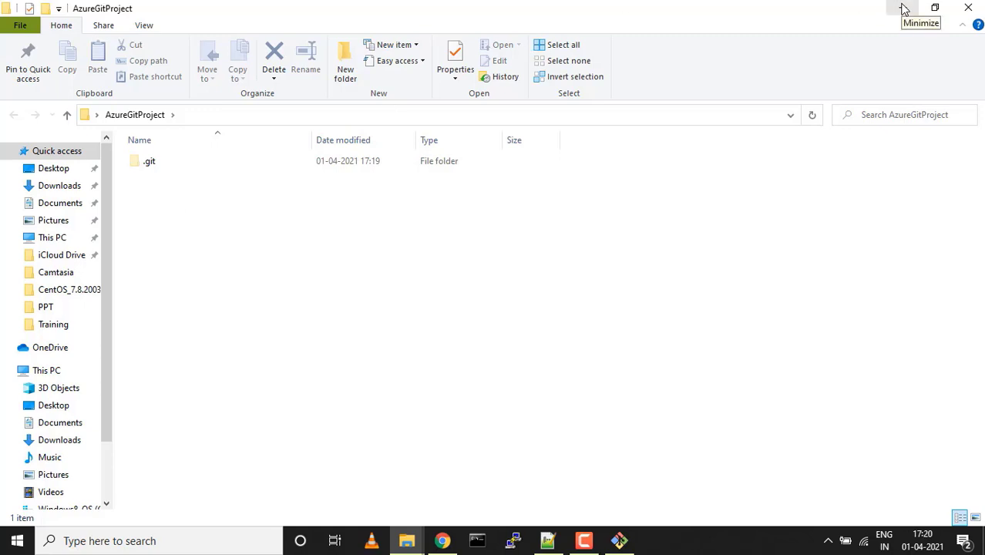
{"action": "left_click", "coordinate": [620, 540]}
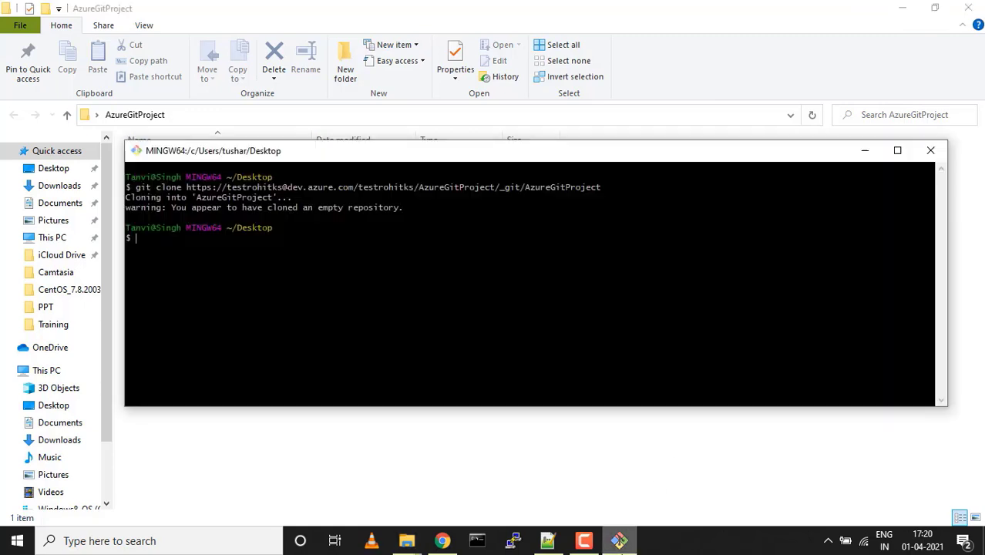
Change into the AzureGitProject repository and confirm the path with pwd, on the master branch
{"action": "type", "text": "cd"}
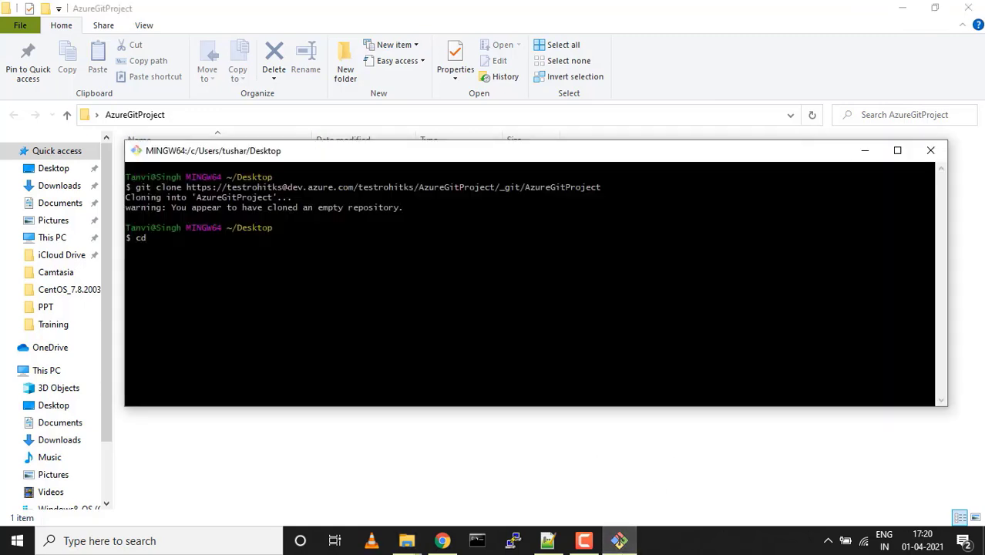
{"action": "type", "text": "Azu"}
{"action": "key", "text": "Tab"}
{"action": "key", "text": "Return"}
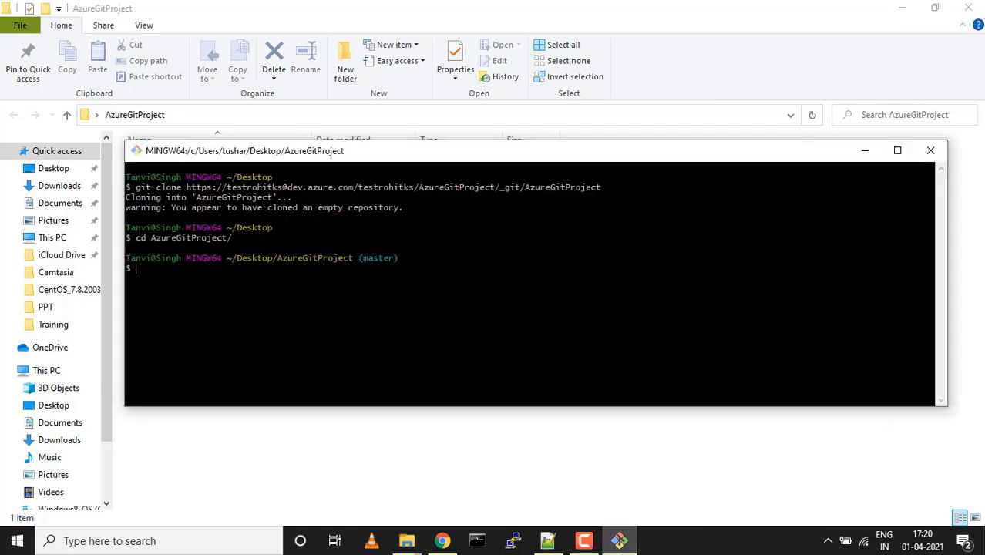
{"action": "key", "text": "ctrl+l"}
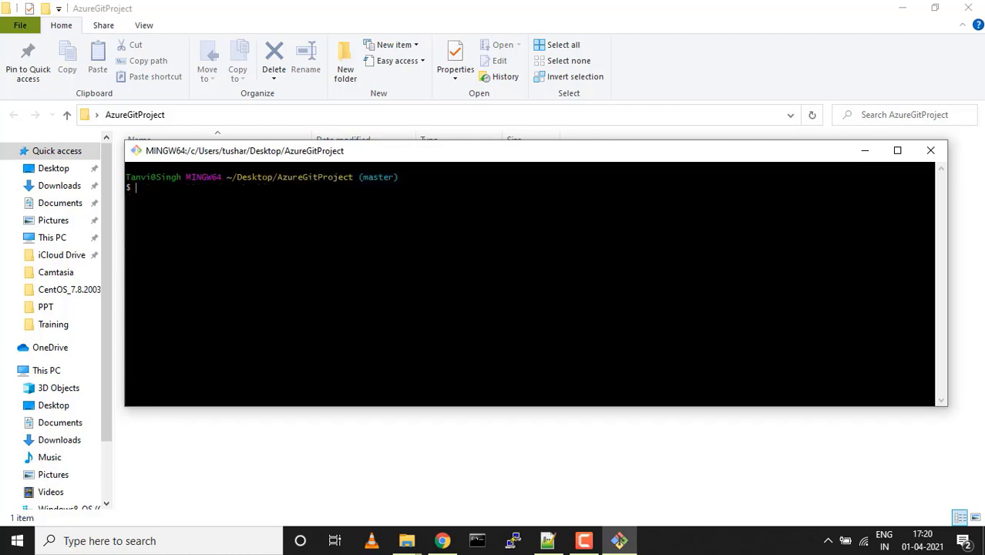
{"action": "key", "text": "Up"}
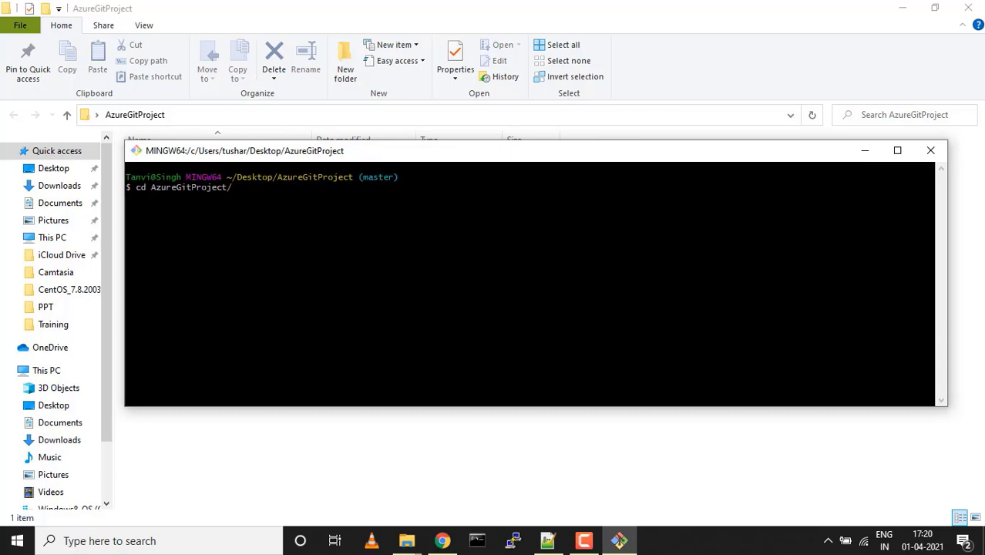
{"action": "key", "text": "BackSpace"}
{"action": "key", "text": "BackSpace"}
{"action": "key", "text": "BackSpace"}
{"action": "key", "text": "BackSpace"}
{"action": "key", "text": "BackSpace"}
{"action": "key", "text": "BackSpace"}
{"action": "key", "text": "BackSpace"}
{"action": "key", "text": "BackSpace"}
{"action": "key", "text": "BackSpace"}
{"action": "key", "text": "BackSpace"}
{"action": "key", "text": "BackSpace"}
{"action": "key", "text": "BackSpace"}
{"action": "key", "text": "BackSpace"}
{"action": "key", "text": "BackSpace"}
{"action": "key", "text": "BackSpace"}
{"action": "key", "text": "BackSpace"}
{"action": "key", "text": "BackSpace"}
{"action": "key", "text": "BackSpace"}
{"action": "key", "text": "BackSpace"}
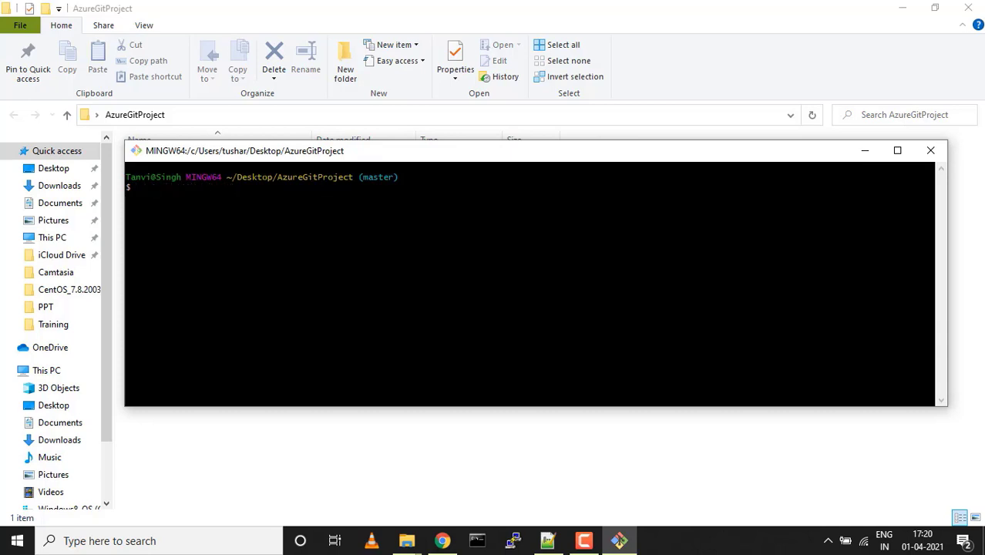
{"action": "type", "text": "pwd"}
{"action": "key", "text": "Return"}
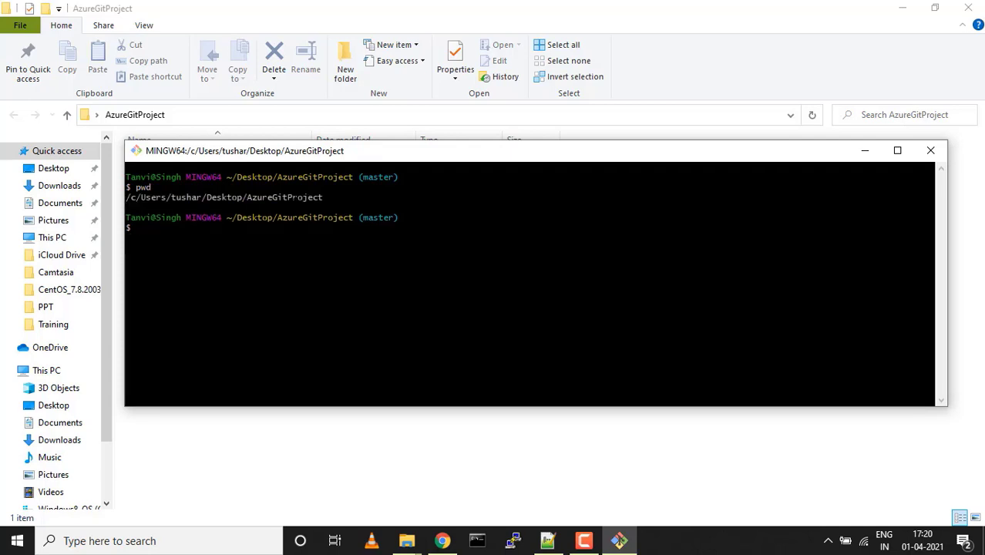
{"action": "key", "text": "ctrl+l"}
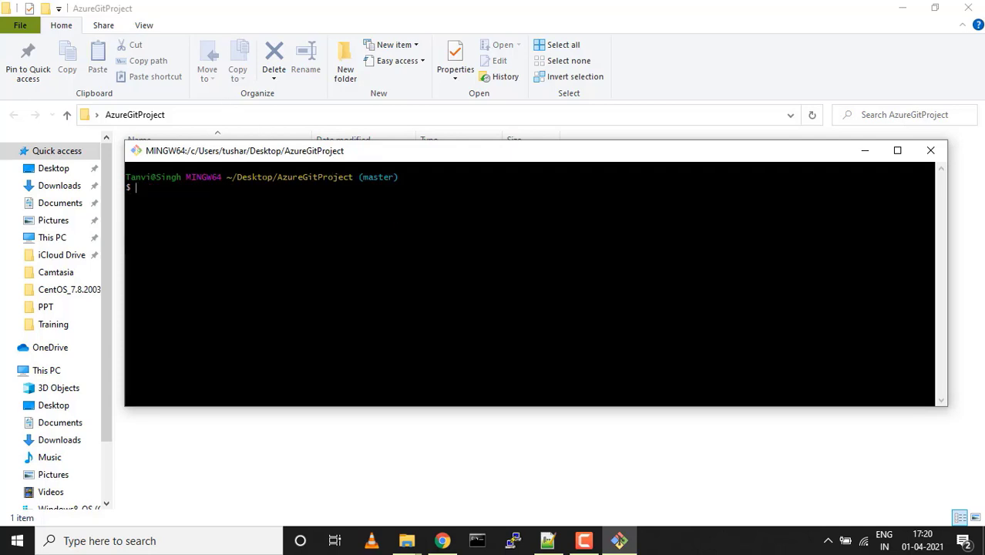
{"action": "left_click_drag", "start_coordinate": [432, 178], "coordinate": [353, 179]}
Create Hello.txt containing "Hello World" with echo and verify it with ls
{"action": "type", "text": "git"}
{"action": "key", "text": "BackSpace"}
{"action": "key", "text": "BackSpace"}
{"action": "key", "text": "BackSpace"}
{"action": "key", "text": "BackSpace"}
{"action": "type", "text": "echo \"Hello World\" >"}
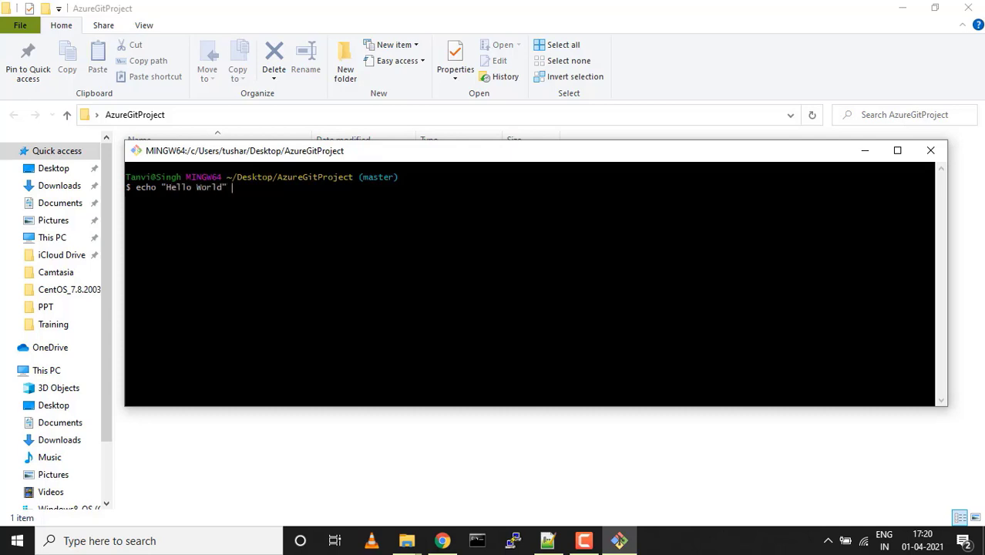
{"action": "type", "text": " Hello.txt"}
{"action": "key", "text": "Return"}
{"action": "type", "text": "ls"}
{"action": "key", "text": "Return"}
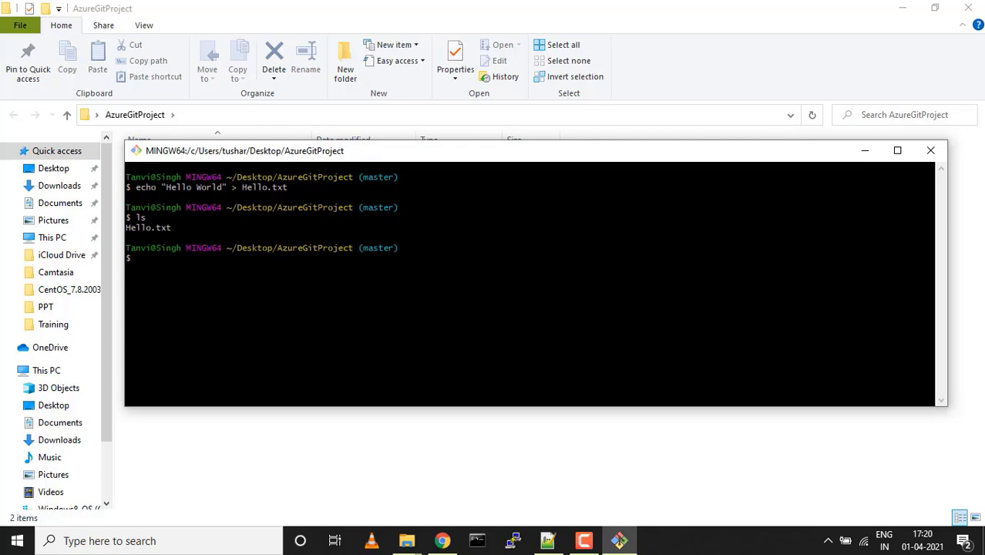
Stage all files and commit Hello.txt as "my first commit", then clear the terminal
{"action": "type", "text": "git add ."}
{"action": "key", "text": "Return"}
{"action": "type", "text": "git "}
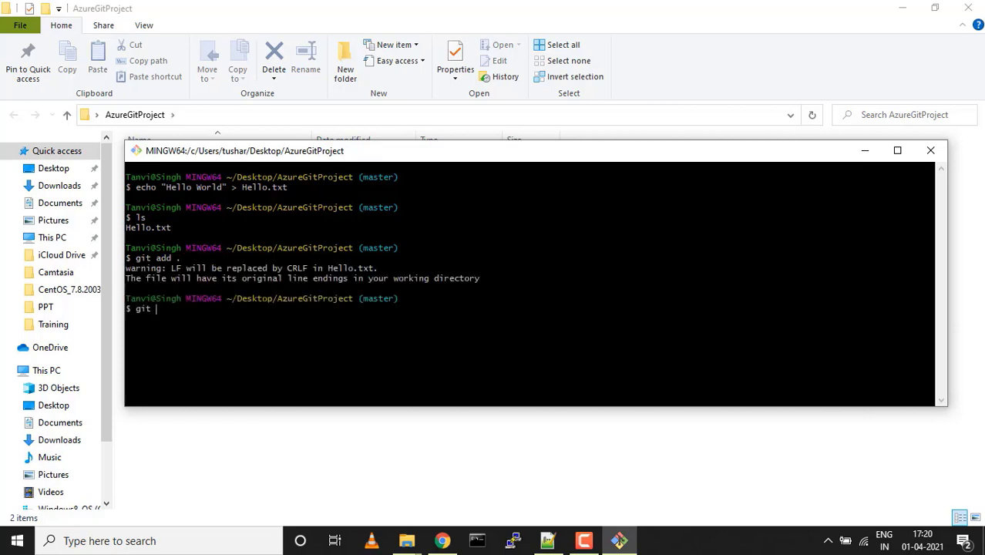
{"action": "type", "text": "commit -m \"my fir"}
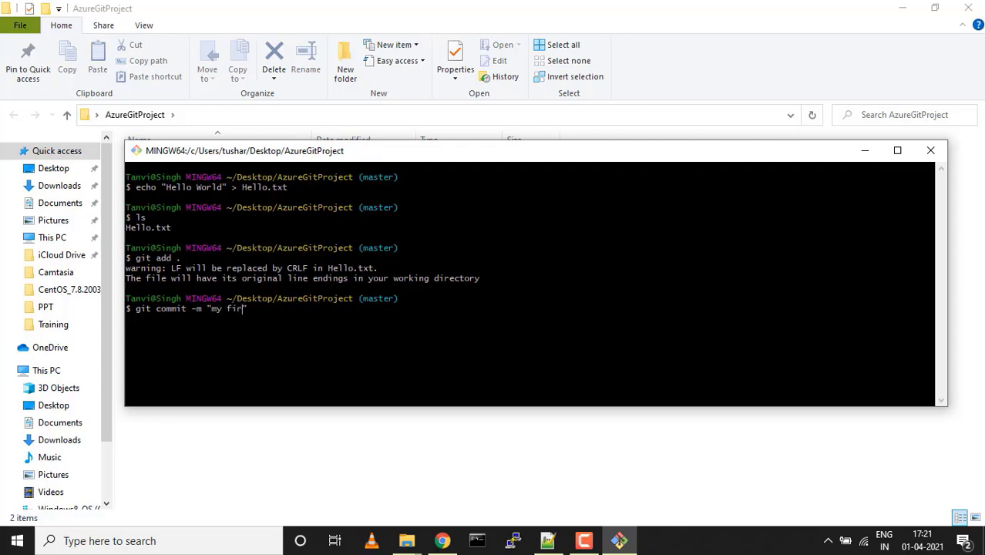
{"action": "type", "text": "st commit\""}
{"action": "key", "text": "Return"}
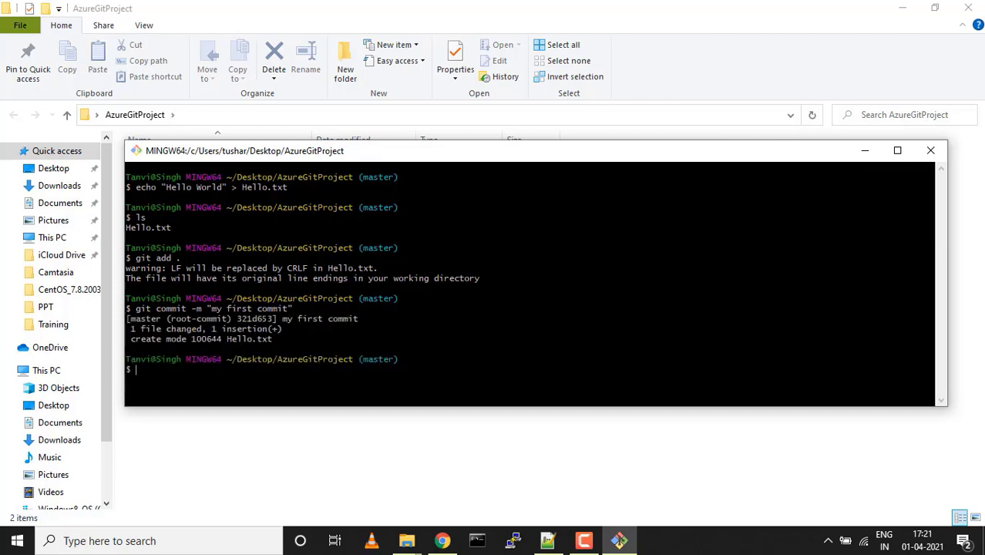
{"action": "key", "text": "ctrl+l"}
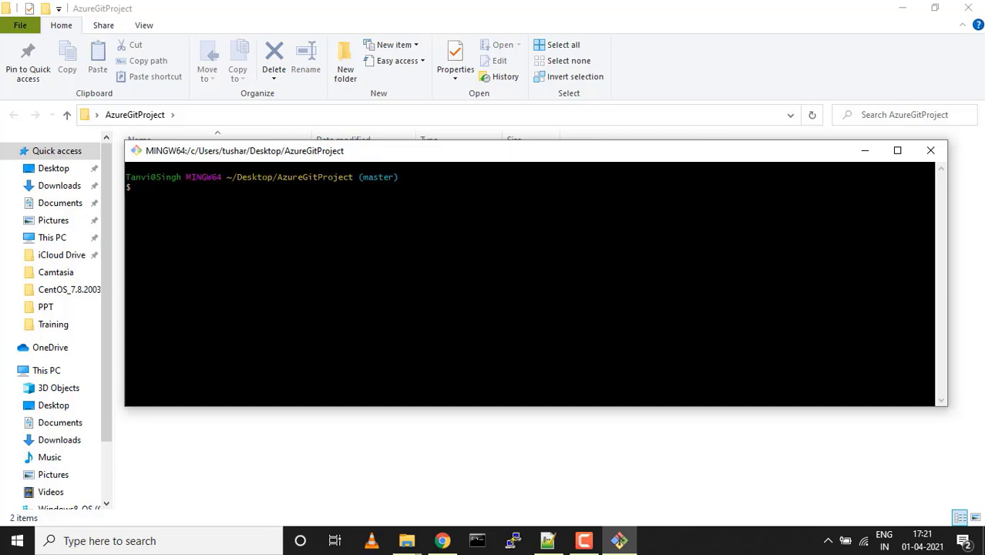
Push the master branch to origin with git push origin master
{"action": "type", "text": "git"}
{"action": "type", "text": "push origin master"}
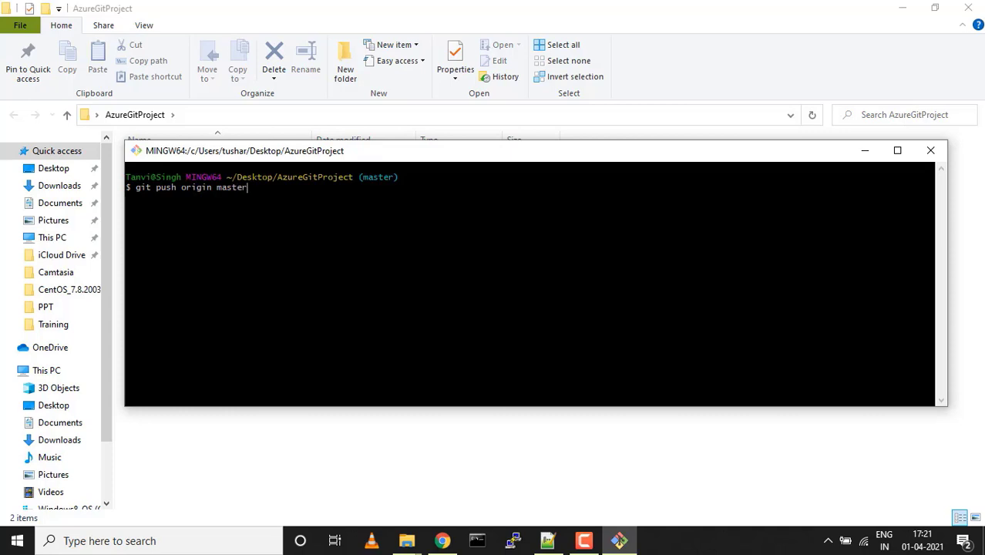
{"action": "key", "text": "Return"}
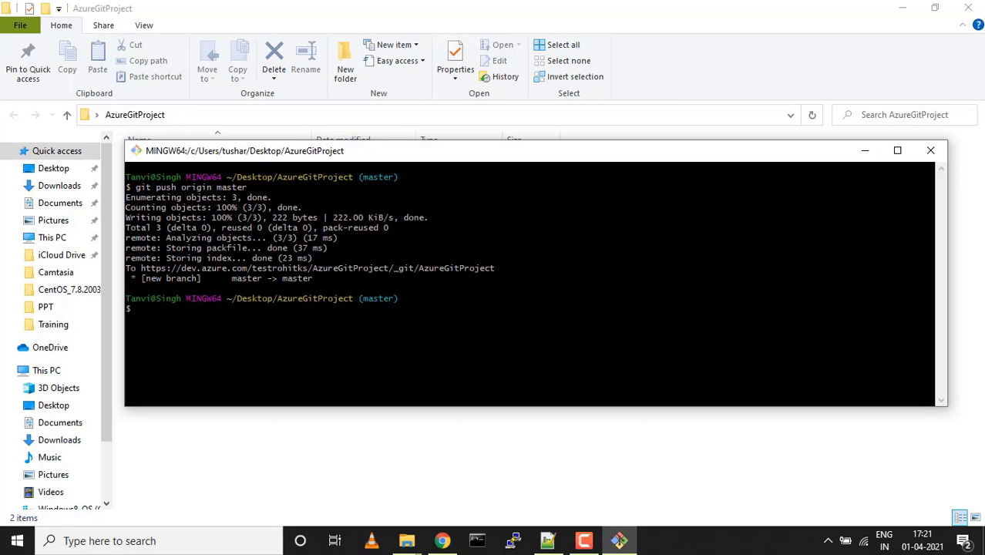
{"action": "double_click", "coordinate": [324, 268]}
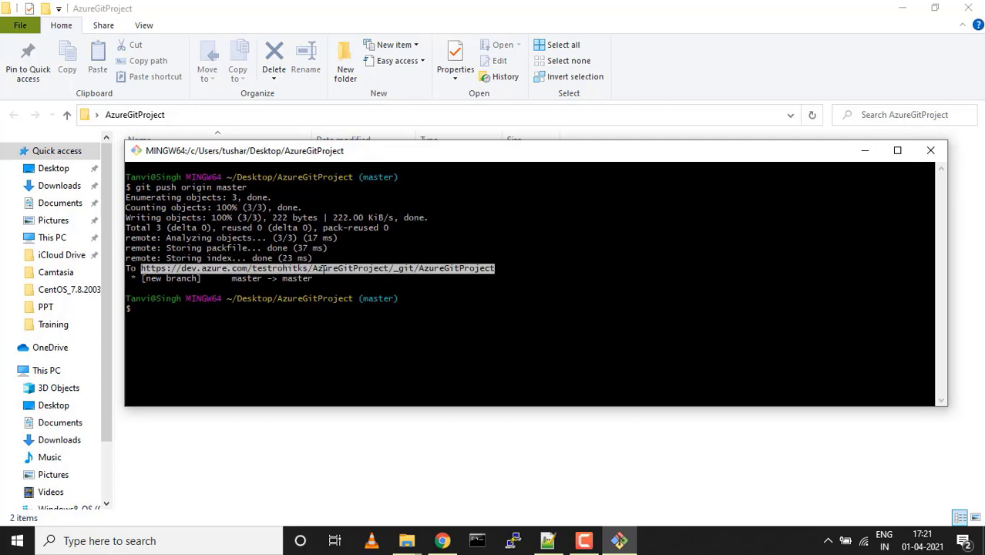
List the remotes with git remote and git remote -v, selecting origin's fetch URL
{"action": "type", "text": "git remote"}
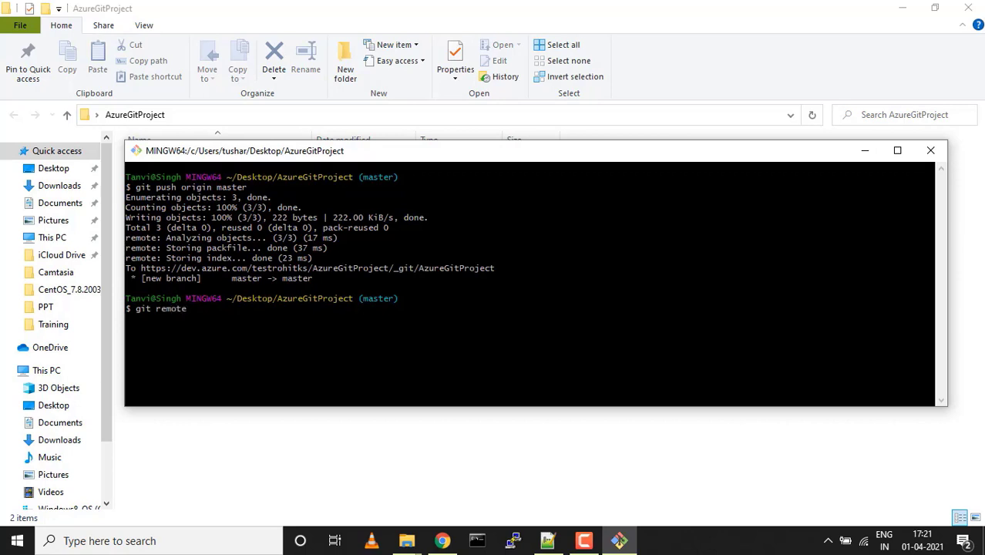
{"action": "key", "text": "Return"}
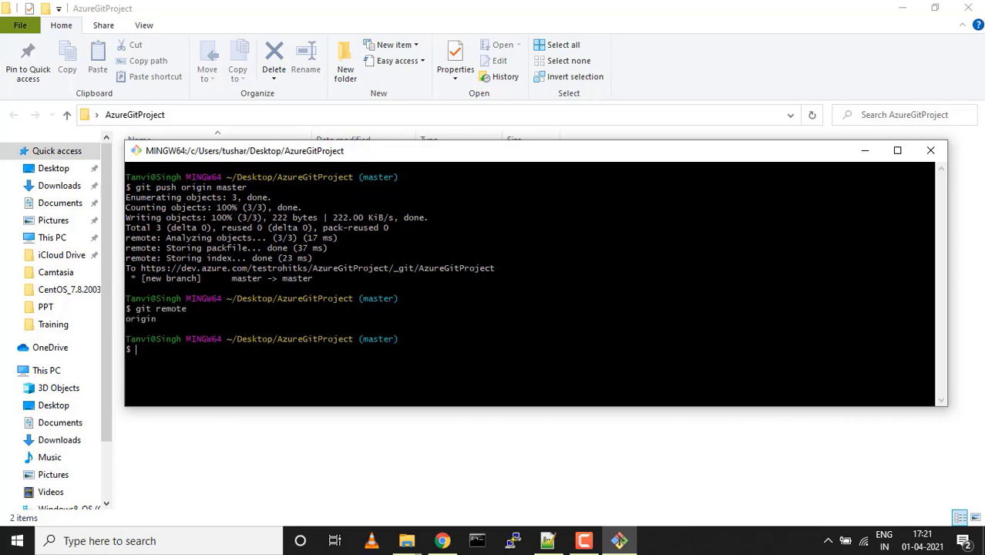
{"action": "key", "text": "Up"}
{"action": "type", "text": "-v"}
{"action": "key", "text": "Return"}
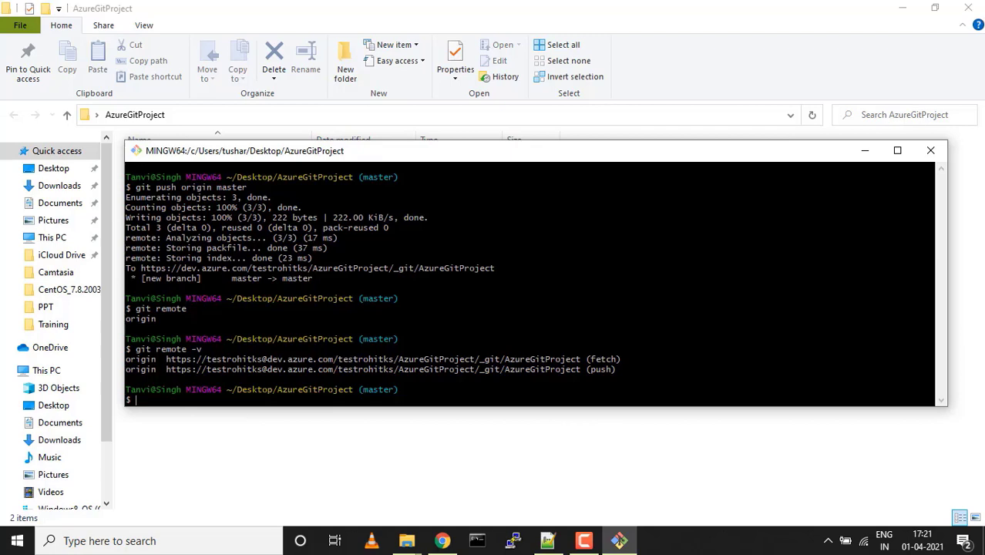
{"action": "double_click", "coordinate": [314, 360]}
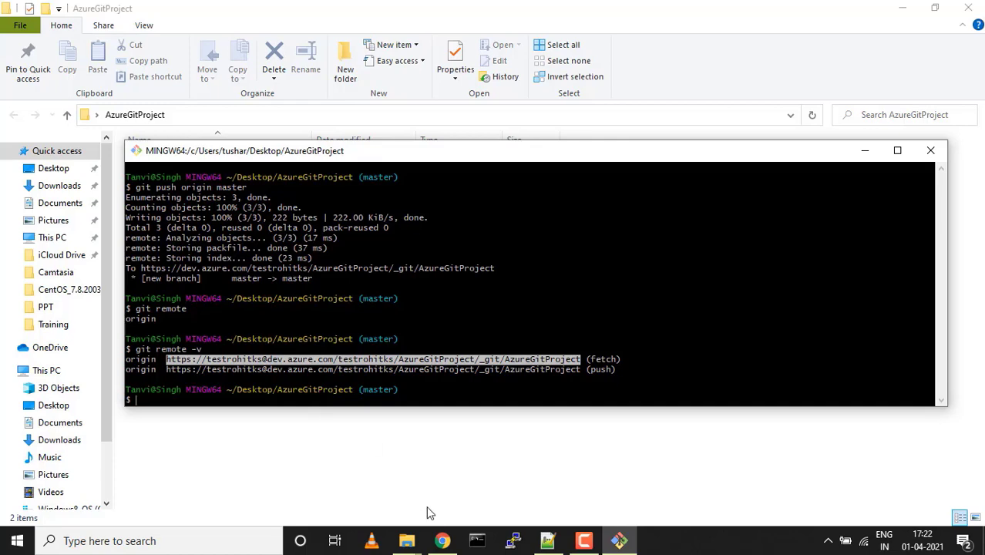
In Azure DevOps Repos, view Files and Hello.txt, check Branches, then refresh the file list
{"action": "left_click", "coordinate": [442, 541]}
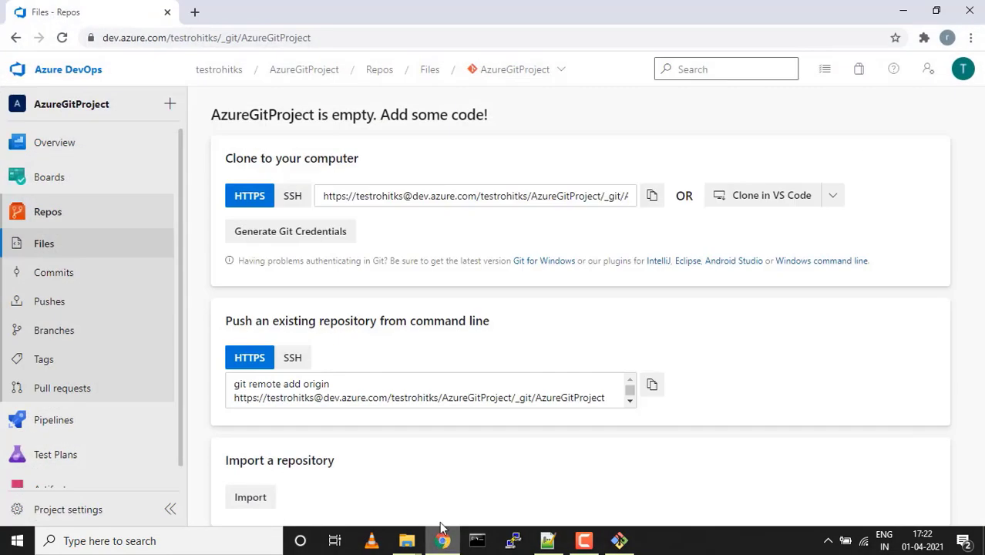
{"action": "left_click", "coordinate": [43, 245]}
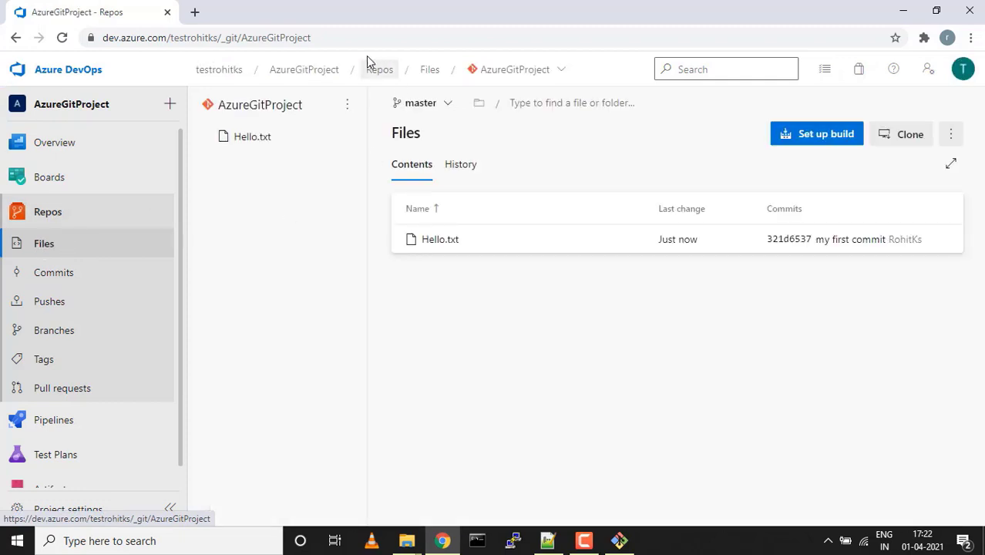
{"action": "left_click", "coordinate": [428, 250]}
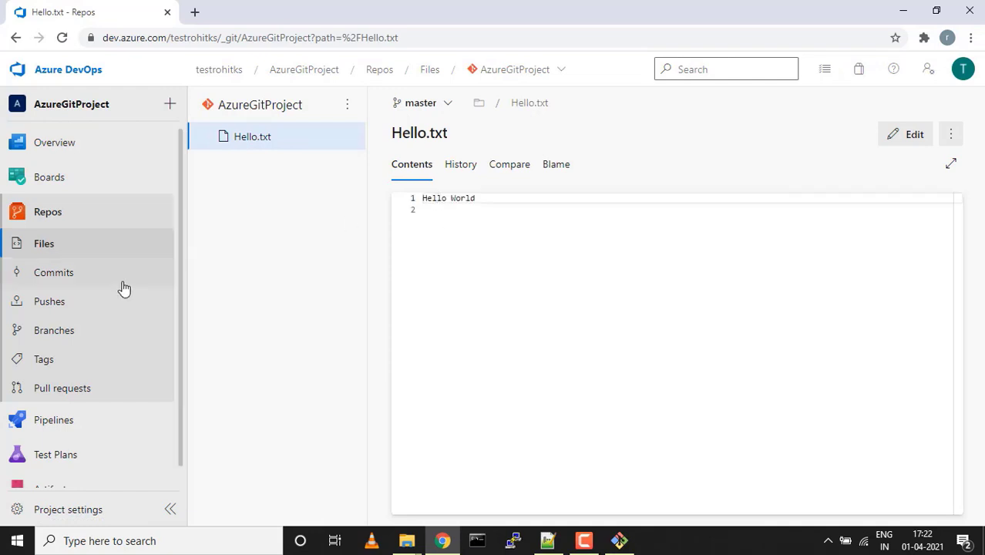
{"action": "left_click", "coordinate": [67, 333]}
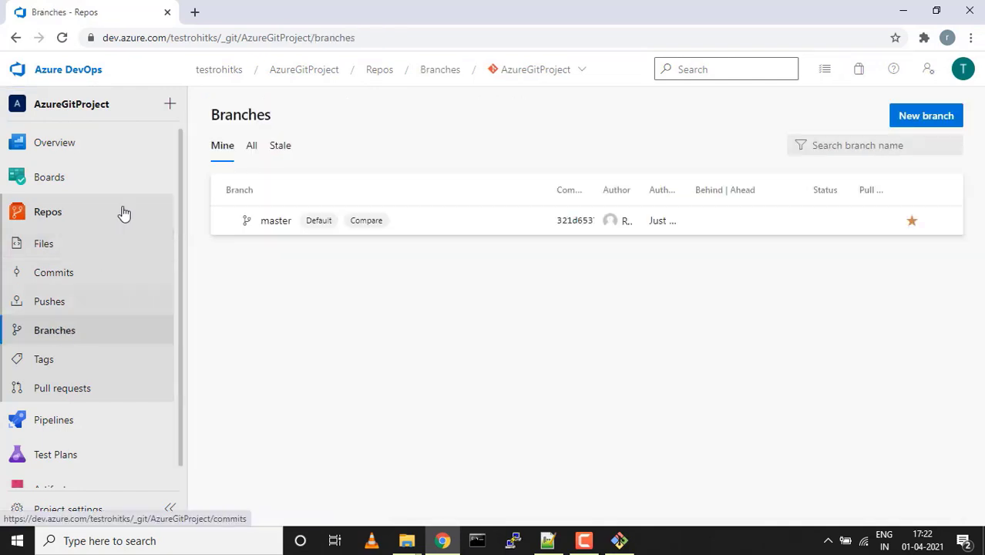
{"action": "left_click", "coordinate": [58, 222]}
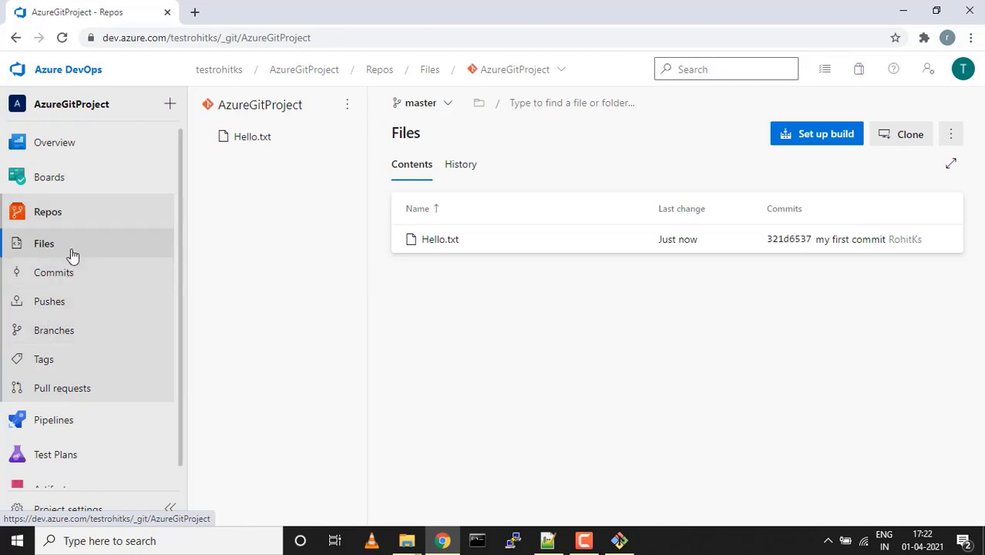
{"action": "left_click", "coordinate": [44, 253]}
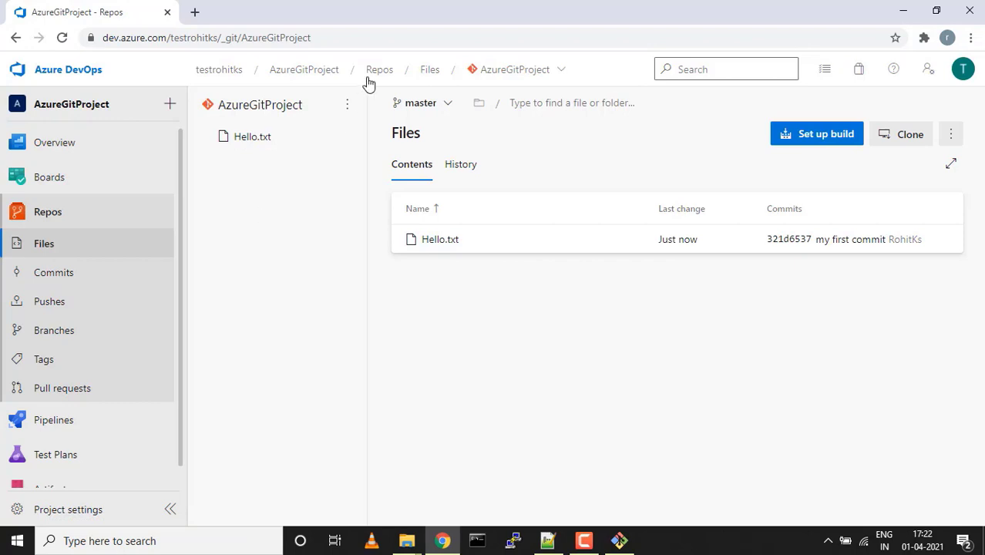
{"action": "left_click", "coordinate": [348, 105]}
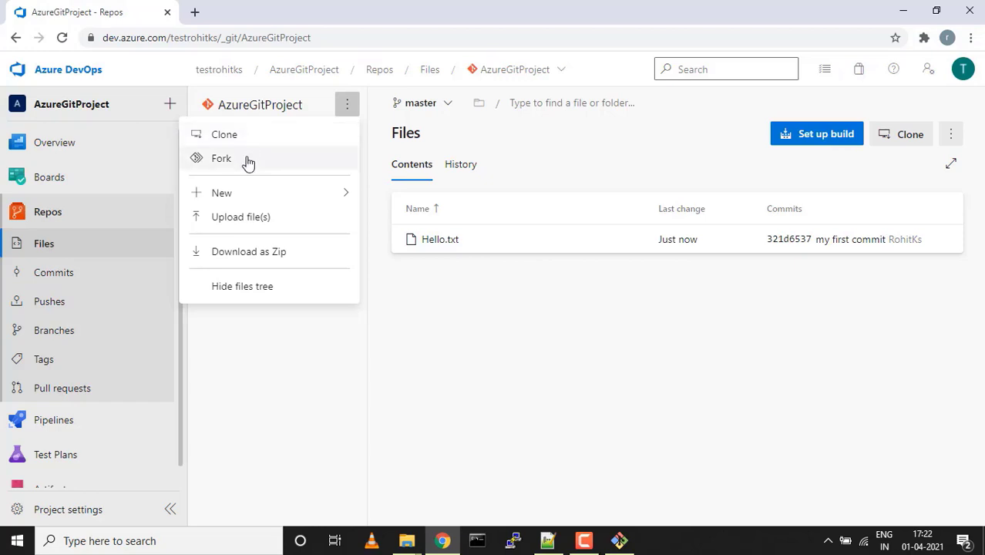
{"action": "mouse_move", "coordinate": [249, 198]}
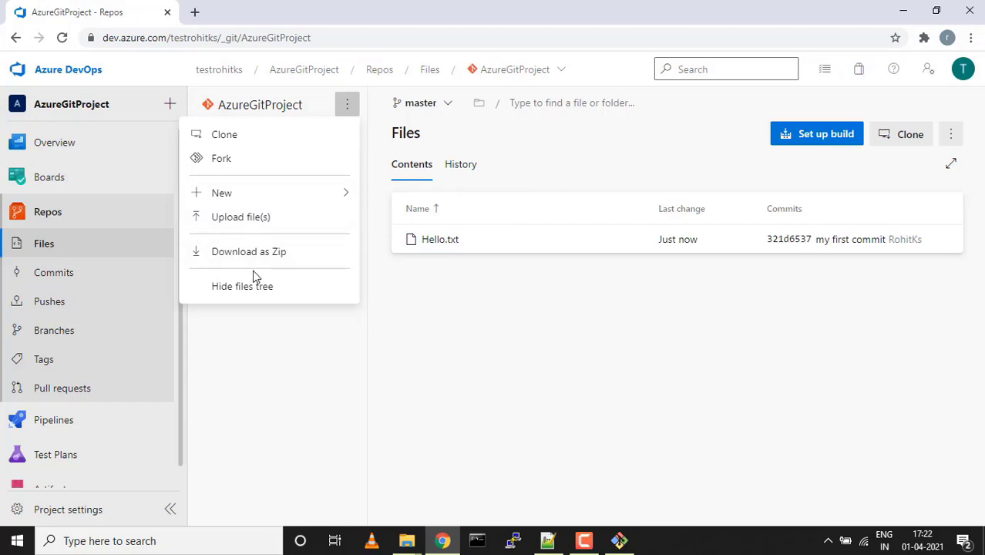
{"action": "left_click", "coordinate": [241, 350]}
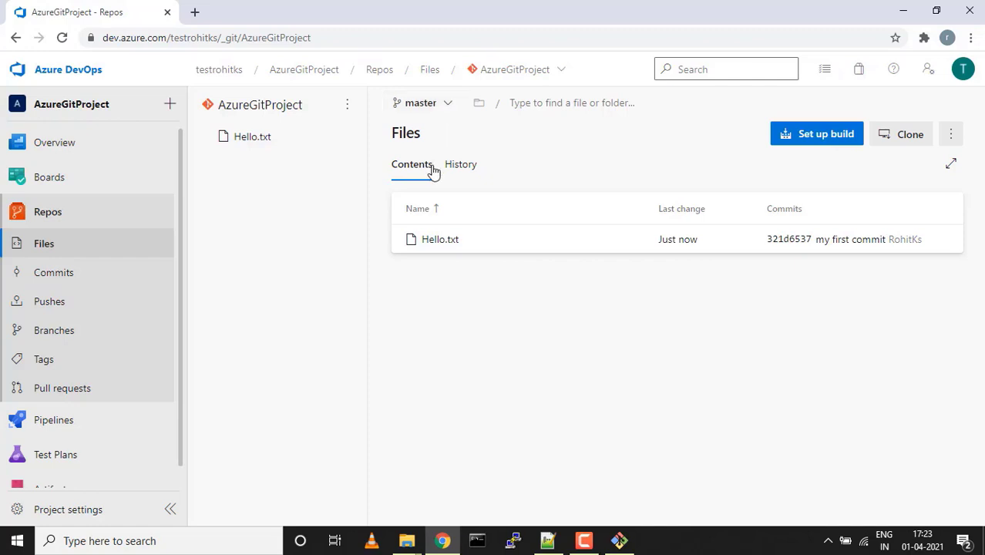
Open Hello.txt and view its History, Compare and Blame tabs before returning to Contents
{"action": "left_click", "coordinate": [437, 240]}
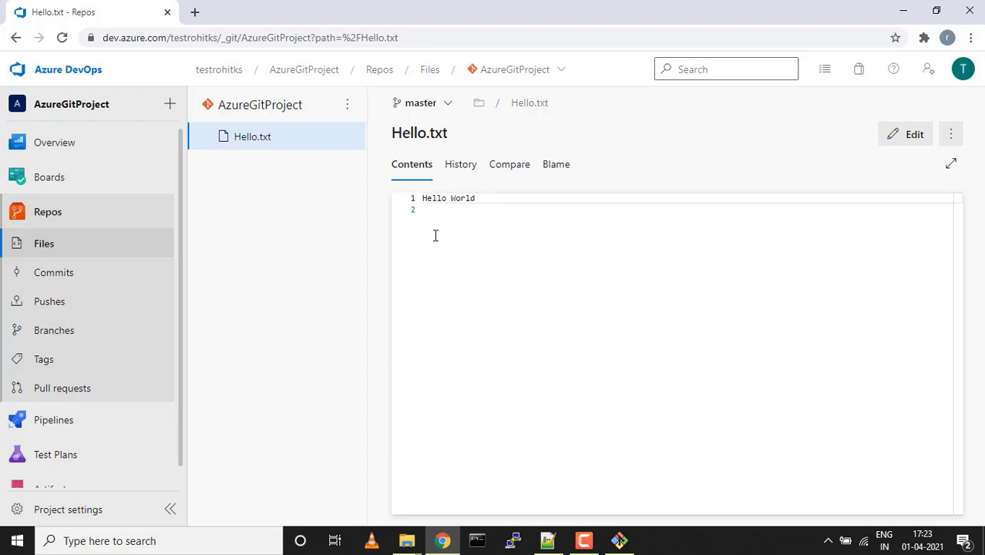
{"action": "left_click", "coordinate": [459, 167]}
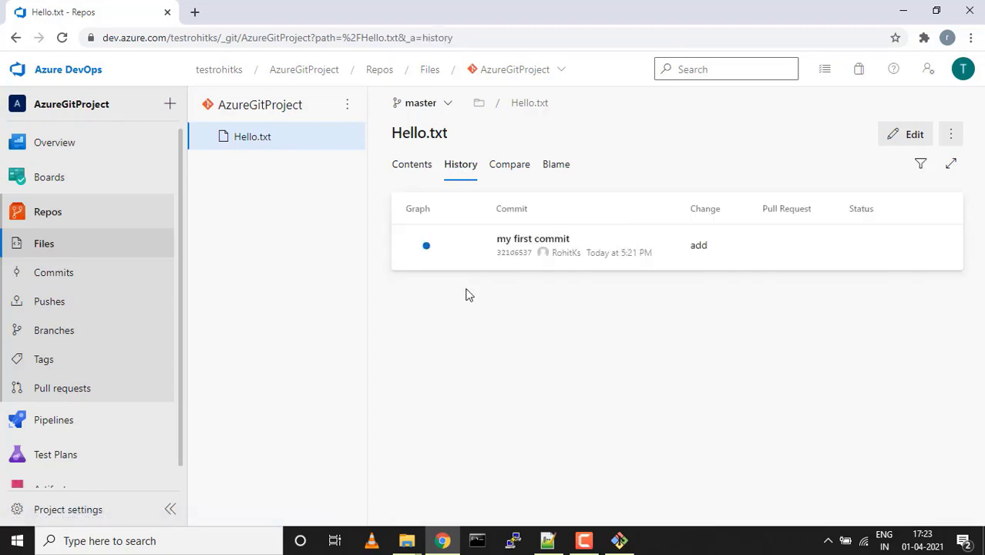
{"action": "left_click", "coordinate": [520, 174]}
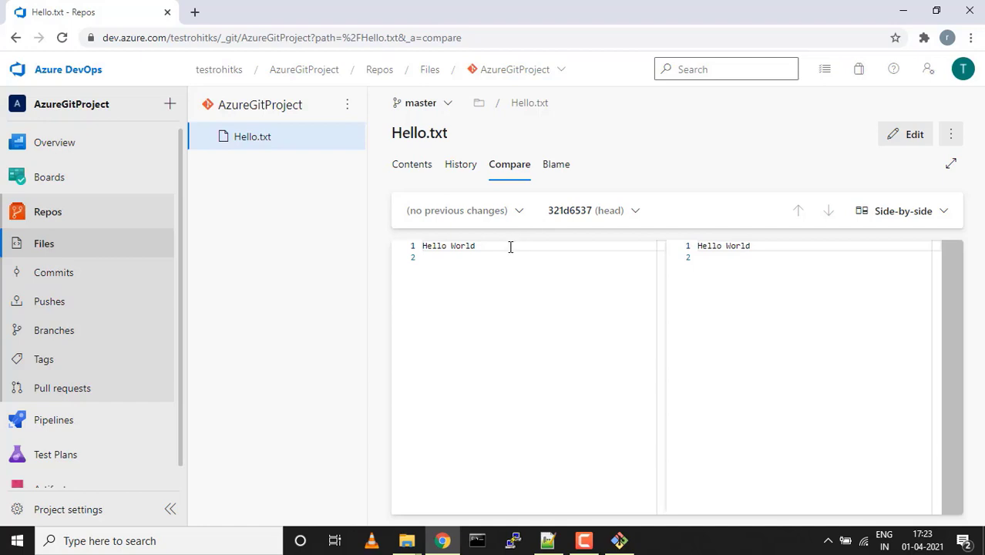
{"action": "left_click", "coordinate": [562, 170]}
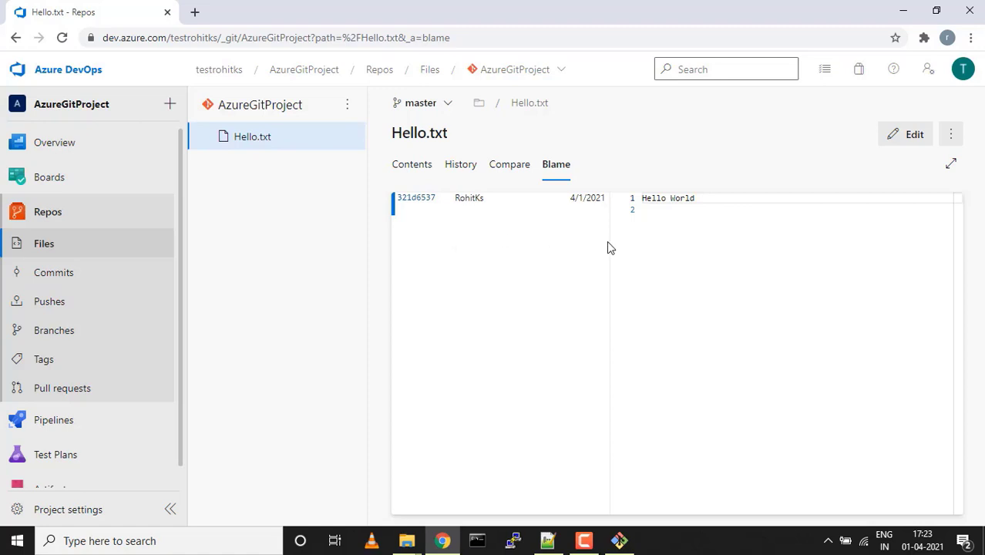
{"action": "left_click", "coordinate": [402, 173]}
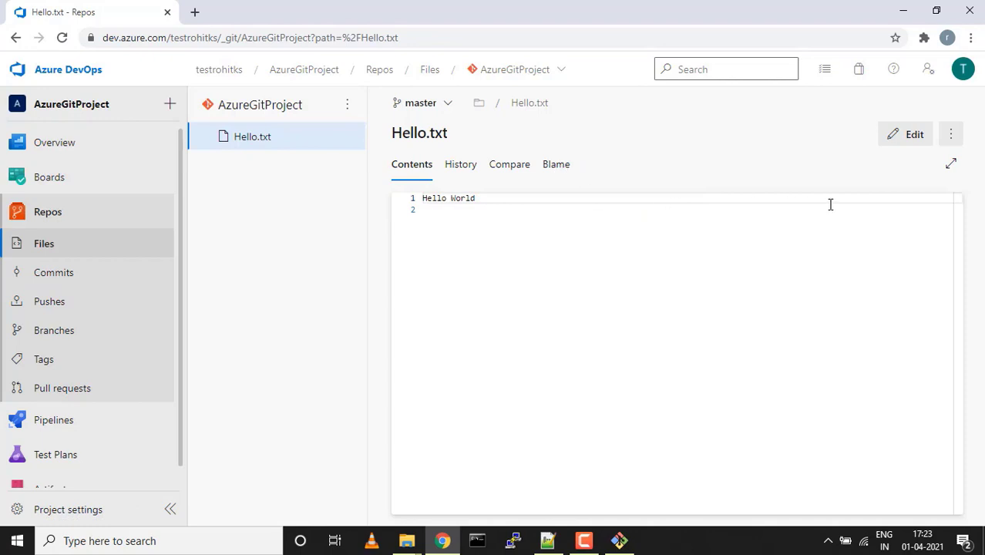
Edit Hello.txt, add 'hello again!!' on a new line, and commit with comment 'Updated Hello.txt'
{"action": "left_click", "coordinate": [914, 133]}
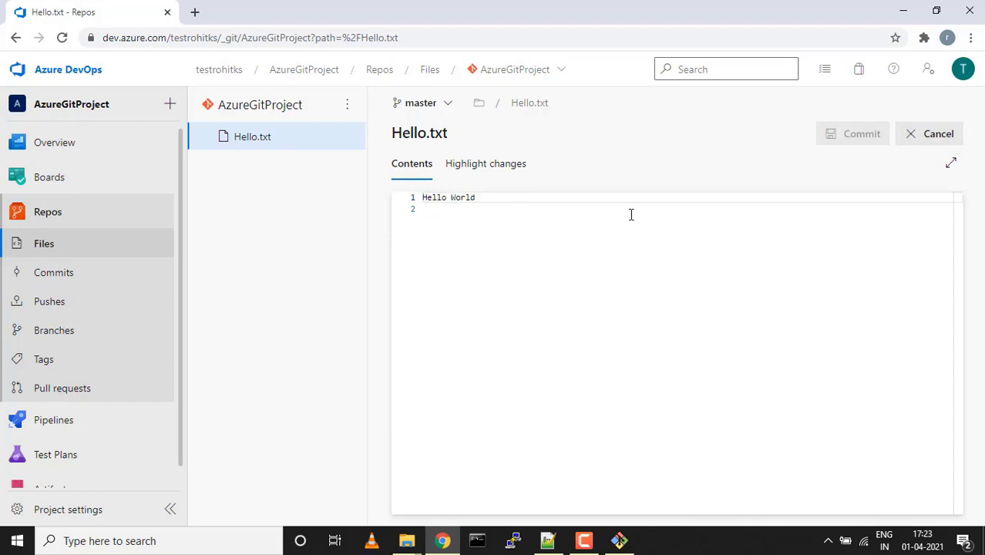
{"action": "key", "text": "Right"}
{"action": "key", "text": "Right"}
{"action": "key", "text": "Right"}
{"action": "key", "text": "Right"}
{"action": "key", "text": "Right"}
{"action": "key", "text": "Right"}
{"action": "key", "text": "Right"}
{"action": "key", "text": "Right"}
{"action": "key", "text": "Right"}
{"action": "key", "text": "Right"}
{"action": "key", "text": "Right"}
{"action": "key", "text": "Return"}
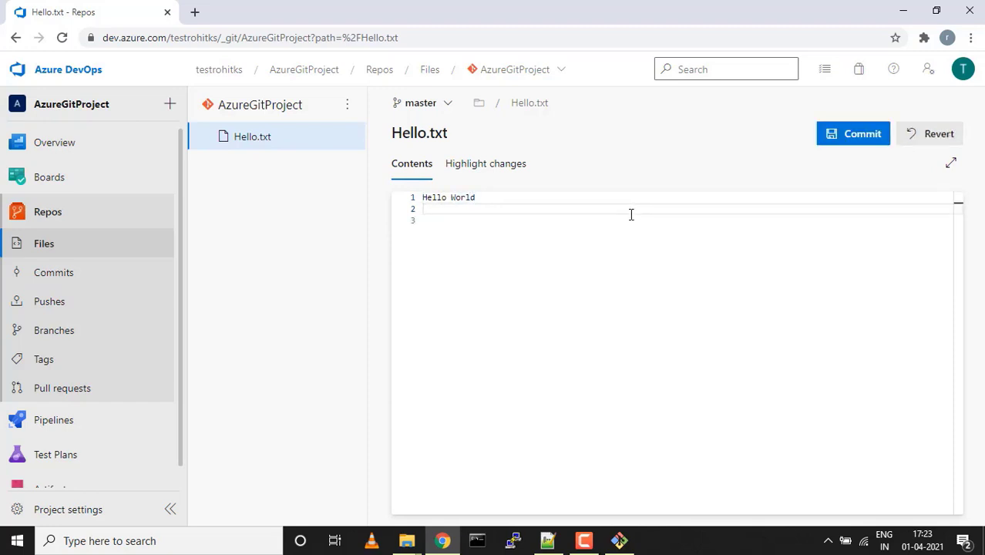
{"action": "type", "text": "hello again!!"}
{"action": "left_click", "coordinate": [854, 134]}
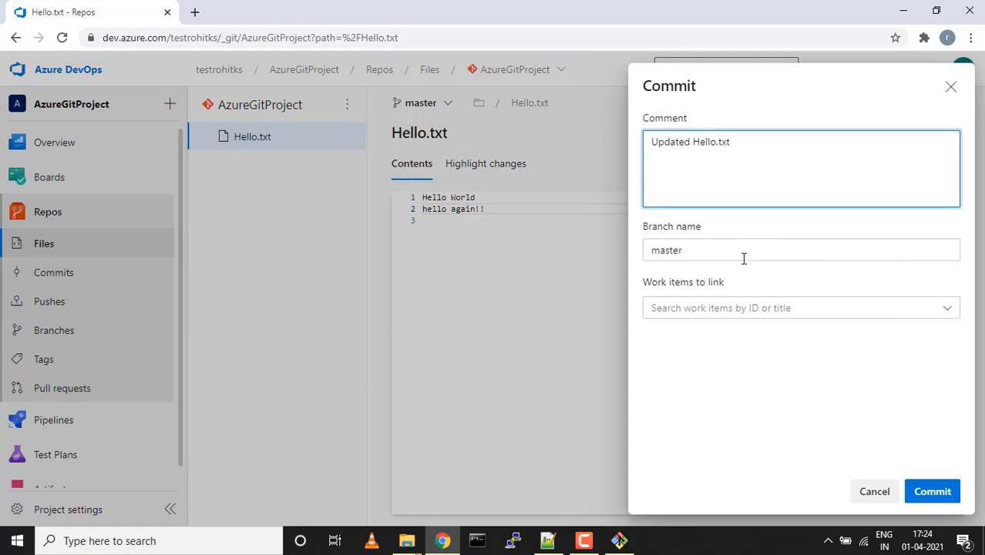
{"action": "left_click_drag", "start_coordinate": [736, 285], "coordinate": [644, 287]}
{"action": "left_click", "coordinate": [722, 374]}
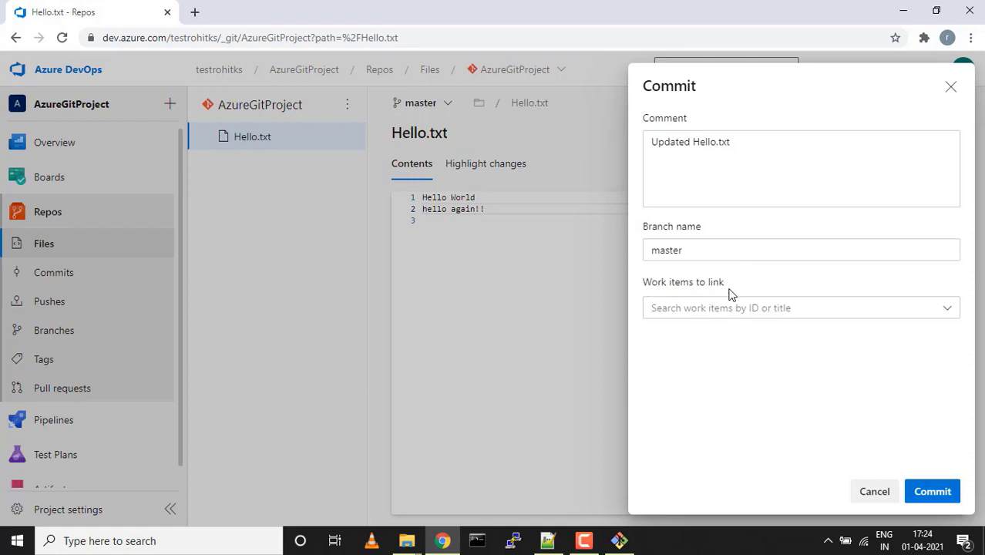
{"action": "left_click", "coordinate": [932, 502]}
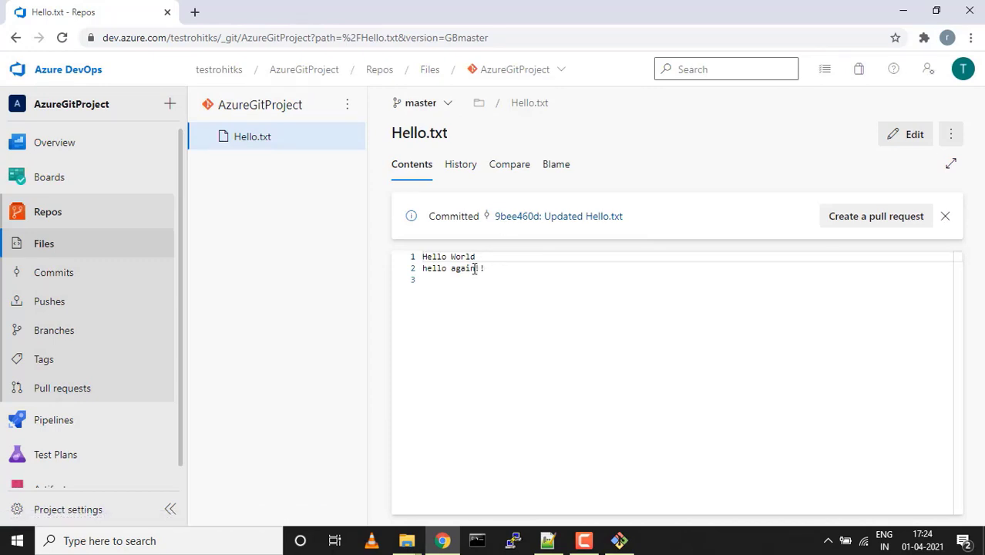
{"action": "left_click", "coordinate": [461, 166]}
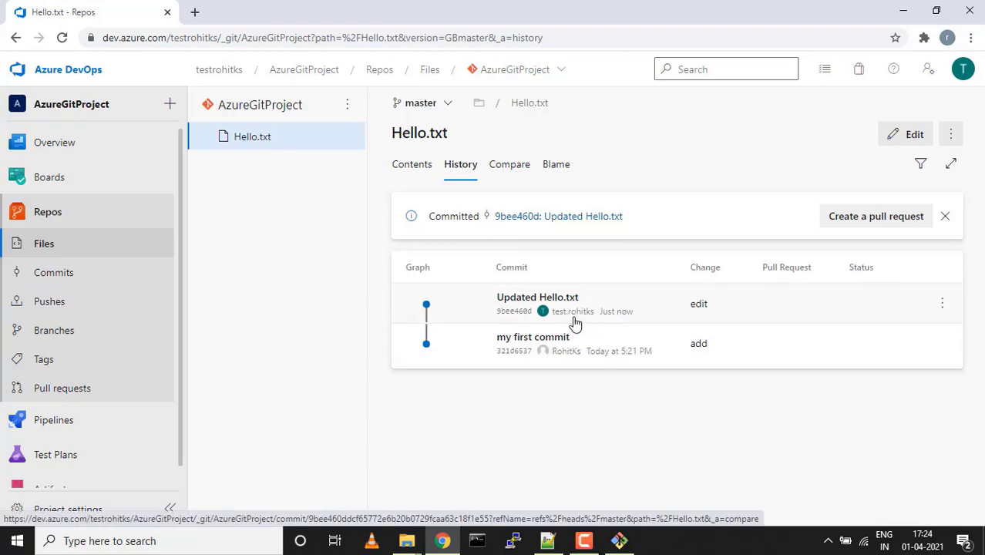
{"action": "left_click", "coordinate": [512, 169]}
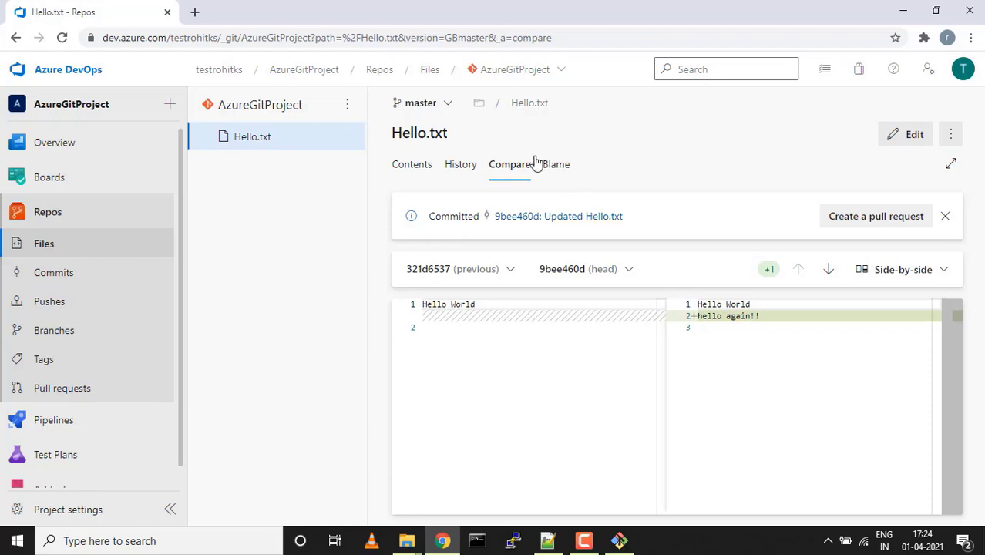
{"action": "left_click", "coordinate": [423, 169]}
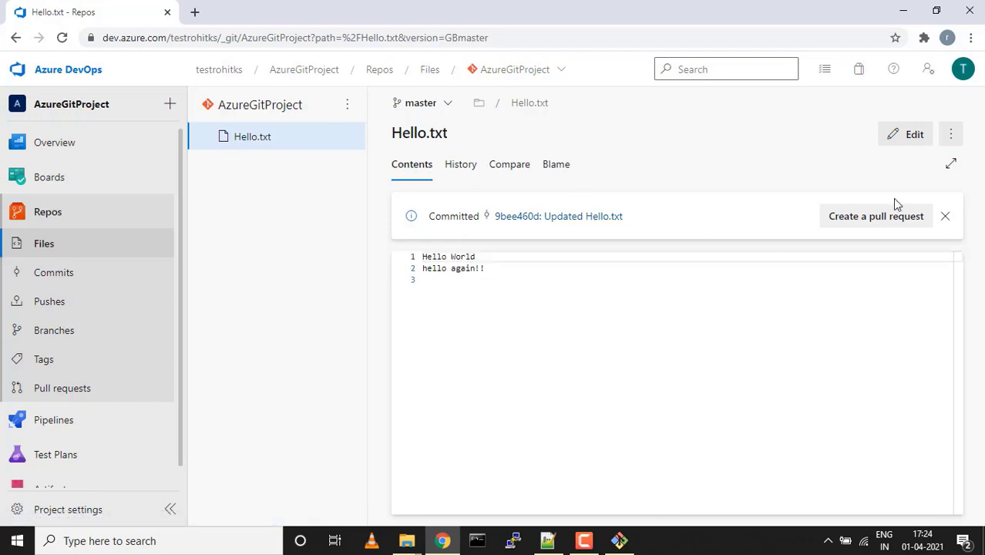
{"action": "left_click", "coordinate": [951, 134]}
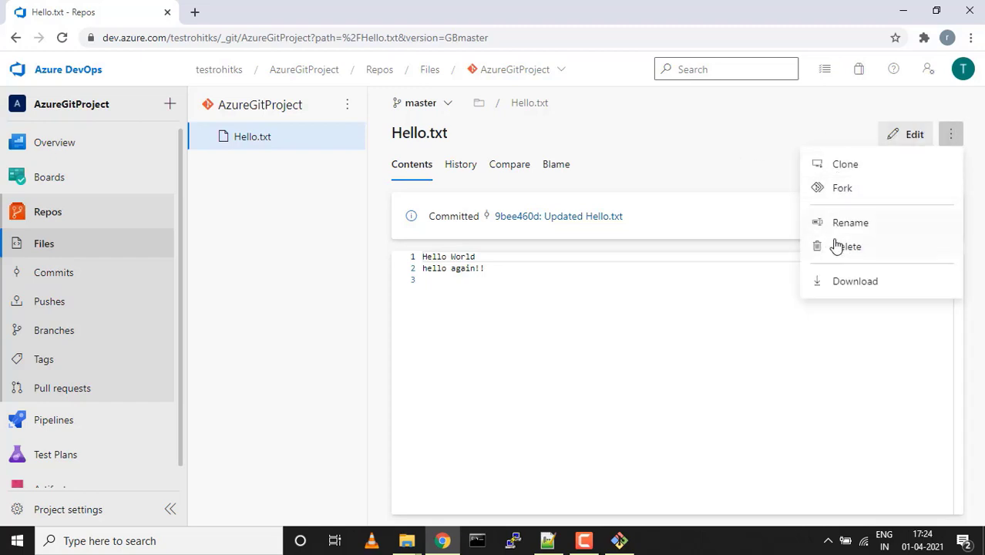
{"action": "left_click", "coordinate": [757, 179]}
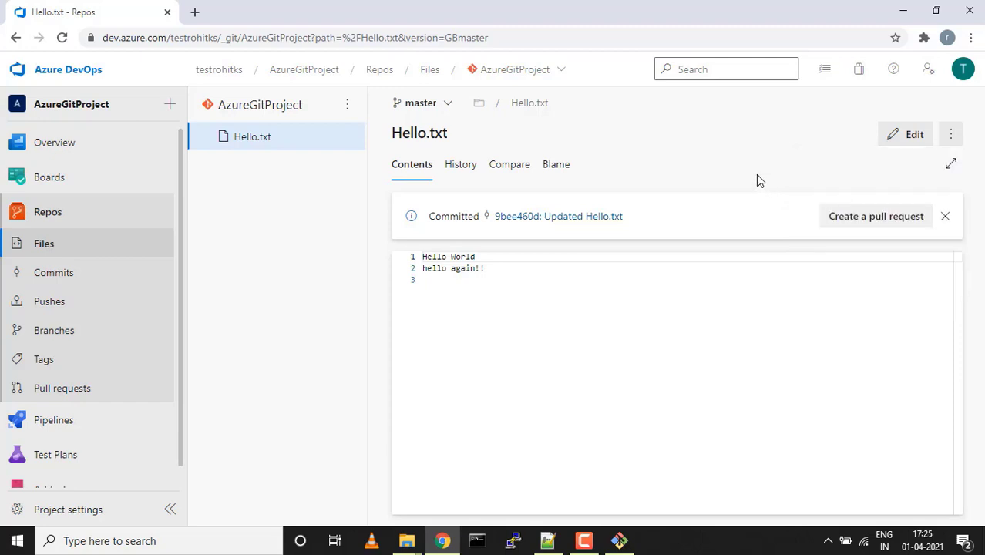
In Commits, inspect 'my first commit', viewing its Hello.txt file and its Details
{"action": "left_click", "coordinate": [54, 276]}
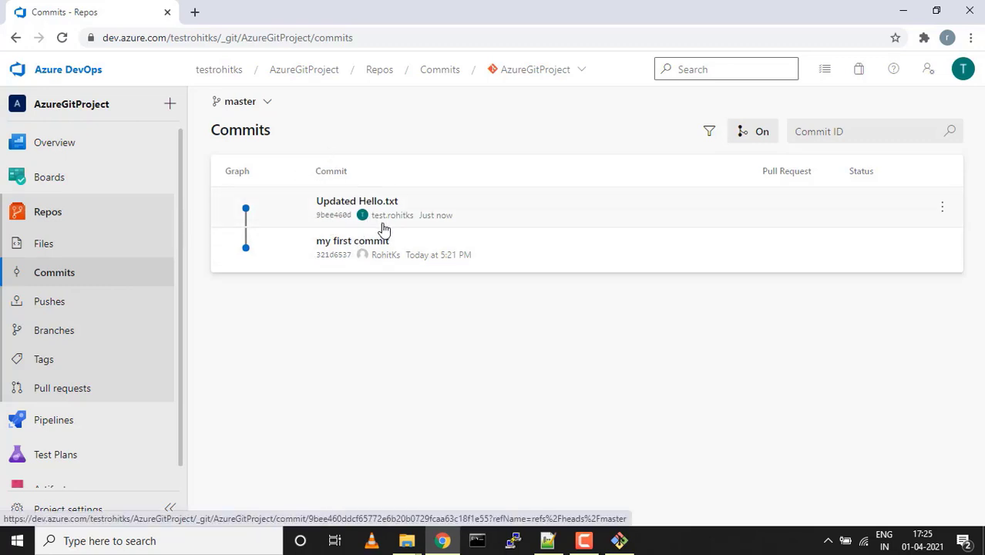
{"action": "left_click", "coordinate": [361, 242]}
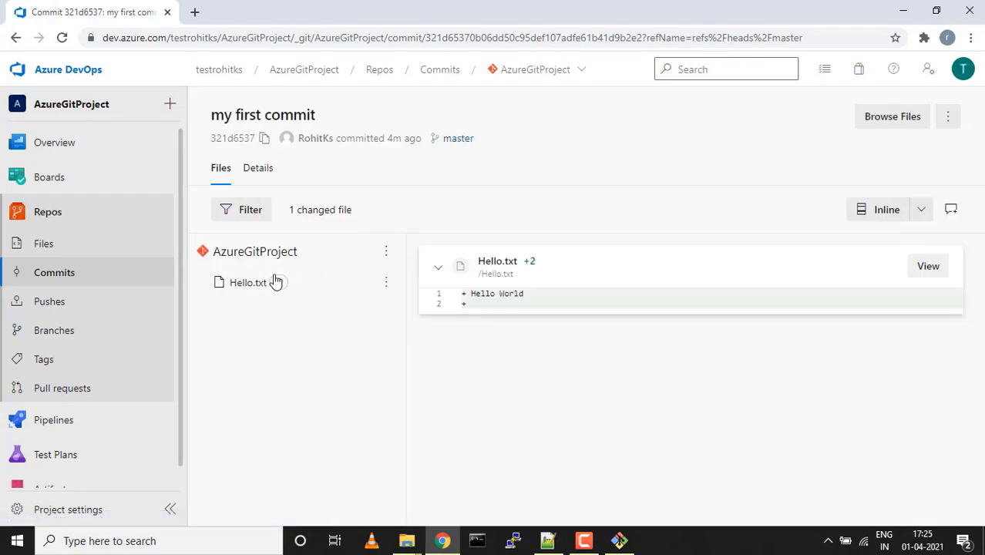
{"action": "left_click", "coordinate": [259, 287]}
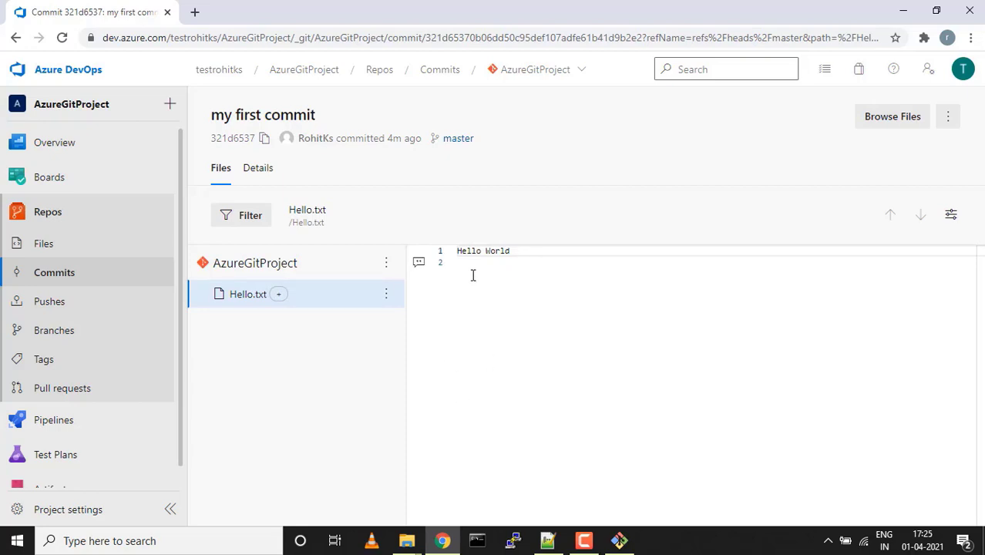
{"action": "left_click", "coordinate": [266, 173]}
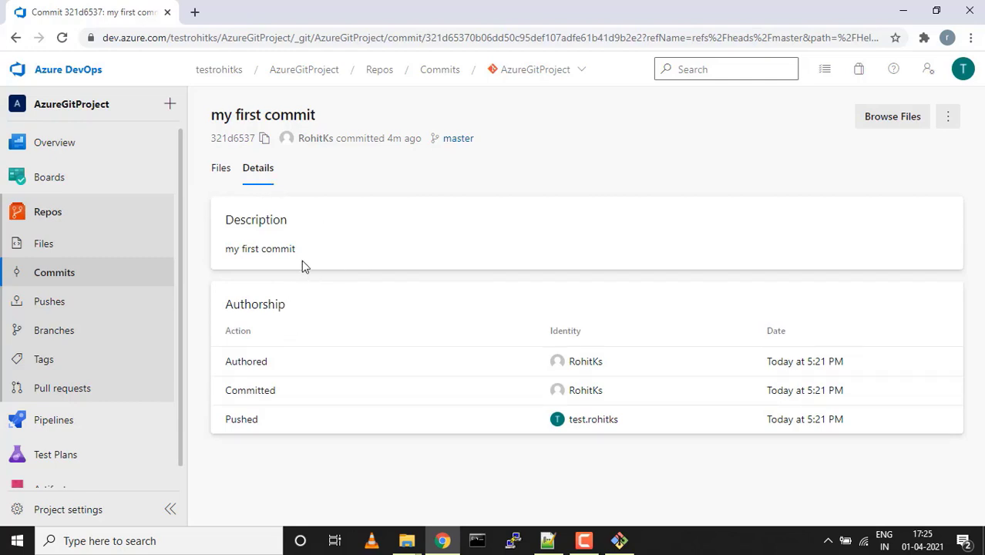
{"action": "left_click_drag", "start_coordinate": [303, 249], "coordinate": [226, 259]}
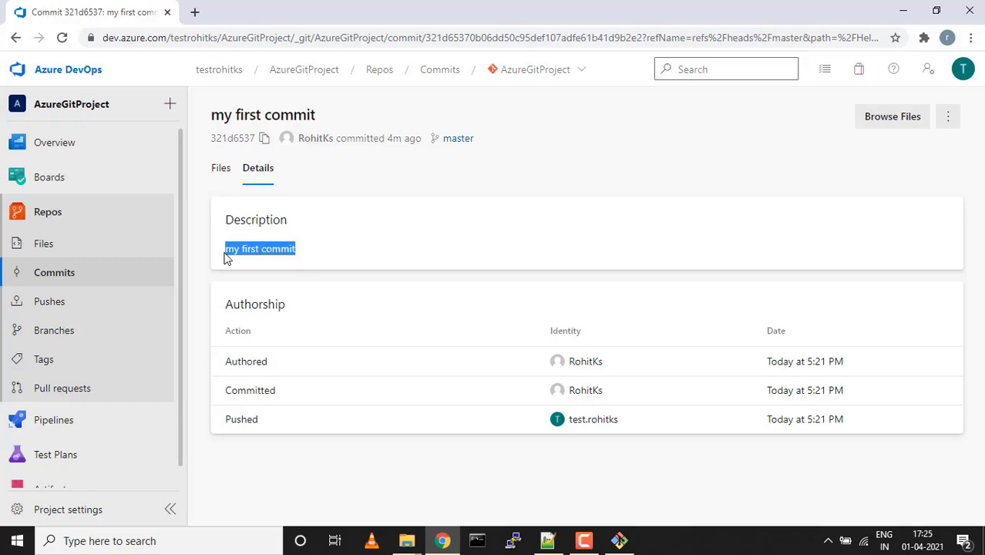
{"action": "left_click", "coordinate": [324, 291]}
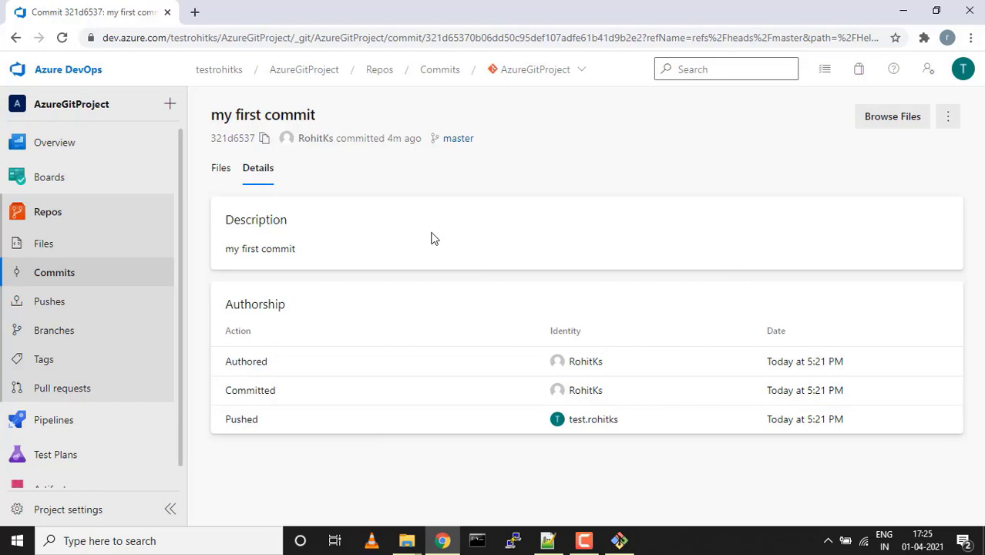
{"action": "left_click", "coordinate": [46, 276]}
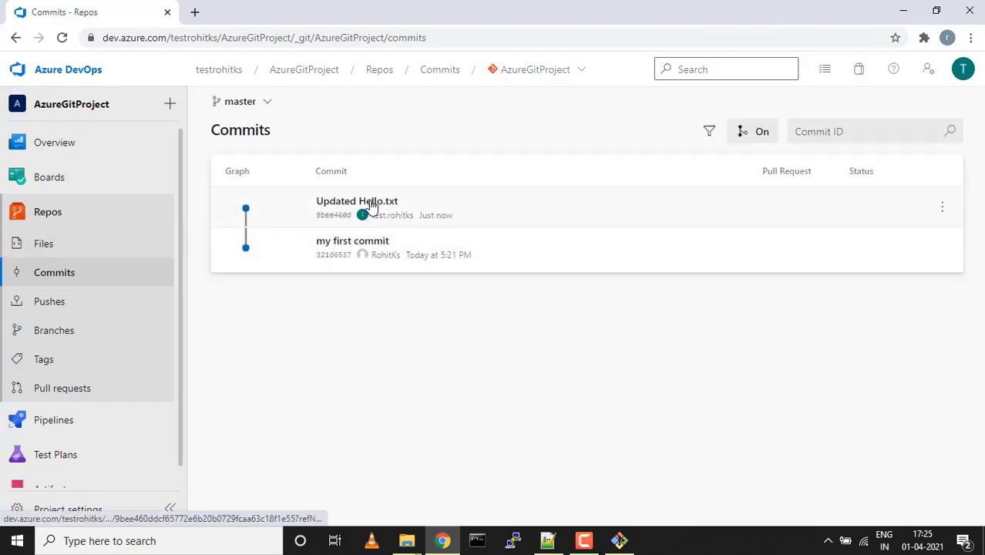
Open the 'Updated Hello.txt' commit and switch its diff view to Side-by-side
{"action": "left_click", "coordinate": [370, 207]}
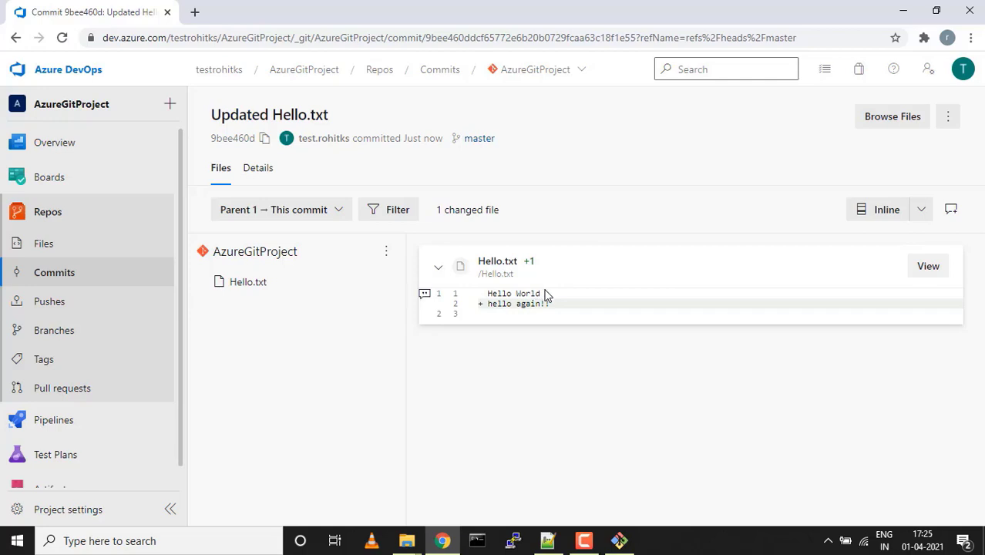
{"action": "triple_click", "coordinate": [518, 295]}
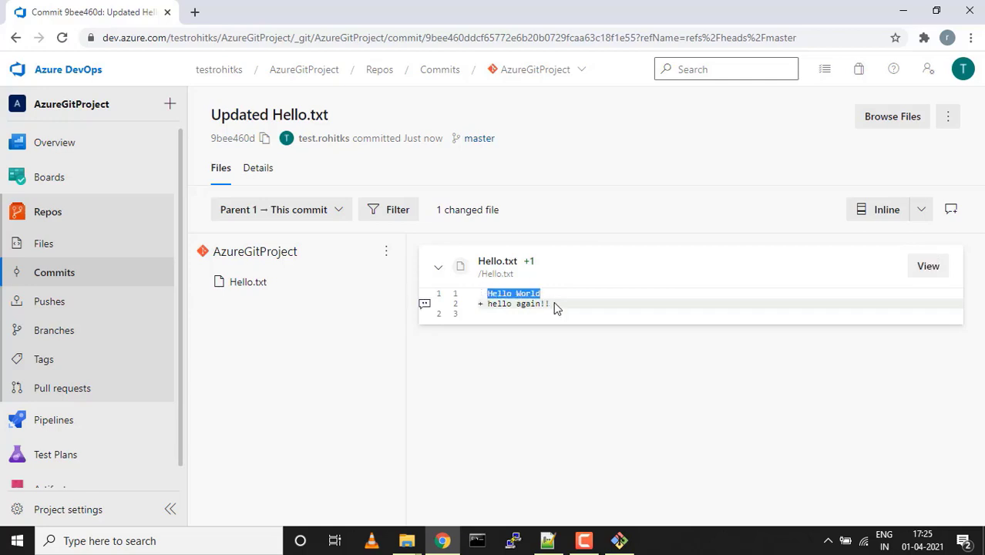
{"action": "left_click_drag", "start_coordinate": [553, 302], "coordinate": [477, 308]}
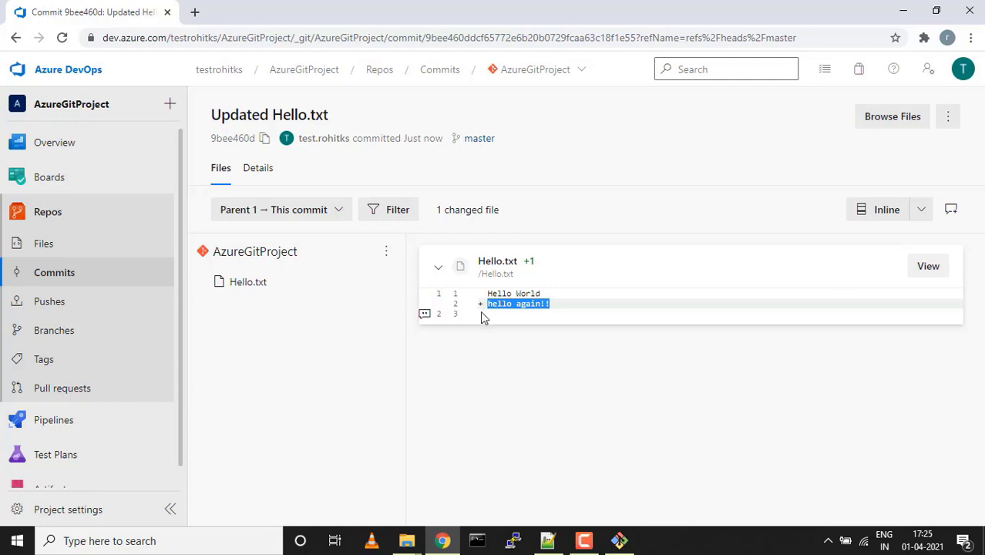
{"action": "left_click", "coordinate": [928, 217]}
{"action": "left_click", "coordinate": [860, 242]}
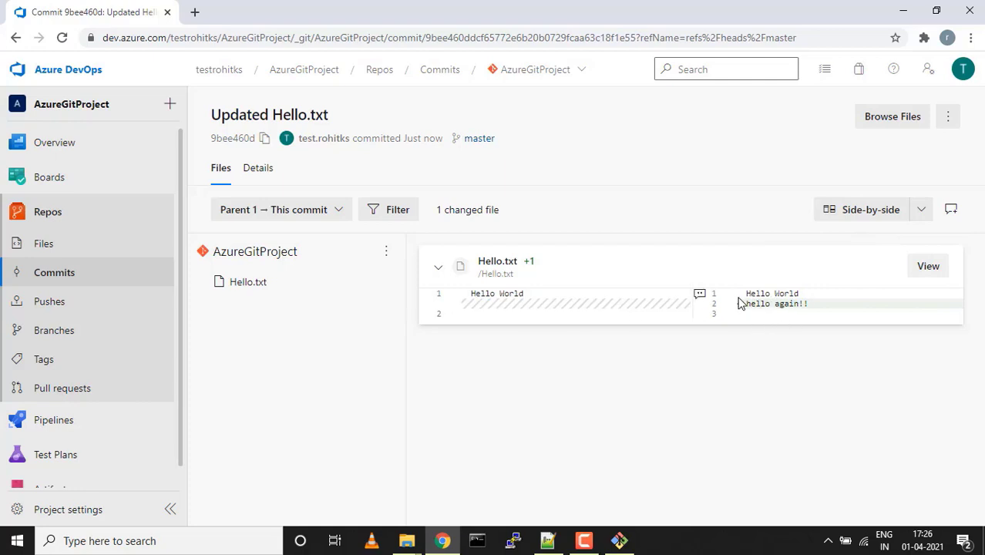
{"action": "left_click_drag", "start_coordinate": [745, 304], "coordinate": [790, 319]}
{"action": "left_click", "coordinate": [802, 327]}
Review the push history, expanding the 9bee460d and 321d6537 pushes
{"action": "left_click", "coordinate": [57, 307]}
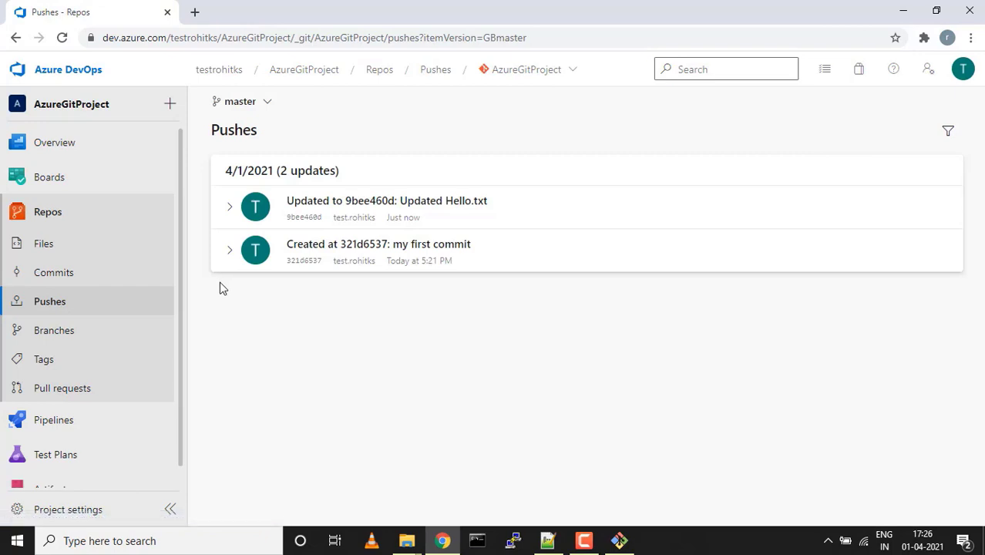
{"action": "left_click", "coordinate": [229, 209]}
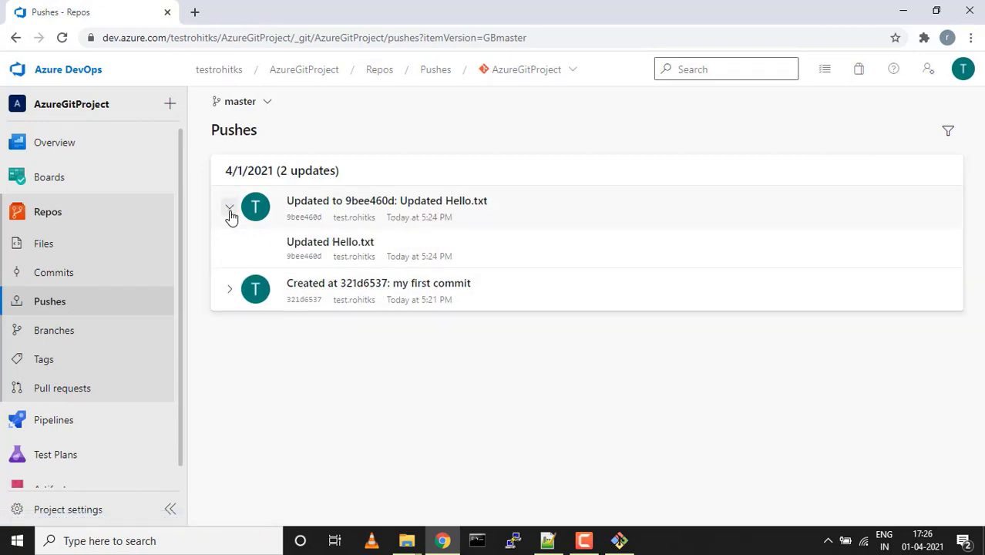
{"action": "left_click", "coordinate": [227, 291]}
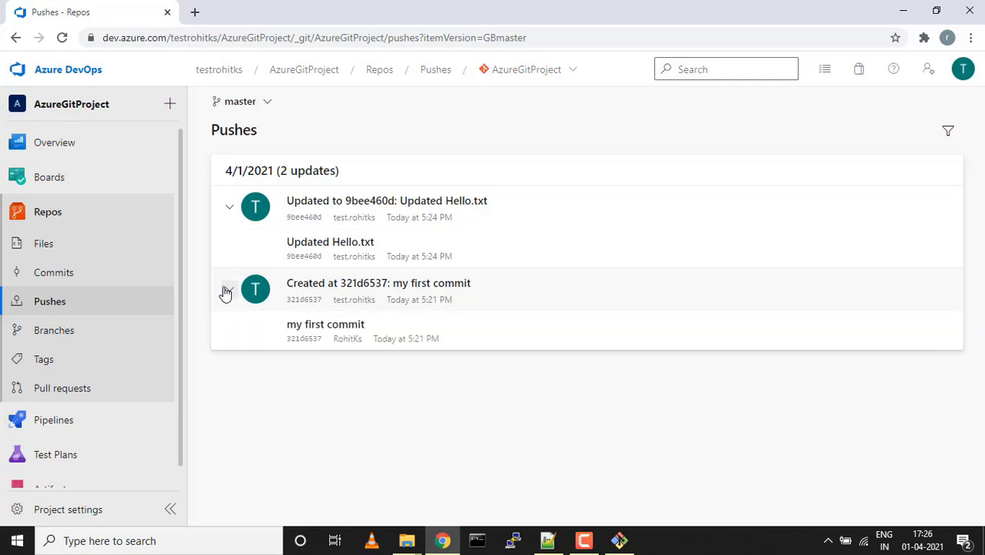
Open the Branches page and check the All, Stale and Mine tabs, showing only master
{"action": "left_click", "coordinate": [56, 331]}
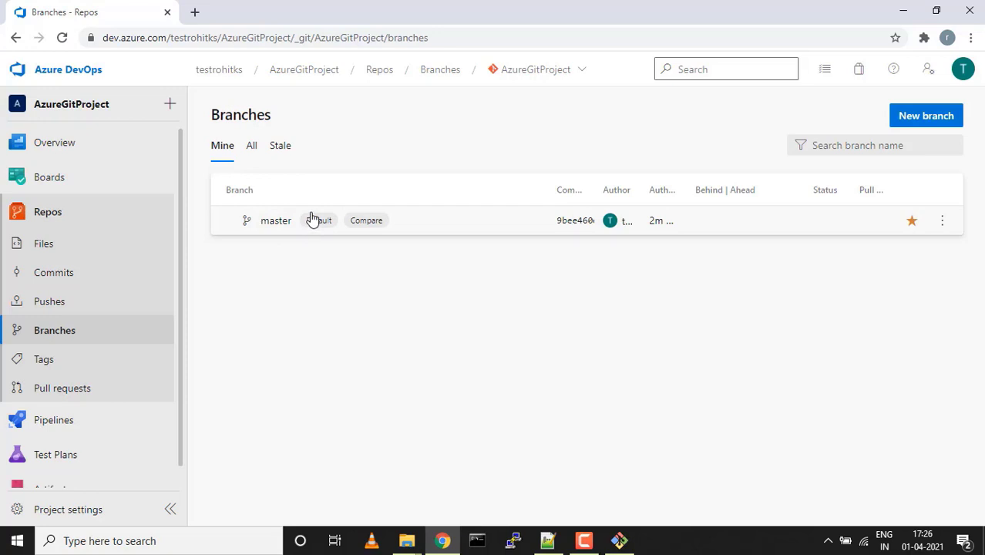
{"action": "left_click", "coordinate": [251, 153]}
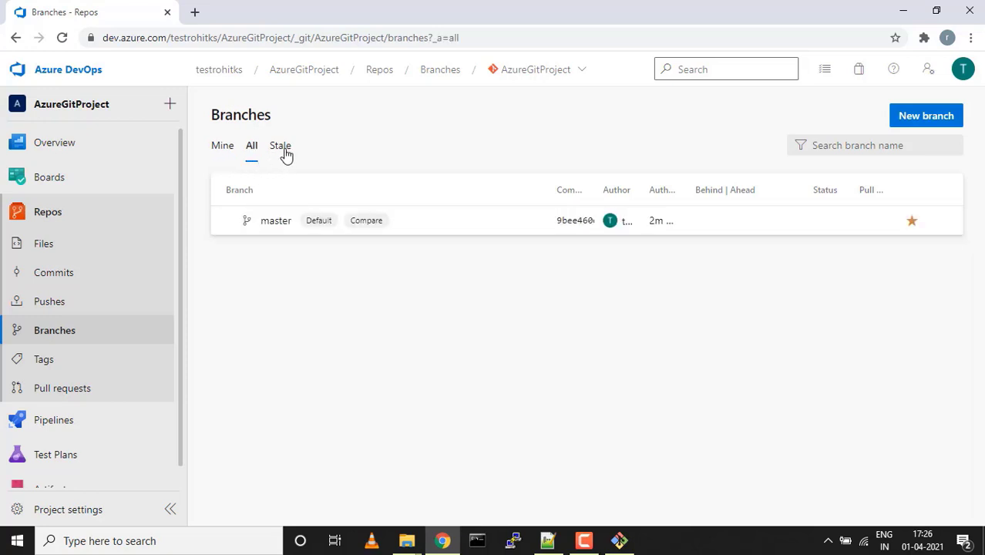
{"action": "left_click", "coordinate": [281, 154]}
{"action": "left_click", "coordinate": [219, 153]}
{"action": "left_click", "coordinate": [48, 331]}
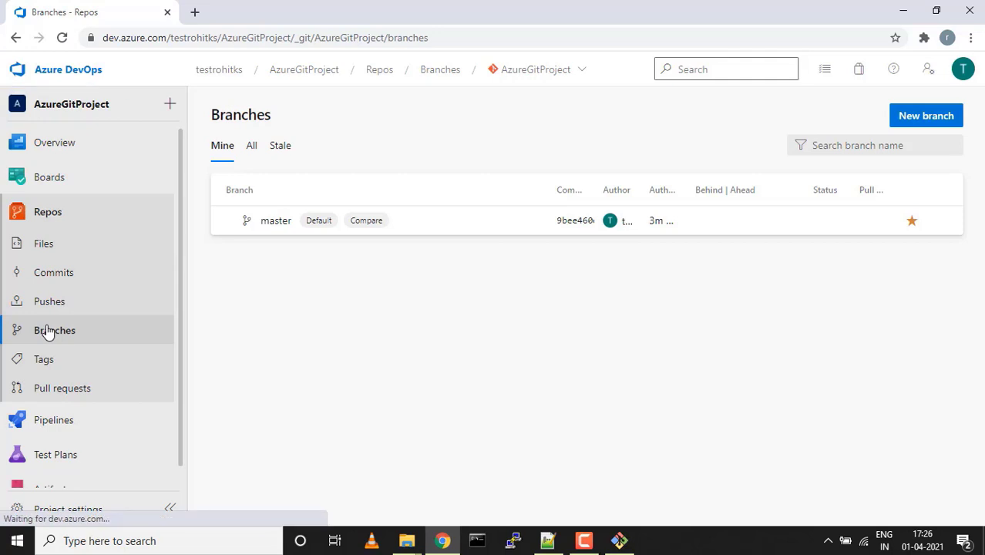
Create a new branch named develop based on master
{"action": "left_click", "coordinate": [928, 117]}
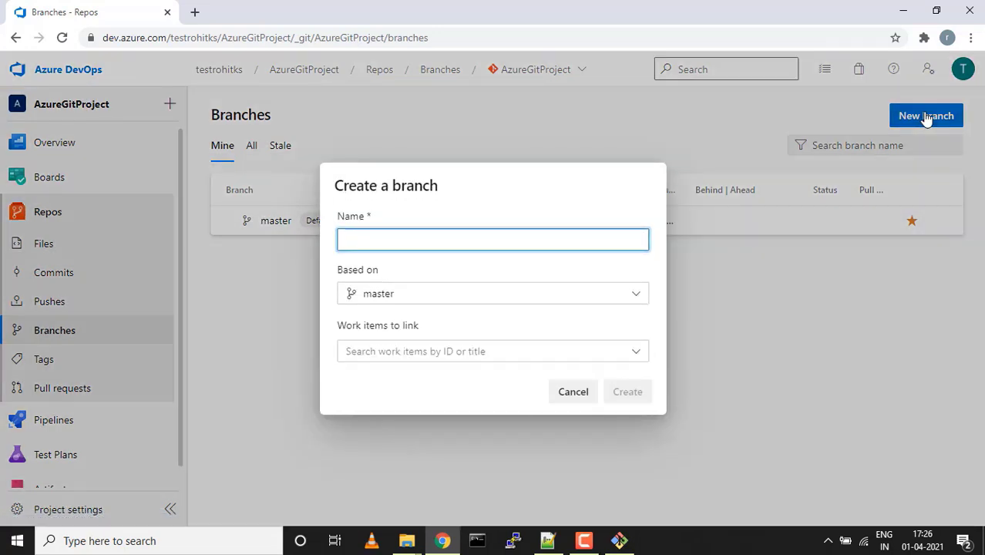
{"action": "type", "text": "dev"}
{"action": "key", "text": "BackSpace"}
{"action": "key", "text": "BackSpace"}
{"action": "type", "text": "e"}
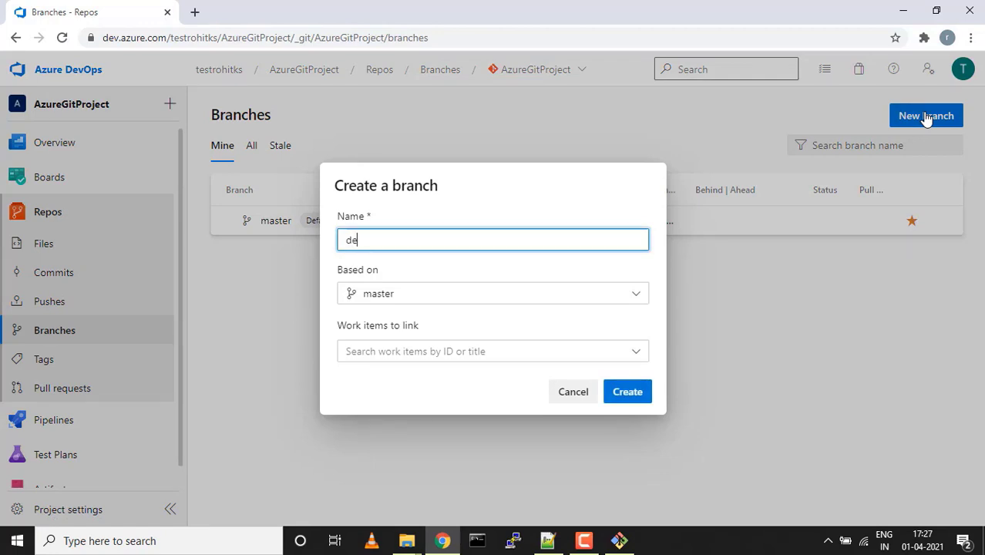
{"action": "type", "text": "velop"}
{"action": "left_click", "coordinate": [531, 300]}
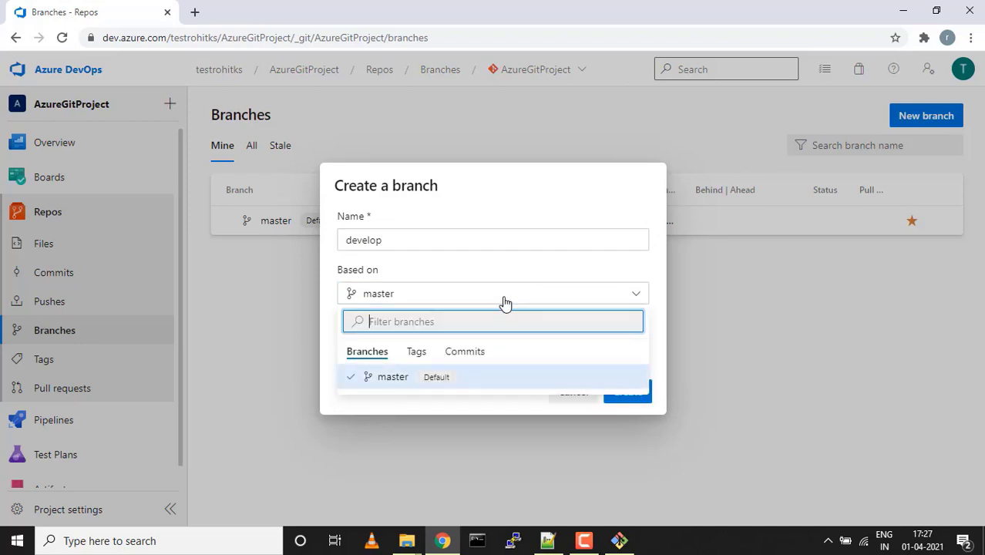
{"action": "left_click", "coordinate": [421, 274]}
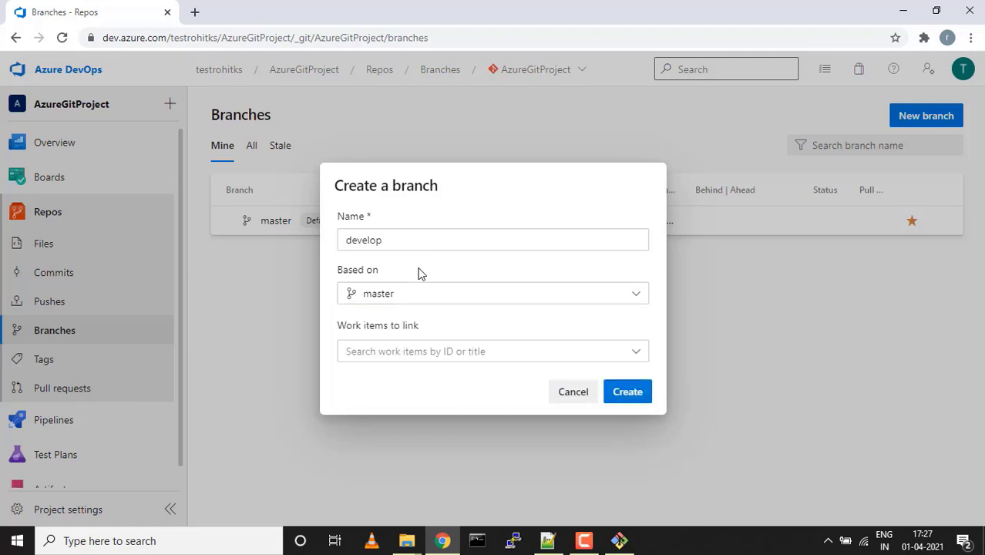
{"action": "left_click", "coordinate": [636, 398]}
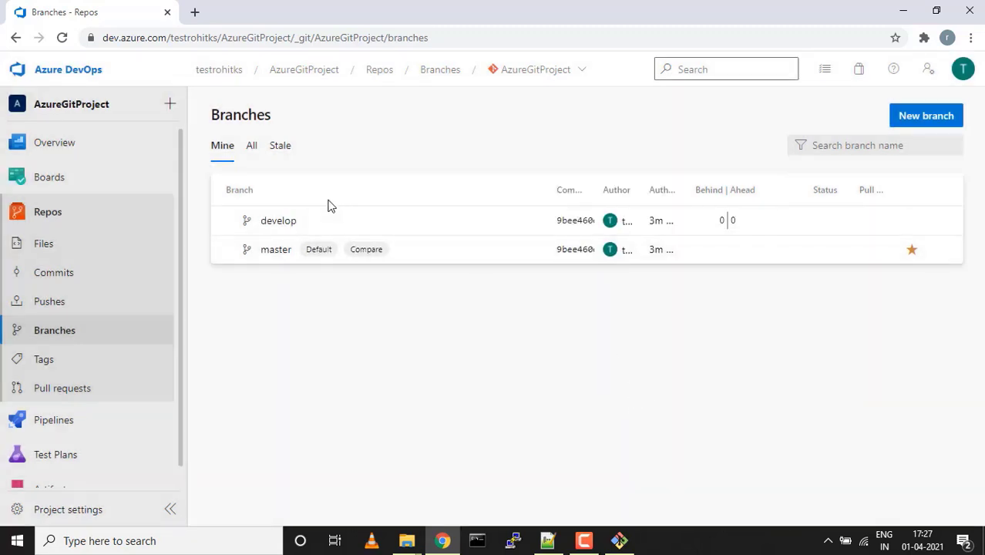
Check Hello.txt on the develop branch, then return to the branch list
{"action": "left_click", "coordinate": [283, 223]}
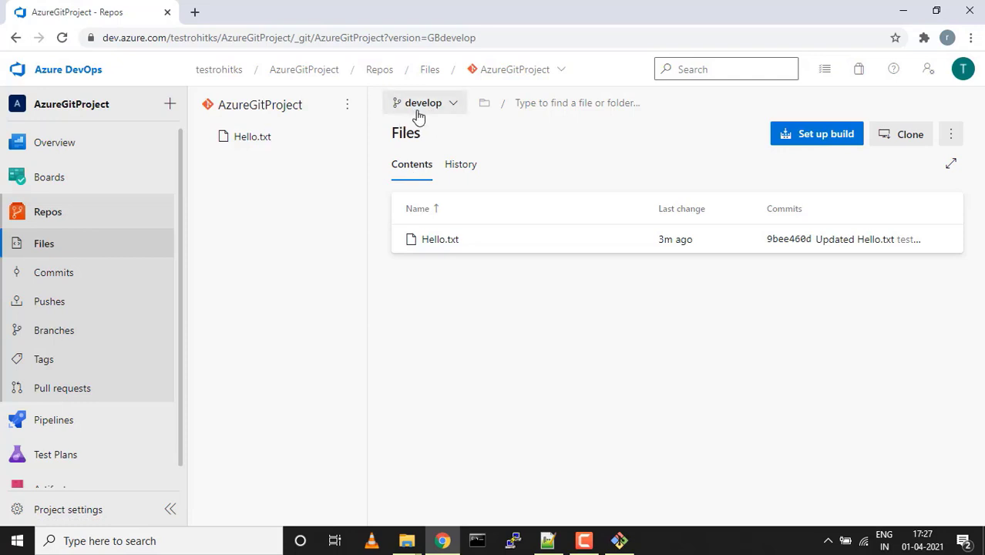
{"action": "left_click", "coordinate": [440, 239]}
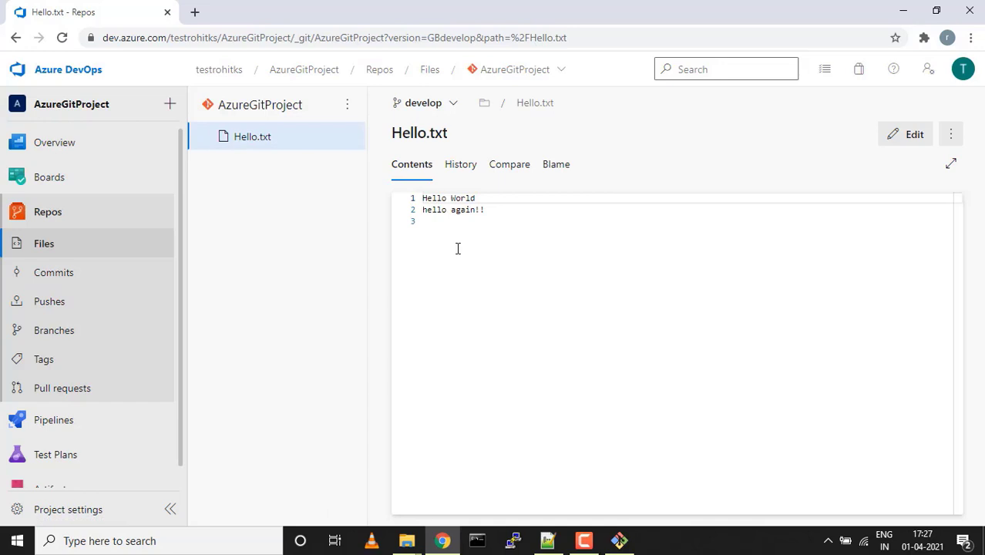
{"action": "left_click", "coordinate": [59, 343]}
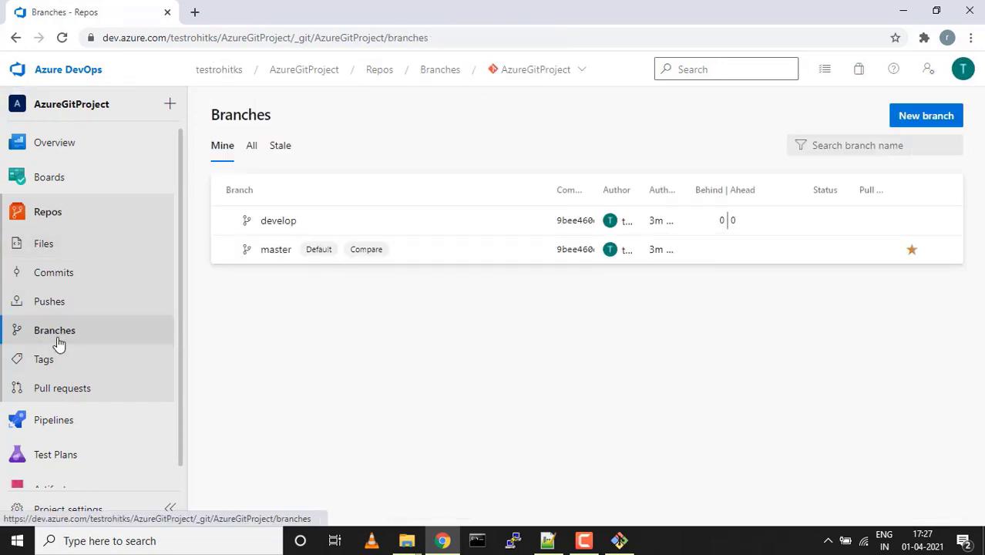
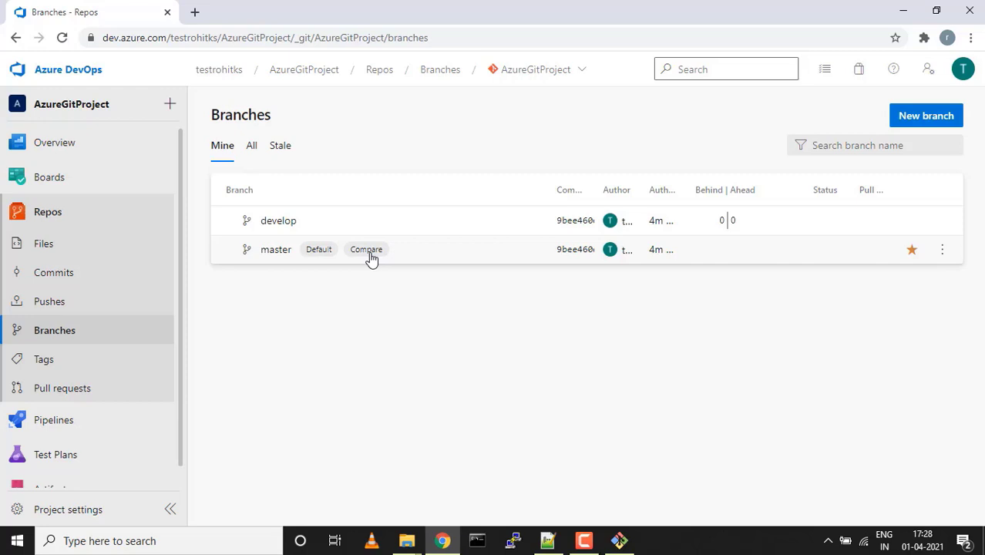
Confirm develop is 0 behind and 0 ahead of master, then switch back to Git Bash
{"action": "mouse_move", "coordinate": [704, 222]}
{"action": "left_click", "coordinate": [620, 541]}
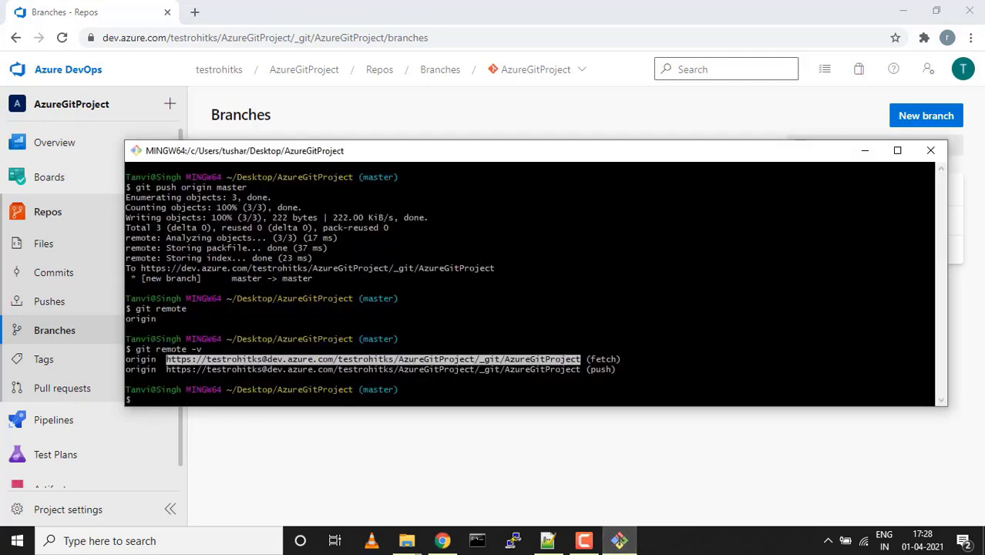
Run git pull origin master to fast-forward local master with the Hello.txt change
{"action": "key", "text": "ctrl+l"}
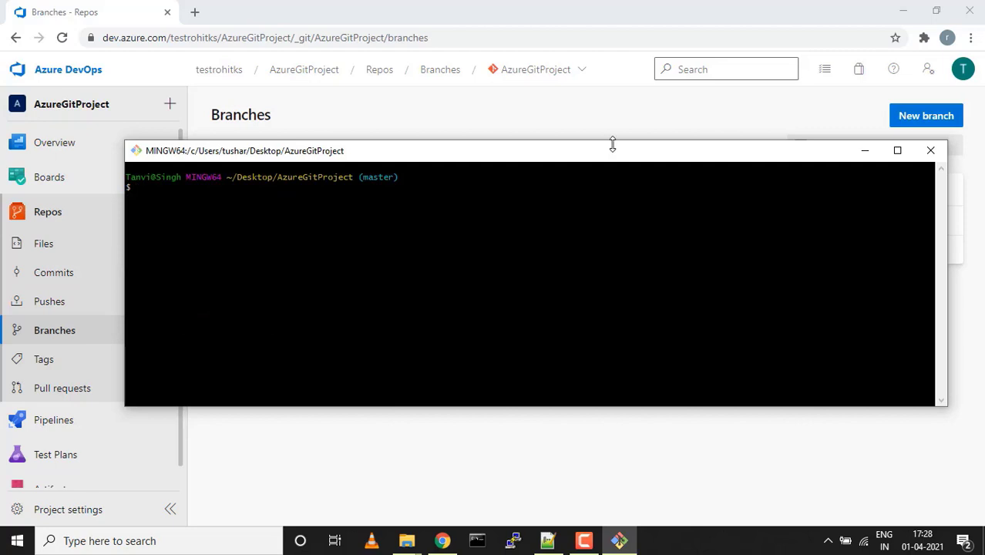
{"action": "left_click_drag", "start_coordinate": [613, 160], "coordinate": [668, 285]}
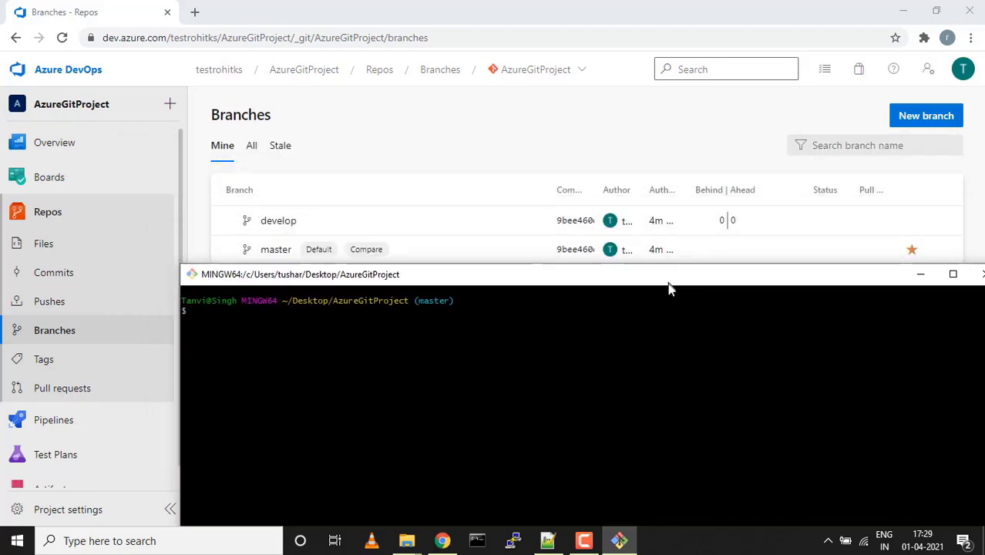
{"action": "type", "text": "git pull "}
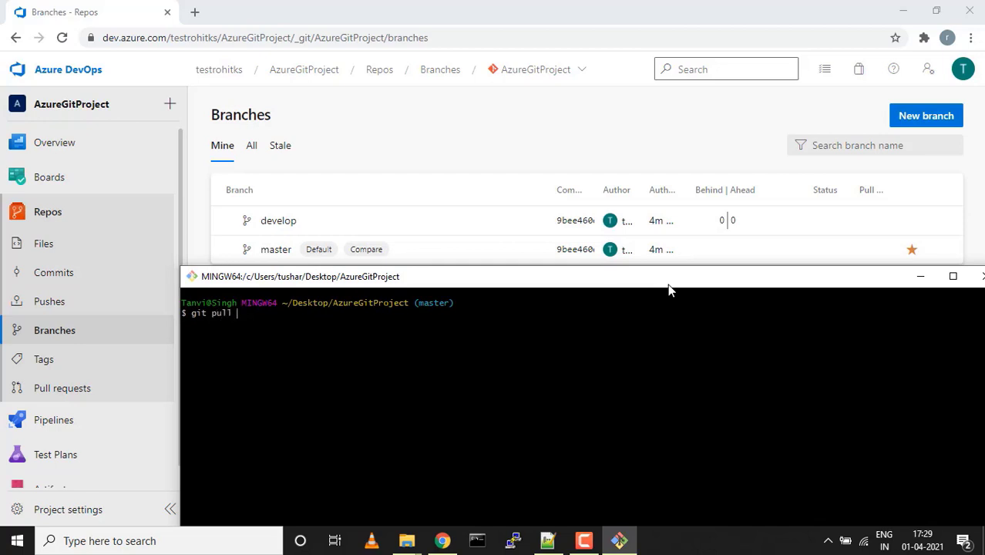
{"action": "type", "text": "origin master"}
{"action": "key", "text": "Return"}
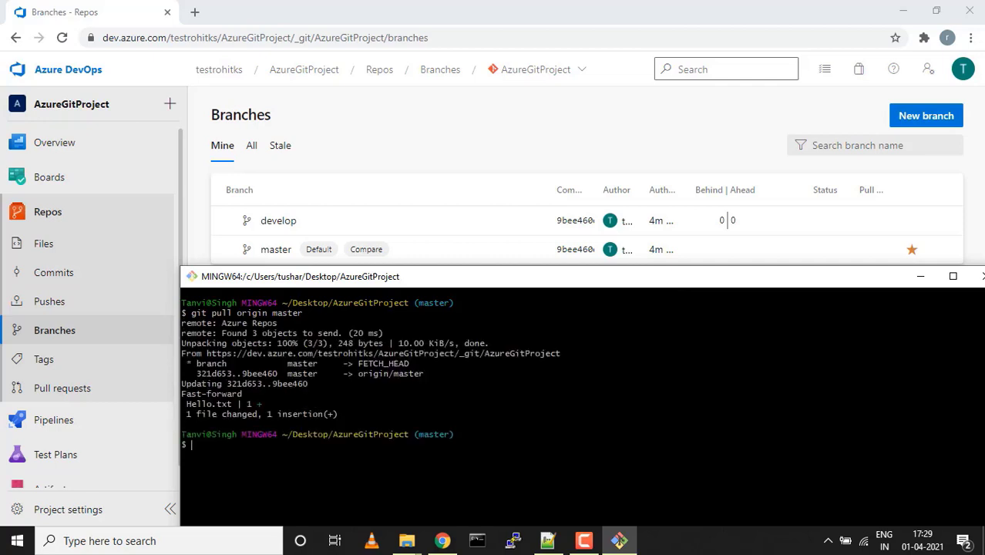
{"action": "key", "text": "ctrl+l"}
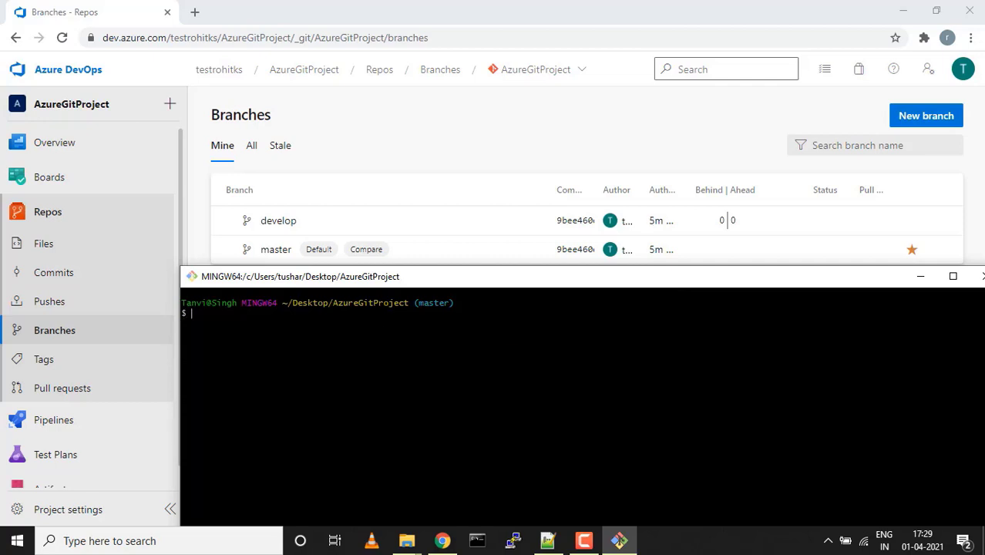
List the repo files and print Hello.txt, showing Hello World and hello again!!
{"action": "type", "text": "ls"}
{"action": "key", "text": "Return"}
{"action": "type", "text": "cat H"}
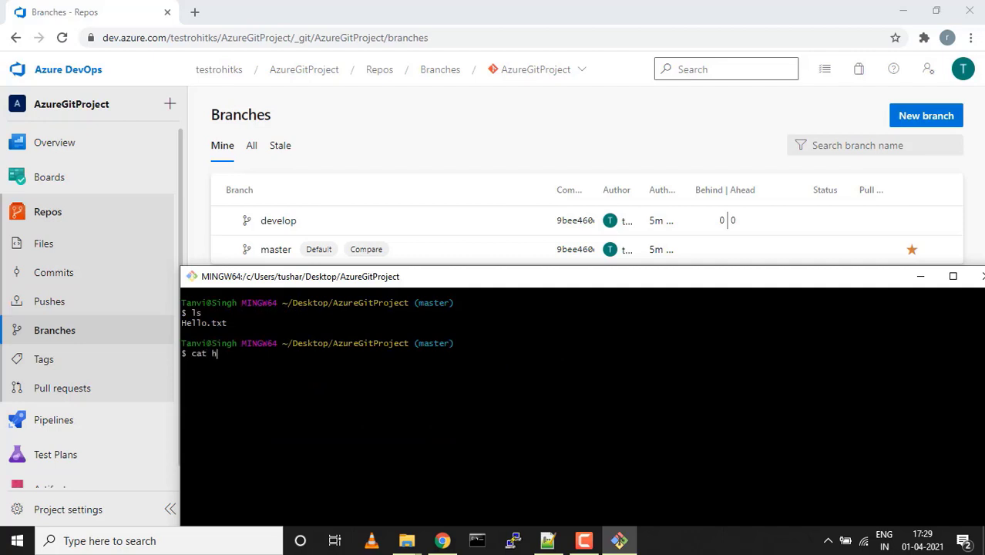
{"action": "key", "text": "Tab"}
{"action": "key", "text": "Return"}
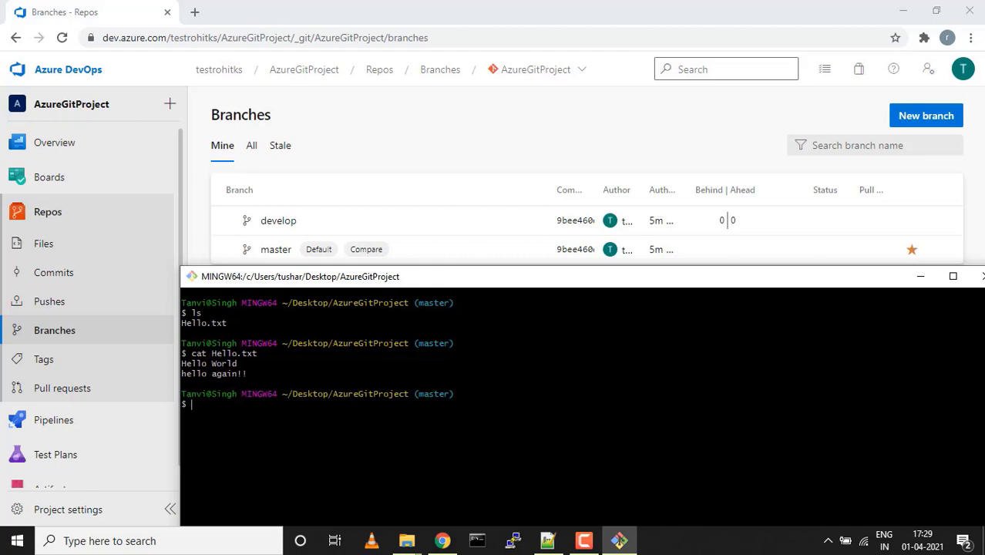
{"action": "key", "text": "ctrl+l"}
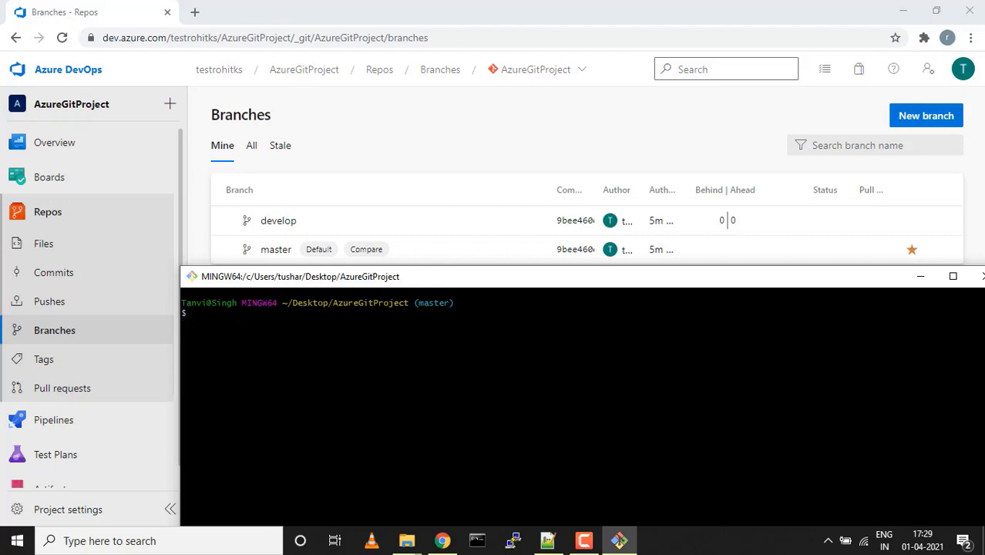
Re-list the files and print Hello.txt again to double-check its two lines
{"action": "type", "text": "git"}
{"action": "key", "text": "BackSpace"}
{"action": "key", "text": "BackSpace"}
{"action": "key", "text": "BackSpace"}
{"action": "key", "text": "BackSpace"}
{"action": "type", "text": "git"}
{"action": "left_click", "coordinate": [584, 540]}
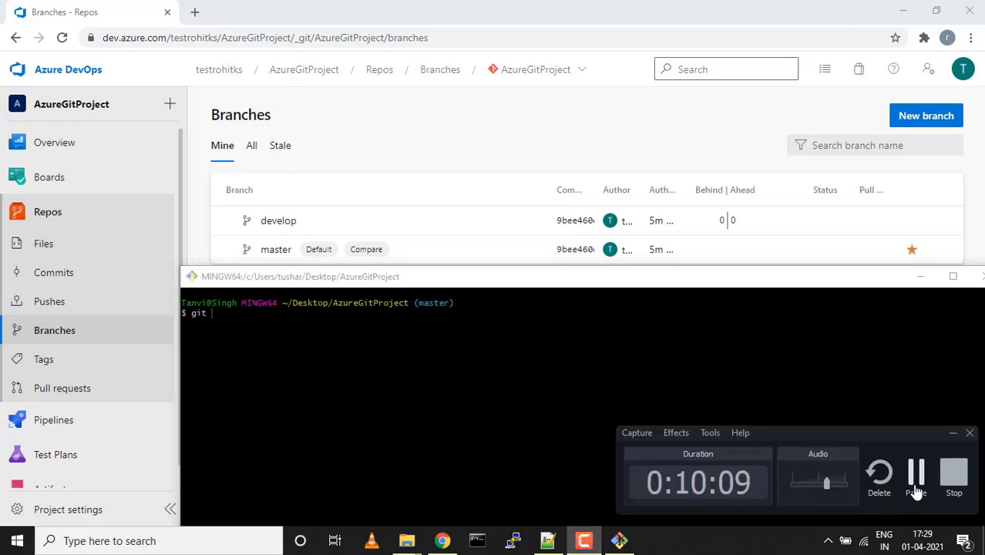
{"action": "left_click", "coordinate": [916, 486]}
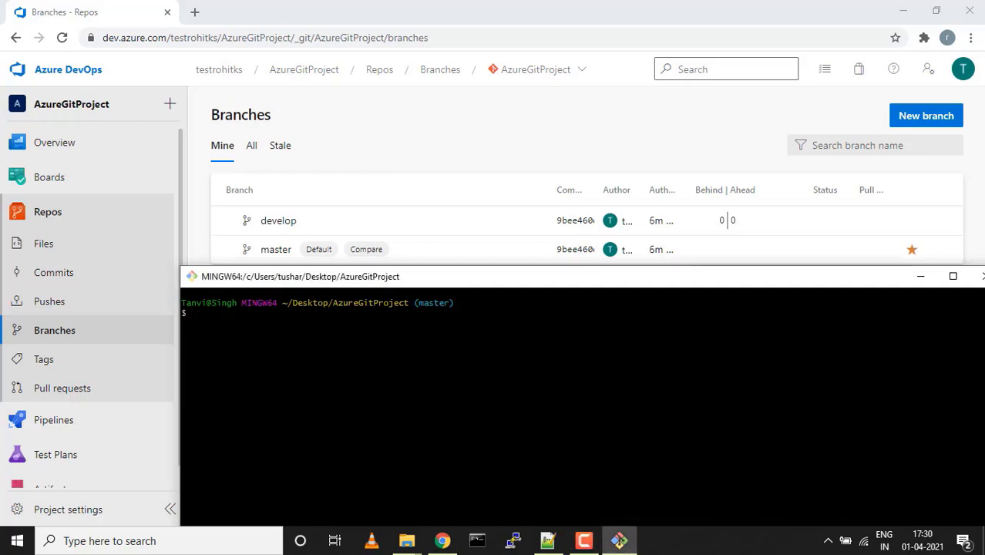
{"action": "type", "text": "ls"}
{"action": "key", "text": "Return"}
{"action": "type", "text": "cat he"}
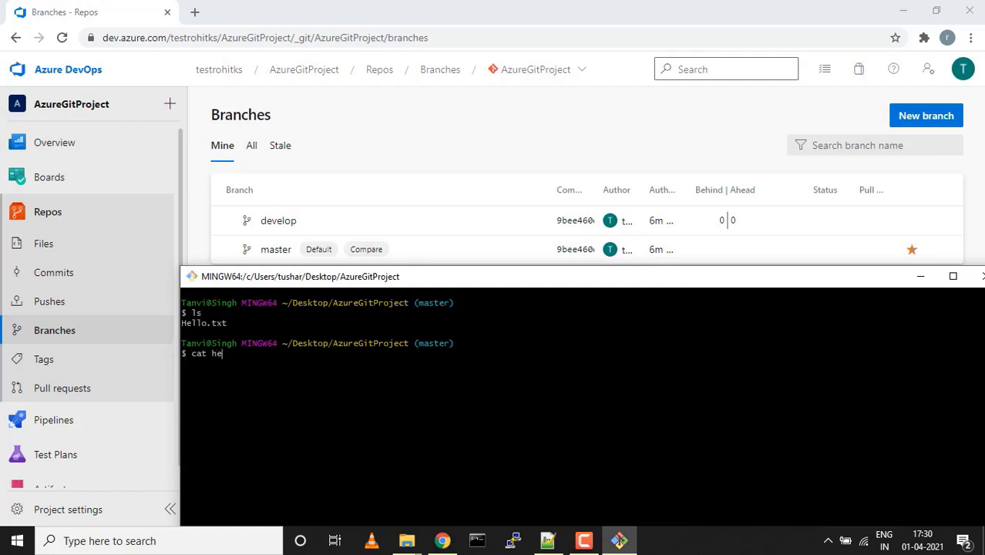
{"action": "key", "text": "Tab"}
{"action": "key", "text": "Return"}
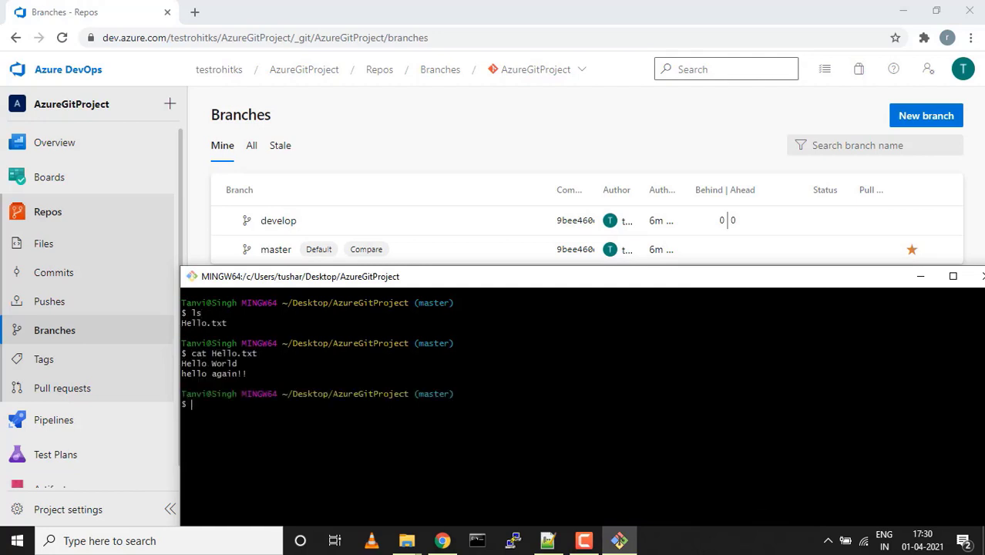
{"action": "key", "text": "ctrl+l"}
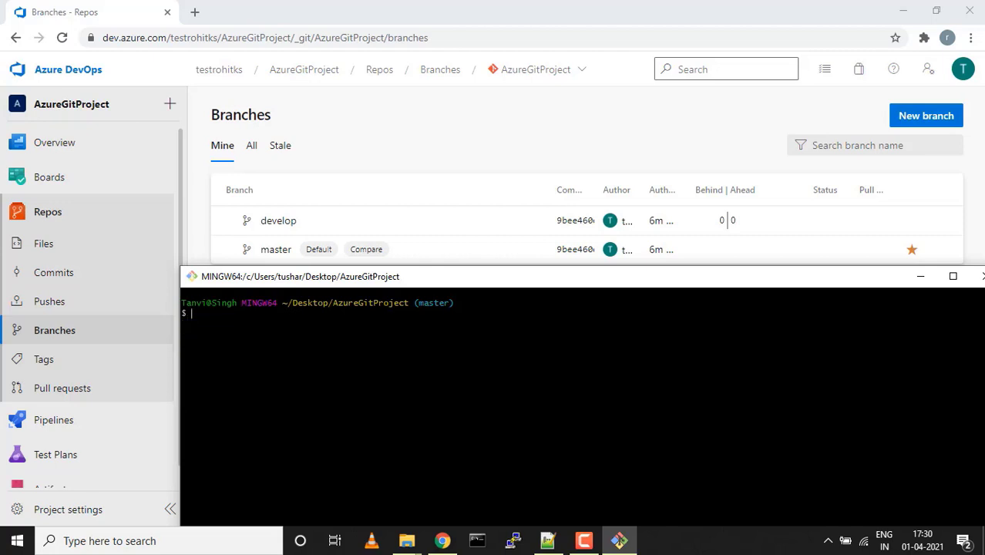
Create and switch to a new local develop branch with git checkout -b develop
{"action": "type", "text": "git checkout -b deve"}
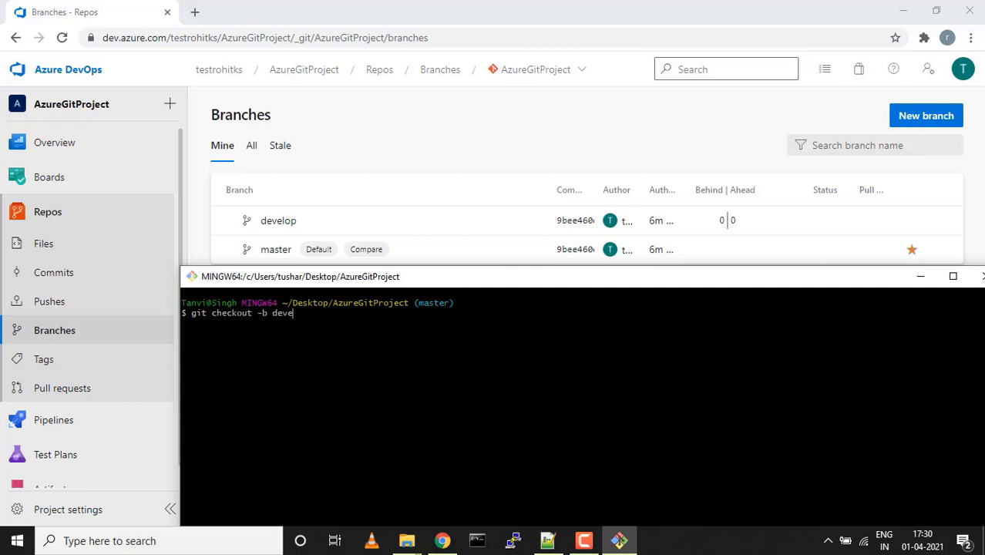
{"action": "type", "text": "lop"}
{"action": "key", "text": "Return"}
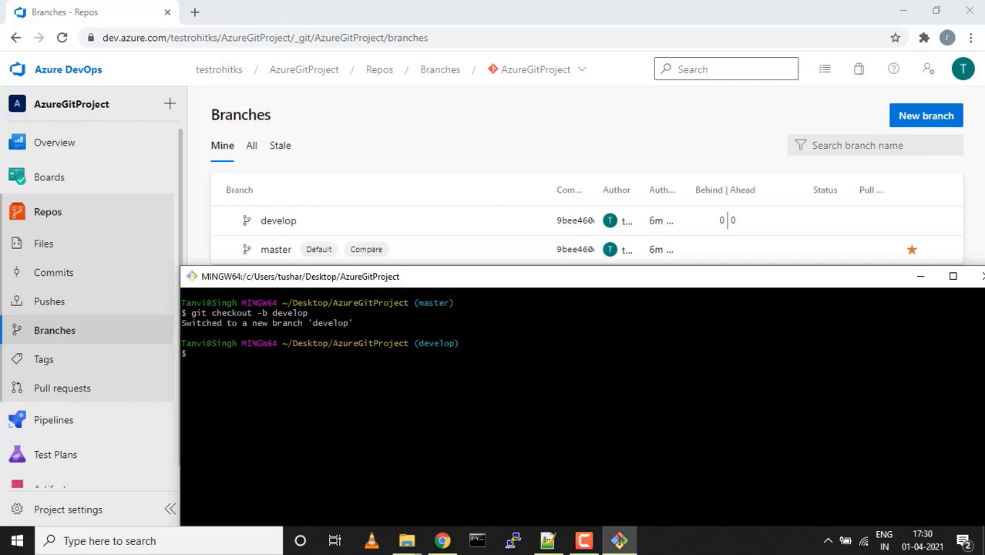
{"action": "key", "text": "ctrl+l"}
{"action": "type", "text": "echo"}
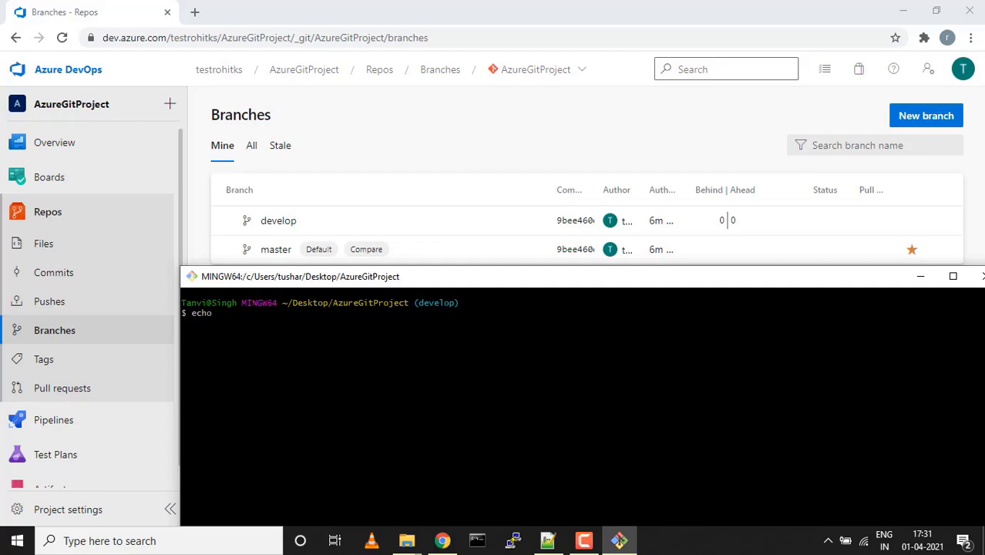
Create Java.txt containing Java Code, stage it and commit with message Java Code
{"action": "type", "text": "\"\""}
{"action": "type", "text": "Java C"}
{"action": "type", "text": "ode"}
{"action": "type", "text": "> "}
{"action": "type", "text": "Java.txt"}
{"action": "key", "text": "Return"}
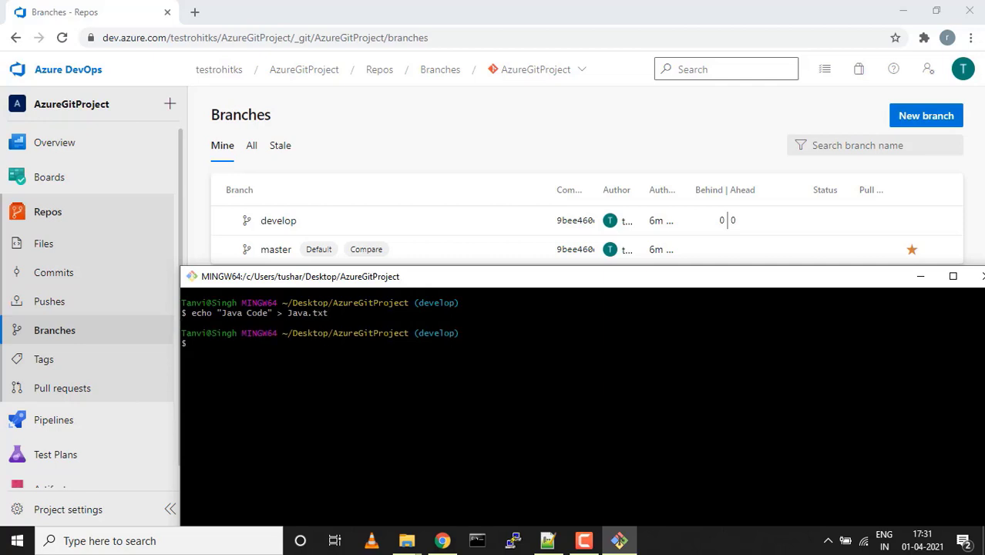
{"action": "type", "text": "git add ."}
{"action": "key", "text": "Return"}
{"action": "type", "text": "git comm"}
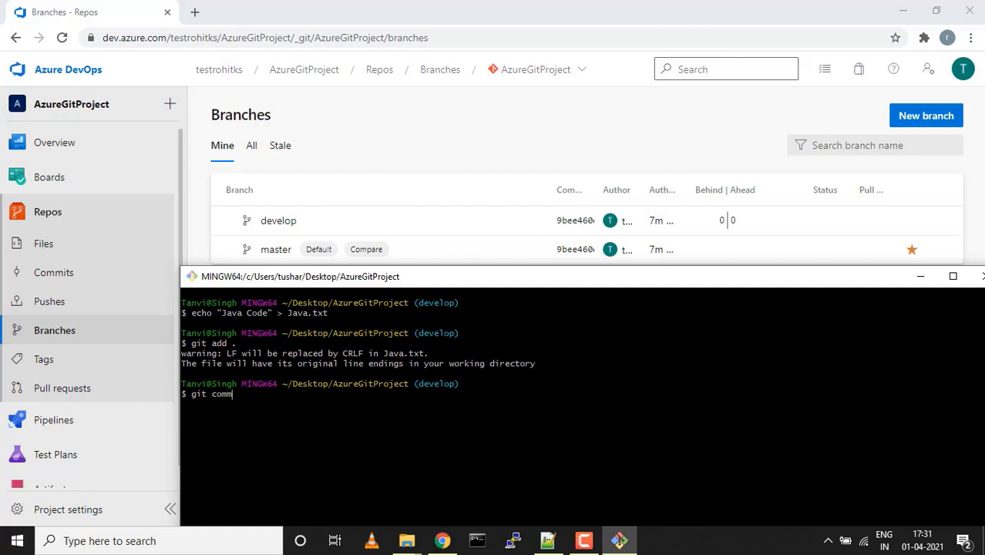
{"action": "type", "text": "it -m "}
{"action": "type", "text": "\"\""}
{"action": "type", "text": "Java Cod"}
{"action": "type", "text": "e"}
{"action": "key", "text": "Return"}
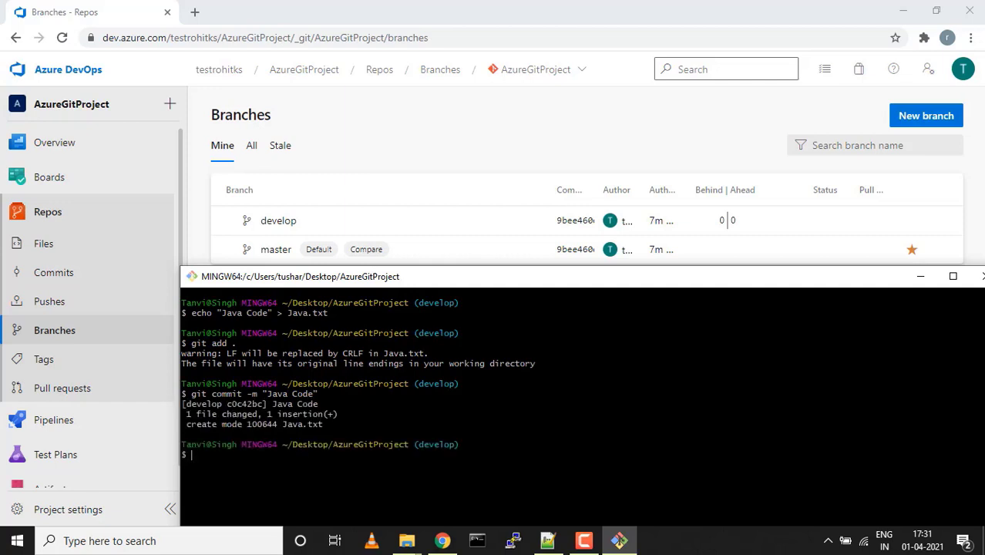
Push the develop branch to origin with git push origin develop
{"action": "type", "text": "git push origin dve"}
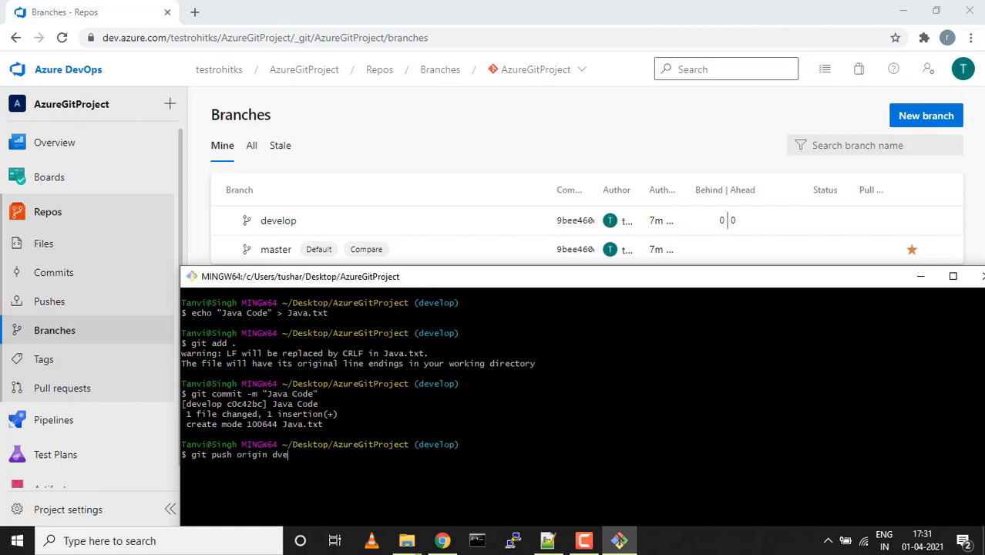
{"action": "key", "text": "BackSpace"}
{"action": "key", "text": "BackSpace"}
{"action": "type", "text": "evelop"}
{"action": "key", "text": "Return"}
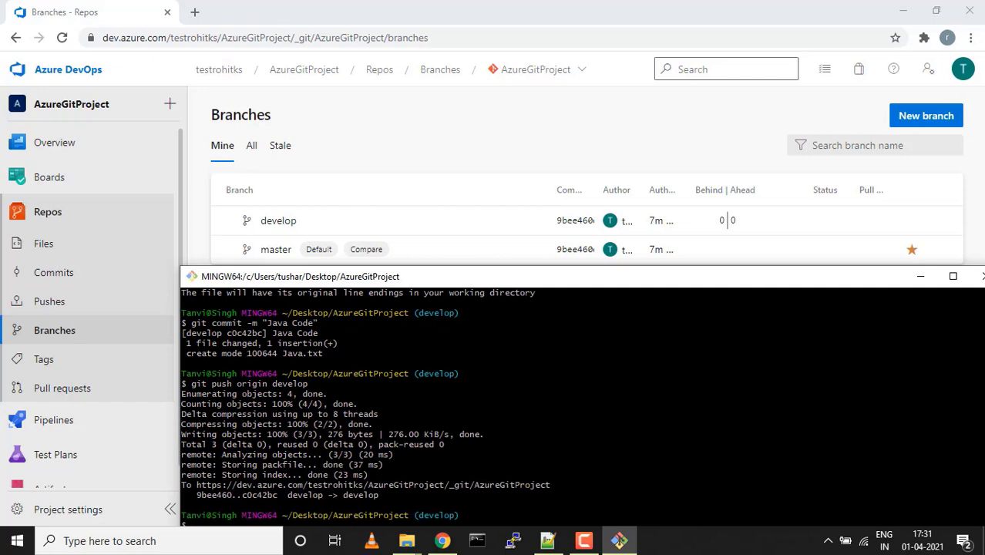
{"action": "key", "text": "ctrl+l"}
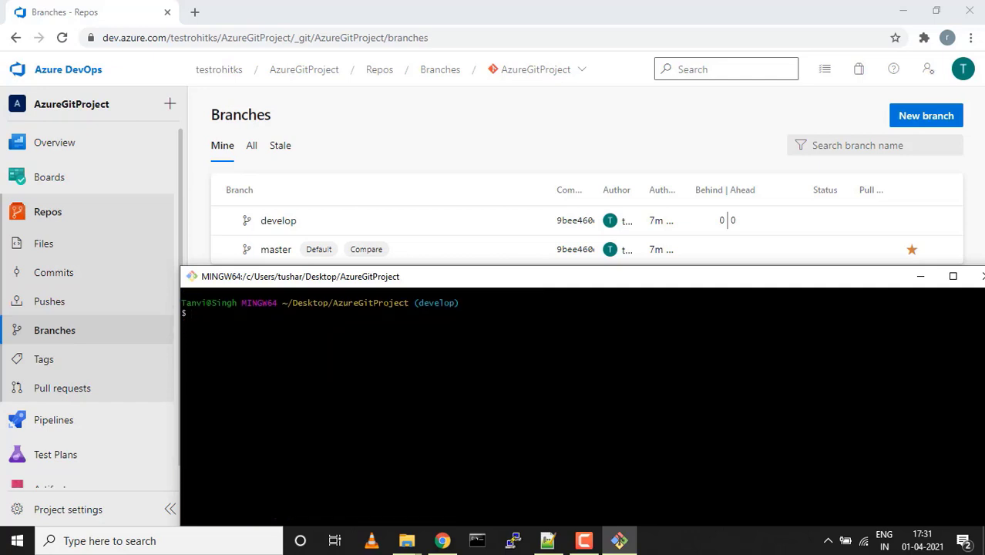
{"action": "type", "text": "git"}
Create net.txt containing Net Code and stage it with git add
{"action": "key", "text": "BackSpace"}
{"action": "key", "text": "BackSpace"}
{"action": "key", "text": "BackSpace"}
{"action": "key", "text": "BackSpace"}
{"action": "type", "text": "echo"}
{"action": "type", "text": " \"\""}
{"action": "type", "text": "Net "}
{"action": "type", "text": "Code"}
{"action": "key", "text": "Right"}
{"action": "type", "text": "> net"}
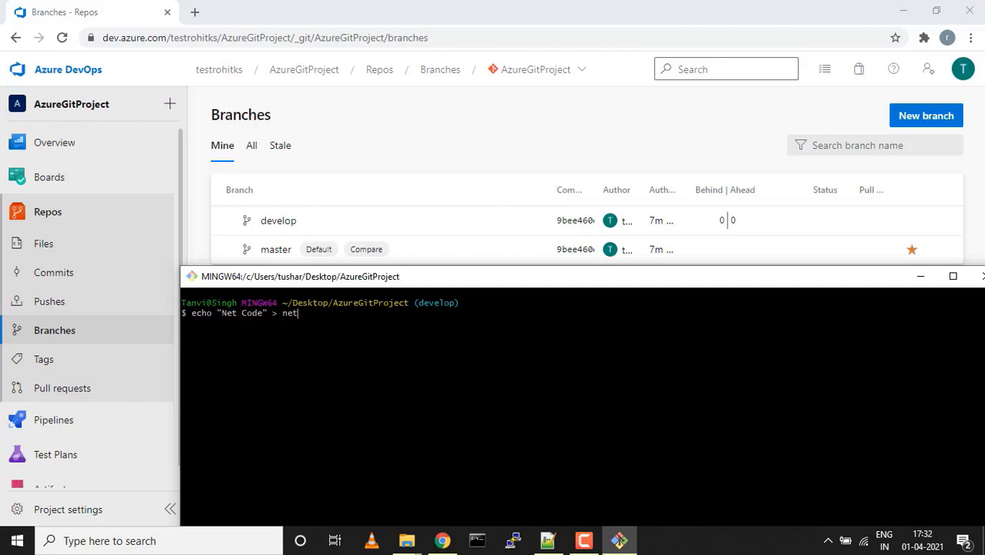
{"action": "type", "text": ".txt"}
{"action": "key", "text": "Return"}
{"action": "type", "text": "git ad ."}
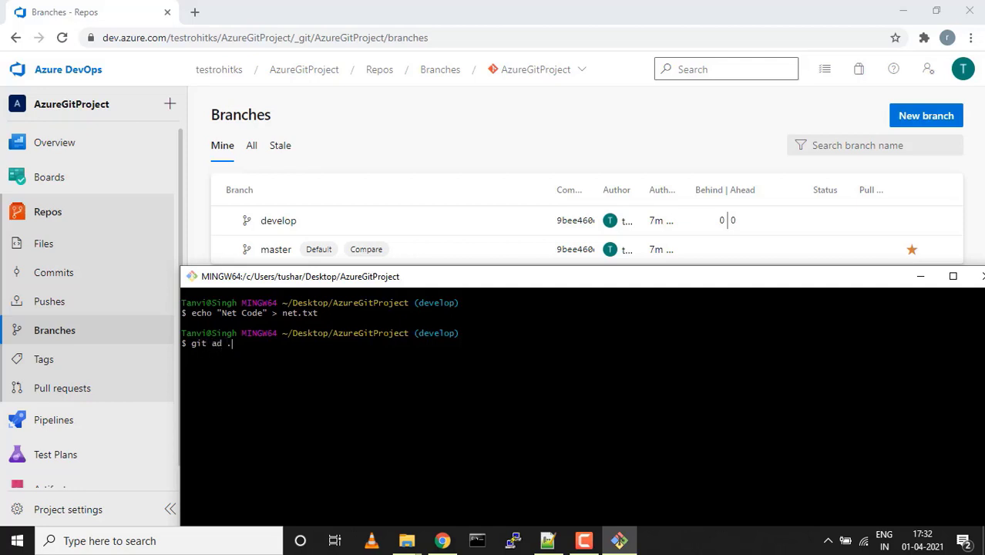
{"action": "key", "text": "Return"}
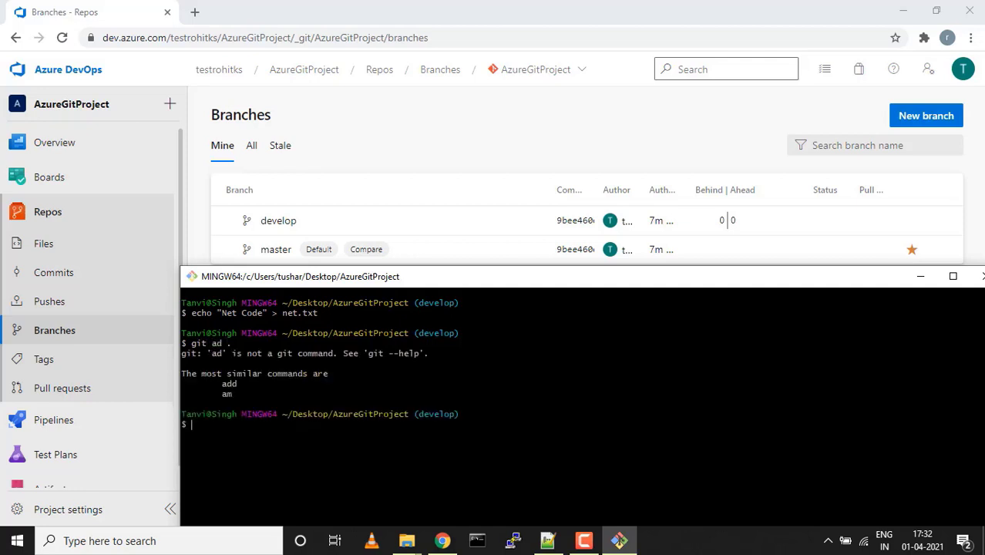
{"action": "type", "text": "git add ."}
{"action": "key", "text": "Return"}
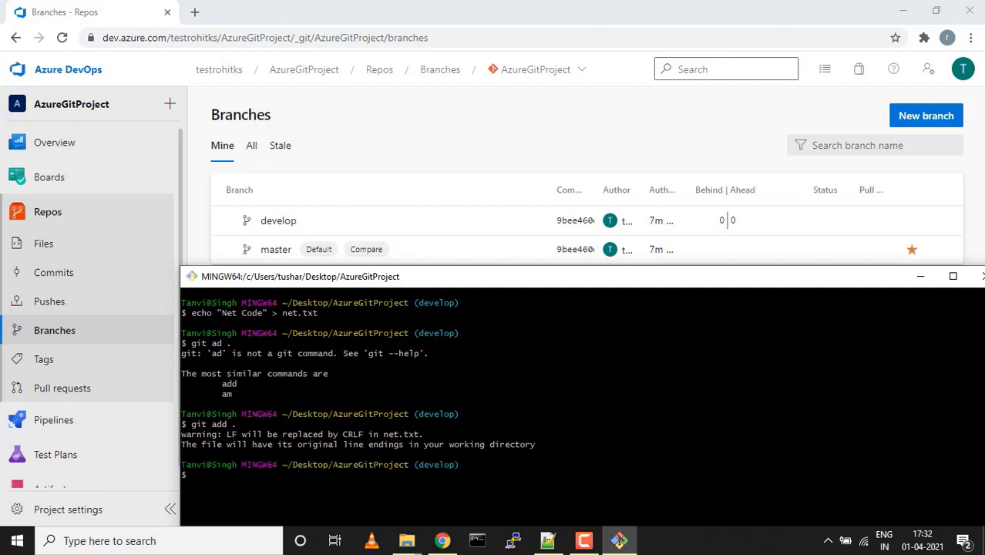
{"action": "key", "text": "ctrl+l"}
Commit with message Net Code and push develop to origin
{"action": "type", "text": "git comm"}
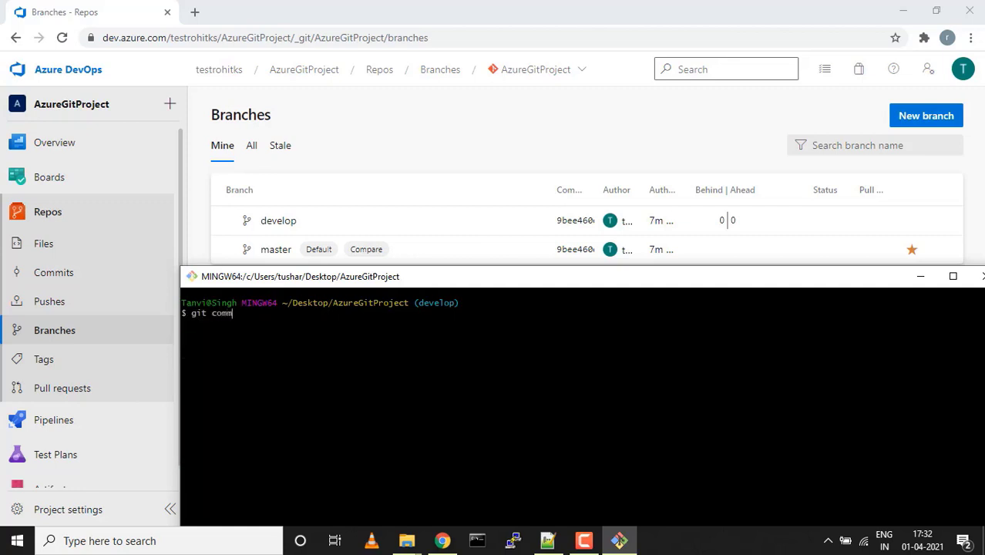
{"action": "type", "text": "it -m \"\""}
{"action": "key", "text": "Left"}
{"action": "type", "text": "Net Code"}
{"action": "key", "text": "Return"}
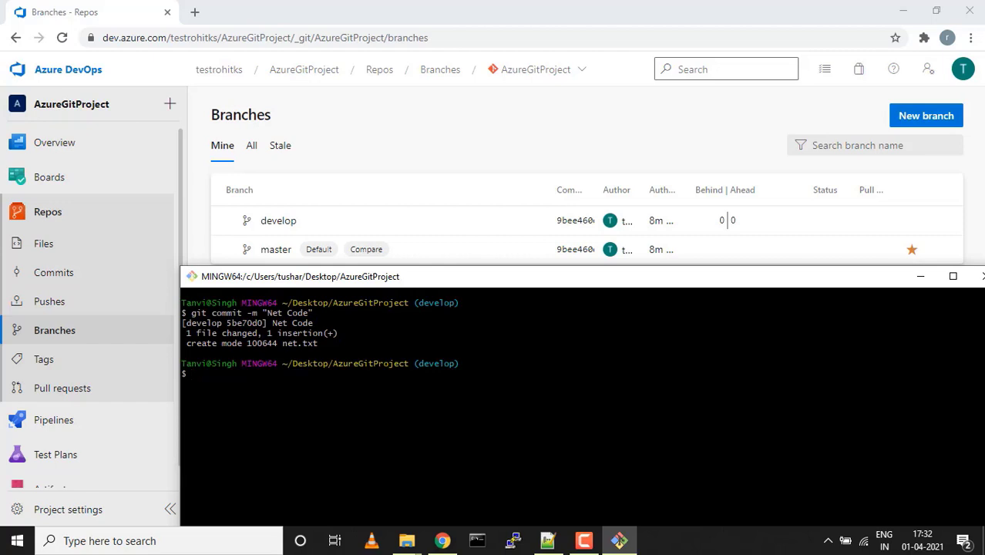
{"action": "key", "text": "ctrl+l"}
{"action": "type", "text": "git "}
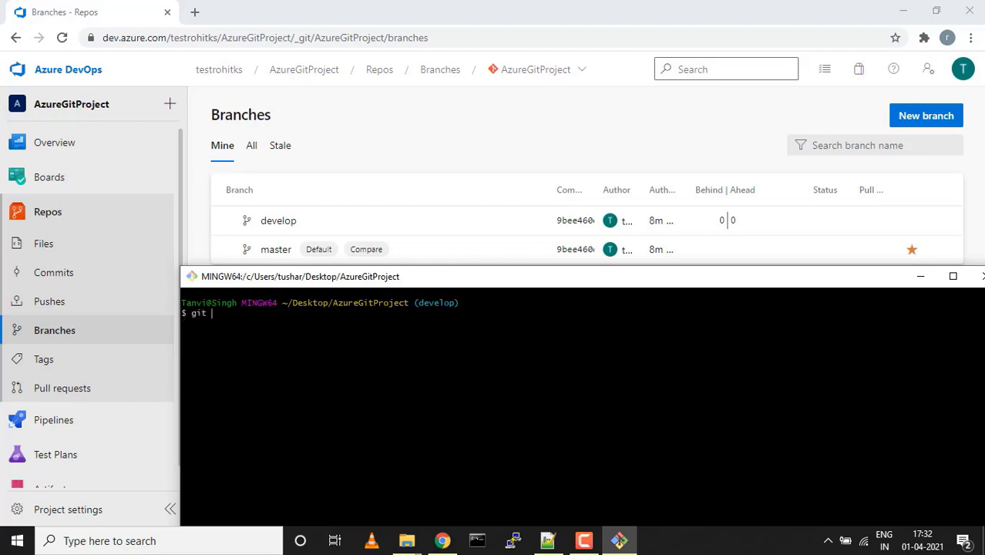
{"action": "type", "text": "push origin develop"}
{"action": "key", "text": "Return"}
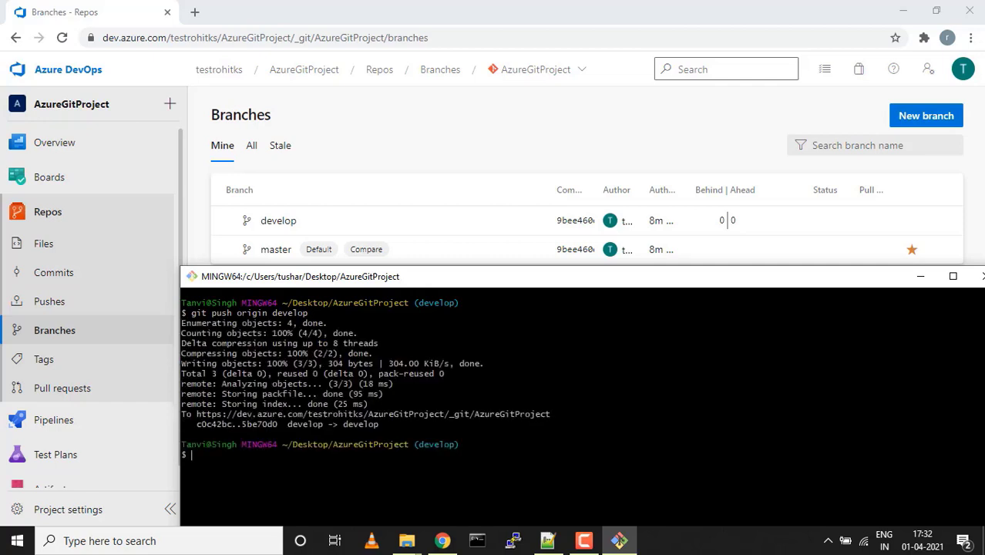
{"action": "left_click", "coordinate": [567, 123]}
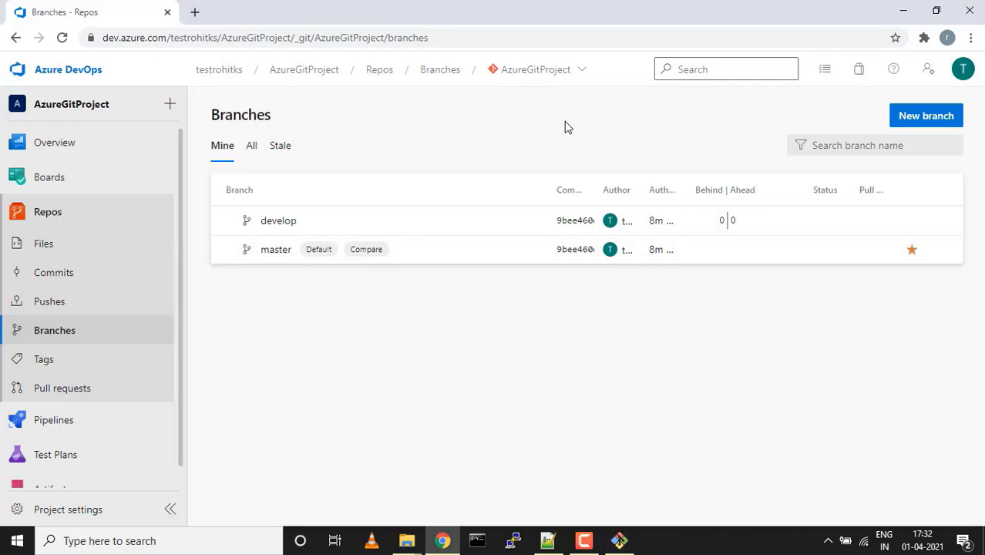
View Java.txt and net.txt on develop, then show master's two-commit history
{"action": "left_click", "coordinate": [38, 255]}
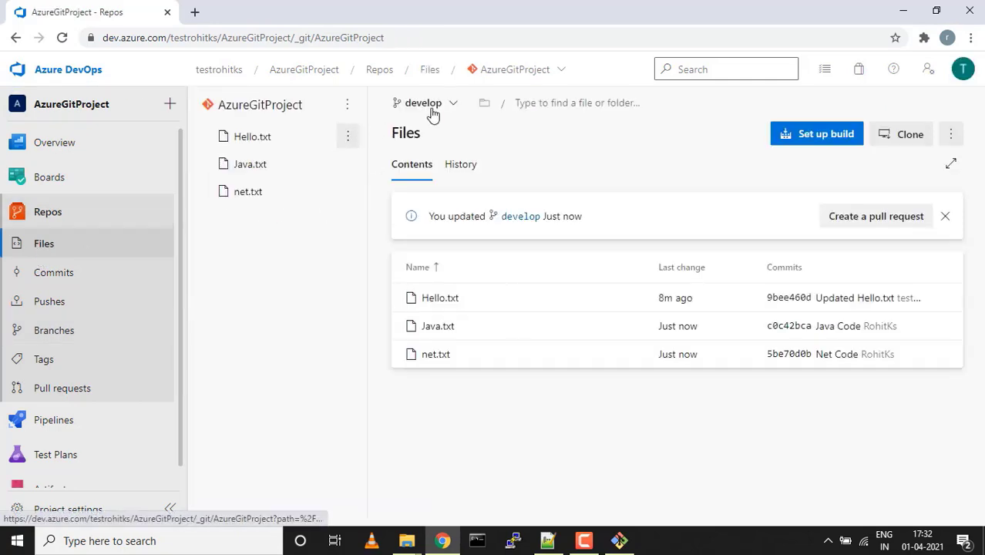
{"action": "left_click", "coordinate": [236, 176]}
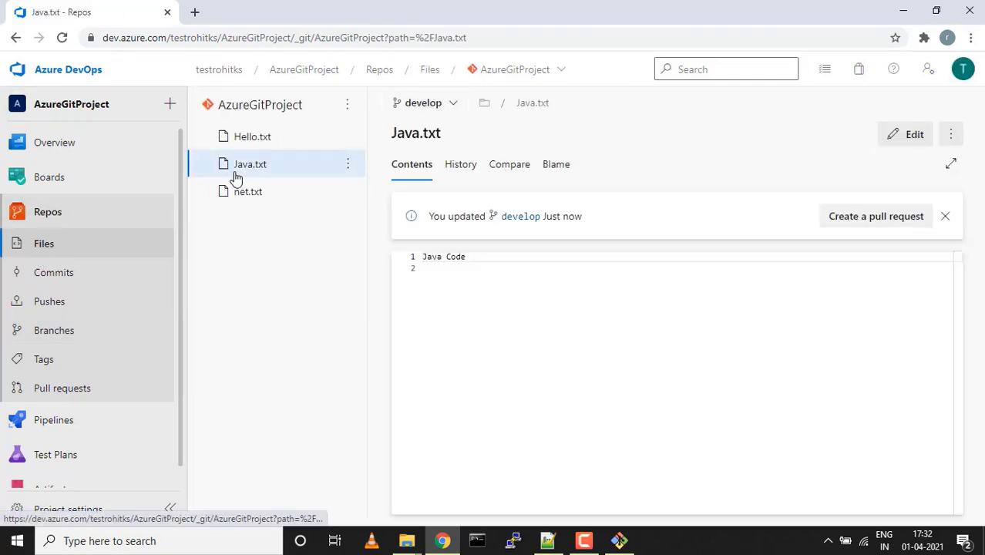
{"action": "left_click", "coordinate": [242, 194]}
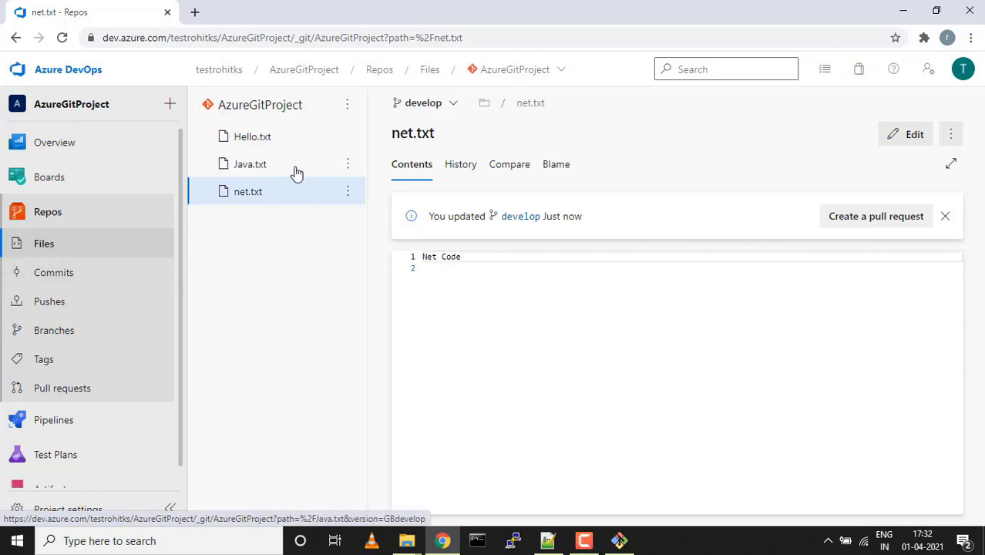
{"action": "left_click", "coordinate": [457, 105]}
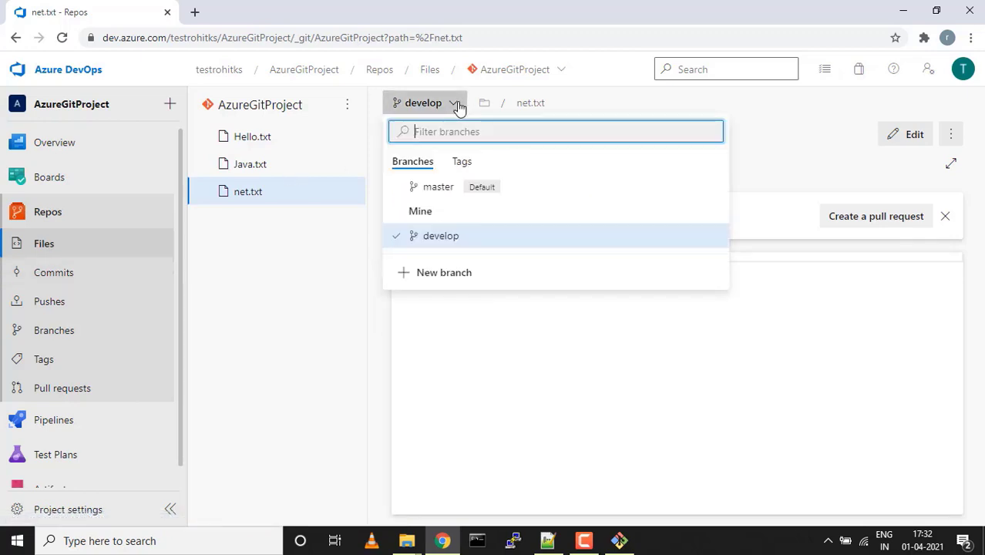
{"action": "left_click", "coordinate": [428, 191]}
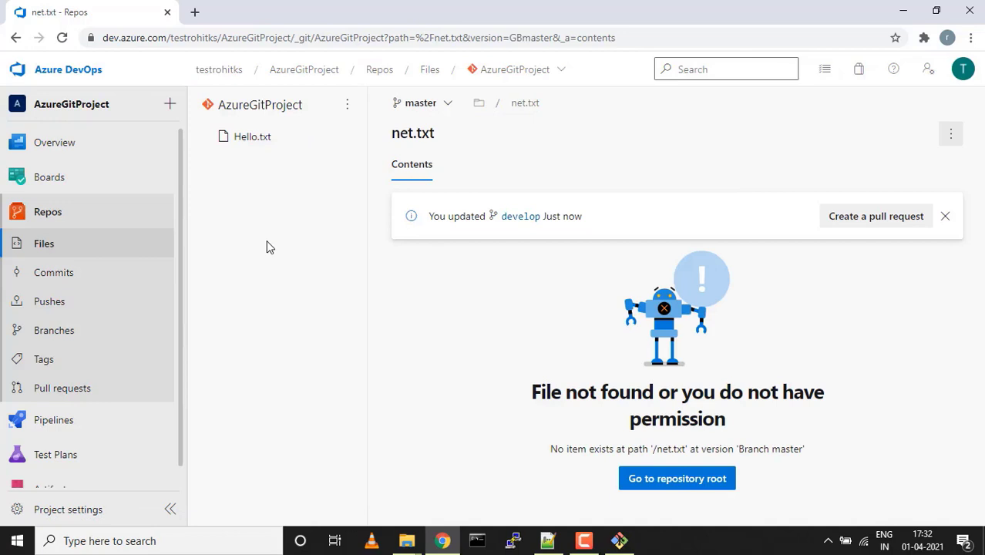
{"action": "left_click", "coordinate": [65, 275]}
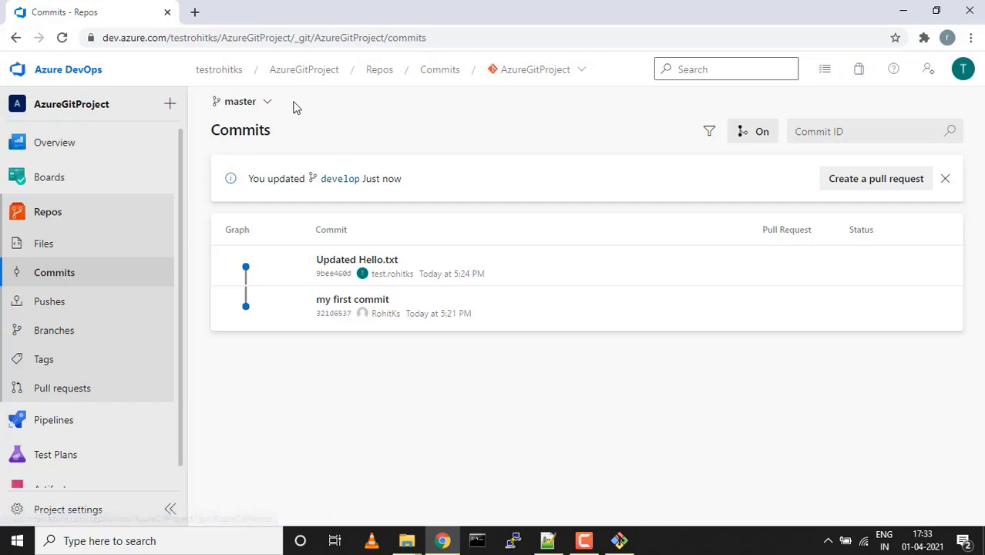
Show develop's Java Code and Net Code commits, check it's 2 ahead, then open empty Pull requests
{"action": "left_click", "coordinate": [267, 103]}
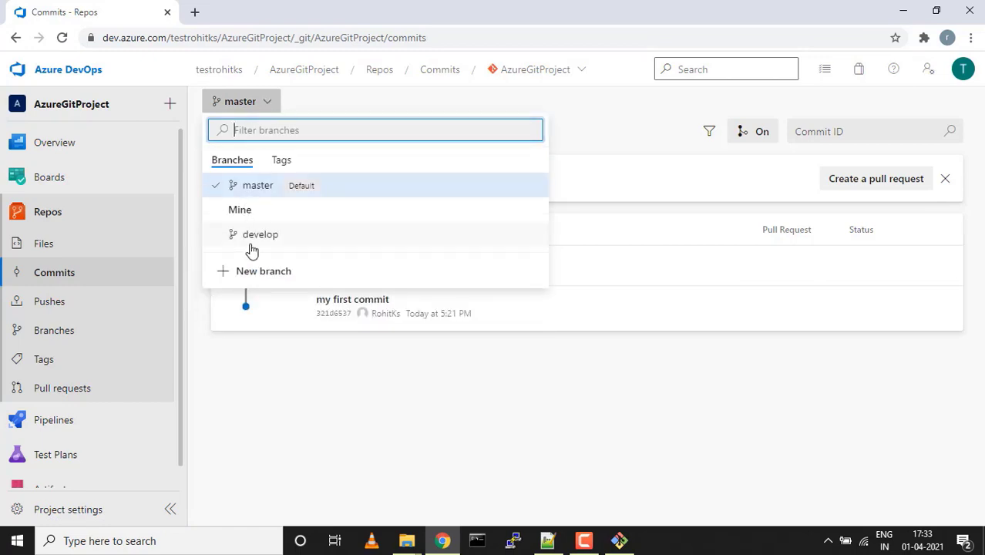
{"action": "left_click", "coordinate": [259, 240]}
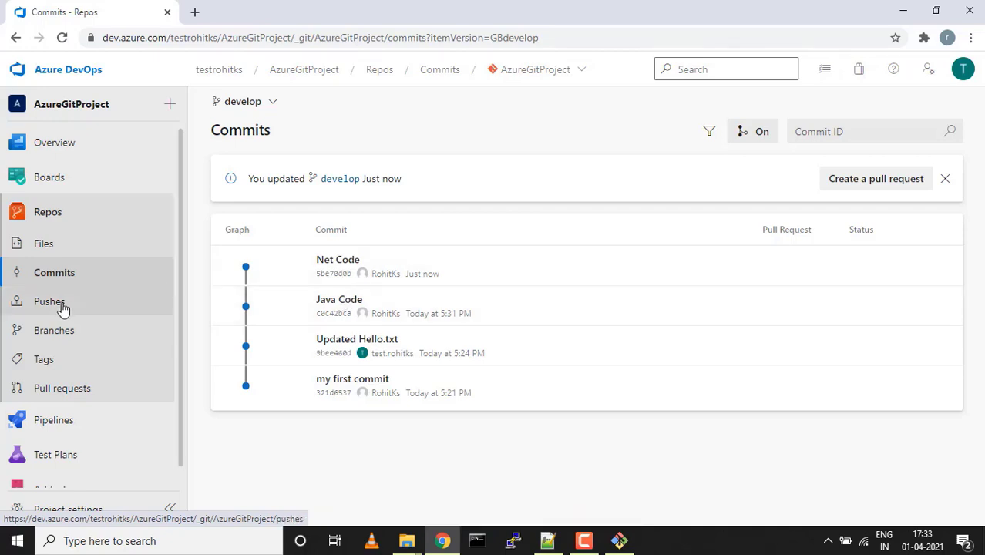
{"action": "left_click", "coordinate": [44, 388]}
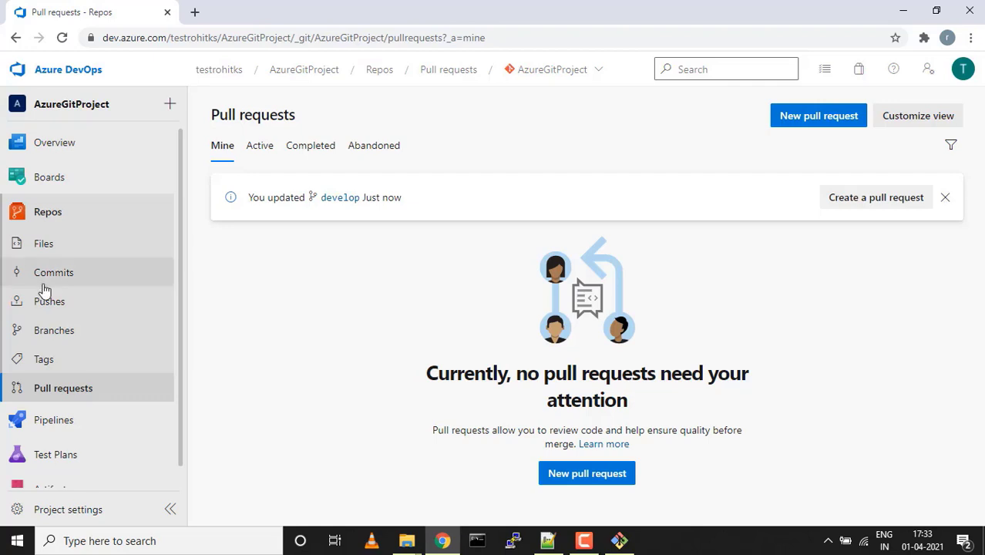
{"action": "left_click", "coordinate": [54, 333]}
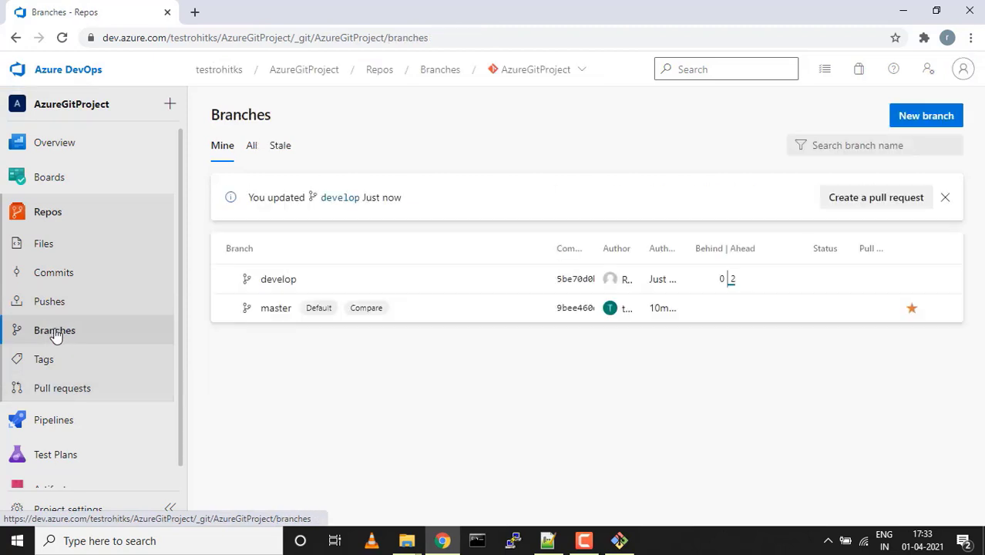
{"action": "mouse_move", "coordinate": [736, 282]}
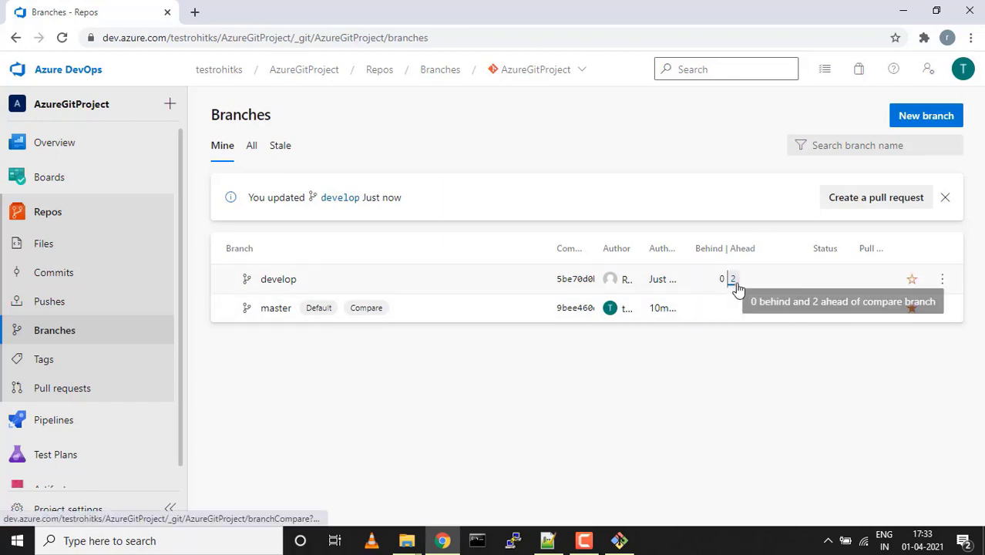
{"action": "left_click", "coordinate": [71, 390]}
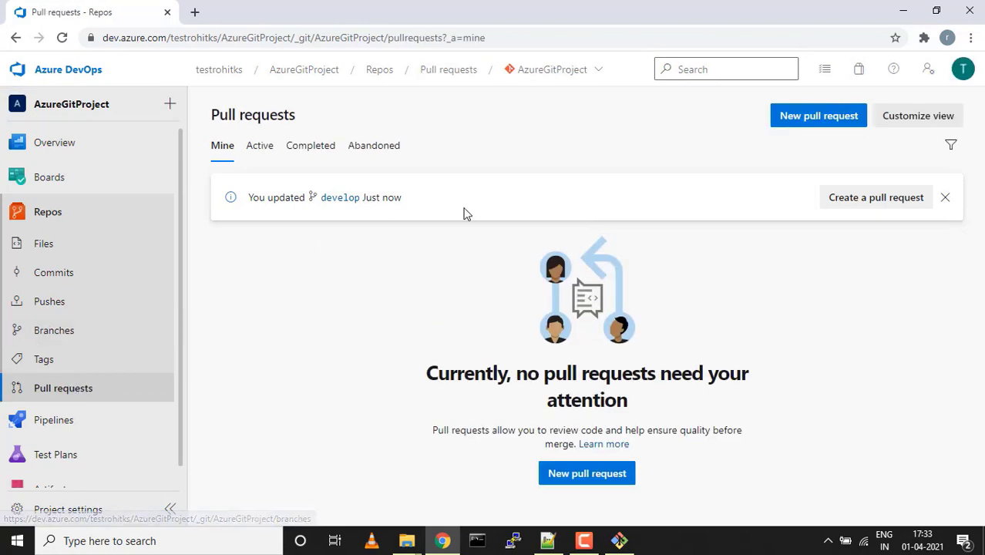
Start a new develop-into-master pull request and review its changed files and commits
{"action": "left_click", "coordinate": [796, 125]}
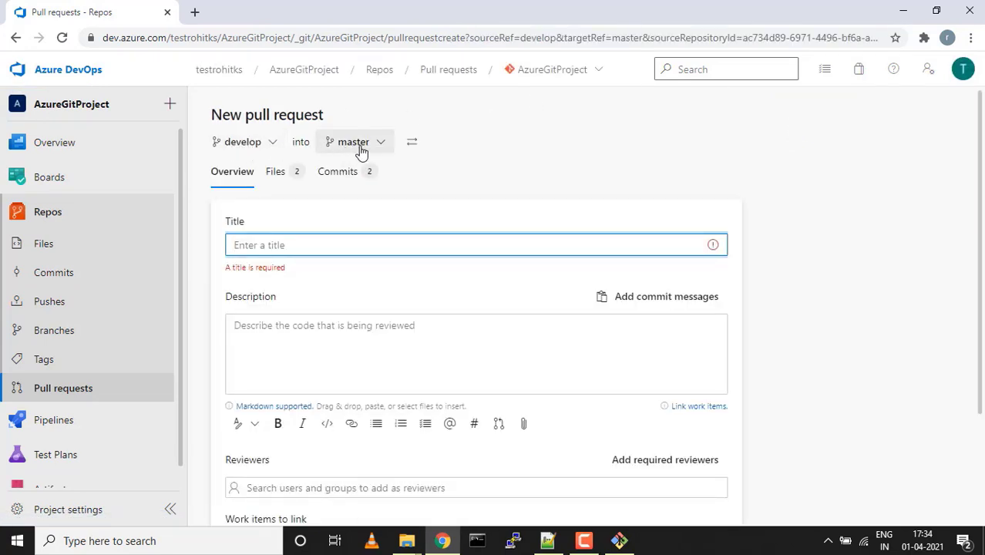
{"action": "left_click", "coordinate": [278, 176]}
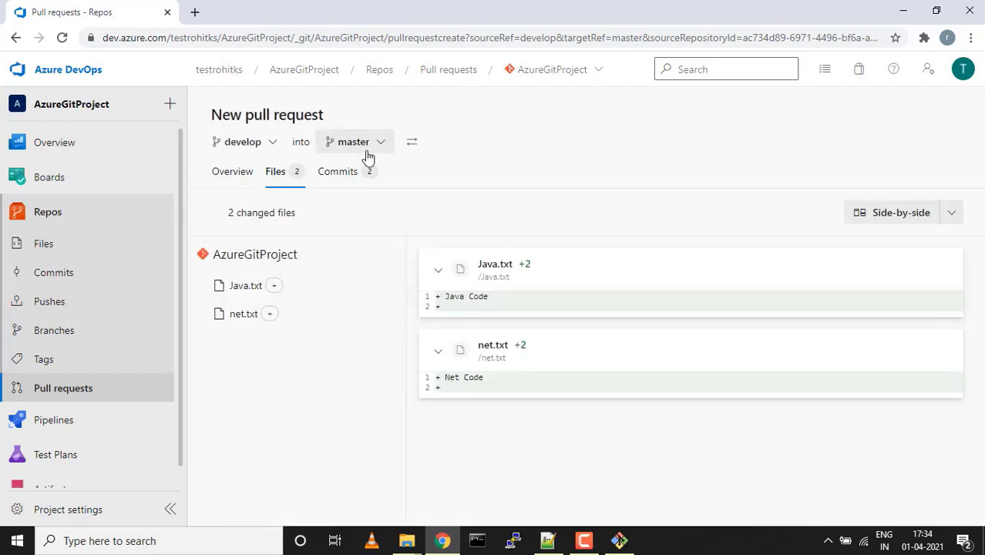
{"action": "left_click", "coordinate": [344, 174]}
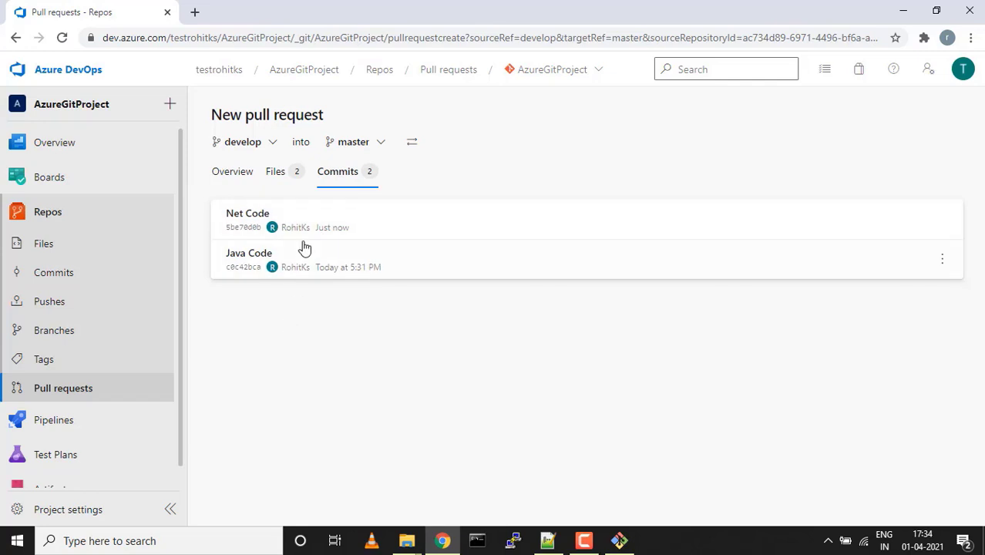
{"action": "left_click", "coordinate": [236, 176]}
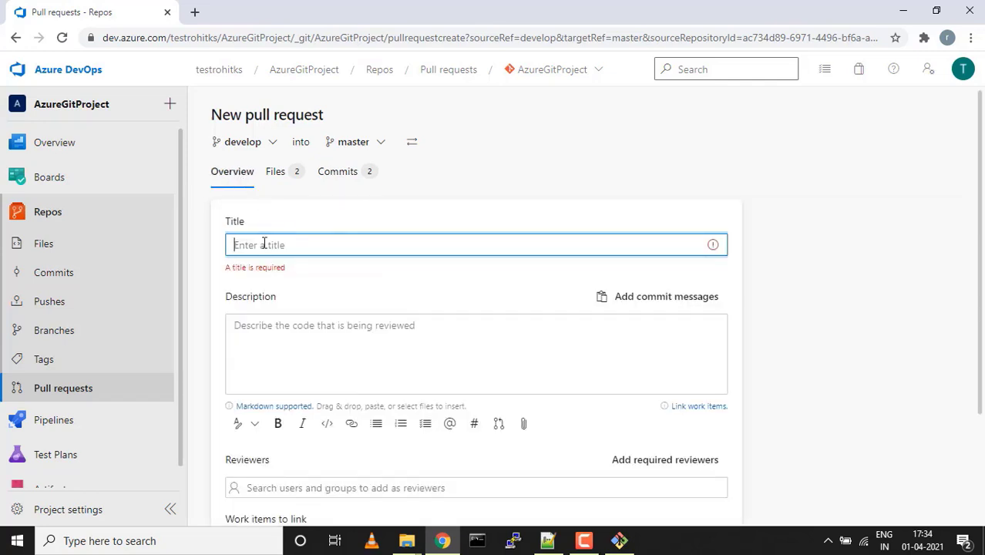
Title it 'Merging develop with master' and fill the description with the commit messages
{"action": "type", "text": "Merging"}
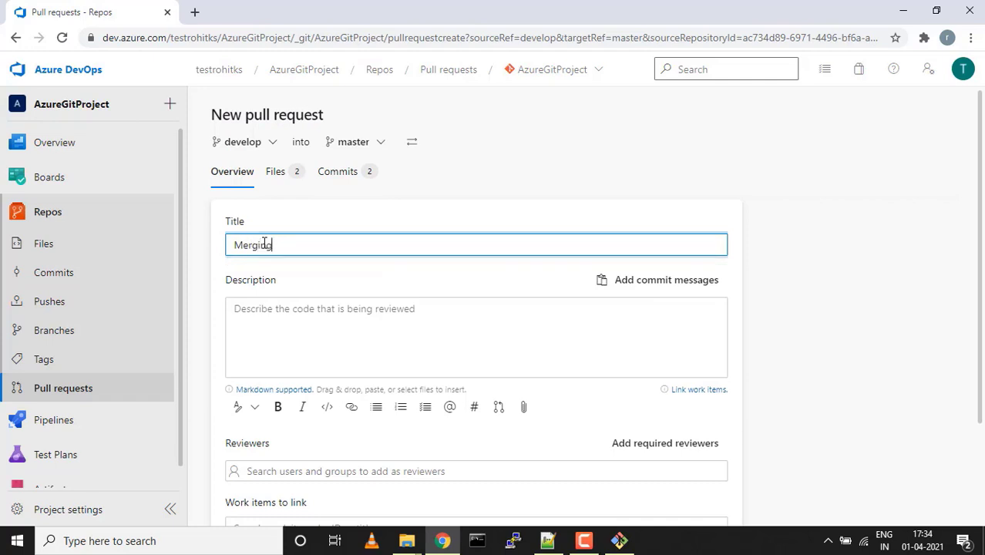
{"action": "type", "text": "elop with master"}
{"action": "key", "text": "ctrl+a"}
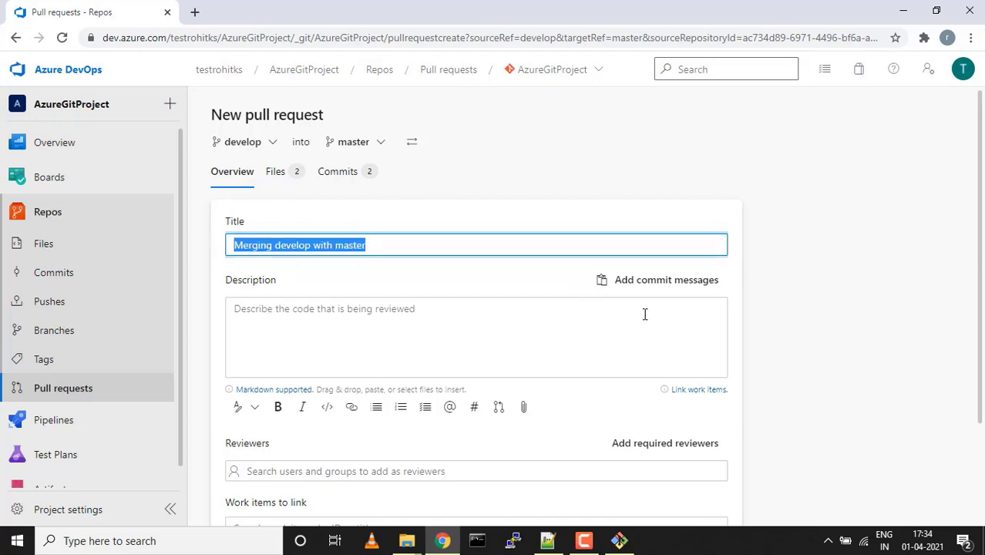
{"action": "left_click", "coordinate": [660, 283]}
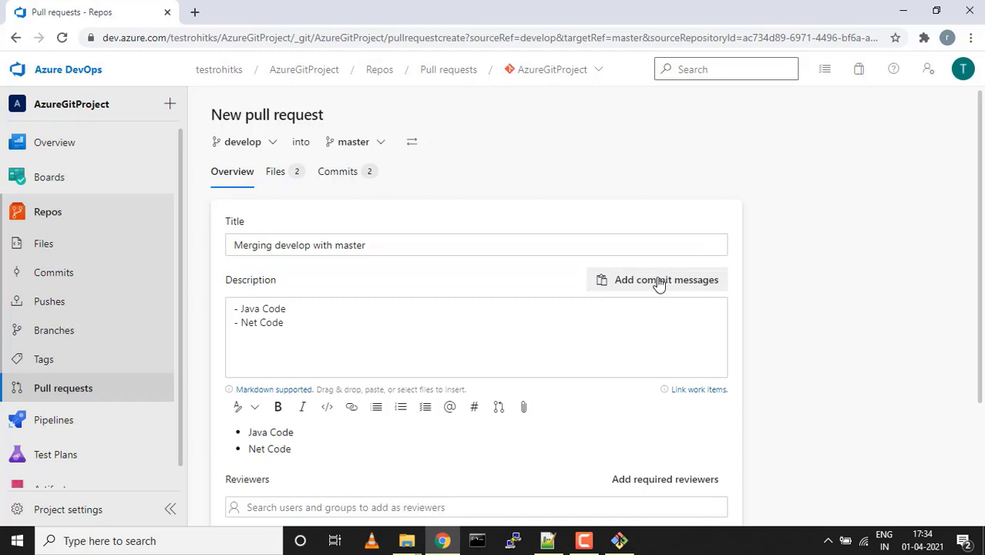
{"action": "scroll", "coordinate": [602, 300], "scroll_direction": "down", "scroll_amount": 3}
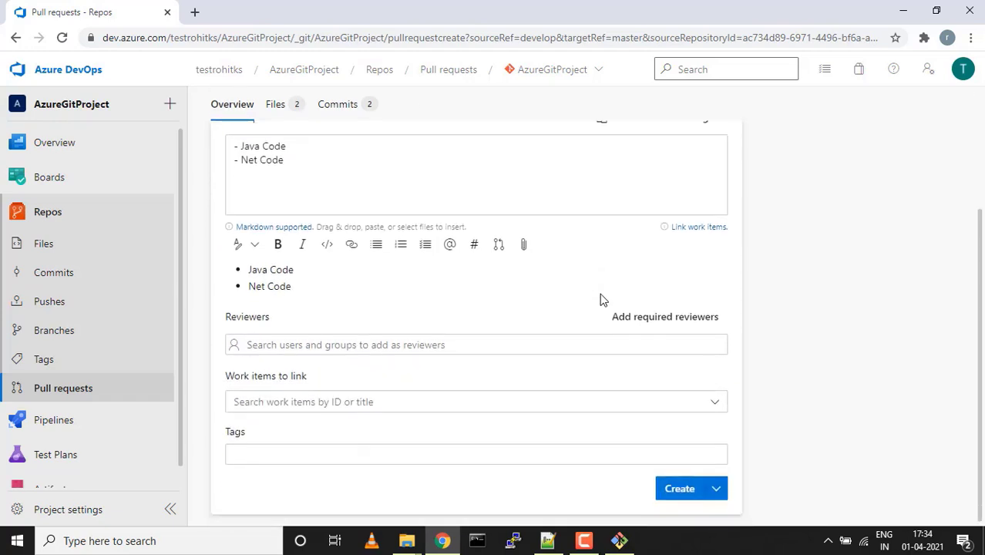
Add the suggested reviewer and the Application tag, then create the pull request
{"action": "left_click", "coordinate": [388, 341]}
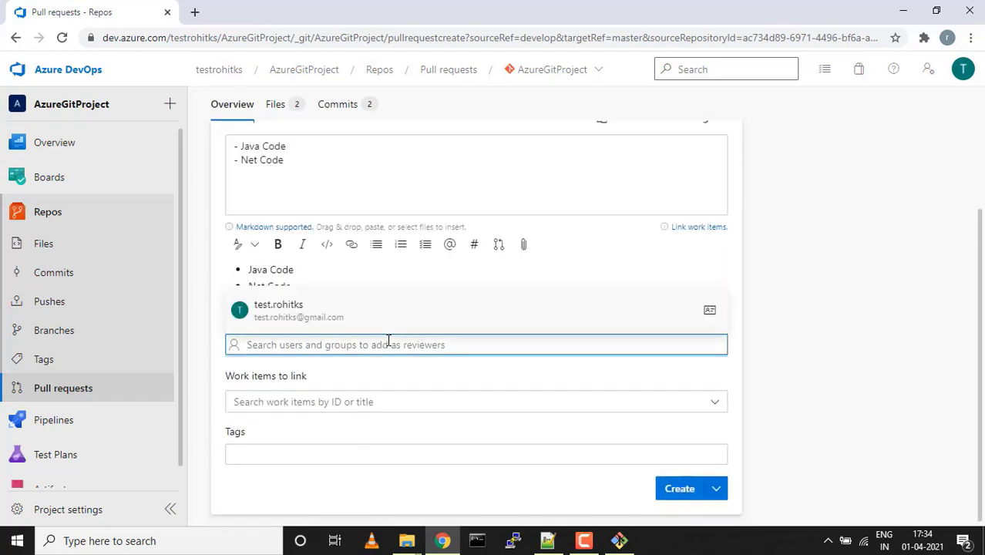
{"action": "left_click", "coordinate": [307, 317]}
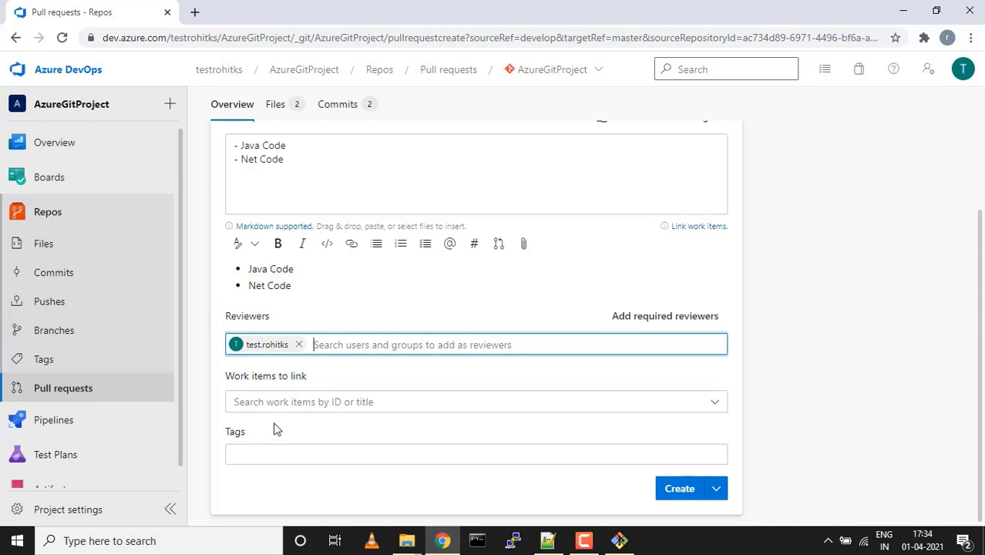
{"action": "left_click", "coordinate": [260, 454]}
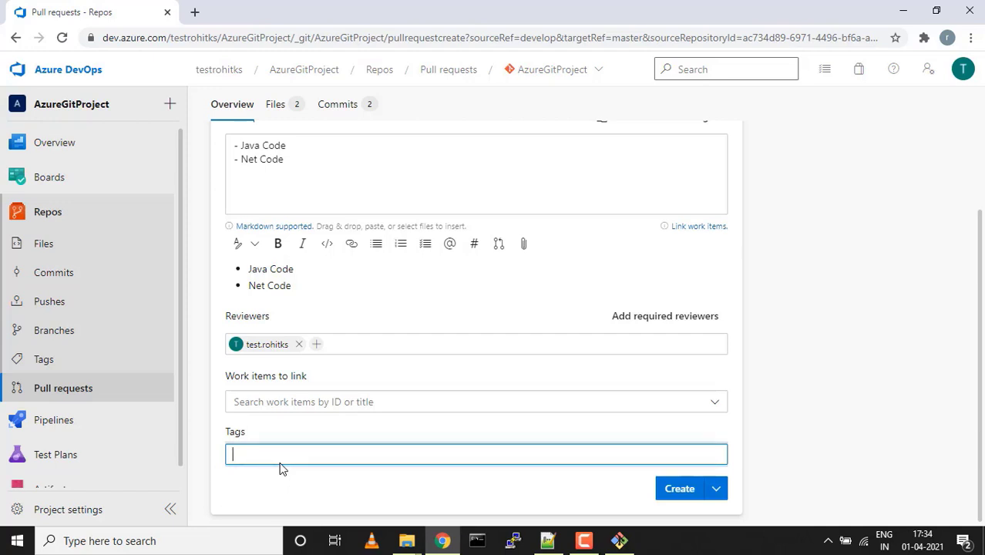
{"action": "type", "text": "Application"}
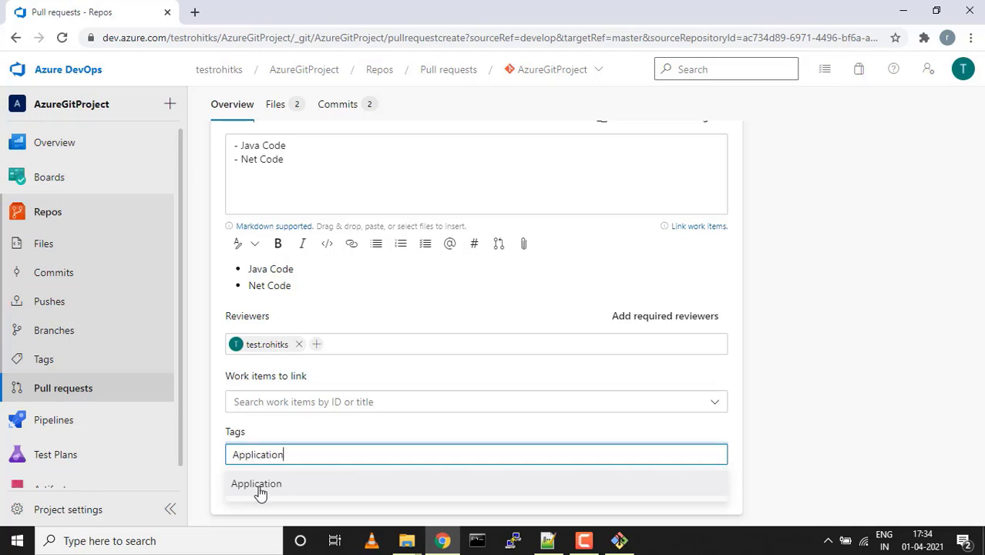
{"action": "left_click", "coordinate": [258, 485]}
{"action": "left_click", "coordinate": [379, 491]}
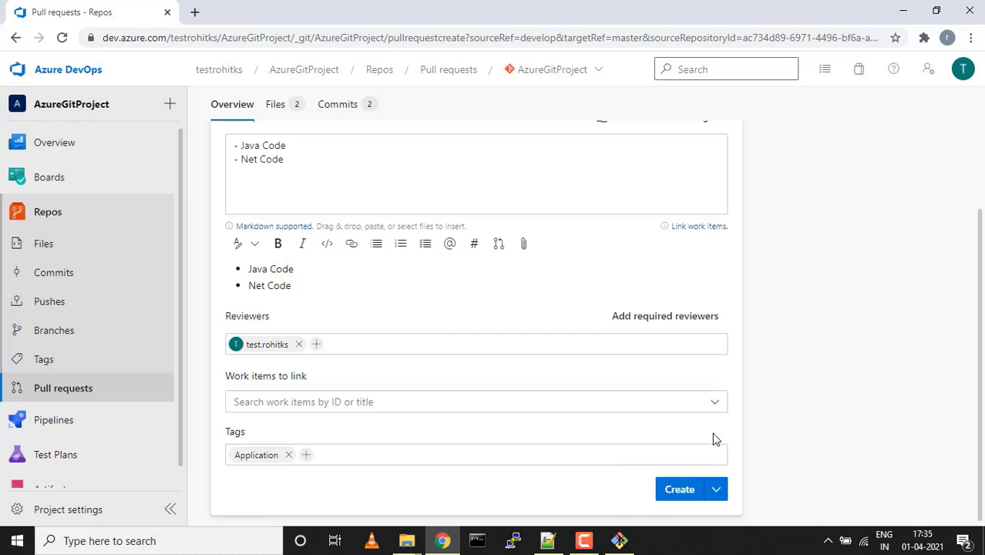
{"action": "left_click", "coordinate": [679, 491]}
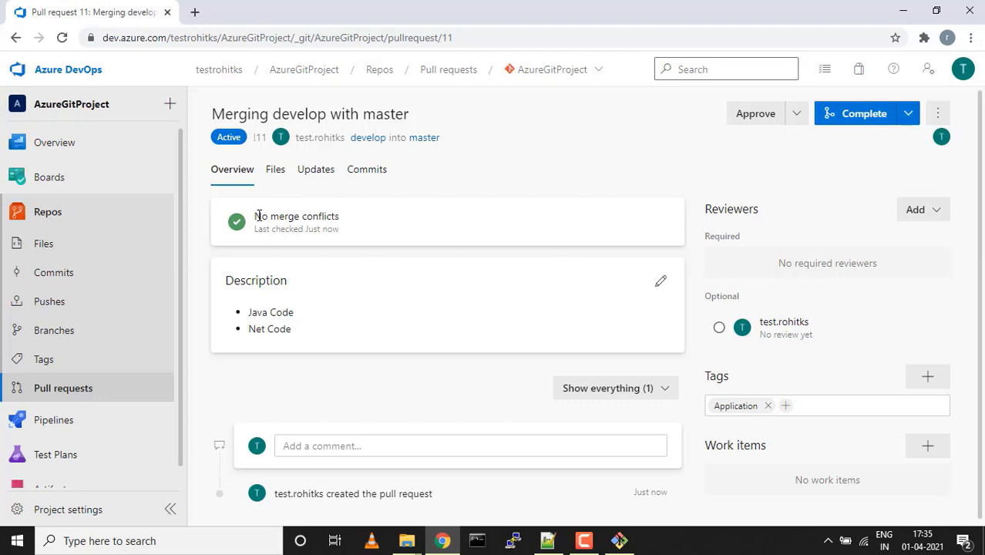
Review pull request 11's overview: no merge conflicts, the comment area and the reviewers section
{"action": "left_click_drag", "start_coordinate": [350, 222], "coordinate": [347, 231]}
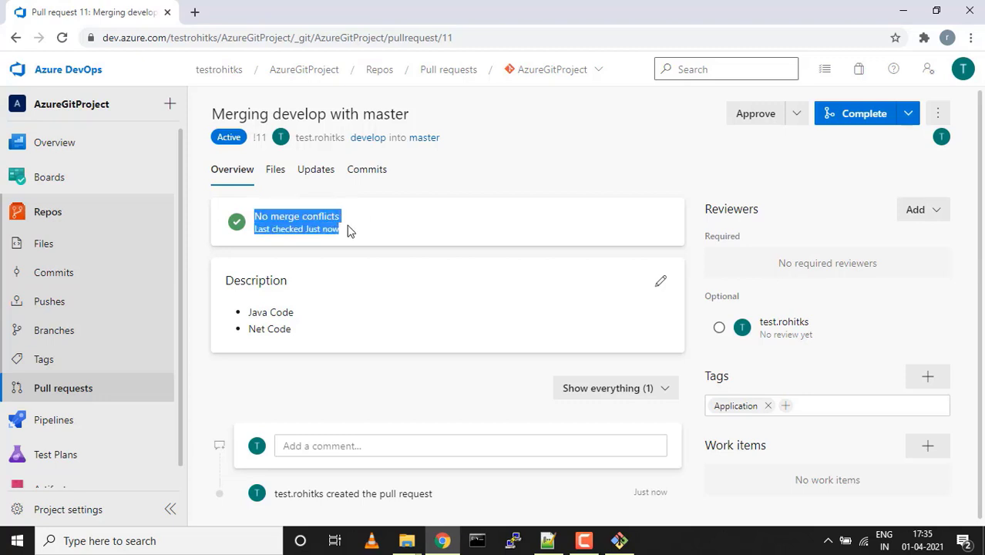
{"action": "left_click", "coordinate": [347, 232]}
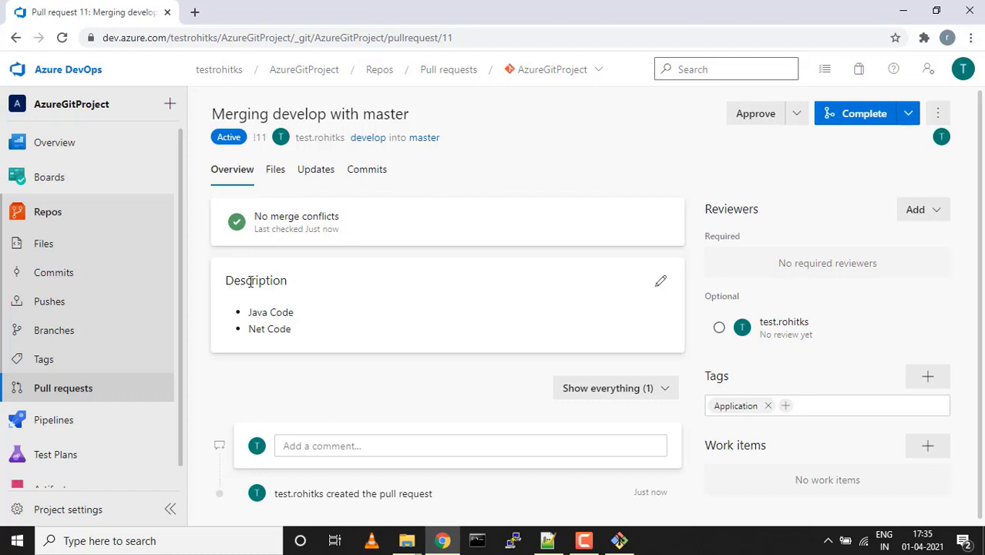
{"action": "scroll", "coordinate": [312, 412], "scroll_direction": "down", "scroll_amount": 1}
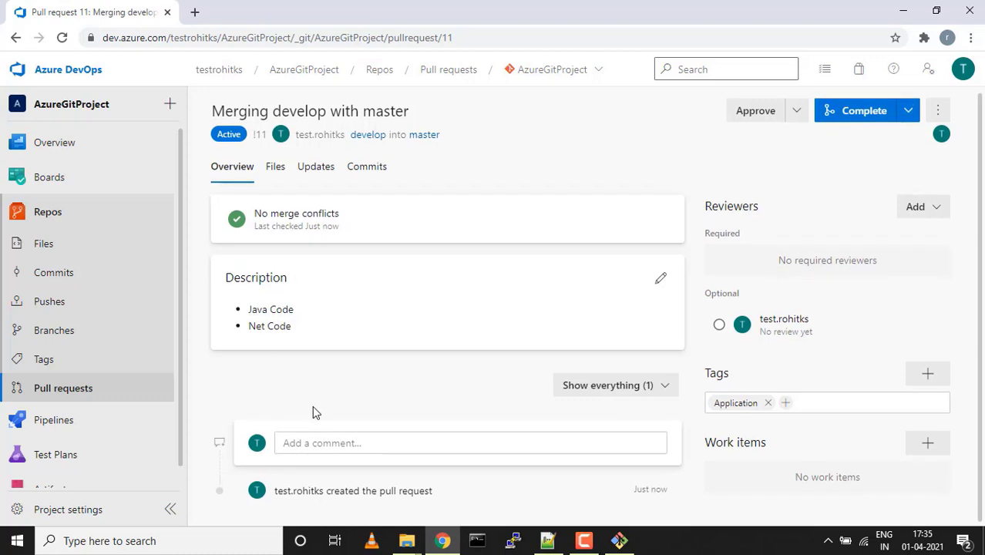
{"action": "left_click", "coordinate": [290, 442]}
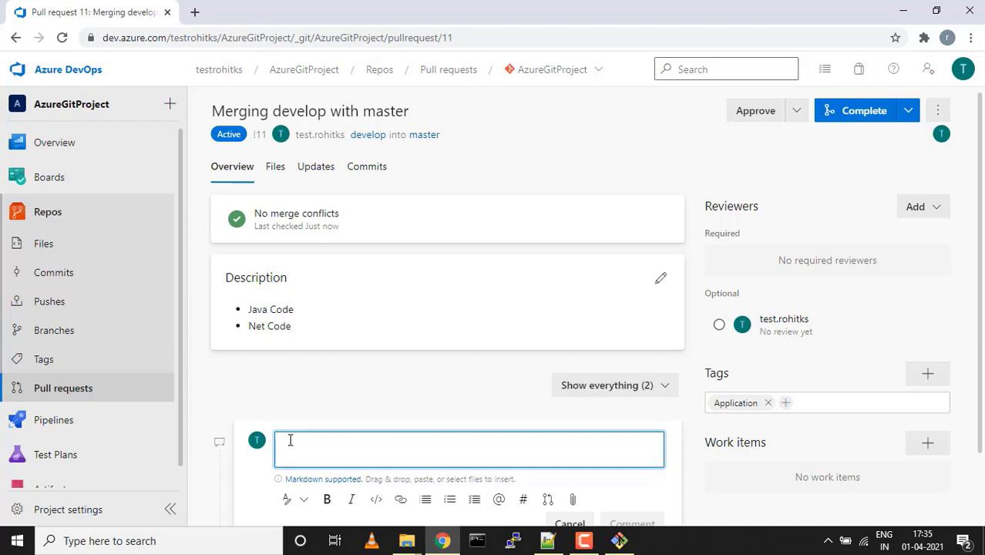
{"action": "scroll", "coordinate": [290, 441], "scroll_direction": "down", "scroll_amount": 2}
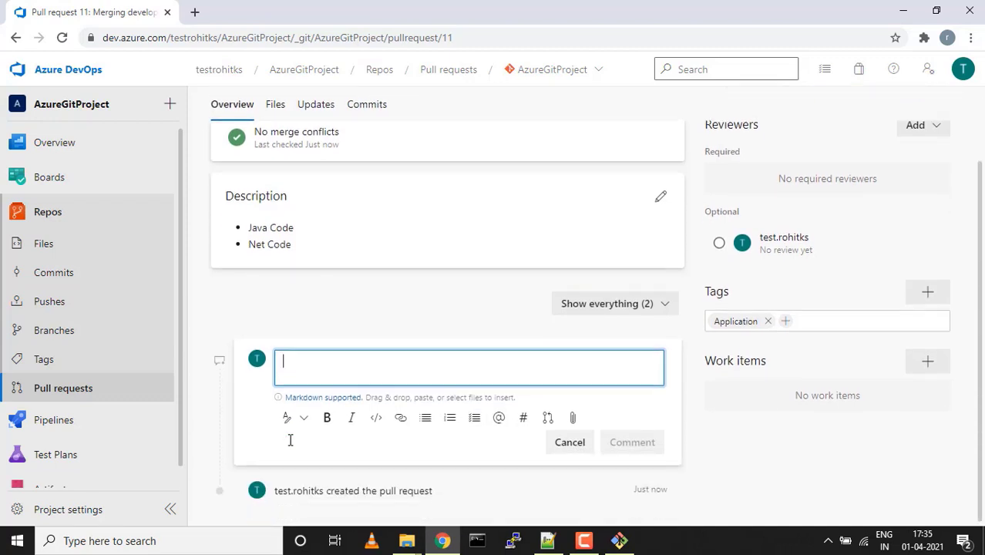
{"action": "left_click", "coordinate": [369, 316]}
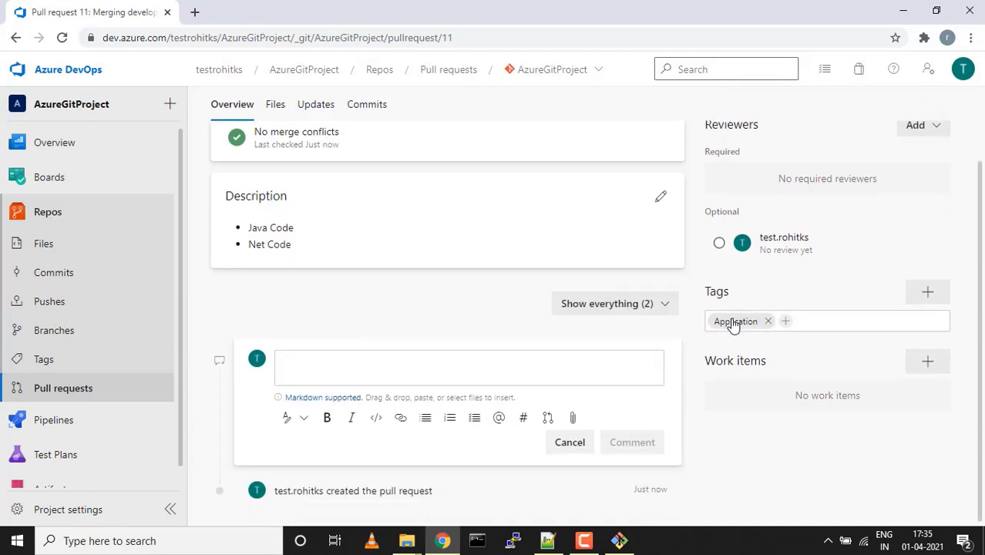
{"action": "scroll", "coordinate": [725, 324], "scroll_direction": "up", "scroll_amount": 2}
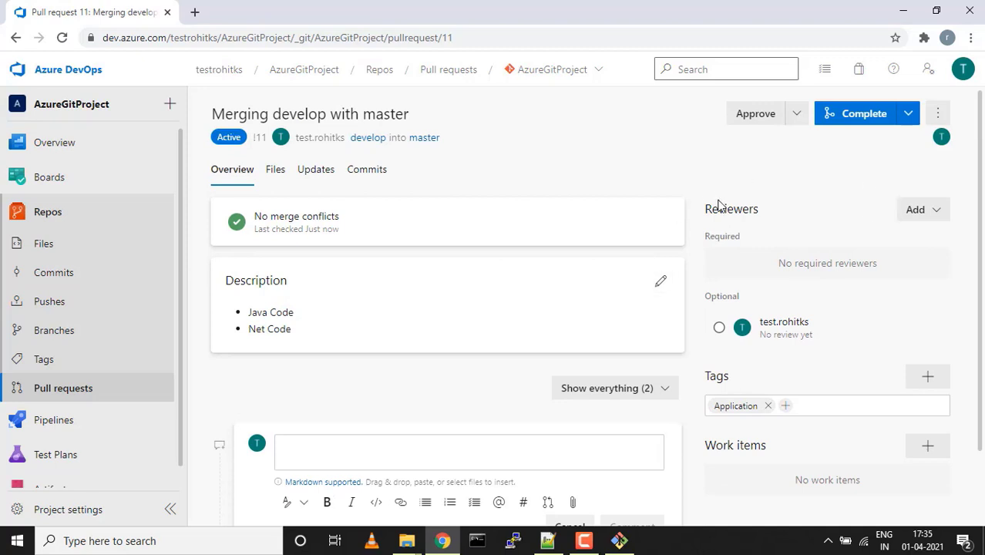
{"action": "left_click_drag", "start_coordinate": [703, 236], "coordinate": [809, 234]}
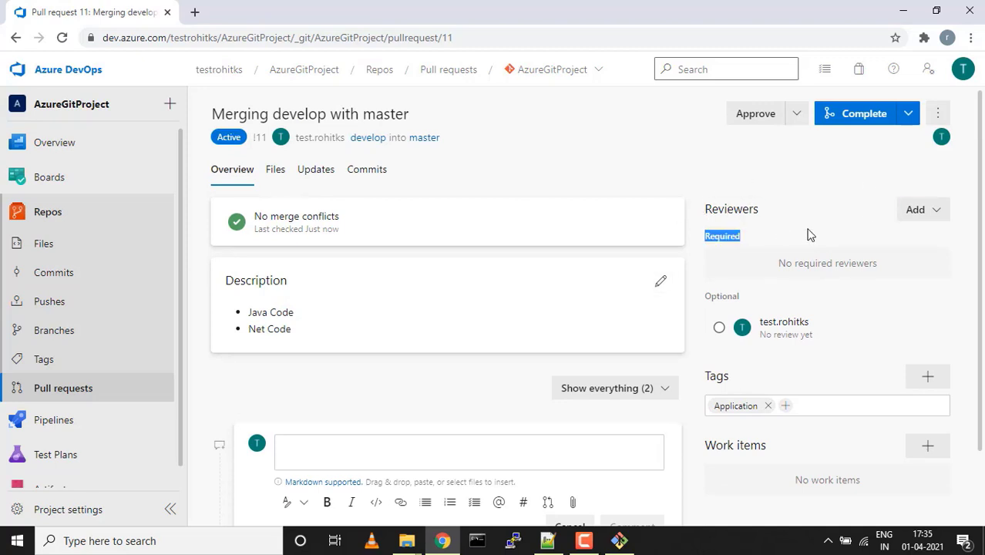
{"action": "left_click", "coordinate": [809, 235]}
{"action": "double_click", "coordinate": [715, 240]}
{"action": "scroll", "coordinate": [786, 320], "scroll_direction": "down", "scroll_amount": 1}
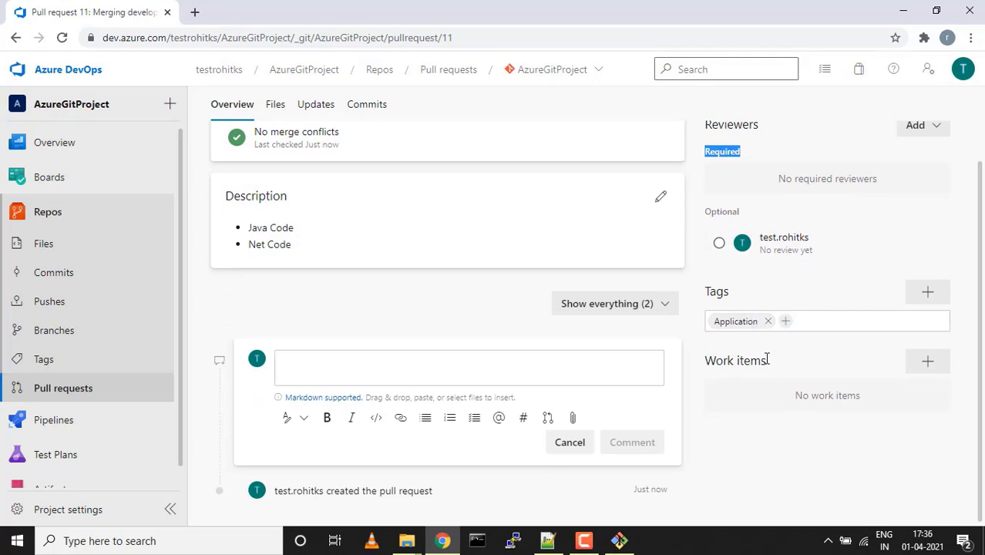
{"action": "scroll", "coordinate": [781, 402], "scroll_direction": "up", "scroll_amount": 1}
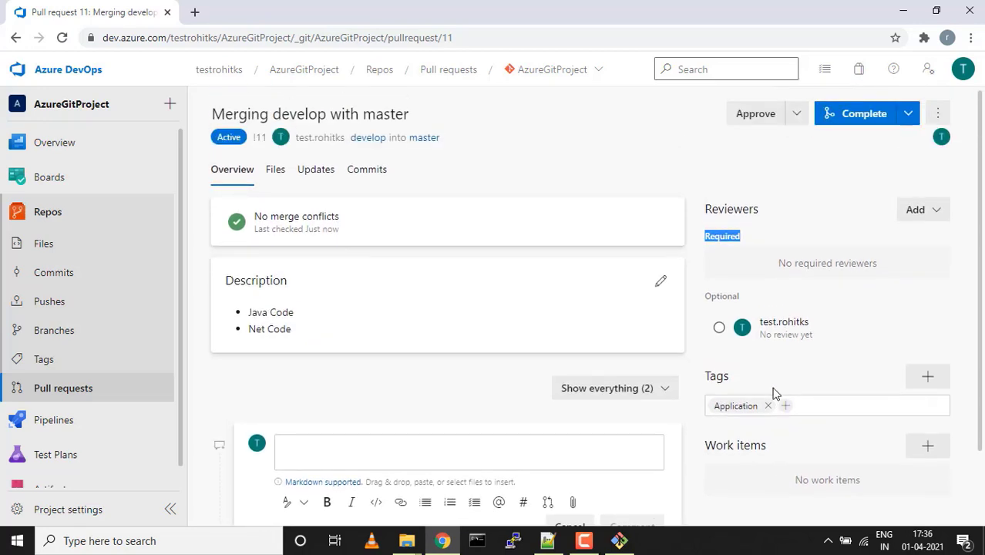
{"action": "left_click", "coordinate": [796, 115]}
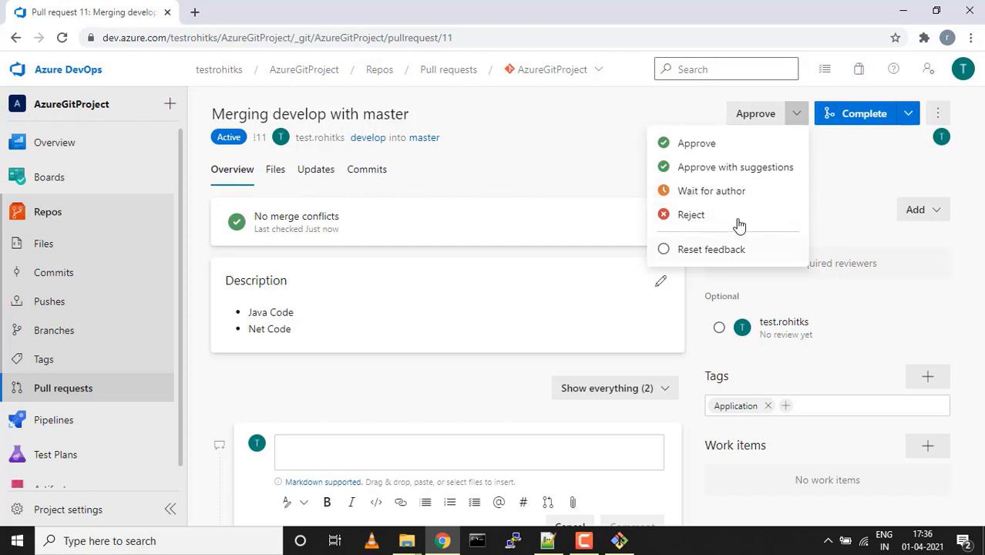
{"action": "left_click", "coordinate": [606, 211]}
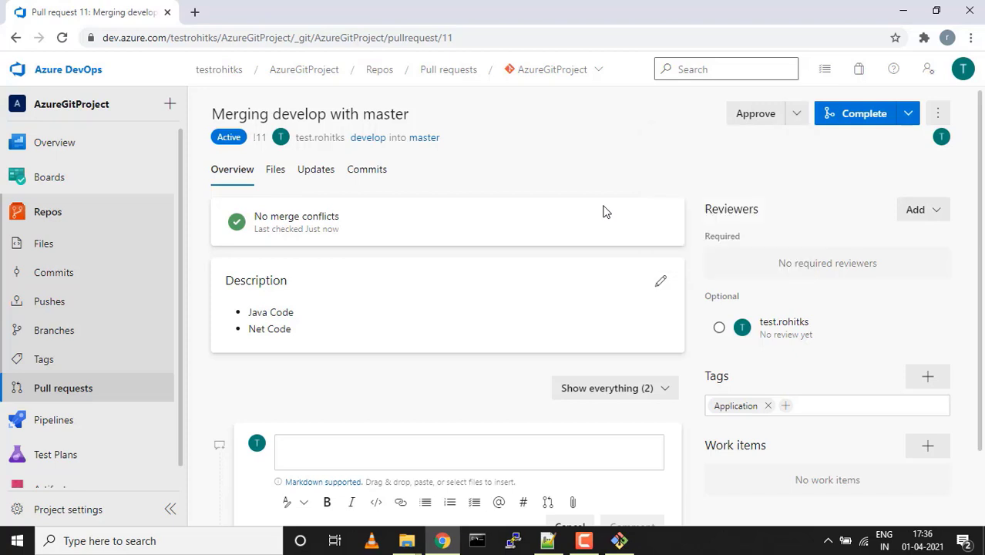
{"action": "left_click", "coordinate": [911, 117]}
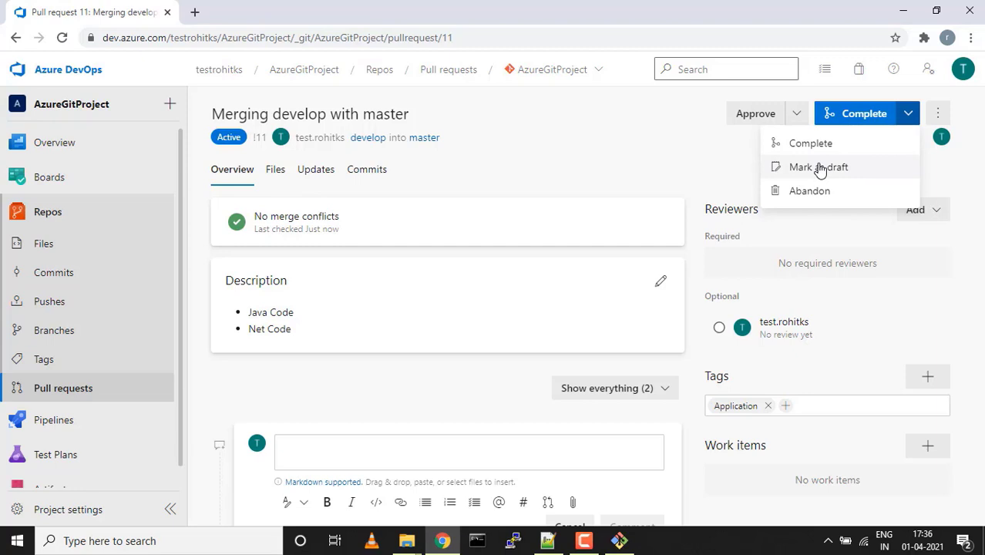
{"action": "left_click", "coordinate": [714, 164]}
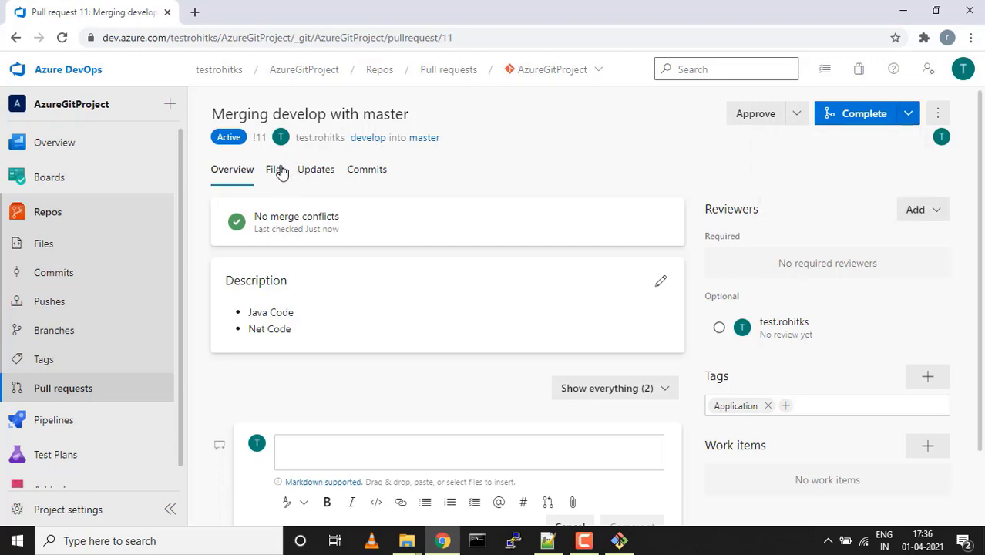
{"action": "left_click", "coordinate": [279, 170]}
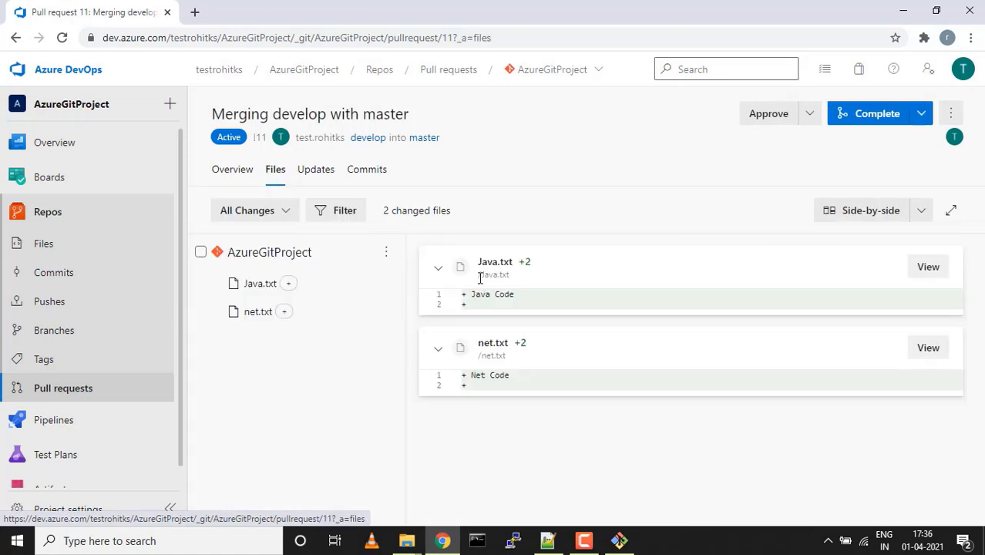
{"action": "left_click", "coordinate": [316, 174]}
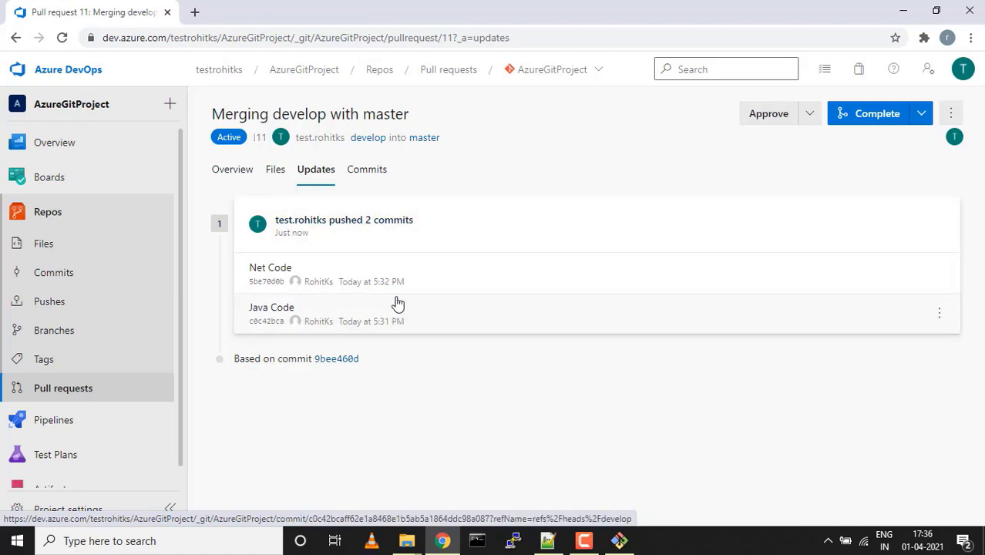
{"action": "left_click", "coordinate": [367, 169]}
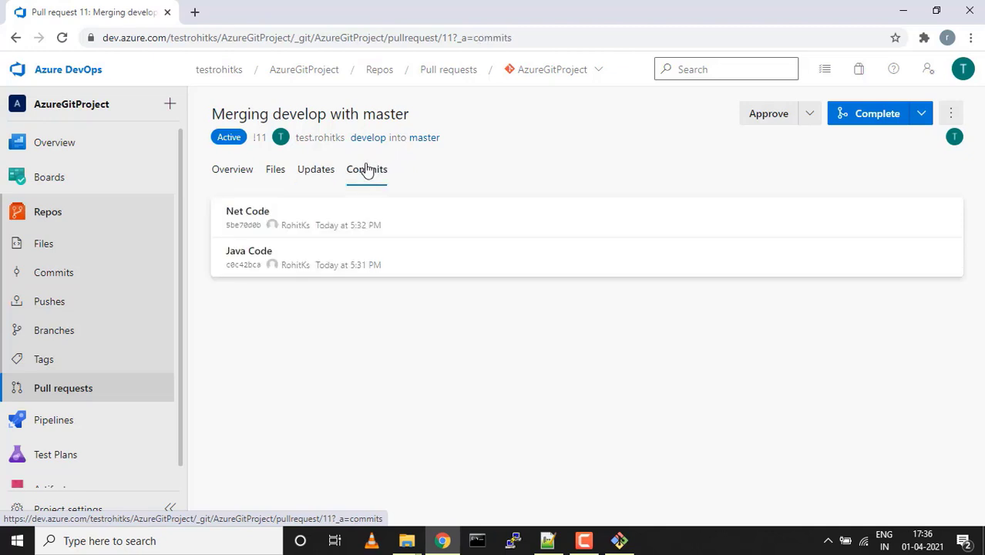
{"action": "left_click", "coordinate": [236, 174]}
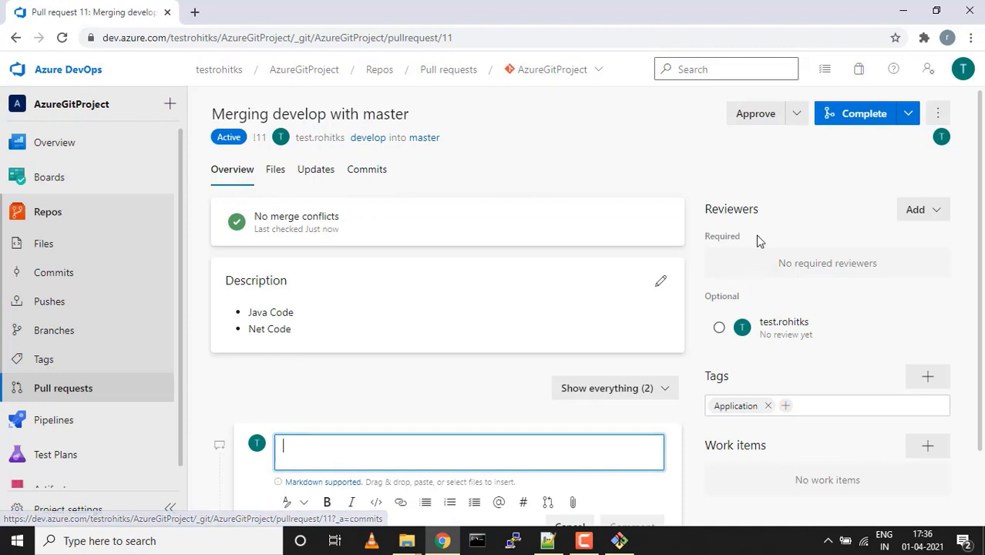
Approve pull request 11 and bring up its Complete pull request panel
{"action": "left_click", "coordinate": [754, 124]}
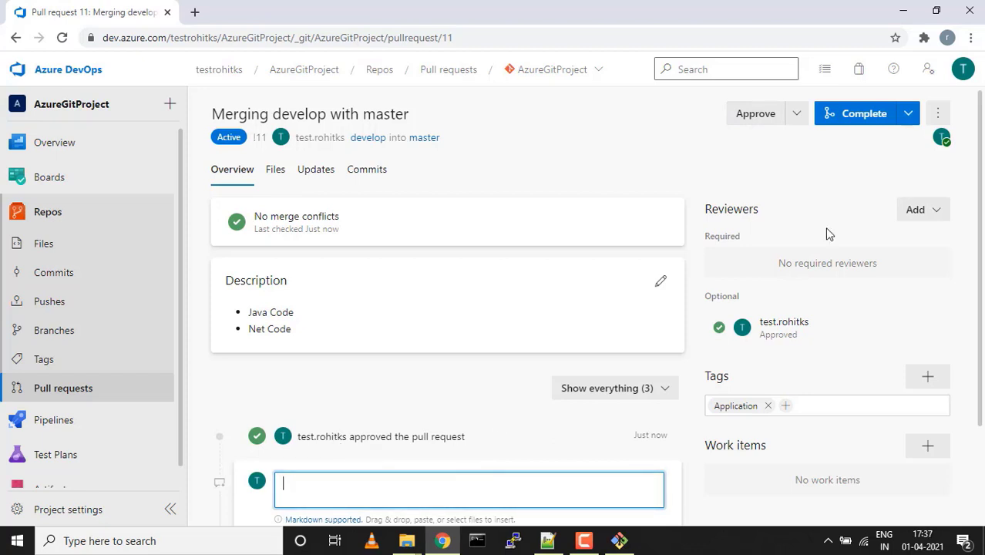
{"action": "left_click", "coordinate": [875, 117]}
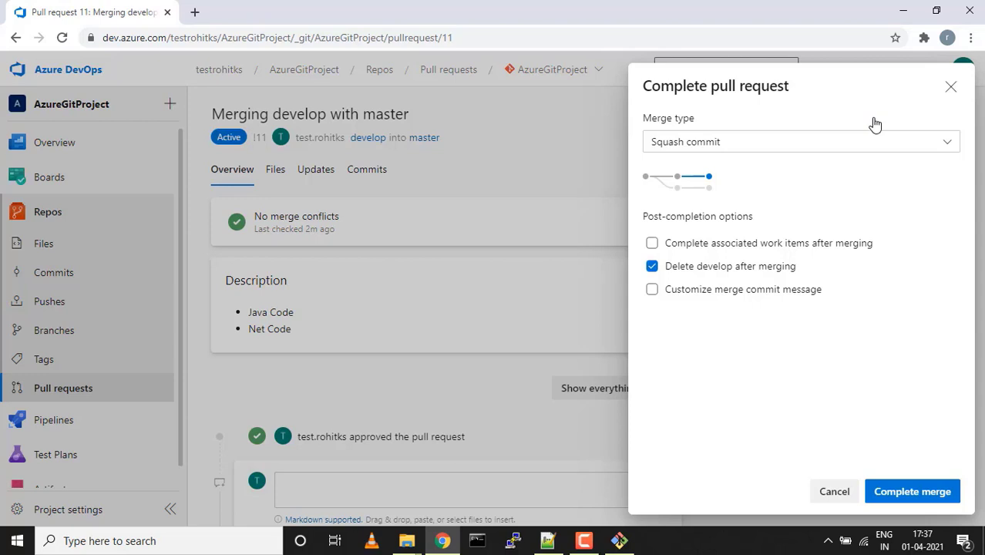
Switch pull request 11's merge type from Squash commit to Merge (no fast forward)
{"action": "left_click", "coordinate": [913, 145]}
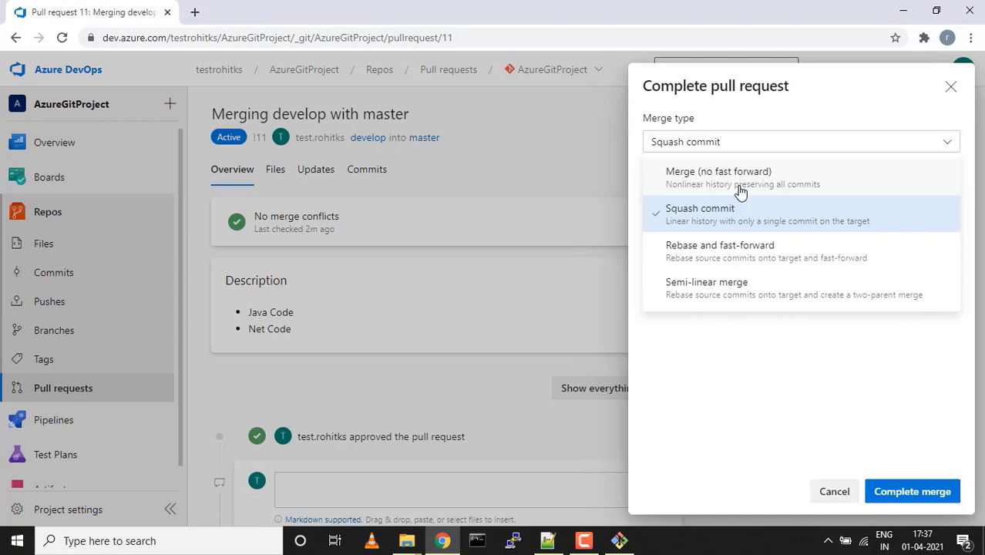
{"action": "left_click", "coordinate": [732, 176]}
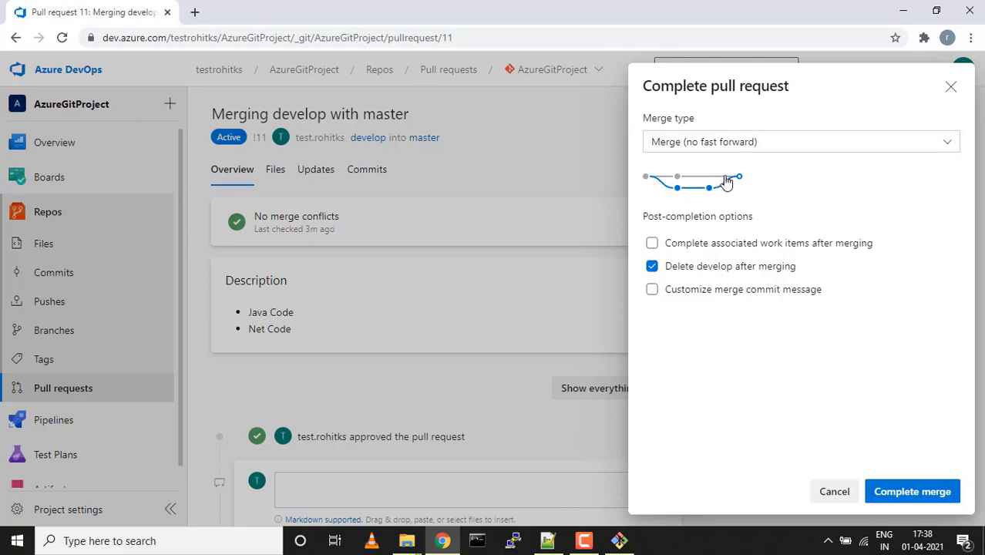
Reselect Squash commit as the merge type for pull request 11
{"action": "left_click", "coordinate": [949, 148]}
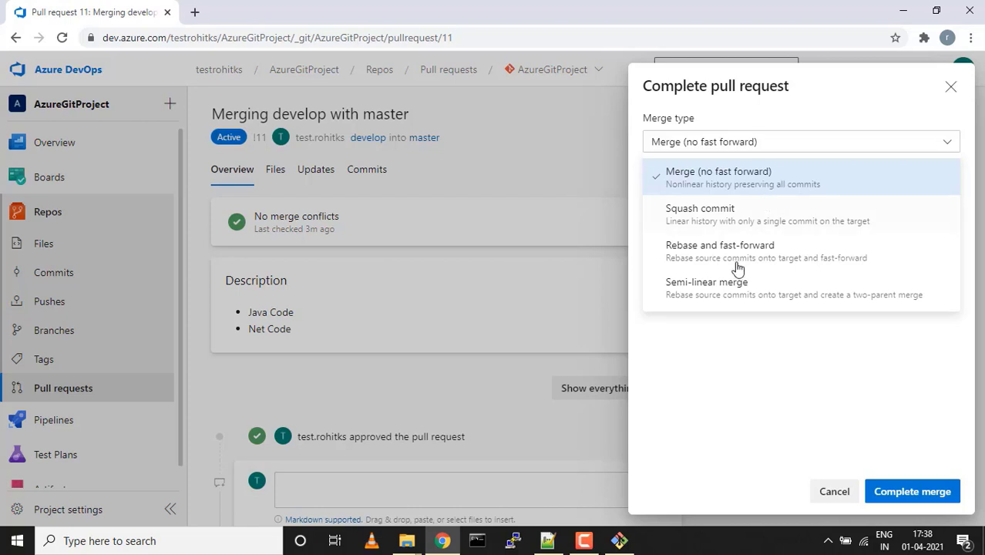
{"action": "left_click", "coordinate": [724, 346]}
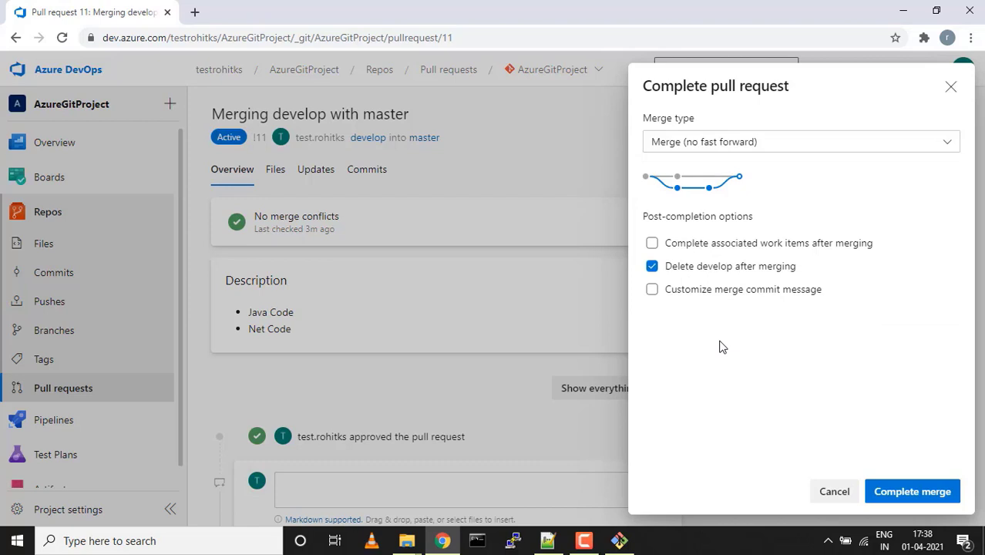
{"action": "left_click", "coordinate": [761, 148]}
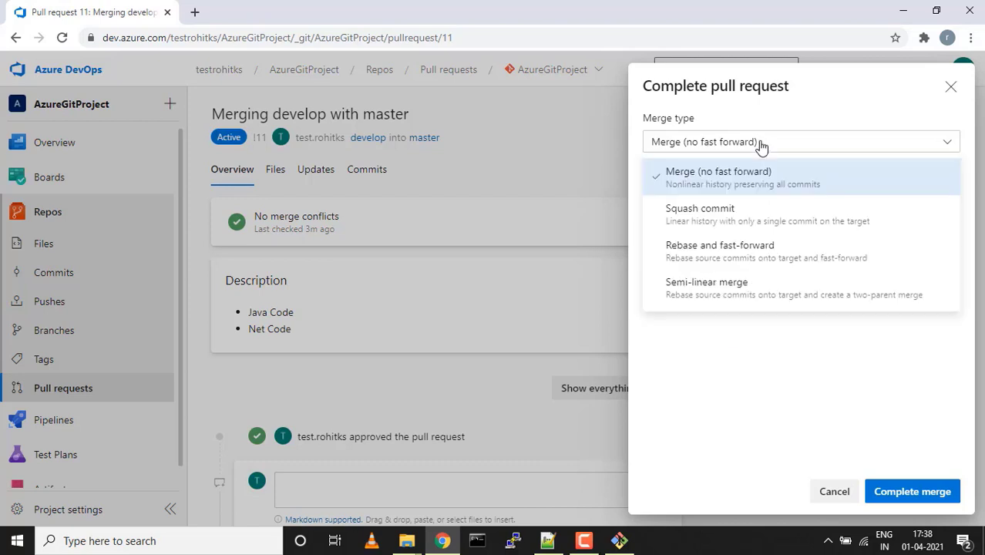
{"action": "left_click", "coordinate": [717, 217]}
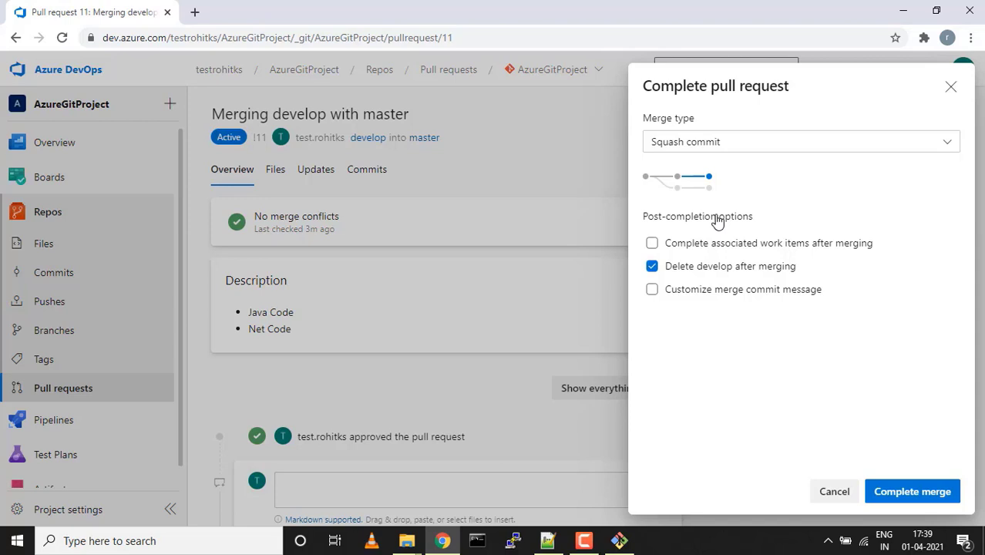
Try Rebase and fast-forward, then settle on Semi-linear merge as the merge type
{"action": "left_click", "coordinate": [948, 147]}
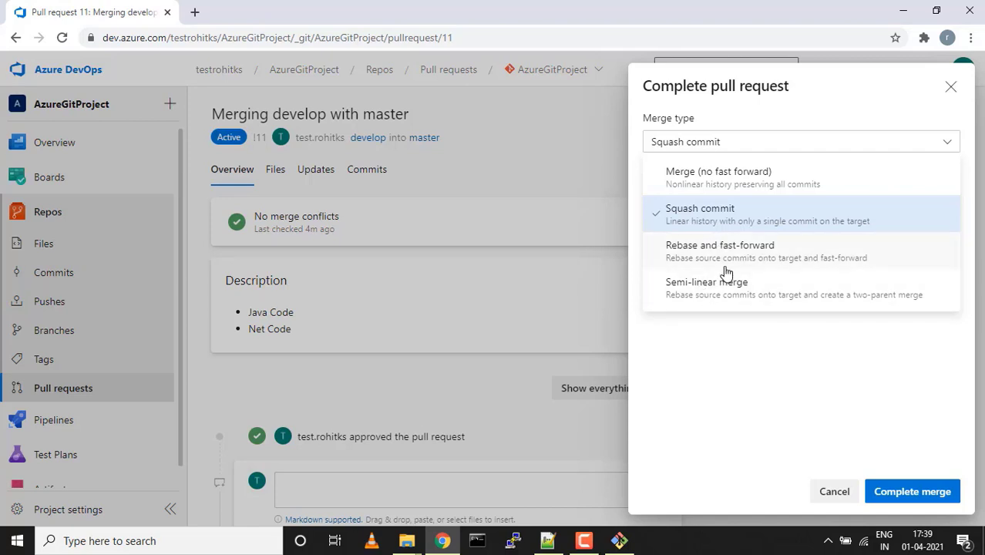
{"action": "left_click", "coordinate": [724, 257]}
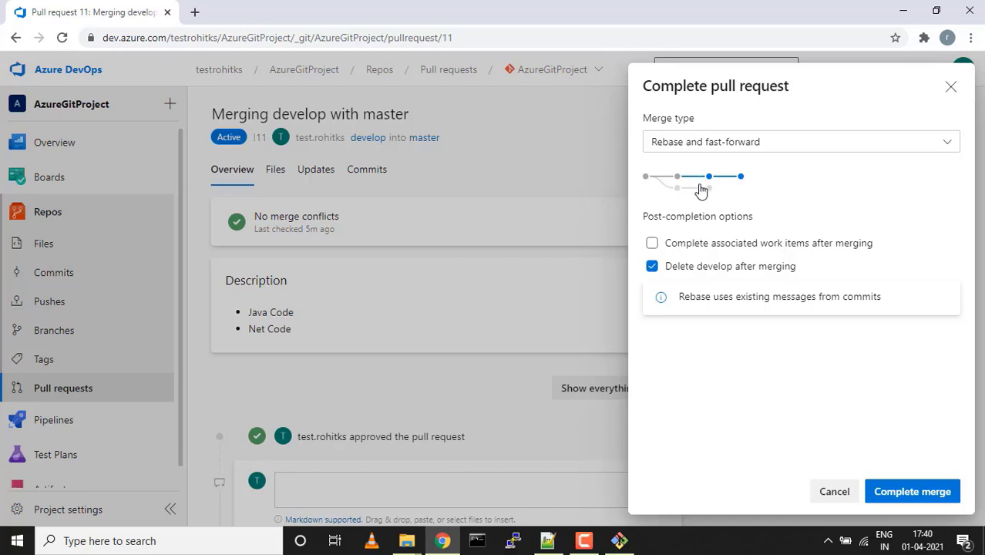
{"action": "left_click", "coordinate": [949, 147]}
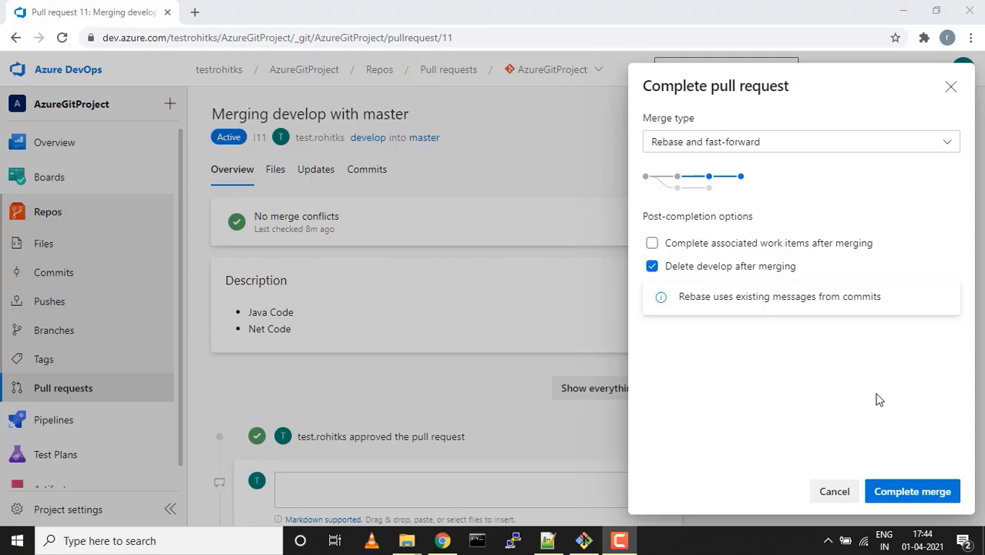
{"action": "left_click", "coordinate": [819, 147]}
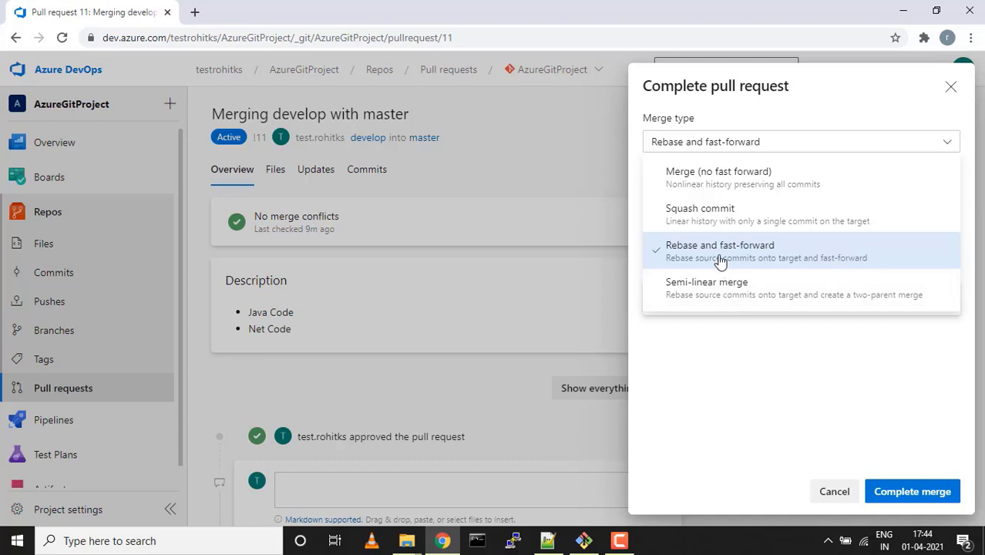
{"action": "left_click", "coordinate": [727, 303]}
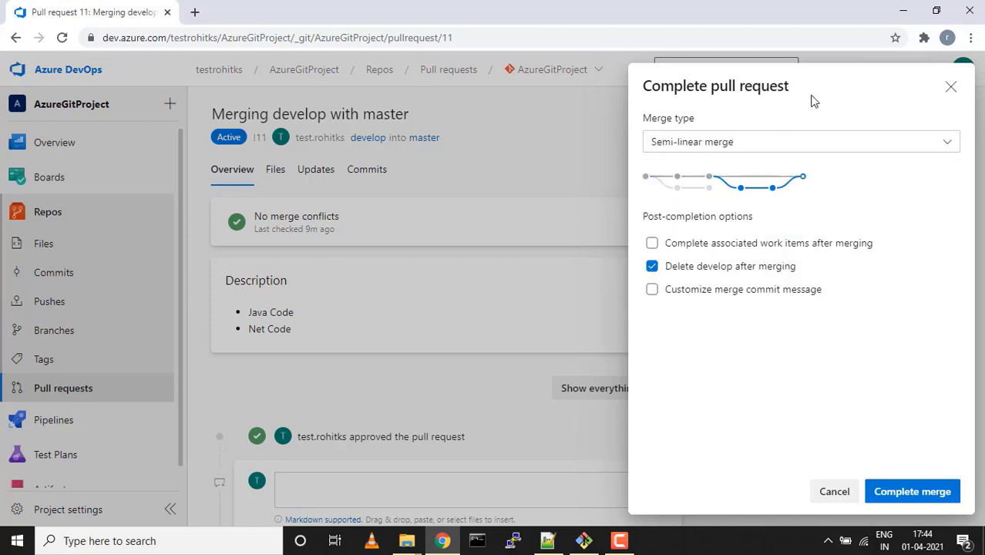
Cycle the merge type through Merge (no fast forward) and Squash commit, ending on Merge (no fast forward)
{"action": "left_click", "coordinate": [949, 143]}
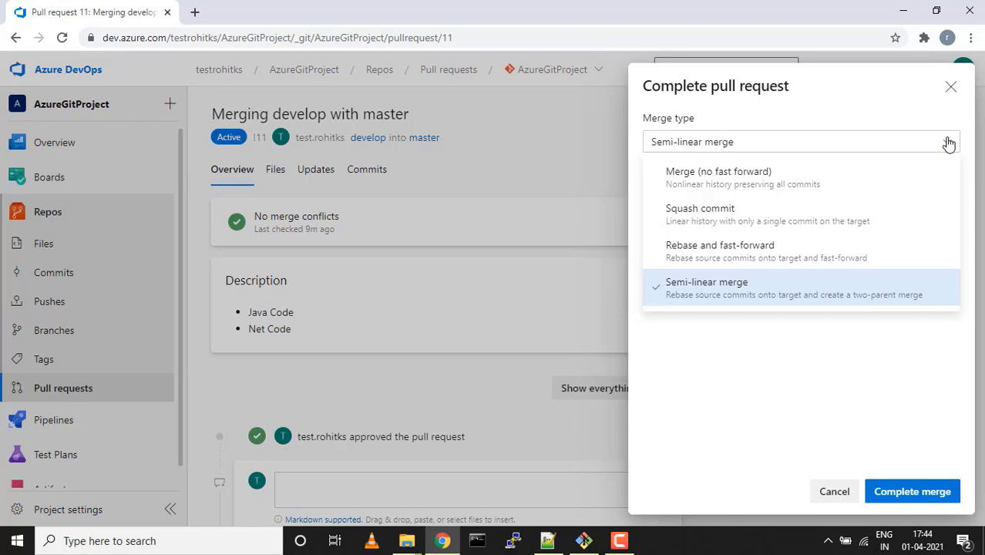
{"action": "left_click", "coordinate": [810, 187]}
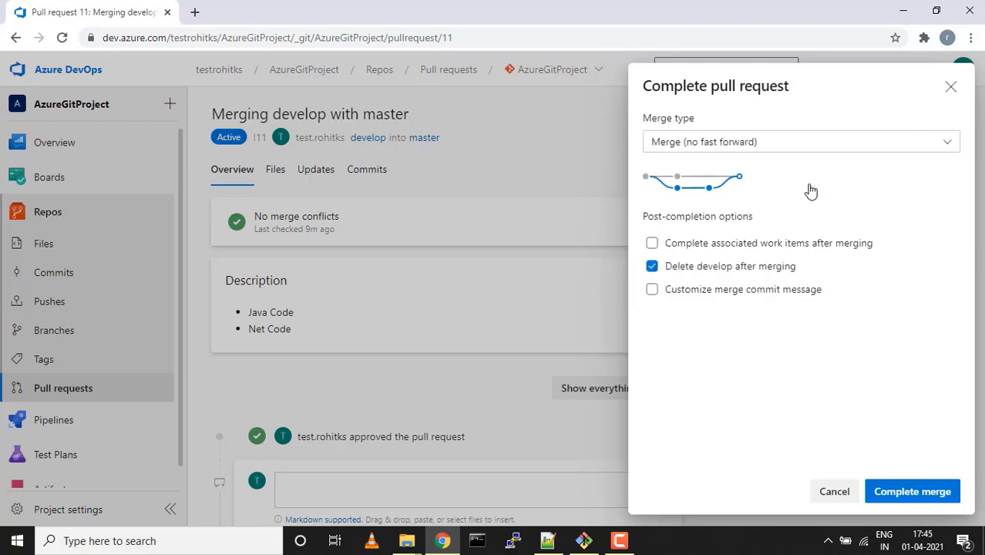
{"action": "left_click", "coordinate": [828, 151]}
{"action": "left_click", "coordinate": [706, 221]}
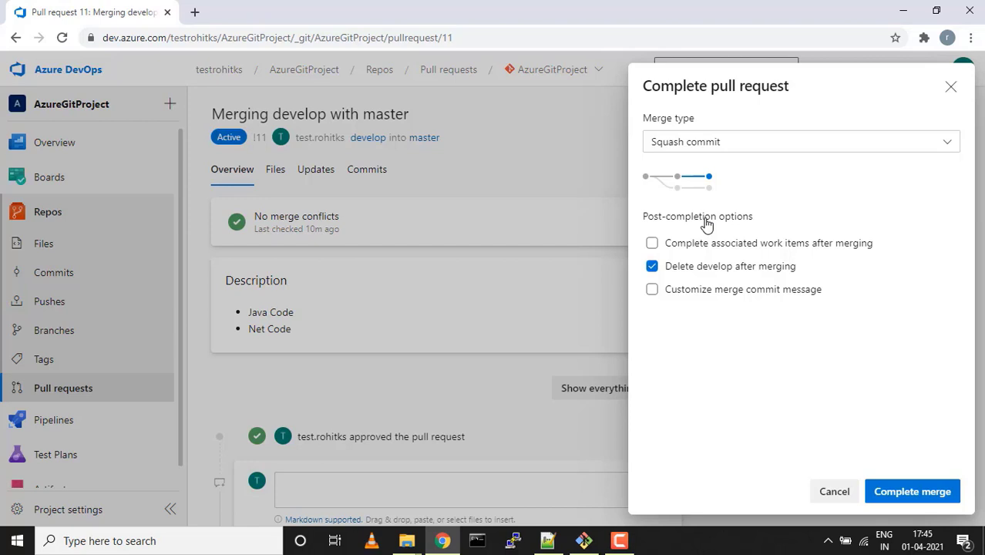
{"action": "left_click", "coordinate": [806, 143]}
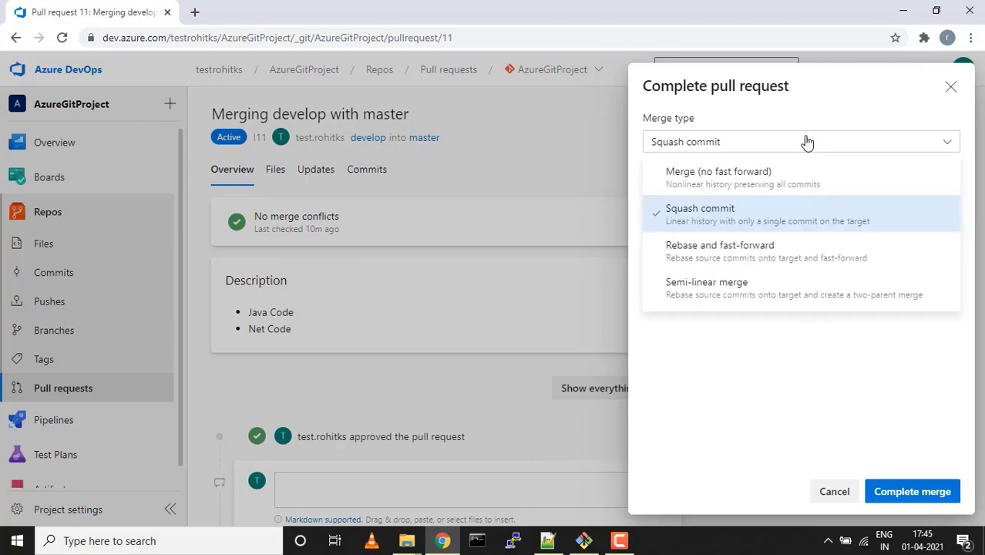
{"action": "left_click", "coordinate": [698, 189]}
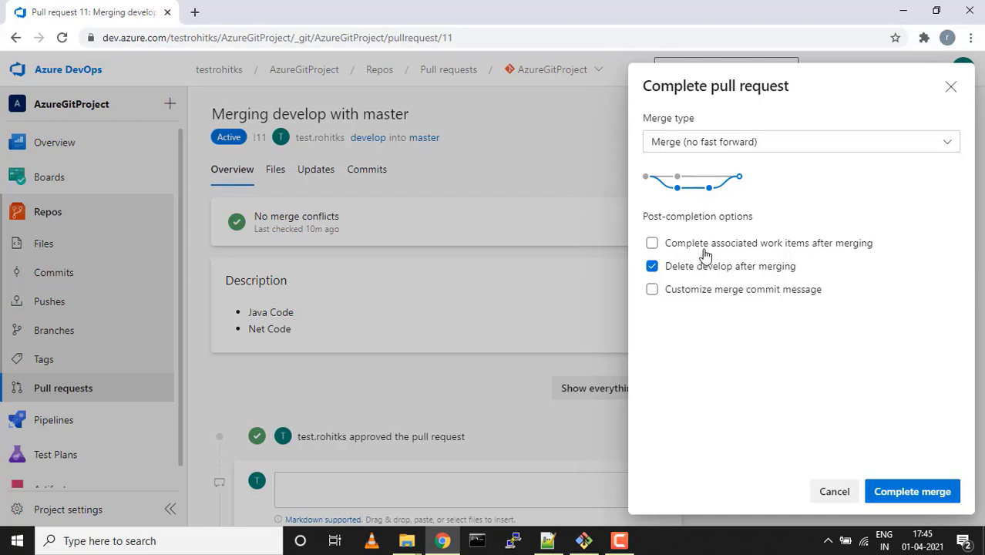
Keep develop, leave work items and custom message off, and complete pull request 11
{"action": "left_click", "coordinate": [652, 244]}
{"action": "left_click", "coordinate": [653, 244]}
{"action": "left_click", "coordinate": [652, 267]}
{"action": "left_click", "coordinate": [652, 291]}
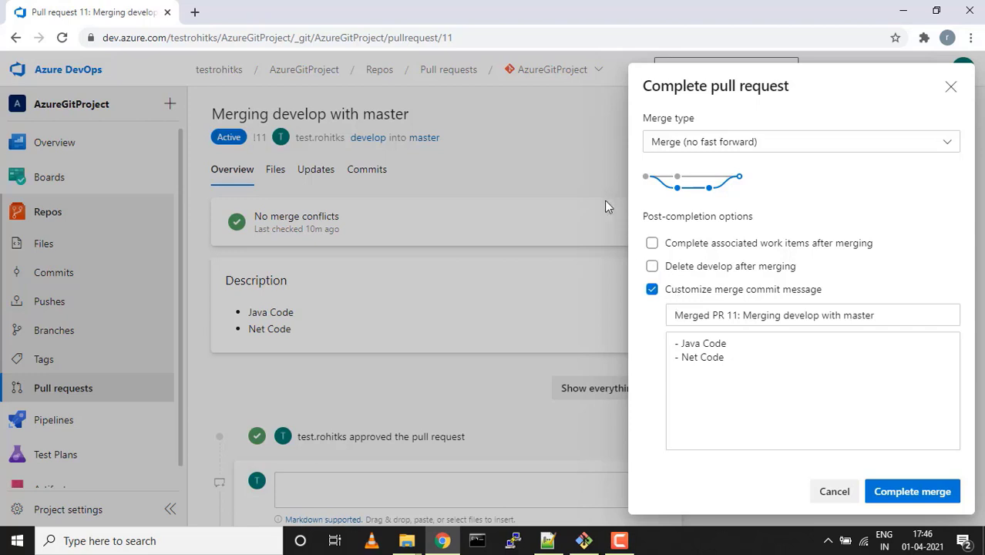
{"action": "left_click", "coordinate": [652, 291]}
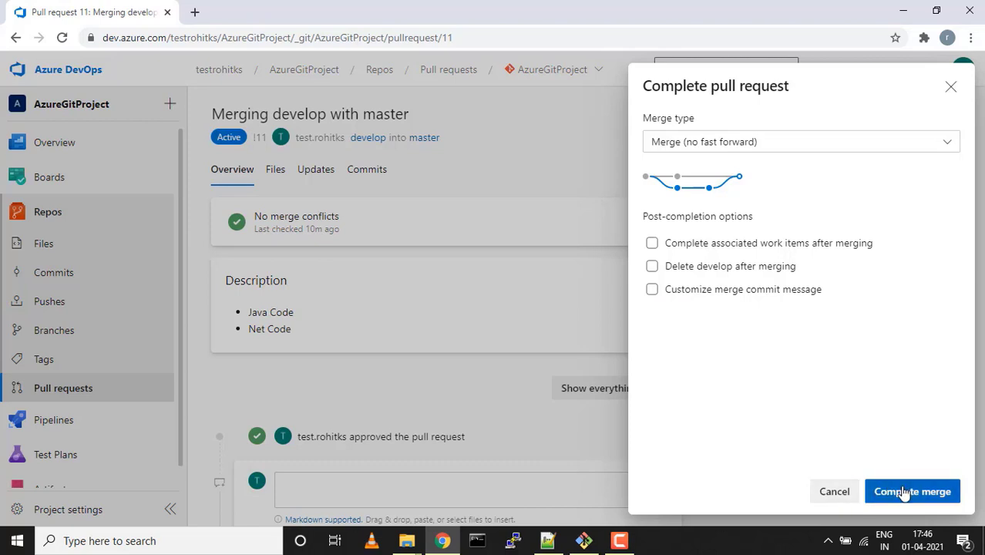
{"action": "left_click", "coordinate": [904, 491]}
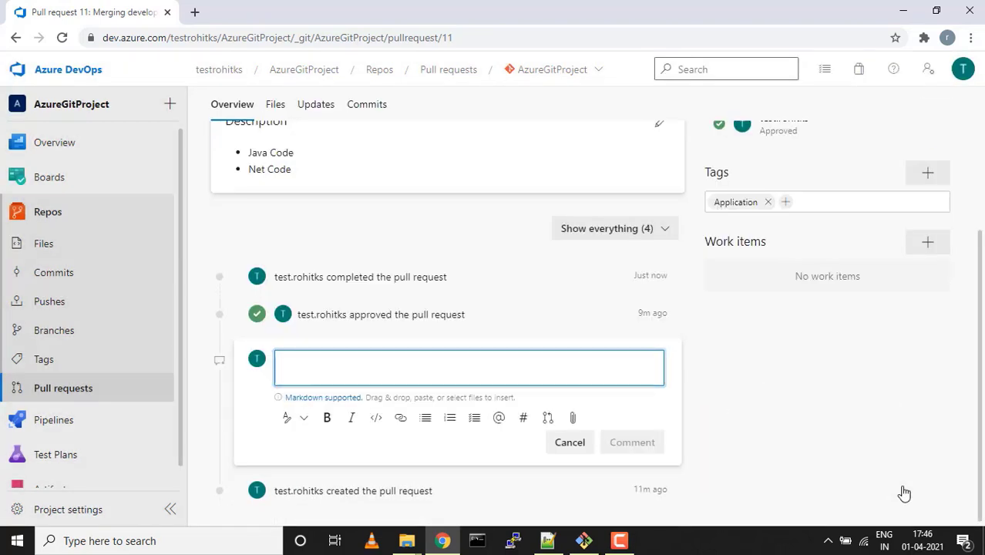
From Branches, open master's commits and view 'Merged PR 11: Merging develop with master'
{"action": "scroll", "coordinate": [721, 376], "scroll_direction": "up", "scroll_amount": 1}
{"action": "scroll", "coordinate": [721, 376], "scroll_direction": "up", "scroll_amount": 1}
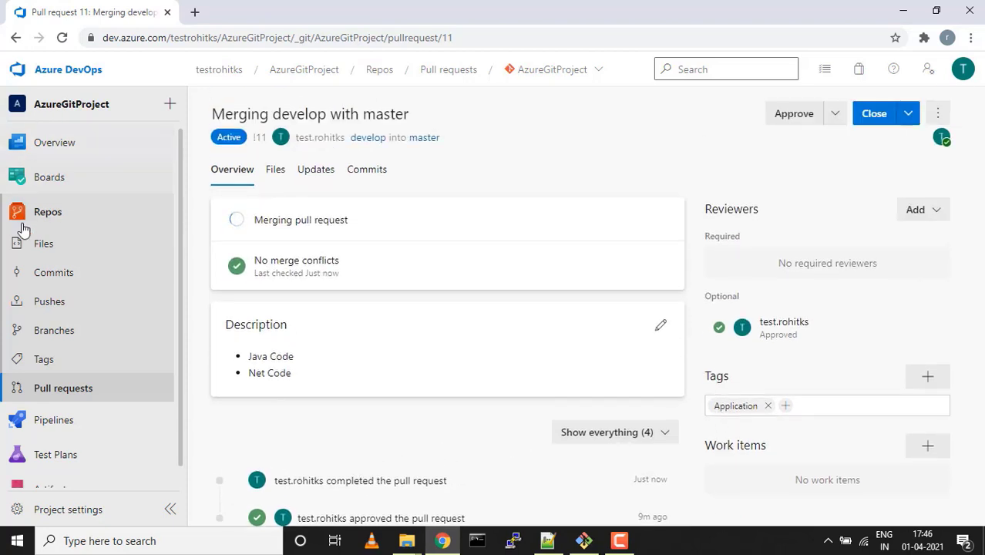
{"action": "left_click", "coordinate": [62, 331]}
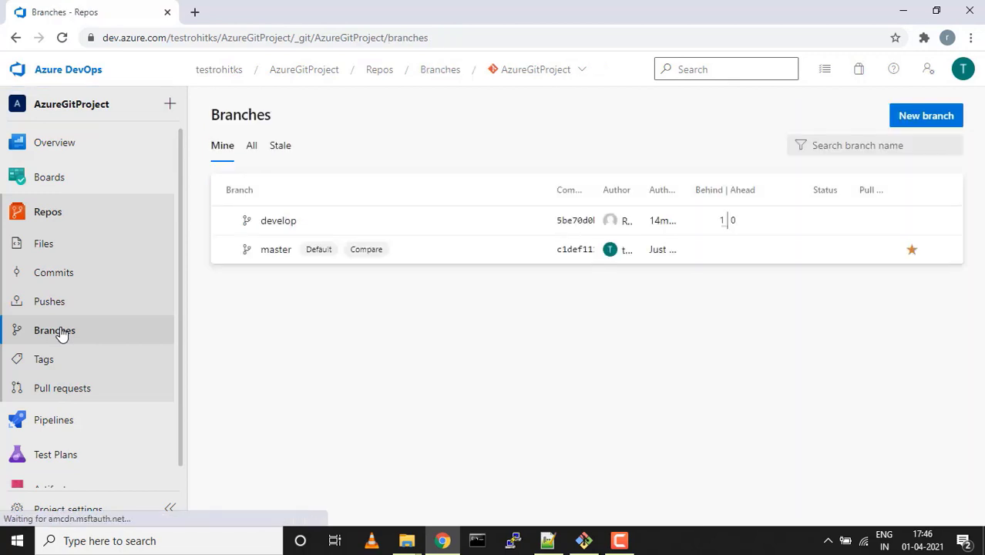
{"action": "left_click", "coordinate": [269, 258]}
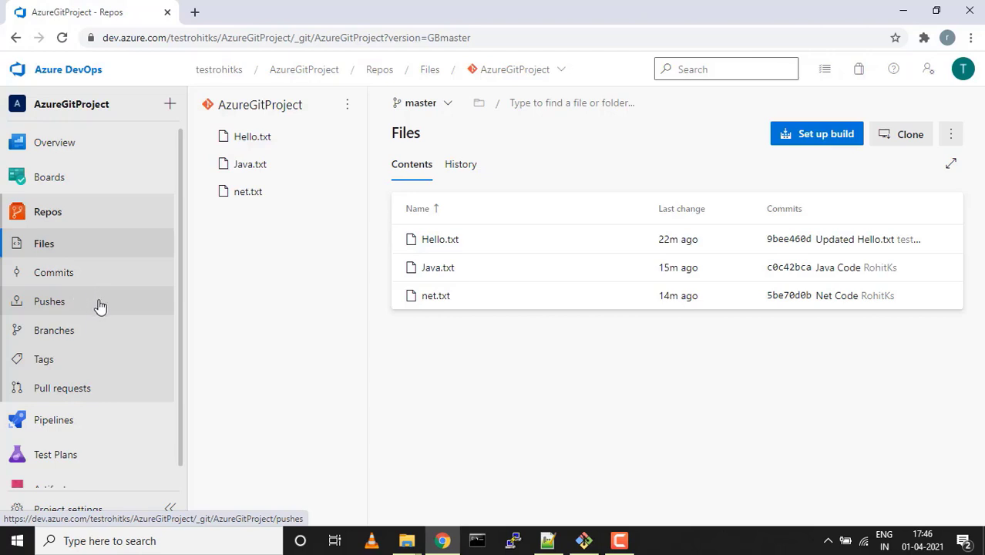
{"action": "left_click", "coordinate": [61, 279]}
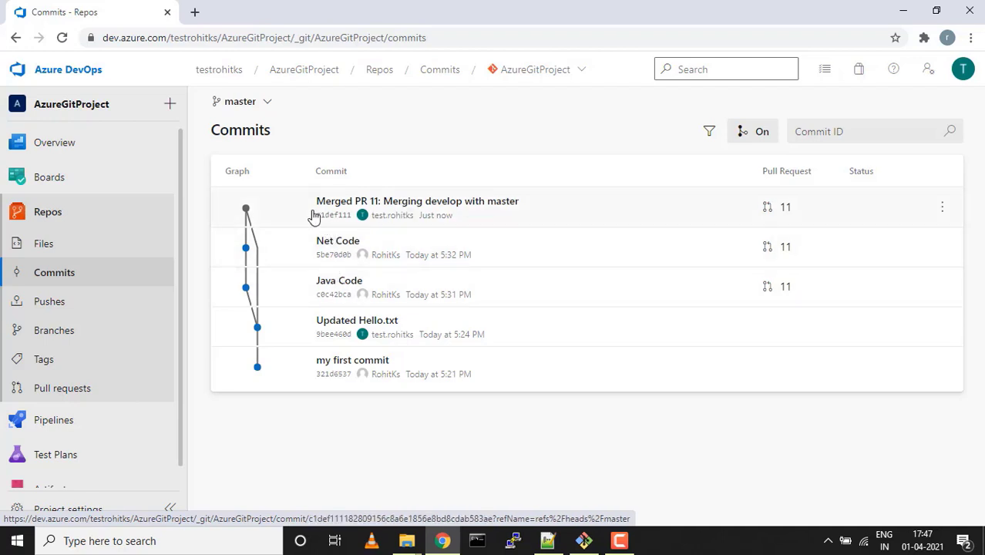
{"action": "mouse_move", "coordinate": [374, 208]}
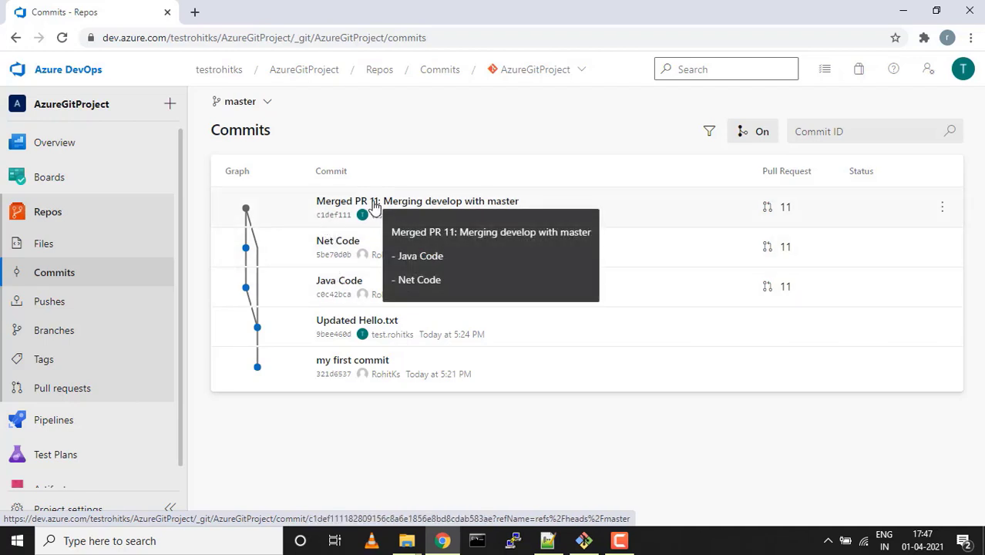
{"action": "left_click", "coordinate": [373, 208]}
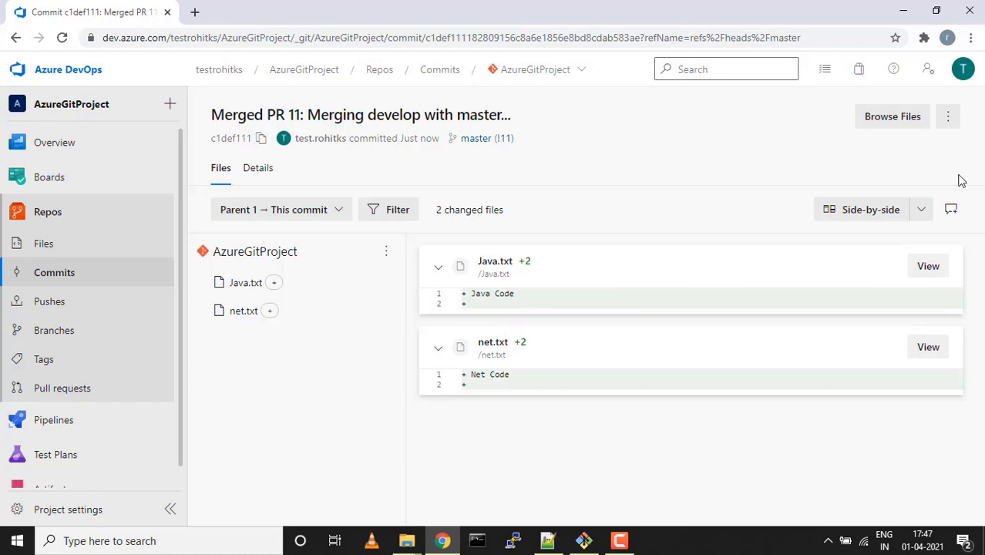
Revert the Merged PR 11 commit against master into topic branch c1def111-revert-from-master
{"action": "left_click", "coordinate": [948, 116]}
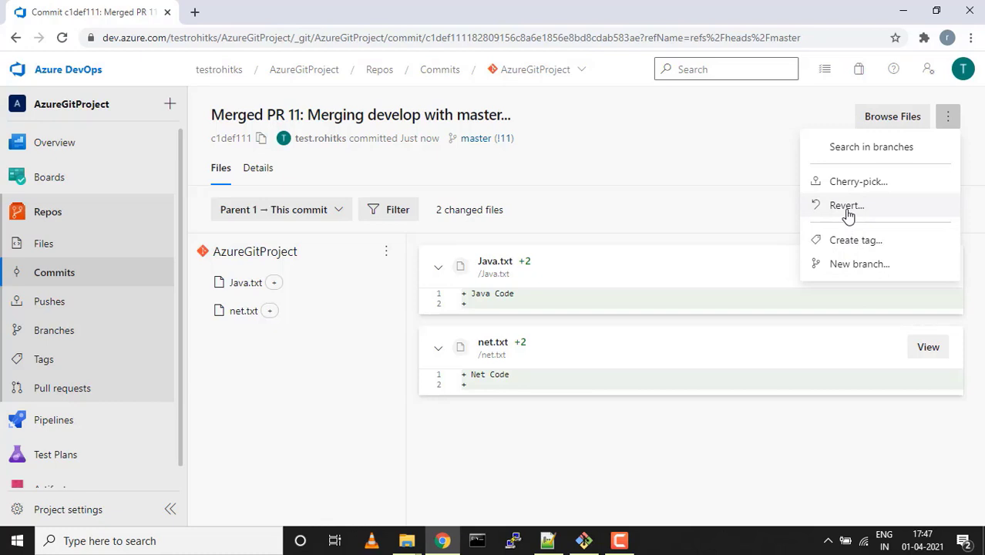
{"action": "left_click", "coordinate": [848, 214]}
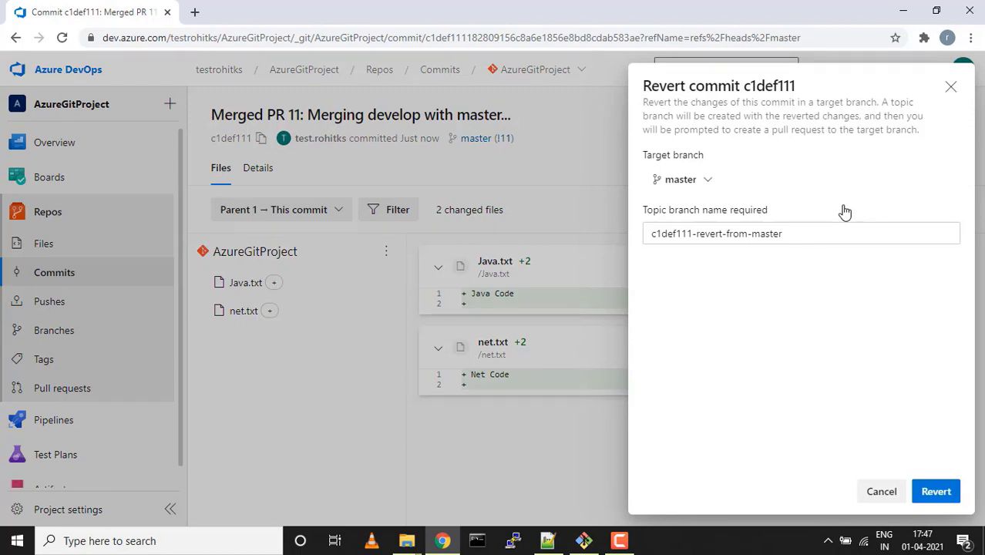
{"action": "left_click", "coordinate": [790, 235]}
{"action": "key", "text": "ctrl+a"}
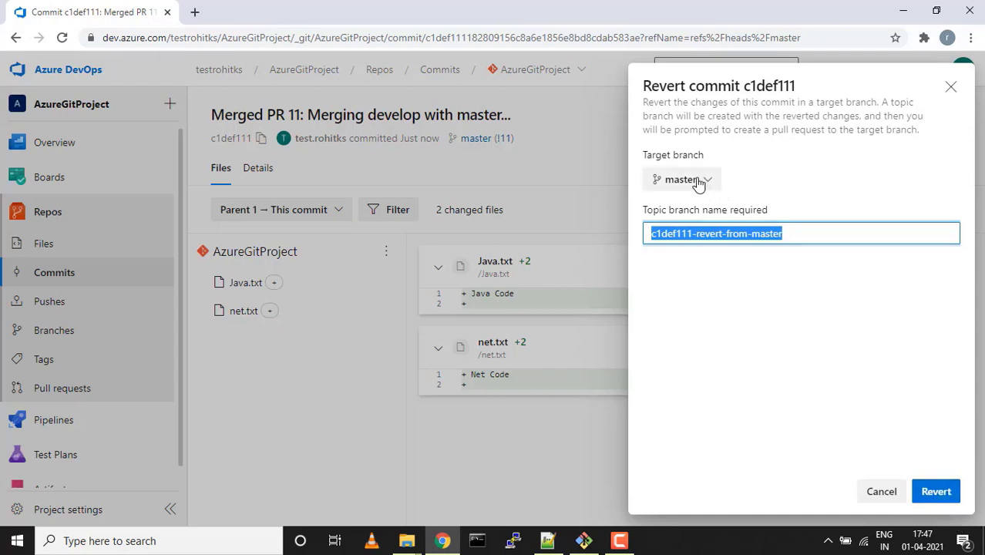
{"action": "left_click", "coordinate": [946, 491]}
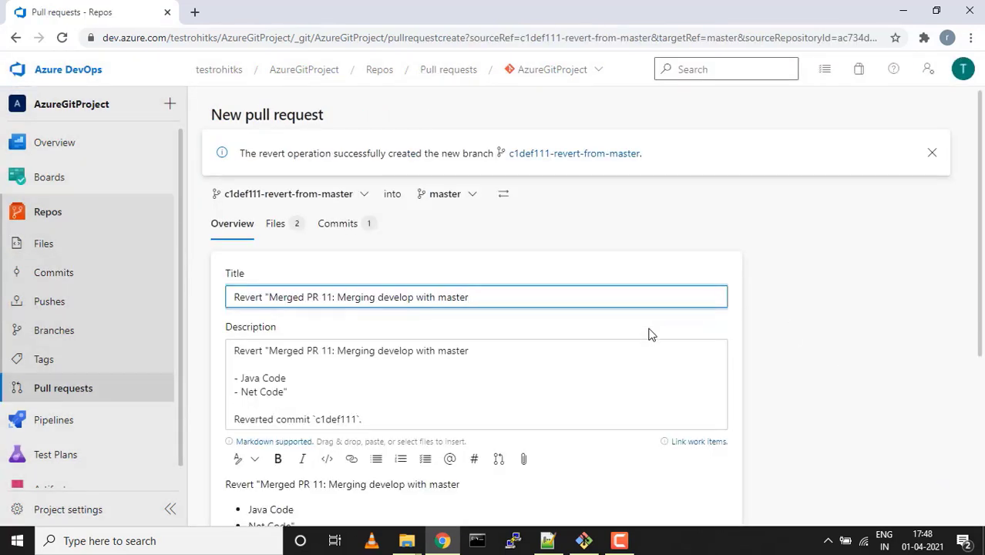
{"action": "scroll", "coordinate": [652, 356], "scroll_direction": "down", "scroll_amount": 3}
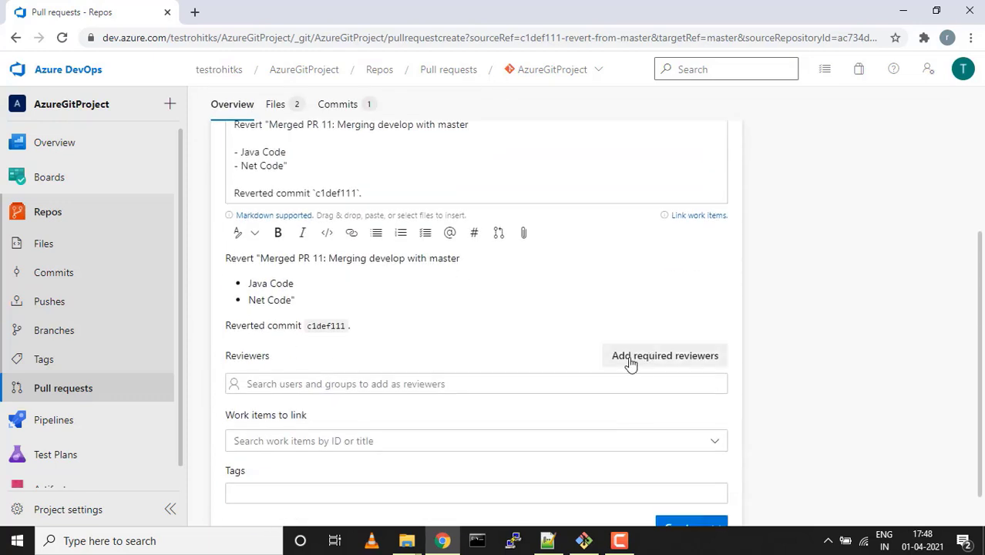
{"action": "scroll", "coordinate": [416, 373], "scroll_direction": "up", "scroll_amount": 3}
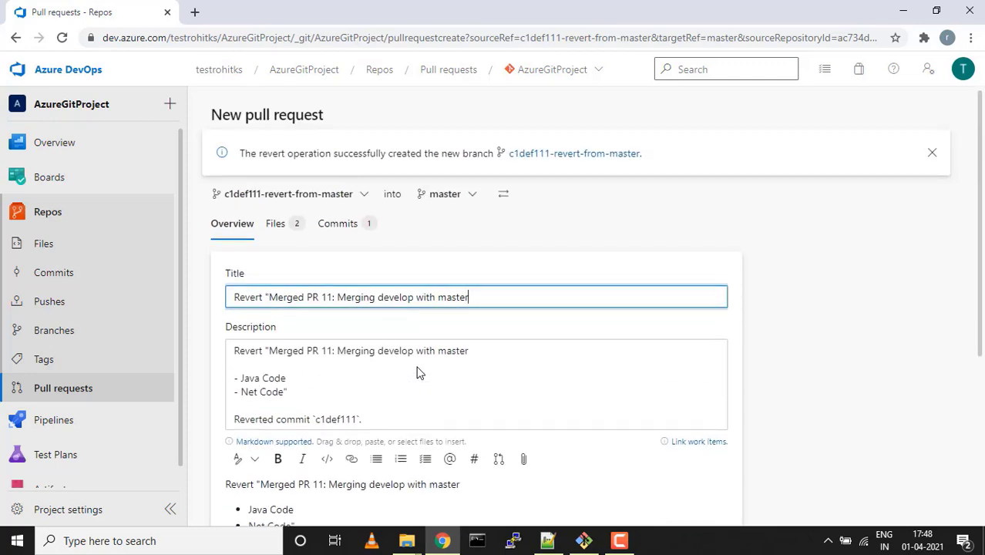
{"action": "left_click", "coordinate": [283, 223]}
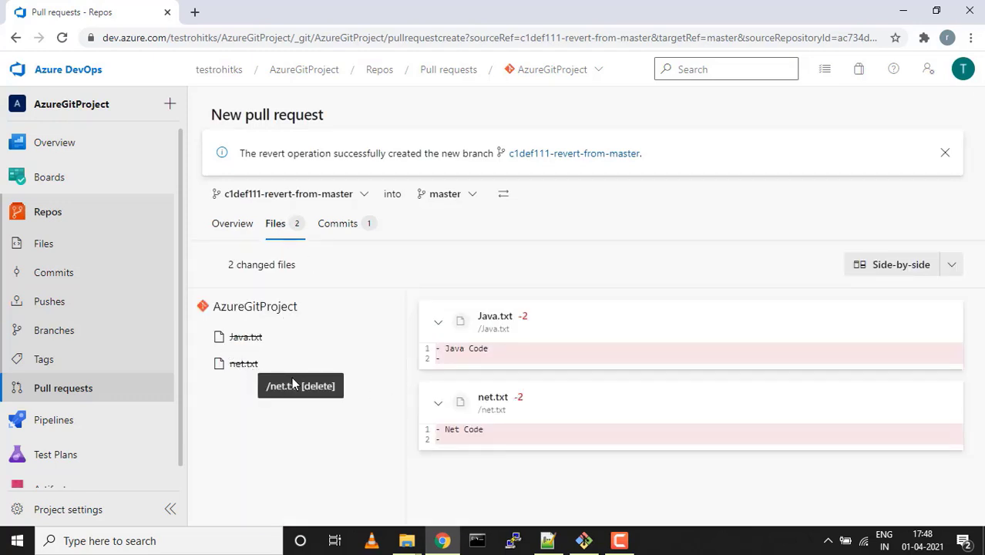
{"action": "left_click", "coordinate": [345, 233]}
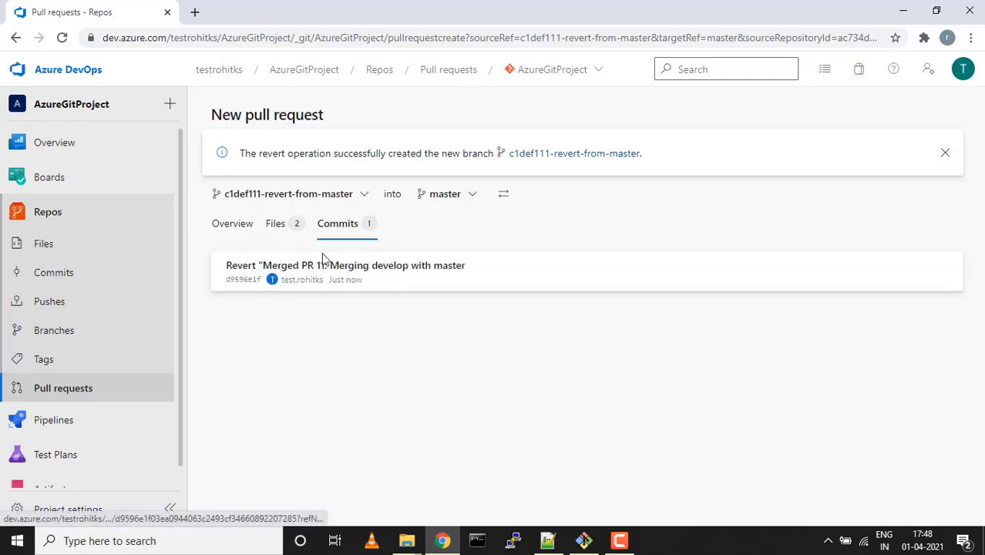
{"action": "left_click", "coordinate": [232, 225]}
{"action": "scroll", "coordinate": [582, 396], "scroll_direction": "down", "scroll_amount": 5}
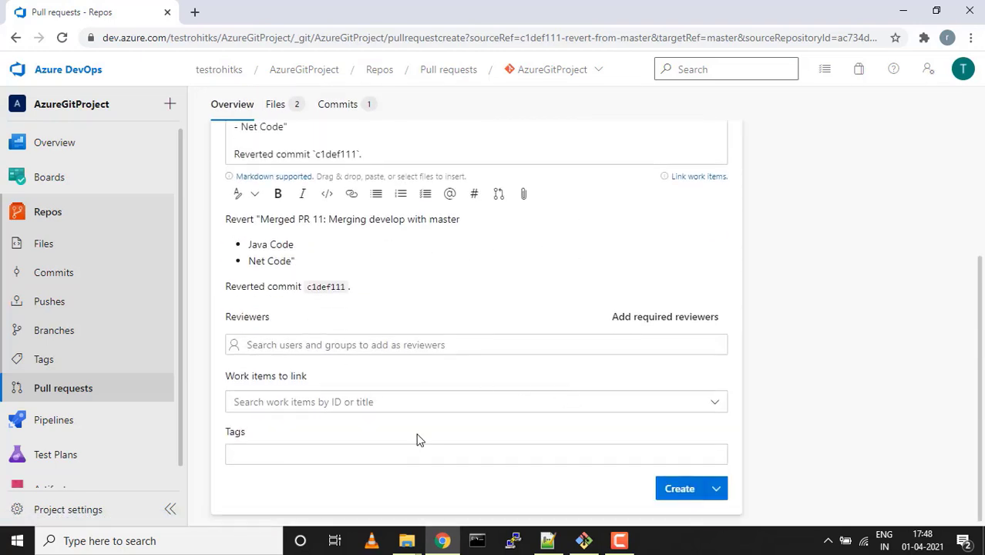
Create pull request 12 and squash-merge it, deleting c1def111-revert-from-master afterwards
{"action": "left_click", "coordinate": [676, 491]}
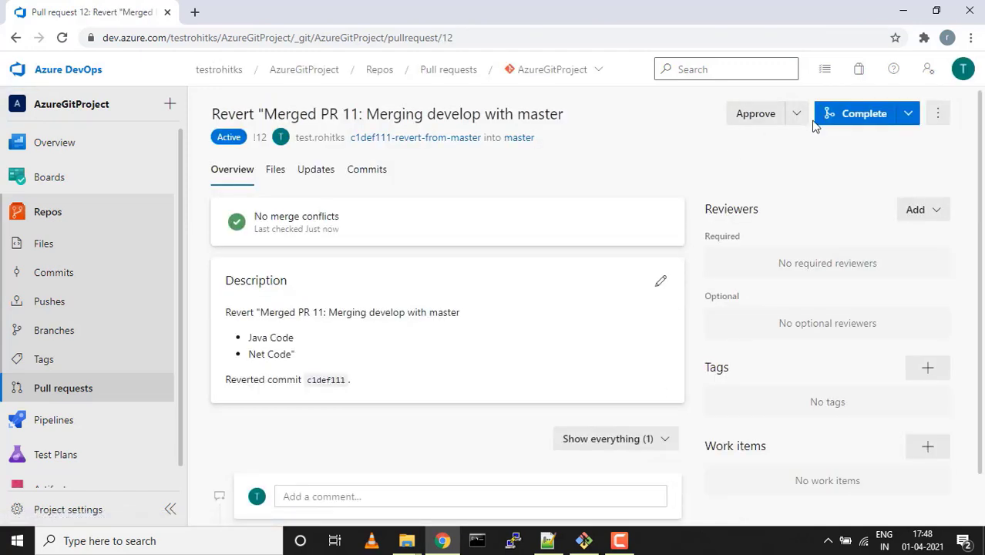
{"action": "left_click", "coordinate": [850, 121]}
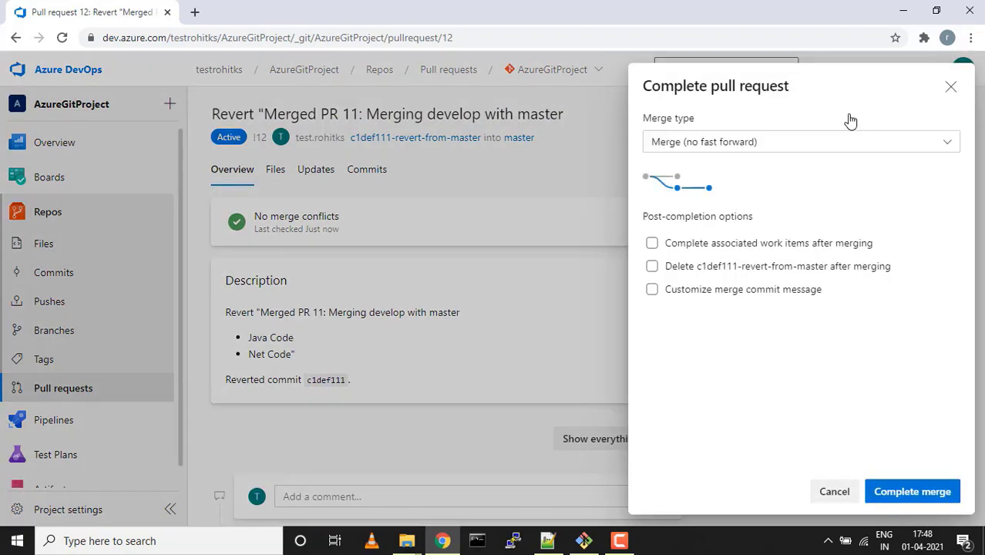
{"action": "left_click", "coordinate": [823, 150]}
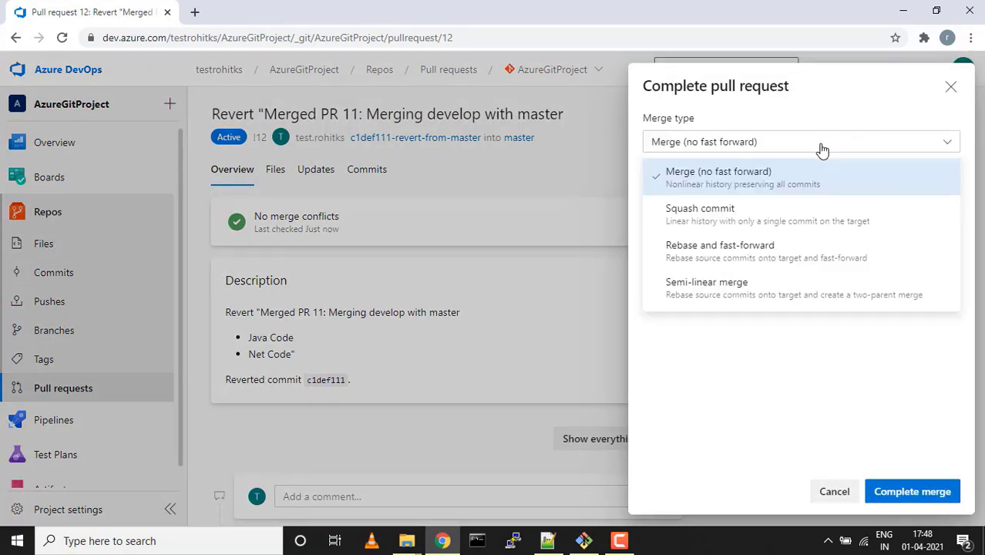
{"action": "left_click", "coordinate": [711, 218]}
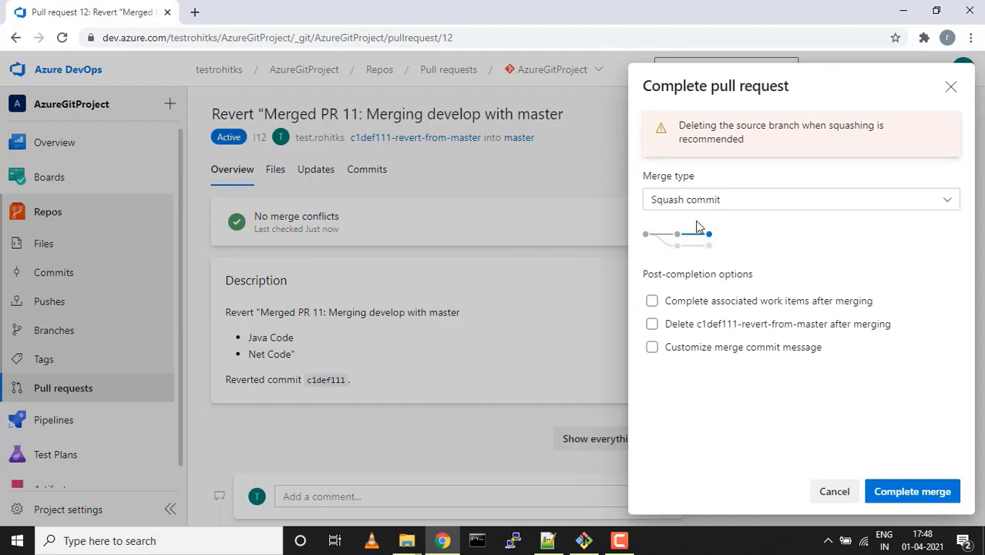
{"action": "left_click", "coordinate": [653, 324]}
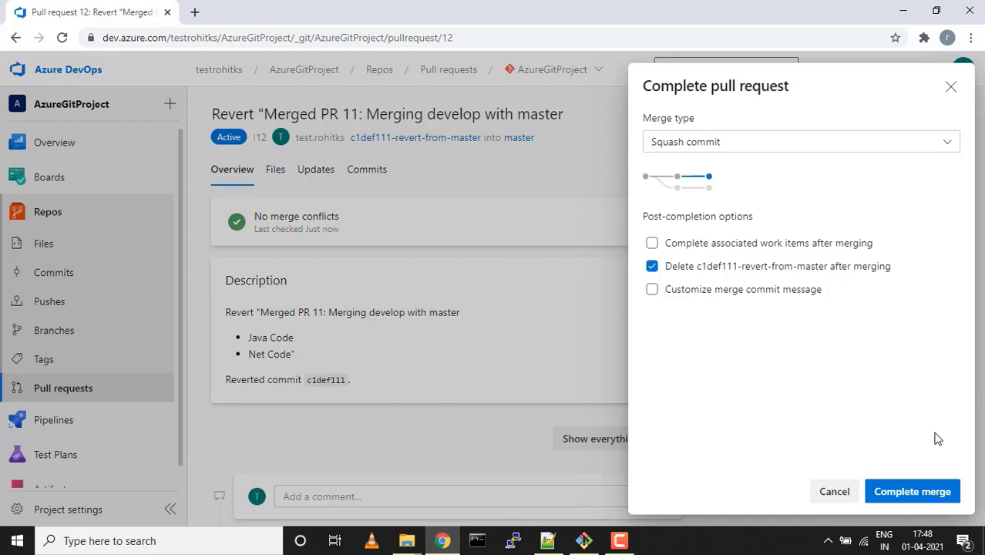
{"action": "left_click", "coordinate": [912, 491]}
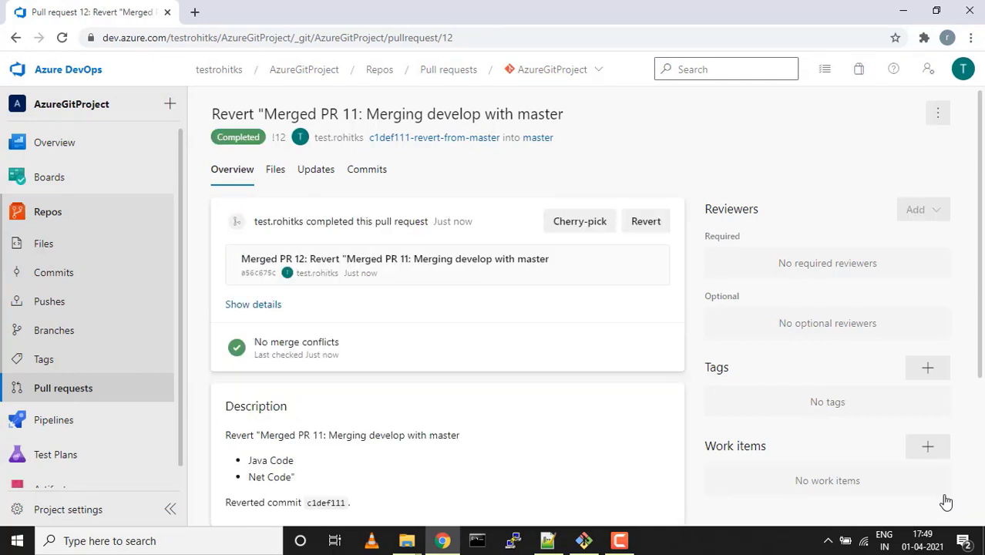
Inspect the 'Merged PR 12: Revert' commit on master, then return to the commit list
{"action": "left_click", "coordinate": [47, 247]}
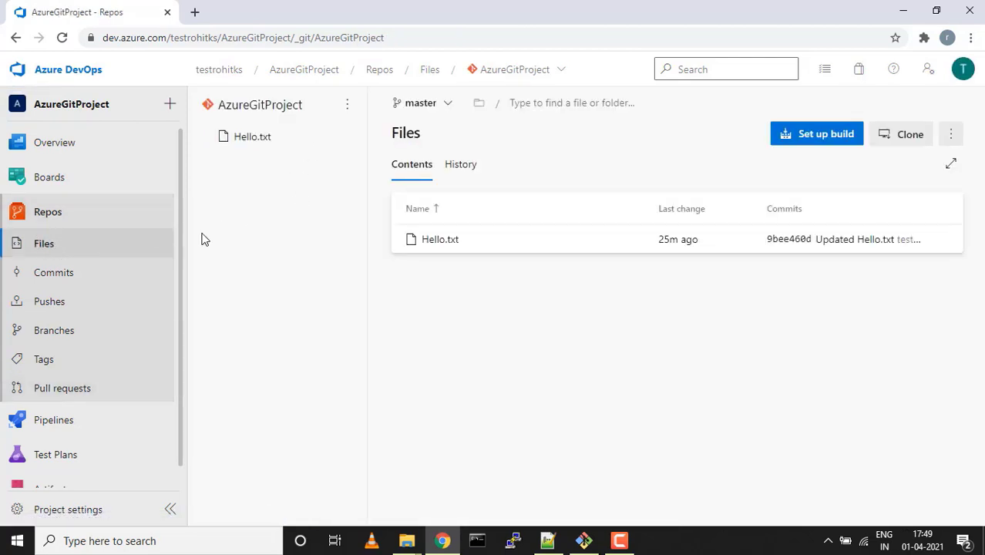
{"action": "left_click", "coordinate": [51, 280]}
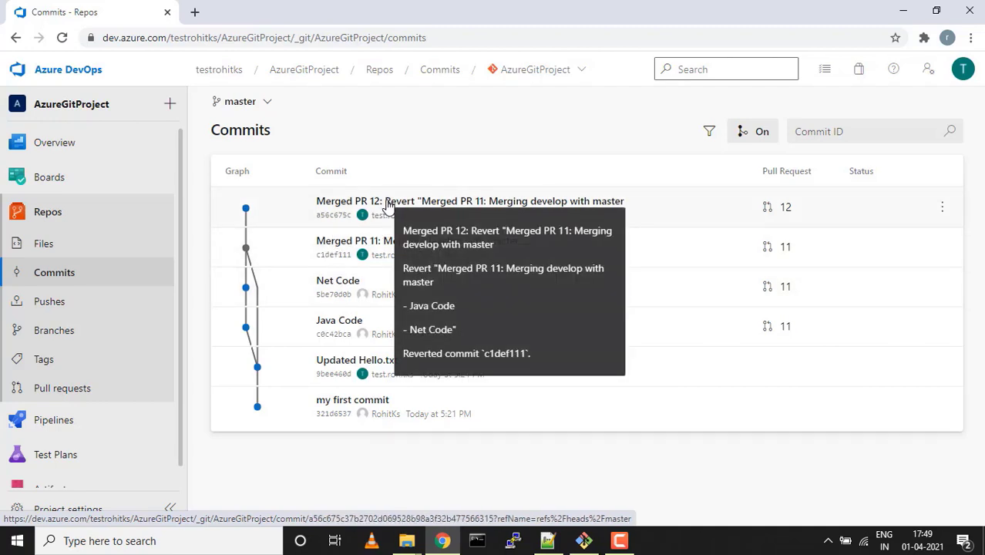
{"action": "left_click", "coordinate": [379, 208]}
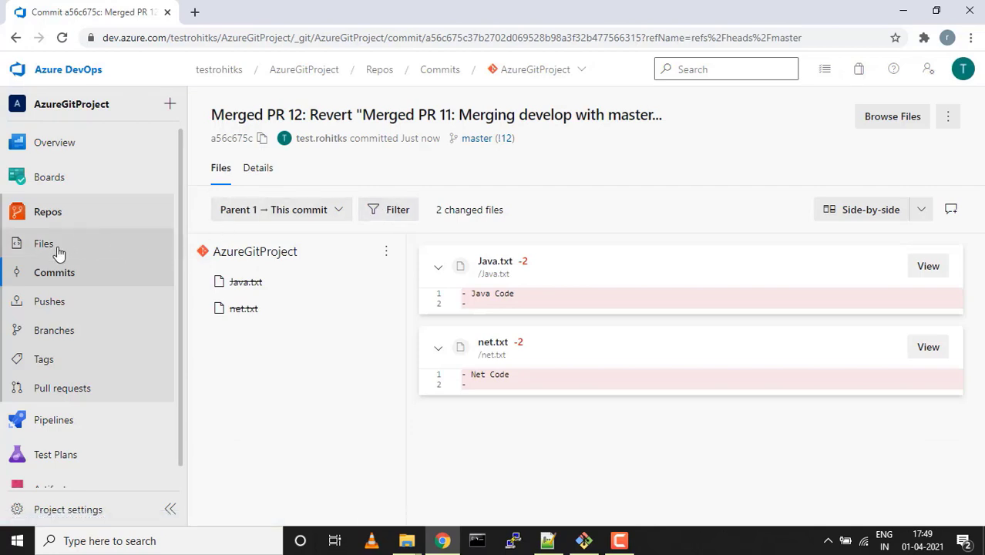
{"action": "left_click", "coordinate": [44, 279]}
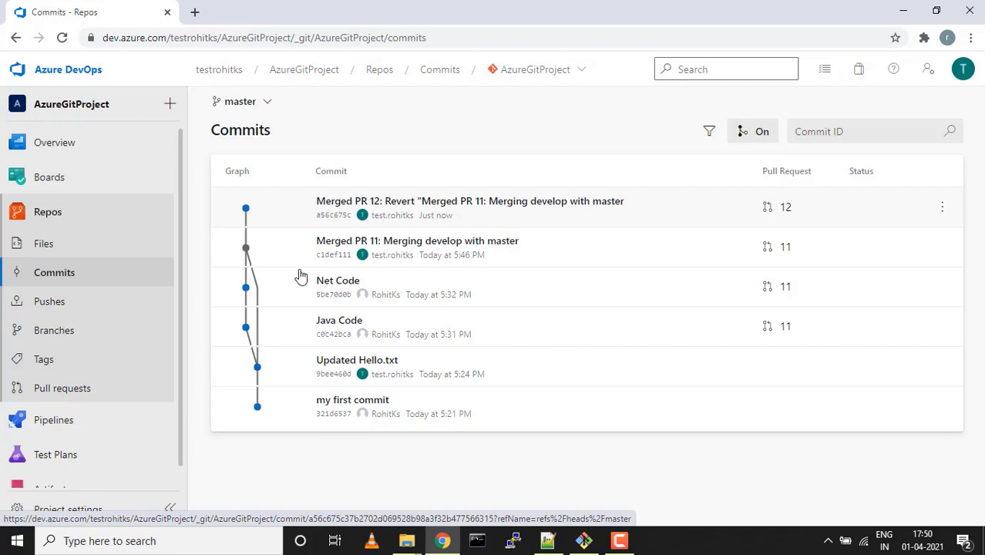
Open the develop branch and list its commits: Net Code, Java Code, Updated Hello.txt, first commit
{"action": "left_click", "coordinate": [54, 332]}
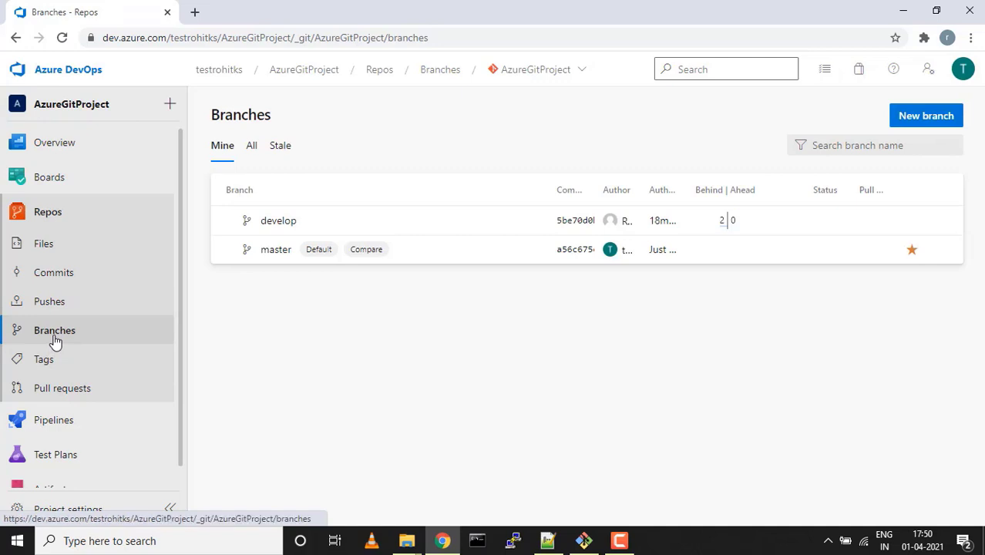
{"action": "left_click", "coordinate": [278, 226]}
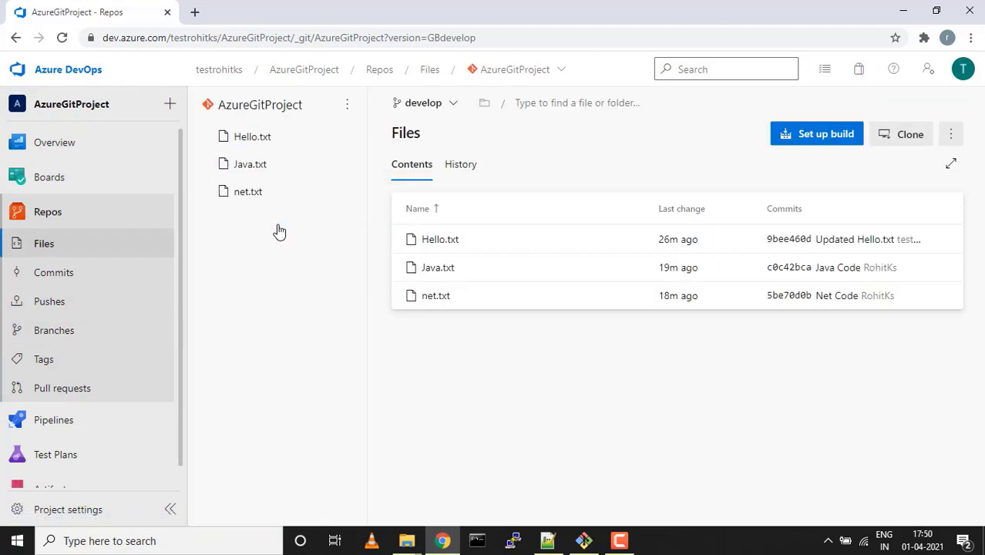
{"action": "left_click", "coordinate": [38, 278]}
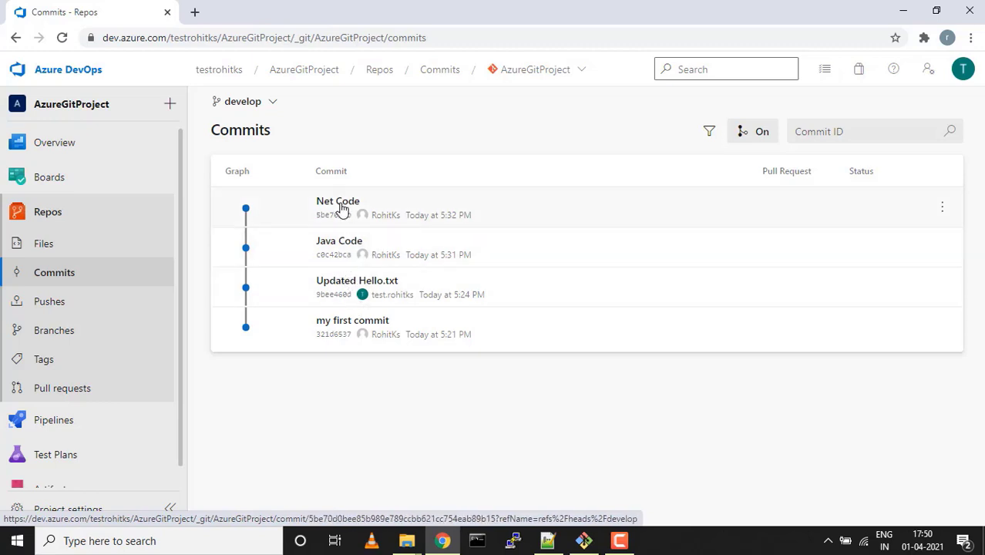
Cherry-pick the Java Code commit c0c42bca into master, keeping the topic branch name c0c42bca-on-master
{"action": "left_click", "coordinate": [337, 245]}
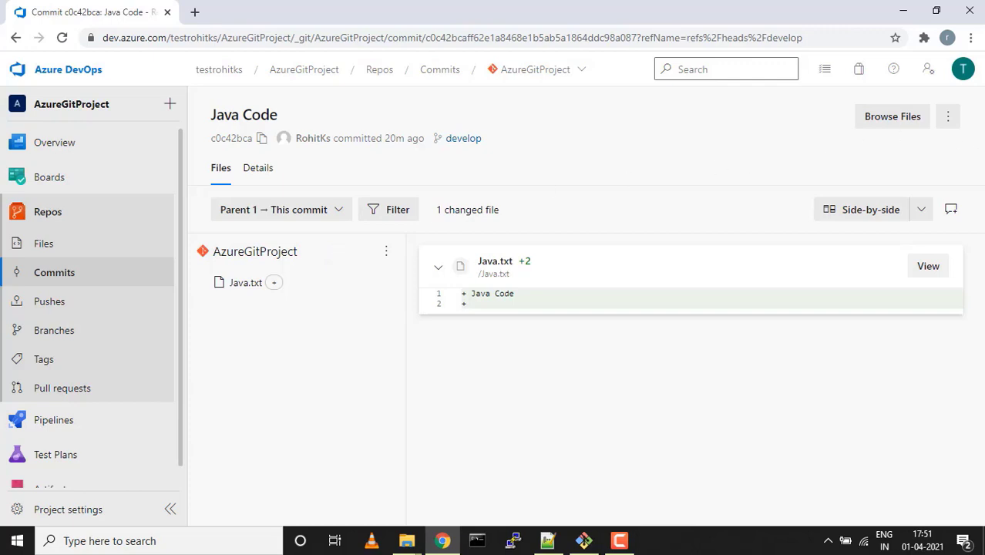
{"action": "left_click", "coordinate": [949, 118]}
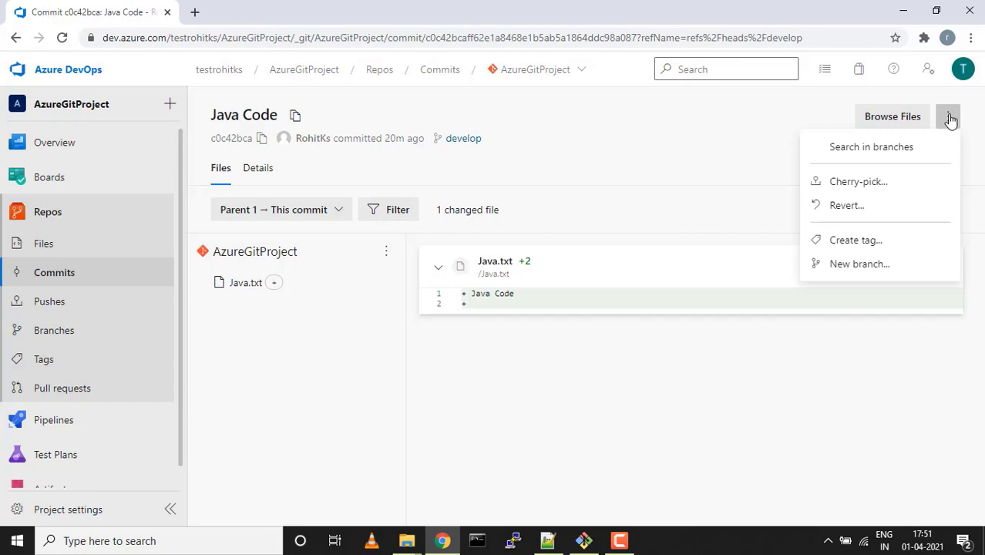
{"action": "left_click", "coordinate": [854, 183]}
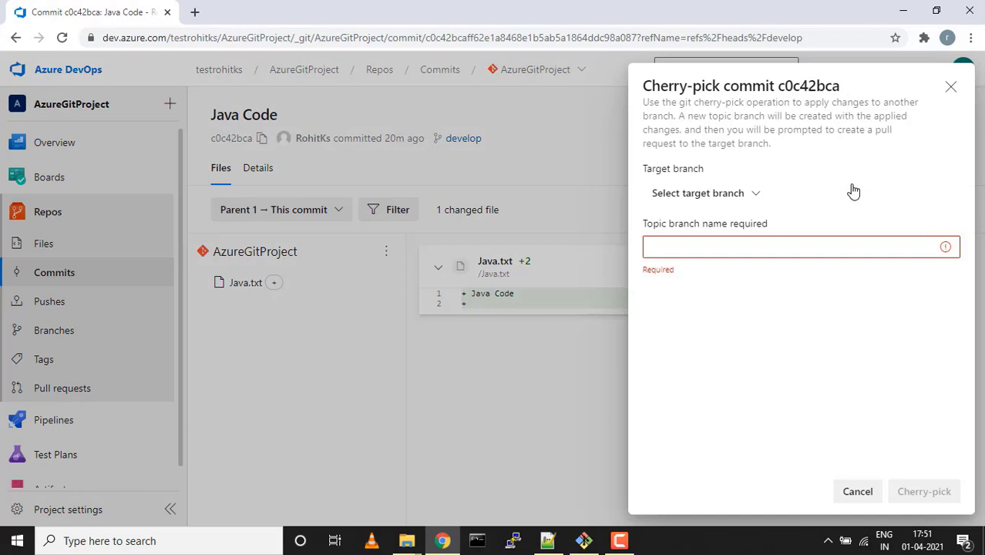
{"action": "left_click", "coordinate": [758, 197]}
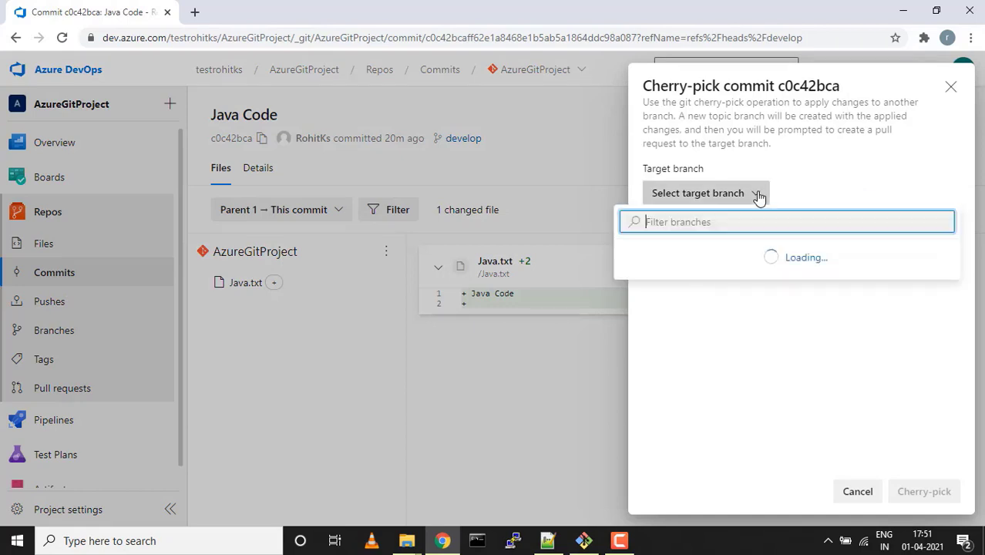
{"action": "left_click", "coordinate": [669, 253]}
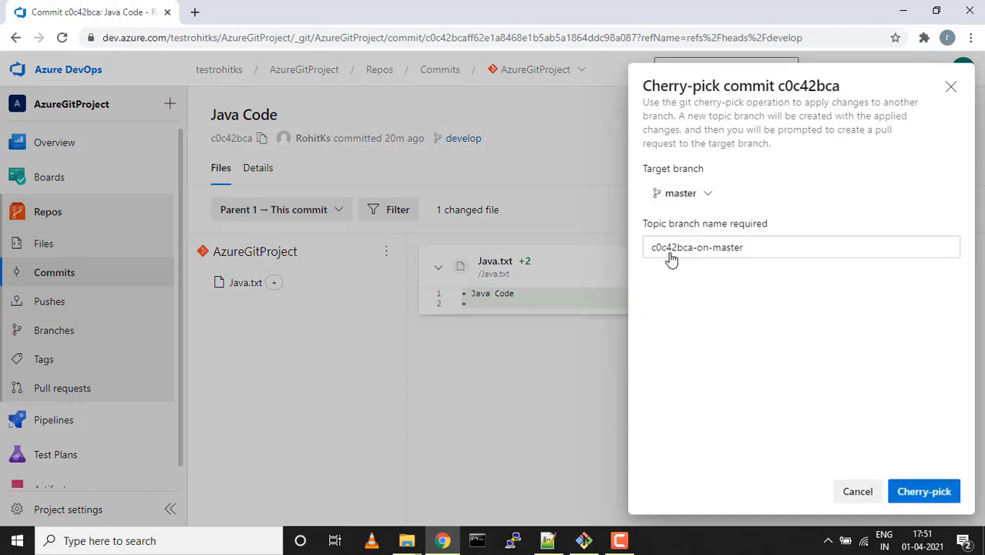
{"action": "left_click", "coordinate": [755, 246]}
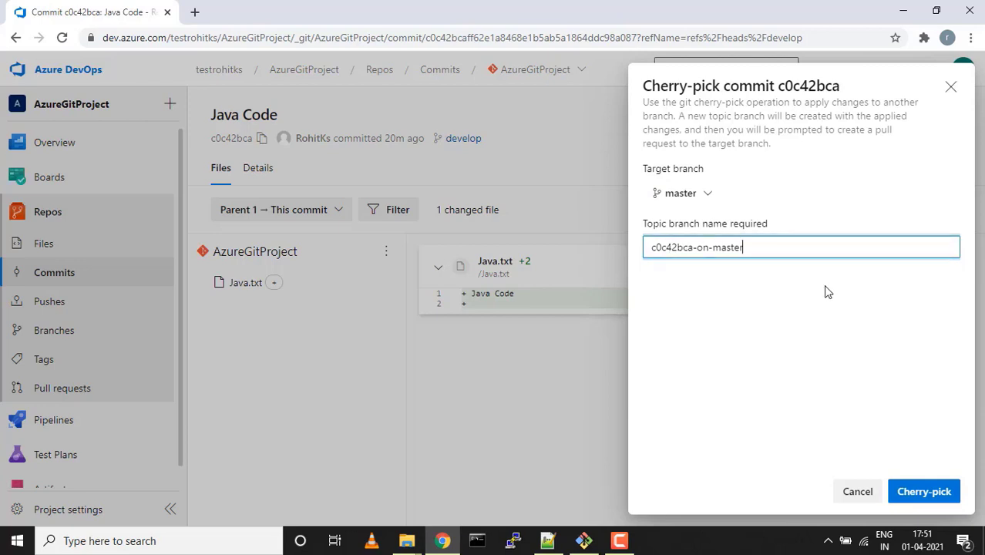
{"action": "left_click_drag", "start_coordinate": [745, 248], "coordinate": [646, 243]}
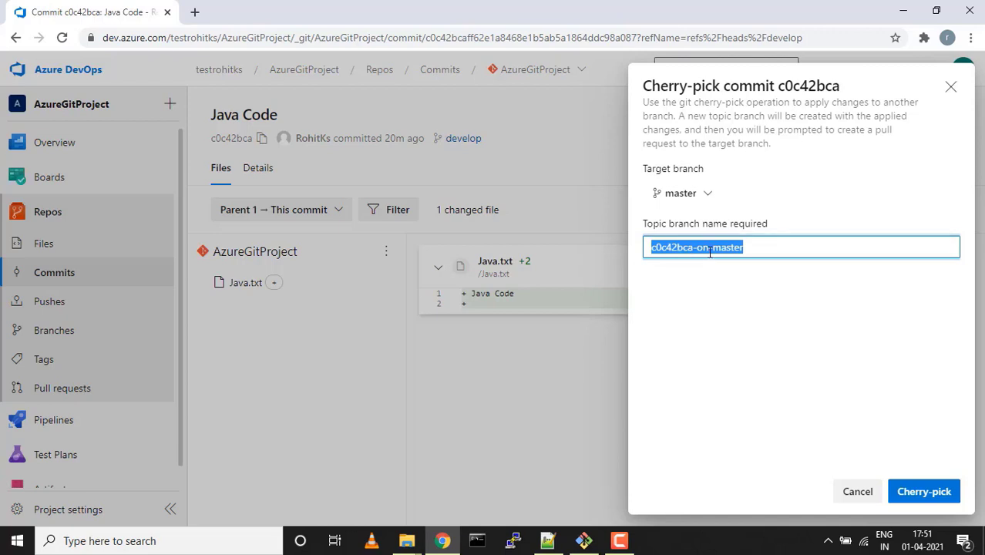
{"action": "left_click", "coordinate": [724, 271]}
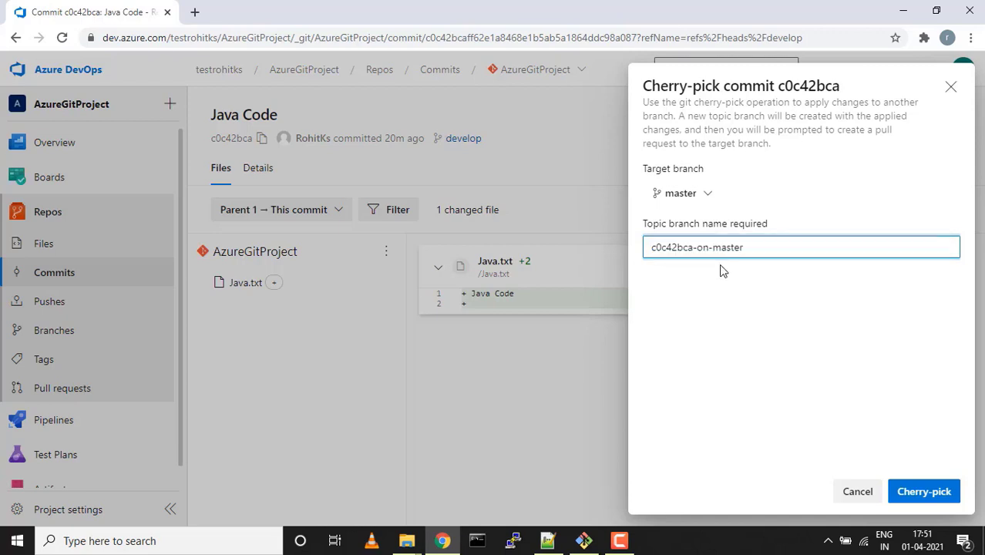
{"action": "left_click", "coordinate": [924, 493]}
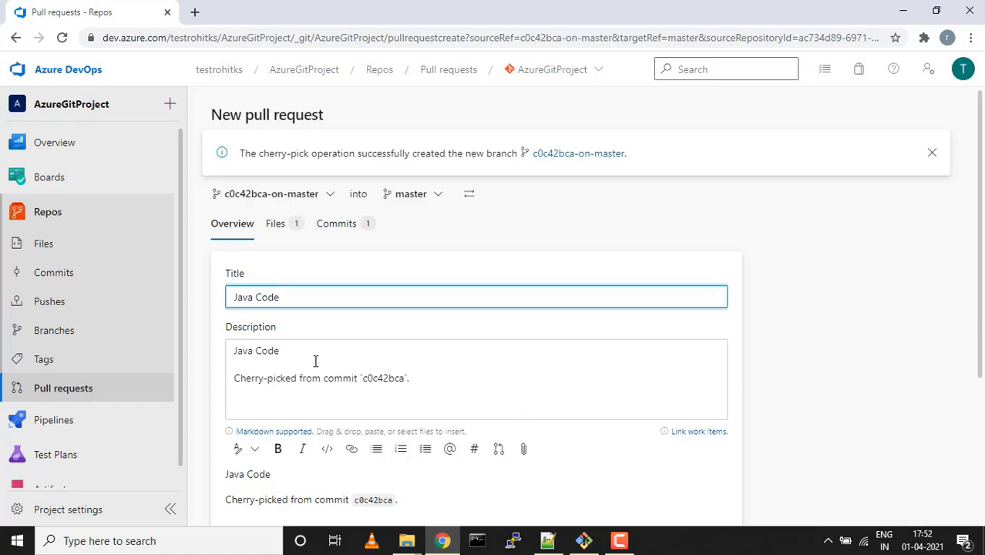
Create the 'Java Code' pull request merging c0c42bca-on-master into master
{"action": "scroll", "coordinate": [315, 361], "scroll_direction": "down", "scroll_amount": 1}
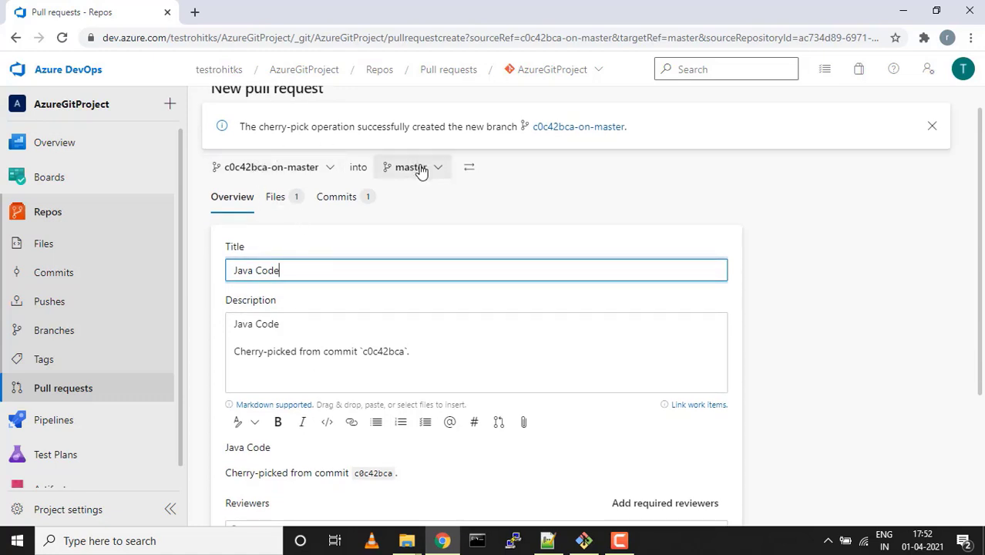
{"action": "scroll", "coordinate": [452, 171], "scroll_direction": "down", "scroll_amount": 1}
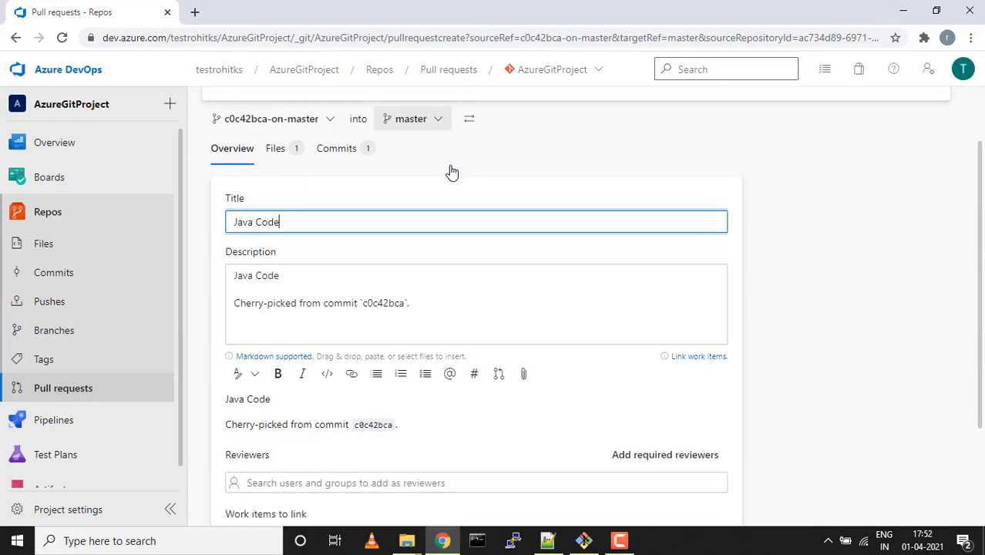
{"action": "scroll", "coordinate": [452, 171], "scroll_direction": "down", "scroll_amount": 2}
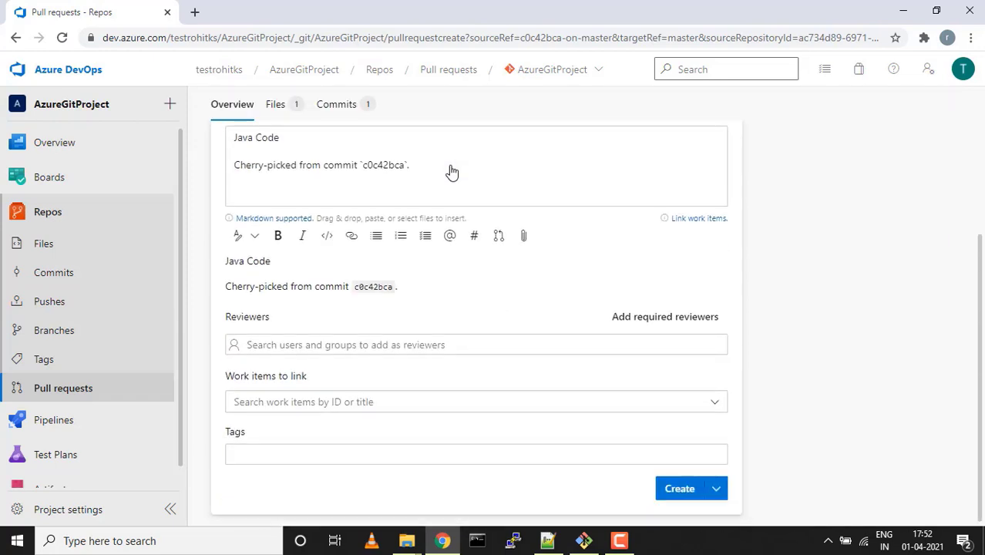
{"action": "left_click", "coordinate": [681, 493]}
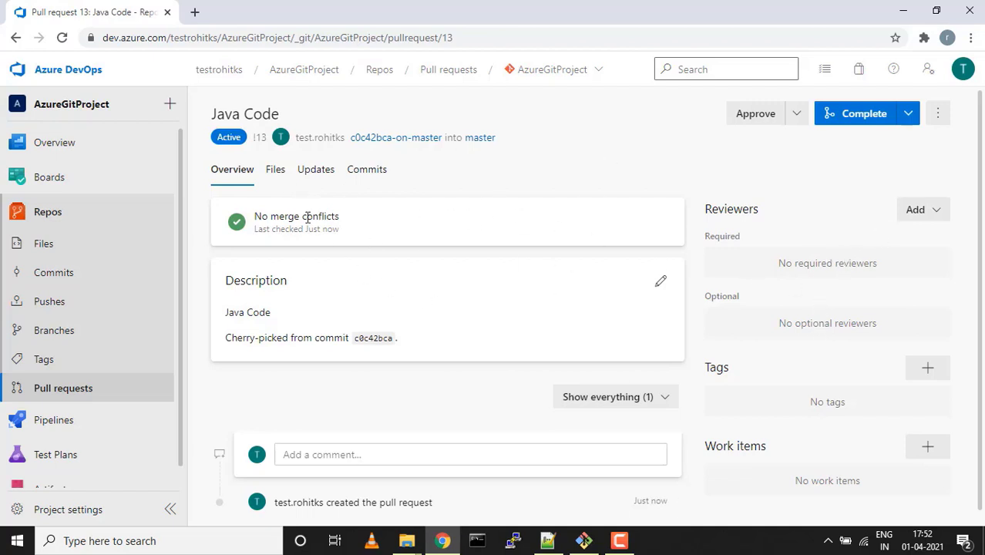
Review the changed files in pull request 13 and their file-count summary
{"action": "left_click", "coordinate": [276, 173]}
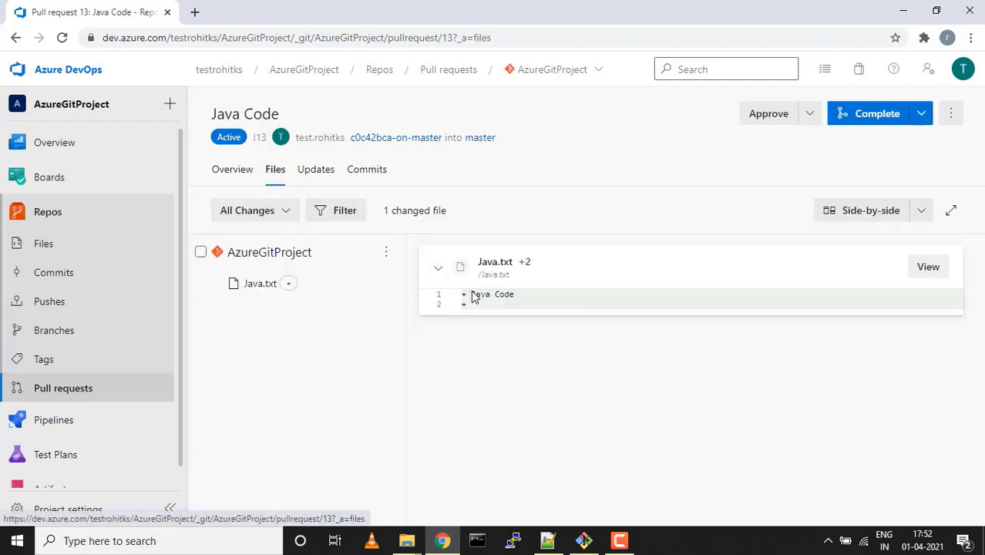
{"action": "double_click", "coordinate": [413, 211]}
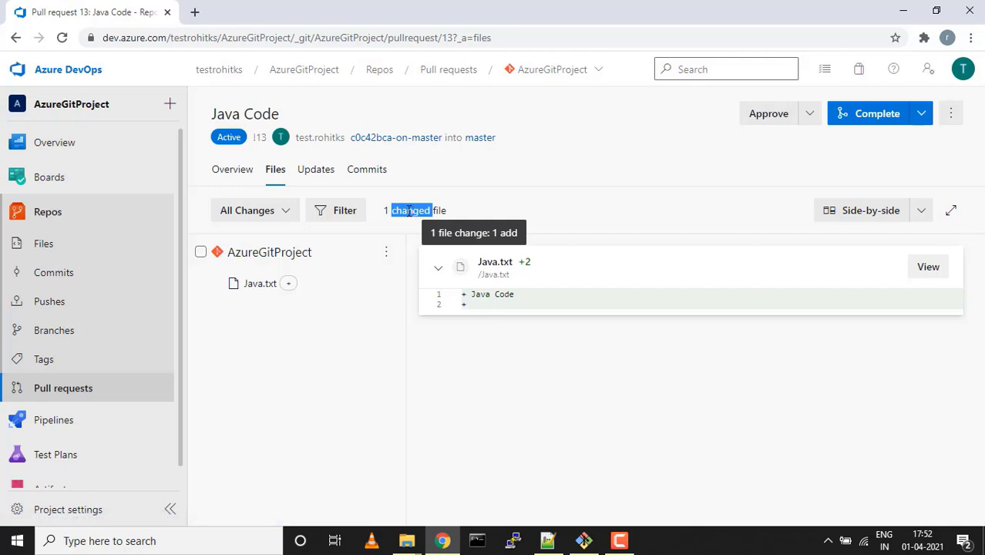
{"action": "left_click", "coordinate": [387, 211]}
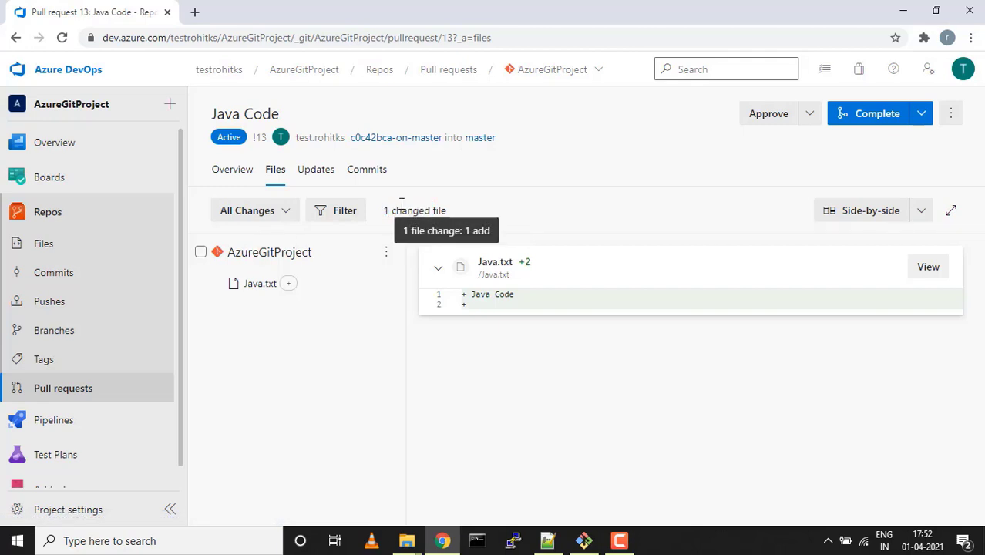
{"action": "left_click_drag", "start_coordinate": [384, 212], "coordinate": [407, 204]}
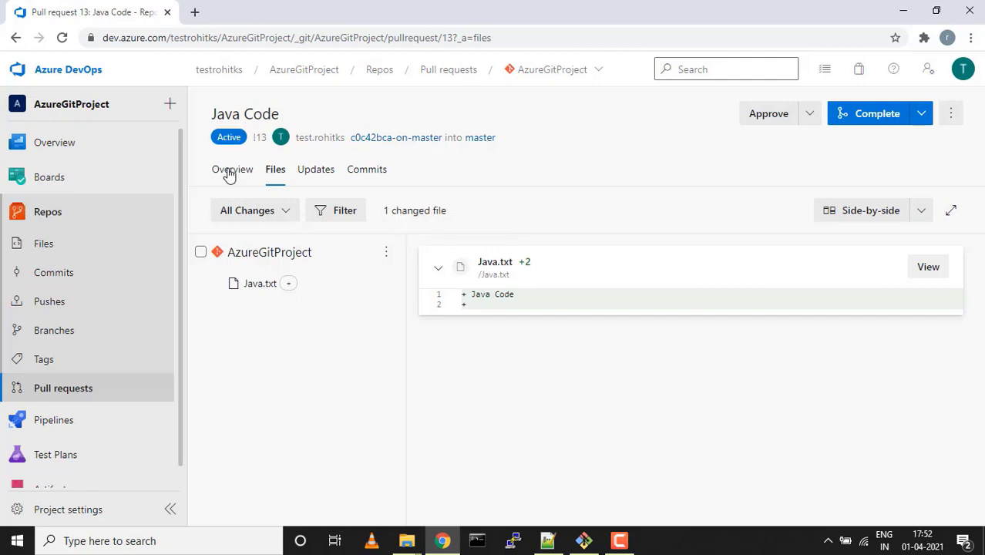
{"action": "left_click", "coordinate": [231, 170]}
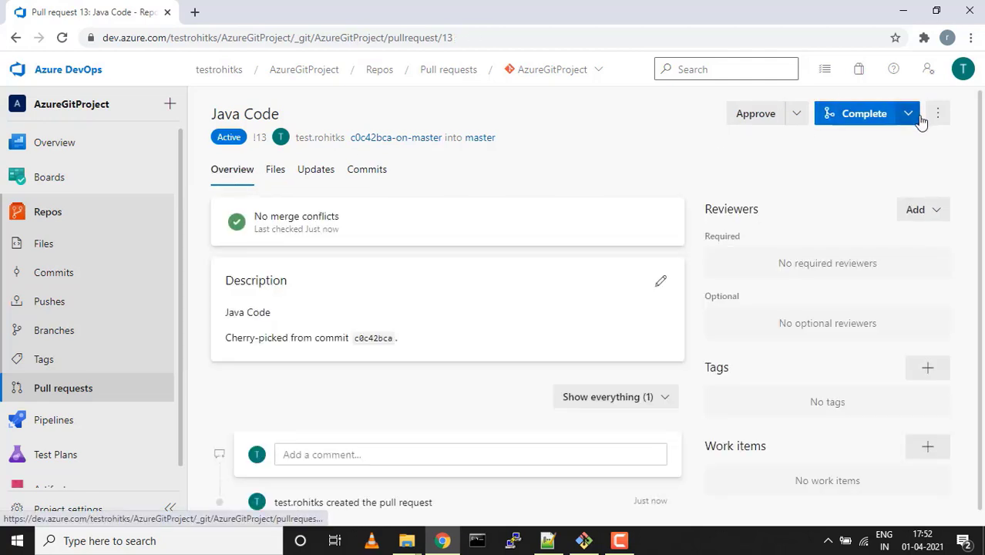
Complete pull request 13 with the Squash commit merge type
{"action": "left_click", "coordinate": [853, 117]}
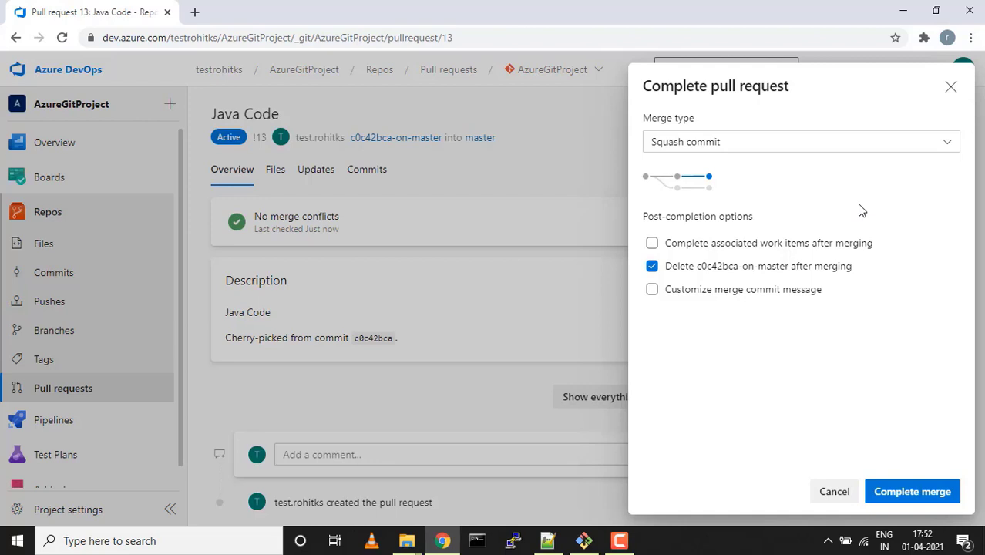
{"action": "left_click", "coordinate": [951, 146]}
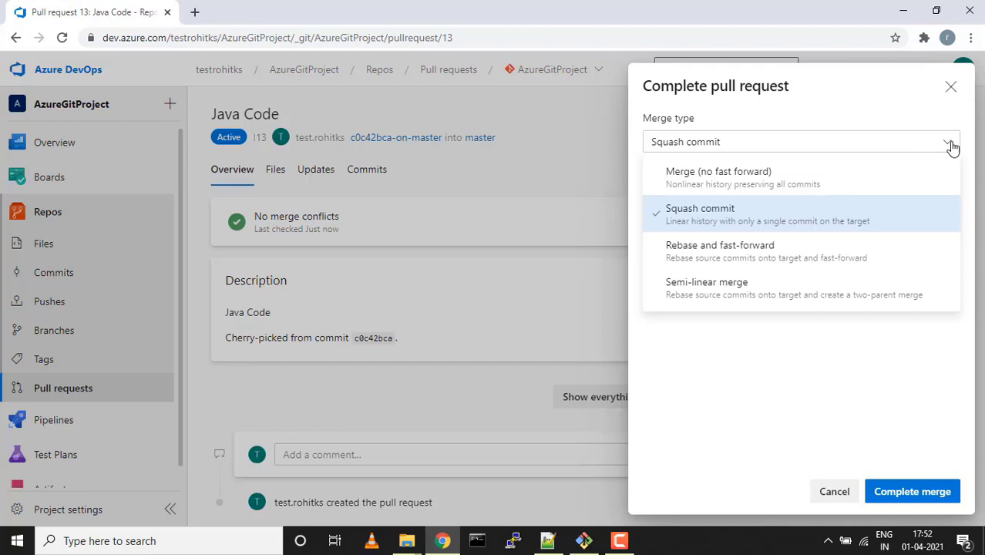
{"action": "left_click", "coordinate": [951, 146]}
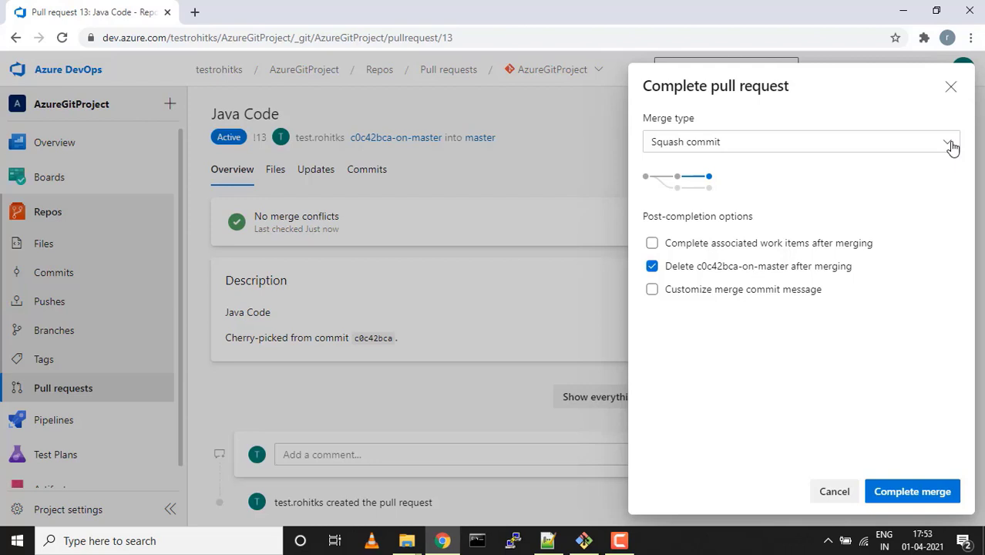
{"action": "left_click", "coordinate": [884, 493]}
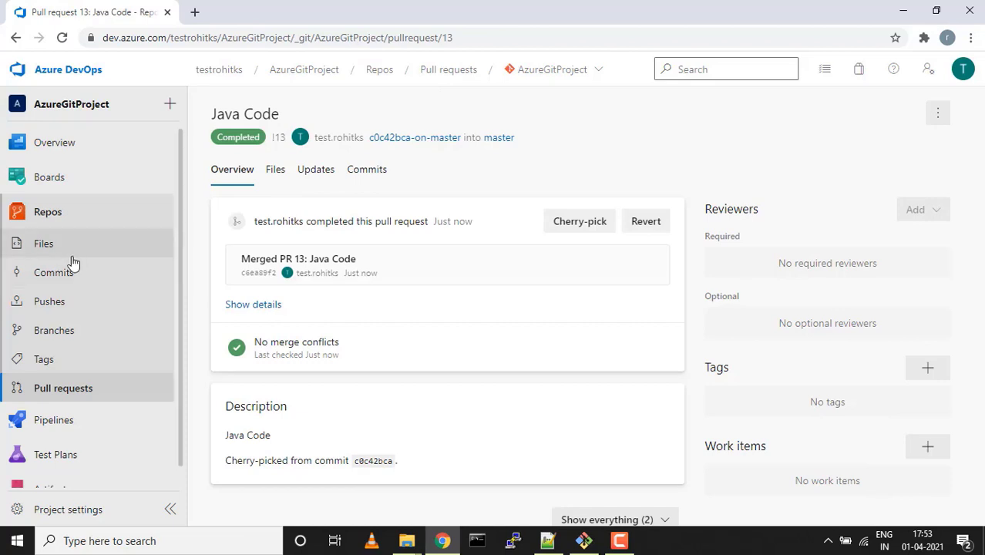
Open Java.txt on the master branch, then view master's commit history headed by Merged PR 13
{"action": "left_click", "coordinate": [44, 245]}
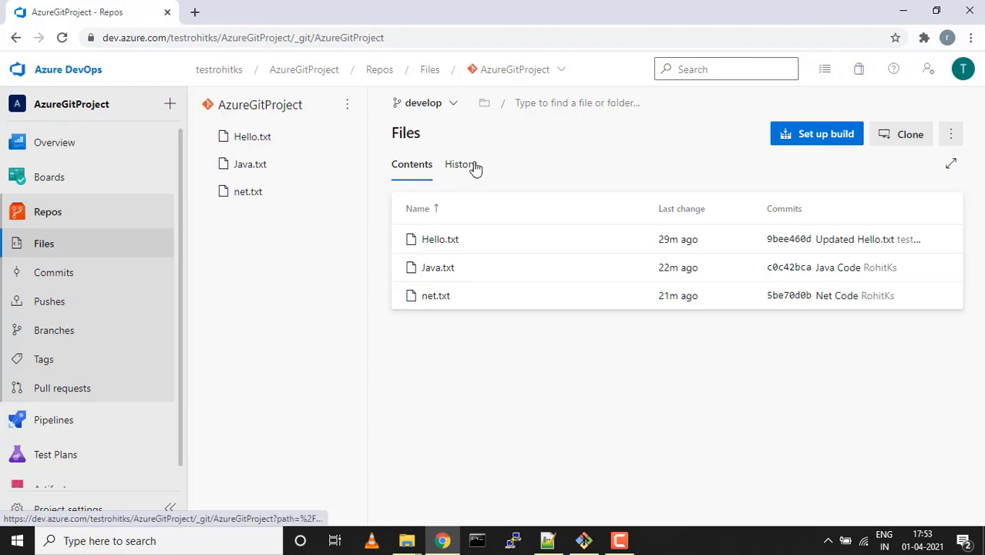
{"action": "left_click", "coordinate": [456, 106]}
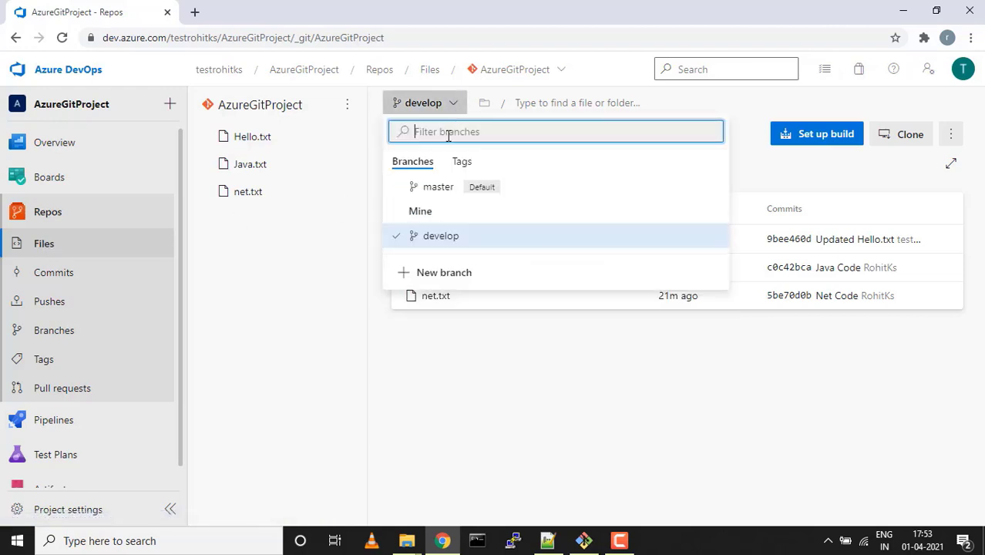
{"action": "left_click", "coordinate": [437, 188]}
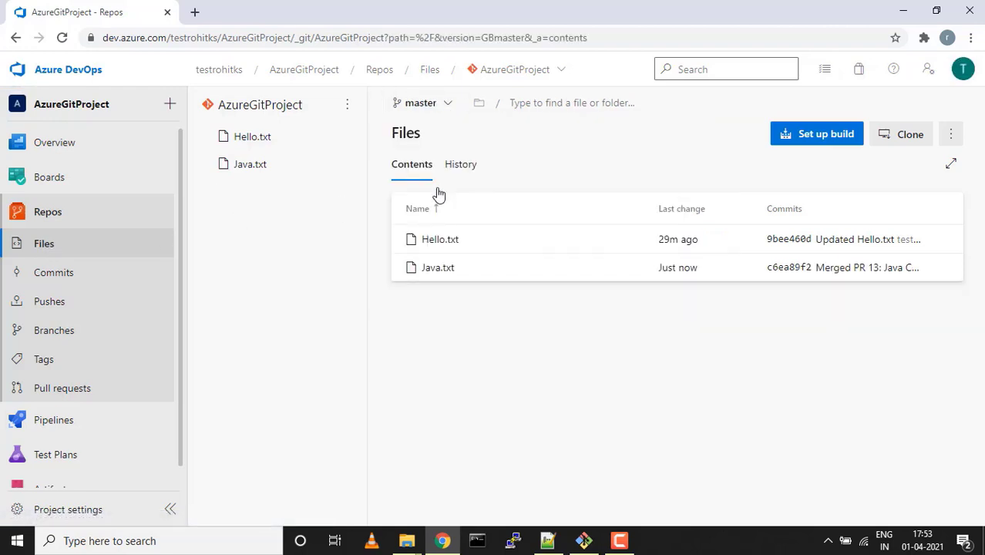
{"action": "mouse_move", "coordinate": [149, 191]}
{"action": "left_click", "coordinate": [246, 167]}
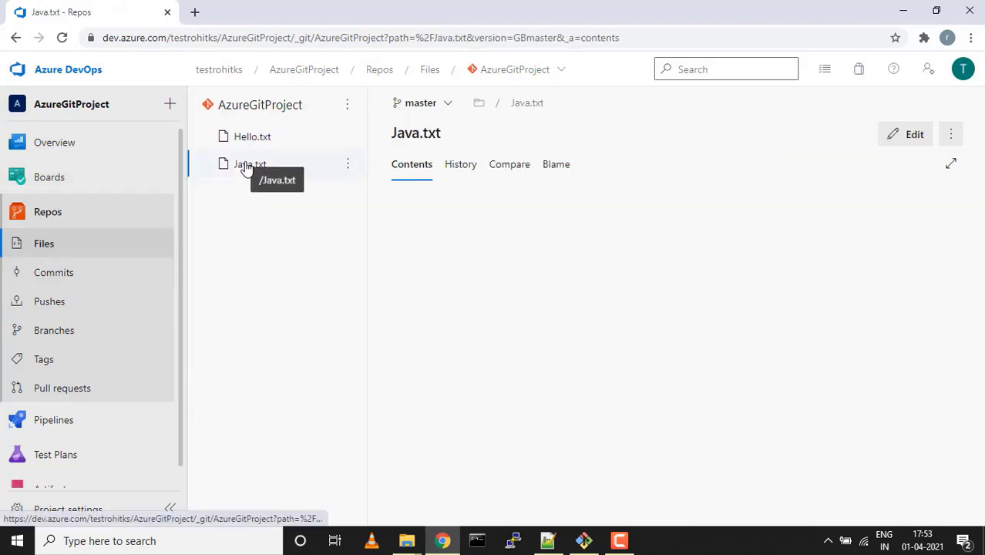
{"action": "left_click", "coordinate": [43, 276]}
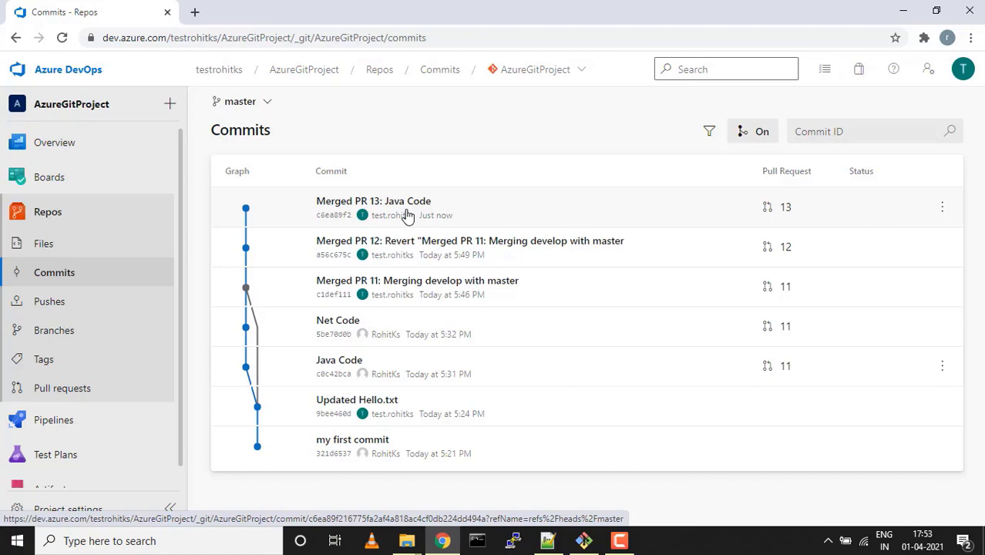
{"action": "left_click", "coordinate": [548, 542]}
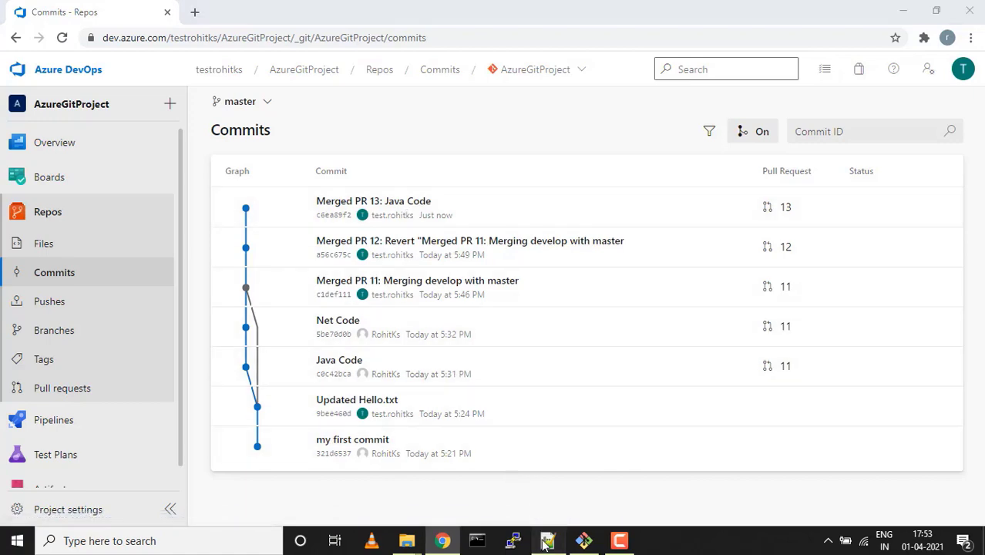
Scroll through the DevOps Mela agenda notes and minimize Notepad++
{"action": "scroll", "coordinate": [642, 407], "scroll_direction": "down", "scroll_amount": 1}
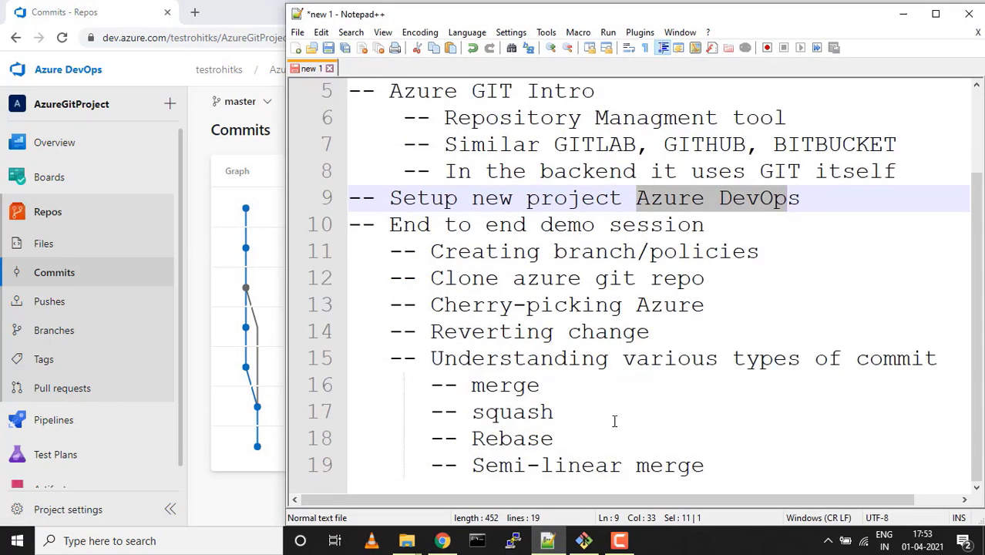
{"action": "scroll", "coordinate": [571, 369], "scroll_direction": "up", "scroll_amount": 2}
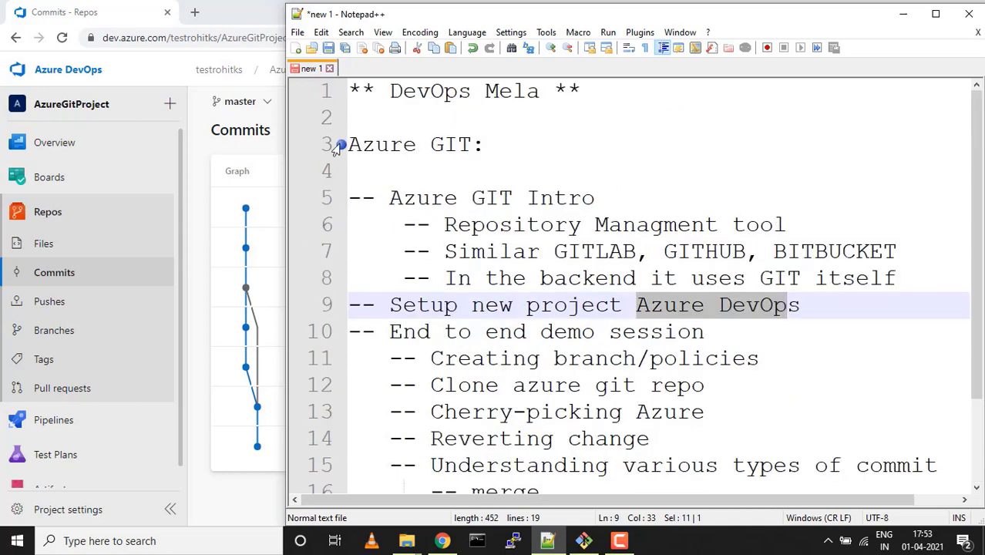
{"action": "left_click", "coordinate": [905, 14]}
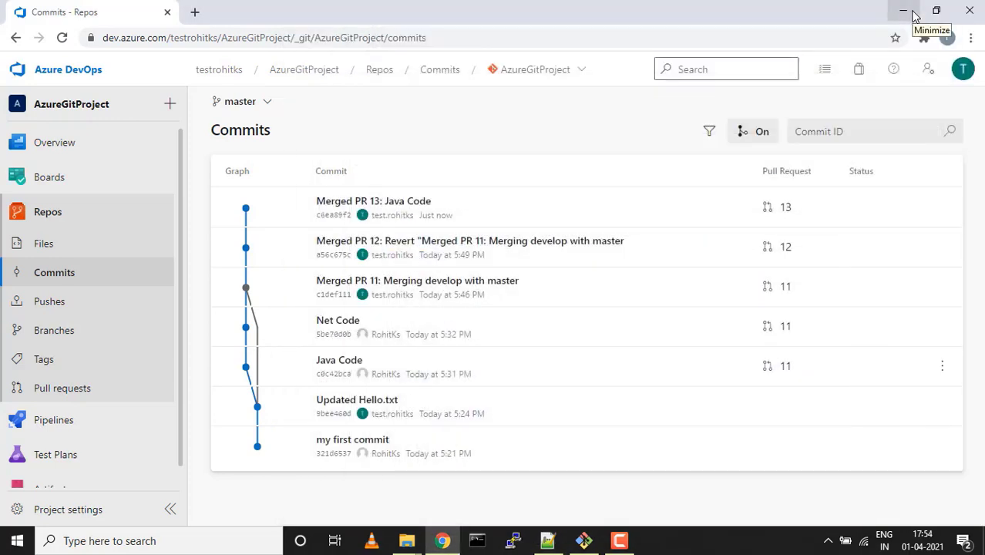
Create tag v1.0 based on master with the description 'Added JAVA Code'
{"action": "left_click", "coordinate": [47, 362]}
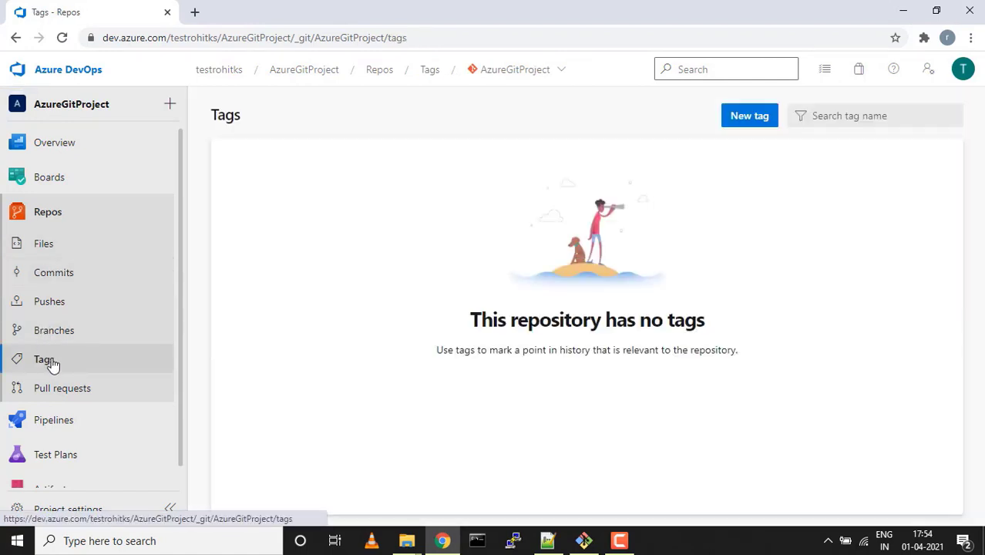
{"action": "left_click", "coordinate": [744, 117]}
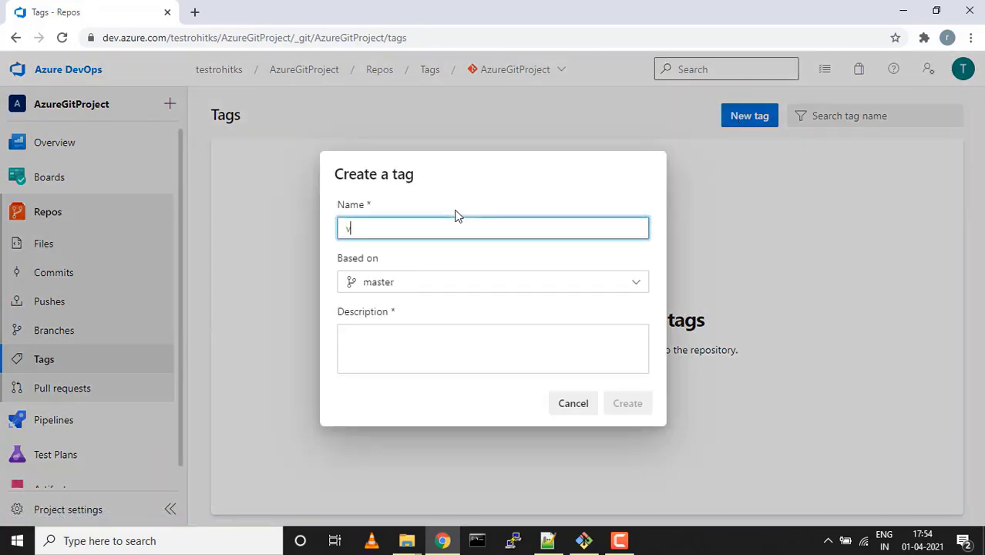
{"action": "type", "text": "v1.0"}
{"action": "left_click", "coordinate": [451, 350]}
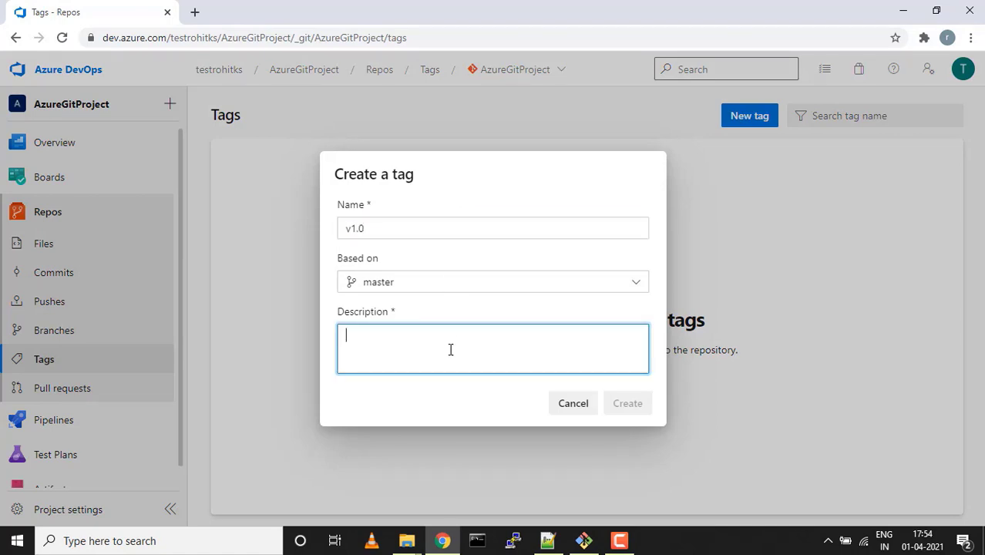
{"action": "type", "text": "Added JAVA"}
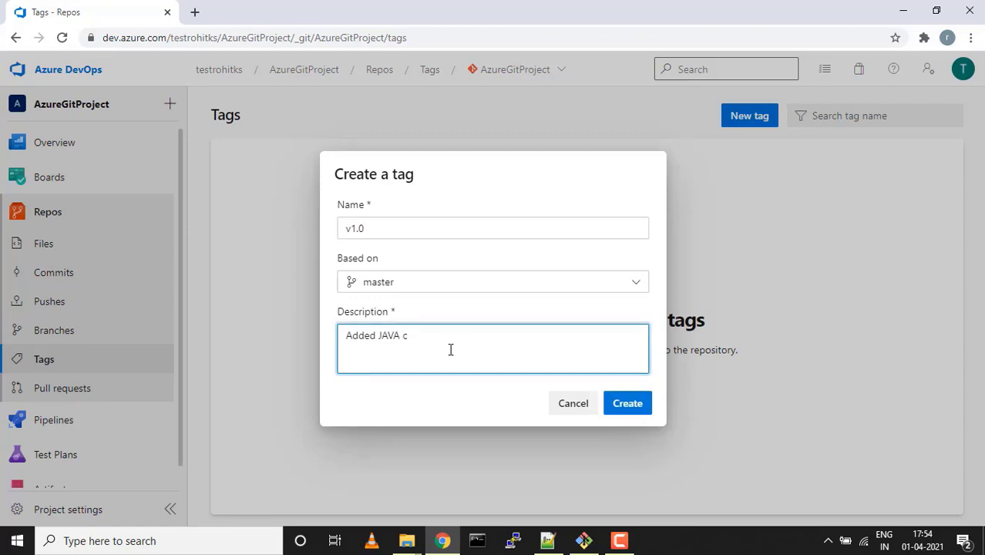
{"action": "type", "text": " C"}
{"action": "key", "text": "BackSpace"}
{"action": "key", "text": "BackSpace"}
{"action": "left_click", "coordinate": [646, 413]}
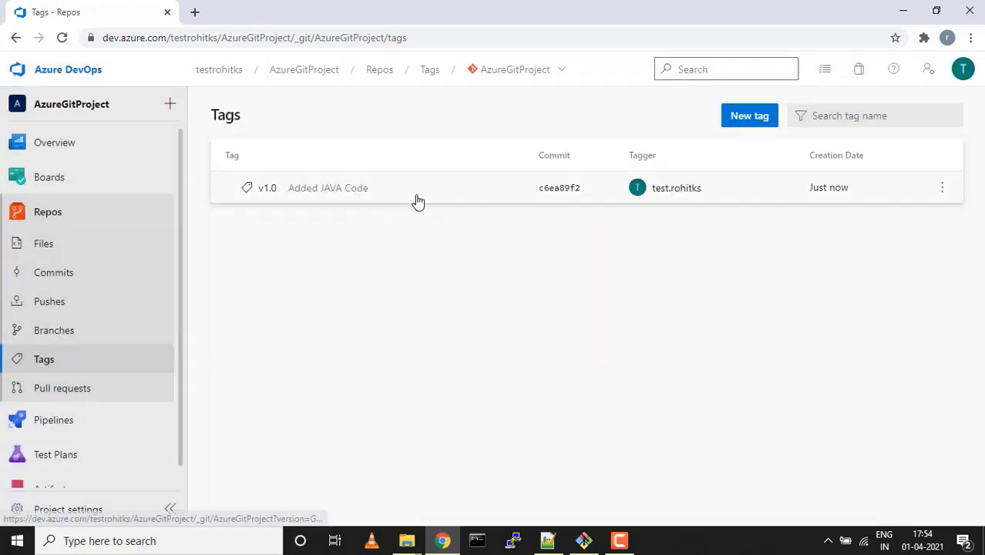
Confirm the v1.0 badge on Merged PR 13, then browse the repository files at tag v1.0
{"action": "left_click", "coordinate": [54, 272]}
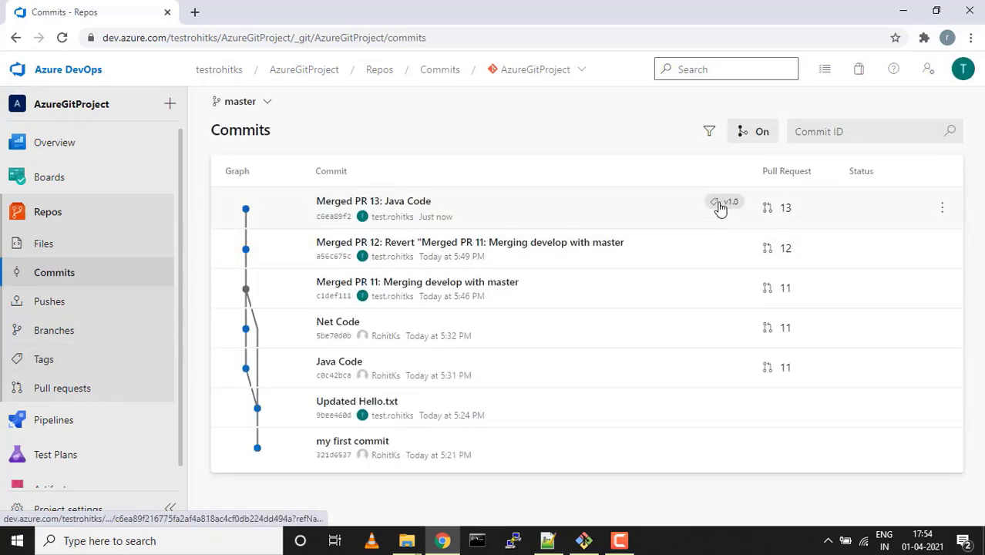
{"action": "mouse_move", "coordinate": [725, 210]}
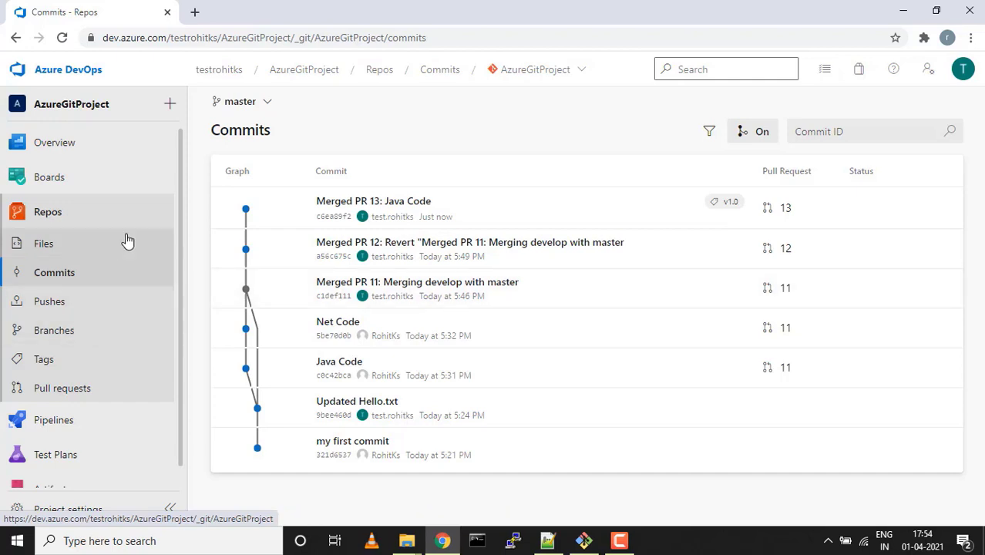
{"action": "left_click", "coordinate": [76, 244]}
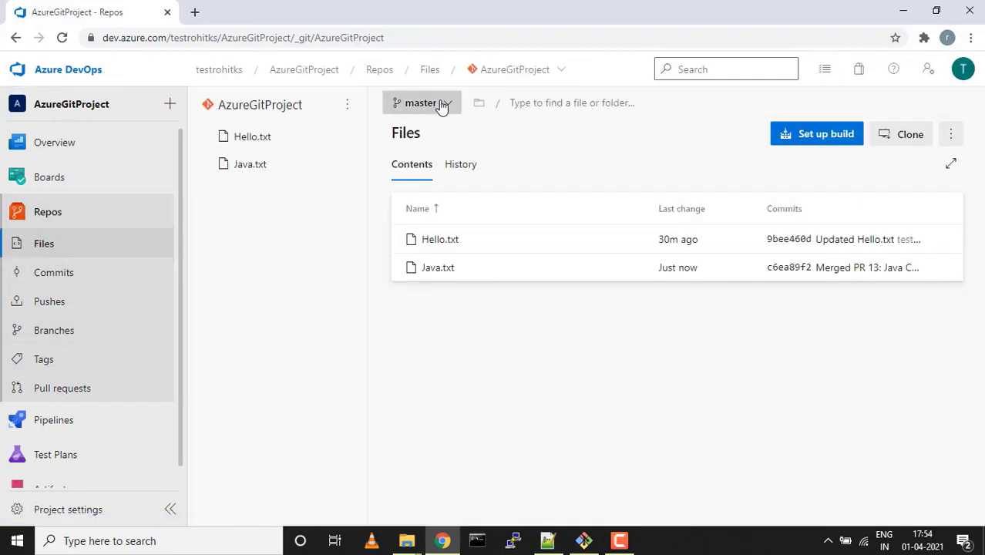
{"action": "left_click", "coordinate": [442, 105]}
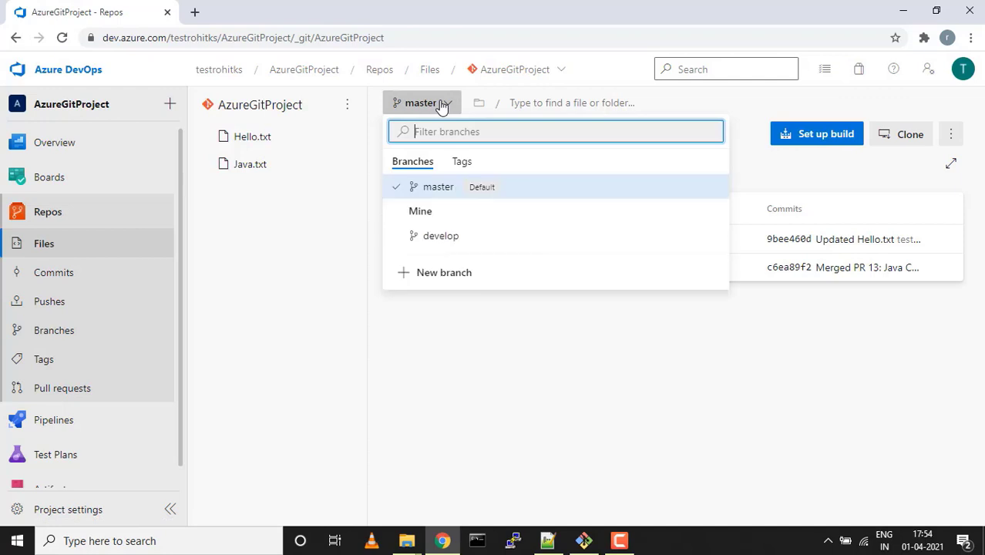
{"action": "left_click", "coordinate": [464, 163]}
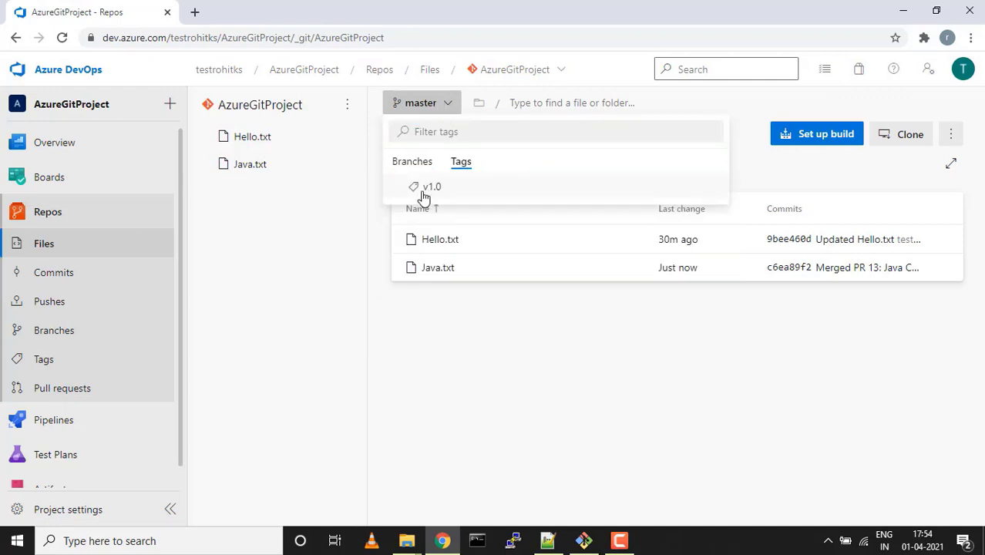
{"action": "left_click", "coordinate": [430, 188]}
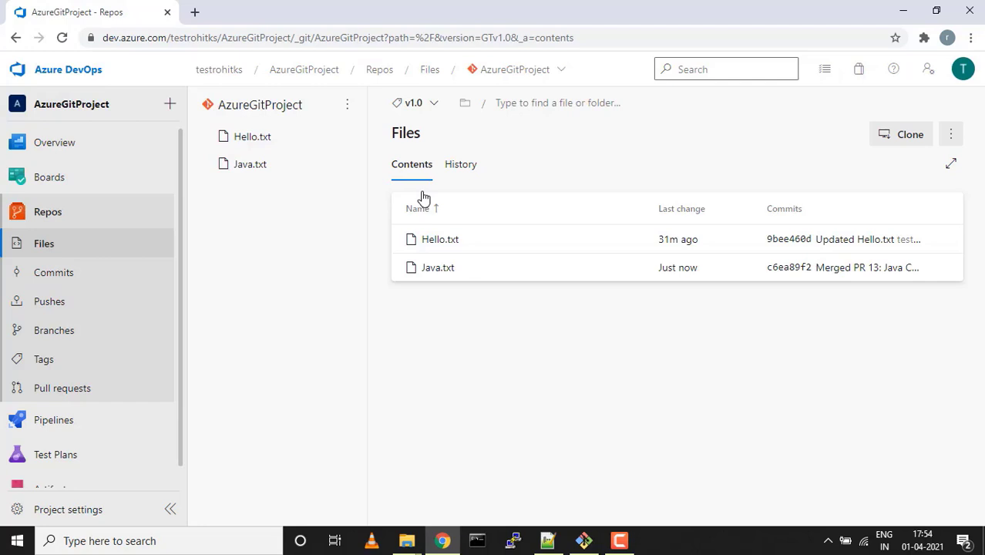
{"action": "left_click", "coordinate": [48, 220]}
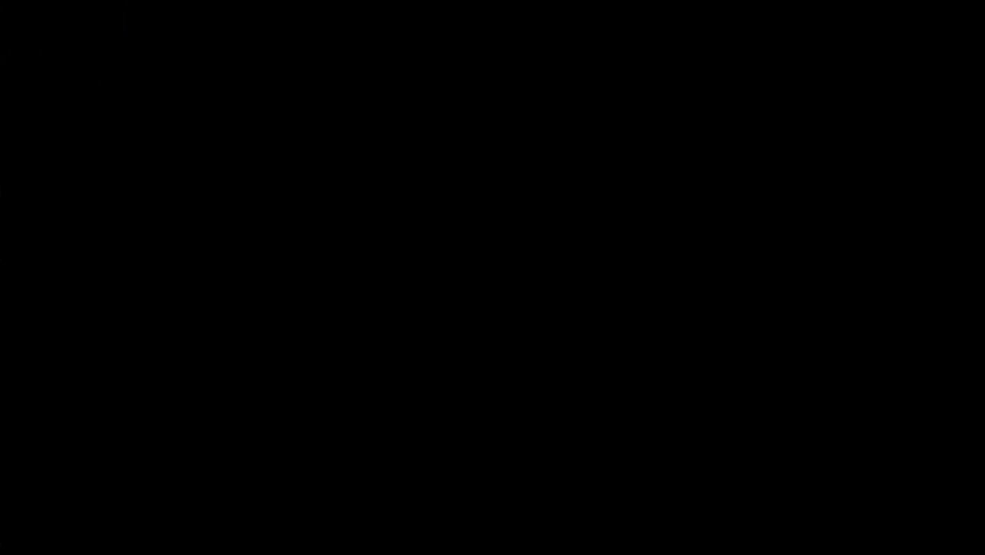
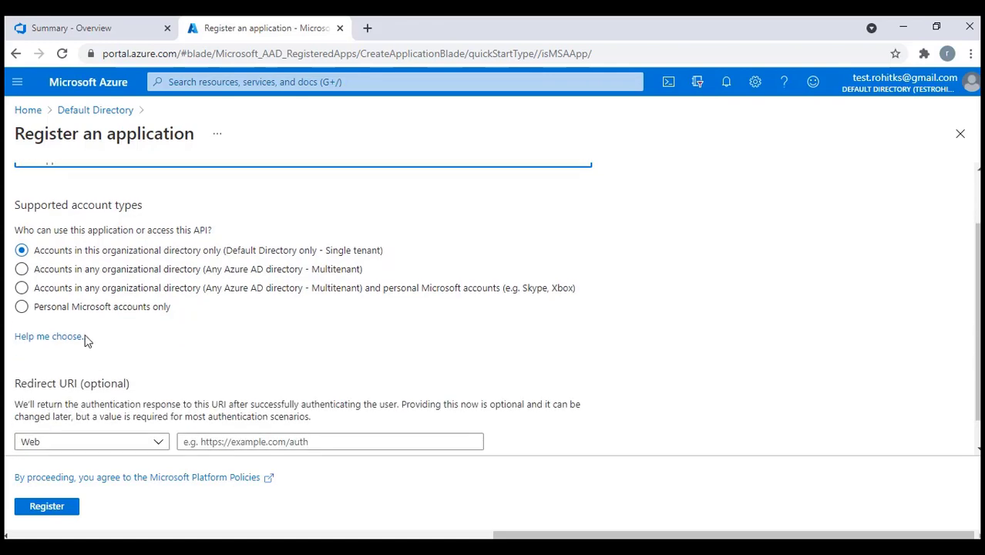
{"action": "scroll", "coordinate": [190, 438], "scroll_direction": "down", "scroll_amount": 1}
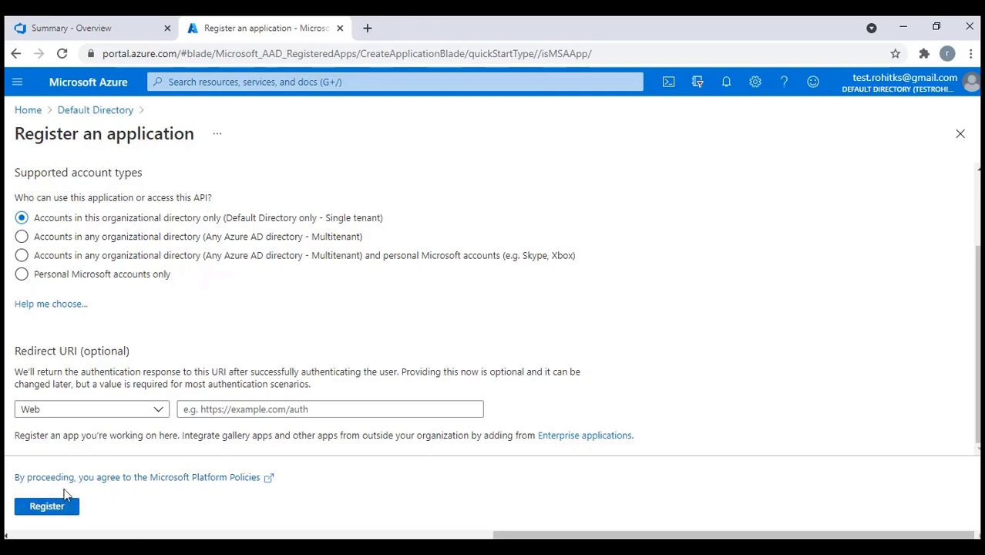
Register the WebApp application as single-tenant, for this organization only
{"action": "scroll", "coordinate": [93, 232], "scroll_direction": "up", "scroll_amount": 2}
{"action": "left_click_drag", "start_coordinate": [93, 233], "coordinate": [11, 237]}
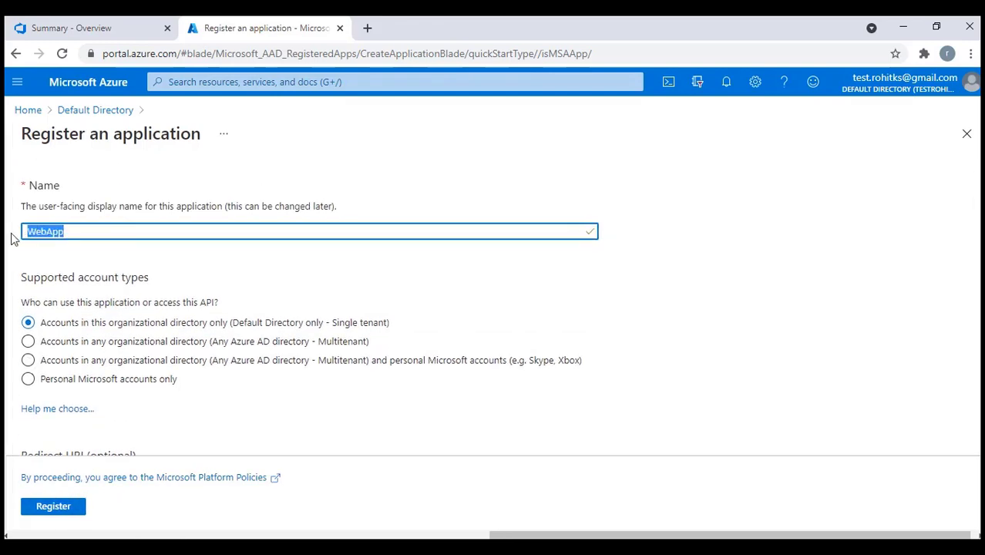
{"action": "left_click", "coordinate": [82, 506]}
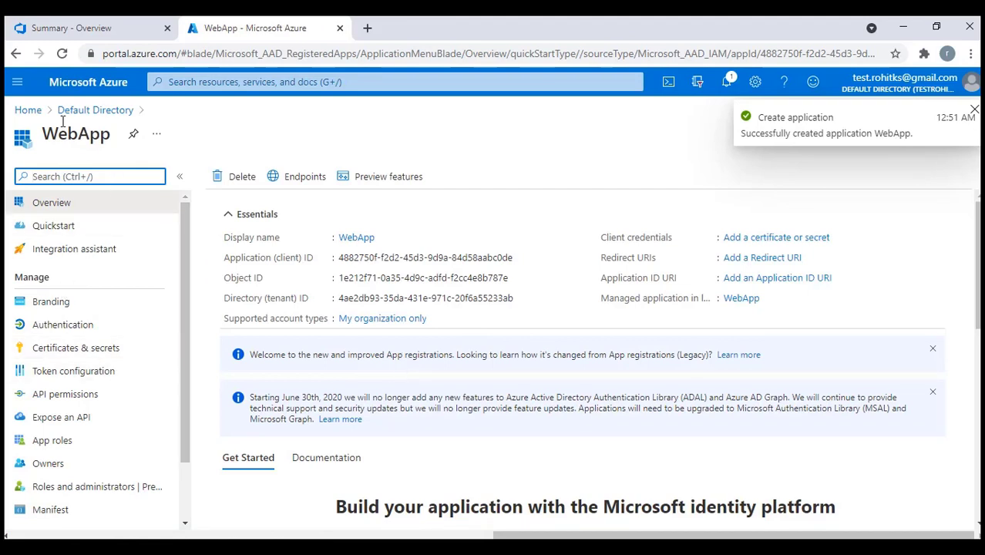
Open the portal home page in a new tab and recover from the connection error
{"action": "right_click", "coordinate": [28, 113]}
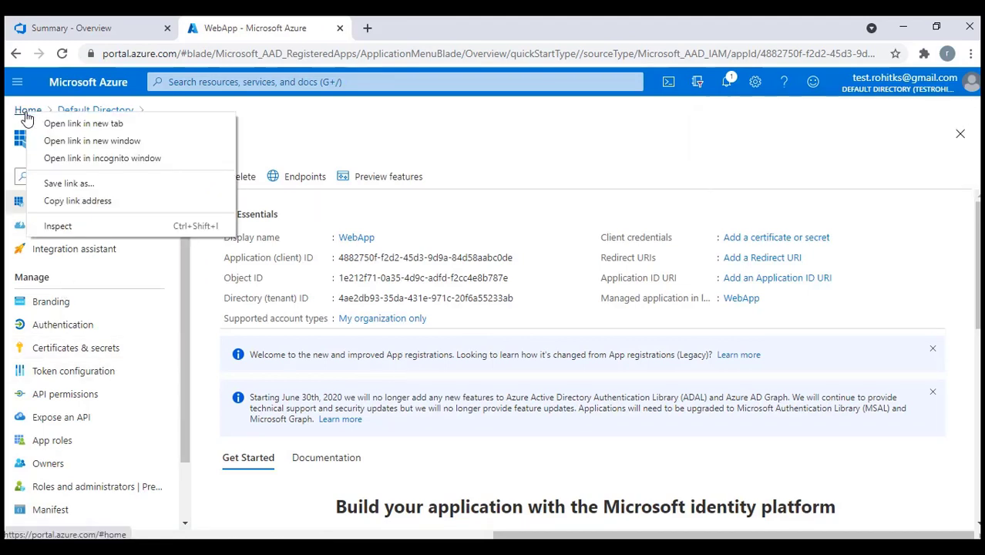
{"action": "left_click", "coordinate": [65, 123]}
{"action": "left_click", "coordinate": [407, 28]}
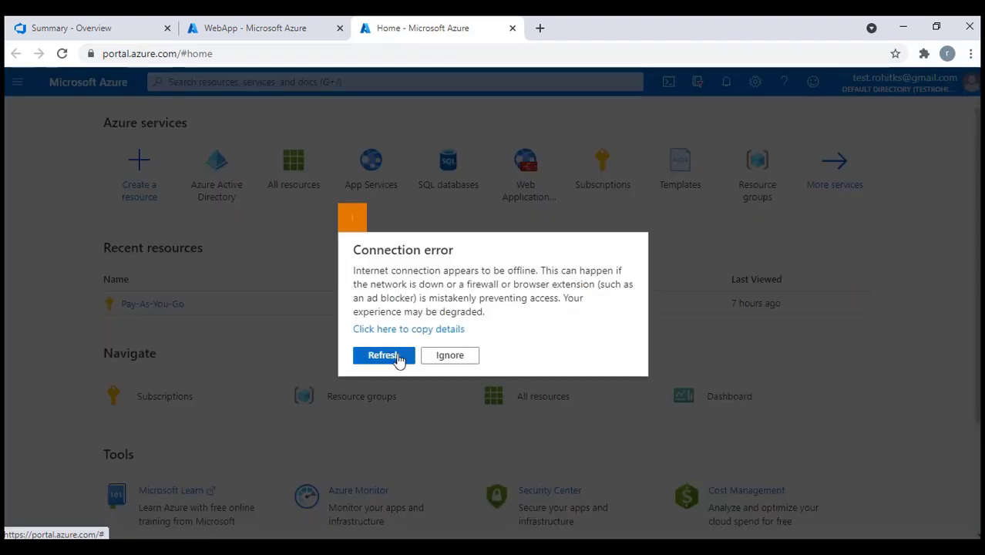
{"action": "left_click", "coordinate": [398, 360]}
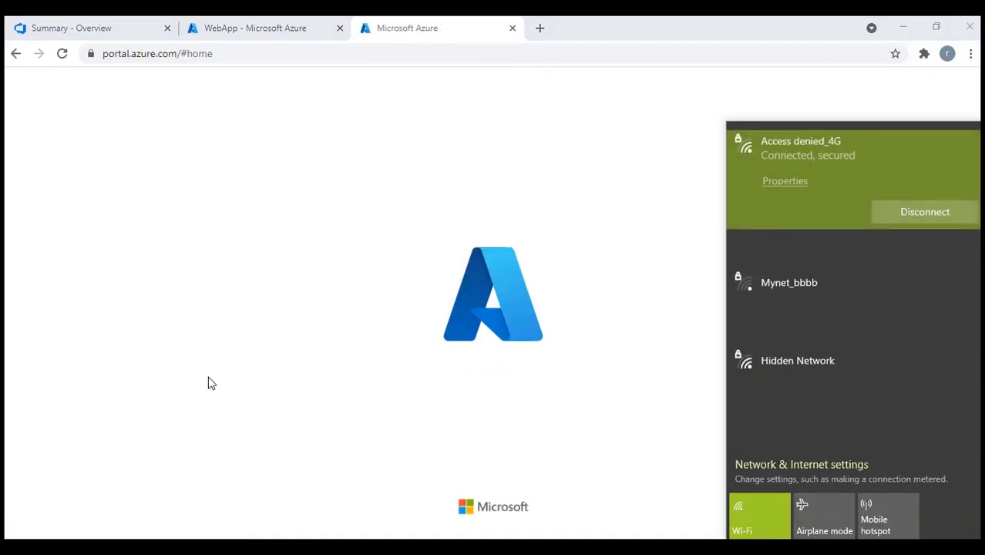
{"action": "left_click", "coordinate": [402, 325]}
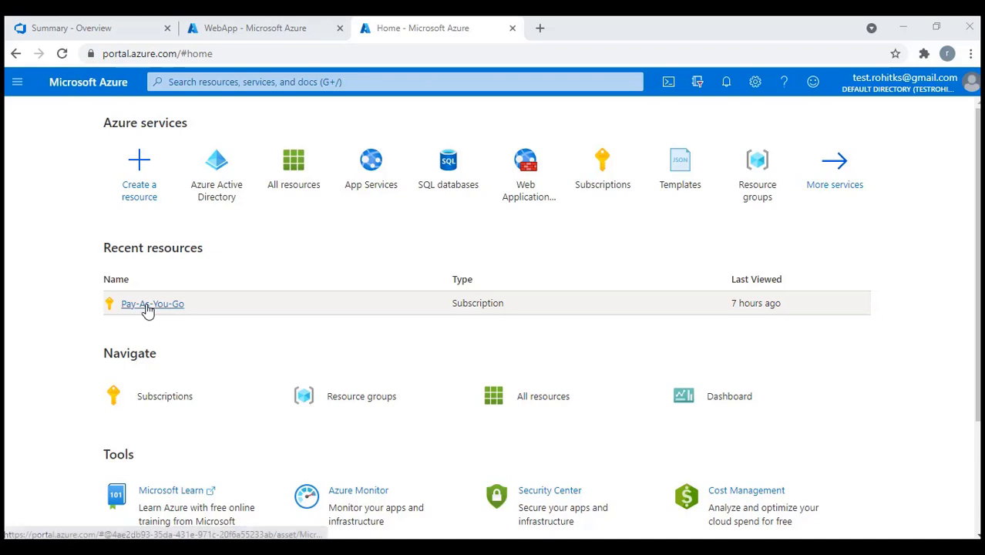
Search 'sub' and open the Pay-As-You-Go subscription from Subscriptions
{"action": "left_click", "coordinate": [212, 81]}
{"action": "type", "text": "sub"}
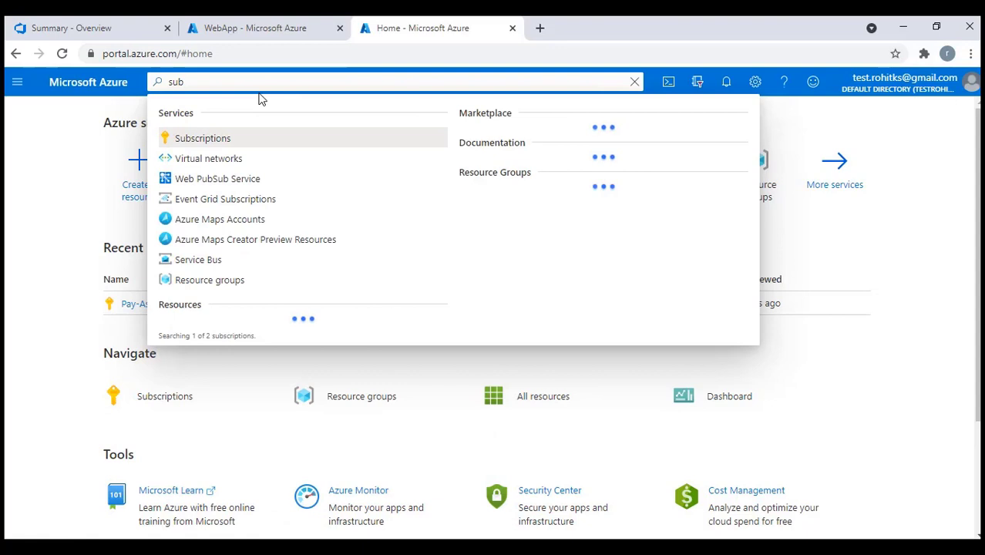
{"action": "left_click", "coordinate": [209, 136]}
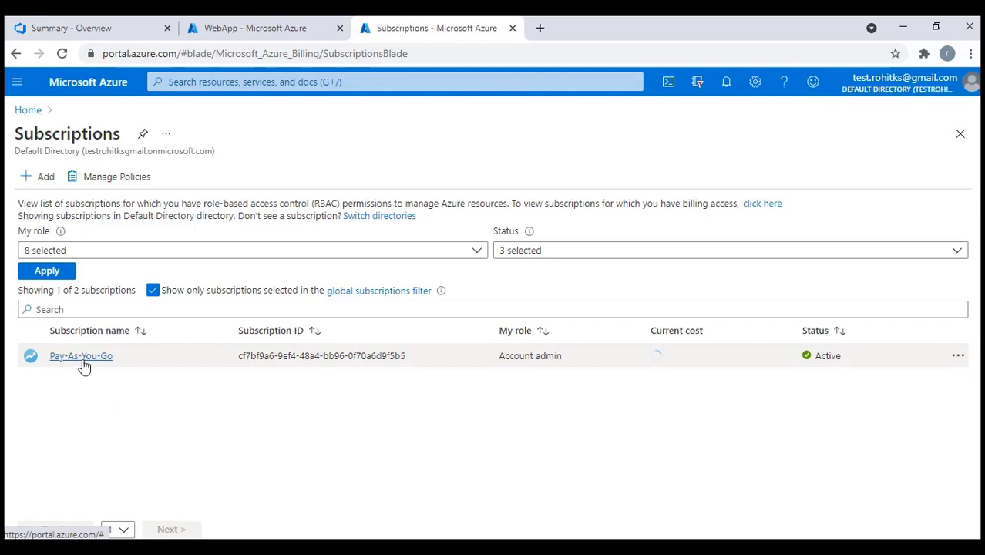
{"action": "left_click", "coordinate": [81, 356]}
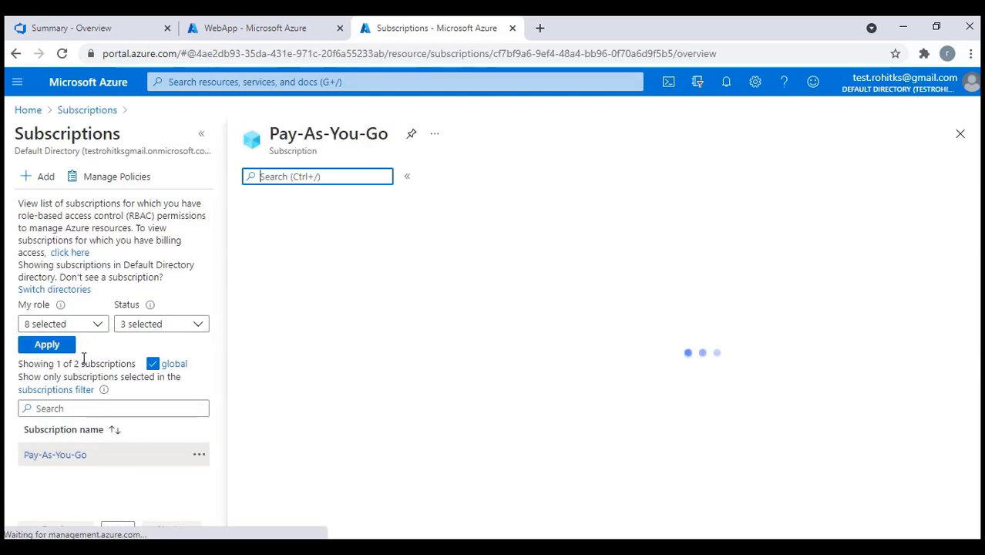
{"action": "left_click", "coordinate": [198, 136]}
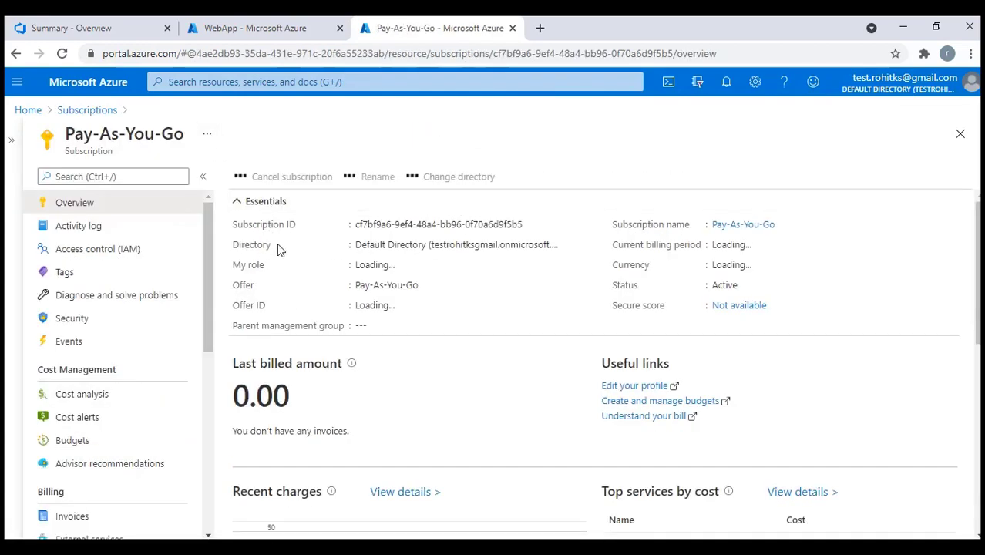
Assign the Owner role on Pay-As-You-Go to the WebApp application via Access control (IAM)
{"action": "left_click", "coordinate": [89, 249]}
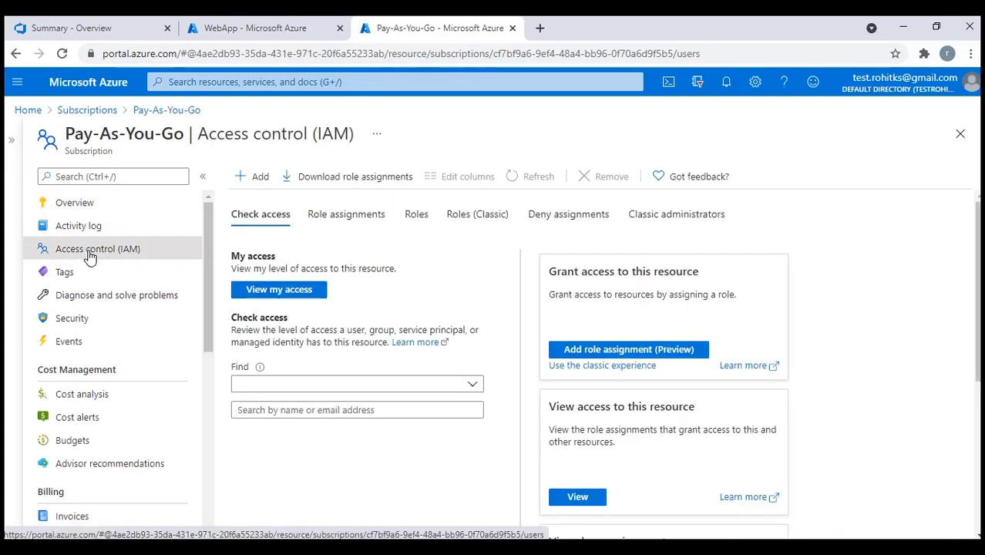
{"action": "left_click", "coordinate": [333, 219]}
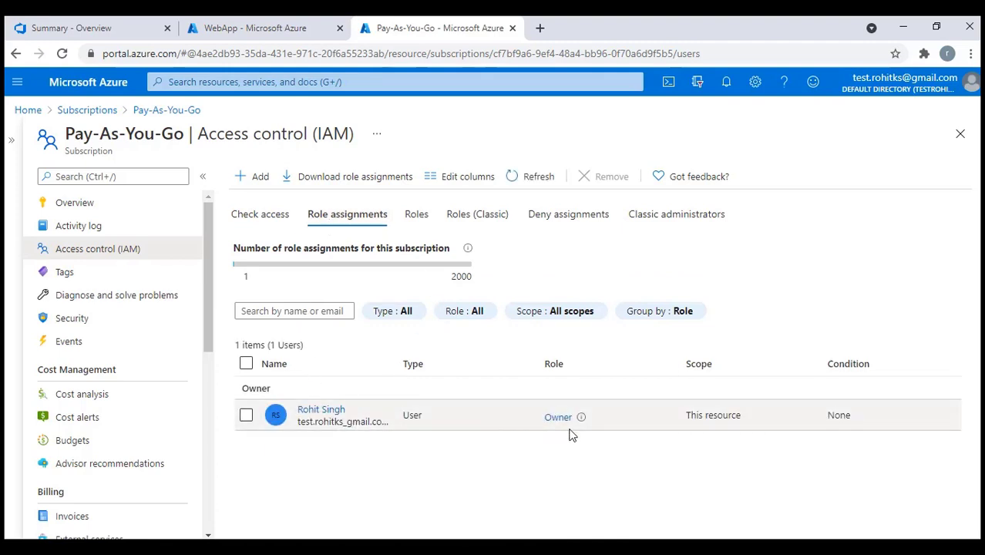
{"action": "left_click", "coordinate": [255, 178]}
{"action": "left_click", "coordinate": [263, 204]}
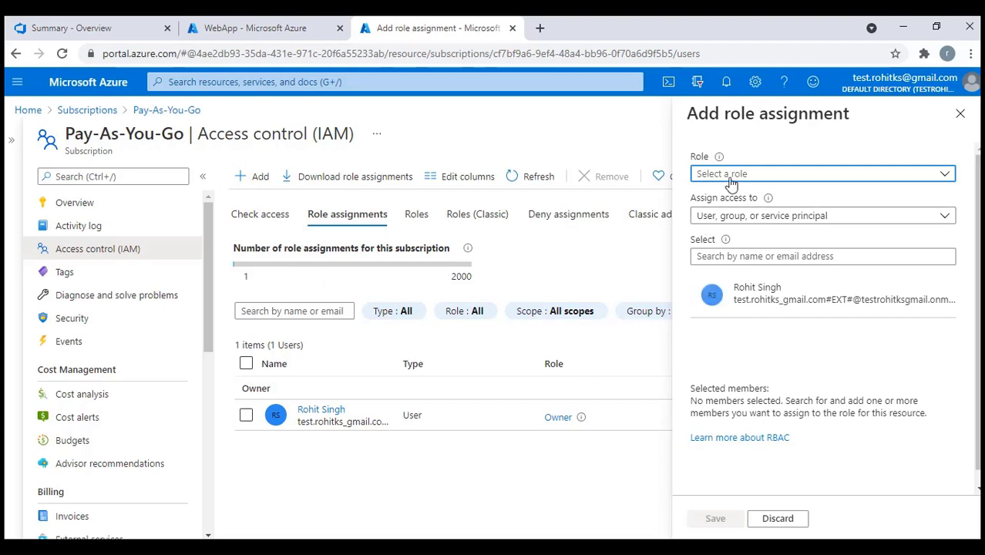
{"action": "left_click", "coordinate": [731, 177]}
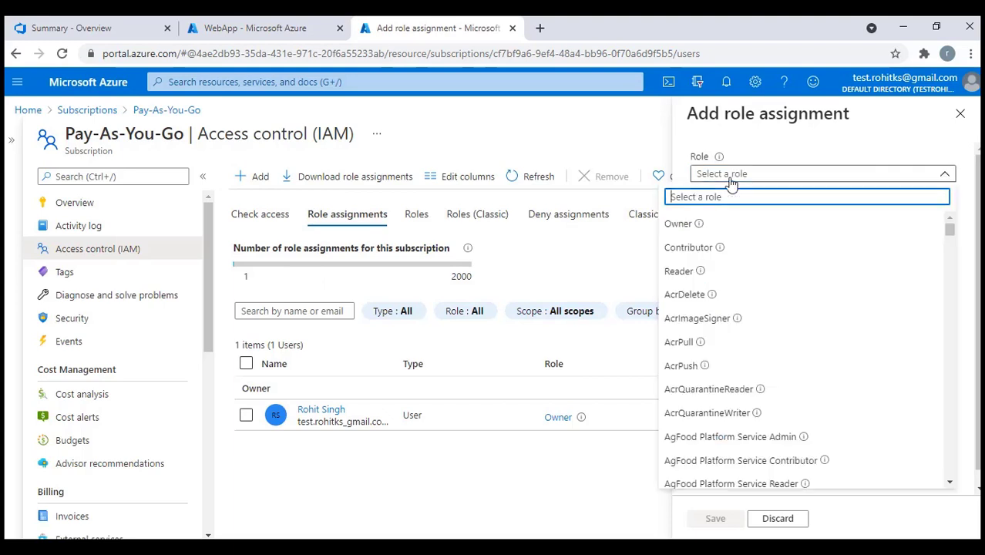
{"action": "left_click", "coordinate": [699, 225]}
{"action": "left_click", "coordinate": [759, 257]}
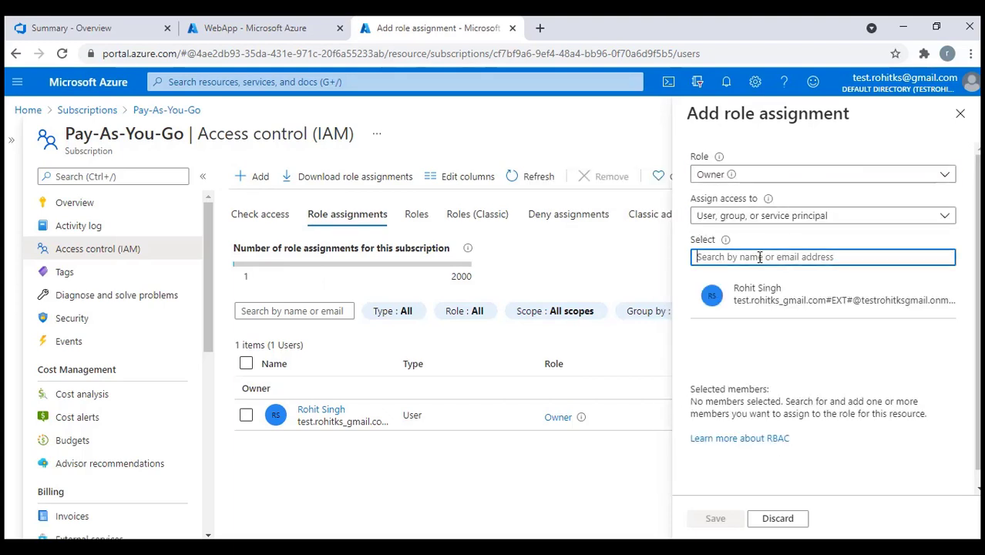
{"action": "type", "text": "WebApp"}
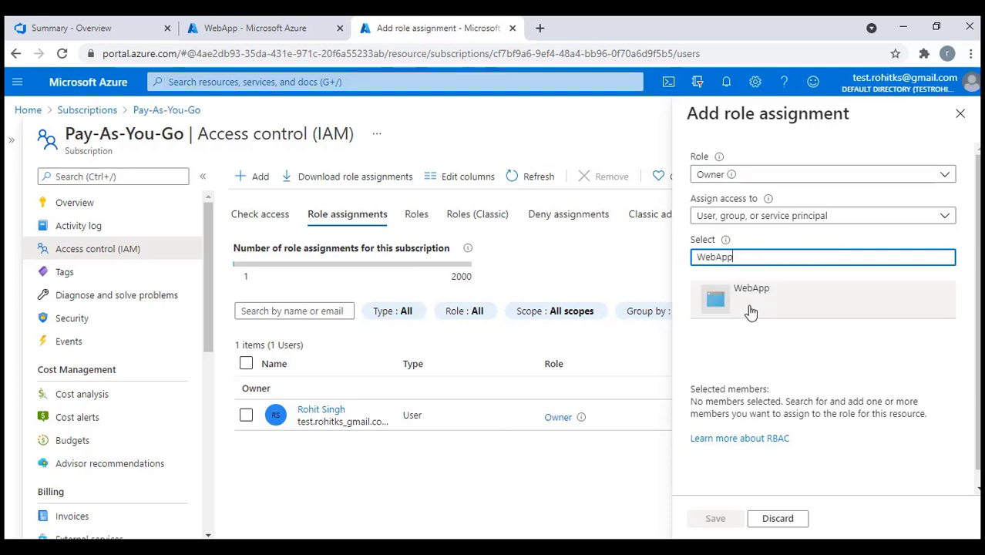
{"action": "left_click", "coordinate": [749, 308]}
{"action": "left_click", "coordinate": [716, 519]}
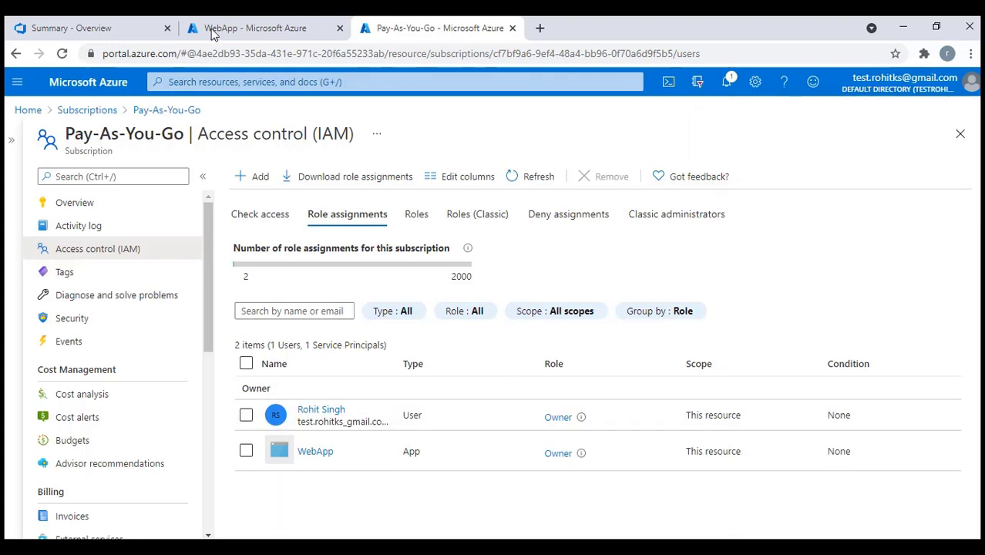
{"action": "left_click", "coordinate": [81, 27]}
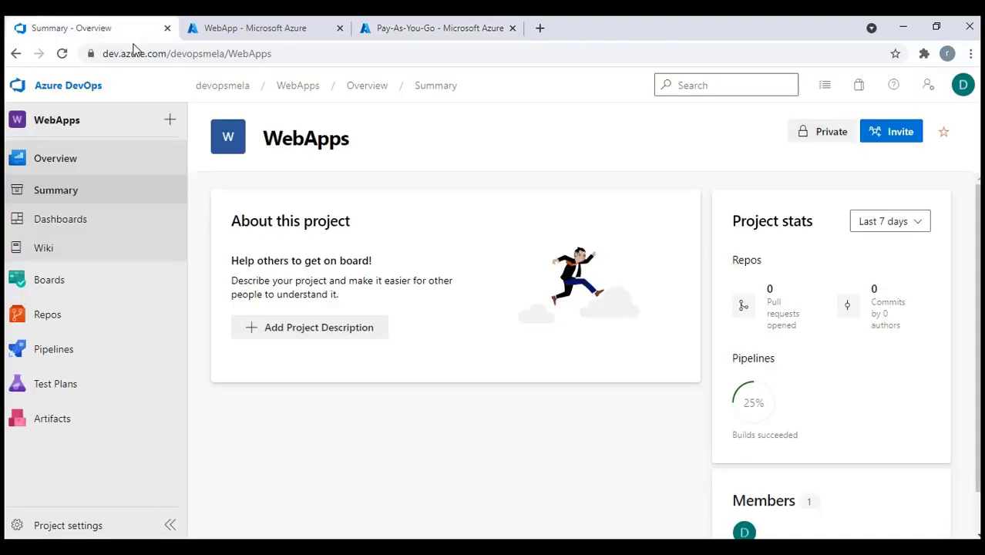
Start an Azure Resource Manager service connection using Service principal (manual) in WebApps project settings
{"action": "left_click", "coordinate": [68, 525]}
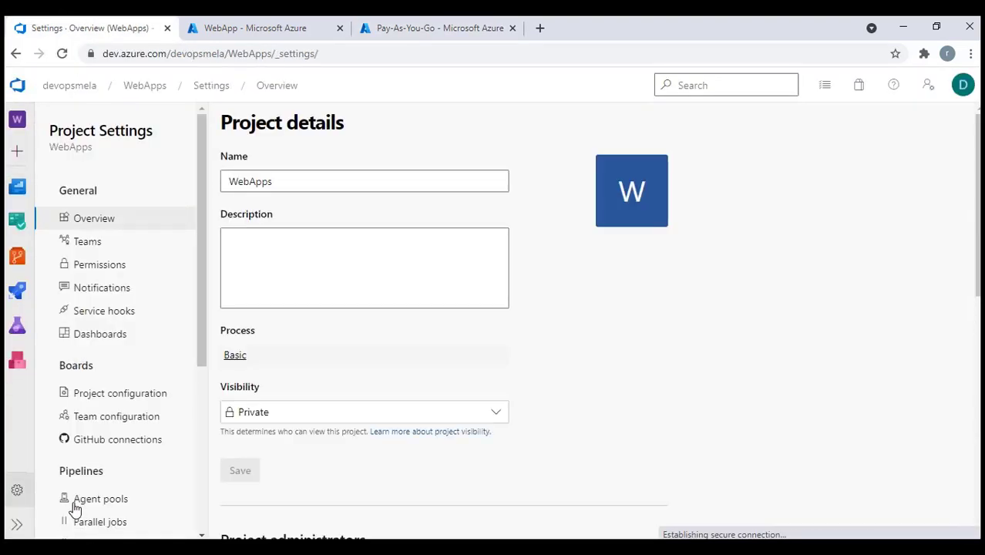
{"action": "scroll", "coordinate": [74, 494], "scroll_direction": "down", "scroll_amount": 2}
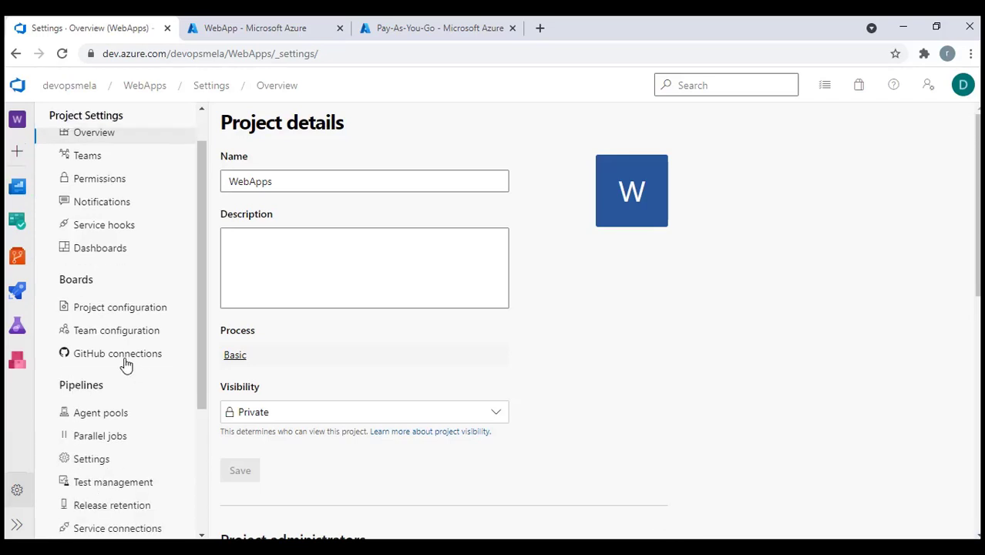
{"action": "scroll", "coordinate": [120, 378], "scroll_direction": "down", "scroll_amount": 3}
{"action": "left_click", "coordinate": [119, 386]}
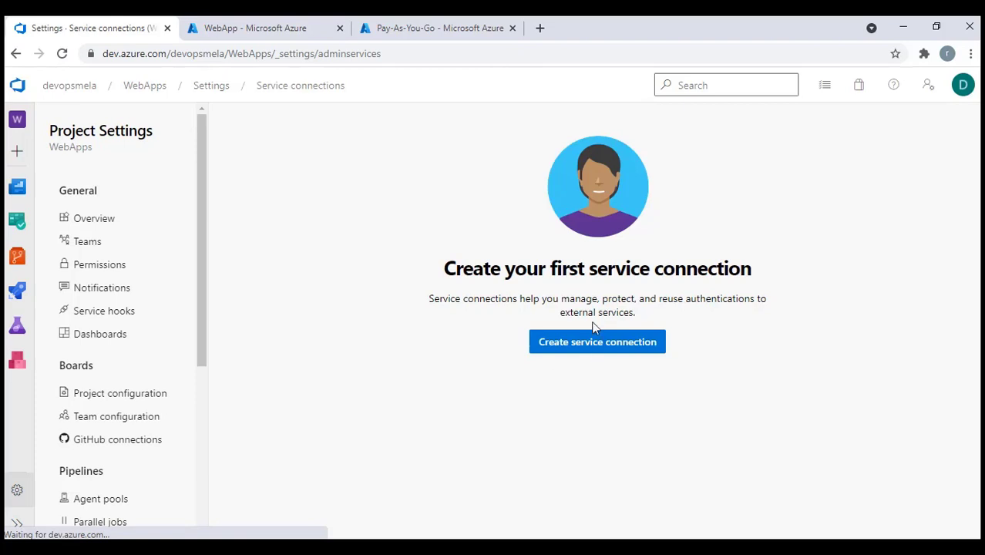
{"action": "left_click", "coordinate": [580, 347]}
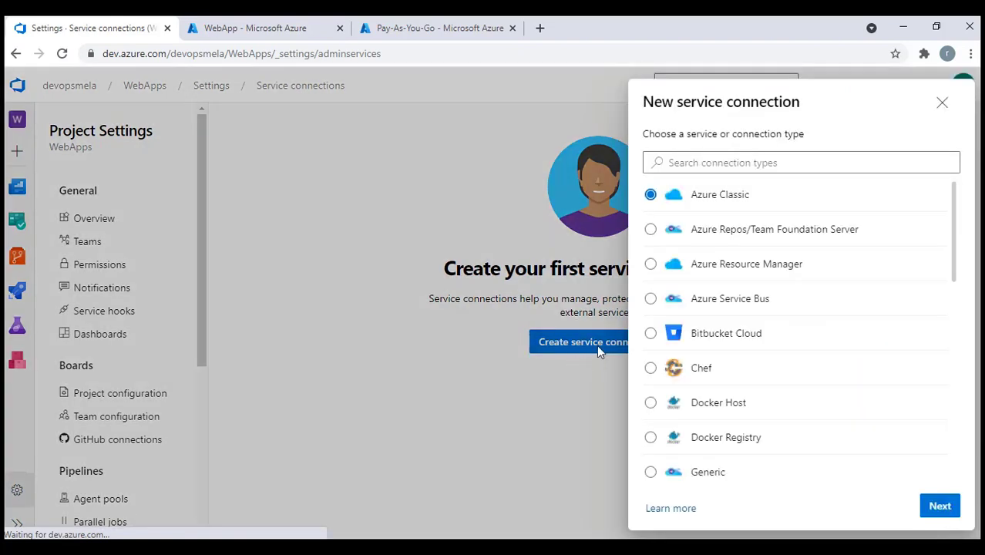
{"action": "left_click", "coordinate": [650, 266]}
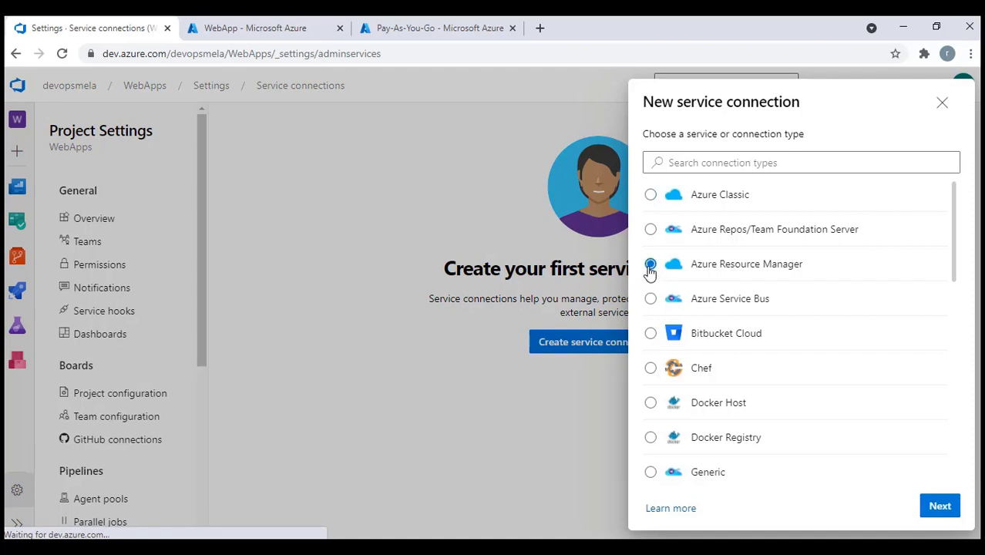
{"action": "left_click", "coordinate": [936, 509]}
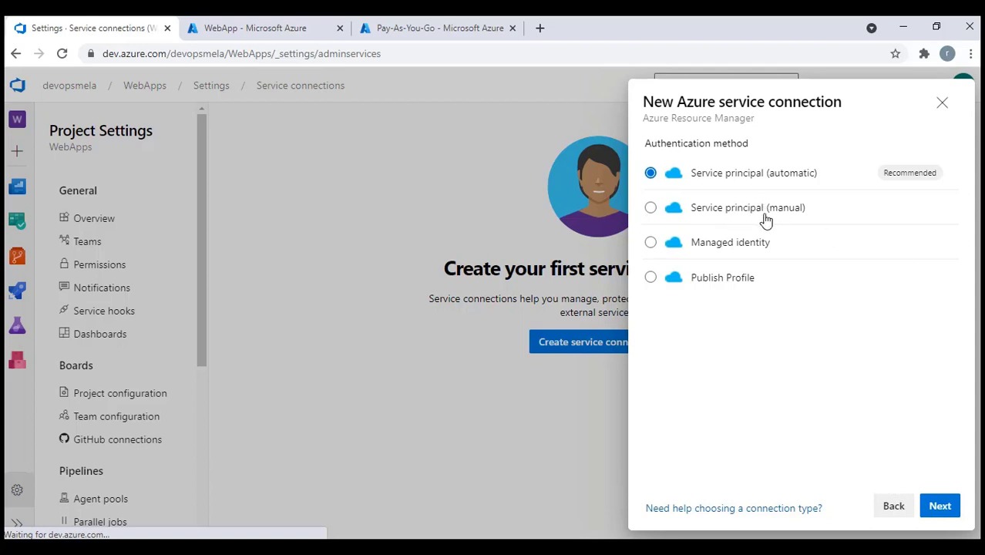
{"action": "left_click", "coordinate": [650, 208]}
{"action": "left_click", "coordinate": [936, 507]}
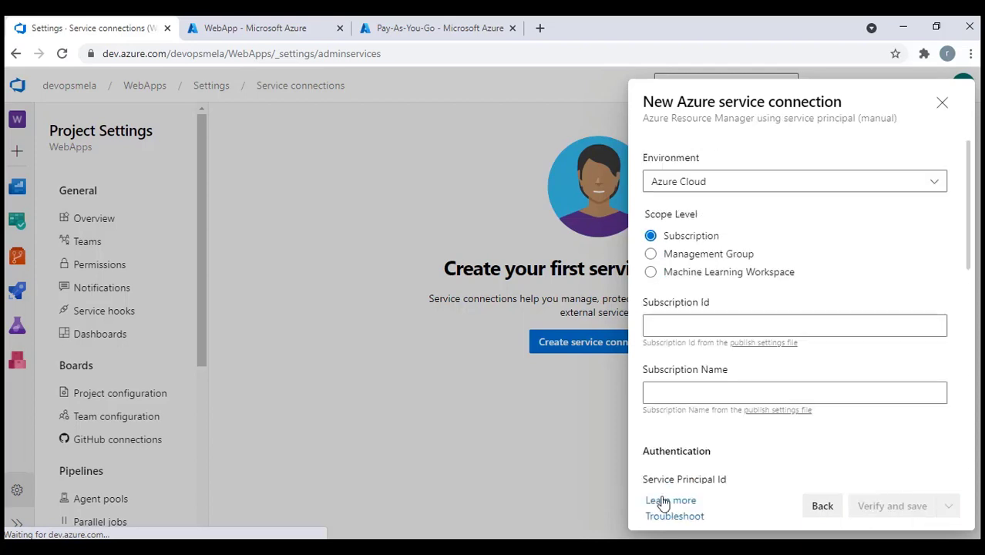
Fill in the subscription ID and the subscription name Pay-As-You-Go copied from the portal
{"action": "left_click", "coordinate": [706, 322]}
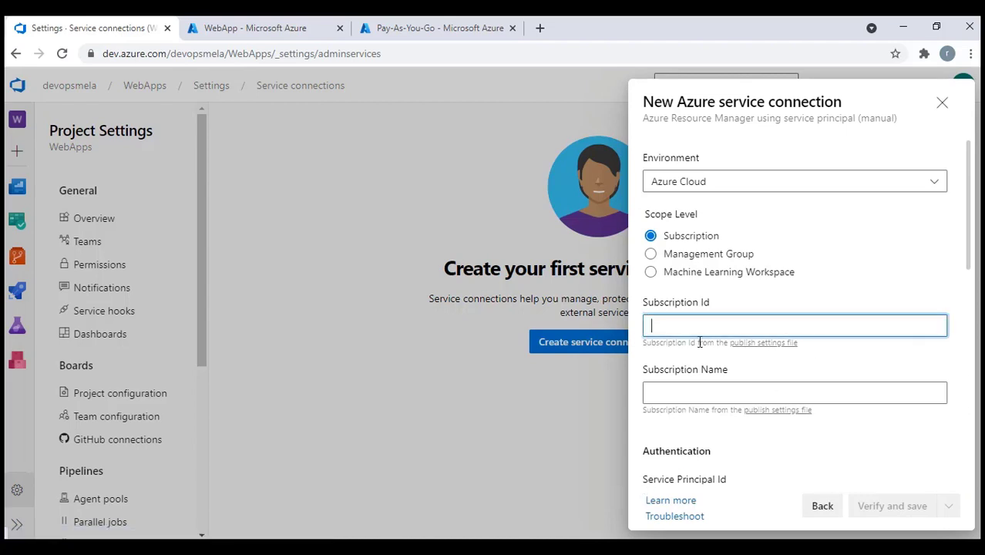
{"action": "left_click", "coordinate": [427, 27]}
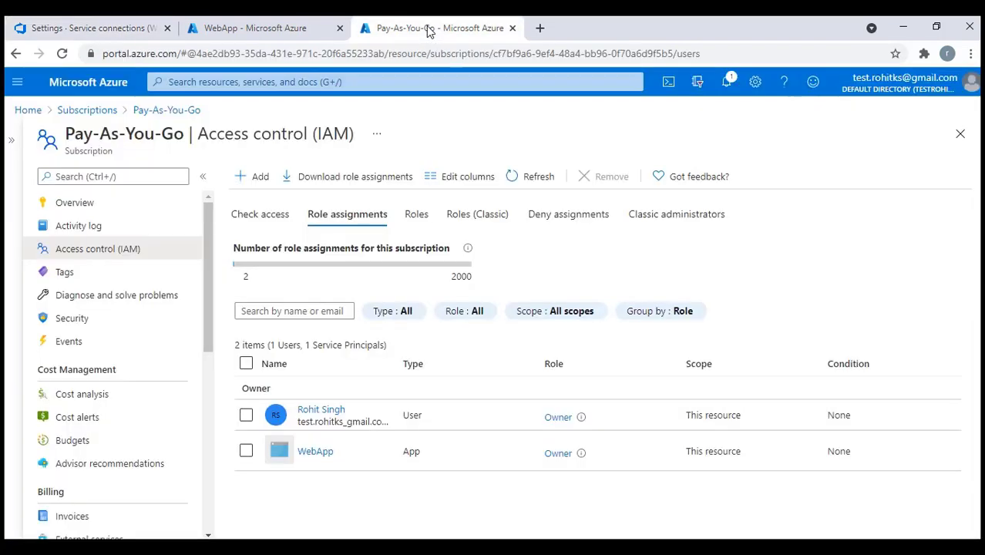
{"action": "left_click", "coordinate": [86, 204]}
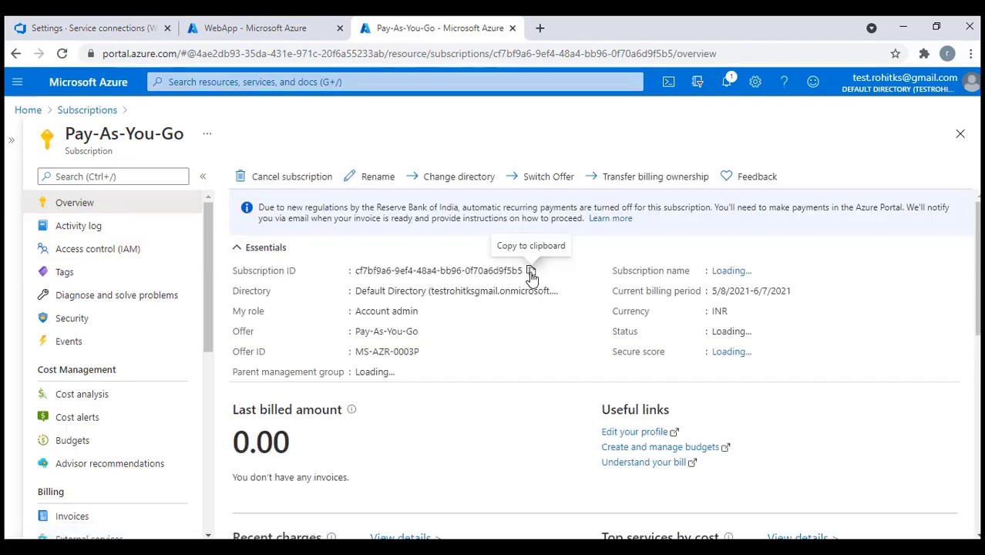
{"action": "left_click", "coordinate": [531, 271]}
{"action": "left_click", "coordinate": [78, 30]}
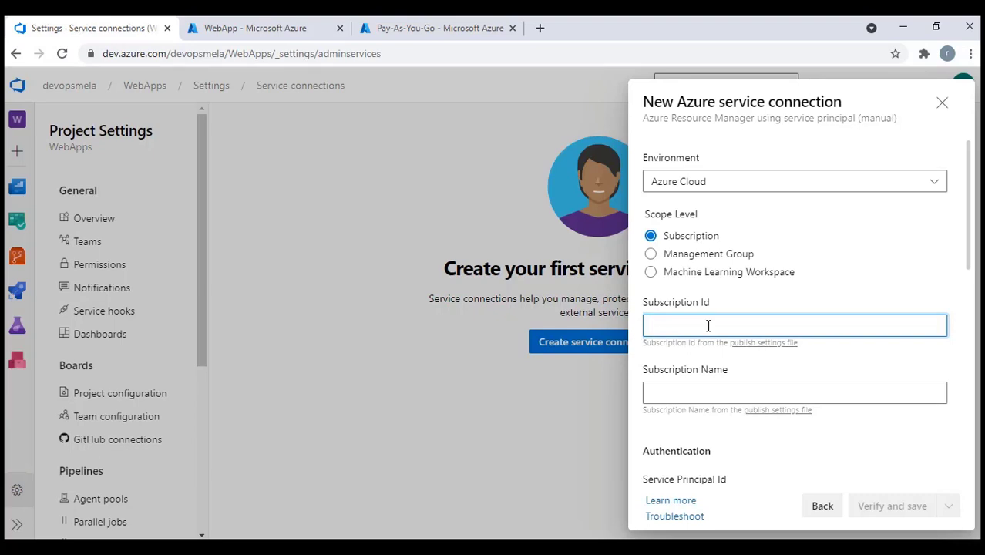
{"action": "key", "text": "ctrl+v"}
{"action": "left_click", "coordinate": [704, 394]}
{"action": "left_click", "coordinate": [447, 29]}
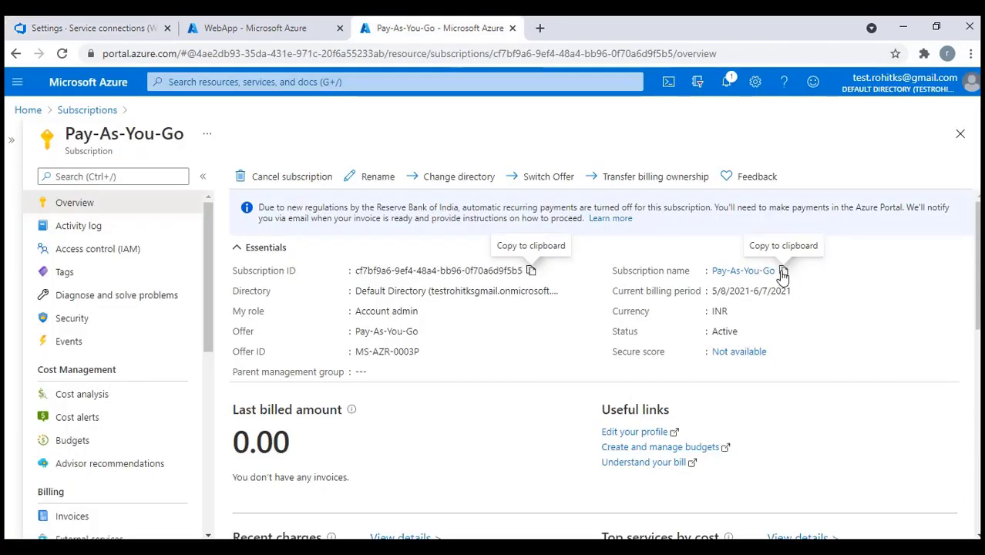
{"action": "left_click", "coordinate": [784, 270]}
{"action": "left_click", "coordinate": [89, 28]}
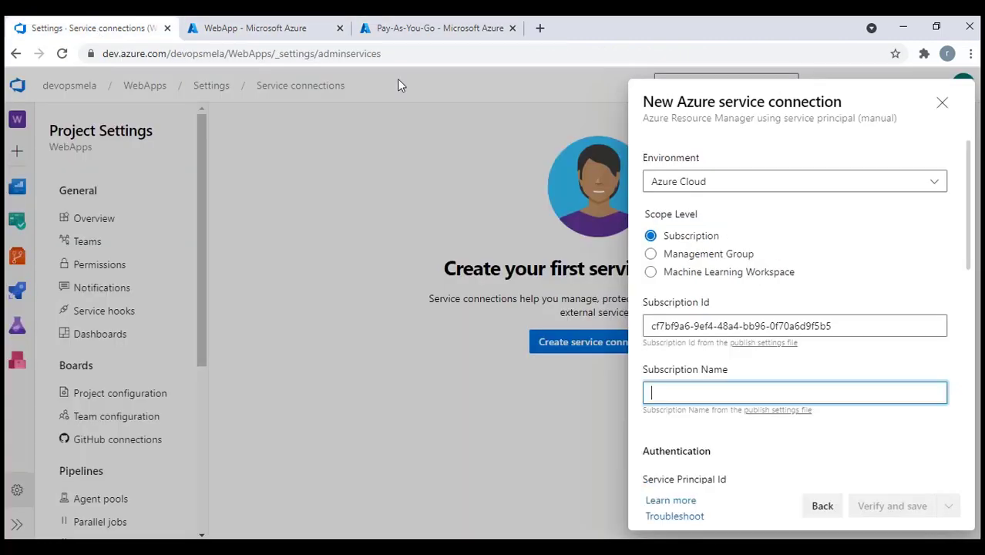
{"action": "key", "text": "ctrl+v"}
Enter WebApp's Application (client) ID as the Service Principal Id
{"action": "scroll", "coordinate": [709, 395], "scroll_direction": "down", "scroll_amount": 3}
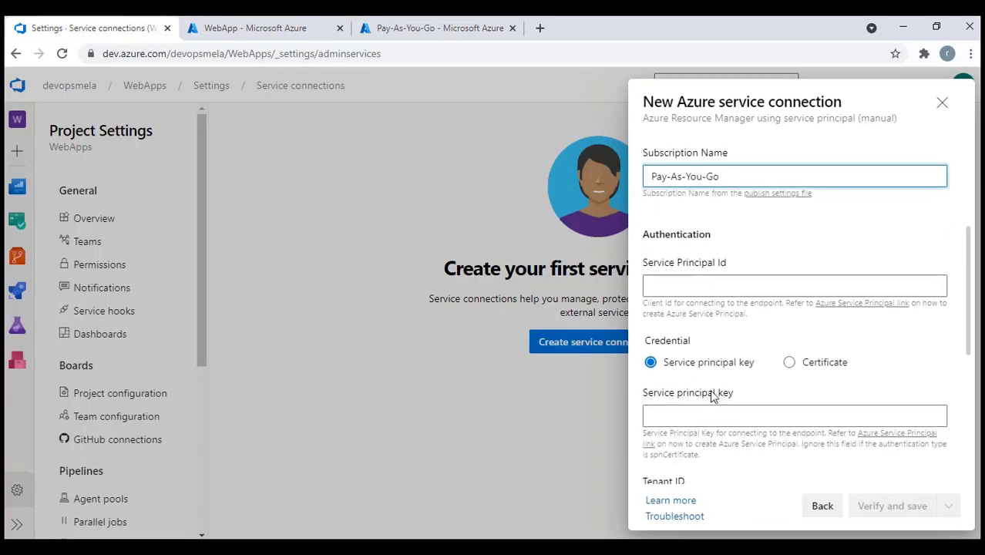
{"action": "left_click", "coordinate": [690, 286]}
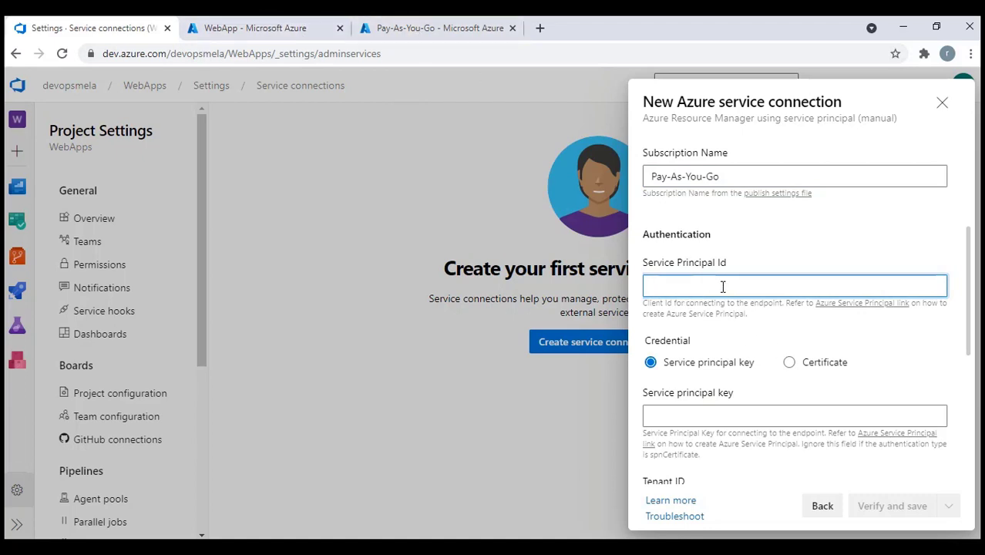
{"action": "left_click", "coordinate": [255, 28]}
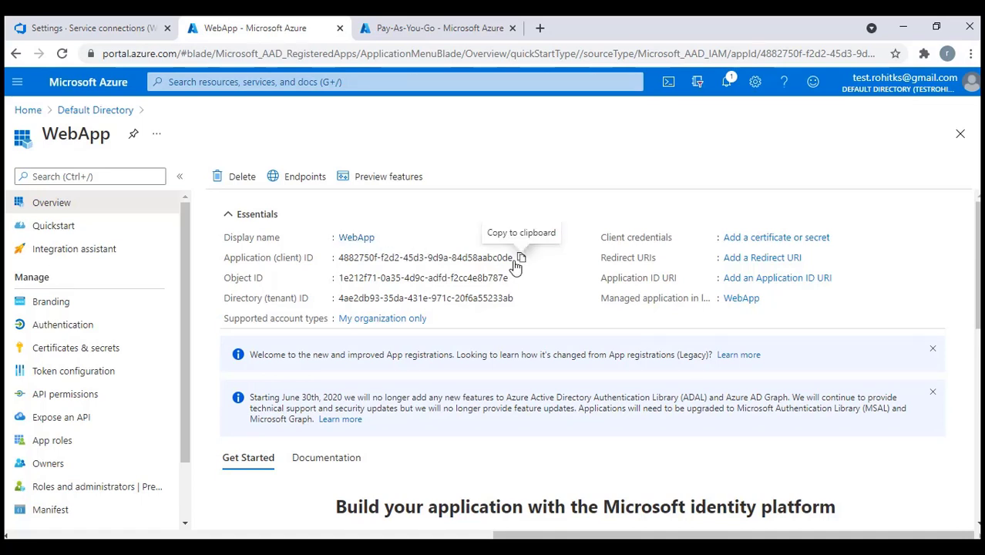
{"action": "left_click", "coordinate": [521, 260]}
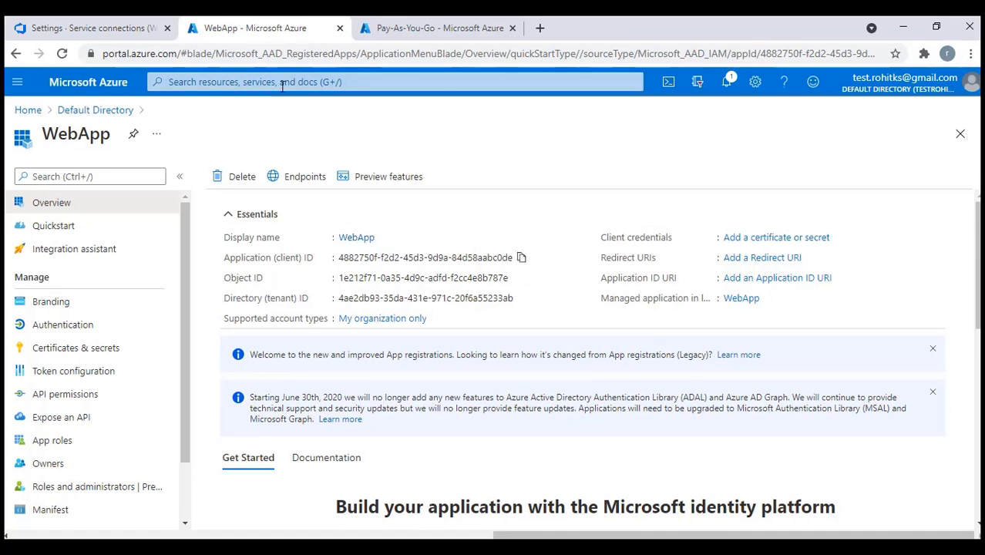
{"action": "left_click", "coordinate": [90, 27]}
{"action": "key", "text": "ctrl+v"}
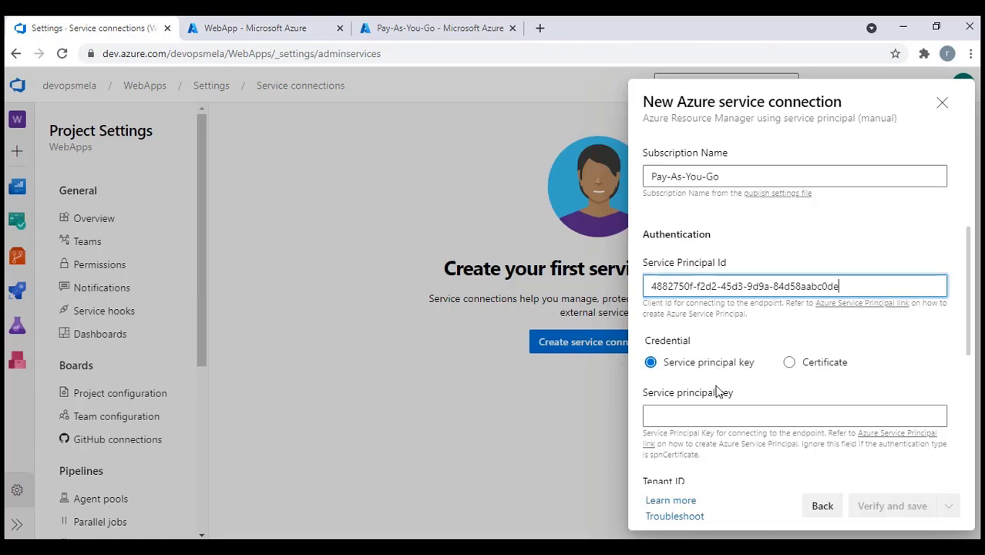
{"action": "left_click", "coordinate": [721, 417]}
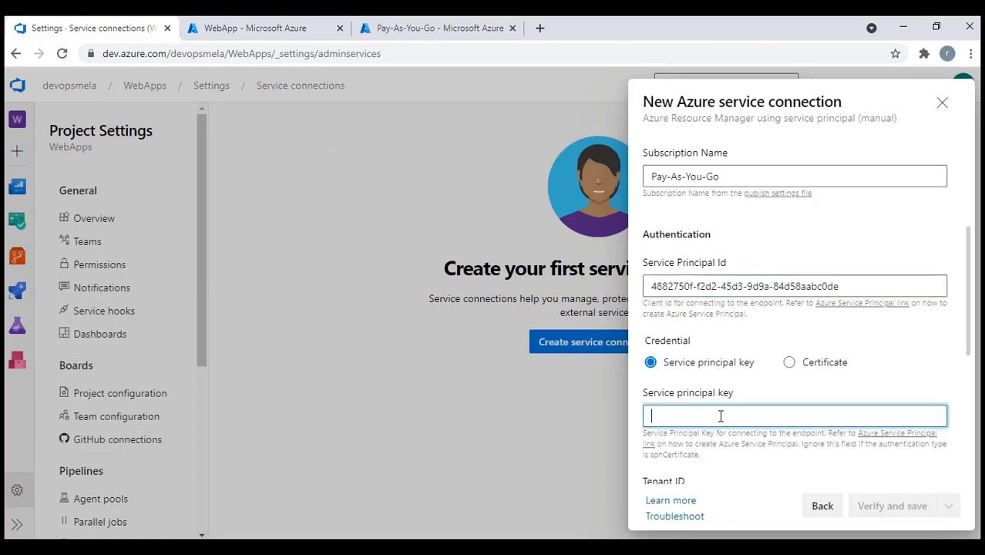
{"action": "left_click", "coordinate": [254, 28]}
{"action": "scroll", "coordinate": [171, 296], "scroll_direction": "down", "scroll_amount": 2}
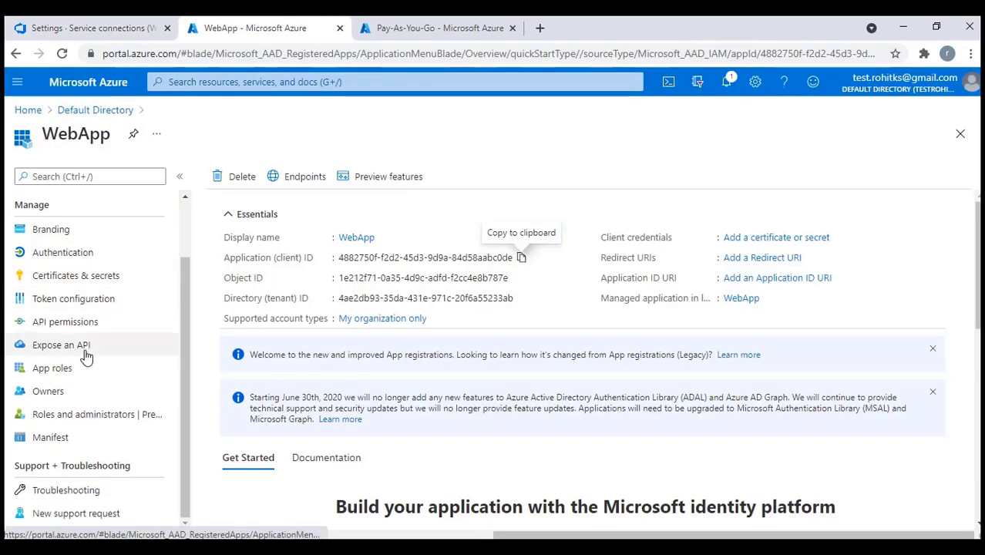
Add a client secret described 'WebApp', expiring 11/22/2021, under Certificates & secrets
{"action": "left_click", "coordinate": [68, 283]}
{"action": "scroll", "coordinate": [334, 402], "scroll_direction": "down", "scroll_amount": 2}
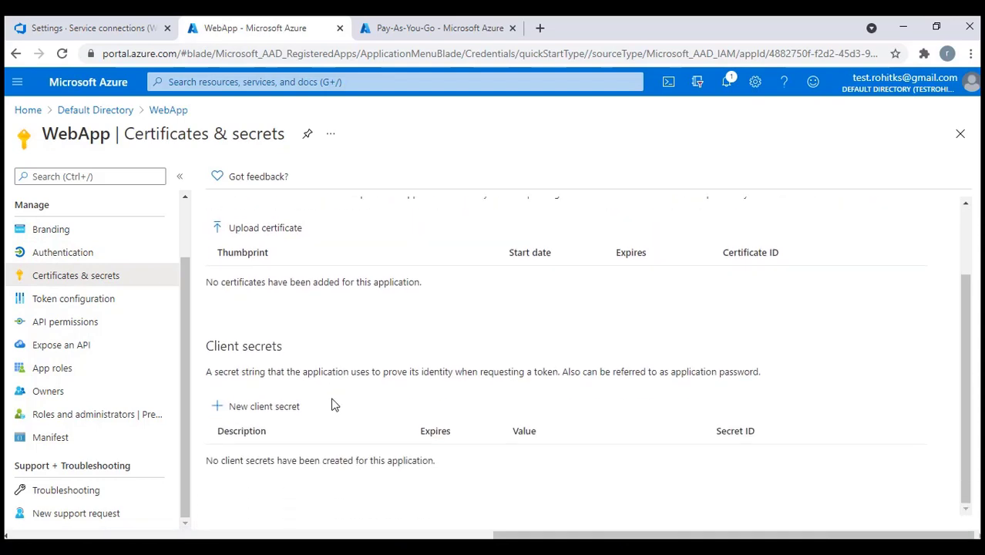
{"action": "left_click", "coordinate": [248, 417]}
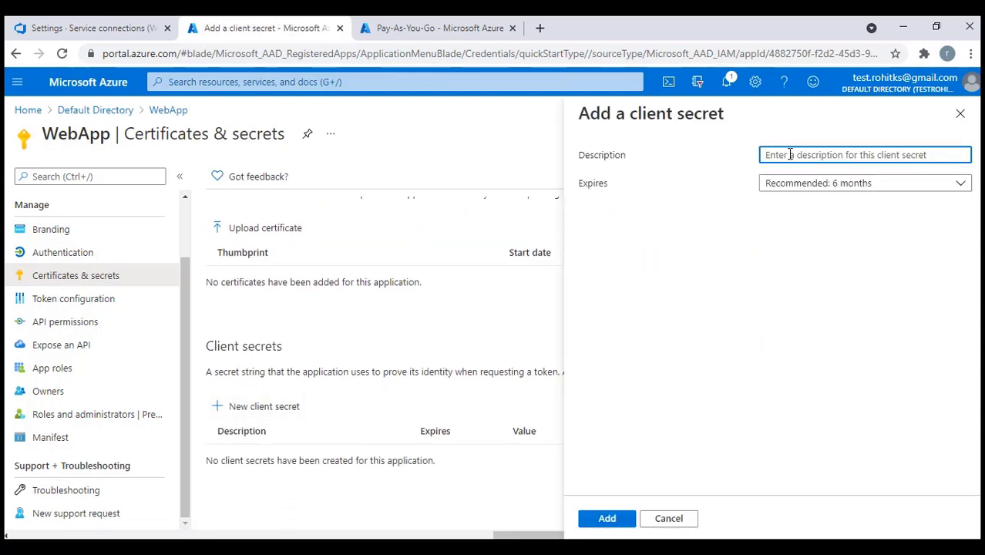
{"action": "type", "text": "WebApp"}
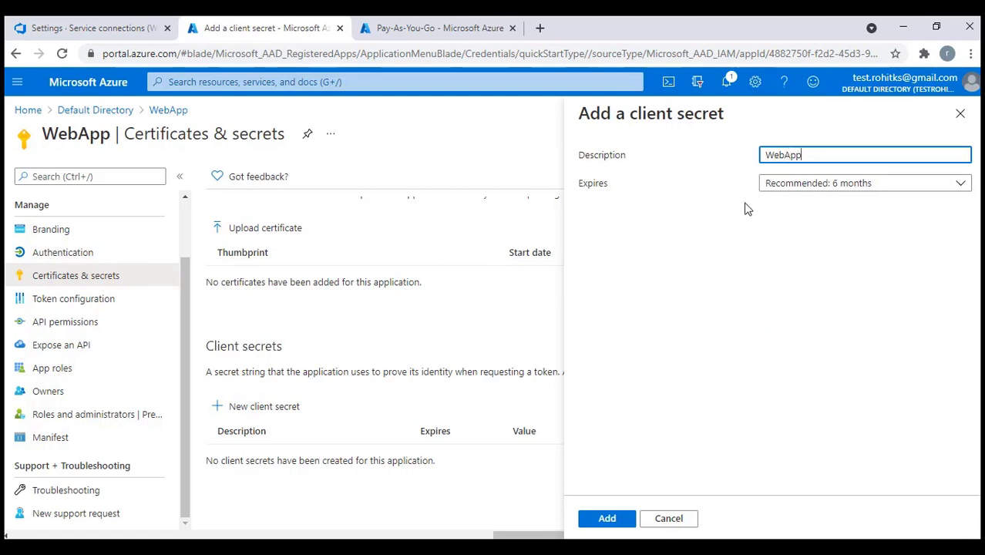
{"action": "left_click", "coordinate": [619, 519]}
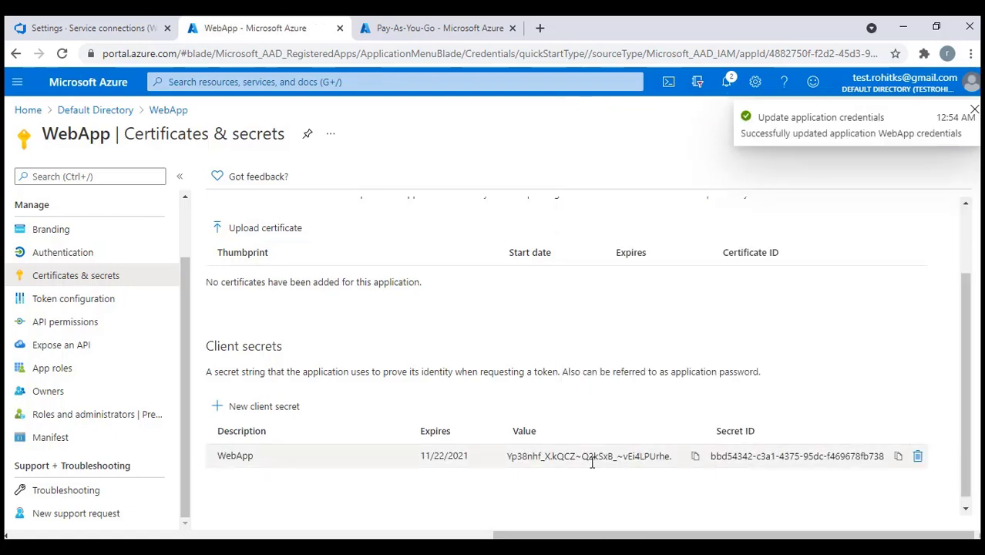
Paste the new client secret value as the Service principal key
{"action": "left_click", "coordinate": [696, 458]}
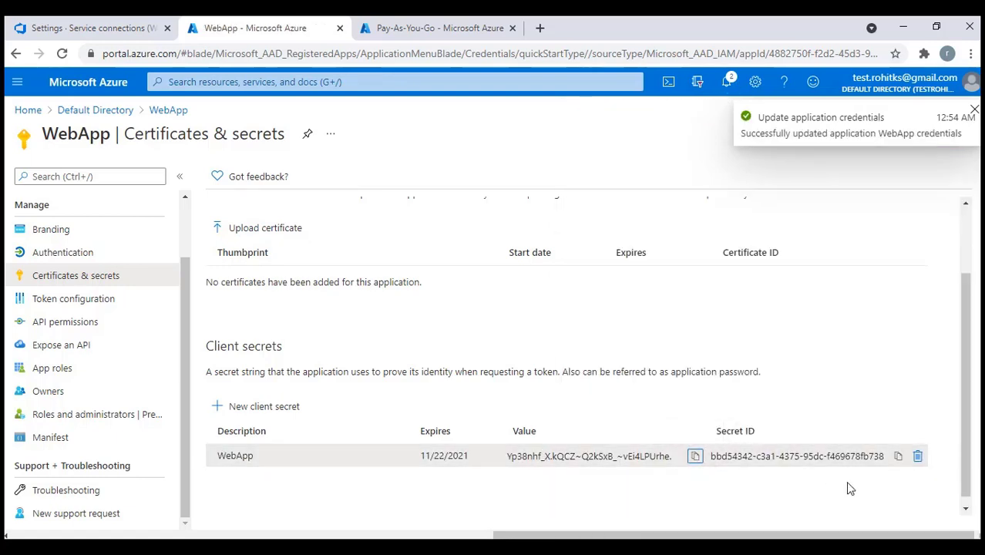
{"action": "left_click", "coordinate": [116, 28]}
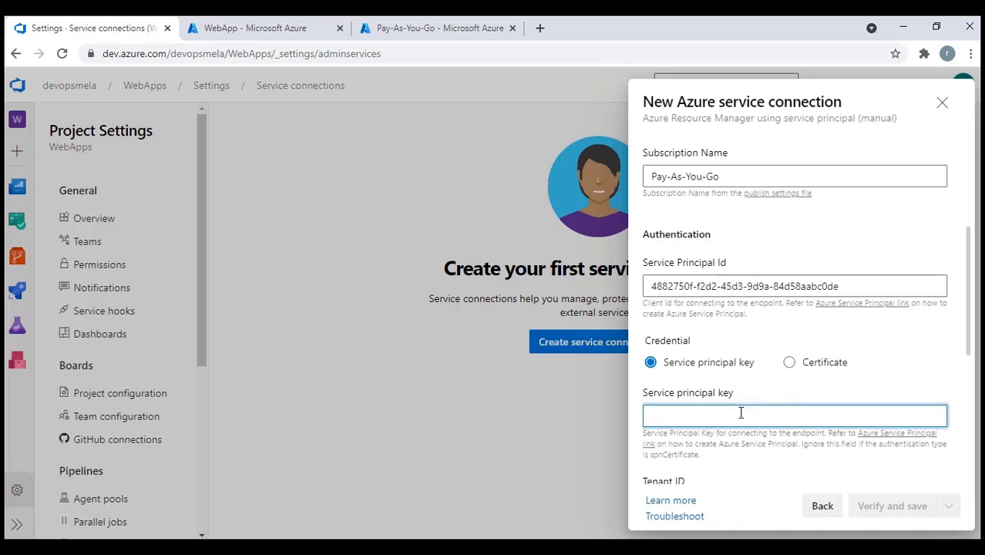
{"action": "key", "text": "ctrl+v"}
{"action": "scroll", "coordinate": [761, 383], "scroll_direction": "down", "scroll_amount": 2}
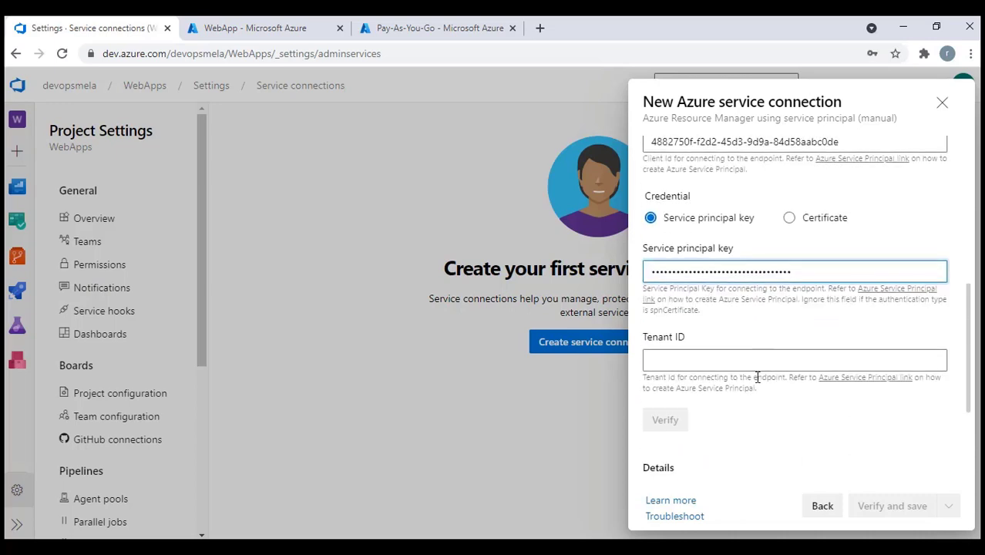
Enter WebApp's Directory (tenant) ID as Tenant ID and verify the connection
{"action": "left_click", "coordinate": [692, 363]}
{"action": "left_click", "coordinate": [264, 27]}
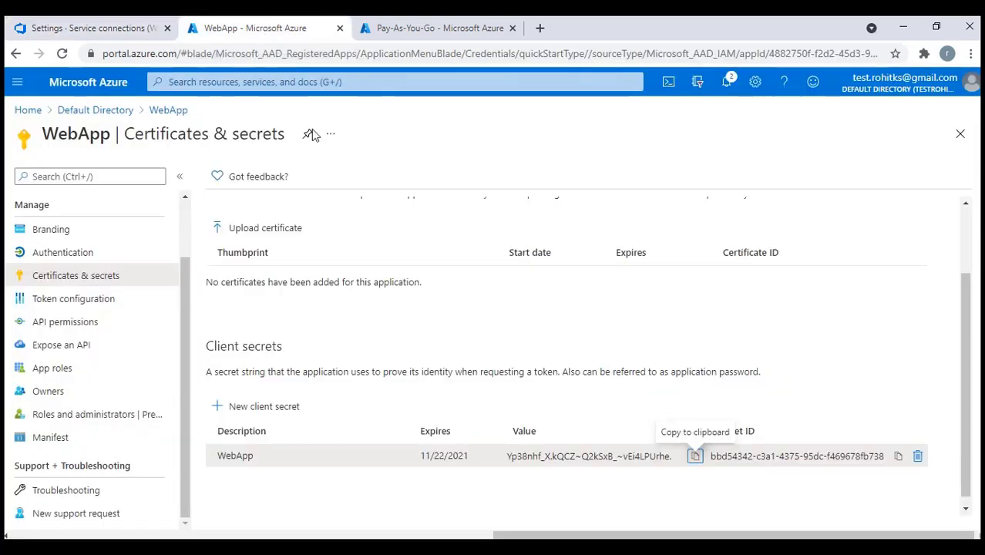
{"action": "scroll", "coordinate": [96, 321], "scroll_direction": "up", "scroll_amount": 1}
{"action": "left_click", "coordinate": [49, 204]}
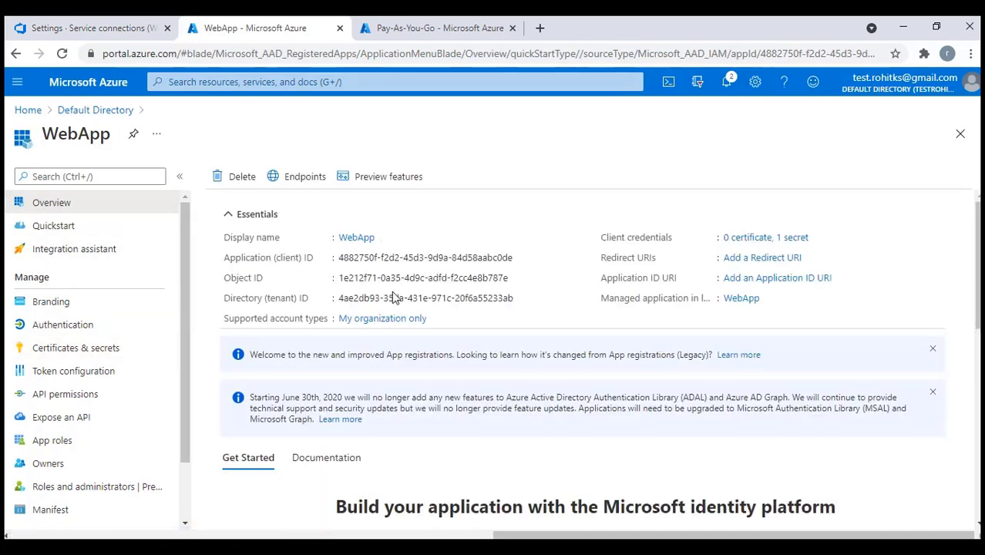
{"action": "left_click", "coordinate": [523, 300]}
{"action": "left_click", "coordinate": [74, 30]}
{"action": "key", "text": "ctrl+v"}
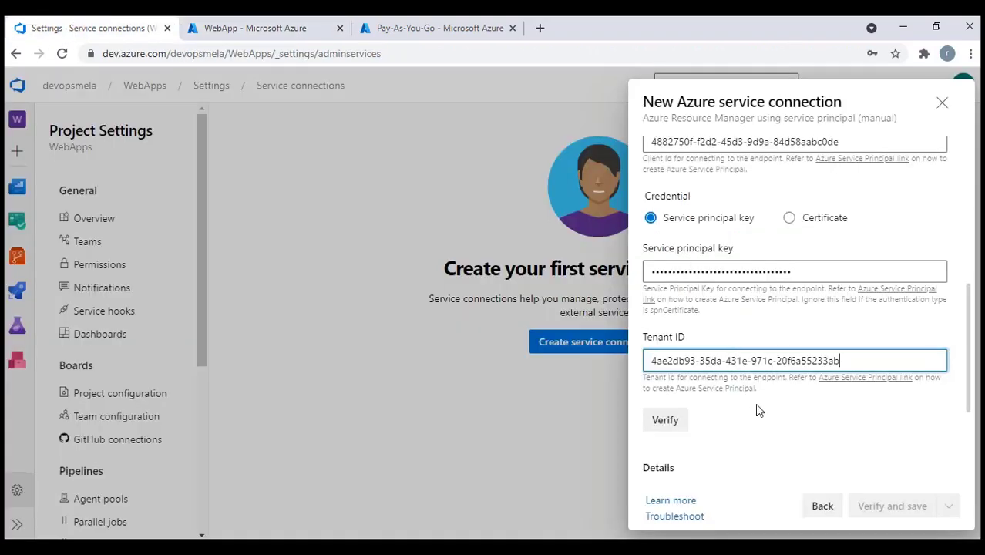
{"action": "left_click", "coordinate": [666, 432]}
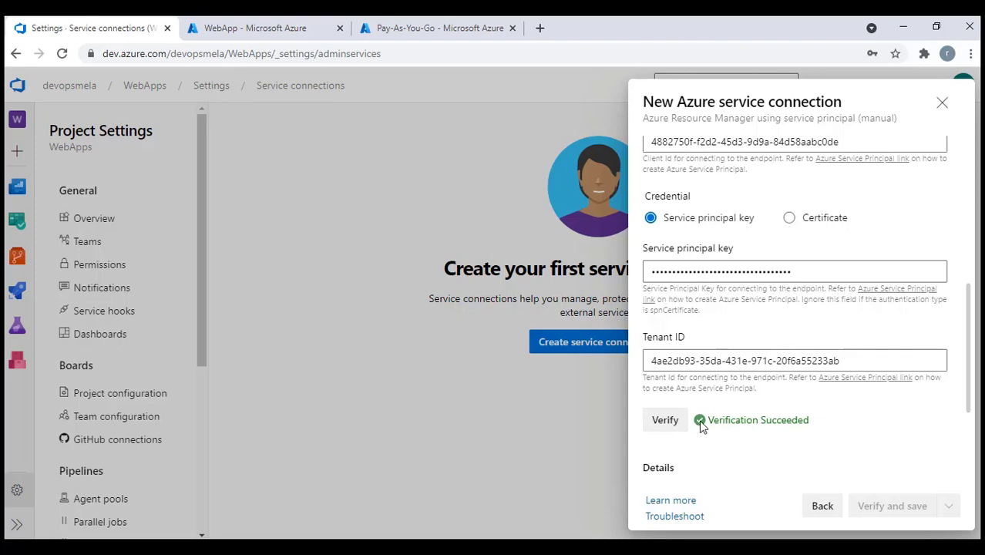
{"action": "scroll", "coordinate": [704, 423], "scroll_direction": "down", "scroll_amount": 2}
Name the connection AzureTrail, give it description AzureTrail, then verify and save
{"action": "left_click", "coordinate": [699, 373]}
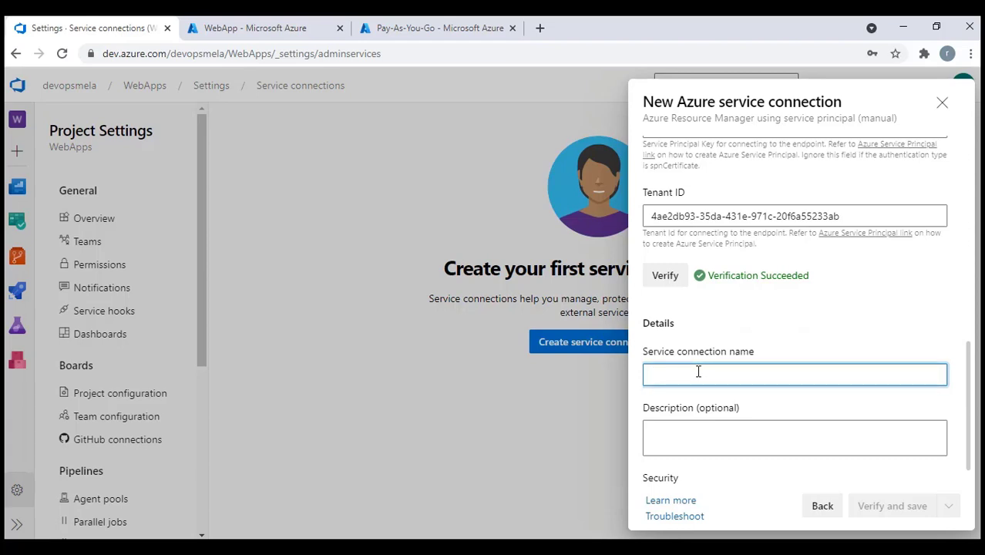
{"action": "type", "text": "AzureT"}
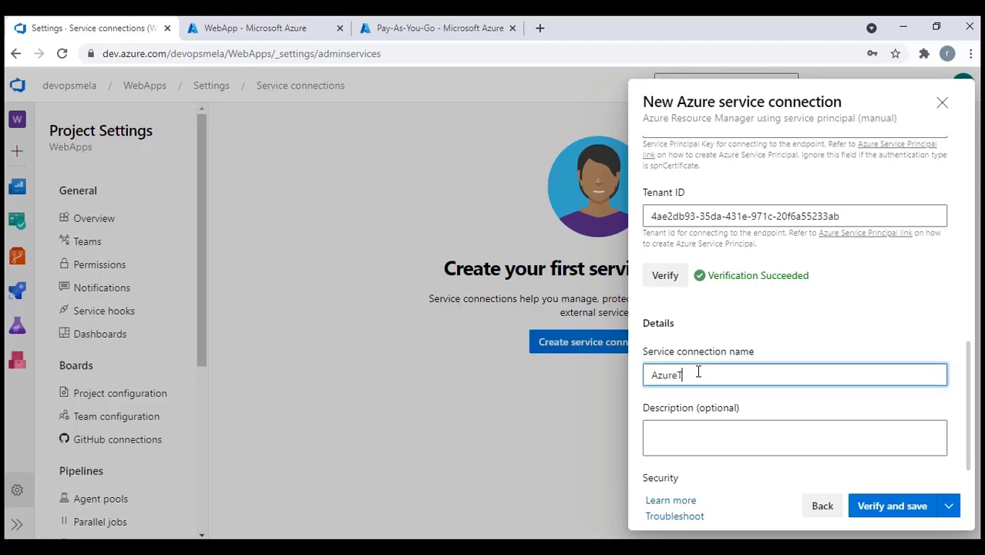
{"action": "type", "text": "rail"}
{"action": "double_click", "coordinate": [699, 373]}
{"action": "left_click", "coordinate": [709, 434]}
{"action": "key", "text": "ctrl+v"}
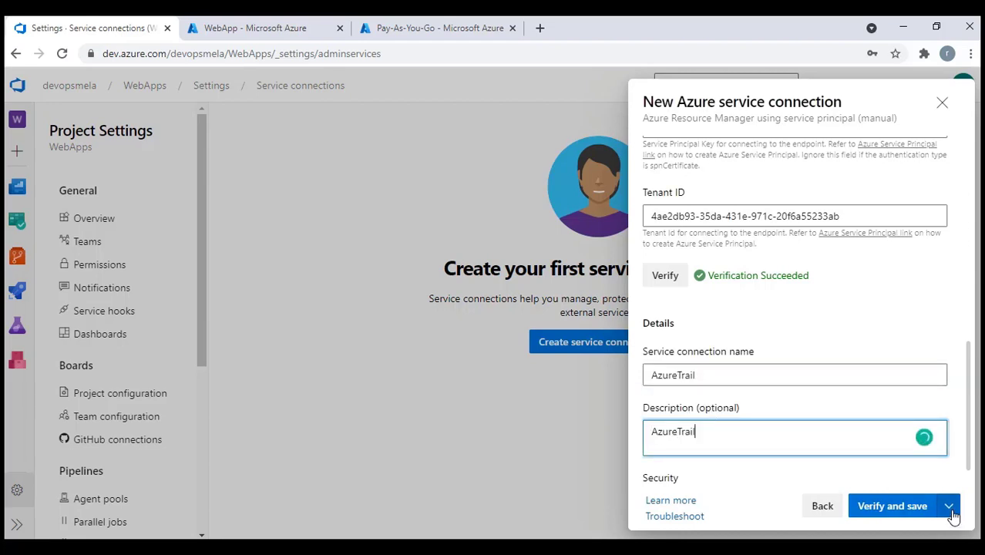
{"action": "left_click", "coordinate": [922, 509]}
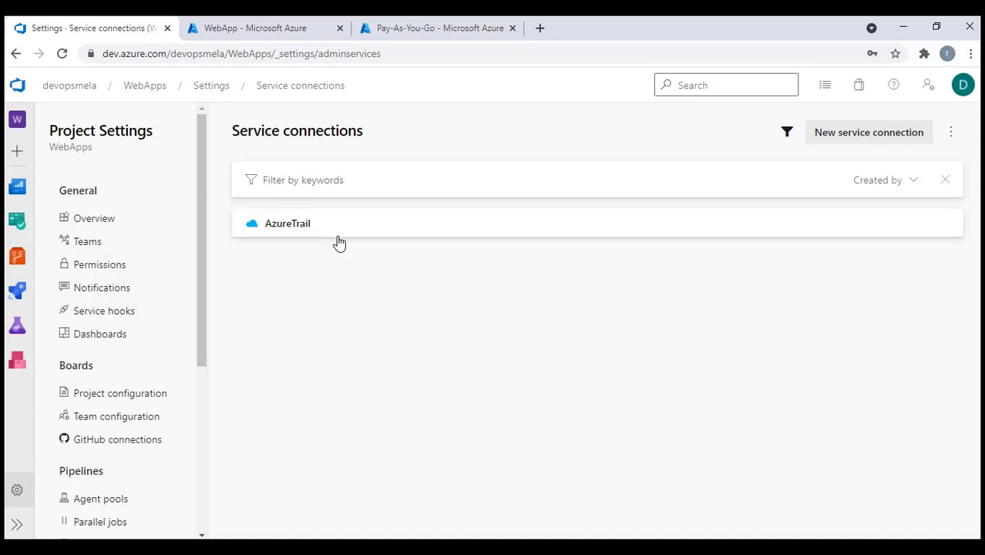
View the AzureTrail connection, then start a new release pipeline under Releases
{"action": "left_click", "coordinate": [292, 228]}
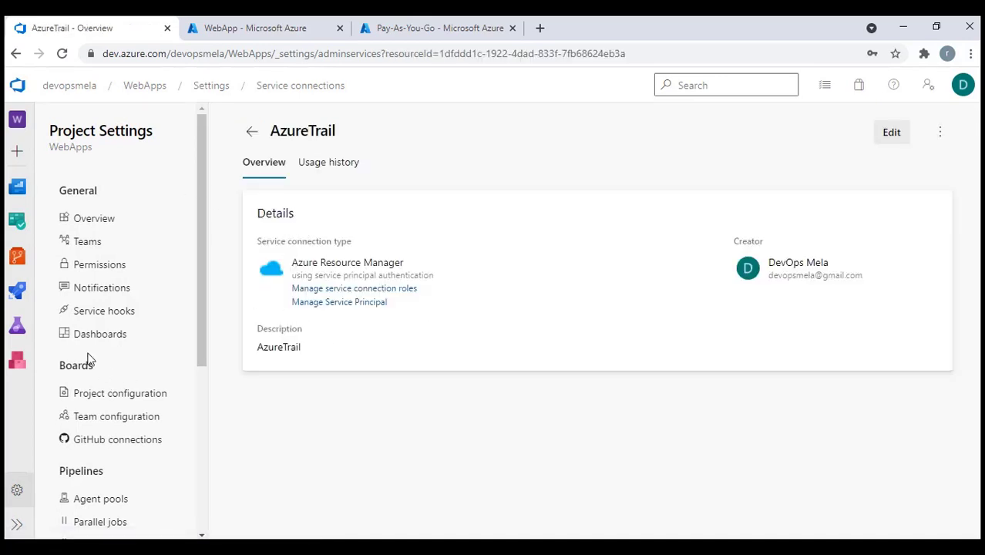
{"action": "mouse_move", "coordinate": [17, 255]}
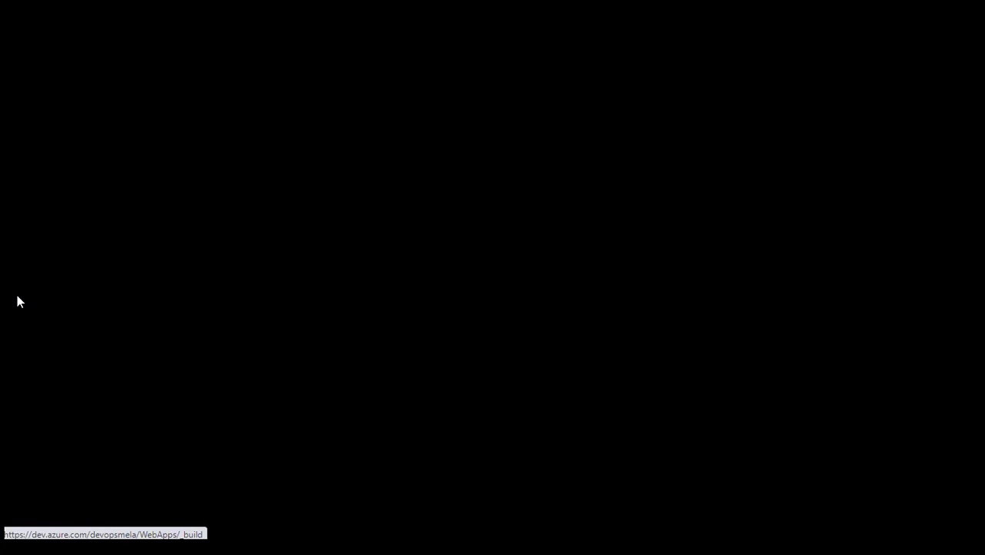
{"action": "mouse_move", "coordinate": [17, 293]}
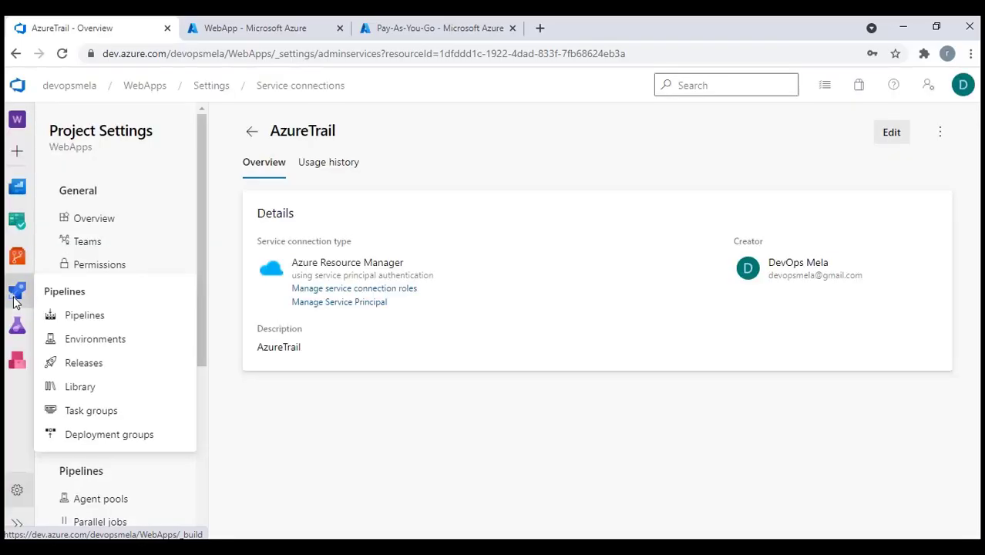
{"action": "left_click", "coordinate": [77, 370]}
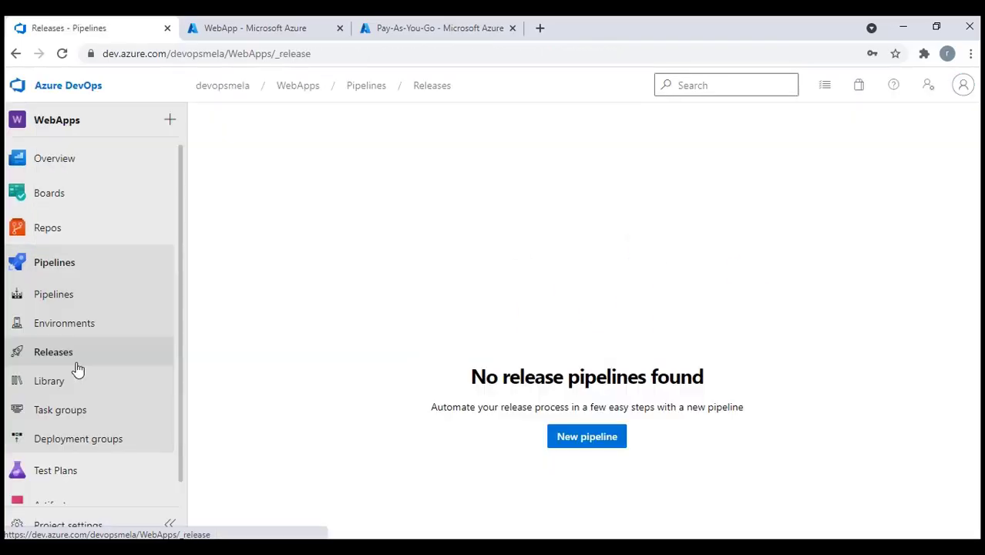
{"action": "left_click", "coordinate": [584, 438]}
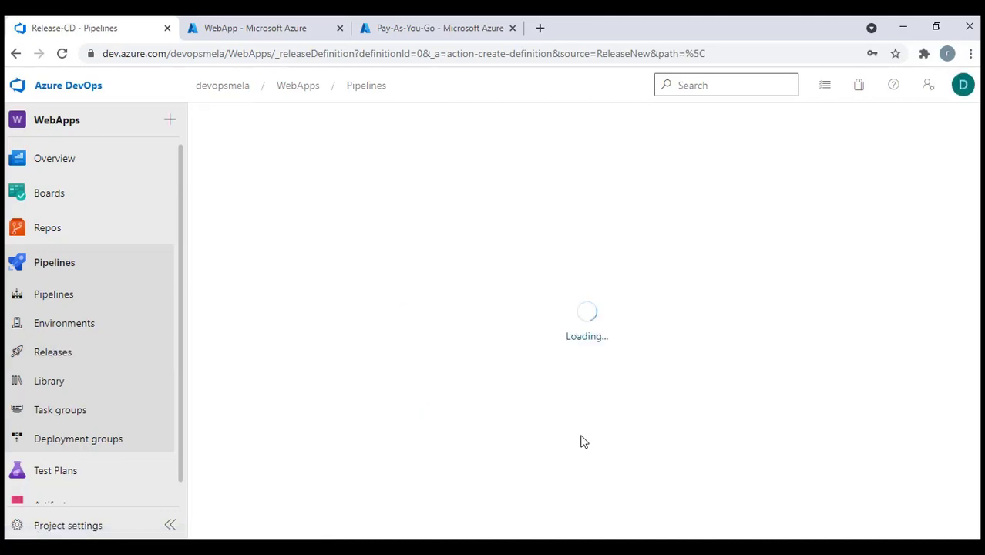
Apply the Azure App Service deployment template and choose AzureTrail as the Stage 1 subscription
{"action": "mouse_move", "coordinate": [666, 242]}
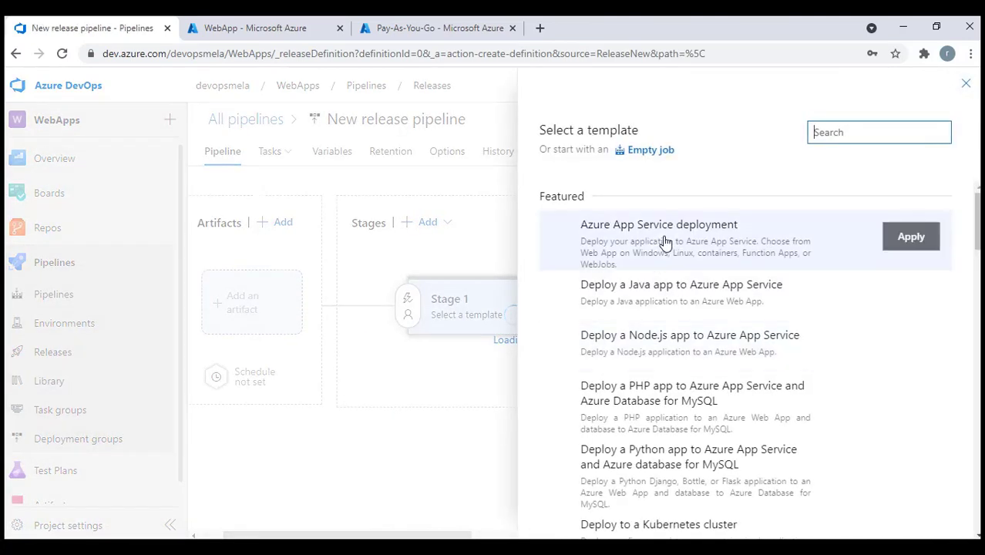
{"action": "left_click", "coordinate": [926, 246]}
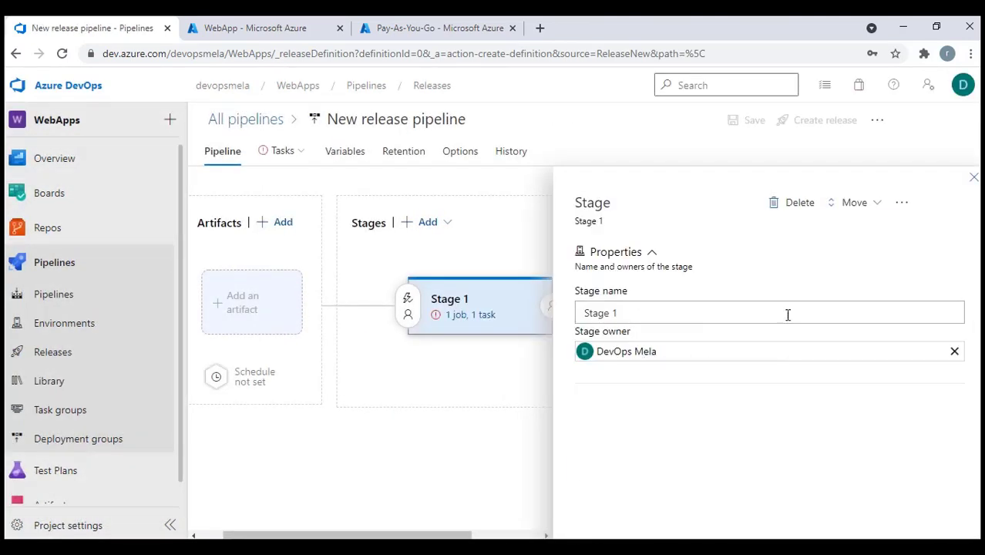
{"action": "left_click", "coordinate": [973, 178]}
{"action": "left_click", "coordinate": [518, 316]}
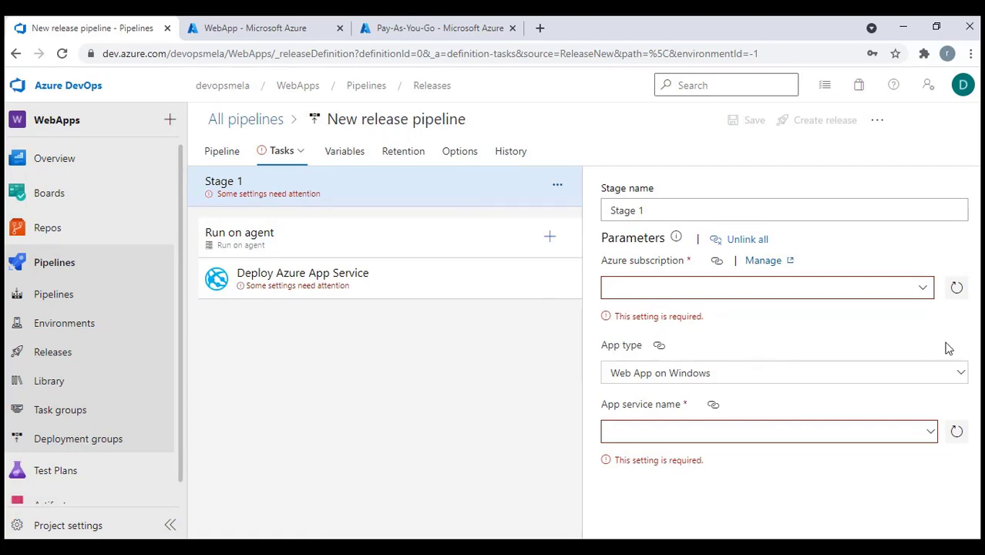
{"action": "left_click", "coordinate": [925, 290]}
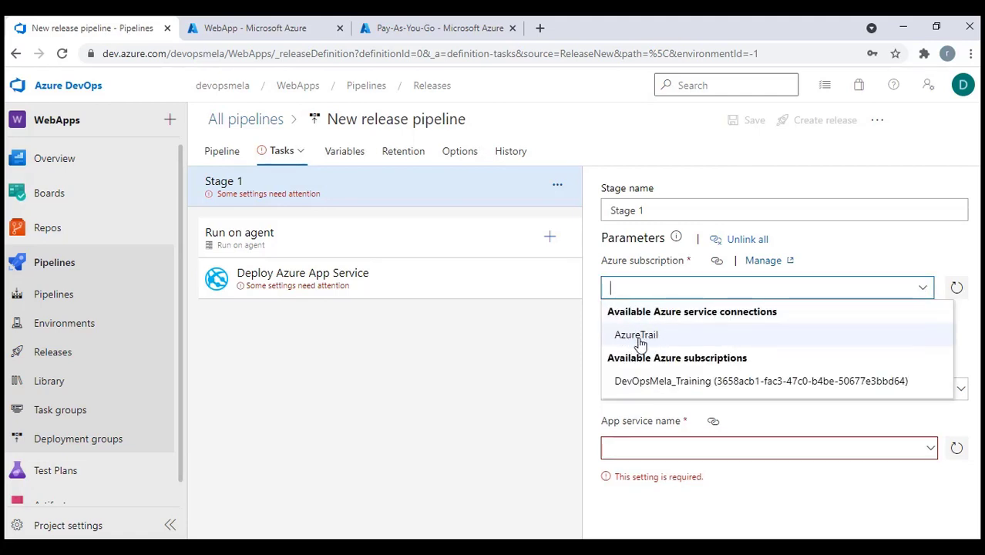
{"action": "left_click", "coordinate": [637, 336]}
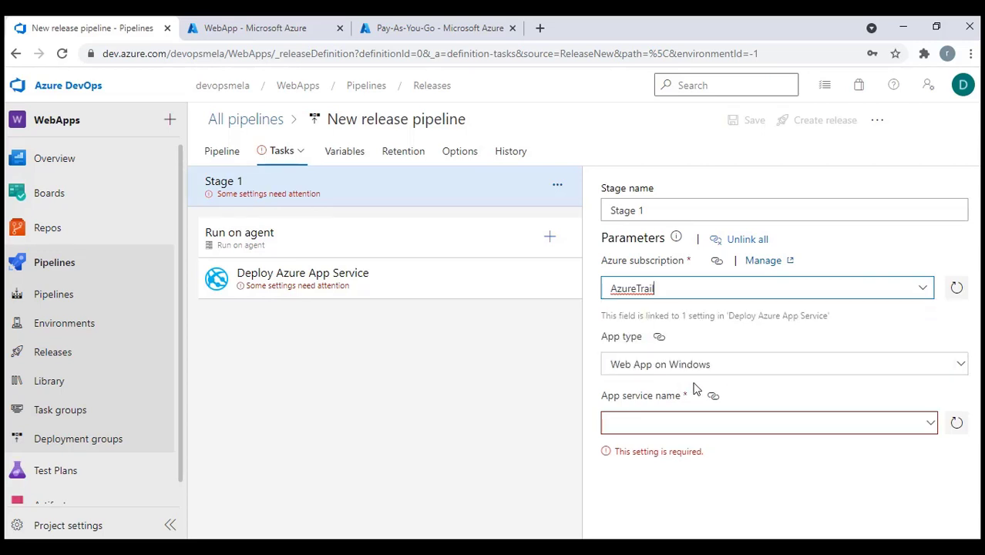
Review the Deploy Azure App Service task, then leave for Releases without saving
{"action": "left_click", "coordinate": [324, 291]}
{"action": "scroll", "coordinate": [843, 395], "scroll_direction": "down", "scroll_amount": 3}
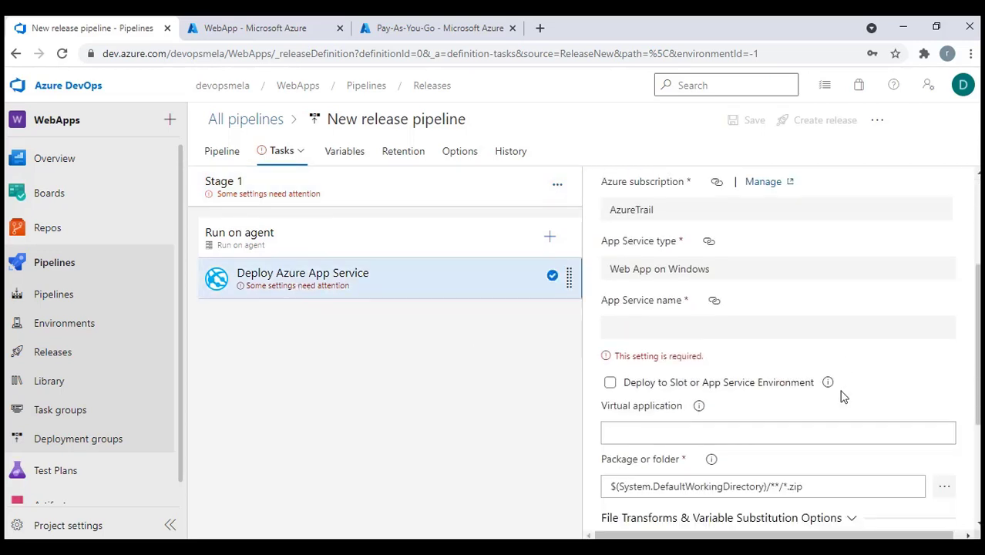
{"action": "scroll", "coordinate": [842, 395], "scroll_direction": "down", "scroll_amount": 1}
{"action": "scroll", "coordinate": [842, 398], "scroll_direction": "down", "scroll_amount": 1}
{"action": "scroll", "coordinate": [840, 398], "scroll_direction": "up", "scroll_amount": 5}
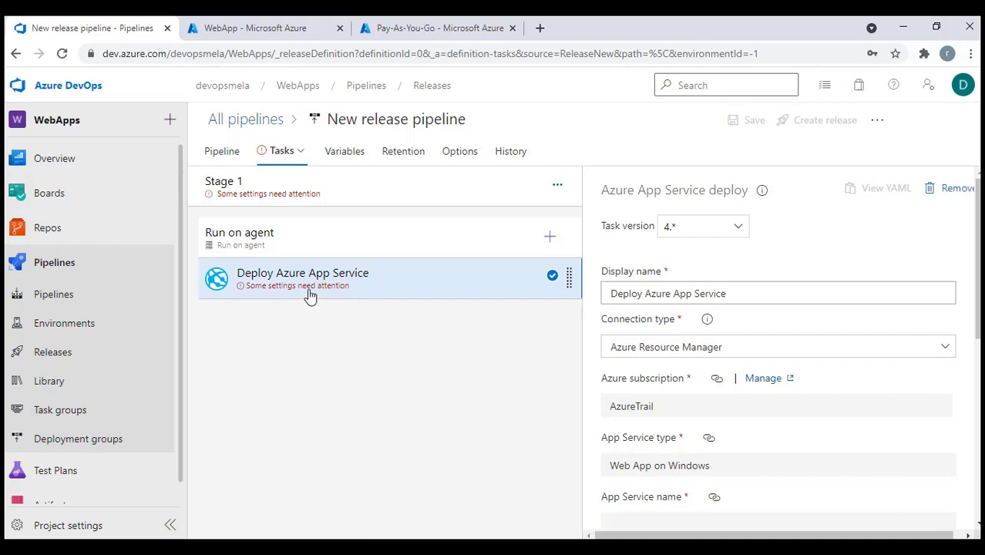
{"action": "left_click", "coordinate": [43, 352]}
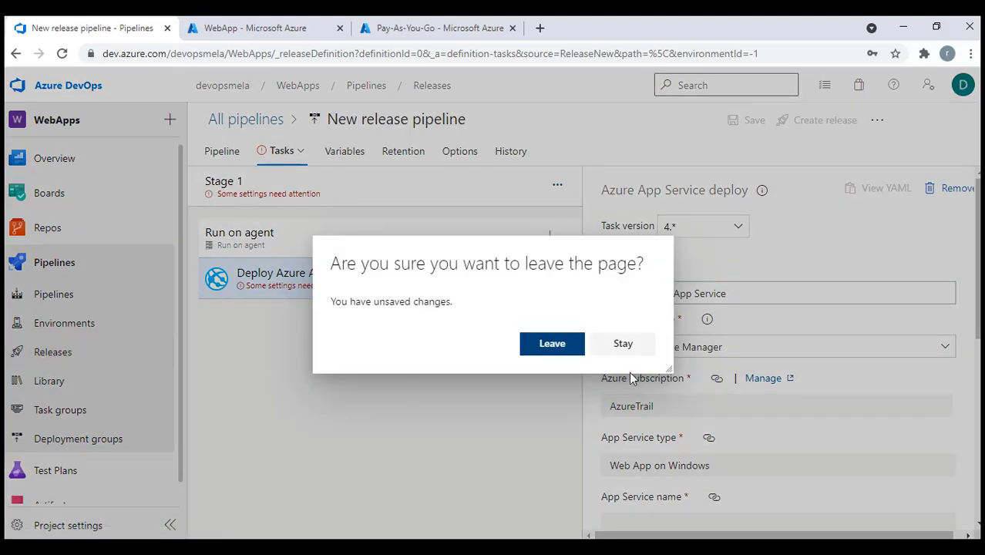
{"action": "left_click", "coordinate": [552, 344]}
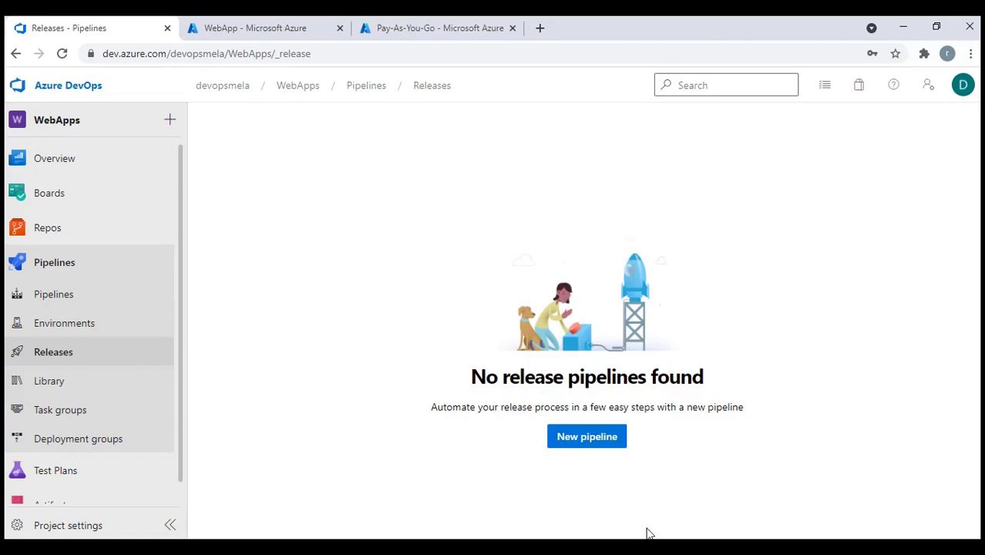
Review the service-connection slide, check the signed-in account, and return to the WebApp portal tab
{"action": "key", "text": "alt+Tab"}
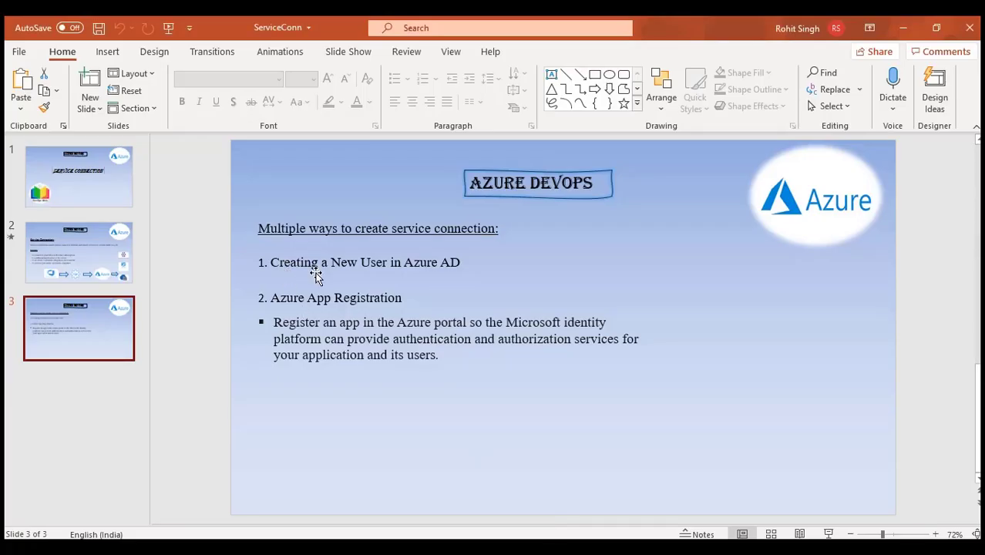
{"action": "left_click", "coordinate": [903, 31]}
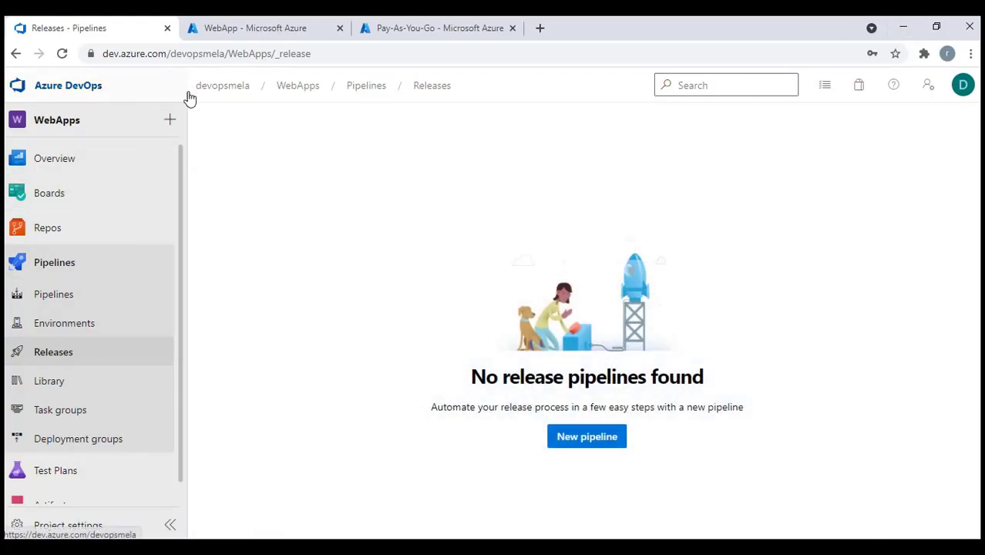
{"action": "left_click", "coordinate": [963, 85]}
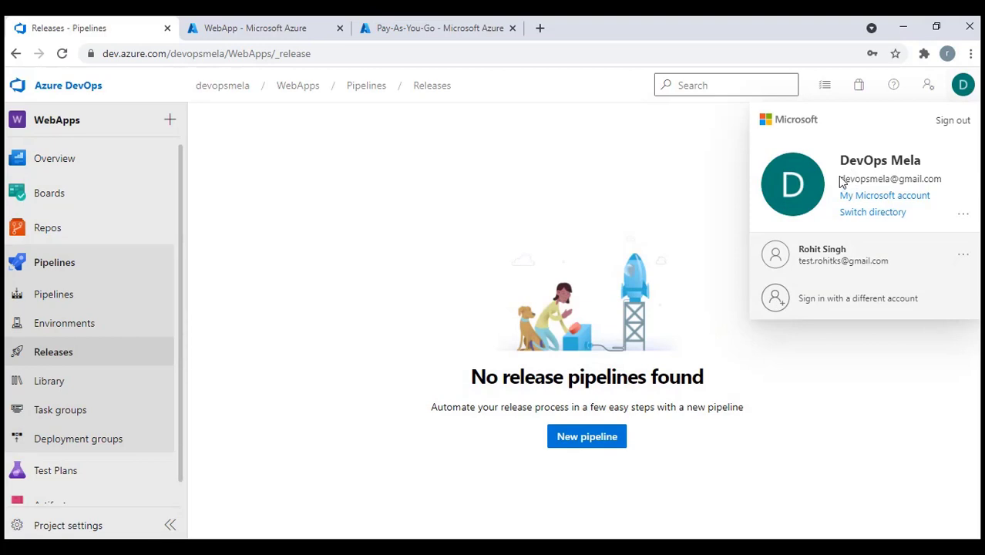
{"action": "left_click_drag", "start_coordinate": [842, 179], "coordinate": [943, 179]}
{"action": "left_click", "coordinate": [313, 112]}
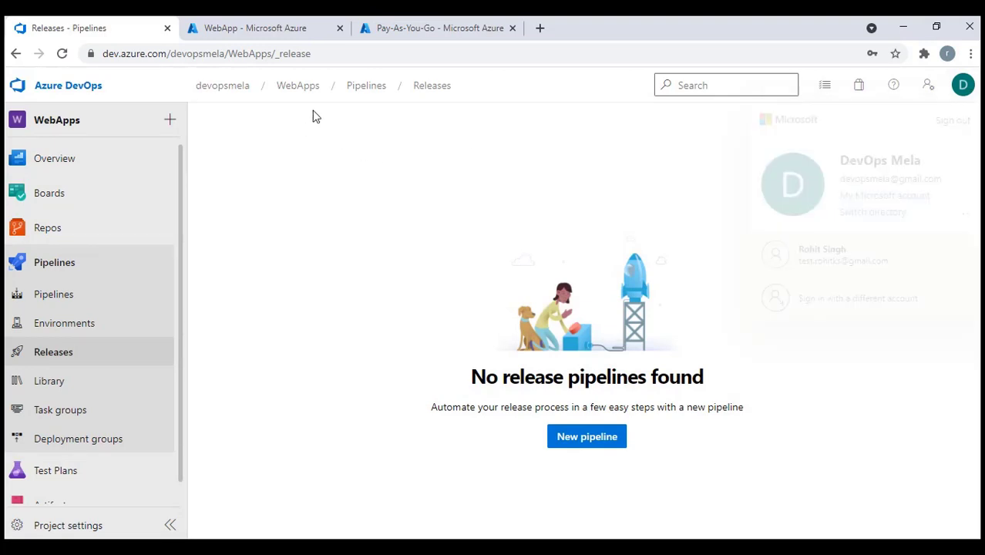
{"action": "left_click", "coordinate": [281, 28]}
Close the Pay-As-You-Go tab and list the Default Directory's users in Azure Active Directory
{"action": "left_click", "coordinate": [28, 112]}
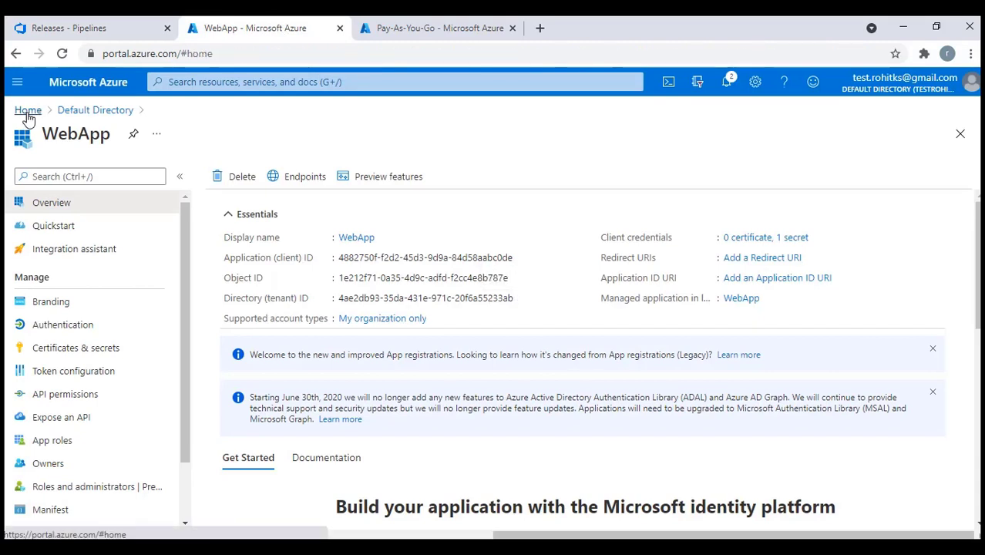
{"action": "left_click", "coordinate": [973, 84]}
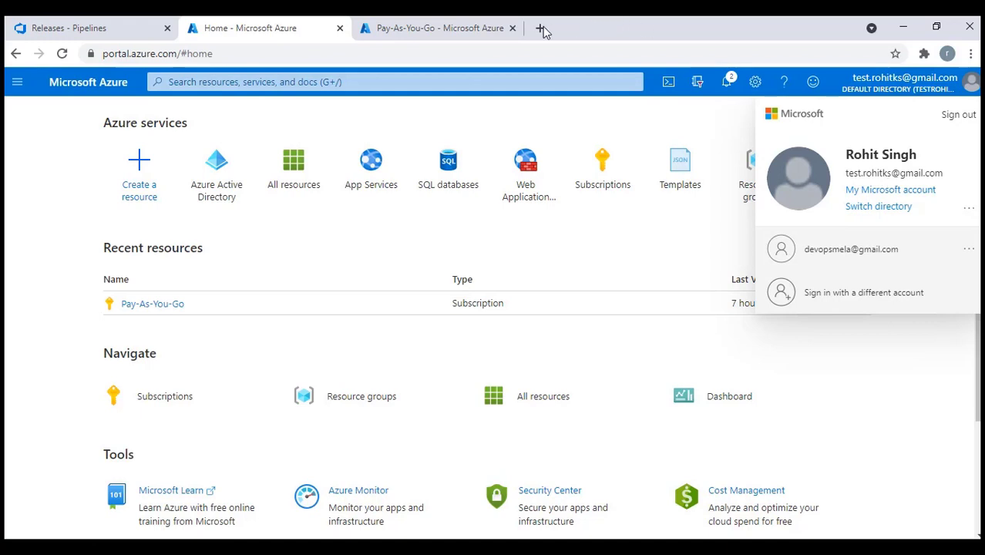
{"action": "left_click", "coordinate": [512, 28]}
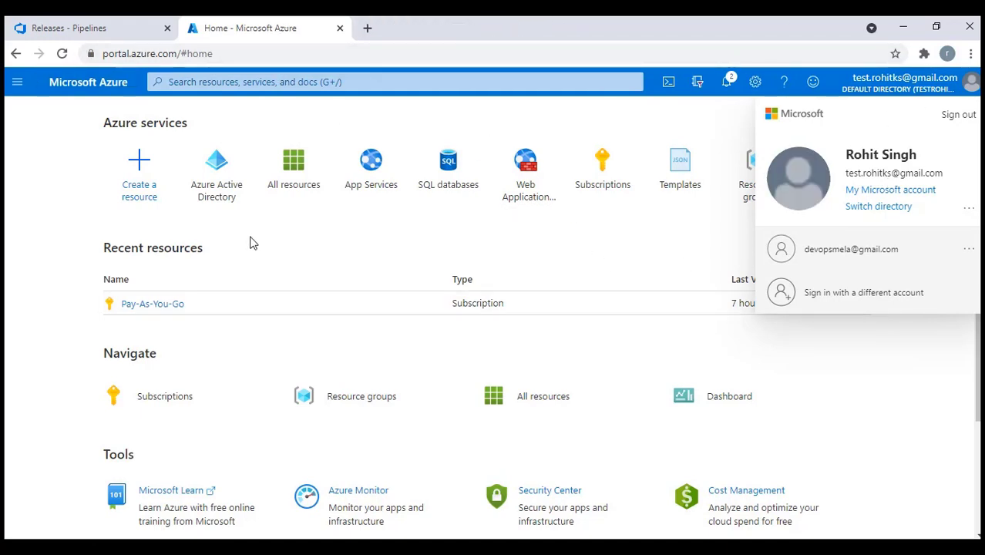
{"action": "left_click", "coordinate": [214, 178]}
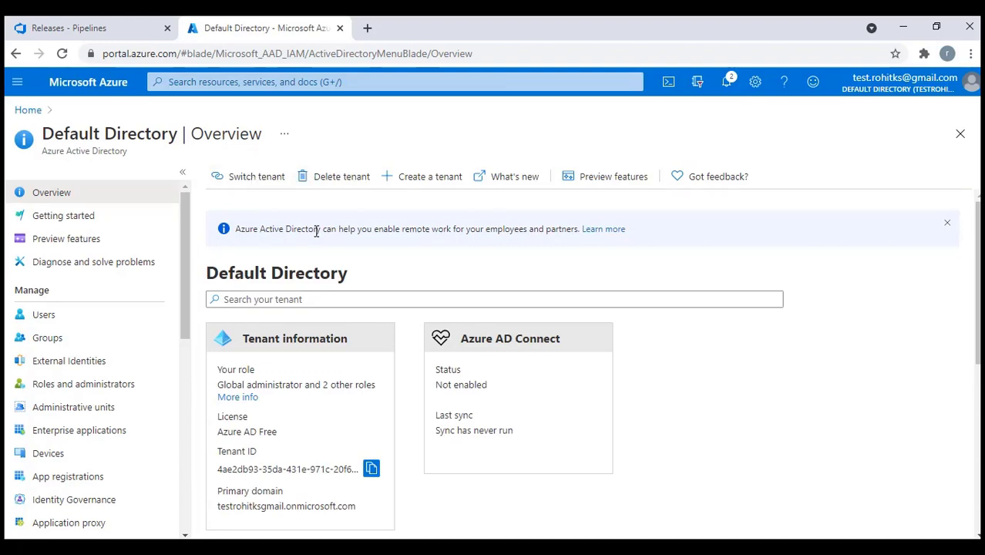
{"action": "left_click", "coordinate": [43, 316]}
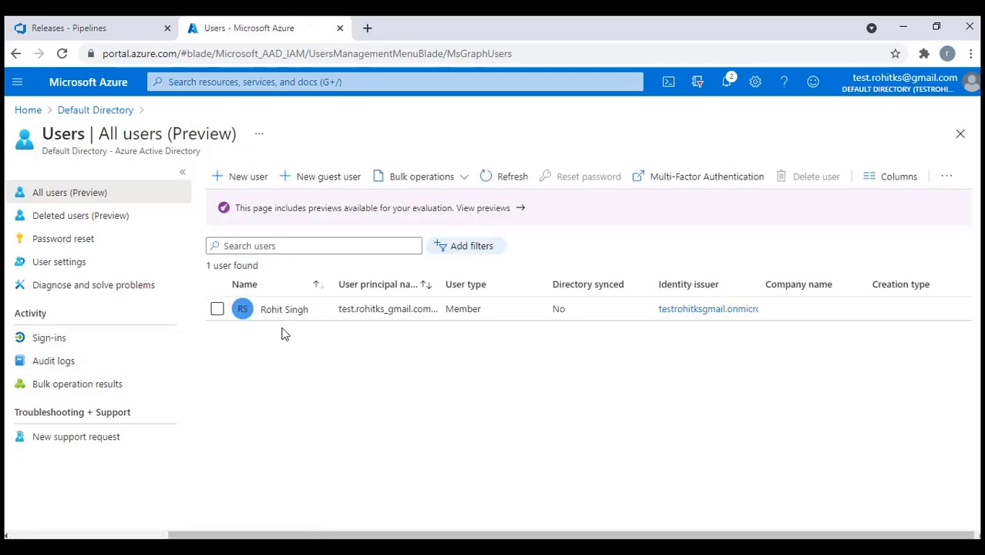
Start a guest invitation, entering the name, the invitee's e-mail address and first name DevOps
{"action": "left_click", "coordinate": [322, 186]}
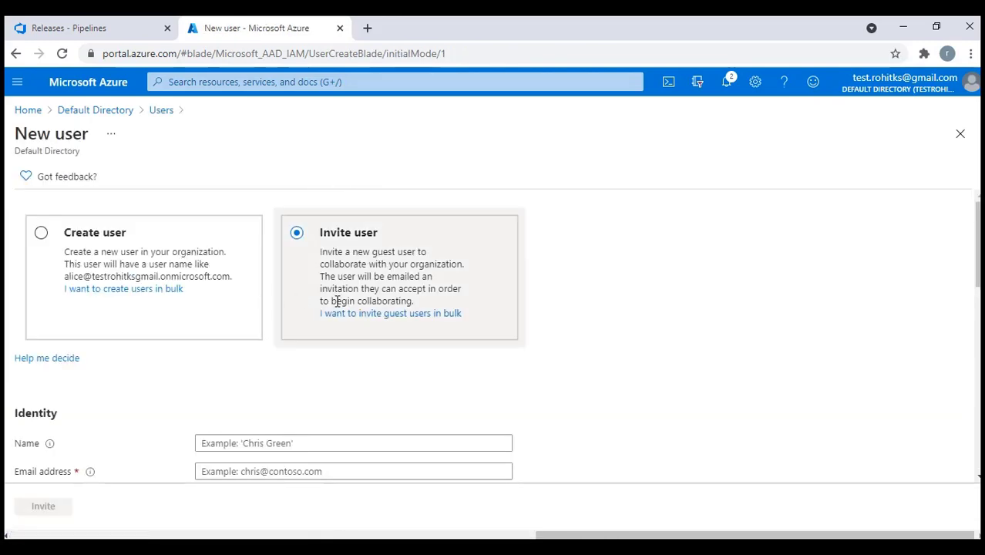
{"action": "scroll", "coordinate": [337, 297], "scroll_direction": "down", "scroll_amount": 1}
{"action": "scroll", "coordinate": [277, 310], "scroll_direction": "up", "scroll_amount": 1}
{"action": "scroll", "coordinate": [399, 263], "scroll_direction": "down", "scroll_amount": 2}
{"action": "left_click", "coordinate": [254, 299]}
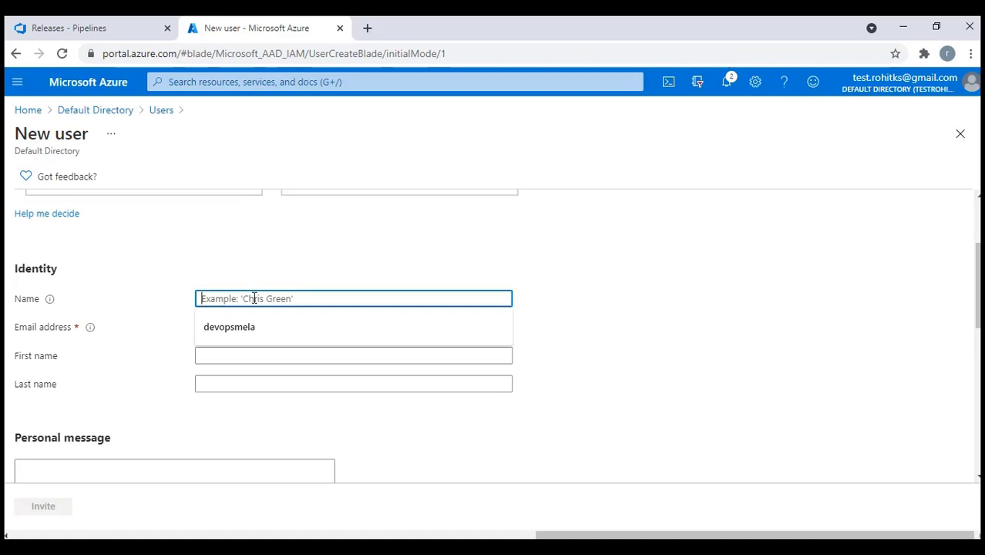
{"action": "type", "text": "DevOps"}
{"action": "key", "text": "Tab"}
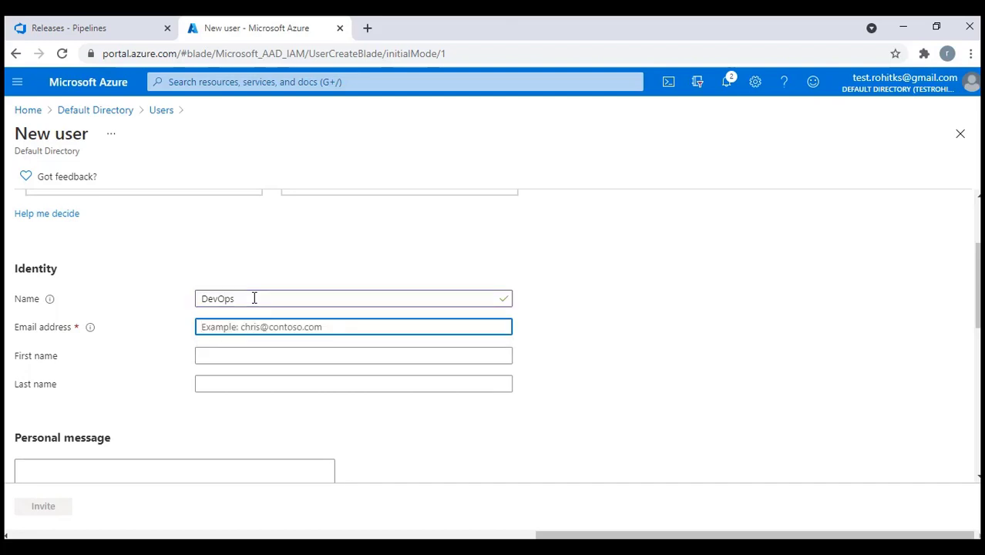
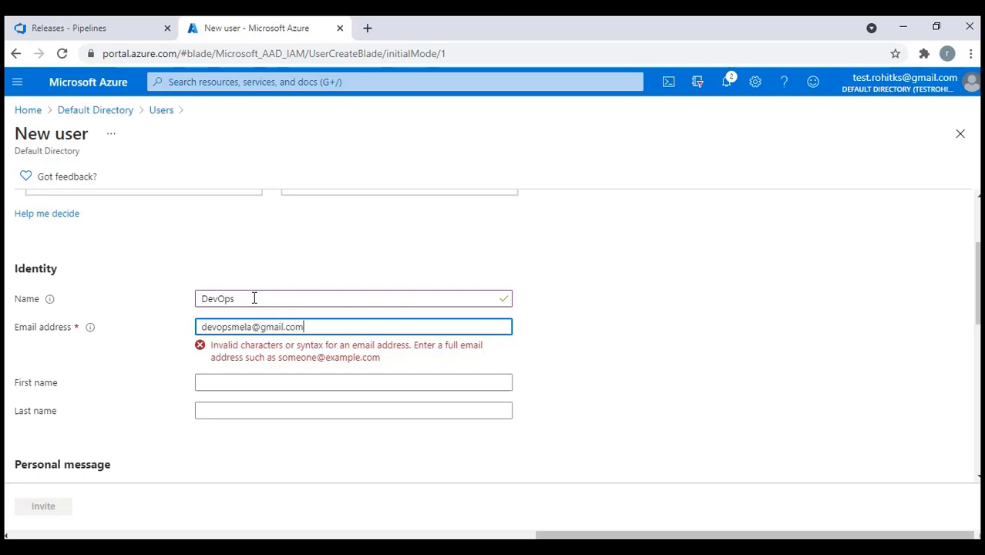
{"action": "key", "text": "Tab"}
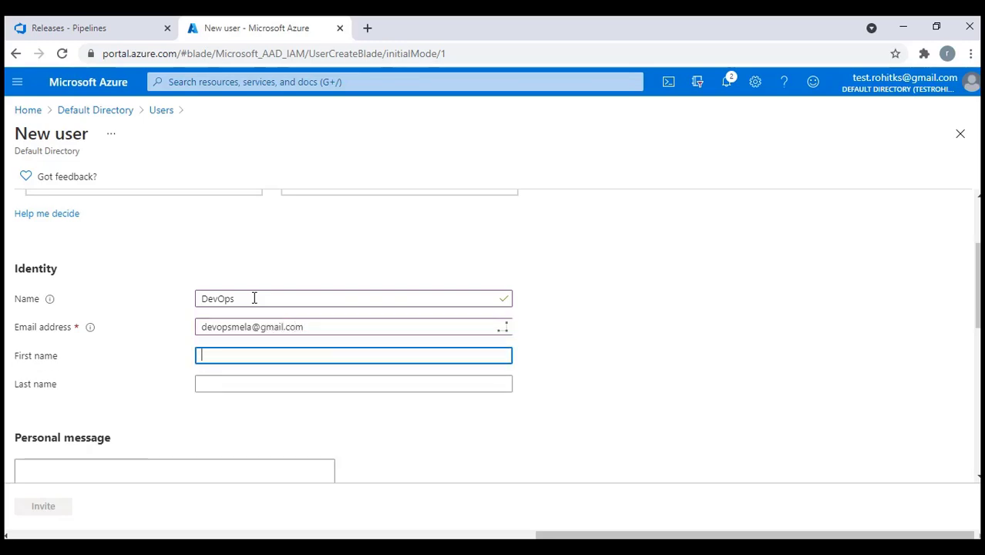
{"action": "type", "text": "DevOps"}
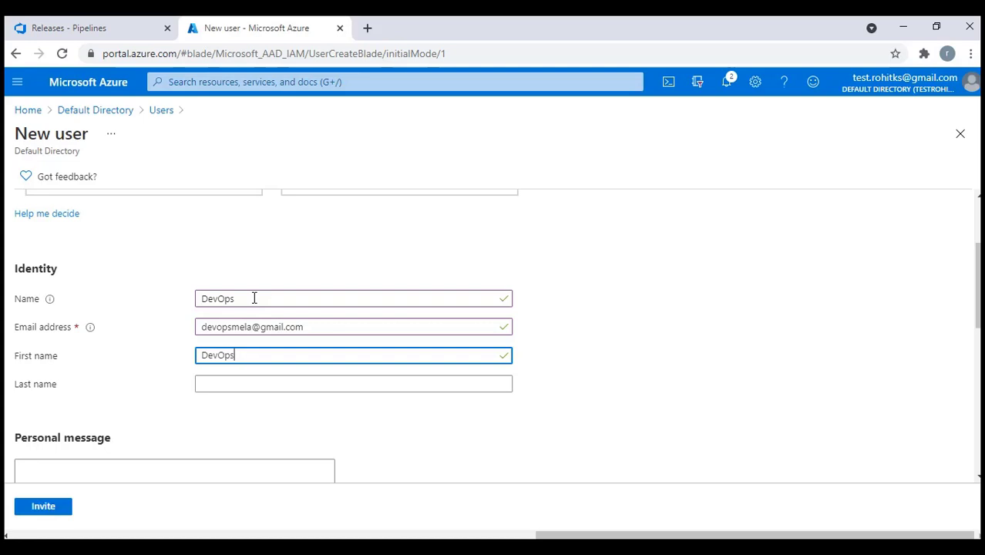
{"action": "key", "text": "Tab"}
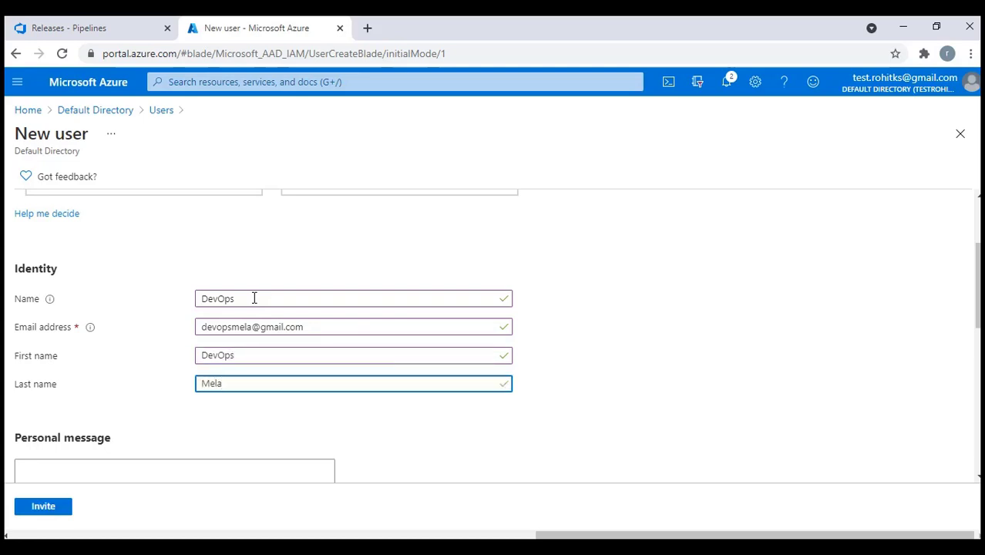
Send the invitation to the DevOps guest user
{"action": "scroll", "coordinate": [273, 303], "scroll_direction": "down", "scroll_amount": 3}
{"action": "scroll", "coordinate": [282, 307], "scroll_direction": "up", "scroll_amount": 1}
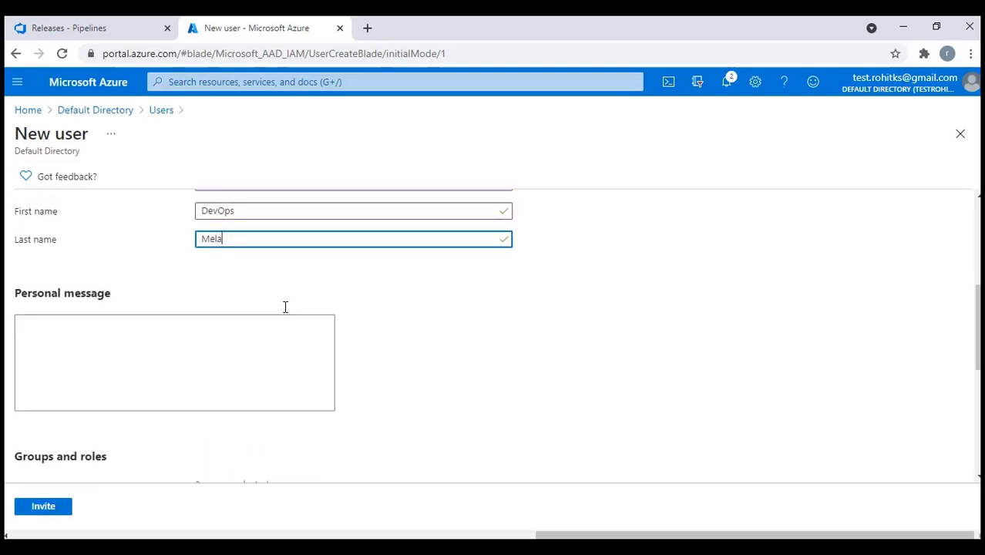
{"action": "scroll", "coordinate": [273, 283], "scroll_direction": "down", "scroll_amount": 5}
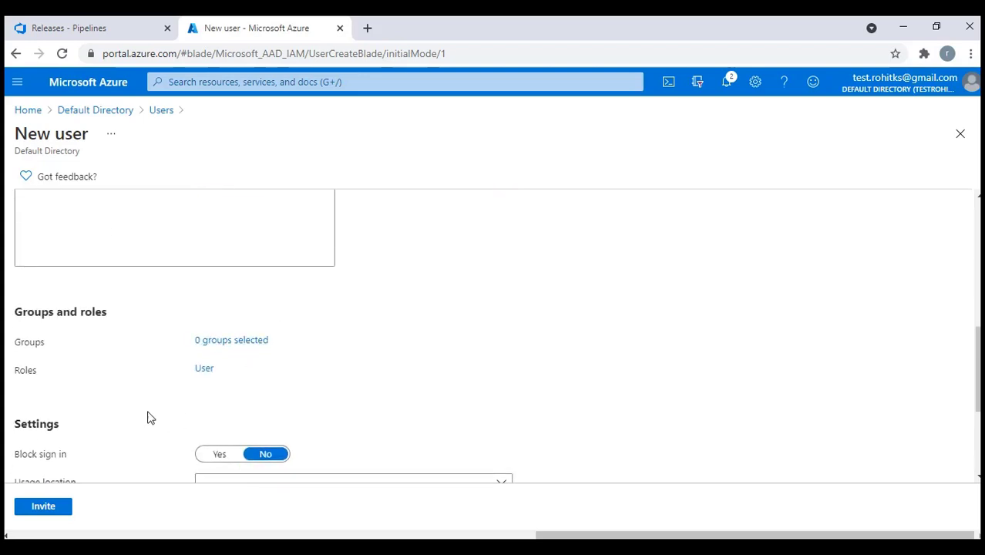
{"action": "scroll", "coordinate": [91, 323], "scroll_direction": "up", "scroll_amount": 2}
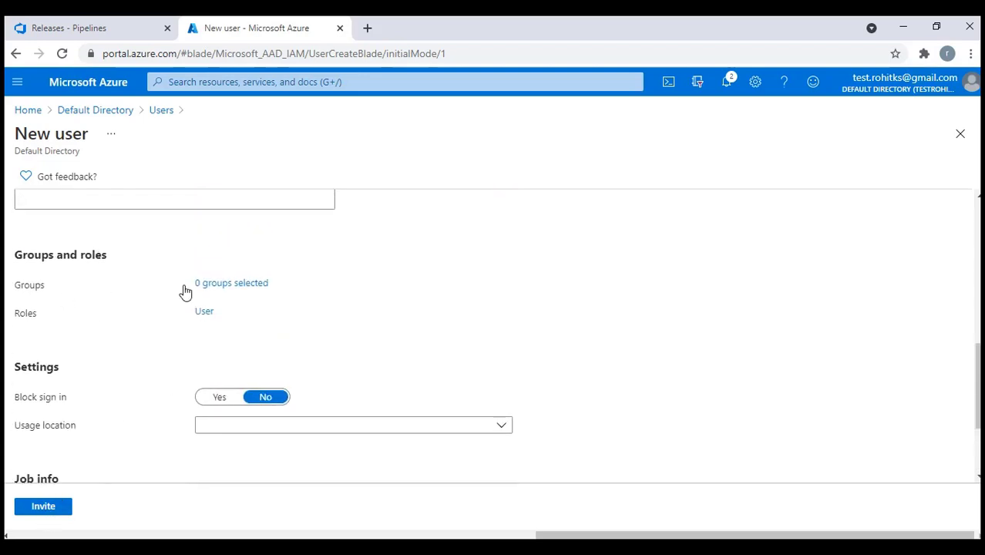
{"action": "scroll", "coordinate": [108, 329], "scroll_direction": "down", "scroll_amount": 1}
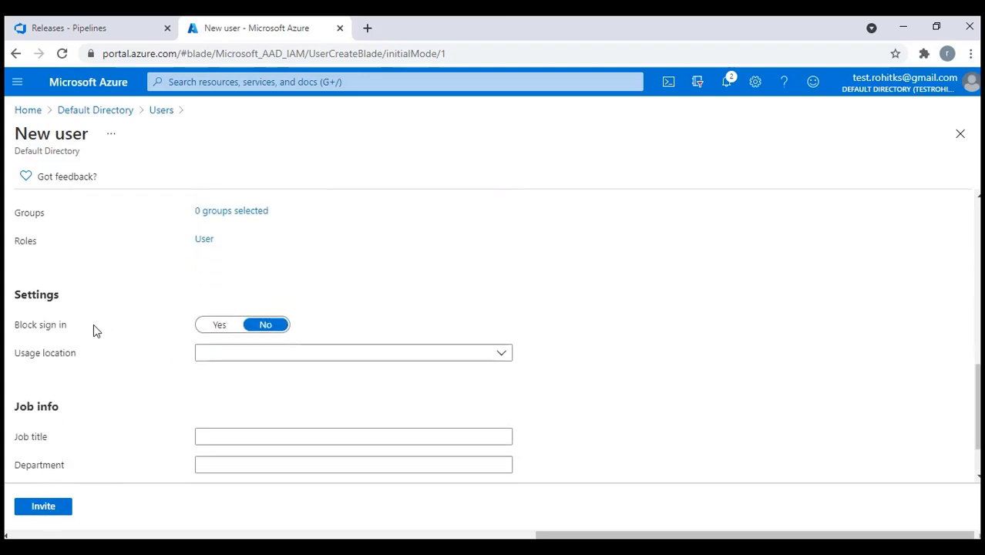
{"action": "scroll", "coordinate": [97, 331], "scroll_direction": "down", "scroll_amount": 1}
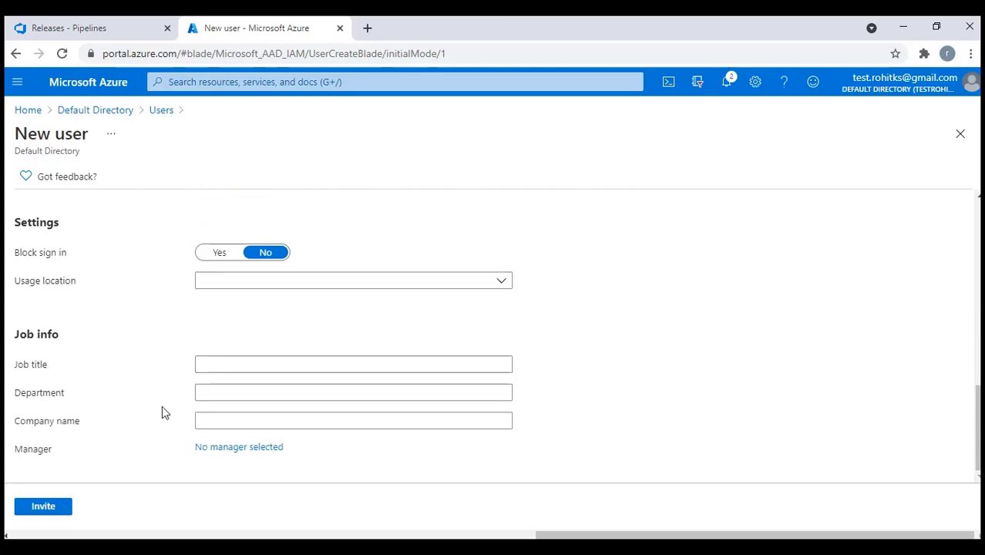
{"action": "left_click", "coordinate": [53, 509]}
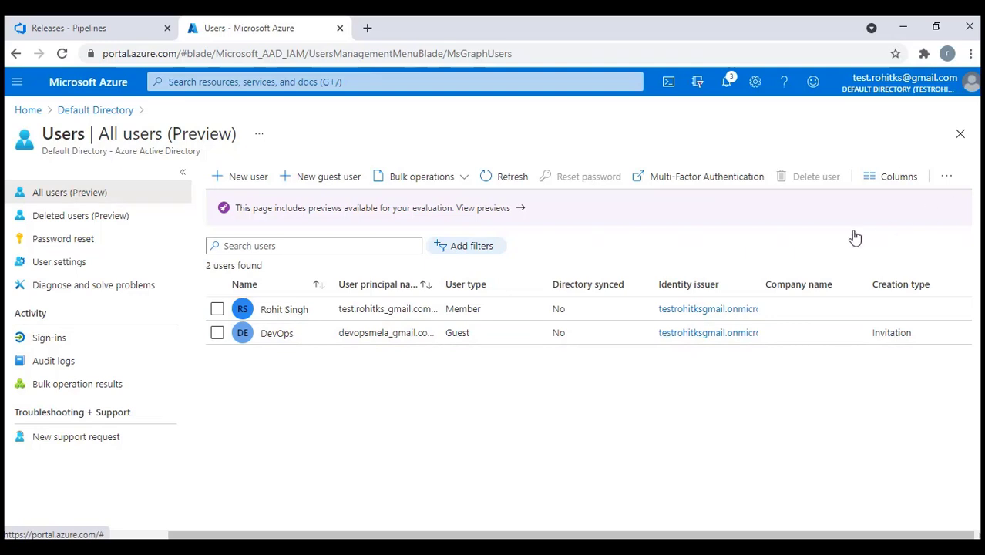
Assign the Global administrator directory role to the DevOps guest, found by searching 'glo'
{"action": "left_click", "coordinate": [276, 334]}
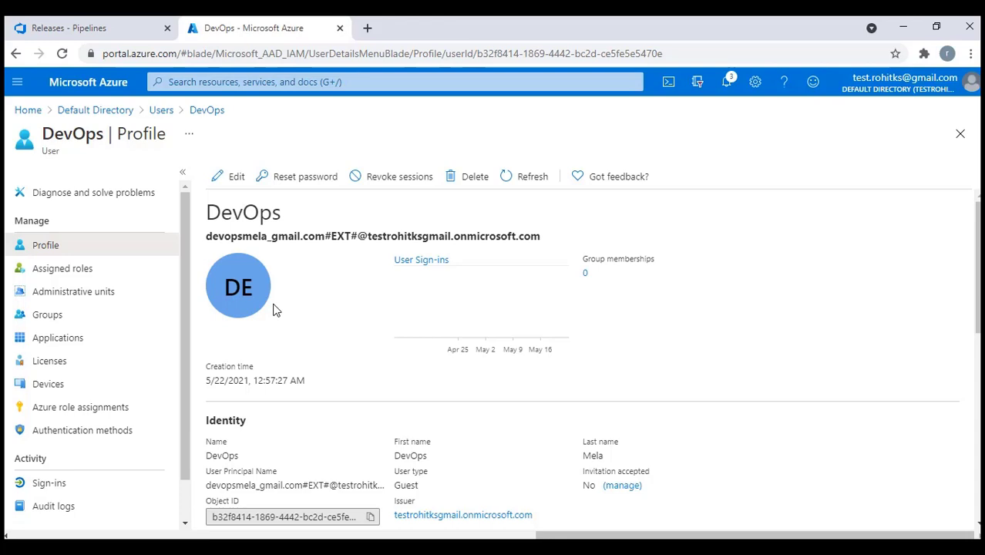
{"action": "left_click", "coordinate": [57, 273]}
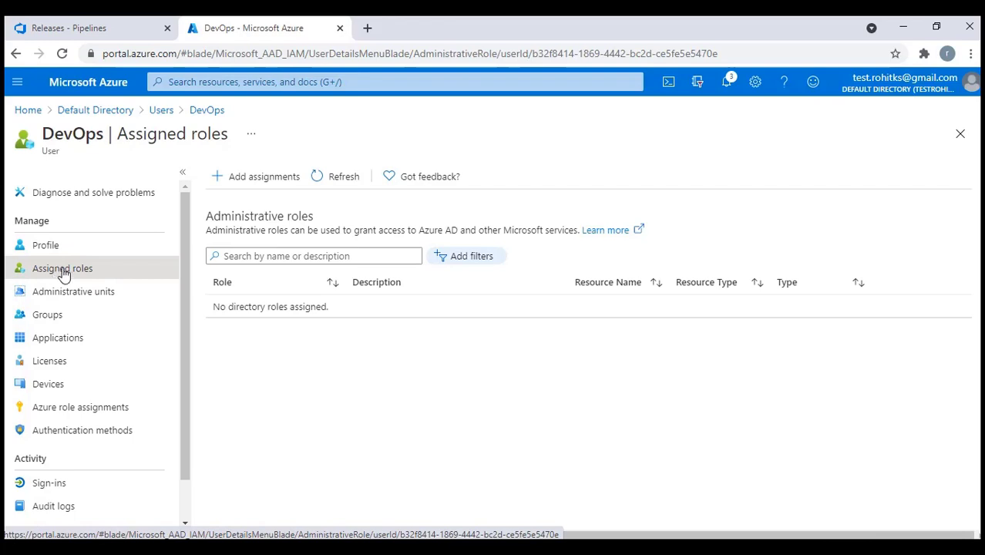
{"action": "left_click", "coordinate": [240, 181]}
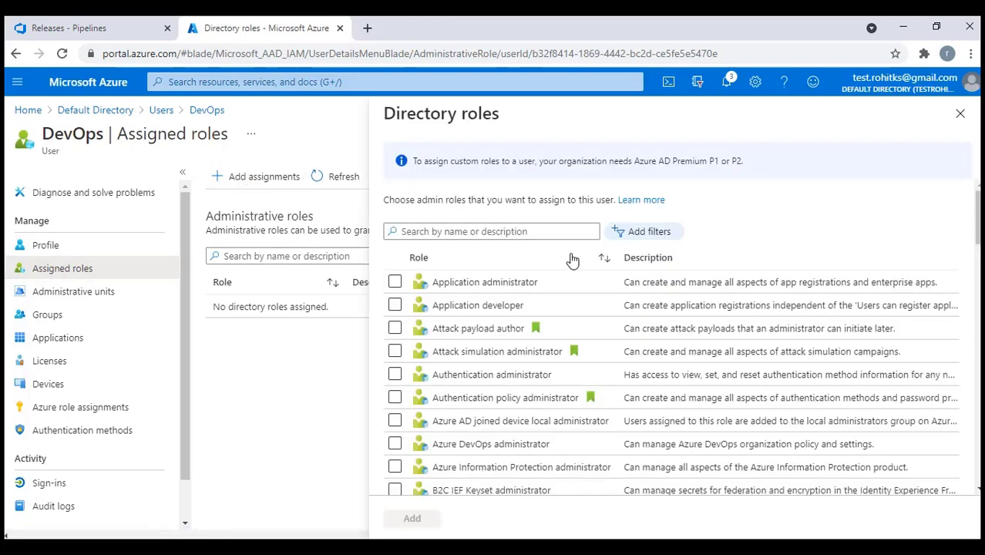
{"action": "left_click", "coordinate": [474, 231]}
{"action": "type", "text": "globa"}
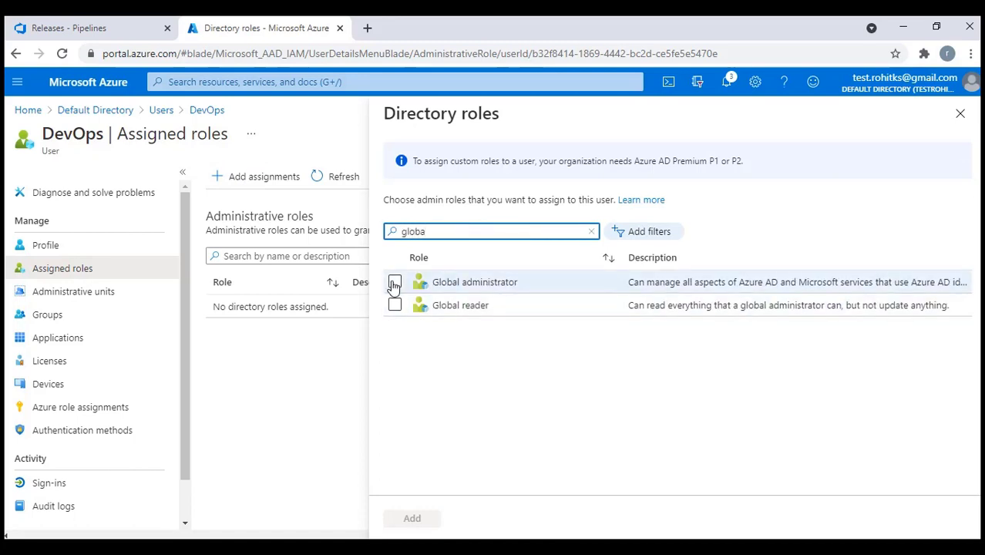
{"action": "left_click", "coordinate": [395, 282]}
{"action": "left_click", "coordinate": [414, 519]}
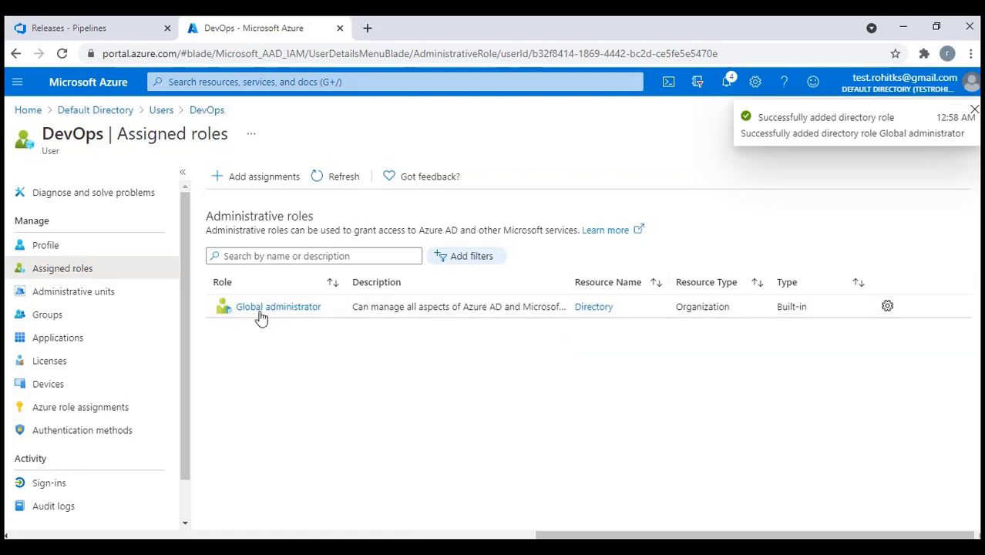
{"action": "left_click", "coordinate": [33, 113]}
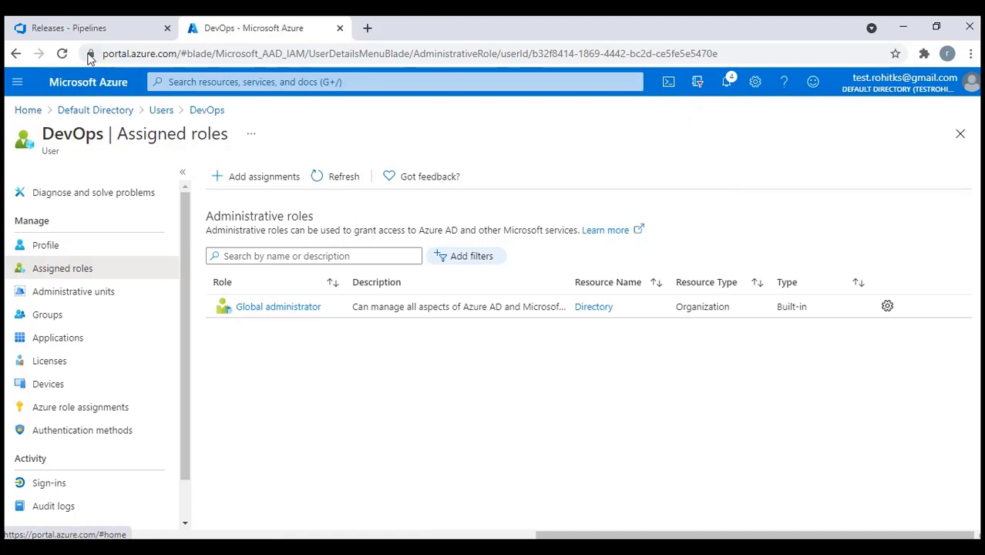
Open the Pay-As-You-Go subscription's role assignments under Access control (IAM)
{"action": "scroll", "coordinate": [268, 302], "scroll_direction": "down", "scroll_amount": 1}
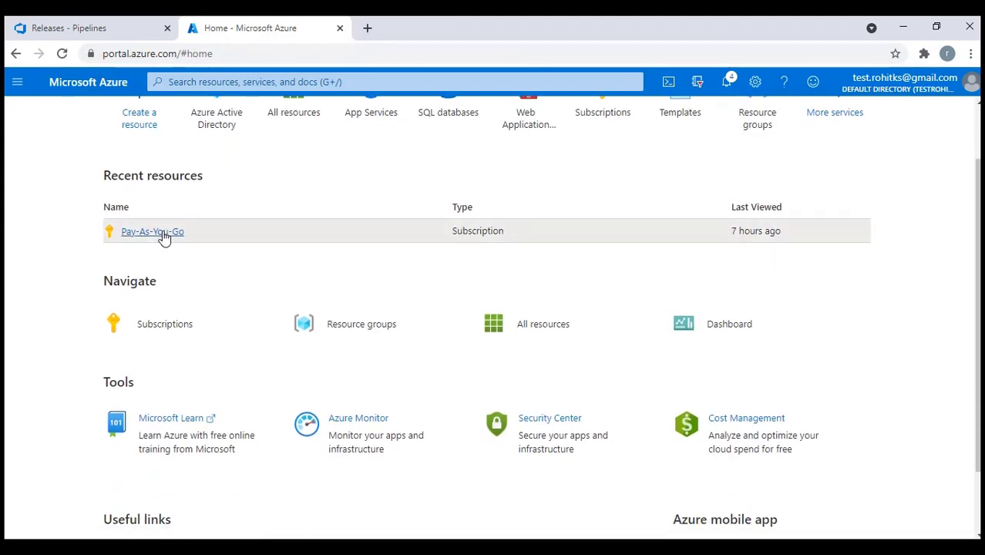
{"action": "left_click", "coordinate": [160, 233]}
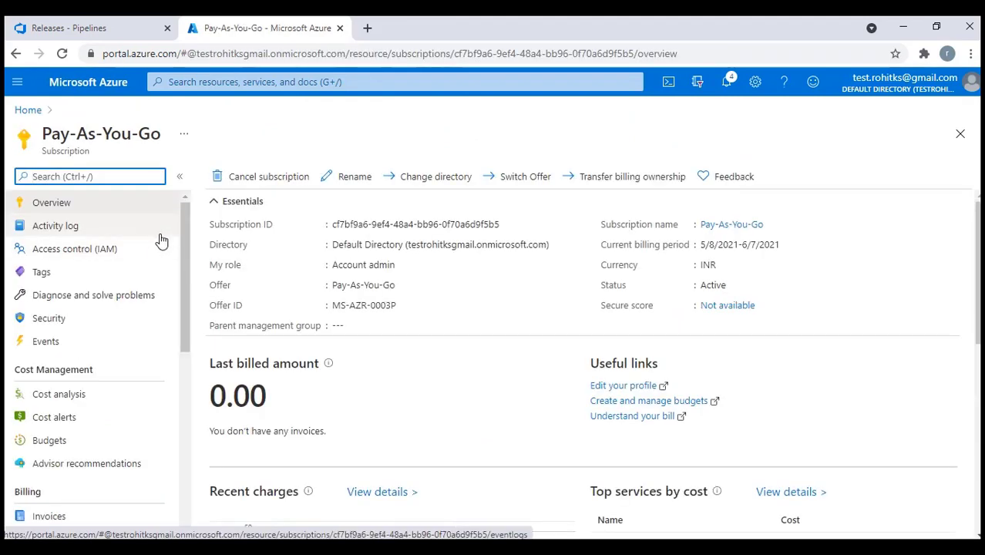
{"action": "left_click", "coordinate": [83, 260]}
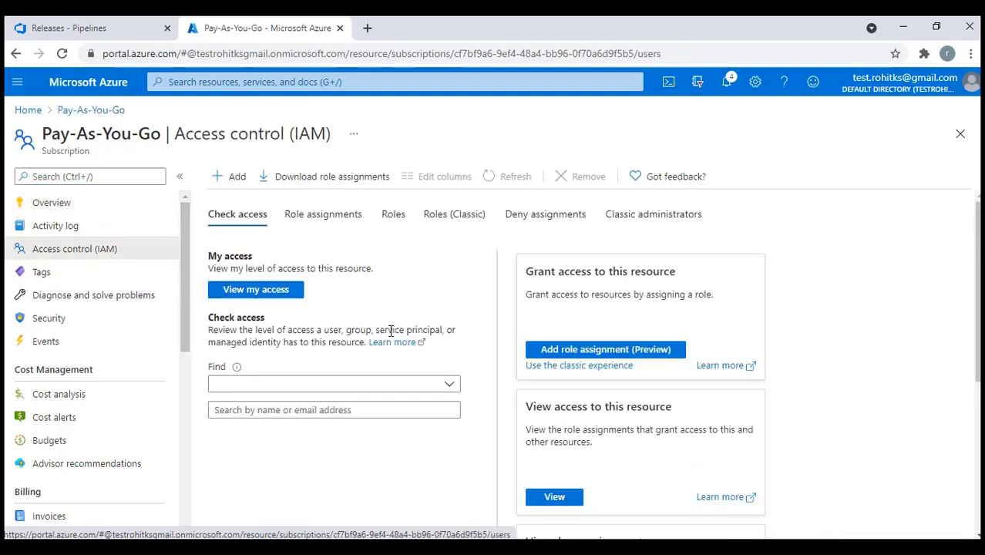
{"action": "left_click", "coordinate": [323, 213]}
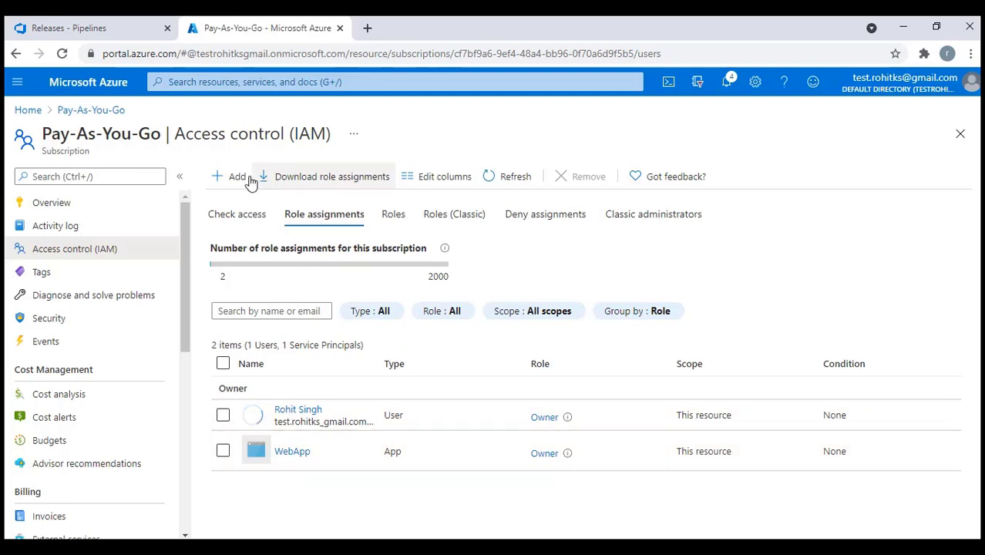
Add DevOps as Owner of the subscription and refresh the role assignments list
{"action": "left_click", "coordinate": [238, 179]}
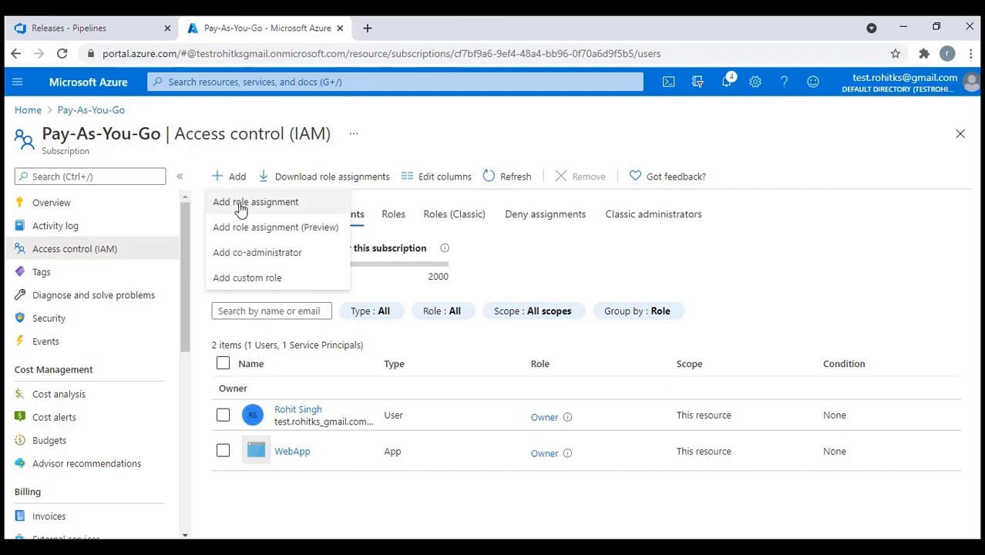
{"action": "left_click", "coordinate": [241, 204]}
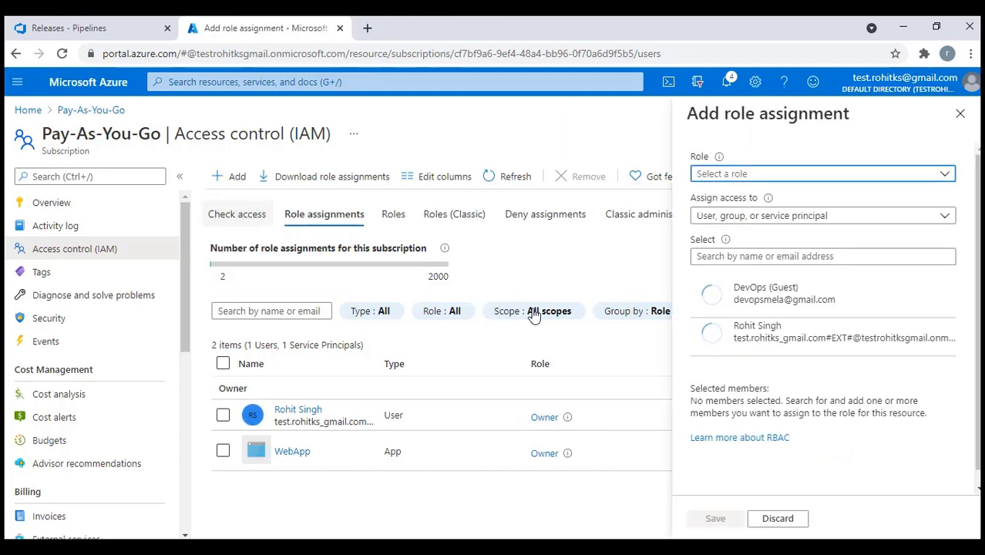
{"action": "left_click", "coordinate": [822, 175]}
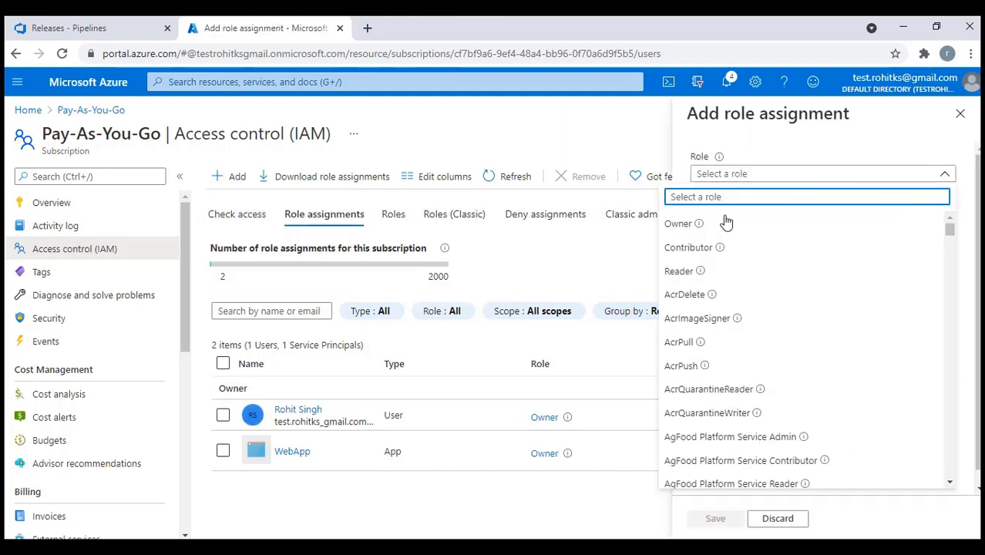
{"action": "left_click", "coordinate": [687, 223]}
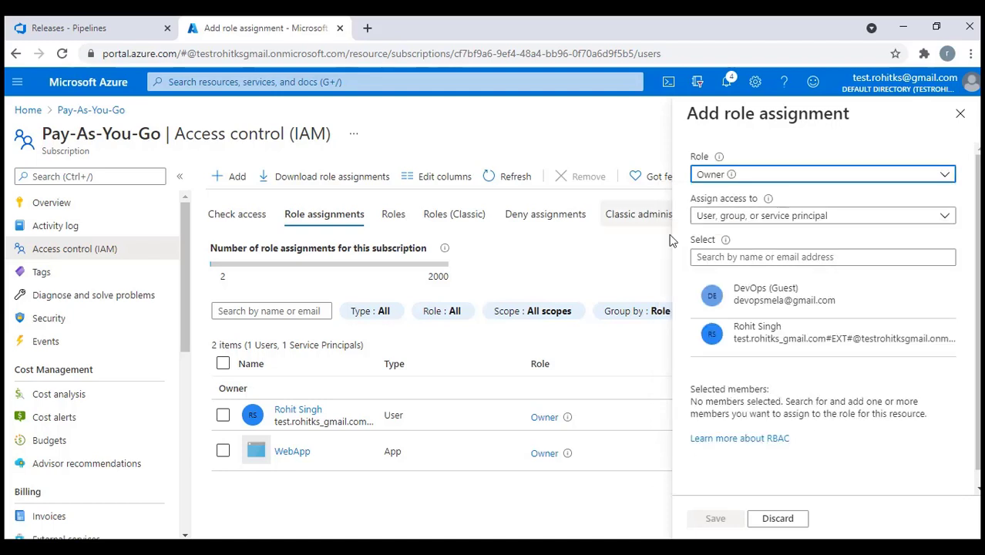
{"action": "left_click", "coordinate": [766, 307]}
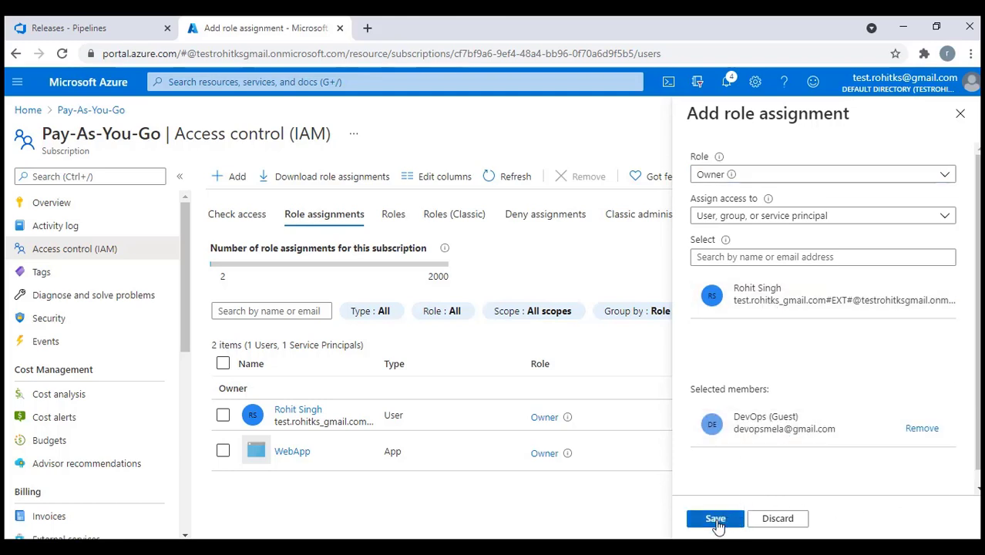
{"action": "left_click", "coordinate": [716, 520]}
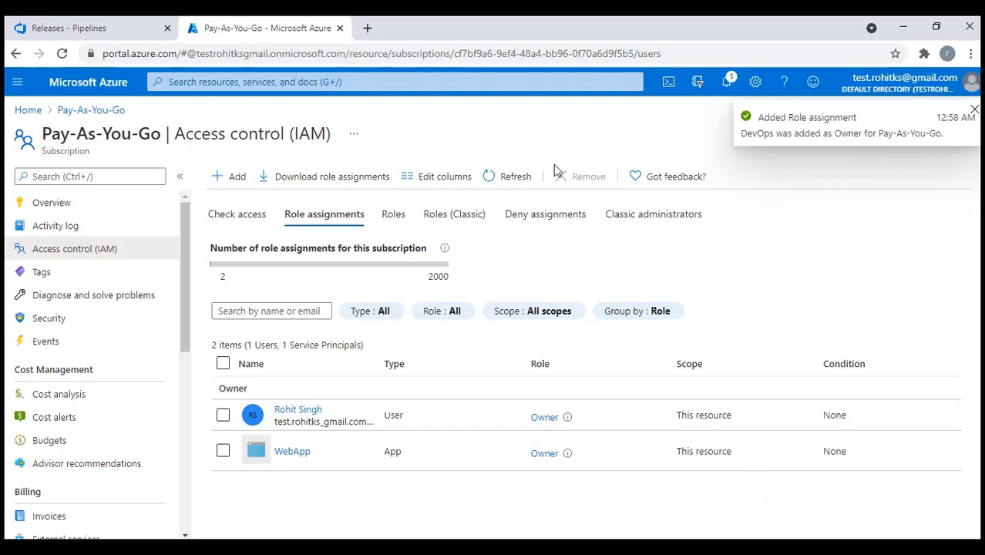
{"action": "left_click", "coordinate": [513, 185]}
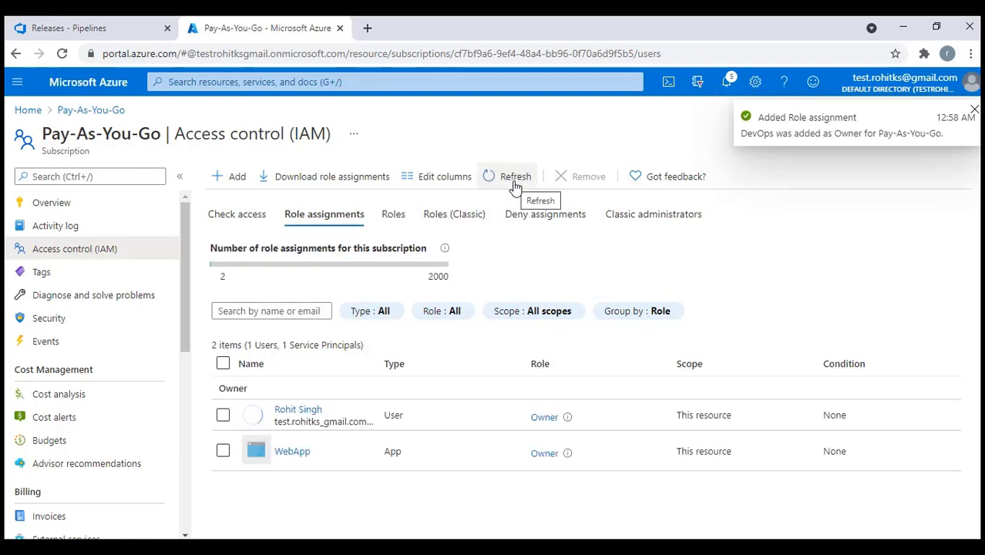
{"action": "left_click", "coordinate": [513, 185]}
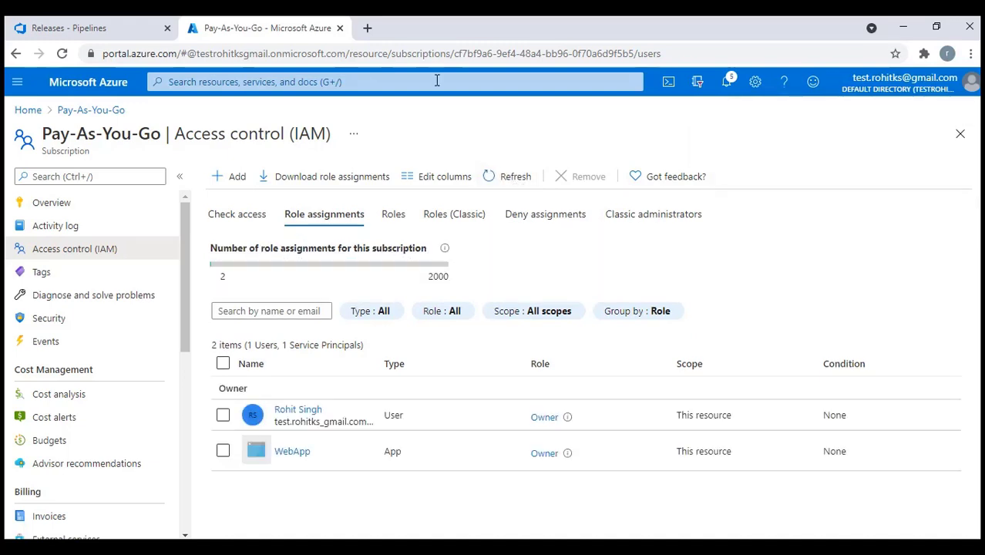
Open the invited guest account's Gmail and the Default Directory invitation email
{"action": "left_click", "coordinate": [369, 28]}
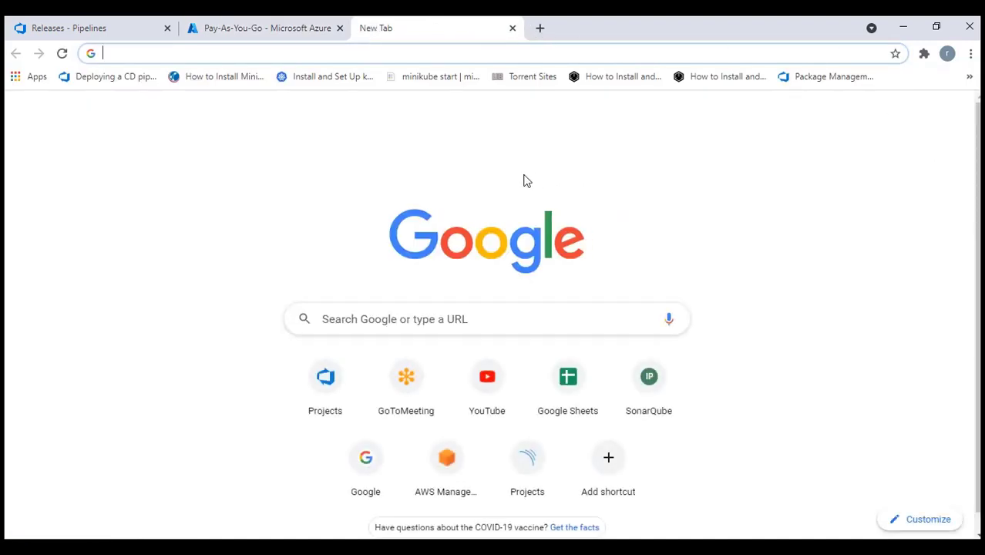
{"action": "left_click", "coordinate": [946, 120]}
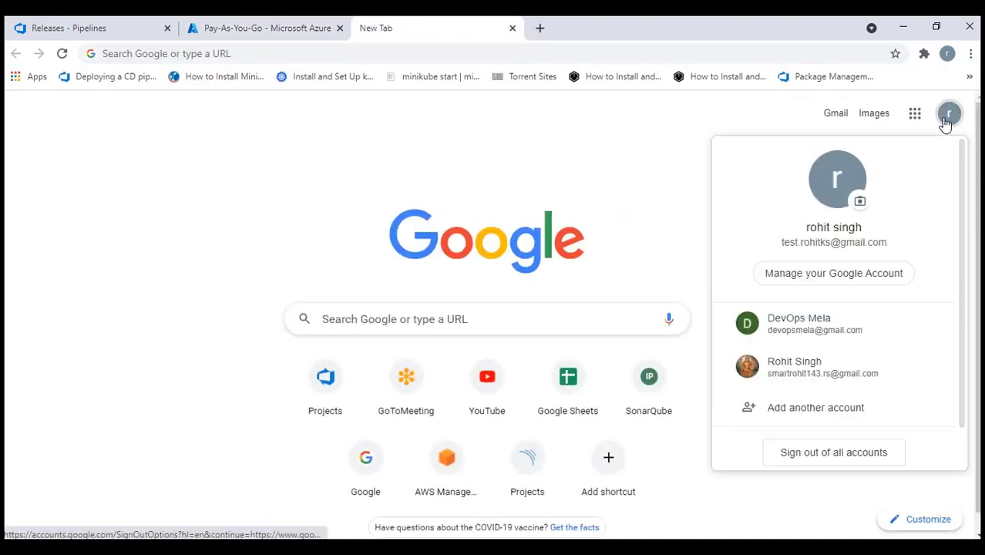
{"action": "left_click", "coordinate": [809, 323]}
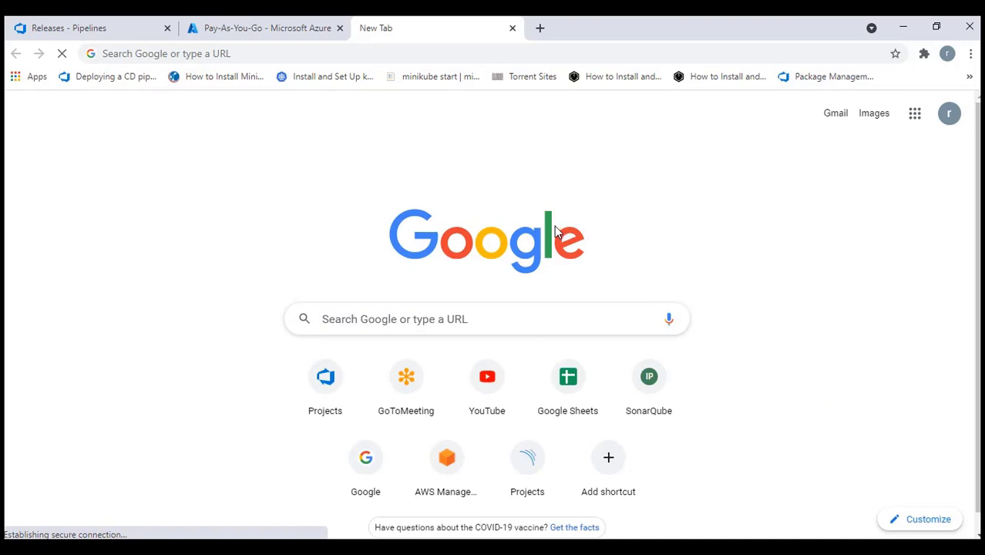
{"action": "left_click", "coordinate": [847, 90]}
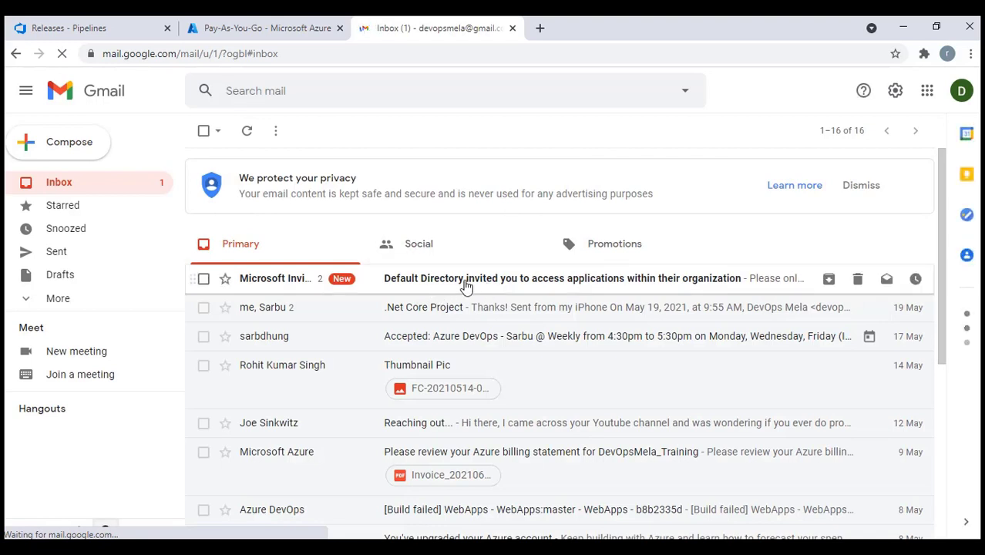
{"action": "left_click", "coordinate": [465, 285]}
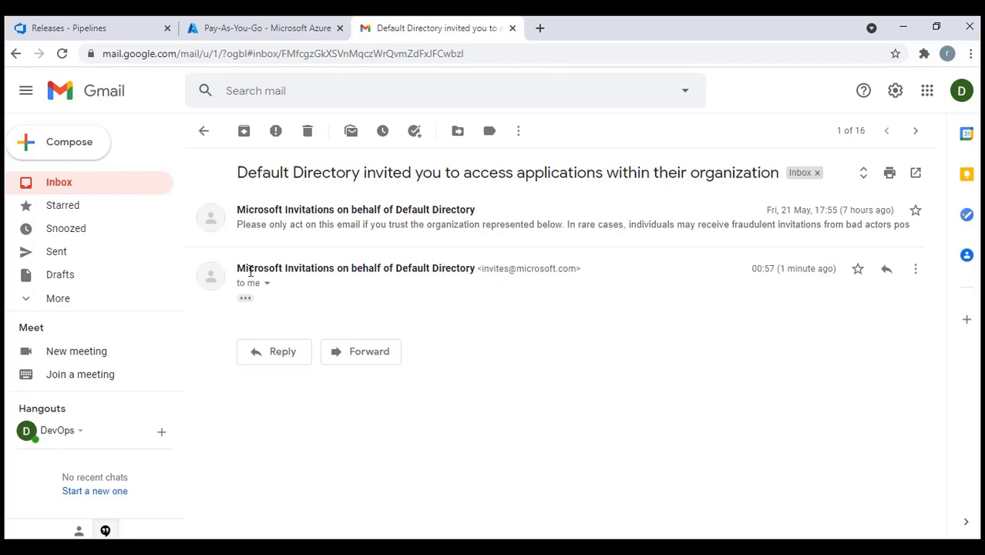
Try accepting the earlier invitation, then close the failed revoked-invitation page
{"action": "left_click", "coordinate": [280, 222]}
{"action": "scroll", "coordinate": [552, 359], "scroll_direction": "down", "scroll_amount": 3}
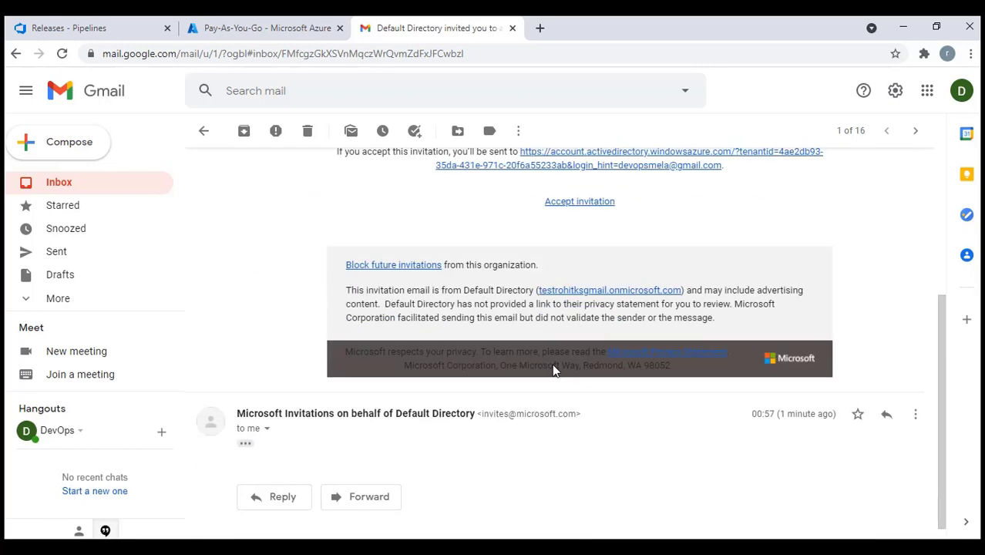
{"action": "scroll", "coordinate": [557, 332], "scroll_direction": "up", "scroll_amount": 2}
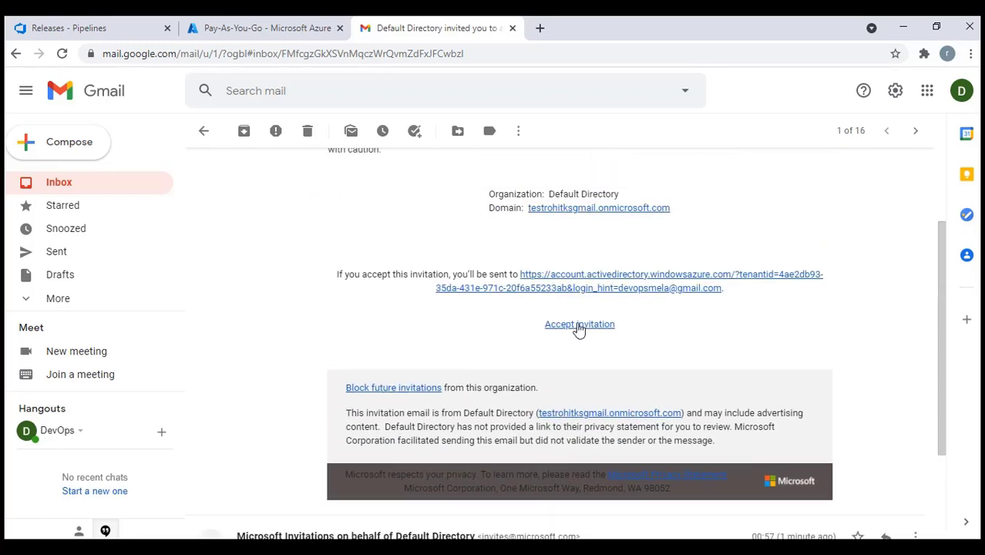
{"action": "left_click", "coordinate": [580, 325]}
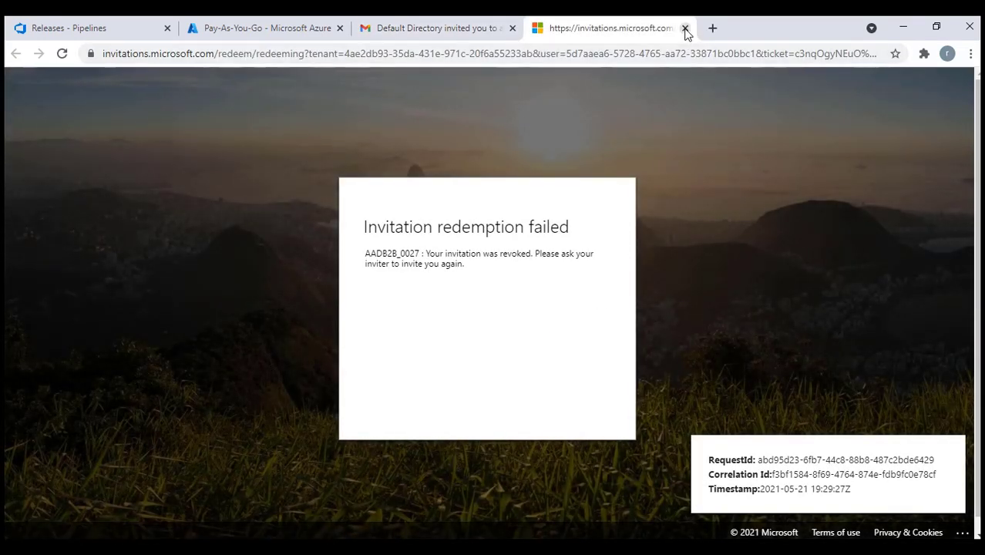
{"action": "left_click", "coordinate": [685, 28]}
Expand the latest invitation email's trimmed text to reveal its acceptance link
{"action": "scroll", "coordinate": [478, 416], "scroll_direction": "down", "scroll_amount": 2}
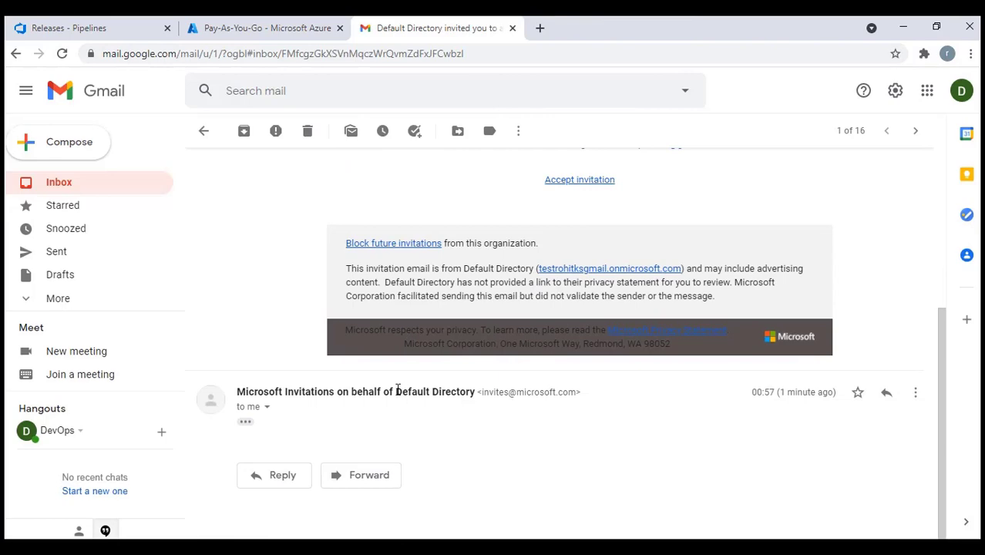
{"action": "left_click", "coordinate": [268, 408]}
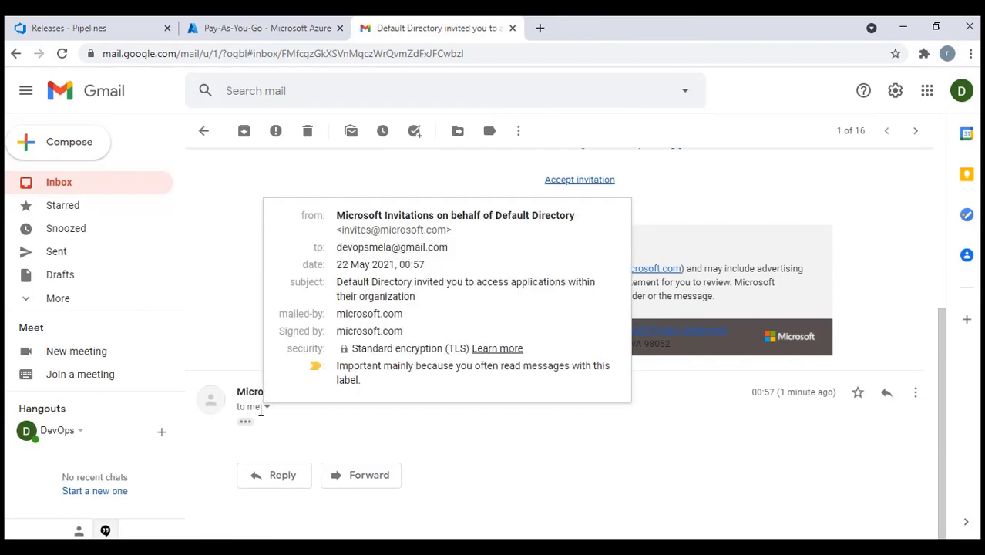
{"action": "left_click", "coordinate": [249, 422]}
{"action": "left_click", "coordinate": [245, 421]}
{"action": "scroll", "coordinate": [463, 432], "scroll_direction": "down", "scroll_amount": 5}
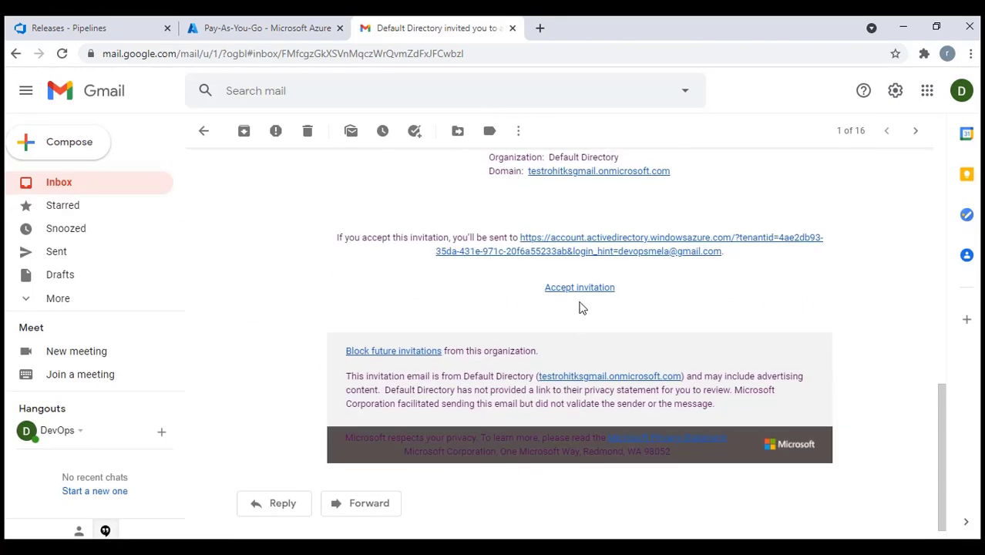
Accept the Default Directory invitation signed in as the invited account, granting its permissions
{"action": "left_click", "coordinate": [570, 293]}
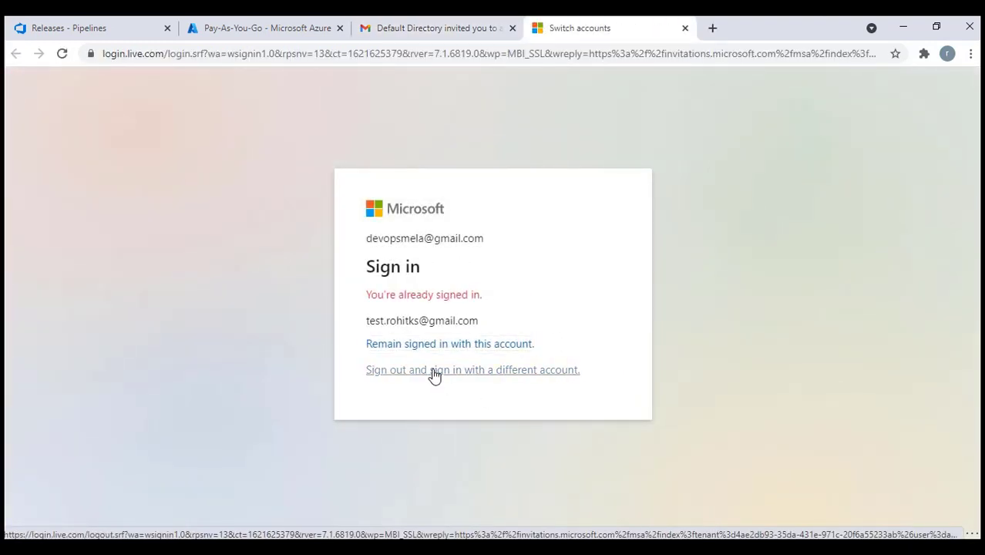
{"action": "left_click", "coordinate": [434, 374]}
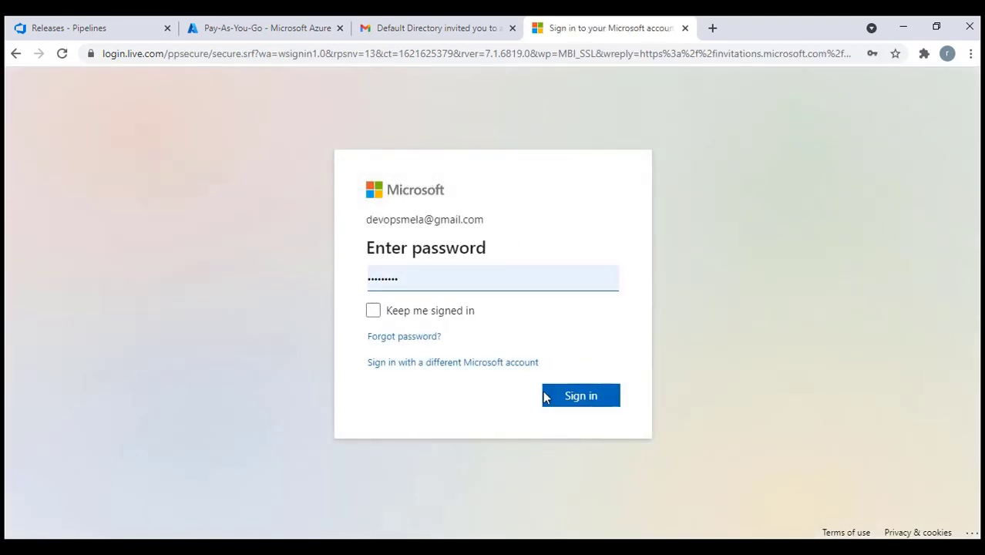
{"action": "left_click", "coordinate": [558, 398]}
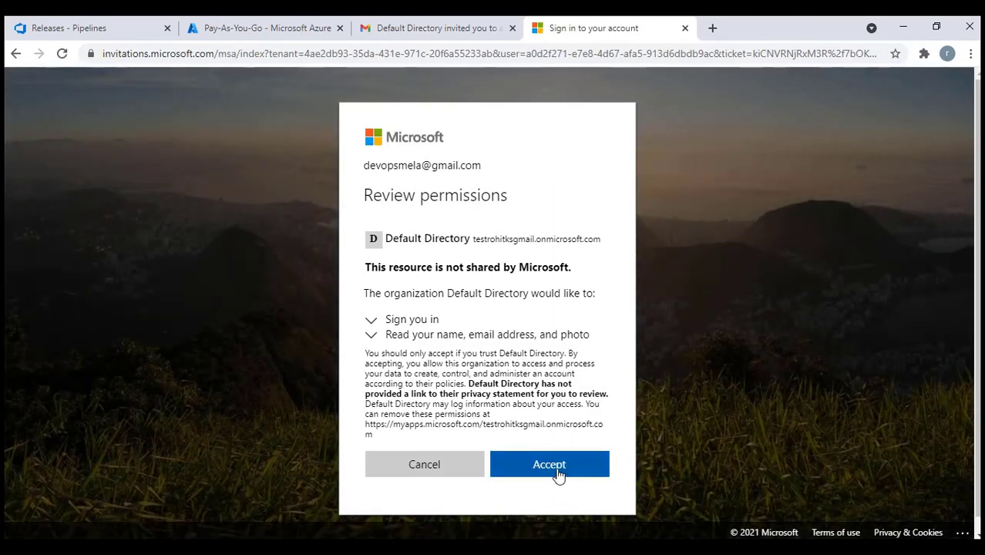
{"action": "left_click", "coordinate": [557, 474]}
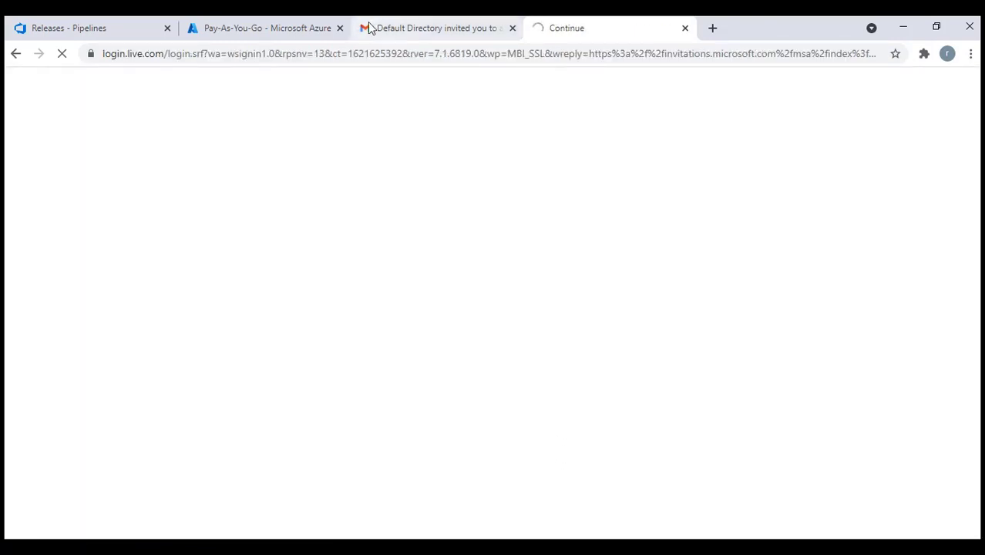
{"action": "left_click", "coordinate": [254, 35]}
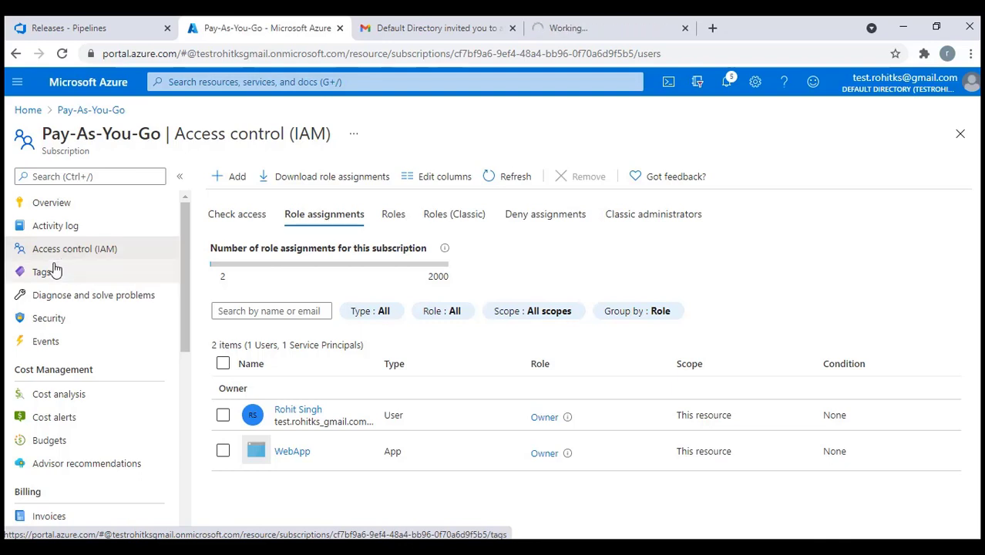
Confirm the guest Owner in Pay-As-You-Go role assignments, then start a new release pipeline
{"action": "left_click", "coordinate": [68, 114]}
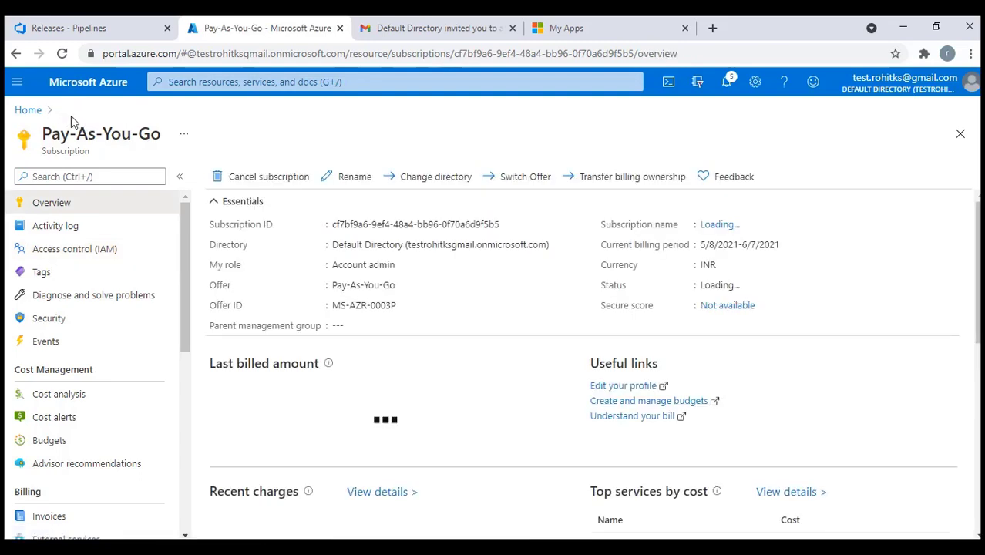
{"action": "left_click", "coordinate": [53, 254]}
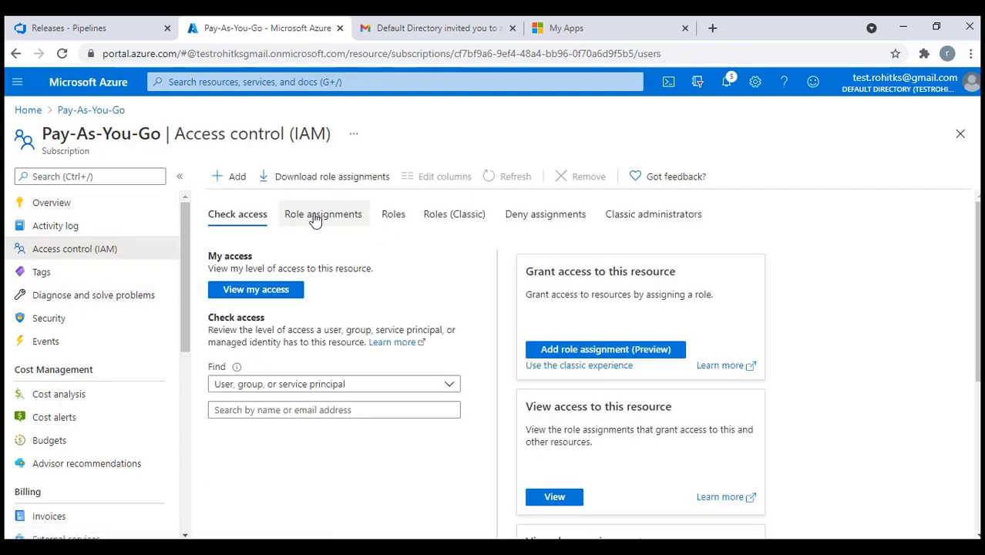
{"action": "left_click", "coordinate": [316, 216]}
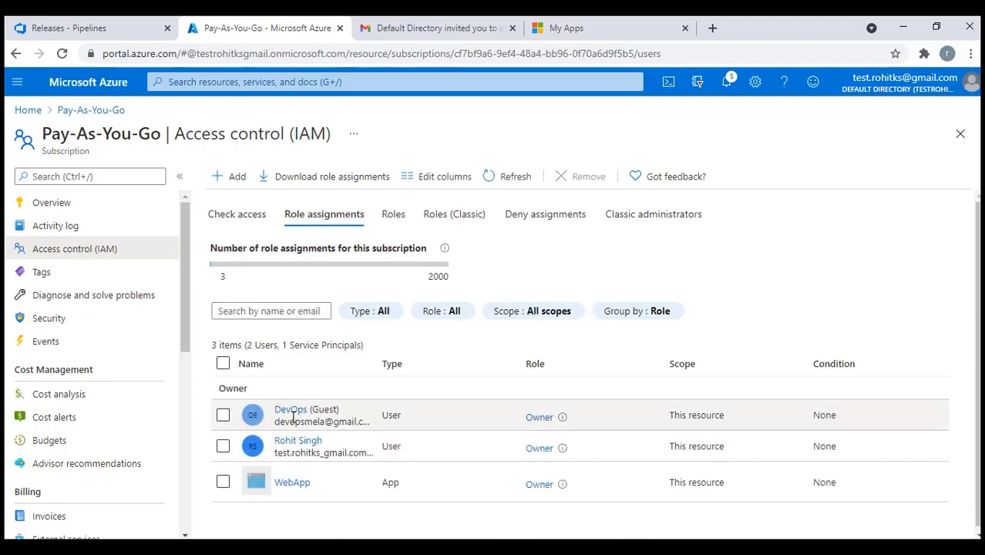
{"action": "left_click", "coordinate": [55, 28]}
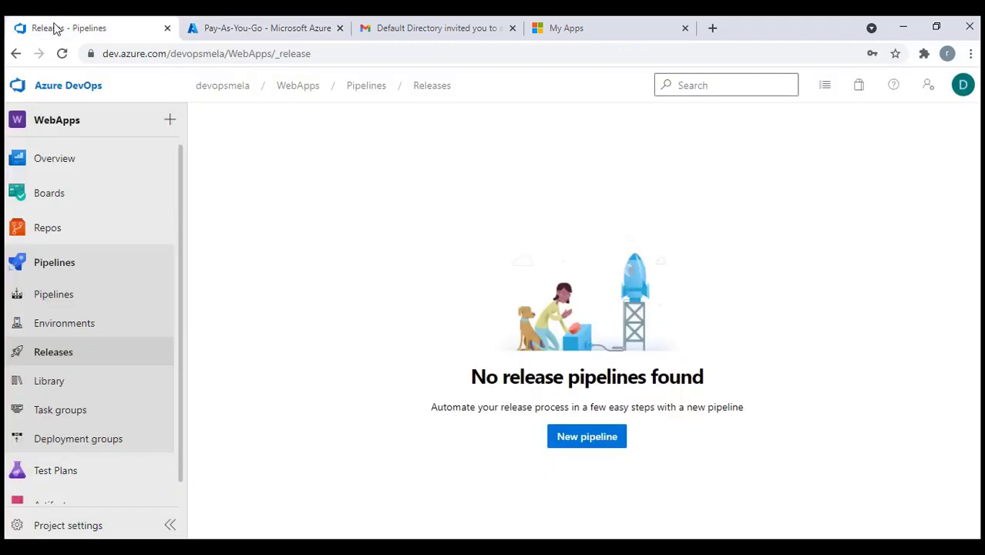
{"action": "left_click", "coordinate": [577, 449]}
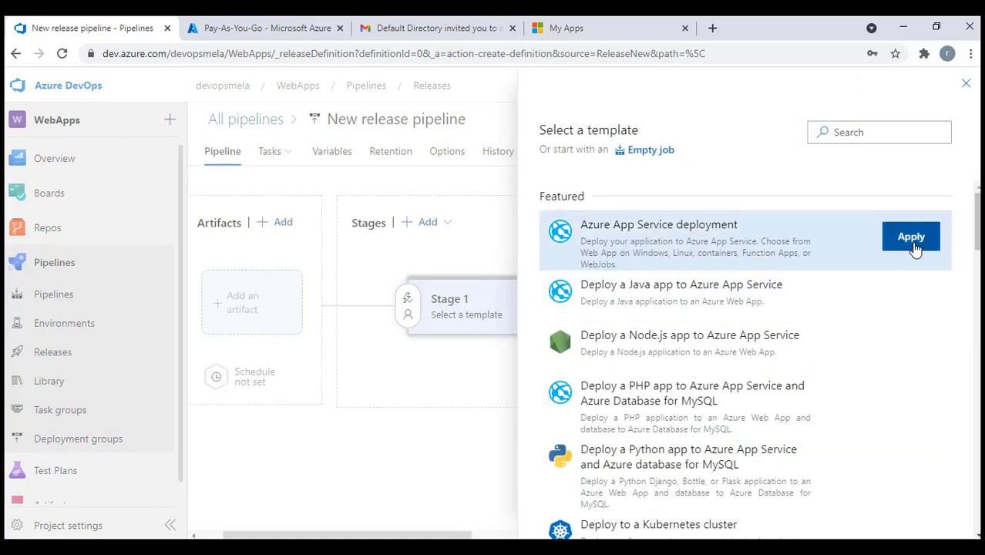
Apply the Azure App Service deployment template and refresh Stage 1's Azure subscription list
{"action": "left_click", "coordinate": [913, 242]}
{"action": "left_click", "coordinate": [973, 180]}
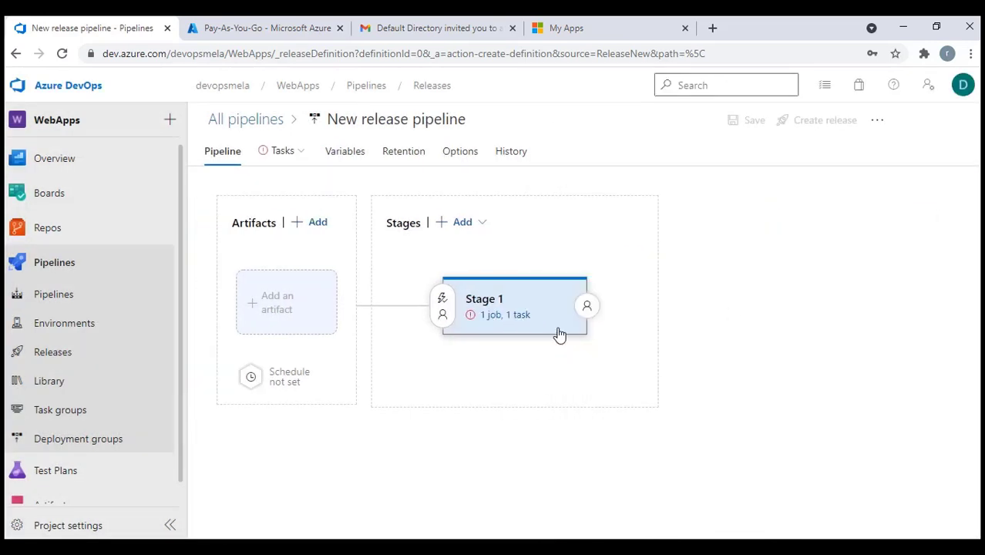
{"action": "left_click", "coordinate": [495, 322]}
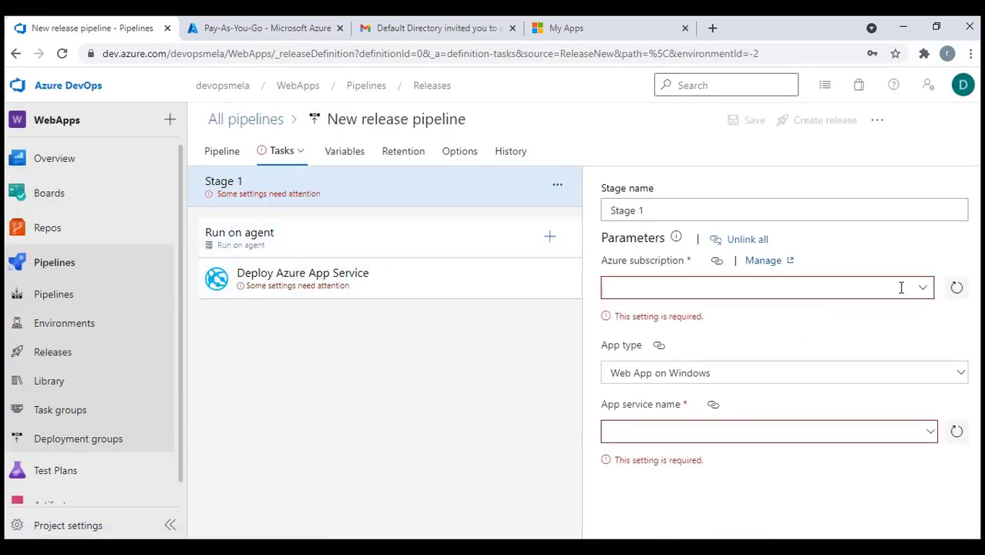
{"action": "left_click", "coordinate": [960, 291]}
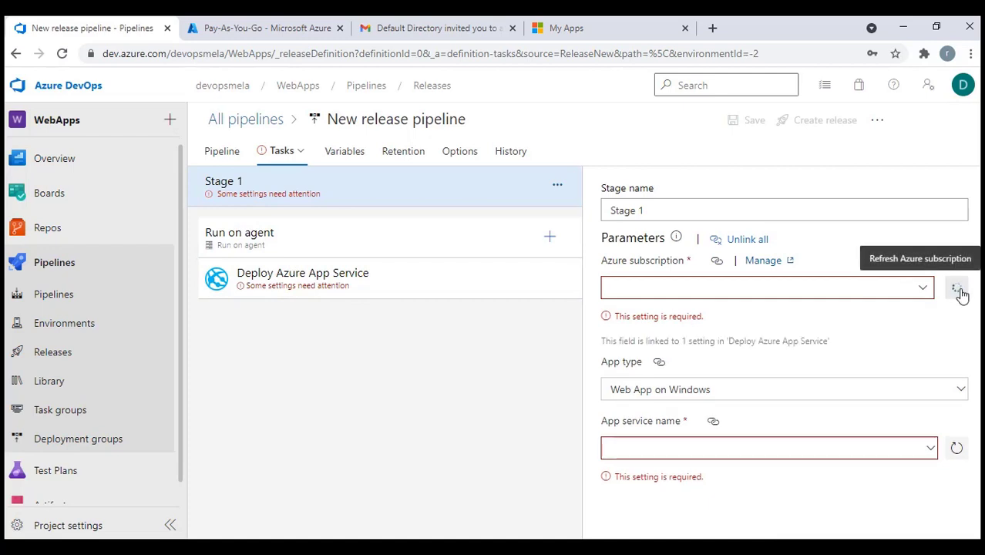
{"action": "left_click", "coordinate": [926, 287]}
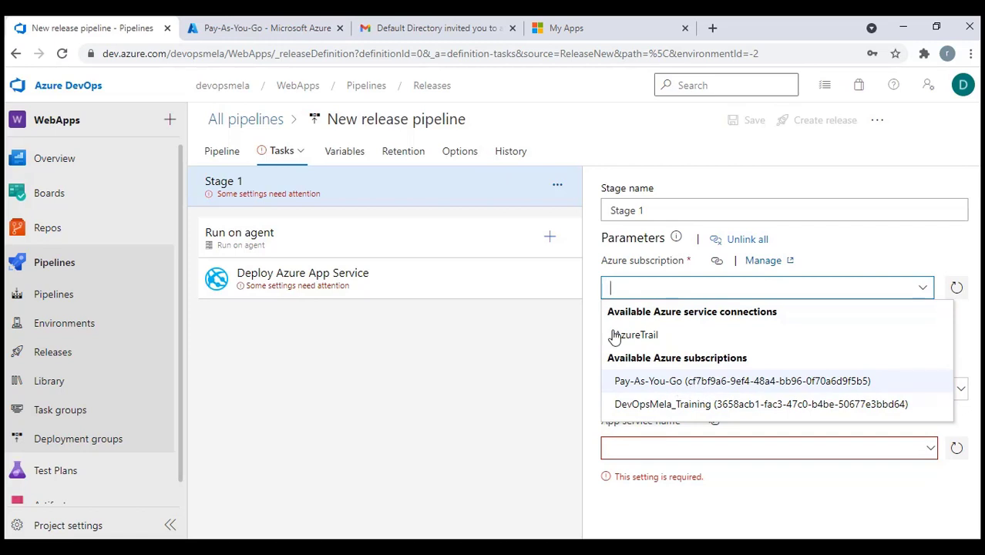
Choose the Pay-As-You-Go subscription for Stage 1 and start authorizing it
{"action": "left_click", "coordinate": [264, 29]}
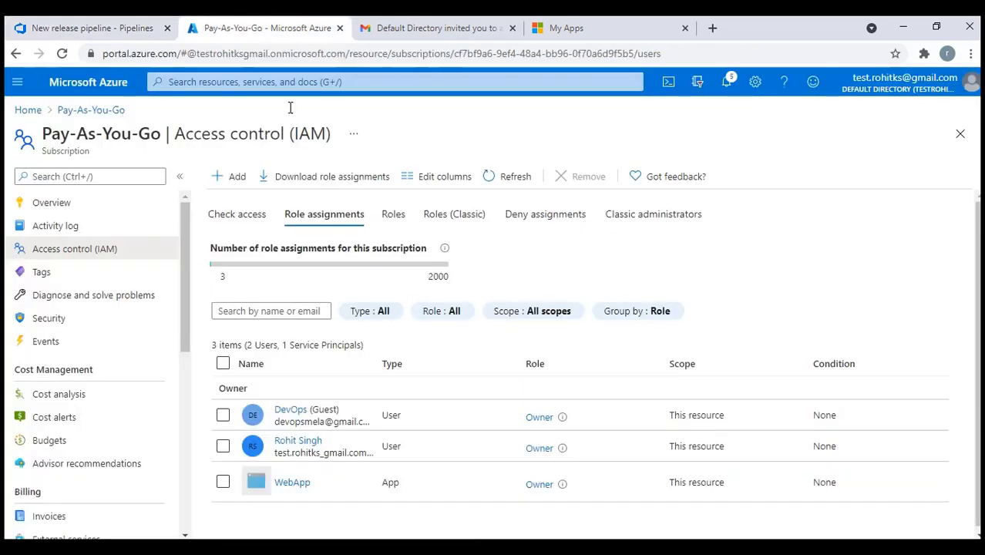
{"action": "left_click", "coordinate": [50, 202]}
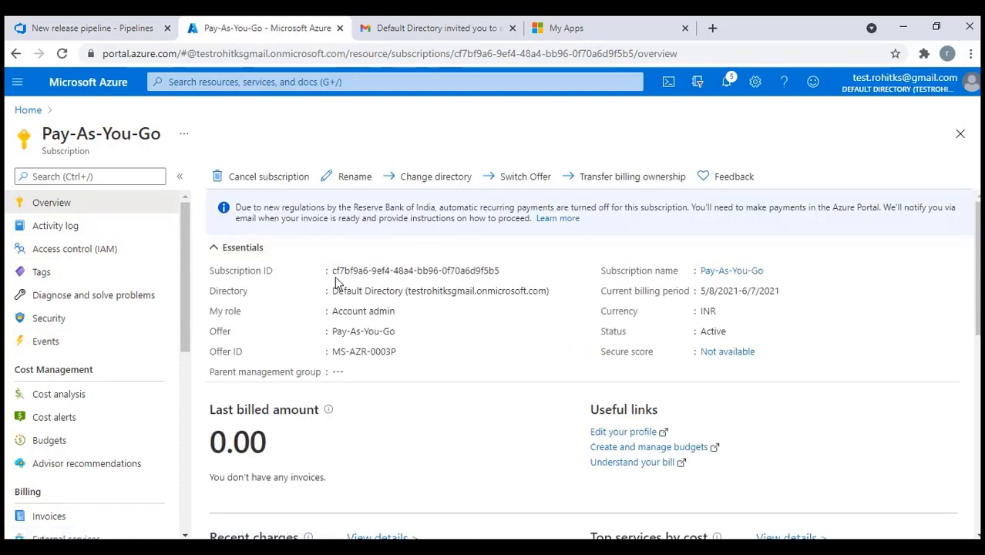
{"action": "left_click", "coordinate": [93, 29]}
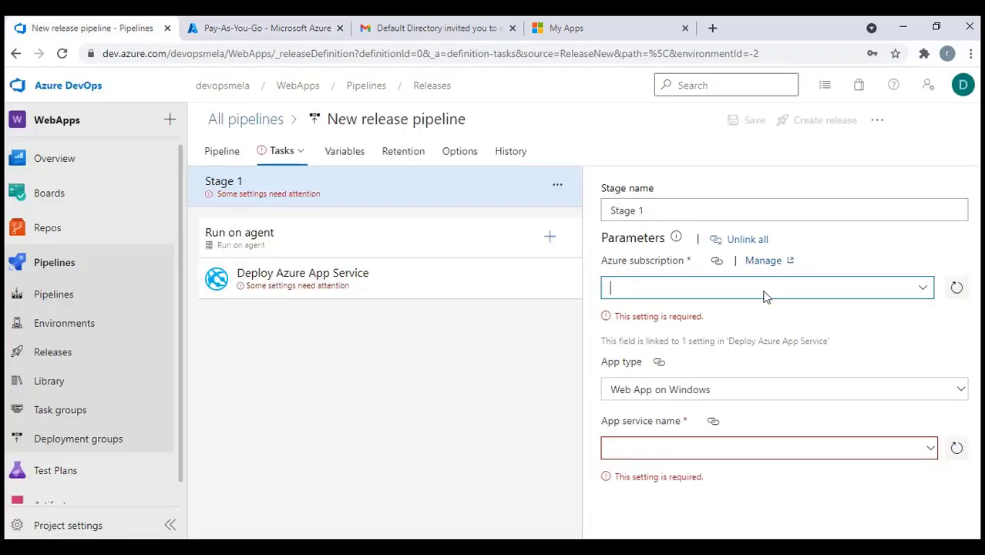
{"action": "left_click", "coordinate": [923, 289]}
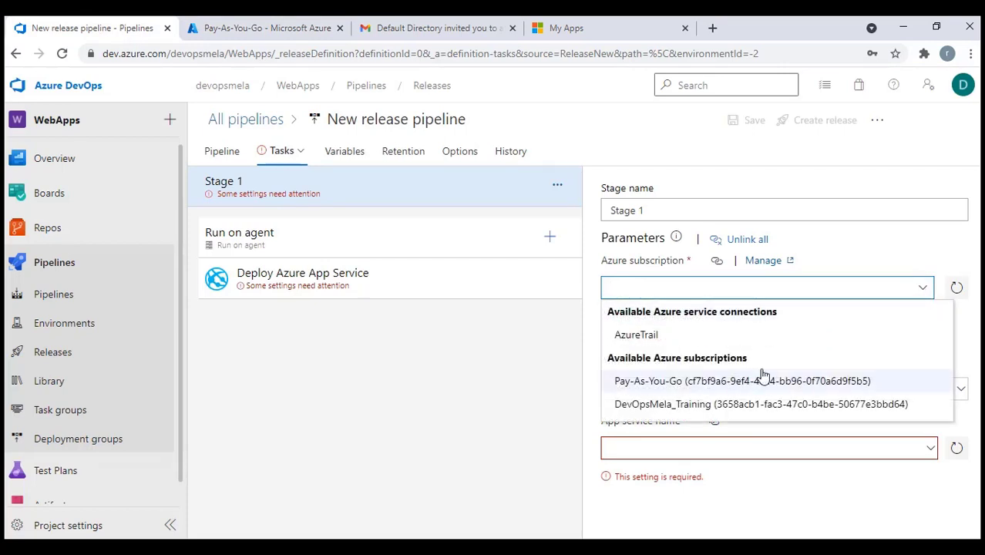
{"action": "left_click", "coordinate": [702, 382]}
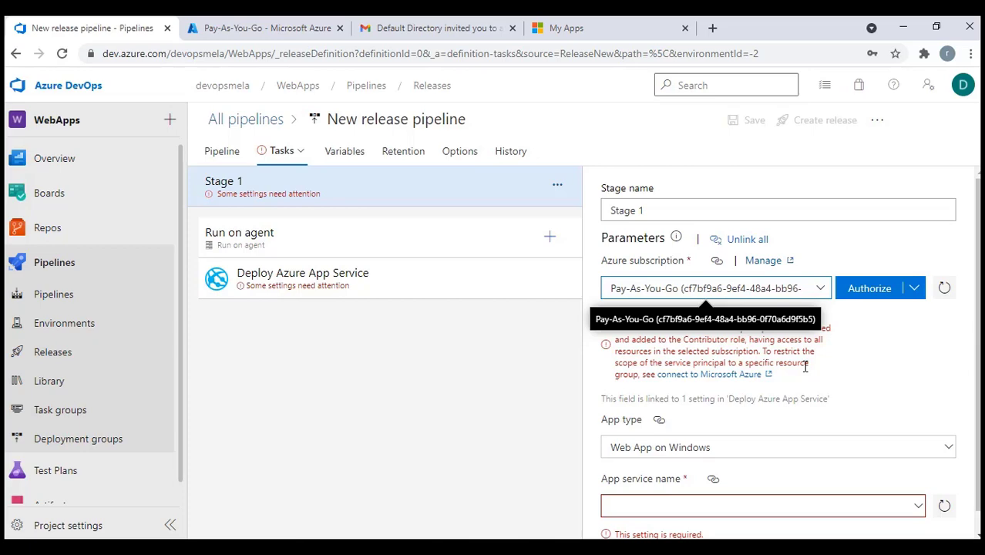
{"action": "left_click", "coordinate": [870, 288]}
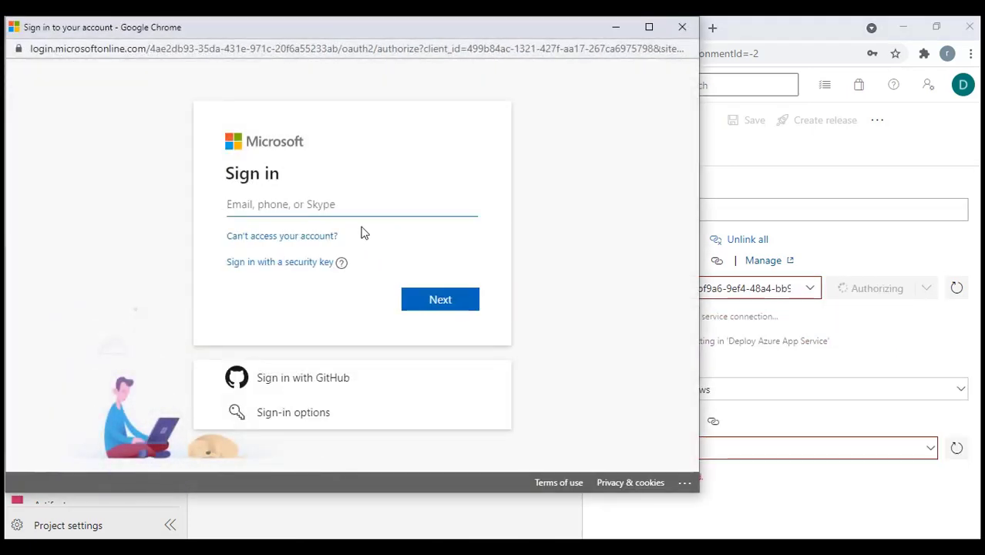
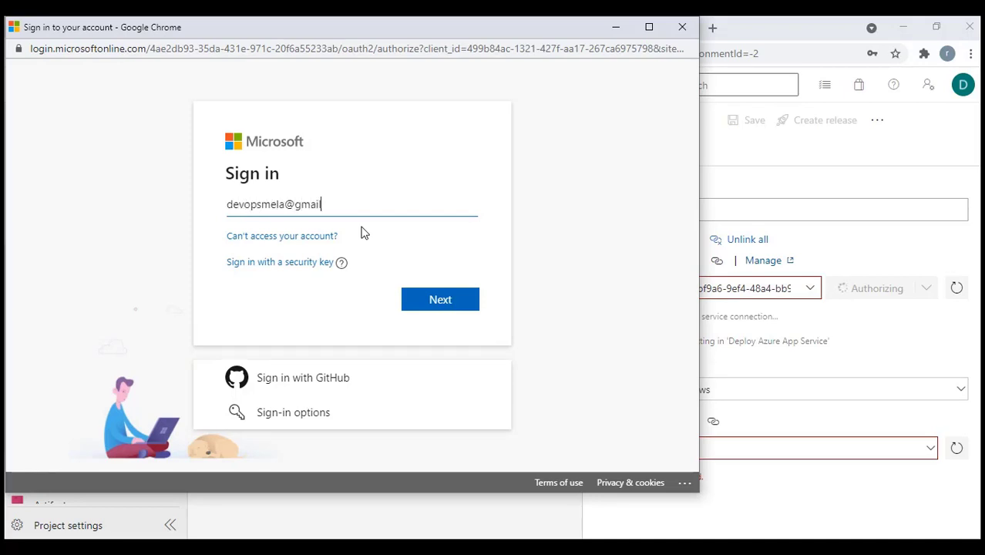
Sign in with the account's e-mail address to authorize the Pay-As-You-Go subscription
{"action": "left_click", "coordinate": [419, 303]}
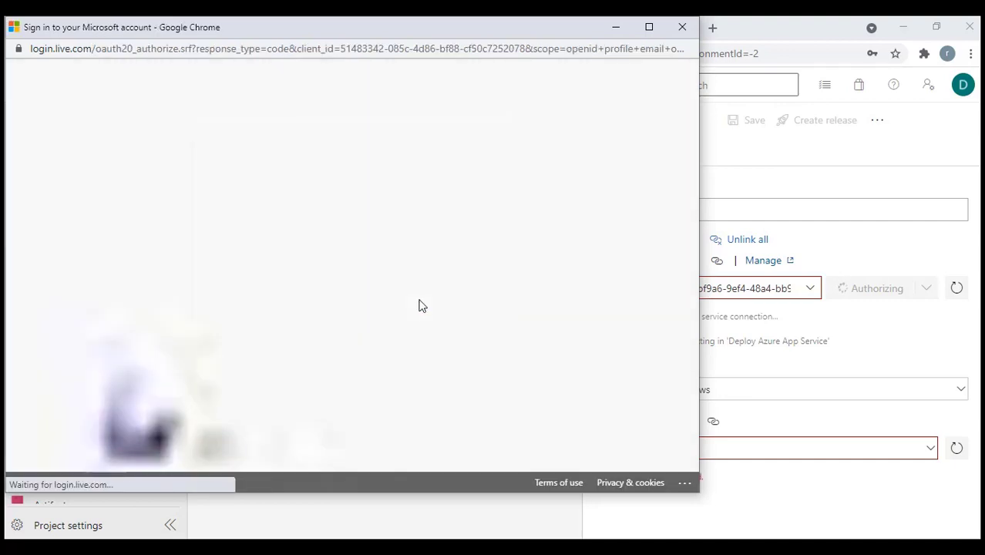
{"action": "left_click", "coordinate": [440, 377]}
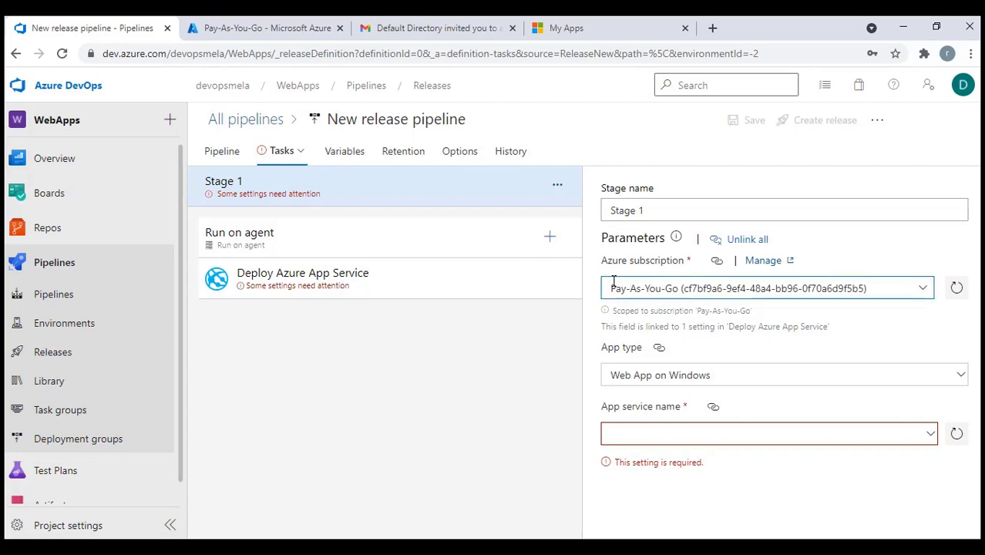
Open the Pay-As-You-Go service connection's roles in the Azure portal via Project Settings > Service connections
{"action": "left_click", "coordinate": [45, 531]}
{"action": "left_click", "coordinate": [557, 350]}
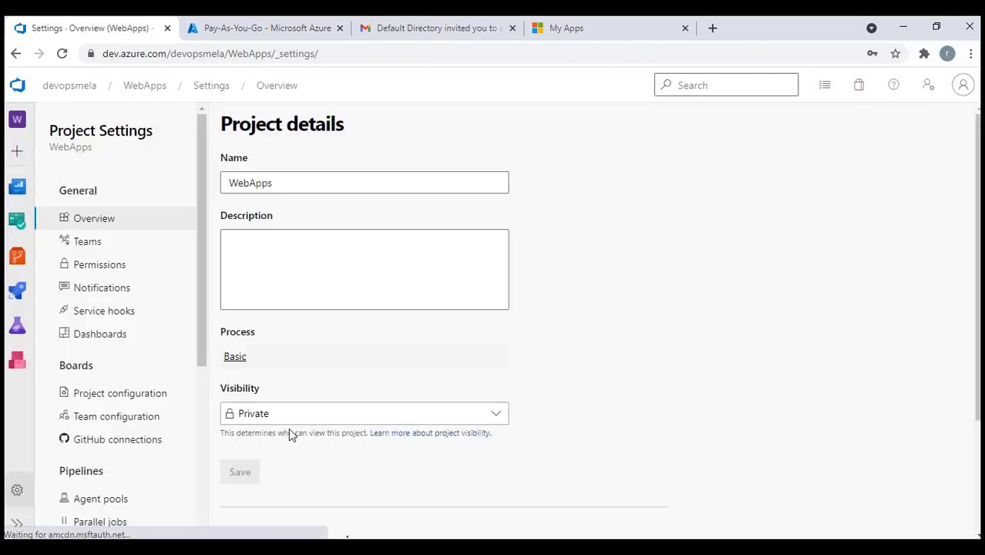
{"action": "scroll", "coordinate": [110, 440], "scroll_direction": "down", "scroll_amount": 1}
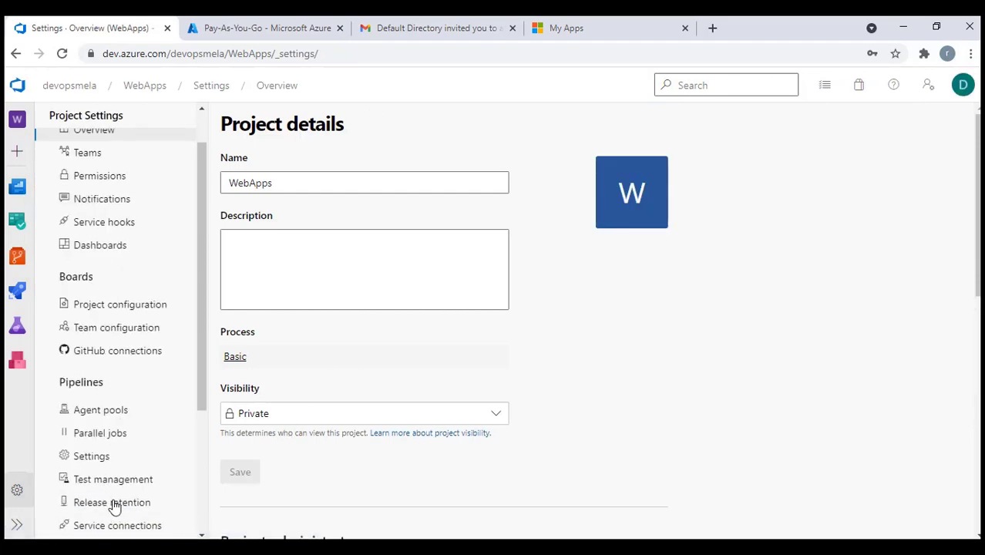
{"action": "left_click", "coordinate": [111, 524]}
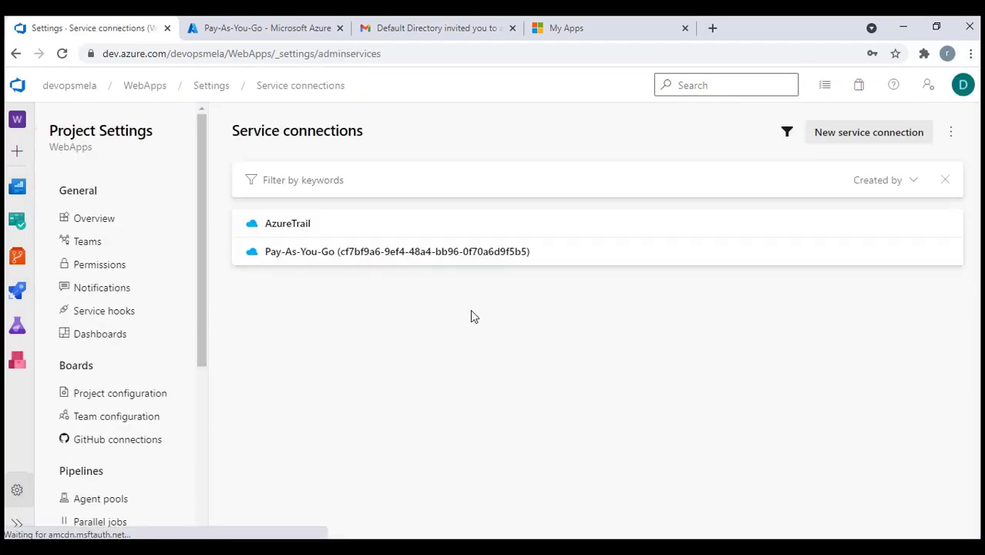
{"action": "left_click", "coordinate": [347, 260]}
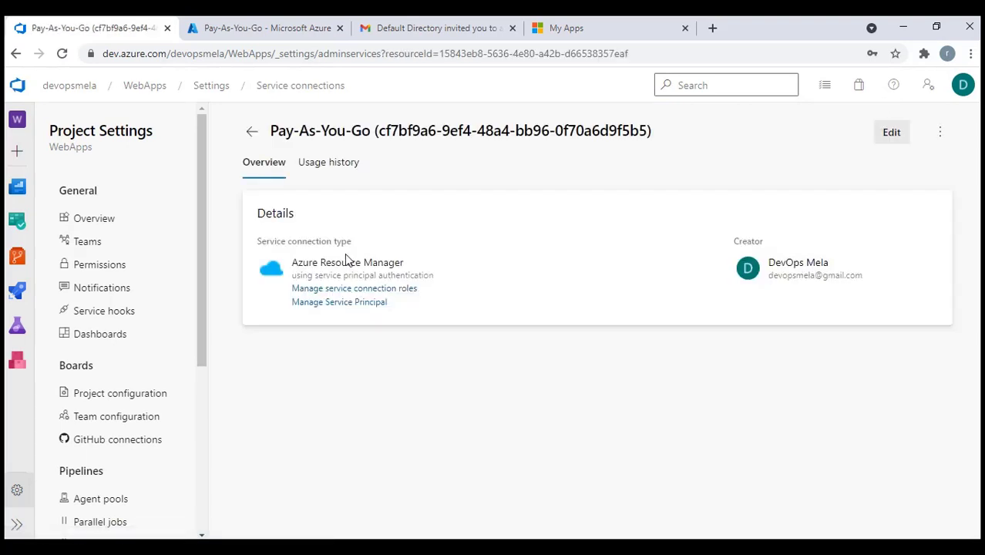
{"action": "left_click", "coordinate": [363, 291]}
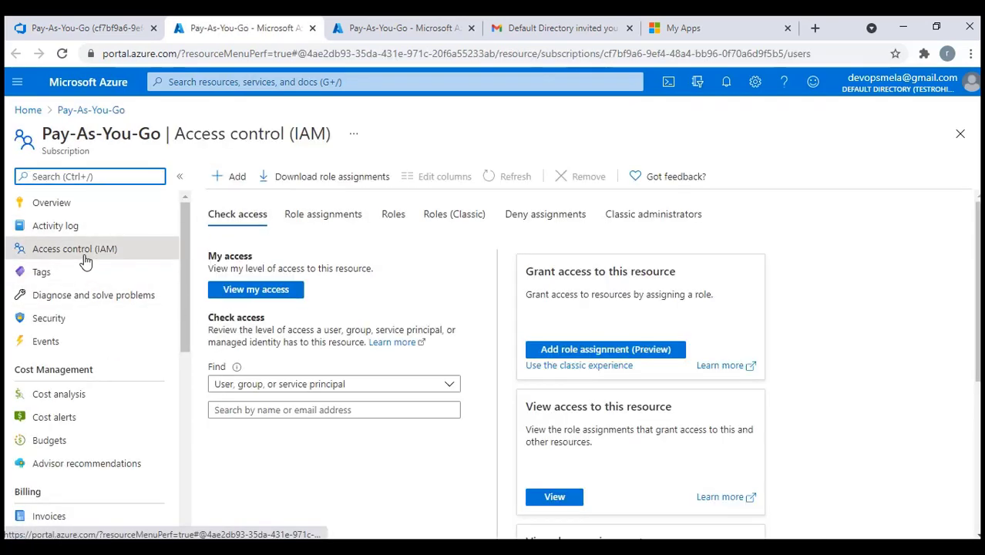
Review the subscription's role assignments, then open the connection's WebApps service principal registration
{"action": "left_click", "coordinate": [323, 215]}
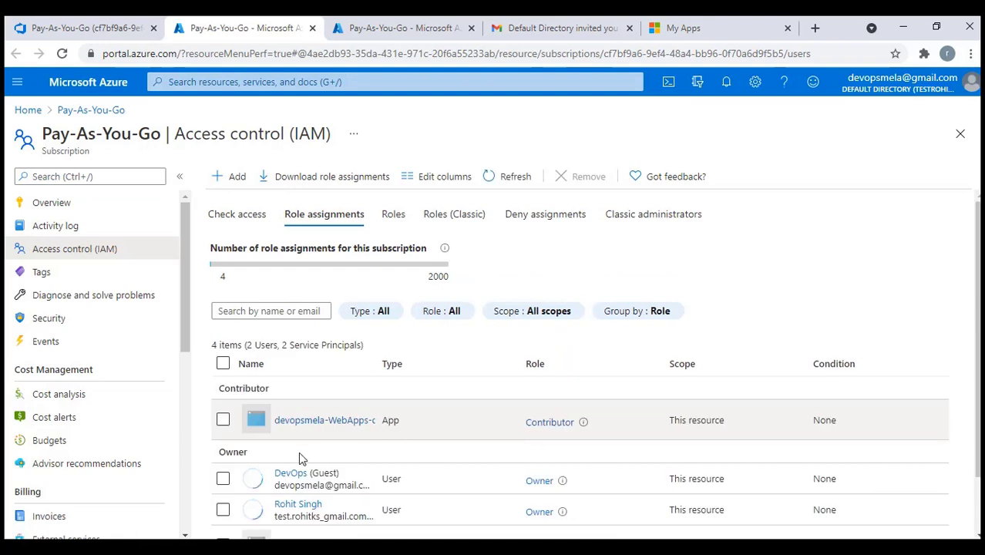
{"action": "scroll", "coordinate": [368, 437], "scroll_direction": "down", "scroll_amount": 2}
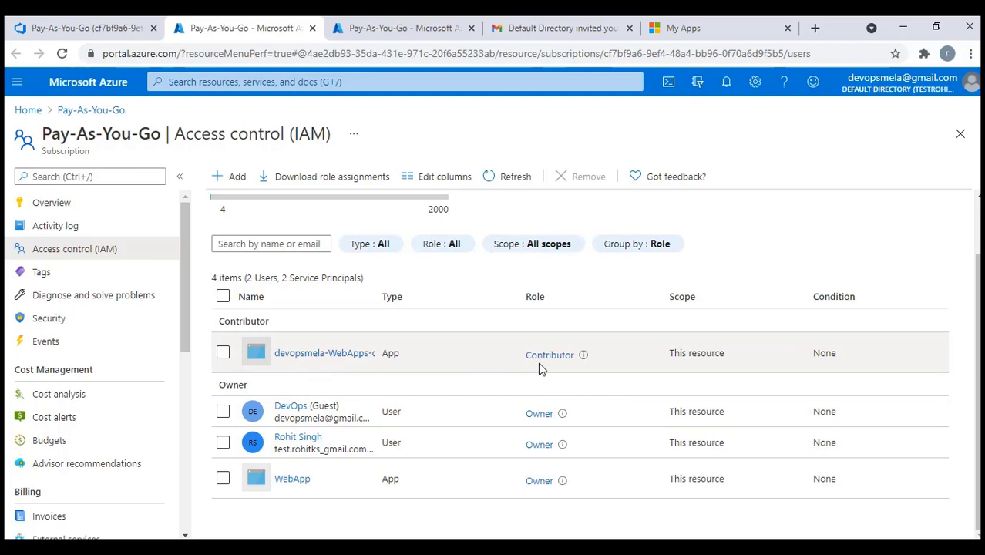
{"action": "left_click", "coordinate": [79, 30]}
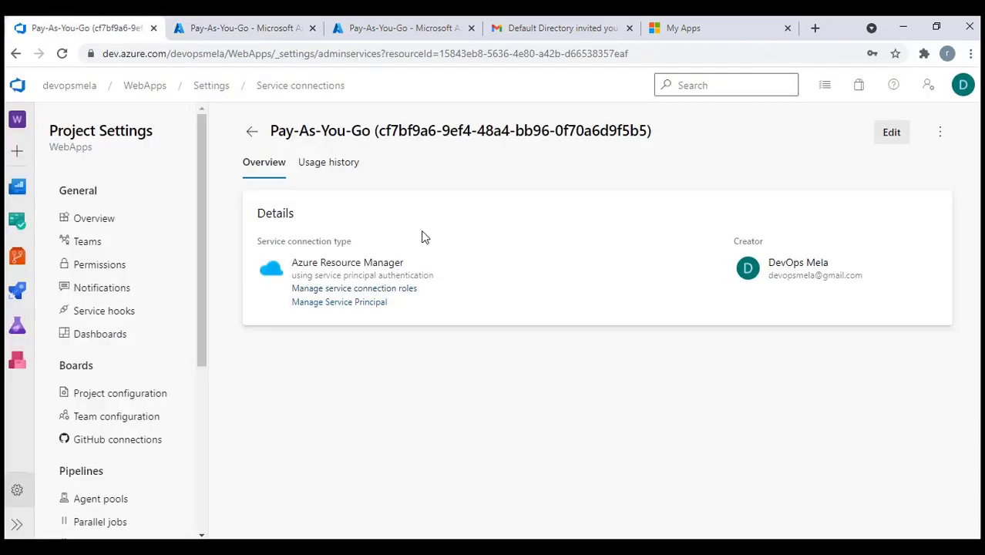
{"action": "left_click", "coordinate": [356, 302]}
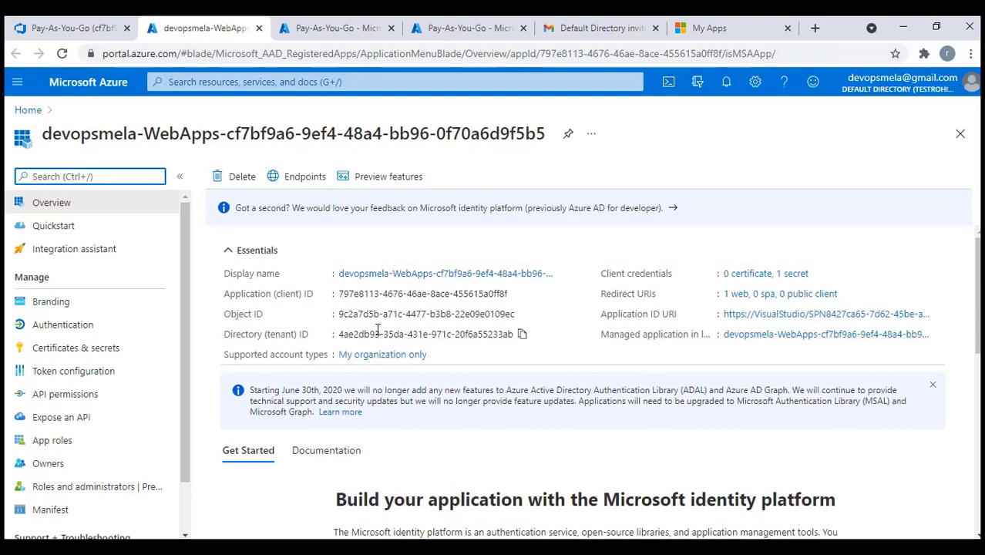
Show the app registration's Certificates & secrets page with its client secrets list
{"action": "scroll", "coordinate": [123, 434], "scroll_direction": "down", "scroll_amount": 1}
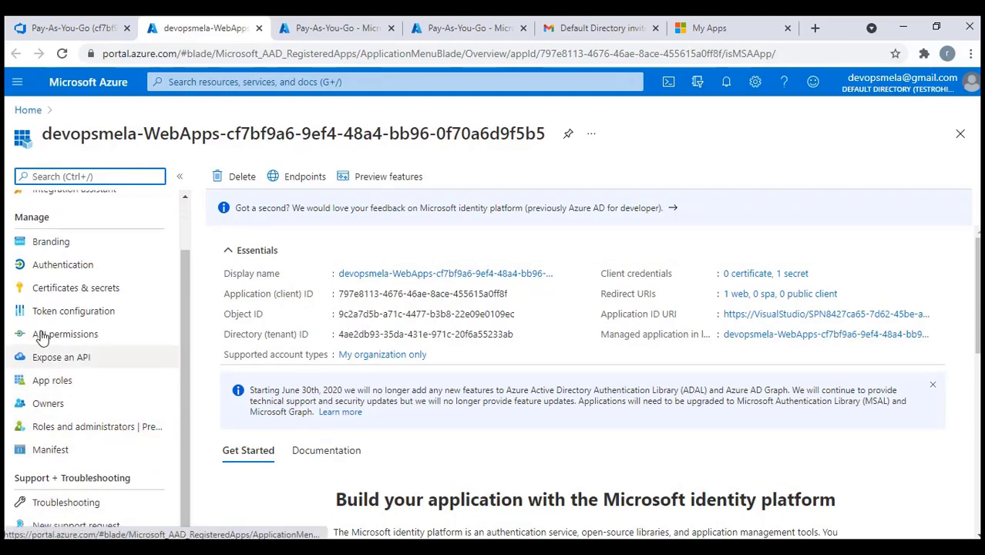
{"action": "left_click", "coordinate": [46, 288]}
{"action": "scroll", "coordinate": [434, 509], "scroll_direction": "down", "scroll_amount": 2}
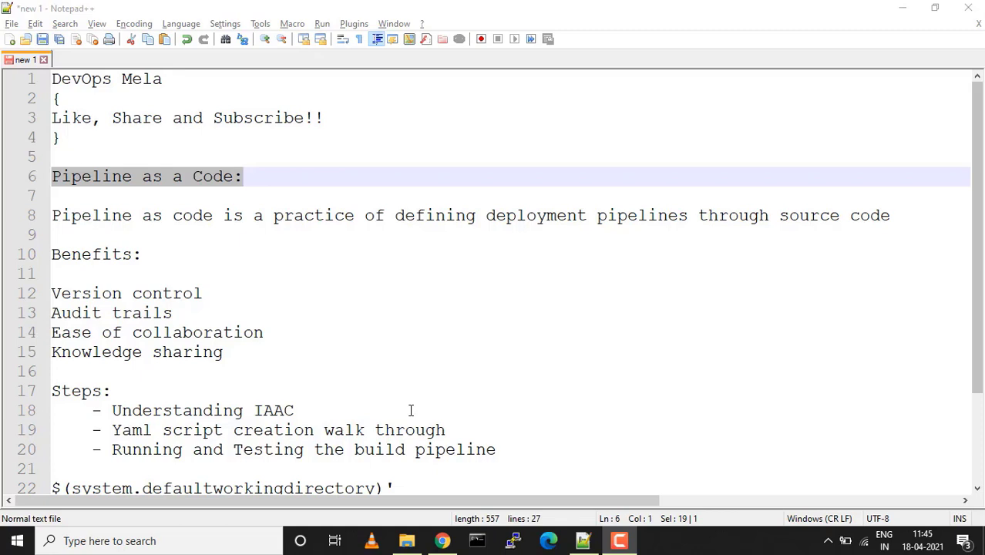
{"action": "left_click_drag", "start_coordinate": [275, 215], "coordinate": [669, 216]}
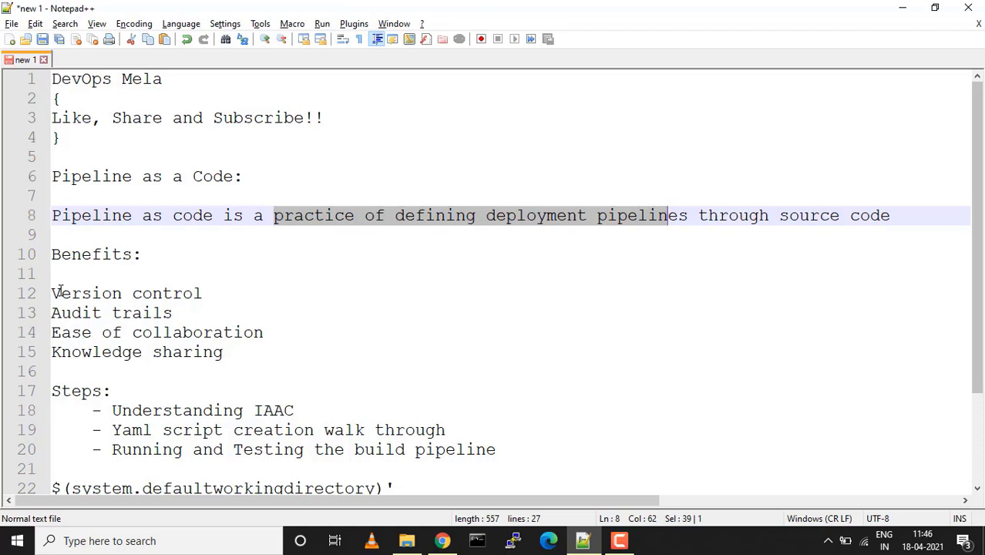
{"action": "left_click_drag", "start_coordinate": [59, 293], "coordinate": [199, 304]}
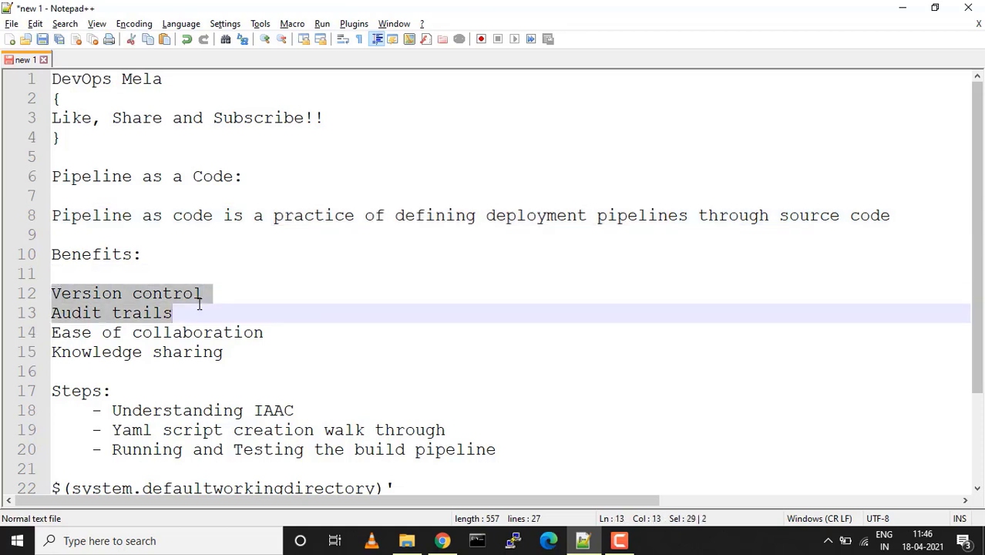
{"action": "left_click", "coordinate": [199, 304]}
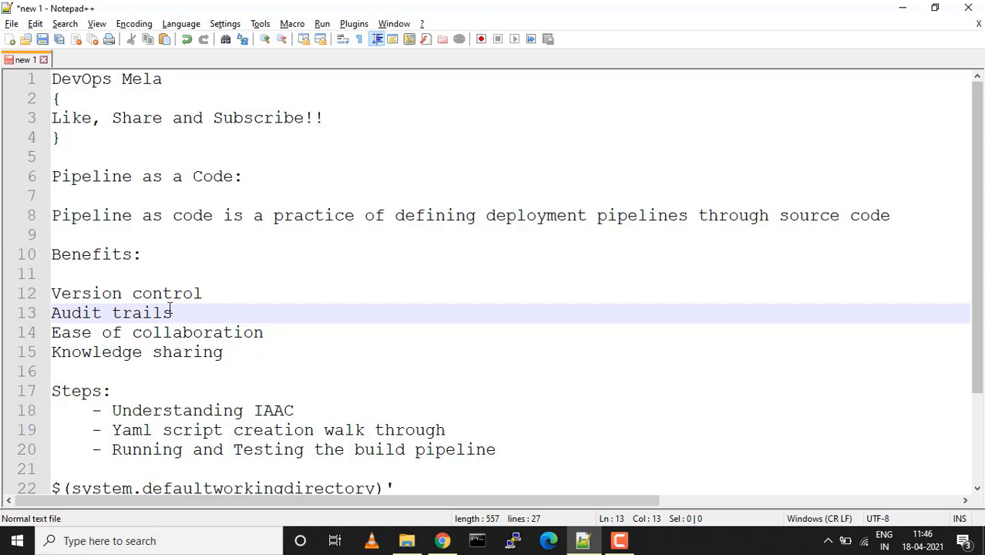
{"action": "left_click_drag", "start_coordinate": [176, 312], "coordinate": [61, 315]}
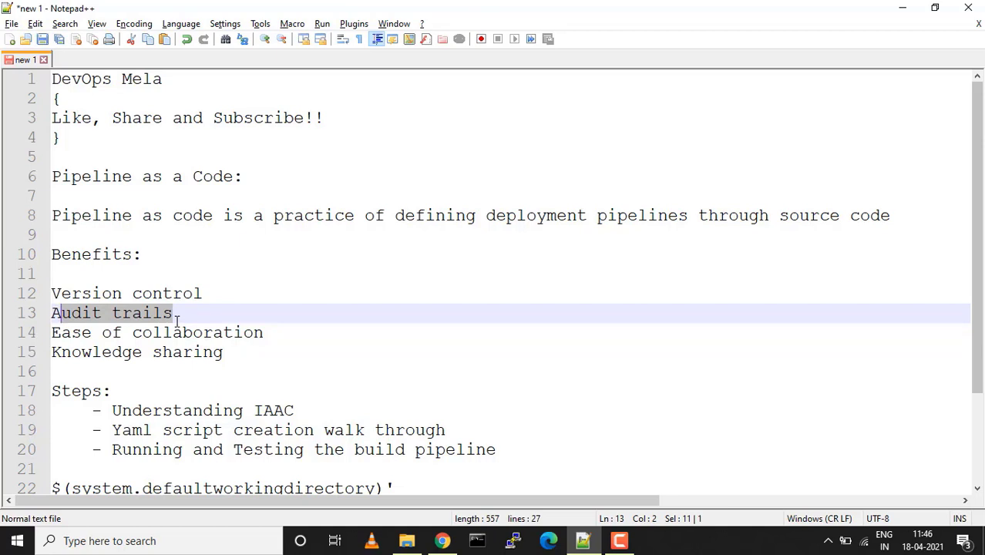
{"action": "double_click", "coordinate": [255, 334]}
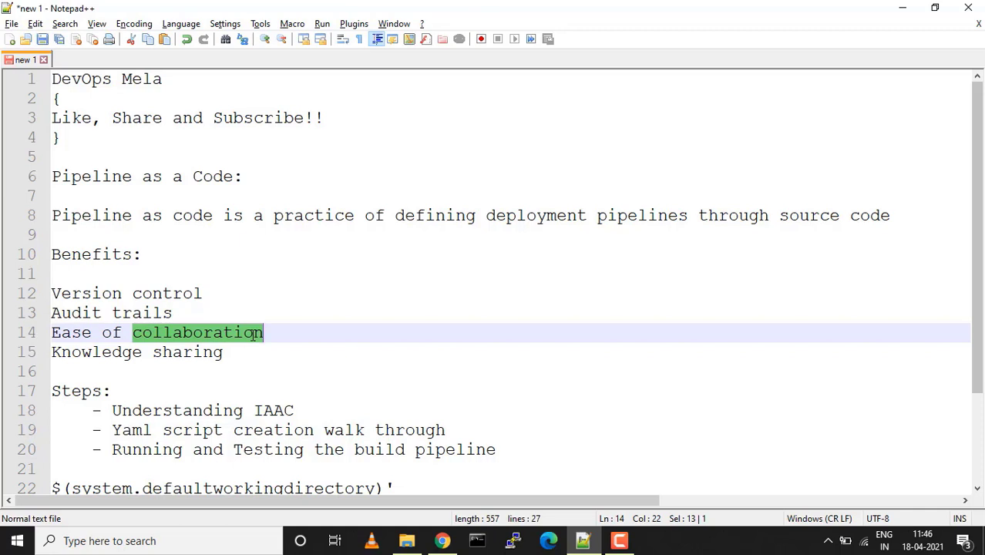
{"action": "left_click", "coordinate": [237, 351]}
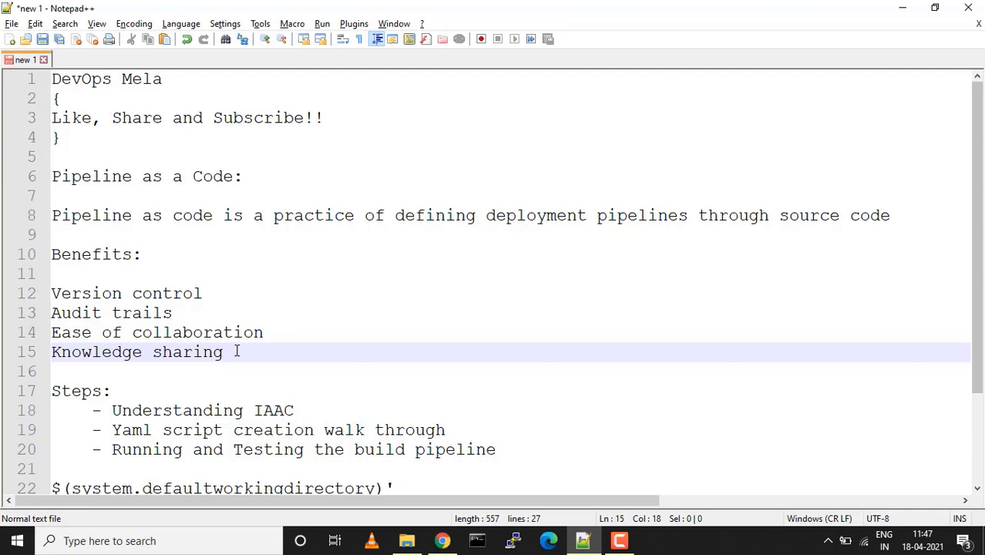
{"action": "scroll", "coordinate": [238, 352], "scroll_direction": "down", "scroll_amount": 2}
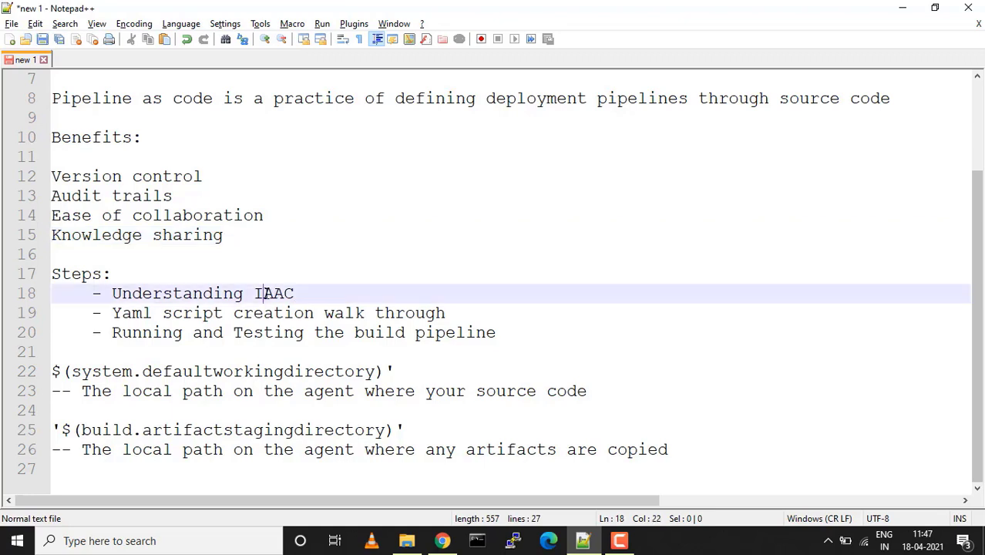
Change IAAC to PAAC on line 18 of the notes, then return to azure-pipelines.yml in Chrome
{"action": "left_click", "coordinate": [263, 293]}
{"action": "key", "text": "BackSpace"}
{"action": "type", "text": "P"}
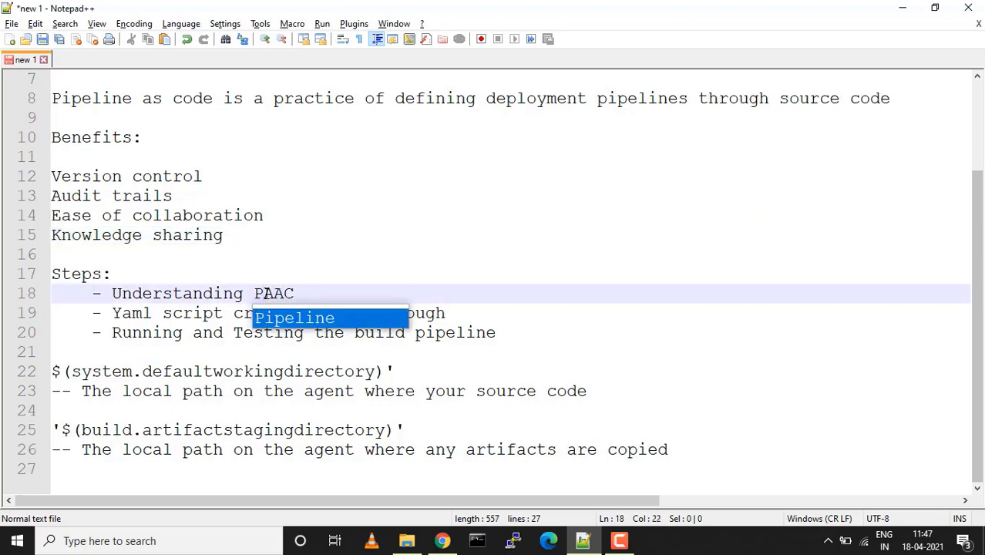
{"action": "key", "text": "Escape"}
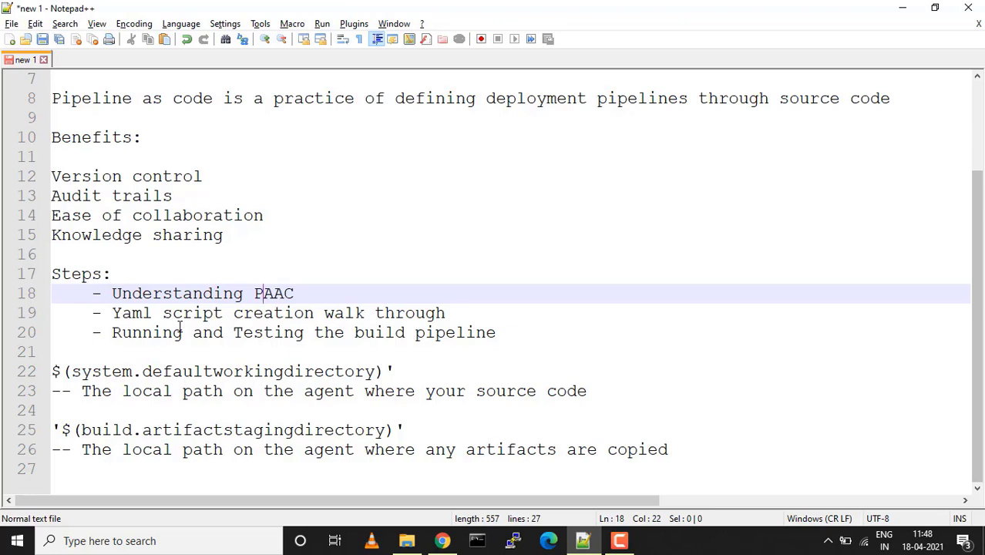
{"action": "scroll", "coordinate": [181, 330], "scroll_direction": "up", "scroll_amount": 2}
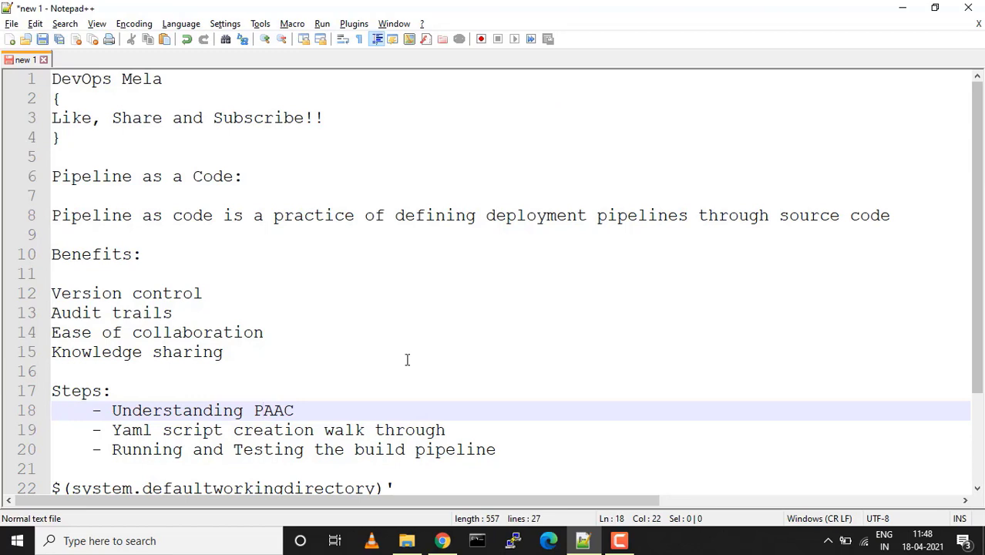
{"action": "left_click", "coordinate": [442, 542]}
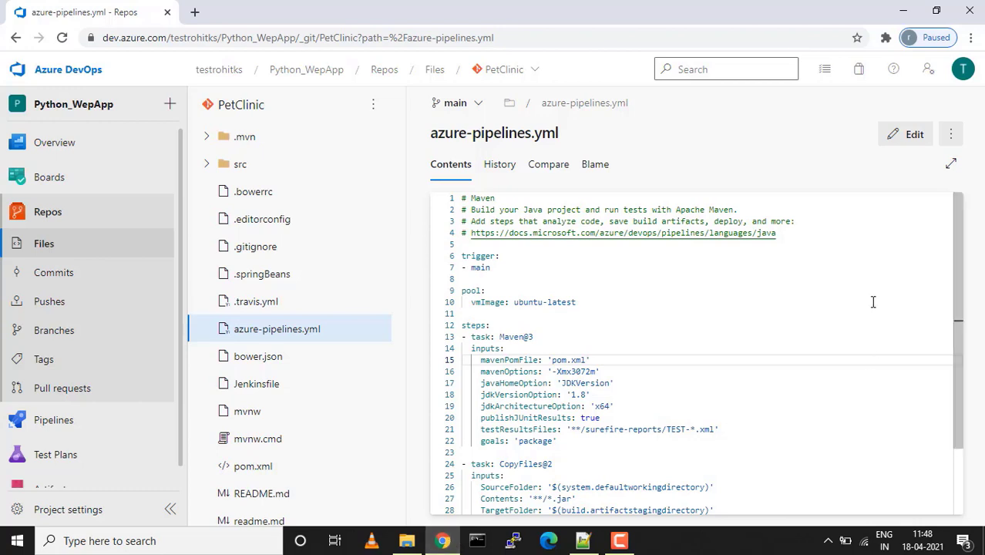
Review PetClinic's azure-pipelines.yml full screen, highlighting trigger, pool and steps, then list the repositories
{"action": "left_click", "coordinate": [952, 167]}
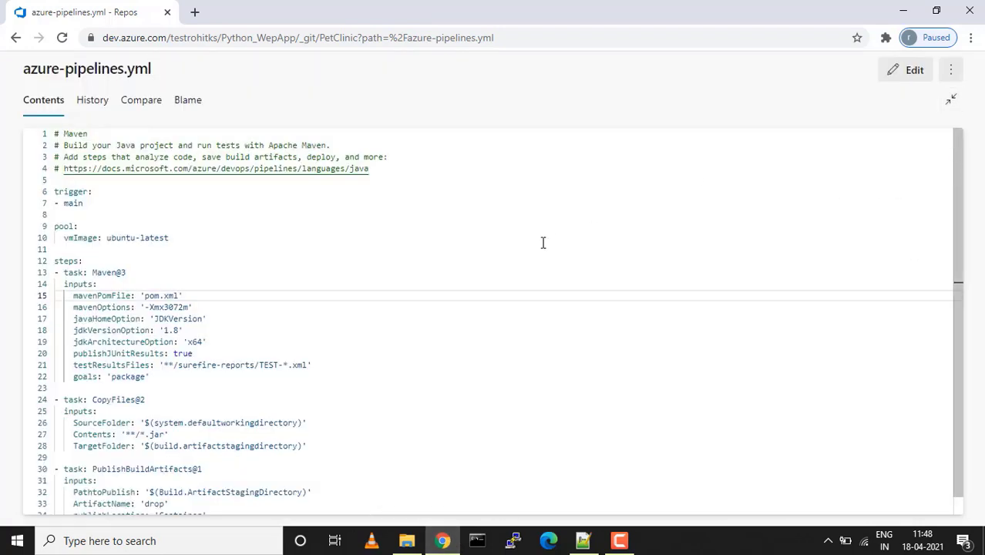
{"action": "scroll", "coordinate": [303, 264], "scroll_direction": "down", "scroll_amount": 1}
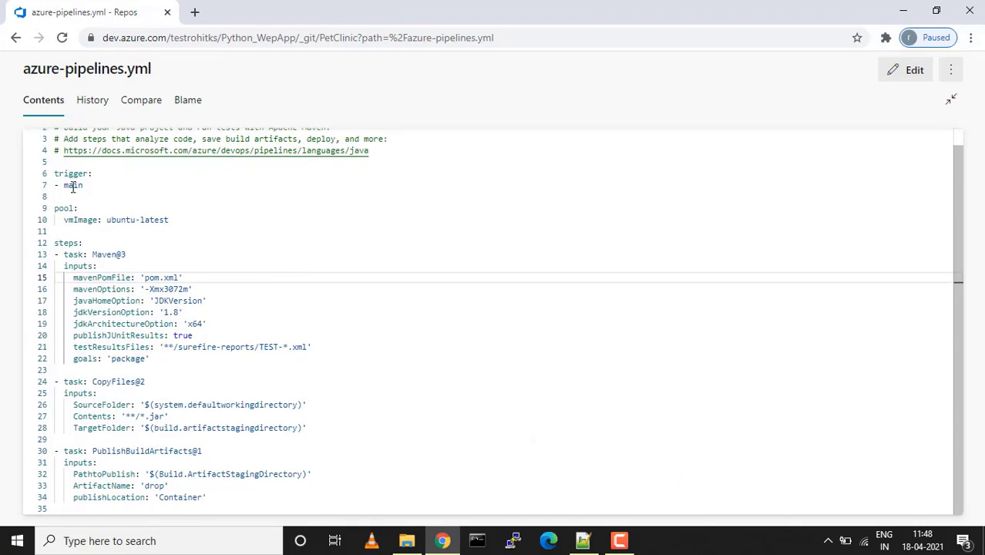
{"action": "left_click_drag", "start_coordinate": [54, 172], "coordinate": [255, 349]}
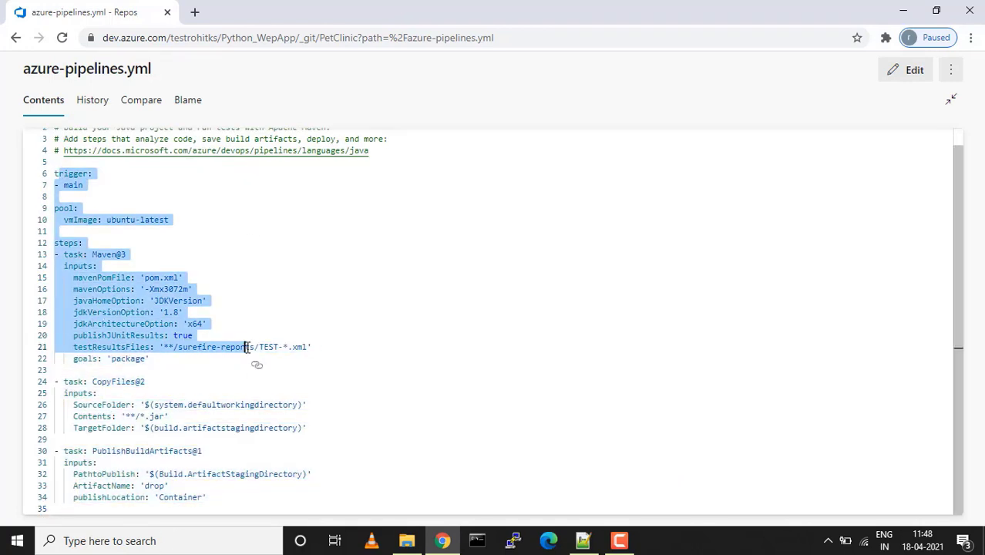
{"action": "left_click", "coordinate": [580, 295]}
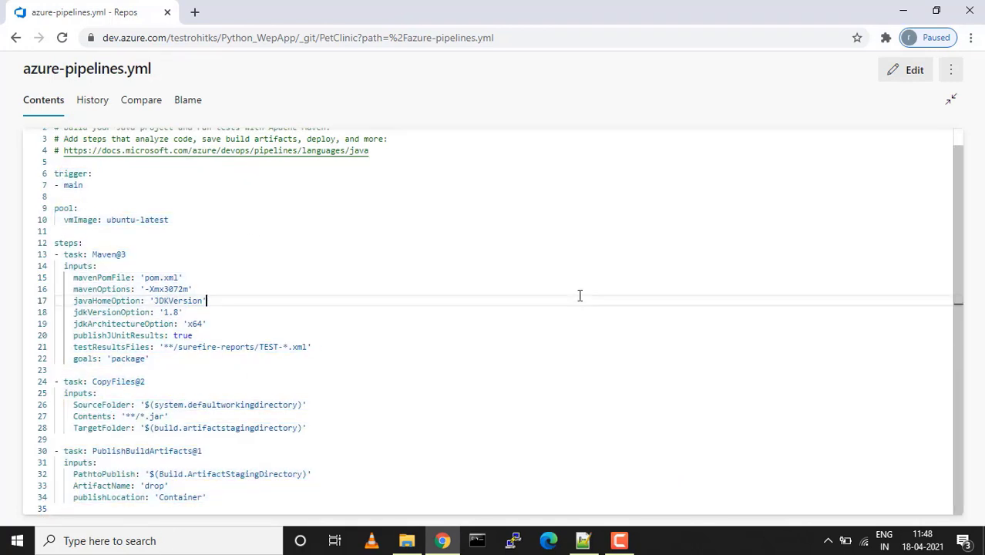
{"action": "left_click", "coordinate": [951, 100]}
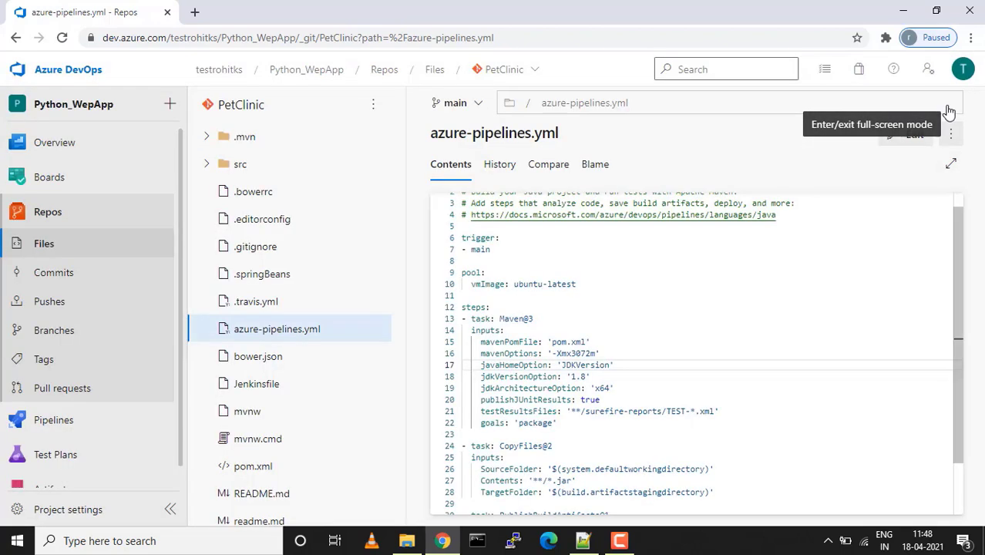
{"action": "left_click", "coordinate": [534, 70]}
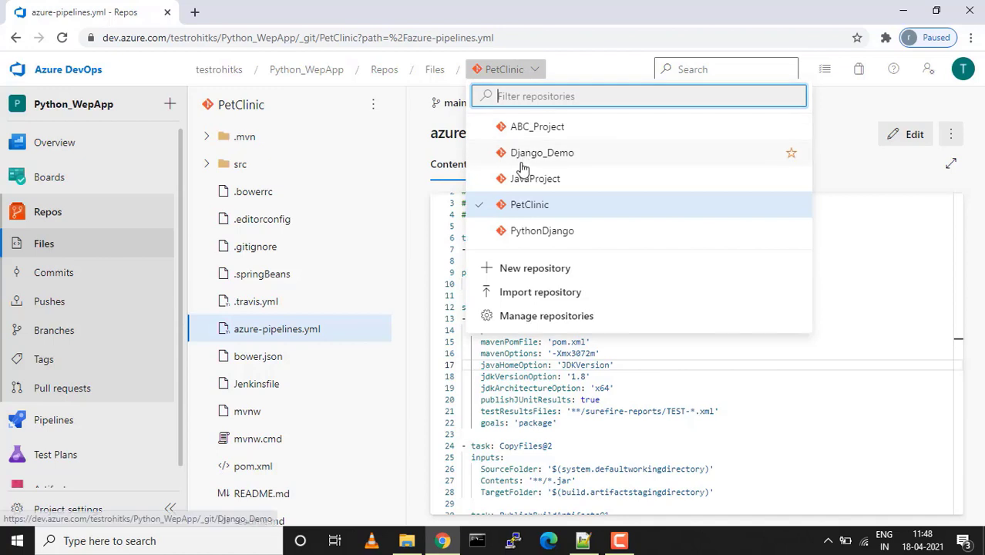
Switch to the JavaProject repository and head to the Pipelines page
{"action": "left_click", "coordinate": [516, 180]}
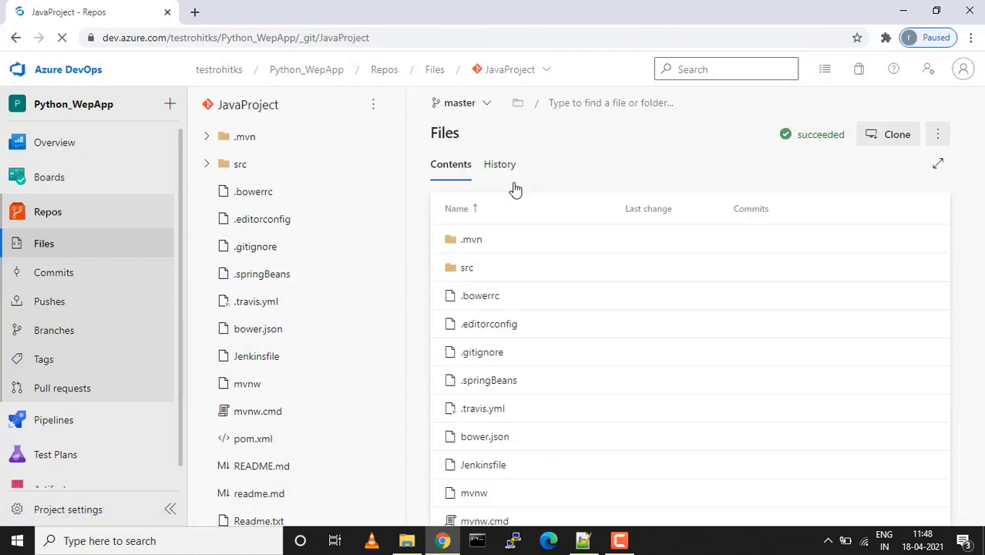
{"action": "mouse_move", "coordinate": [62, 424]}
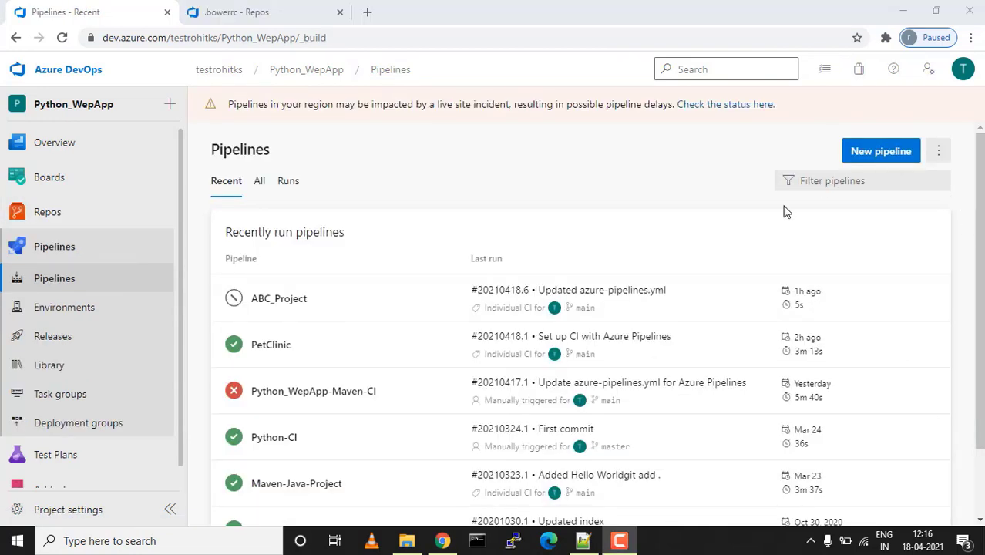
Start a new pipeline sourced from the JavaProject repository in Azure Repos Git
{"action": "left_click", "coordinate": [881, 151]}
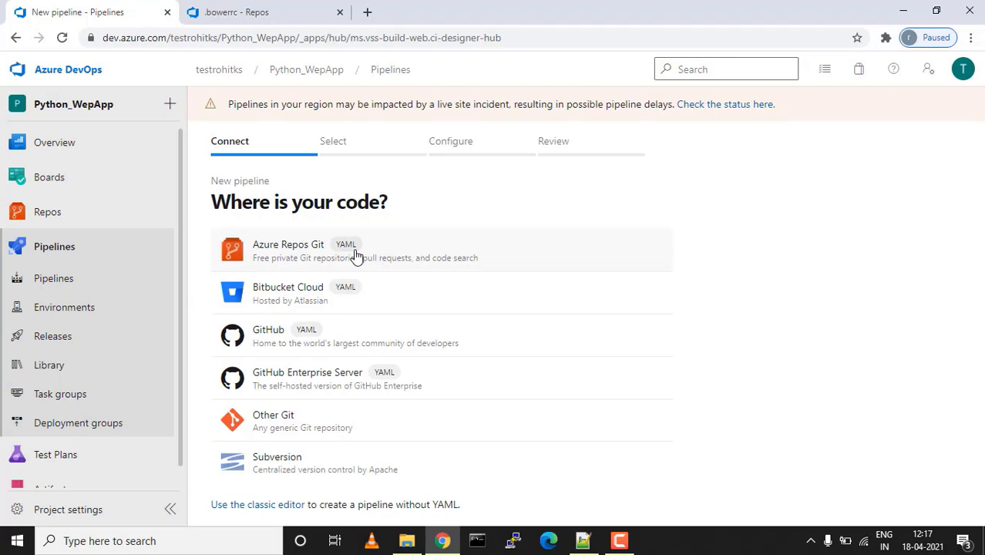
{"action": "left_click", "coordinate": [309, 250]}
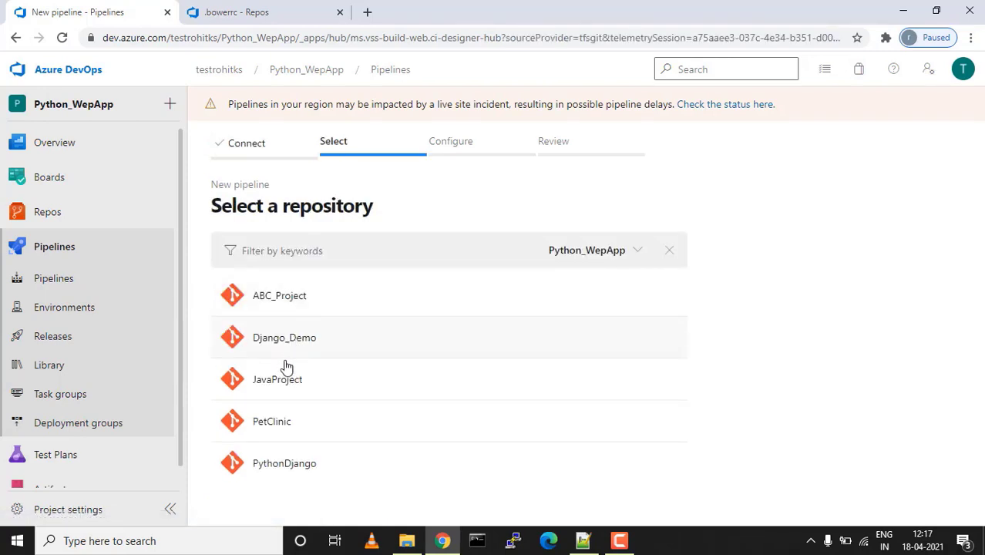
{"action": "left_click", "coordinate": [279, 387]}
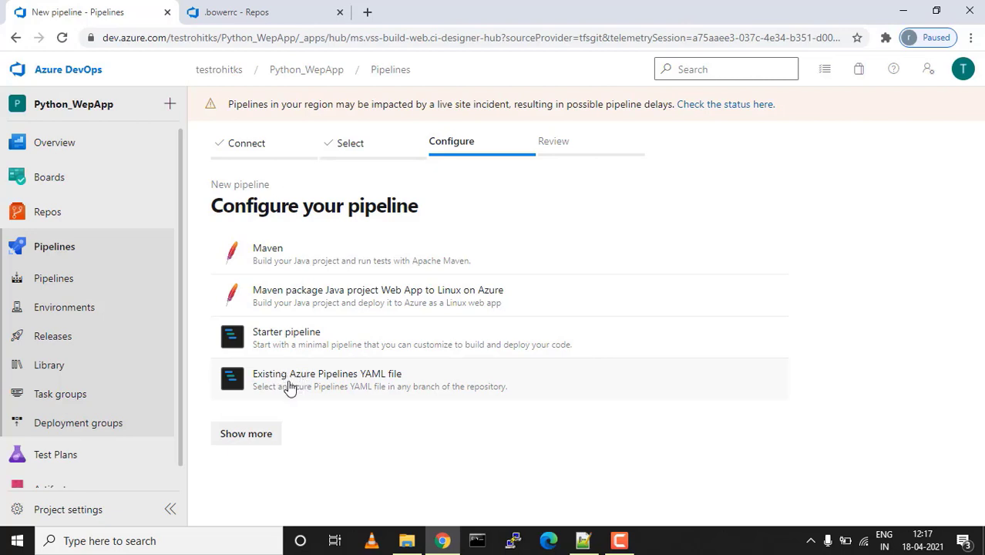
Generate JavaProject's YAML from the Maven template and inspect its master trigger, ubuntu-latest pool and Maven@3 task
{"action": "left_click", "coordinate": [273, 262]}
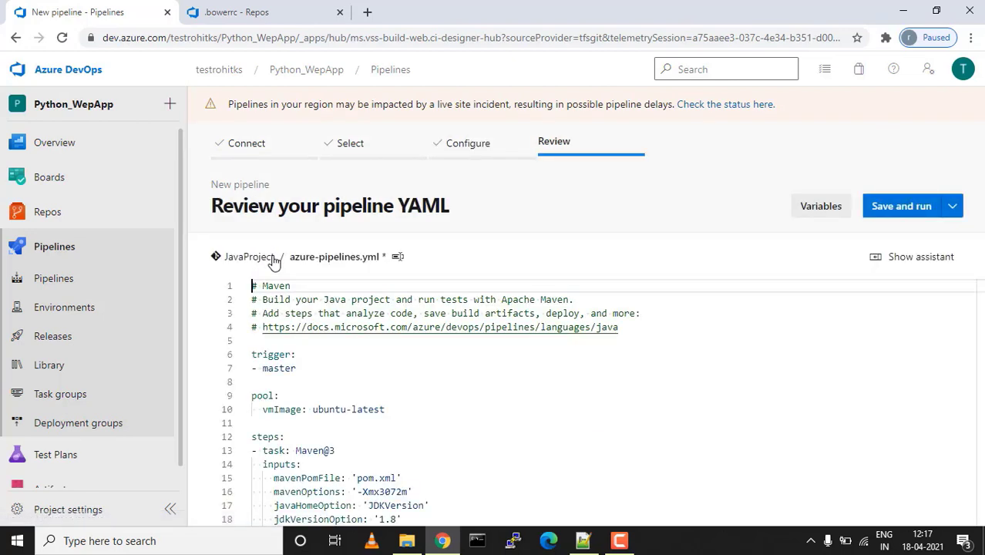
{"action": "scroll", "coordinate": [362, 365], "scroll_direction": "down", "scroll_amount": 3}
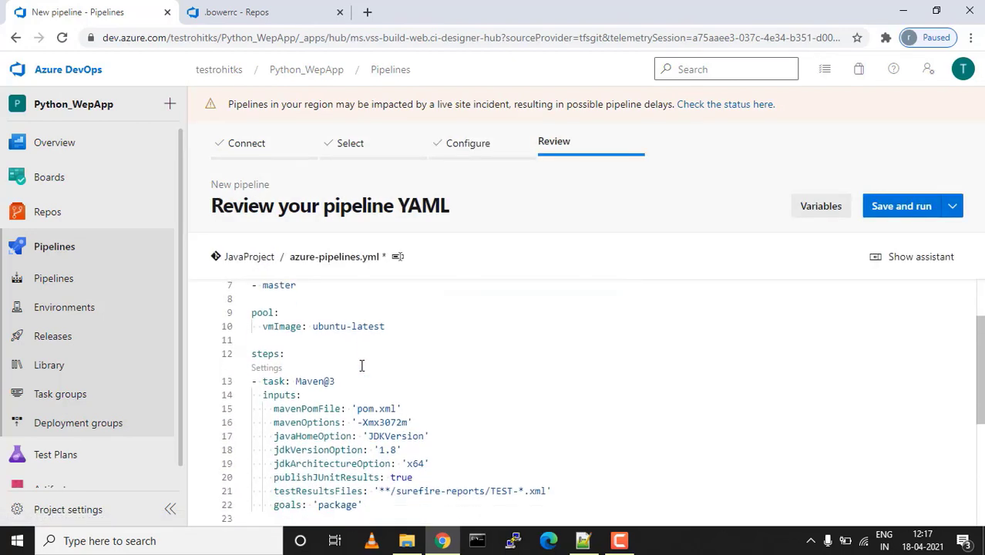
{"action": "scroll", "coordinate": [361, 366], "scroll_direction": "up", "scroll_amount": 3}
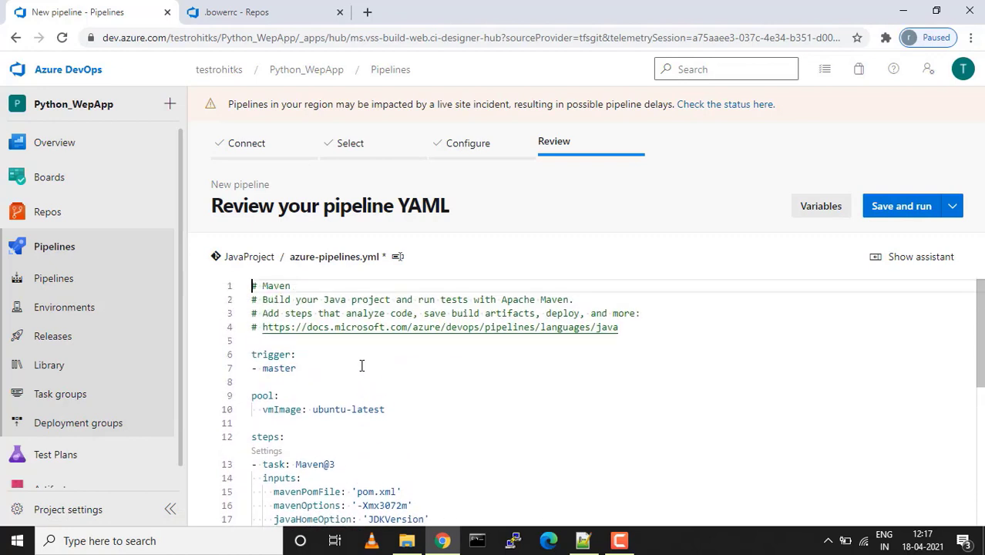
{"action": "scroll", "coordinate": [318, 349], "scroll_direction": "down", "scroll_amount": 2}
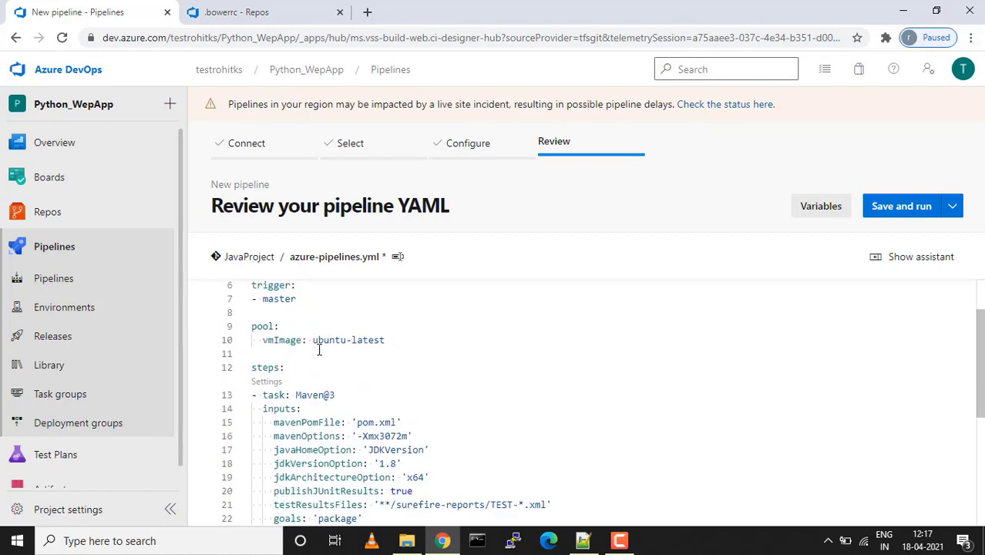
{"action": "scroll", "coordinate": [318, 349], "scroll_direction": "up", "scroll_amount": 2}
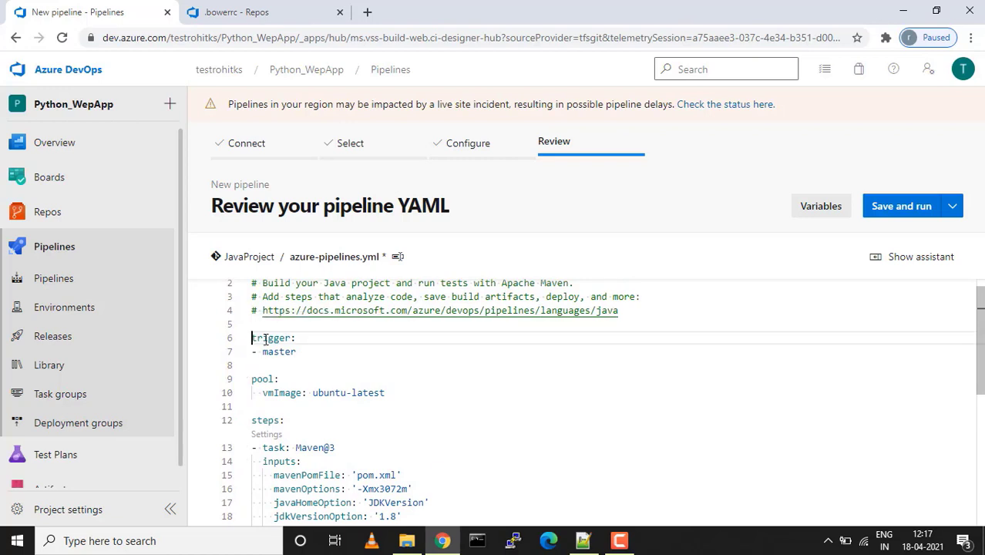
{"action": "left_click_drag", "start_coordinate": [252, 338], "coordinate": [300, 351]}
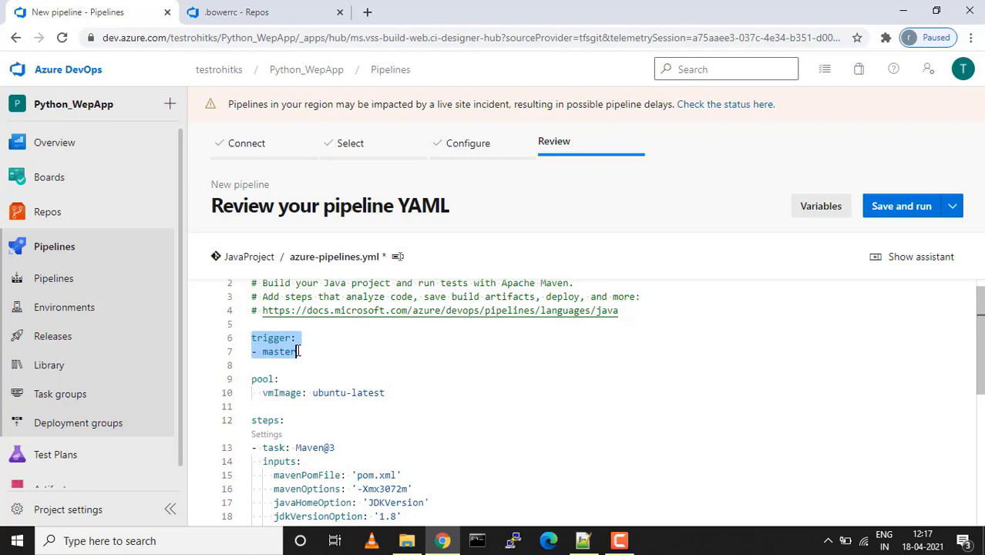
{"action": "scroll", "coordinate": [297, 348], "scroll_direction": "down", "scroll_amount": 1}
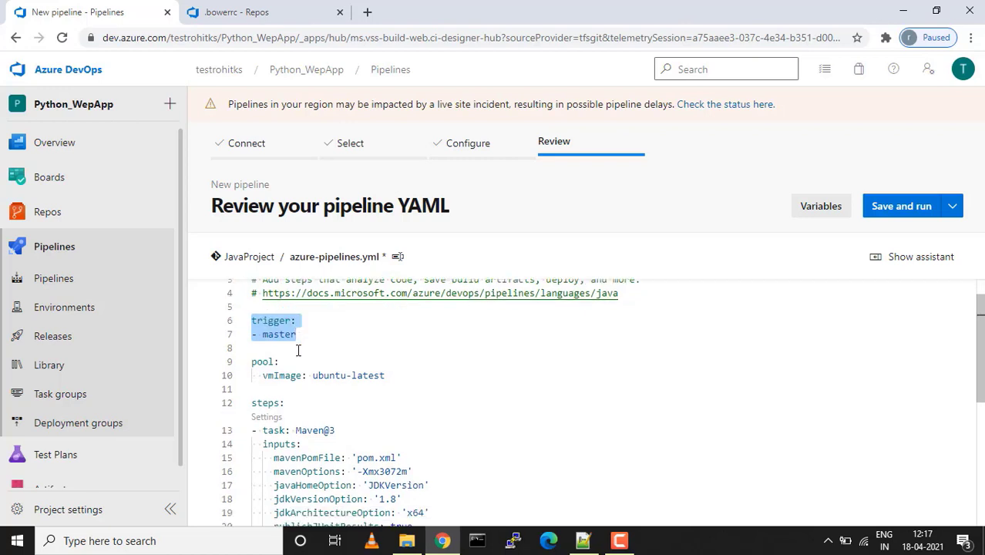
{"action": "left_click_drag", "start_coordinate": [253, 361], "coordinate": [369, 383]}
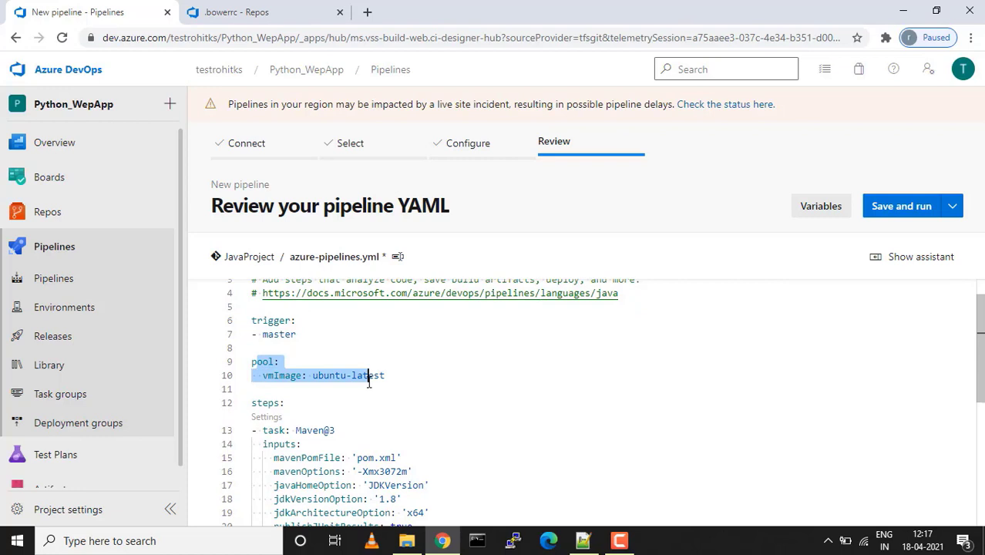
{"action": "double_click", "coordinate": [326, 375]}
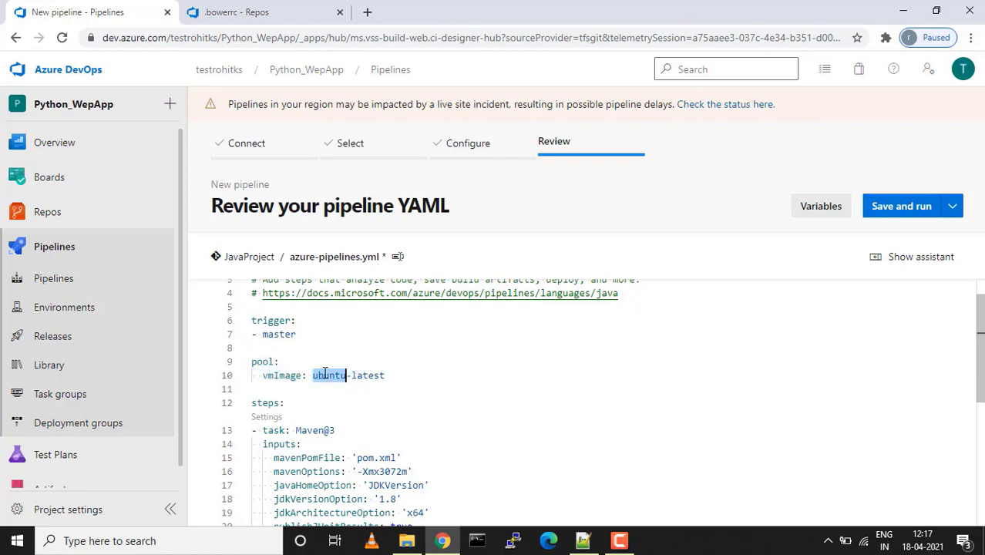
{"action": "scroll", "coordinate": [324, 373], "scroll_direction": "down", "scroll_amount": 5}
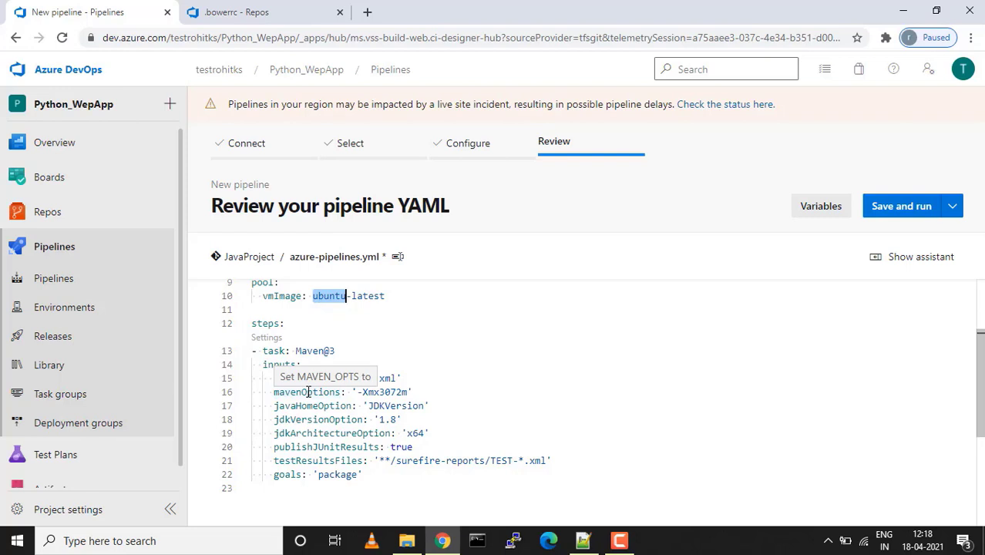
{"action": "scroll", "coordinate": [308, 391], "scroll_direction": "down", "scroll_amount": 1}
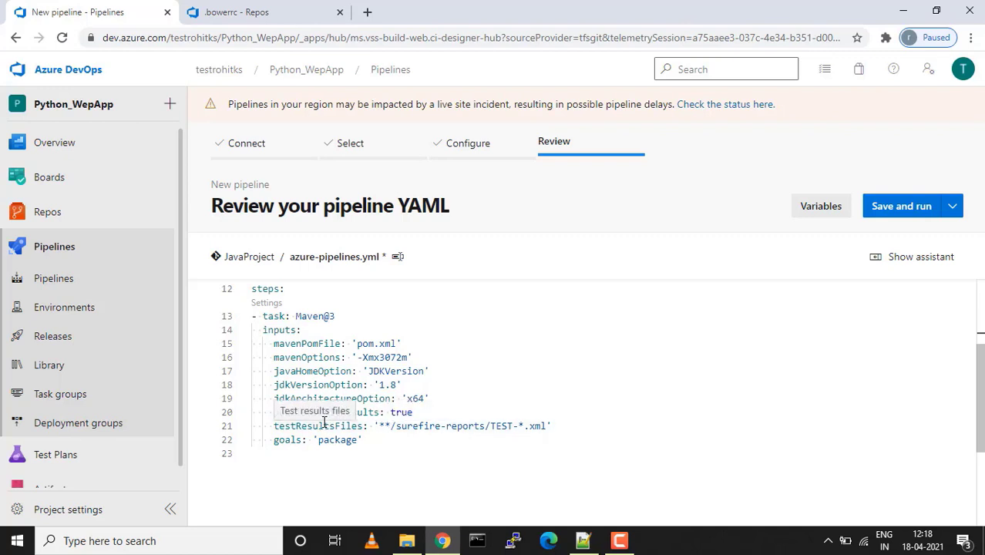
Add blank lines after the Maven task's goals line, outdented one level
{"action": "left_click", "coordinate": [367, 445]}
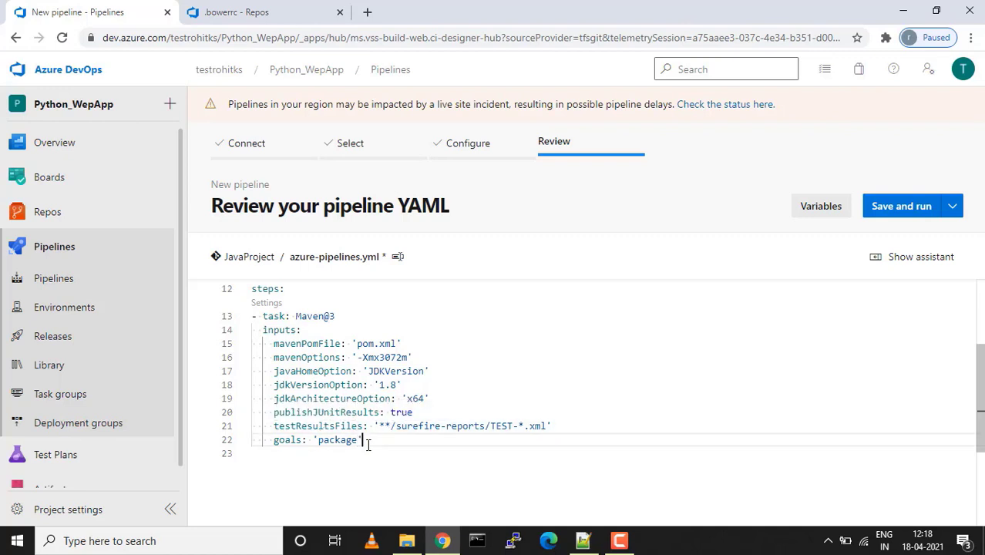
{"action": "key", "text": "Return"}
{"action": "key", "text": "Escape"}
{"action": "key", "text": "Return"}
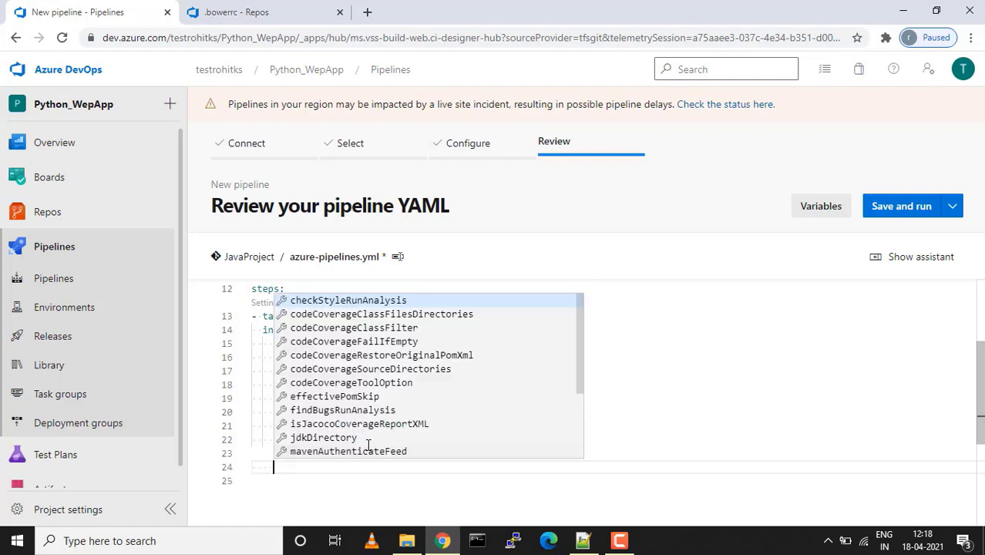
{"action": "key", "text": "Escape"}
{"action": "key", "text": "BackSpace"}
{"action": "key", "text": "BackSpace"}
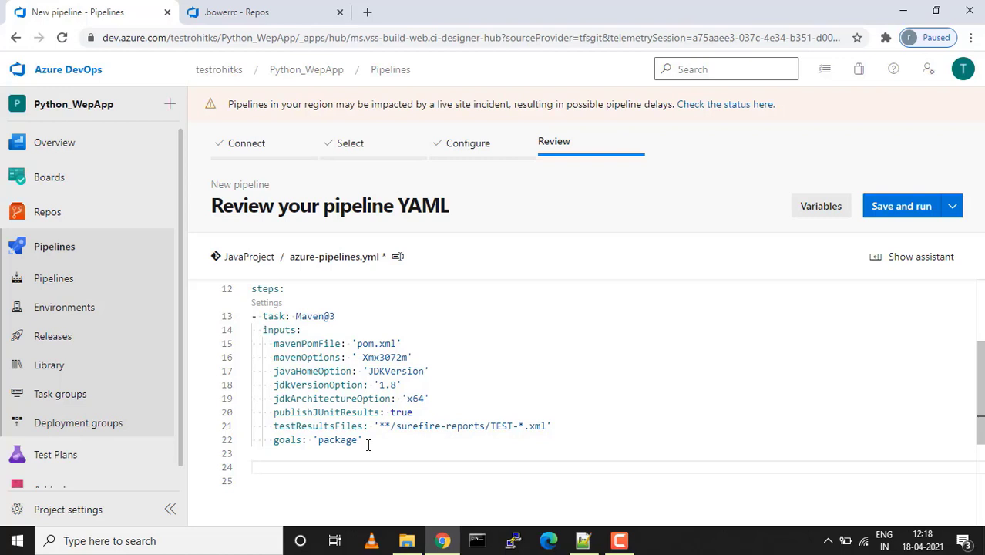
Search the task assistant for 'copy' and bring up the Copy files task form
{"action": "left_click", "coordinate": [912, 261]}
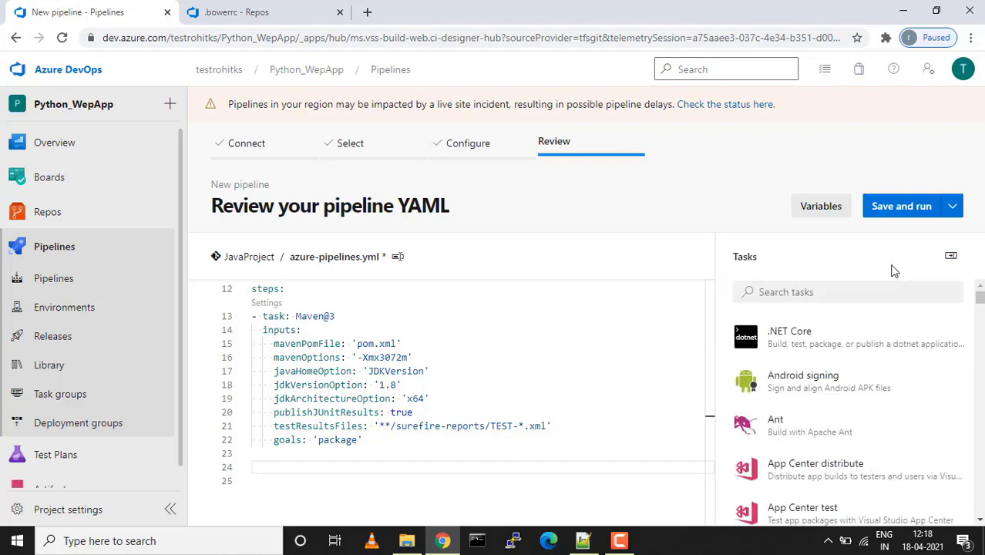
{"action": "left_click", "coordinate": [838, 291]}
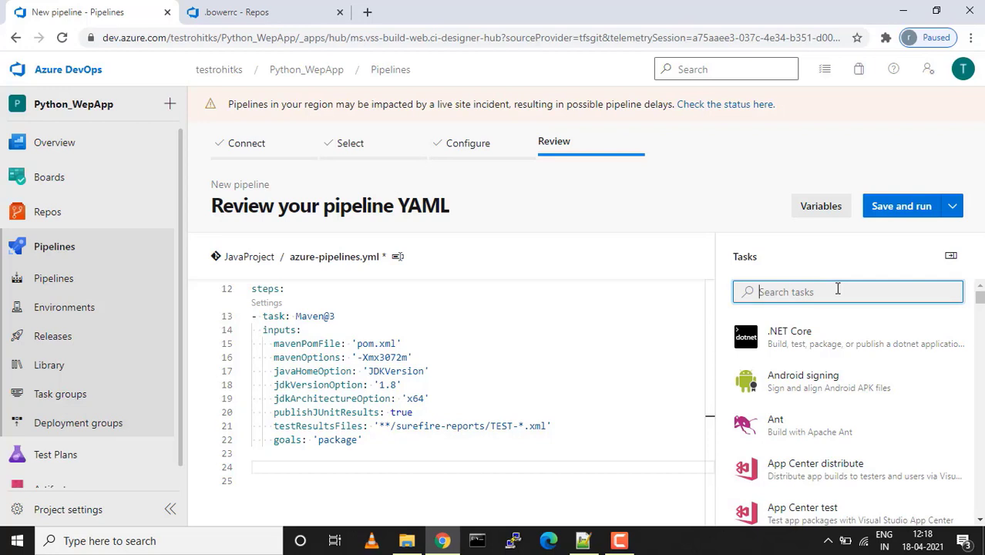
{"action": "type", "text": "copy"}
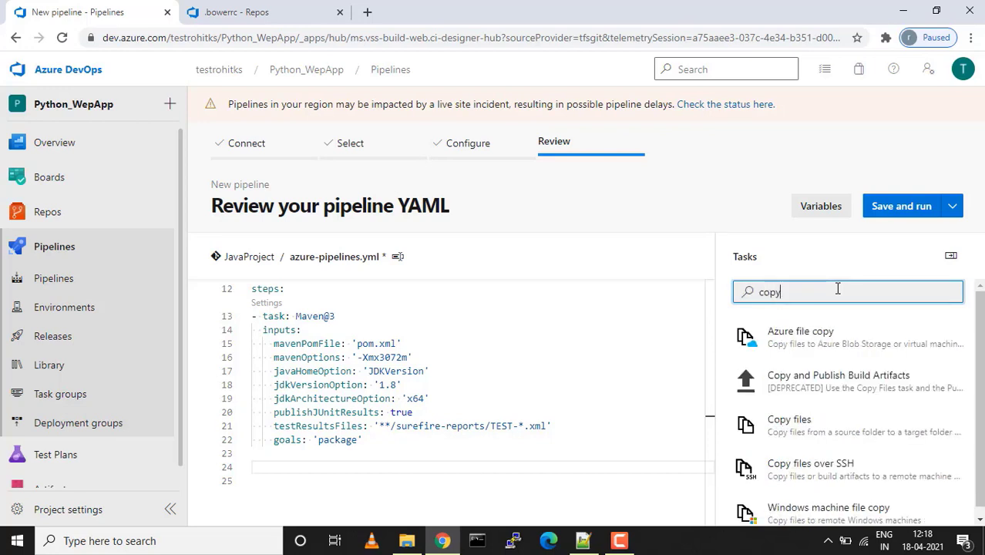
{"action": "left_click", "coordinate": [817, 429]}
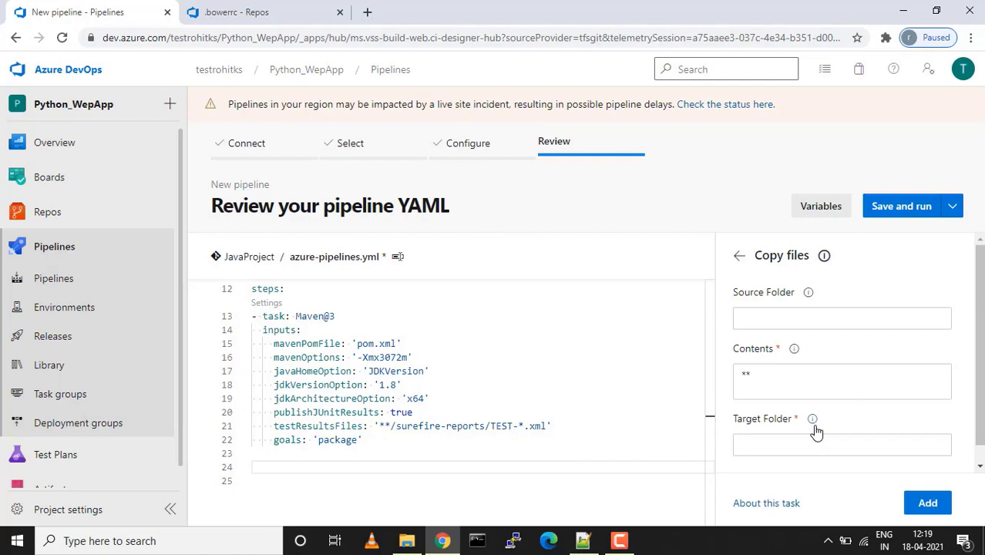
{"action": "left_click", "coordinate": [775, 318]}
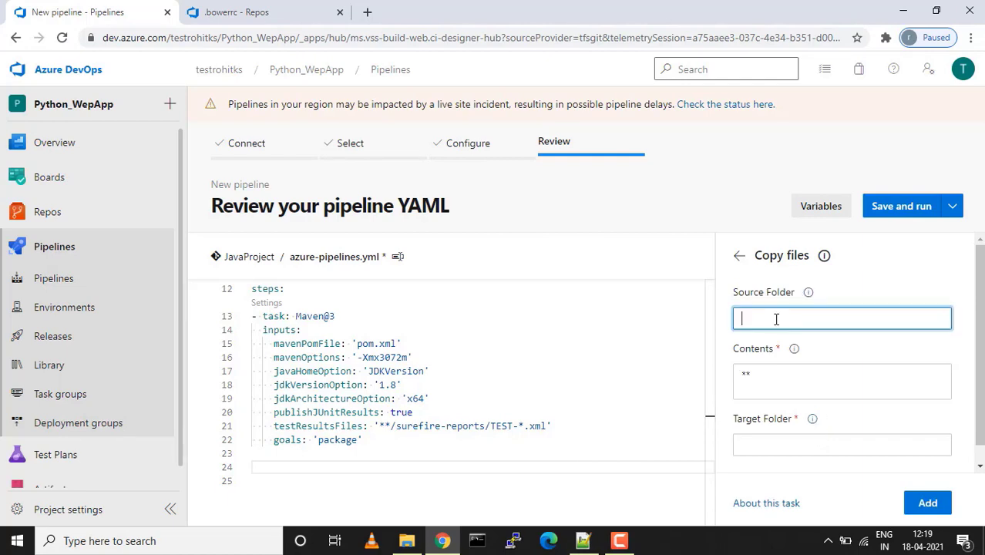
Copy the $(system.defaultworkingdirectory) line 22 from the Notepad++ notes
{"action": "left_click", "coordinate": [584, 542]}
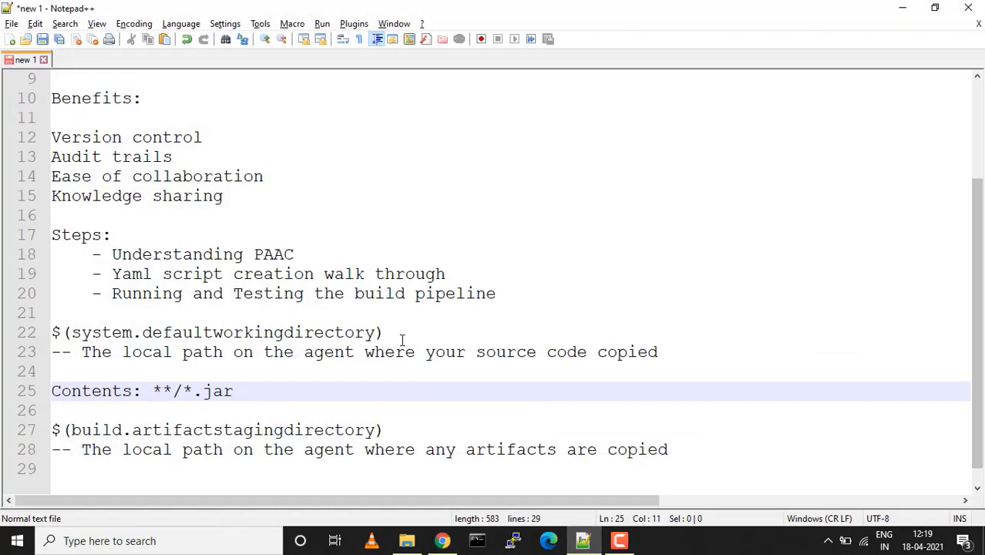
{"action": "left_click", "coordinate": [388, 333]}
{"action": "key", "text": "Home"}
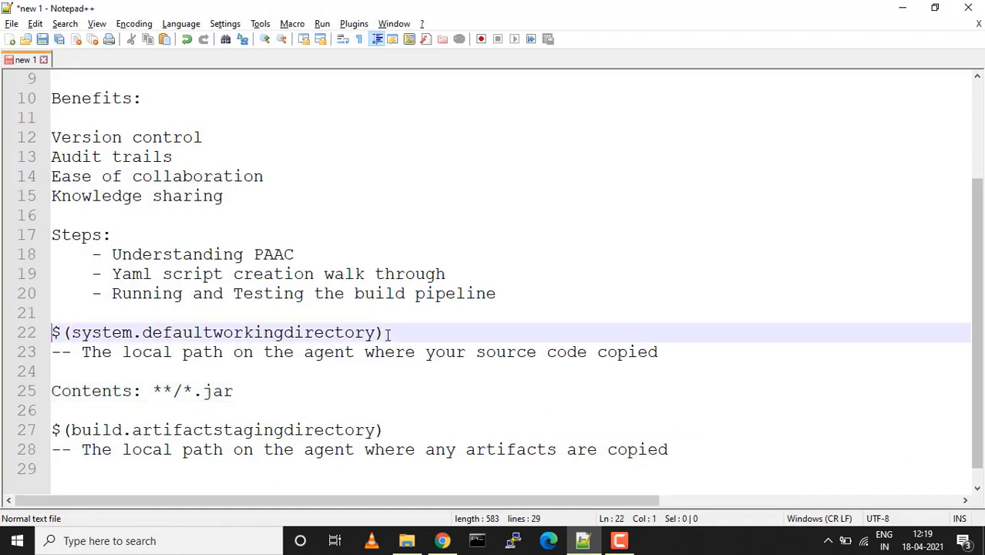
{"action": "key", "text": "shift+End"}
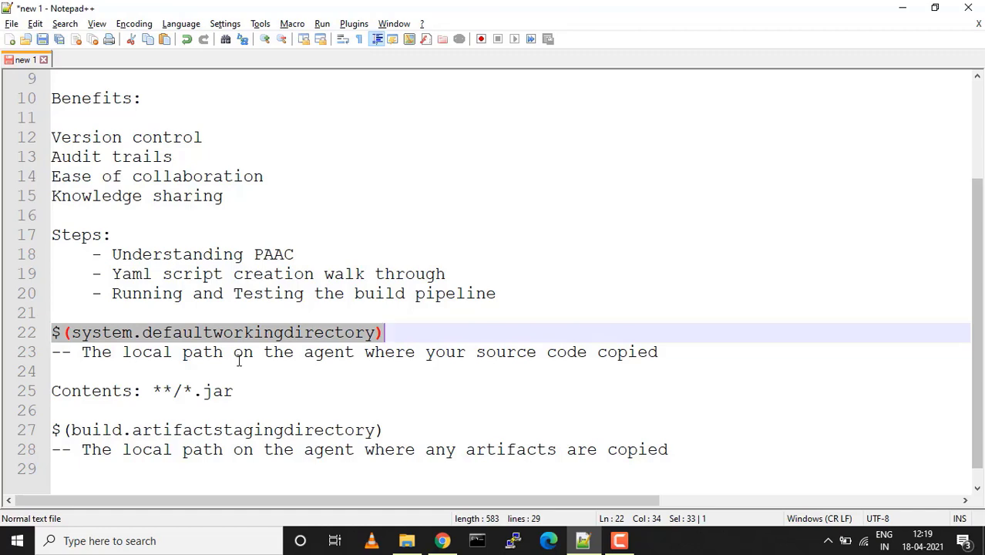
{"action": "key", "text": "ctrl+c"}
Paste $(system.defaultworkingdirectory) as the Copy files Source Folder and clear the default ** Contents pattern
{"action": "key", "text": "alt+Tab"}
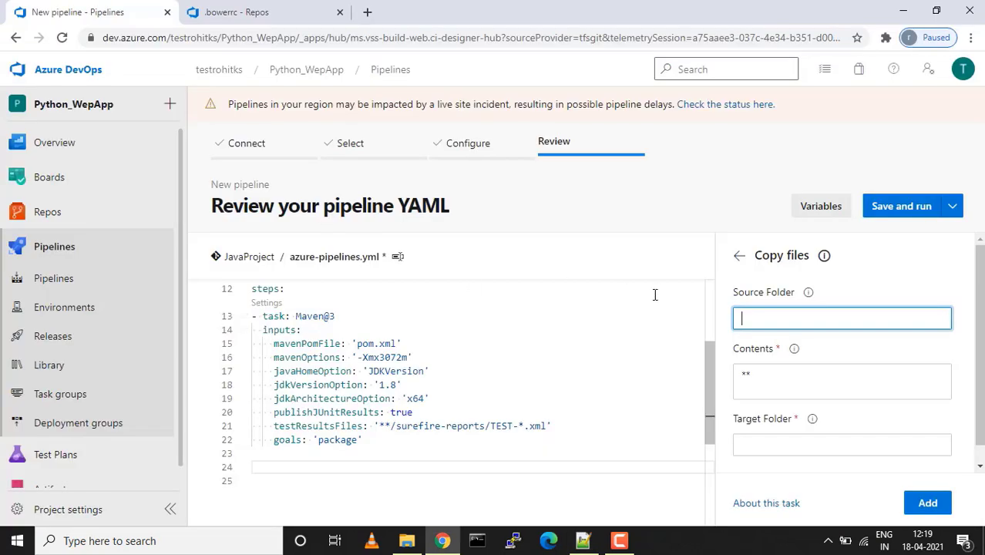
{"action": "key", "text": "ctrl+v"}
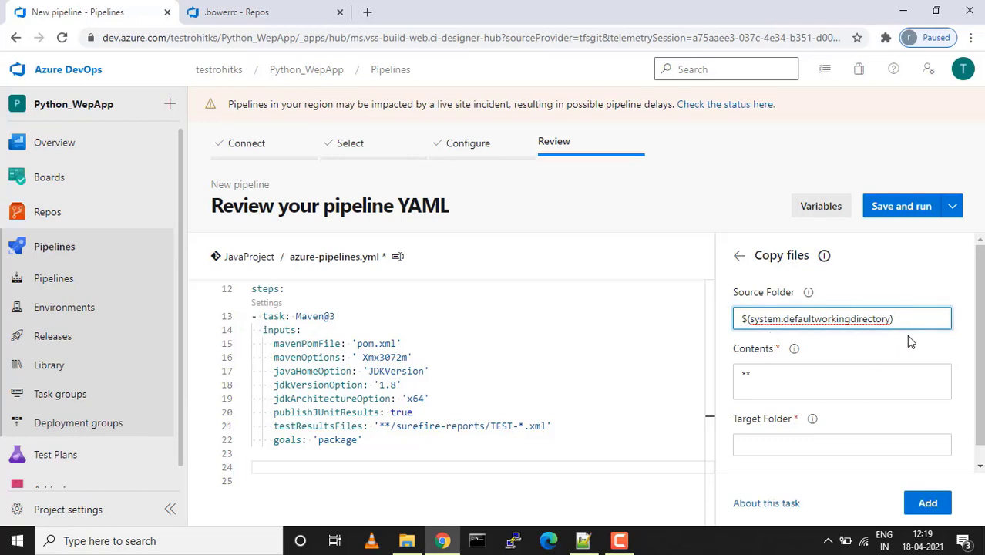
{"action": "left_click", "coordinate": [762, 374]}
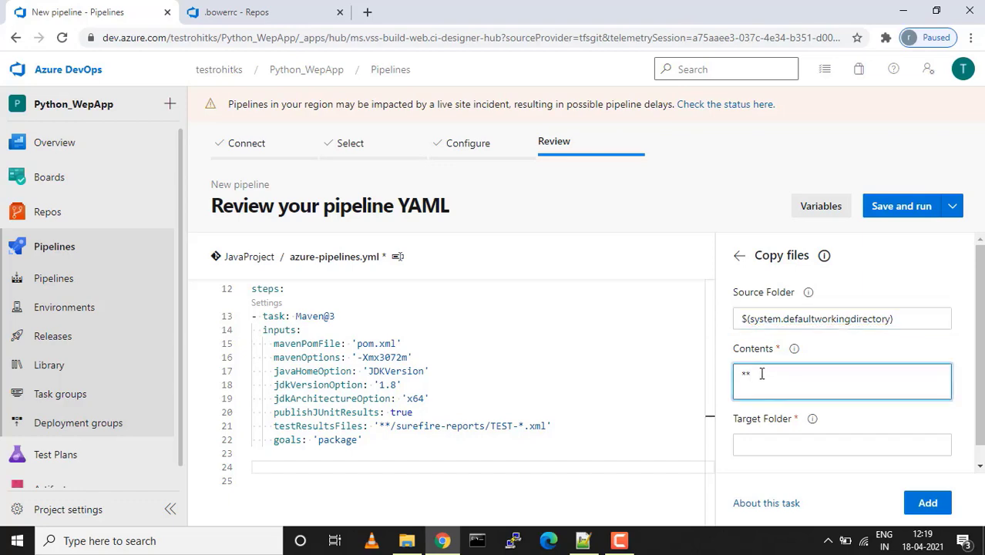
{"action": "key", "text": "BackSpace"}
{"action": "key", "text": "BackSpace"}
{"action": "key", "text": "alt+Tab"}
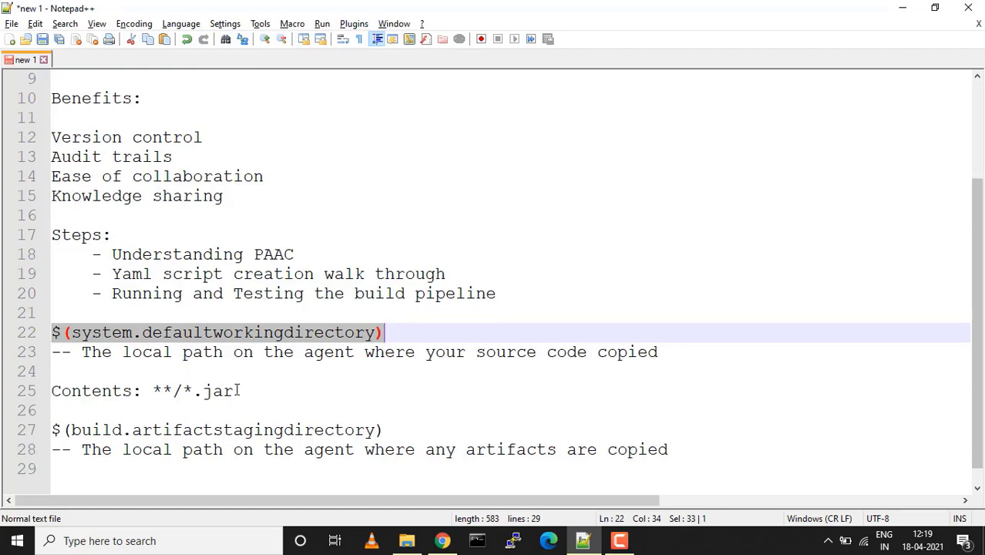
Copy the **/*.jar contents pattern from line 25 of the notes
{"action": "left_click_drag", "start_coordinate": [238, 389], "coordinate": [155, 392]}
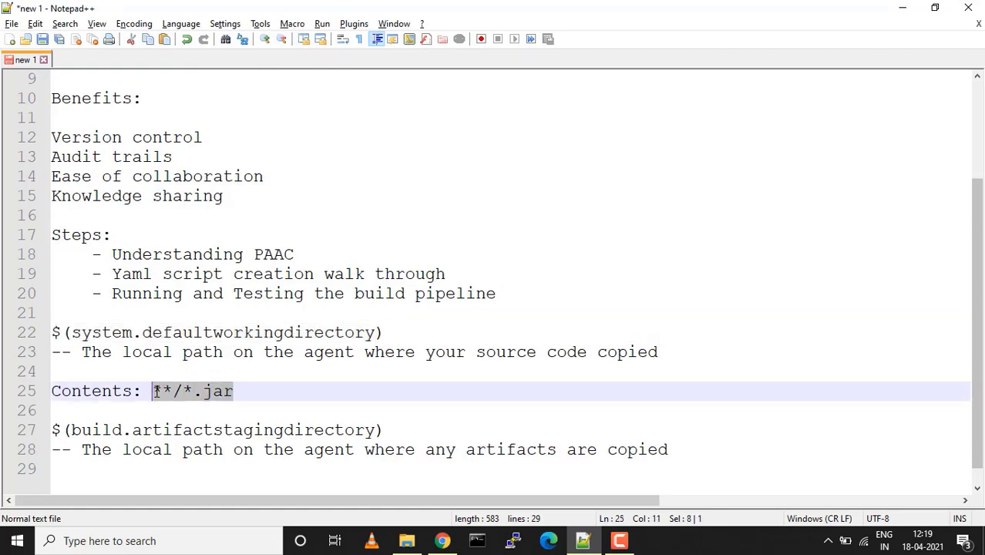
{"action": "key", "text": "alt+Tab"}
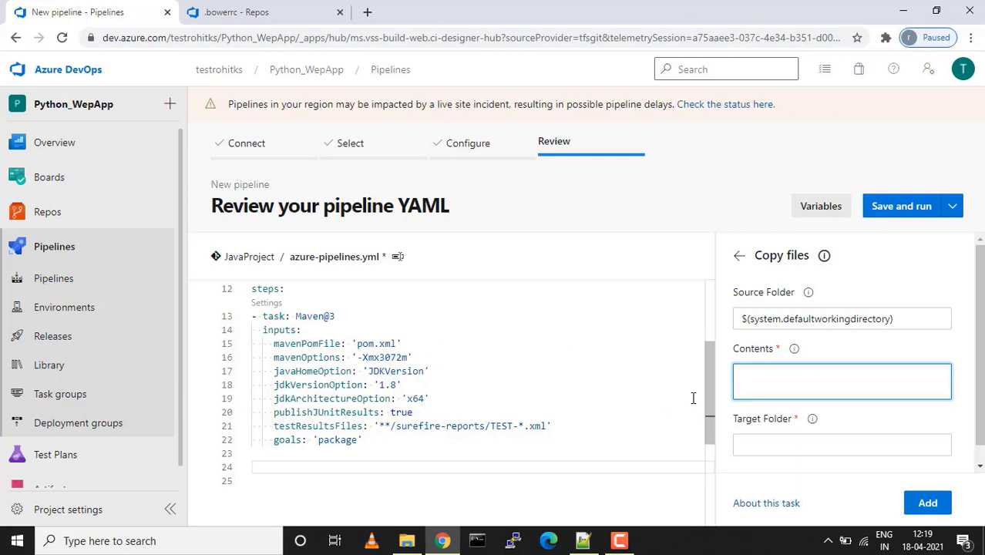
Fill the Copy files Contents field with the **/*.jar pattern
{"action": "key", "text": "ctrl+v"}
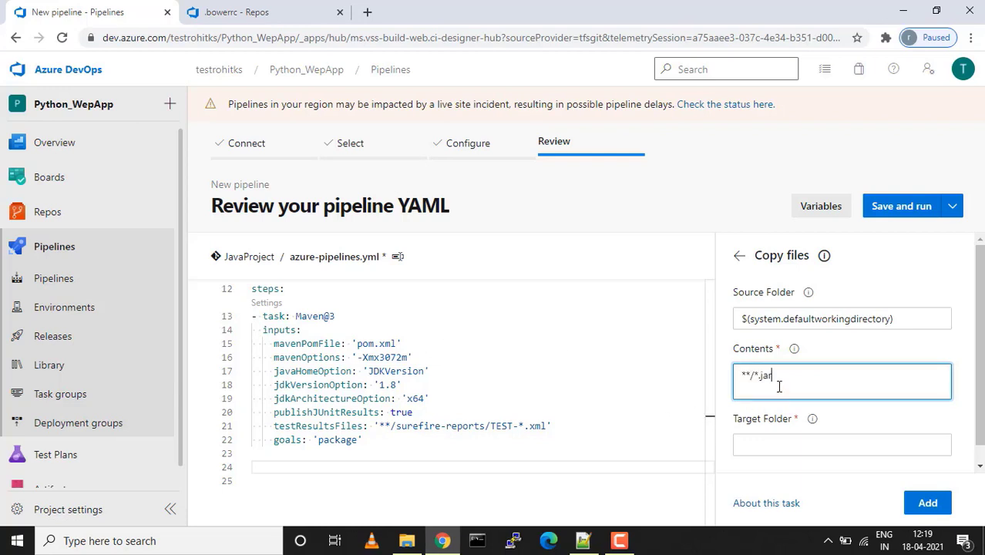
{"action": "key", "text": "BackSpace"}
{"action": "key", "text": "BackSpace"}
{"action": "key", "text": "BackSpace"}
{"action": "type", "text": "jar"}
{"action": "left_click_drag", "start_coordinate": [760, 376], "coordinate": [774, 376]}
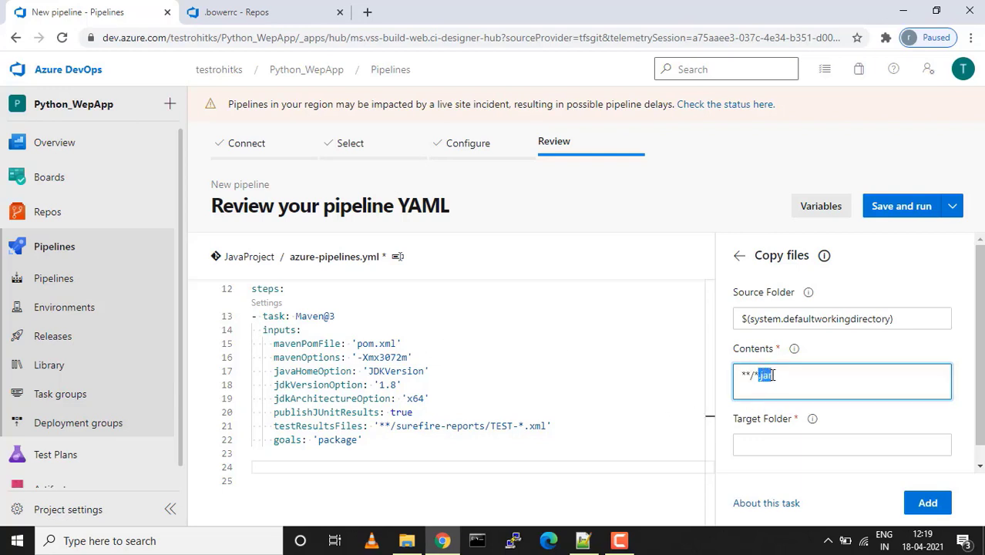
{"action": "left_click", "coordinate": [754, 445]}
{"action": "scroll", "coordinate": [756, 448], "scroll_direction": "down", "scroll_amount": 1}
{"action": "key", "text": "alt+Tab"}
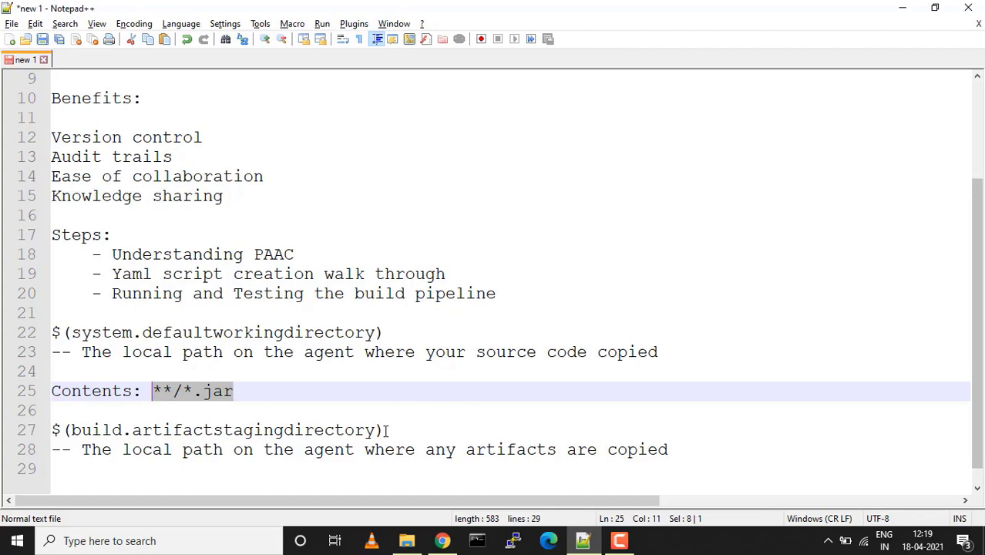
Copy $(build.artifactstagingdirectory) from line 27 of the notes into the Target Folder field
{"action": "left_click_drag", "start_coordinate": [384, 431], "coordinate": [56, 436]}
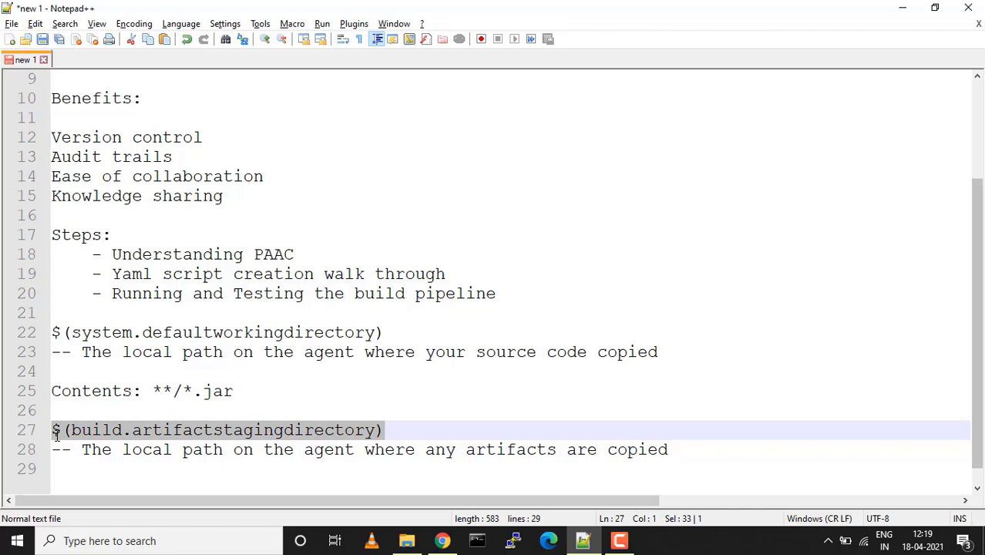
{"action": "left_click", "coordinate": [236, 465]}
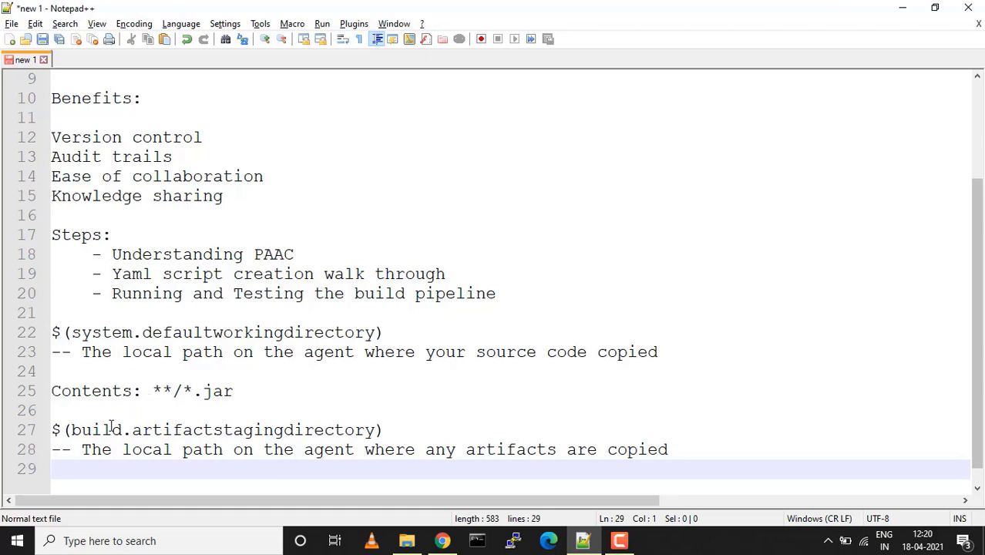
{"action": "double_click", "coordinate": [219, 430]}
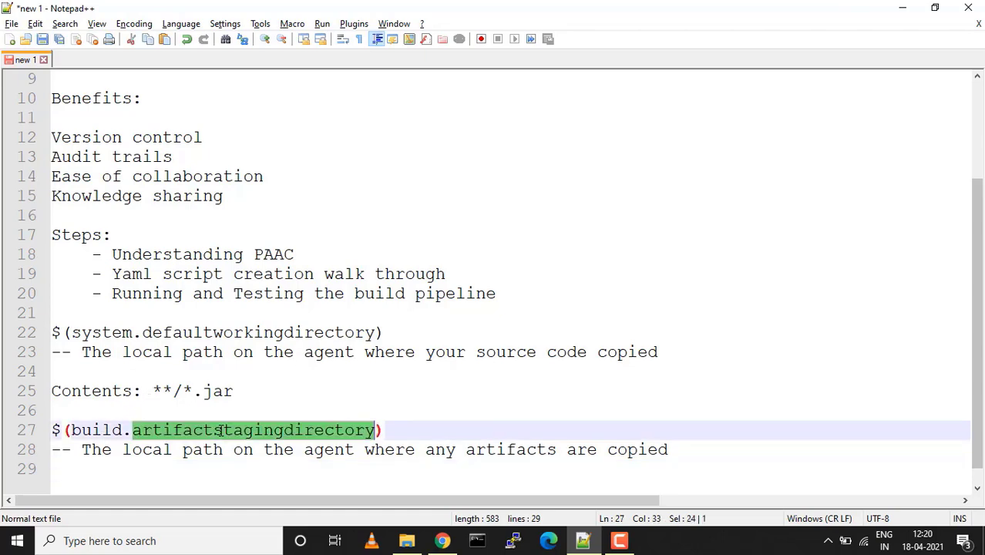
{"action": "key", "text": "alt+Tab"}
{"action": "key", "text": "ctrl+v"}
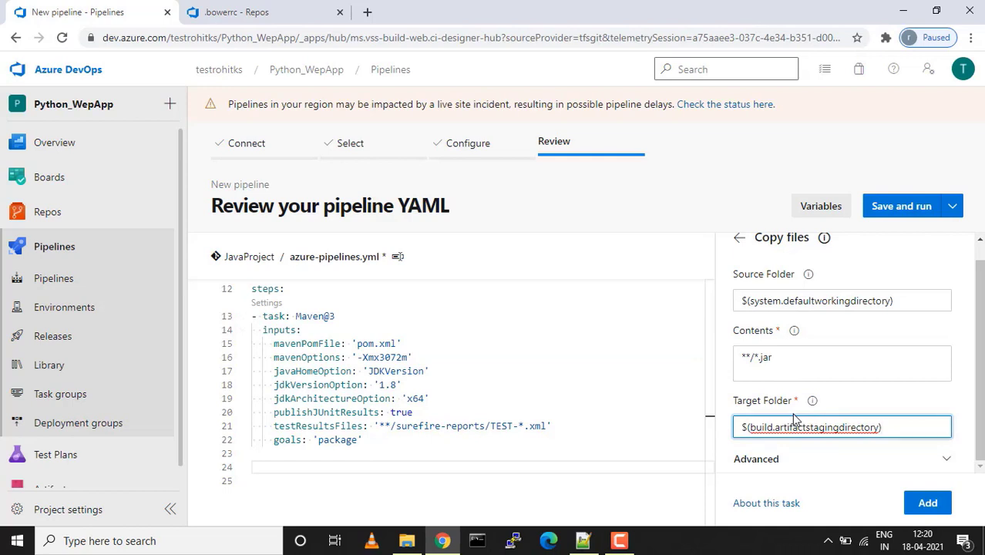
Insert the configured CopyFiles@2 task into the YAML and start a new line after it
{"action": "left_click", "coordinate": [929, 504]}
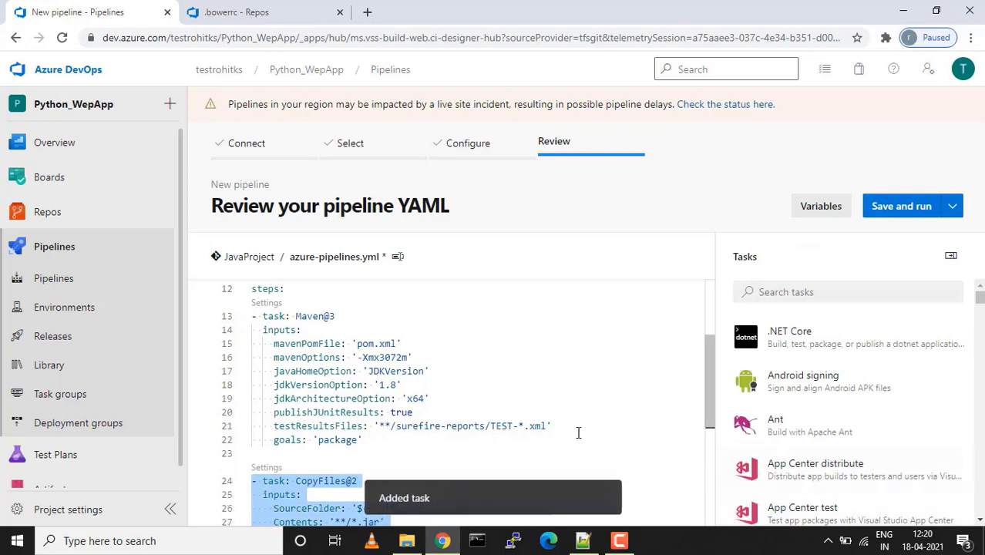
{"action": "scroll", "coordinate": [577, 431], "scroll_direction": "down", "scroll_amount": 2}
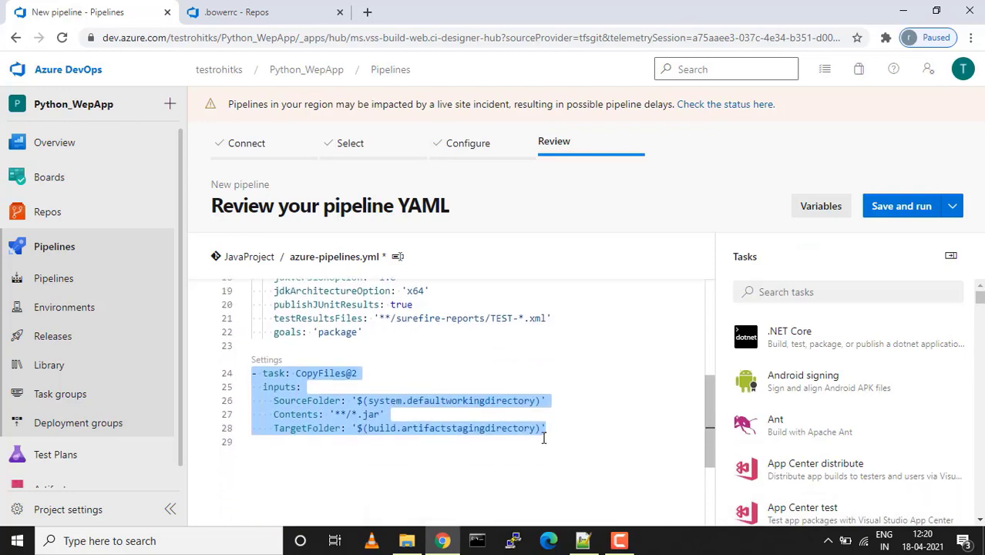
{"action": "left_click", "coordinate": [543, 438]}
{"action": "key", "text": "Return"}
{"action": "key", "text": "ctrl+space"}
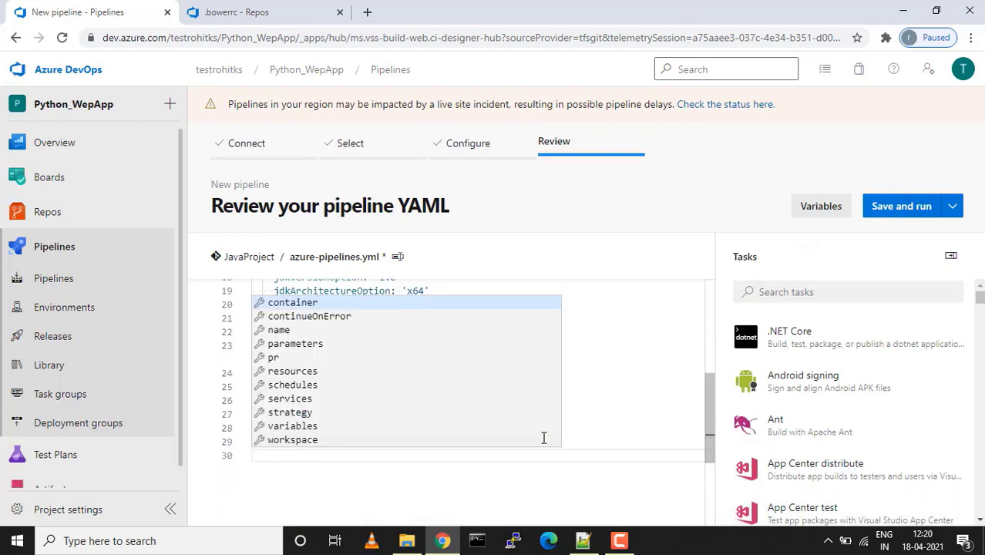
{"action": "key", "text": "Escape"}
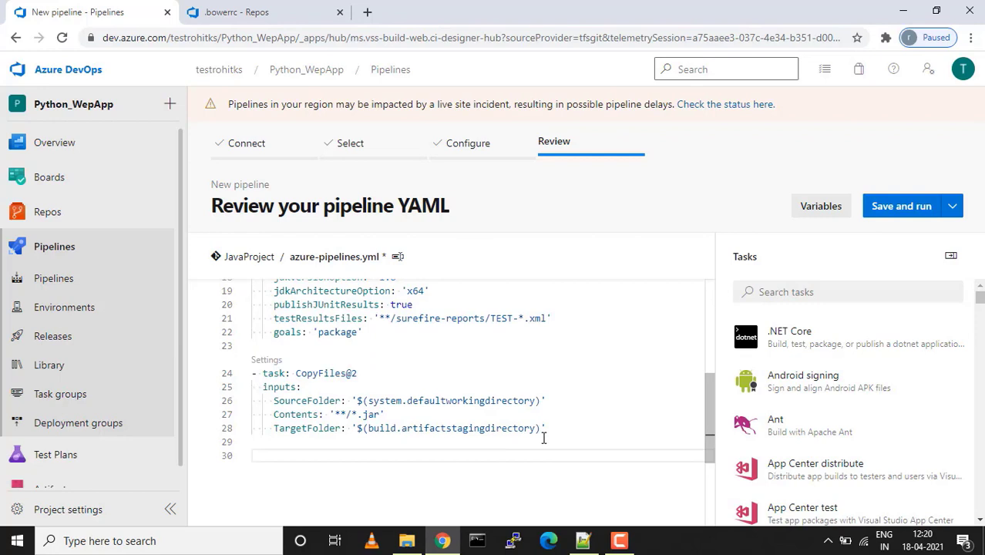
{"action": "scroll", "coordinate": [544, 438], "scroll_direction": "up", "scroll_amount": 2}
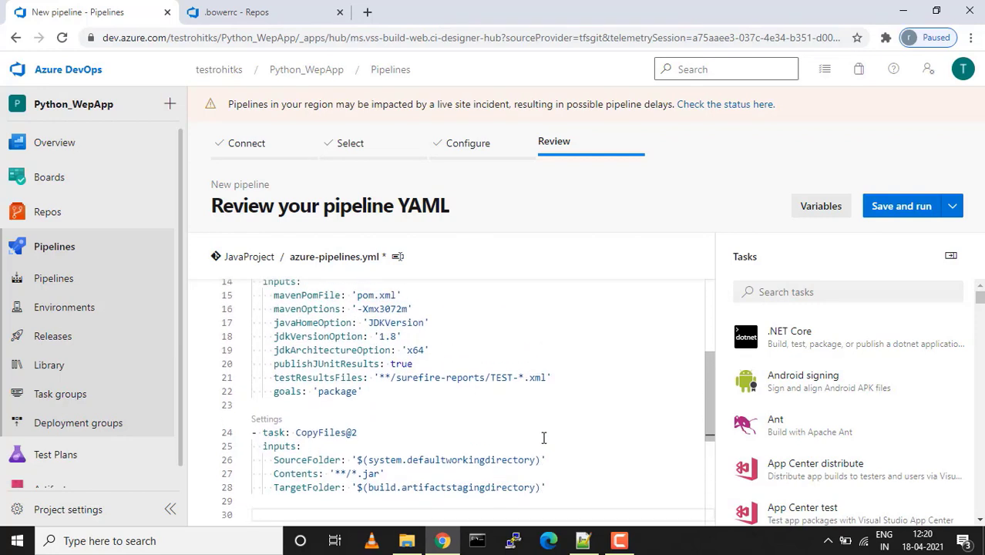
{"action": "scroll", "coordinate": [544, 438], "scroll_direction": "up", "scroll_amount": 1}
{"action": "left_click", "coordinate": [834, 290]}
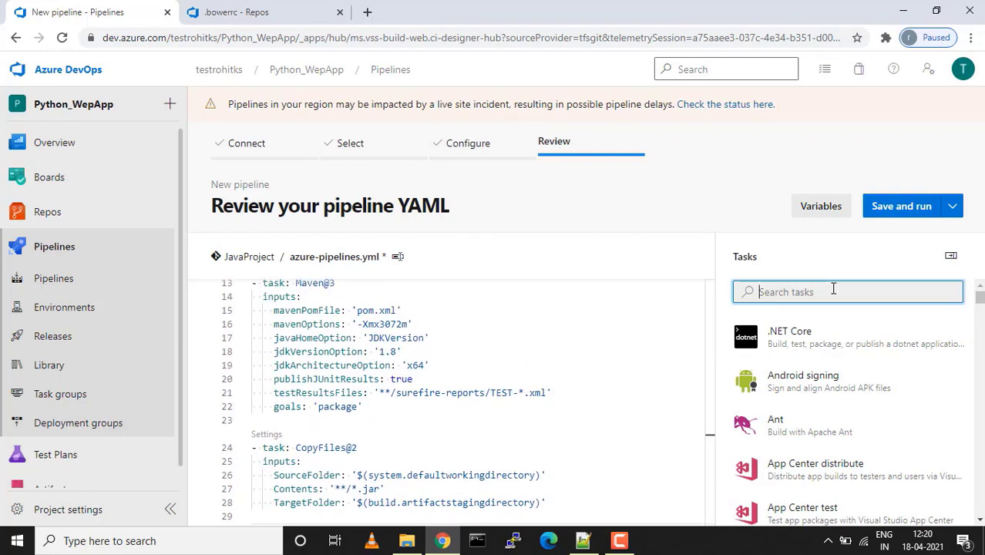
{"action": "type", "text": "maven"}
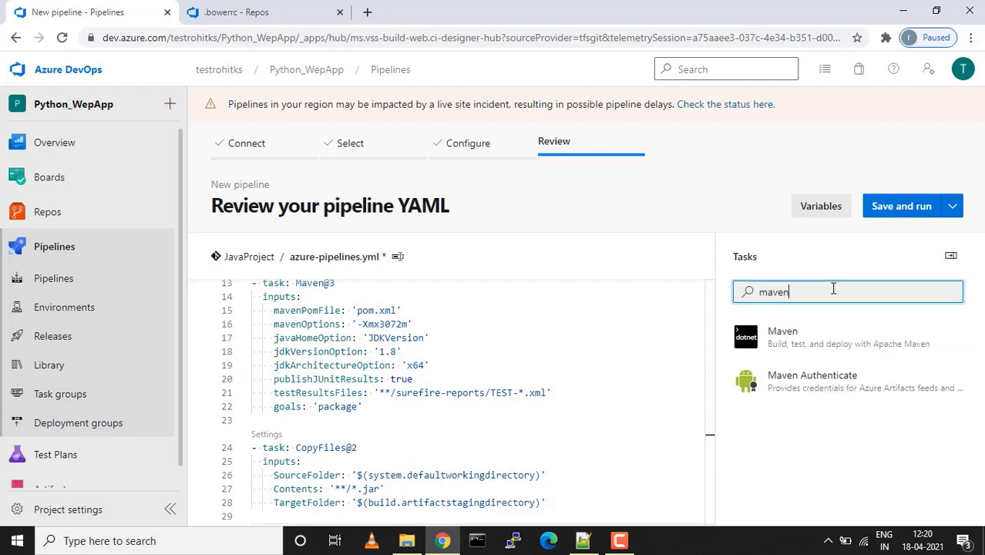
{"action": "left_click", "coordinate": [808, 336]}
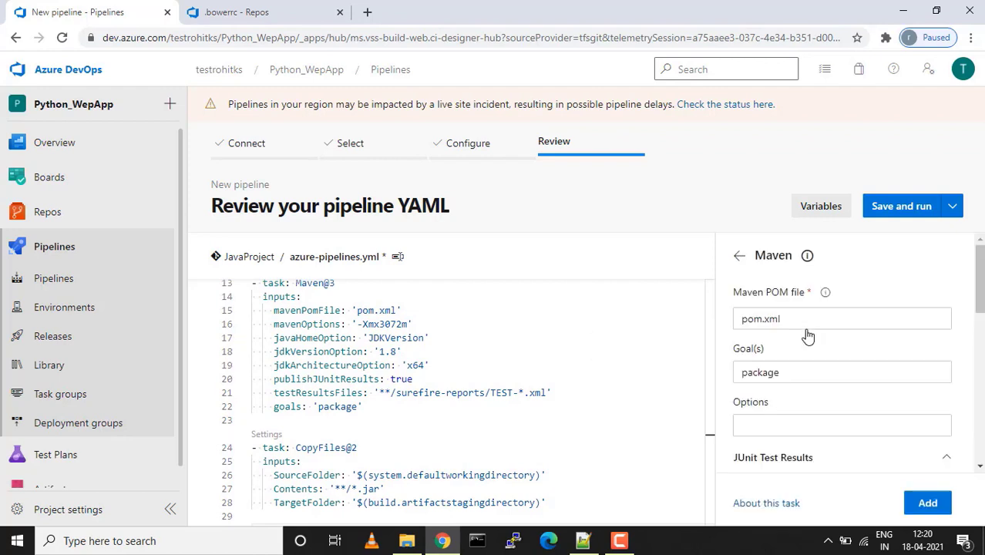
{"action": "scroll", "coordinate": [808, 336], "scroll_direction": "down", "scroll_amount": 3}
{"action": "scroll", "coordinate": [808, 336], "scroll_direction": "up", "scroll_amount": 3}
{"action": "left_click", "coordinate": [739, 256]}
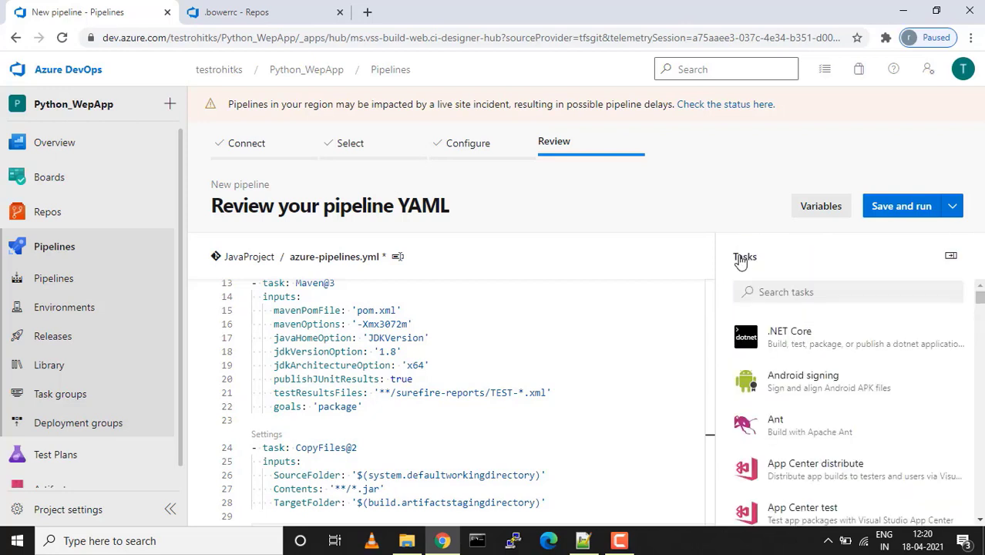
{"action": "scroll", "coordinate": [517, 353], "scroll_direction": "down", "scroll_amount": 3}
{"action": "left_click", "coordinate": [293, 420]}
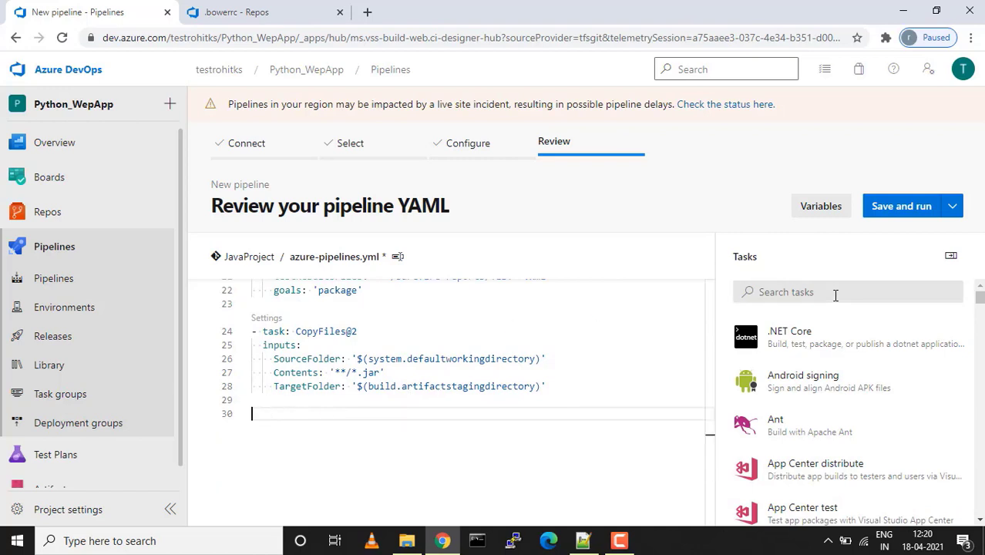
{"action": "left_click", "coordinate": [619, 540]}
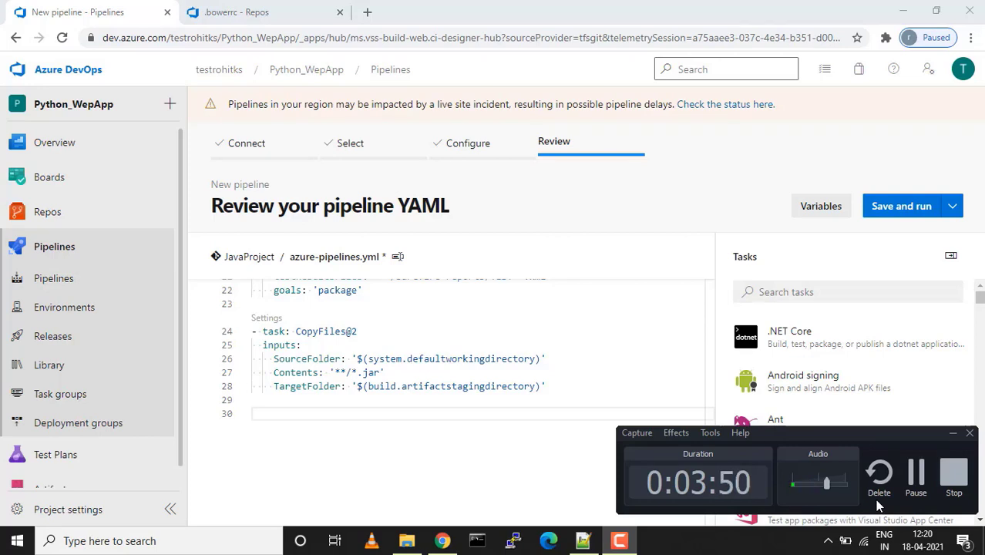
{"action": "left_click", "coordinate": [916, 479]}
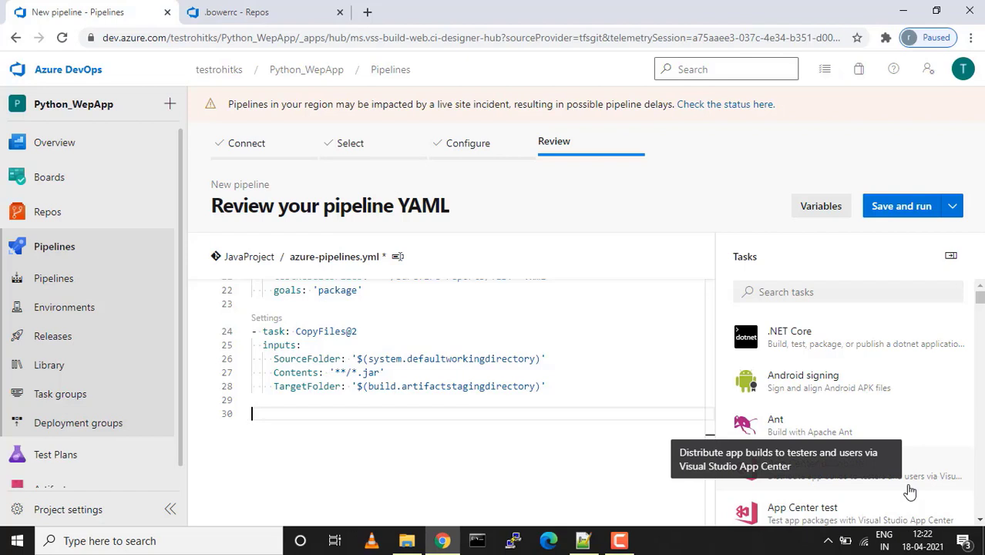
Add a Publish build artifacts task publishing $(Build.ArtifactStagingDirectory) as artifact 'drop'
{"action": "left_click", "coordinate": [820, 291]}
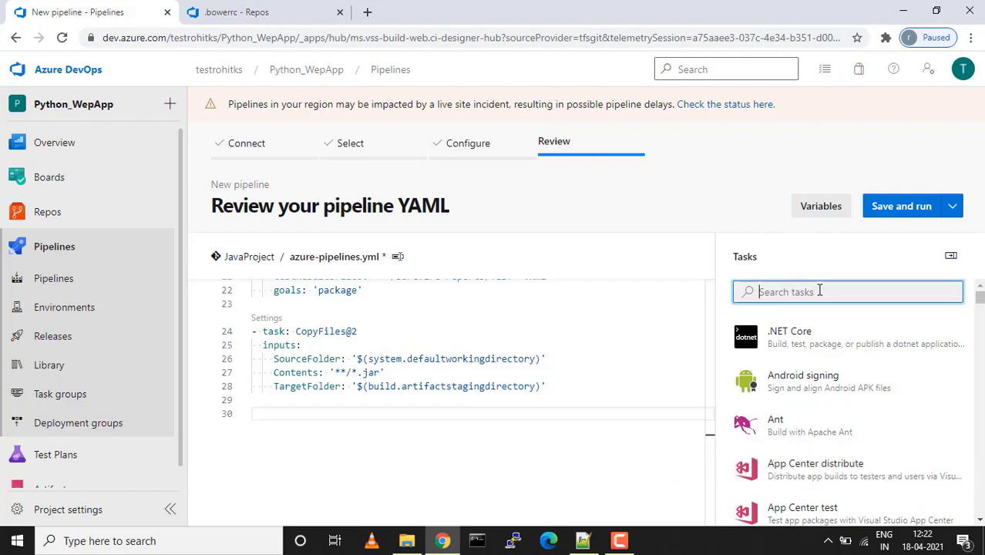
{"action": "type", "text": "publi"}
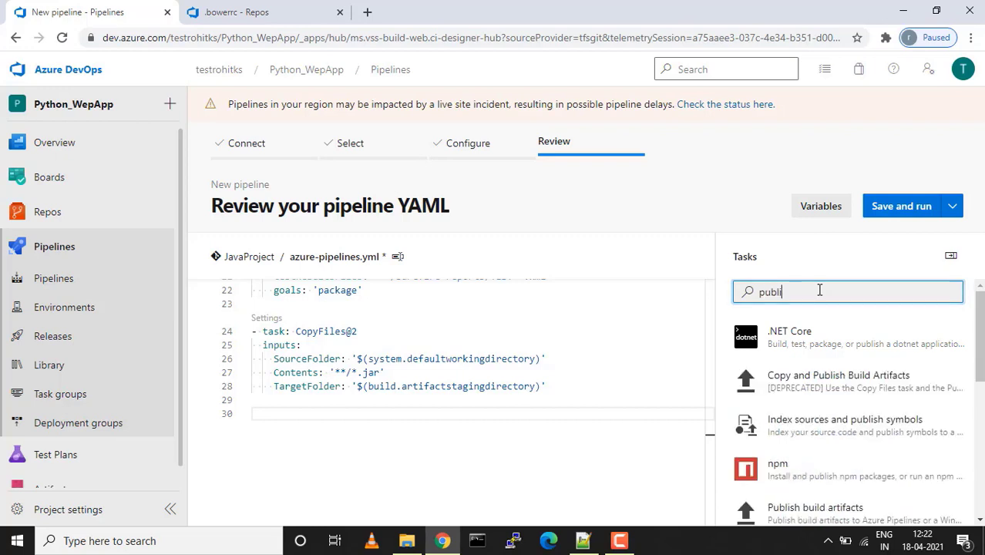
{"action": "type", "text": "sh art"}
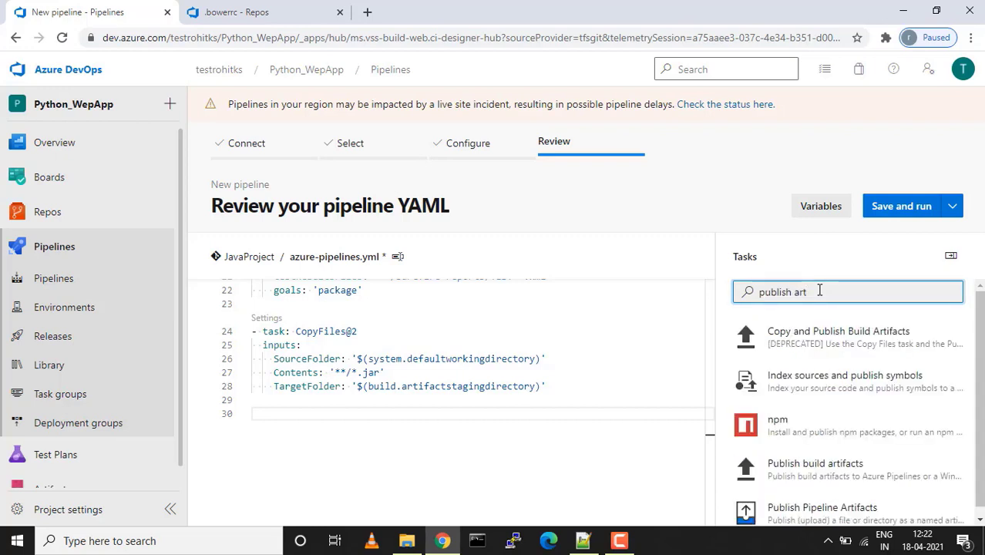
{"action": "left_click", "coordinate": [804, 478]}
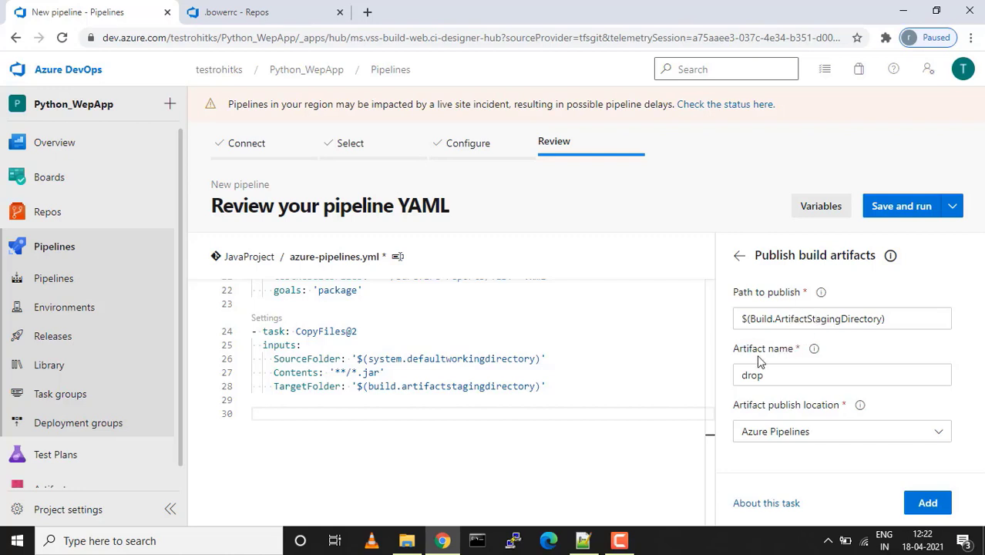
{"action": "left_click_drag", "start_coordinate": [764, 376], "coordinate": [740, 378]}
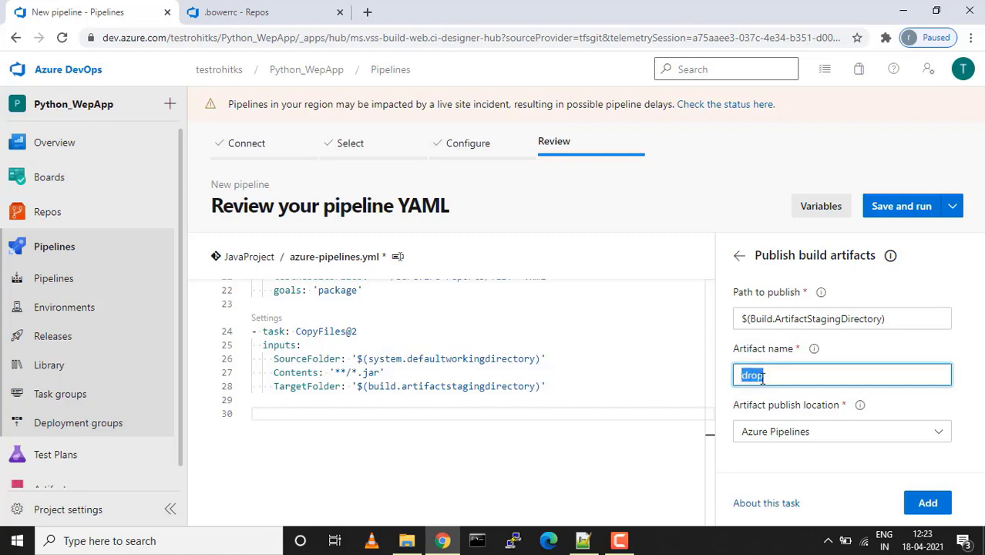
{"action": "left_click", "coordinate": [928, 504]}
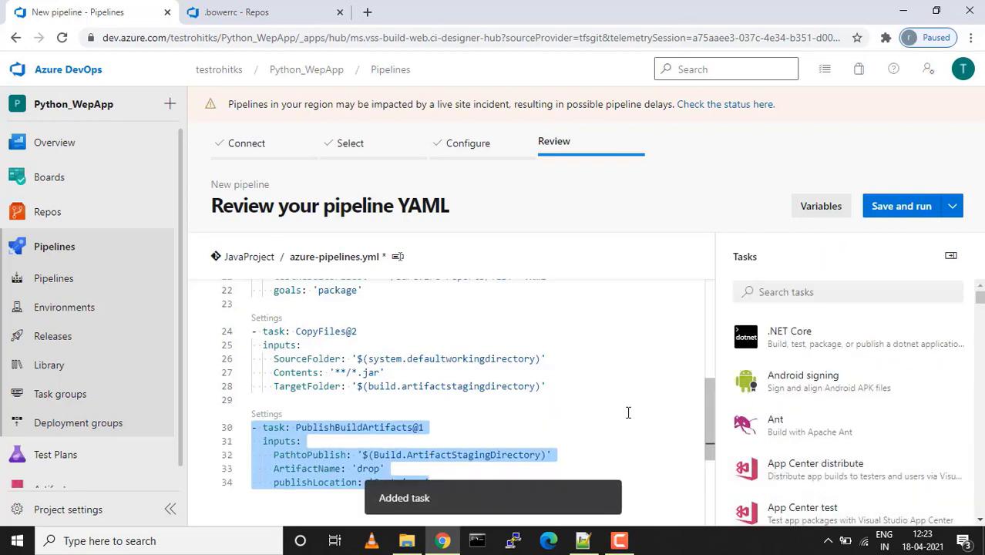
{"action": "scroll", "coordinate": [627, 411], "scroll_direction": "down", "scroll_amount": 1}
{"action": "scroll", "coordinate": [628, 412], "scroll_direction": "up", "scroll_amount": 3}
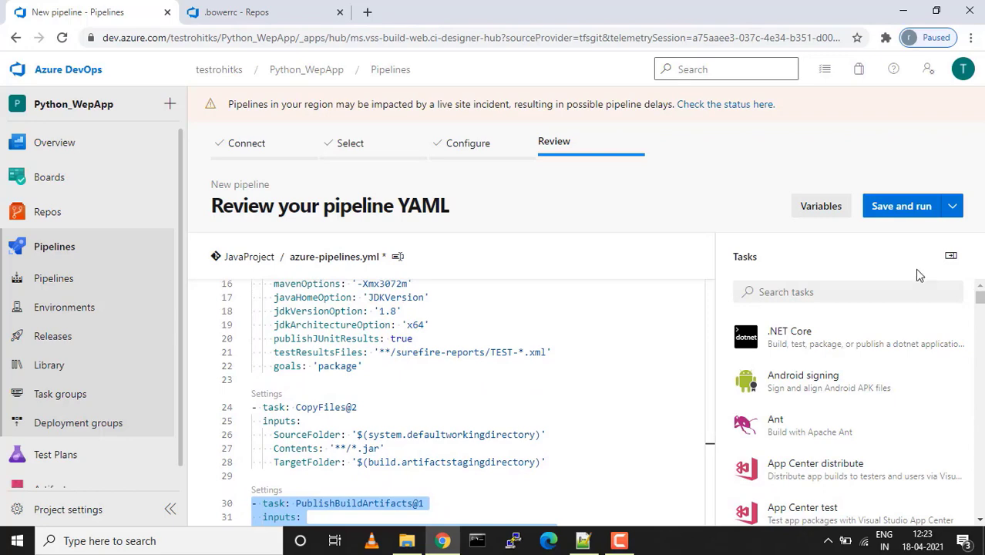
Save the pipeline without running, committing azure-pipelines.yml to master
{"action": "left_click", "coordinate": [956, 210]}
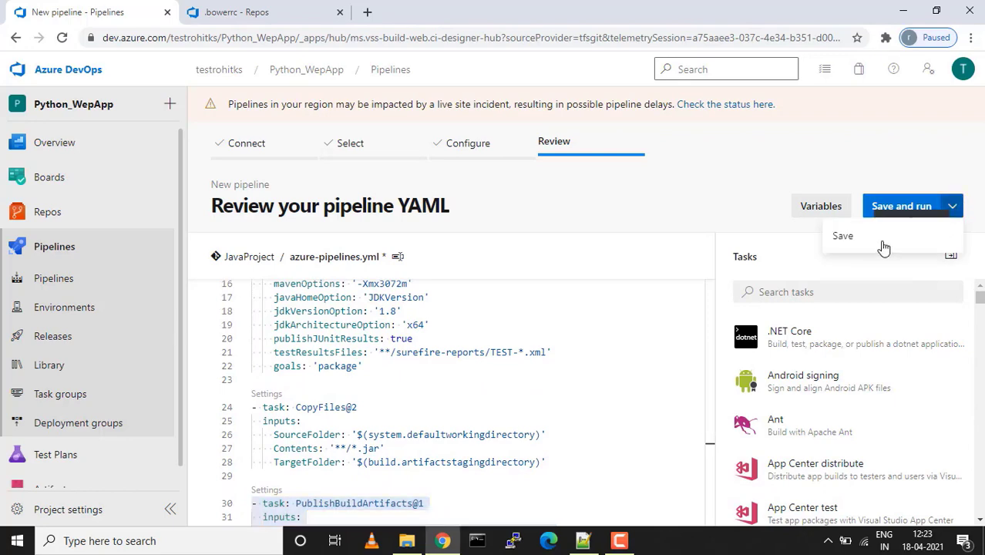
{"action": "left_click", "coordinate": [865, 248]}
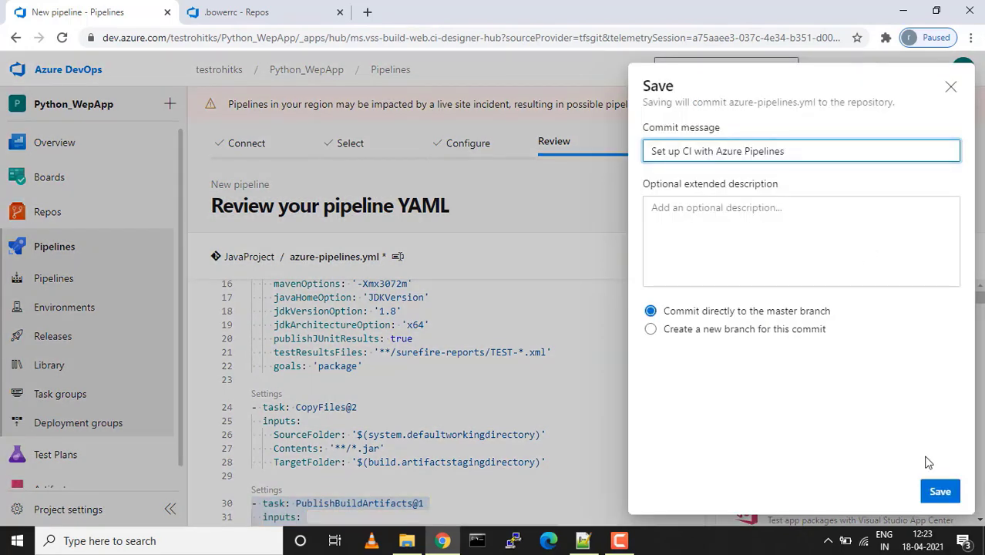
{"action": "left_click", "coordinate": [950, 494]}
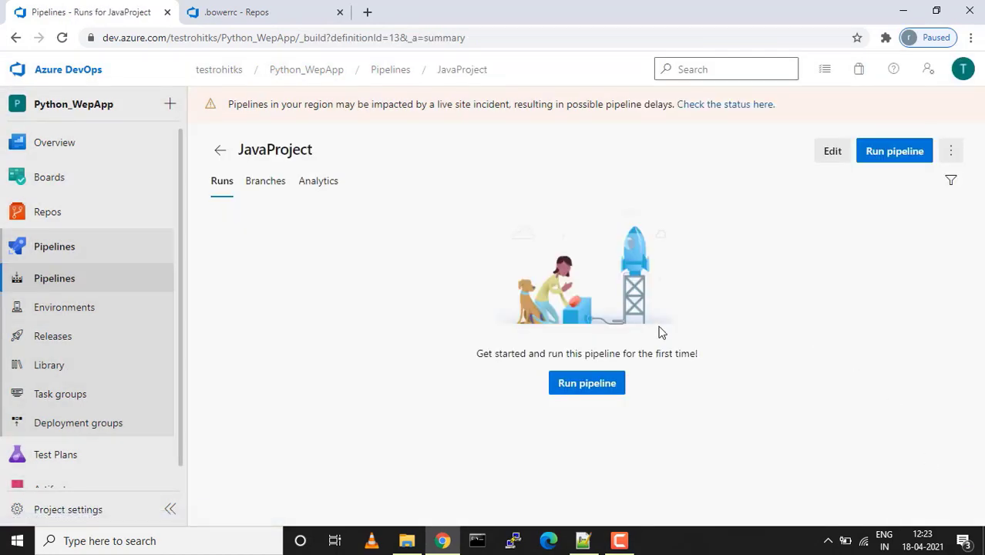
Review the Maven and CopyFiles tasks in azure-pipelines.yml full screen, then return to Pipelines
{"action": "left_click", "coordinate": [51, 212]}
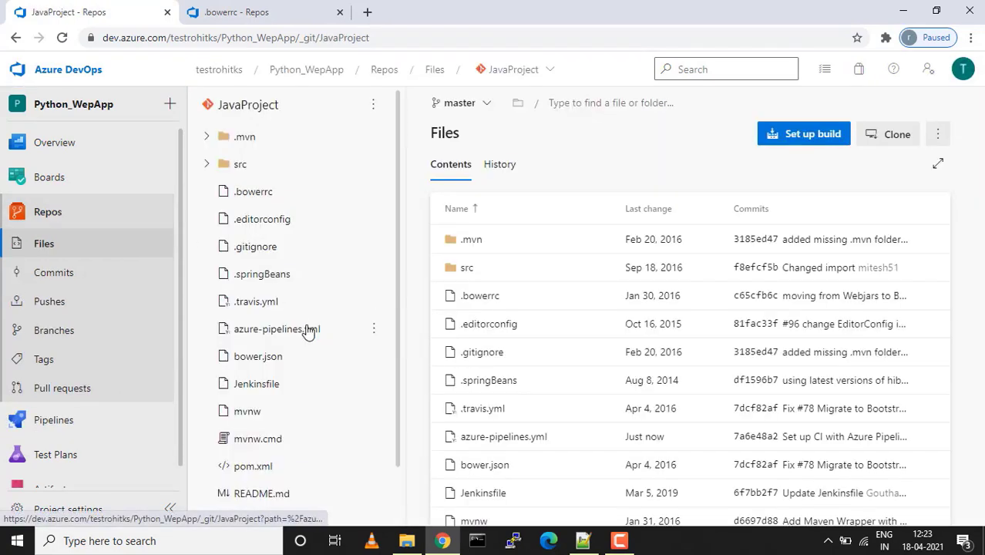
{"action": "left_click", "coordinate": [295, 336]}
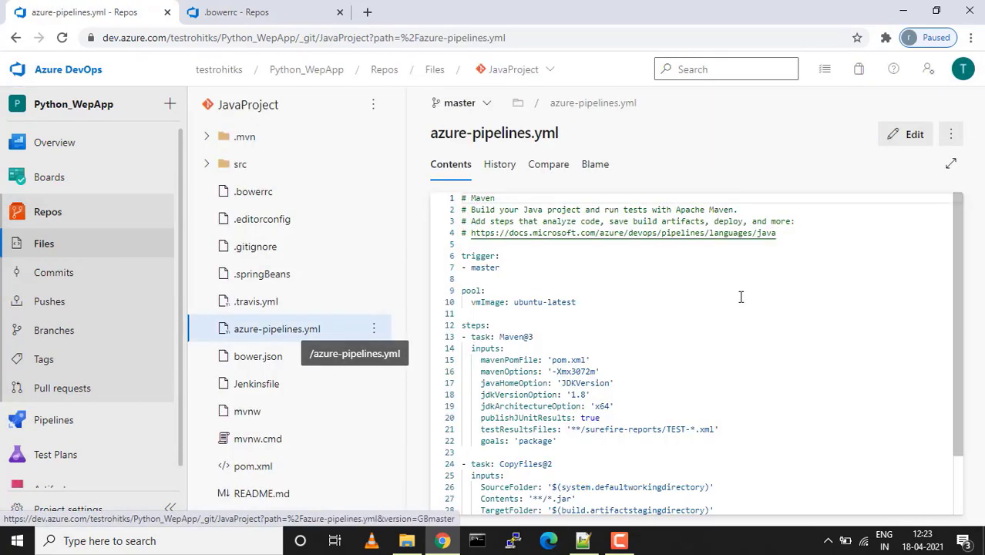
{"action": "left_click", "coordinate": [954, 166]}
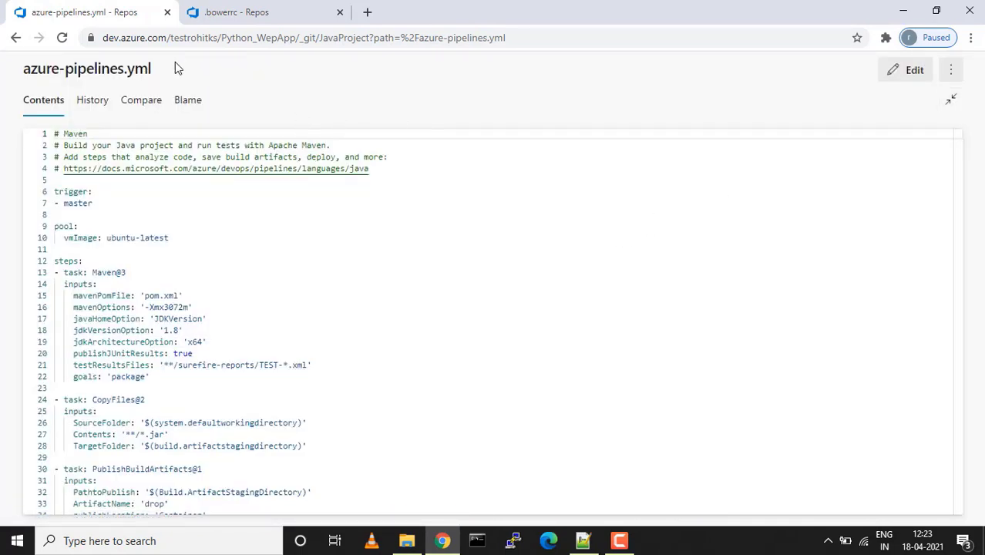
{"action": "left_click_drag", "start_coordinate": [158, 71], "coordinate": [31, 83]}
{"action": "scroll", "coordinate": [267, 262], "scroll_direction": "down", "scroll_amount": 1}
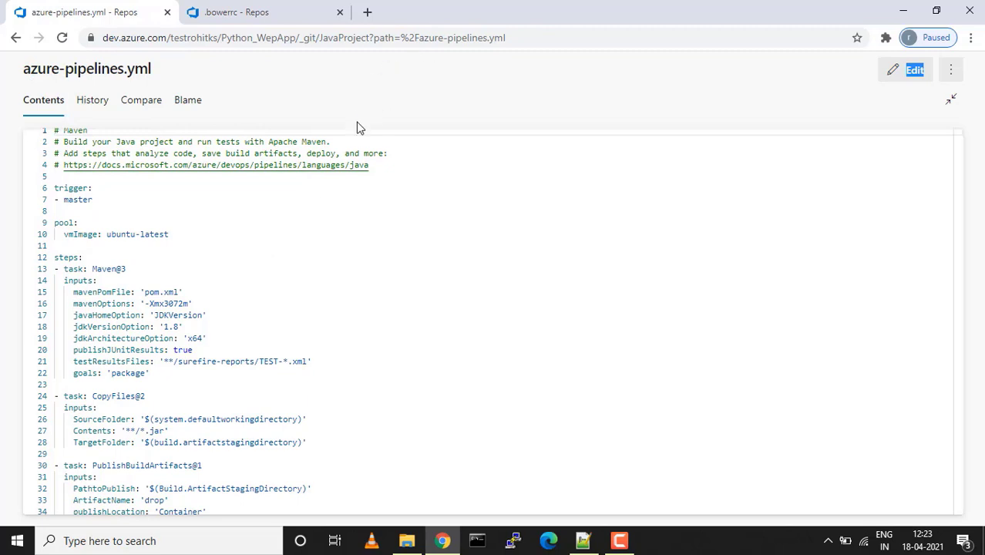
{"action": "scroll", "coordinate": [245, 301], "scroll_direction": "down", "scroll_amount": 1}
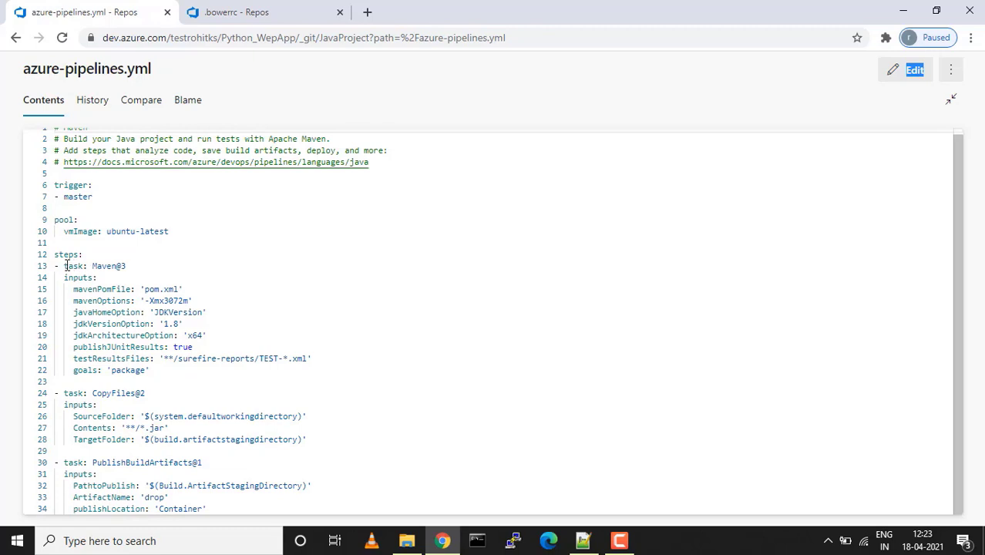
{"action": "left_click_drag", "start_coordinate": [65, 266], "coordinate": [154, 391]}
{"action": "left_click", "coordinate": [190, 380]}
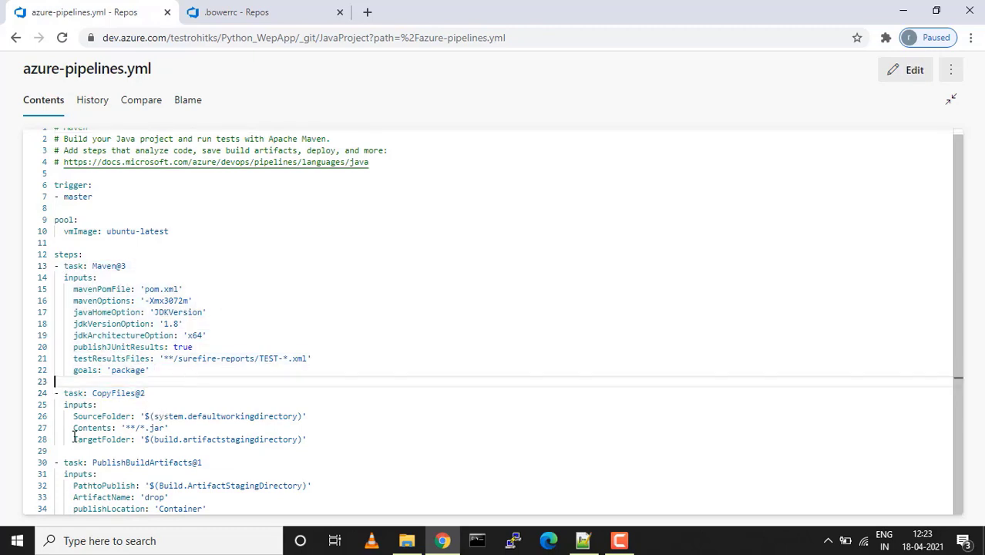
{"action": "left_click_drag", "start_coordinate": [65, 402], "coordinate": [208, 511]}
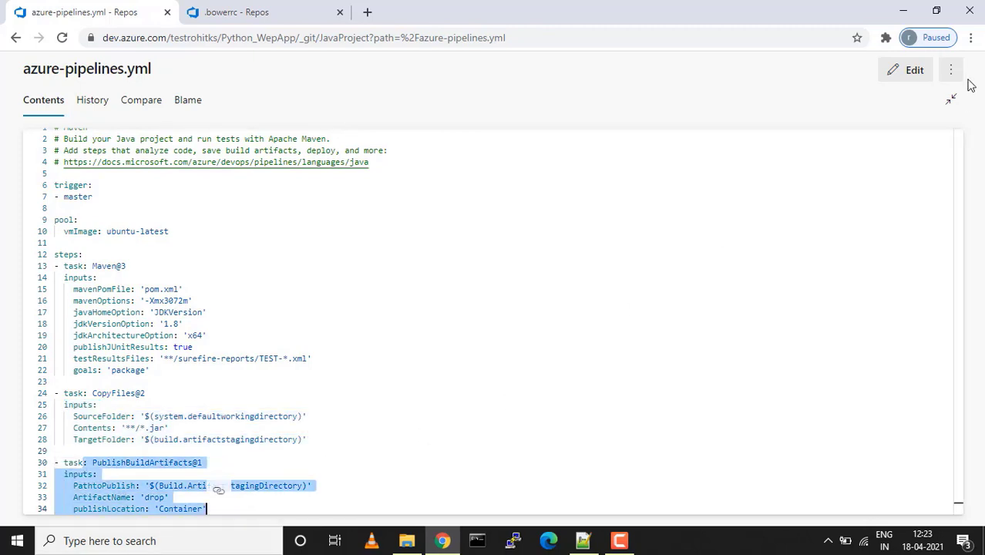
{"action": "left_click", "coordinate": [952, 100]}
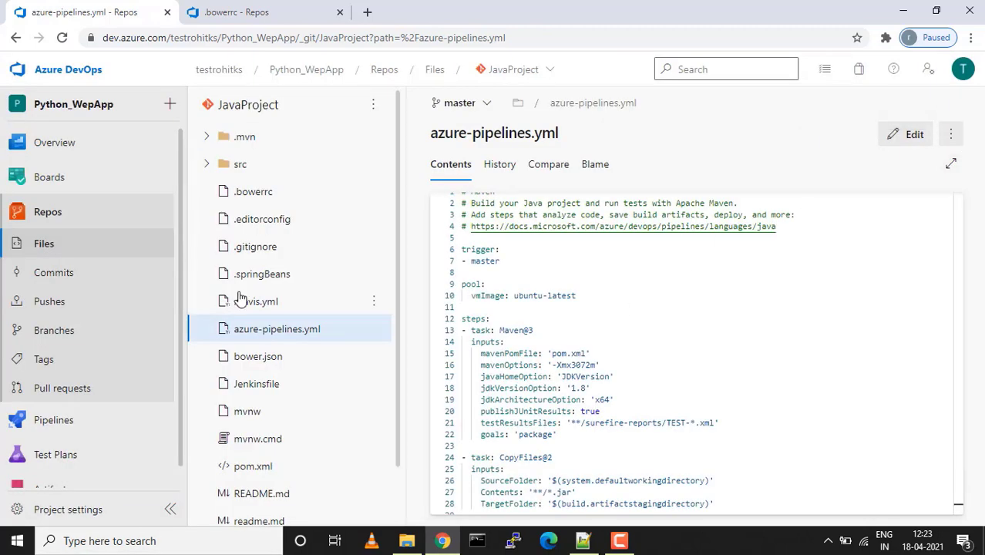
{"action": "left_click", "coordinate": [63, 420]}
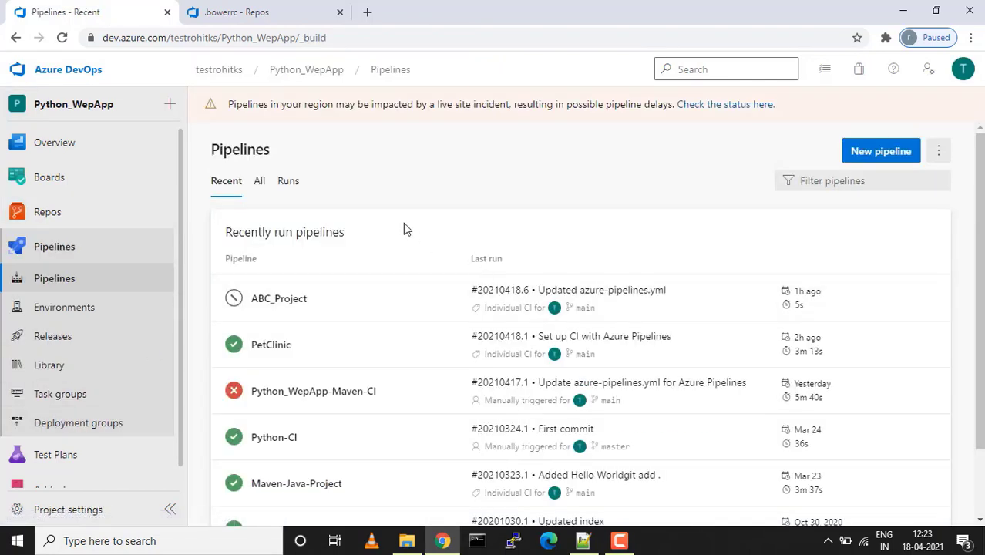
Run the JavaProject pipeline on master and follow the job logs until it succeeds
{"action": "left_click", "coordinate": [259, 183]}
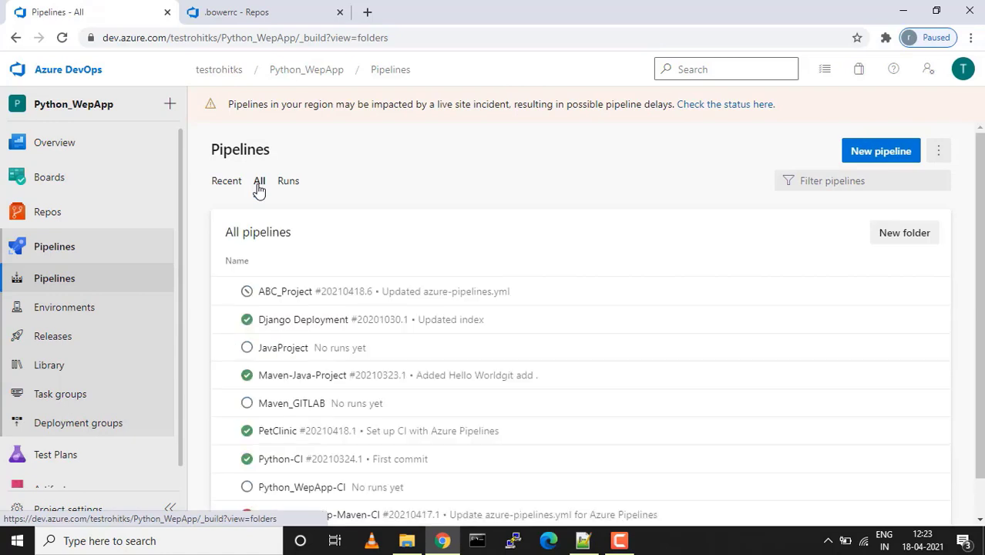
{"action": "left_click", "coordinate": [293, 349]}
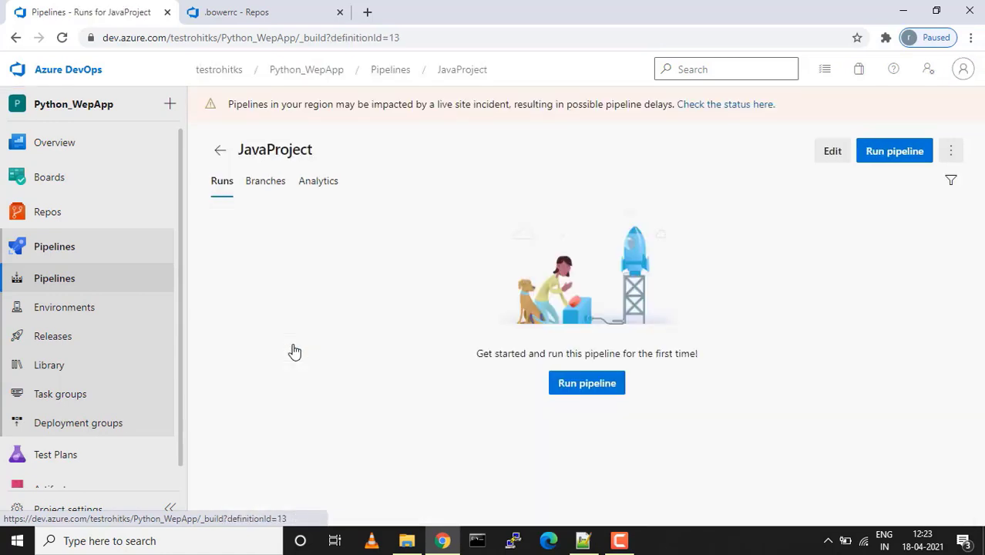
{"action": "left_click", "coordinate": [886, 152]}
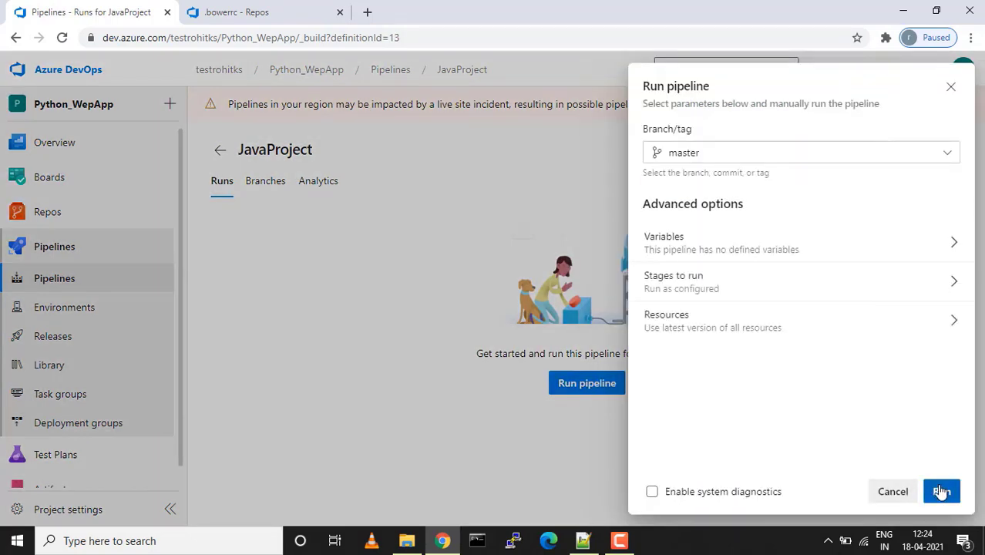
{"action": "left_click", "coordinate": [941, 492]}
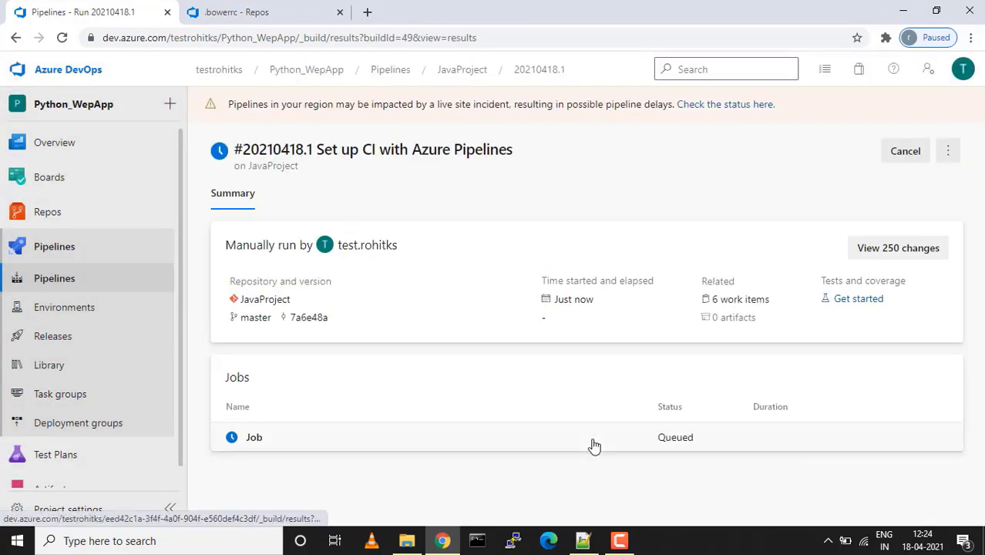
{"action": "left_click", "coordinate": [255, 438]}
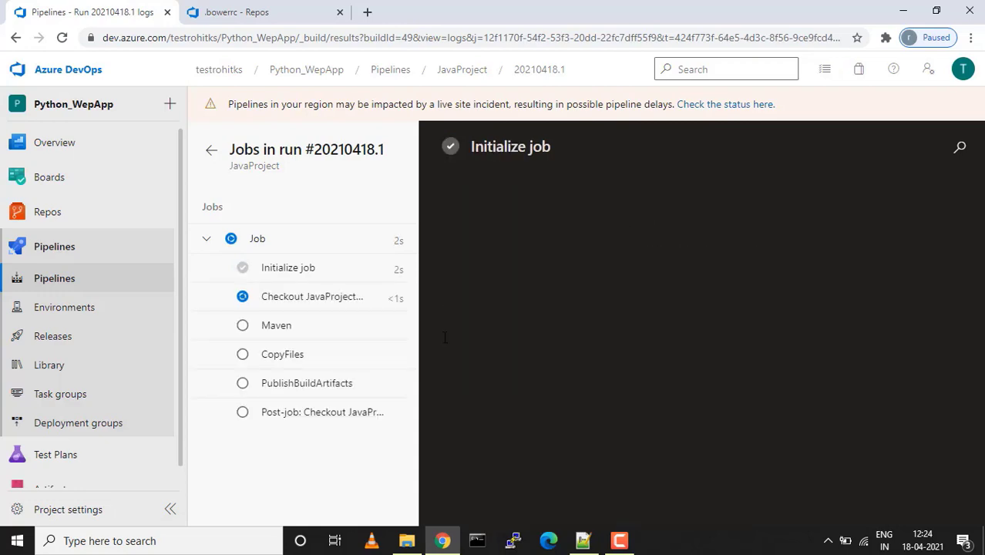
{"action": "left_click", "coordinate": [615, 546]}
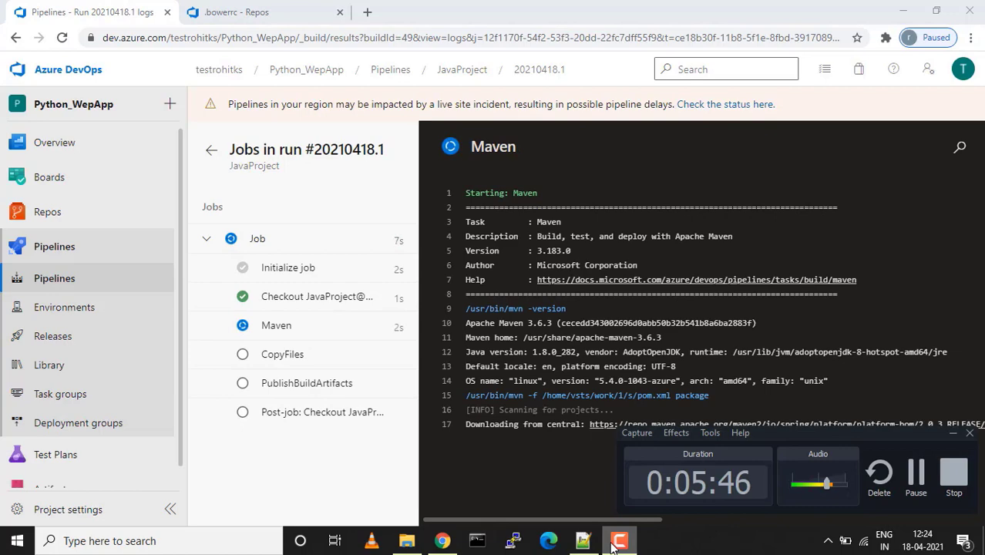
{"action": "left_click", "coordinate": [917, 482]}
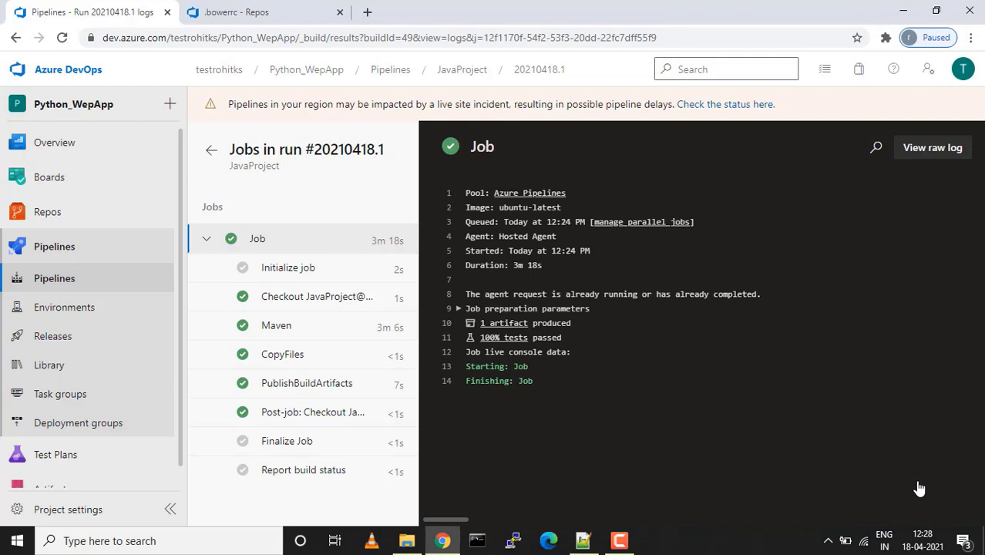
Browse the drop artifact down to its .mvn/wrapper folder, then return to the run summary
{"action": "left_click", "coordinate": [501, 327]}
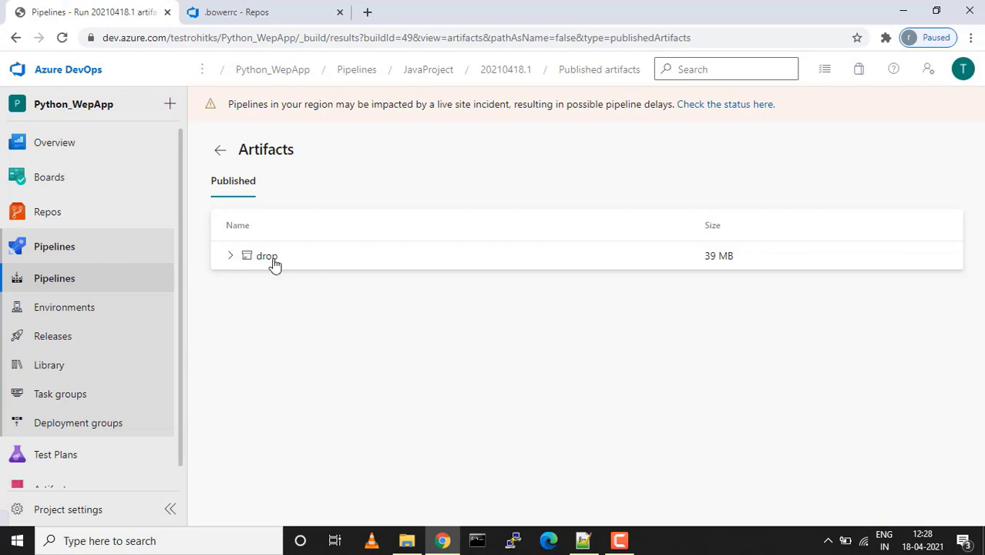
{"action": "left_click", "coordinate": [230, 259]}
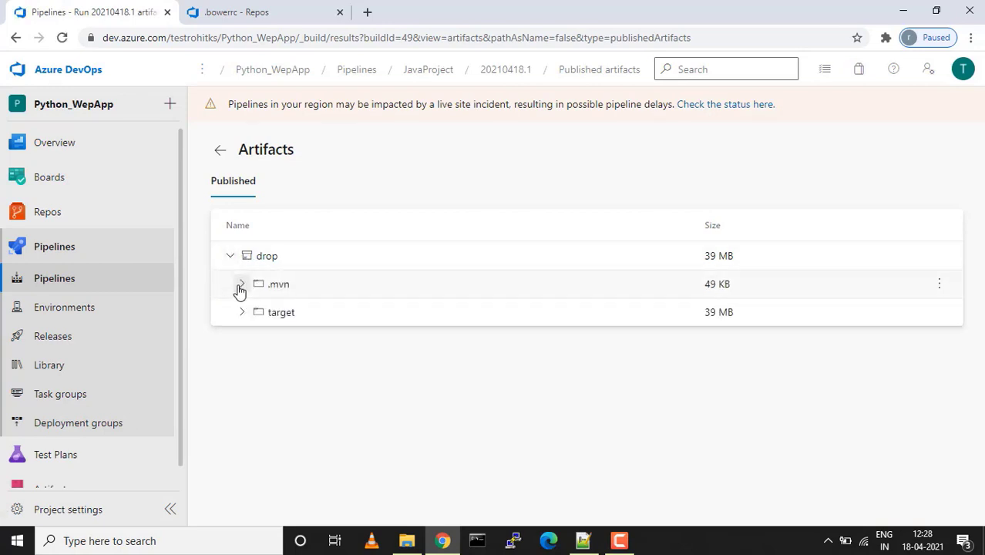
{"action": "left_click", "coordinate": [241, 284]}
{"action": "left_click", "coordinate": [257, 313]}
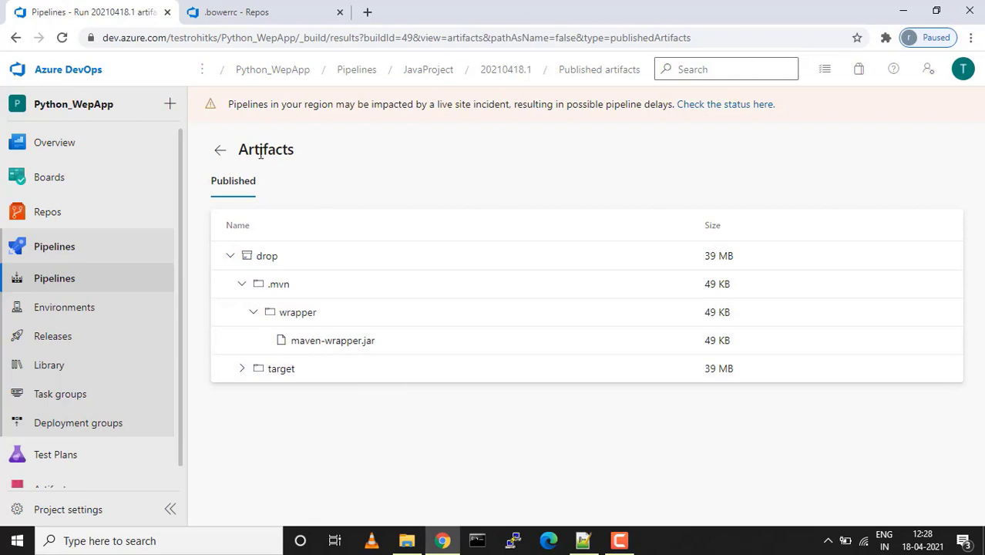
{"action": "left_click", "coordinate": [218, 149]}
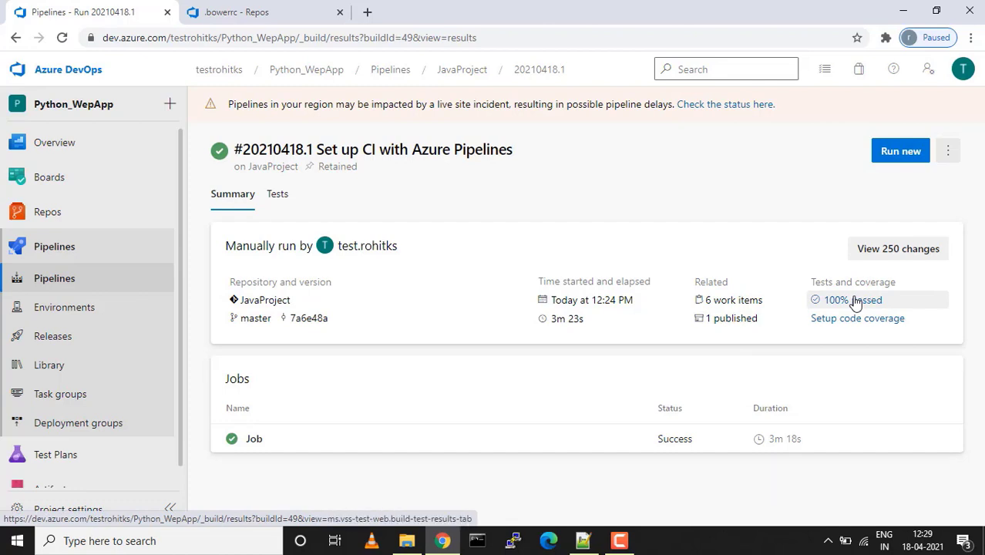
Reopen azure-pipelines.yml in Repos and highlight its Maven and CopyFiles task definitions
{"action": "left_click", "coordinate": [51, 213]}
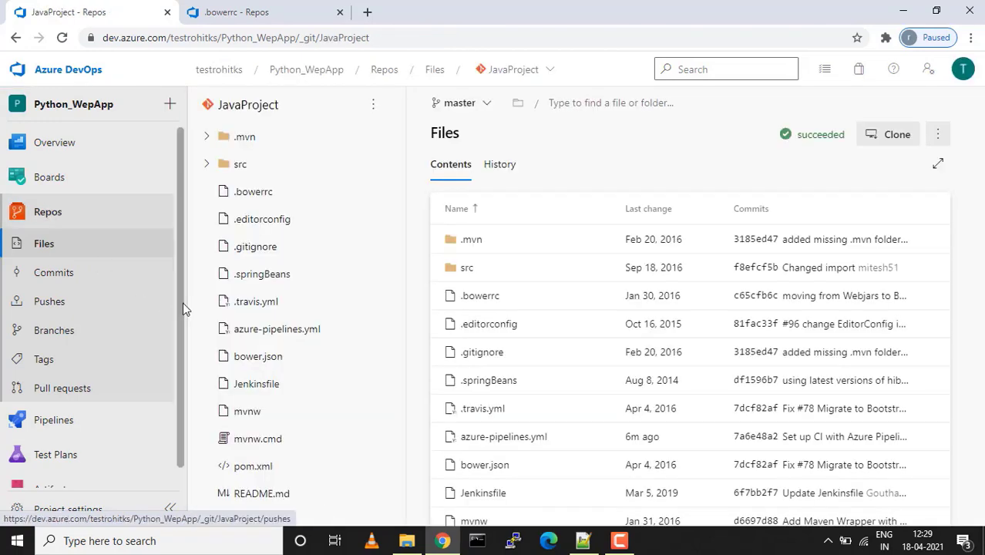
{"action": "left_click", "coordinate": [285, 333]}
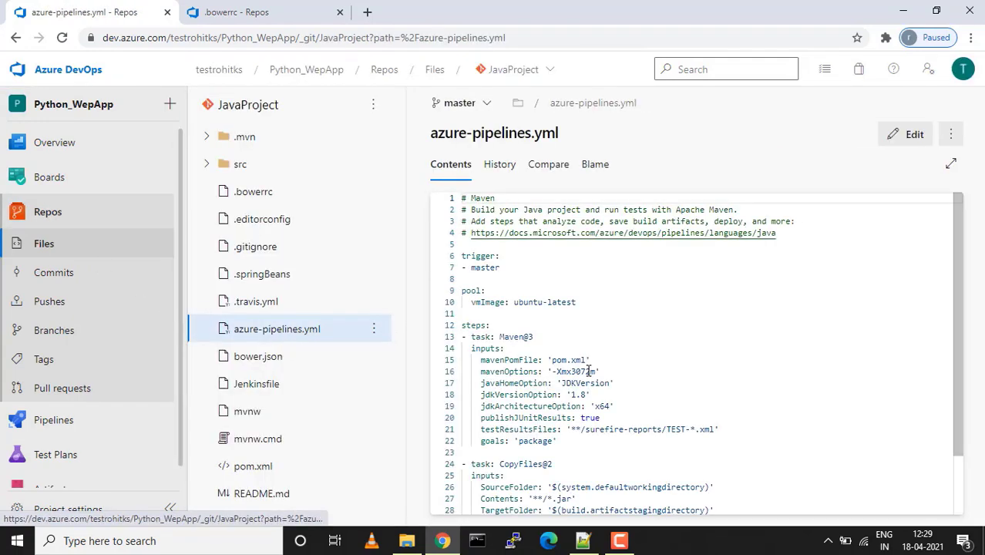
{"action": "scroll", "coordinate": [589, 372], "scroll_direction": "down", "scroll_amount": 2}
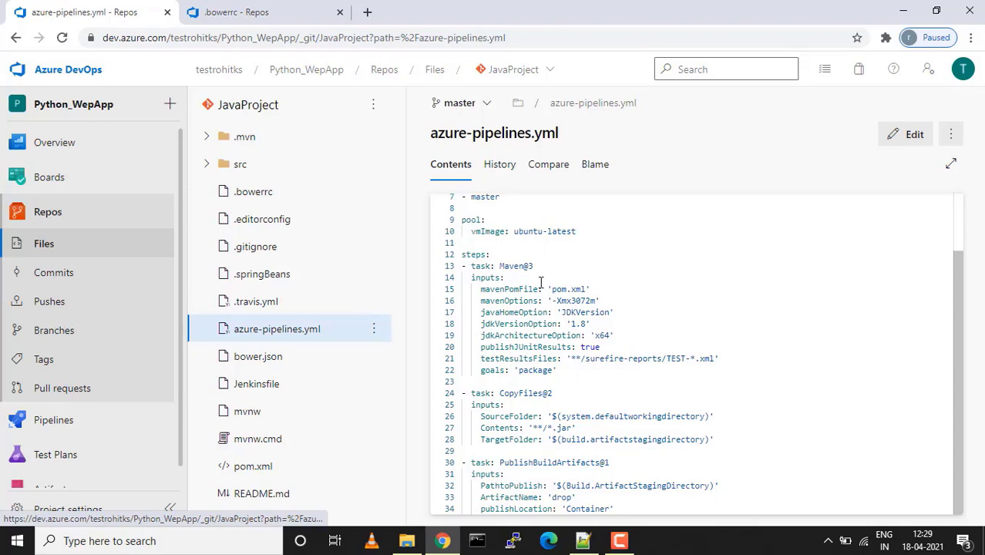
{"action": "left_click_drag", "start_coordinate": [541, 282], "coordinate": [593, 439]}
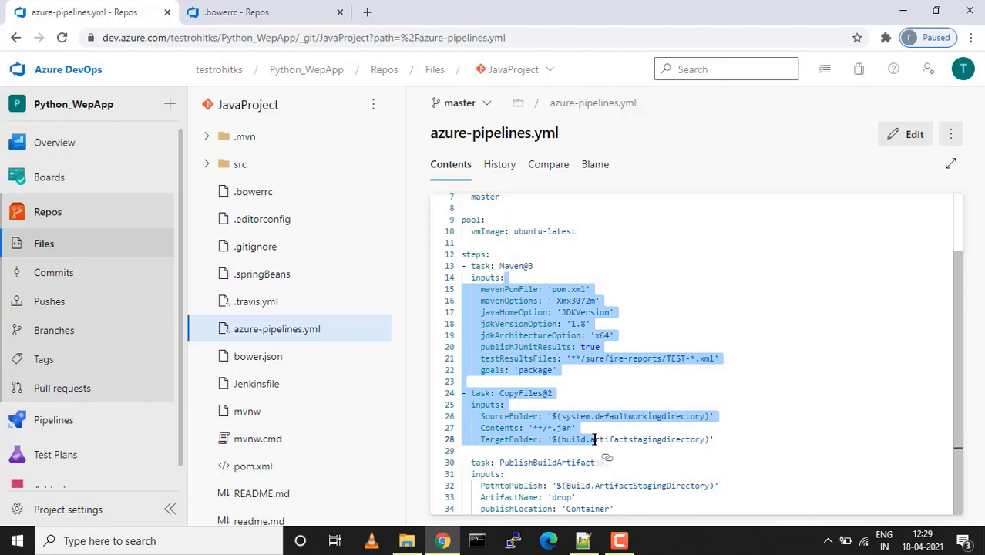
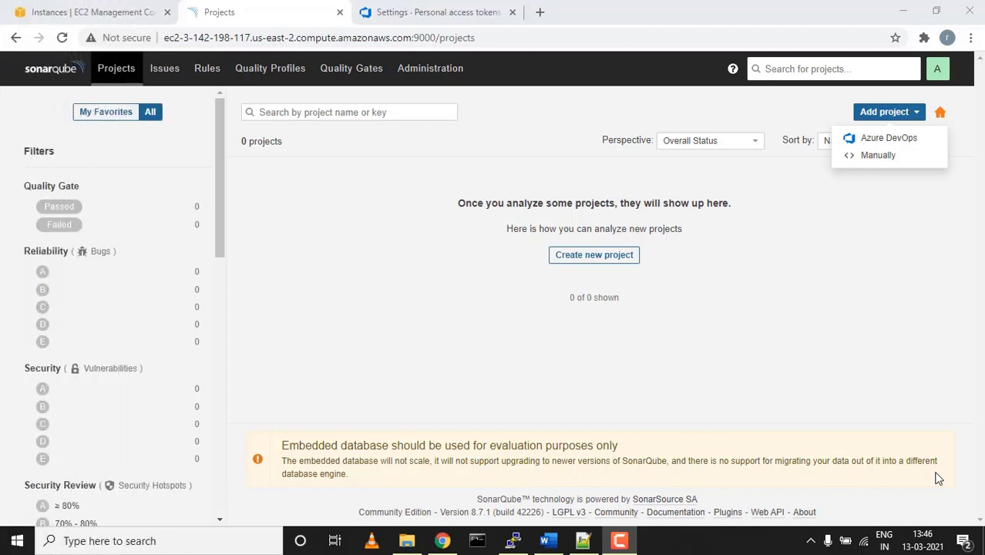
In Notepad++, remove 'repository' from line 13 and append 'and will integrate our repository' to line 14
{"action": "left_click", "coordinate": [584, 541]}
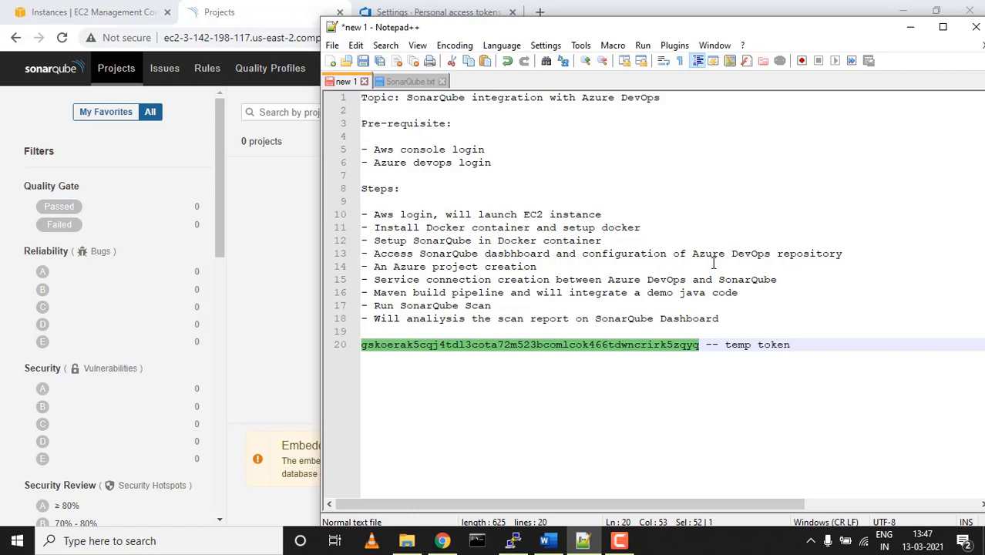
{"action": "double_click", "coordinate": [810, 253]}
{"action": "key", "text": "BackSpace"}
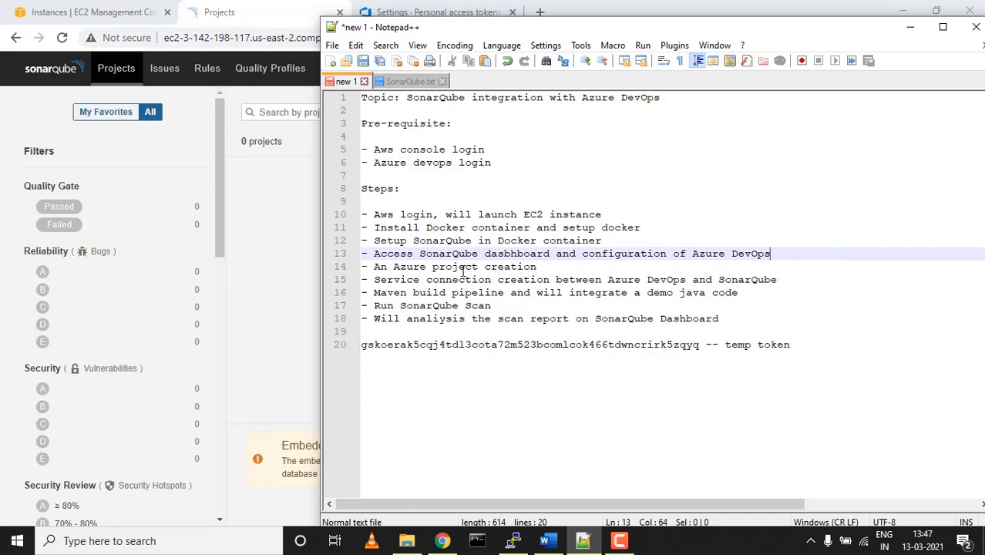
{"action": "left_click", "coordinate": [545, 266]}
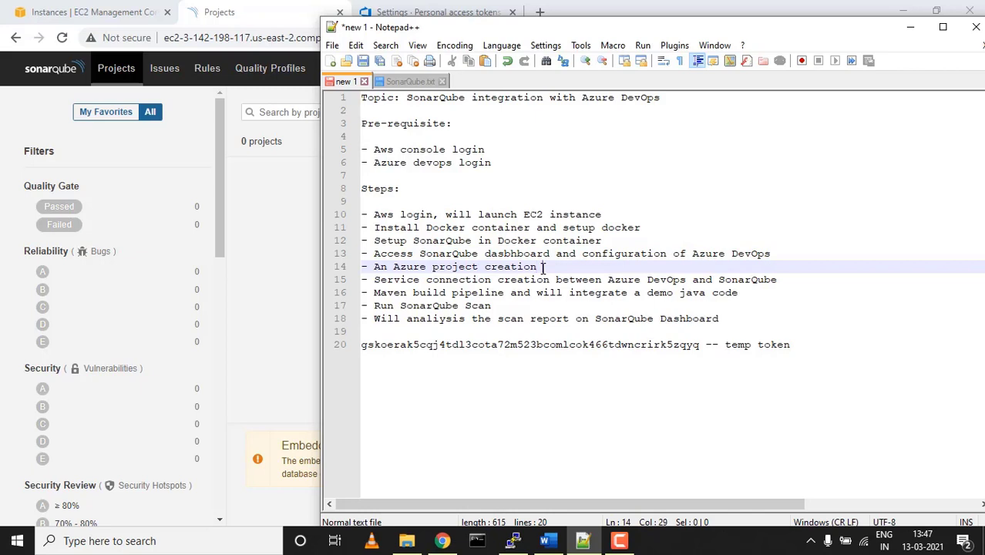
{"action": "type", "text": "and wil"}
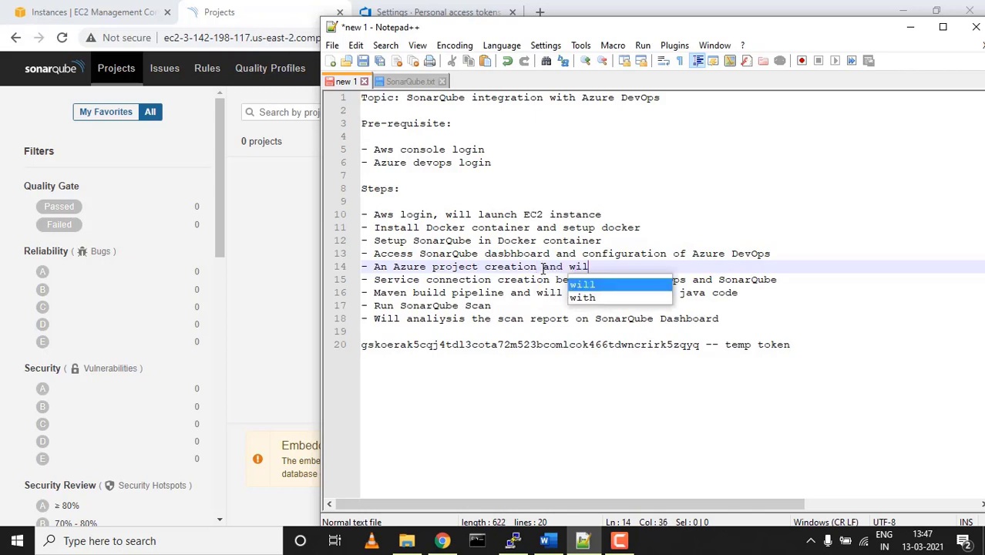
{"action": "type", "text": "l ine"}
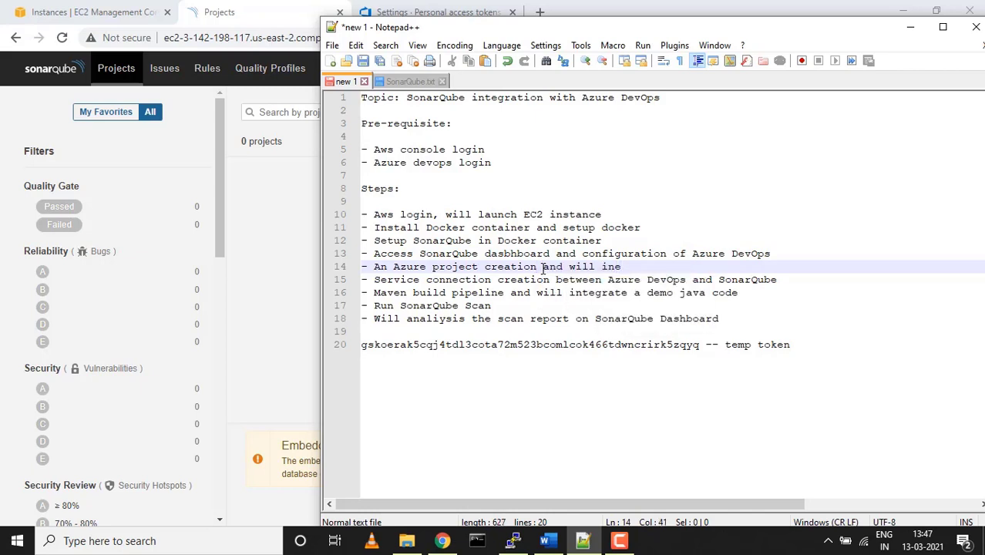
{"action": "key", "text": "BackSpace"}
{"action": "type", "text": "tegrate our re"}
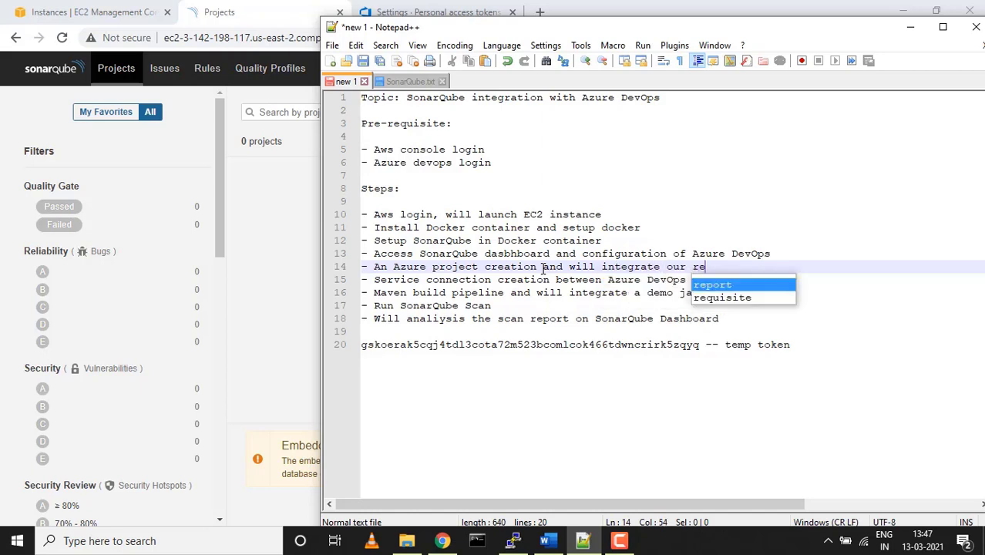
{"action": "type", "text": "pository"}
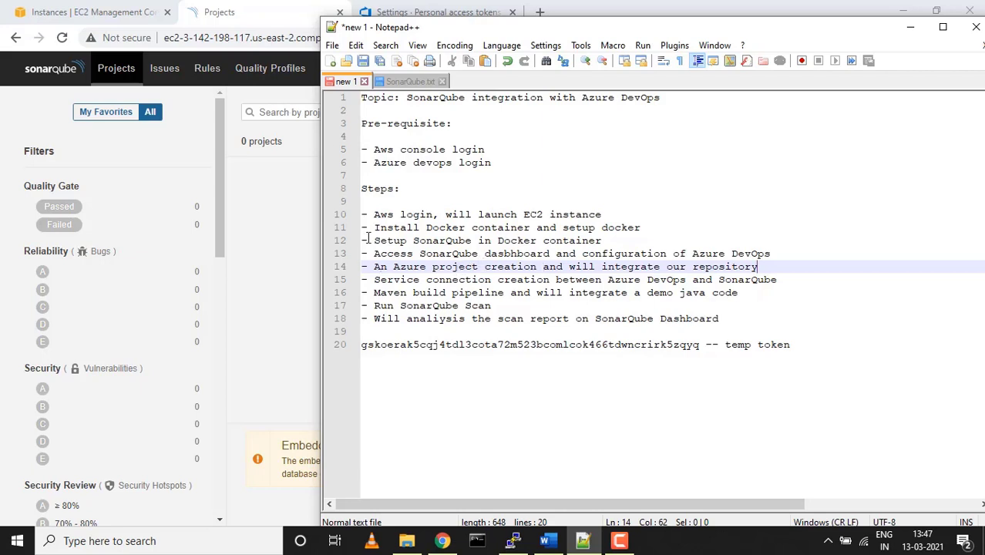
{"action": "left_click", "coordinate": [292, 225]}
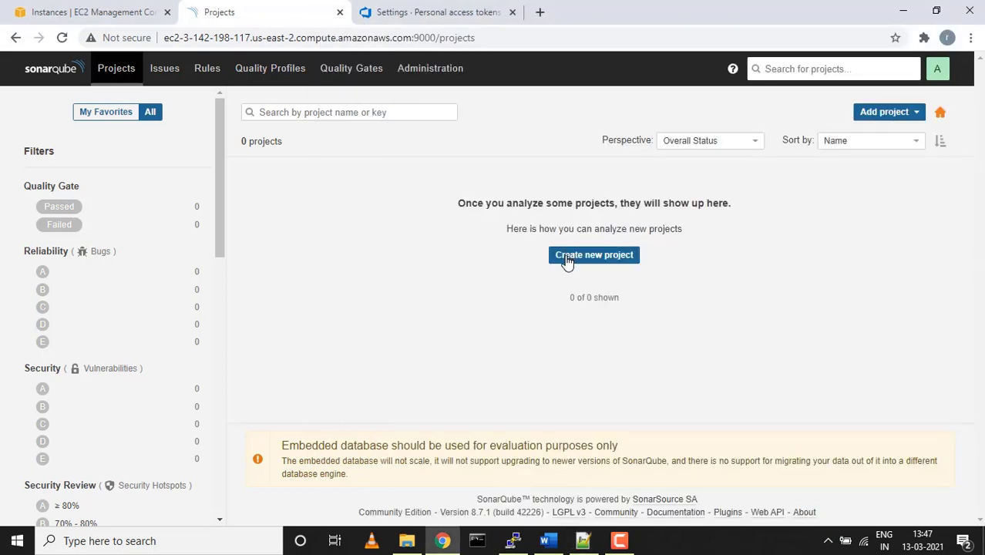
Start an Azure DevOps project import in SonarQube and paste the personal access token from the notes
{"action": "left_click", "coordinate": [900, 120]}
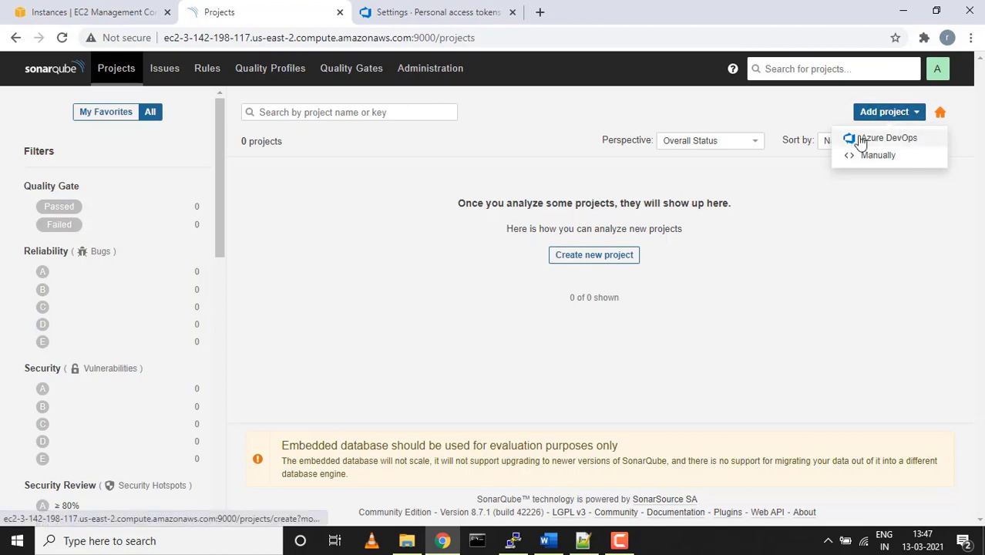
{"action": "left_click", "coordinate": [886, 140]}
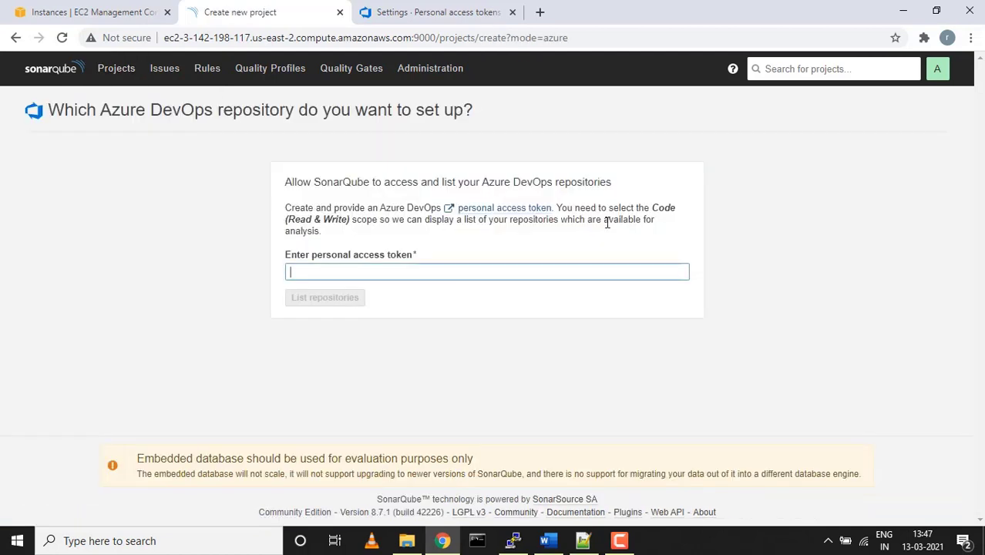
{"action": "left_click", "coordinate": [584, 542]}
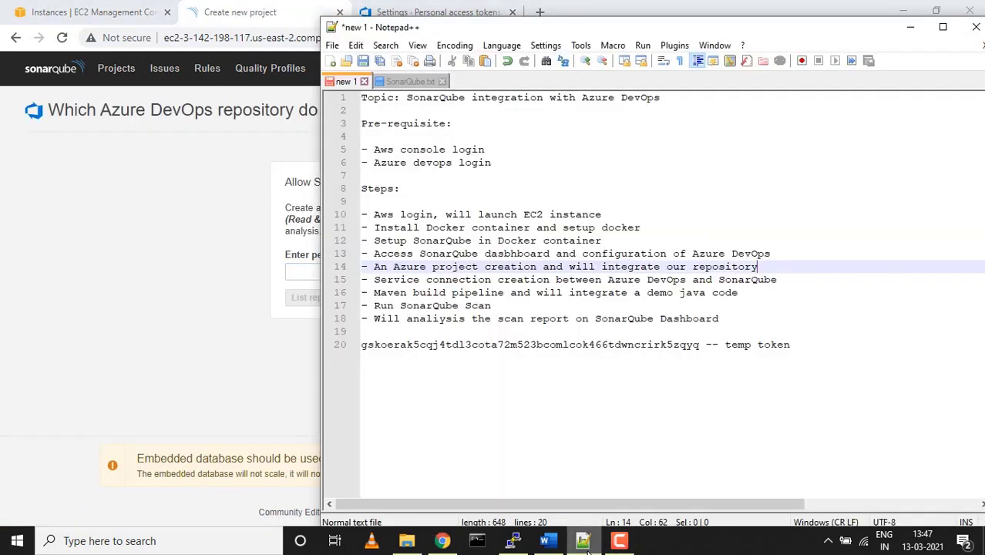
{"action": "double_click", "coordinate": [619, 347]}
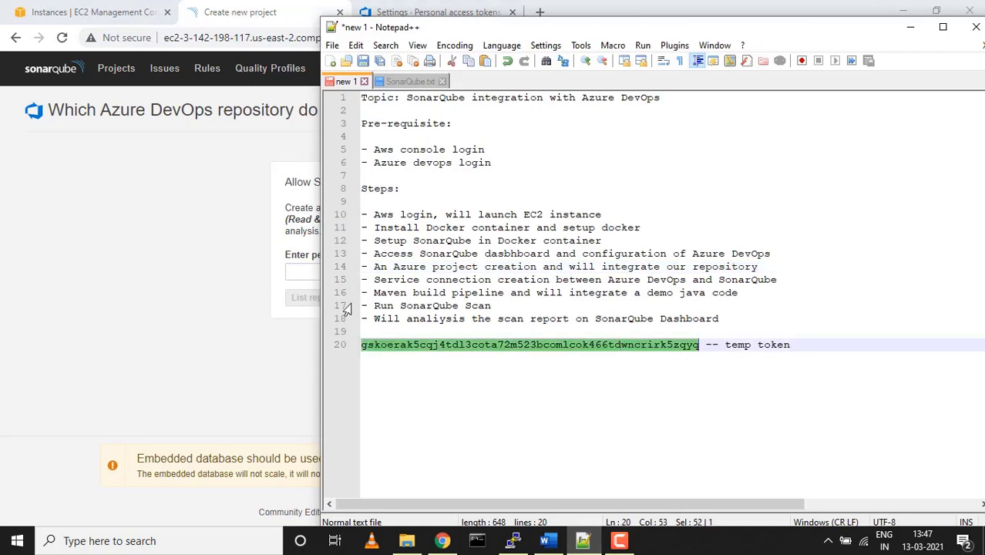
{"action": "left_click", "coordinate": [306, 272]}
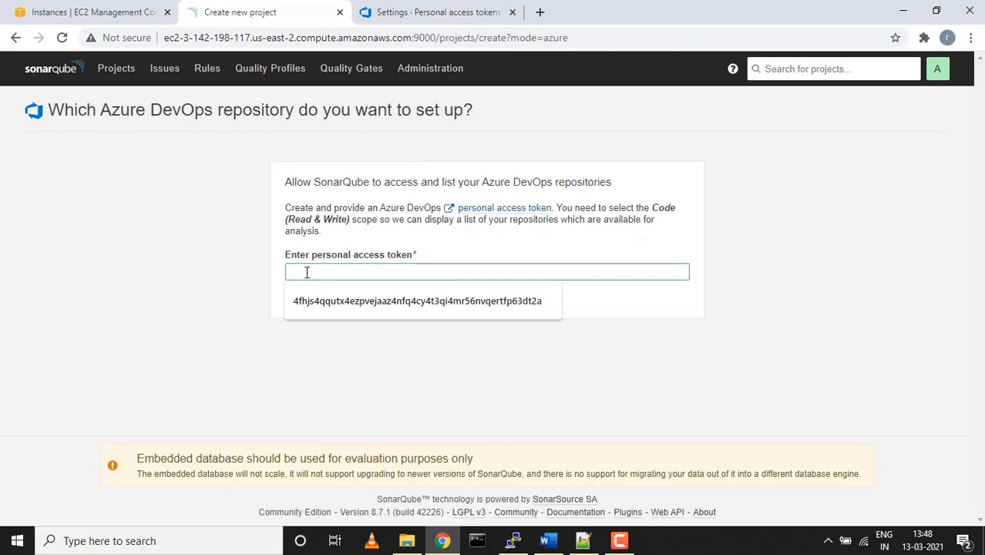
{"action": "key", "text": "ctrl+v"}
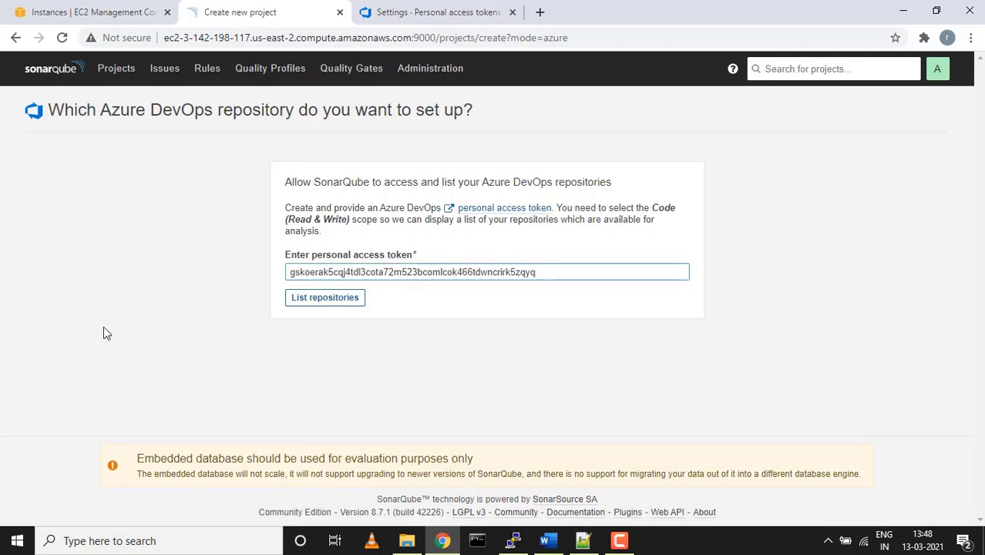
Pick the JavaProject repository under Python_WepApp, set it up, and choose analysis With Azure Pipelines
{"action": "left_click", "coordinate": [314, 299]}
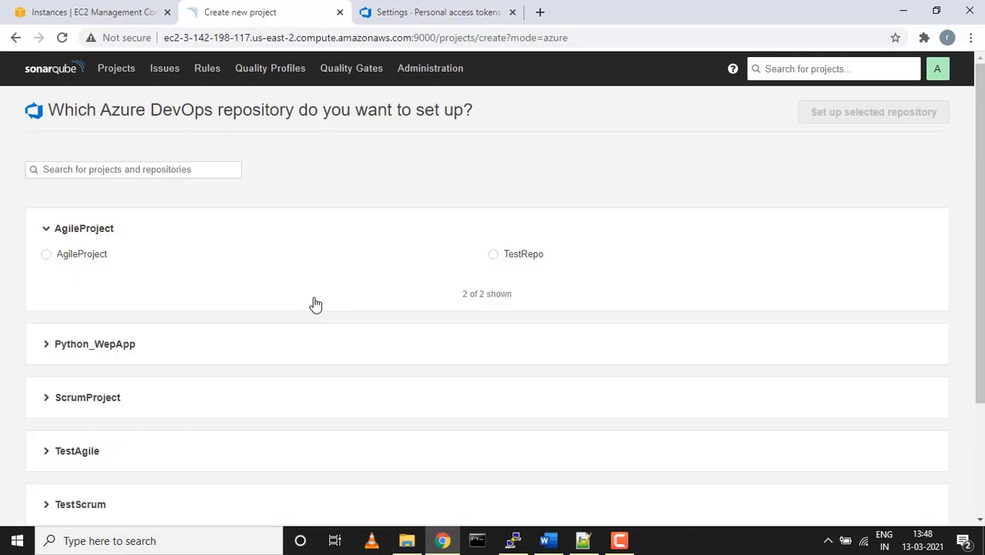
{"action": "left_click", "coordinate": [47, 346]}
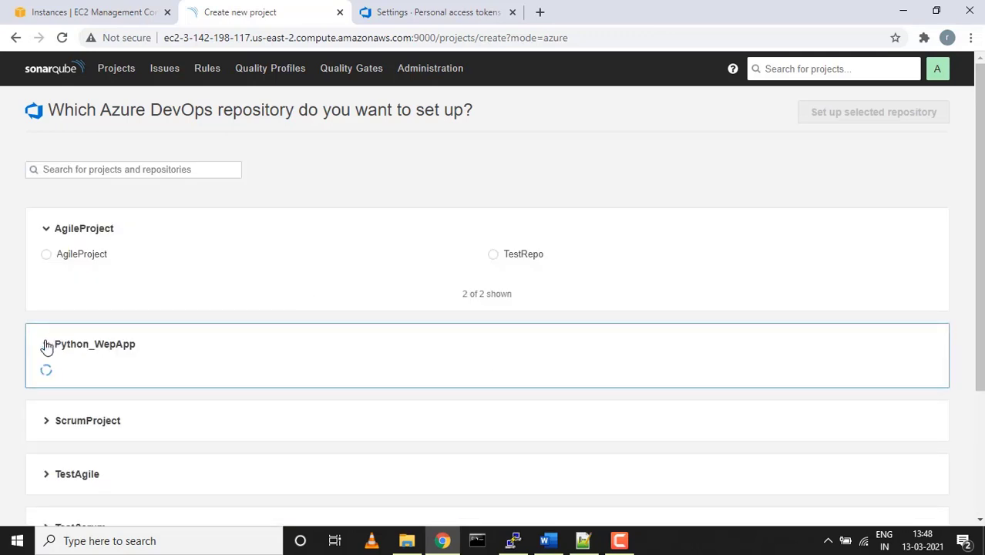
{"action": "scroll", "coordinate": [191, 304], "scroll_direction": "down", "scroll_amount": 1}
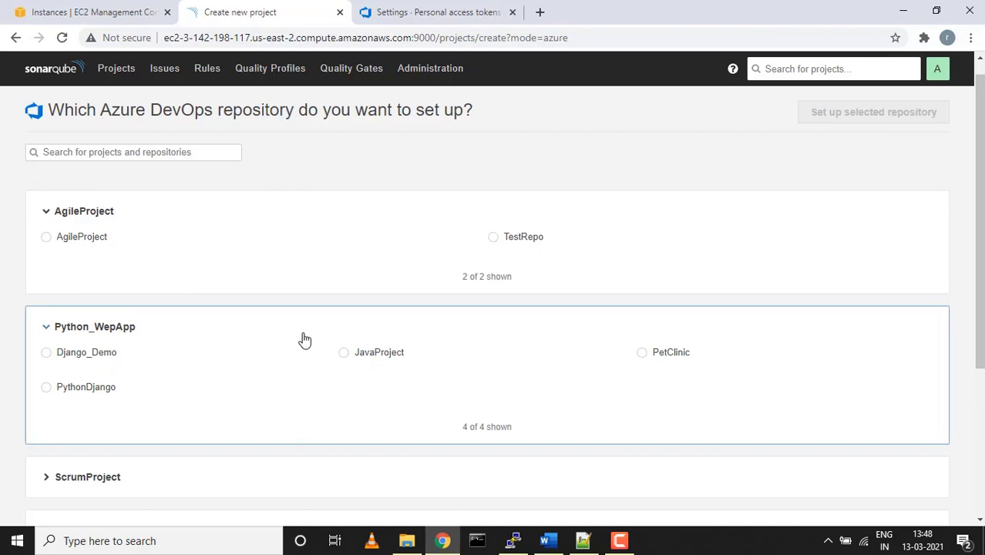
{"action": "left_click", "coordinate": [344, 354]}
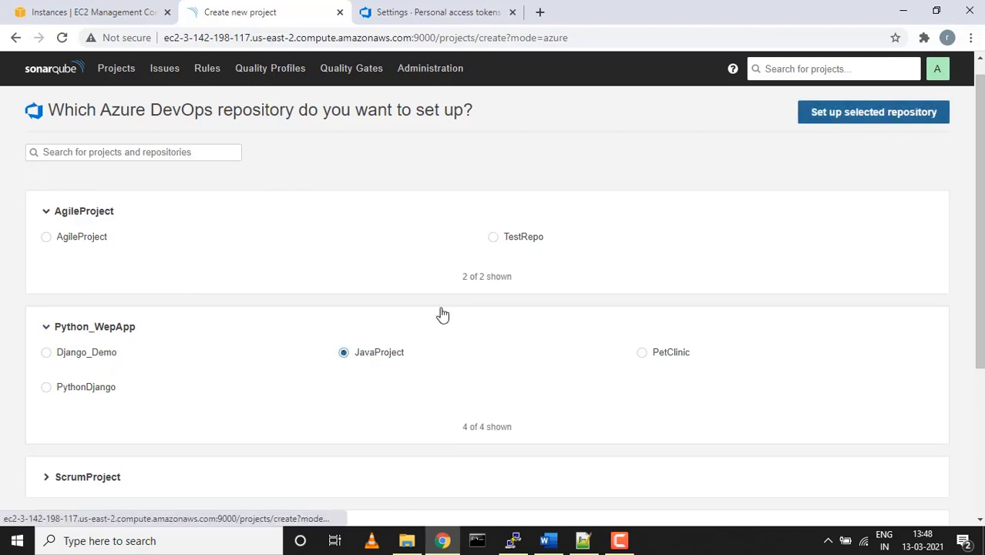
{"action": "left_click", "coordinate": [846, 120]}
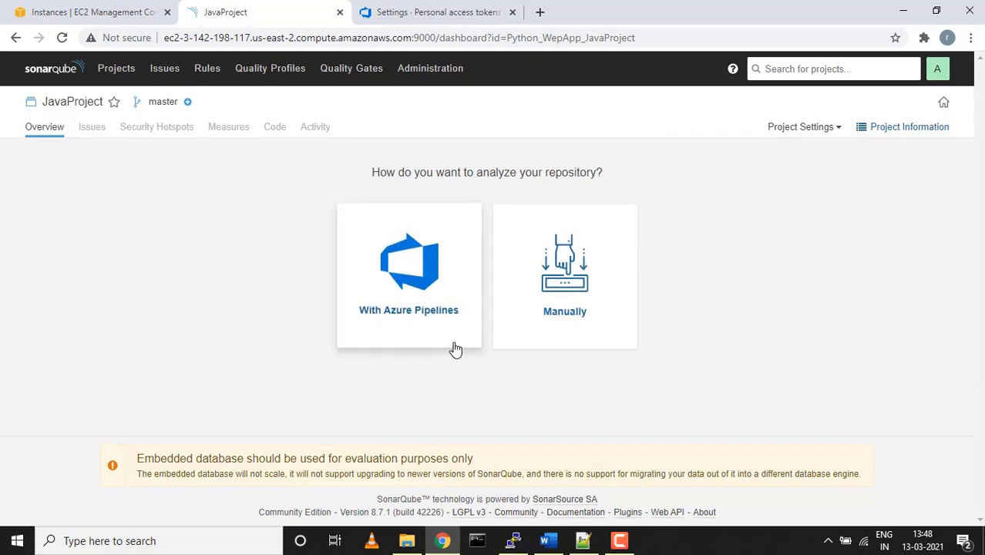
{"action": "left_click", "coordinate": [413, 293]}
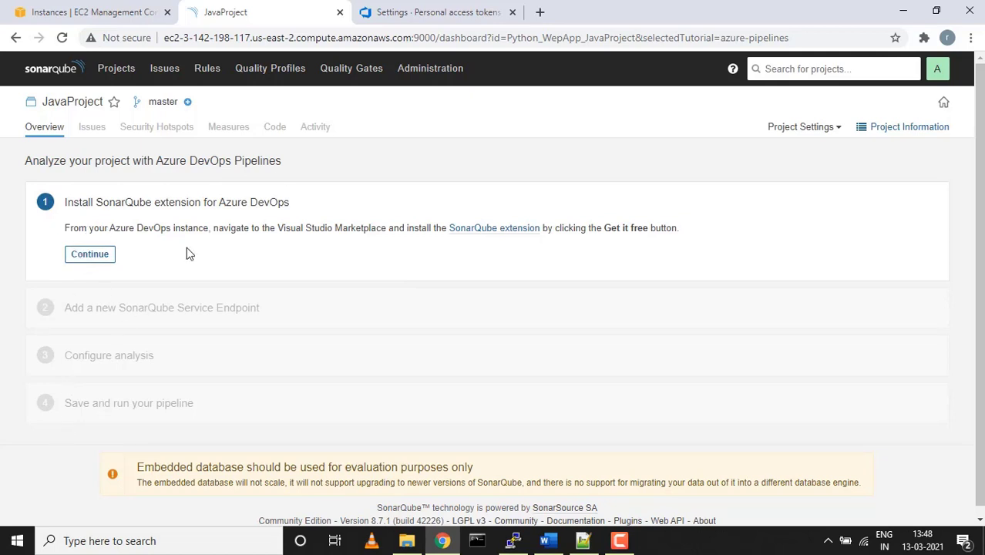
{"action": "left_click", "coordinate": [428, 12]}
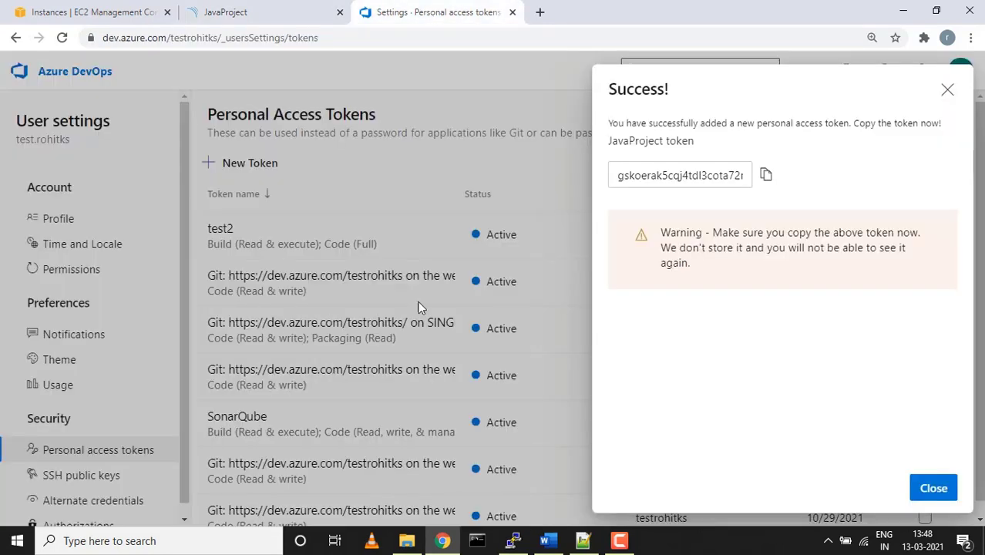
Create a classic-editor pipeline in Python_WepApp sourced from the JavaProject repo's master branch
{"action": "left_click", "coordinate": [948, 91]}
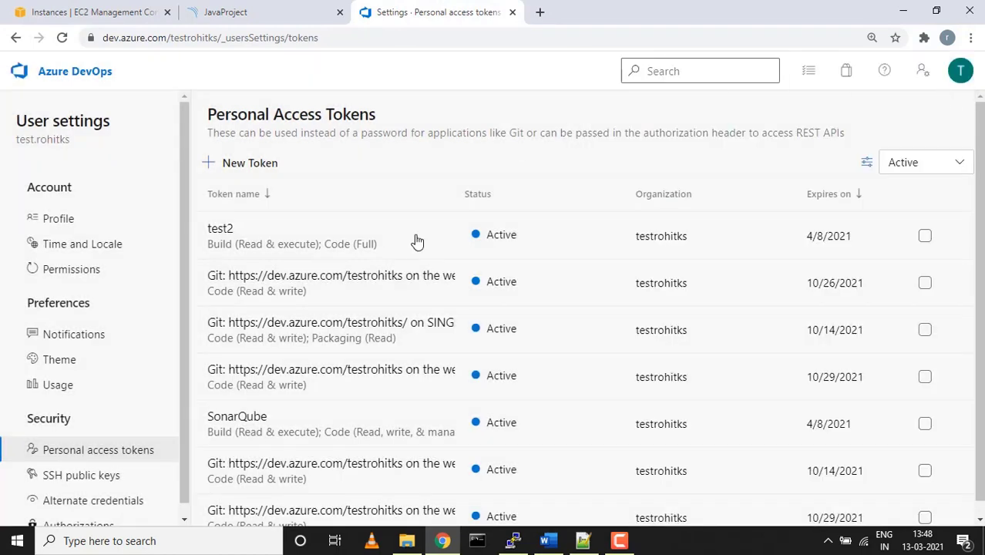
{"action": "left_click", "coordinate": [18, 73]}
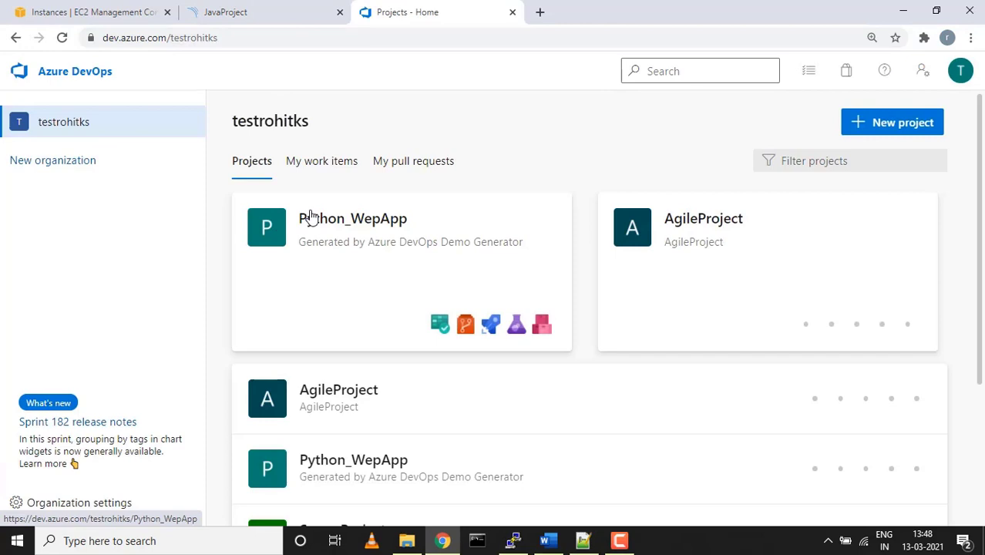
{"action": "left_click", "coordinate": [311, 217]}
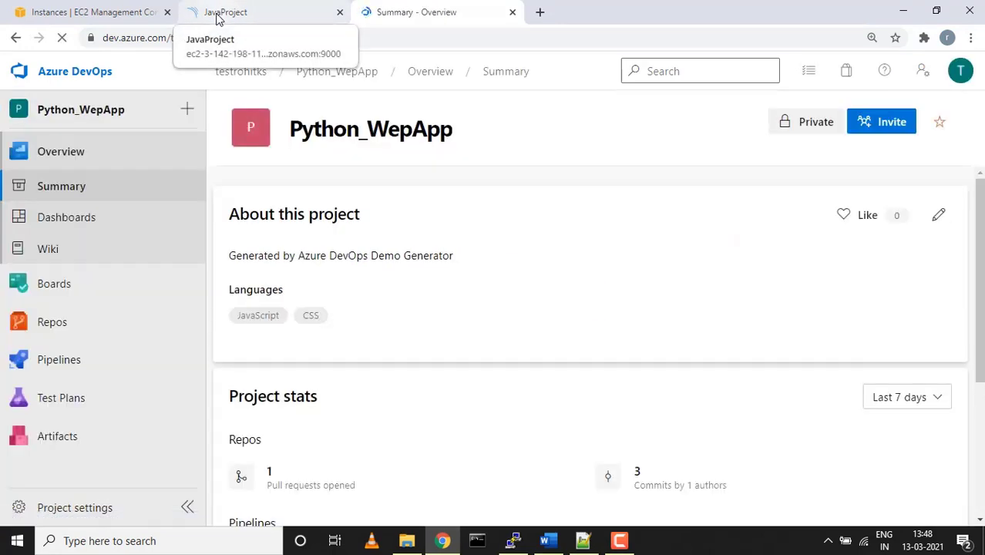
{"action": "left_click", "coordinate": [218, 14]}
{"action": "left_click", "coordinate": [420, 11]}
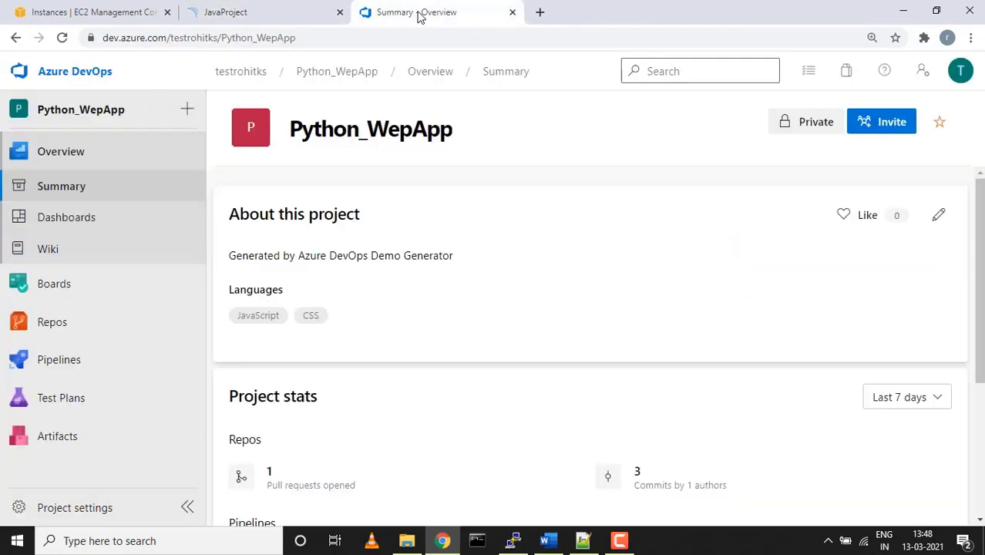
{"action": "left_click", "coordinate": [48, 361]}
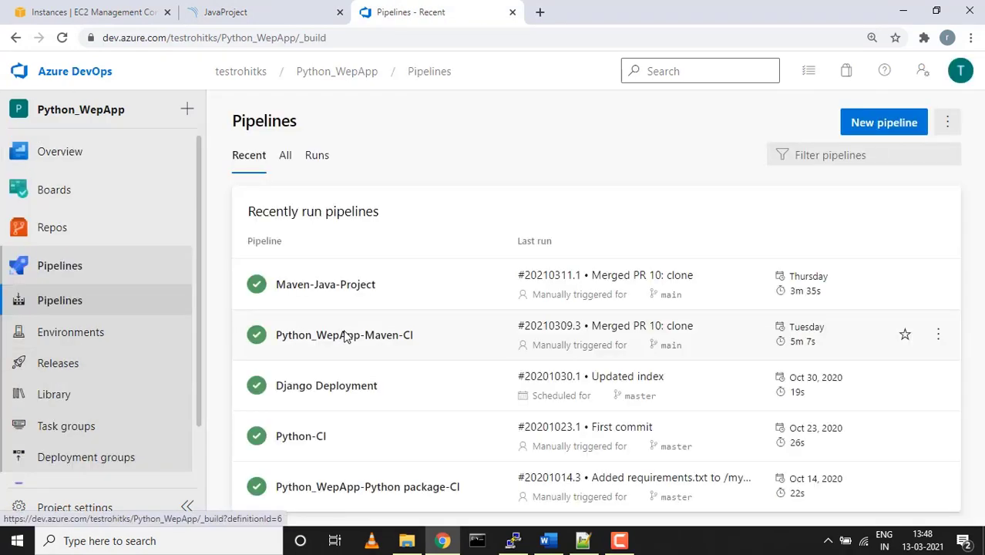
{"action": "left_click", "coordinate": [890, 131]}
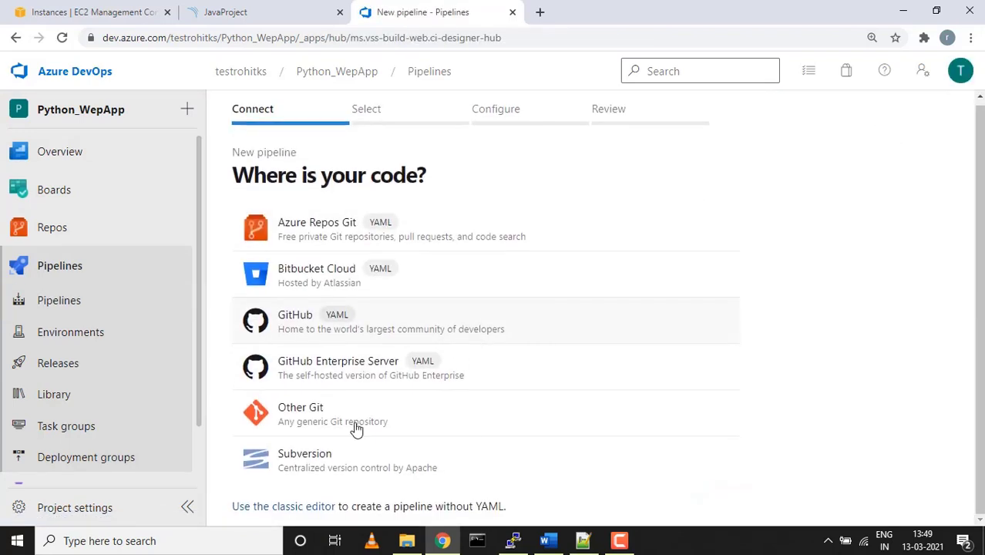
{"action": "left_click", "coordinate": [282, 509]}
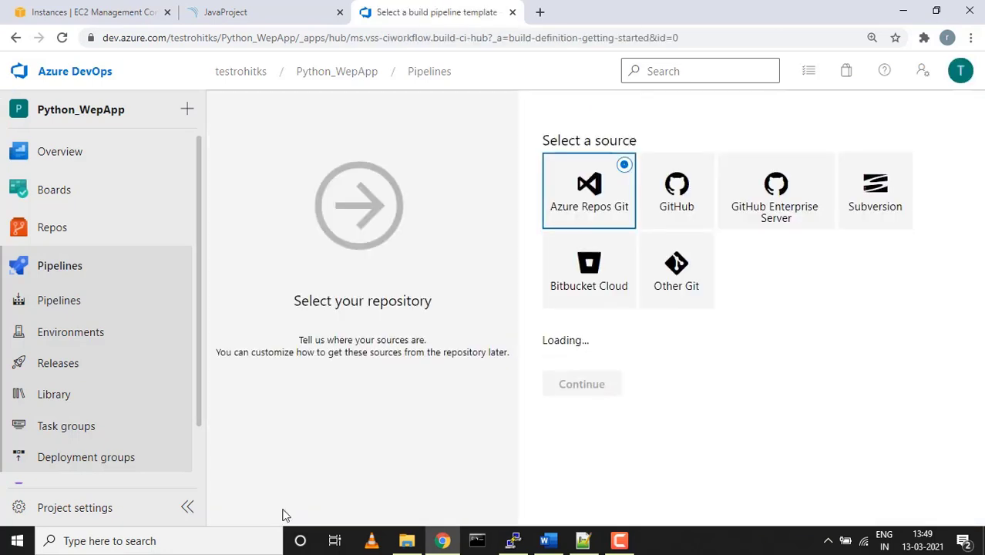
{"action": "scroll", "coordinate": [571, 397], "scroll_direction": "down", "scroll_amount": 1}
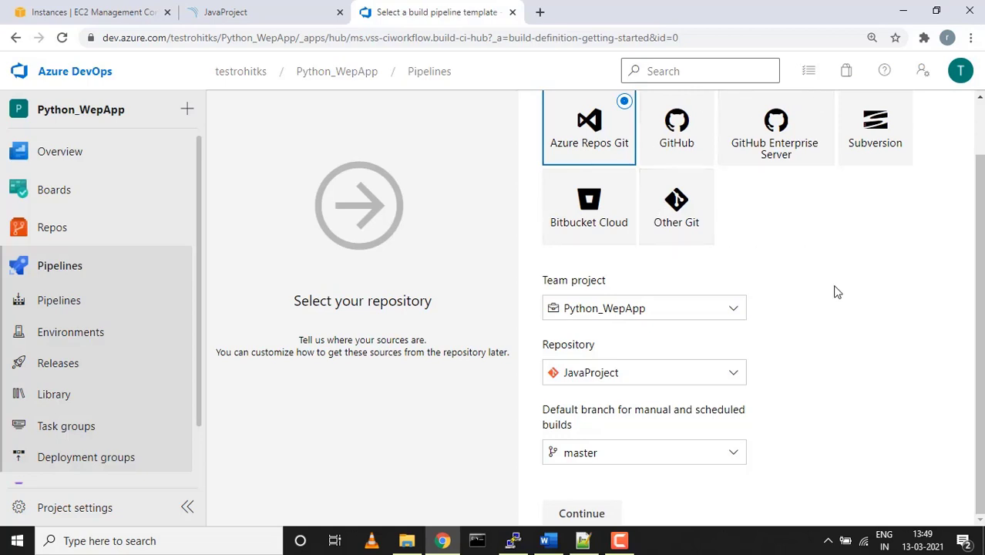
{"action": "left_click", "coordinate": [579, 514]}
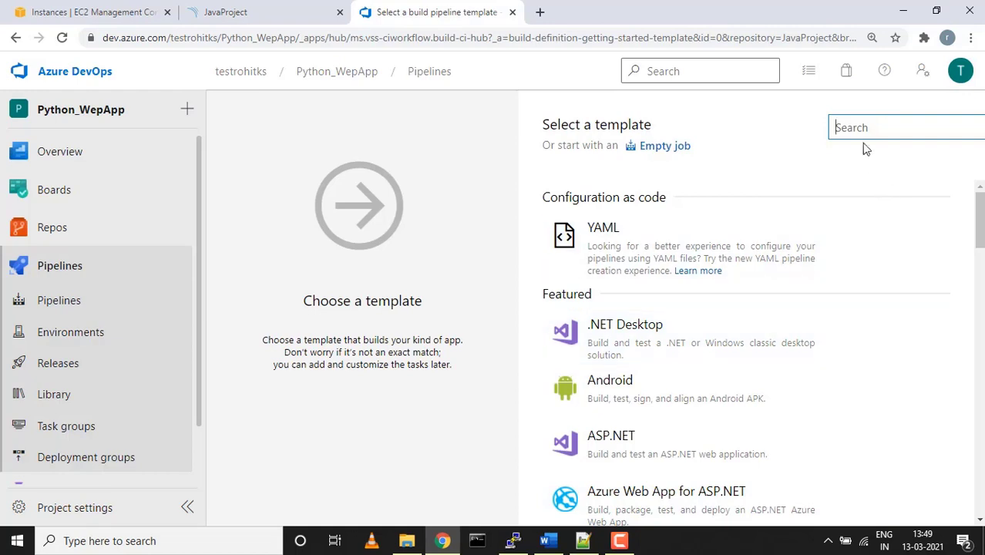
Filter the templates by 'java' and apply the Maven template
{"action": "type", "text": "java"}
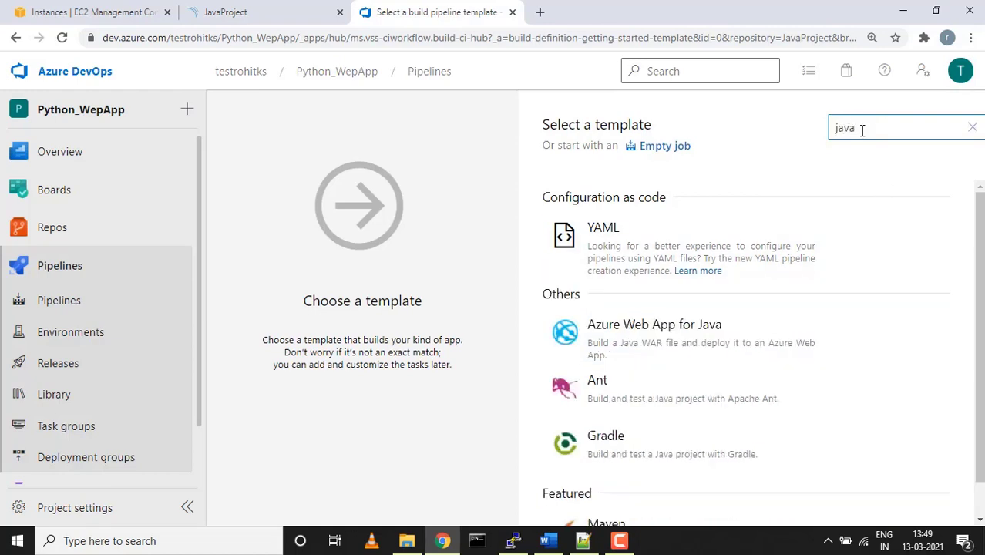
{"action": "left_click_drag", "start_coordinate": [977, 212], "coordinate": [980, 257]}
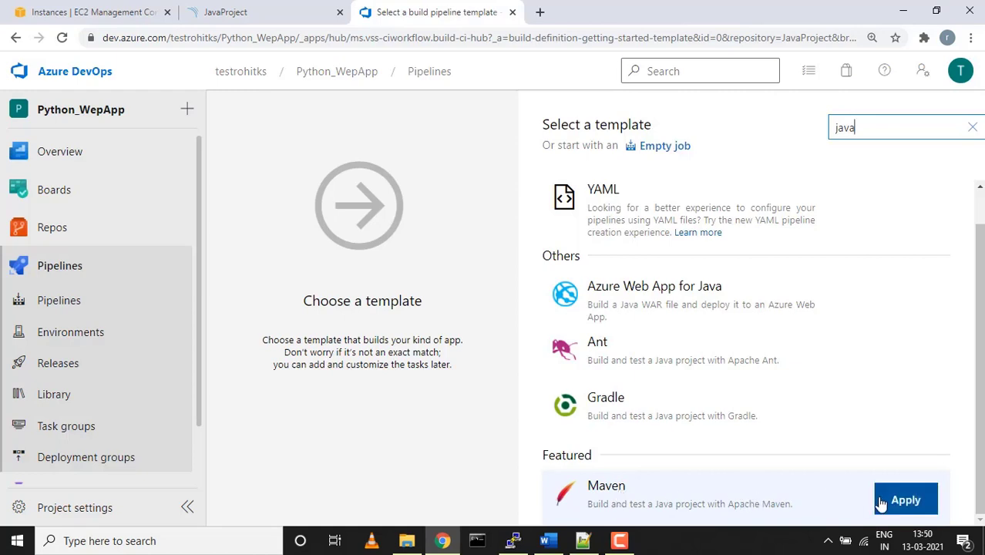
{"action": "left_click", "coordinate": [890, 502]}
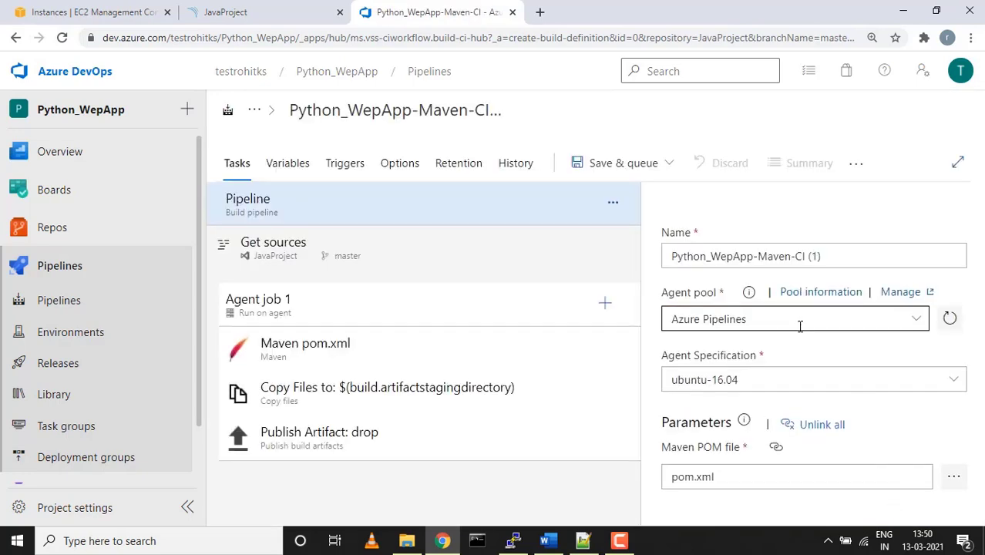
Rename the pipeline to 'Java Project'
{"action": "left_click", "coordinate": [807, 256]}
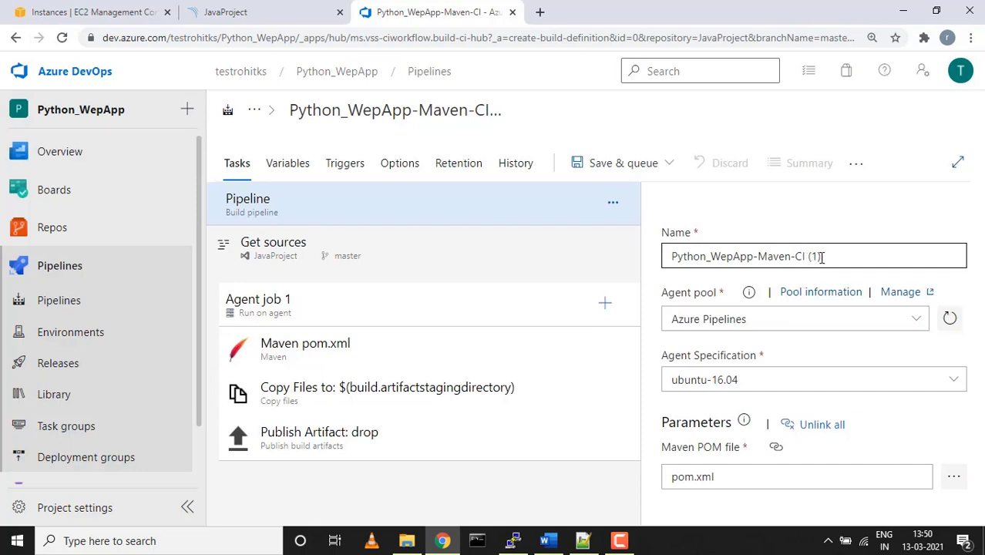
{"action": "left_click_drag", "start_coordinate": [822, 257], "coordinate": [639, 273]}
{"action": "type", "text": "Jav"}
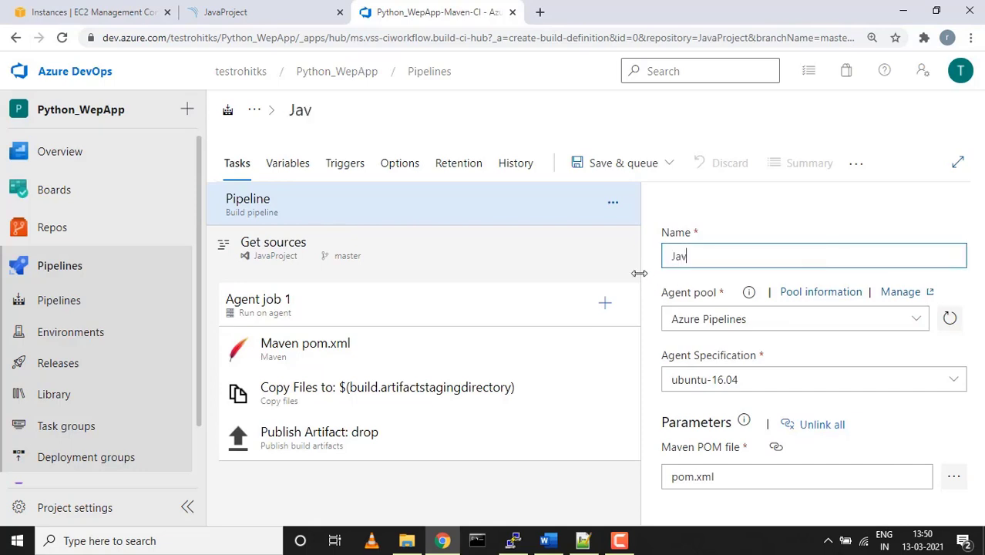
{"action": "type", "text": "a Project"}
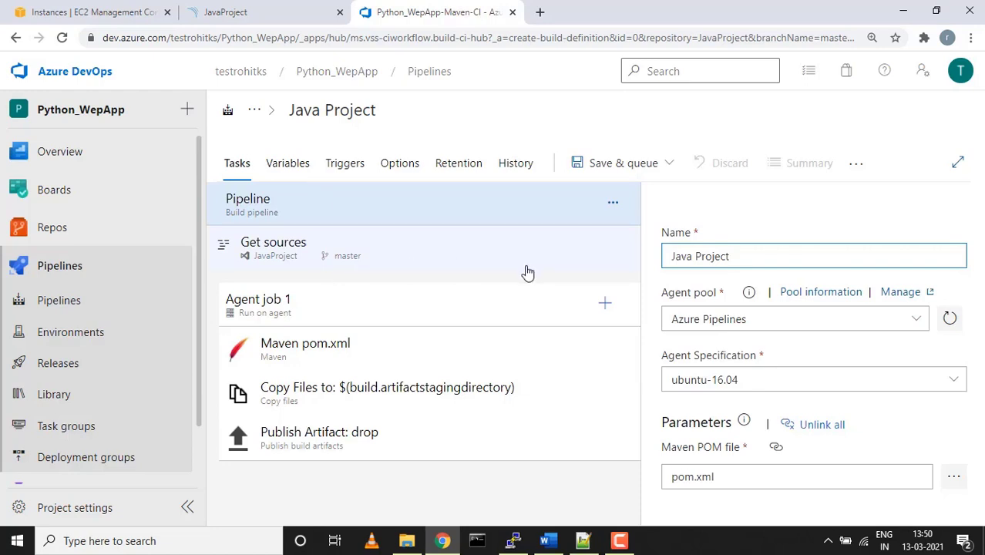
Review the Get sources settings and the Maven task building pom.xml with goal package
{"action": "left_click", "coordinate": [419, 267]}
{"action": "scroll", "coordinate": [784, 390], "scroll_direction": "down", "scroll_amount": 5}
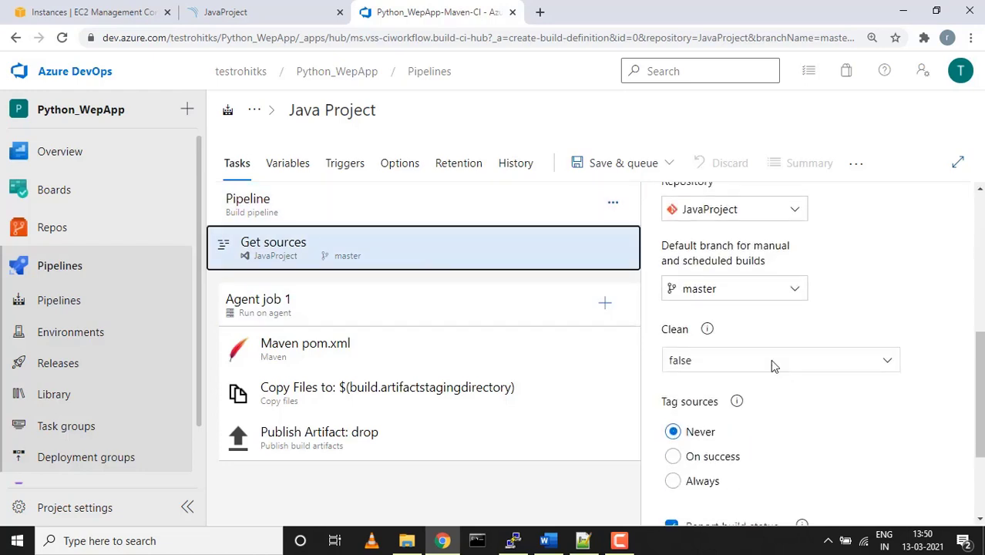
{"action": "left_click", "coordinate": [398, 346]}
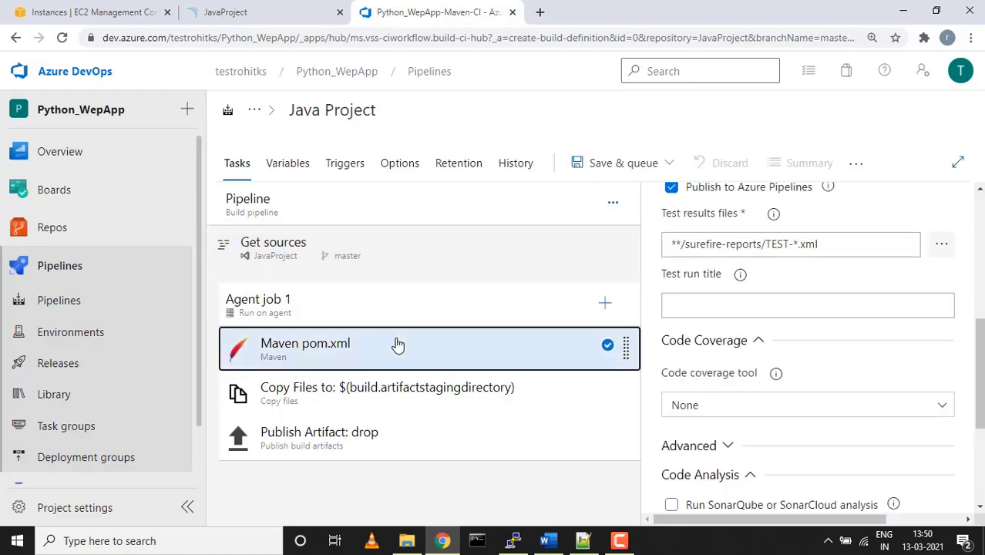
{"action": "scroll", "coordinate": [725, 333], "scroll_direction": "up", "scroll_amount": 3}
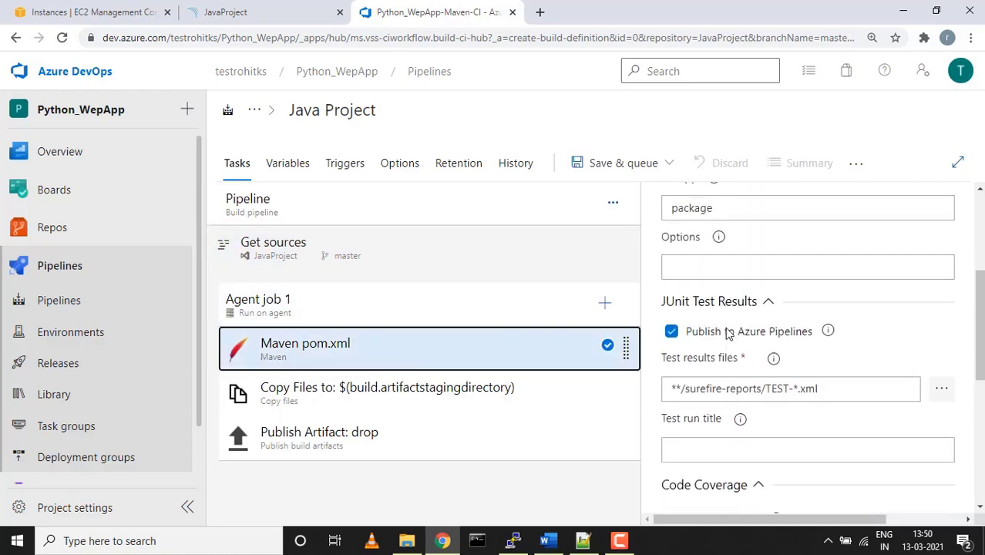
{"action": "scroll", "coordinate": [729, 333], "scroll_direction": "up", "scroll_amount": 2}
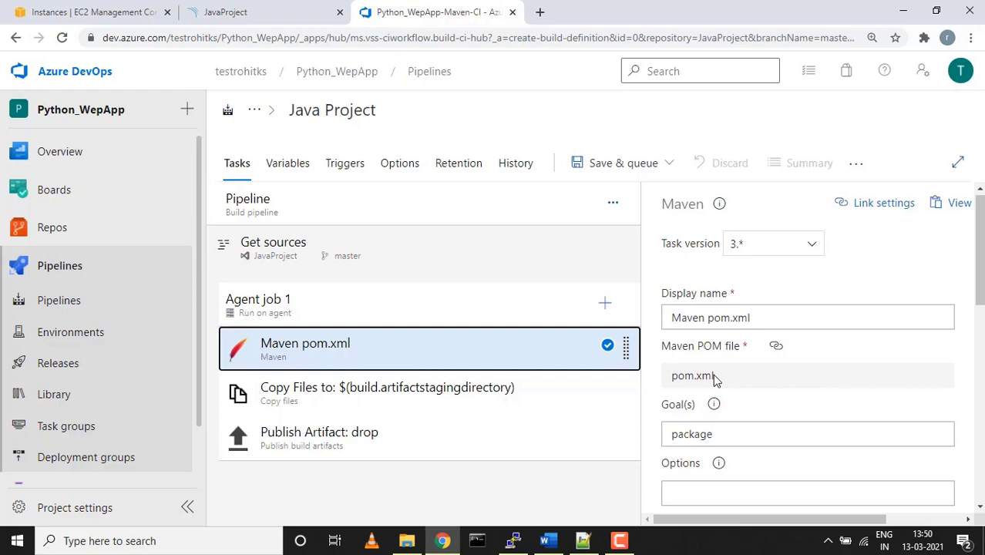
{"action": "scroll", "coordinate": [715, 378], "scroll_direction": "down", "scroll_amount": 4}
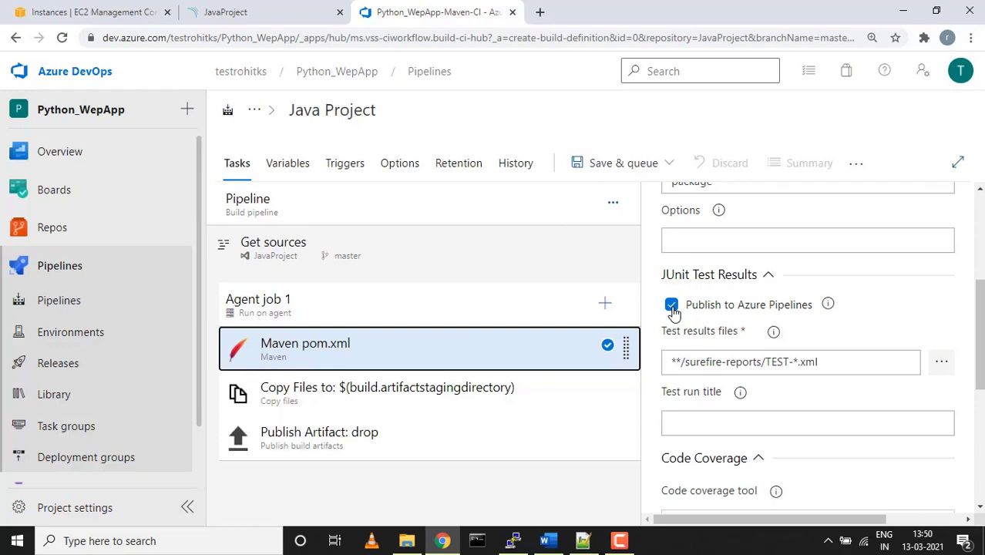
{"action": "scroll", "coordinate": [672, 311], "scroll_direction": "down", "scroll_amount": 5}
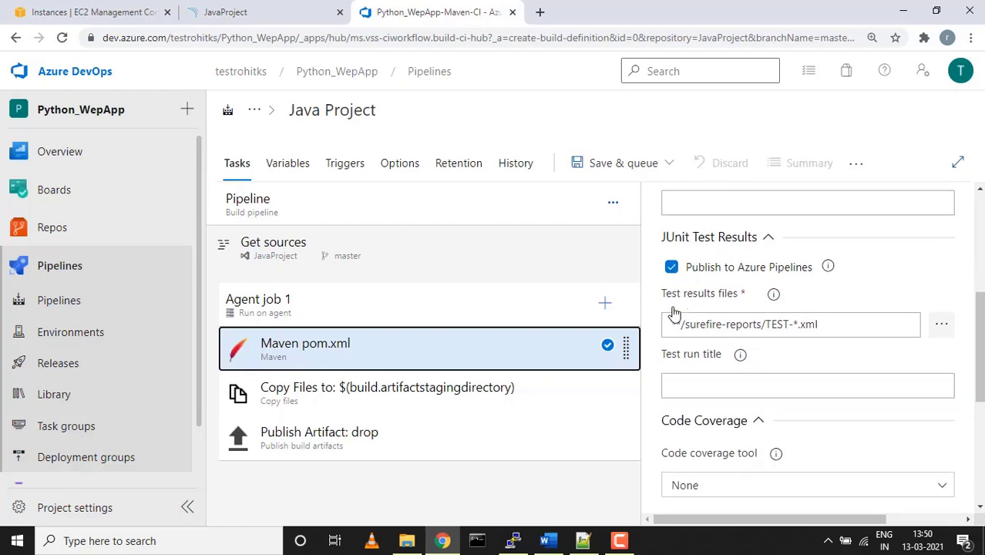
Review the Copy Files (**/*.jar) and Publish Artifact (drop) task settings
{"action": "left_click", "coordinate": [404, 403]}
{"action": "scroll", "coordinate": [748, 365], "scroll_direction": "down", "scroll_amount": 1}
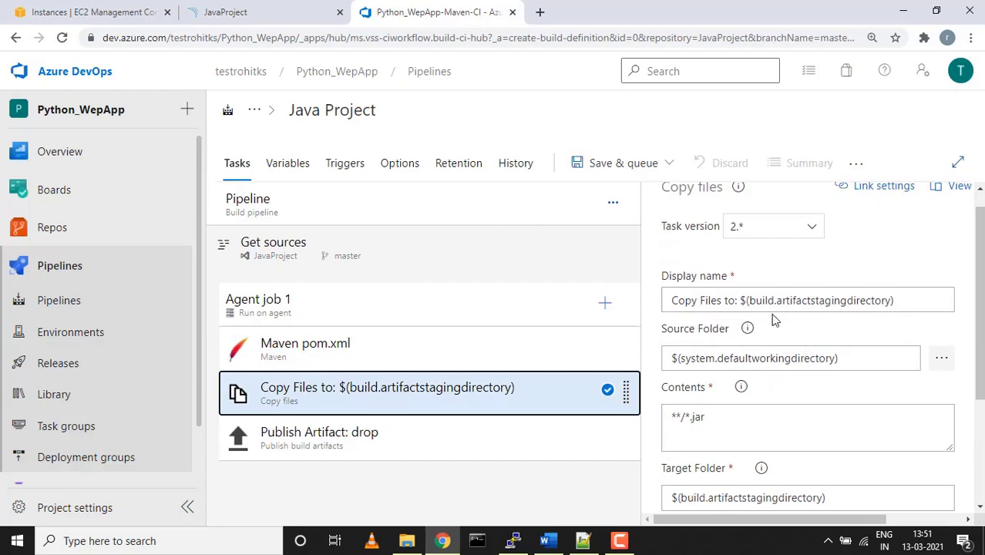
{"action": "scroll", "coordinate": [775, 320], "scroll_direction": "down", "scroll_amount": 2}
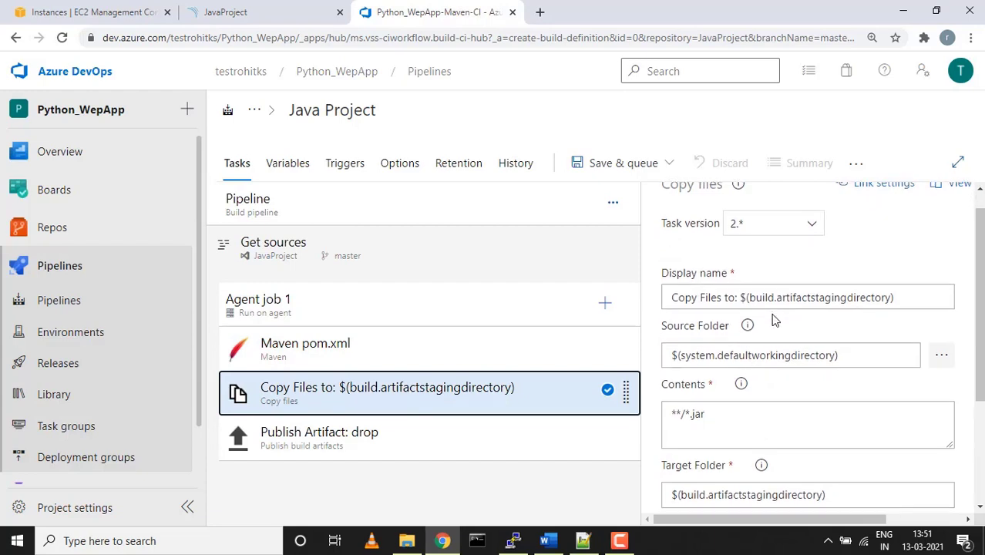
{"action": "left_click", "coordinate": [468, 441]}
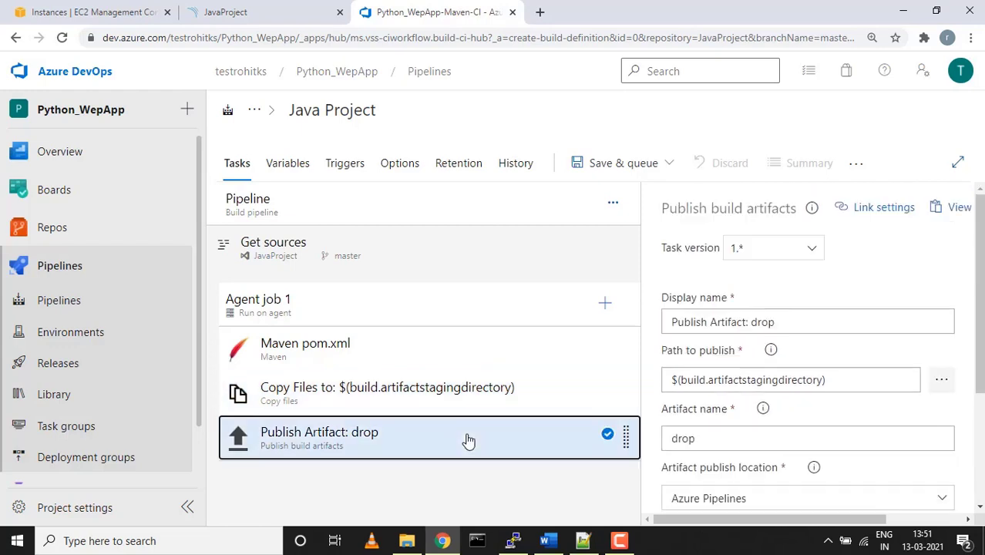
{"action": "scroll", "coordinate": [763, 428], "scroll_direction": "down", "scroll_amount": 2}
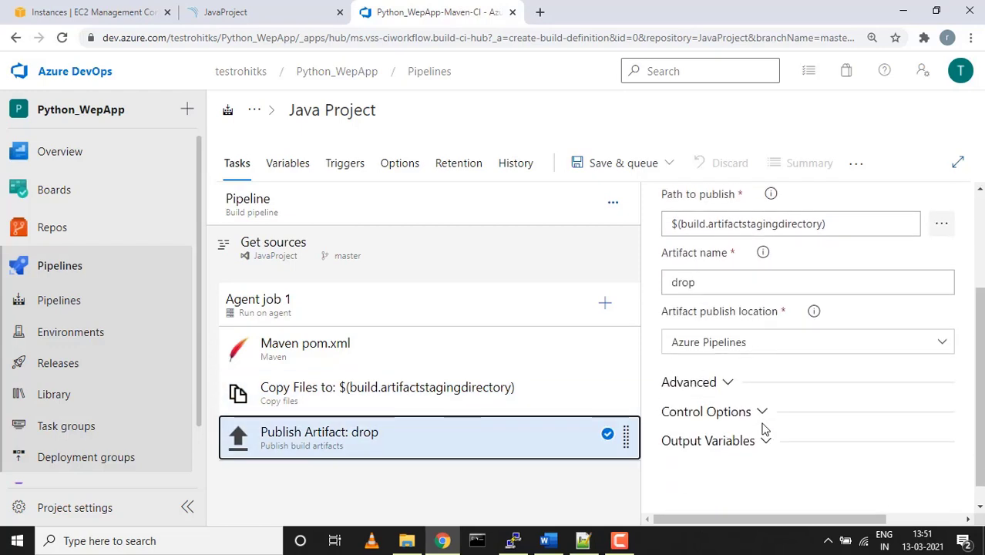
{"action": "scroll", "coordinate": [763, 430], "scroll_direction": "up", "scroll_amount": 2}
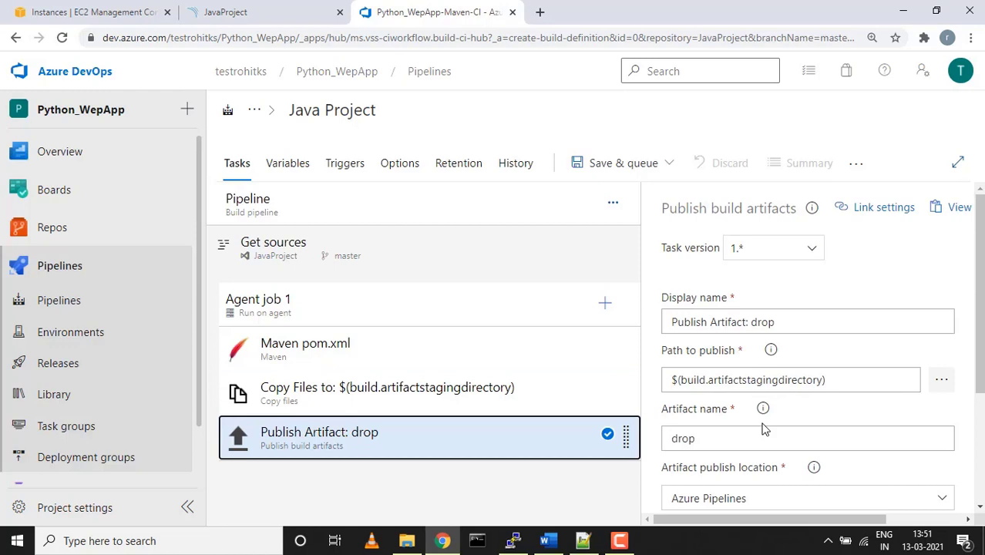
{"action": "left_click", "coordinate": [463, 391]}
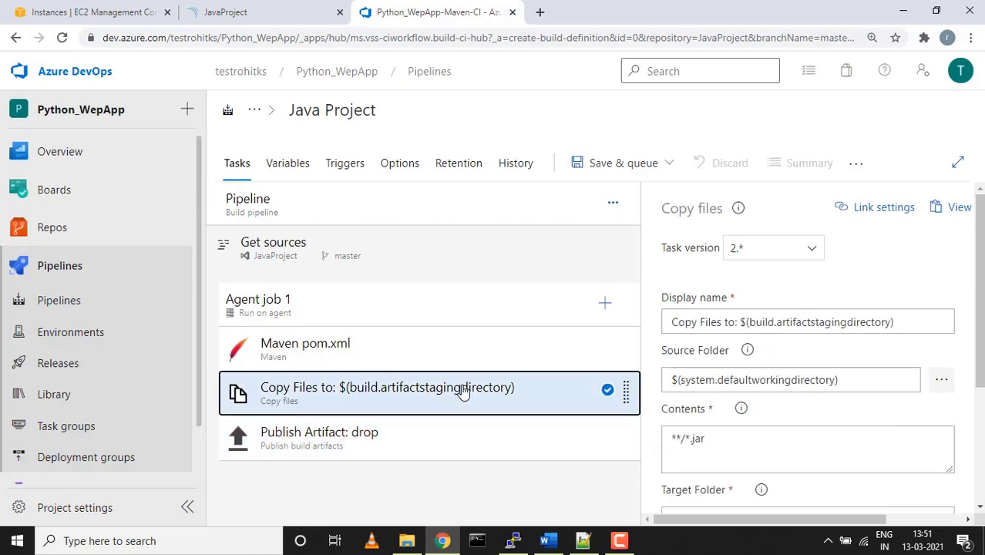
{"action": "left_click", "coordinate": [443, 353]}
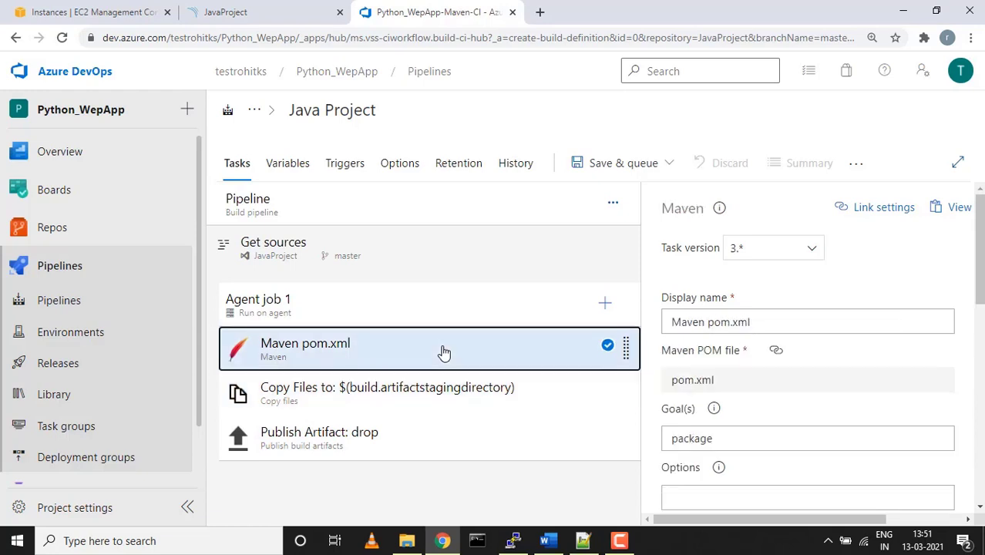
Filter Agent job 1's Add tasks catalogue to 'sonarqube' tasks
{"action": "left_click", "coordinate": [583, 542]}
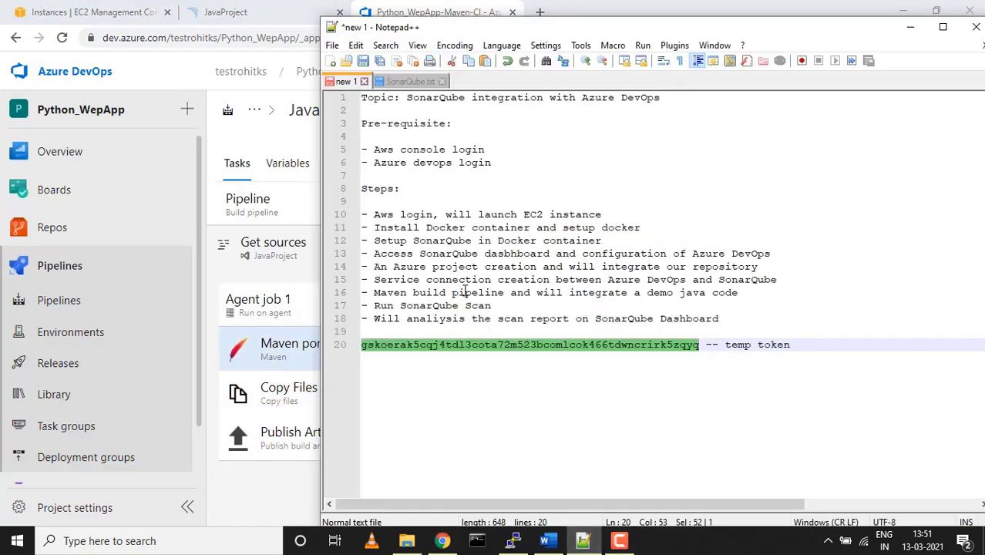
{"action": "left_click", "coordinate": [240, 15]}
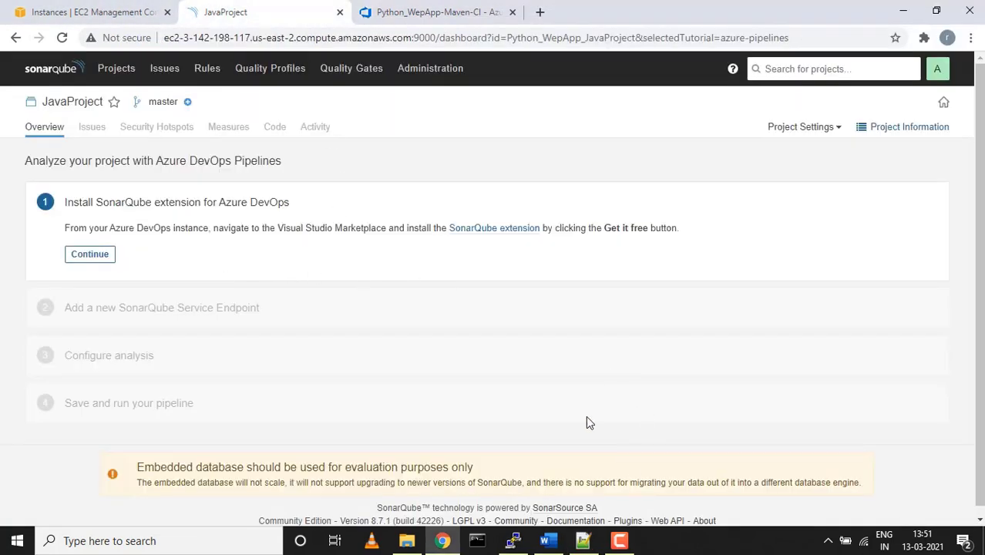
{"action": "left_click", "coordinate": [431, 15]}
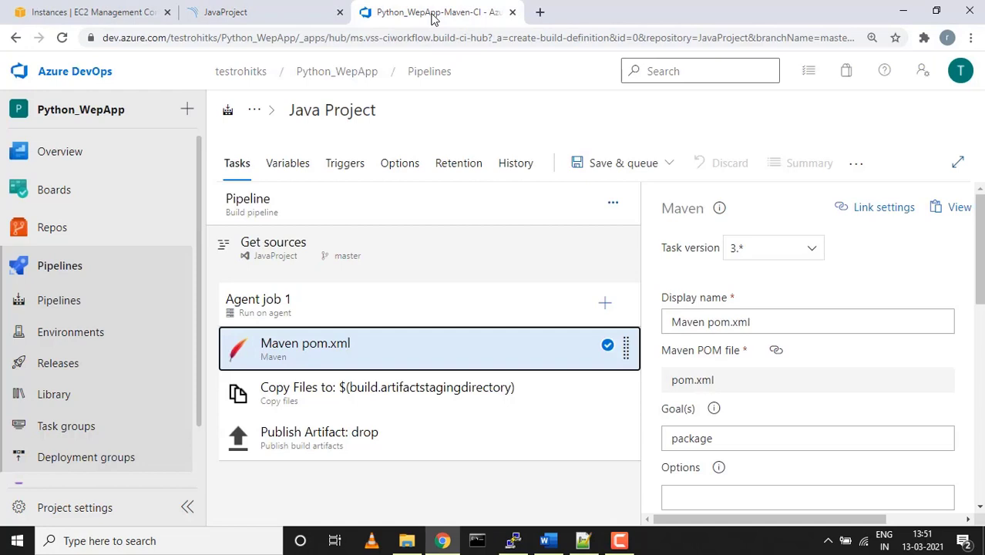
{"action": "left_click", "coordinate": [605, 303]}
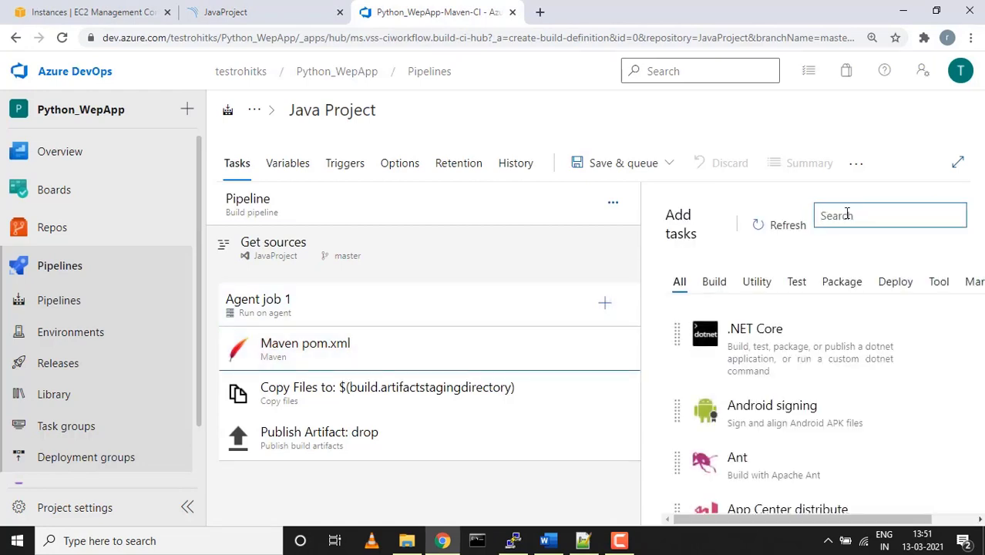
{"action": "type", "text": "sonar"}
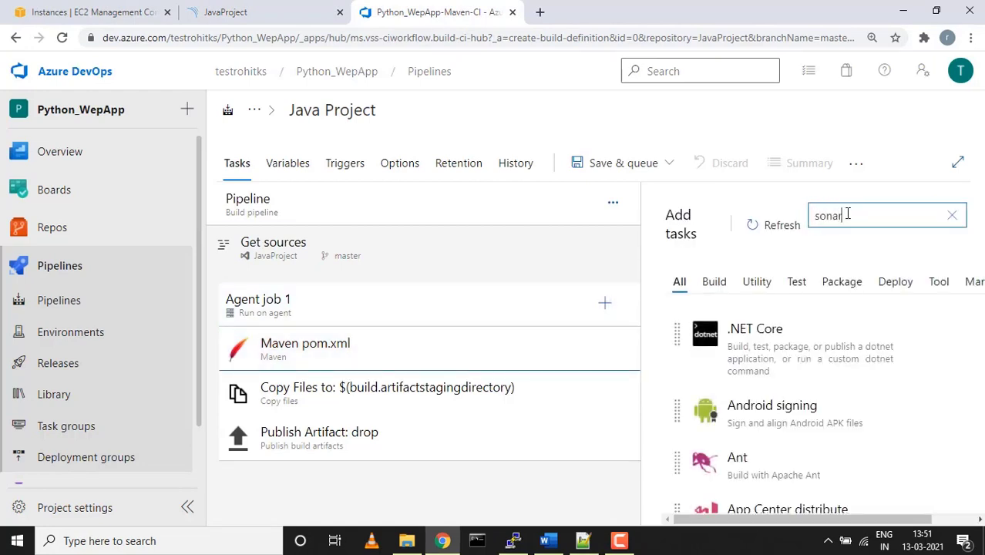
{"action": "type", "text": "qube"}
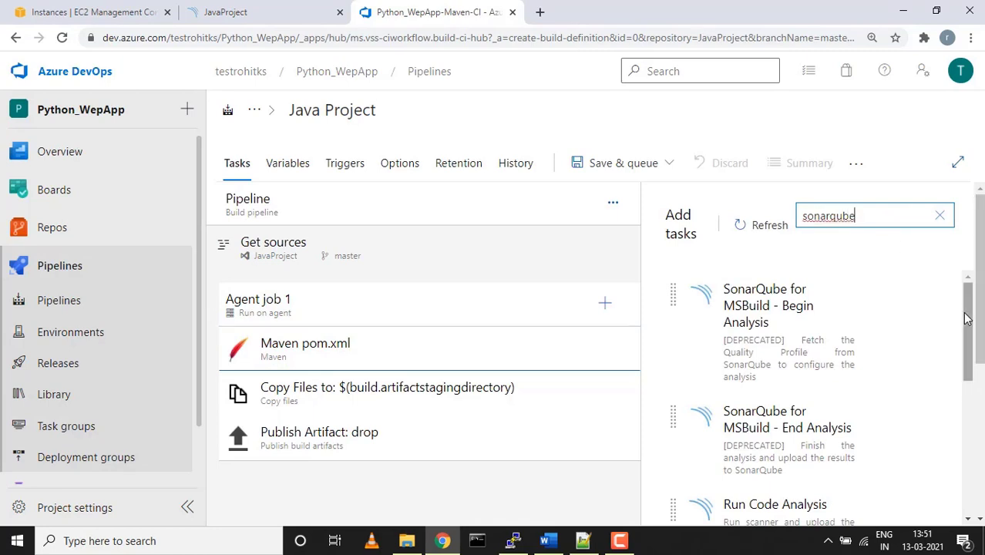
{"action": "left_click_drag", "start_coordinate": [968, 318], "coordinate": [974, 380]}
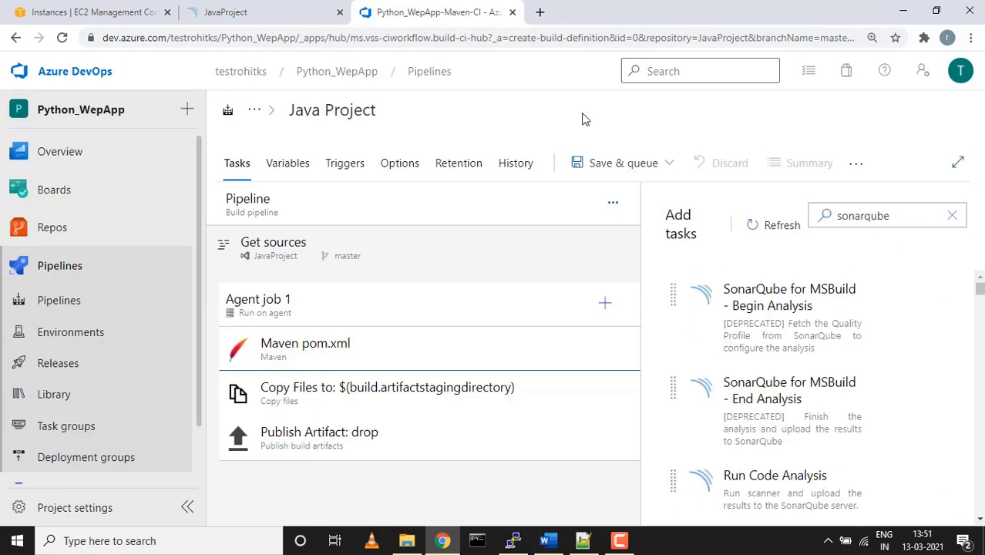
Check the SonarQube extension's marketplace page linked from the SonarQube project overview
{"action": "left_click", "coordinate": [288, 16]}
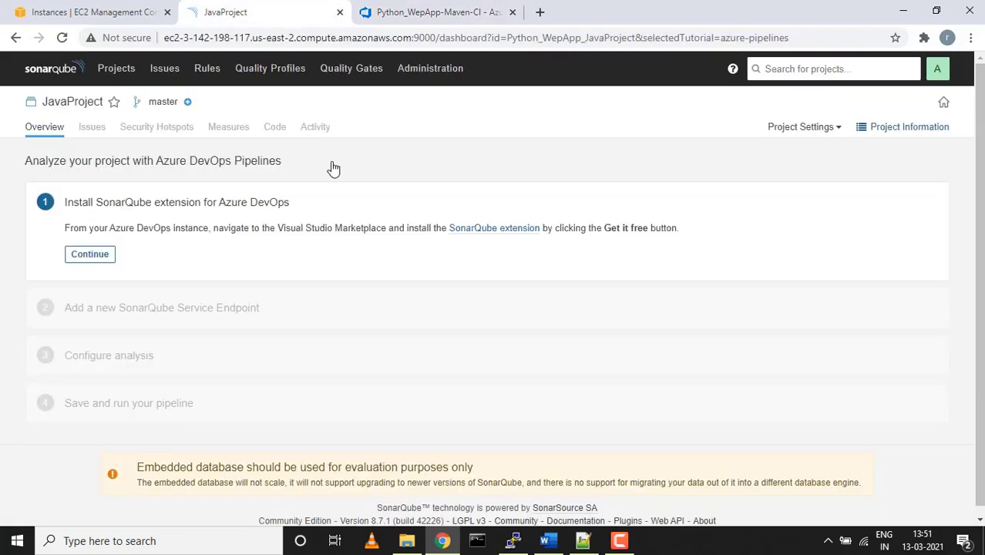
{"action": "left_click", "coordinate": [513, 231]}
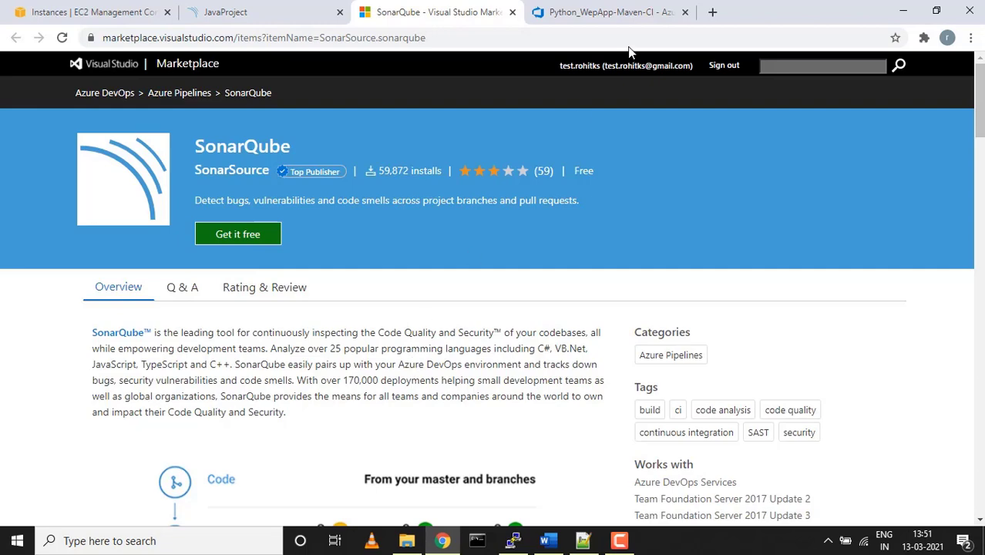
{"action": "left_click", "coordinate": [512, 12]}
{"action": "left_click", "coordinate": [512, 11]}
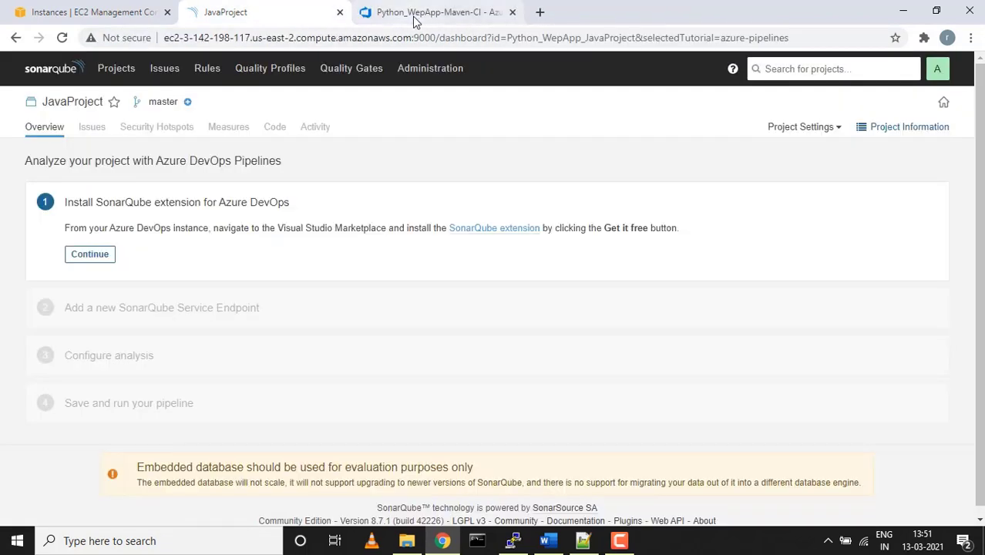
{"action": "left_click", "coordinate": [414, 16]}
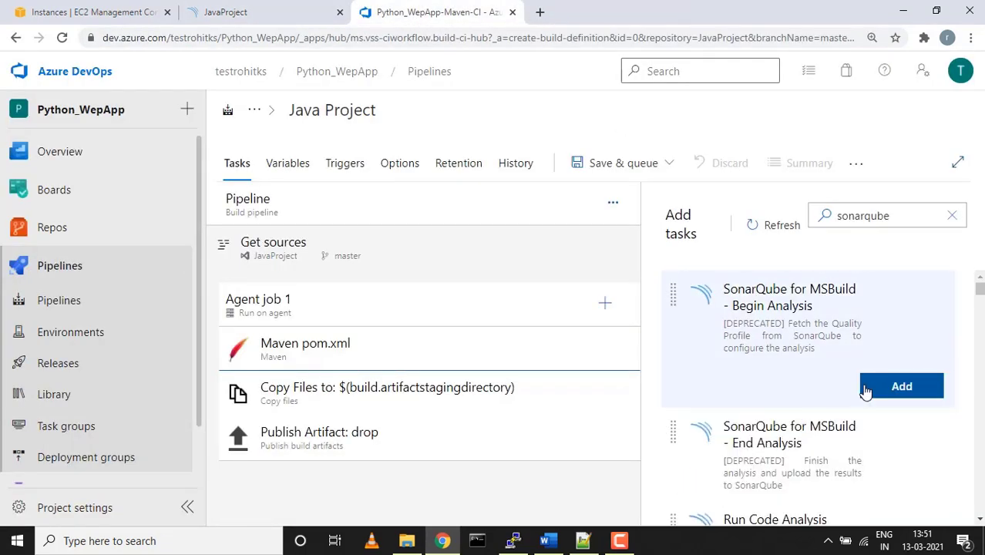
{"action": "scroll", "coordinate": [865, 392], "scroll_direction": "down", "scroll_amount": 2}
{"action": "scroll", "coordinate": [865, 392], "scroll_direction": "down", "scroll_amount": 1}
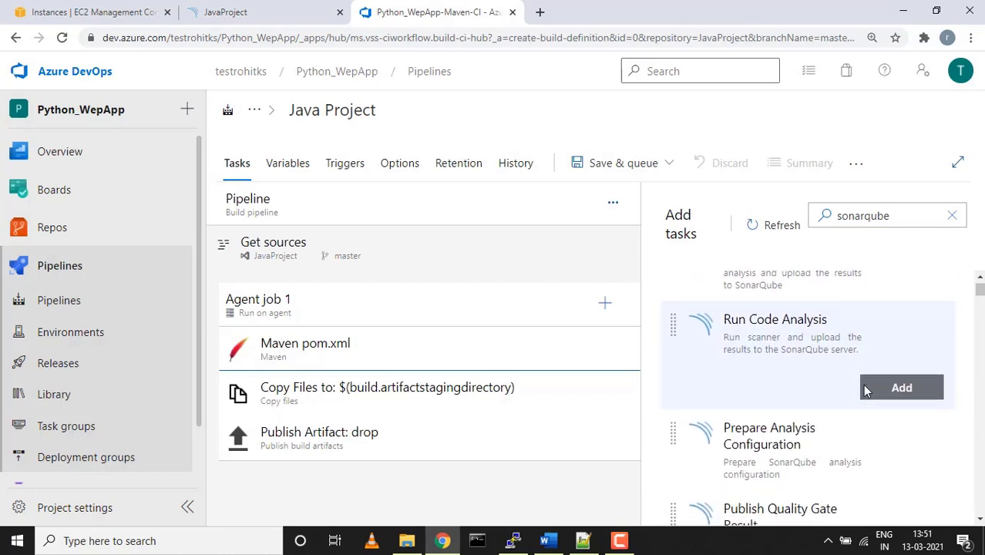
{"action": "left_click", "coordinate": [292, 22]}
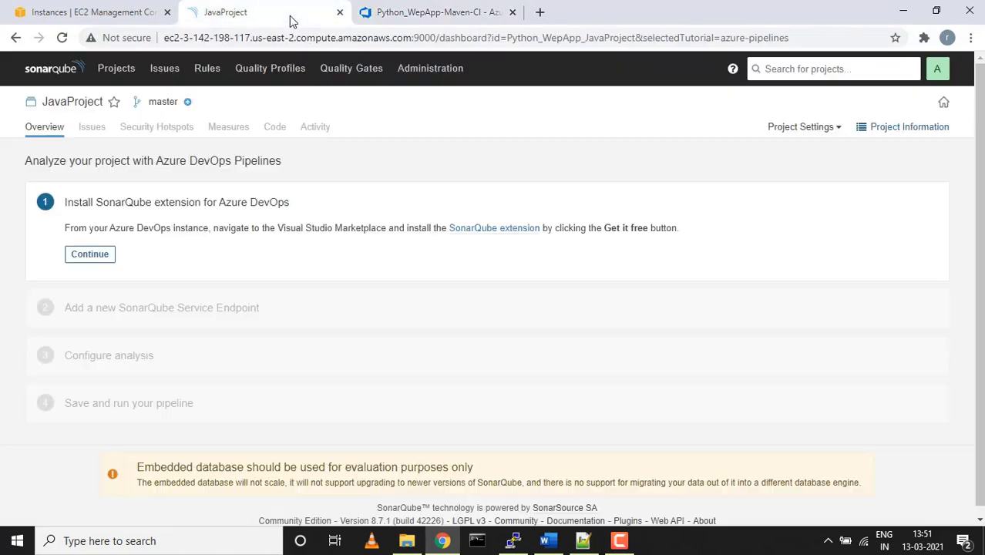
Advance SonarQube's tutorial to step 2 and highlight the service connection step in the notes
{"action": "left_click", "coordinate": [91, 255]}
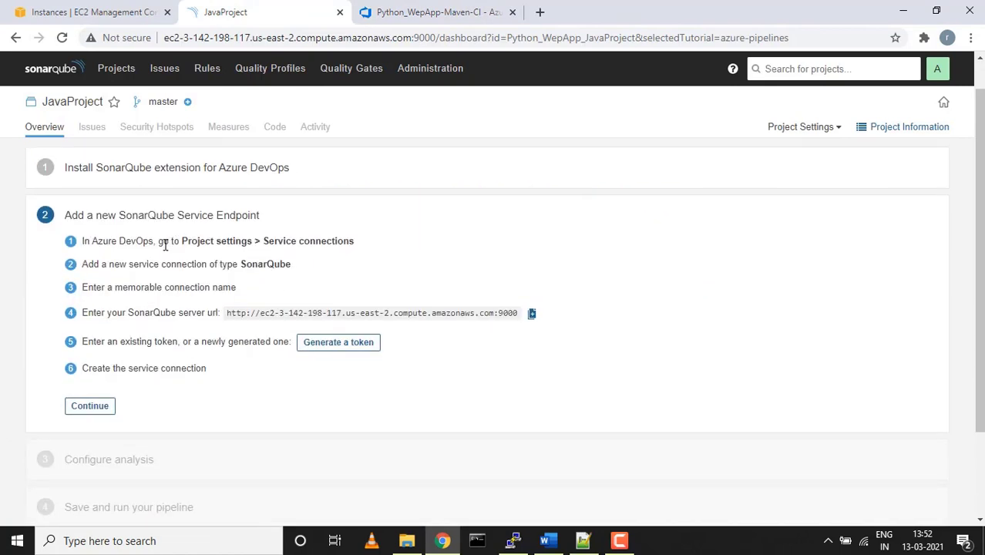
{"action": "left_click", "coordinate": [583, 540]}
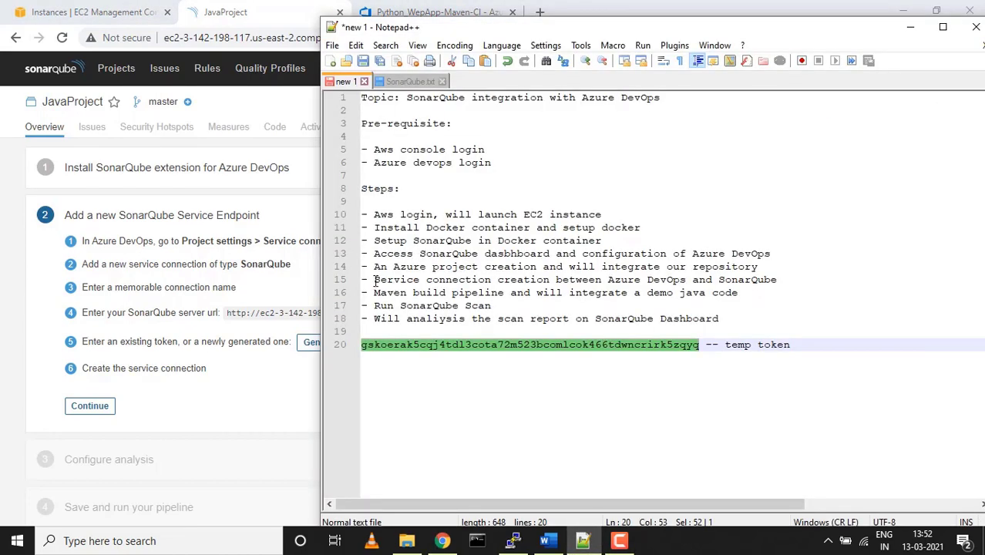
{"action": "left_click_drag", "start_coordinate": [375, 280], "coordinate": [721, 280]}
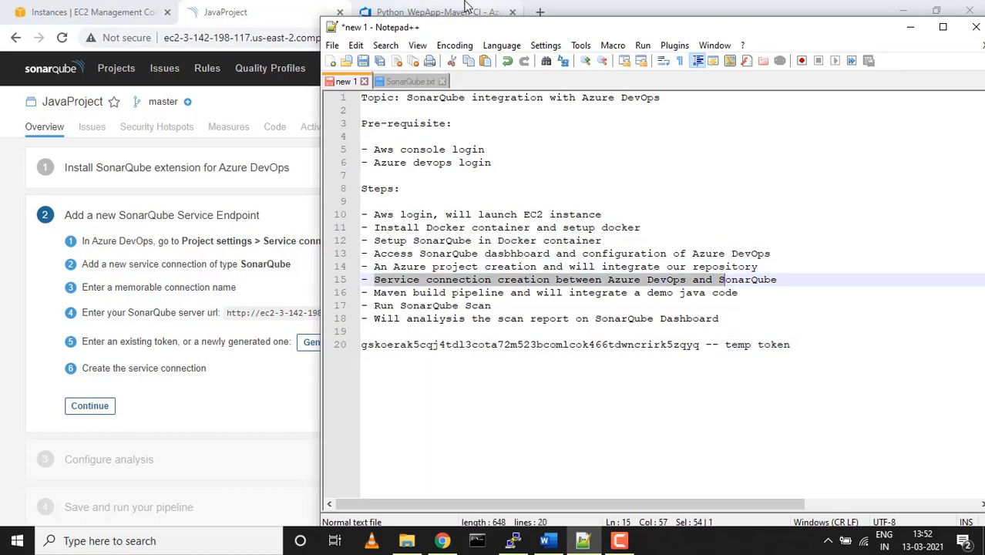
{"action": "left_click", "coordinate": [284, 342]}
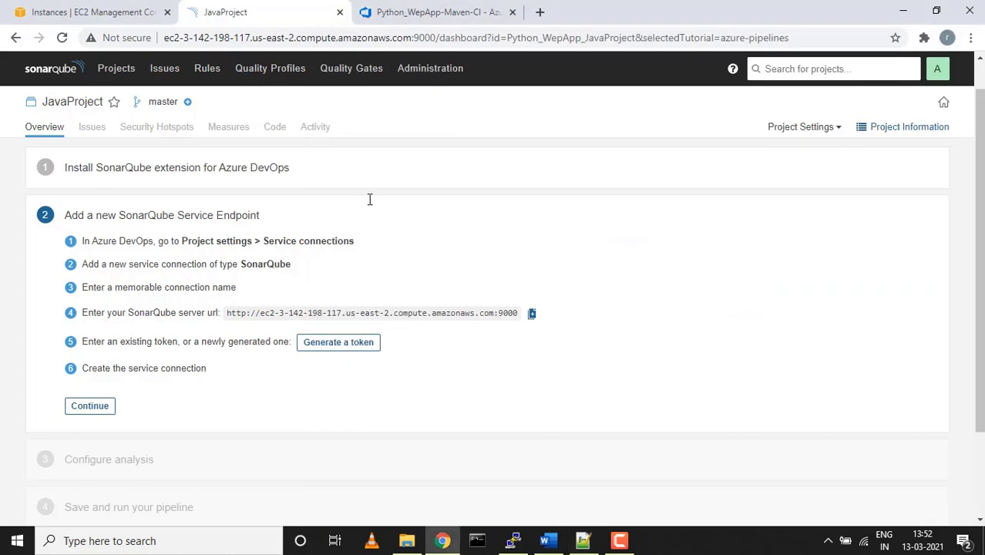
{"action": "left_click", "coordinate": [409, 11]}
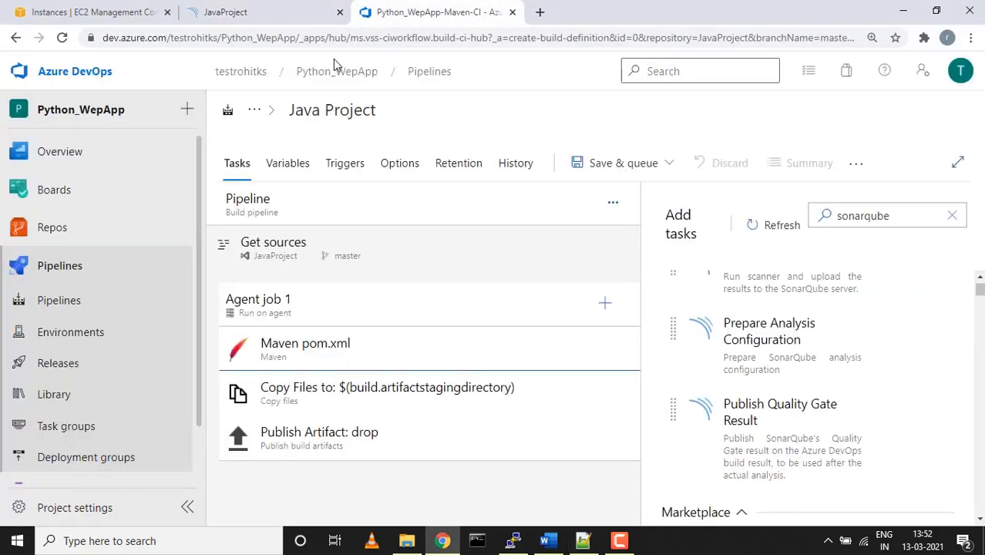
Open Project settings in a new tab and start a new service connection under Service connections
{"action": "scroll", "coordinate": [97, 447], "scroll_direction": "down", "scroll_amount": 2}
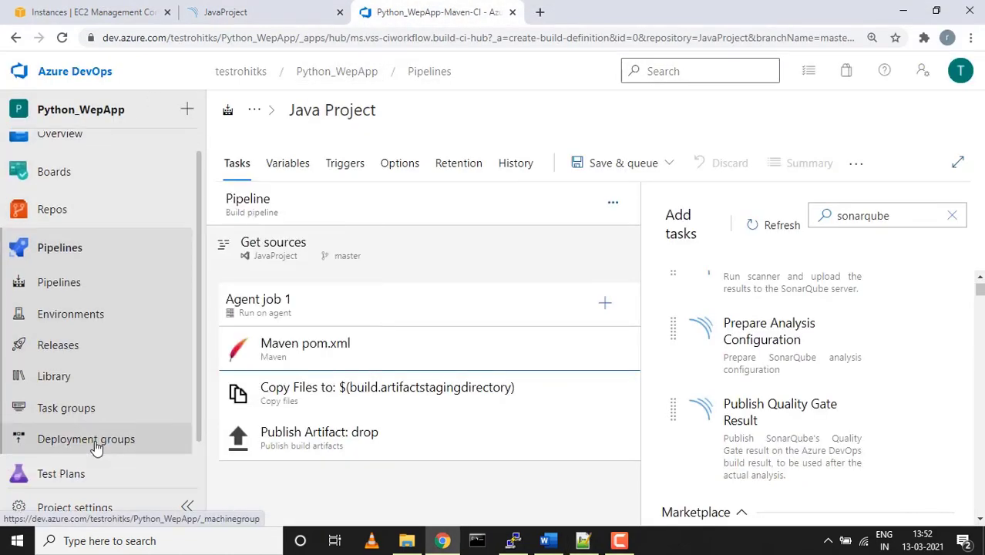
{"action": "right_click", "coordinate": [65, 515]}
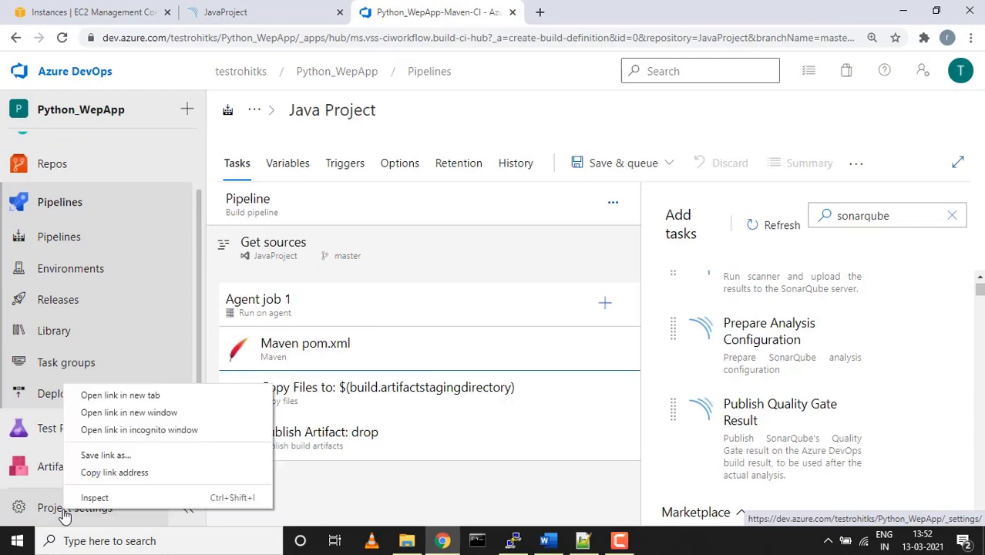
{"action": "left_click", "coordinate": [120, 395]}
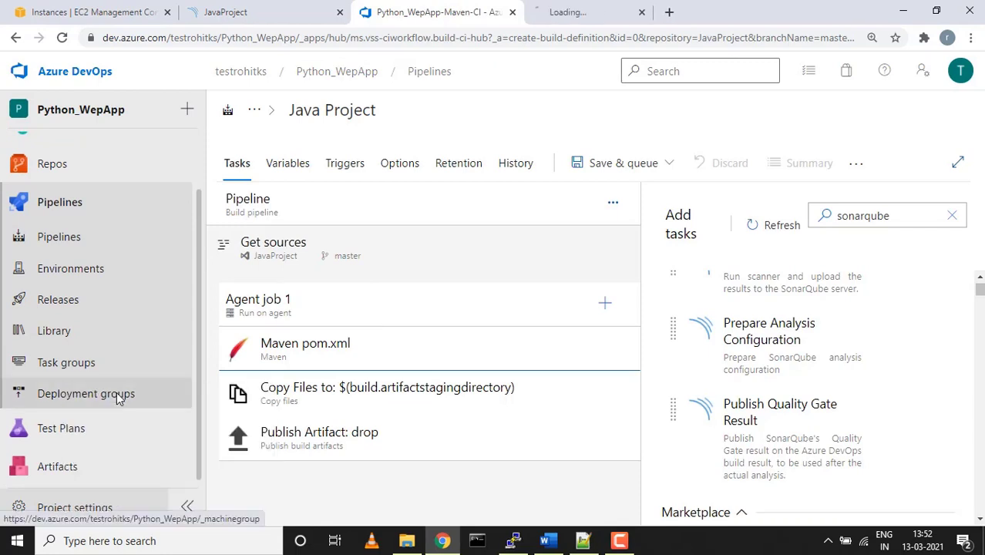
{"action": "left_click", "coordinate": [597, 12]}
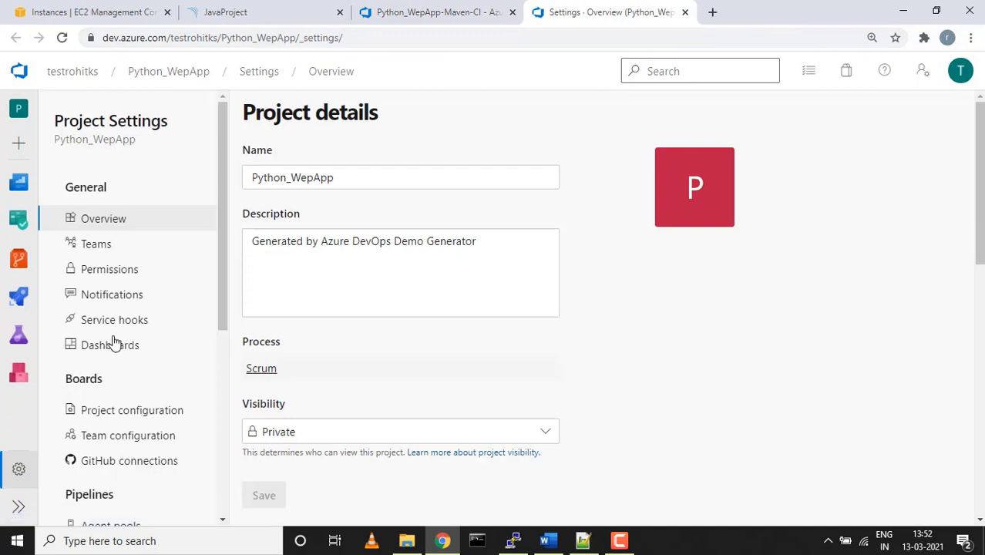
{"action": "scroll", "coordinate": [116, 343], "scroll_direction": "down", "scroll_amount": 3}
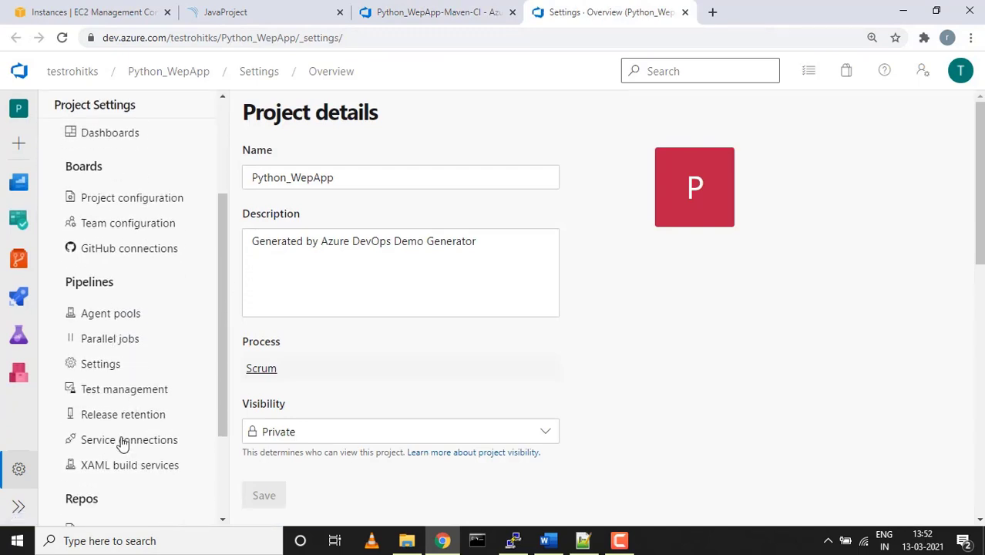
{"action": "left_click", "coordinate": [123, 440]}
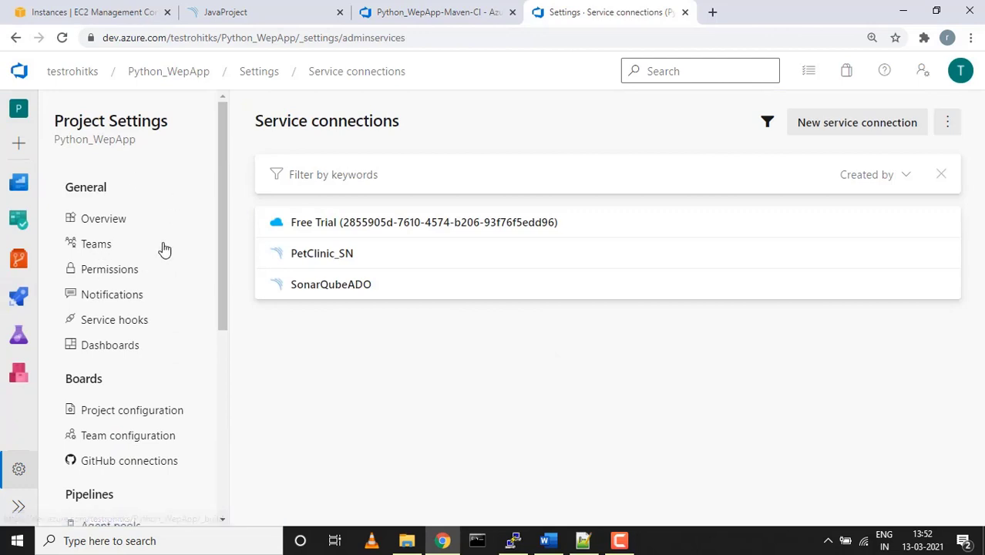
{"action": "left_click", "coordinate": [805, 131]}
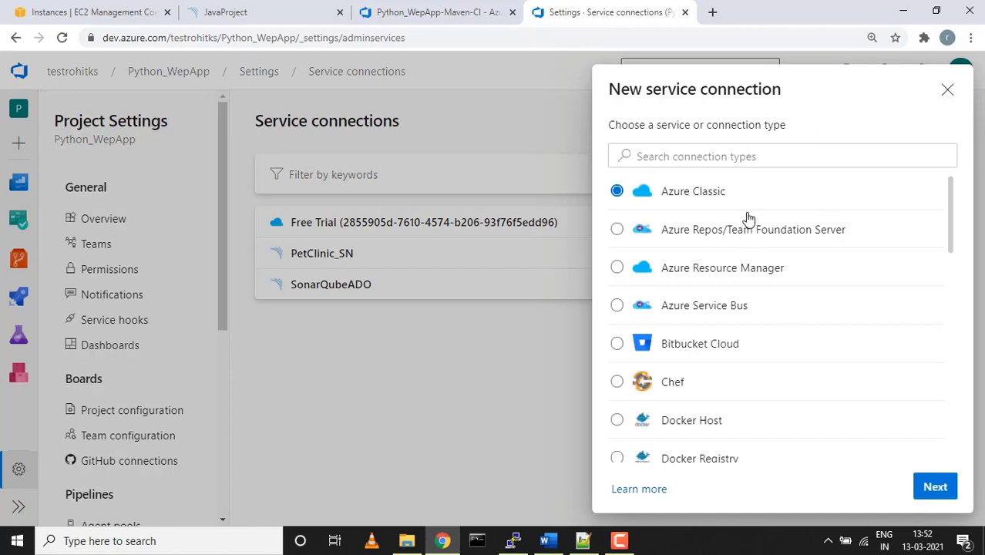
Search connection types for 'sona' and proceed with SonarQube
{"action": "left_click", "coordinate": [756, 153]}
{"action": "type", "text": "sona"}
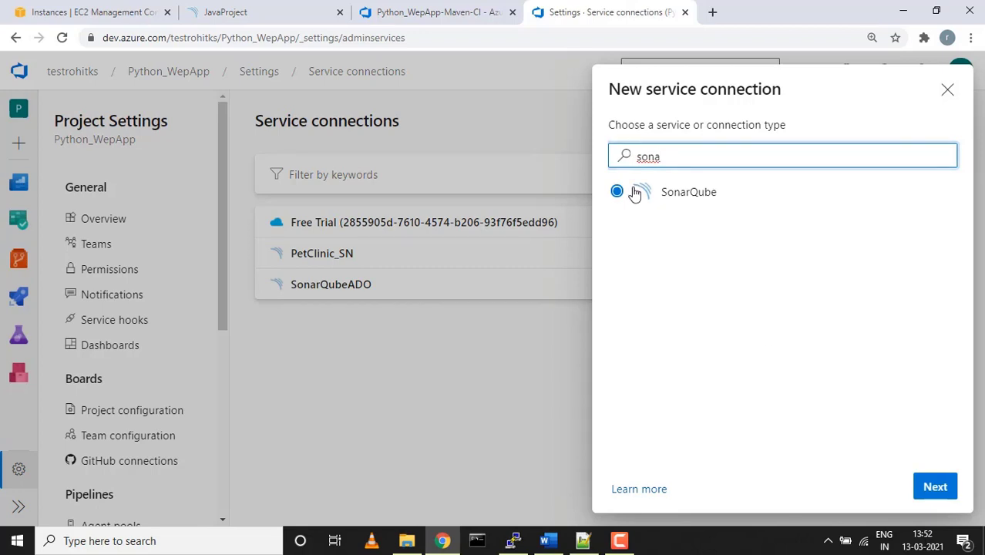
{"action": "left_click", "coordinate": [935, 487]}
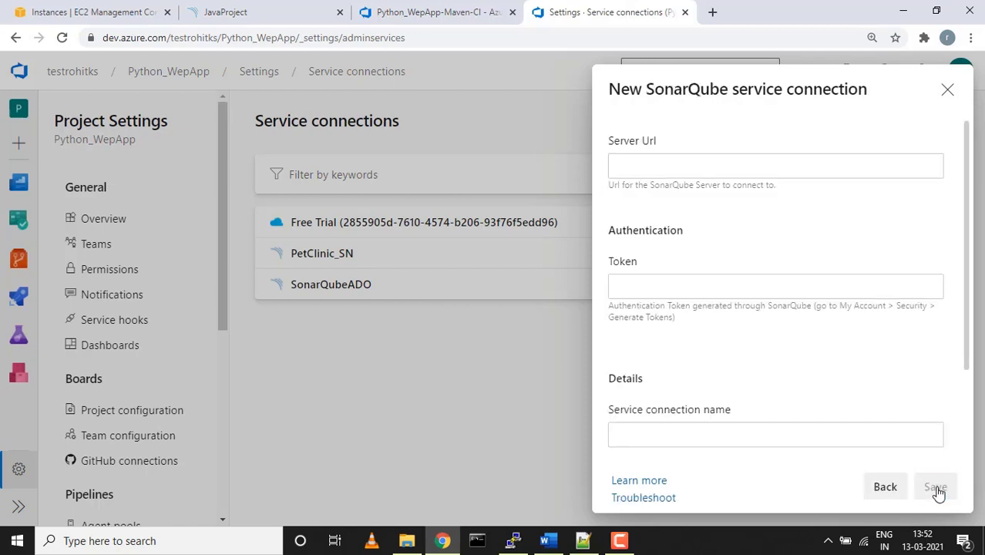
Copy the SonarQube server URL into the connection's Server Url field
{"action": "left_click", "coordinate": [758, 170]}
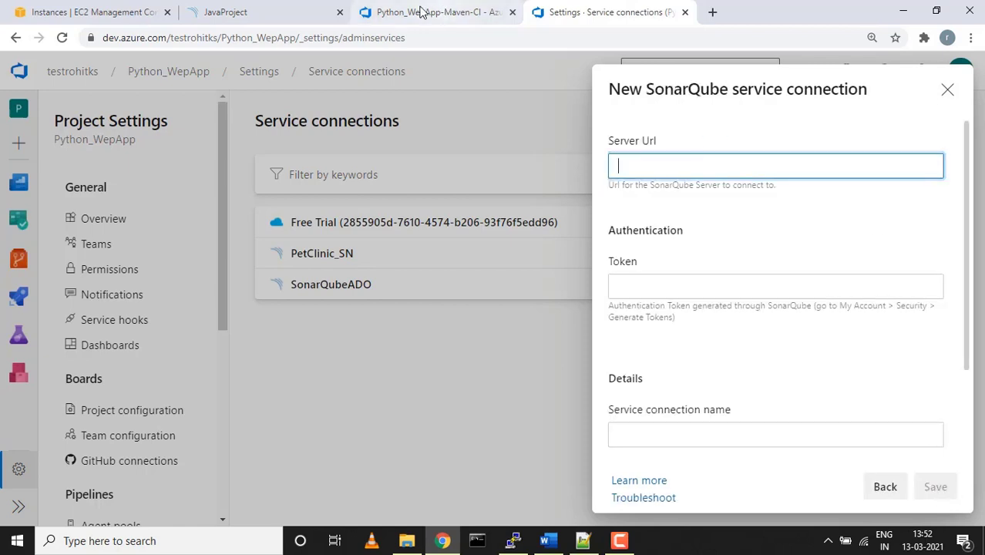
{"action": "left_click", "coordinate": [287, 10]}
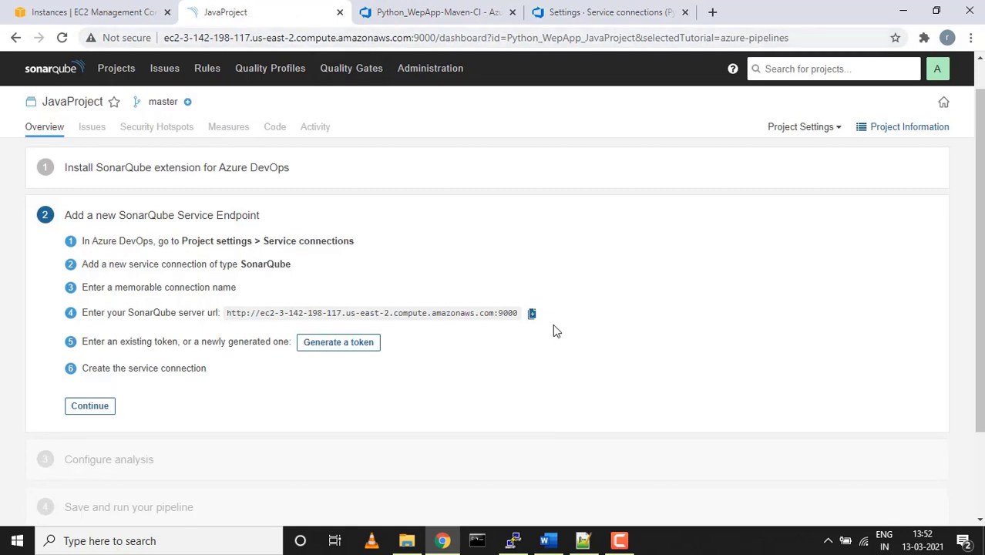
{"action": "left_click", "coordinate": [533, 314]}
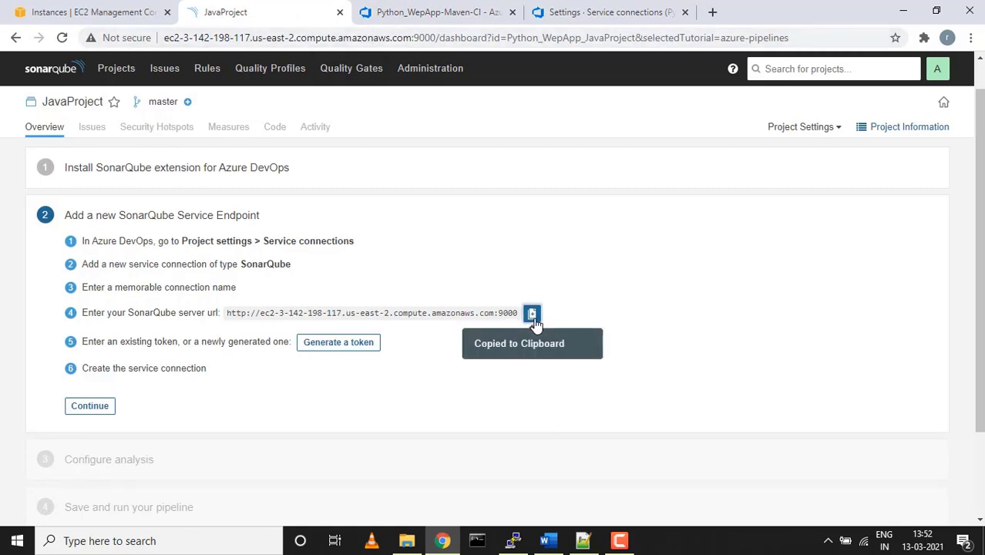
{"action": "left_click", "coordinate": [592, 11]}
{"action": "key", "text": "ctrl+v"}
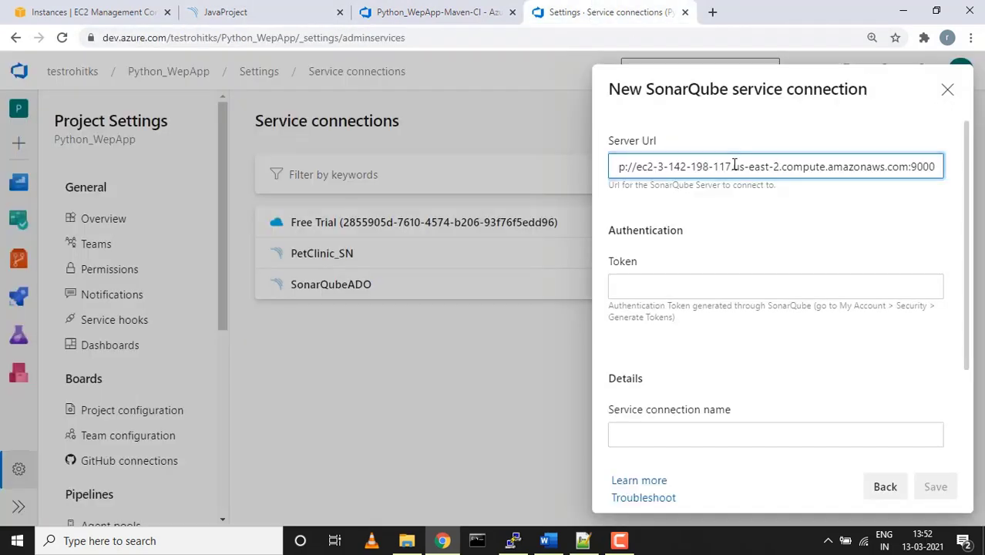
Generate a new JavaProject analysis token in SonarQube
{"action": "left_click", "coordinate": [673, 286]}
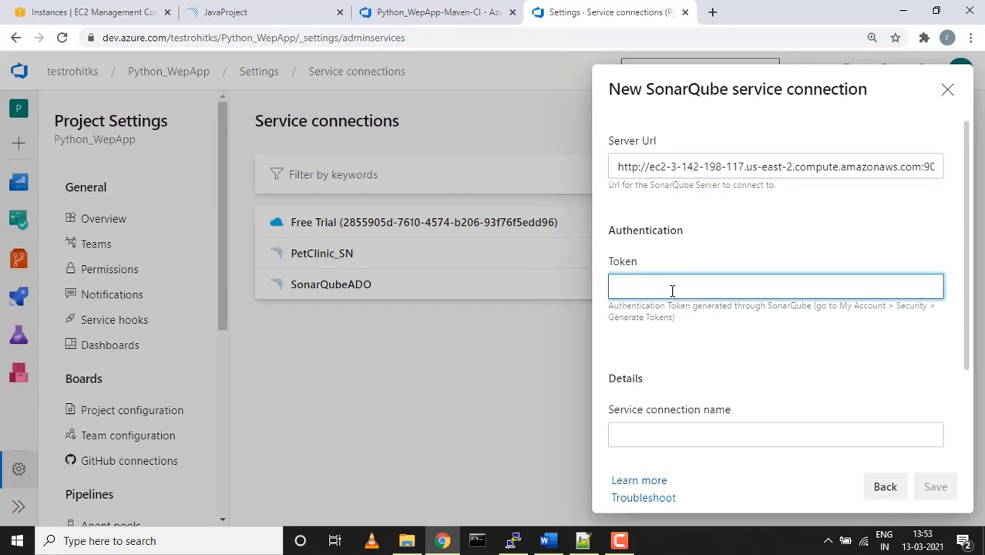
{"action": "left_click", "coordinate": [281, 10]}
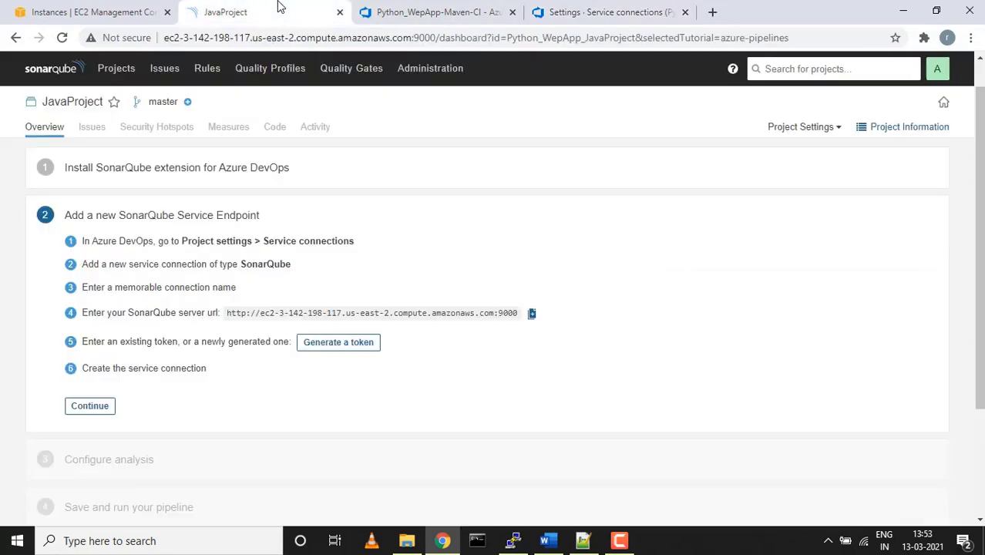
{"action": "left_click", "coordinate": [347, 343]}
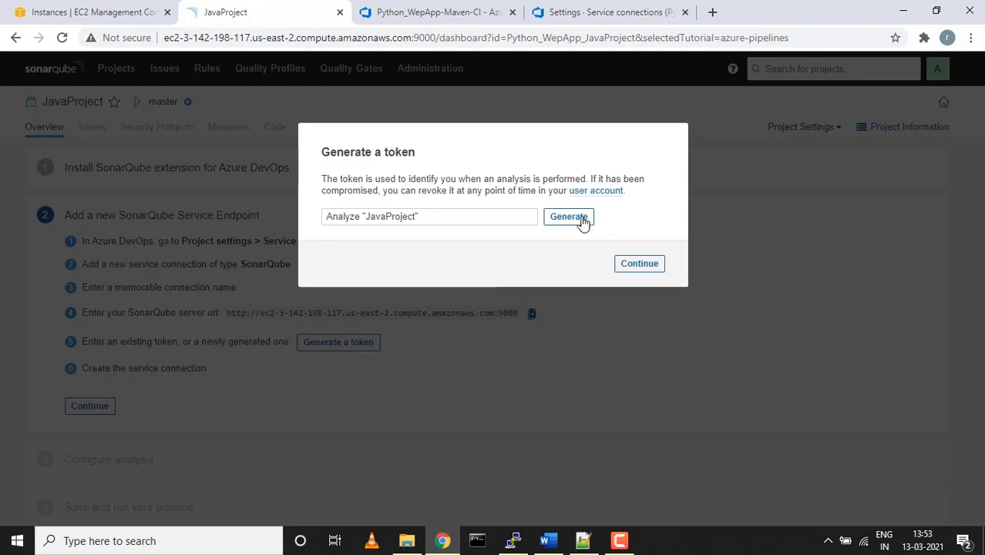
{"action": "left_click", "coordinate": [571, 218]}
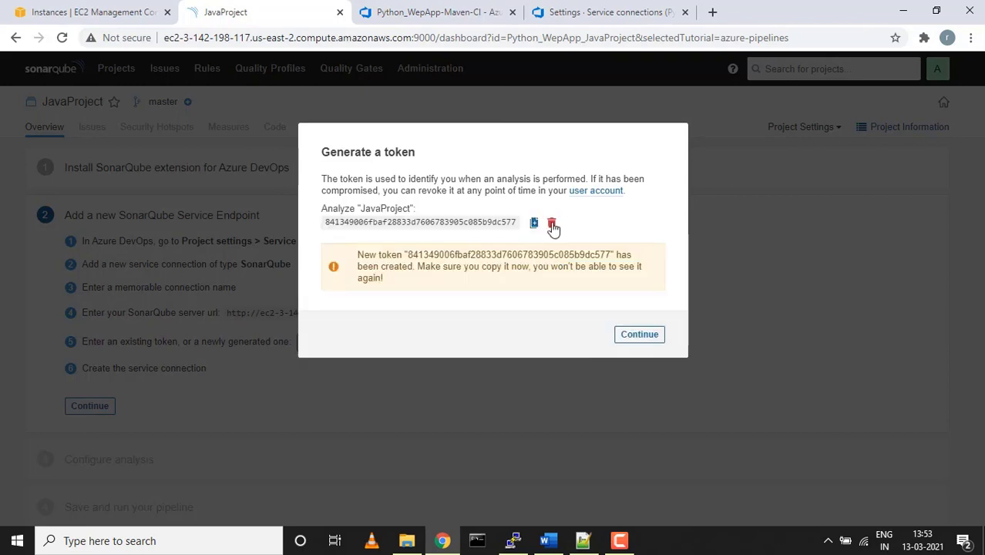
Copy the new SonarQube token into the service connection's Token field
{"action": "left_click", "coordinate": [535, 224]}
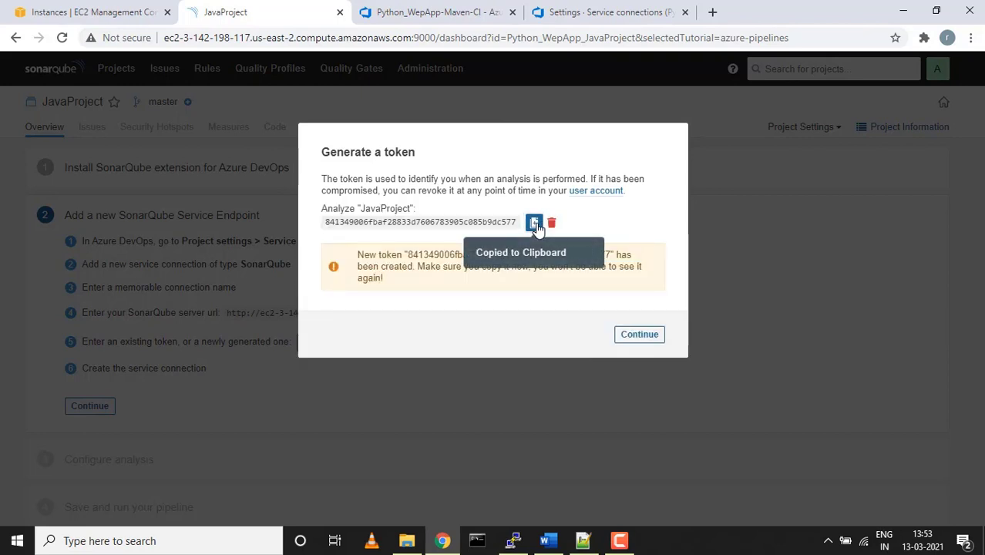
{"action": "left_click", "coordinate": [651, 340]}
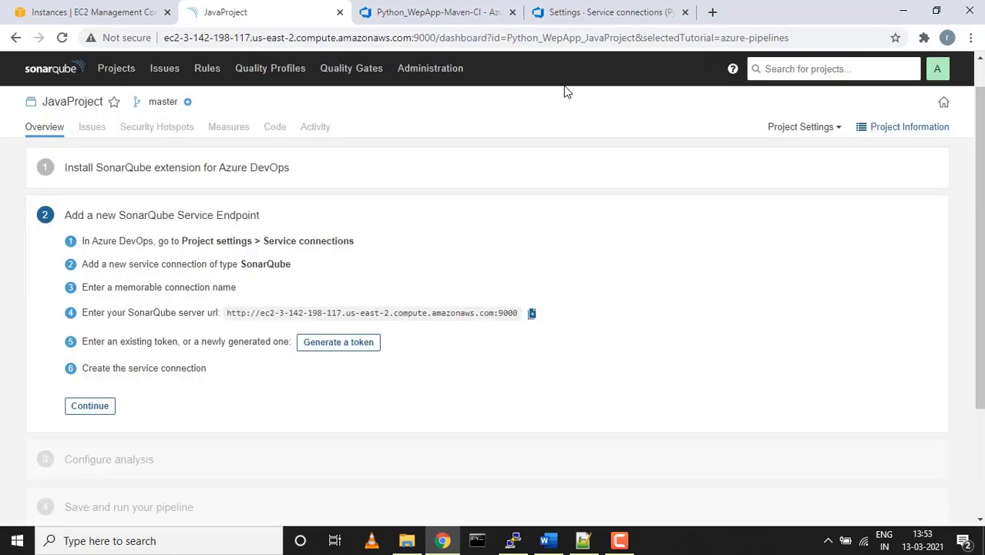
{"action": "left_click", "coordinate": [573, 14]}
{"action": "key", "text": "ctrl+v"}
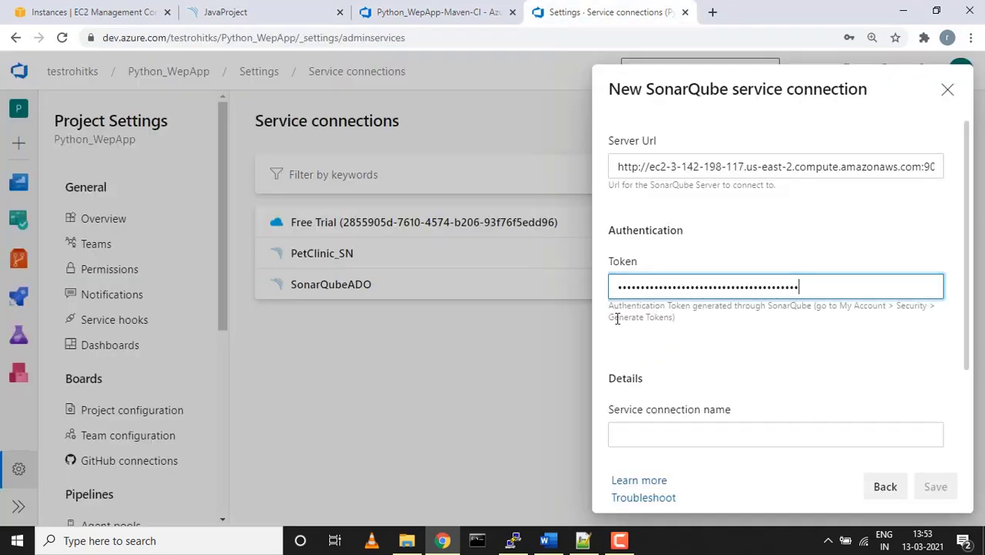
{"action": "left_click", "coordinate": [583, 541]}
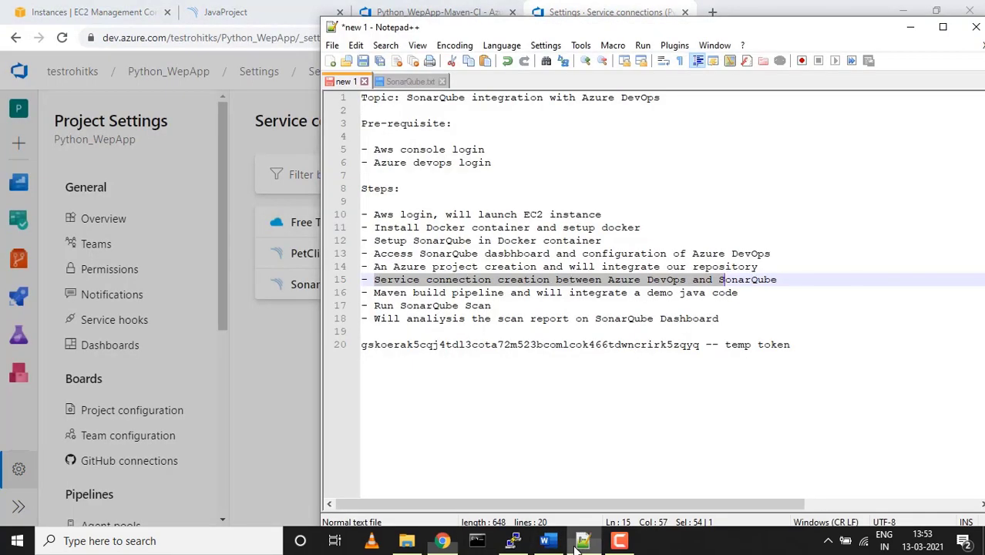
Paste the new SonarQube token below the temp token, labelled '-- sonarqube token', and add an empty line
{"action": "left_click", "coordinate": [430, 373]}
{"action": "key", "text": "Return"}
{"action": "key", "text": "ctrl+v"}
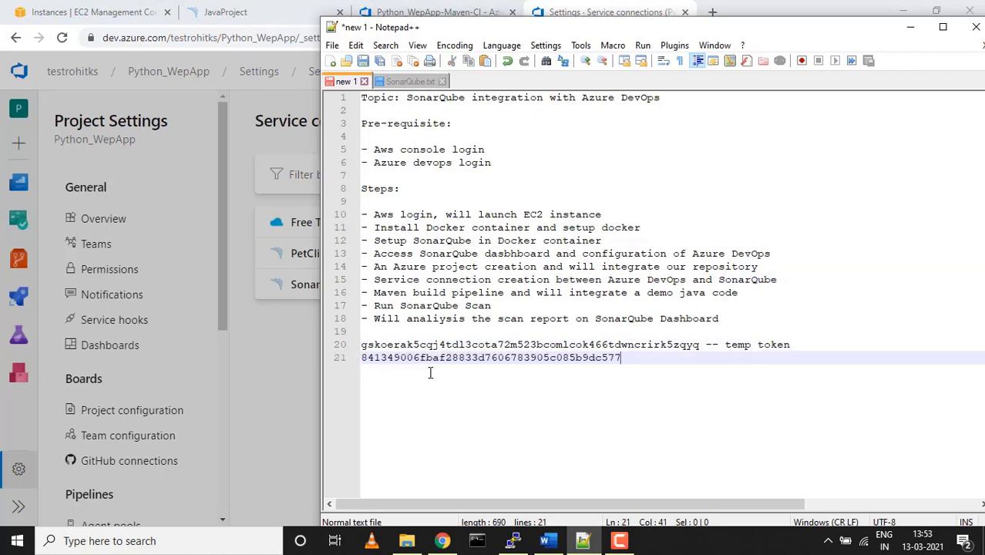
{"action": "type", "text": "-- sonarqube token"}
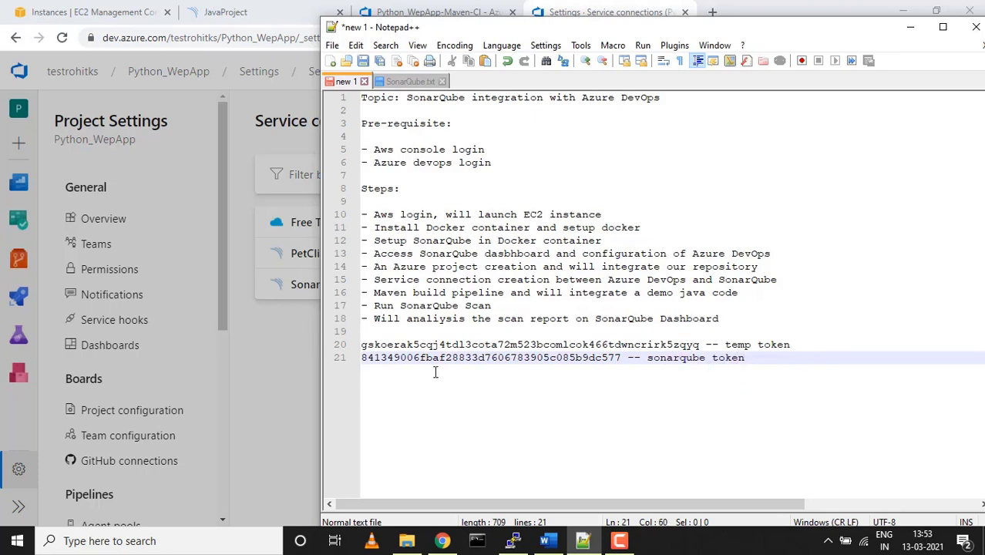
{"action": "key", "text": "Return"}
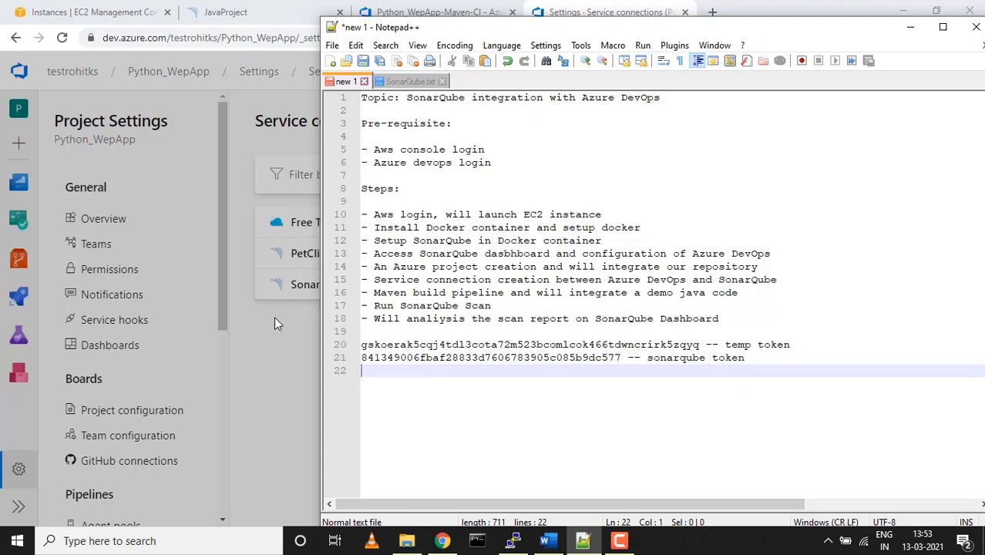
Name the SonarQube service connection JavaProjectSonarQube, reuse the name as its description, and save it
{"action": "left_click", "coordinate": [256, 387]}
{"action": "left_click", "coordinate": [682, 436]}
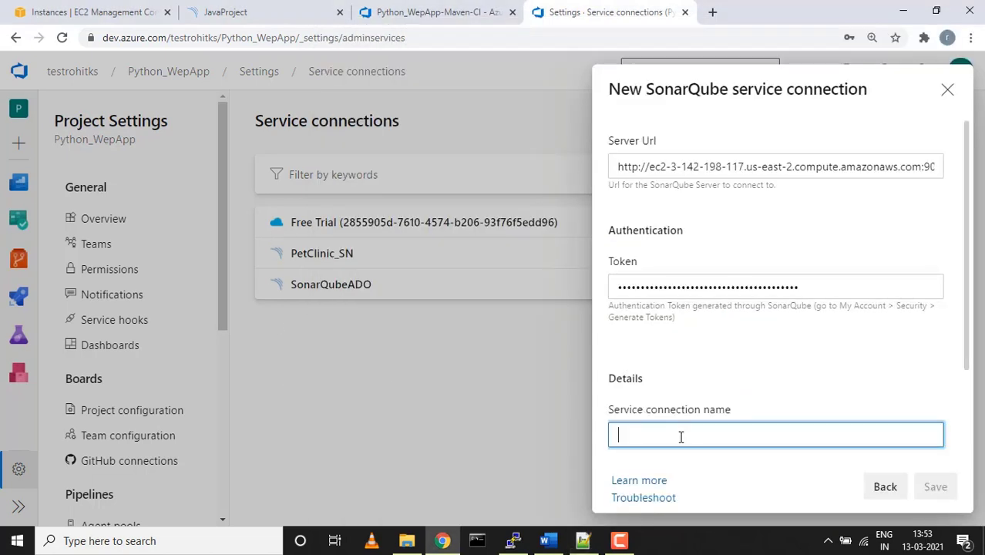
{"action": "type", "text": "Jav"}
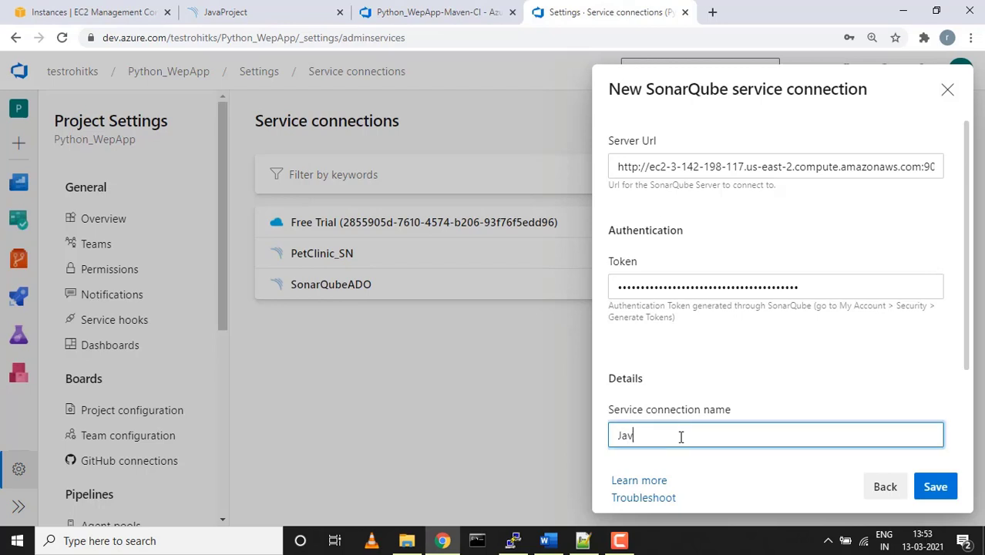
{"action": "type", "text": "aProjectSonar"}
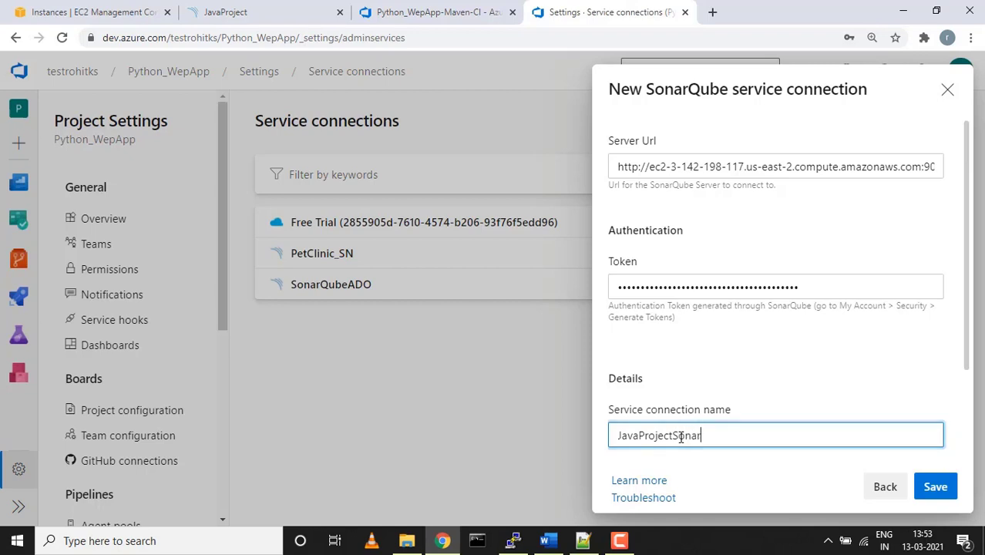
{"action": "type", "text": "Qube"}
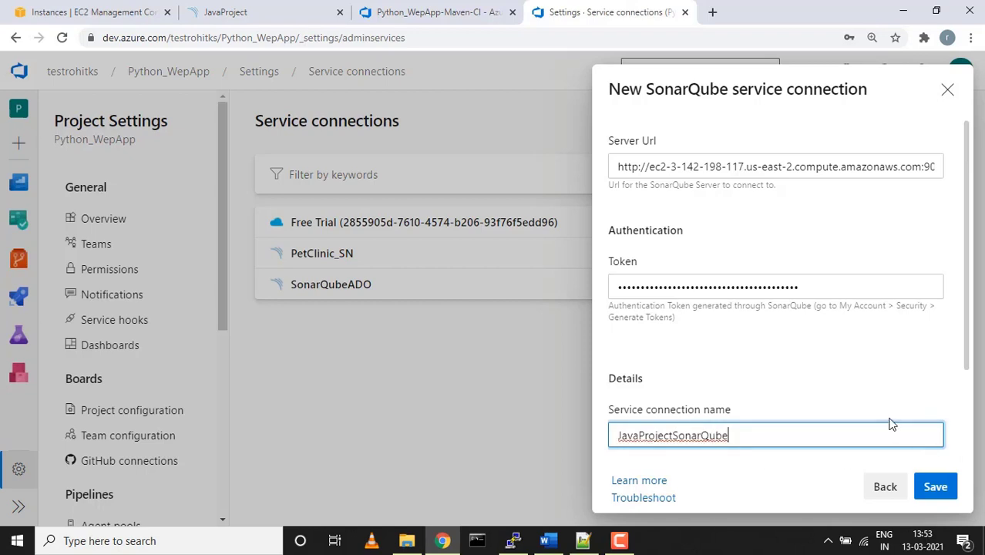
{"action": "scroll", "coordinate": [890, 422], "scroll_direction": "down", "scroll_amount": 3}
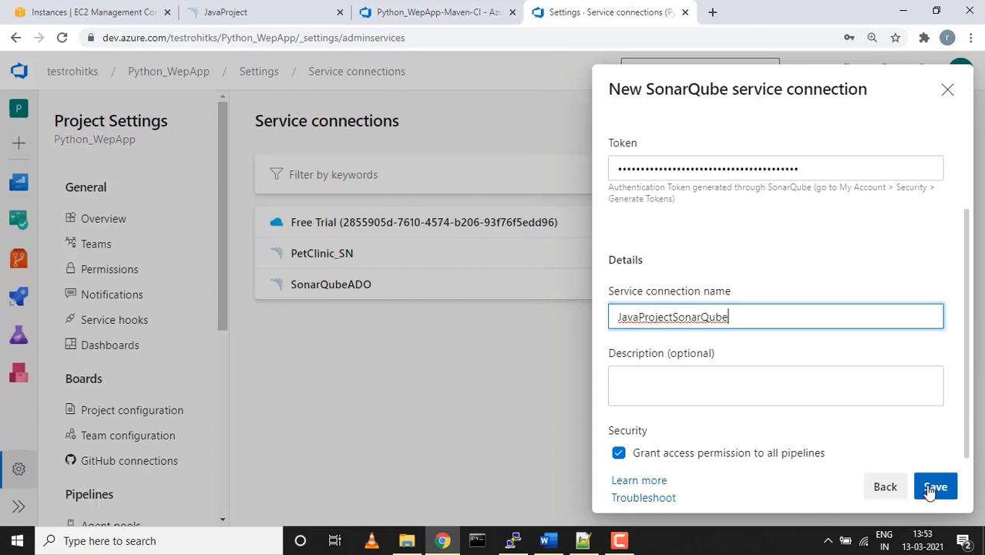
{"action": "key", "text": "ctrl+a"}
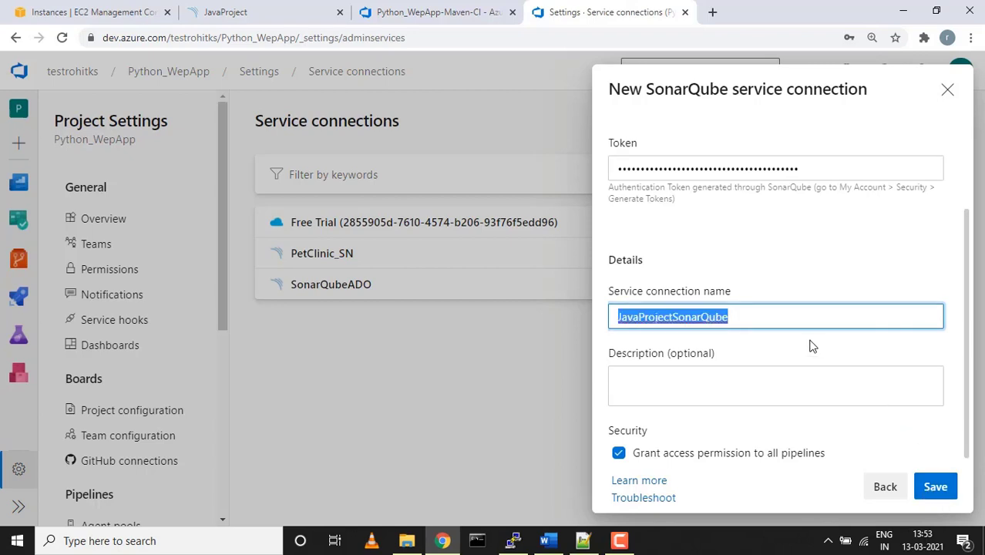
{"action": "left_click", "coordinate": [761, 386]}
{"action": "key", "text": "ctrl+v"}
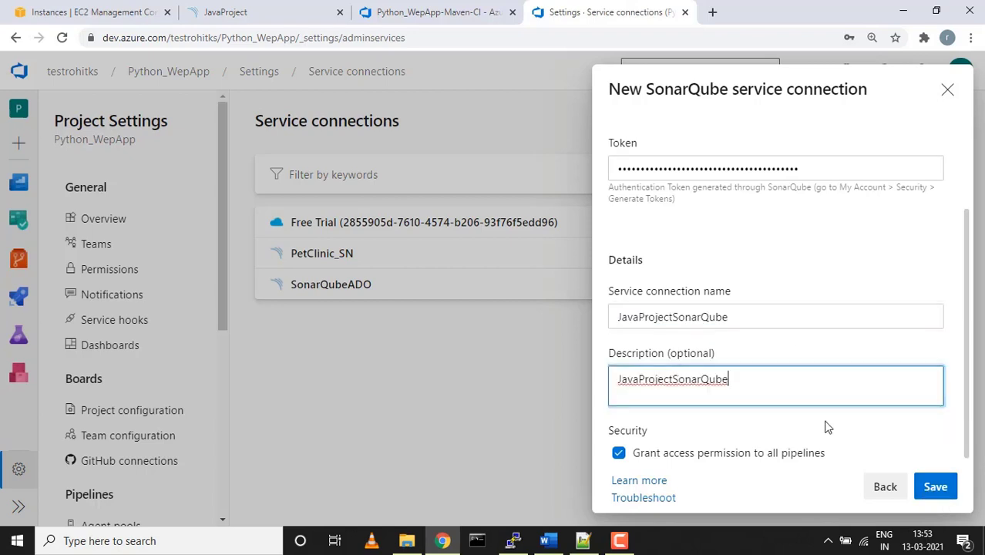
{"action": "left_click", "coordinate": [935, 488]}
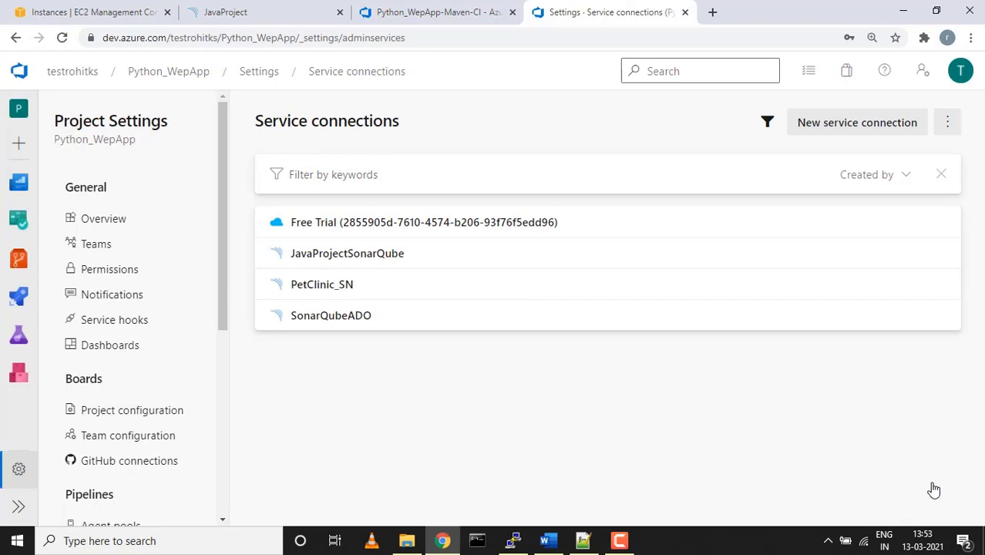
{"action": "left_click", "coordinate": [258, 12]}
Advance the SonarQube tutorial to Configure analysis and choose Maven as the build technology
{"action": "left_click", "coordinate": [96, 408]}
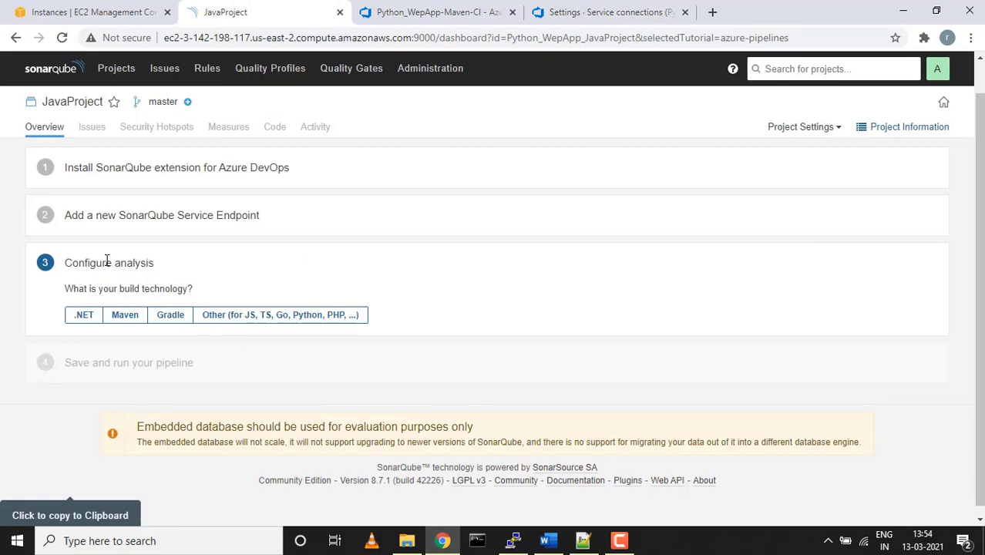
{"action": "left_click", "coordinate": [591, 545]}
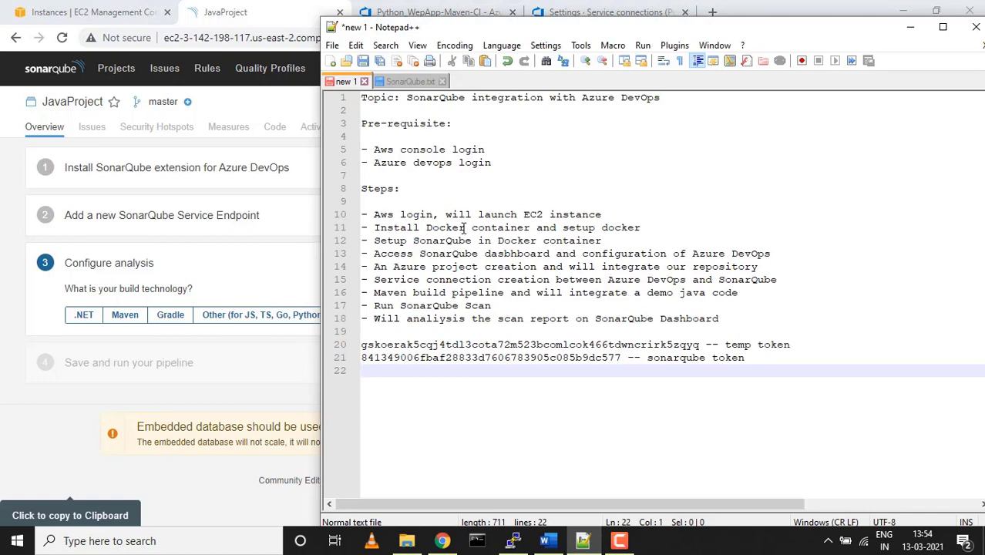
{"action": "left_click", "coordinate": [175, 269]}
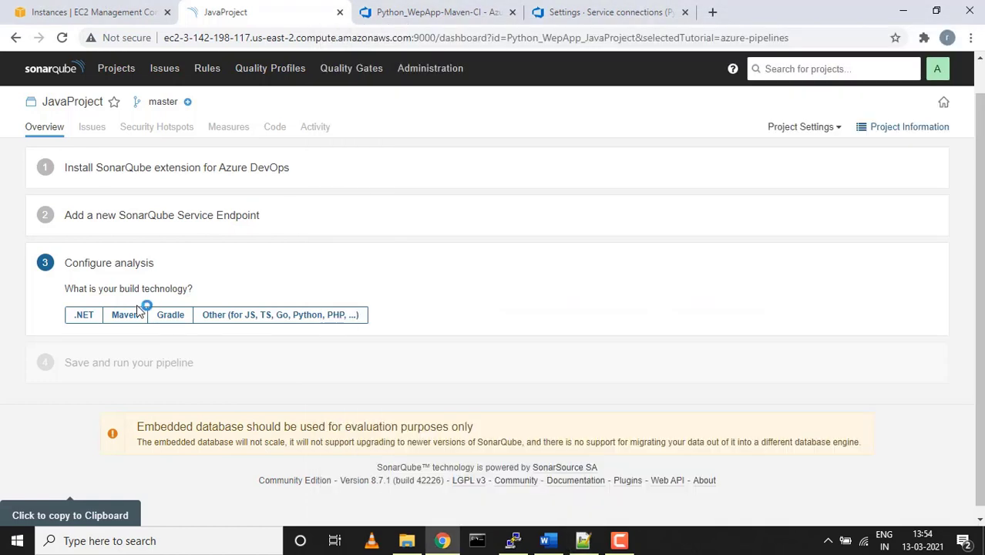
{"action": "left_click", "coordinate": [127, 315]}
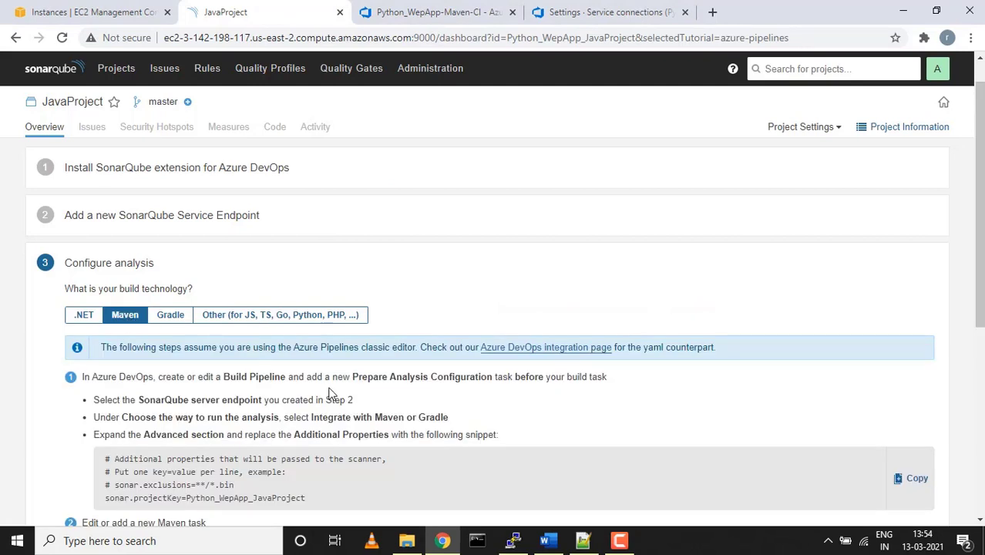
{"action": "scroll", "coordinate": [330, 393], "scroll_direction": "down", "scroll_amount": 1}
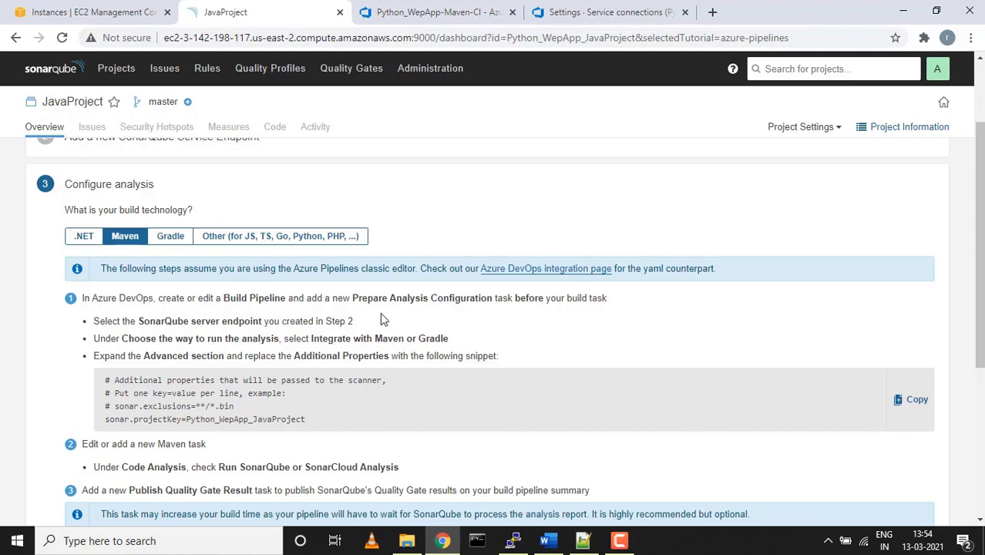
{"action": "left_click_drag", "start_coordinate": [351, 300], "coordinate": [479, 297]}
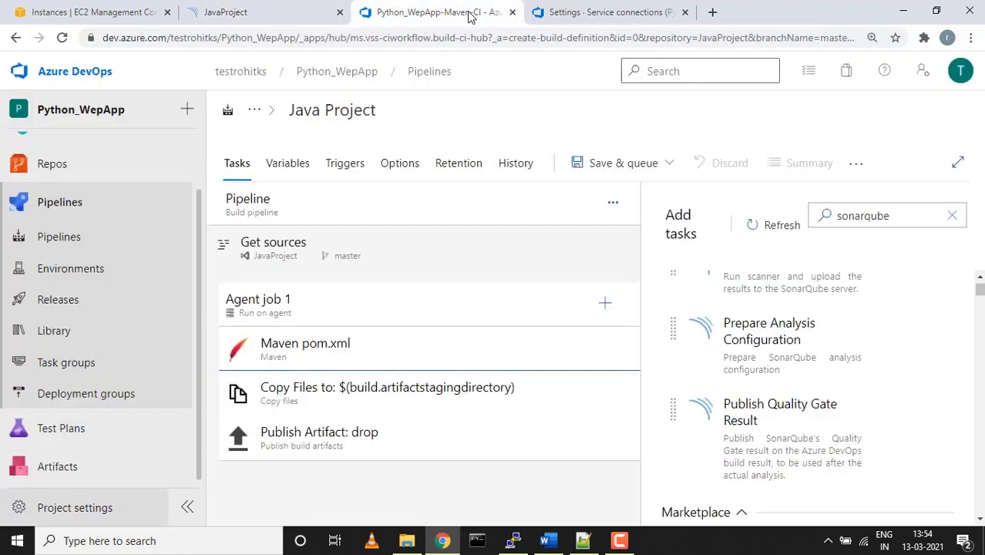
{"action": "left_click", "coordinate": [468, 13]}
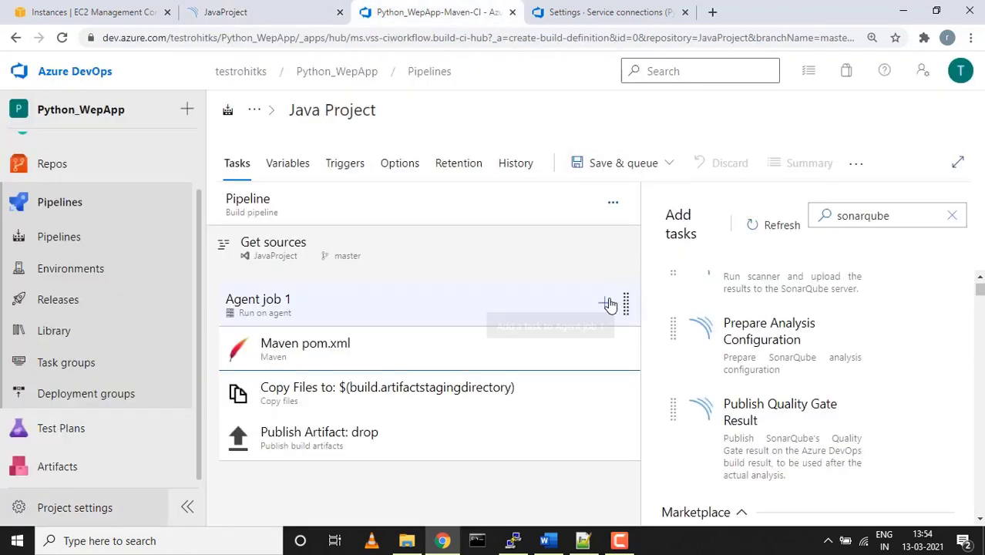
Search tasks for 'prepareana' and add Prepare Analysis Configuration to Agent job 1
{"action": "left_click", "coordinate": [953, 216]}
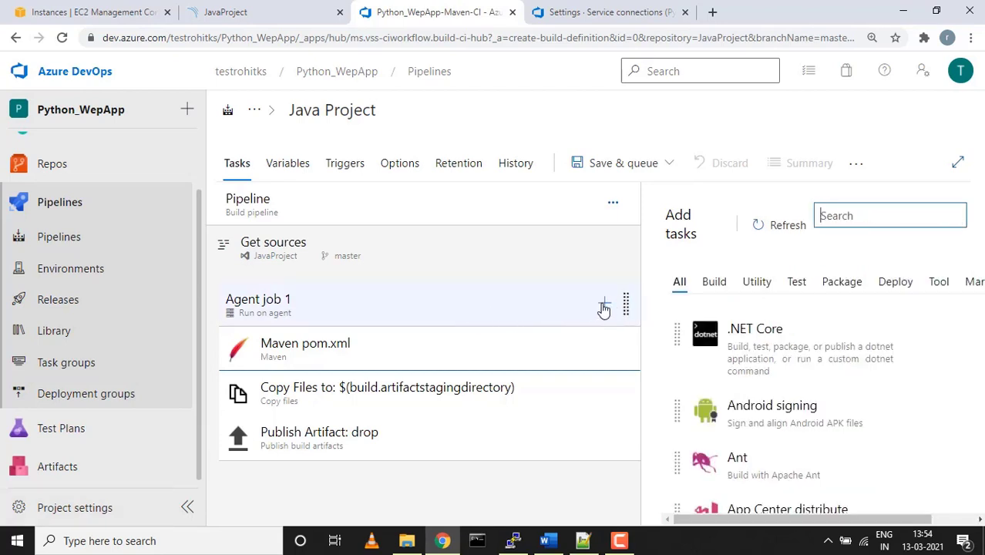
{"action": "left_click", "coordinate": [854, 213]}
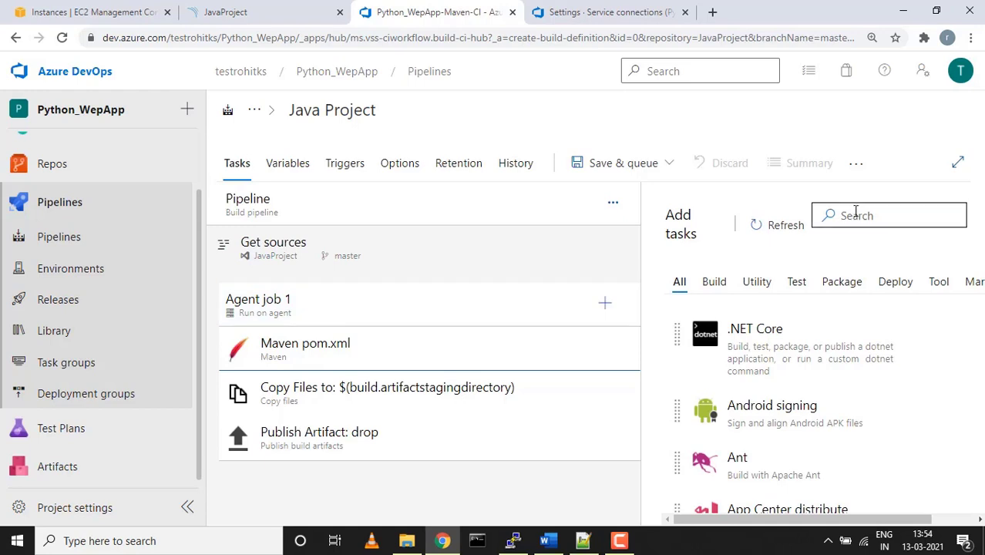
{"action": "type", "text": "pre"}
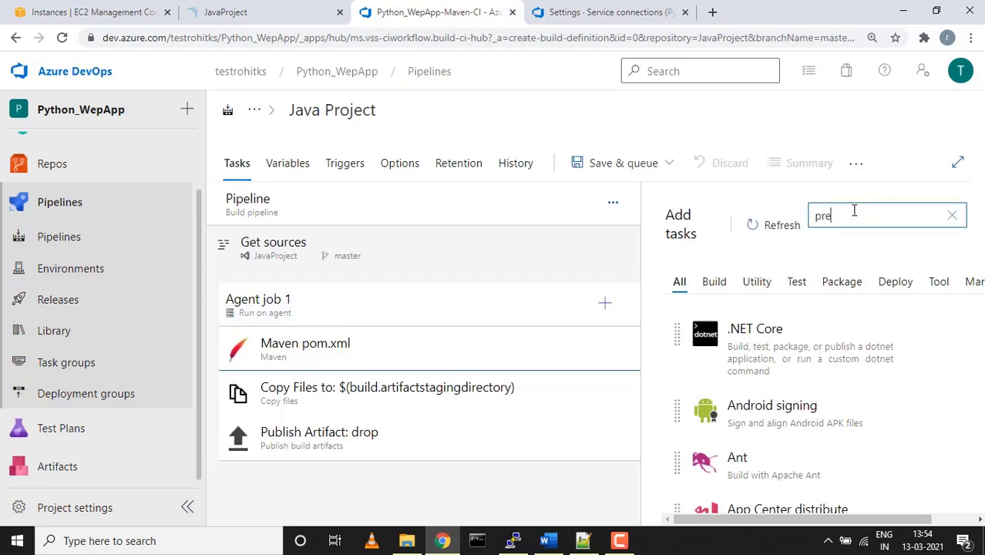
{"action": "type", "text": "pareana"}
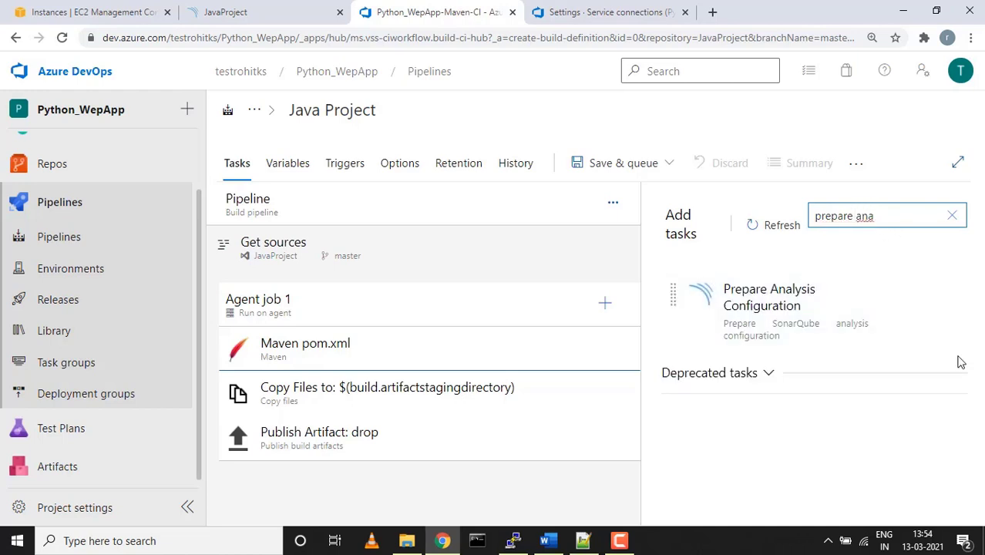
{"action": "left_click", "coordinate": [907, 376]}
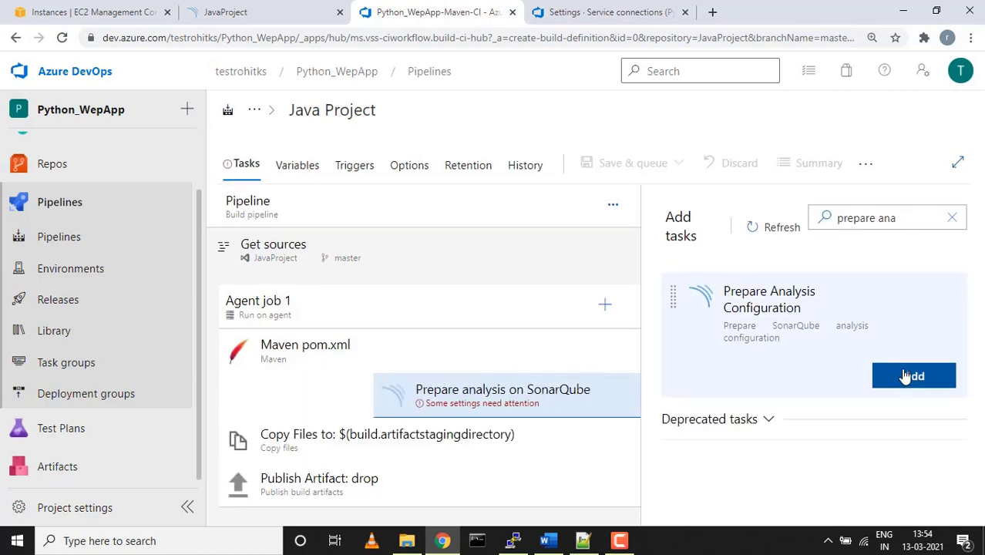
Move the Prepare analysis on SonarQube task above Maven pom.xml and reset the zoom to 100%
{"action": "left_click", "coordinate": [465, 393]}
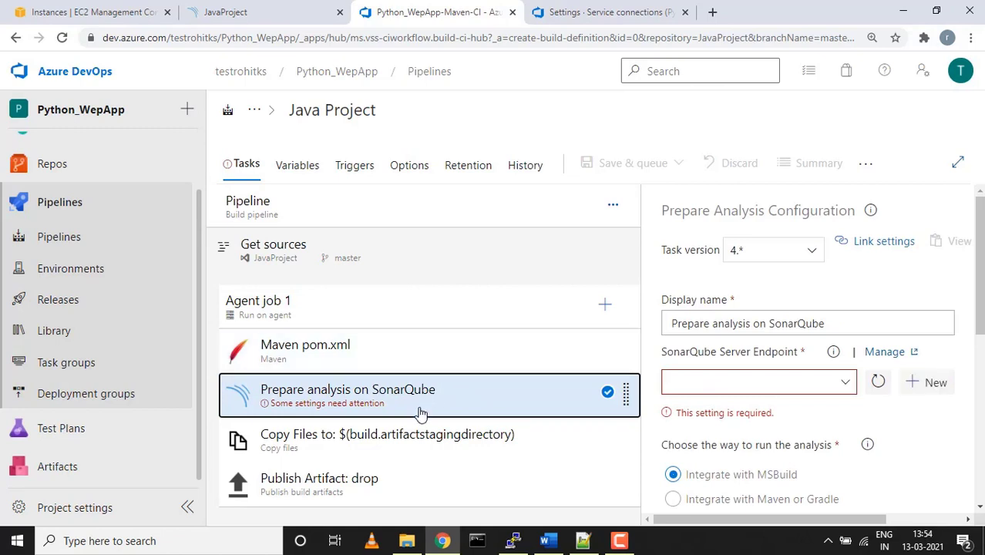
{"action": "left_click", "coordinate": [409, 358]}
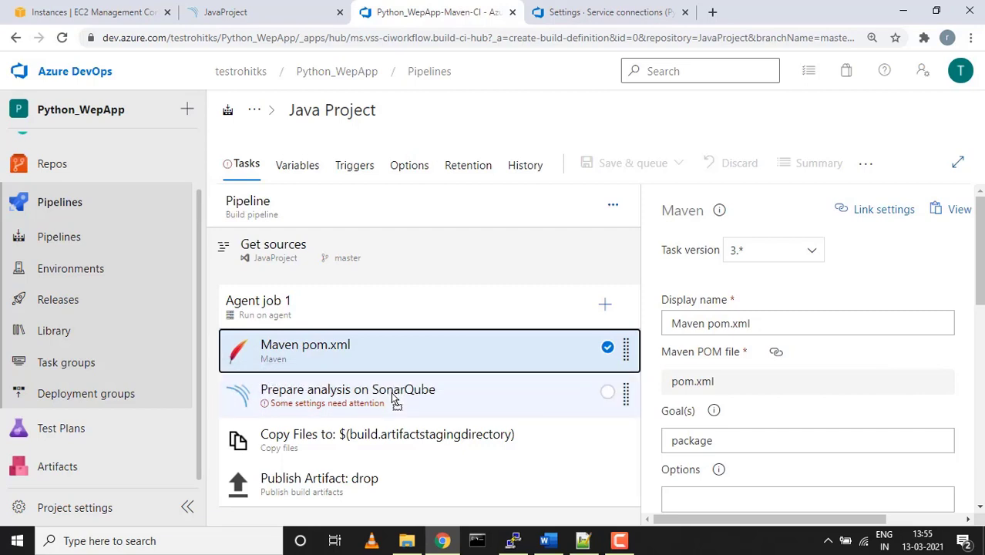
{"action": "left_click", "coordinate": [451, 397]}
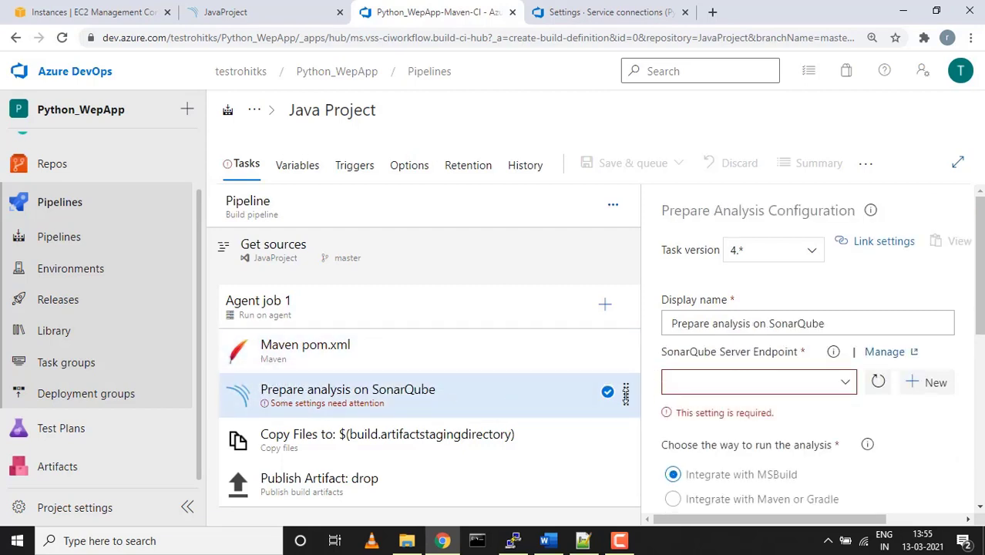
{"action": "left_click_drag", "start_coordinate": [628, 395], "coordinate": [626, 350]}
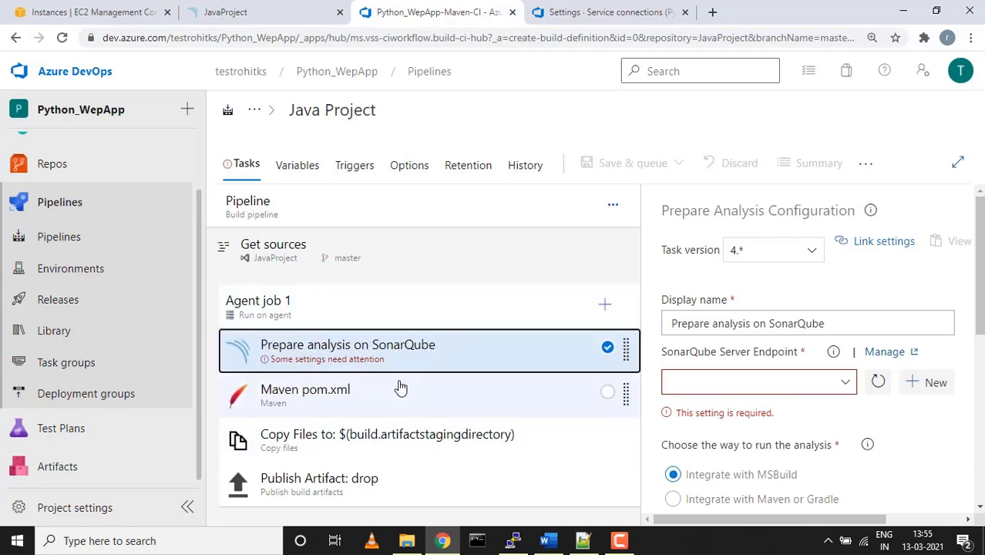
{"action": "key", "text": "ctrl+minus"}
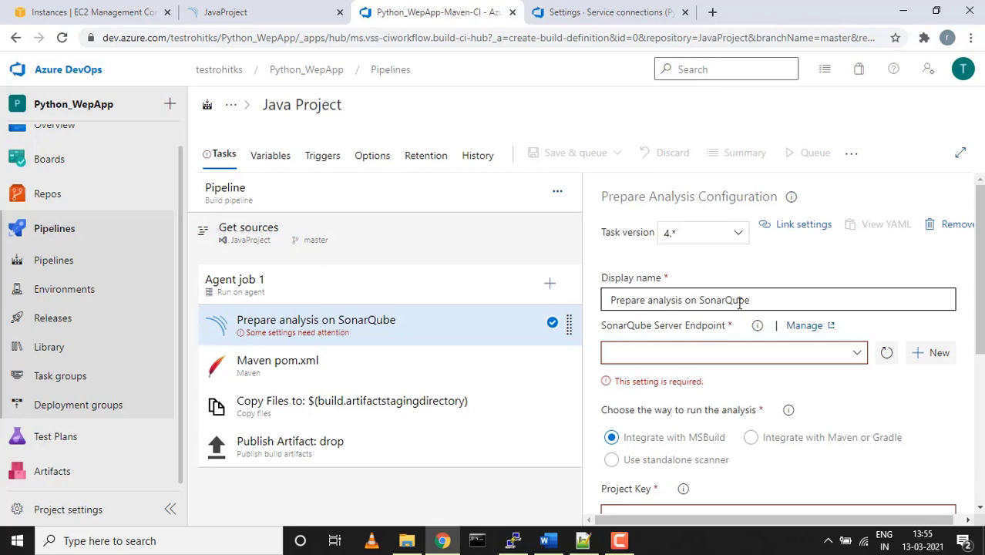
Set the SonarQube task's server endpoint to JavaProjectSonarQube
{"action": "left_click", "coordinate": [859, 357]}
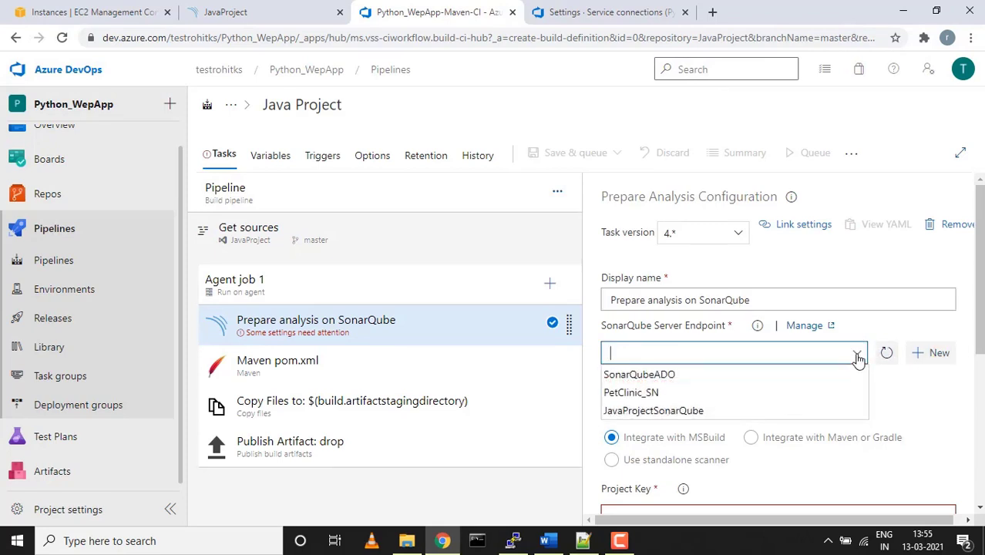
{"action": "left_click", "coordinate": [682, 411]}
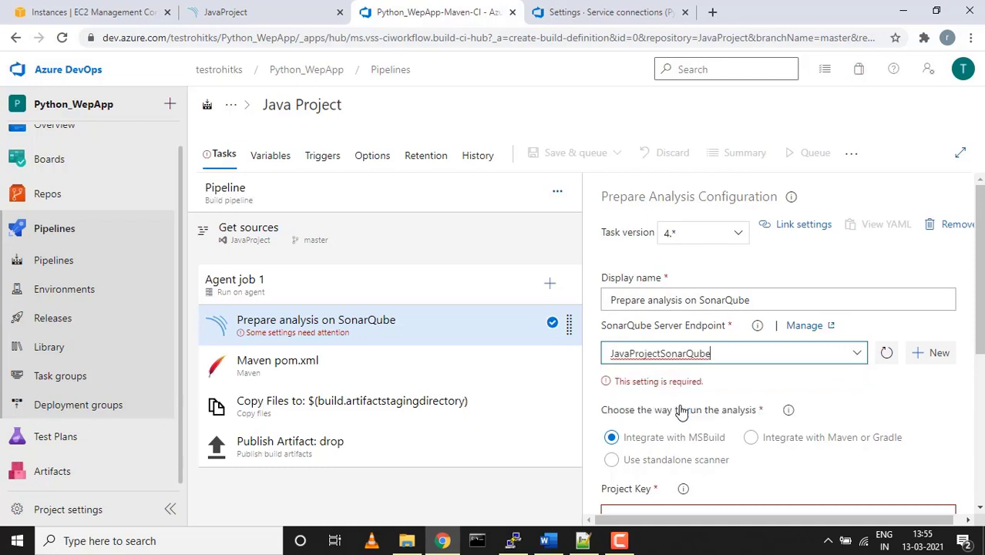
{"action": "scroll", "coordinate": [864, 453], "scroll_direction": "down", "scroll_amount": 1}
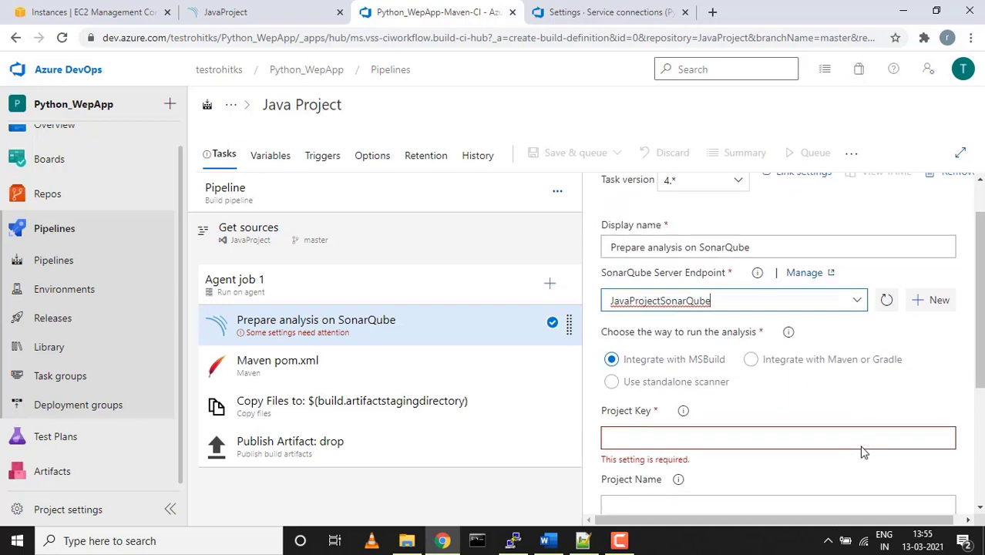
{"action": "scroll", "coordinate": [850, 436], "scroll_direction": "down", "scroll_amount": 1}
{"action": "scroll", "coordinate": [851, 436], "scroll_direction": "down", "scroll_amount": 2}
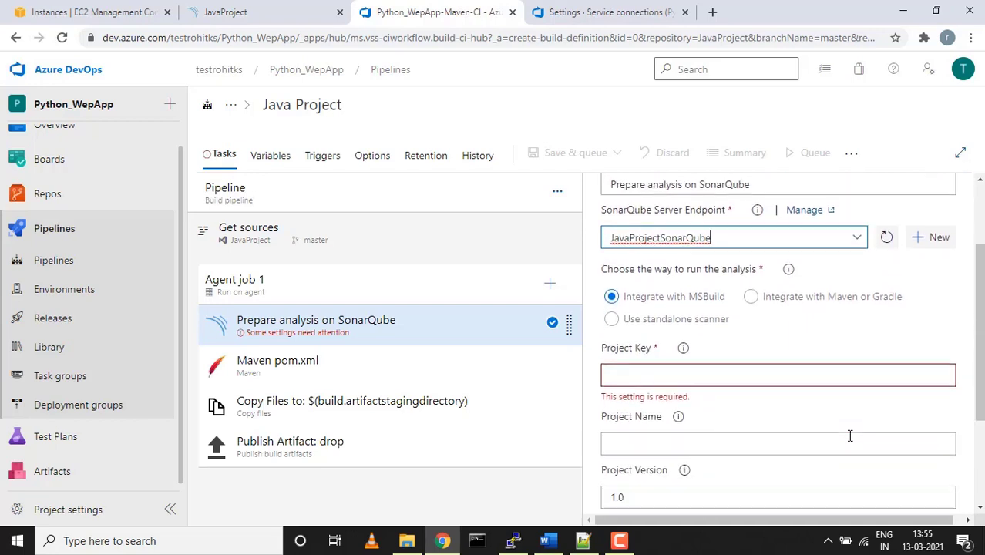
Clear the existing Project Key and paste JavaProject into Project Name
{"action": "left_click", "coordinate": [668, 357]}
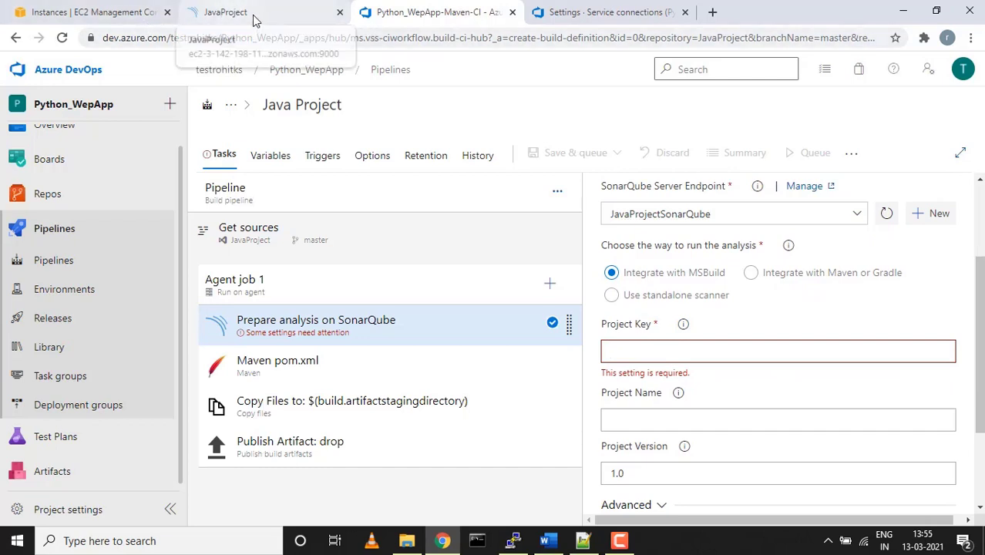
{"action": "left_click", "coordinate": [298, 23]}
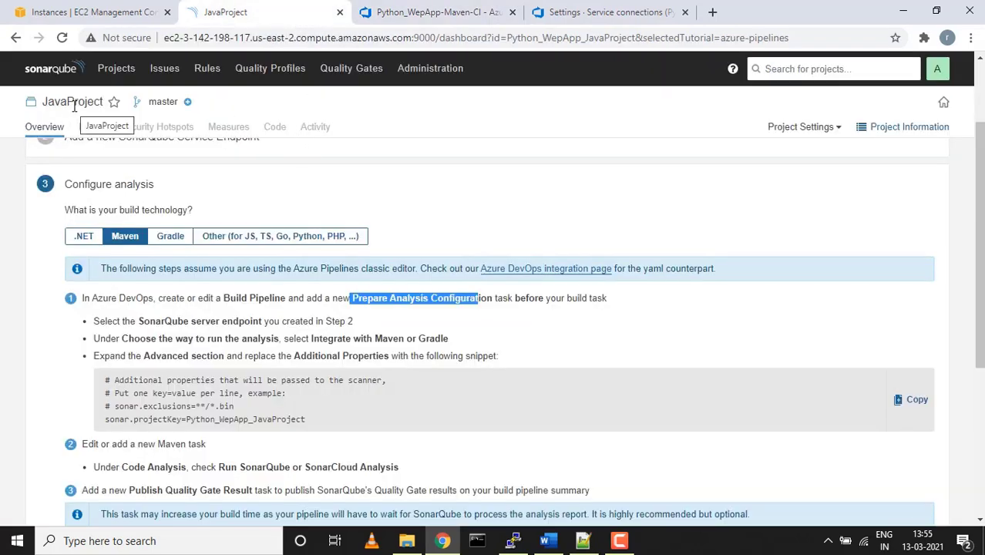
{"action": "left_click", "coordinate": [598, 13]}
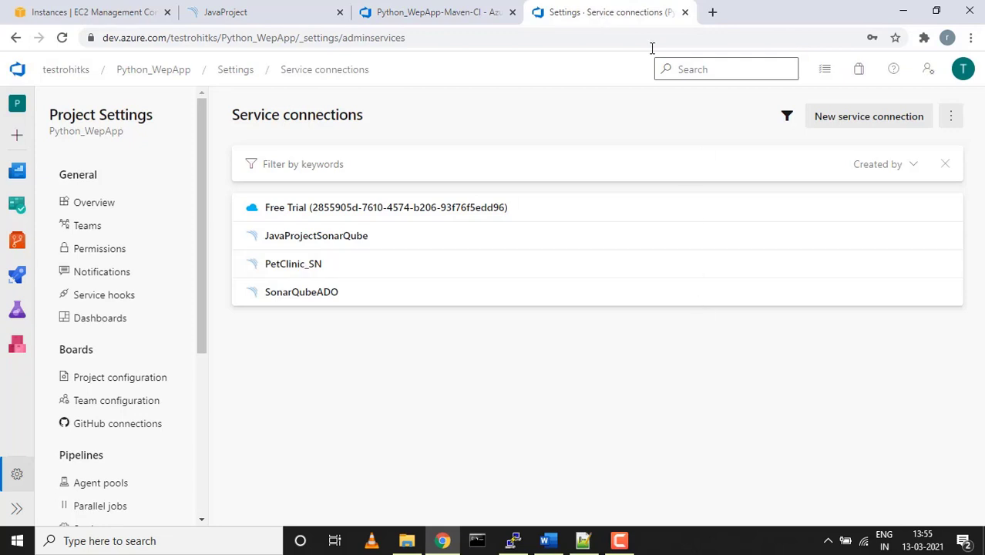
{"action": "left_click", "coordinate": [685, 13]}
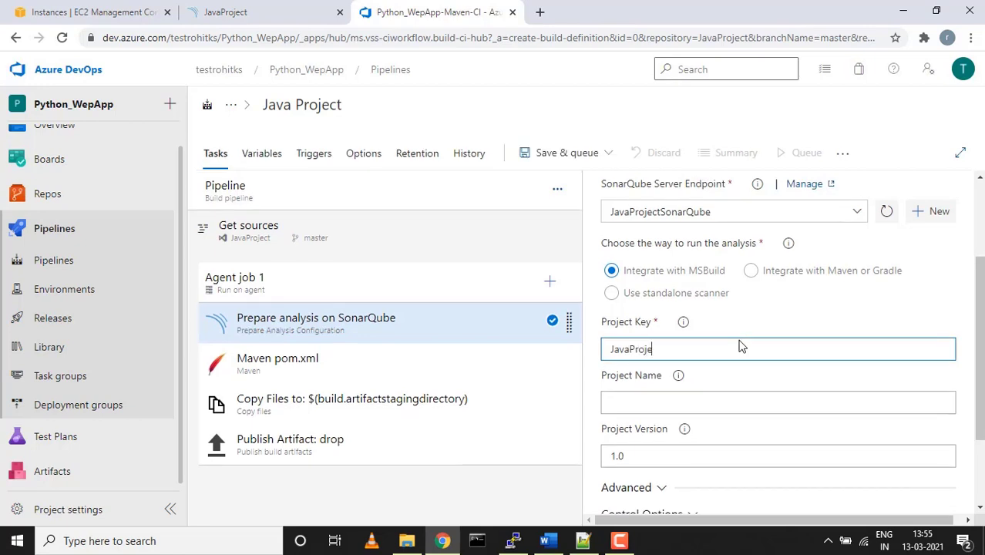
{"action": "left_click", "coordinate": [666, 399]}
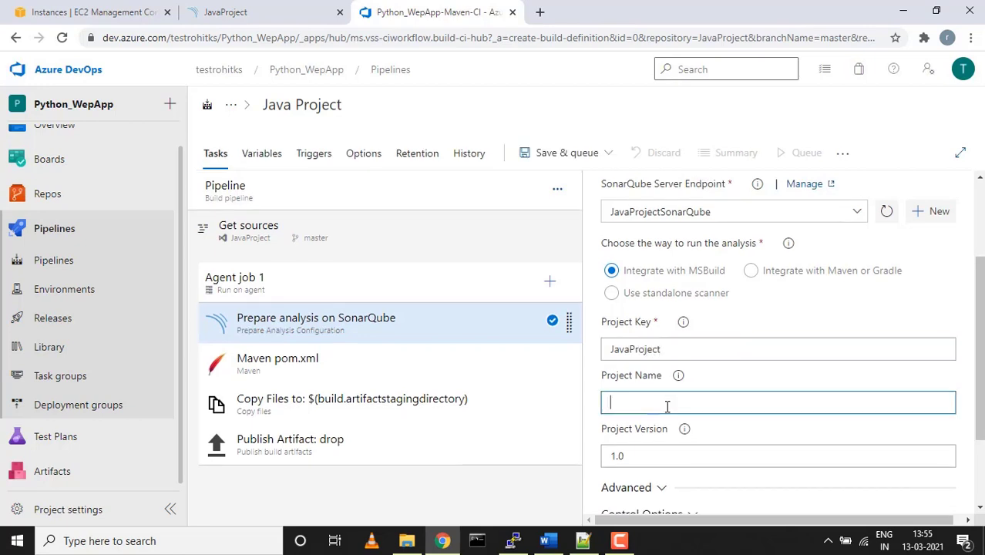
{"action": "left_click", "coordinate": [649, 350]}
{"action": "double_click", "coordinate": [650, 351]}
{"action": "key", "text": "ctrl+c"}
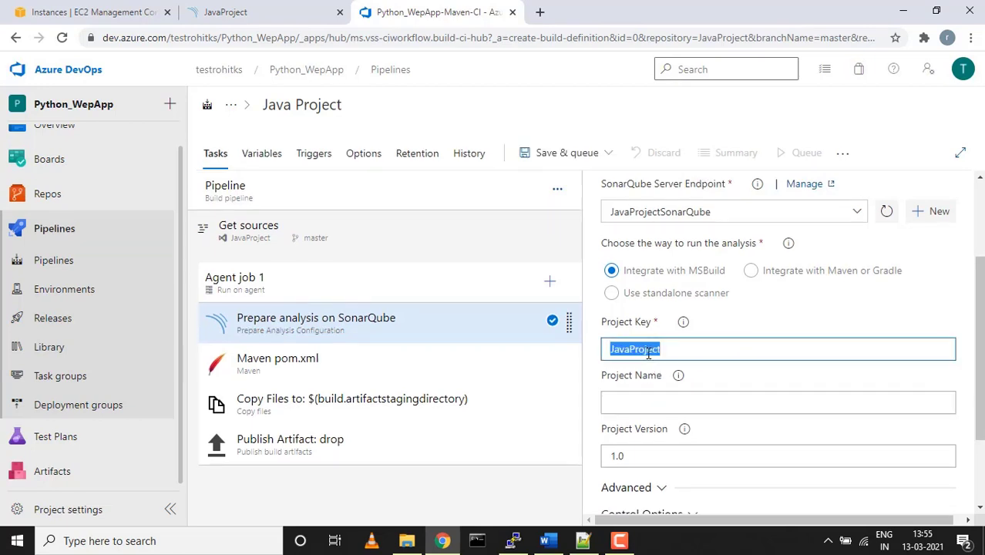
{"action": "key", "text": "BackSpace"}
{"action": "left_click", "coordinate": [644, 397]}
{"action": "left_click", "coordinate": [637, 413]}
{"action": "key", "text": "ctrl+v"}
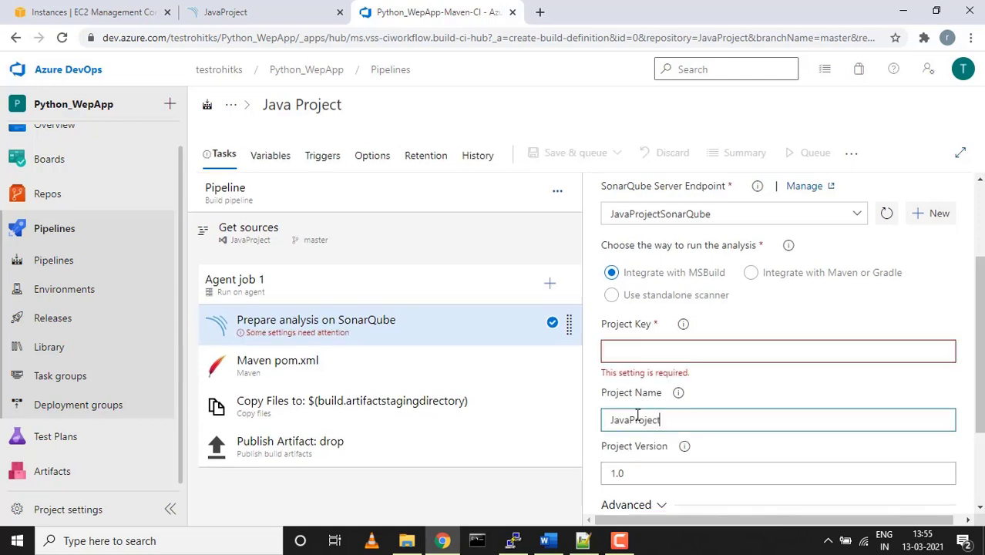
Copy the SonarQube token from the notes and paste it into Project Key
{"action": "left_click", "coordinate": [631, 352]}
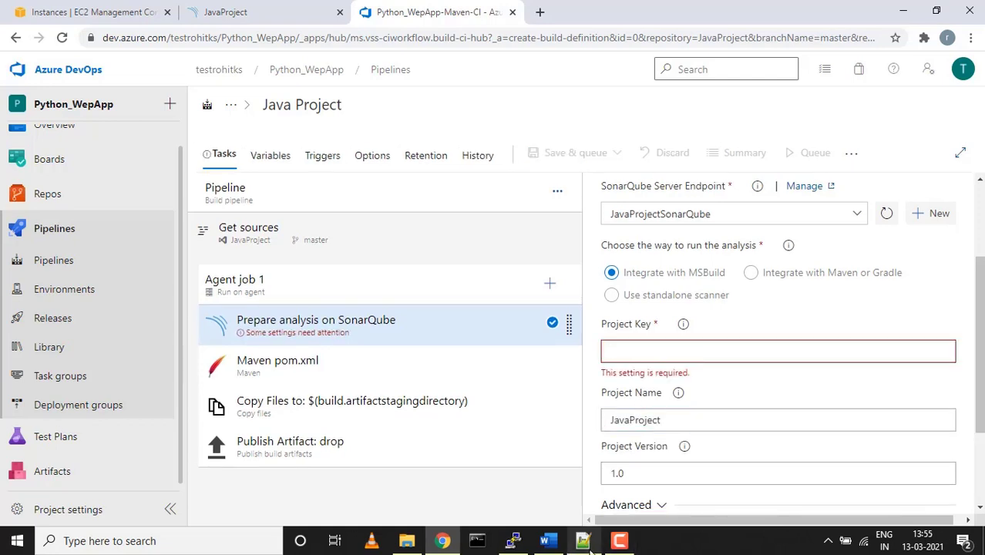
{"action": "left_click", "coordinate": [583, 541]}
{"action": "double_click", "coordinate": [551, 356]}
{"action": "key", "text": "ctrl+c"}
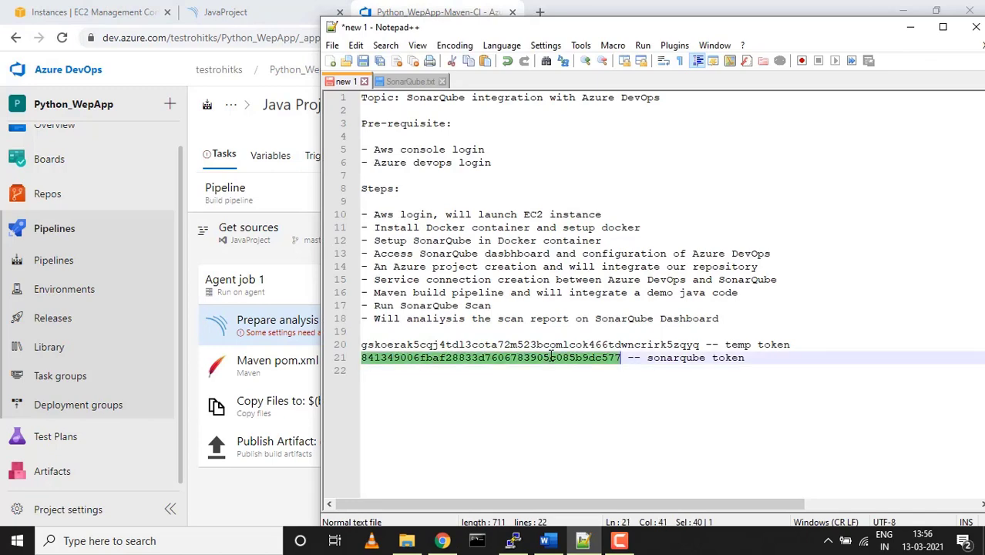
{"action": "left_click", "coordinate": [911, 27]}
{"action": "left_click", "coordinate": [682, 344]}
{"action": "key", "text": "ctrl+v"}
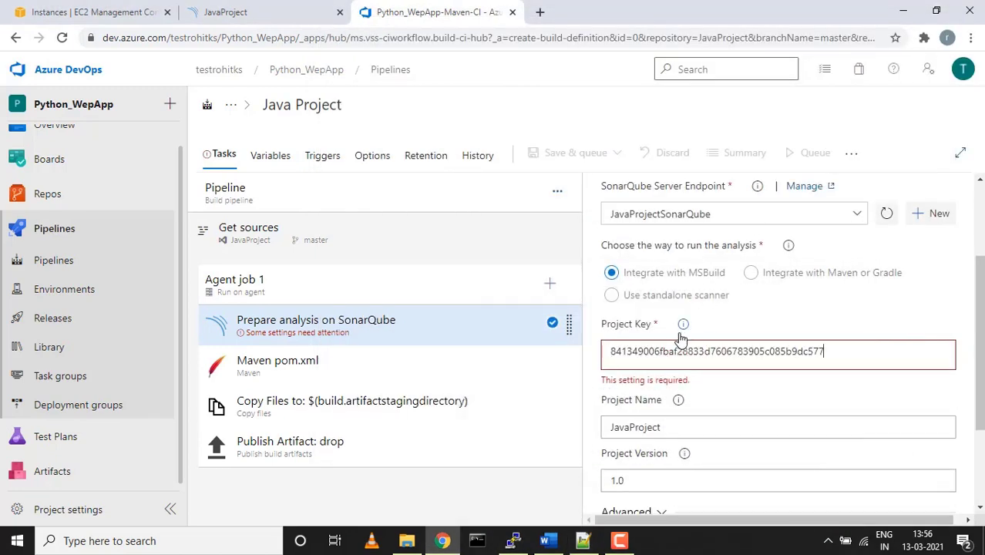
{"action": "scroll", "coordinate": [829, 314], "scroll_direction": "down", "scroll_amount": 2}
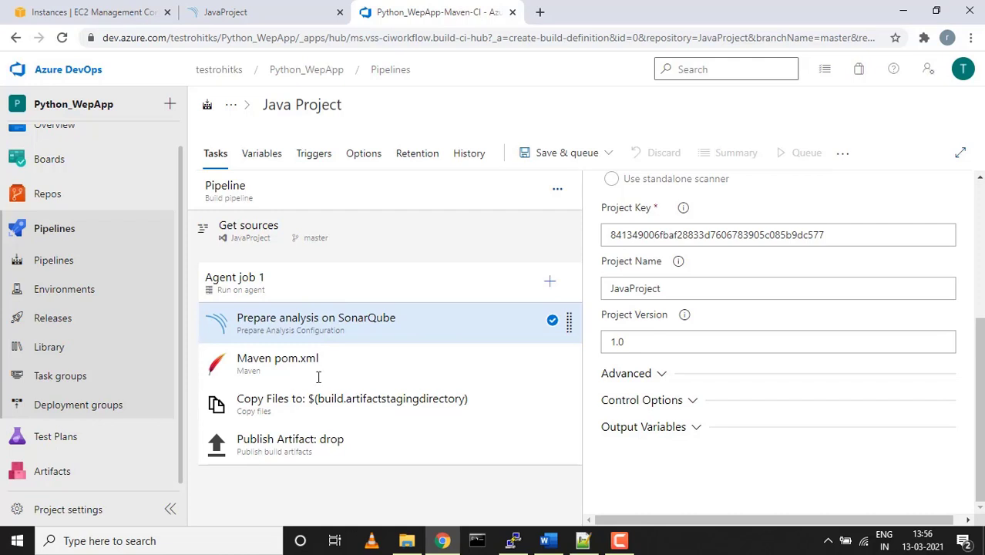
Copy SonarQube's Additional Properties snippet and paste it into the task's Additional Properties
{"action": "key", "text": "ctrl+shift+Tab"}
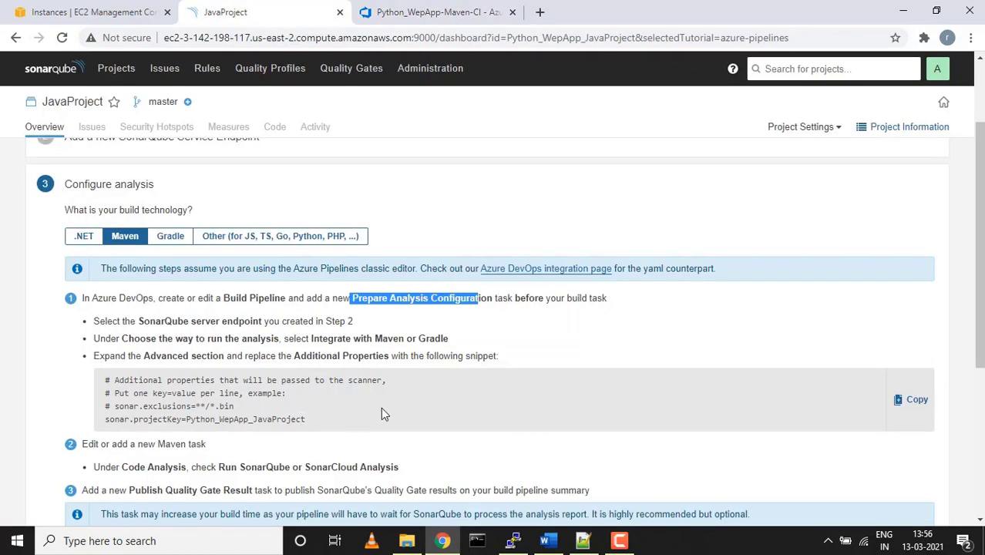
{"action": "left_click", "coordinate": [901, 399]}
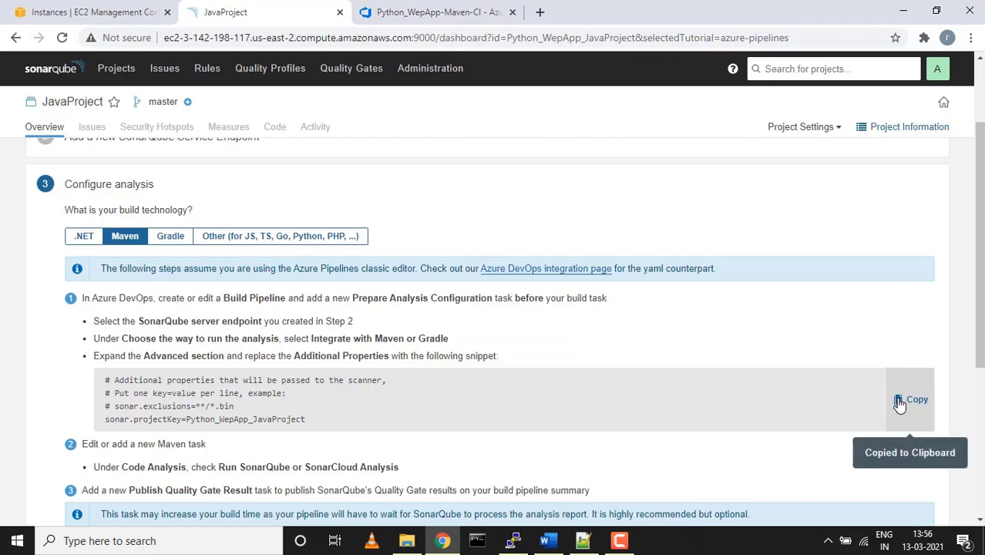
{"action": "left_click", "coordinate": [435, 13]}
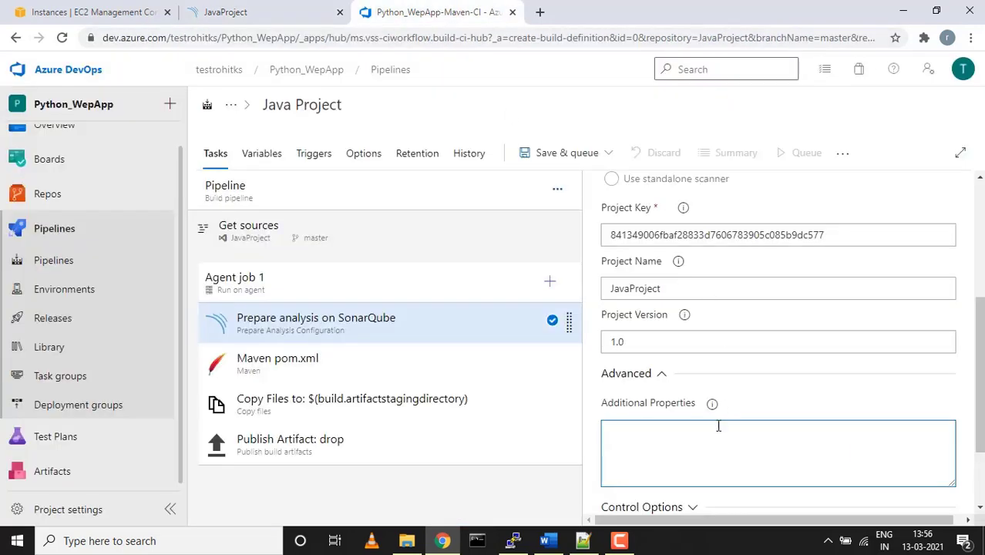
{"action": "key", "text": "ctrl+v"}
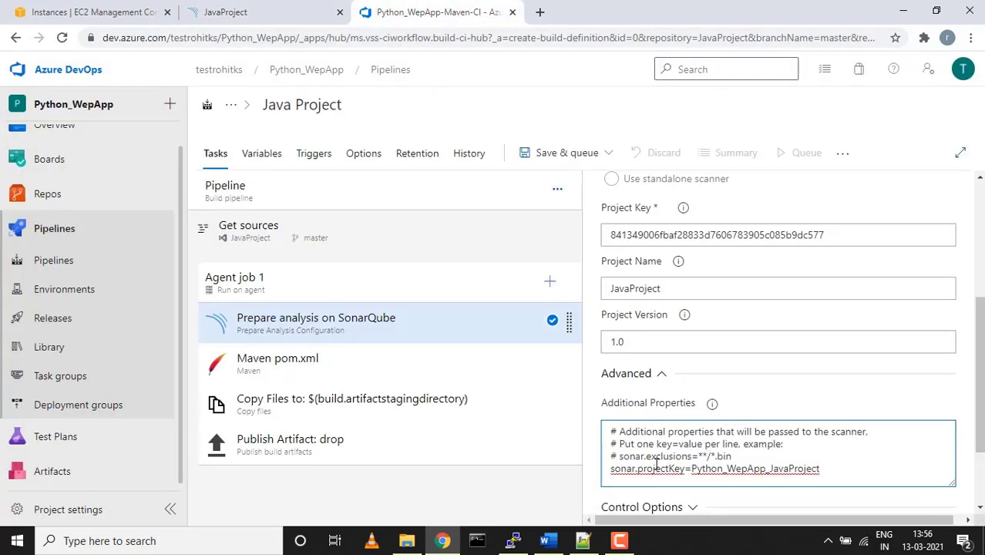
{"action": "left_click_drag", "start_coordinate": [611, 469], "coordinate": [734, 485]}
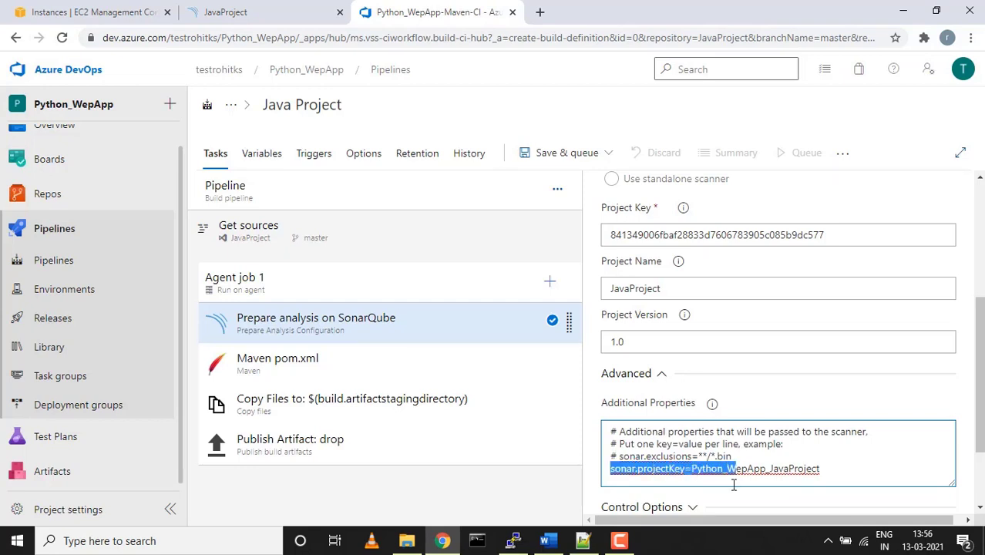
{"action": "left_click_drag", "start_coordinate": [823, 463], "coordinate": [824, 464]}
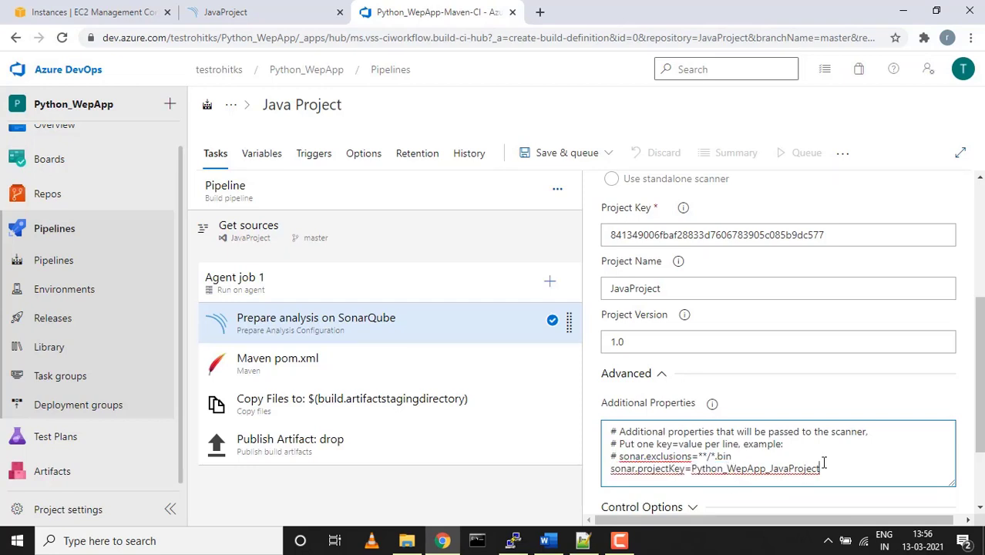
Advance the SonarQube tutorial to its next step
{"action": "left_click", "coordinate": [214, 11]}
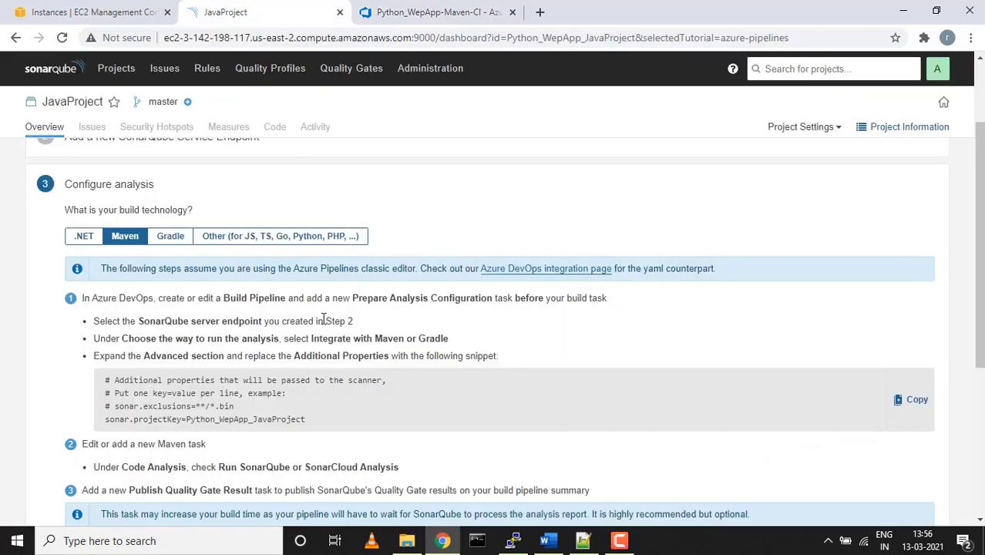
{"action": "scroll", "coordinate": [216, 303], "scroll_direction": "down", "scroll_amount": 4}
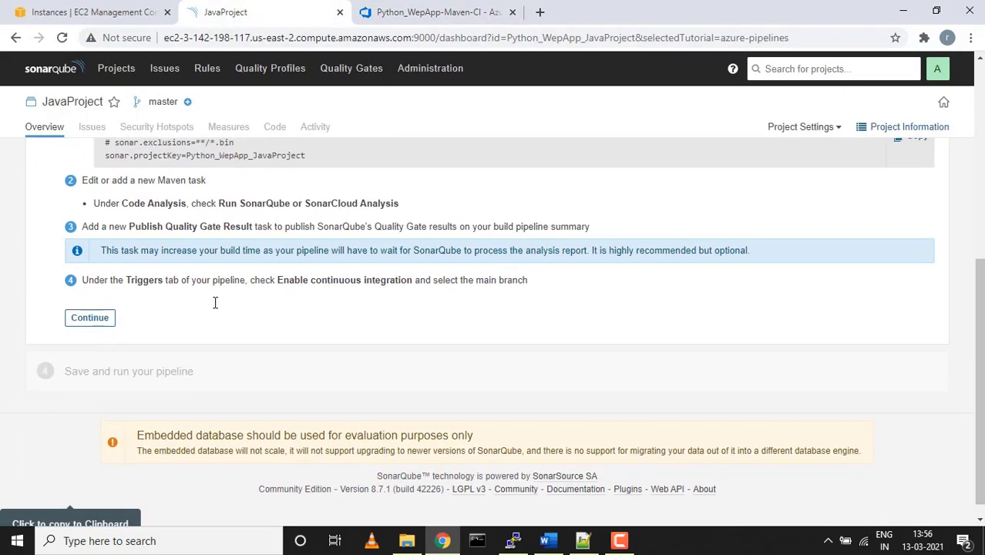
{"action": "left_click", "coordinate": [108, 319]}
{"action": "scroll", "coordinate": [91, 225], "scroll_direction": "up", "scroll_amount": 1}
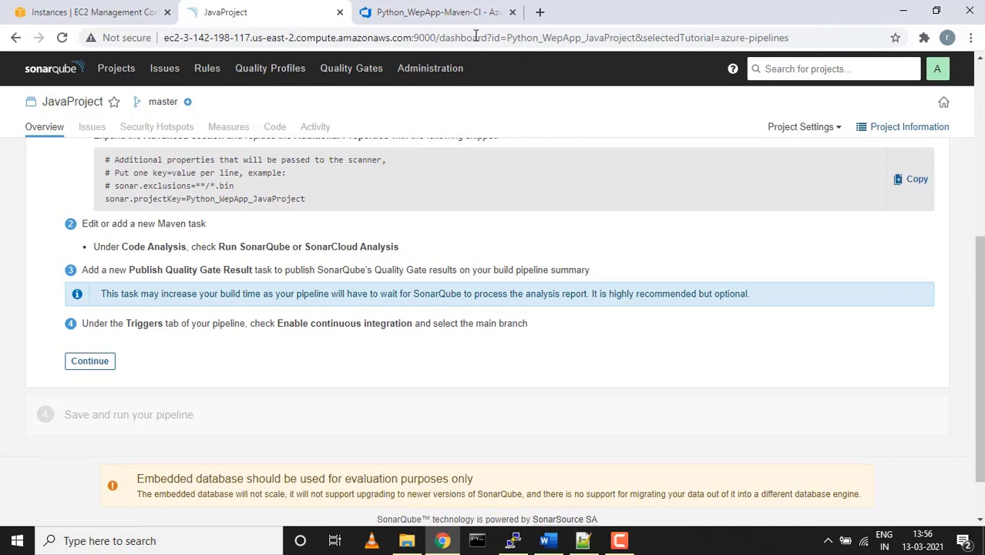
{"action": "left_click", "coordinate": [451, 17]}
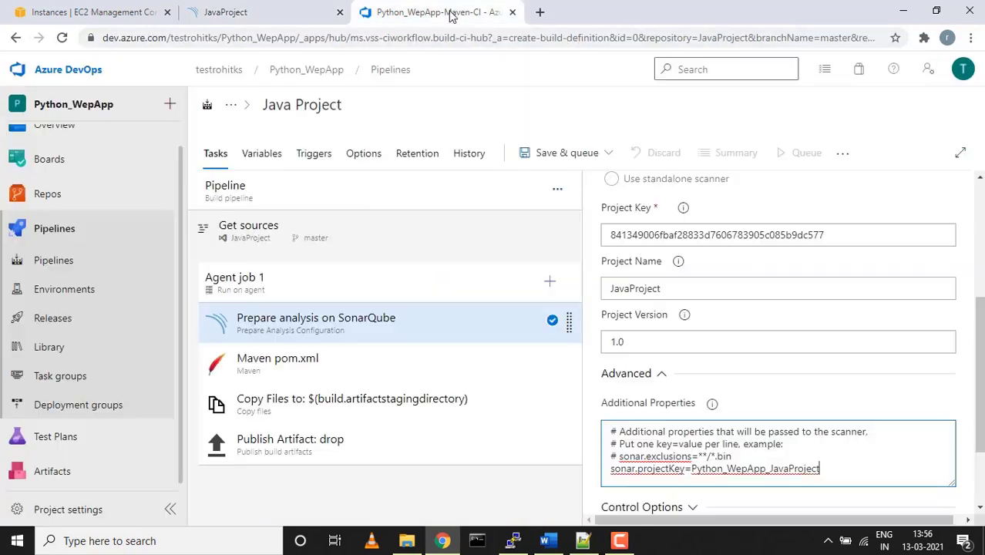
Switch the SonarQube task to Integrate with Maven or Gradle and review its Output Variables
{"action": "left_click", "coordinate": [660, 375]}
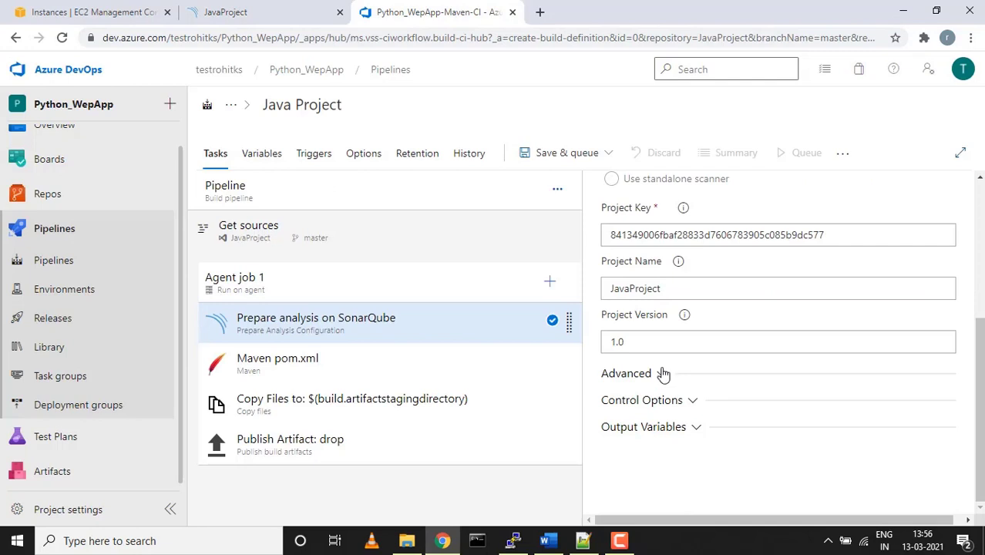
{"action": "scroll", "coordinate": [660, 378], "scroll_direction": "up", "scroll_amount": 3}
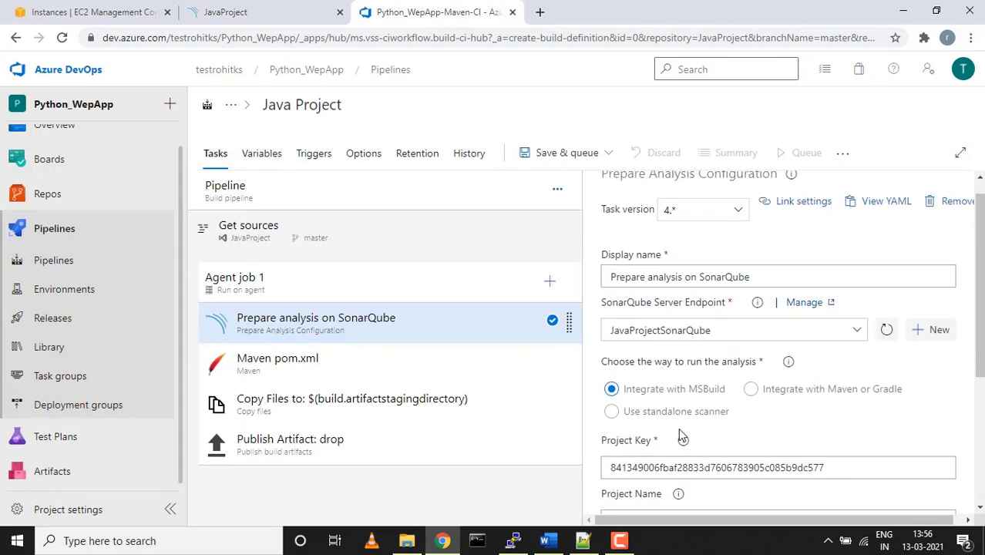
{"action": "scroll", "coordinate": [680, 432], "scroll_direction": "up", "scroll_amount": 1}
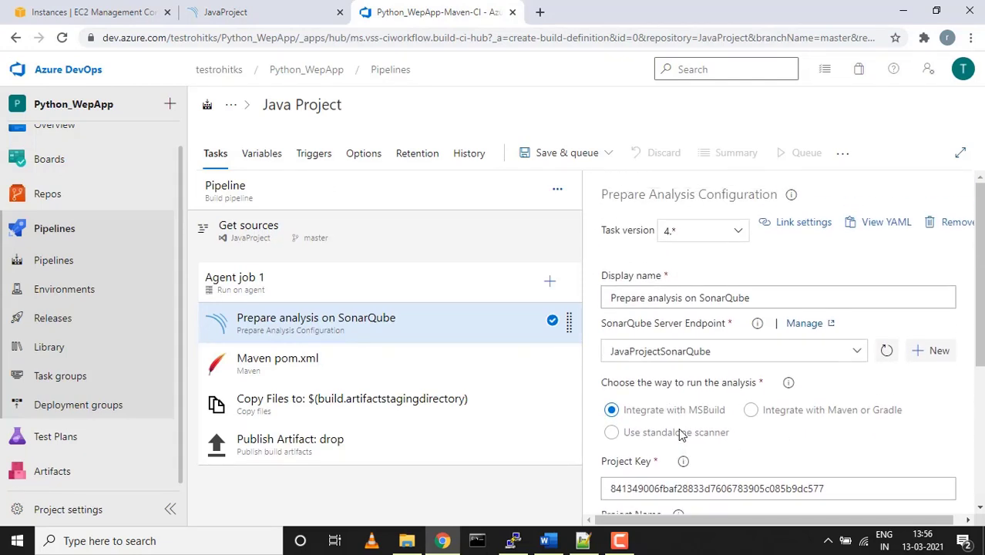
{"action": "scroll", "coordinate": [680, 434], "scroll_direction": "down", "scroll_amount": 1}
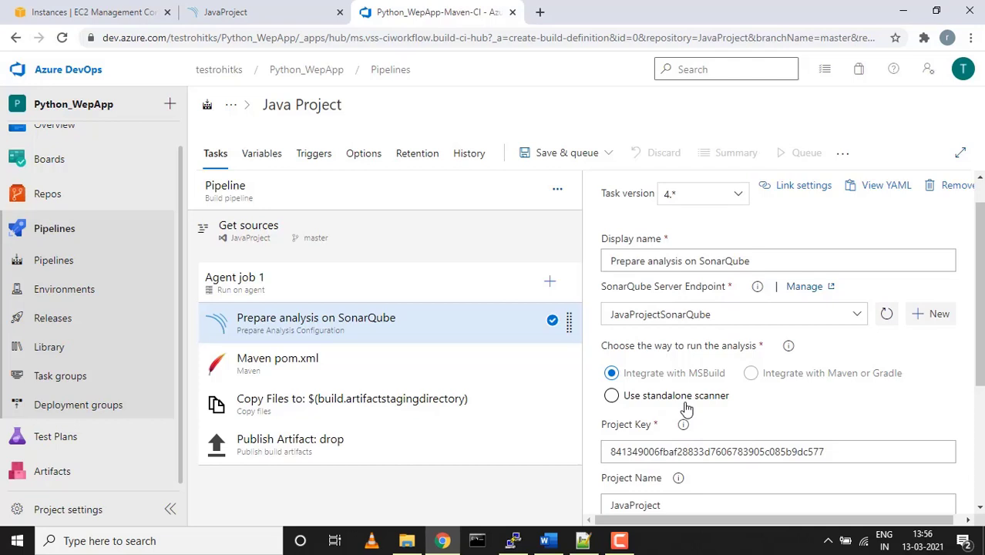
{"action": "scroll", "coordinate": [686, 409], "scroll_direction": "down", "scroll_amount": 6}
{"action": "scroll", "coordinate": [686, 407], "scroll_direction": "down", "scroll_amount": 3}
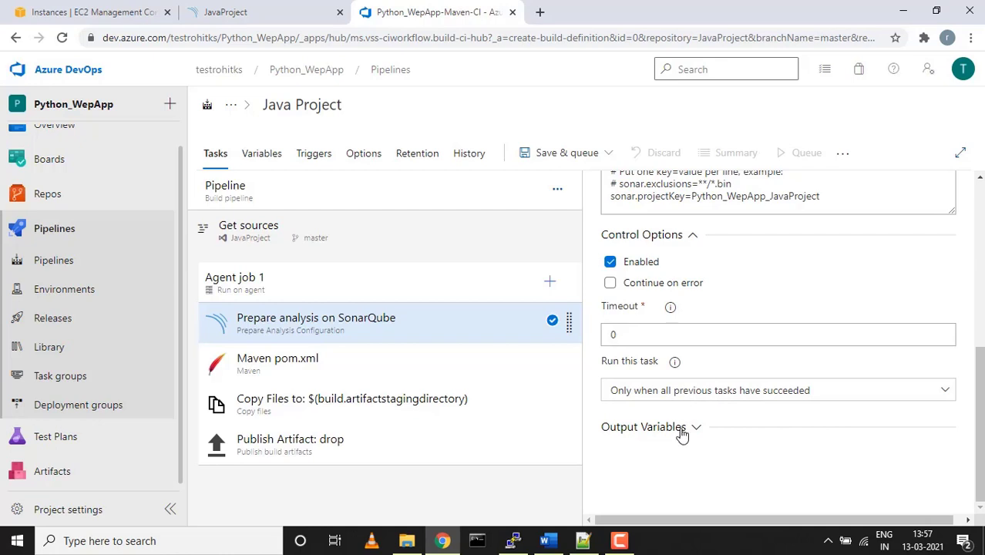
{"action": "left_click", "coordinate": [681, 431]}
{"action": "scroll", "coordinate": [682, 436], "scroll_direction": "down", "scroll_amount": 1}
{"action": "scroll", "coordinate": [683, 436], "scroll_direction": "up", "scroll_amount": 7}
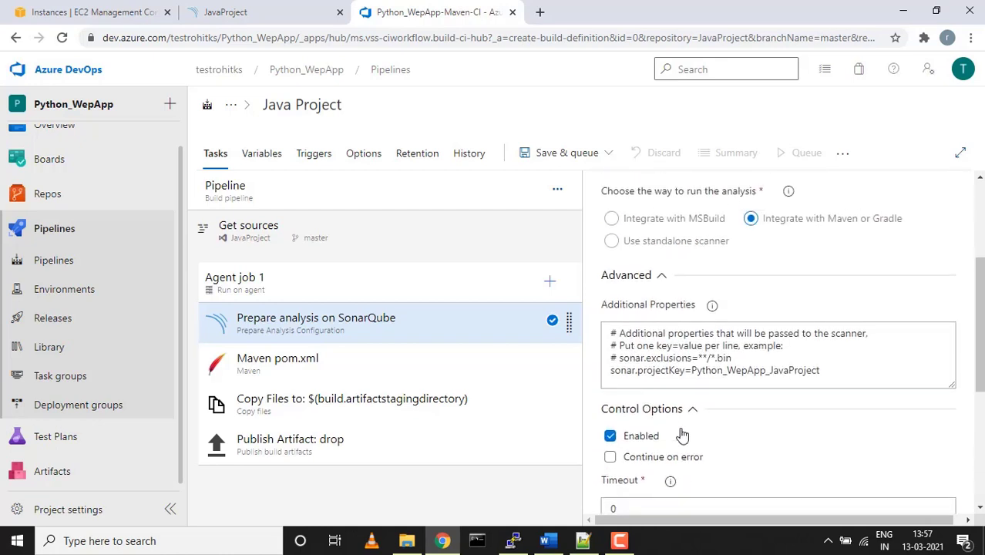
{"action": "scroll", "coordinate": [682, 435], "scroll_direction": "up", "scroll_amount": 1}
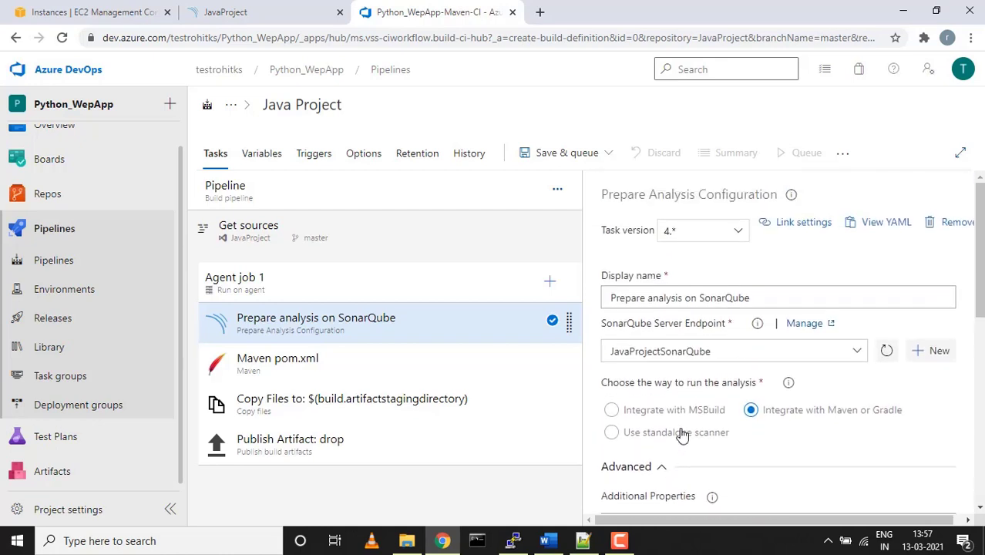
Compare the task settings against the SonarQube tutorial instructions
{"action": "left_click", "coordinate": [223, 13]}
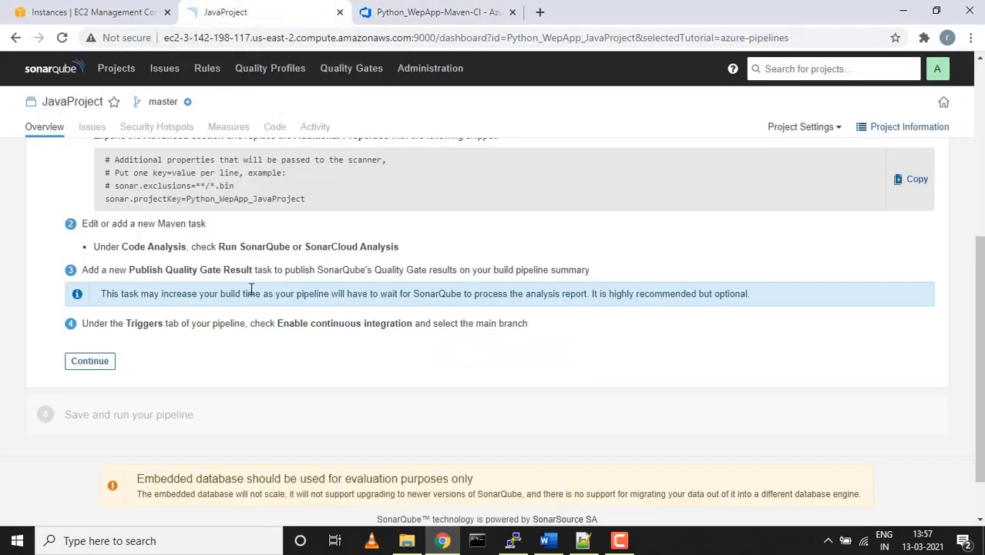
{"action": "scroll", "coordinate": [250, 290], "scroll_direction": "up", "scroll_amount": 1}
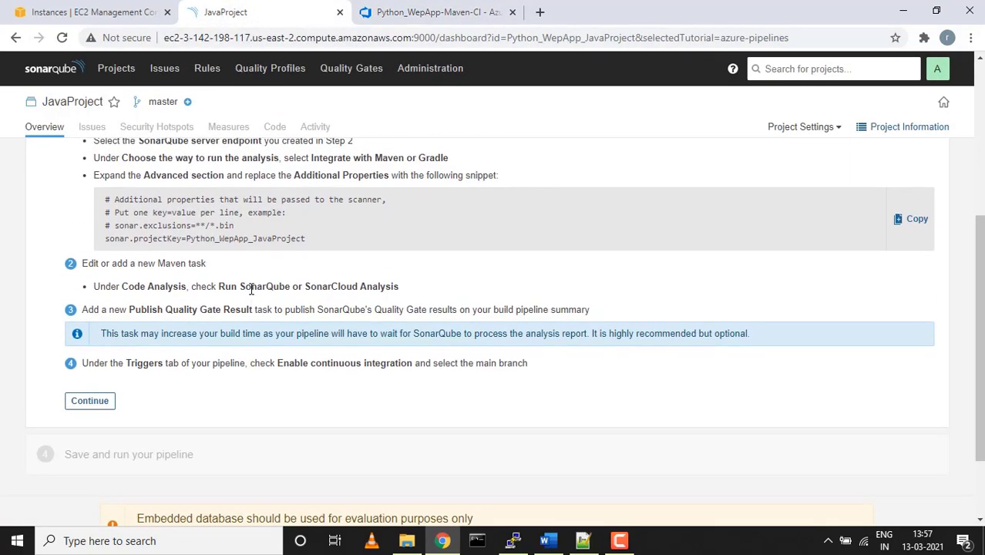
{"action": "scroll", "coordinate": [251, 290], "scroll_direction": "up", "scroll_amount": 1}
{"action": "left_click", "coordinate": [411, 12]}
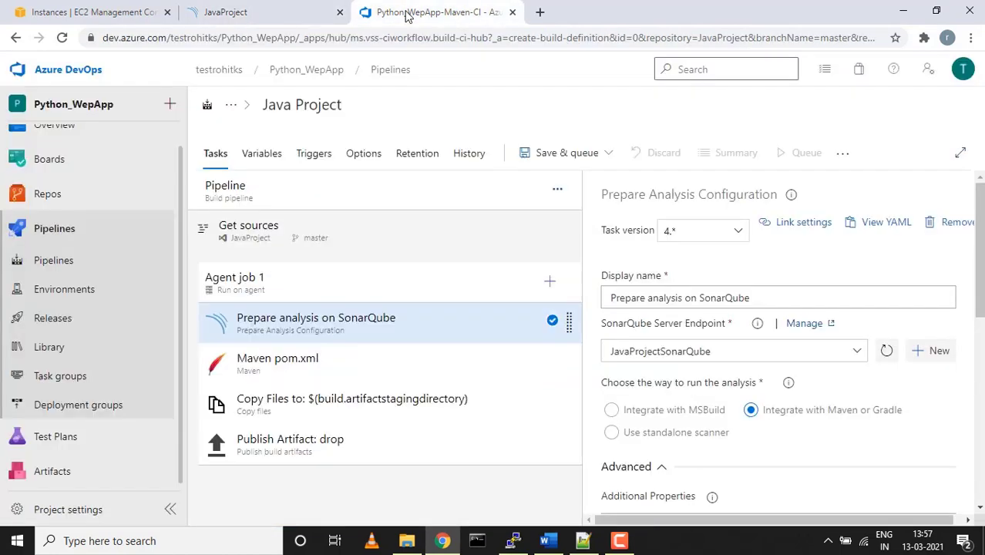
Enable Run SonarQube or SonarCloud analysis in the Maven pom.xml task's Code Analysis
{"action": "left_click", "coordinate": [455, 373]}
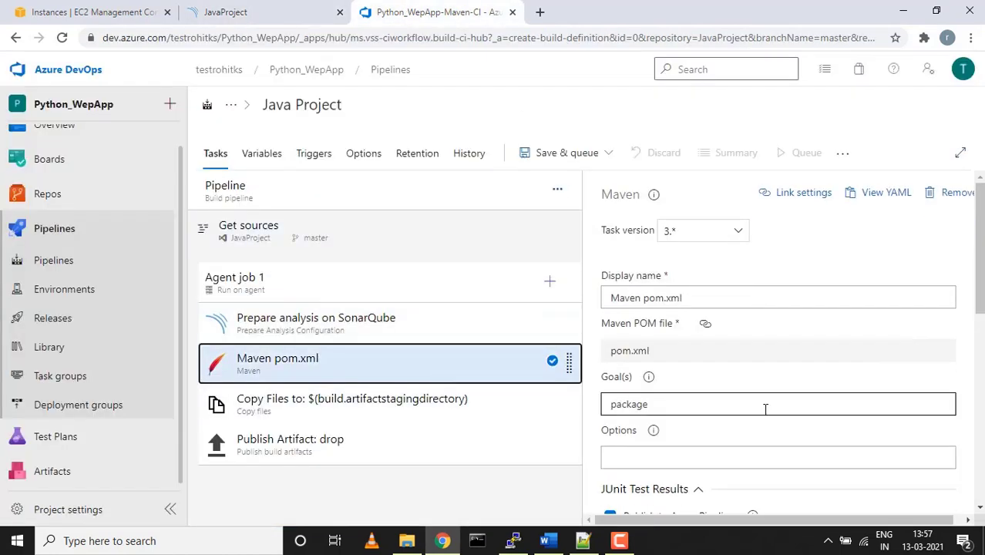
{"action": "scroll", "coordinate": [766, 407], "scroll_direction": "down", "scroll_amount": 2}
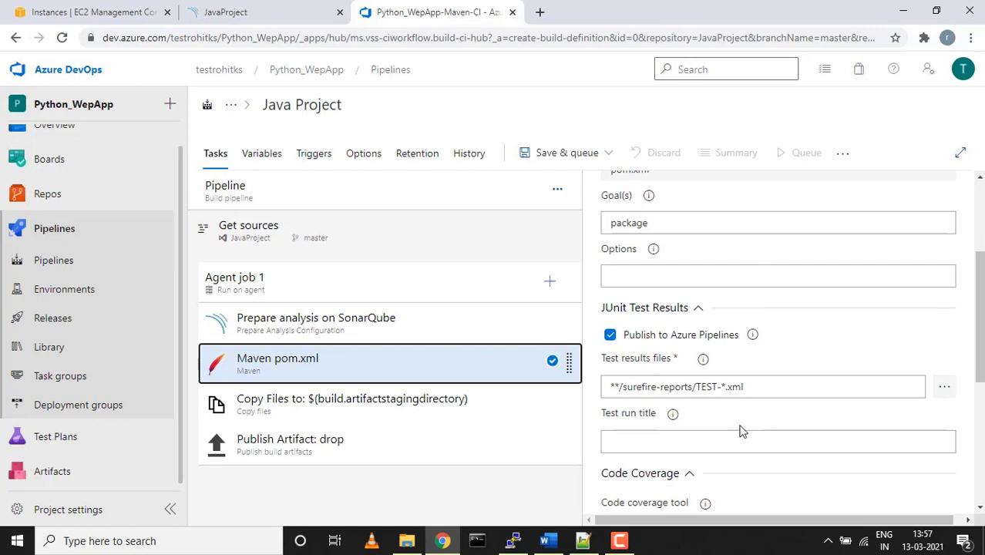
{"action": "scroll", "coordinate": [740, 432], "scroll_direction": "down", "scroll_amount": 5}
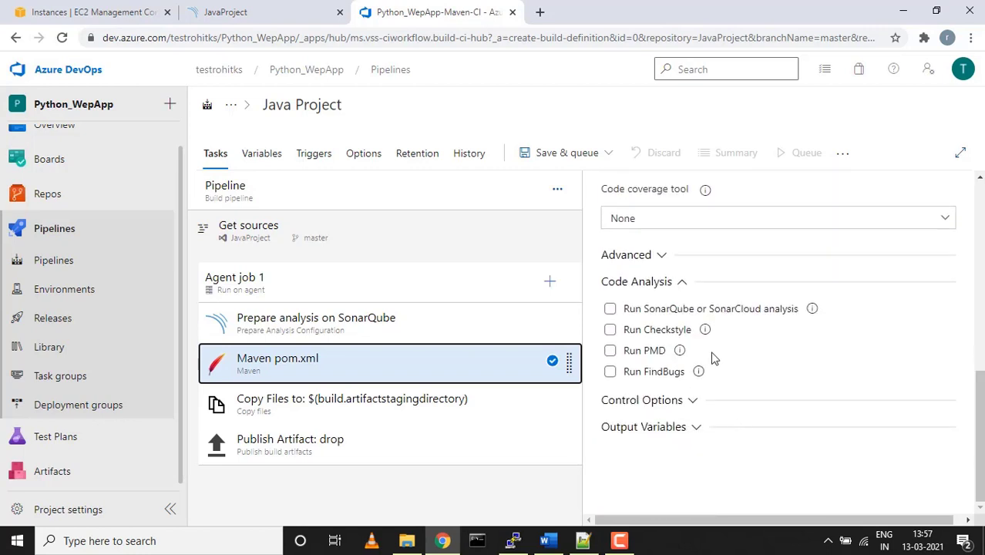
{"action": "left_click", "coordinate": [612, 310]}
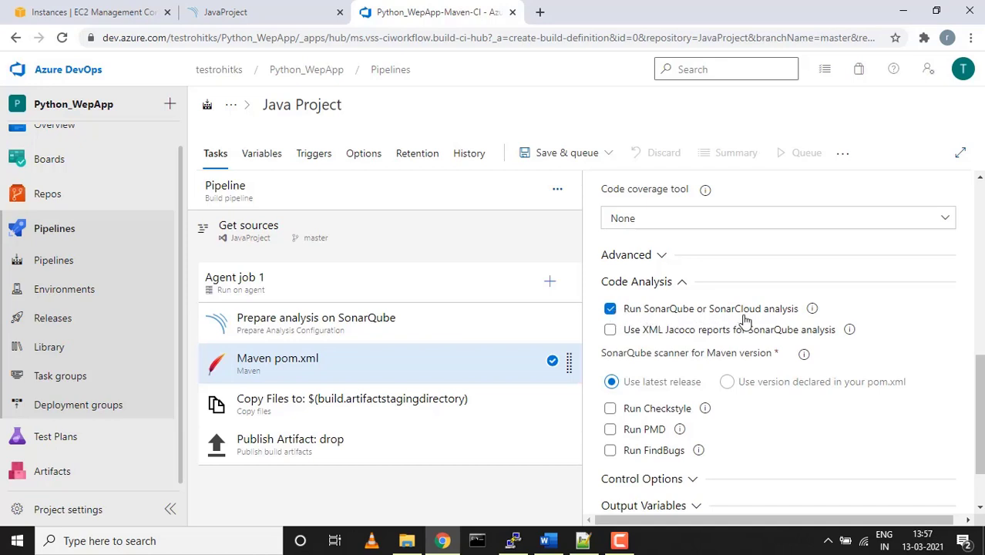
Read the SonarQube tutorial's step about the Quality Gate task
{"action": "left_click", "coordinate": [229, 9]}
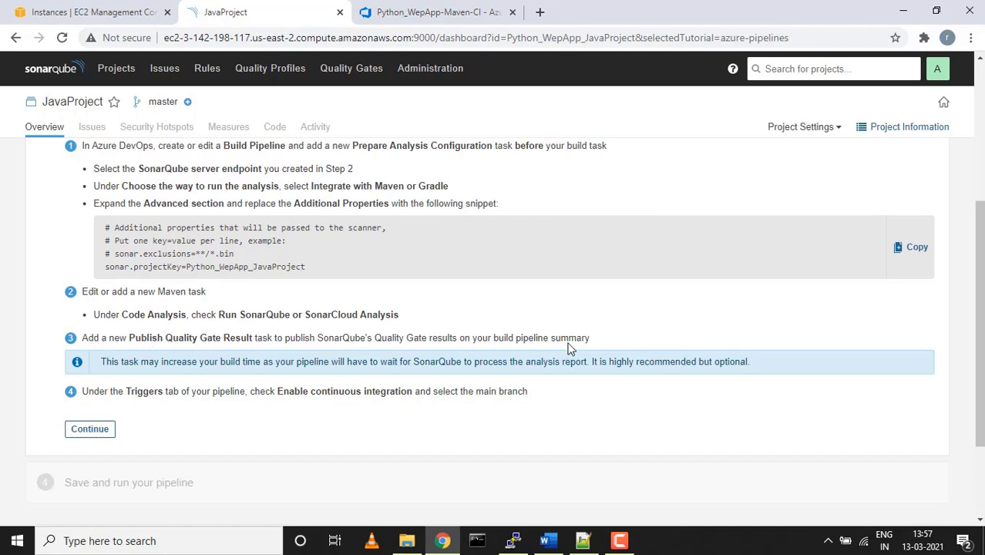
{"action": "left_click_drag", "start_coordinate": [596, 339], "coordinate": [483, 327]}
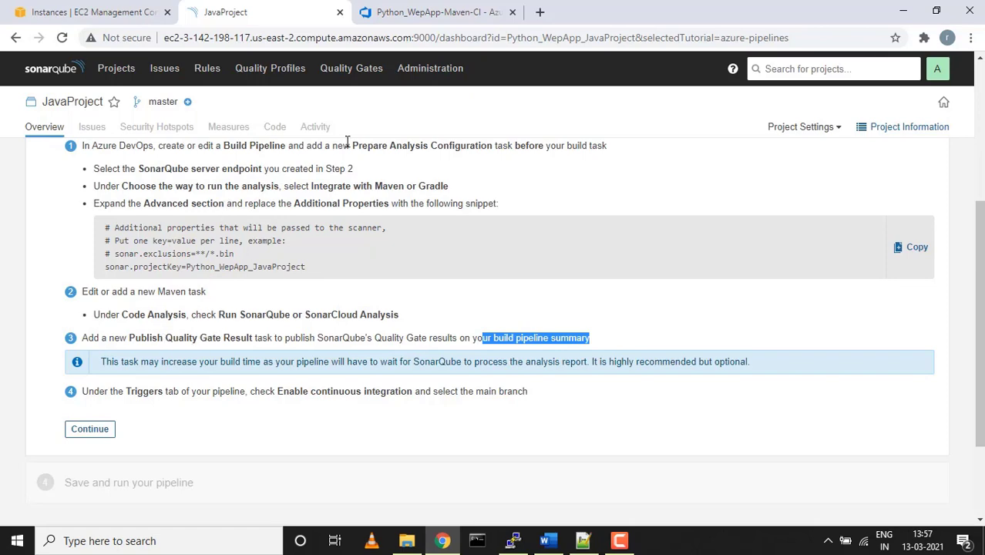
{"action": "left_click", "coordinate": [392, 9]}
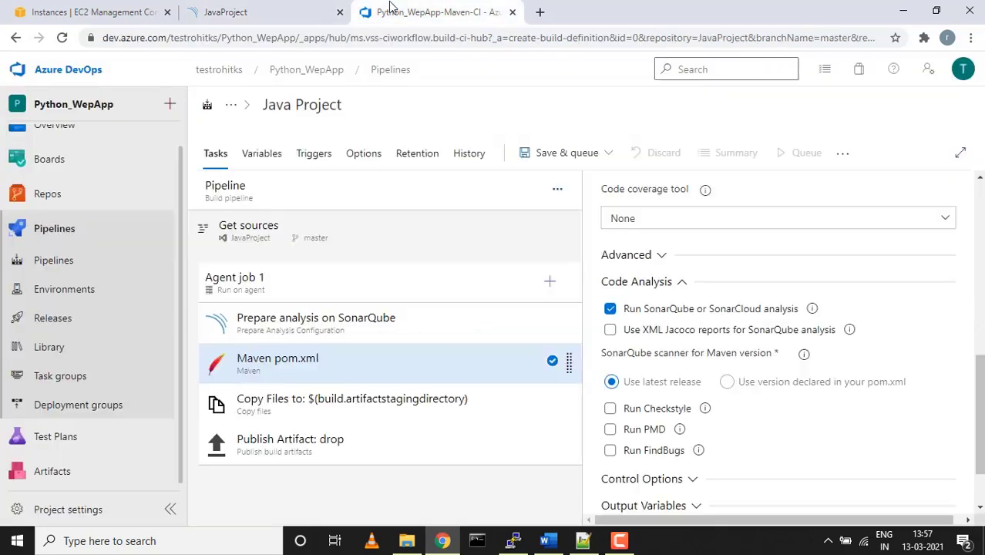
Add a Publish Quality Gate Result task to Agent job 1 after Maven pom.xml
{"action": "left_click", "coordinate": [552, 282]}
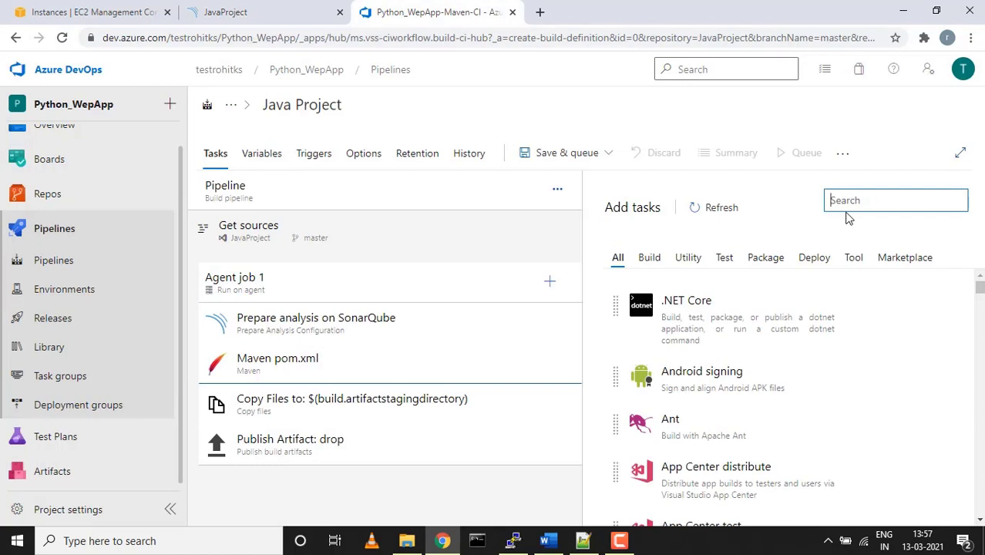
{"action": "type", "text": "publi"}
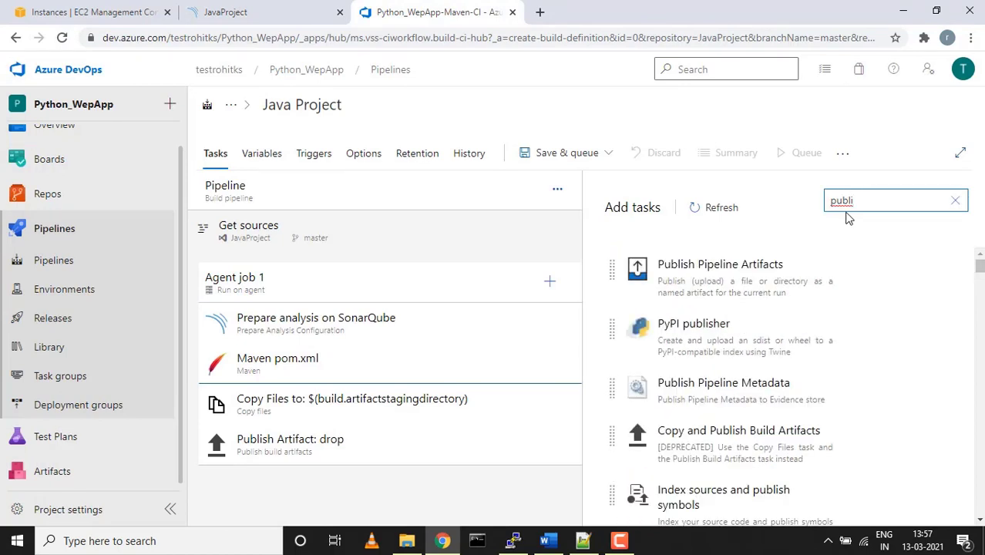
{"action": "type", "text": "sh qu"}
{"action": "mouse_move", "coordinate": [890, 351]}
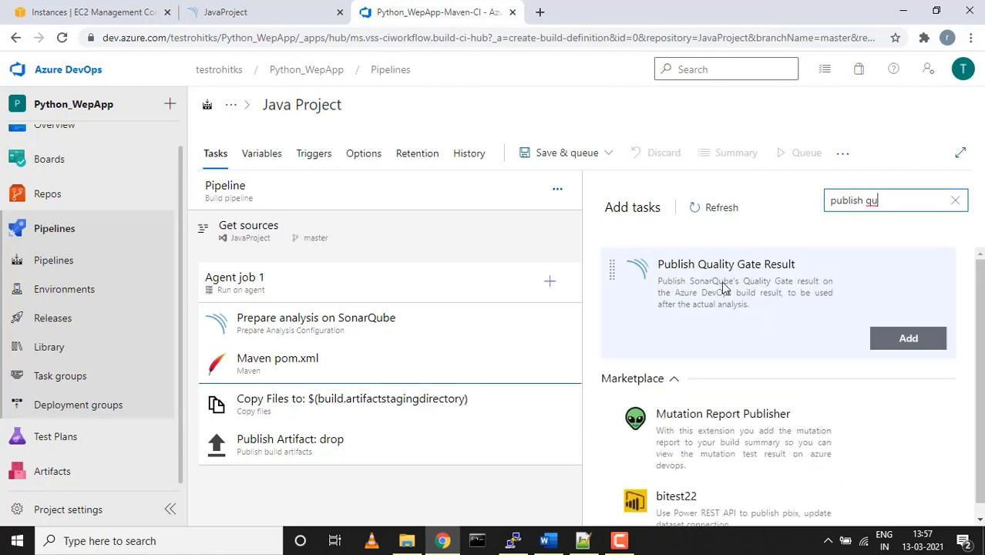
{"action": "left_click", "coordinate": [909, 340]}
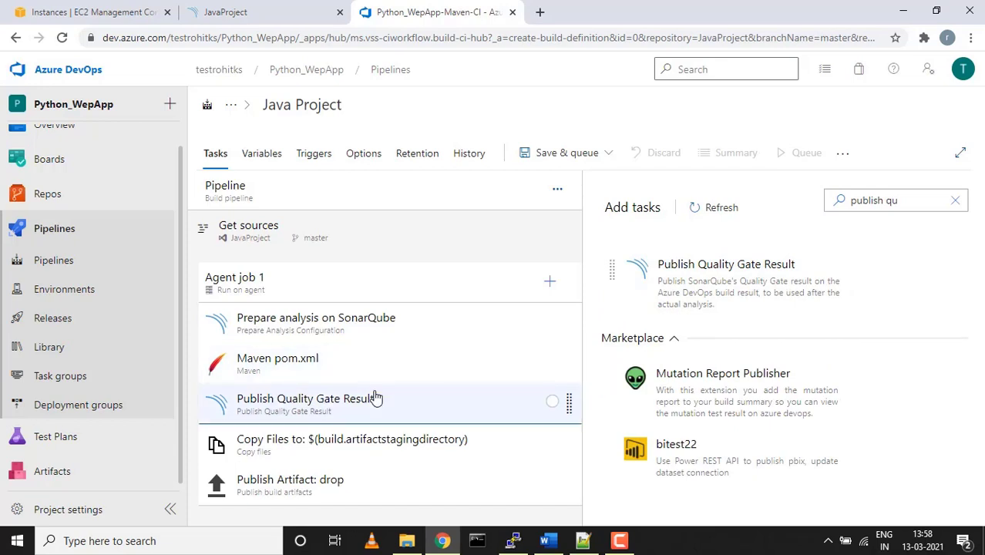
{"action": "left_click", "coordinate": [354, 402]}
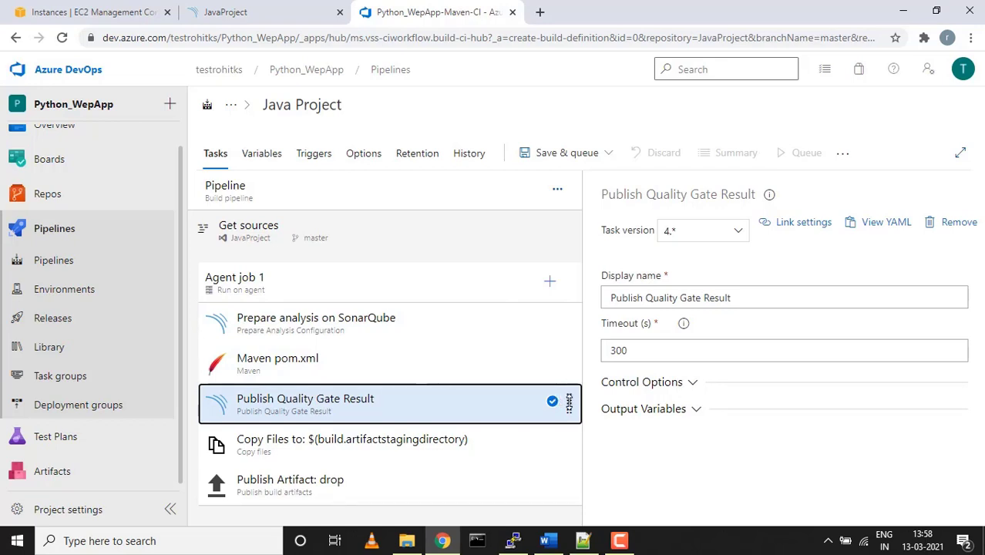
Continue the SonarQube tutorial to its save-and-run step
{"action": "left_click", "coordinate": [260, 16]}
{"action": "left_click", "coordinate": [274, 439]}
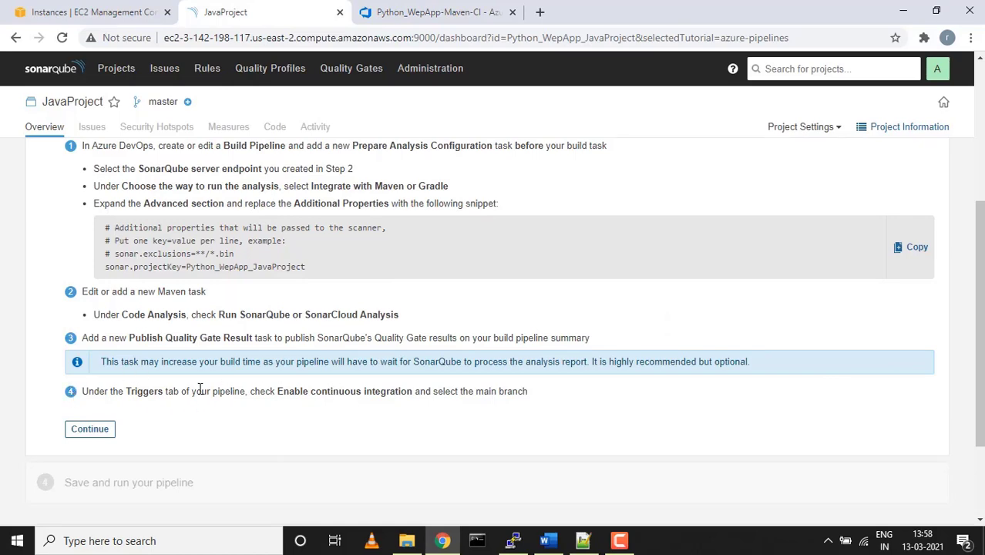
{"action": "scroll", "coordinate": [204, 389], "scroll_direction": "up", "scroll_amount": 2}
{"action": "scroll", "coordinate": [199, 389], "scroll_direction": "down", "scroll_amount": 1}
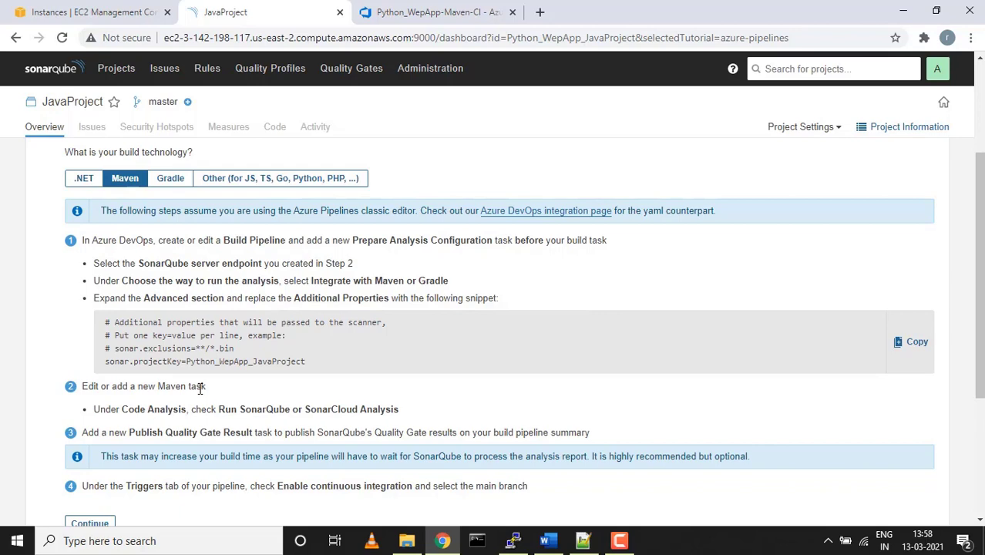
{"action": "scroll", "coordinate": [201, 389], "scroll_direction": "down", "scroll_amount": 3}
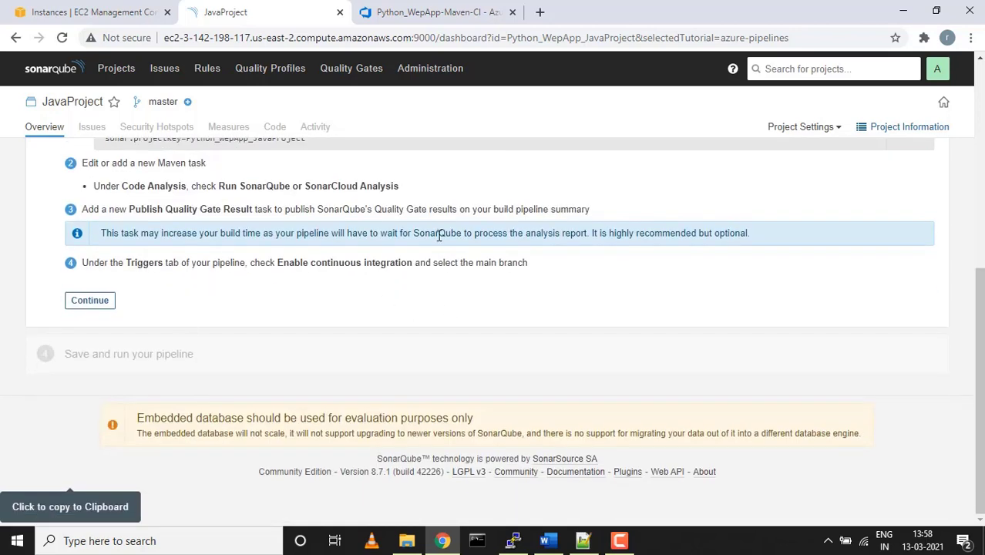
{"action": "left_click", "coordinate": [67, 303]}
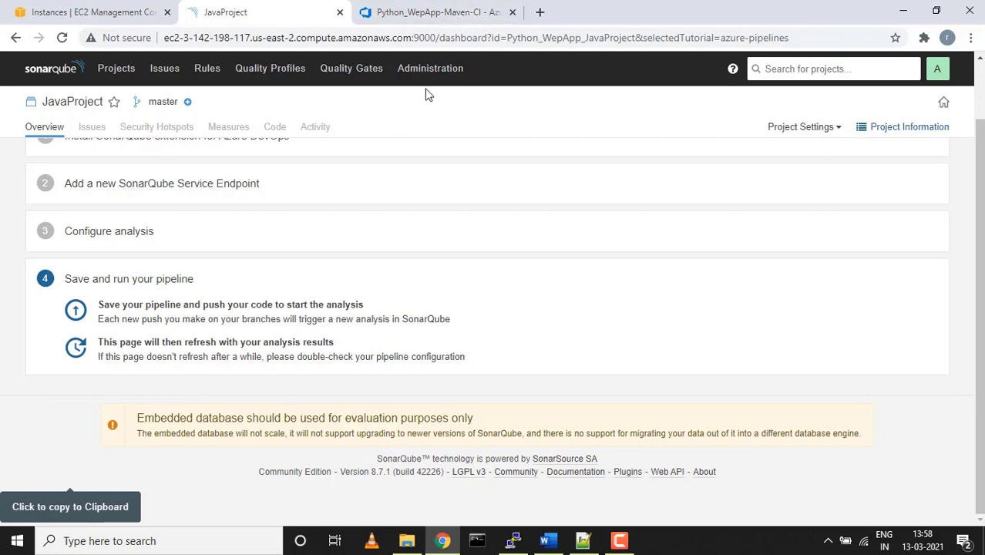
{"action": "left_click", "coordinate": [437, 10]}
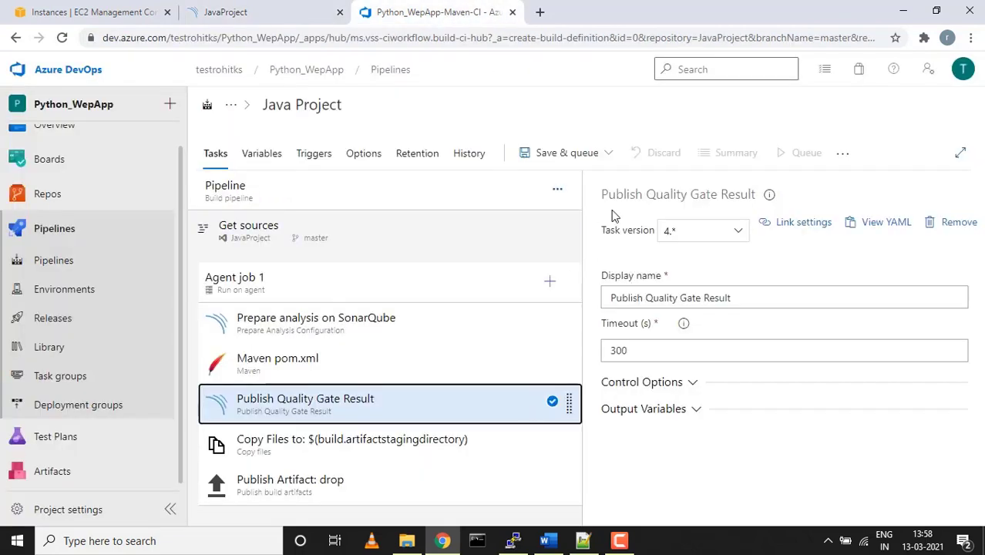
Save and queue the pipeline with comment 'my first build', then view Agent job 1's log
{"action": "left_click", "coordinate": [586, 154]}
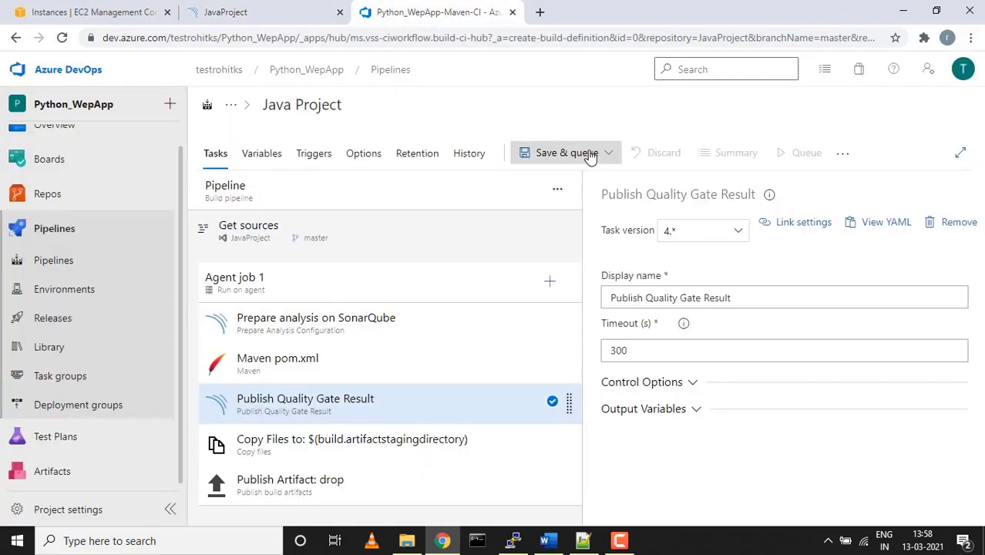
{"action": "left_click", "coordinate": [559, 183]}
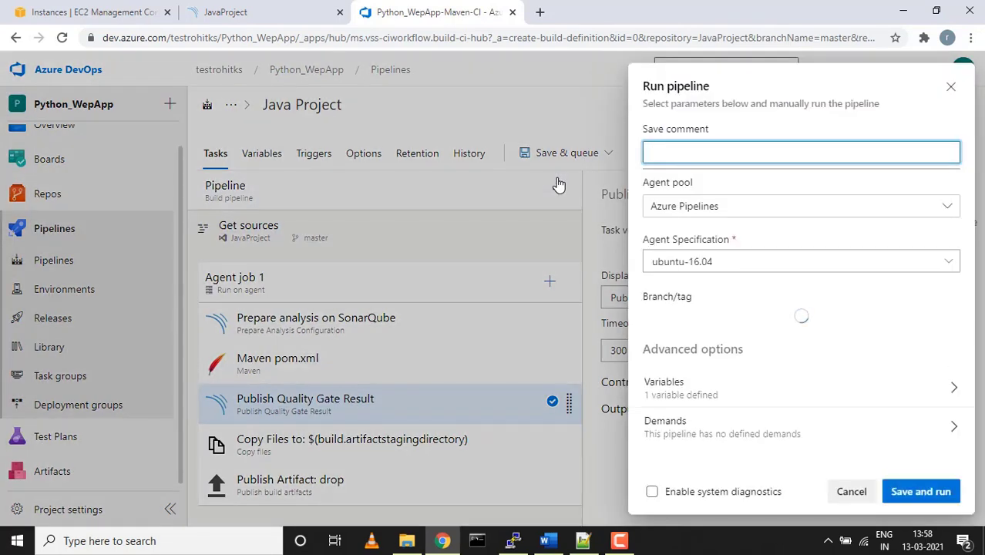
{"action": "type", "text": "m"}
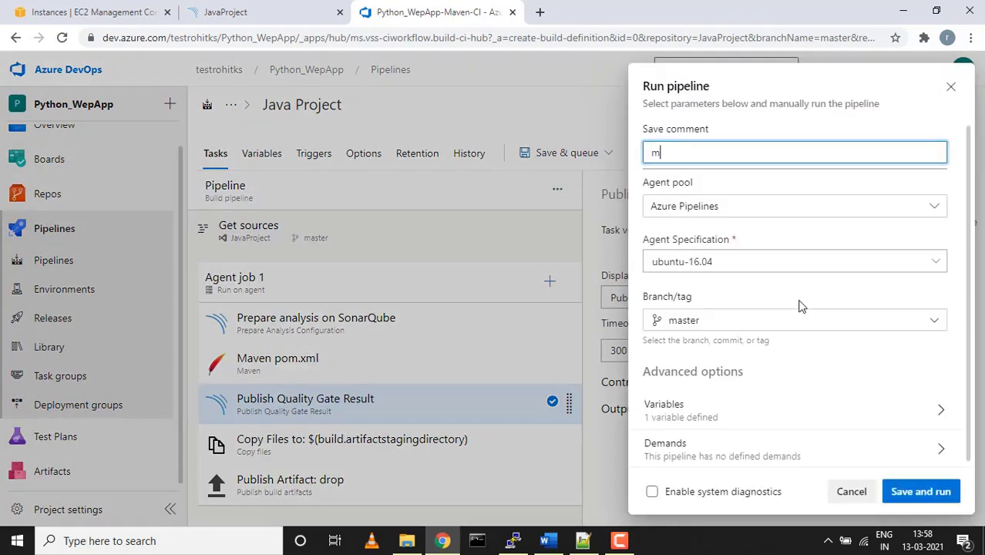
{"action": "type", "text": "y first build"}
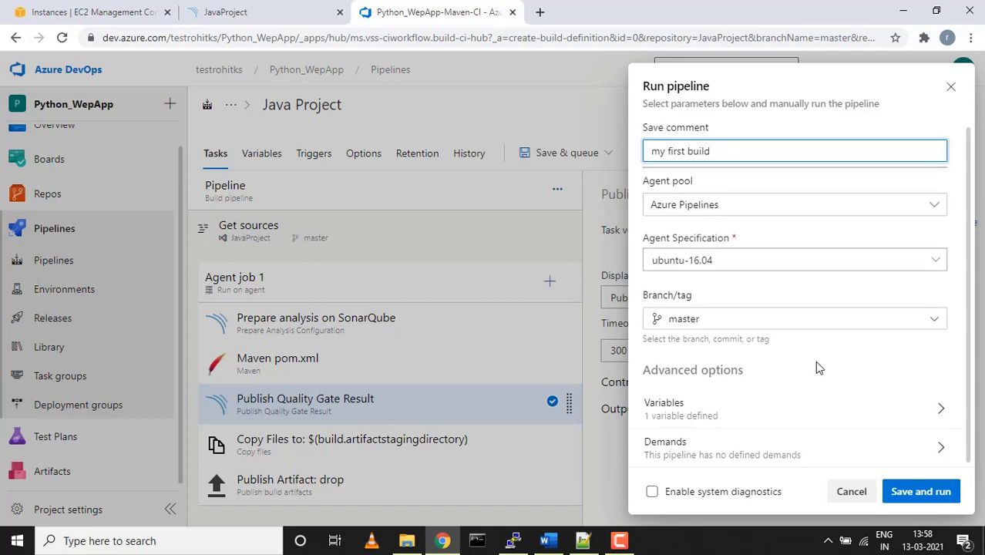
{"action": "left_click", "coordinate": [910, 492]}
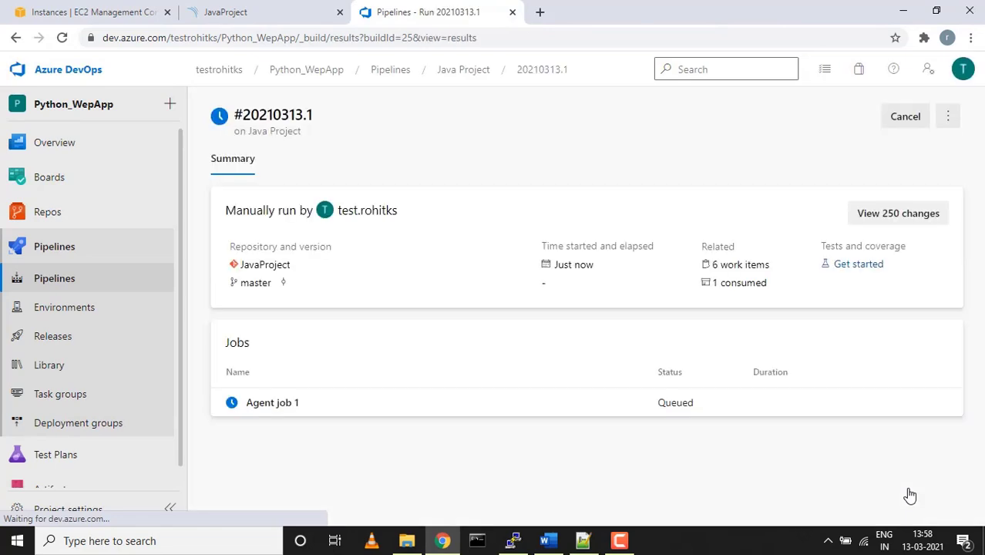
{"action": "left_click", "coordinate": [271, 407]}
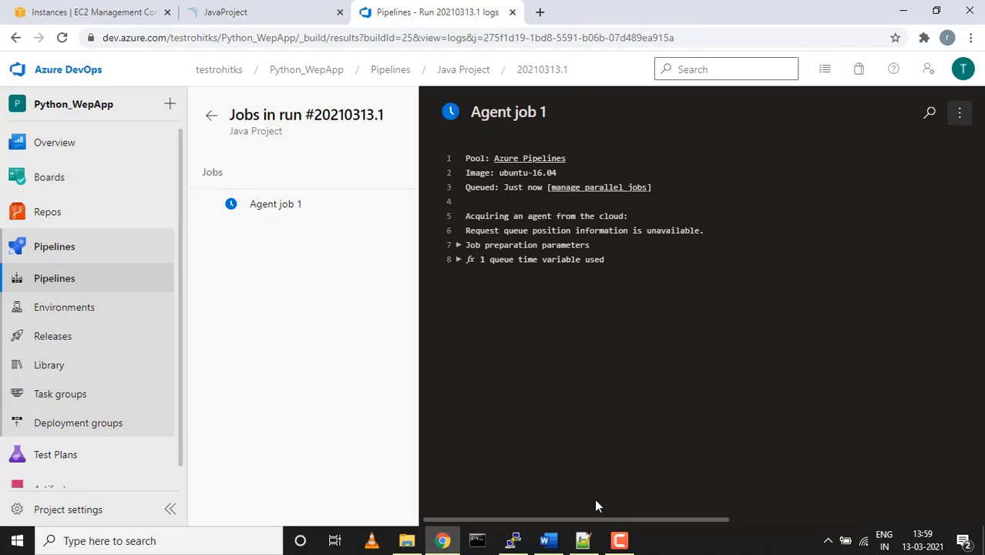
{"action": "left_click", "coordinate": [619, 541]}
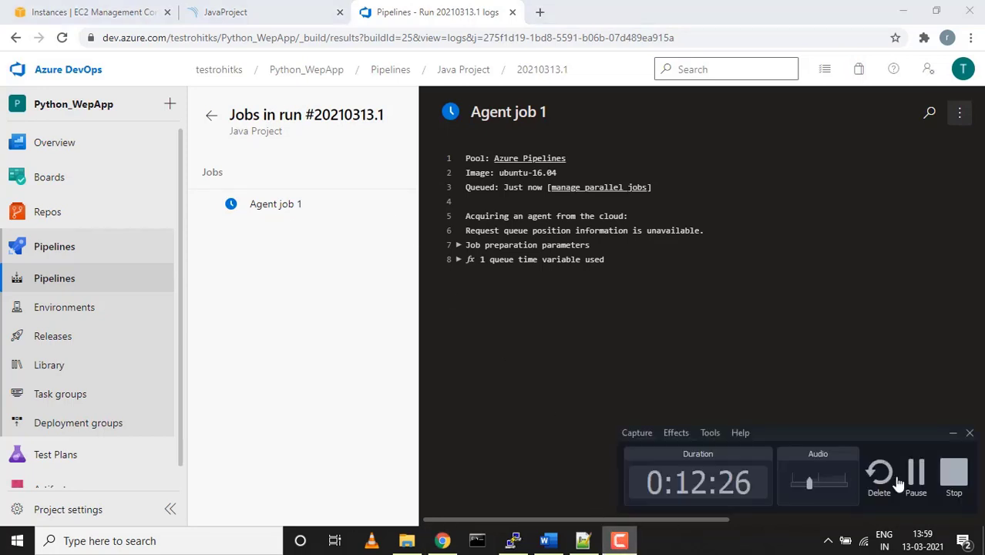
Check Agent job 1's log, then browse the drop artifact's .mvn, wrapper, .sqAnalysis and target folders
{"action": "left_click", "coordinate": [915, 475]}
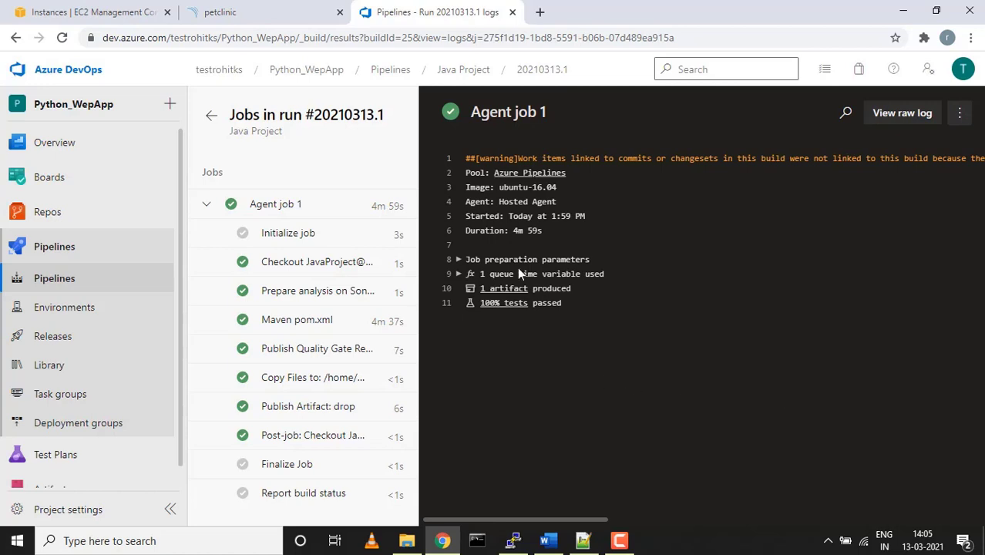
{"action": "left_click", "coordinate": [399, 211]}
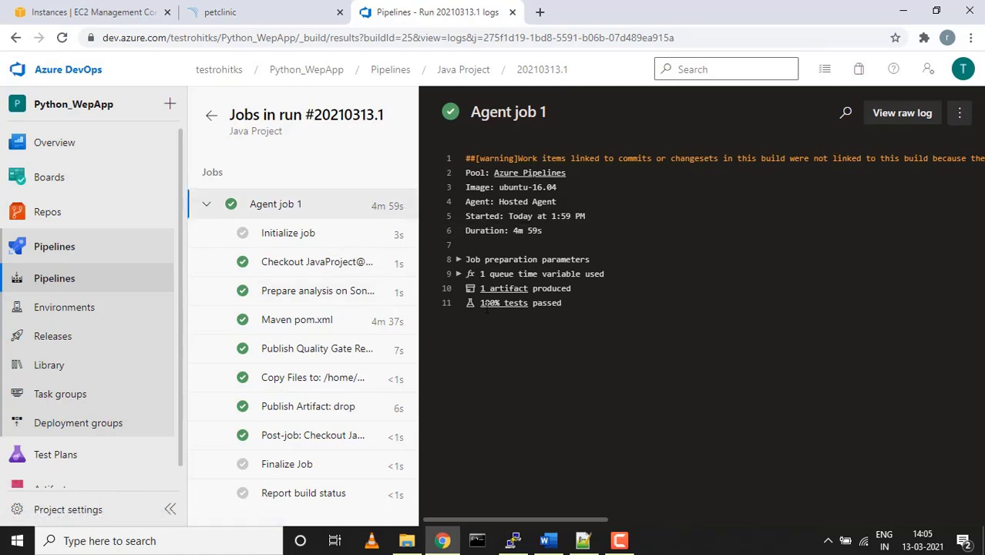
{"action": "left_click", "coordinate": [511, 292]}
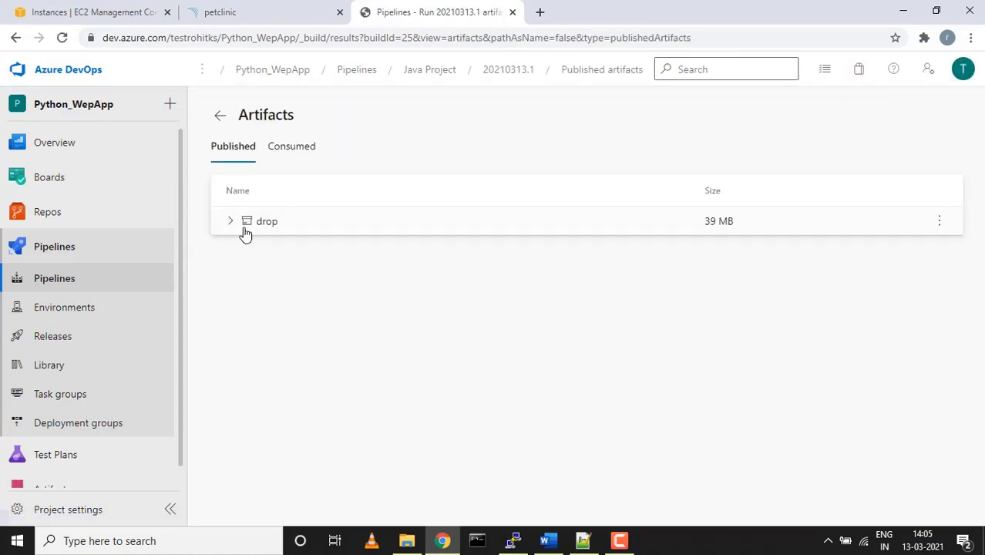
{"action": "left_click", "coordinate": [231, 222]}
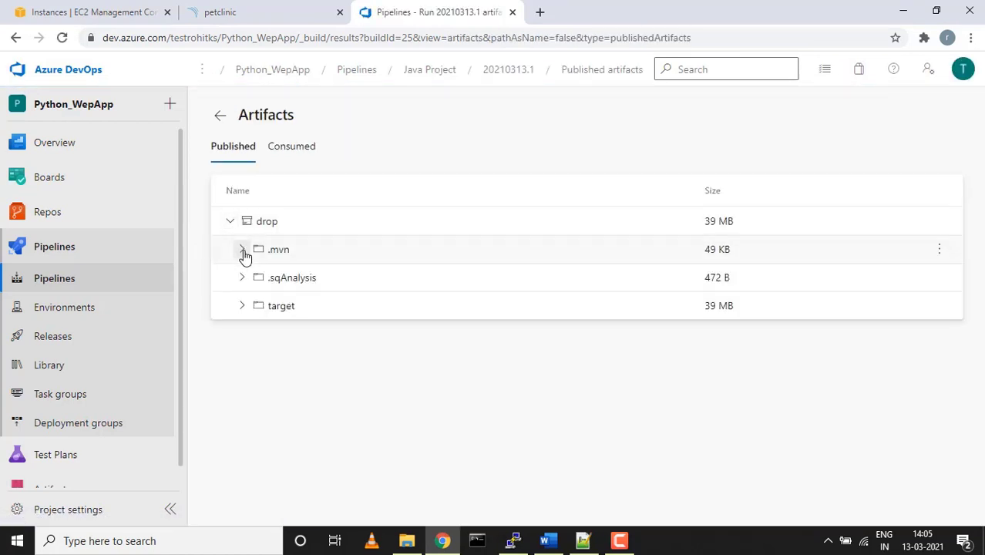
{"action": "left_click", "coordinate": [243, 253]}
{"action": "left_click", "coordinate": [251, 278]}
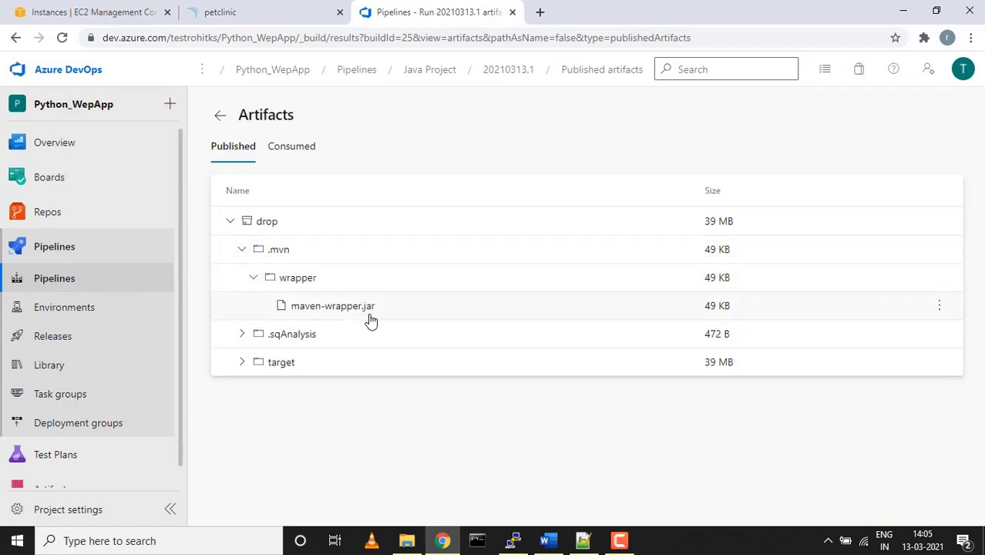
{"action": "left_click", "coordinate": [242, 335]}
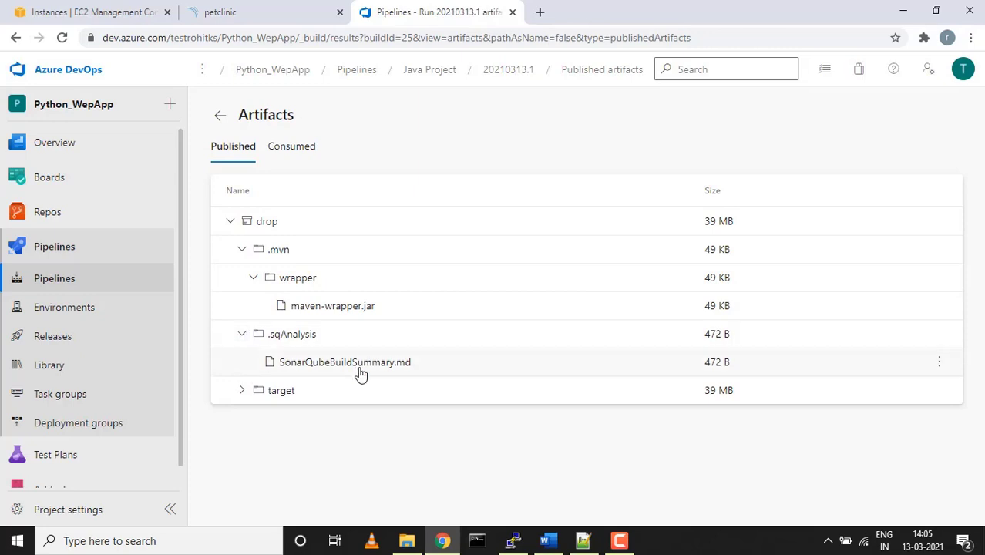
{"action": "left_click", "coordinate": [242, 392]}
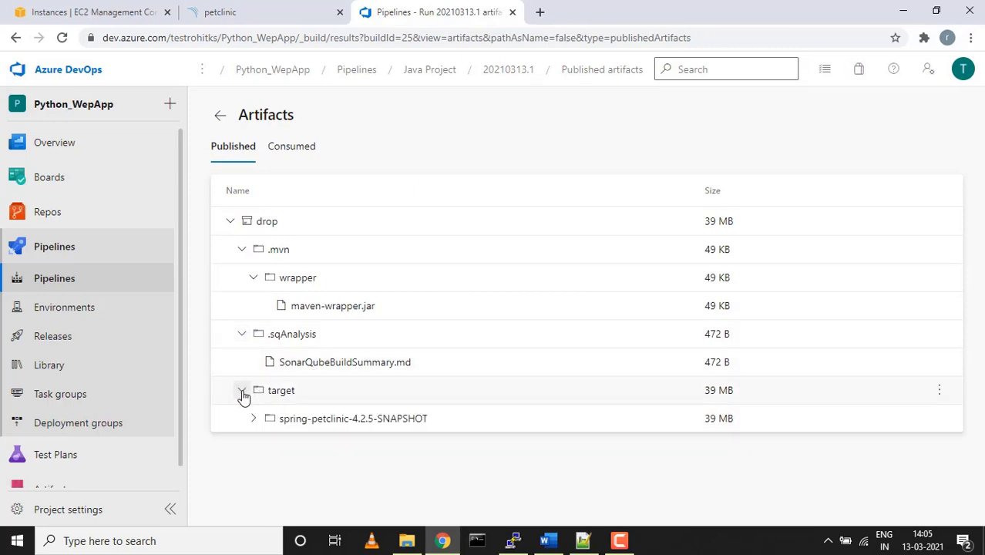
{"action": "left_click", "coordinate": [220, 115]}
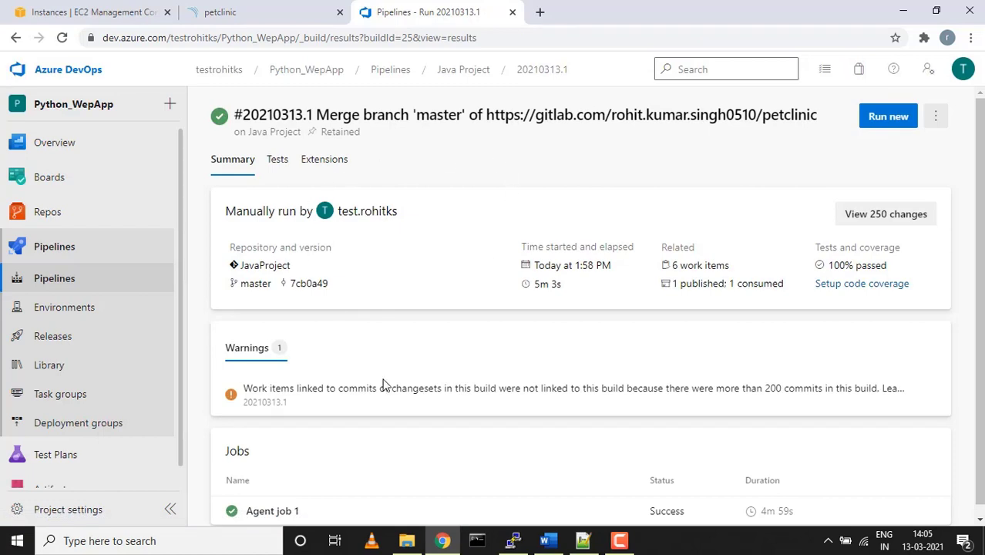
Review the run's test results, then open the Java Project pipeline in the editor via more actions
{"action": "scroll", "coordinate": [597, 222], "scroll_direction": "down", "scroll_amount": 1}
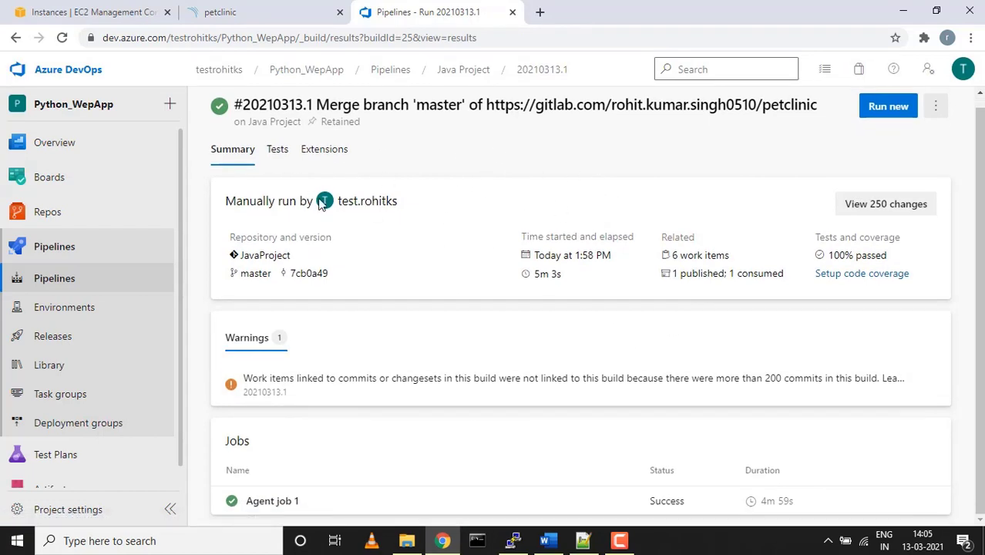
{"action": "left_click", "coordinate": [278, 151]}
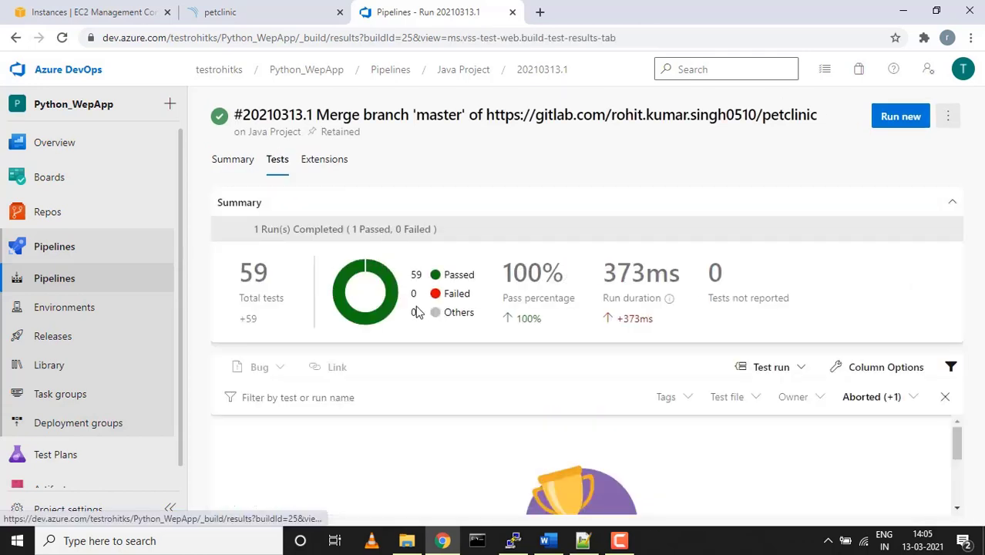
{"action": "left_click", "coordinate": [237, 163]}
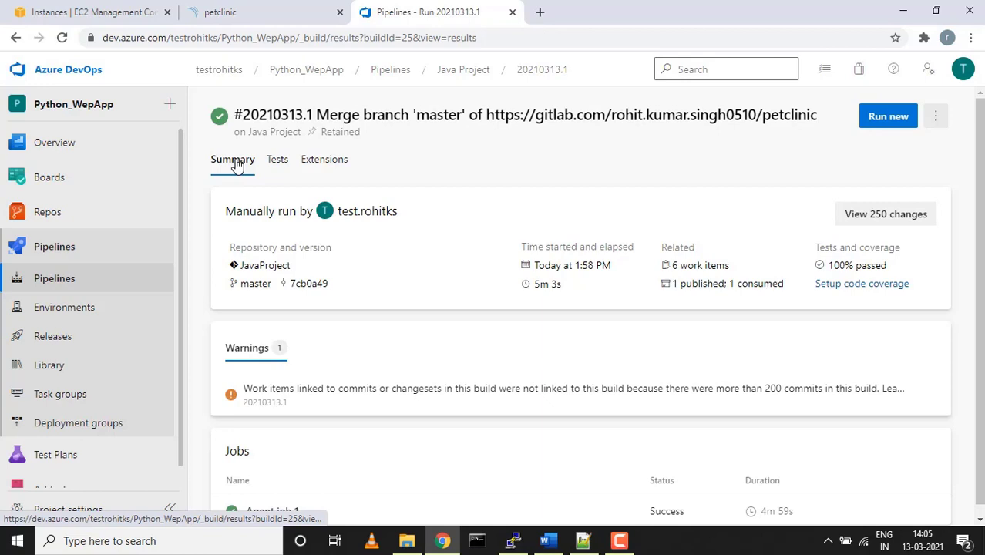
{"action": "left_click", "coordinate": [935, 116]}
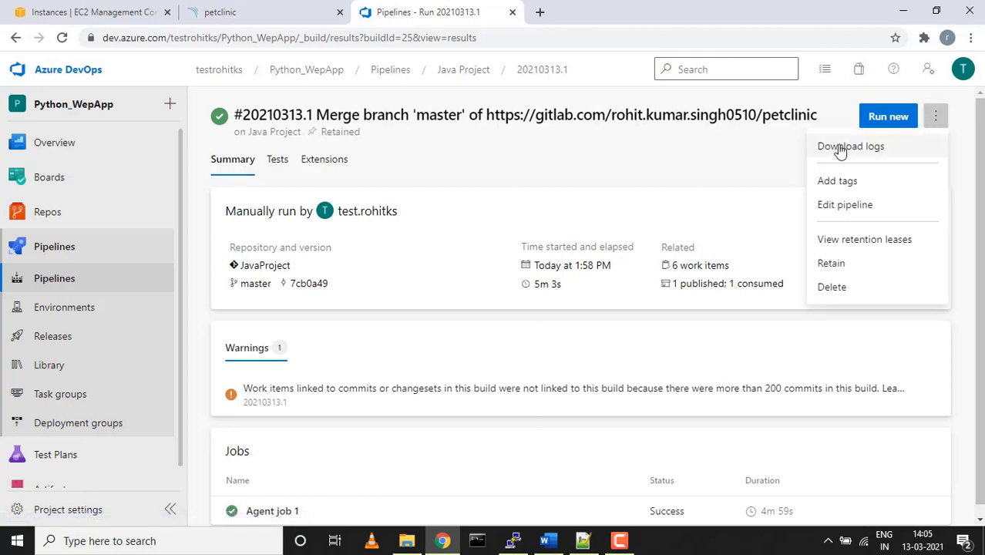
{"action": "left_click", "coordinate": [842, 207]}
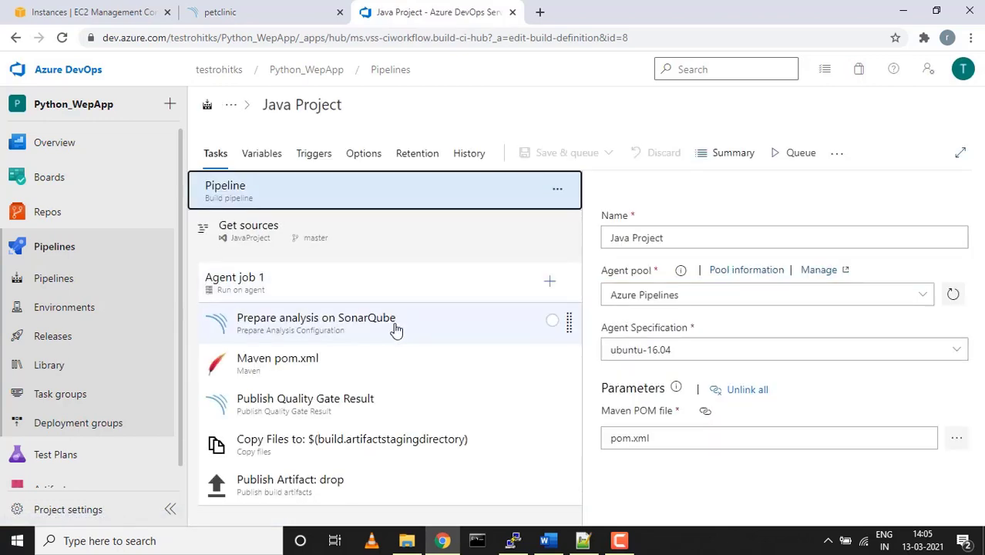
Review the Prepare SonarQube analysis, Maven pom.xml and Publish Quality Gate Result task settings
{"action": "left_click", "coordinate": [394, 329]}
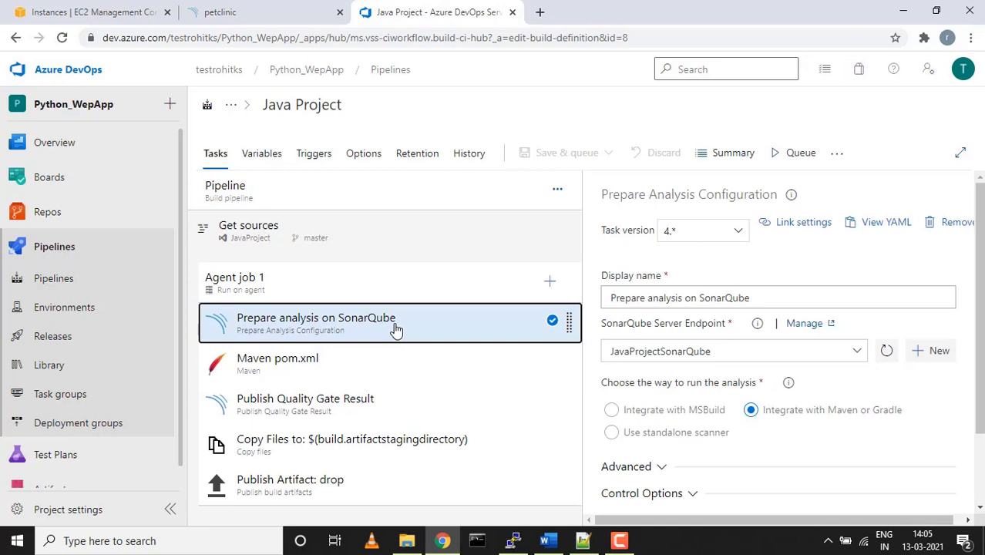
{"action": "left_click", "coordinate": [344, 372]}
{"action": "scroll", "coordinate": [637, 362], "scroll_direction": "down", "scroll_amount": 3}
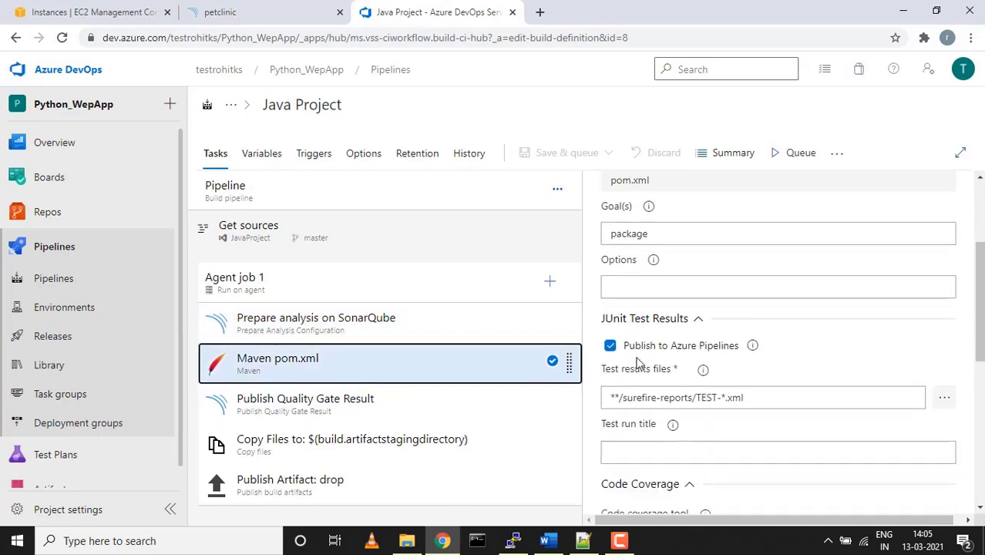
{"action": "scroll", "coordinate": [637, 363], "scroll_direction": "down", "scroll_amount": 4}
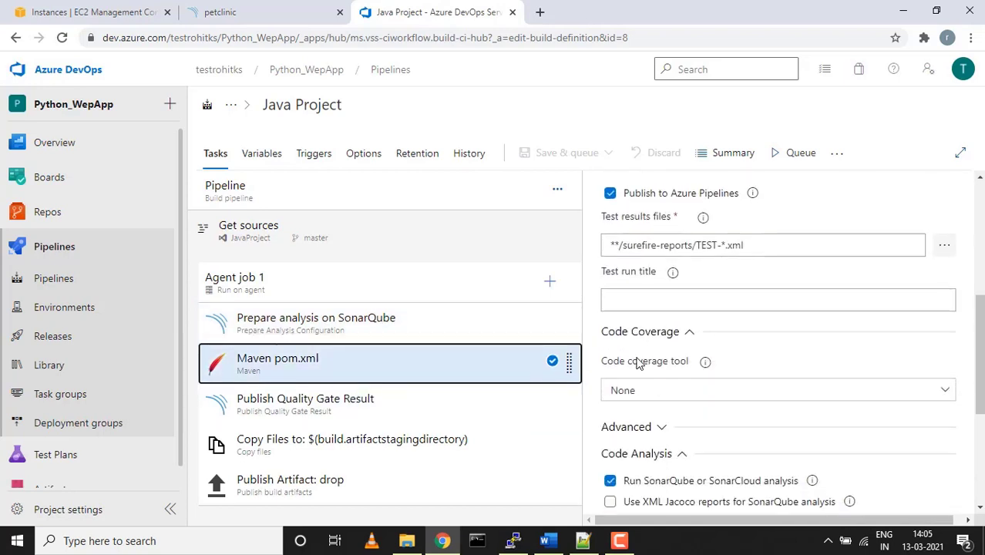
{"action": "left_click", "coordinate": [378, 402]}
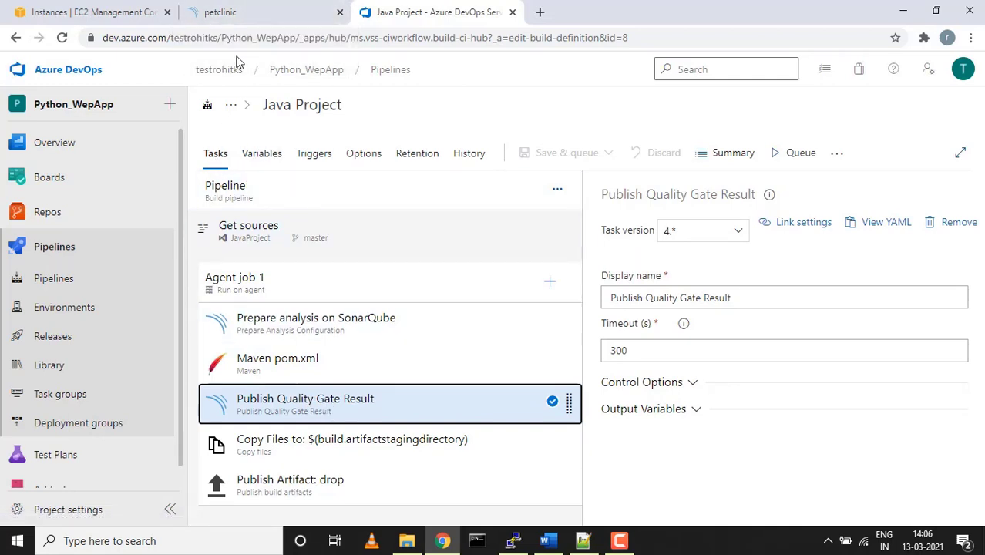
Open Java Project's run 20210313.1 summary, then switch to the petclinic SonarQube dashboard
{"action": "left_click", "coordinate": [83, 280]}
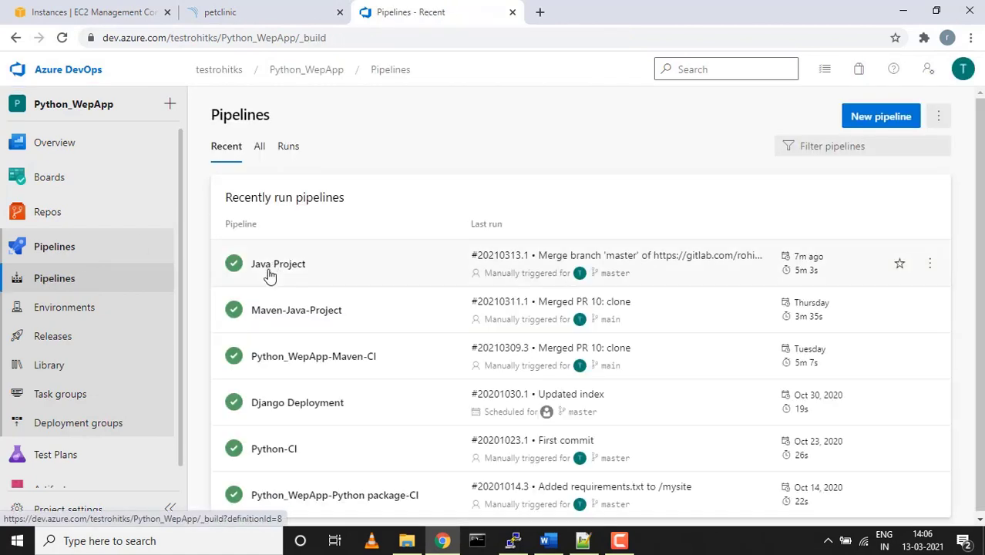
{"action": "left_click", "coordinate": [269, 276]}
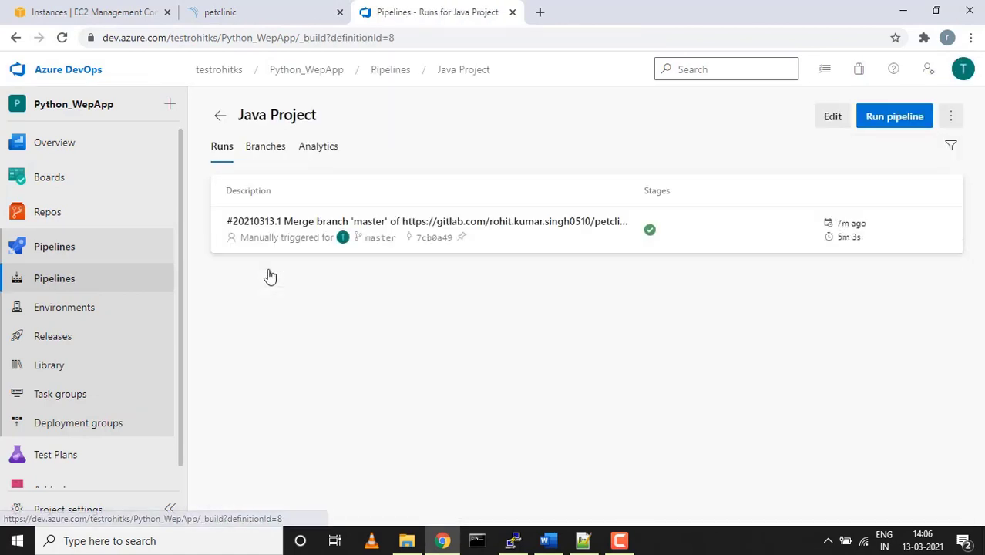
{"action": "left_click", "coordinate": [377, 224]}
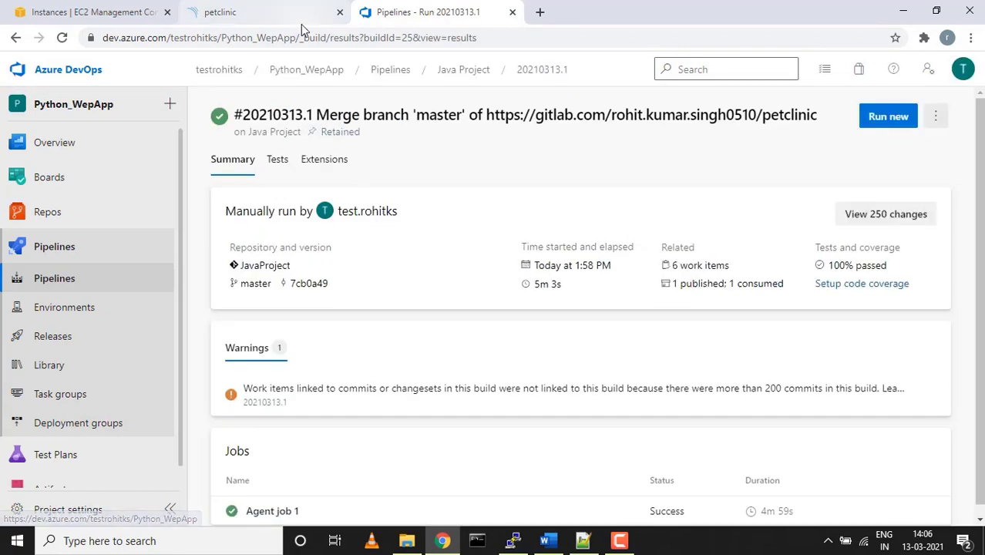
{"action": "left_click", "coordinate": [270, 15]}
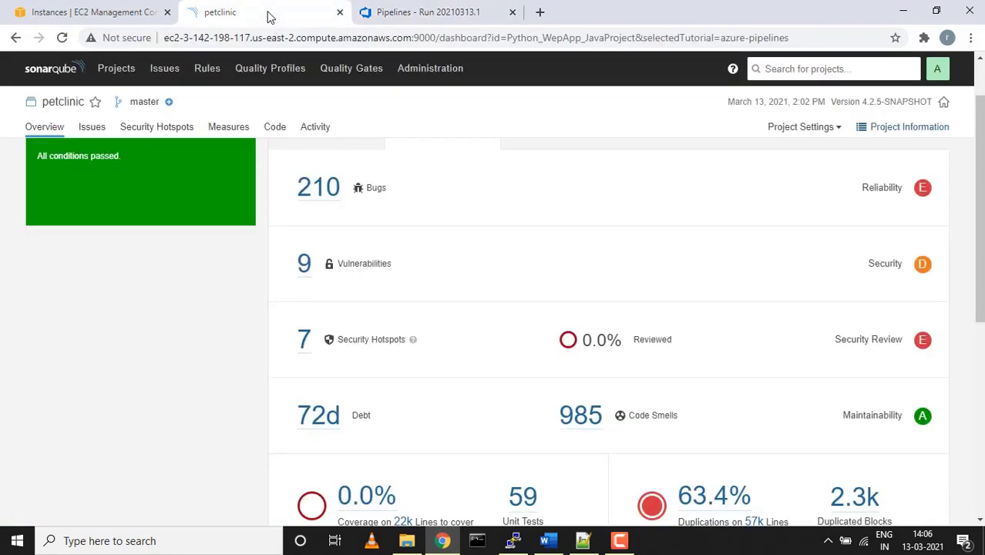
Scroll through the petclinic dashboard metrics and open its list of 1,204 issues
{"action": "scroll", "coordinate": [253, 336], "scroll_direction": "up", "scroll_amount": 2}
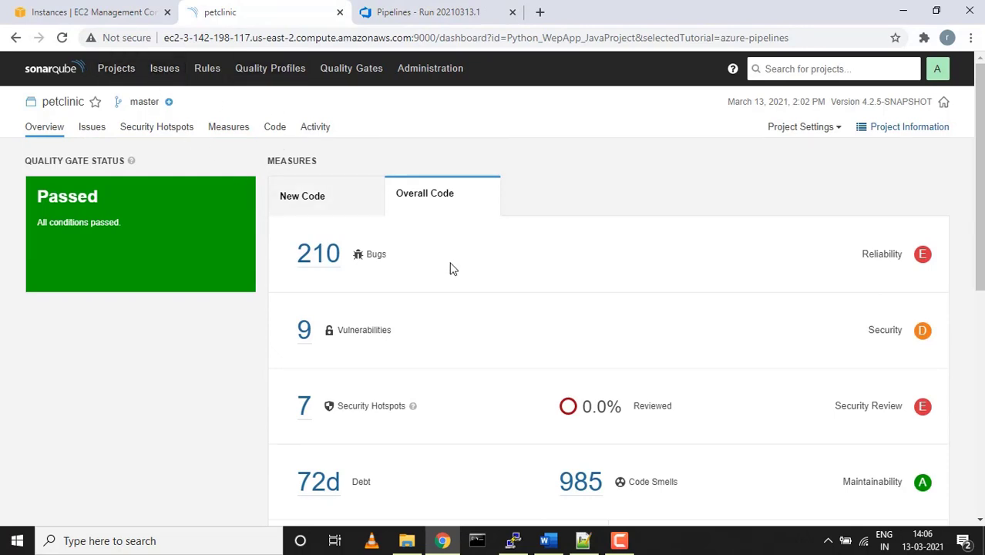
{"action": "scroll", "coordinate": [585, 271], "scroll_direction": "down", "scroll_amount": 1}
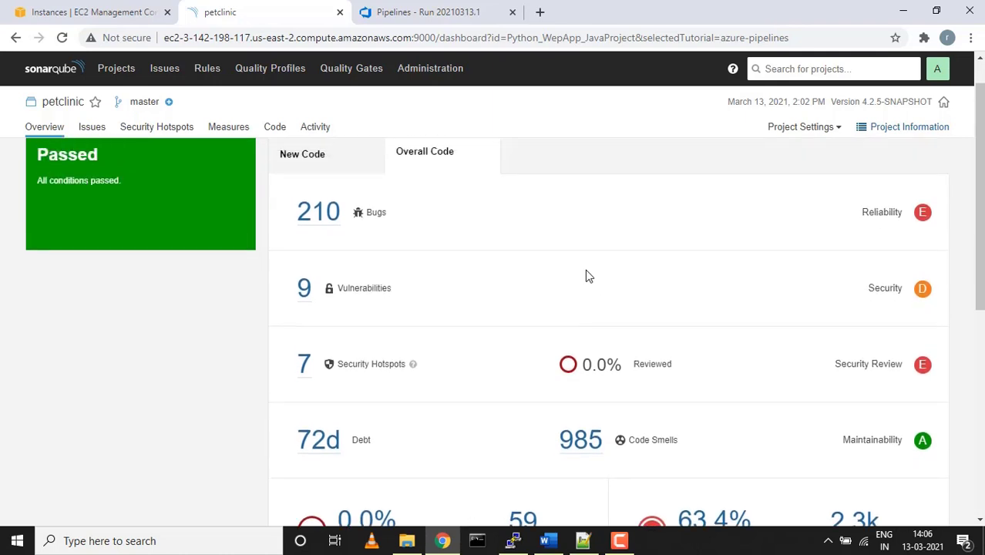
{"action": "scroll", "coordinate": [585, 269], "scroll_direction": "up", "scroll_amount": 1}
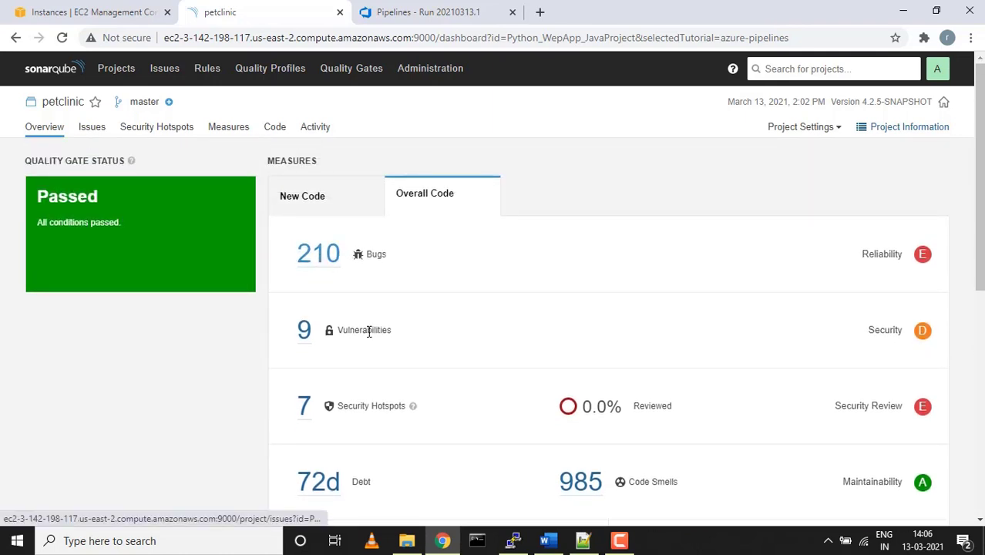
{"action": "scroll", "coordinate": [323, 341], "scroll_direction": "down", "scroll_amount": 1}
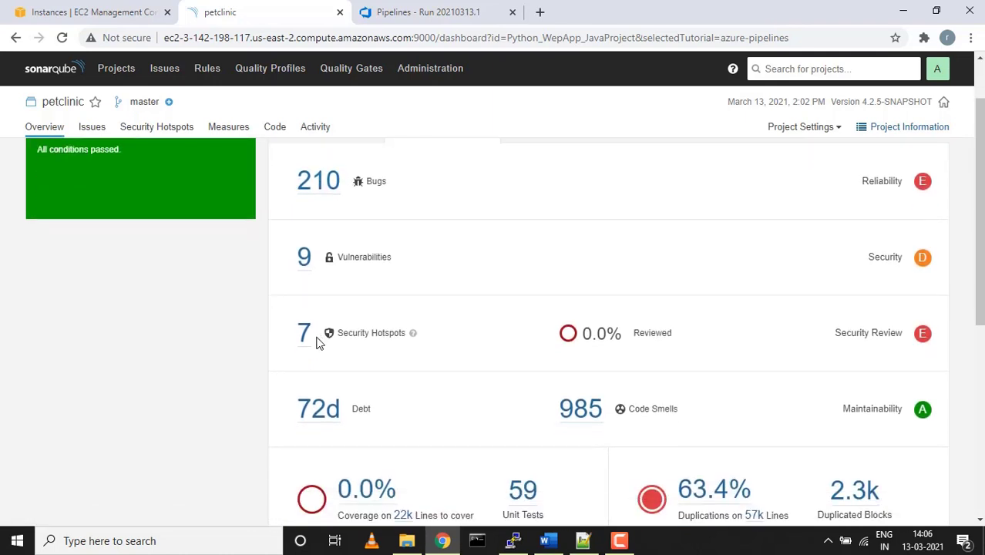
{"action": "scroll", "coordinate": [310, 344], "scroll_direction": "down", "scroll_amount": 1}
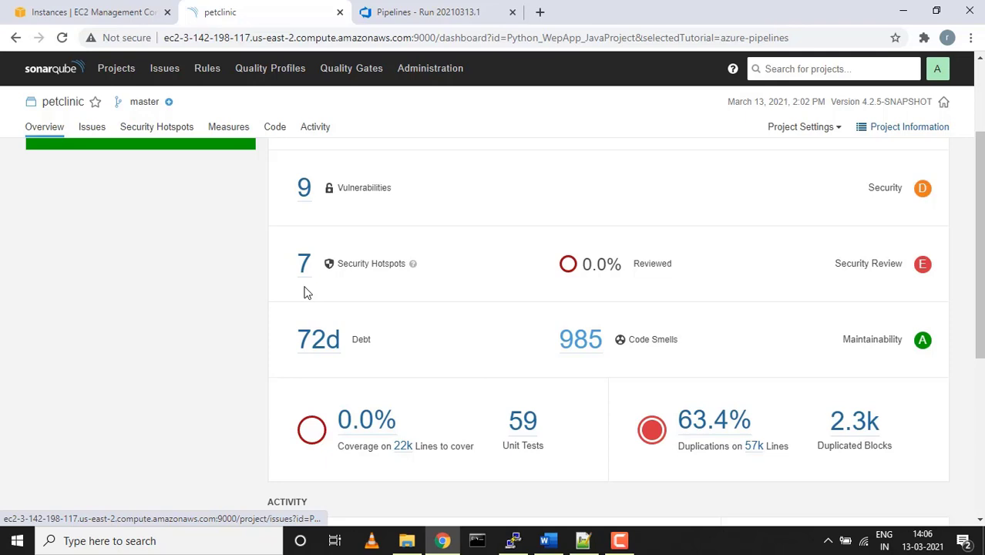
{"action": "left_click", "coordinate": [305, 291]}
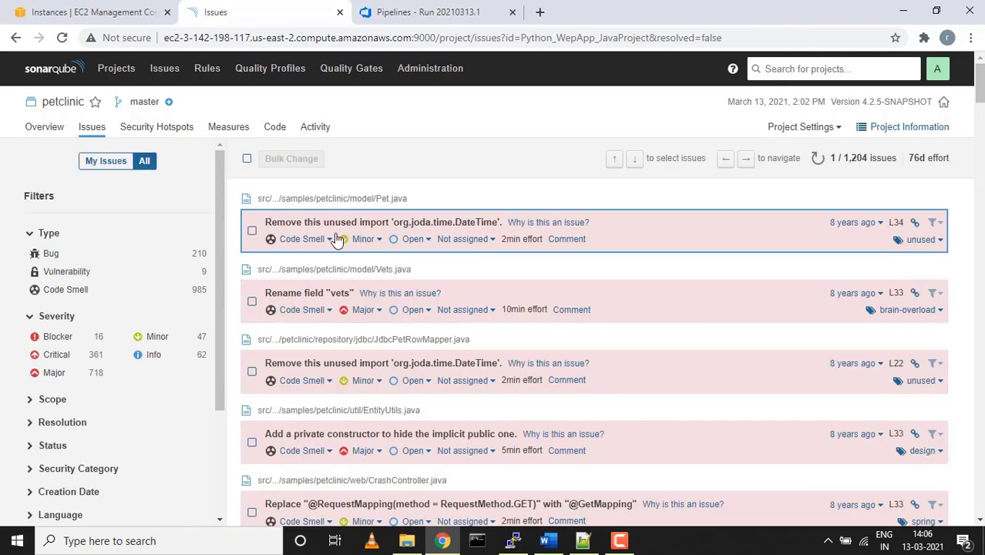
View the unused DateTime import issue in Pet.java, then return to the petclinic Overview
{"action": "left_click", "coordinate": [371, 228]}
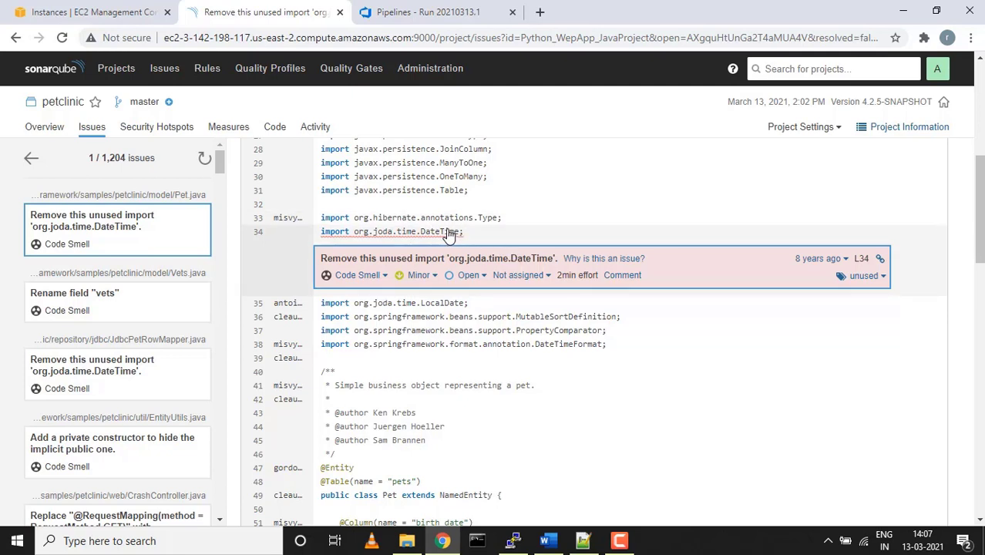
{"action": "left_click", "coordinate": [44, 137]}
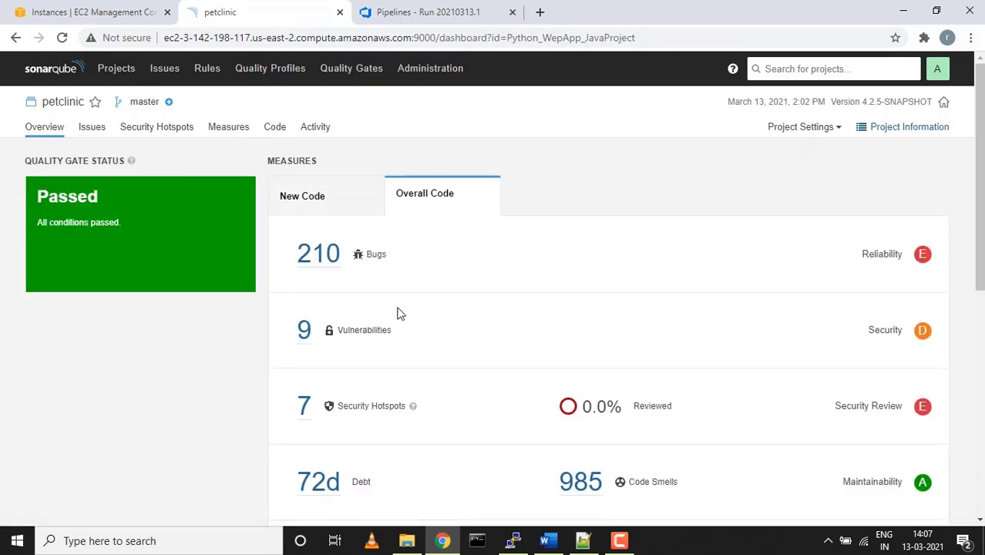
{"action": "scroll", "coordinate": [434, 343], "scroll_direction": "down", "scroll_amount": 5}
{"action": "scroll", "coordinate": [433, 343], "scroll_direction": "up", "scroll_amount": 4}
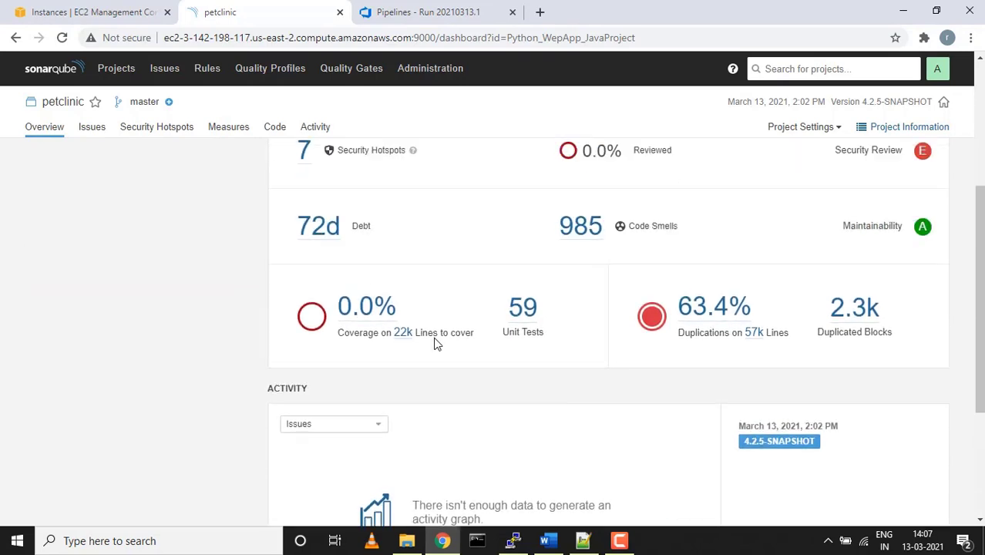
{"action": "scroll", "coordinate": [433, 343], "scroll_direction": "up", "scroll_amount": 1}
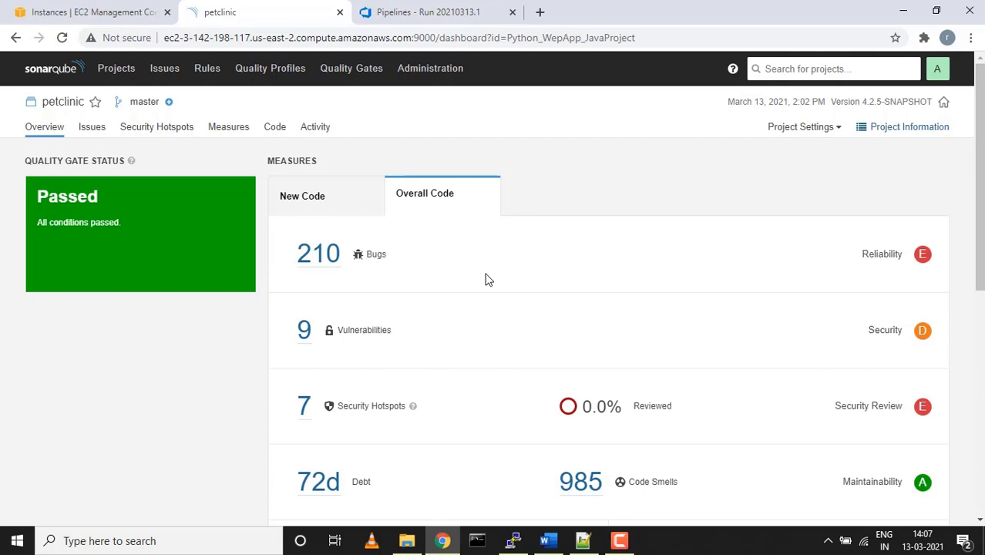
{"action": "scroll", "coordinate": [485, 279], "scroll_direction": "down", "scroll_amount": 1}
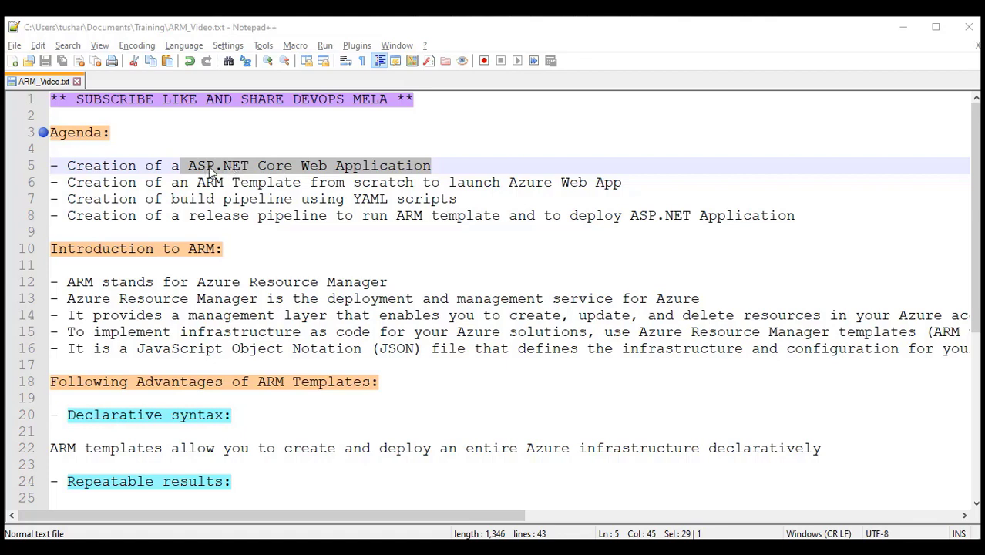
Highlight agenda phrases: Azure Web App, build pipeline, YAML scripts, ARM template, deploy ASP.NET Application, then line 5
{"action": "left_click_drag", "start_coordinate": [510, 182], "coordinate": [623, 183]}
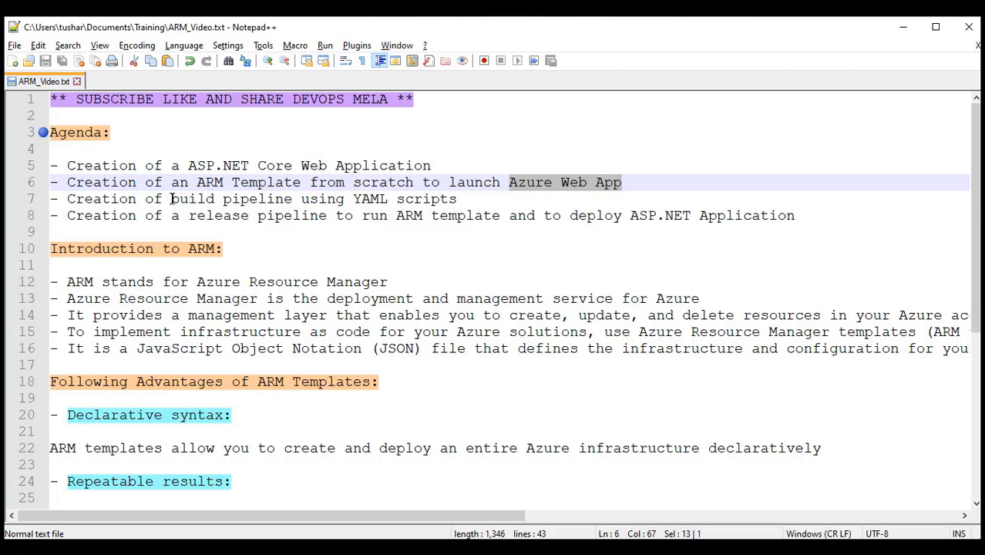
{"action": "left_click_drag", "start_coordinate": [171, 199], "coordinate": [291, 202]}
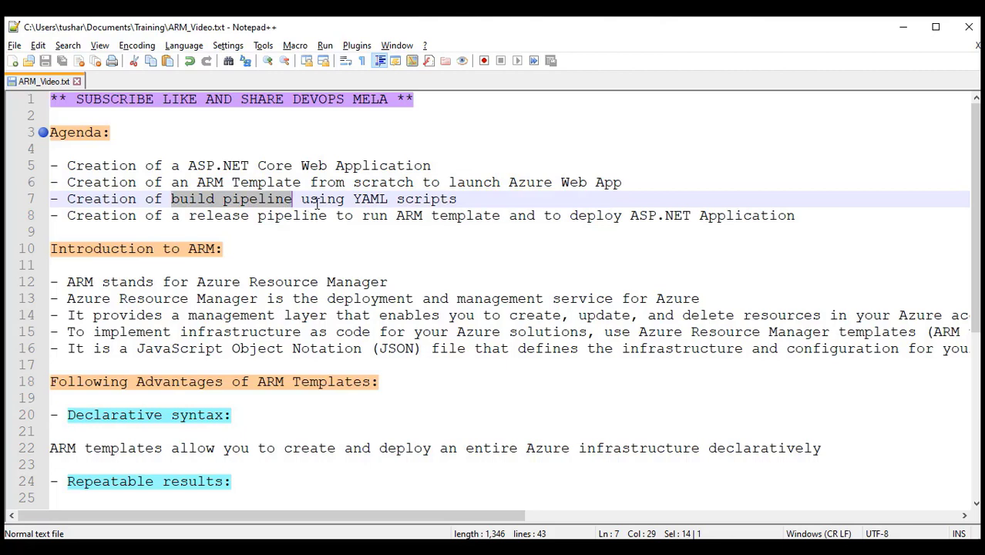
{"action": "left_click_drag", "start_coordinate": [349, 199], "coordinate": [468, 199]}
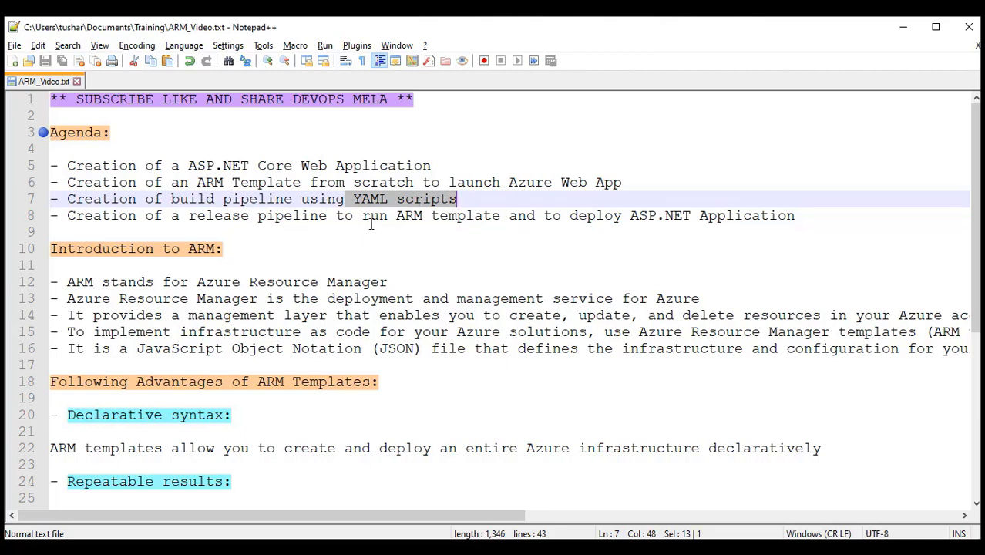
{"action": "left_click_drag", "start_coordinate": [396, 215], "coordinate": [505, 217]}
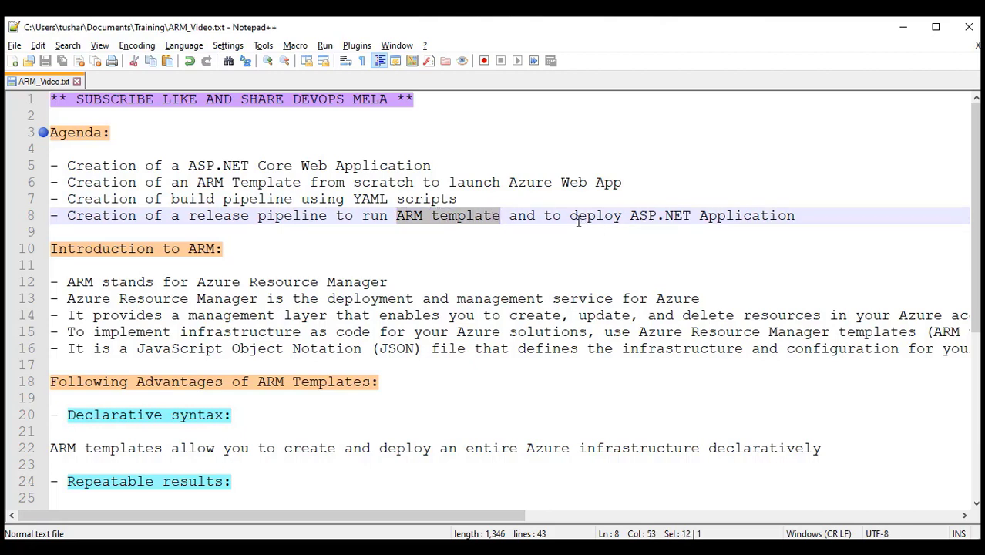
{"action": "left_click_drag", "start_coordinate": [571, 216], "coordinate": [812, 225]}
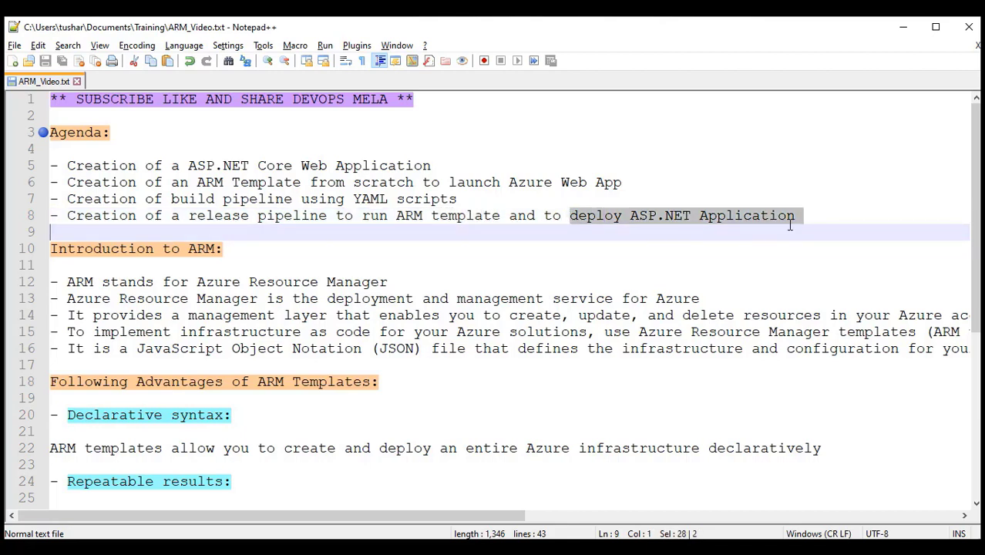
{"action": "left_click", "coordinate": [534, 240]}
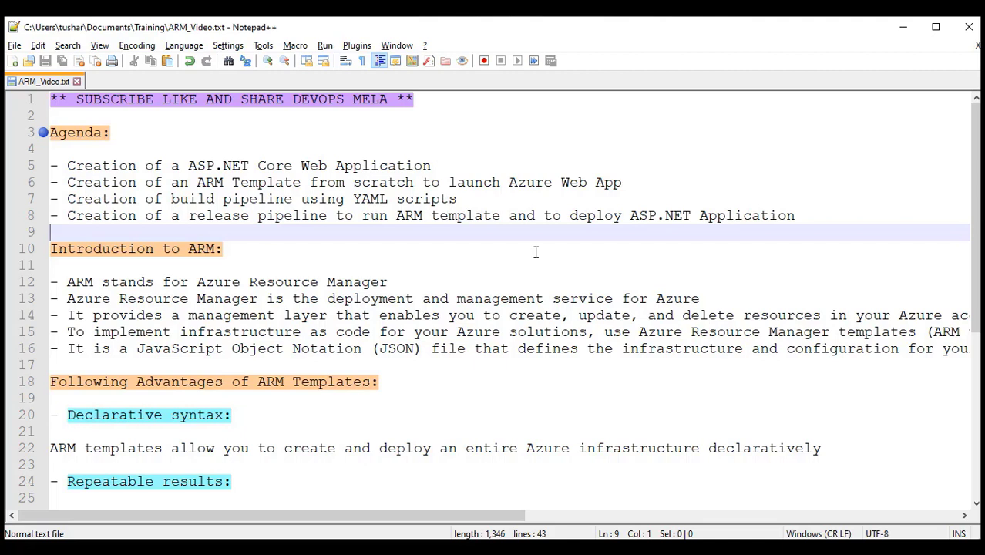
{"action": "left_click_drag", "start_coordinate": [67, 165], "coordinate": [450, 161]}
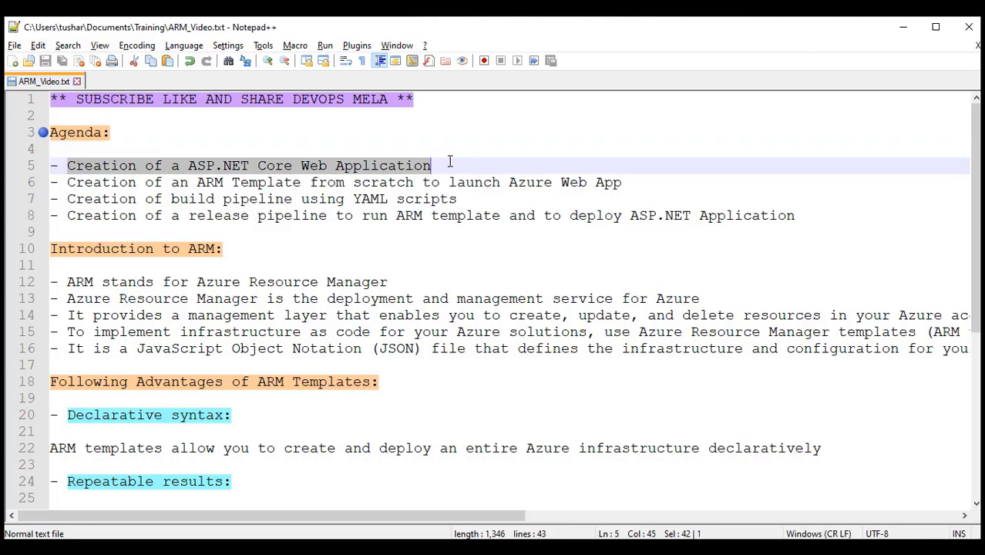
Create a new Git repository named WebAppCore in the Azure DevOps project
{"action": "key", "text": "alt+Tab"}
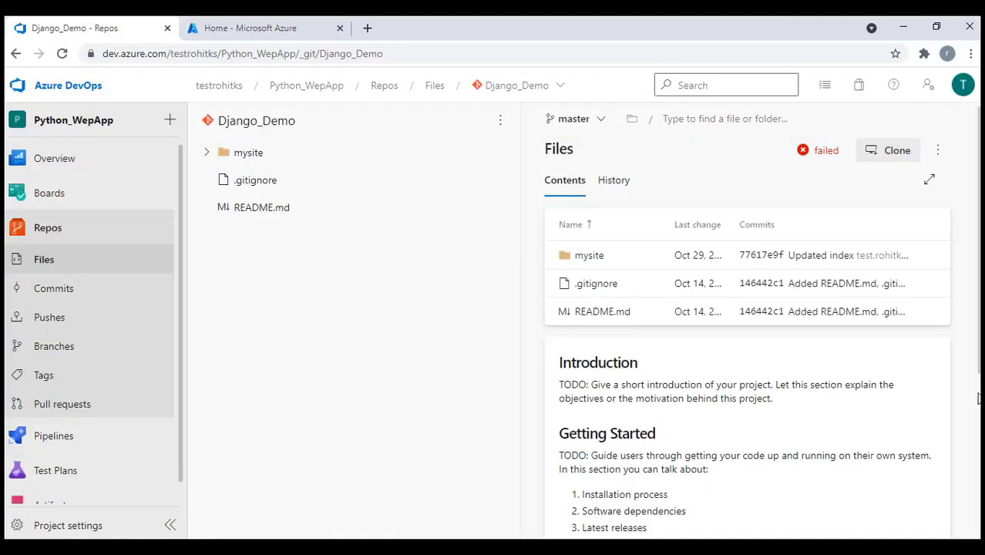
{"action": "left_click", "coordinate": [533, 90]}
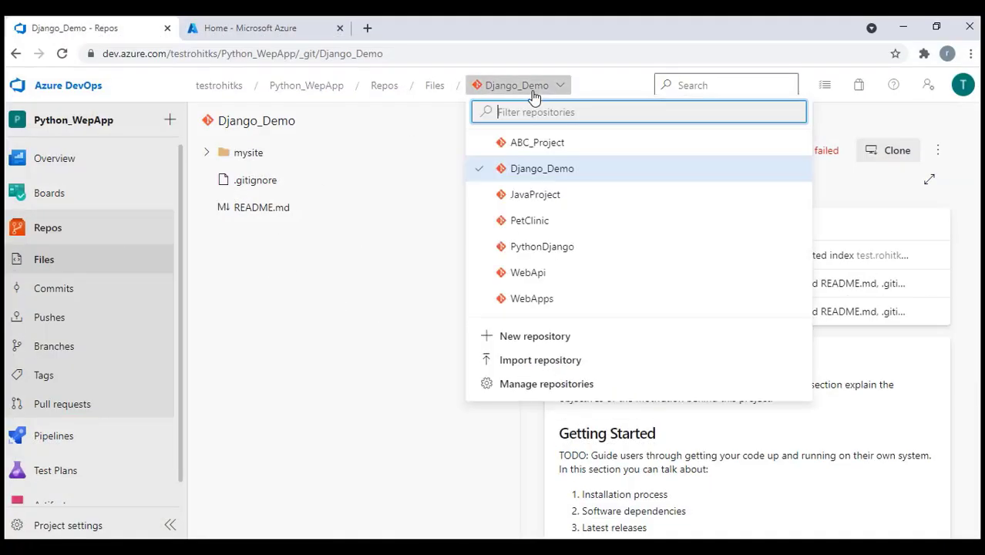
{"action": "left_click", "coordinate": [529, 337]}
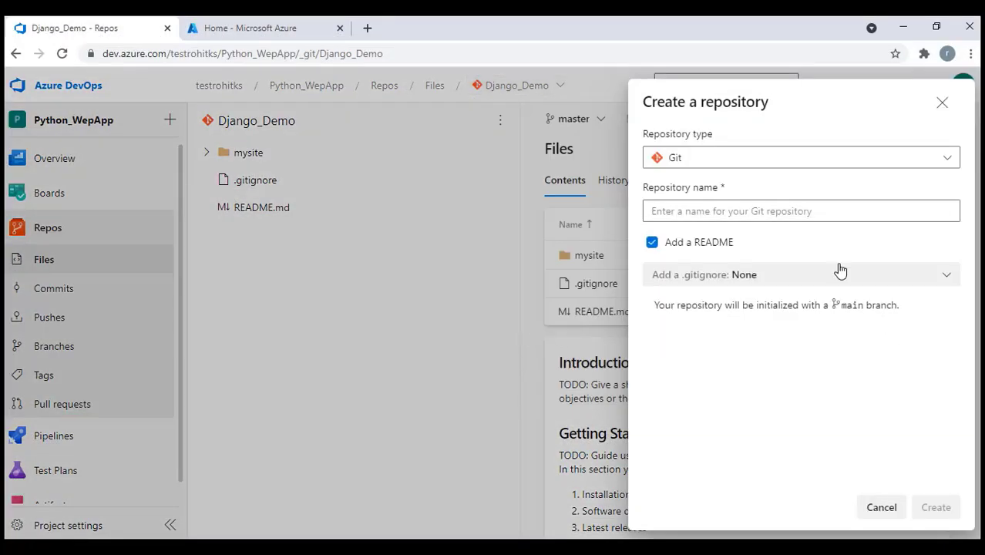
{"action": "left_click", "coordinate": [717, 208]}
{"action": "type", "text": "Web"}
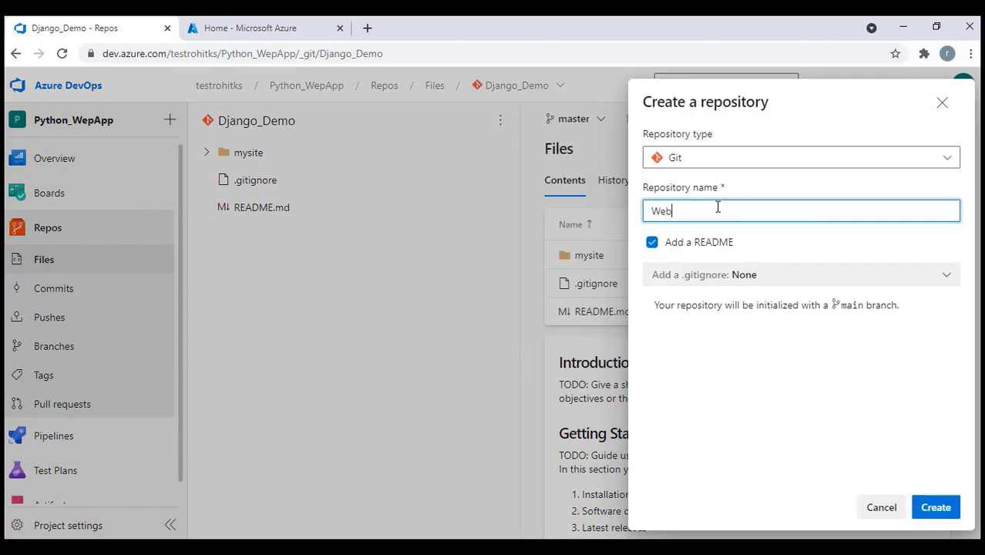
{"action": "type", "text": "AppCore"}
{"action": "left_click", "coordinate": [949, 514]}
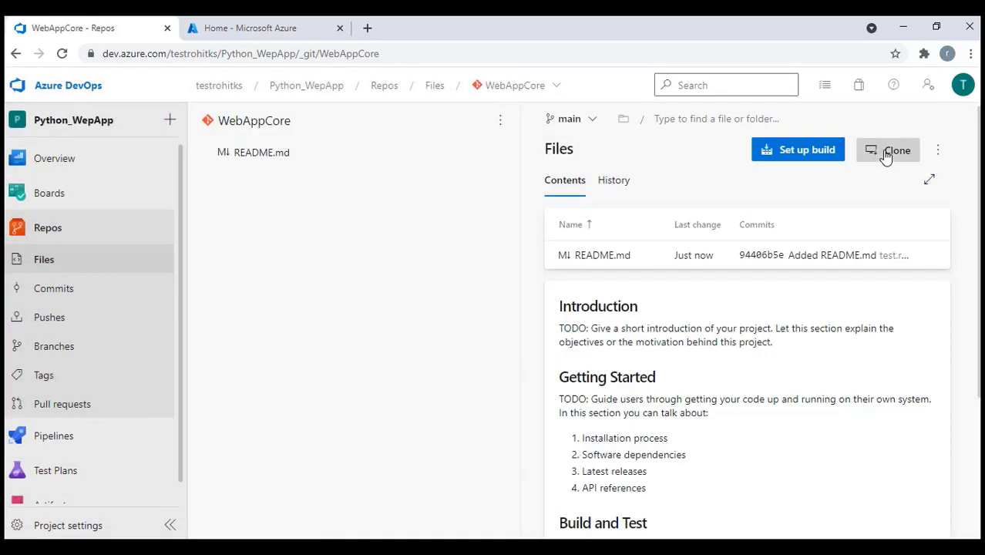
Copy WebAppCore's HTTPS clone URL and refresh the desktop
{"action": "left_click", "coordinate": [891, 150]}
{"action": "left_click", "coordinate": [947, 160]}
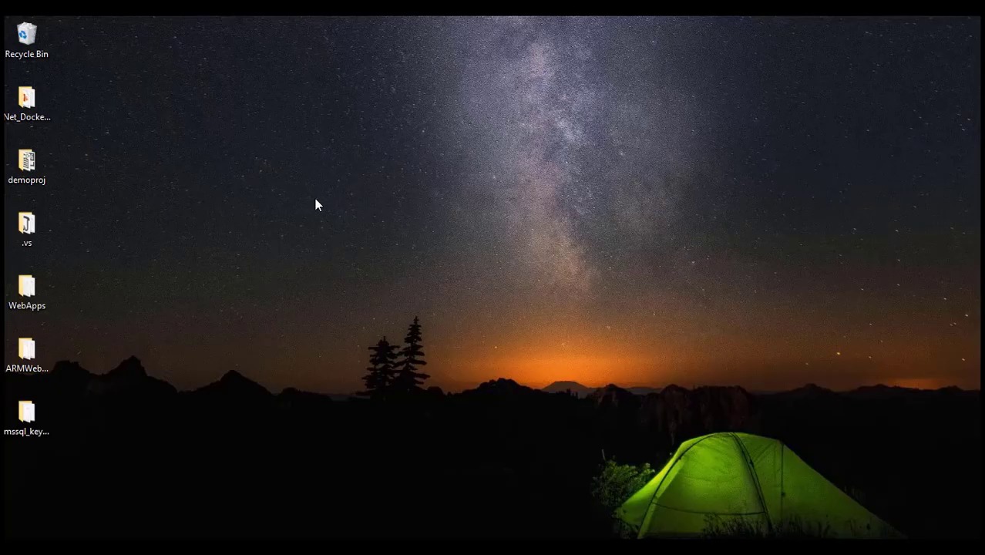
{"action": "right_click", "coordinate": [313, 195]}
{"action": "left_click", "coordinate": [355, 237]}
Run git clone with the copied WebAppCore URL in a Git Bash terminal on the Desktop
{"action": "right_click", "coordinate": [376, 167]}
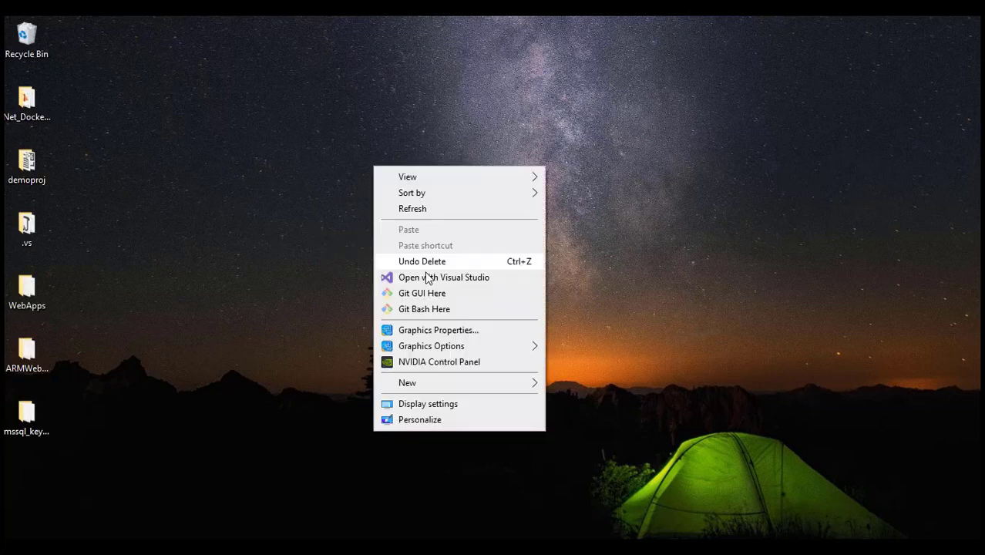
{"action": "left_click", "coordinate": [421, 309]}
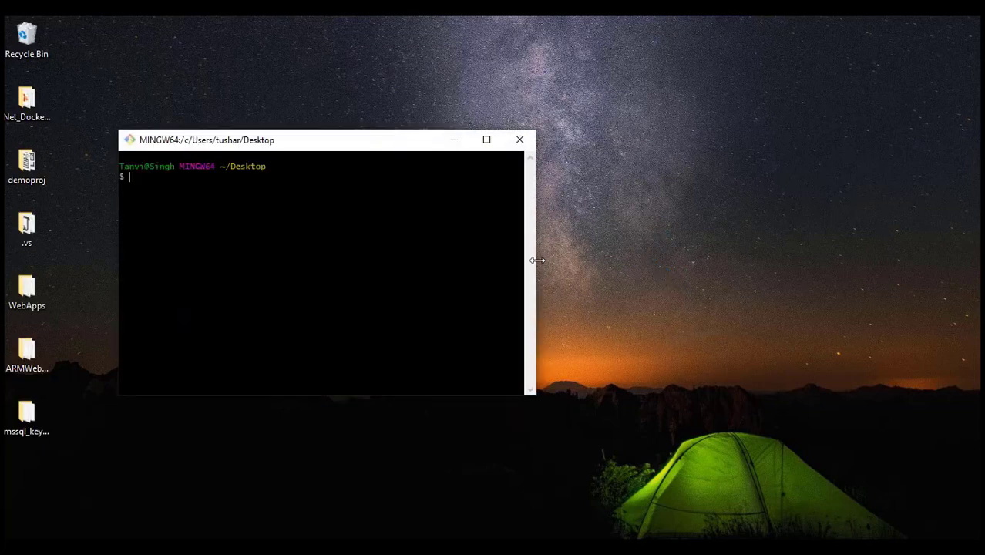
{"action": "left_click_drag", "start_coordinate": [537, 261], "coordinate": [971, 261]}
{"action": "type", "text": "git "}
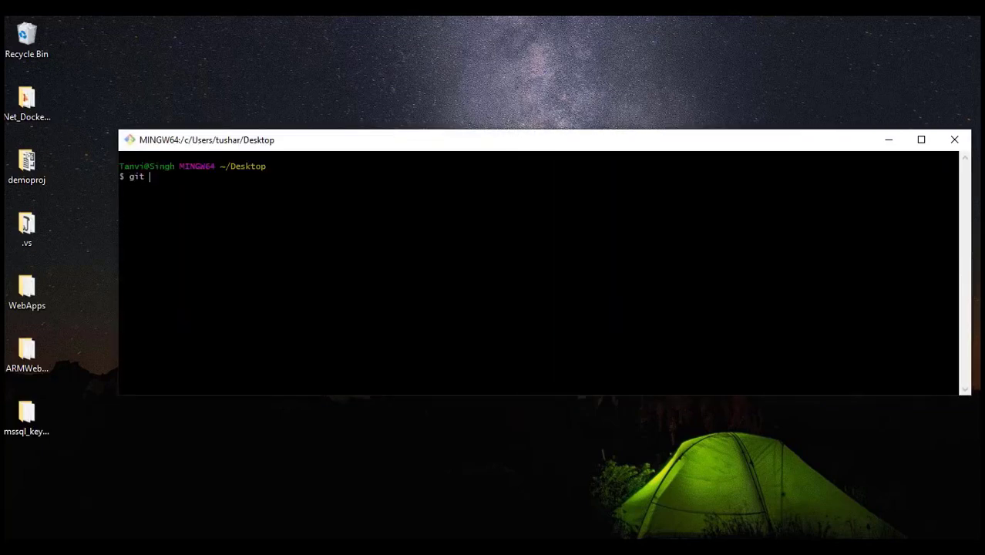
{"action": "type", "text": "clone"}
{"action": "key", "text": "shift+Insert"}
{"action": "key", "text": "Return"}
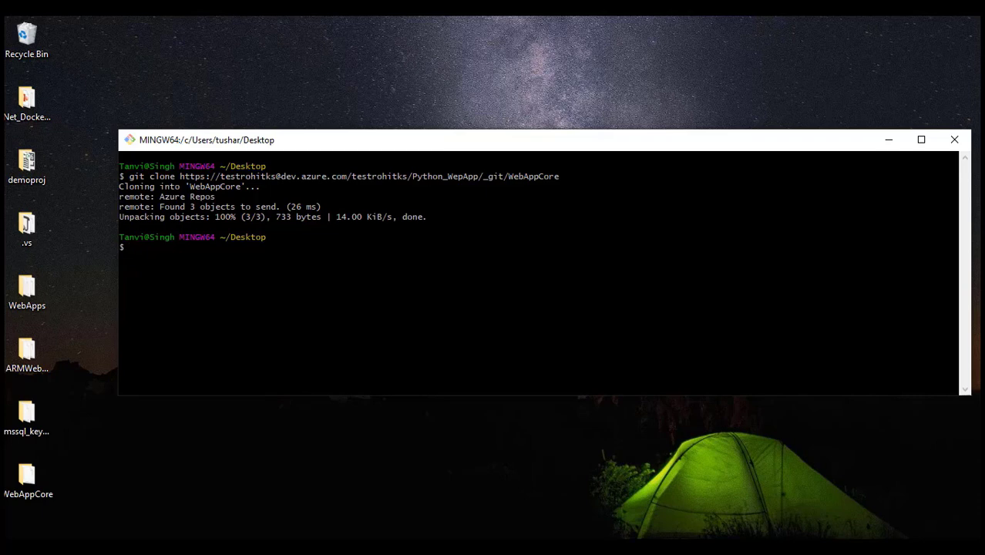
Check the cloned WebAppCore folder on the Desktop, then refresh the desktop
{"action": "left_click", "coordinate": [890, 141]}
{"action": "left_click", "coordinate": [28, 479]}
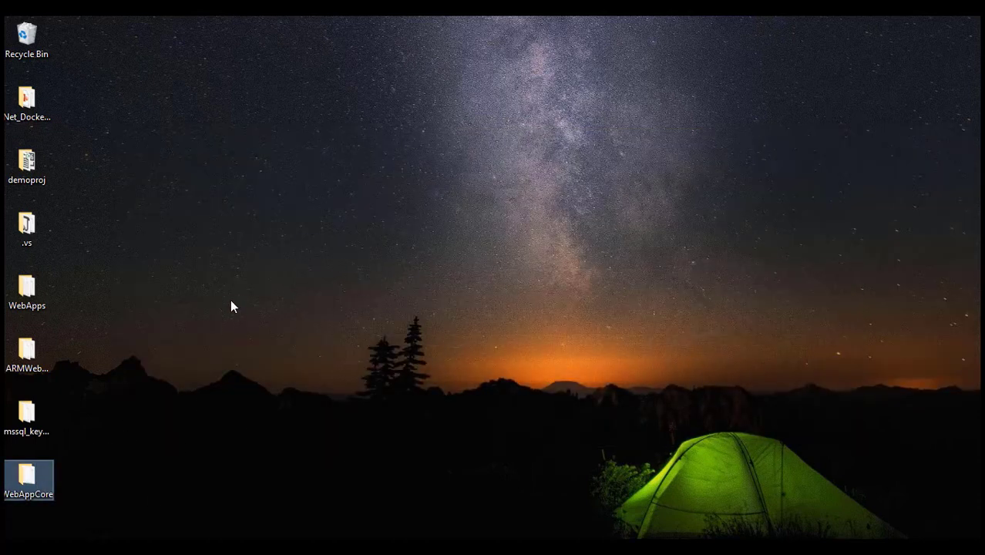
{"action": "double_click", "coordinate": [29, 478]}
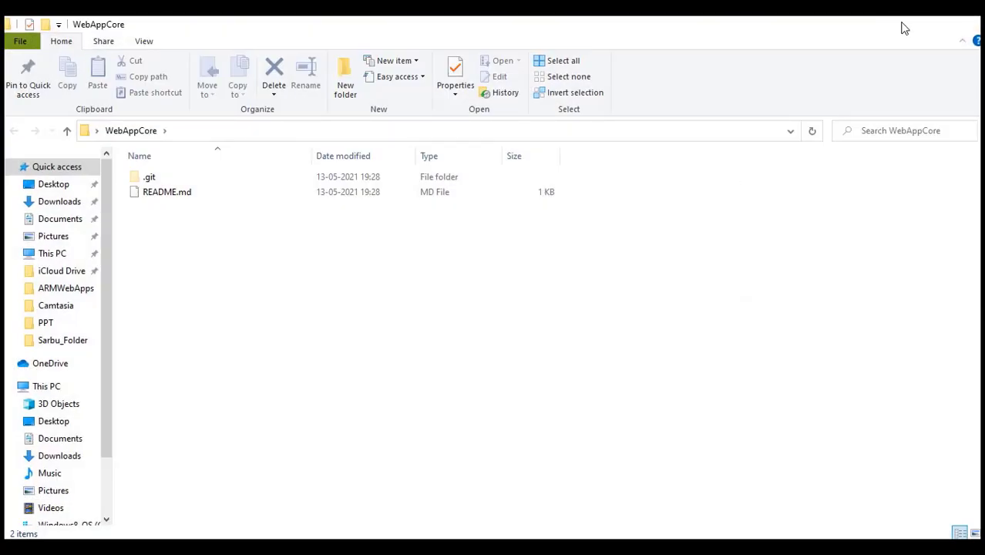
{"action": "left_click", "coordinate": [889, 32]}
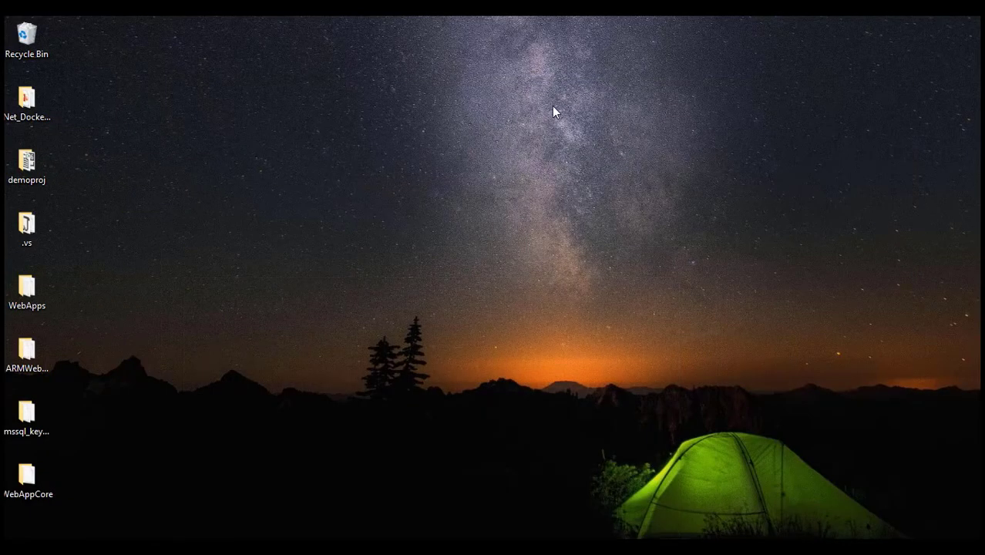
{"action": "right_click", "coordinate": [552, 105]}
{"action": "left_click", "coordinate": [593, 149]}
{"action": "left_click", "coordinate": [603, 152]}
Launch Visual Studio 2019 from Windows search
{"action": "key", "text": "super"}
{"action": "type", "text": "visu"}
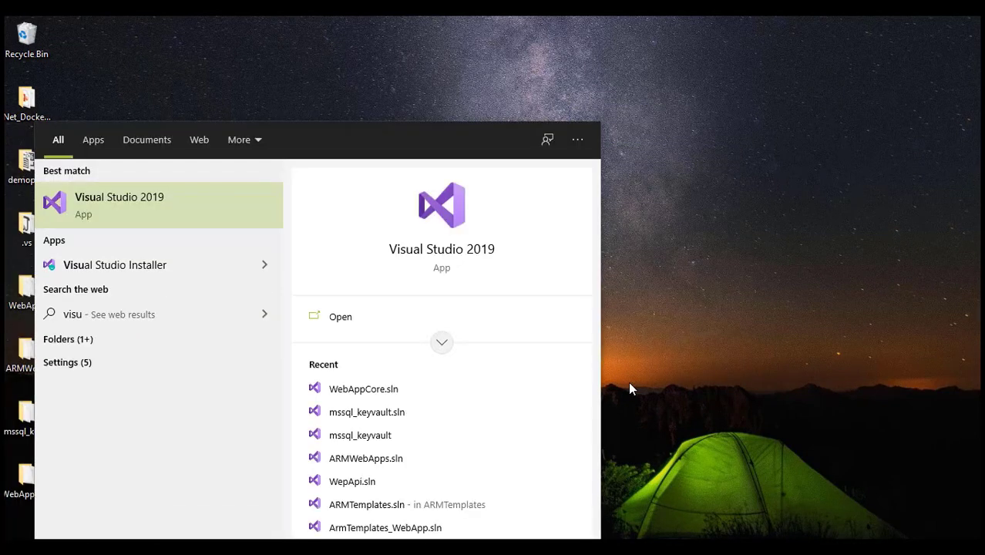
{"action": "key", "text": "Return"}
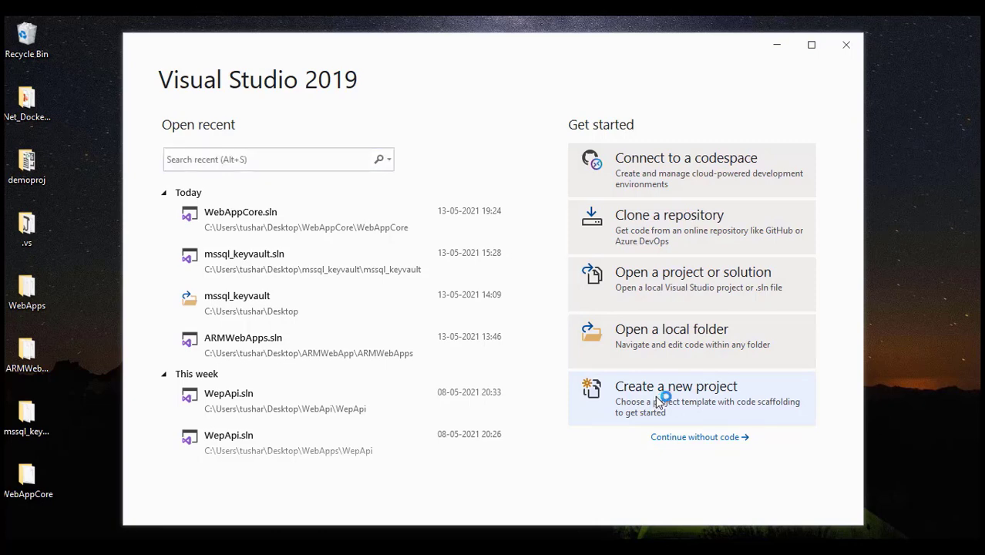
Start a new project from the ASP.NET Core Web App template, found by searching 'asp.net web core'
{"action": "left_click", "coordinate": [655, 396]}
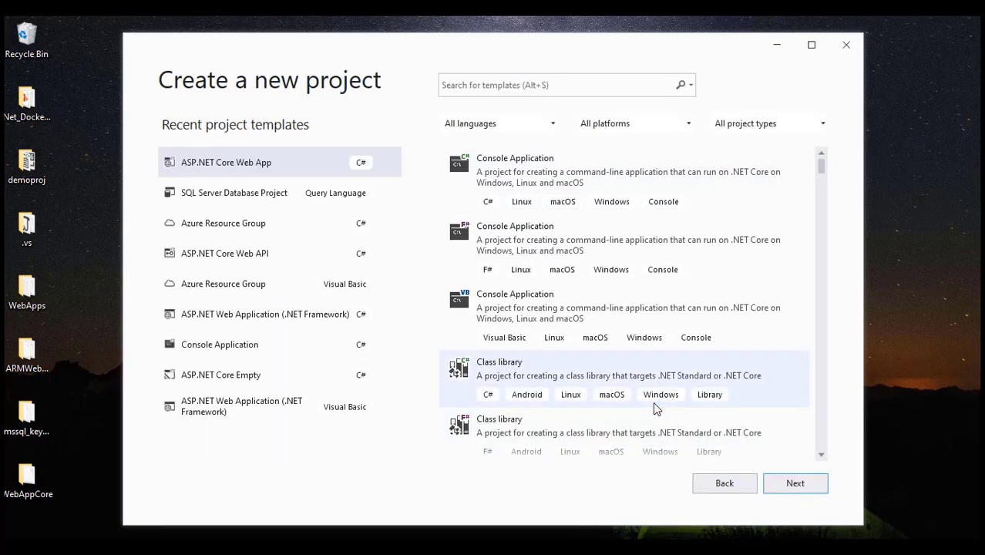
{"action": "left_click", "coordinate": [483, 89]}
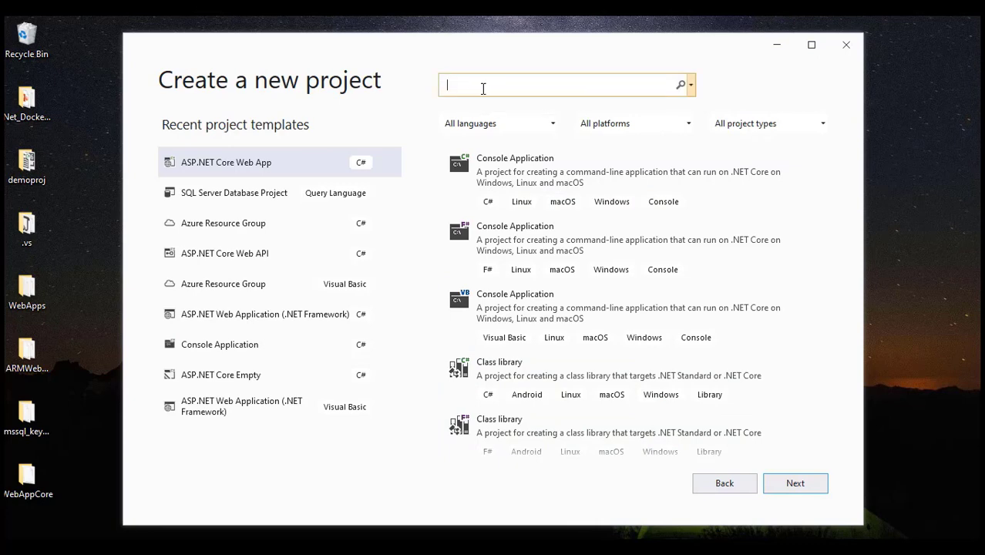
{"action": "type", "text": "asp"}
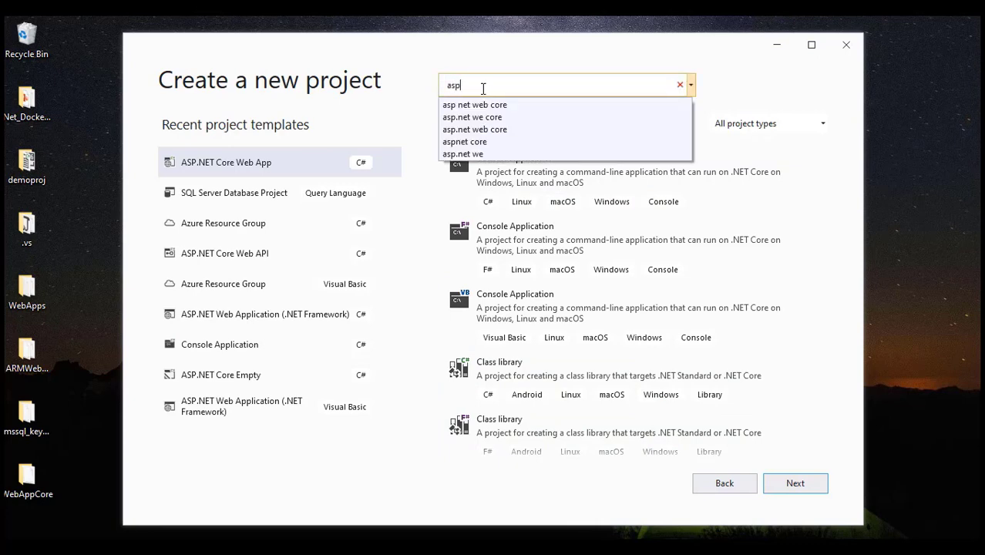
{"action": "type", "text": ".net w"}
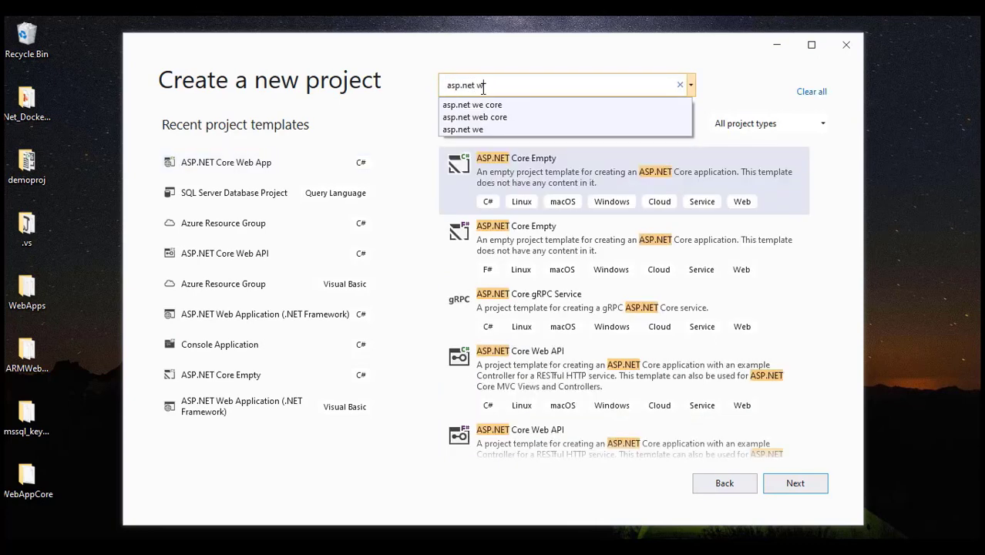
{"action": "type", "text": "eb core"}
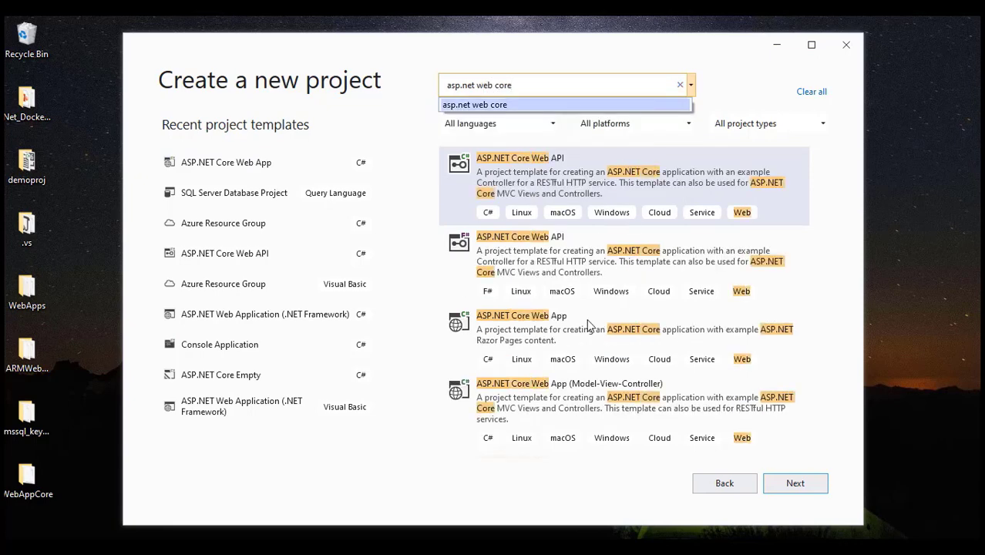
{"action": "left_click", "coordinate": [514, 340]}
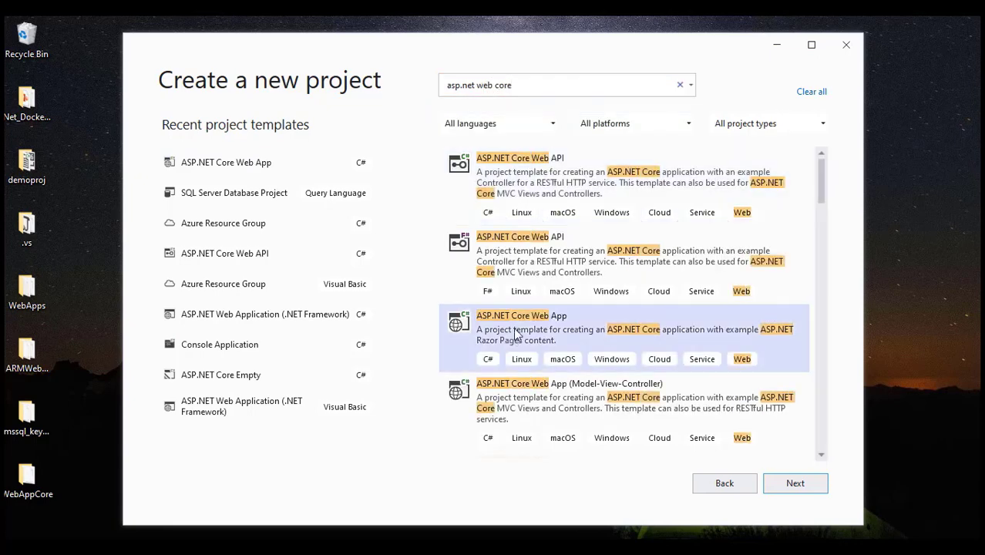
{"action": "left_click", "coordinate": [792, 483]}
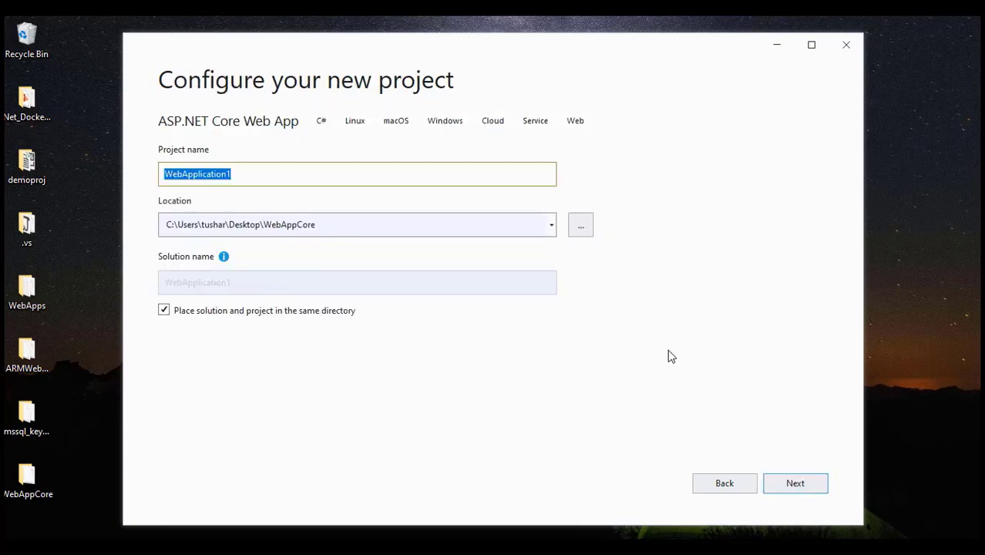
Name the project WebAppCore, keeping the existing Desktop\WebAppCore location
{"action": "type", "text": "WebApp"}
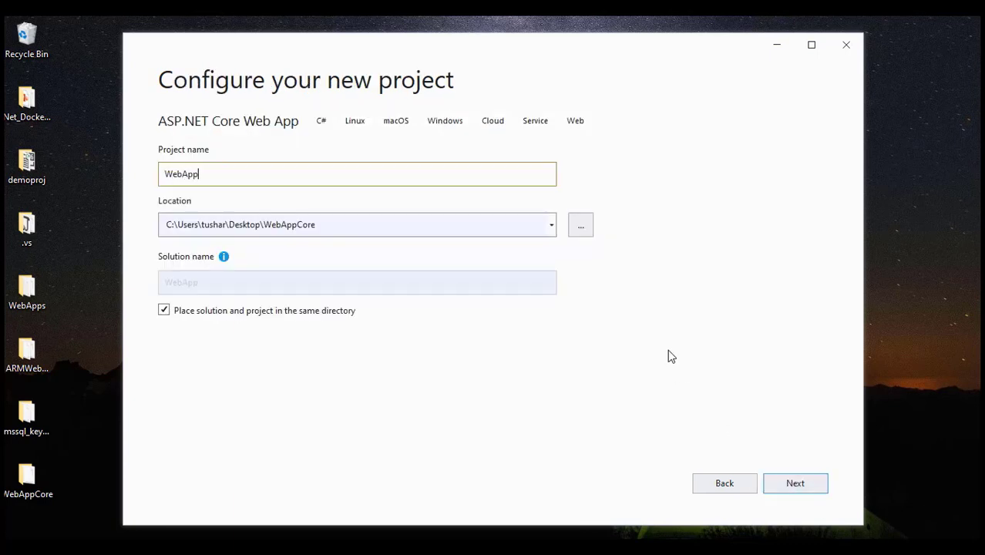
{"action": "type", "text": "Core"}
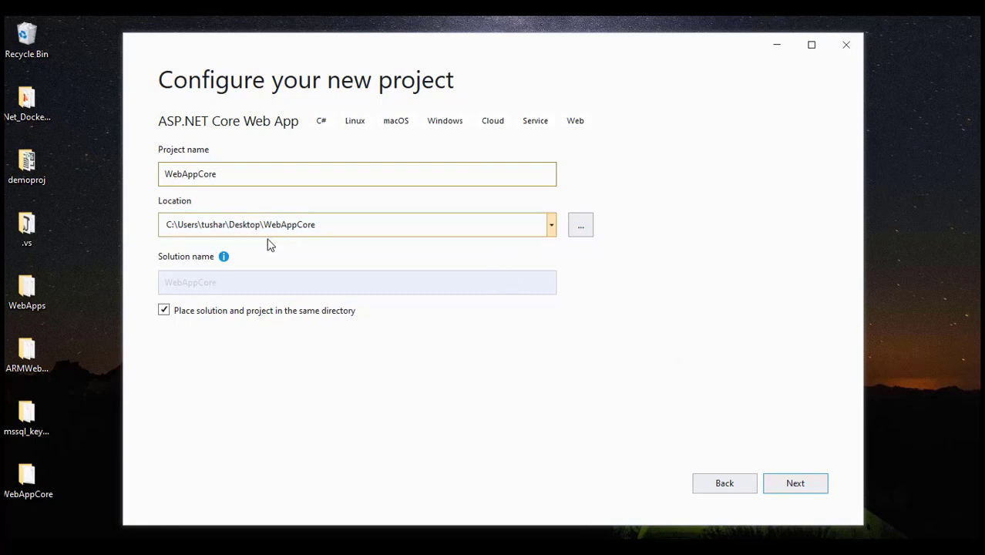
{"action": "left_click_drag", "start_coordinate": [166, 225], "coordinate": [331, 224]}
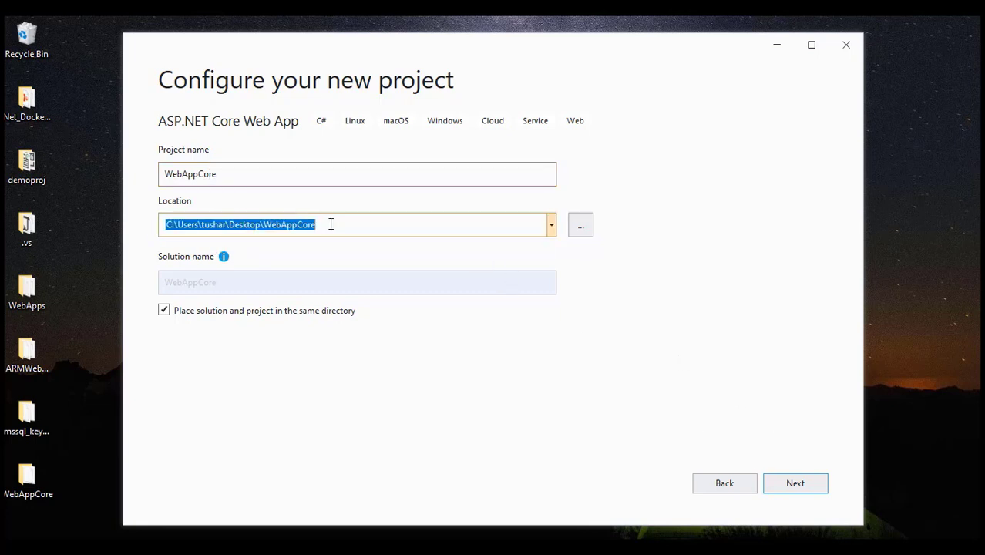
{"action": "left_click", "coordinate": [582, 229]}
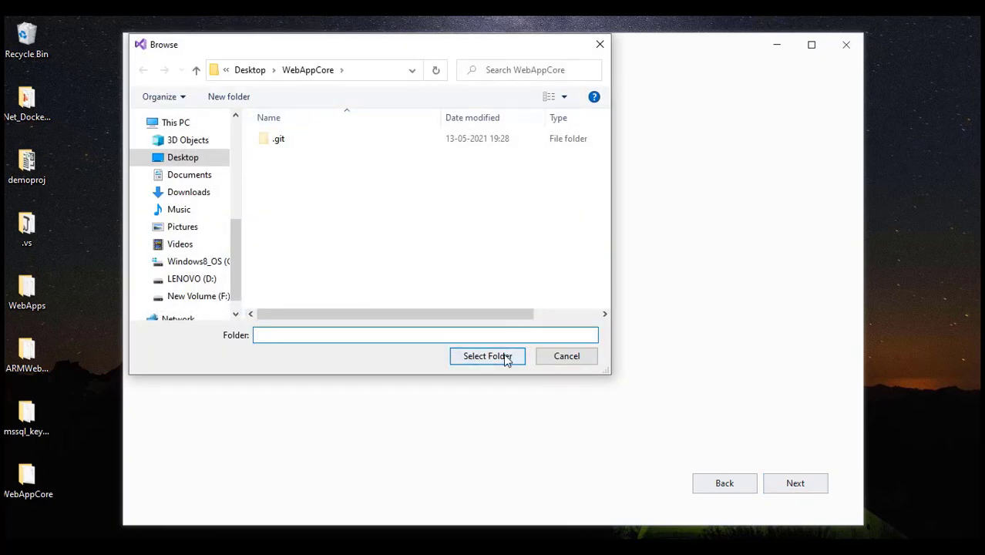
{"action": "left_click", "coordinate": [566, 357]}
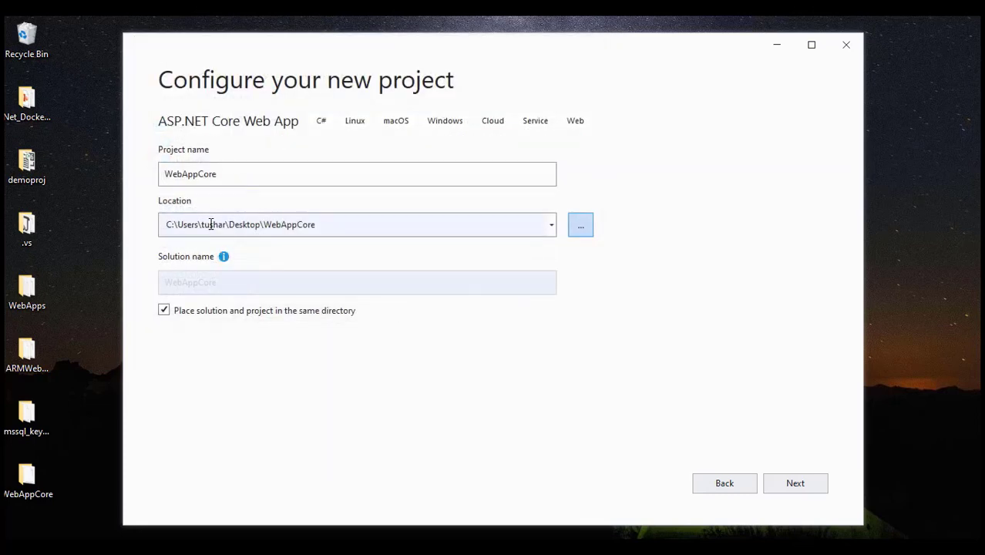
{"action": "left_click", "coordinate": [813, 492]}
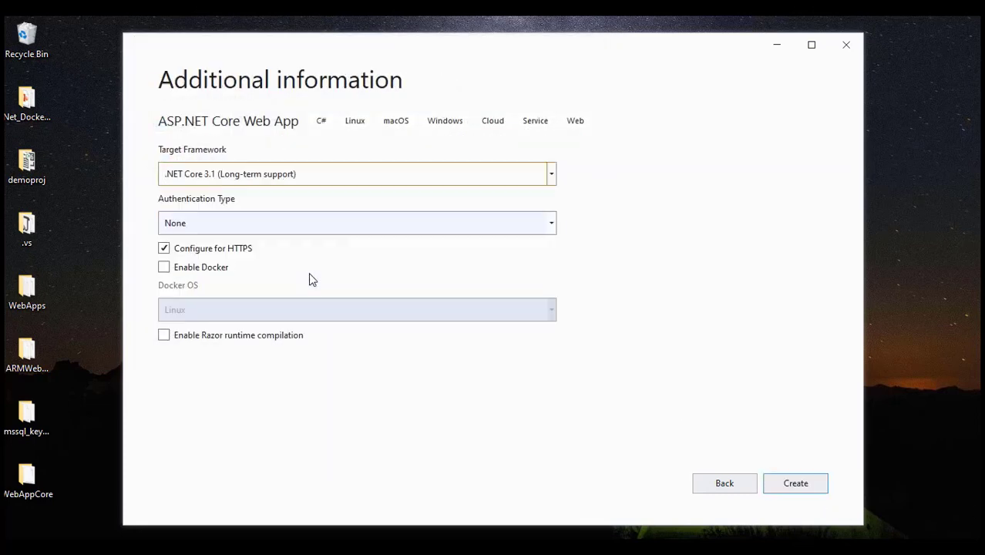
Create the project targeting .NET Core 3.1, then return to the Notepad++ ARM agenda notes
{"action": "left_click", "coordinate": [239, 180]}
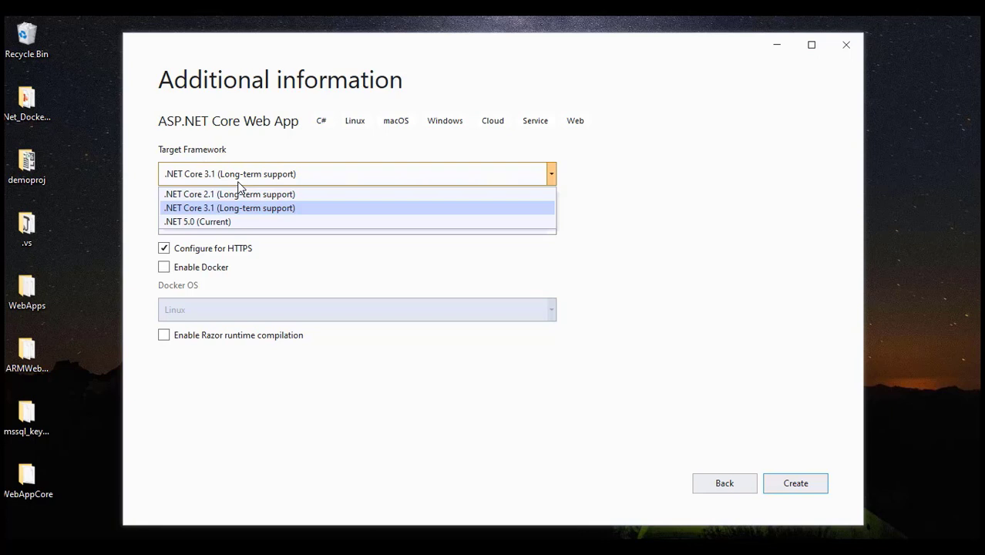
{"action": "left_click", "coordinate": [207, 213]}
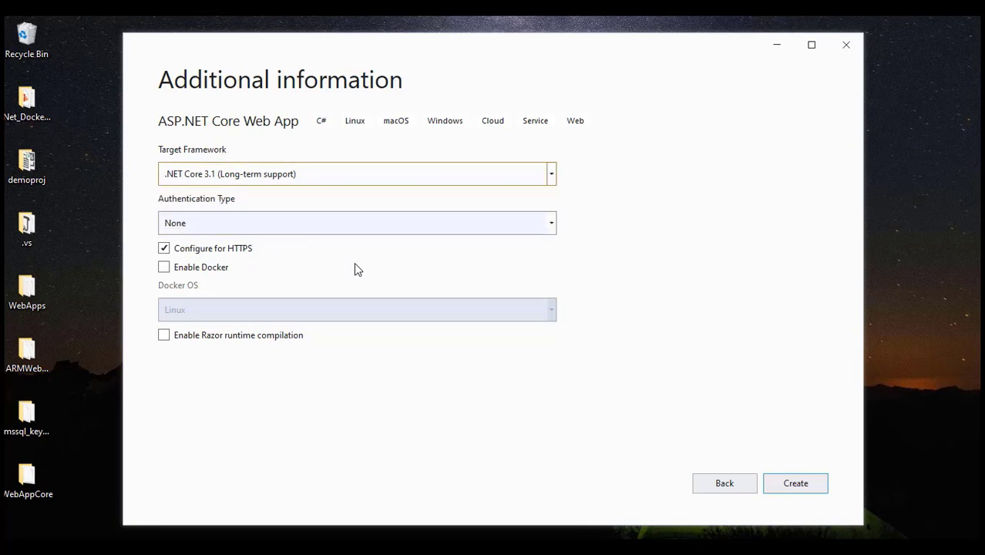
{"action": "left_click", "coordinate": [827, 486]}
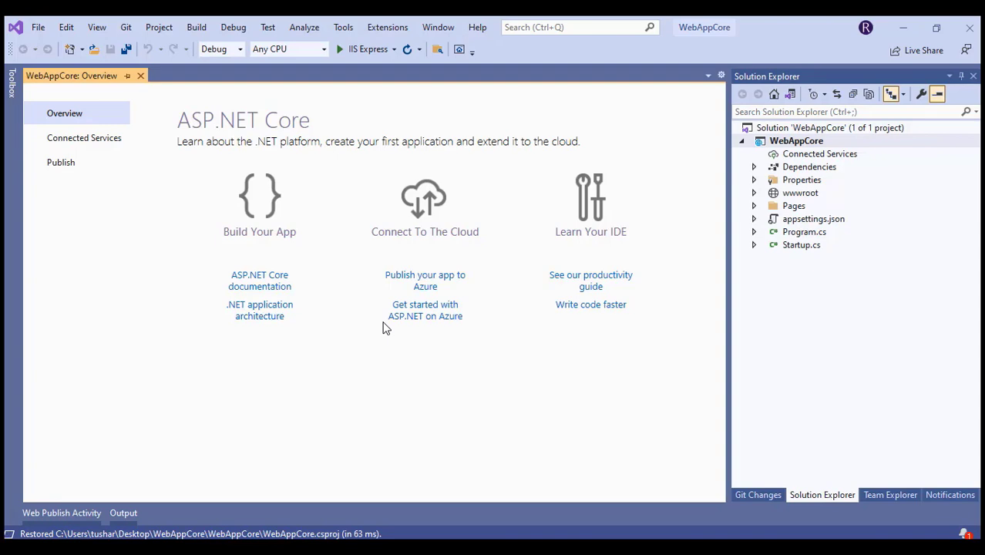
{"action": "key", "text": "alt+Tab"}
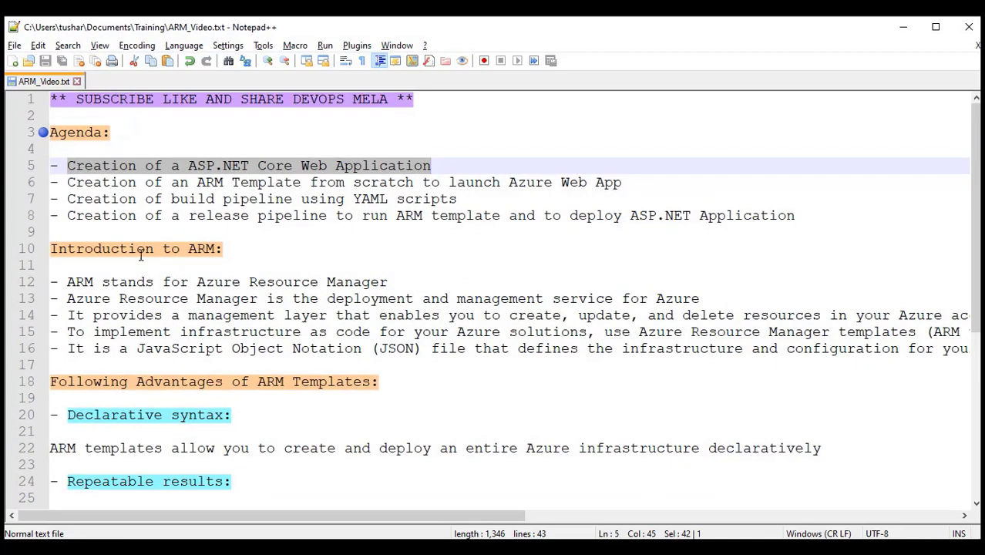
{"action": "left_click", "coordinate": [141, 262]}
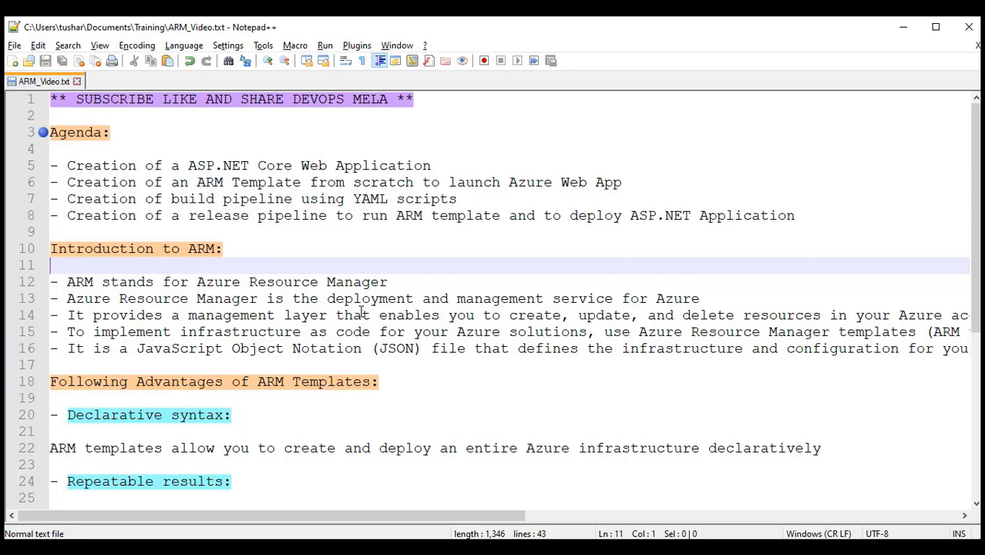
Highlight Azure Resource Manager, 'create, update, and delete' and 'infrastructure and' on lines 12–16 of the ARM notes
{"action": "left_click_drag", "start_coordinate": [197, 281], "coordinate": [402, 282]}
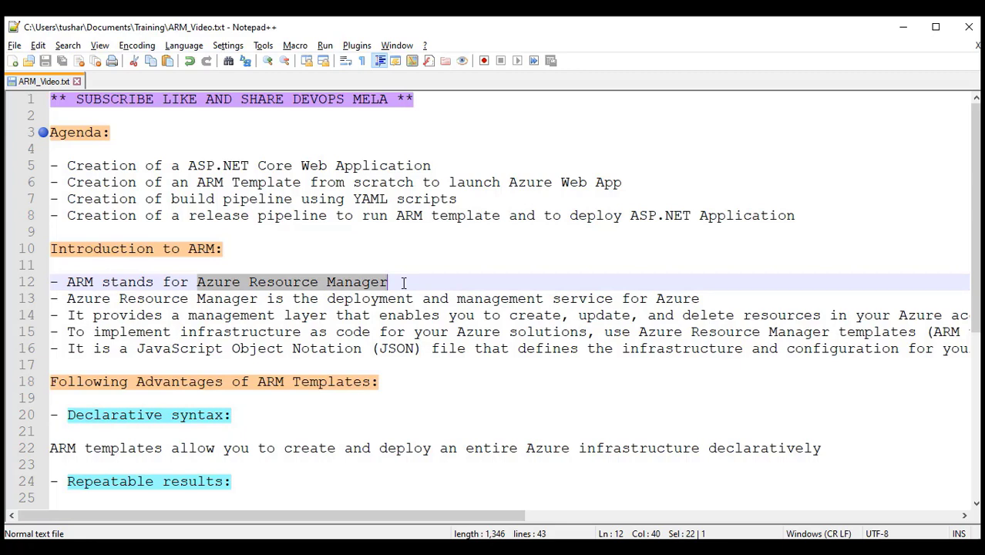
{"action": "left_click", "coordinate": [401, 284]}
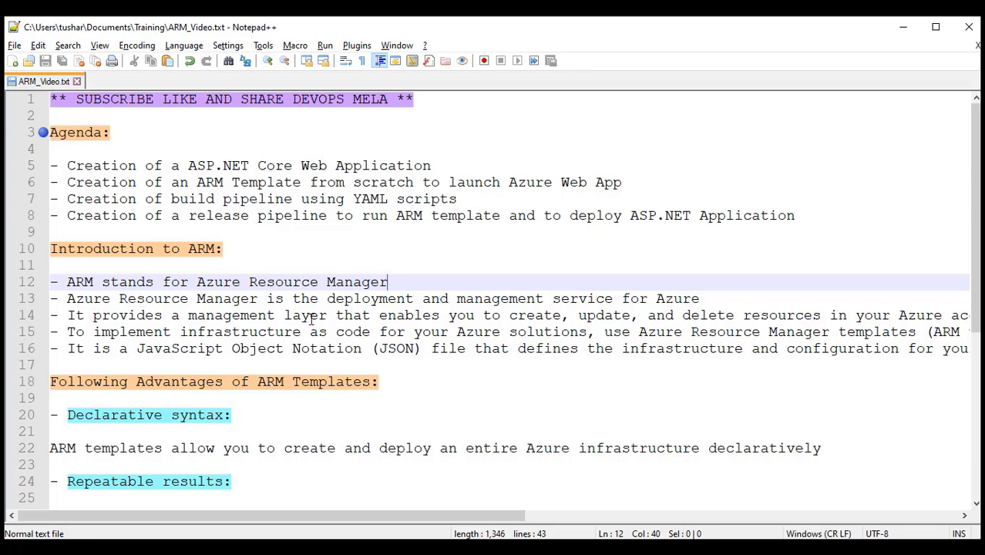
{"action": "left_click_drag", "start_coordinate": [448, 317], "coordinate": [755, 310]}
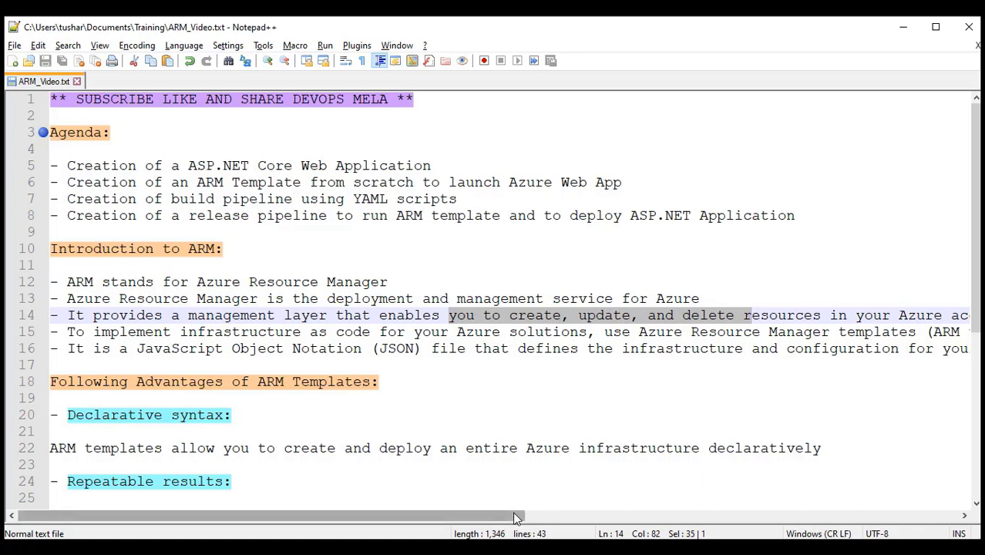
{"action": "left_click_drag", "start_coordinate": [518, 515], "coordinate": [609, 512]}
{"action": "left_click_drag", "start_coordinate": [677, 316], "coordinate": [883, 323]}
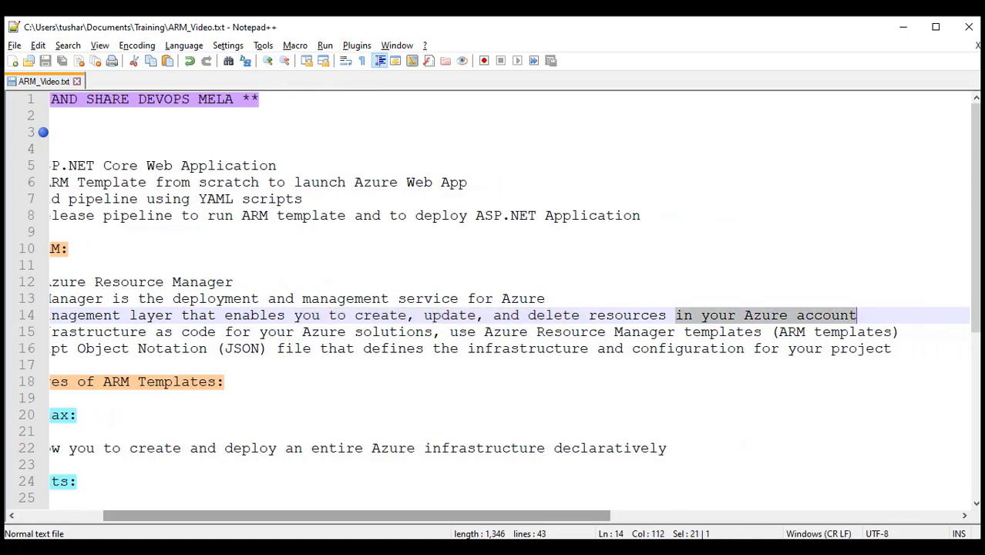
{"action": "left_click_drag", "start_coordinate": [540, 516], "coordinate": [454, 516]}
{"action": "left_click", "coordinate": [418, 399]}
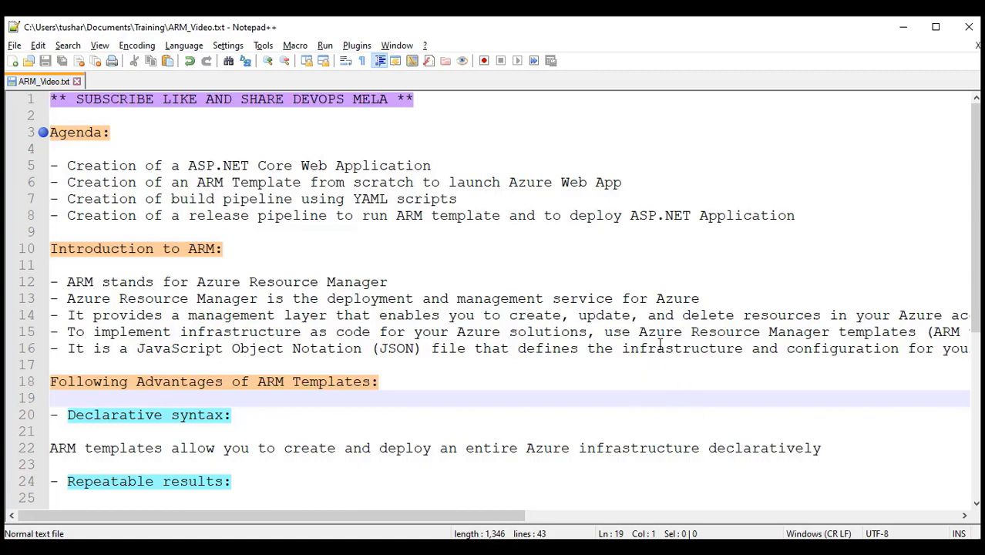
{"action": "left_click_drag", "start_coordinate": [639, 332], "coordinate": [708, 333]}
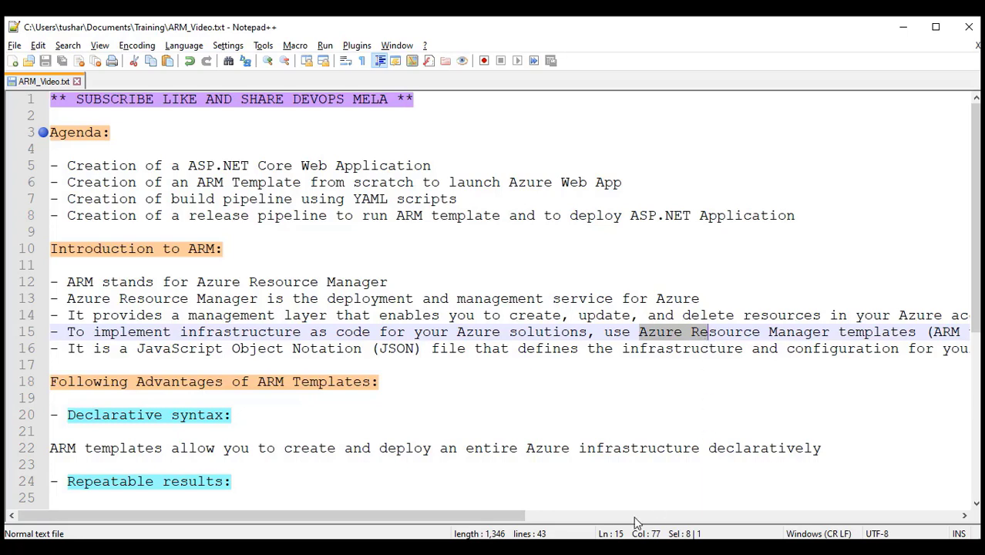
{"action": "left_click_drag", "start_coordinate": [517, 517], "coordinate": [475, 498]}
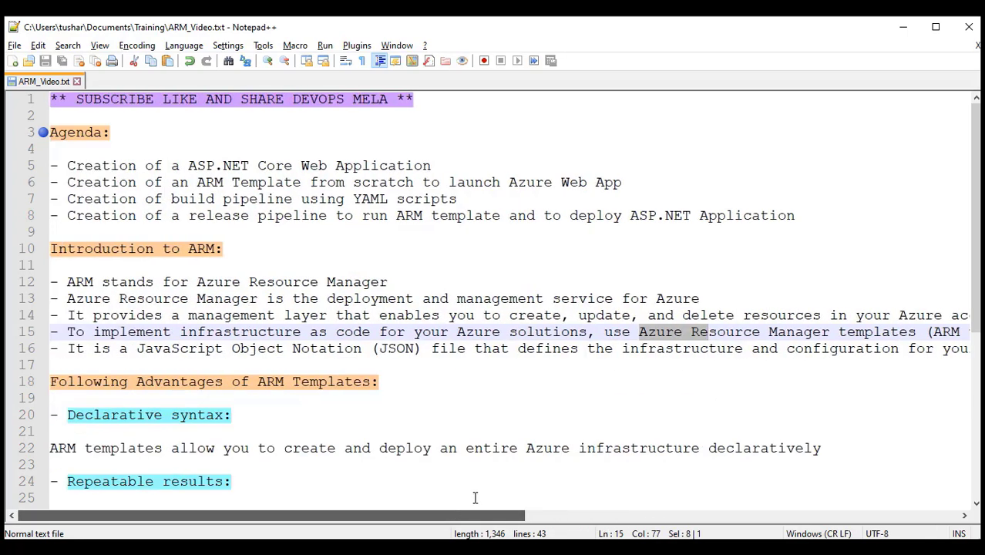
{"action": "left_click", "coordinate": [494, 381]}
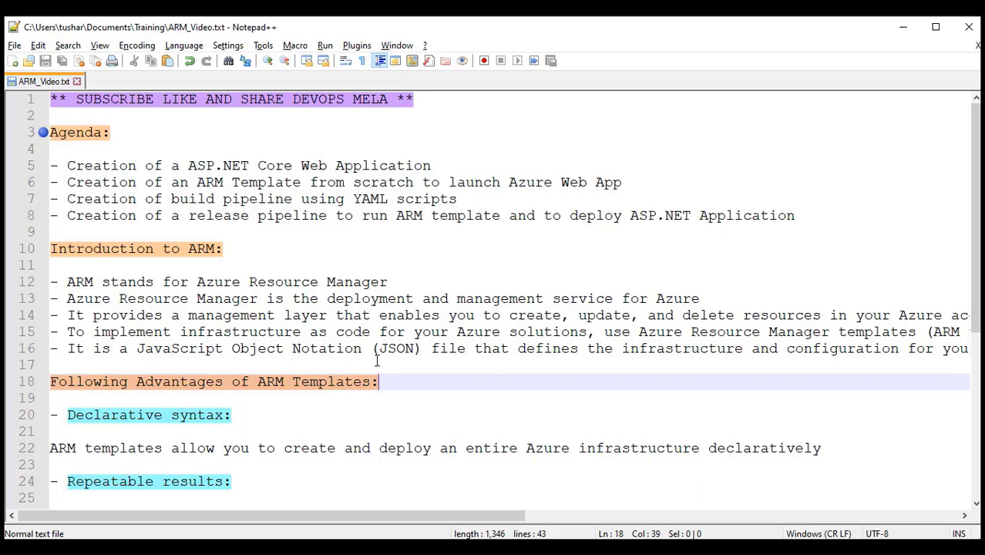
{"action": "left_click_drag", "start_coordinate": [480, 519], "coordinate": [574, 520]}
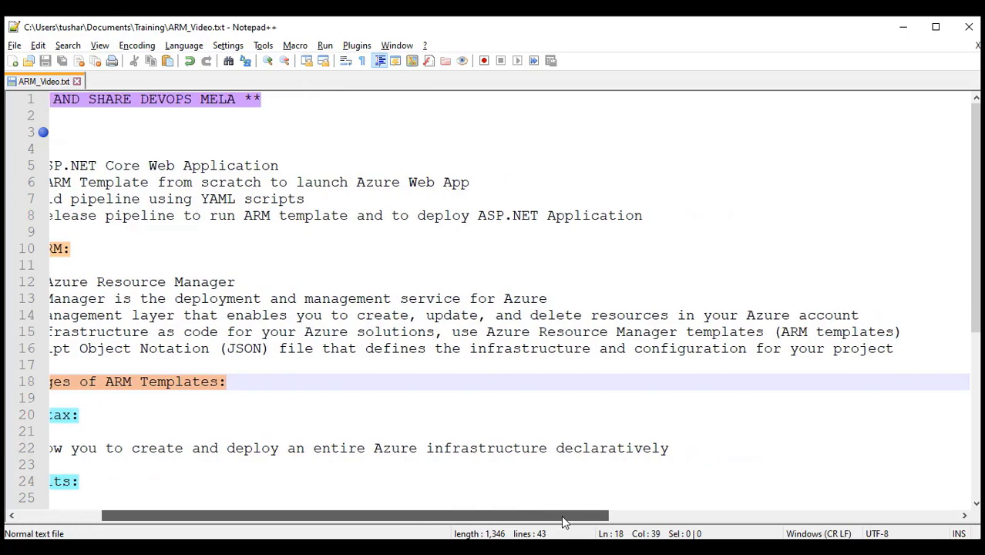
{"action": "left_click_drag", "start_coordinate": [470, 355], "coordinate": [626, 353]}
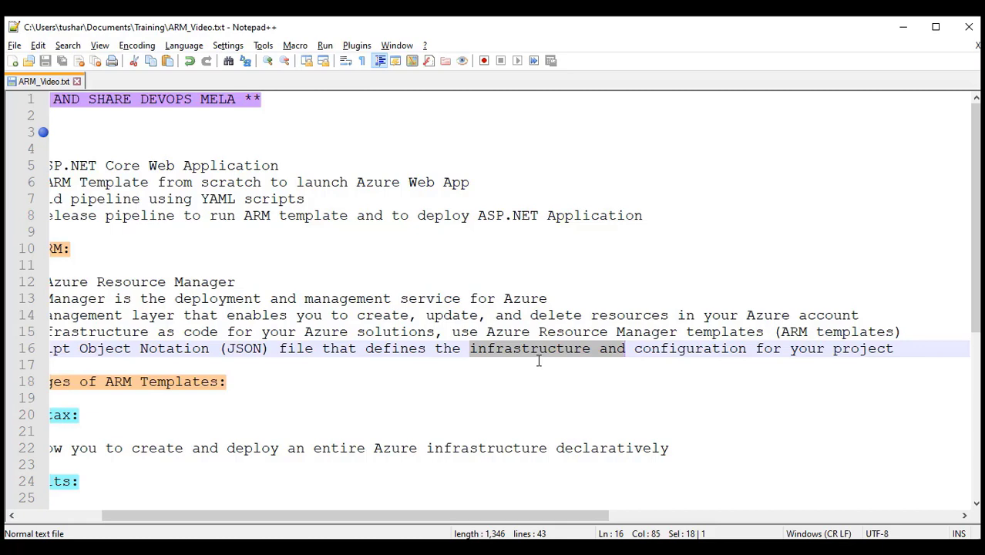
{"action": "left_click", "coordinate": [539, 362]}
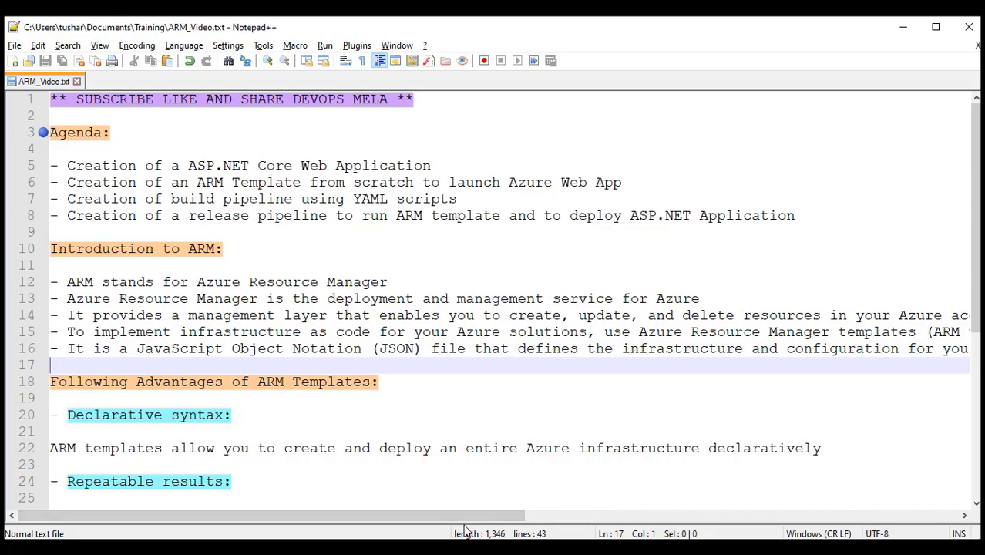
Highlight 'templates', the Repeatable results heading and the CI/CD integration section further down the notes
{"action": "scroll", "coordinate": [364, 409], "scroll_direction": "down", "scroll_amount": 1}
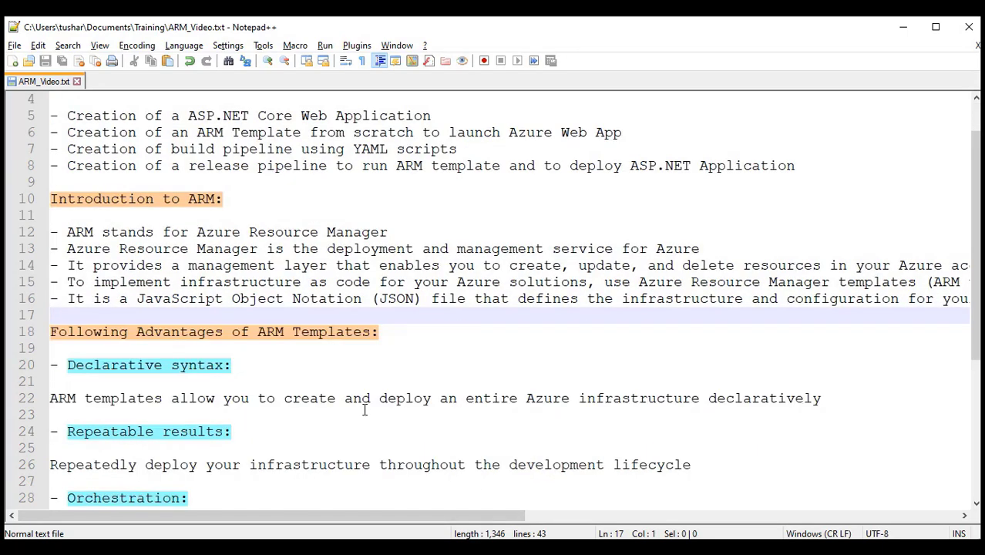
{"action": "scroll", "coordinate": [396, 405], "scroll_direction": "down", "scroll_amount": 1}
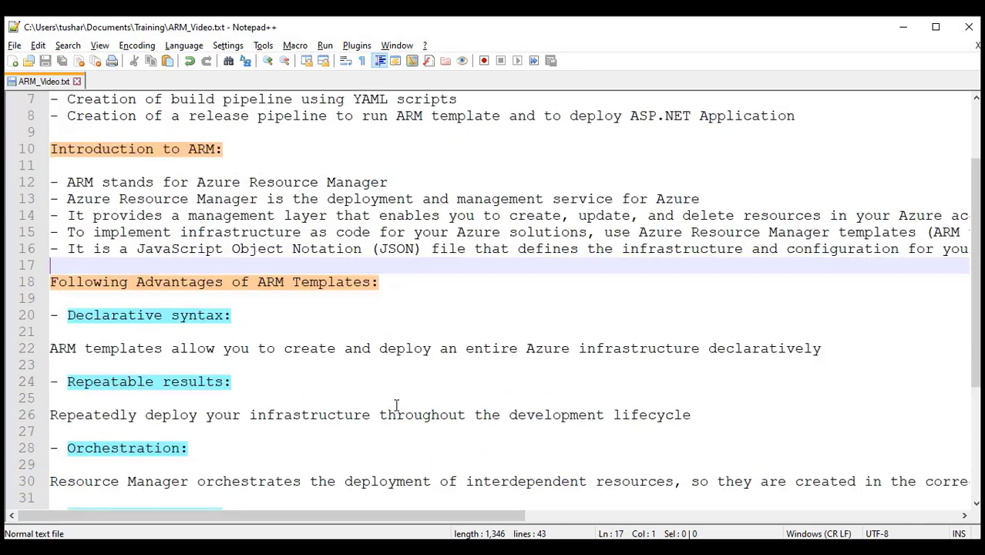
{"action": "scroll", "coordinate": [396, 406], "scroll_direction": "down", "scroll_amount": 2}
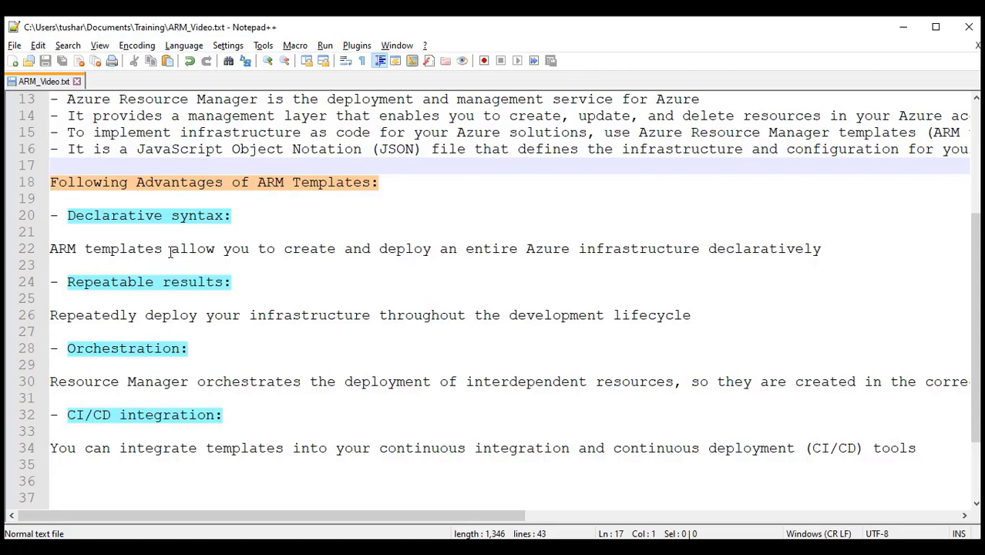
{"action": "left_click_drag", "start_coordinate": [85, 249], "coordinate": [189, 248]}
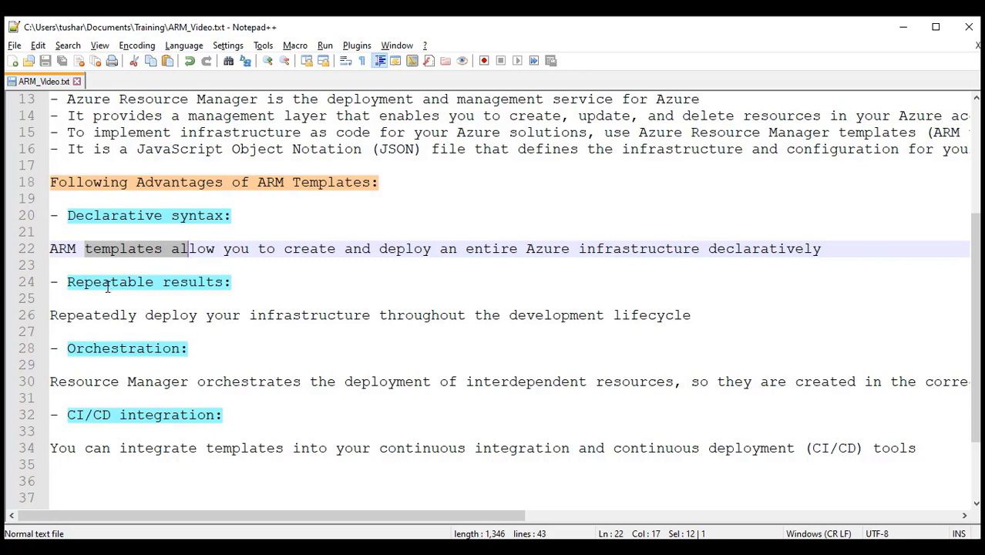
{"action": "scroll", "coordinate": [102, 301], "scroll_direction": "down", "scroll_amount": 1}
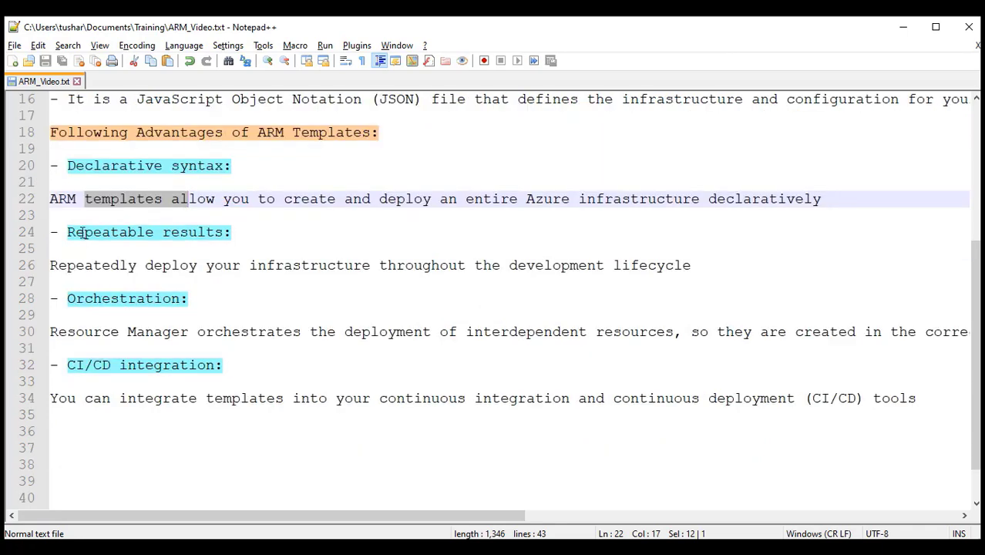
{"action": "left_click_drag", "start_coordinate": [60, 232], "coordinate": [255, 224]}
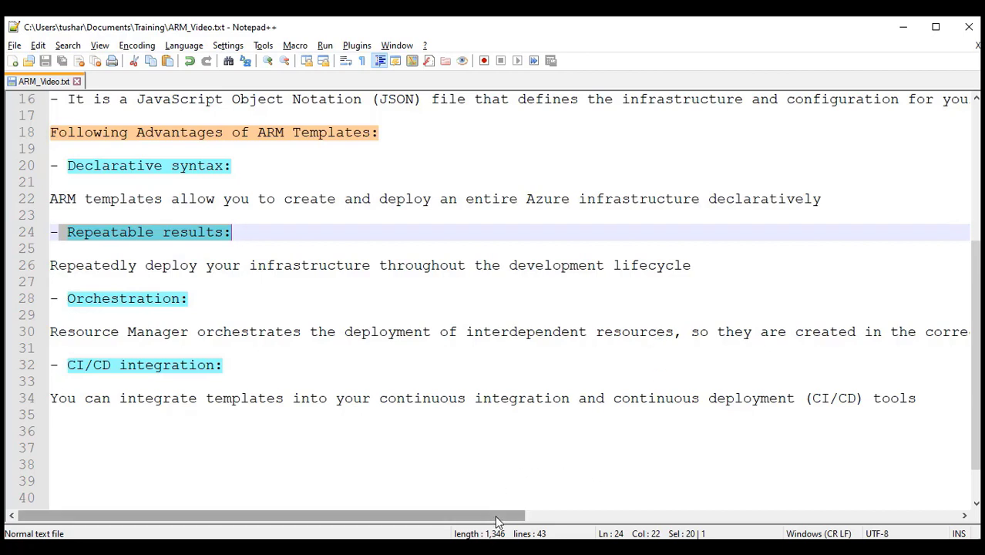
{"action": "left_click_drag", "start_coordinate": [496, 517], "coordinate": [596, 515]}
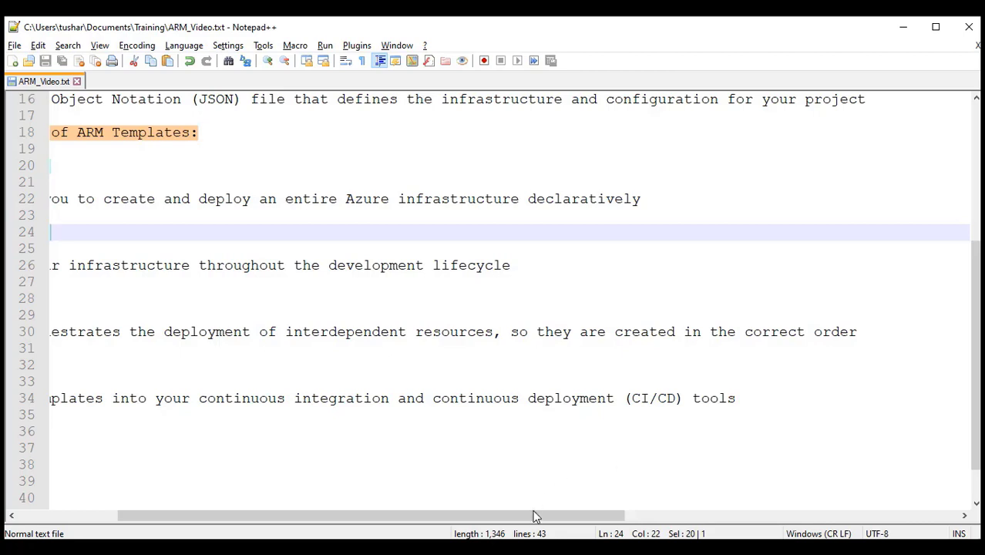
{"action": "left_click_drag", "start_coordinate": [534, 513], "coordinate": [403, 446]}
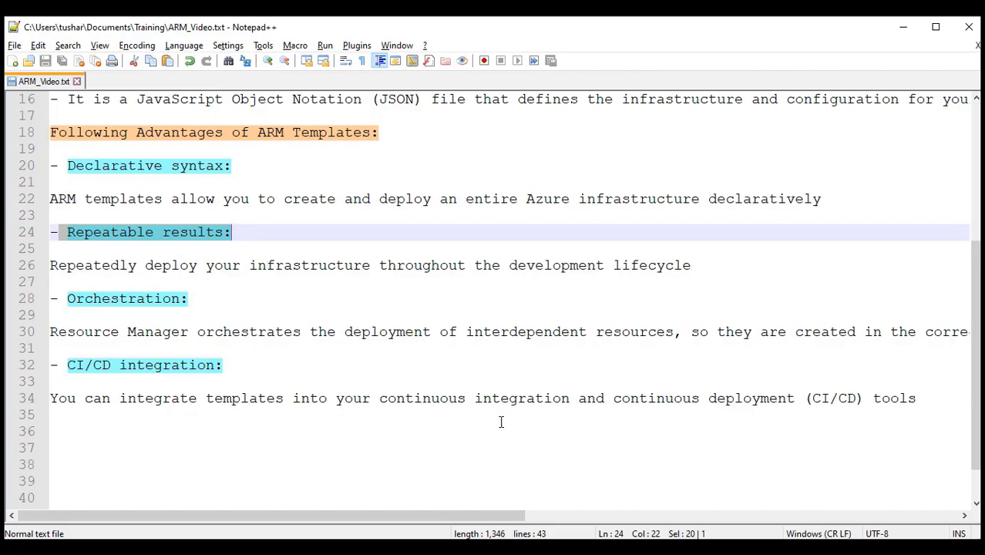
{"action": "left_click_drag", "start_coordinate": [51, 398], "coordinate": [189, 399]}
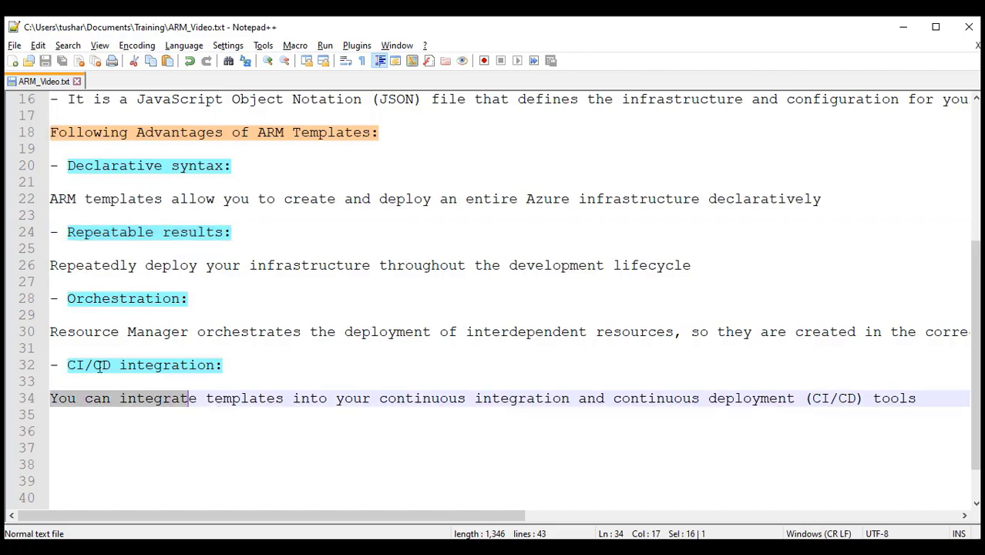
{"action": "left_click_drag", "start_coordinate": [70, 356], "coordinate": [333, 424]}
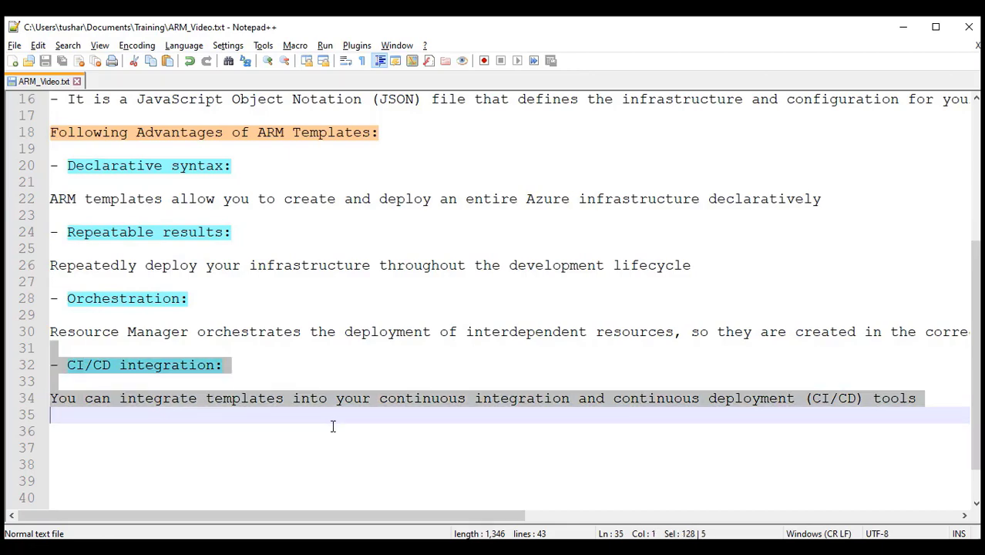
{"action": "scroll", "coordinate": [333, 426], "scroll_direction": "up", "scroll_amount": 4}
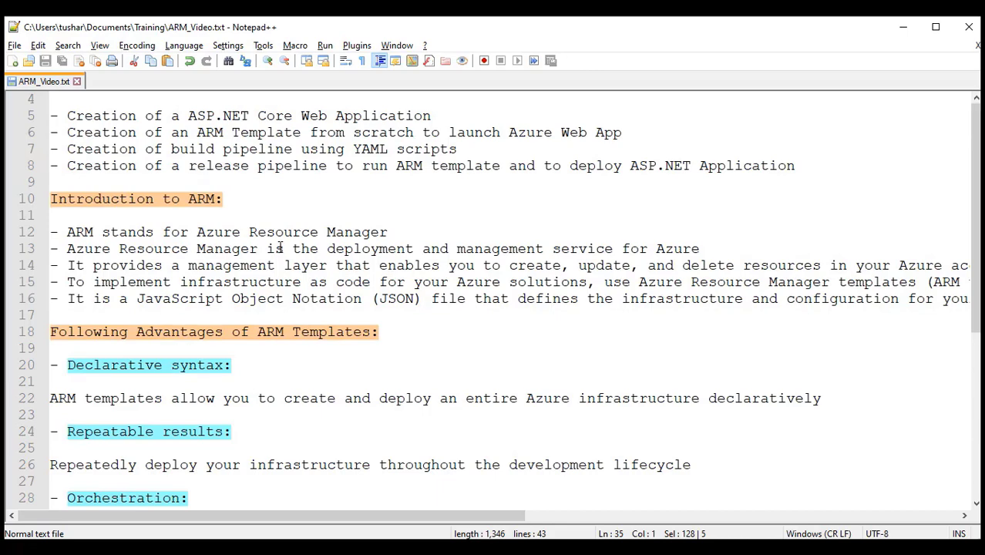
{"action": "scroll", "coordinate": [280, 247], "scroll_direction": "up", "scroll_amount": 1}
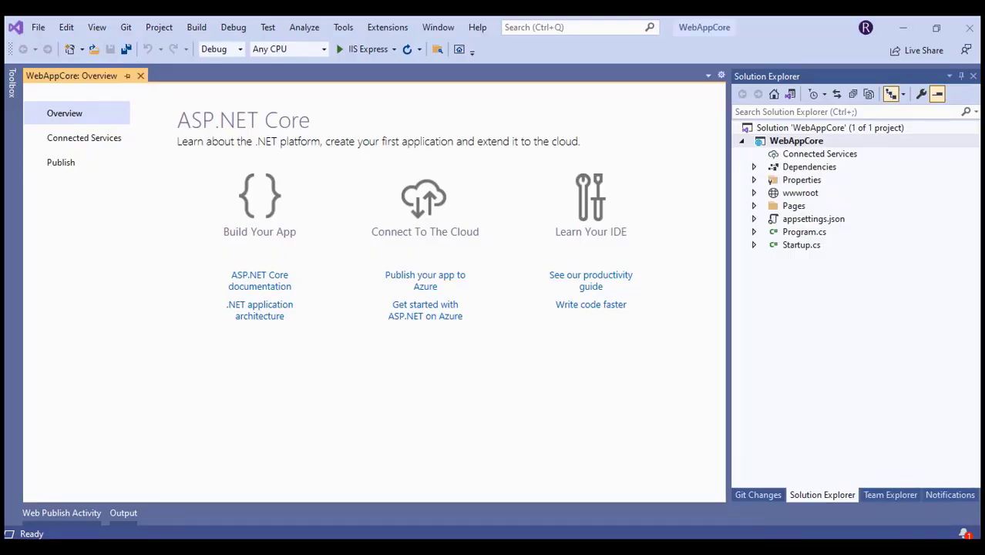
In Index.cshtml, append ' to ARM Web Page!!' after Welcome on line 8
{"action": "left_click", "coordinate": [755, 207]}
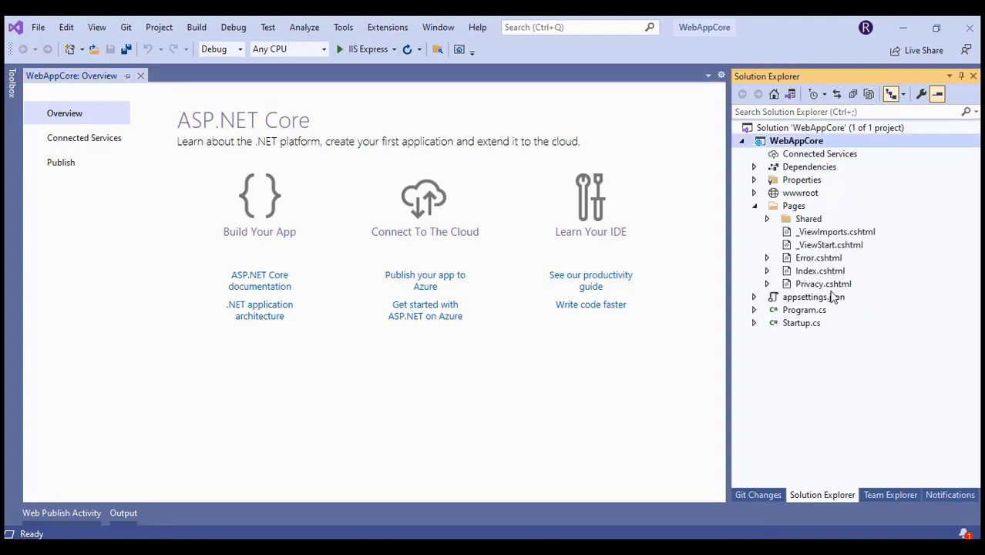
{"action": "left_click", "coordinate": [818, 271]}
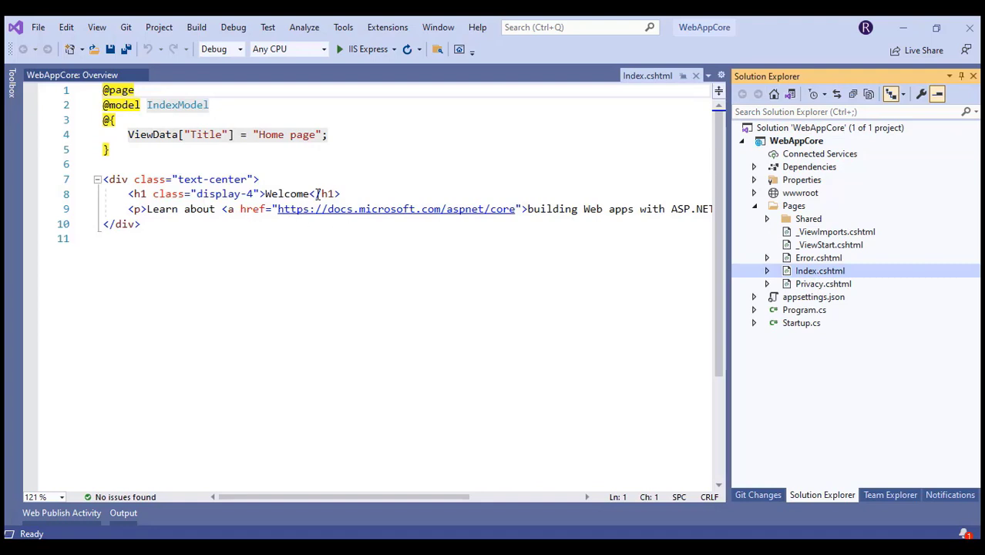
{"action": "left_click", "coordinate": [357, 196]}
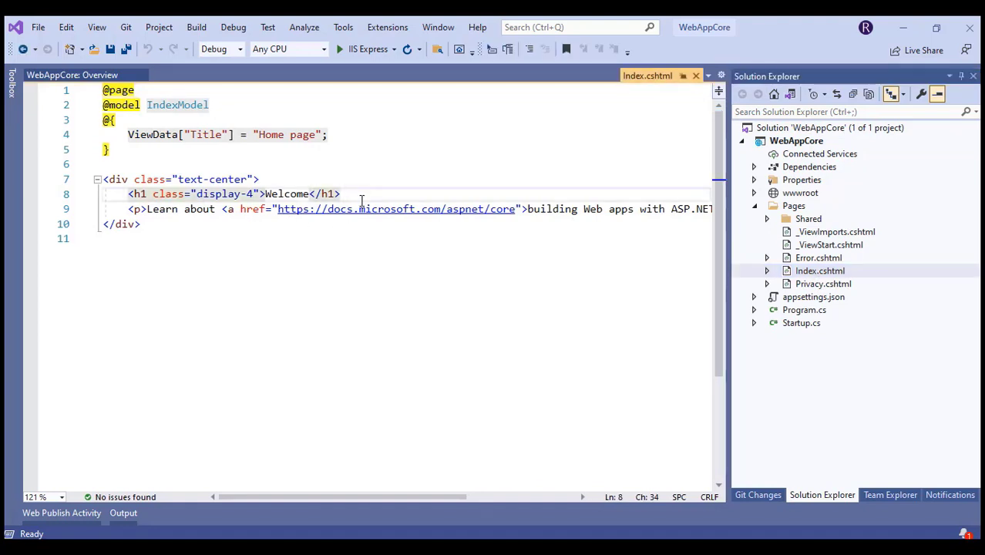
{"action": "left_click", "coordinate": [310, 194]}
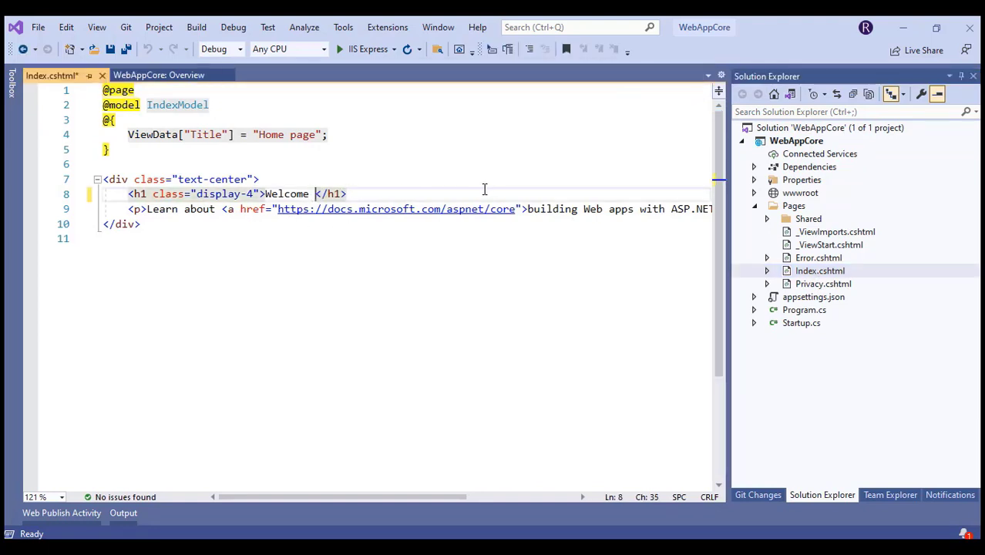
{"action": "type", "text": "to "}
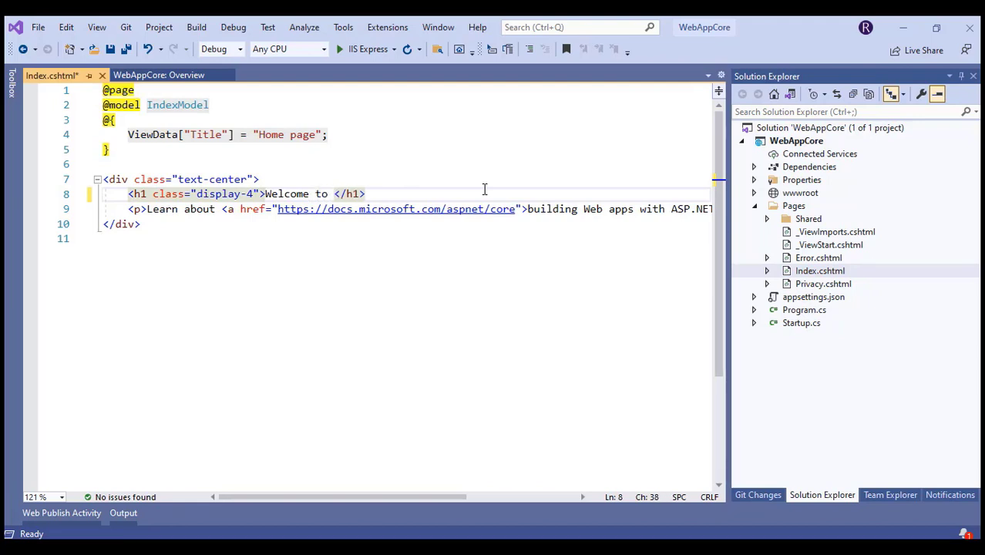
{"action": "type", "text": "AM"}
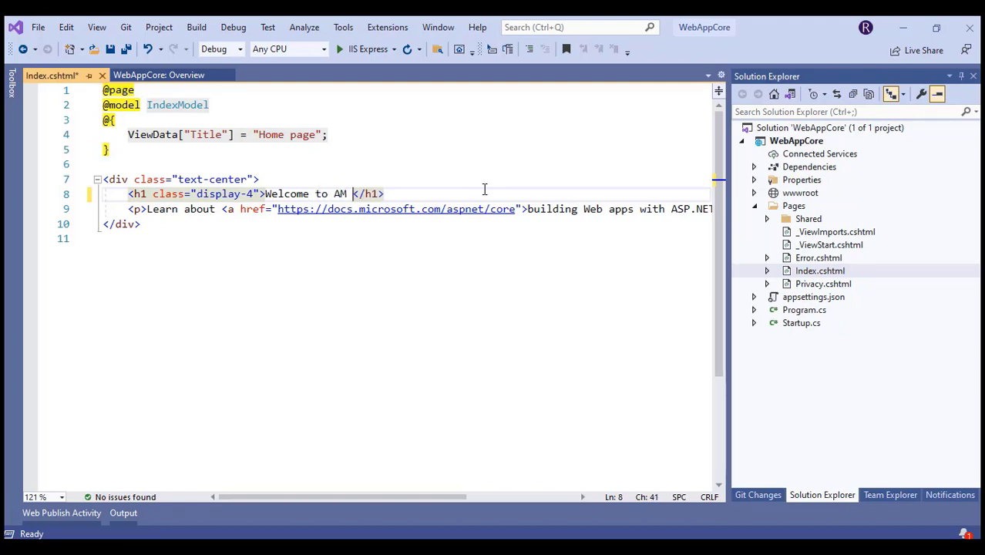
{"action": "key", "text": "BackSpace"}
{"action": "key", "text": "BackSpace"}
{"action": "type", "text": "RM Web Page!!"}
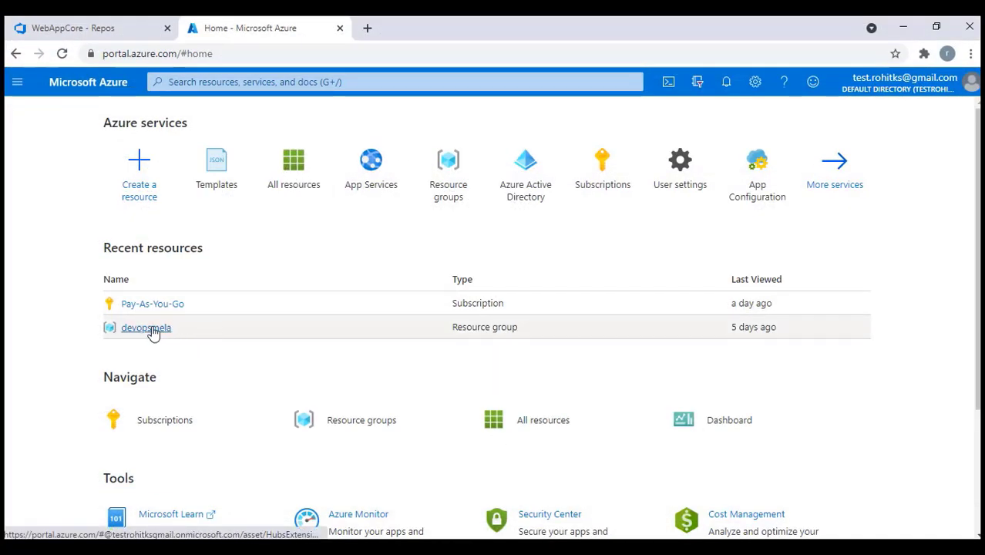
Start a new App Services web app named devopsmela in resource group devopsmela
{"action": "left_click", "coordinate": [367, 176]}
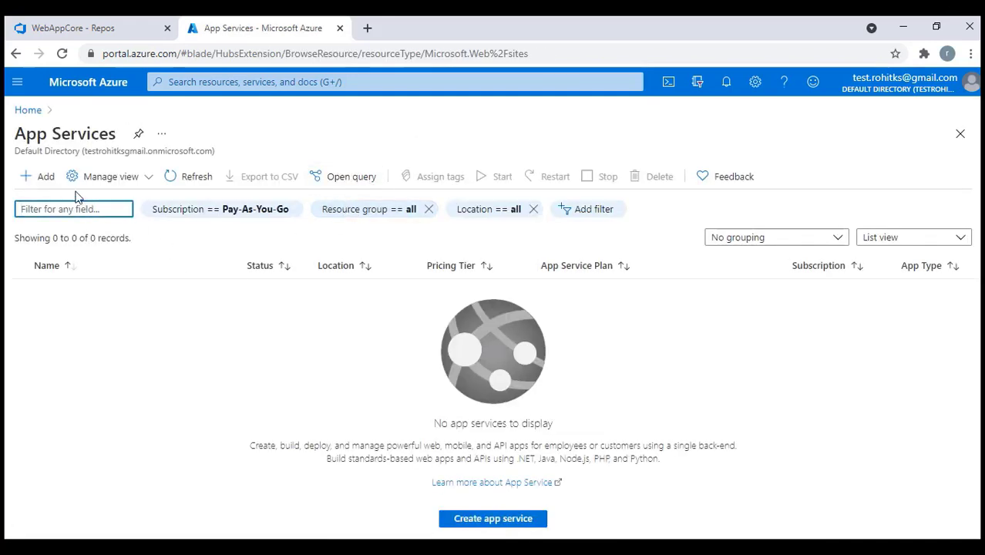
{"action": "left_click", "coordinate": [44, 177]}
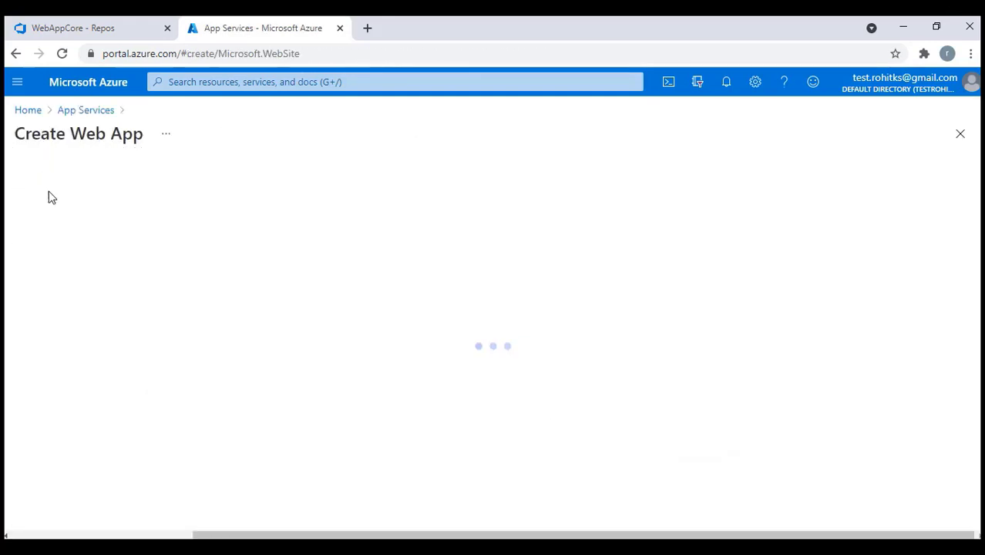
{"action": "left_click", "coordinate": [634, 354]}
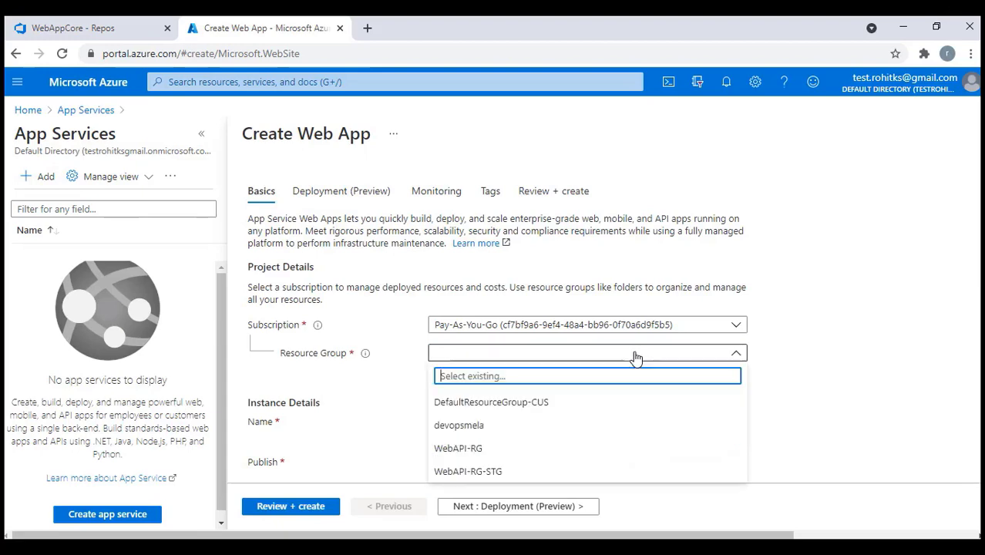
{"action": "left_click", "coordinate": [467, 425]}
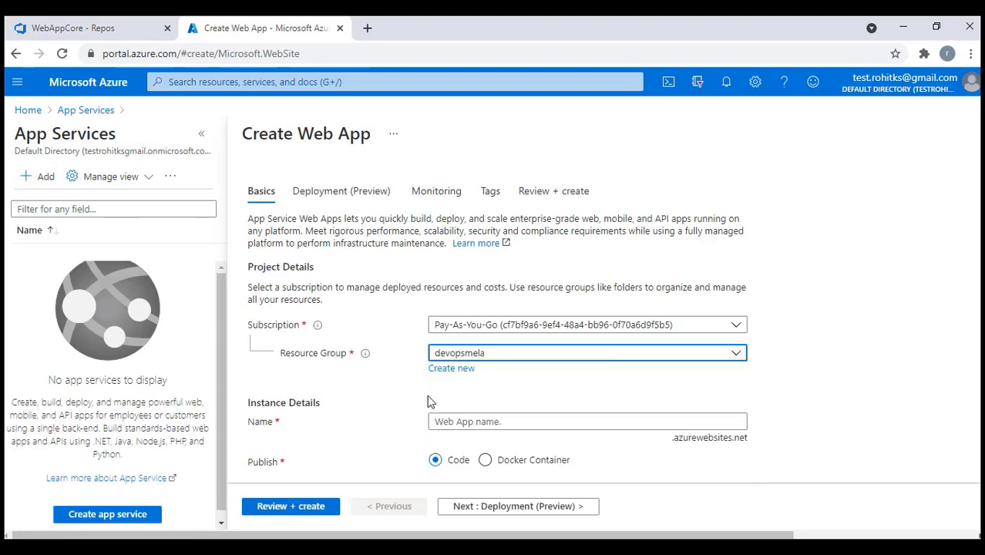
{"action": "scroll", "coordinate": [430, 402], "scroll_direction": "down", "scroll_amount": 3}
{"action": "left_click", "coordinate": [502, 204]}
{"action": "type", "text": "d"}
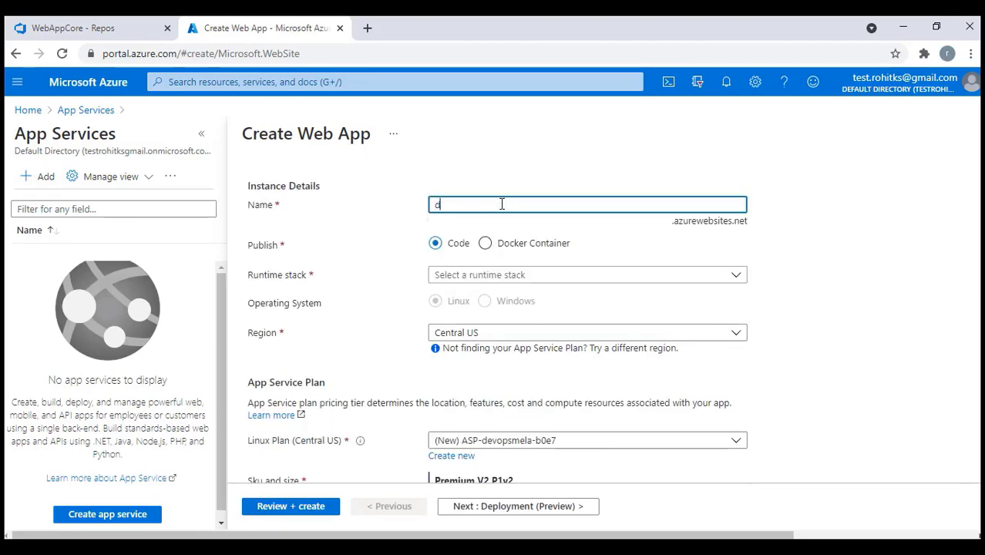
{"action": "type", "text": "evopsmela"}
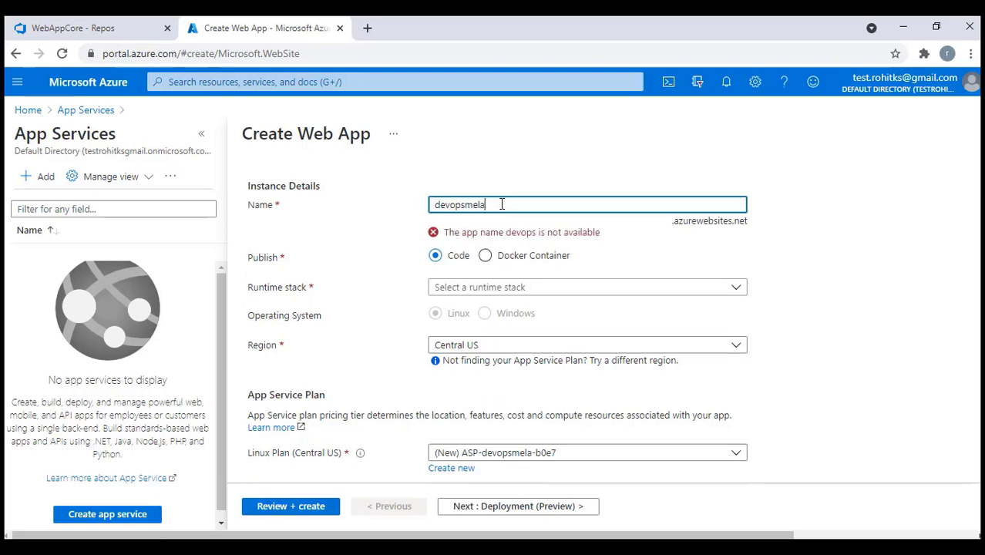
Choose the .NET Core 3.1 (LTS) runtime and advance through the remaining tabs to Review + create
{"action": "left_click", "coordinate": [572, 277]}
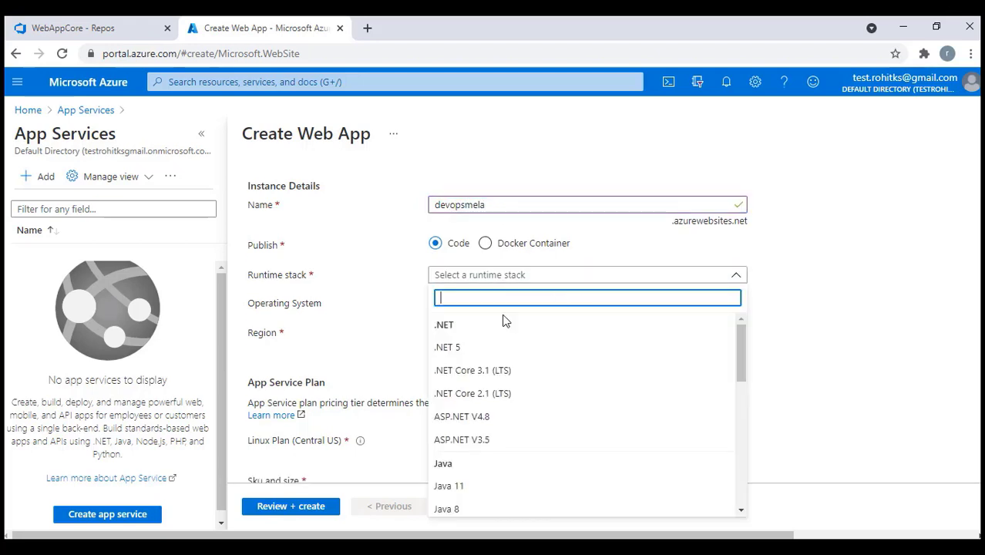
{"action": "left_click", "coordinate": [480, 372]}
{"action": "scroll", "coordinate": [656, 348], "scroll_direction": "down", "scroll_amount": 1}
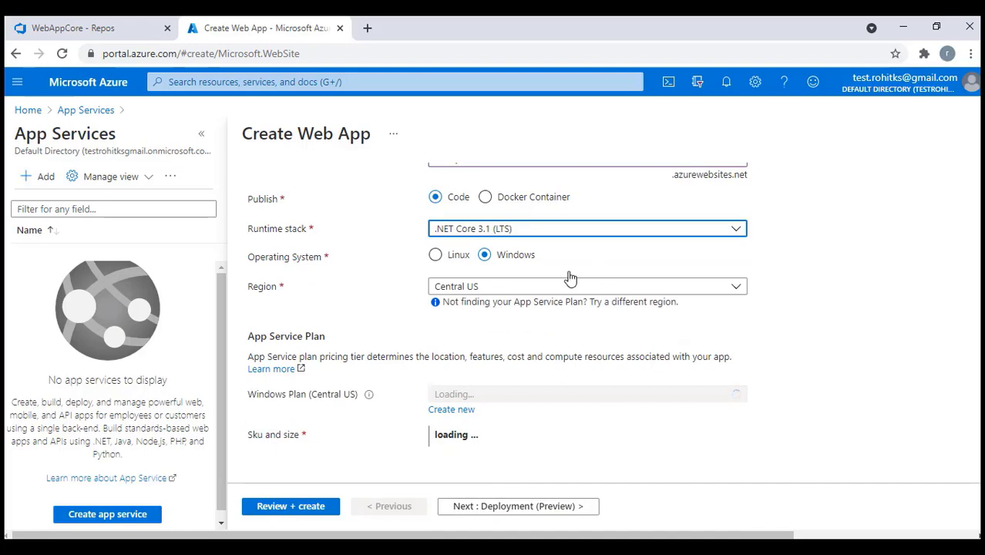
{"action": "scroll", "coordinate": [572, 281], "scroll_direction": "down", "scroll_amount": 2}
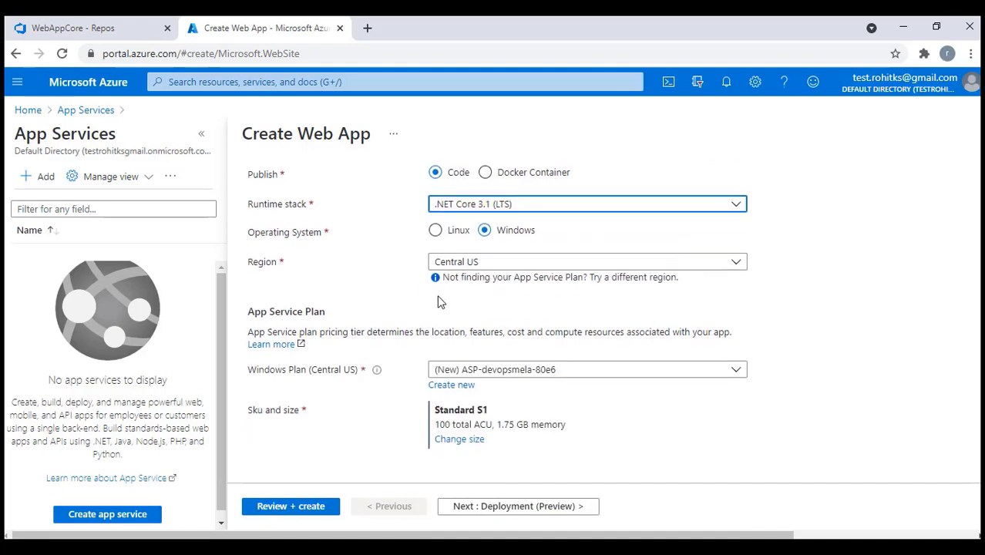
{"action": "left_click", "coordinate": [488, 509]}
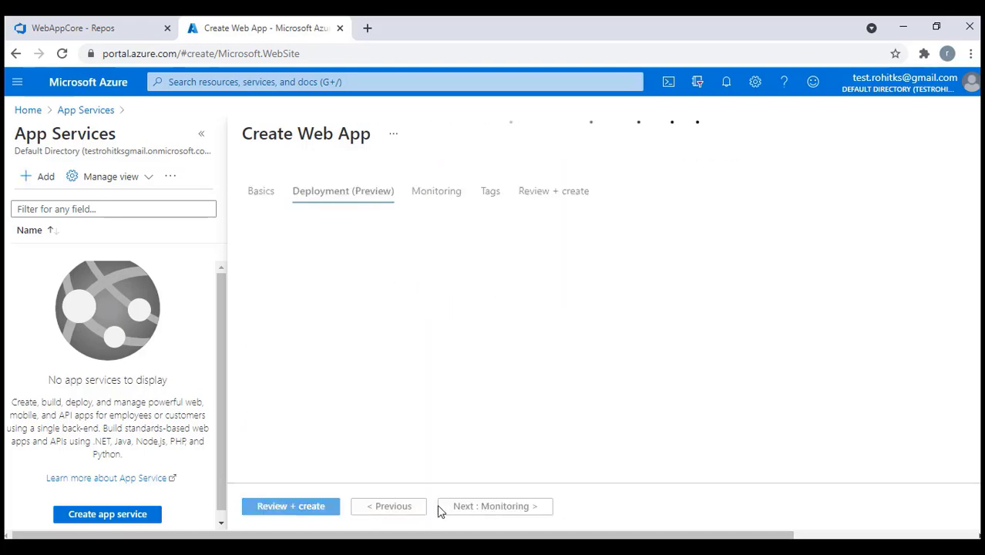
{"action": "left_click", "coordinate": [494, 509]}
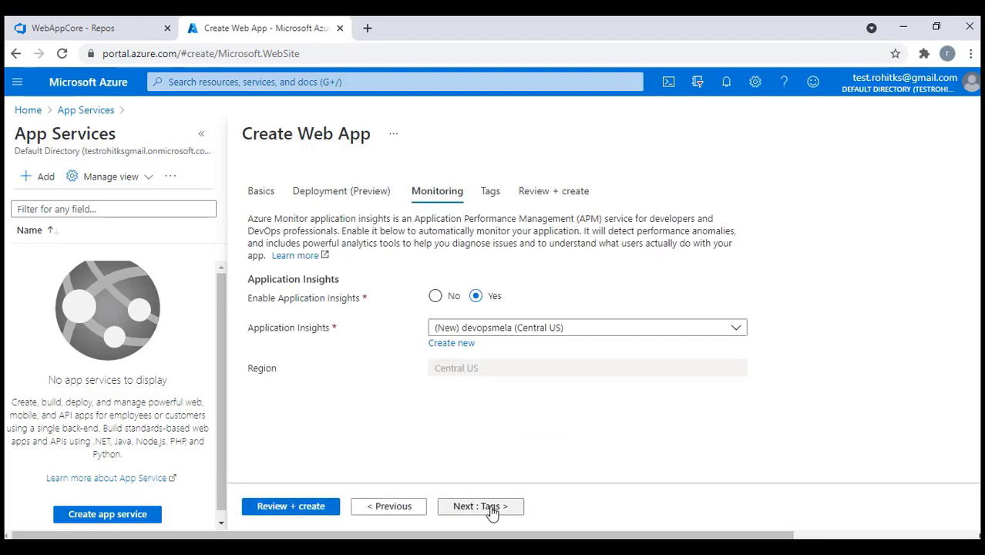
{"action": "left_click", "coordinate": [489, 512]}
{"action": "left_click", "coordinate": [486, 512]}
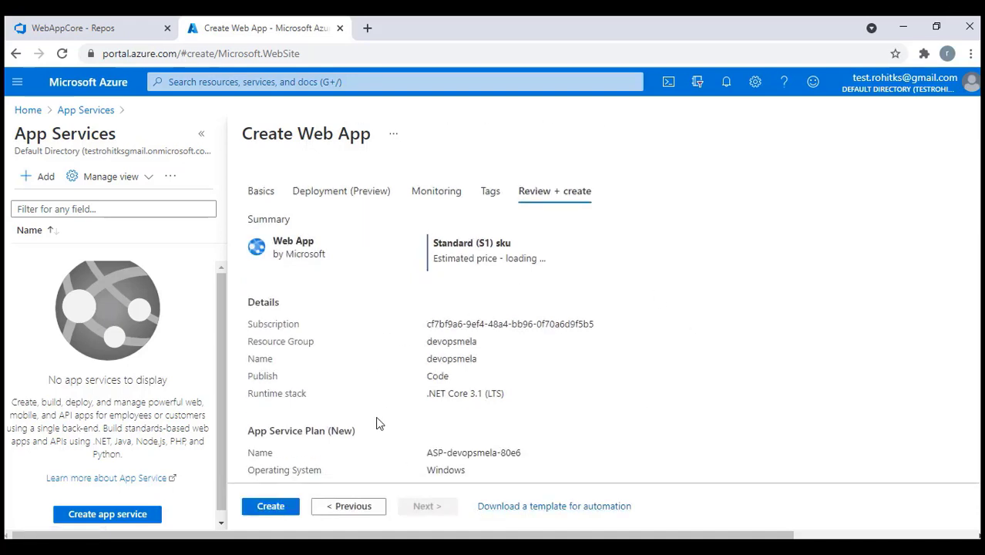
Inspect the devopsmela web app's generated ARM template and its Microsoft.Web/sites resource, then return to App Services
{"action": "scroll", "coordinate": [377, 423], "scroll_direction": "down", "scroll_amount": 3}
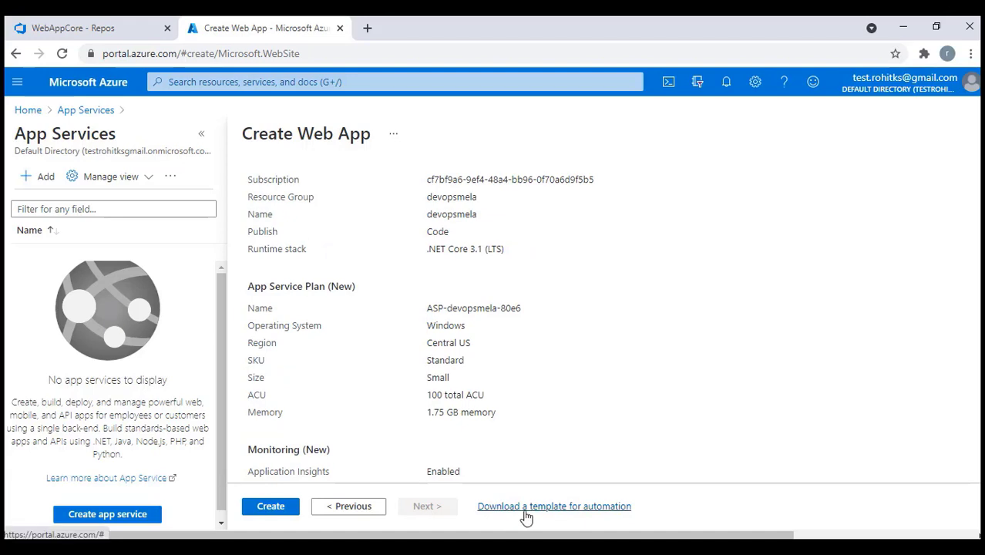
{"action": "left_click", "coordinate": [525, 508]}
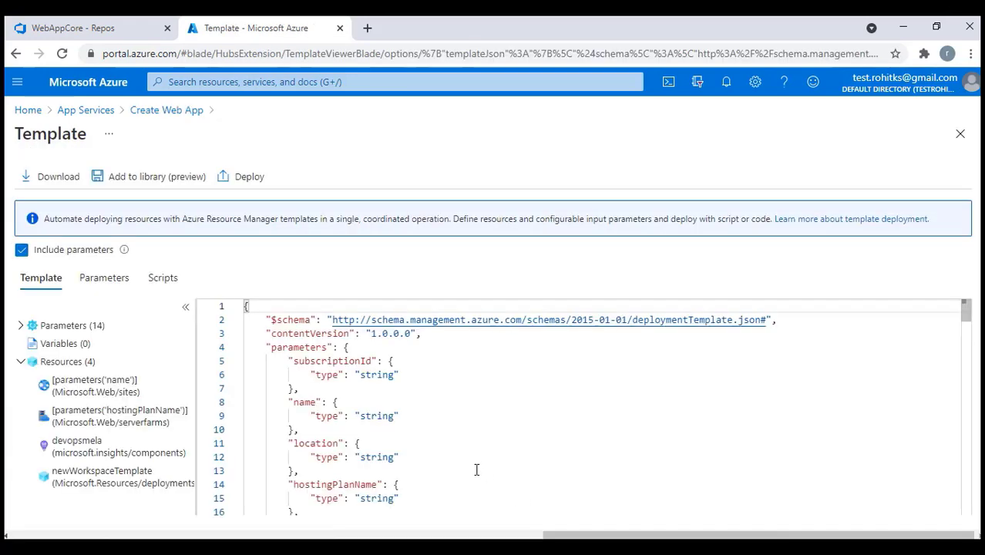
{"action": "scroll", "coordinate": [470, 462], "scroll_direction": "down", "scroll_amount": 5}
{"action": "left_click", "coordinate": [81, 395]}
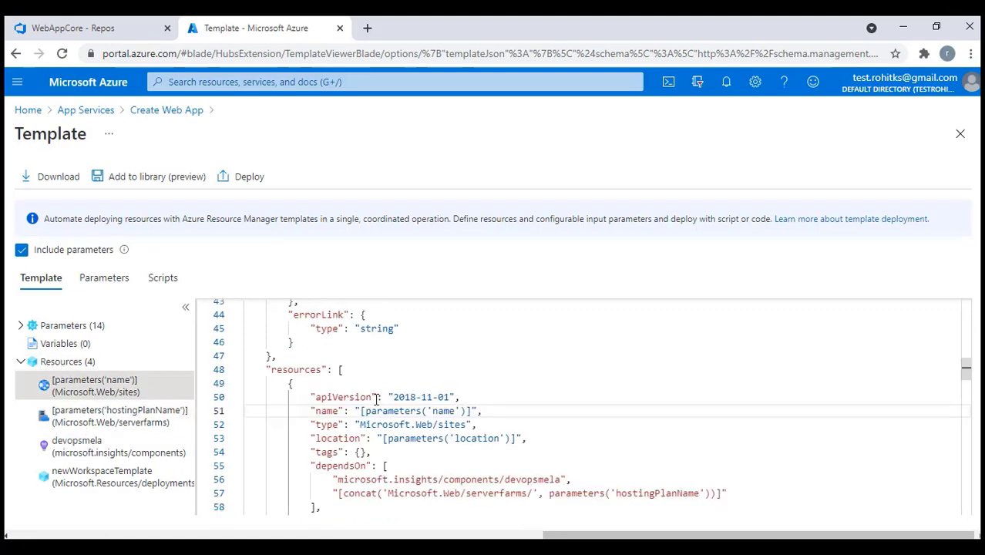
{"action": "scroll", "coordinate": [382, 401], "scroll_direction": "down", "scroll_amount": 5}
{"action": "scroll", "coordinate": [386, 404], "scroll_direction": "down", "scroll_amount": 3}
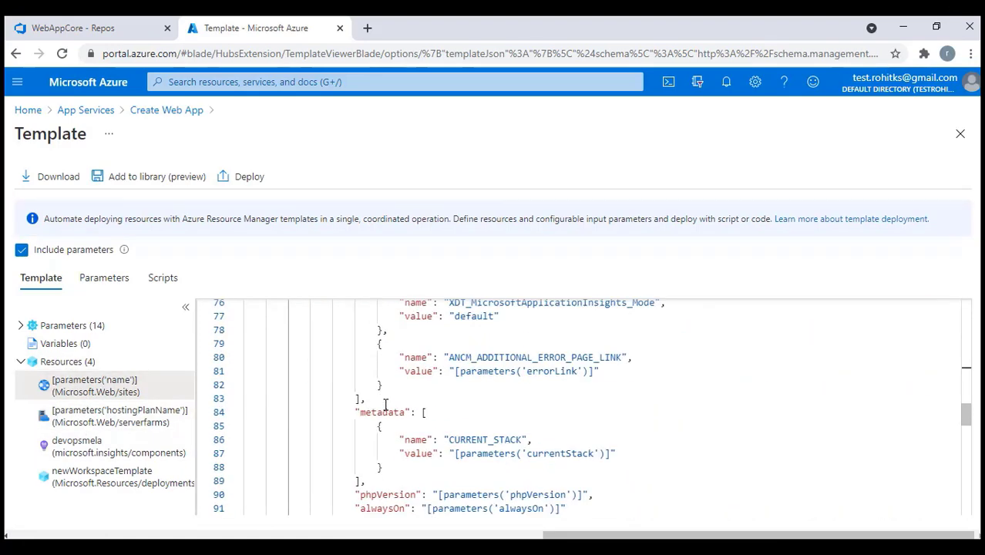
{"action": "scroll", "coordinate": [386, 402], "scroll_direction": "down", "scroll_amount": 5}
{"action": "scroll", "coordinate": [387, 401], "scroll_direction": "up", "scroll_amount": 8}
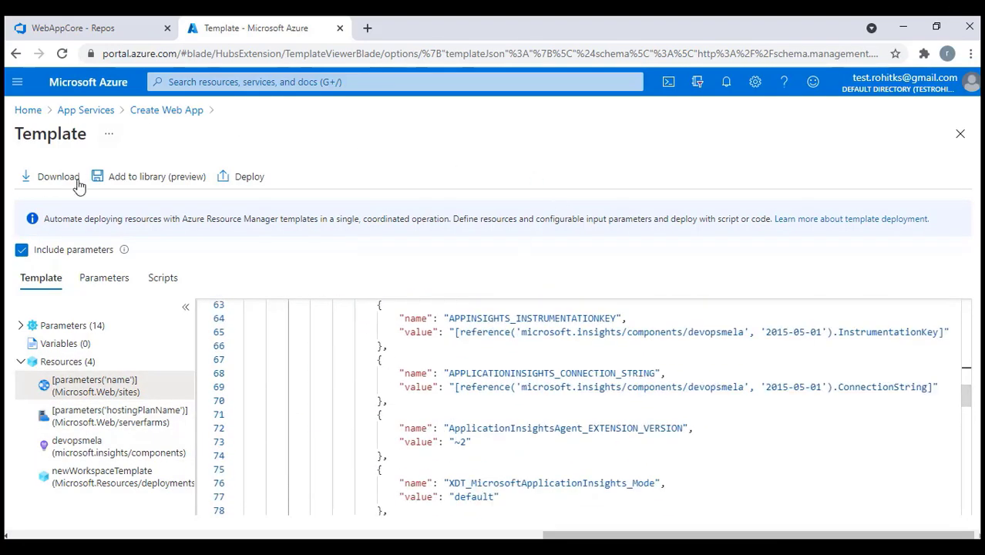
{"action": "left_click", "coordinate": [83, 110]}
{"action": "left_click", "coordinate": [26, 112]}
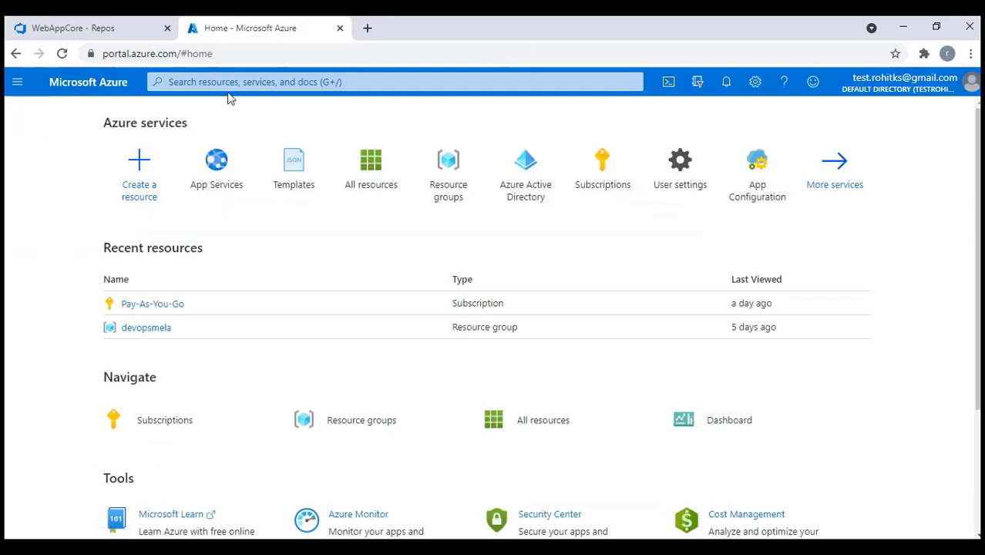
{"action": "left_click", "coordinate": [223, 82]}
{"action": "type", "text": "custo"}
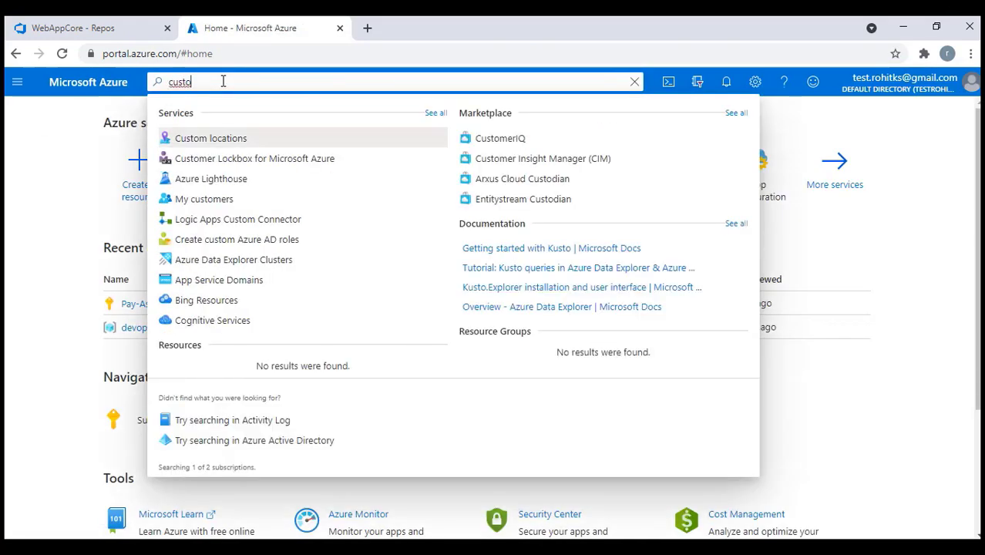
{"action": "type", "text": "m te"}
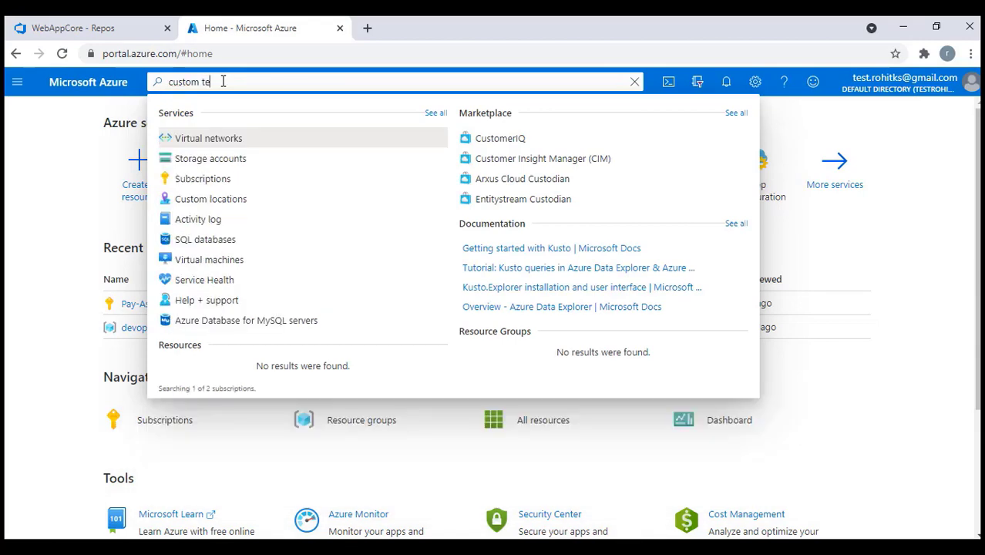
{"action": "key", "text": "ctrl+a"}
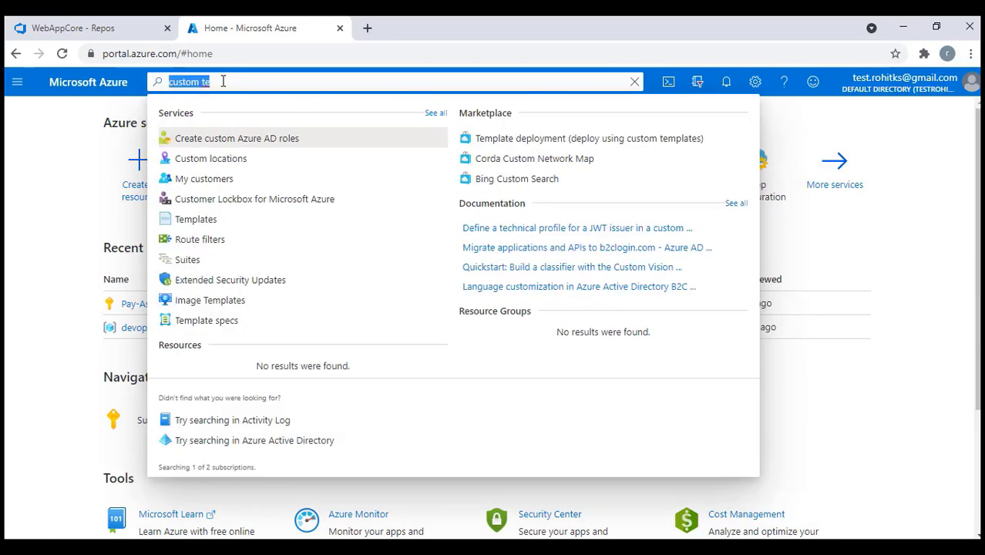
{"action": "key", "text": "BackSpace"}
{"action": "type", "text": "deploy"}
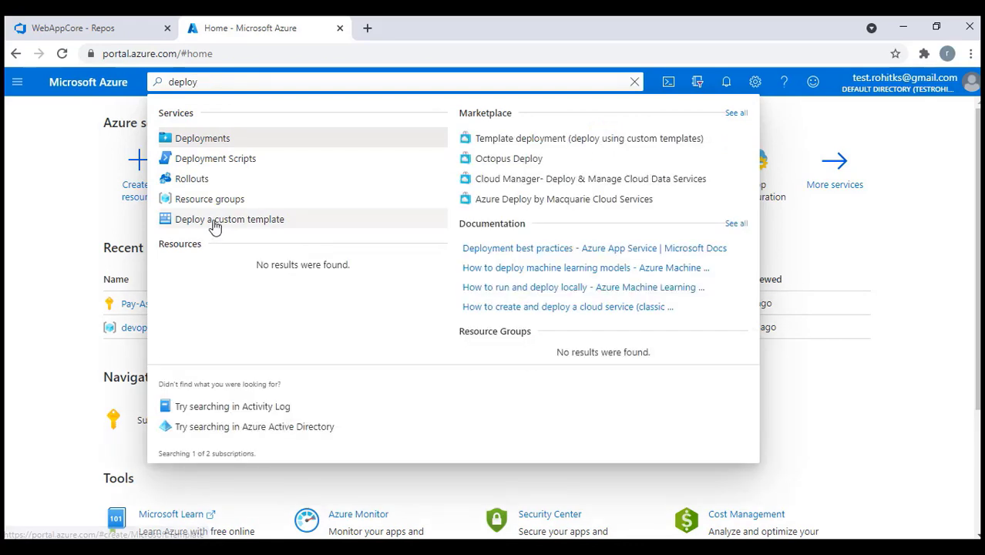
{"action": "left_click", "coordinate": [215, 221]}
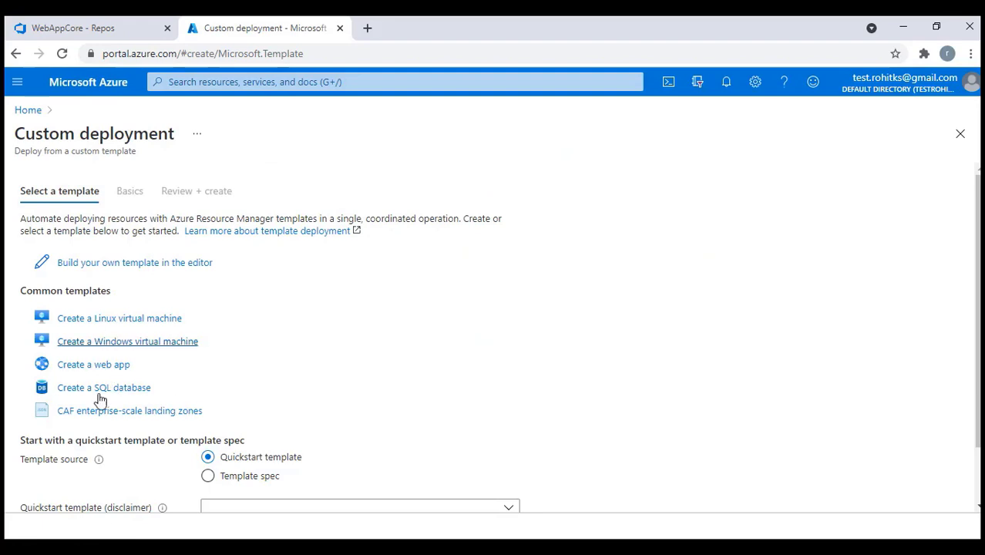
{"action": "scroll", "coordinate": [167, 306], "scroll_direction": "down", "scroll_amount": 1}
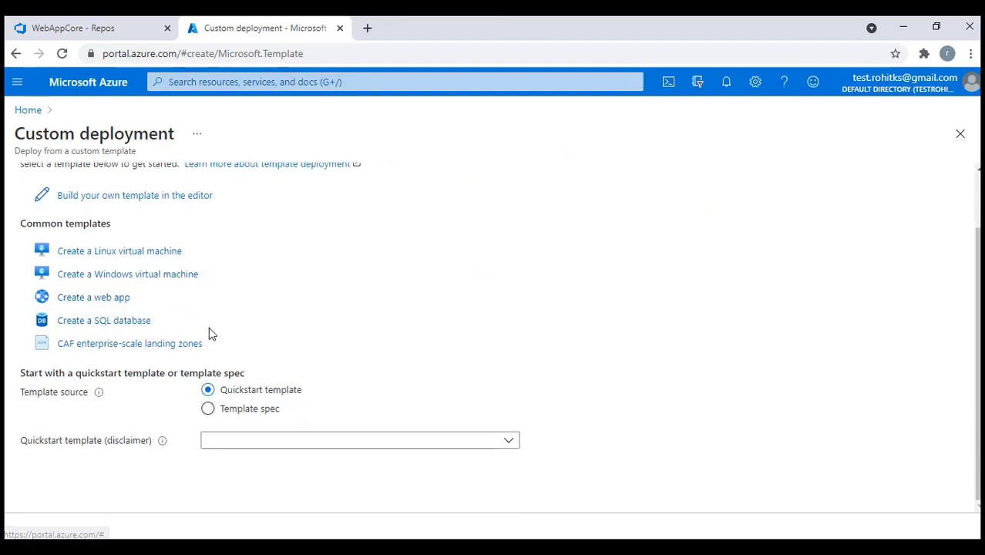
{"action": "scroll", "coordinate": [216, 338], "scroll_direction": "up", "scroll_amount": 1}
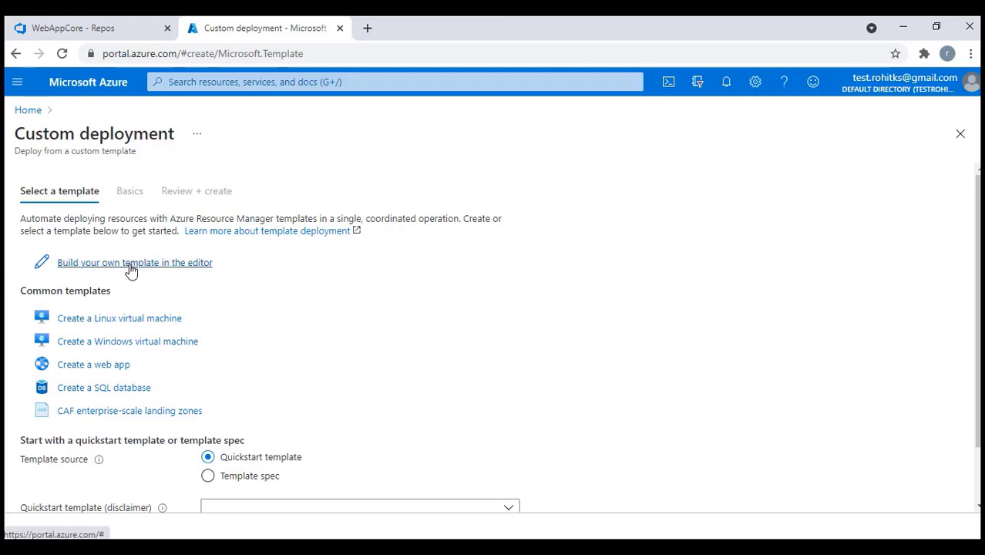
{"action": "left_click", "coordinate": [131, 264]}
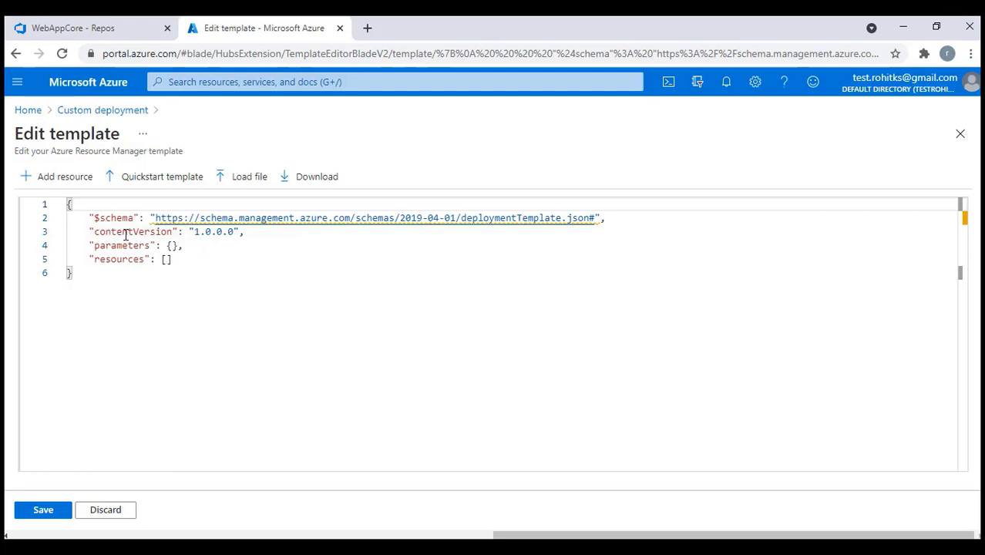
{"action": "left_click", "coordinate": [114, 512]}
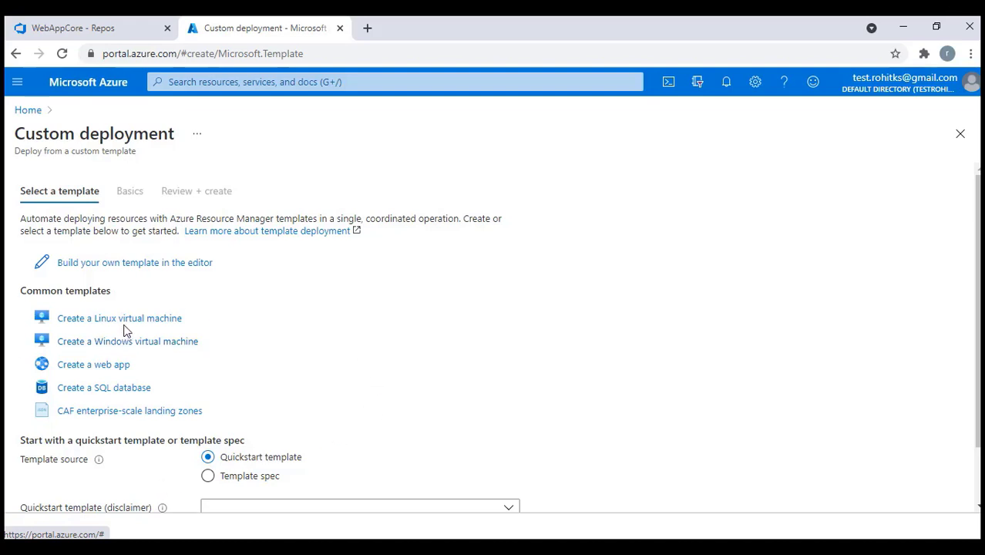
{"action": "left_click", "coordinate": [23, 110]}
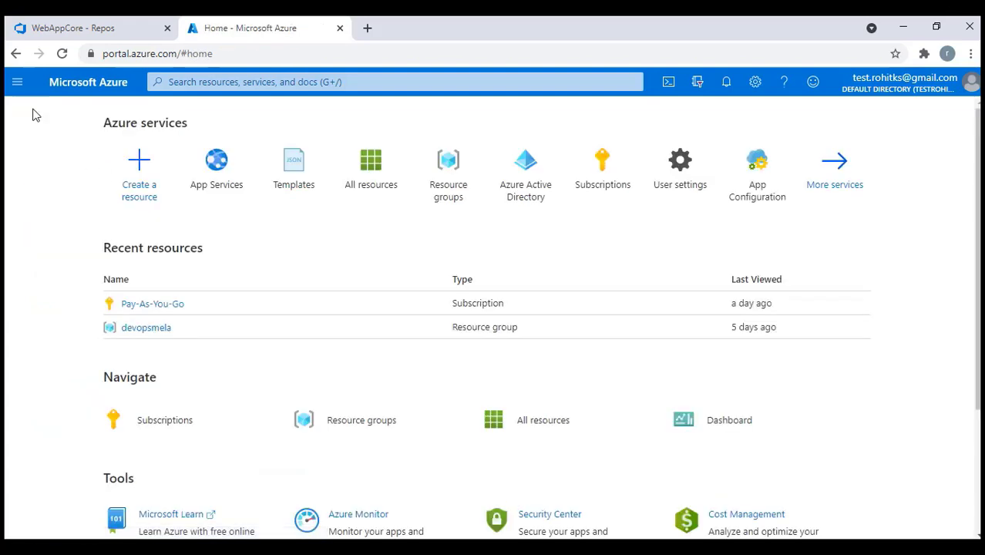
Google 'quick arm te' in a new tab and open the GitHub Azure Quickstart Templates repository
{"action": "left_click", "coordinate": [367, 29]}
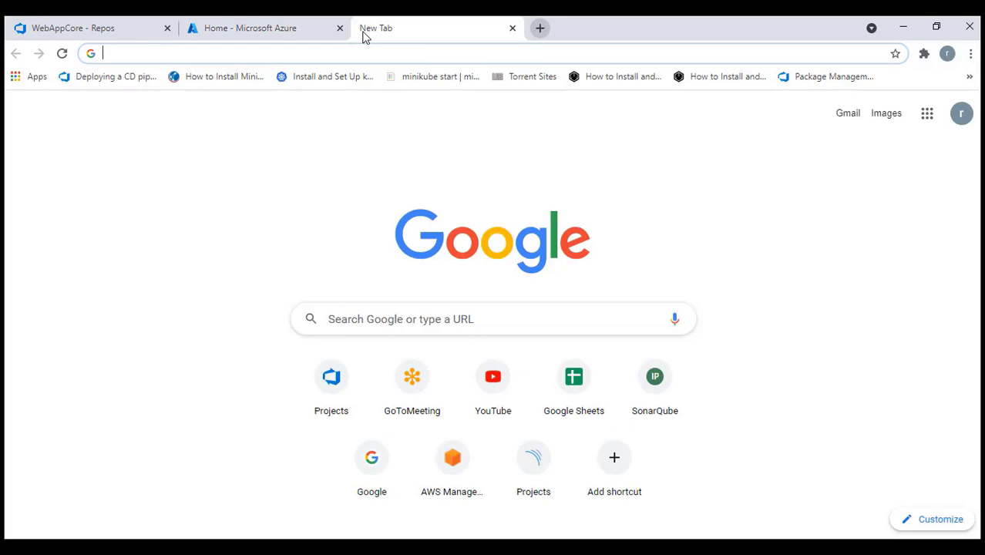
{"action": "left_click", "coordinate": [381, 320]}
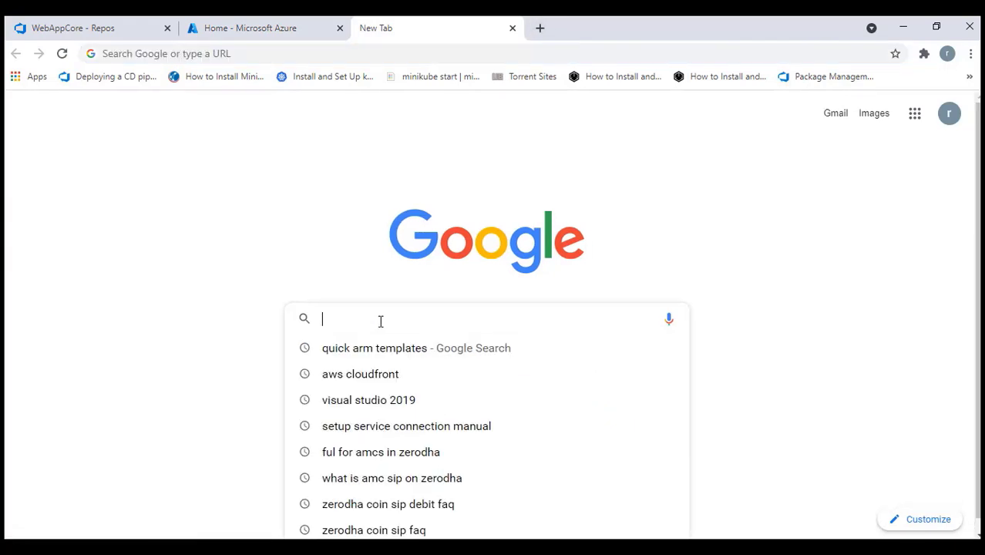
{"action": "type", "text": "quic"}
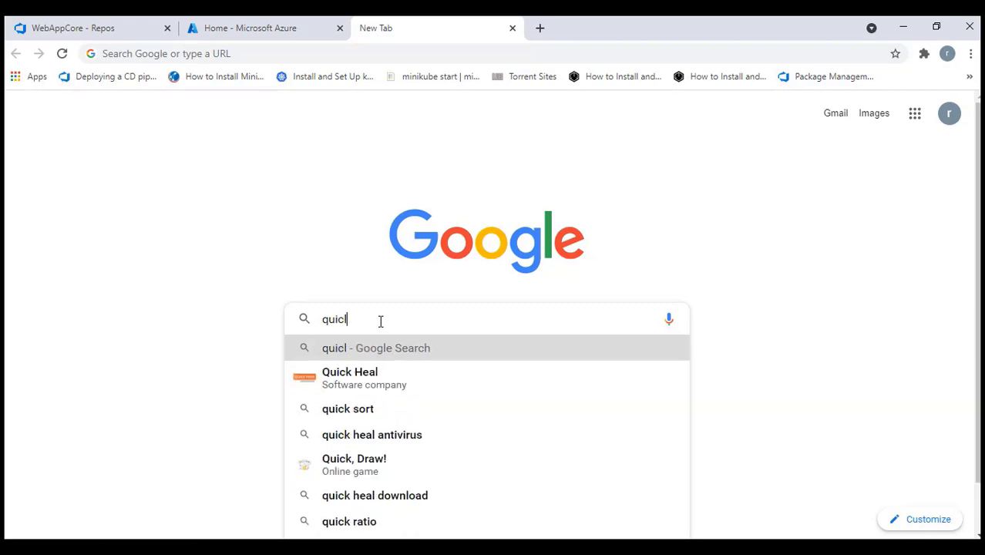
{"action": "type", "text": "k arm te"}
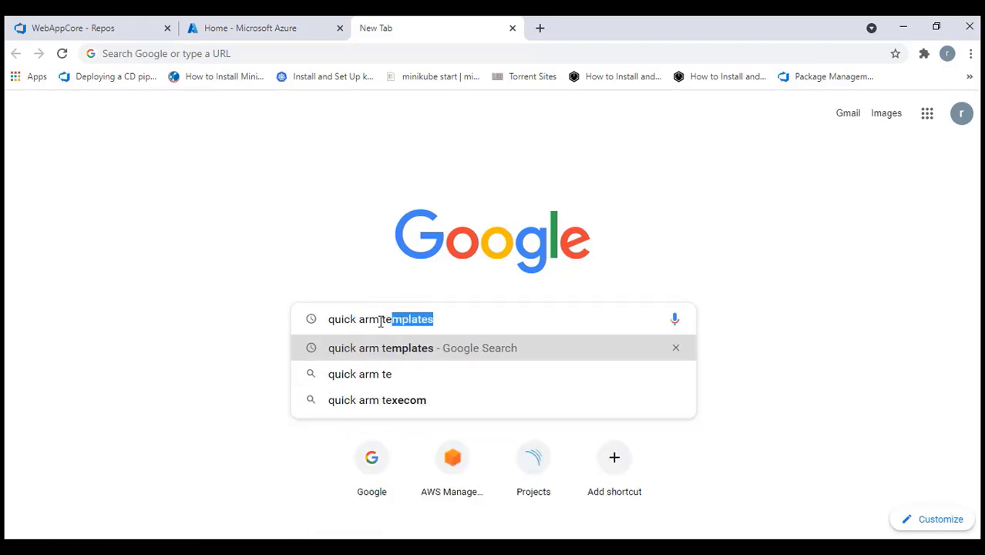
{"action": "key", "text": "Return"}
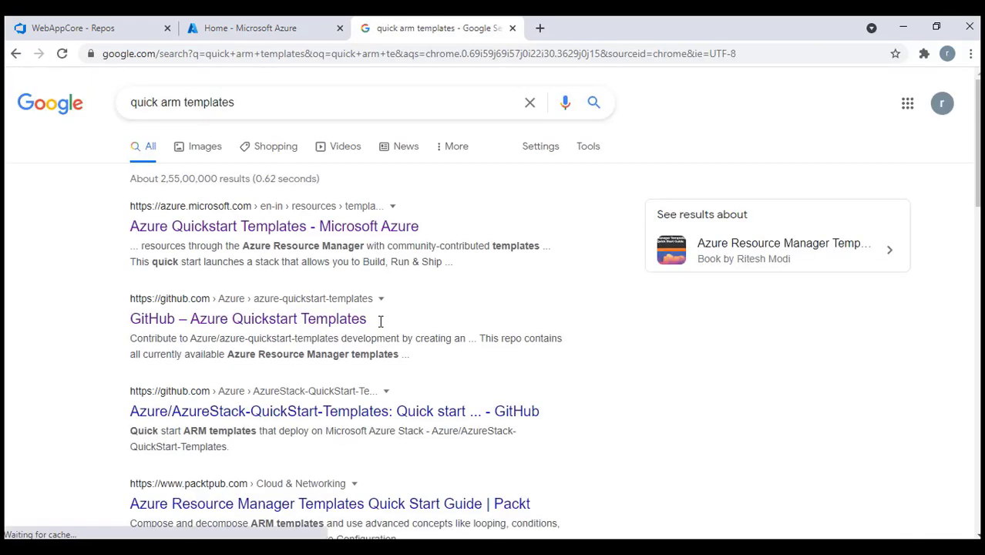
{"action": "left_click", "coordinate": [232, 327]}
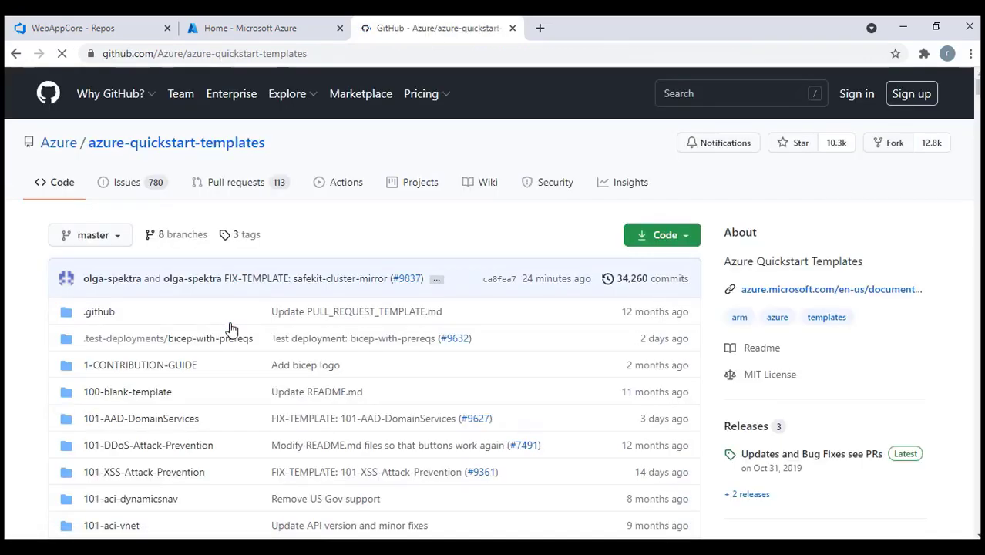
Browse the repository and view azuredeploy.json in the 101-backup-policies-report folder
{"action": "scroll", "coordinate": [229, 330], "scroll_direction": "down", "scroll_amount": 5}
{"action": "scroll", "coordinate": [229, 342], "scroll_direction": "down", "scroll_amount": 8}
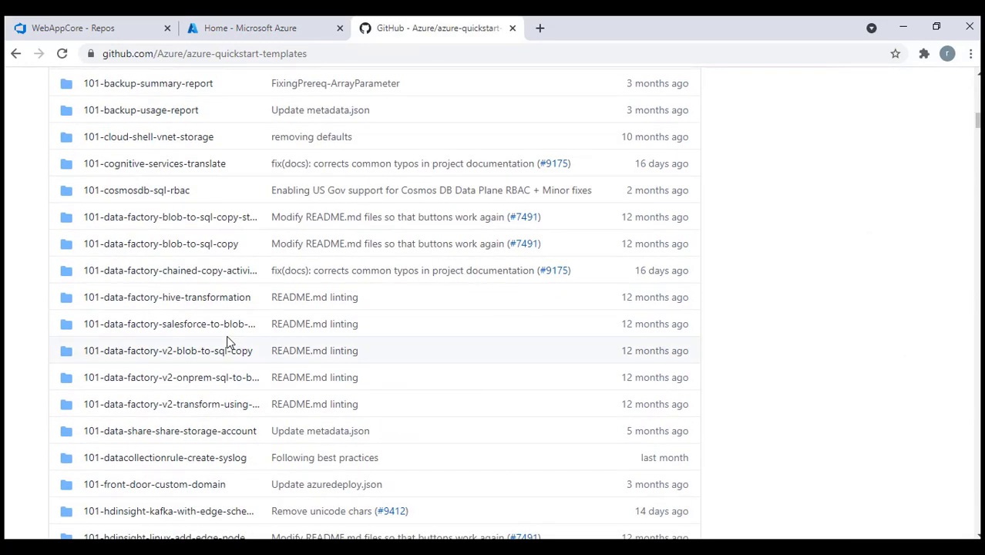
{"action": "scroll", "coordinate": [228, 341], "scroll_direction": "up", "scroll_amount": 6}
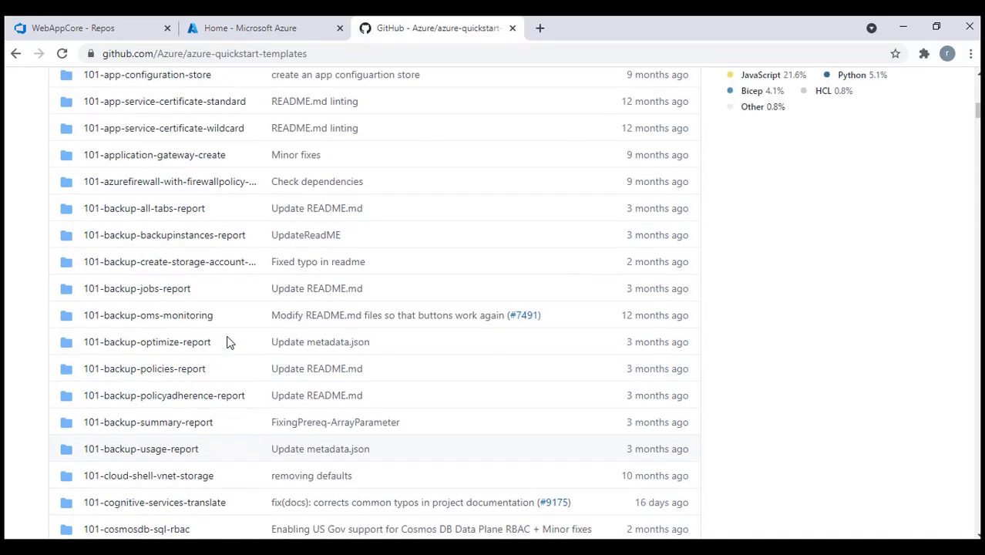
{"action": "scroll", "coordinate": [229, 342], "scroll_direction": "up", "scroll_amount": 6}
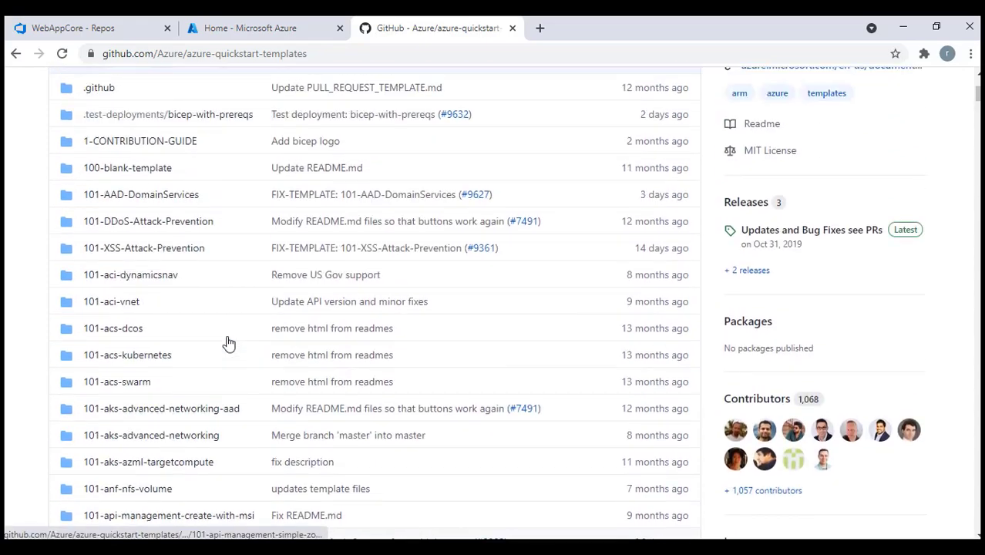
{"action": "scroll", "coordinate": [229, 342], "scroll_direction": "up", "scroll_amount": 4}
{"action": "scroll", "coordinate": [228, 341], "scroll_direction": "down", "scroll_amount": 12}
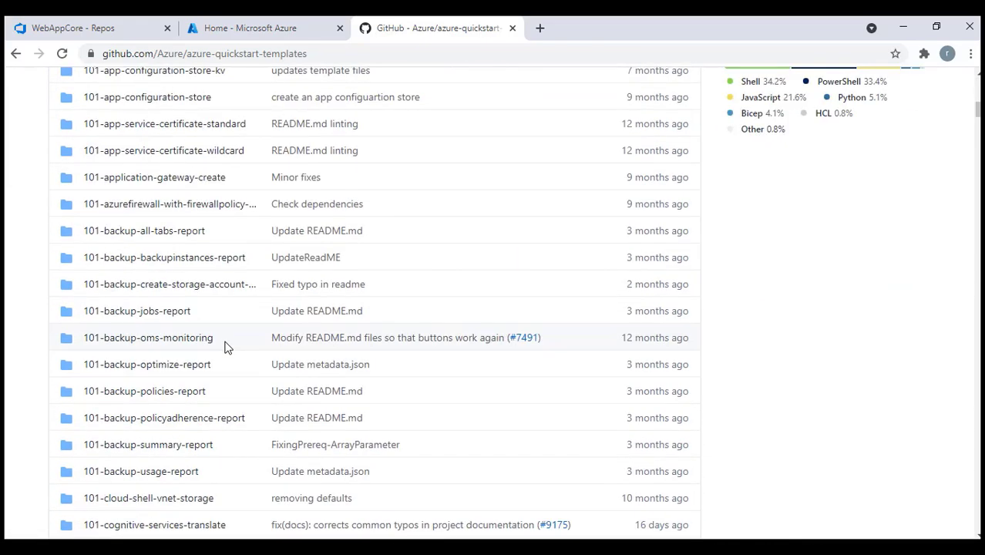
{"action": "left_click", "coordinate": [179, 393]}
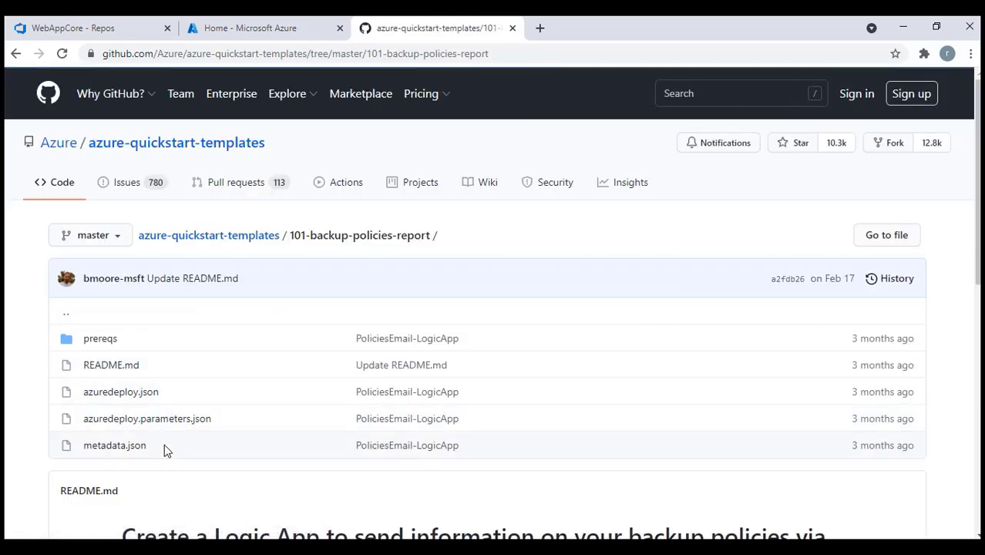
{"action": "left_click", "coordinate": [125, 391]}
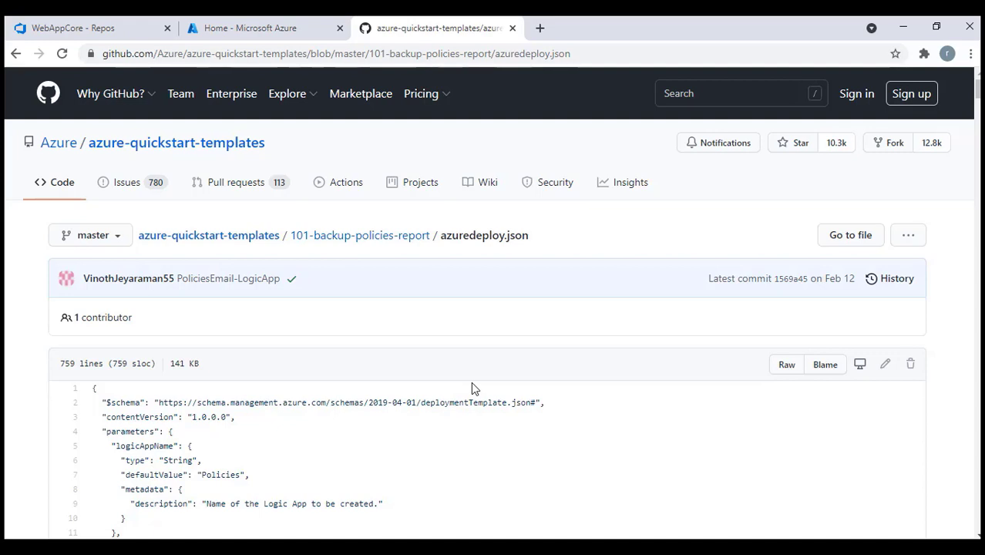
Return to Visual Studio and add a new project to the WebAppCore solution
{"action": "left_click", "coordinate": [275, 34]}
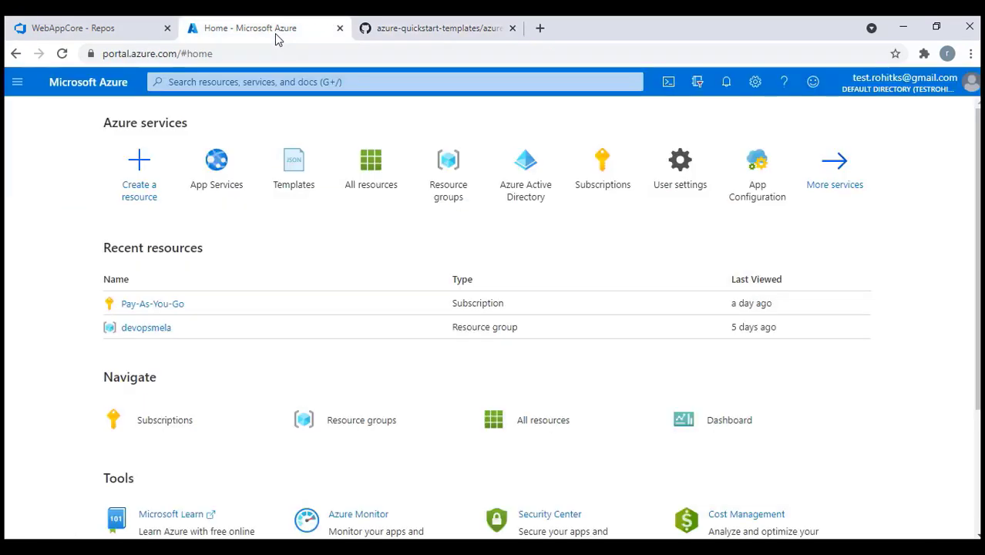
{"action": "left_click", "coordinate": [103, 34]}
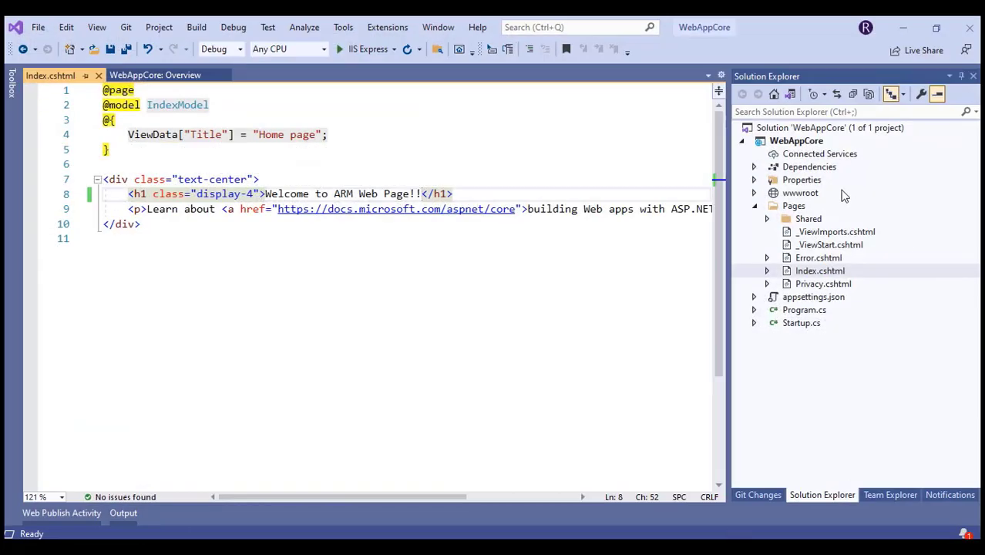
{"action": "left_click", "coordinate": [768, 130]}
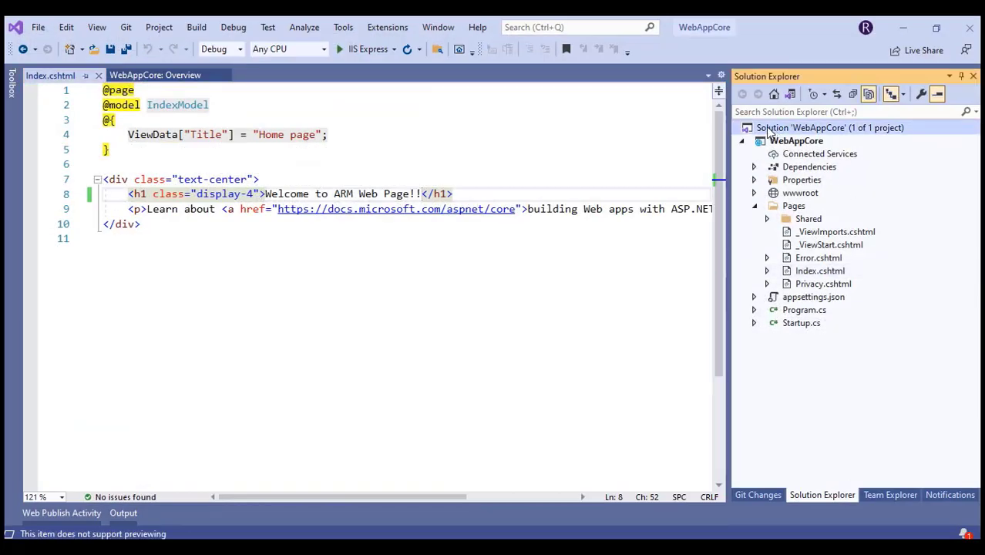
{"action": "right_click", "coordinate": [768, 129]}
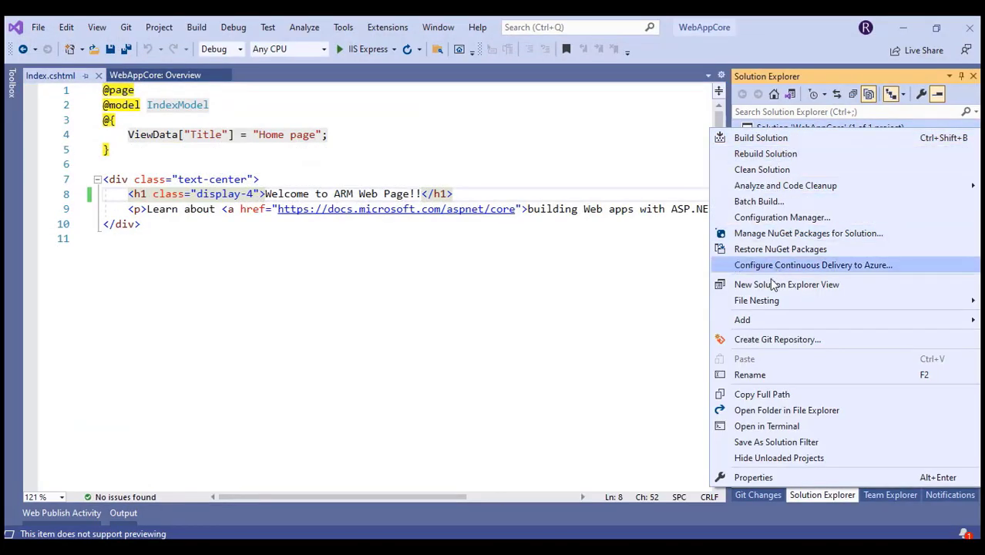
{"action": "mouse_move", "coordinate": [751, 320]}
{"action": "left_click", "coordinate": [559, 322]}
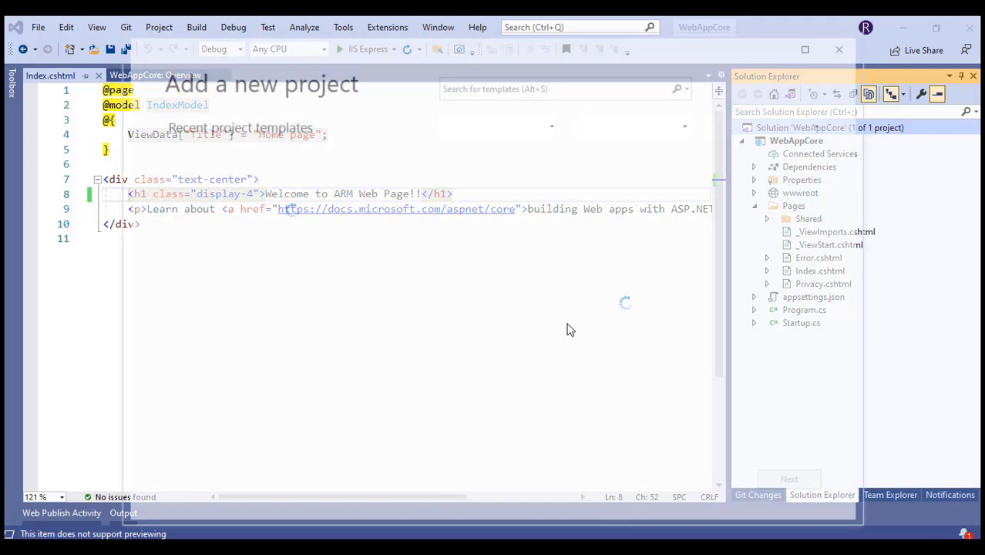
Search templates for 'azure res' and choose the C# Azure Resource Group template
{"action": "left_click", "coordinate": [486, 91]}
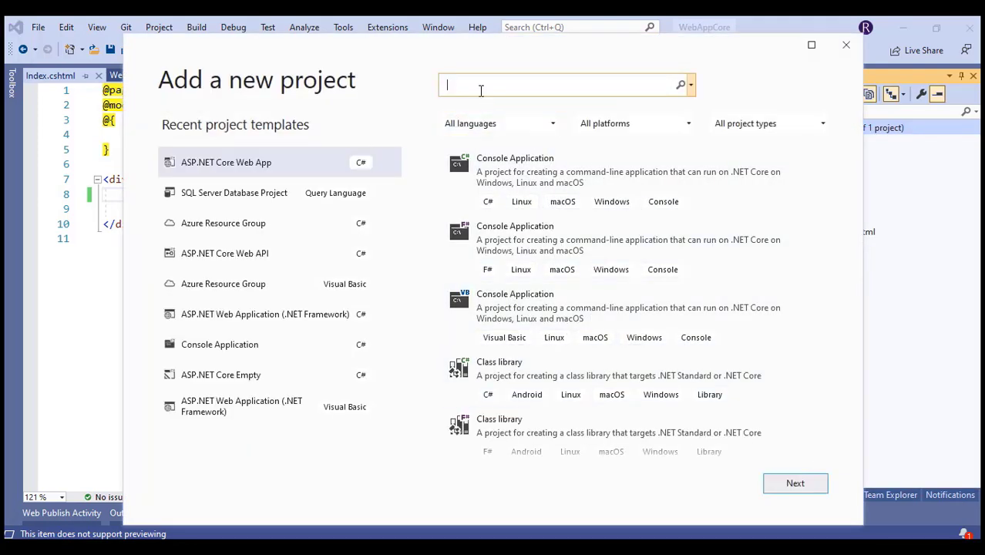
{"action": "type", "text": "azure res"}
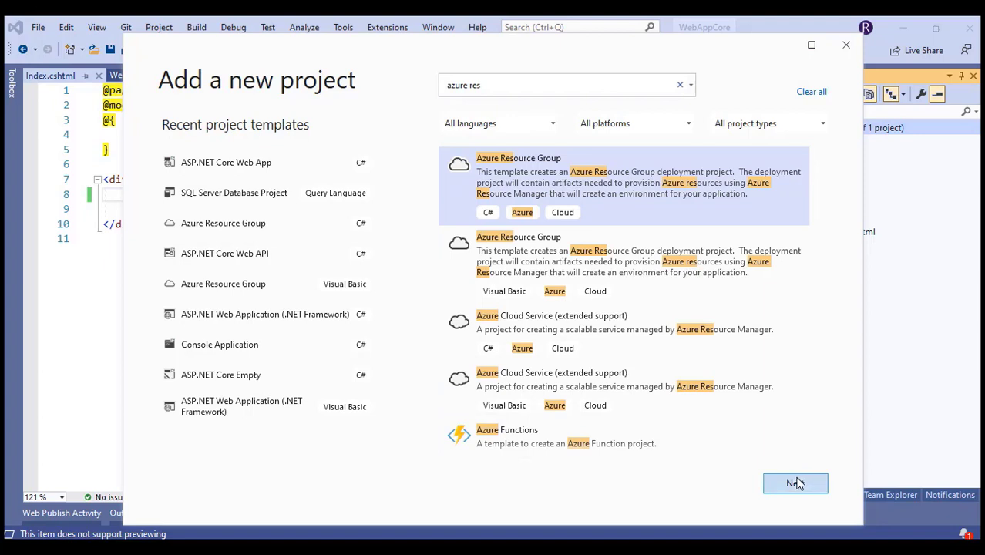
{"action": "left_click", "coordinate": [796, 482]}
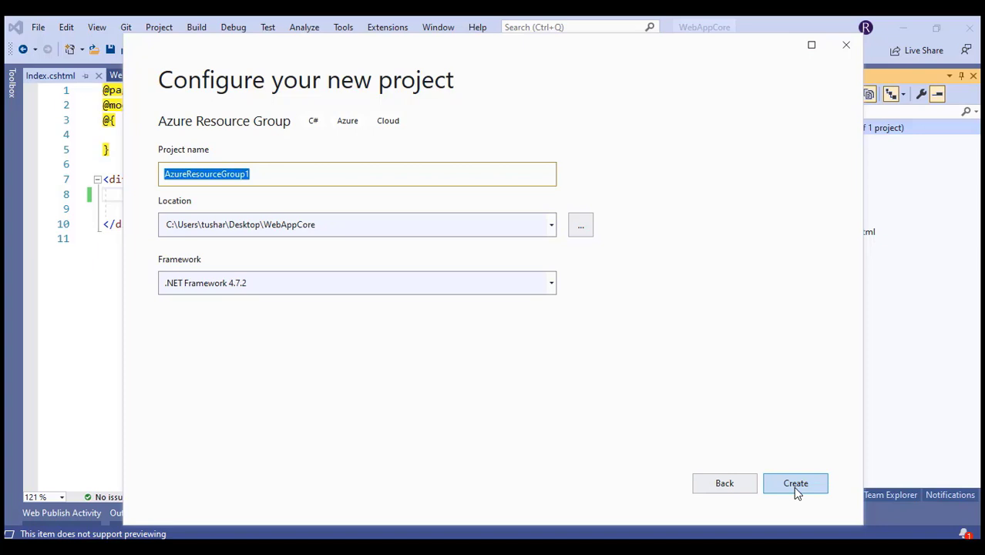
Name the Azure Resource Group project ARMWebCore and create it
{"action": "key", "text": "BackSpace"}
{"action": "type", "text": "ARM"}
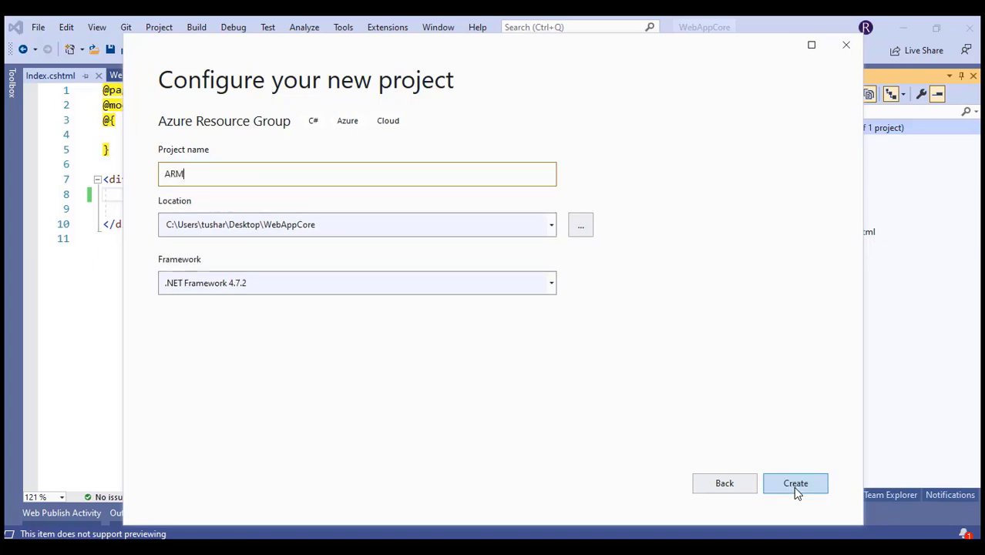
{"action": "type", "text": "WebCore"}
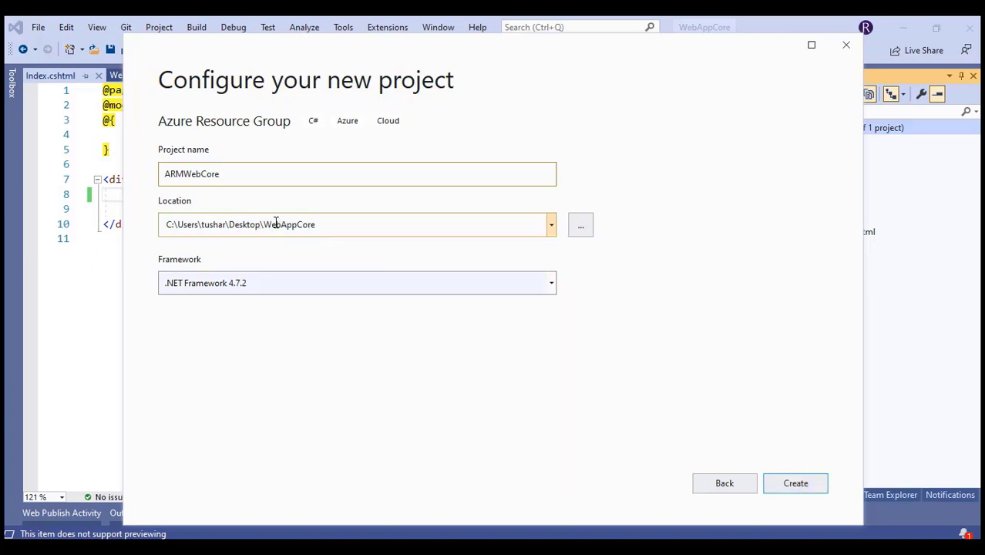
{"action": "left_click", "coordinate": [339, 228]}
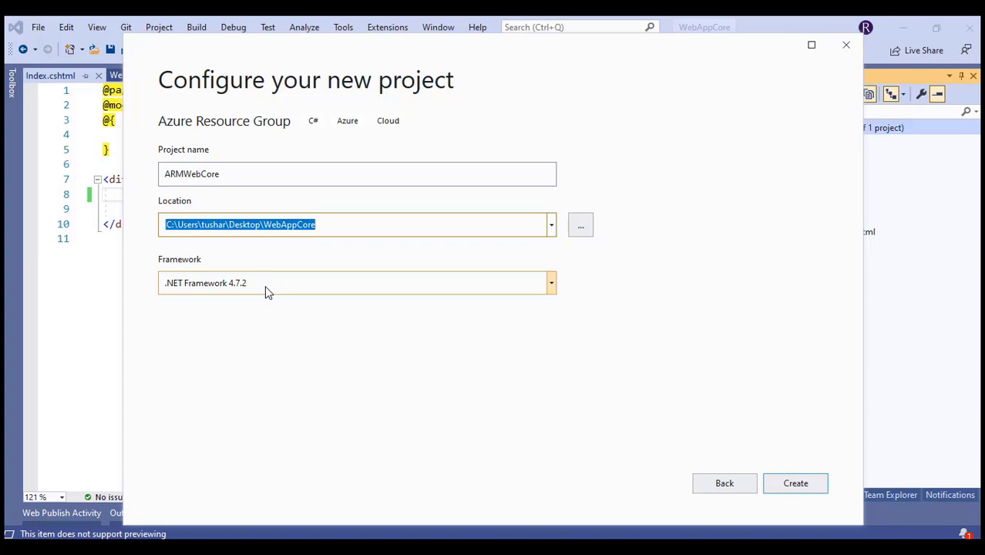
{"action": "left_click", "coordinate": [803, 484]}
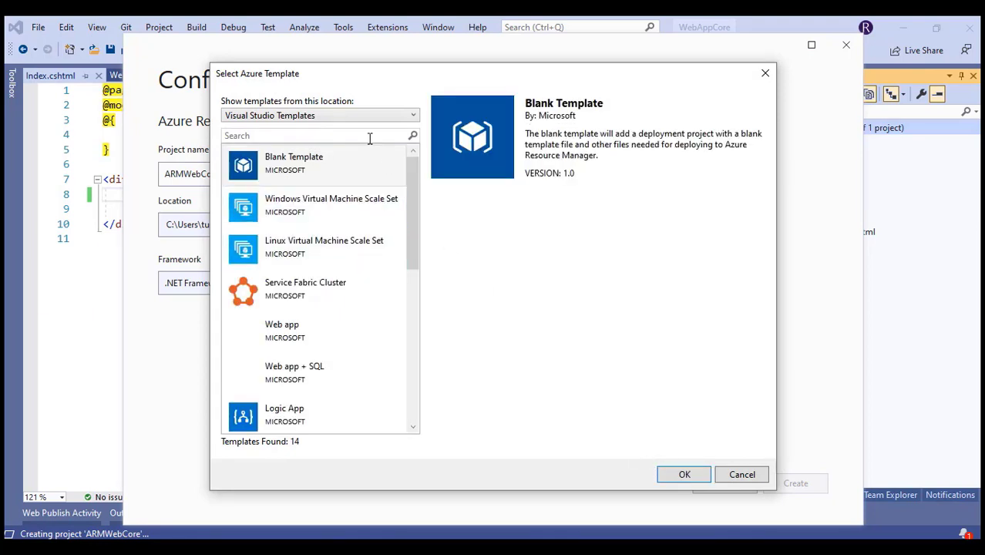
Choose the Blank Template from Visual Studio Templates to finish the ARMWebCore project
{"action": "left_click", "coordinate": [353, 120]}
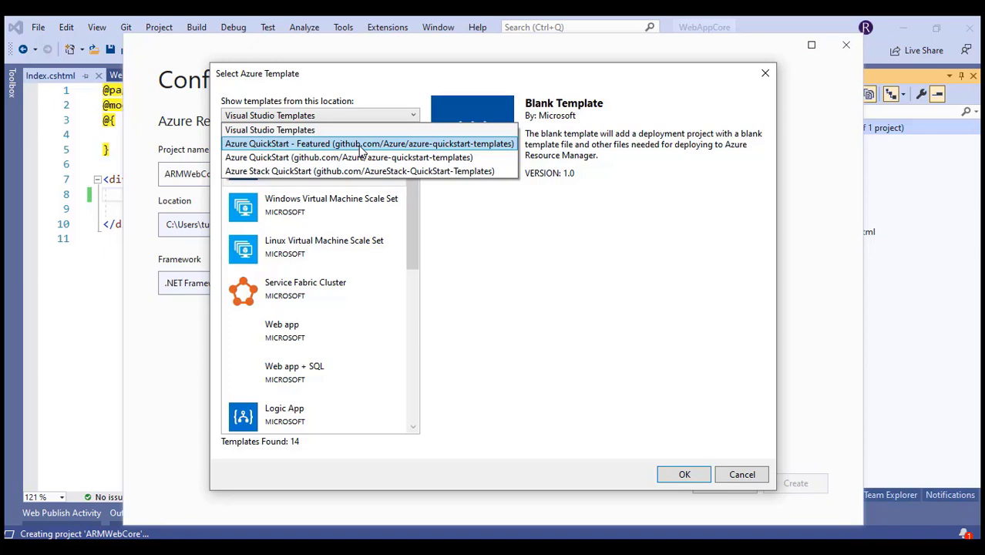
{"action": "left_click", "coordinate": [312, 131]}
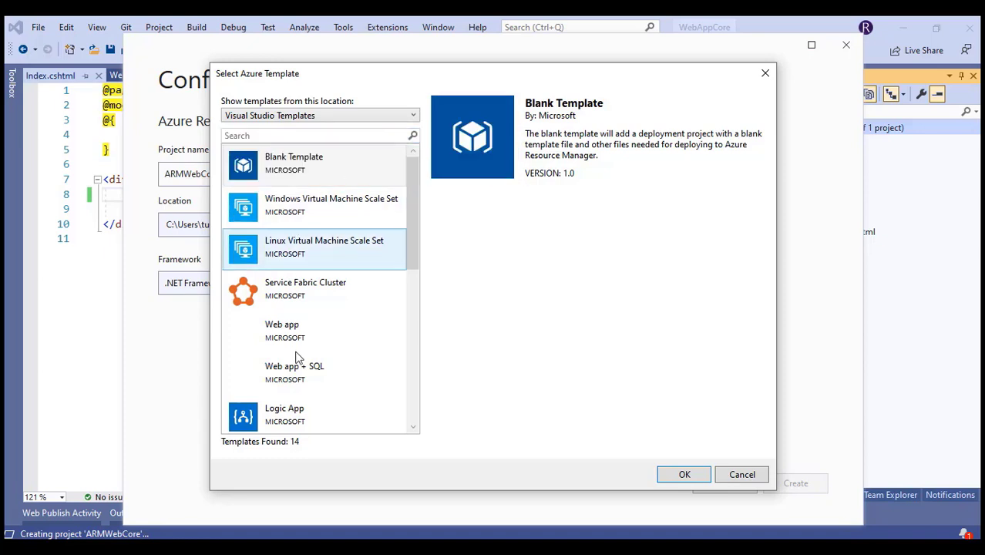
{"action": "scroll", "coordinate": [302, 312], "scroll_direction": "down", "scroll_amount": 5}
{"action": "scroll", "coordinate": [297, 345], "scroll_direction": "up", "scroll_amount": 5}
{"action": "left_click", "coordinate": [319, 168]}
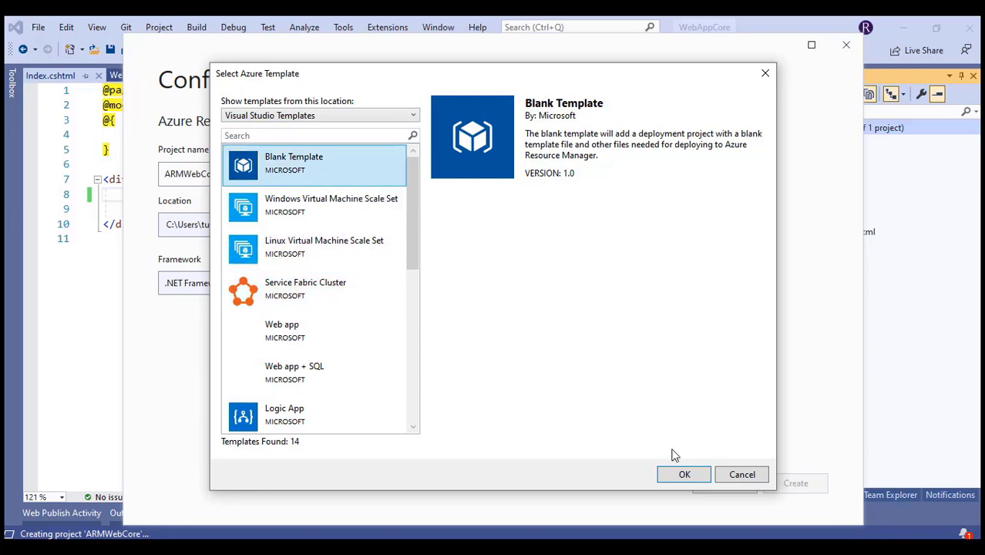
{"action": "left_click", "coordinate": [683, 473]}
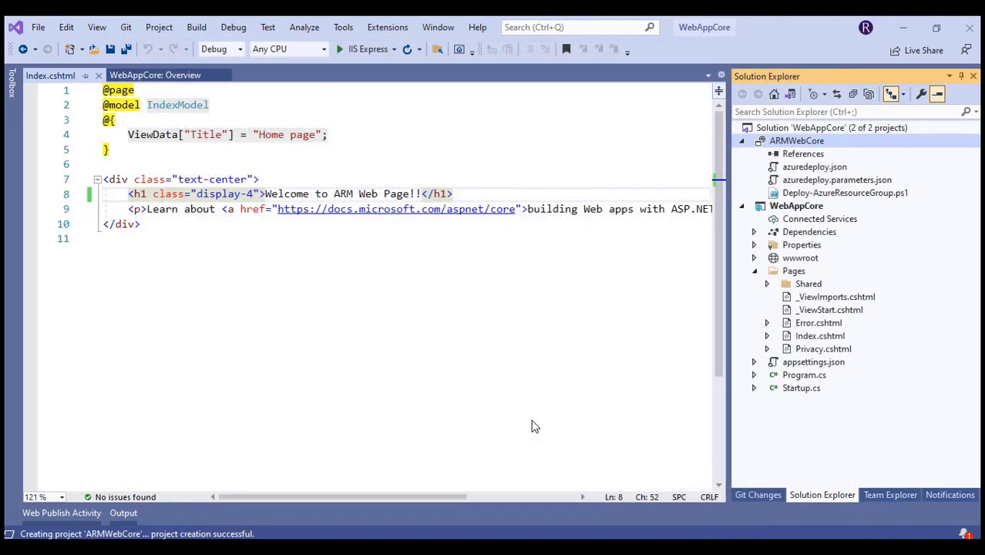
Collapse WebAppCore, close Index.cshtml, open ARMWebCore's azuredeploy.json, and mark Azure Web App in the notes
{"action": "left_click", "coordinate": [743, 206]}
{"action": "left_click", "coordinate": [99, 75]}
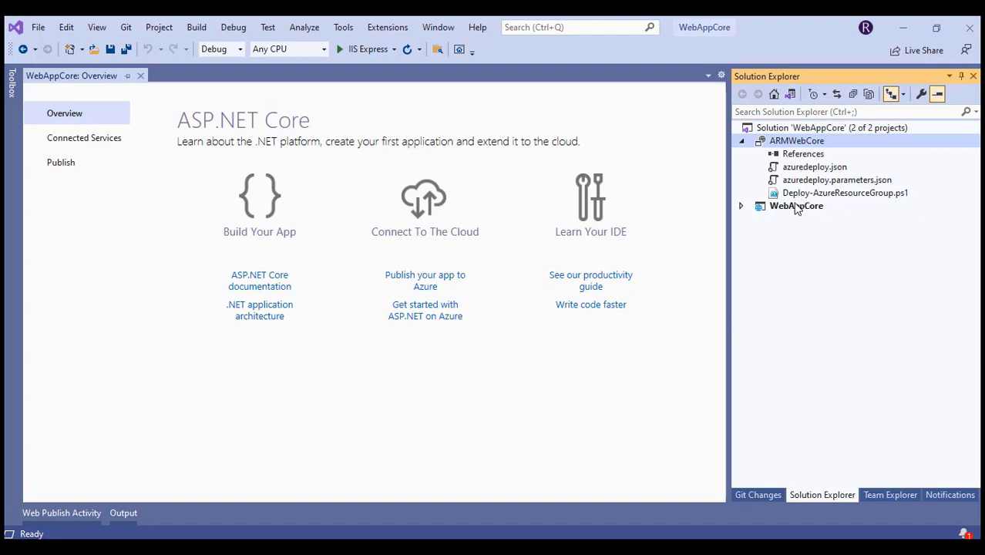
{"action": "left_click", "coordinate": [811, 168]}
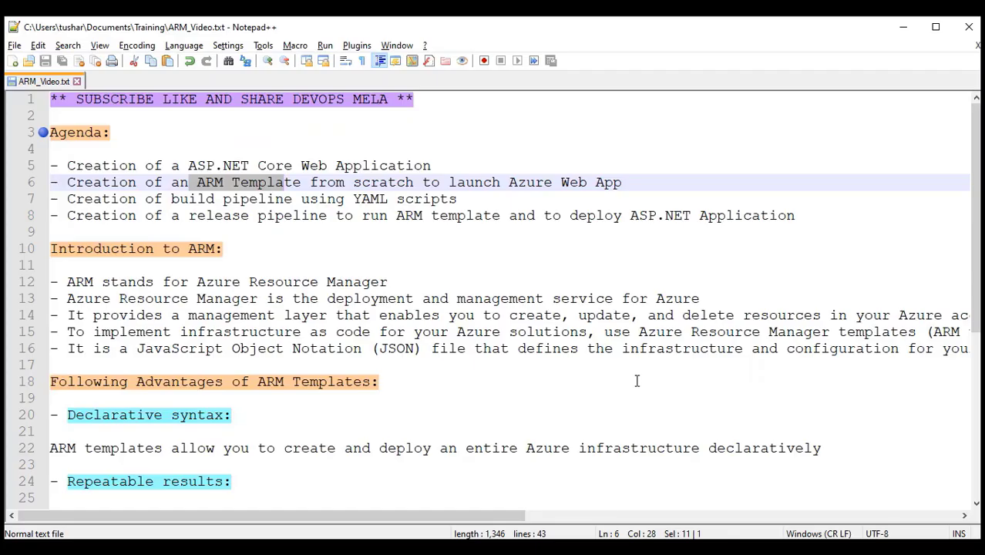
{"action": "left_click_drag", "start_coordinate": [508, 183], "coordinate": [623, 182]}
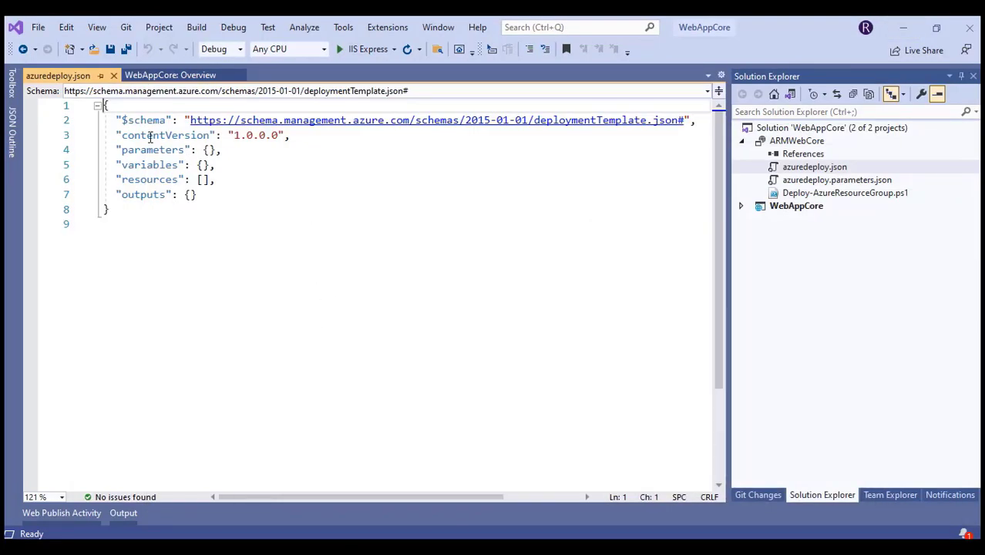
Pin the JSON Outline pane, hide Solution Explorer, and bring up the actions for resources (0)
{"action": "left_click", "coordinate": [12, 90]}
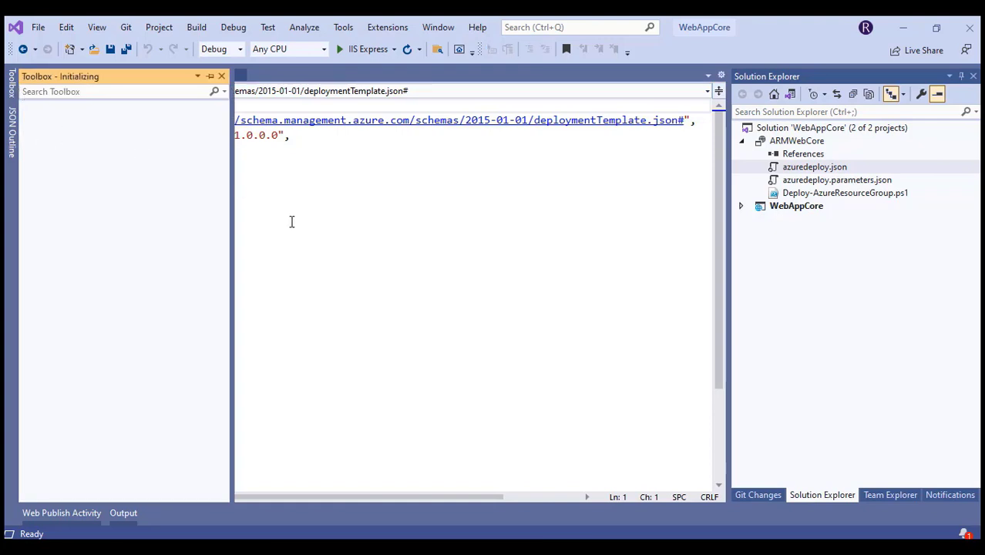
{"action": "left_click", "coordinate": [9, 134]}
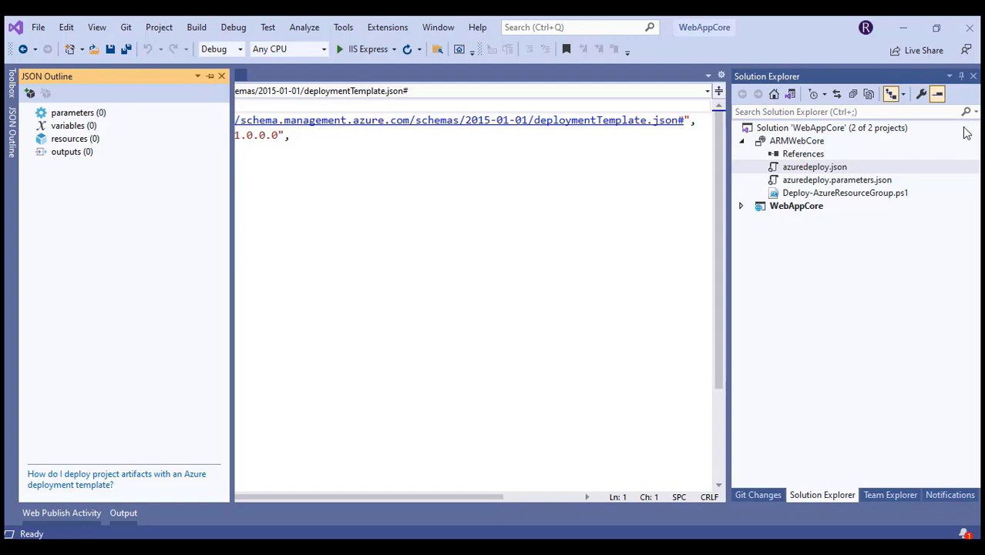
{"action": "left_click", "coordinate": [962, 75]}
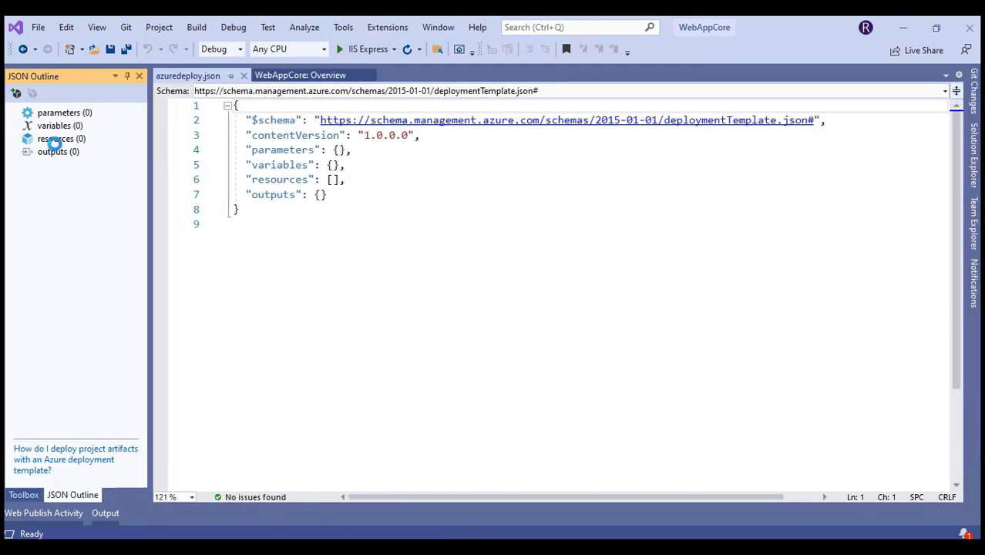
{"action": "left_click", "coordinate": [56, 141]}
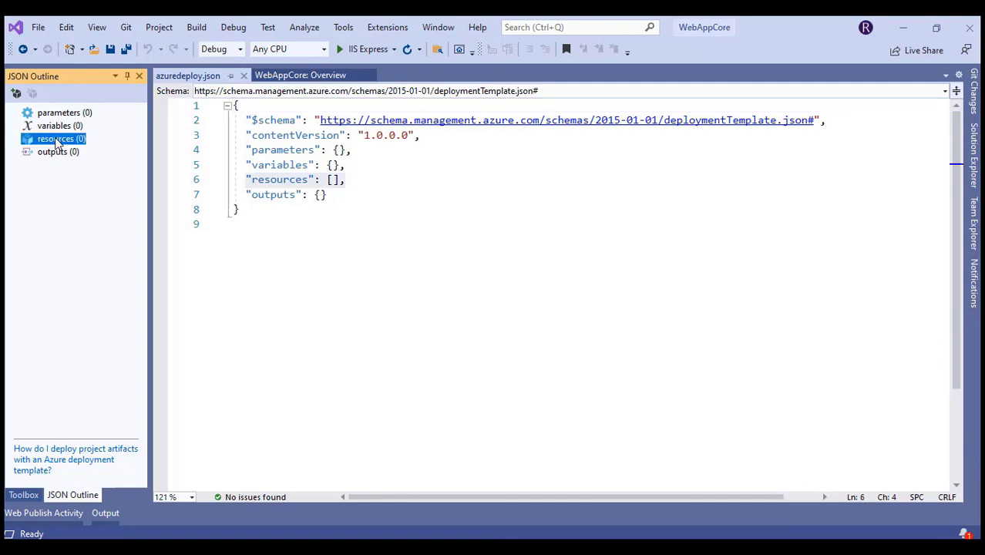
{"action": "right_click", "coordinate": [55, 141]}
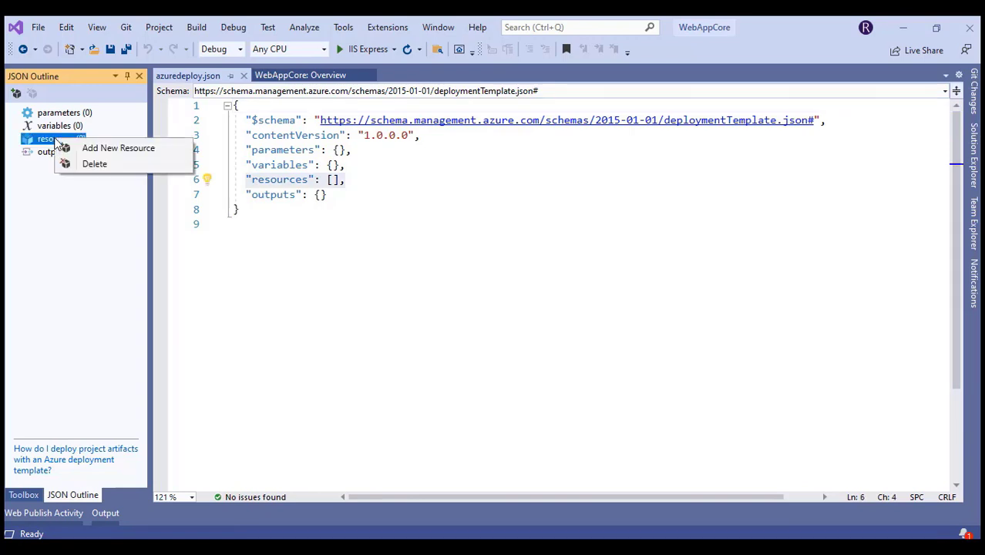
Add a resource of type Web App, filtered by 'web a', named WebAppCore
{"action": "left_click", "coordinate": [106, 151]}
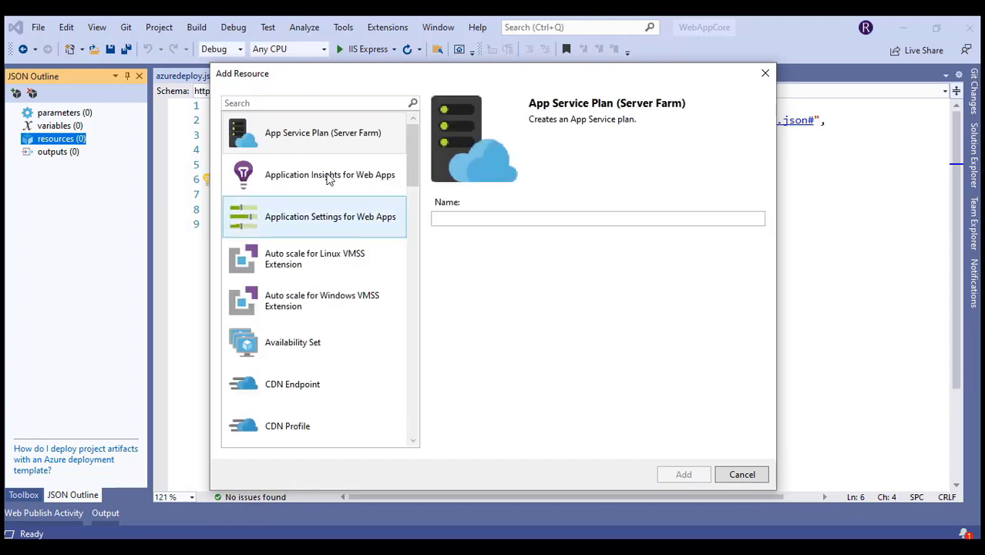
{"action": "left_click", "coordinate": [281, 103]}
{"action": "type", "text": "we"}
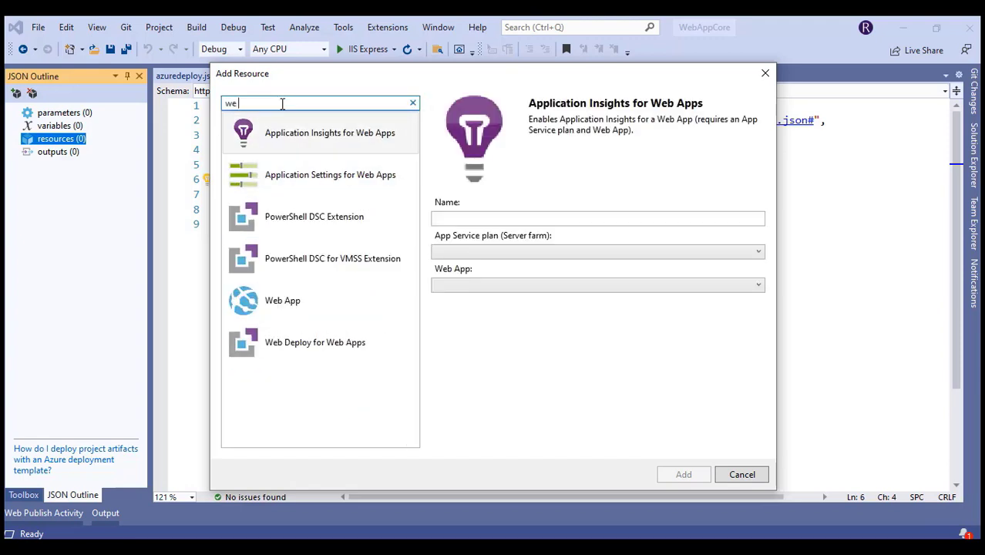
{"action": "type", "text": "b ap"}
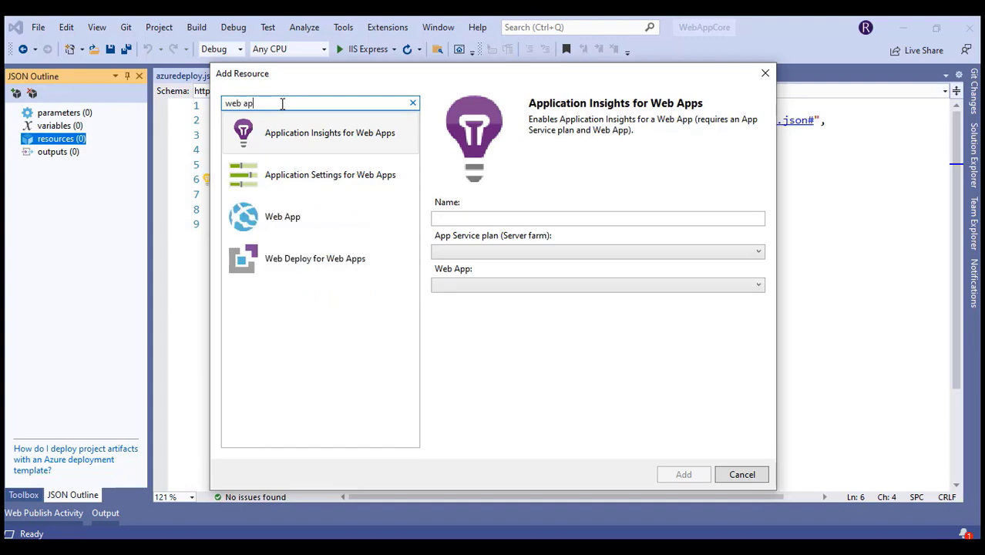
{"action": "left_click", "coordinate": [295, 231]}
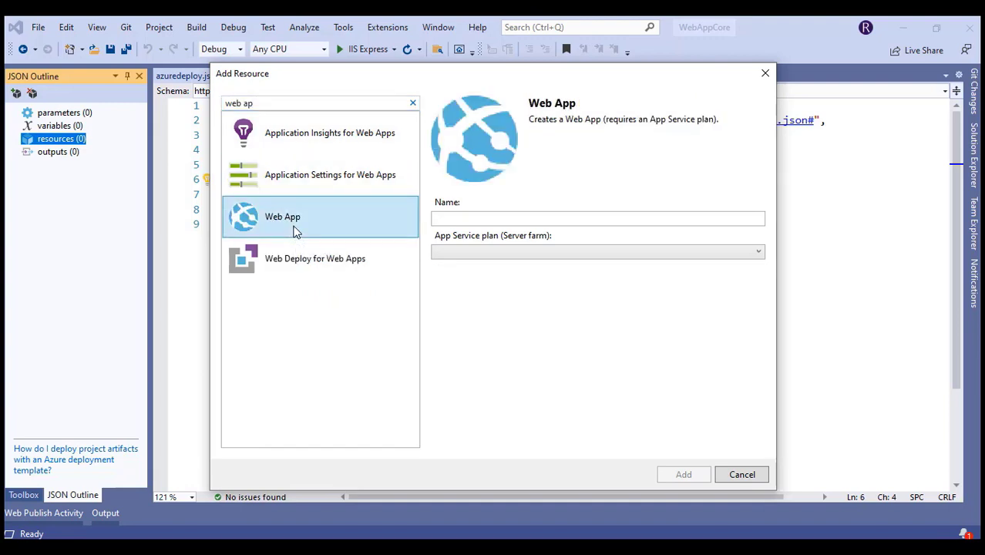
{"action": "left_click", "coordinate": [448, 217]}
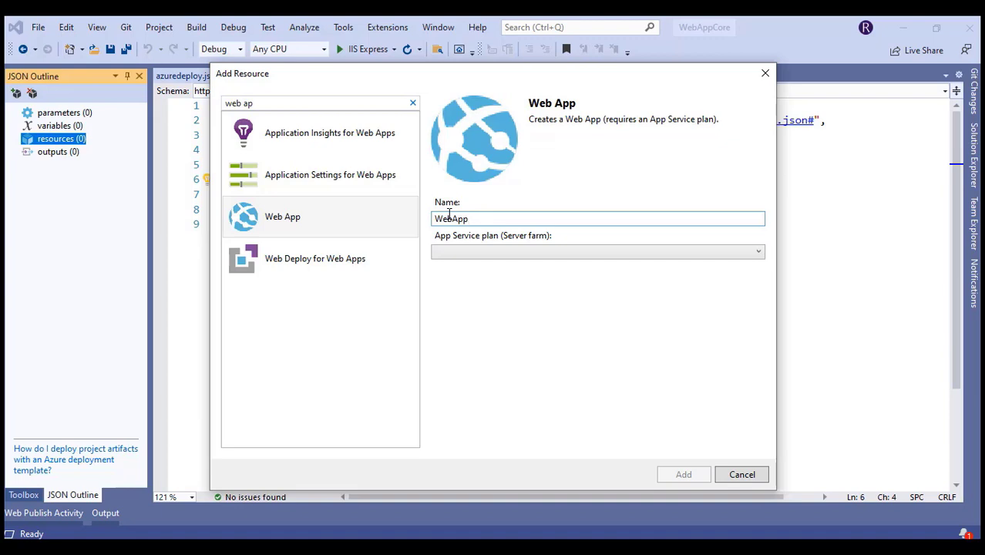
{"action": "double_click", "coordinate": [449, 218]}
{"action": "key", "text": "ctrl+c"}
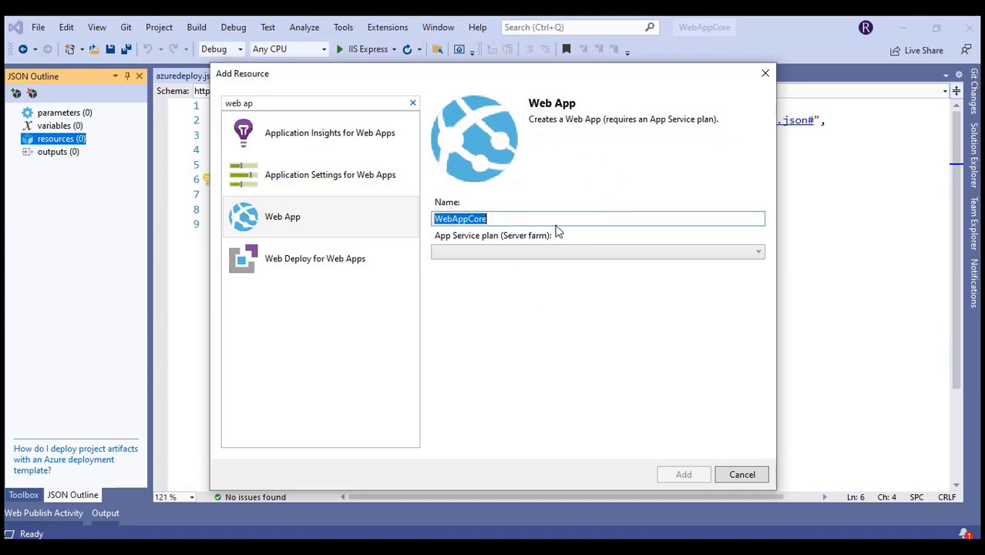
Create a new App Service plan named WebAppCore and add the web app to the template
{"action": "left_click", "coordinate": [529, 255]}
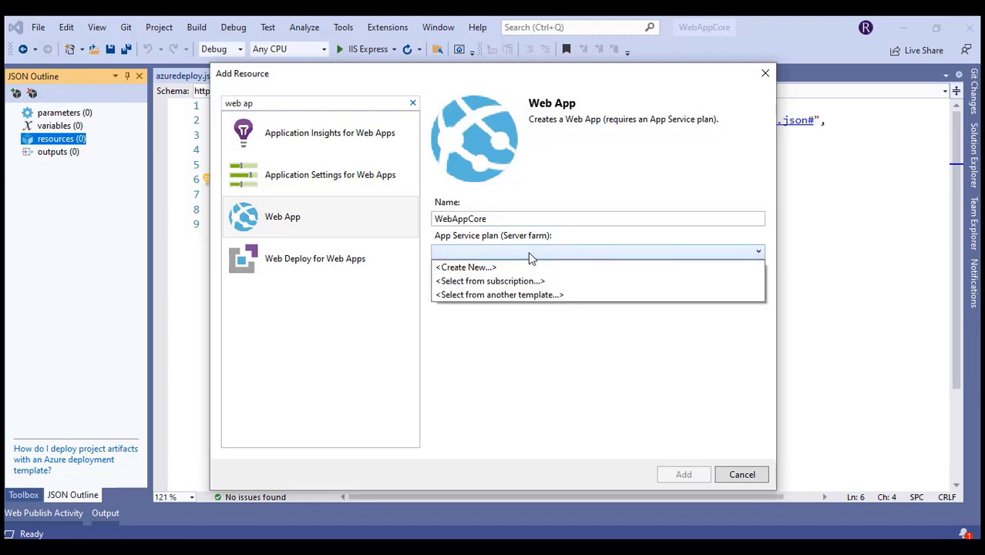
{"action": "left_click", "coordinate": [494, 270]}
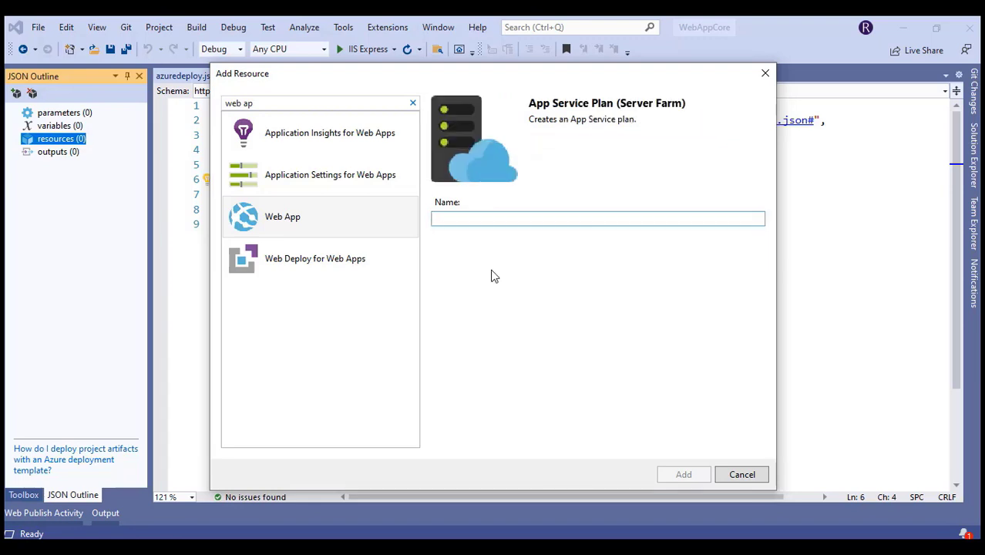
{"action": "key", "text": "ctrl+v"}
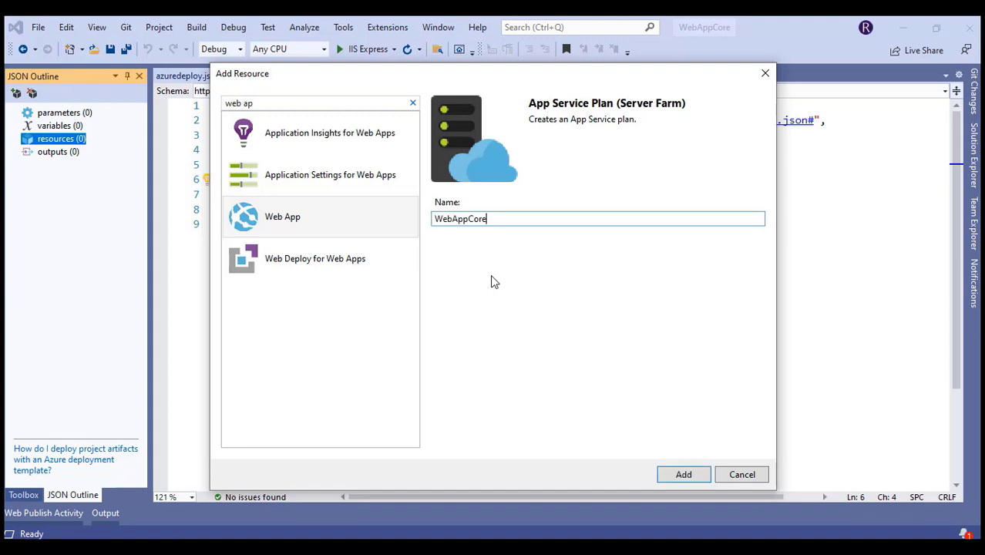
{"action": "left_click", "coordinate": [684, 474]}
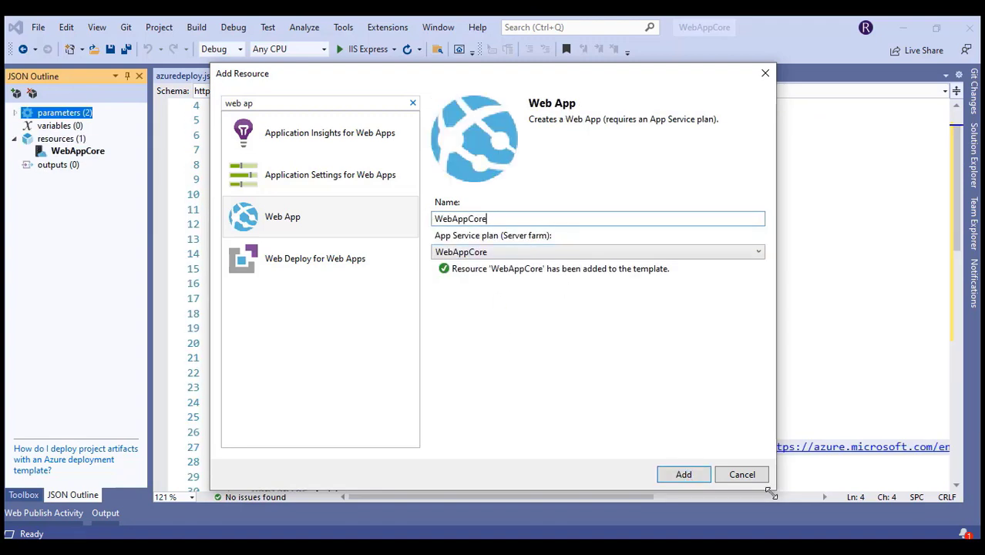
{"action": "left_click", "coordinate": [694, 476]}
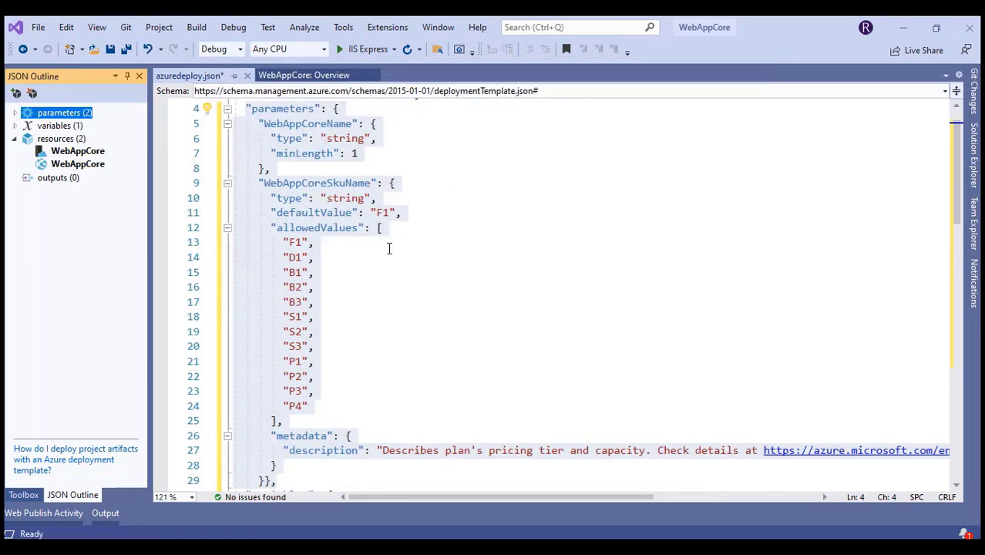
{"action": "left_click", "coordinate": [390, 243]}
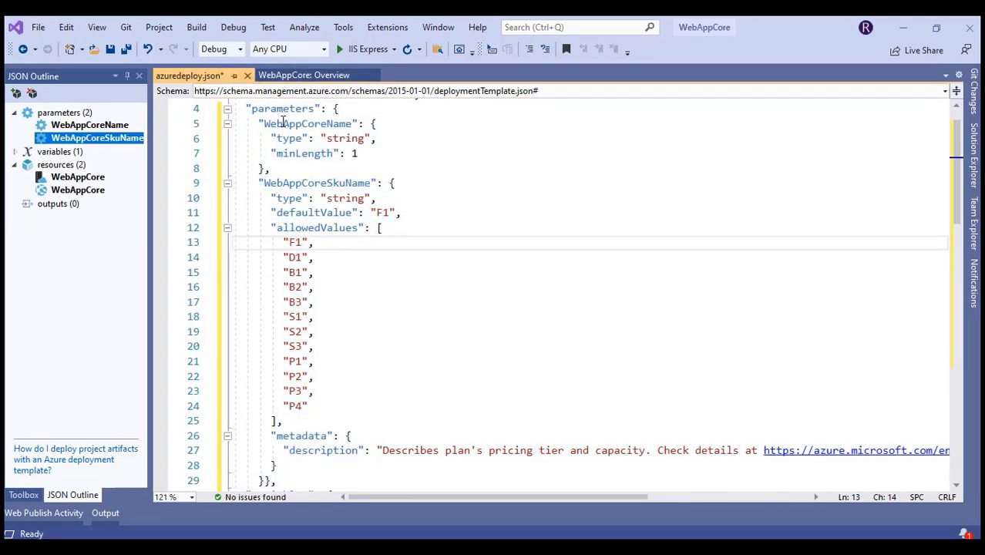
{"action": "left_click_drag", "start_coordinate": [282, 123], "coordinate": [347, 374]}
{"action": "scroll", "coordinate": [348, 376], "scroll_direction": "down", "scroll_amount": 5}
{"action": "scroll", "coordinate": [348, 375], "scroll_direction": "down", "scroll_amount": 5}
{"action": "scroll", "coordinate": [351, 370], "scroll_direction": "up", "scroll_amount": 8}
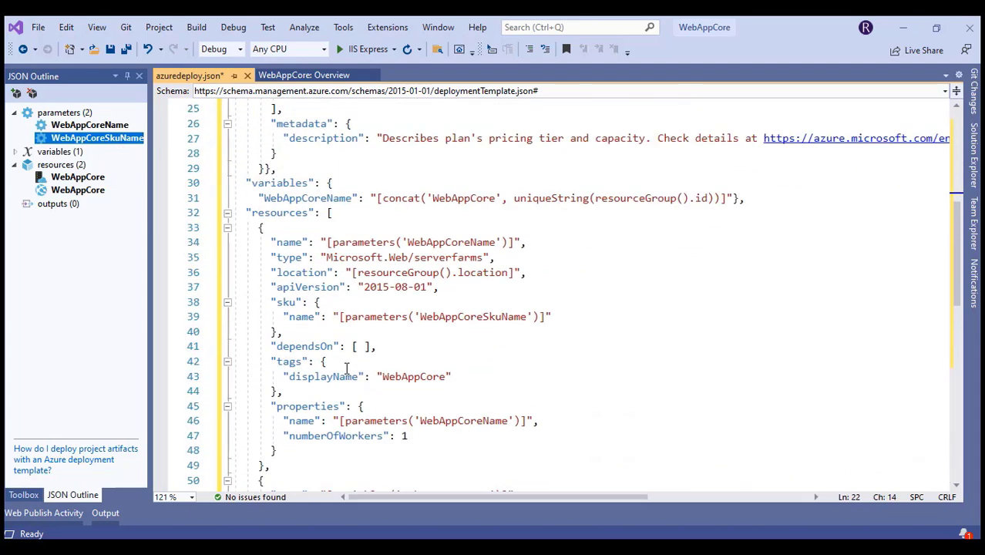
{"action": "scroll", "coordinate": [359, 355], "scroll_direction": "up", "scroll_amount": 3}
{"action": "left_click", "coordinate": [367, 339]}
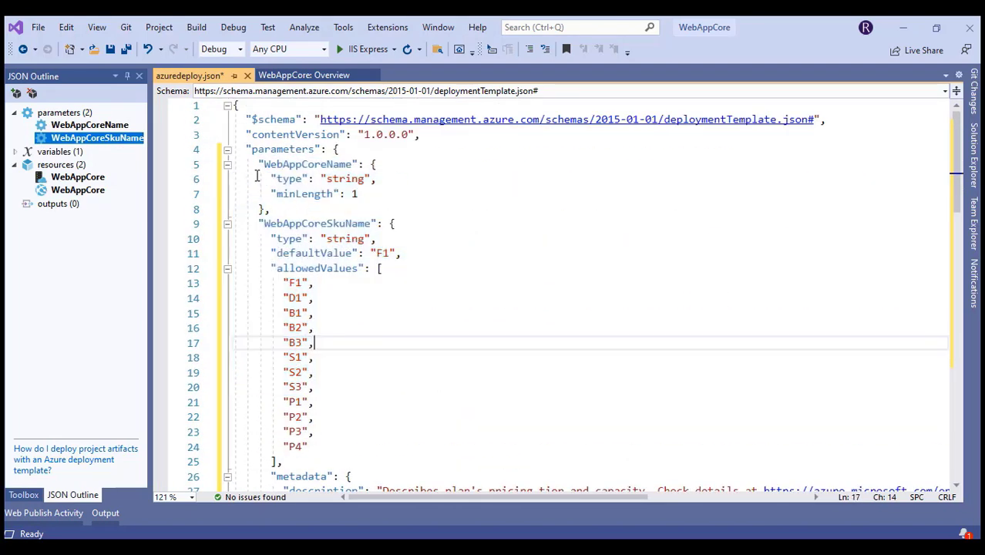
{"action": "left_click_drag", "start_coordinate": [259, 164], "coordinate": [356, 198]}
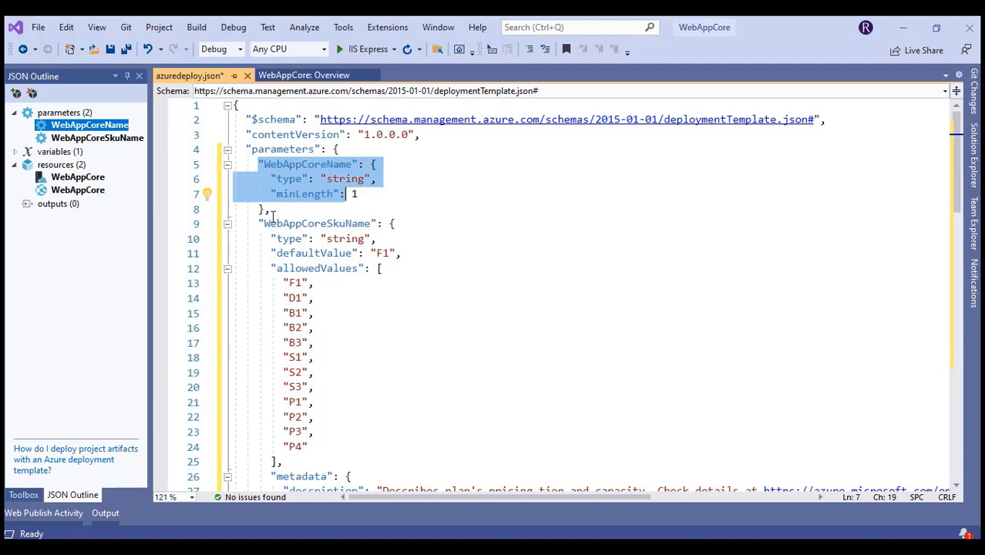
{"action": "left_click_drag", "start_coordinate": [271, 211], "coordinate": [384, 296]}
{"action": "left_click", "coordinate": [377, 254]}
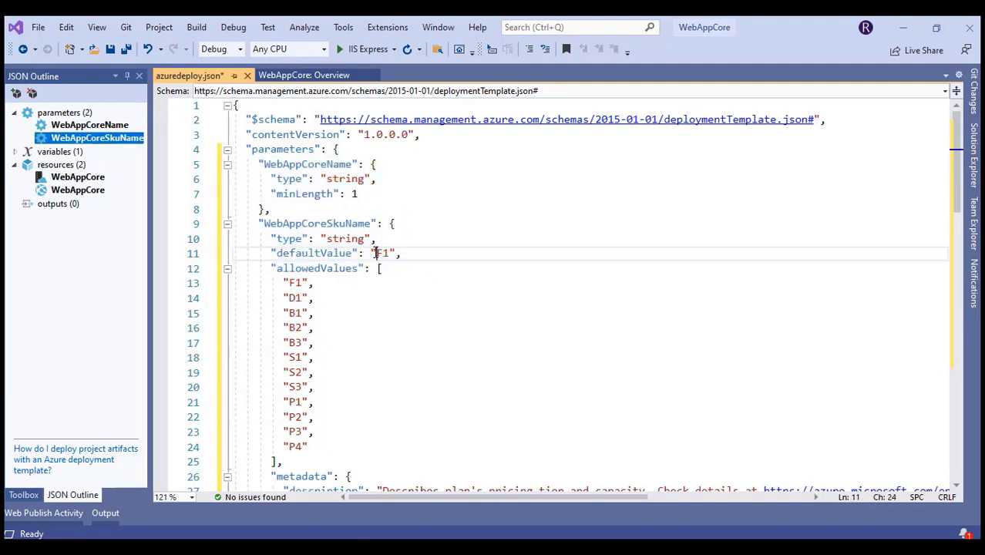
{"action": "scroll", "coordinate": [349, 279], "scroll_direction": "down", "scroll_amount": 2}
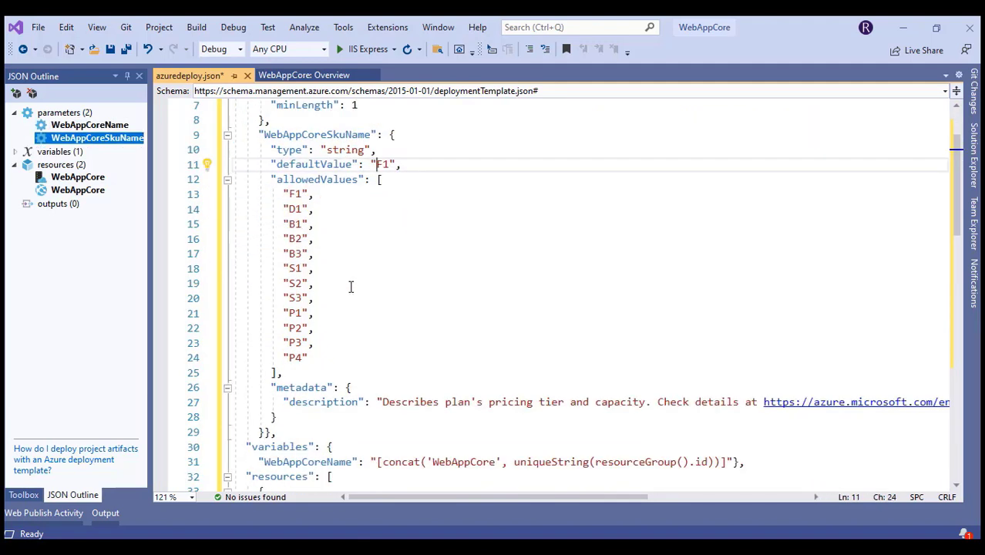
{"action": "scroll", "coordinate": [338, 280], "scroll_direction": "down", "scroll_amount": 2}
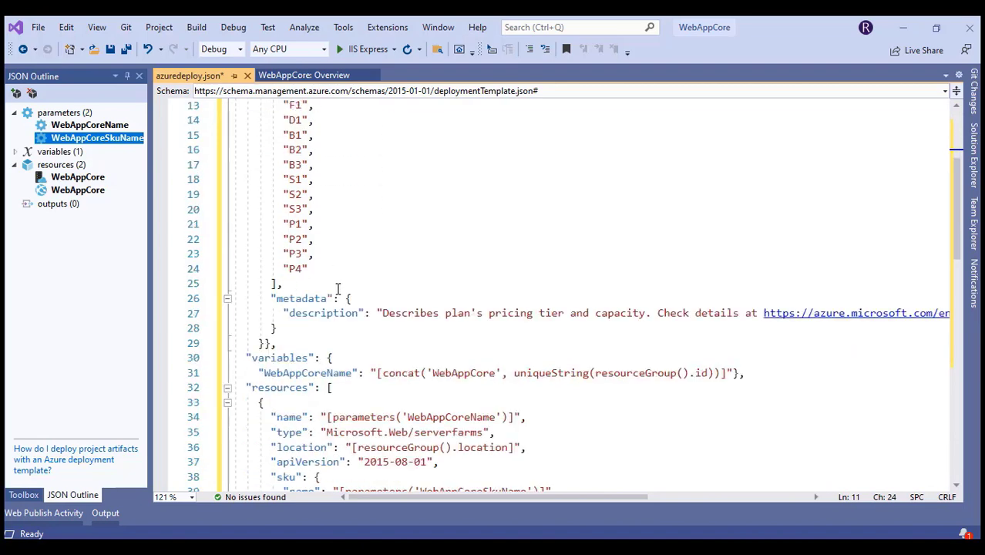
{"action": "scroll", "coordinate": [316, 358], "scroll_direction": "down", "scroll_amount": 1}
{"action": "left_click_drag", "start_coordinate": [283, 239], "coordinate": [704, 293]}
{"action": "scroll", "coordinate": [278, 284], "scroll_direction": "down", "scroll_amount": 1}
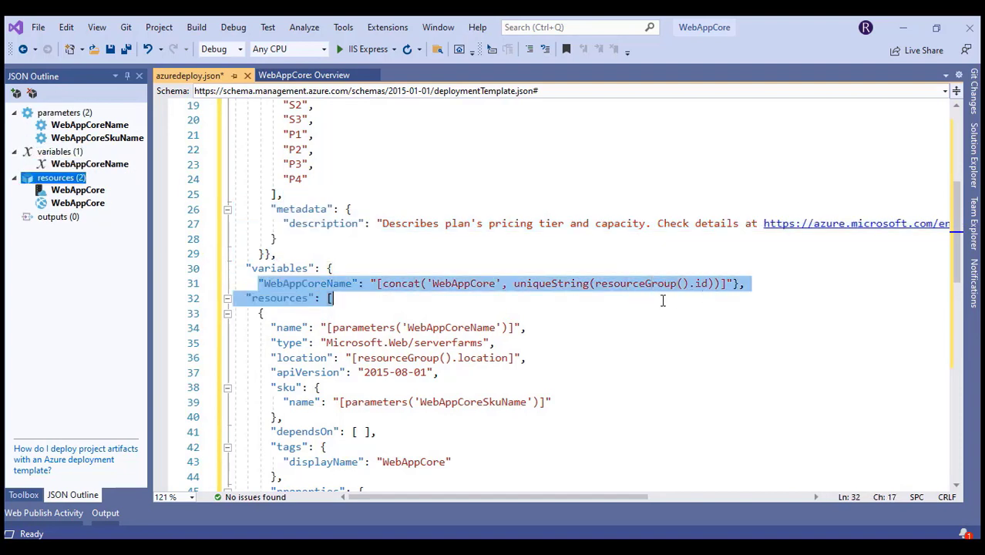
{"action": "left_click", "coordinate": [636, 294]}
{"action": "mouse_move", "coordinate": [405, 286]}
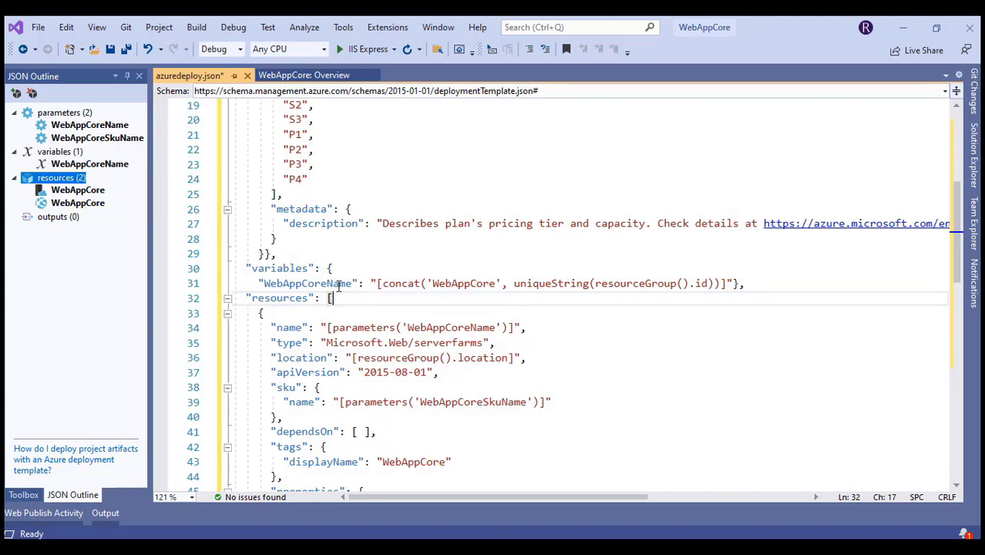
{"action": "double_click", "coordinate": [449, 285]}
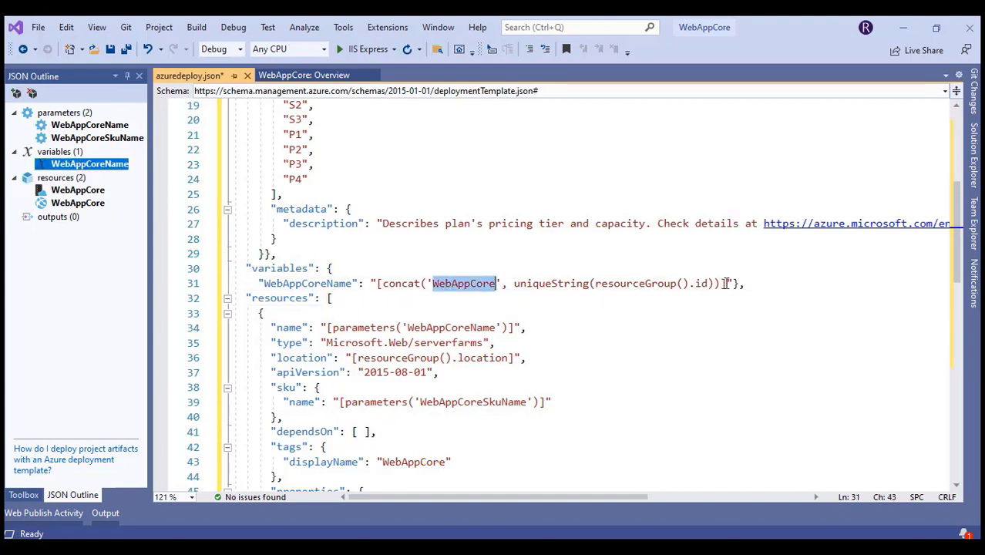
{"action": "left_click_drag", "start_coordinate": [726, 284], "coordinate": [259, 284]}
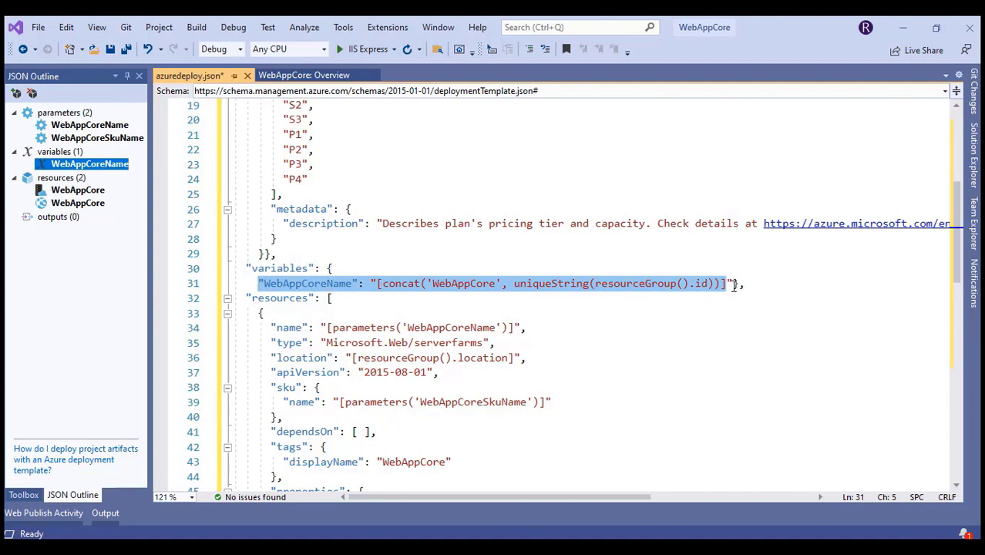
{"action": "left_click_drag", "start_coordinate": [731, 284], "coordinate": [259, 284]}
Delete the WebAppCoreName variable and change the web app's name references from variables to parameters
{"action": "key", "text": "Delete"}
{"action": "key", "text": "BackSpace"}
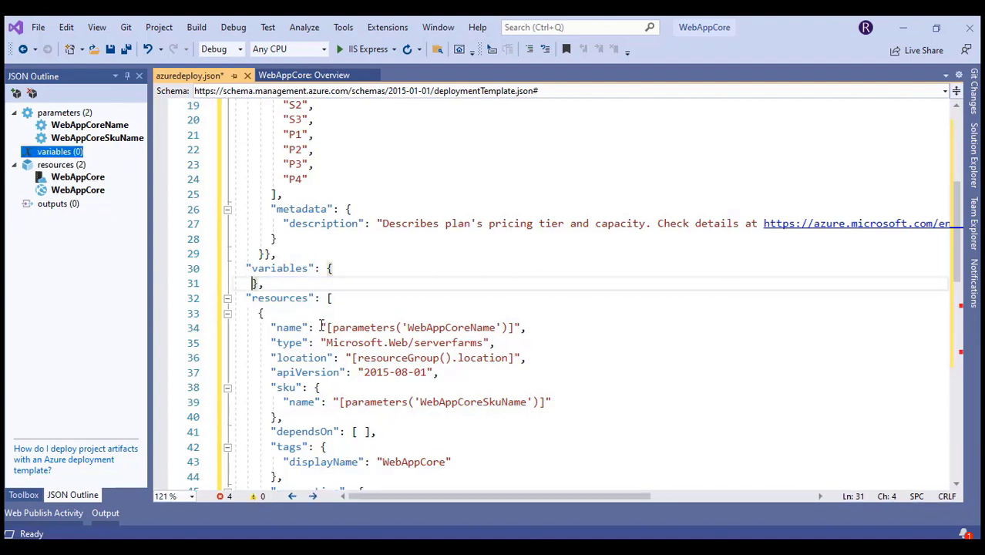
{"action": "scroll", "coordinate": [363, 283], "scroll_direction": "up", "scroll_amount": 5}
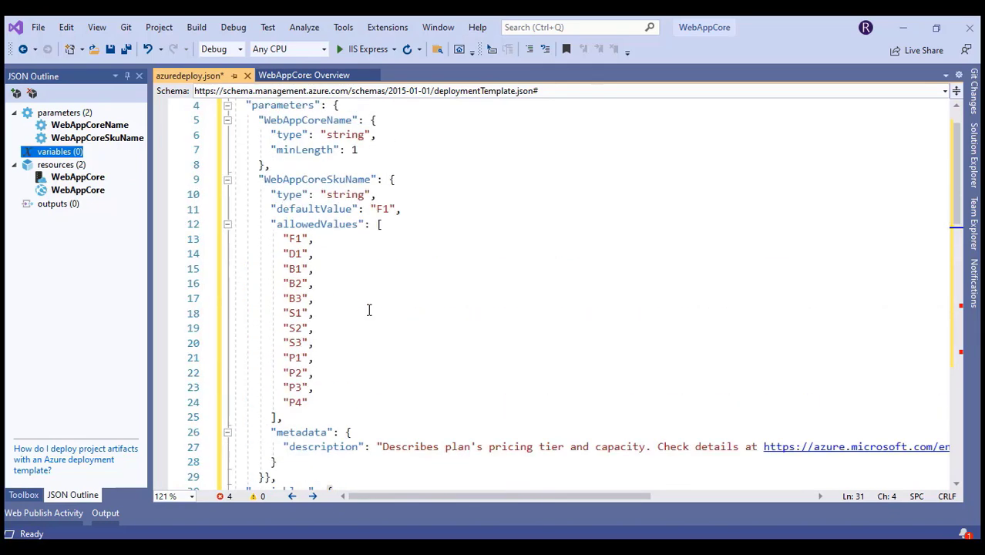
{"action": "scroll", "coordinate": [333, 169], "scroll_direction": "up", "scroll_amount": 1}
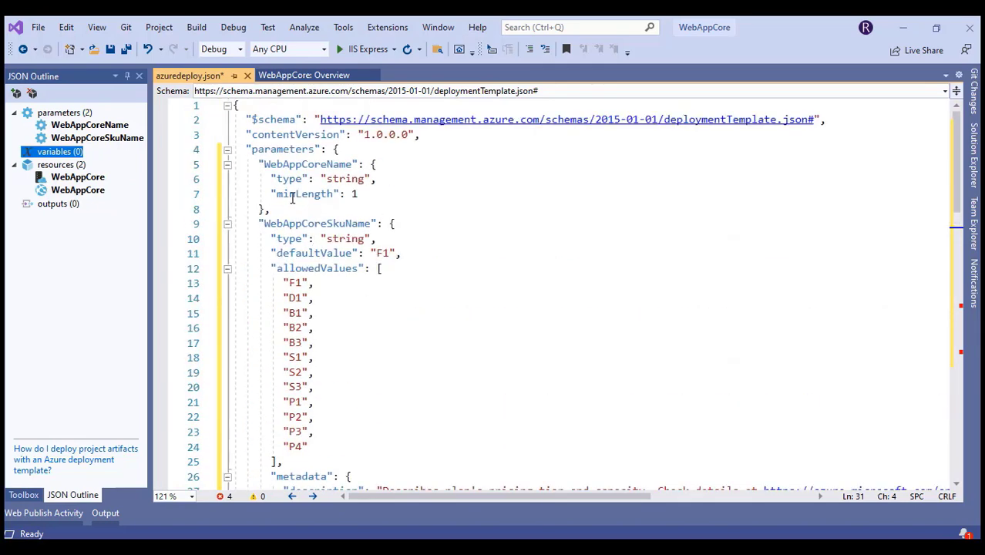
{"action": "double_click", "coordinate": [271, 151]}
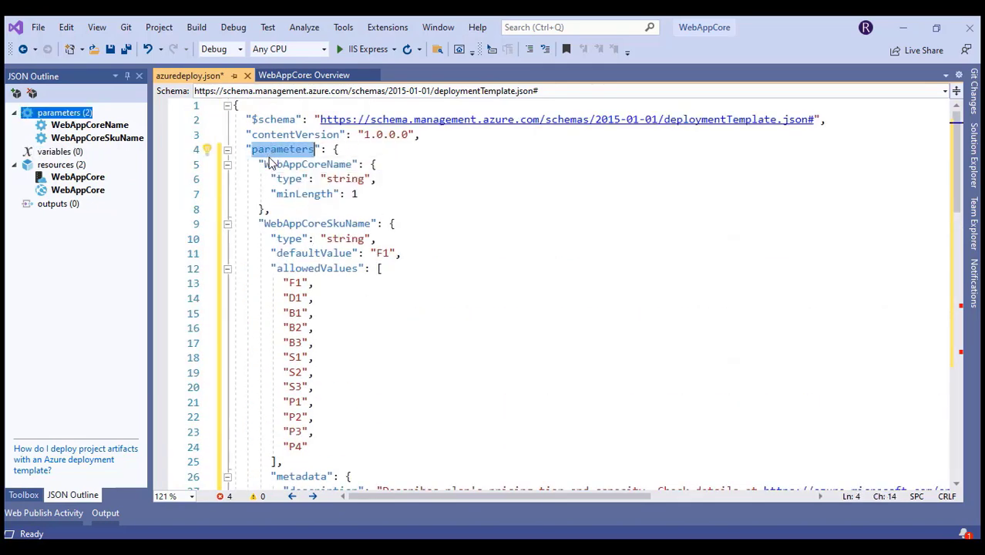
{"action": "scroll", "coordinate": [337, 310], "scroll_direction": "down", "scroll_amount": 6}
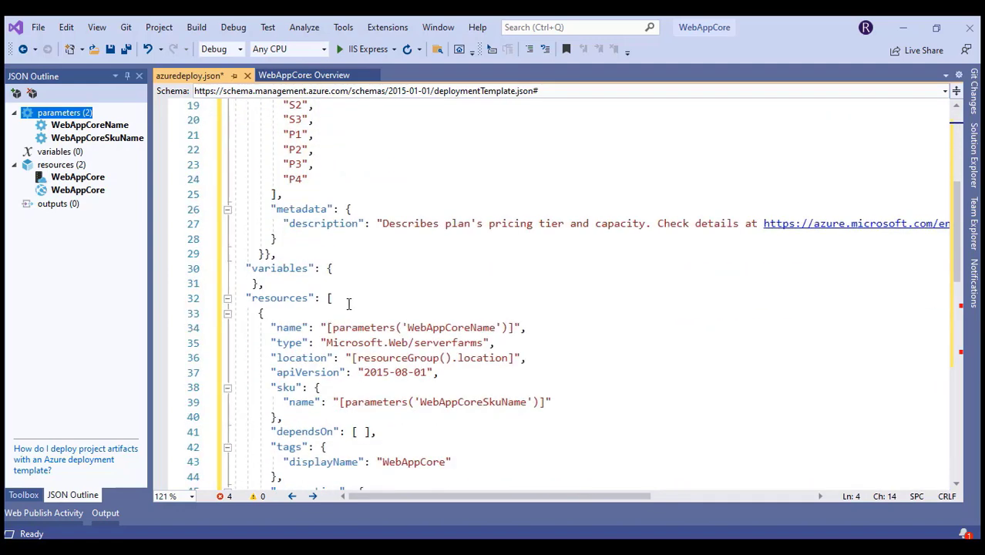
{"action": "scroll", "coordinate": [348, 306], "scroll_direction": "up", "scroll_amount": 3}
{"action": "scroll", "coordinate": [348, 309], "scroll_direction": "down", "scroll_amount": 5}
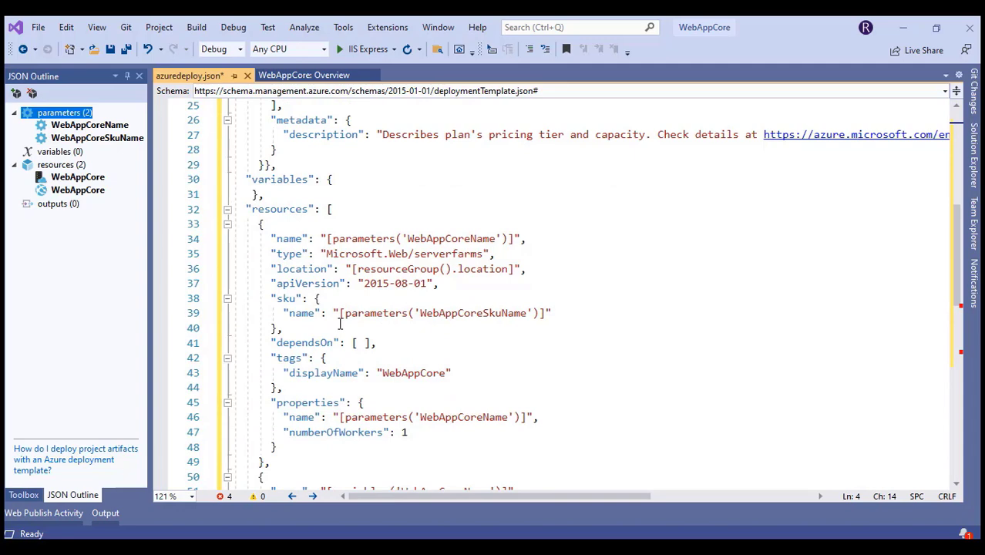
{"action": "scroll", "coordinate": [339, 324], "scroll_direction": "down", "scroll_amount": 3}
{"action": "double_click", "coordinate": [361, 359]}
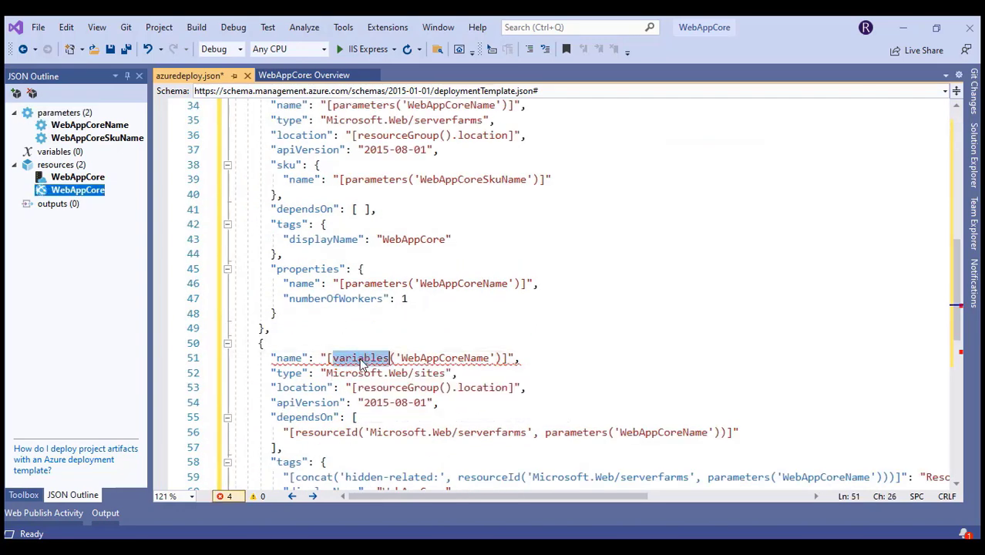
{"action": "type", "text": "parameters"}
{"action": "scroll", "coordinate": [355, 401], "scroll_direction": "down", "scroll_amount": 3}
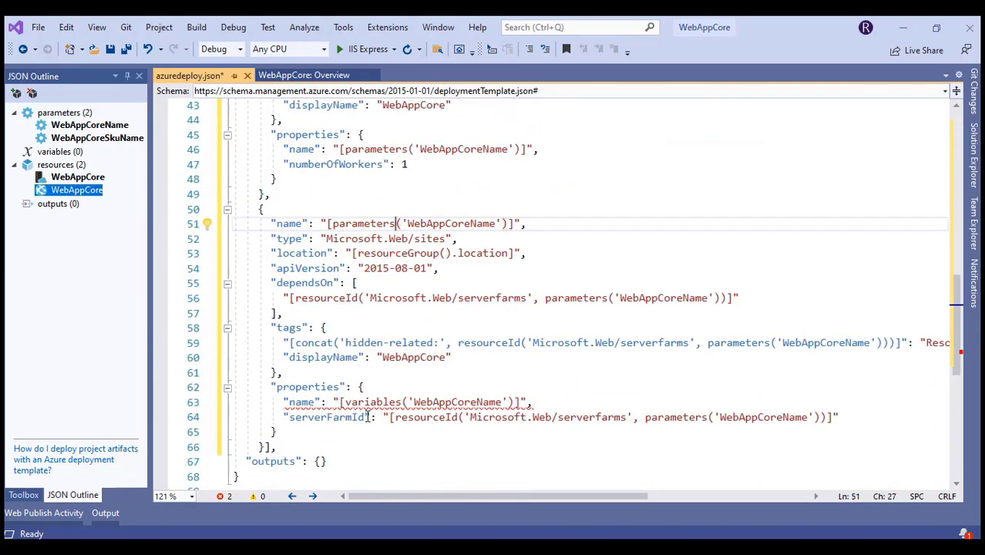
{"action": "double_click", "coordinate": [369, 402]}
{"action": "type", "text": "parameters"}
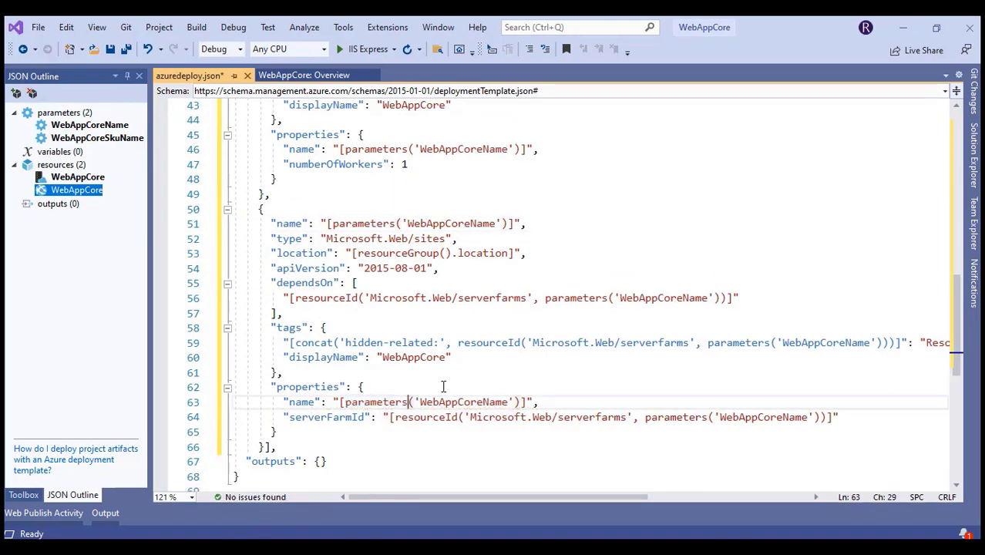
Review the App Service plan resource, return to the top, and show the ARMWebCore files in Solution Explorer
{"action": "scroll", "coordinate": [444, 386], "scroll_direction": "up", "scroll_amount": 14}
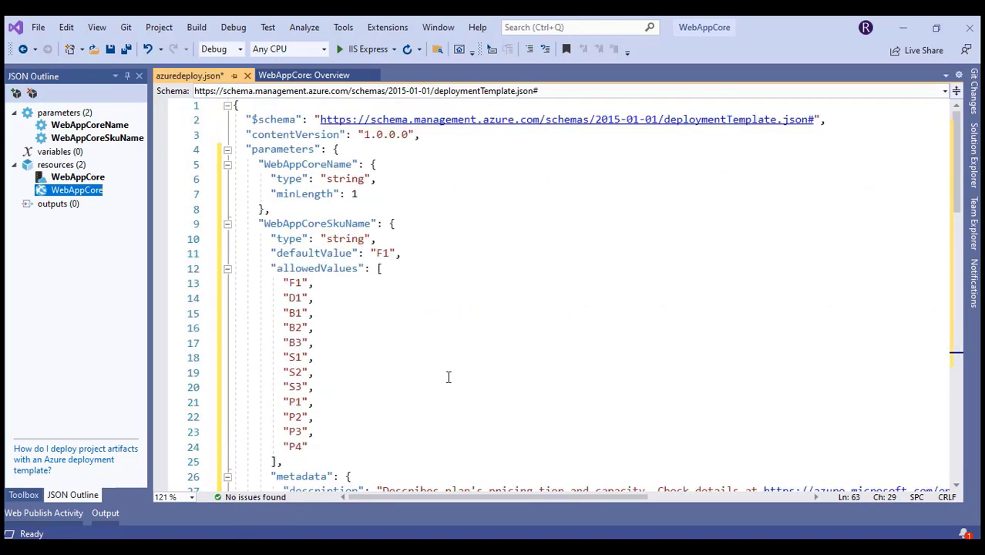
{"action": "scroll", "coordinate": [445, 378], "scroll_direction": "down", "scroll_amount": 8}
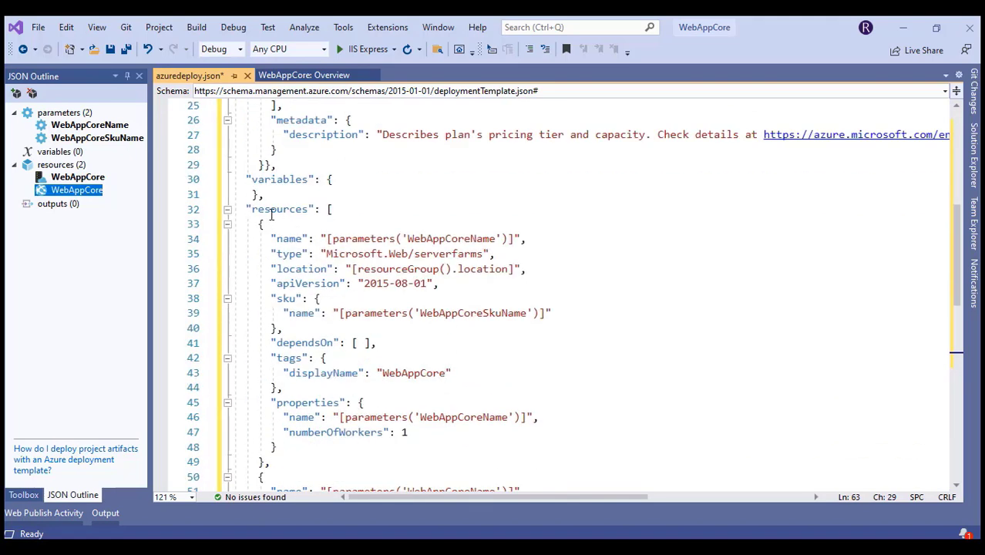
{"action": "left_click_drag", "start_coordinate": [270, 209], "coordinate": [283, 388]}
{"action": "scroll", "coordinate": [423, 370], "scroll_direction": "down", "scroll_amount": 5}
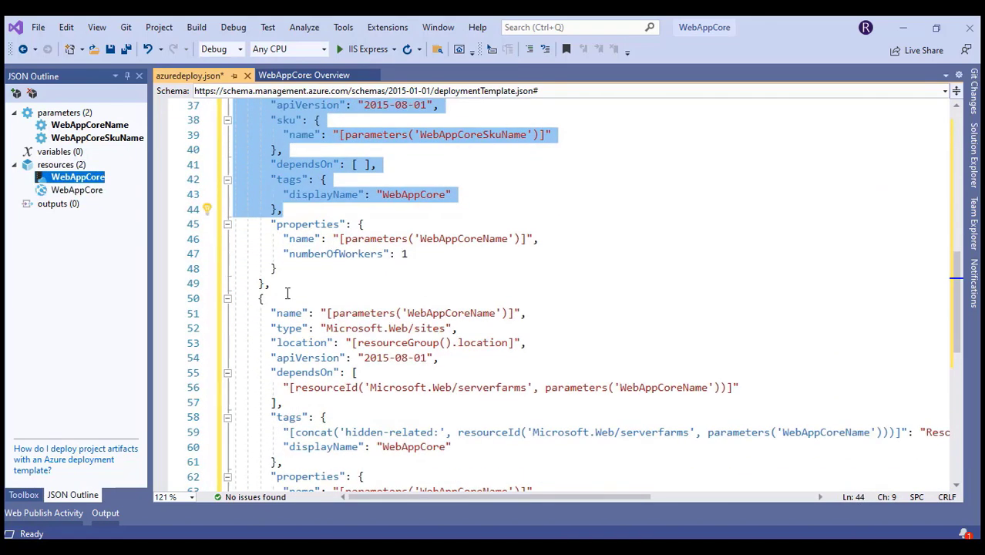
{"action": "scroll", "coordinate": [323, 345], "scroll_direction": "down", "scroll_amount": 1}
{"action": "scroll", "coordinate": [338, 356], "scroll_direction": "up", "scroll_amount": 3}
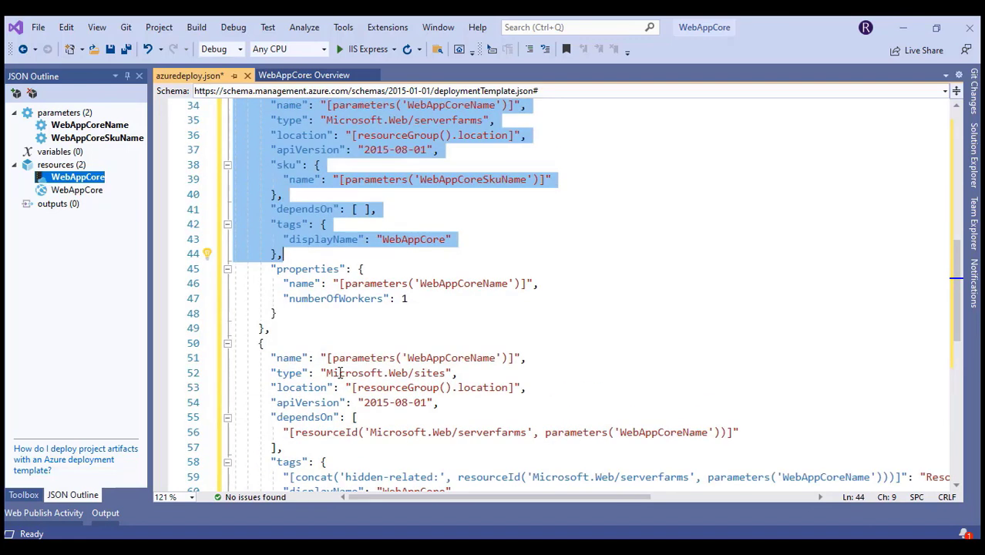
{"action": "left_click", "coordinate": [339, 373]}
{"action": "scroll", "coordinate": [338, 373], "scroll_direction": "up", "scroll_amount": 11}
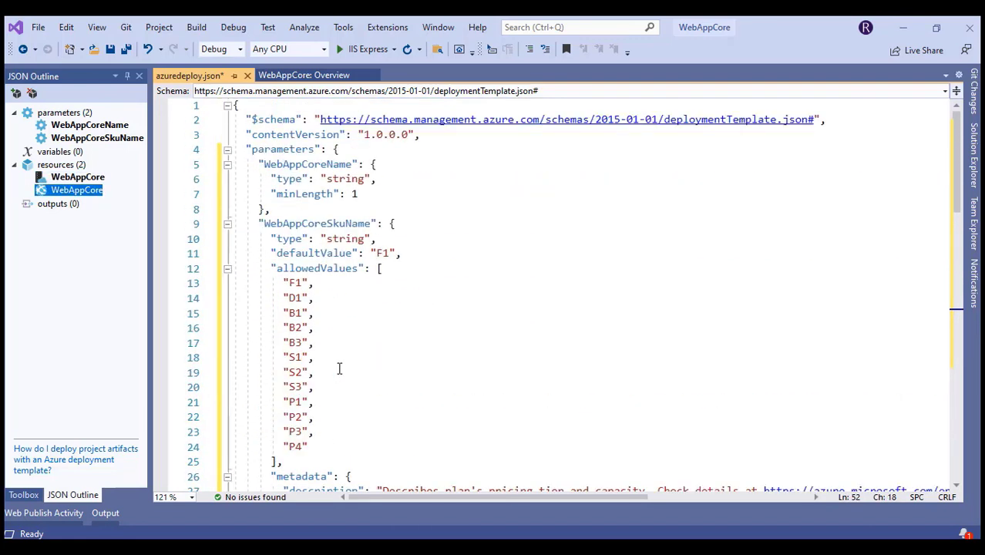
{"action": "left_click", "coordinate": [973, 170]}
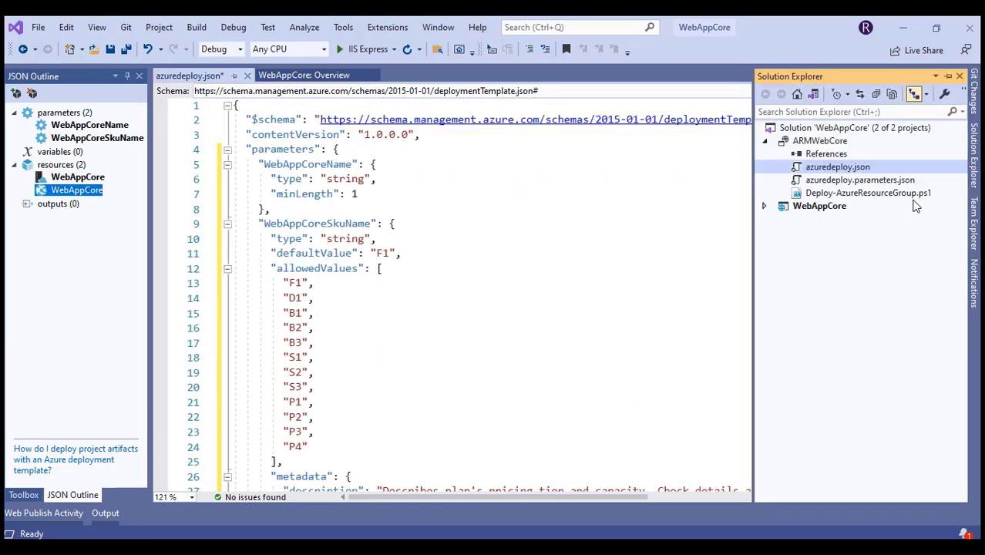
In azuredeploy.parameters.json, add a WebAppCoreName entry with value WebAppCore, copying the name from azuredeploy.json
{"action": "double_click", "coordinate": [860, 182]}
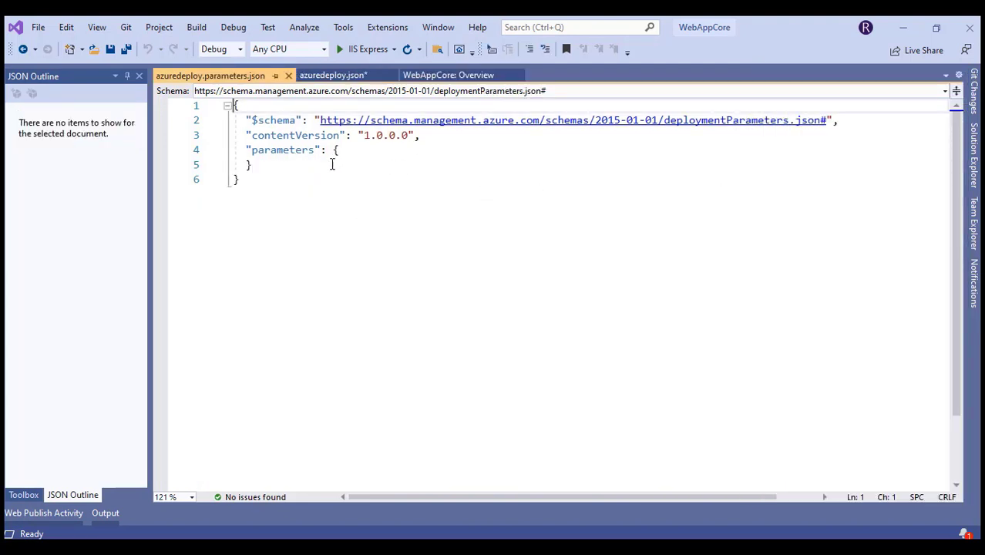
{"action": "left_click", "coordinate": [328, 76]}
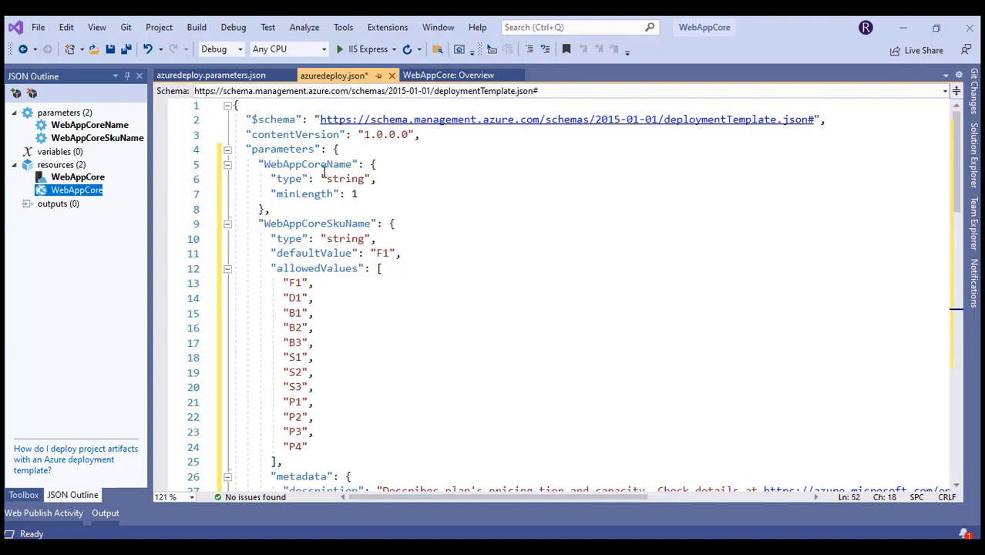
{"action": "double_click", "coordinate": [322, 169]}
{"action": "key", "text": "ctrl+c"}
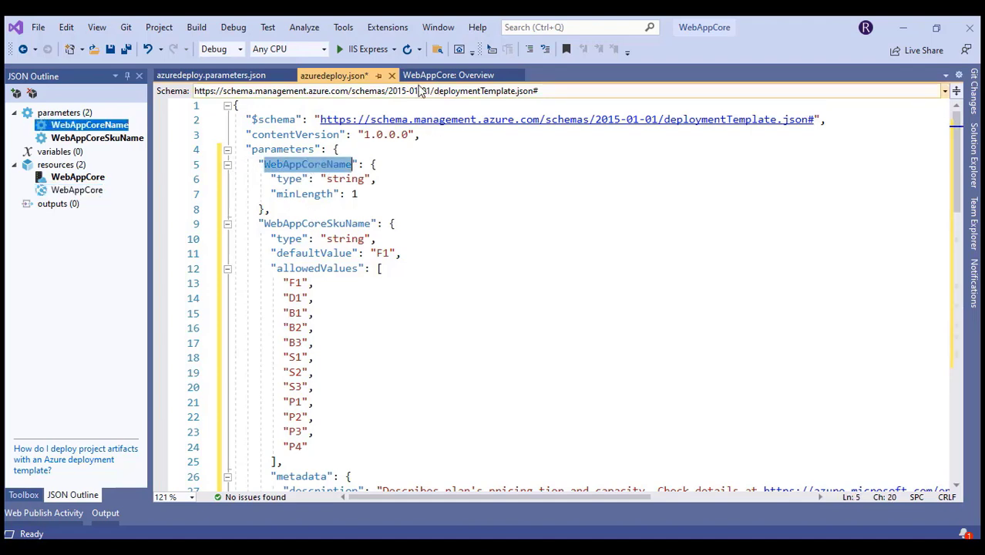
{"action": "left_click", "coordinate": [210, 75]}
{"action": "left_click", "coordinate": [352, 155]}
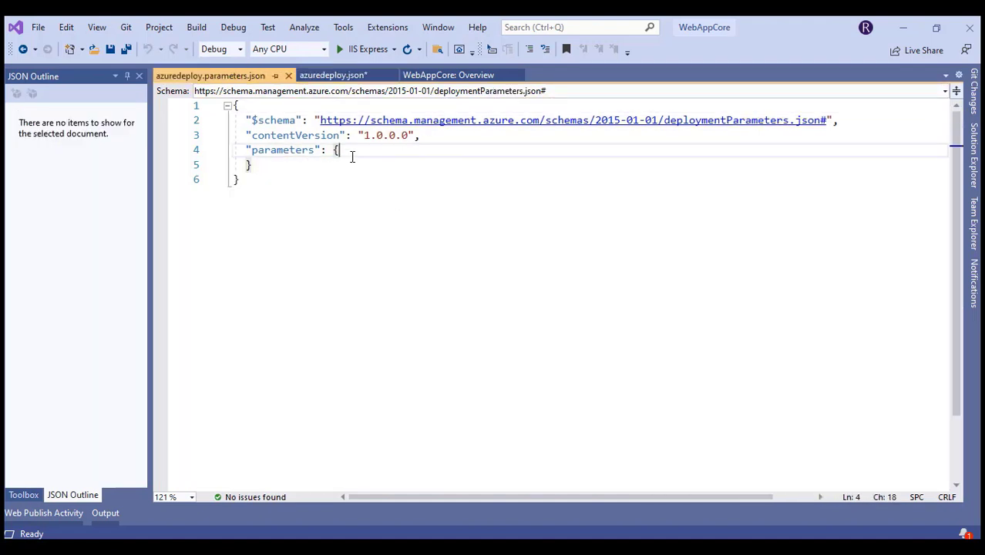
{"action": "key", "text": "Return"}
{"action": "type", "text": "\""}
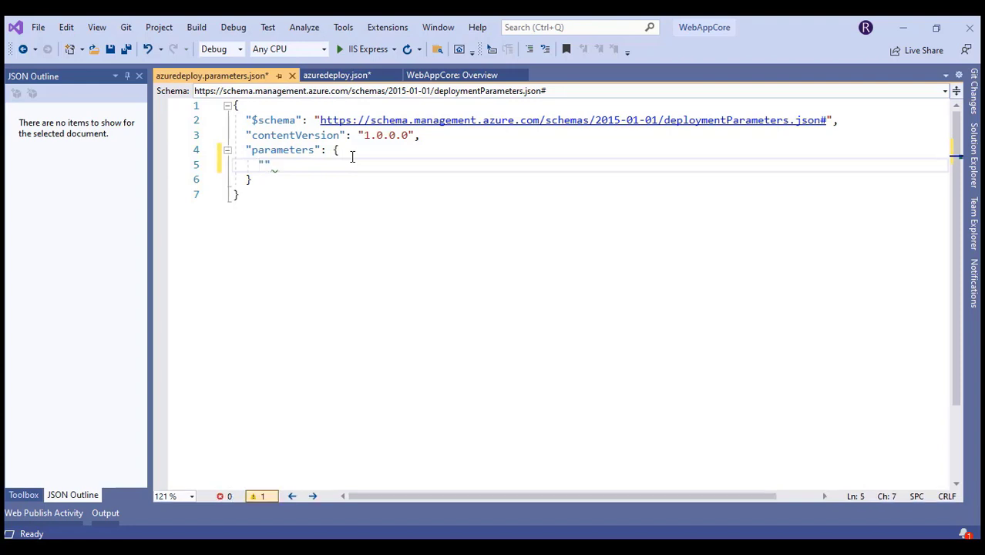
{"action": "type", "text": ": {"}
{"action": "key", "text": "Down"}
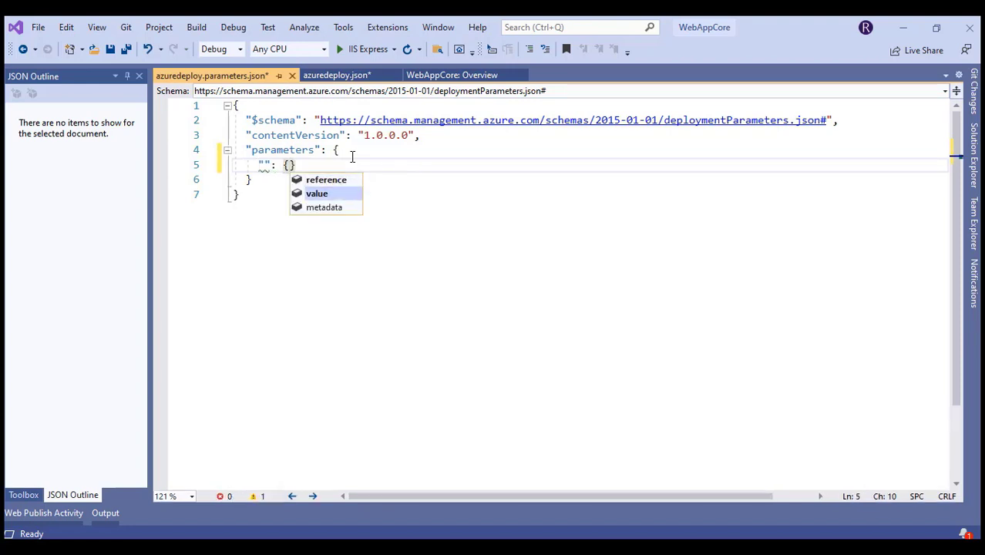
{"action": "key", "text": "Tab"}
{"action": "key", "text": "Escape"}
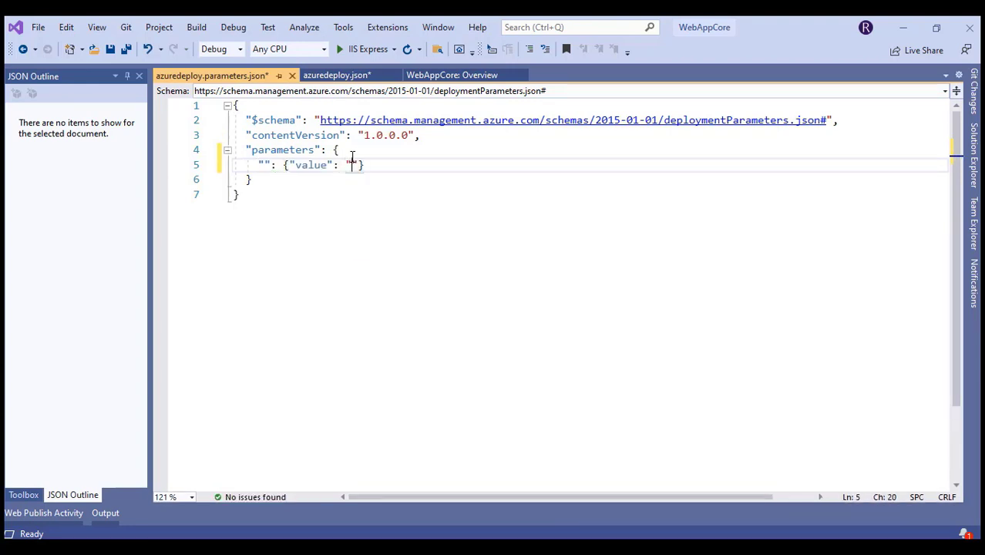
{"action": "type", "text": "\""}
{"action": "key", "text": "Home"}
{"action": "key", "text": "Right"}
{"action": "key", "text": "ctrl+v"}
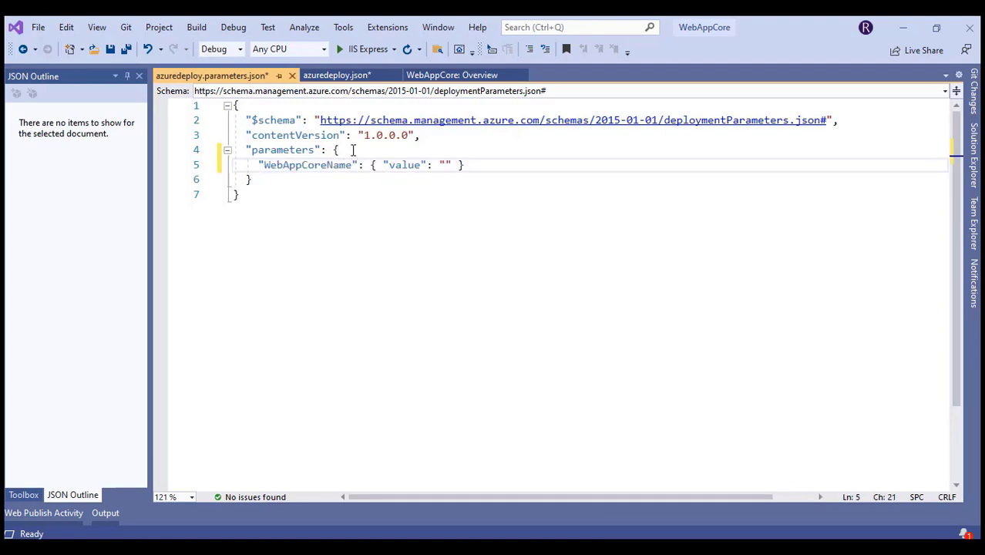
{"action": "key", "text": "Right"}
{"action": "key", "text": "Right"}
{"action": "key", "text": "Right"}
{"action": "key", "text": "Right"}
{"action": "key", "text": "Right"}
{"action": "key", "text": "Right"}
{"action": "key", "text": "Right"}
{"action": "key", "text": "Right"}
{"action": "key", "text": "Right"}
{"action": "key", "text": "Right"}
{"action": "key", "text": "Right"}
{"action": "type", "text": "WebAppCore"}
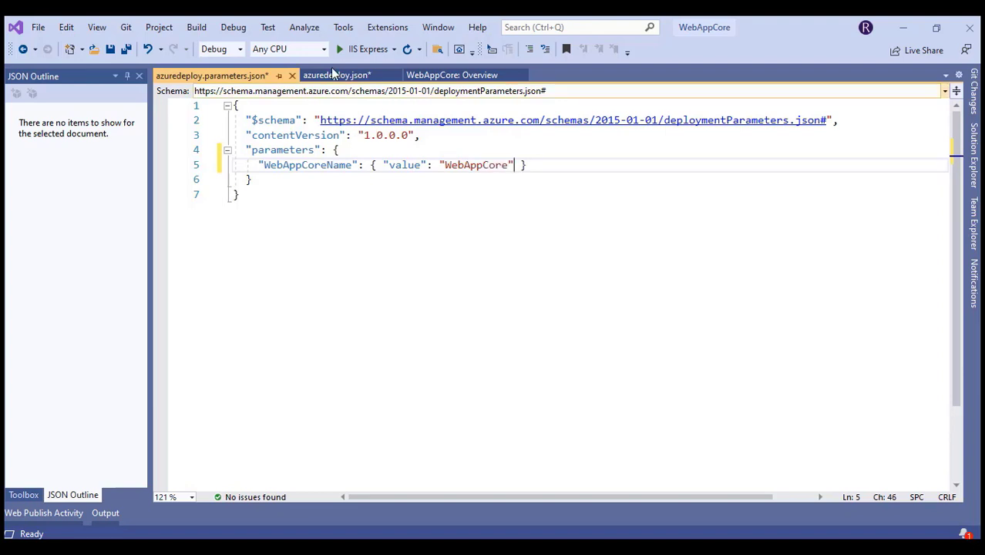
Add a second entry, WebAppCoreSkuName, with value SKUName below WebAppCoreName
{"action": "left_click", "coordinate": [330, 75]}
{"action": "left_click", "coordinate": [321, 223]}
{"action": "double_click", "coordinate": [320, 224]}
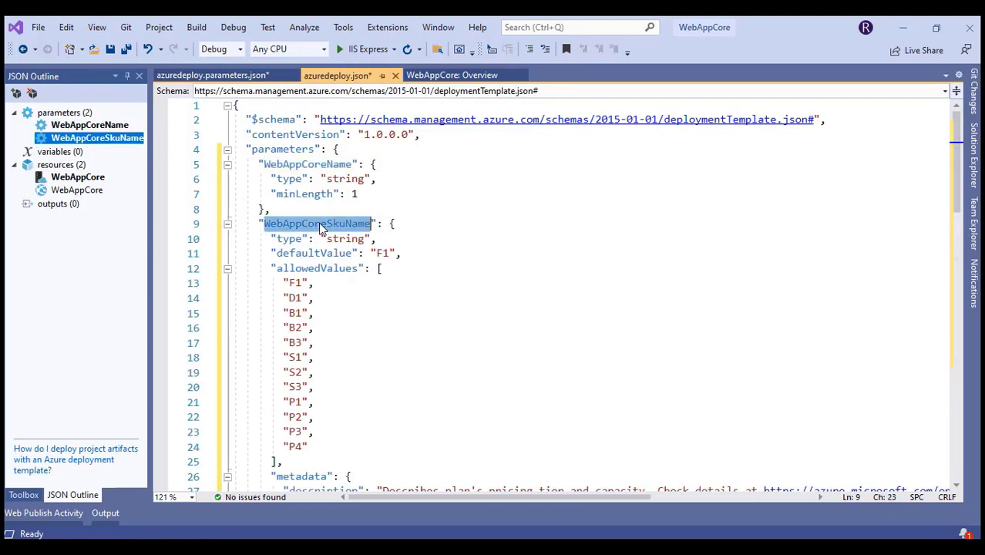
{"action": "left_click", "coordinate": [231, 75]}
{"action": "left_click", "coordinate": [537, 169]}
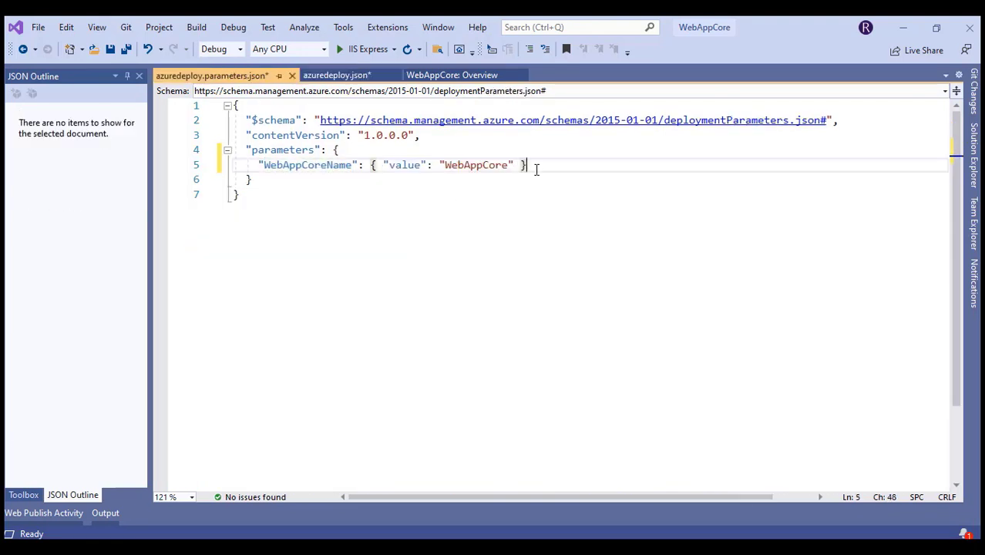
{"action": "key", "text": "Return"}
{"action": "type", "text": "\"\""}
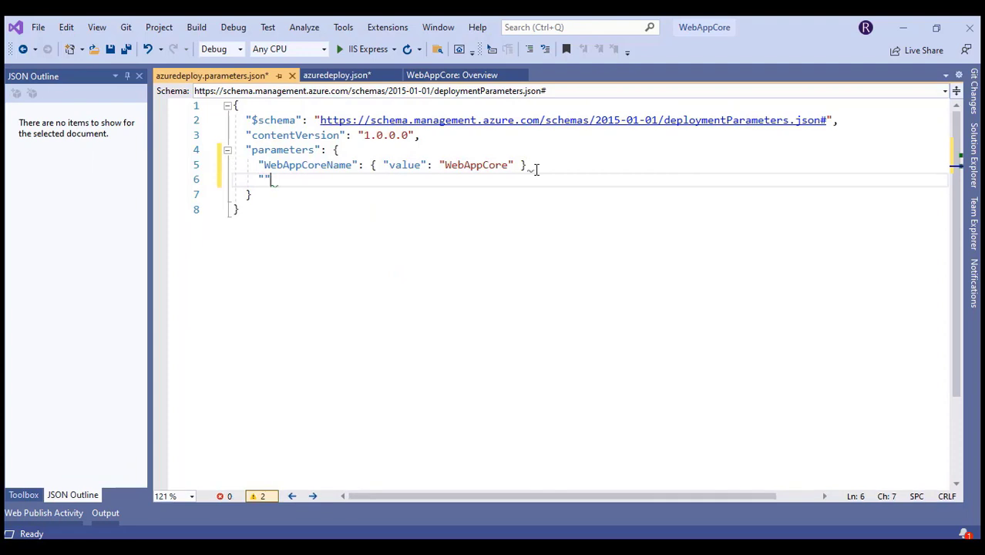
{"action": "type", "text": ": {"}
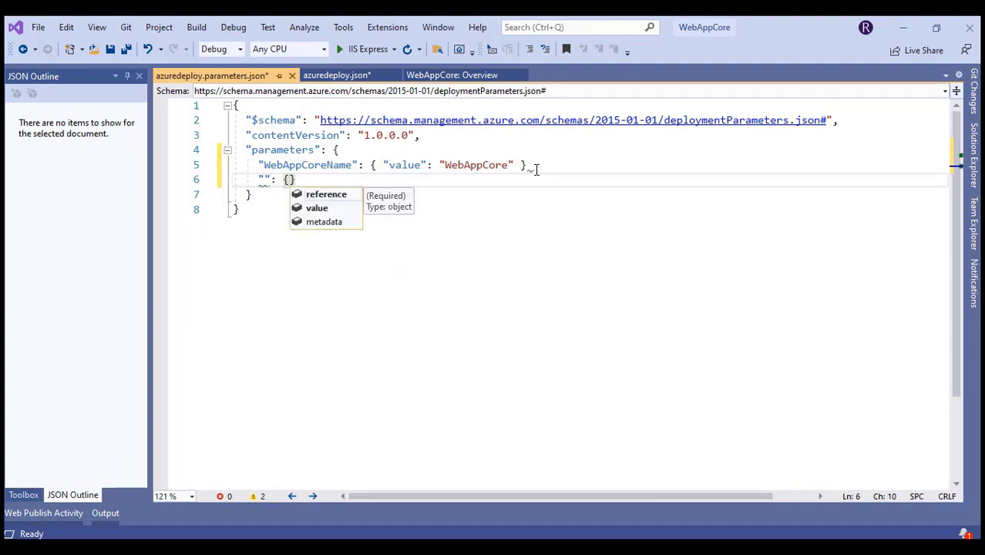
{"action": "key", "text": "Down"}
{"action": "key", "text": "Tab"}
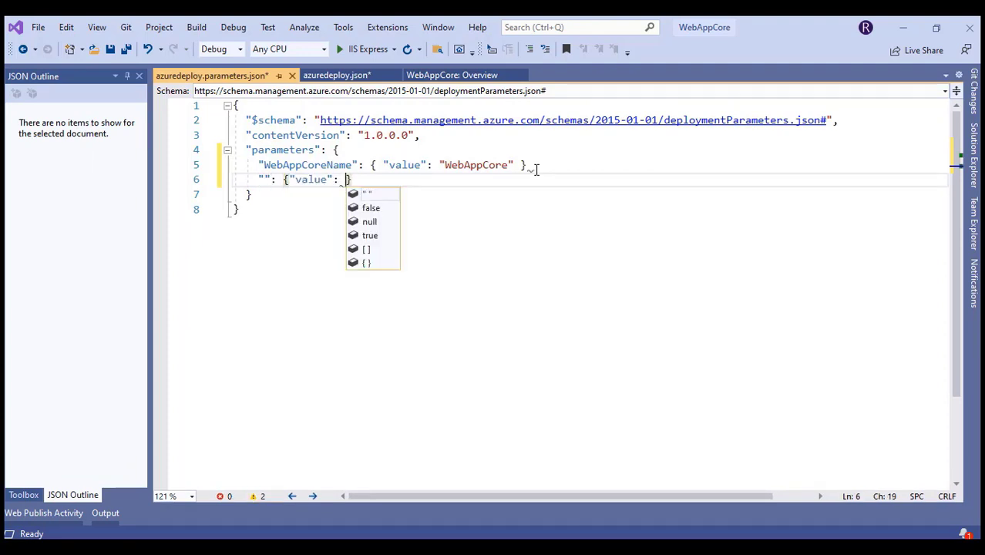
{"action": "type", "text": "\""}
{"action": "key", "text": "Left"}
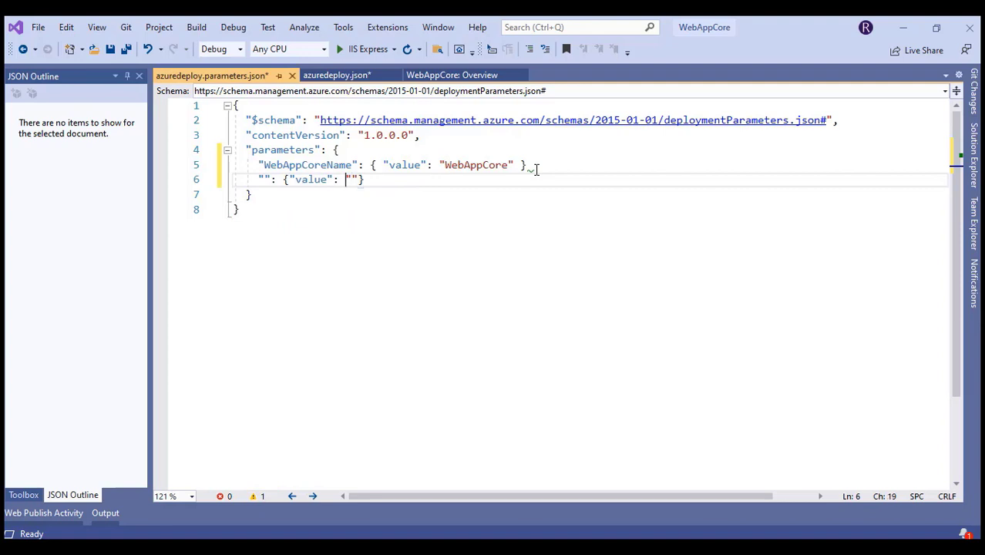
{"action": "key", "text": "ctrl+Left"}
{"action": "key", "text": "ctrl+Left"}
{"action": "key", "text": "ctrl+Left"}
{"action": "key", "text": "ctrl+Left"}
{"action": "type", "text": "WebAppCoreSkuName"}
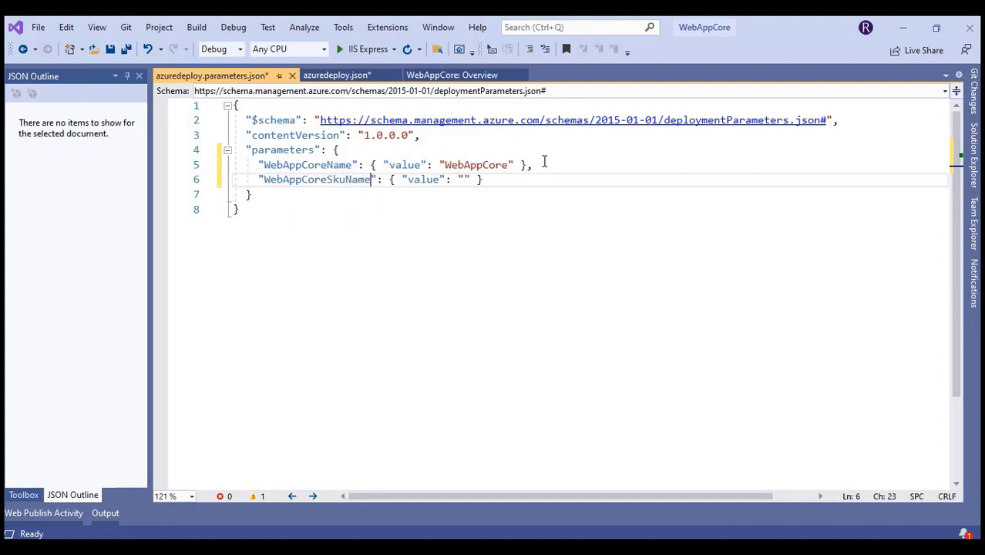
{"action": "key", "text": "ctrl+Right"}
{"action": "key", "text": "ctrl+Right"}
{"action": "key", "text": "ctrl+Right"}
{"action": "key", "text": "ctrl+Right"}
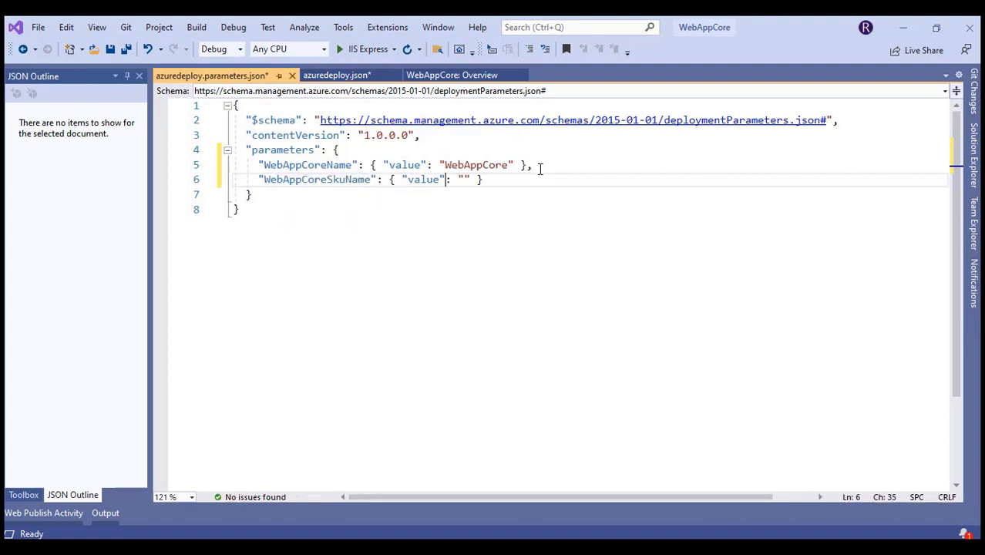
{"action": "type", "text": "SKUName"}
{"action": "left_click", "coordinate": [519, 211]}
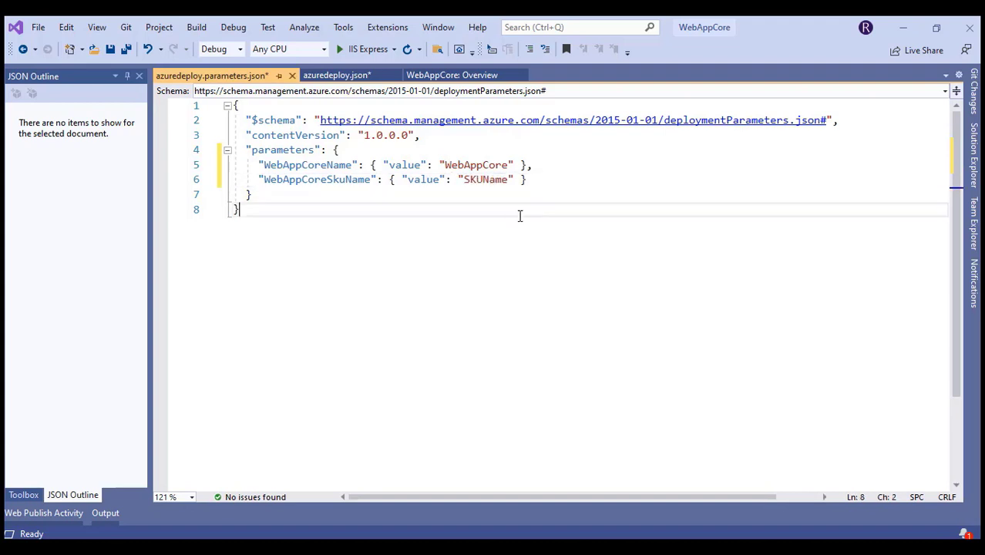
Save the parameters file, change the WebAppCoreSkuName value to F1, and save again
{"action": "left_click", "coordinate": [110, 49]}
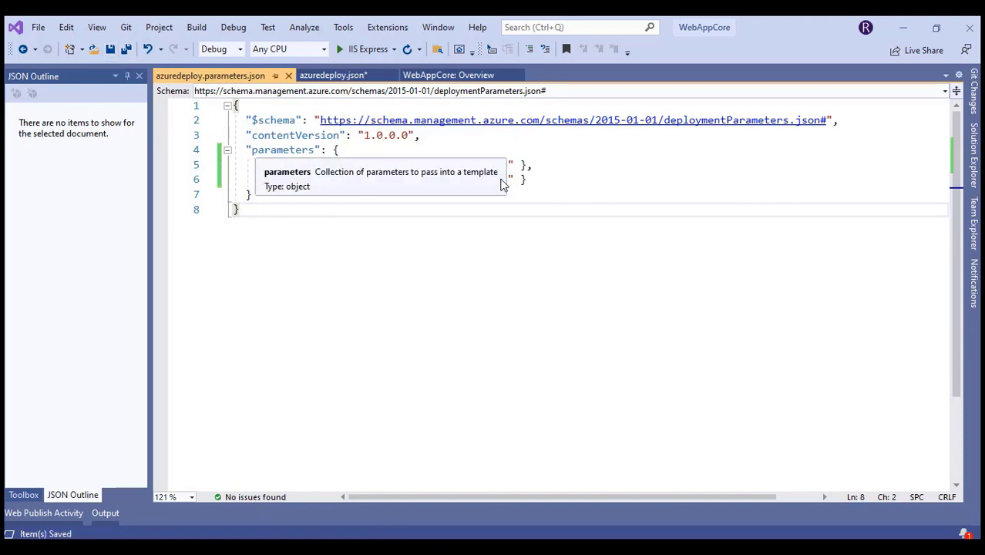
{"action": "left_click_drag", "start_coordinate": [258, 165], "coordinate": [546, 213]}
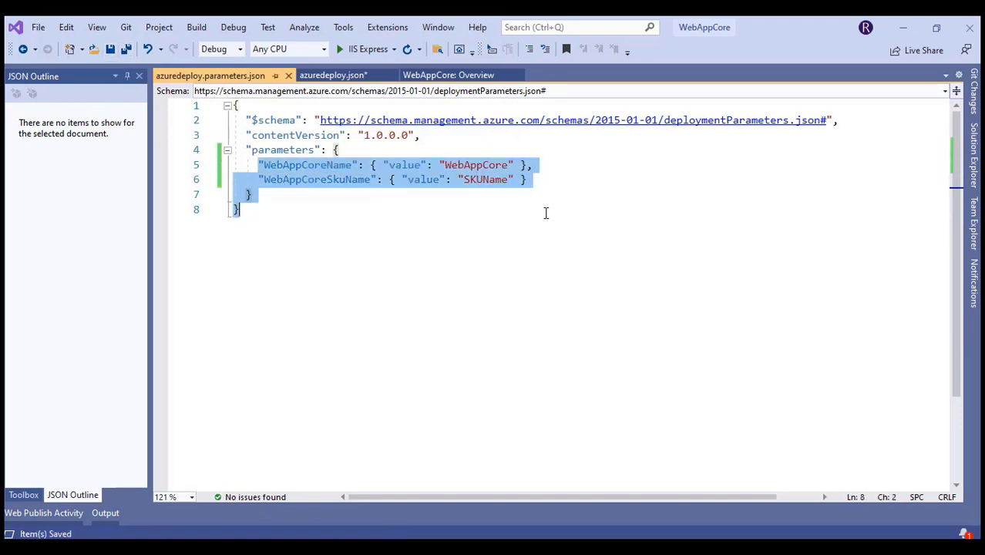
{"action": "left_click", "coordinate": [545, 234]}
{"action": "double_click", "coordinate": [488, 181]}
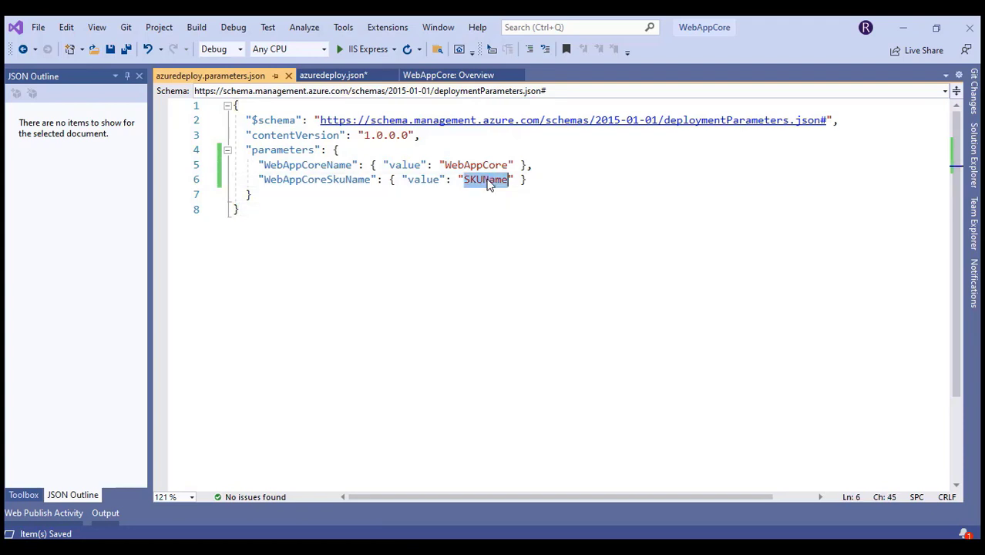
{"action": "type", "text": "F1"}
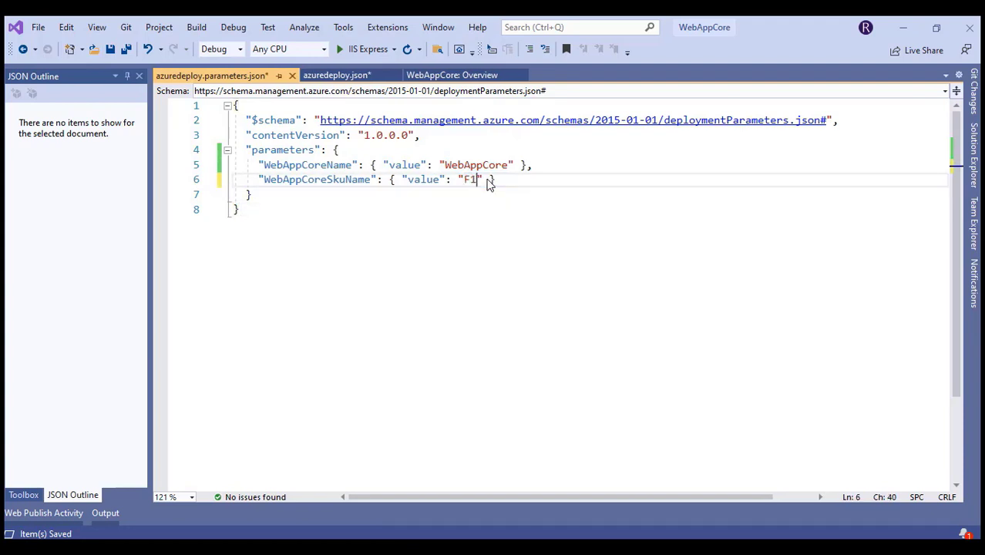
{"action": "key", "text": "ctrl+s"}
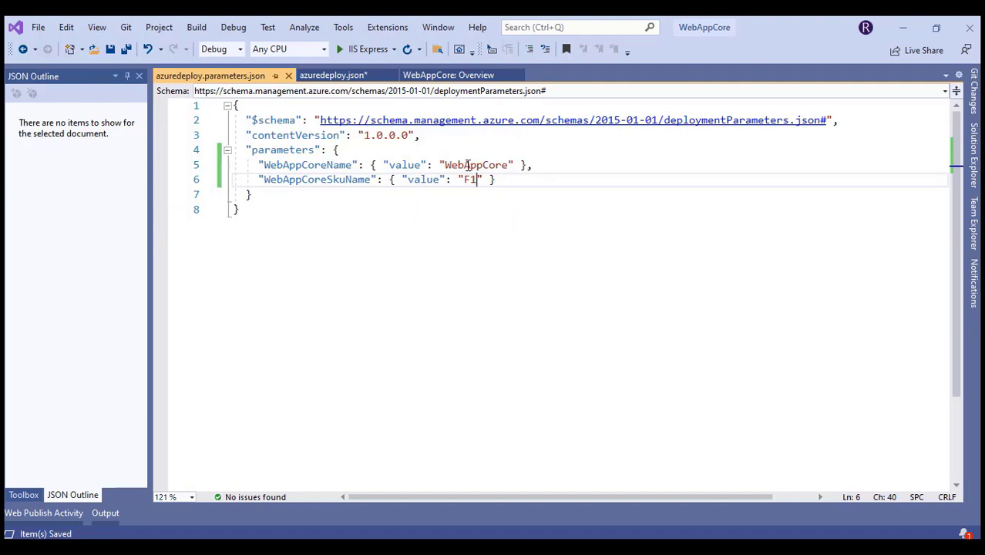
Change the SKU value from F1 to SKUname
{"action": "double_click", "coordinate": [468, 165]}
{"action": "double_click", "coordinate": [469, 179]}
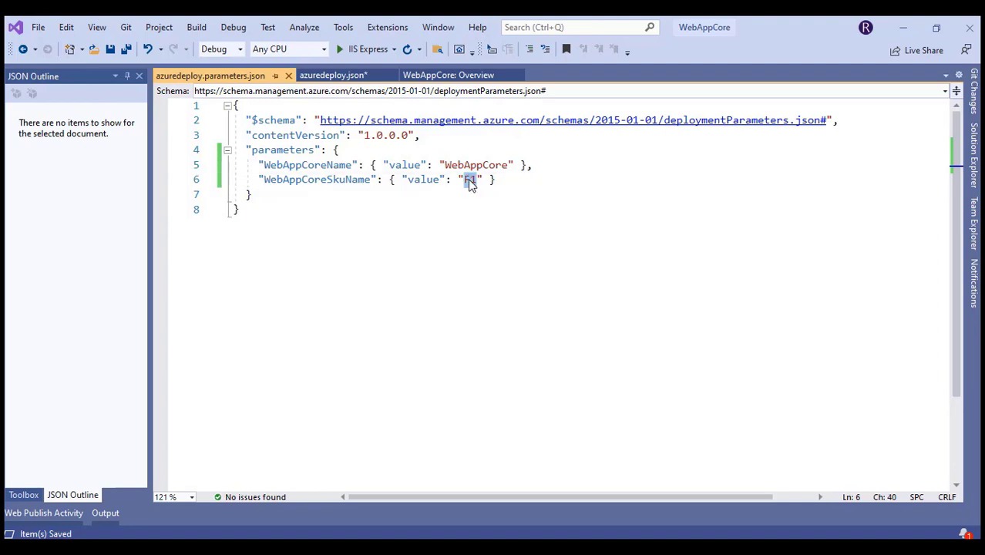
{"action": "type", "text": "Sku"}
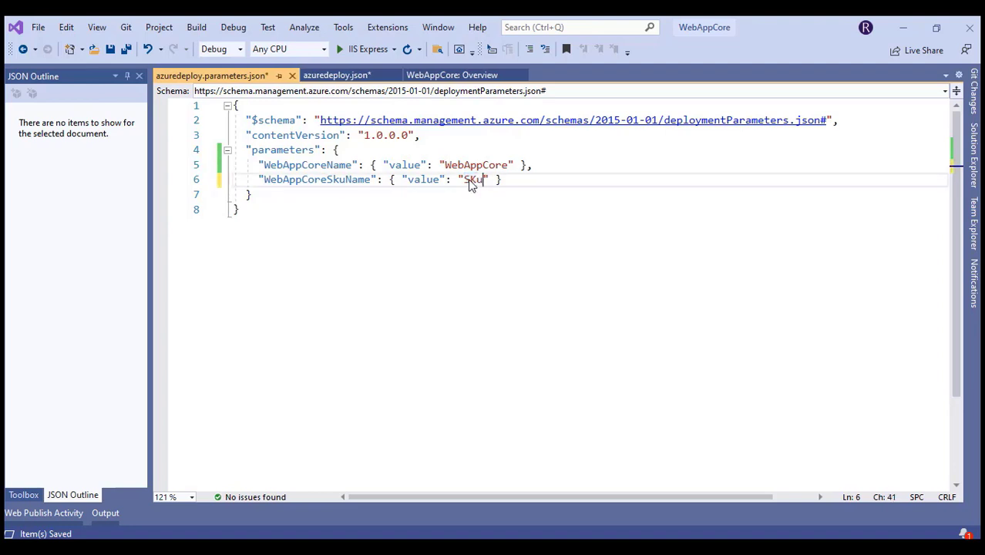
{"action": "key", "text": "BackSpace"}
{"action": "key", "text": "BackSpace"}
{"action": "type", "text": "KUname"}
Wrap both values in # to make tokens #WebAppCore# and #SKUname#, then save
{"action": "left_click", "coordinate": [444, 165]}
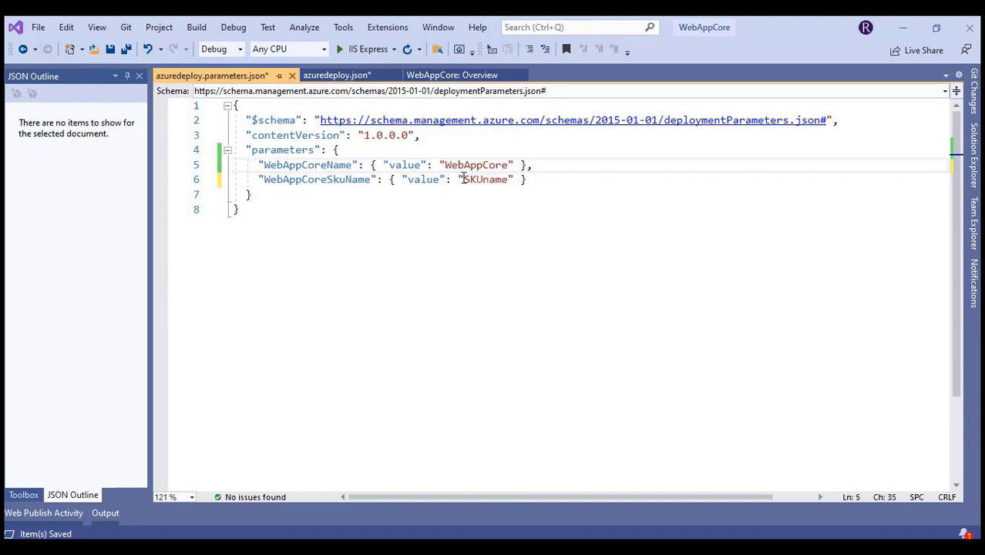
{"action": "type", "text": "#"}
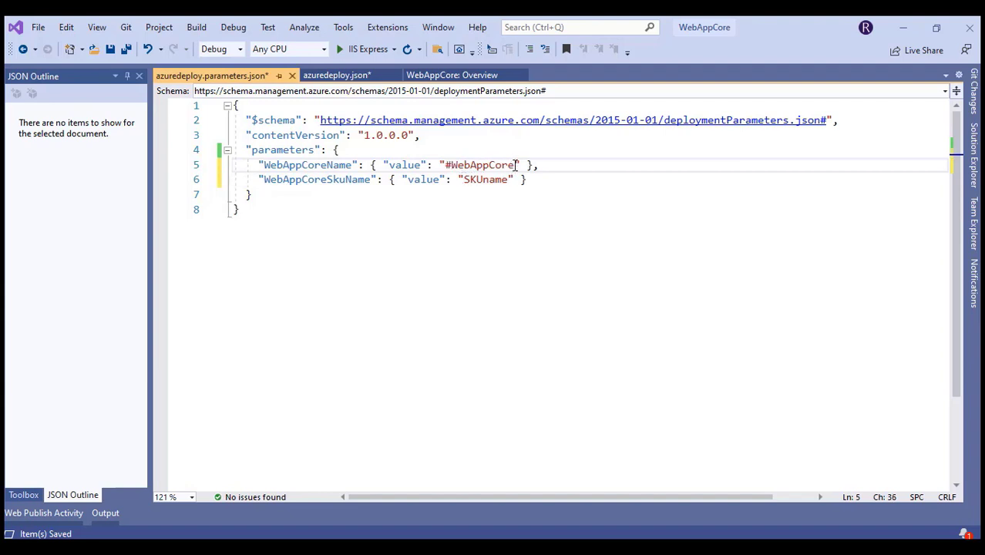
{"action": "left_click", "coordinate": [515, 165]}
{"action": "type", "text": "#"}
{"action": "left_click", "coordinate": [463, 179]}
{"action": "type", "text": "#"}
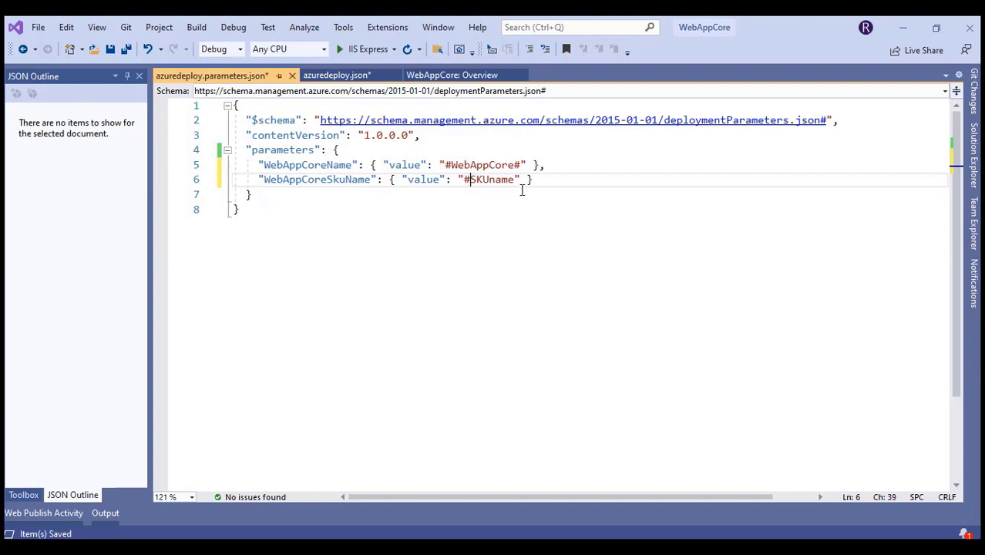
{"action": "left_click", "coordinate": [517, 178]}
{"action": "type", "text": "#"}
{"action": "left_click", "coordinate": [451, 165]}
{"action": "left_click_drag", "start_coordinate": [495, 165], "coordinate": [445, 165]}
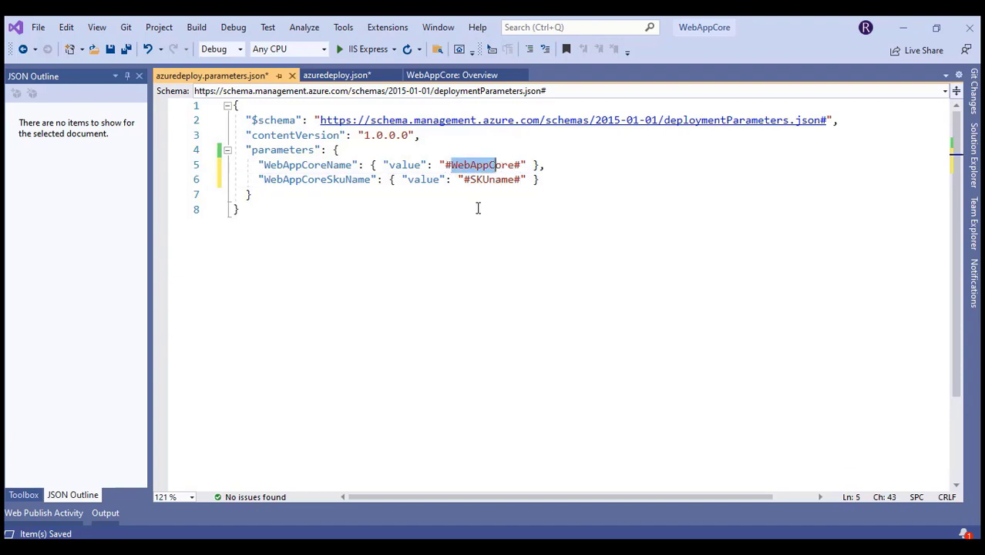
{"action": "left_click", "coordinate": [113, 50]}
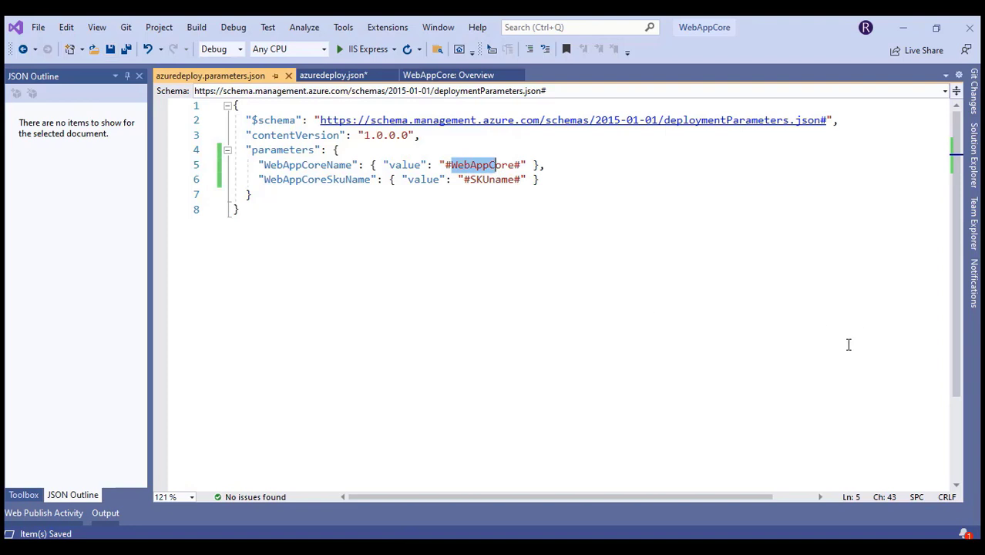
Build the ARMWebCore project from Solution Explorer, then minimize Visual Studio
{"action": "left_click", "coordinate": [973, 183]}
{"action": "left_click", "coordinate": [825, 146]}
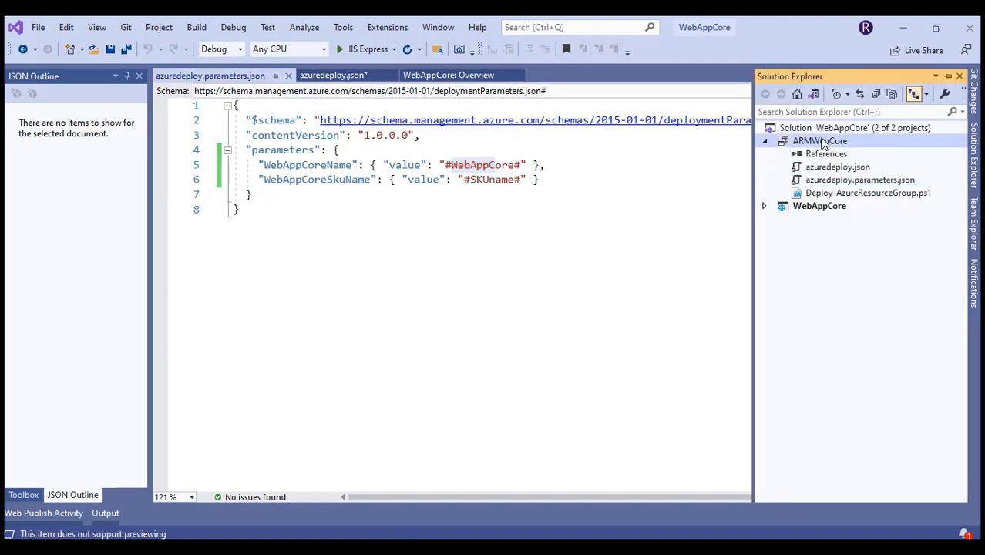
{"action": "right_click", "coordinate": [825, 142]}
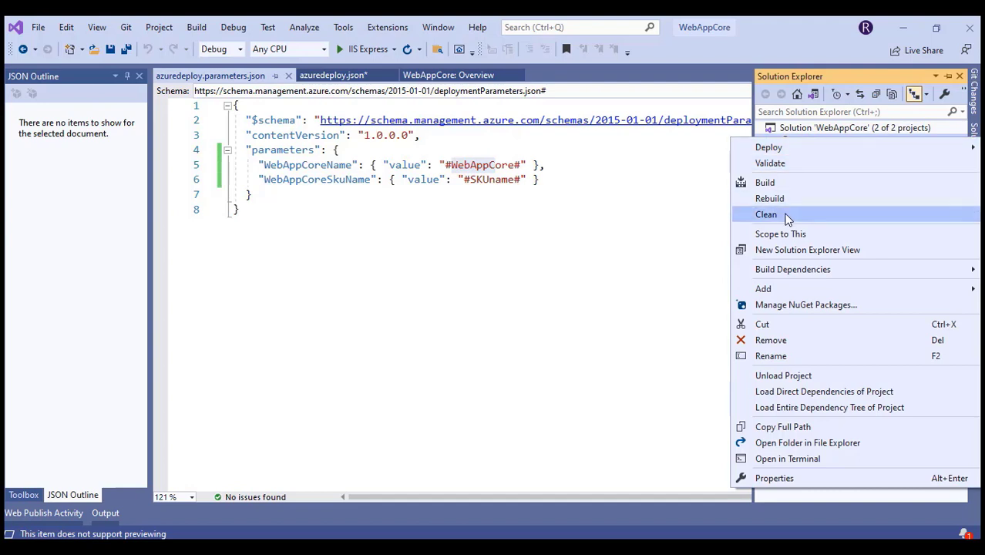
{"action": "left_click", "coordinate": [774, 184]}
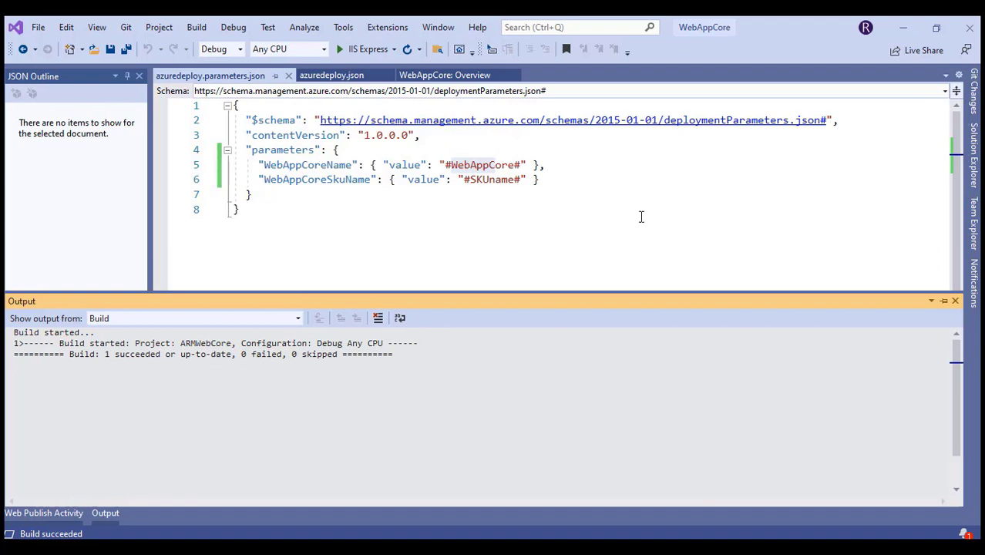
{"action": "left_click", "coordinate": [902, 34]}
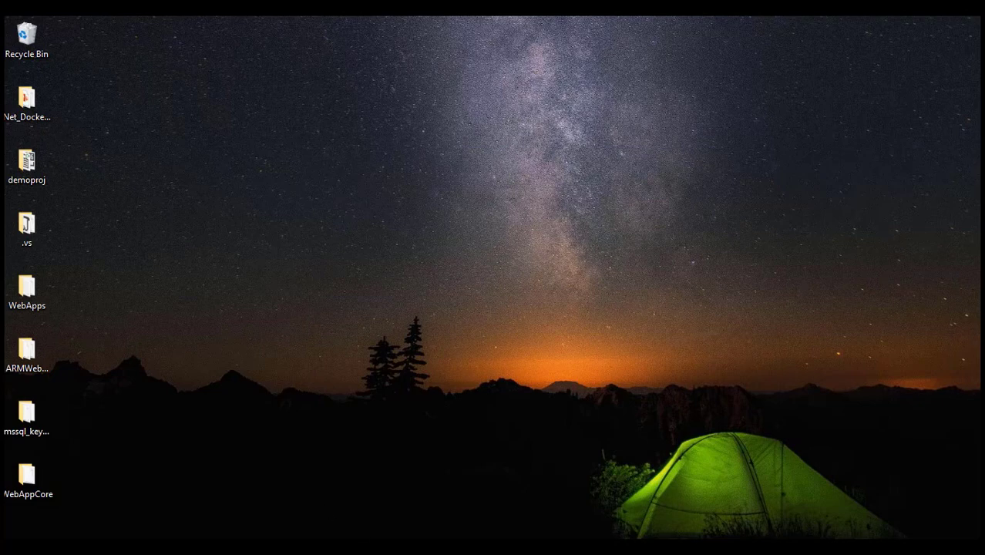
In Git Bash, enter the WebAppCore repo folder, commit as 'Initial Commit' and push to main
{"action": "key", "text": "alt+Tab"}
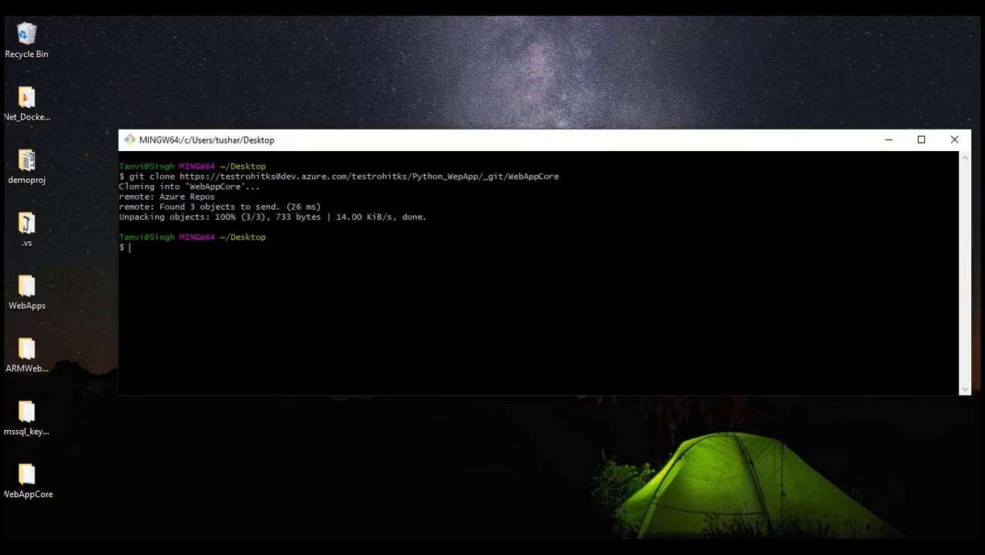
{"action": "type", "text": "cd WebApp"}
{"action": "key", "text": "Return"}
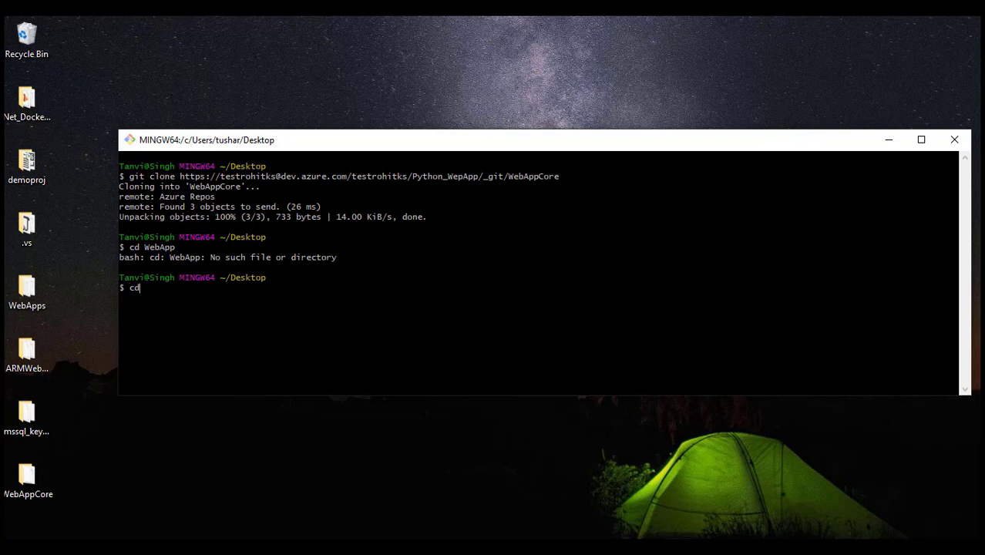
{"action": "type", "text": "cd WebAppCo"}
{"action": "key", "text": "Tab"}
{"action": "key", "text": "ctrl+l"}
{"action": "type", "text": "git st"}
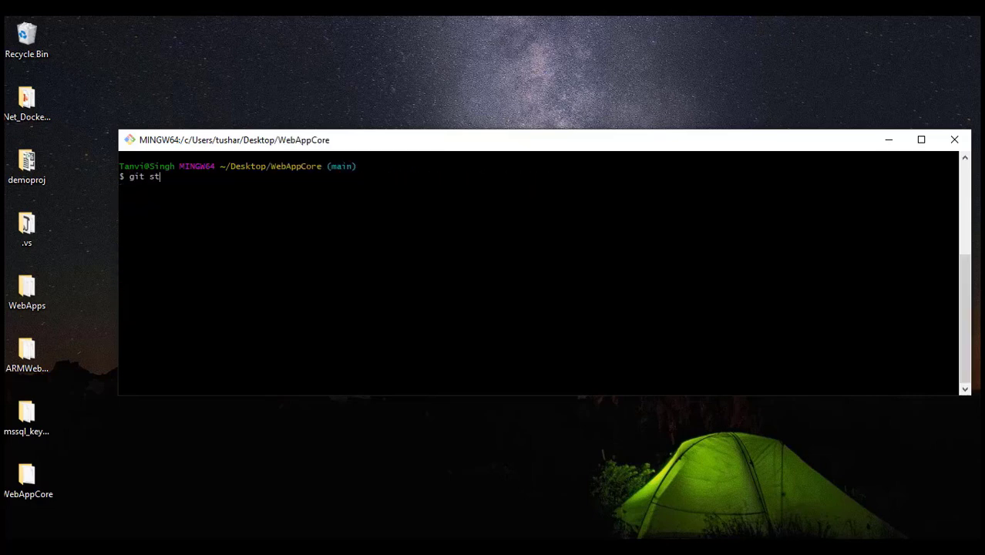
{"action": "type", "text": "atus"}
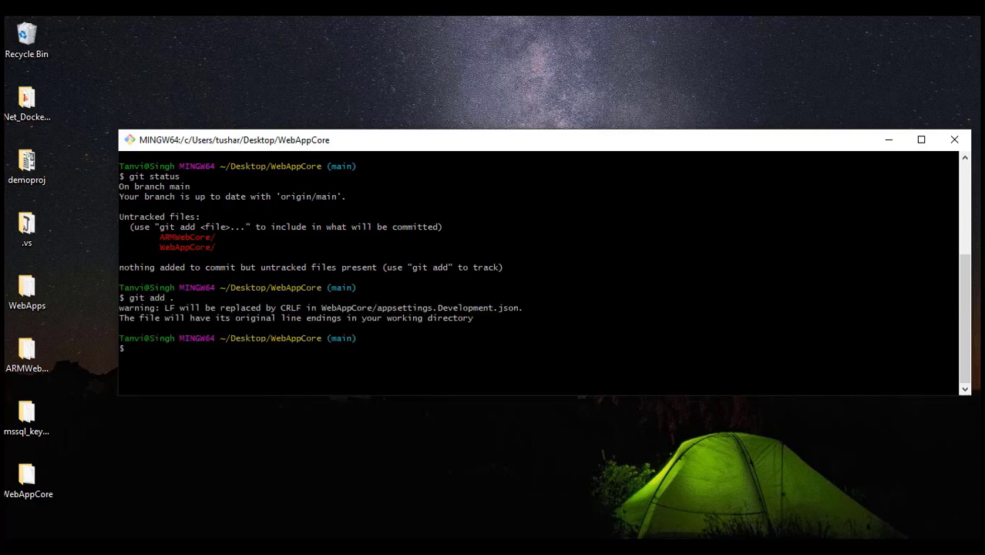
{"action": "type", "text": "git commit -m \"Initia"}
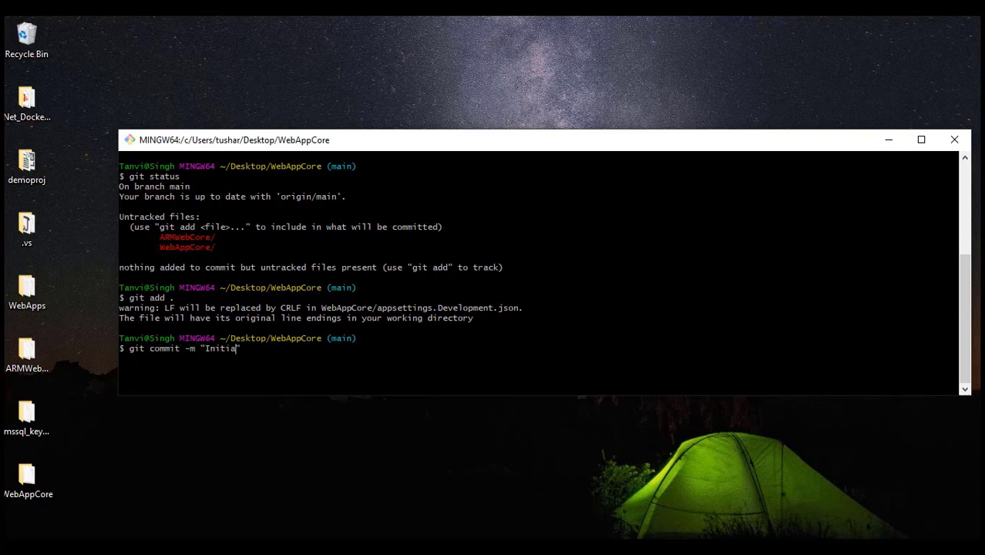
{"action": "type", "text": "l COmm"}
{"action": "key", "text": "BackSpace"}
{"action": "key", "text": "BackSpace"}
{"action": "key", "text": "BackSpace"}
{"action": "type", "text": "ommit"}
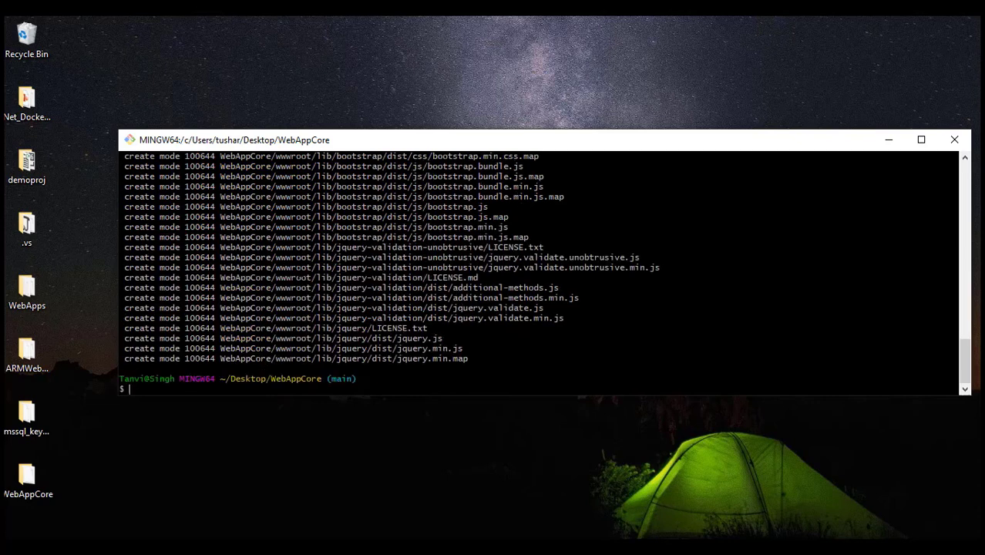
{"action": "type", "text": "gitpush"}
{"action": "key", "text": "Return"}
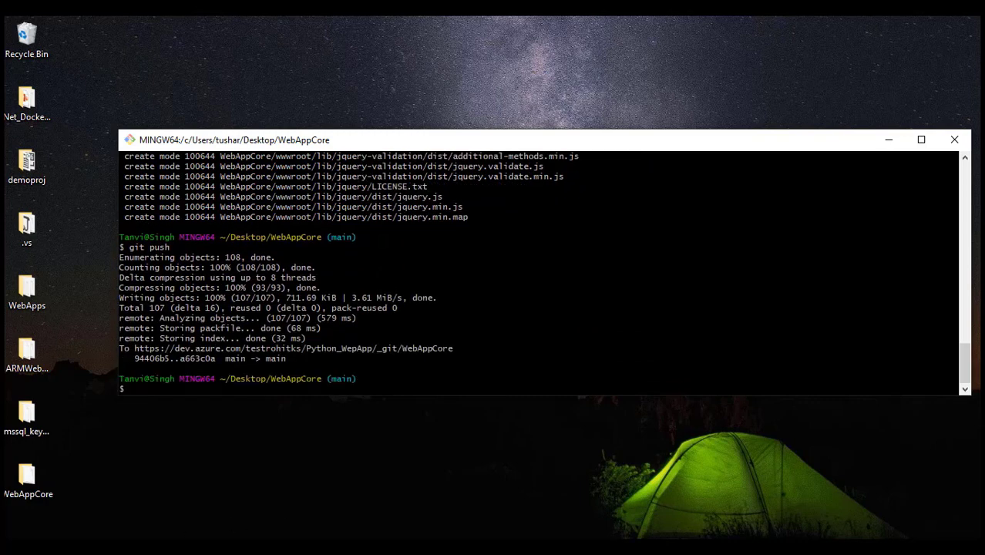
{"action": "key", "text": "alt+Tab"}
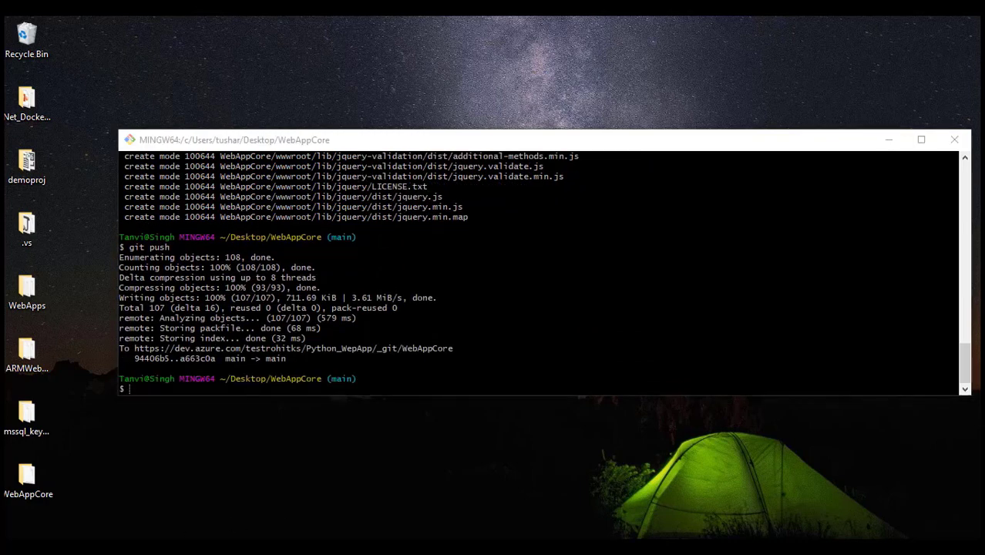
Refresh the repo files and check that the ARMWebCore and WebAppCore folders were pushed
{"action": "left_click", "coordinate": [34, 266]}
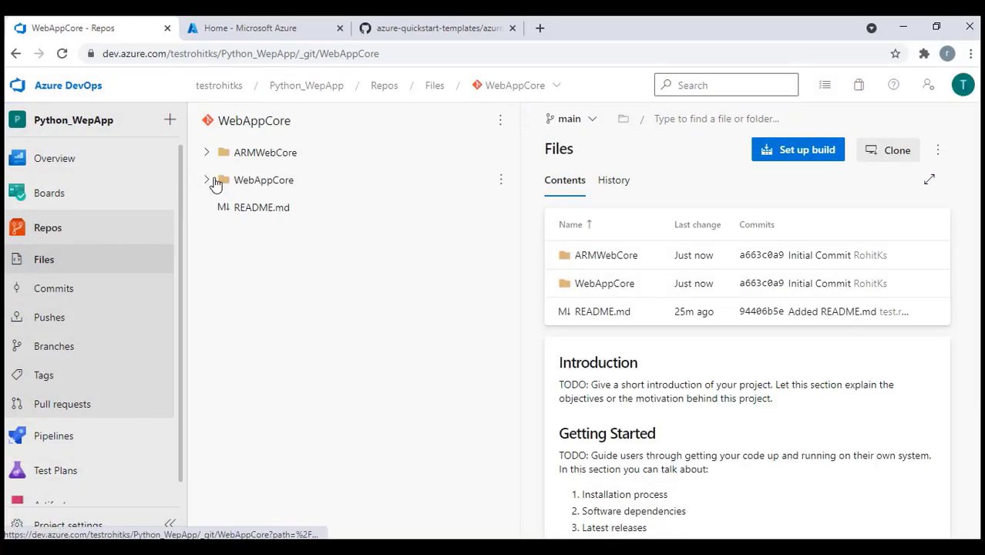
{"action": "left_click", "coordinate": [212, 183]}
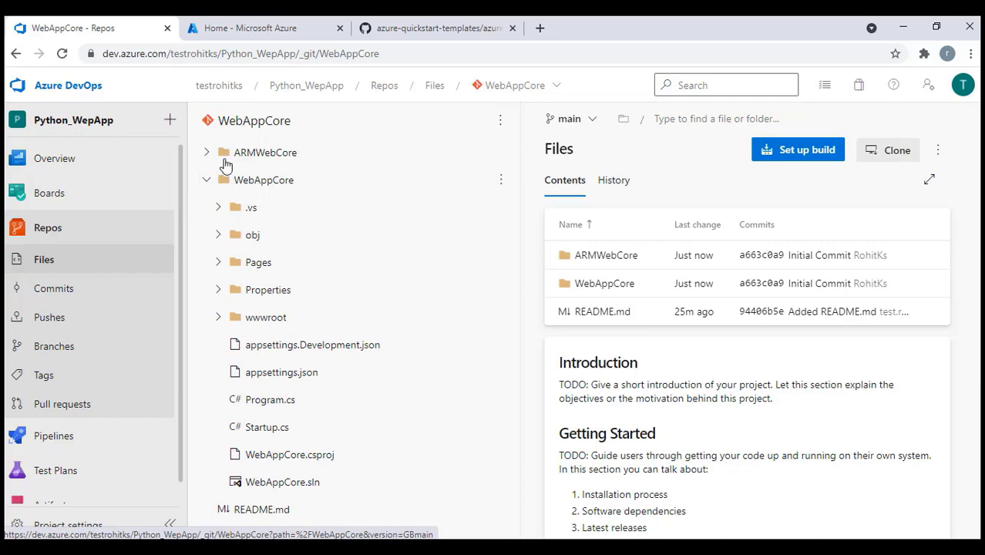
{"action": "left_click", "coordinate": [207, 153]}
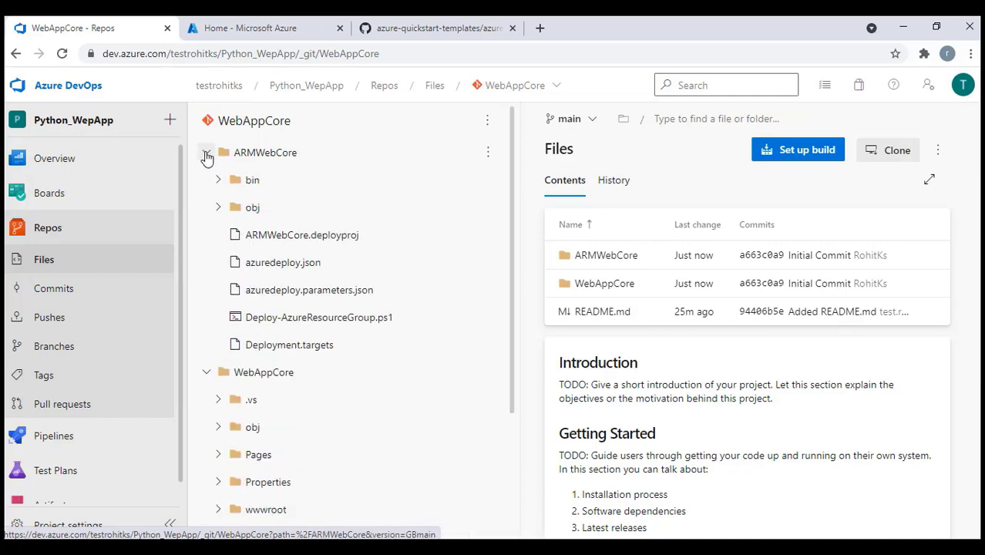
{"action": "left_click", "coordinate": [206, 153]}
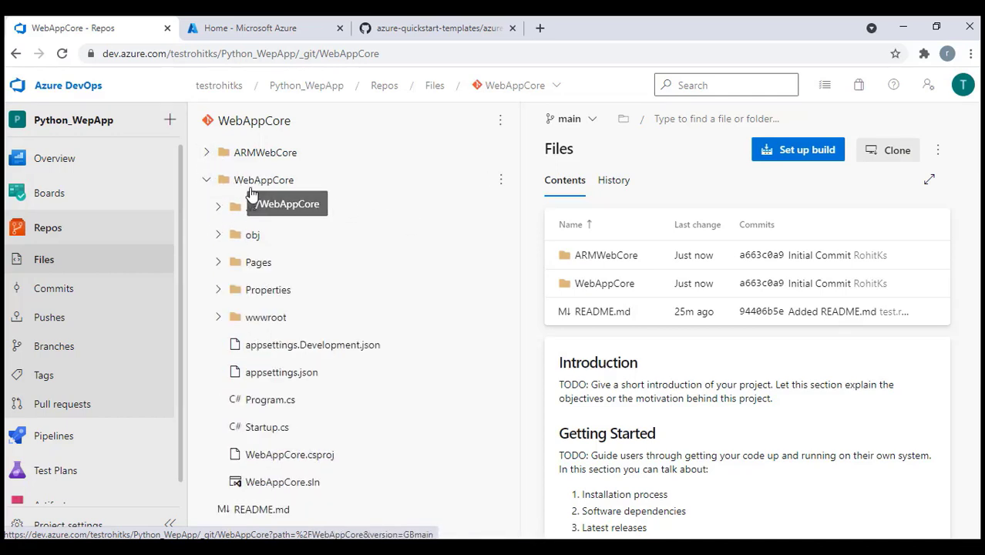
{"action": "left_click", "coordinate": [207, 179]}
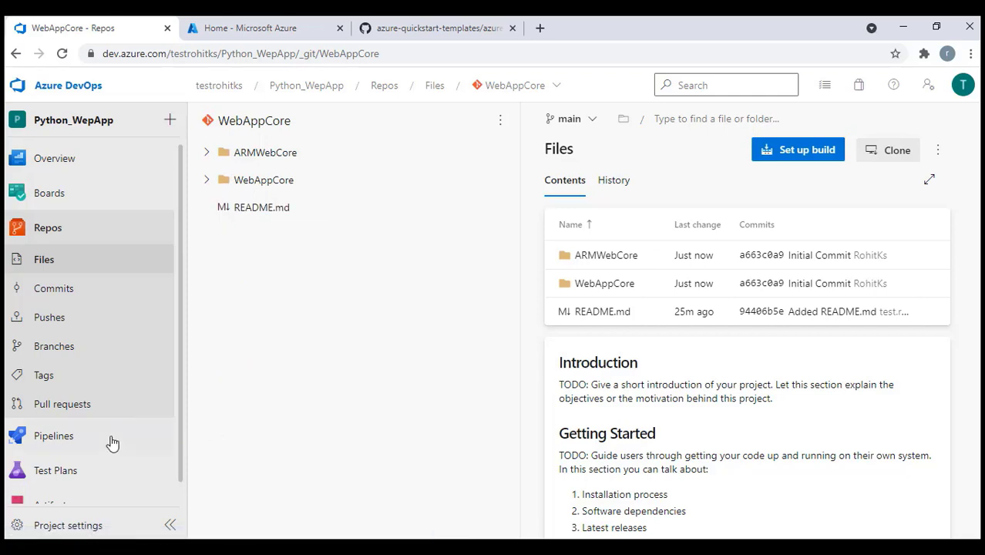
Start a new pipeline from Azure Repos Git using the WebAppCore repository
{"action": "left_click", "coordinate": [75, 437]}
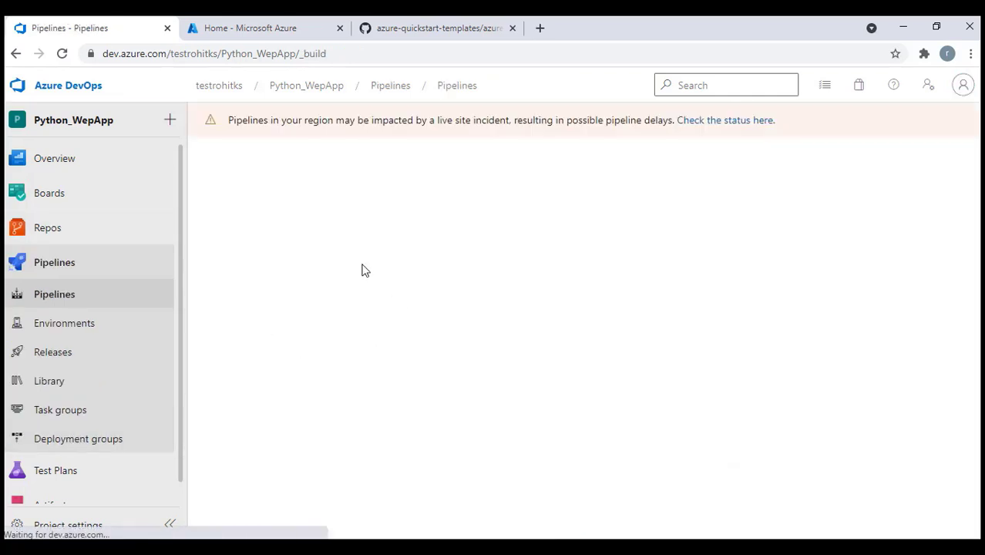
{"action": "left_click", "coordinate": [893, 173]}
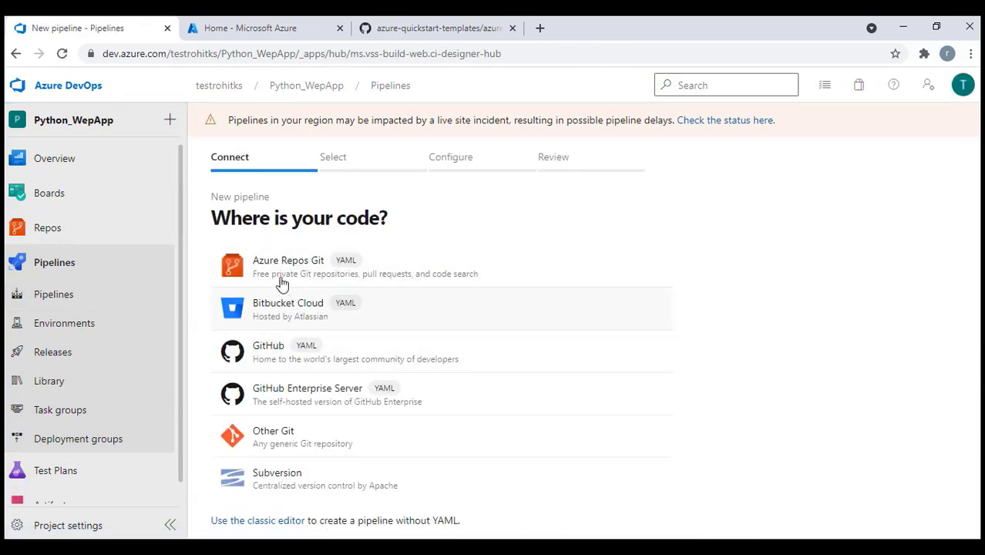
{"action": "left_click", "coordinate": [280, 276]}
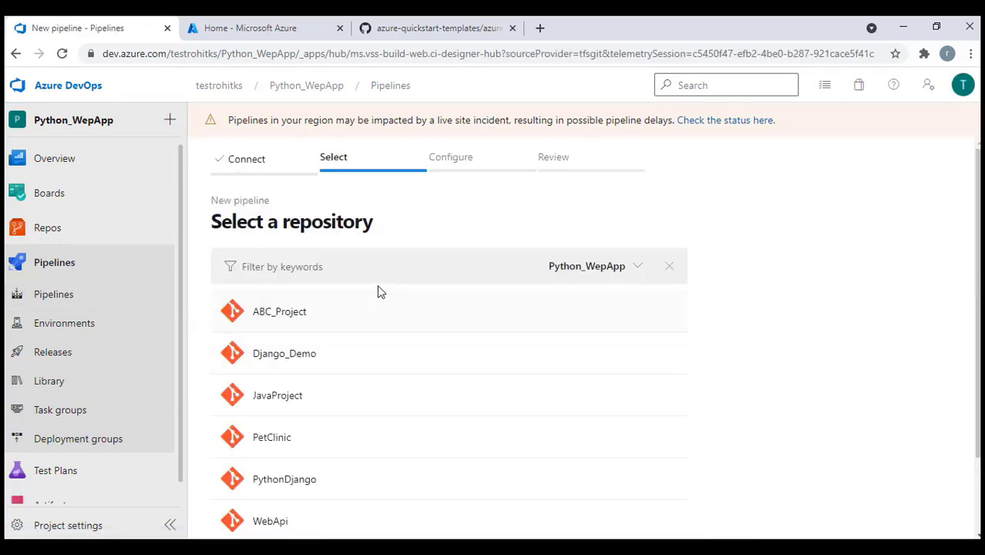
{"action": "scroll", "coordinate": [431, 368], "scroll_direction": "down", "scroll_amount": 2}
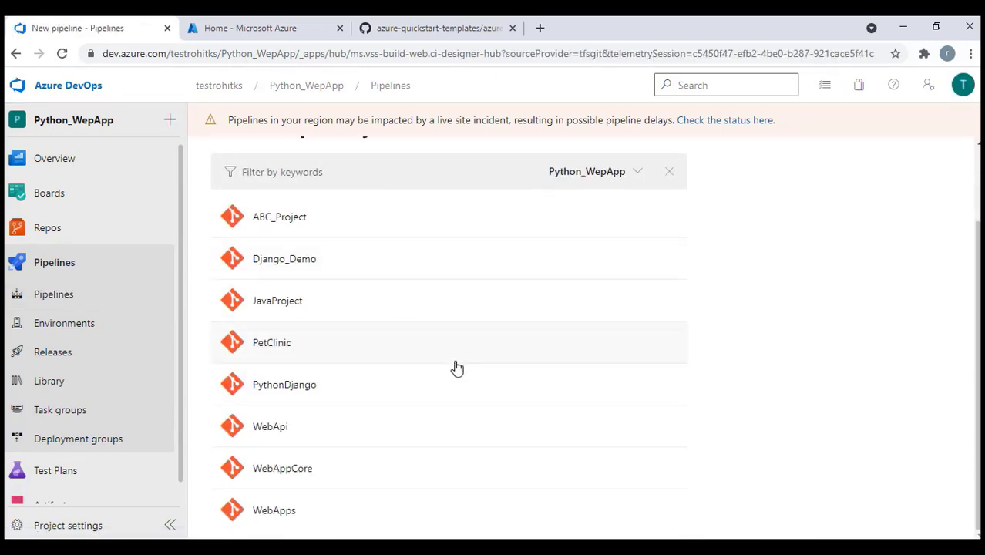
{"action": "left_click", "coordinate": [285, 470]}
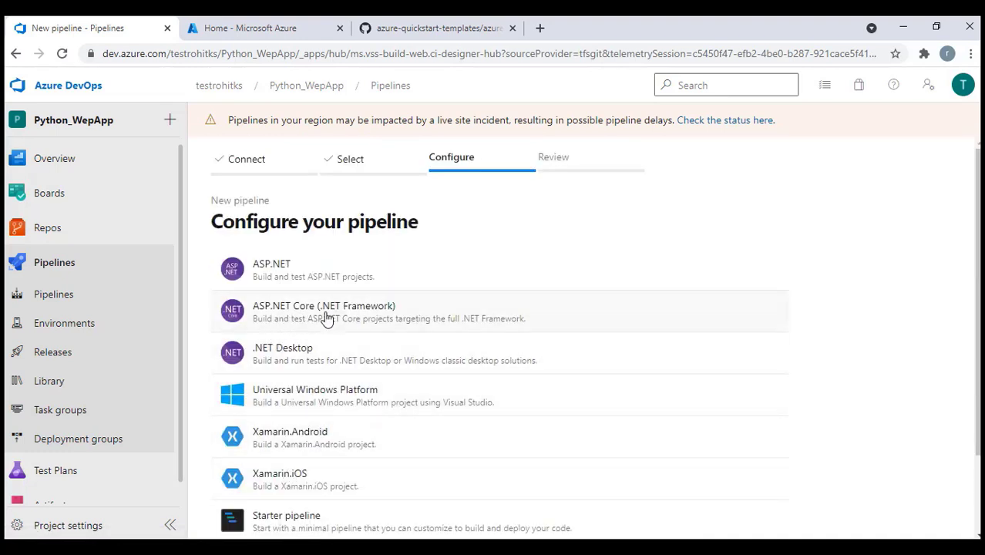
{"action": "left_click", "coordinate": [297, 319]}
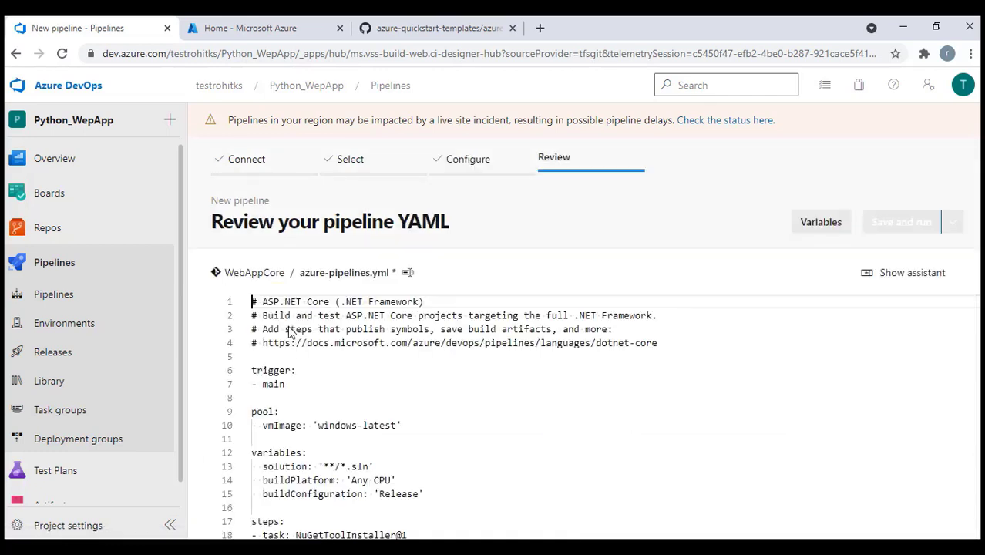
{"action": "scroll", "coordinate": [389, 361], "scroll_direction": "down", "scroll_amount": 2}
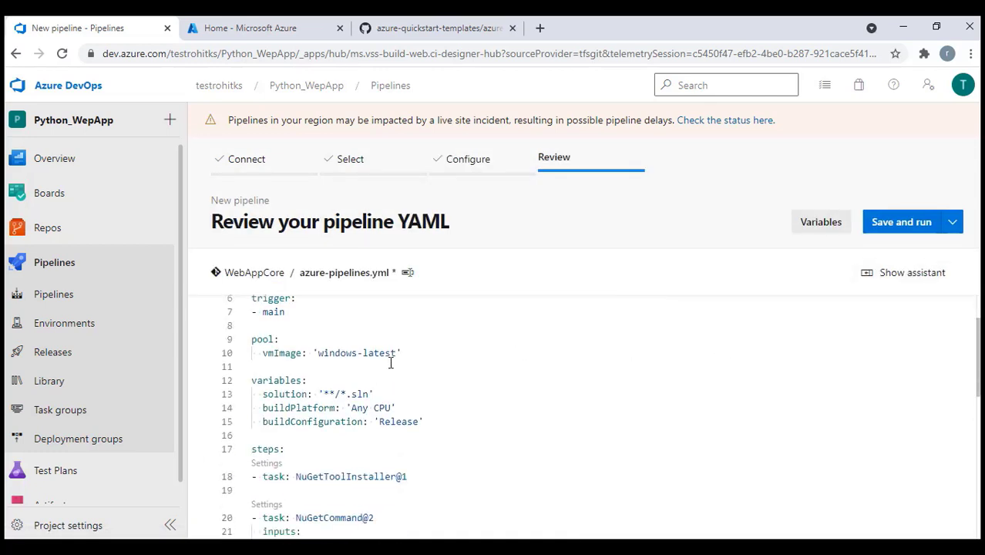
{"action": "scroll", "coordinate": [384, 405], "scroll_direction": "down", "scroll_amount": 6}
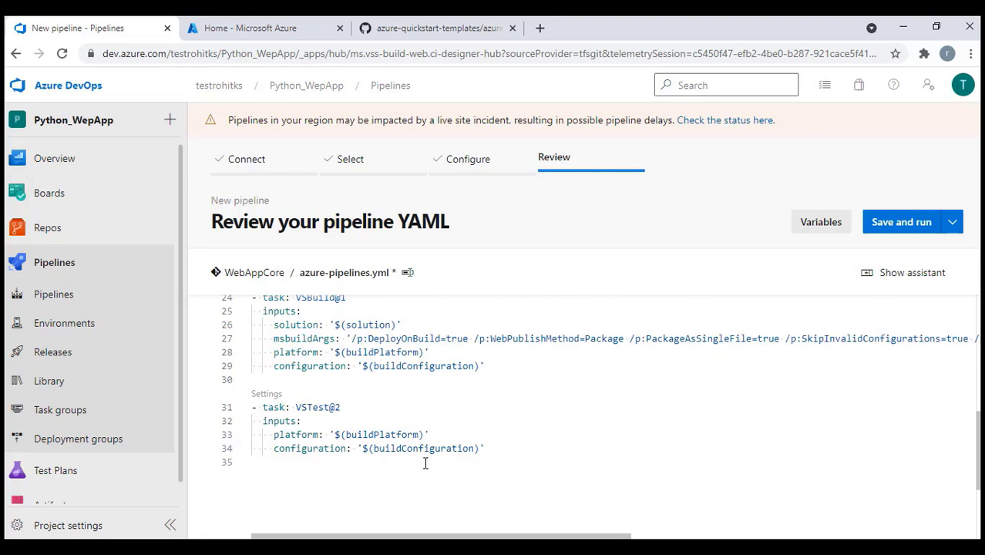
{"action": "left_click_drag", "start_coordinate": [496, 448], "coordinate": [252, 410]}
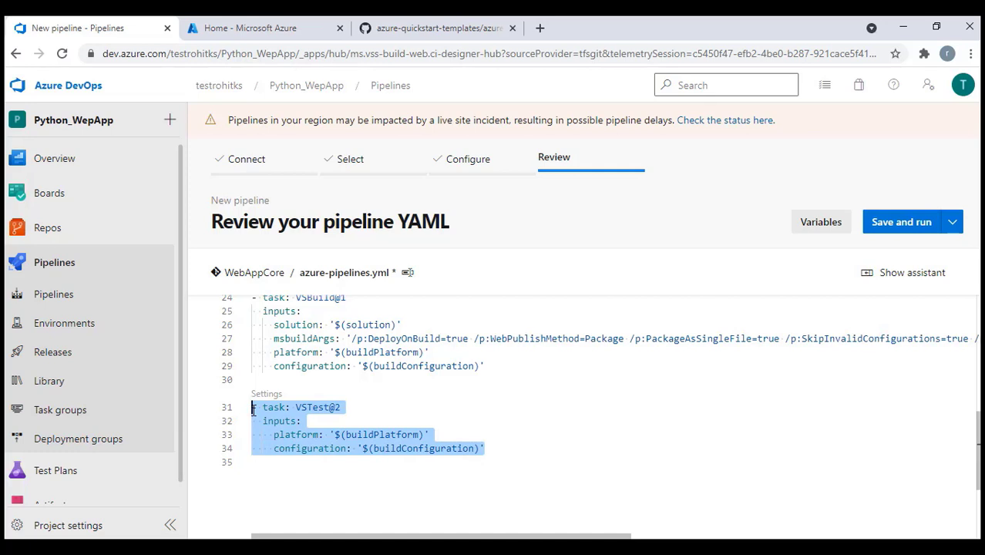
{"action": "key", "text": "Delete"}
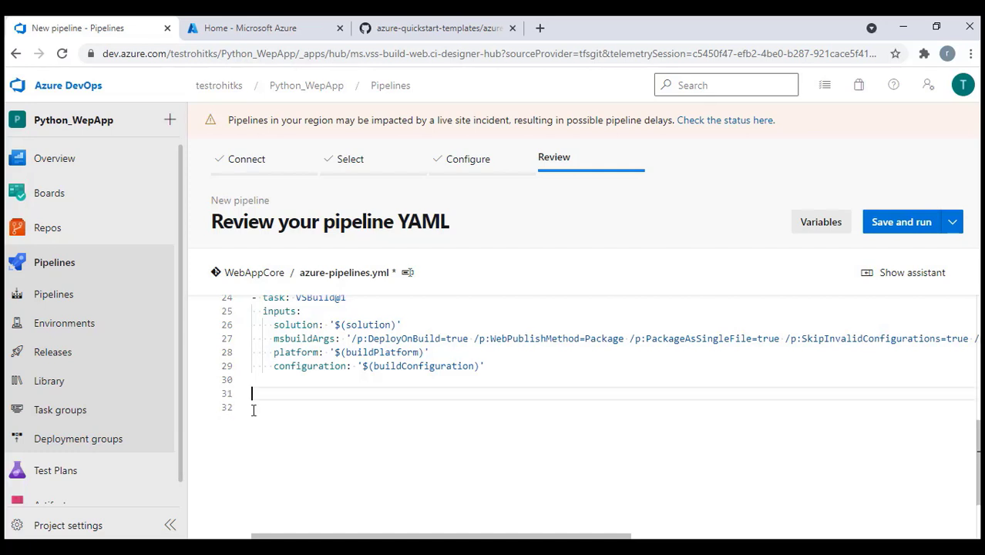
{"action": "scroll", "coordinate": [253, 409], "scroll_direction": "up", "scroll_amount": 6}
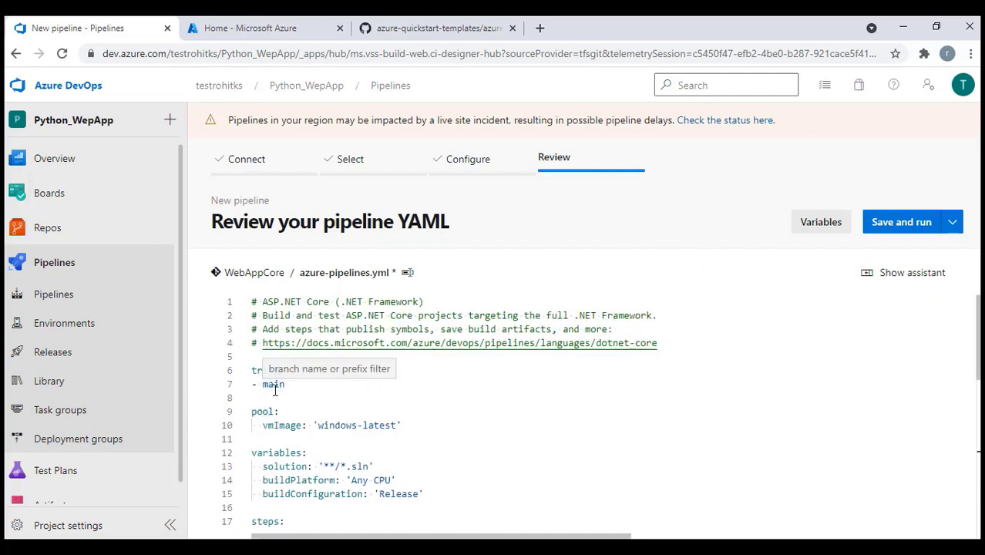
{"action": "left_click_drag", "start_coordinate": [253, 370], "coordinate": [281, 393]}
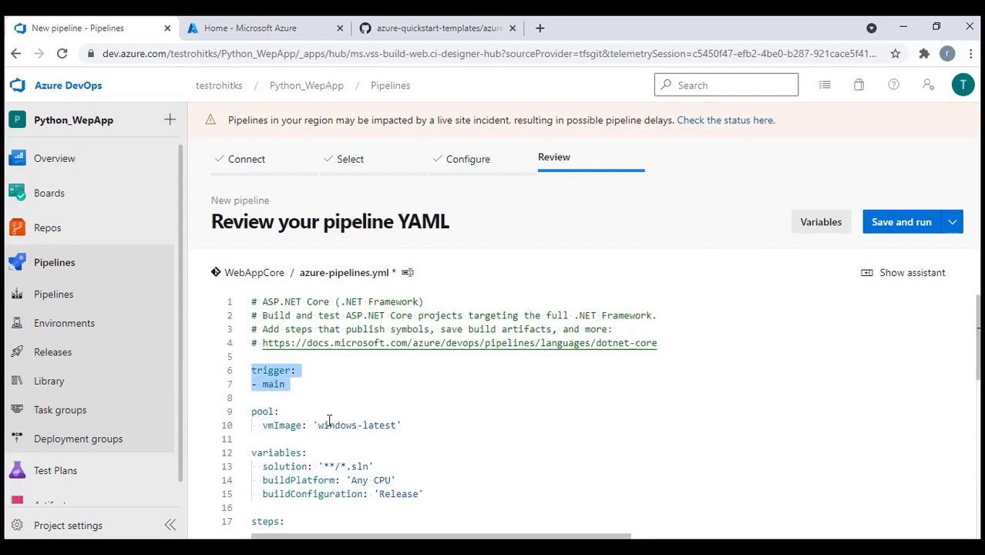
{"action": "scroll", "coordinate": [329, 420], "scroll_direction": "down", "scroll_amount": 2}
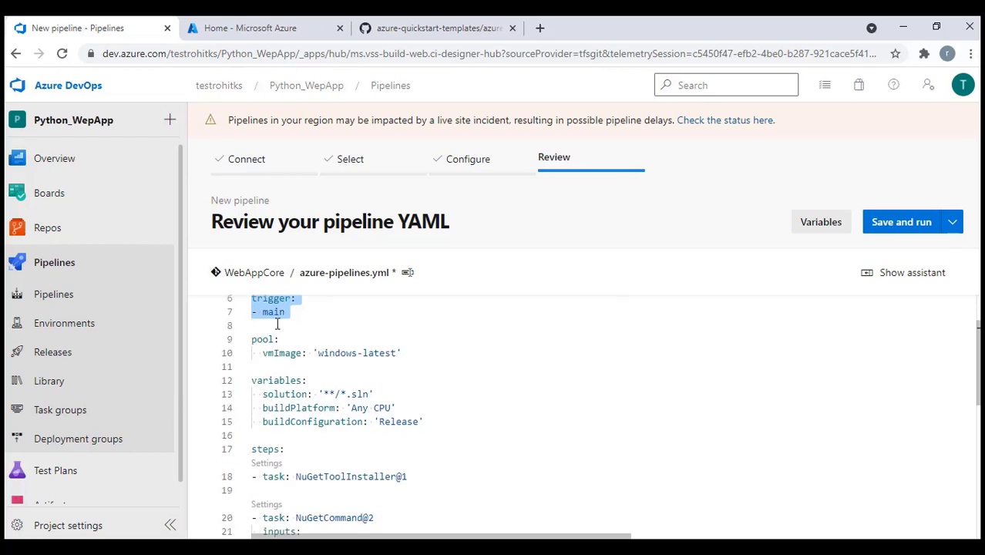
{"action": "left_click_drag", "start_coordinate": [268, 353], "coordinate": [432, 351]}
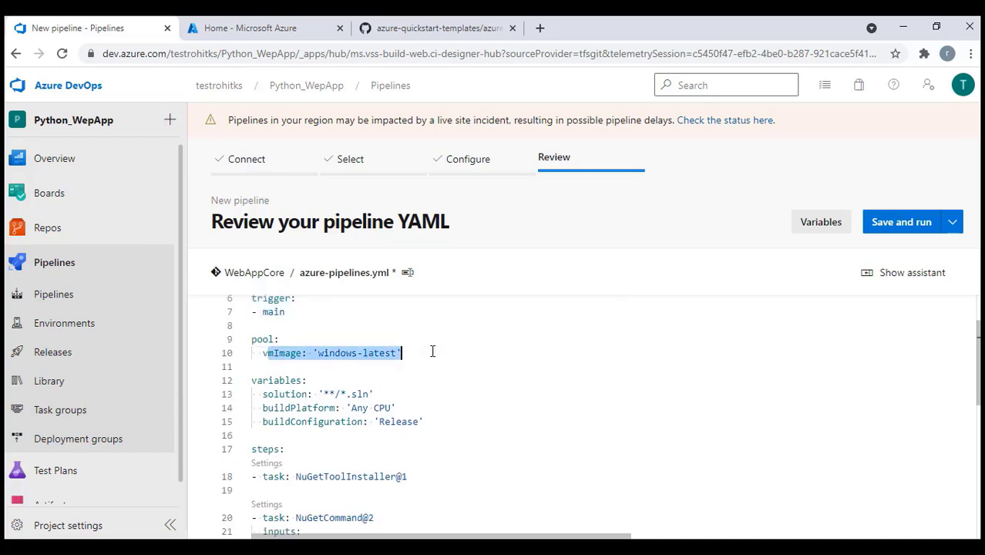
{"action": "scroll", "coordinate": [428, 356], "scroll_direction": "down", "scroll_amount": 1}
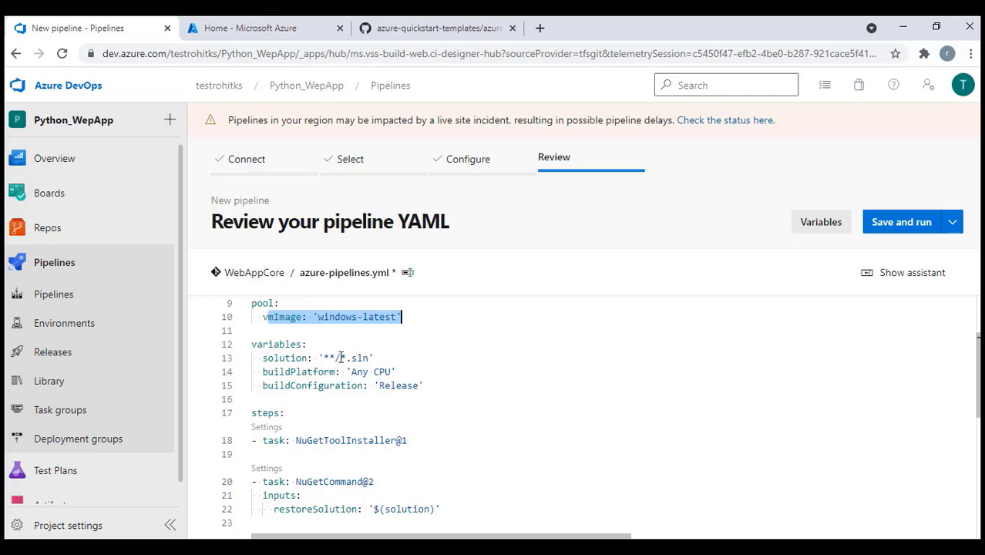
{"action": "left_click_drag", "start_coordinate": [319, 358], "coordinate": [375, 358]}
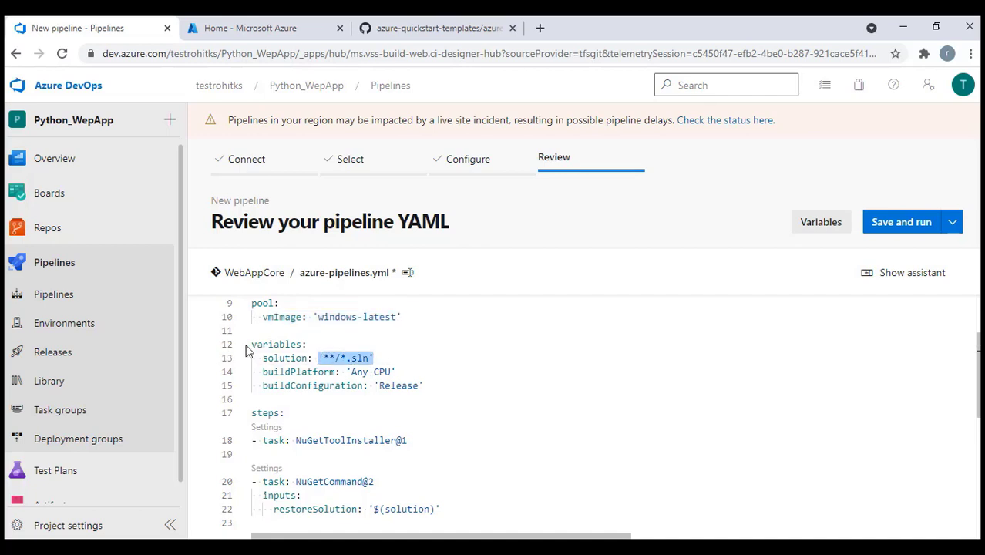
{"action": "scroll", "coordinate": [393, 389], "scroll_direction": "down", "scroll_amount": 2}
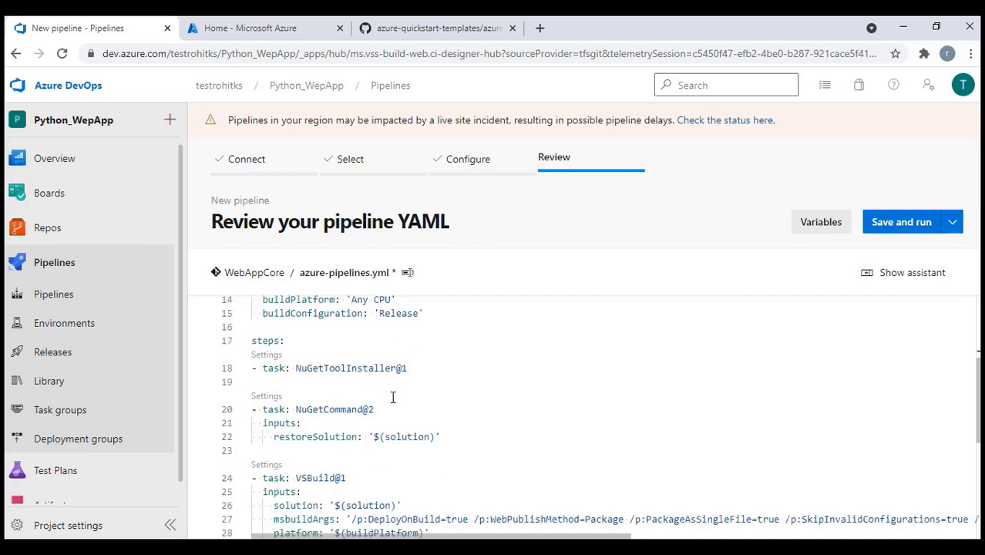
{"action": "left_click_drag", "start_coordinate": [296, 368], "coordinate": [340, 436]}
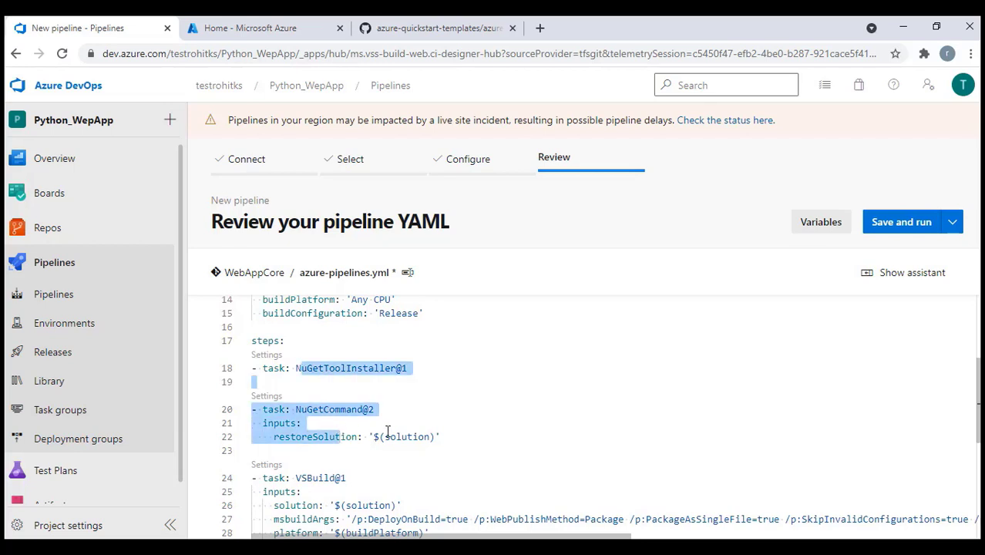
{"action": "scroll", "coordinate": [404, 437], "scroll_direction": "down", "scroll_amount": 2}
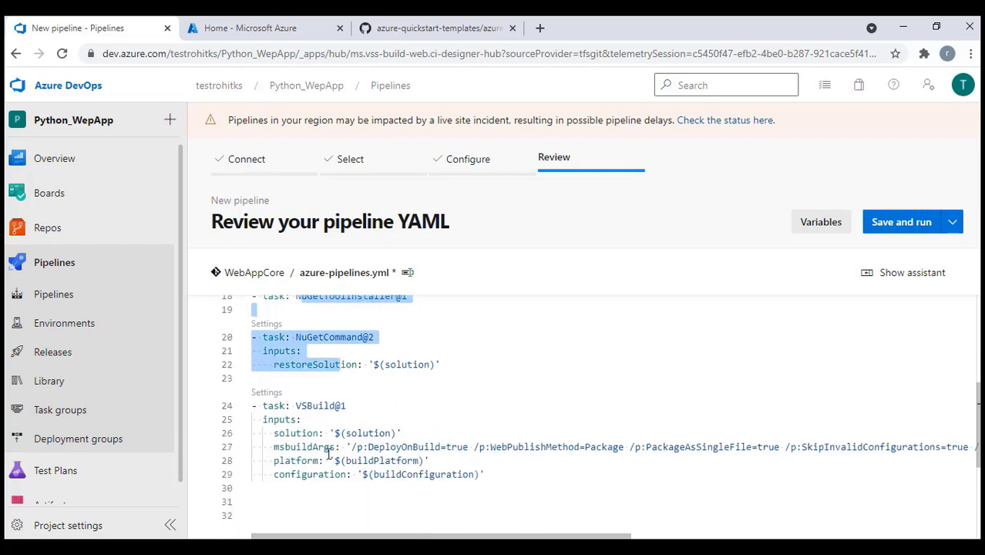
{"action": "left_click_drag", "start_coordinate": [274, 433], "coordinate": [337, 447]}
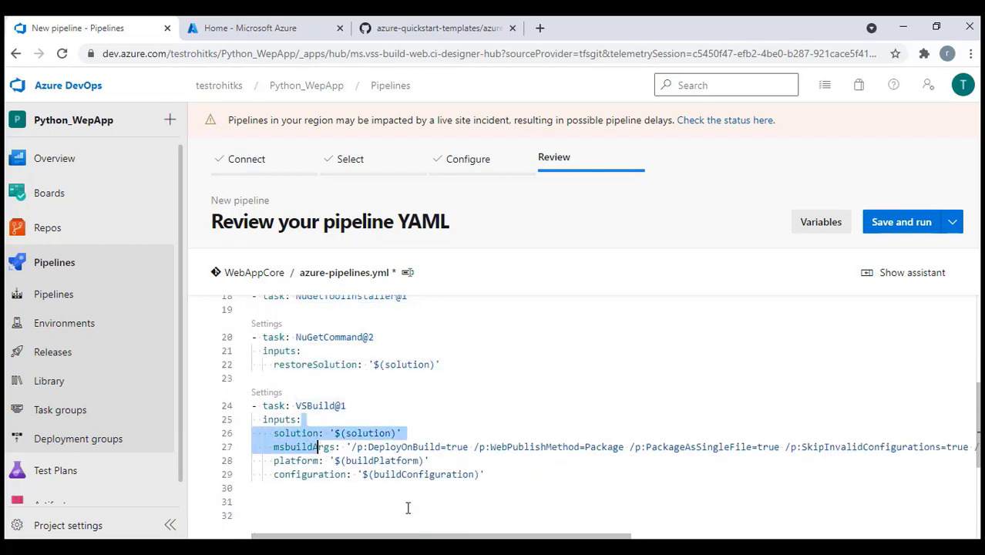
{"action": "left_click_drag", "start_coordinate": [426, 537], "coordinate": [643, 537]}
{"action": "left_click_drag", "start_coordinate": [723, 532], "coordinate": [785, 533]}
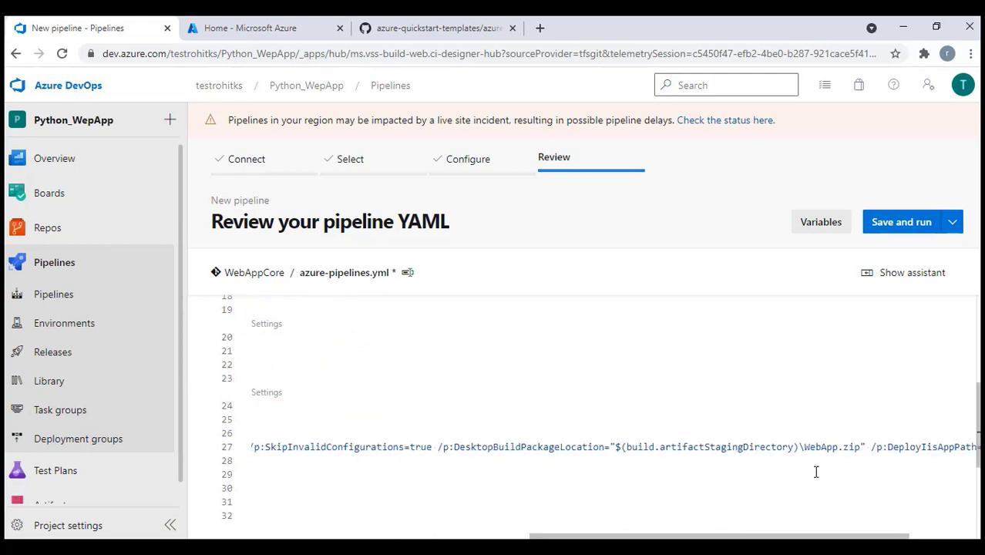
{"action": "left_click_drag", "start_coordinate": [800, 451], "coordinate": [620, 448]}
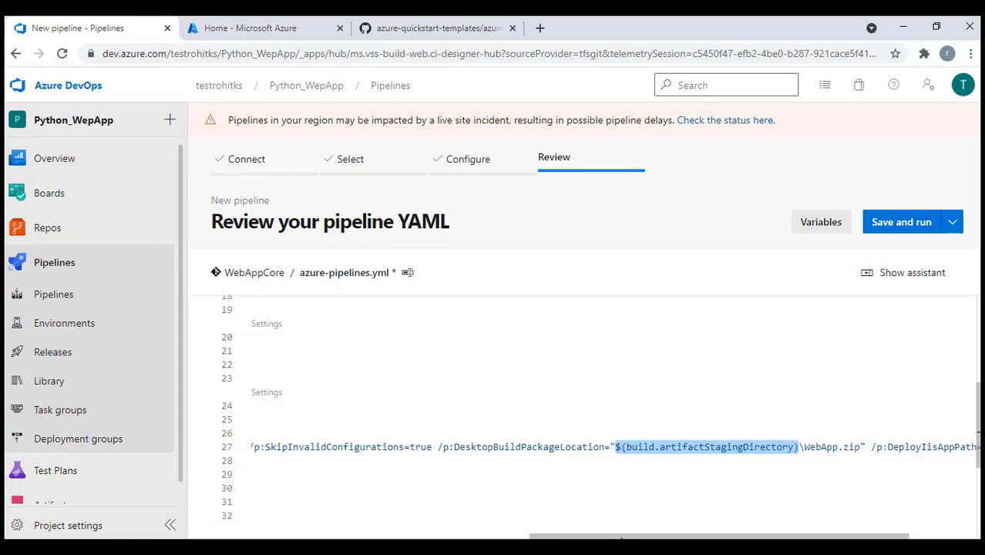
{"action": "scroll", "coordinate": [347, 503], "scroll_direction": "left", "scroll_amount": 5}
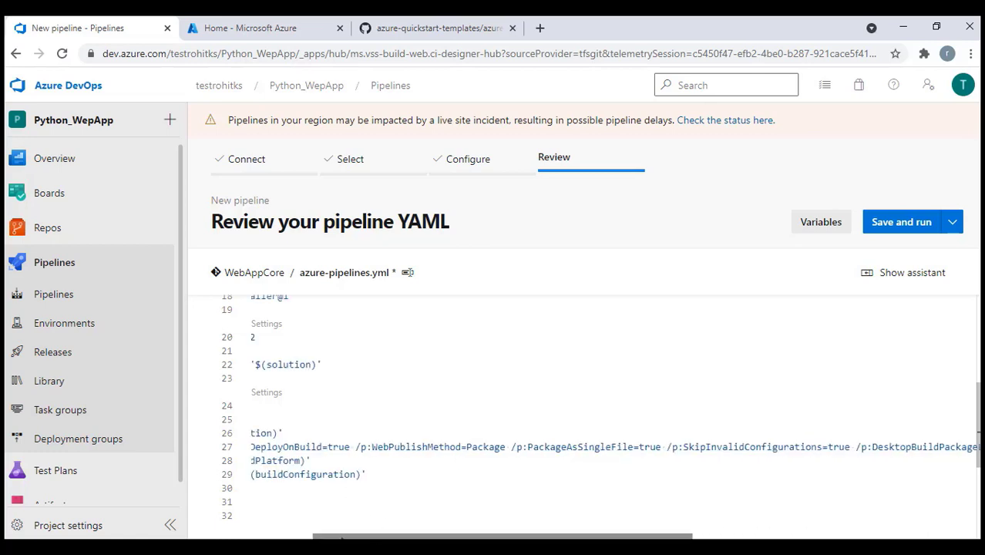
{"action": "scroll", "coordinate": [444, 486], "scroll_direction": "left", "scroll_amount": 3}
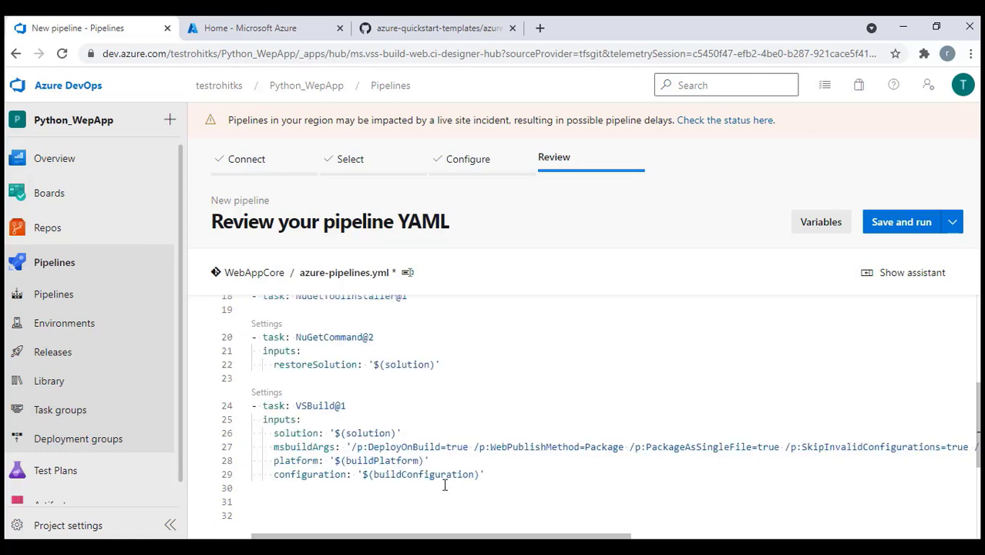
Choose the Copy files task in the assistant and set Target Folder to $(build.artifactStagingDirectory)
{"action": "left_click", "coordinate": [931, 283]}
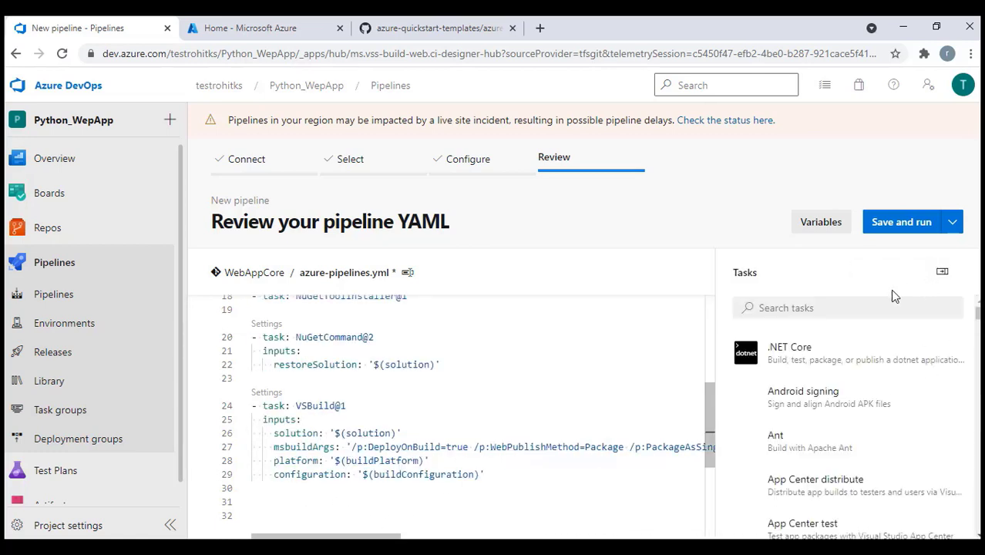
{"action": "left_click", "coordinate": [817, 309]}
{"action": "type", "text": "copy"}
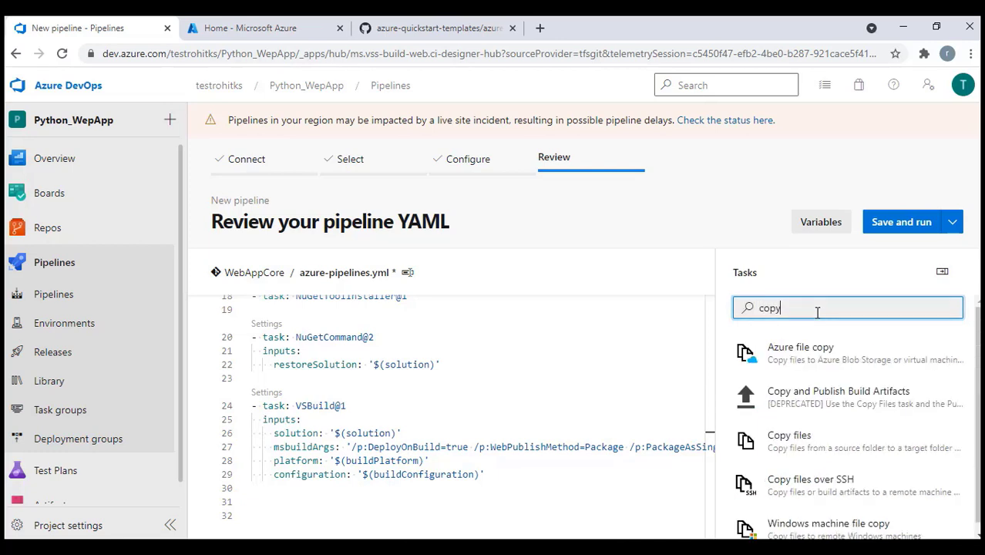
{"action": "scroll", "coordinate": [818, 362], "scroll_direction": "down", "scroll_amount": 1}
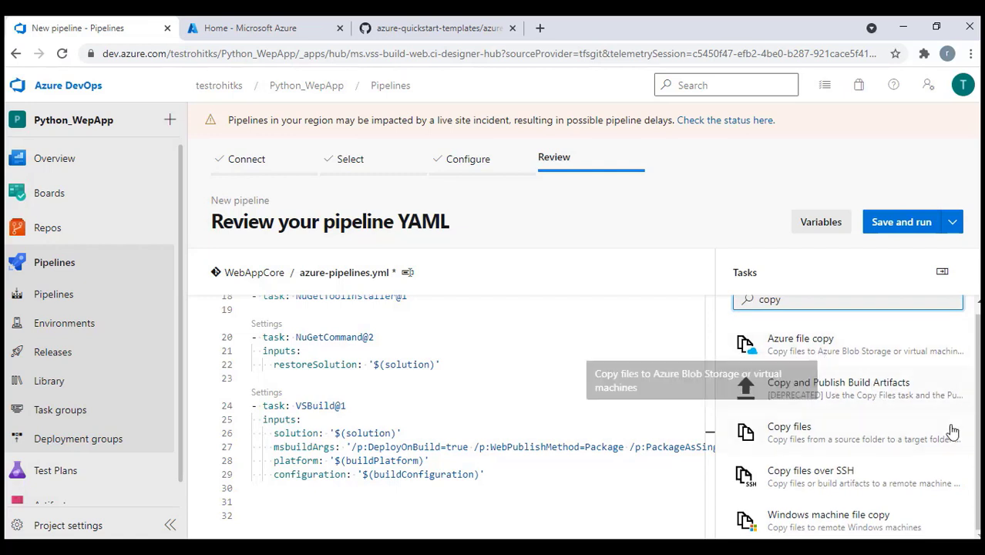
{"action": "left_click", "coordinate": [863, 434]}
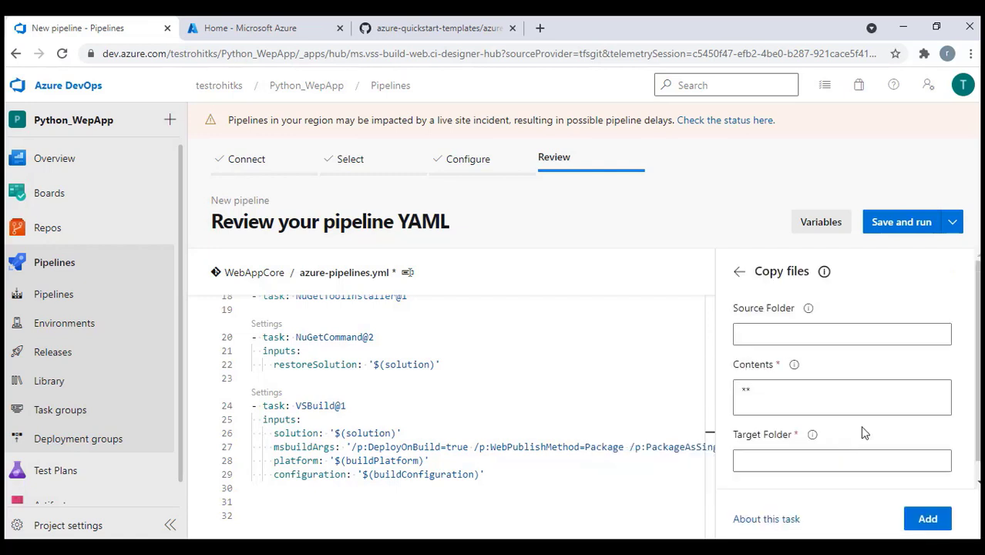
{"action": "left_click", "coordinate": [755, 335]}
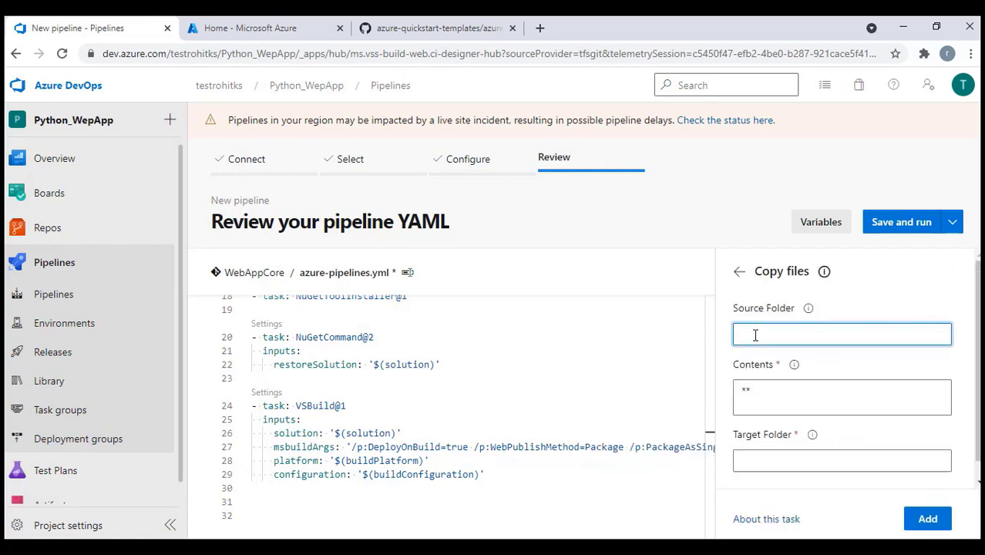
{"action": "left_click", "coordinate": [791, 463]}
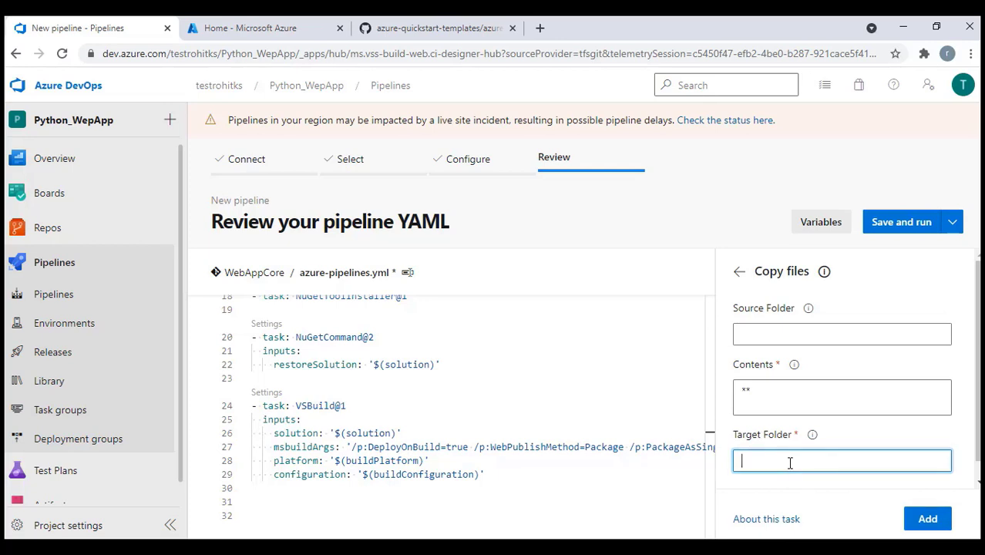
{"action": "type", "text": "$(build.artifactStagingDirectory)"}
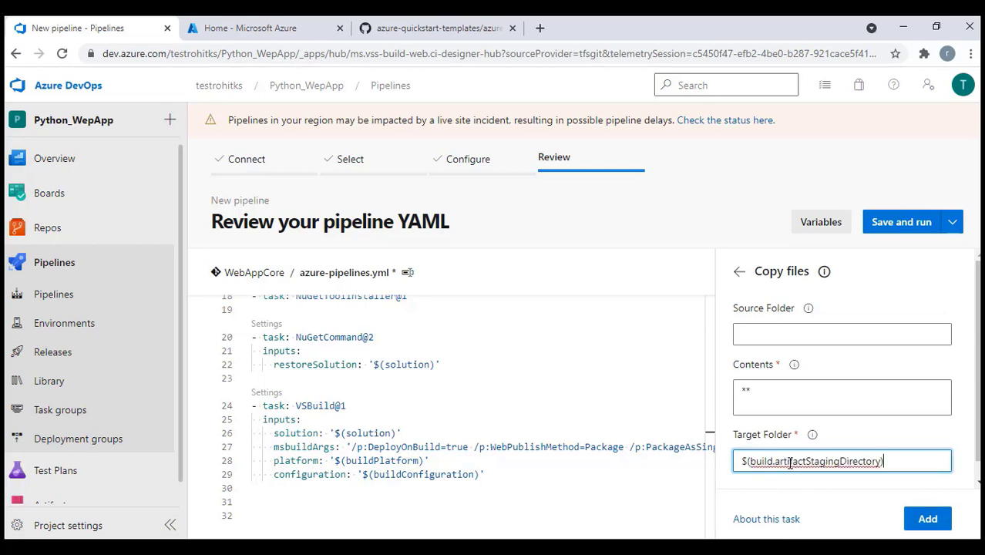
{"action": "left_click_drag", "start_coordinate": [895, 461], "coordinate": [732, 467]}
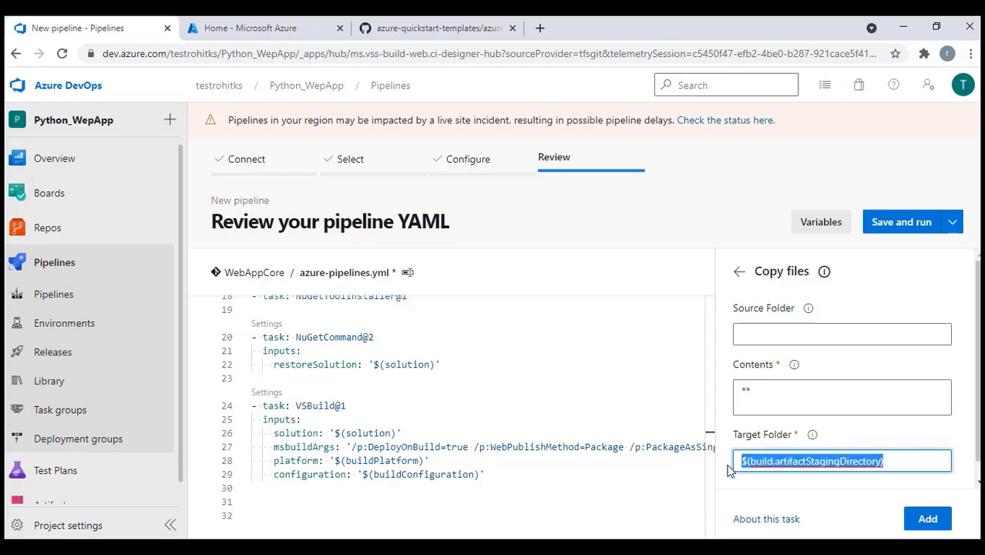
{"action": "left_click", "coordinate": [752, 333]}
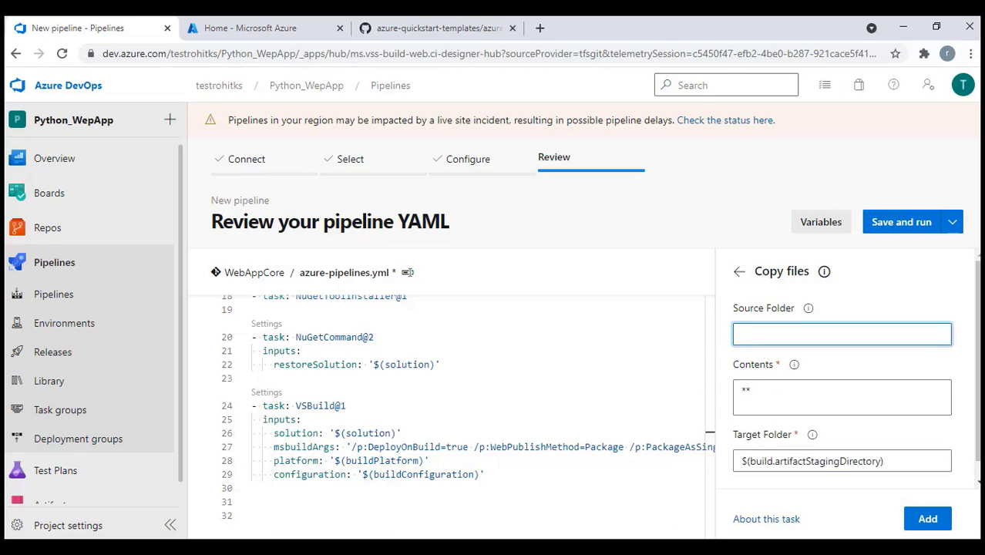
Copy the ARMWebCore project name from Visual Studio and paste it as the Source Folder
{"action": "key", "text": "alt+Tab"}
{"action": "left_click", "coordinate": [974, 158]}
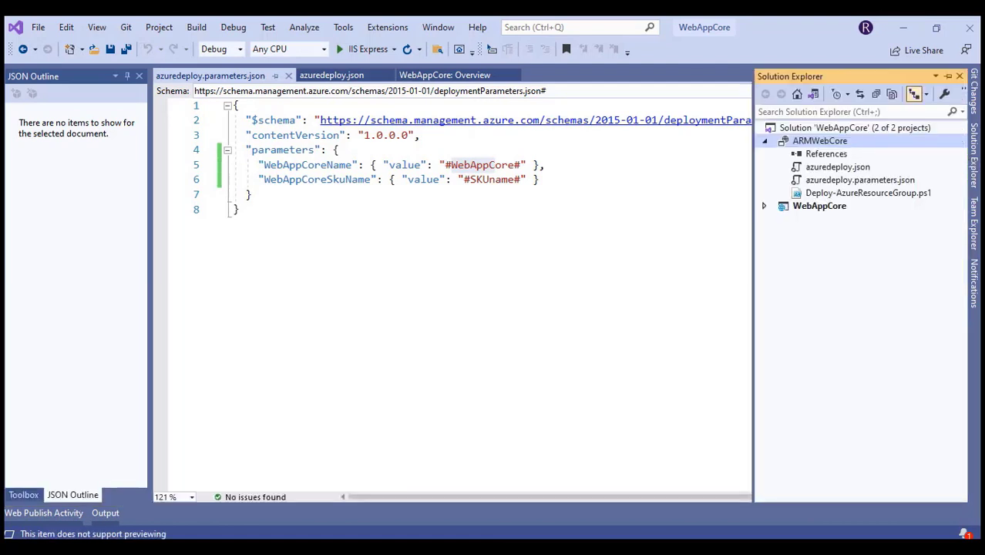
{"action": "right_click", "coordinate": [816, 146]}
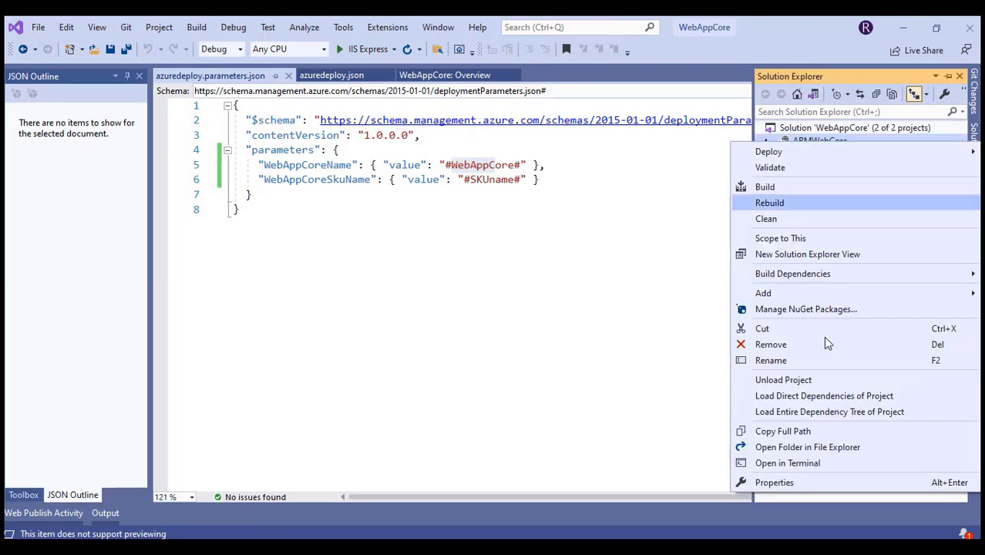
{"action": "left_click", "coordinate": [787, 360]}
{"action": "key", "text": "ctrl+c"}
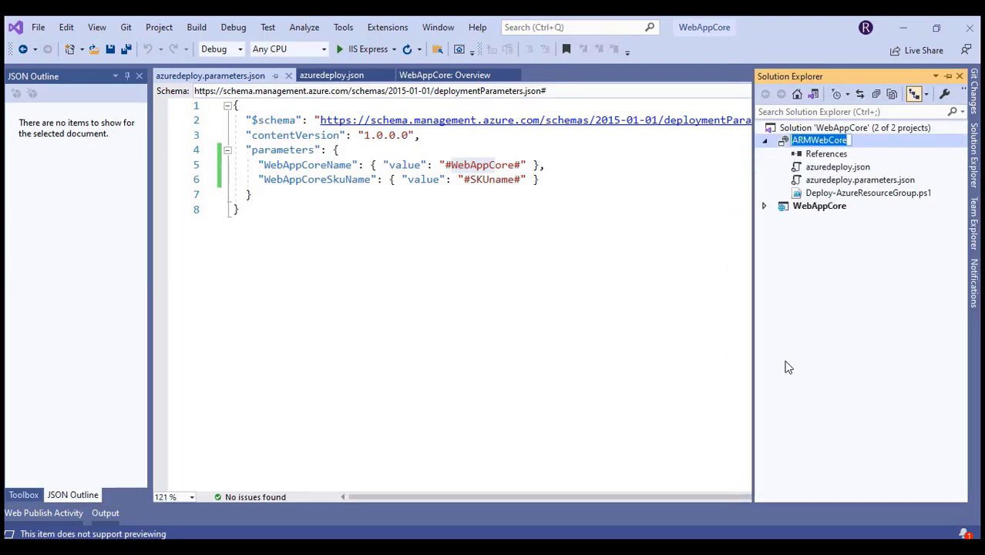
{"action": "left_click", "coordinate": [800, 380]}
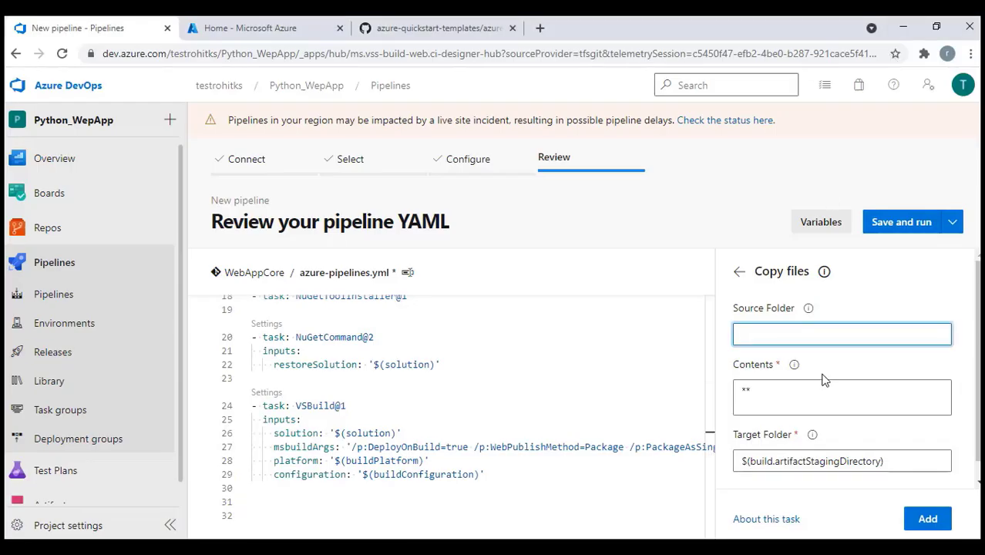
{"action": "key", "text": "ctrl+v"}
{"action": "key", "text": "Tab"}
{"action": "type", "text": "**"}
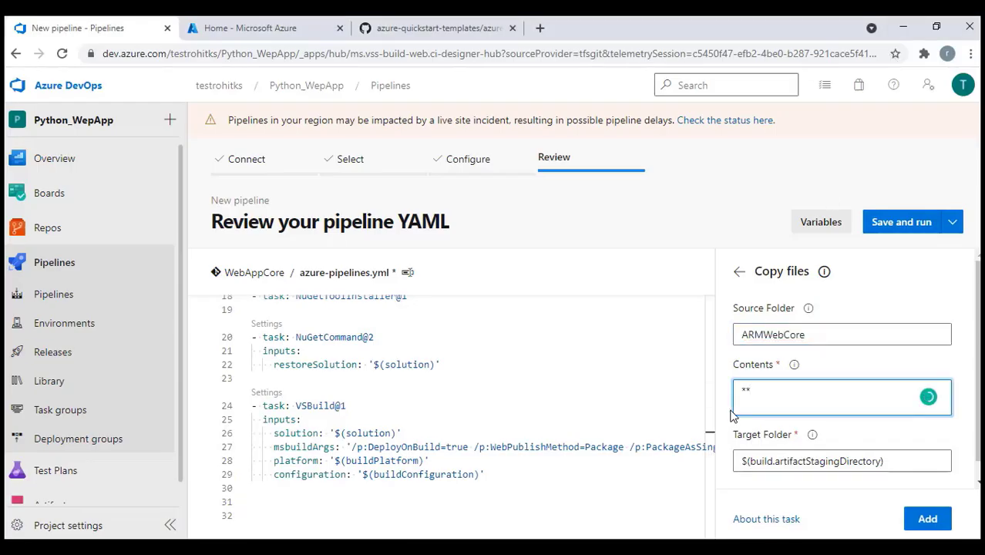
{"action": "key", "text": "BackSpace"}
Set Contents to azuredeploy*.json and insert the Copy files task at line 31
{"action": "key", "text": "alt+Tab"}
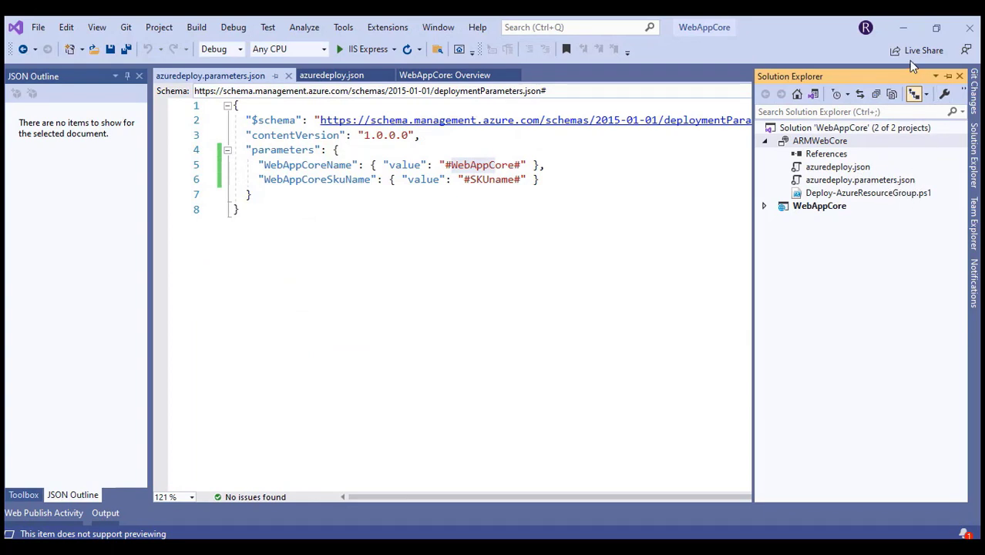
{"action": "left_click", "coordinate": [902, 27]}
{"action": "left_click", "coordinate": [906, 29]}
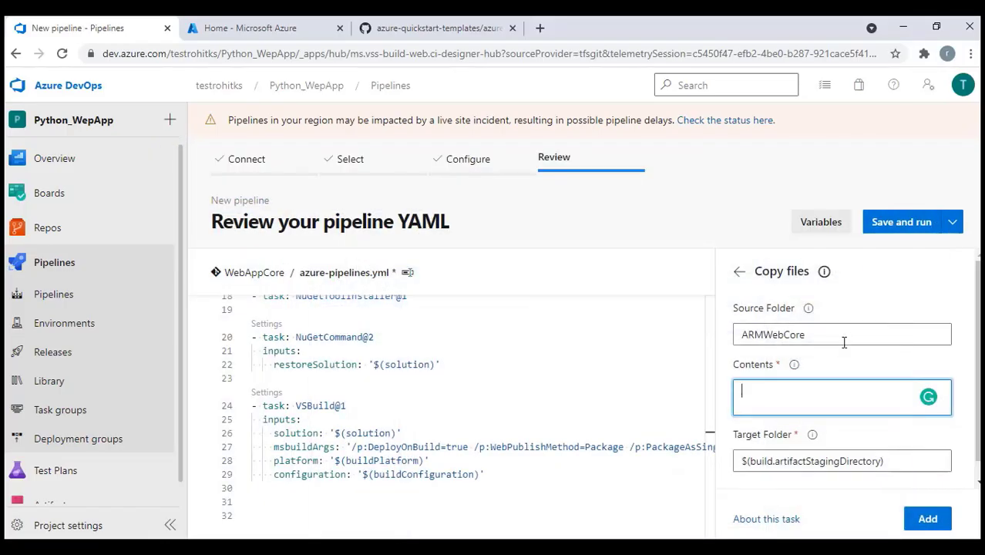
{"action": "type", "text": "azure"}
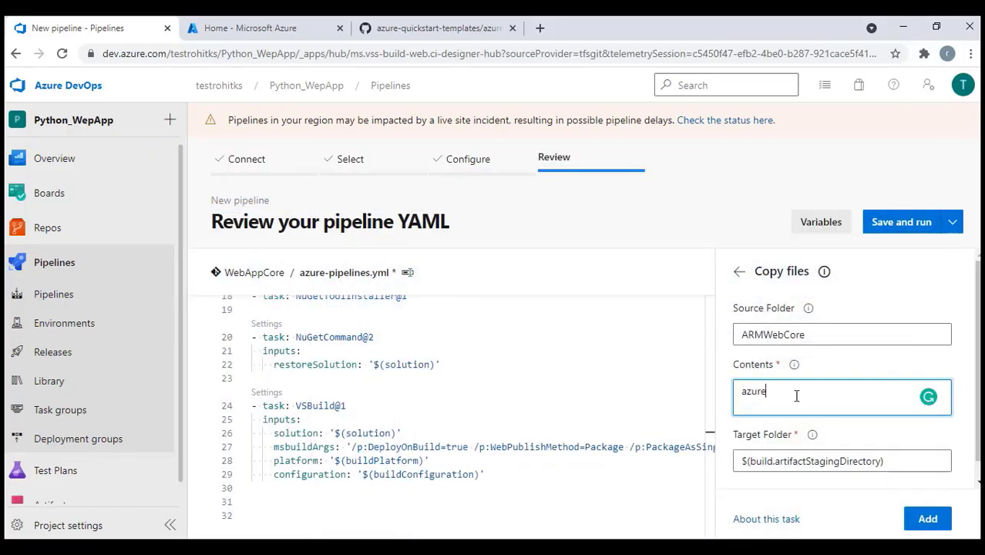
{"action": "type", "text": "deploy"}
{"action": "key", "text": "BackSpace"}
{"action": "key", "text": "BackSpace"}
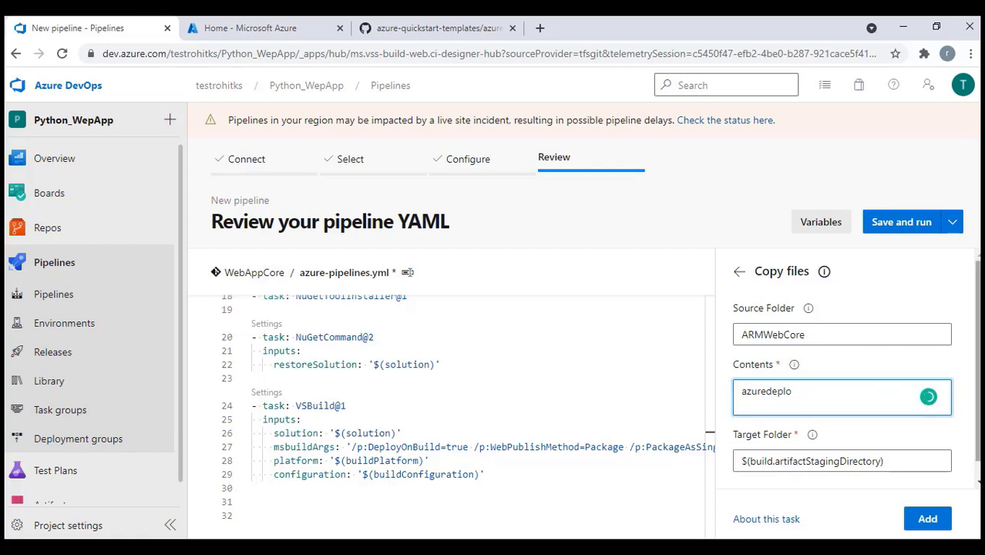
{"action": "type", "text": "y*.json"}
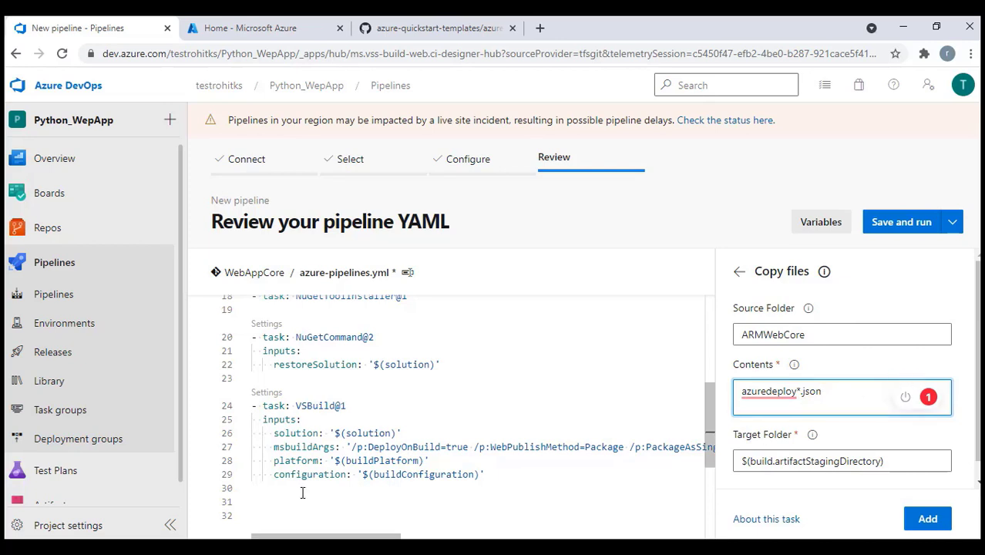
{"action": "scroll", "coordinate": [301, 488], "scroll_direction": "down", "scroll_amount": 2}
{"action": "left_click", "coordinate": [253, 428]}
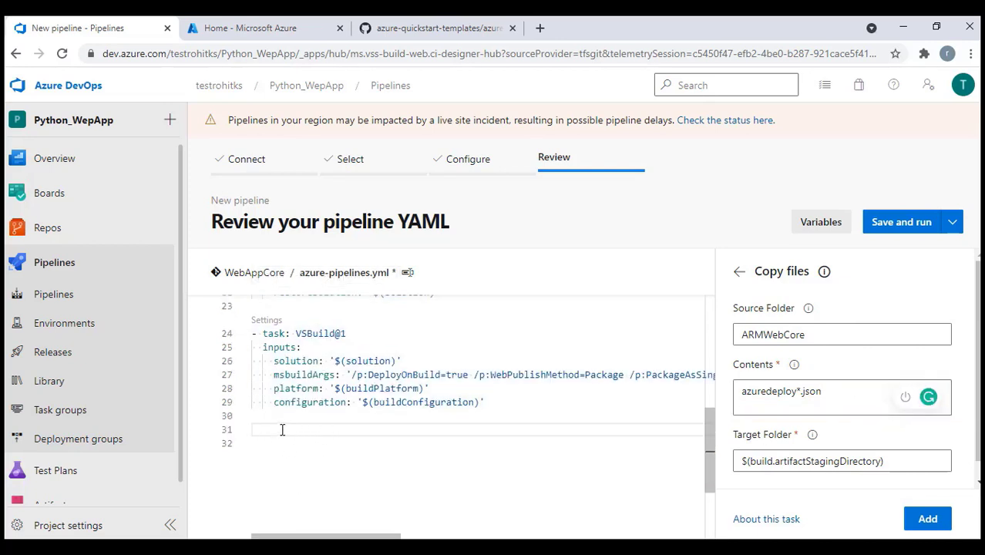
{"action": "left_click", "coordinate": [928, 519]}
Add a Publish build artifacts task with artifact name drop on a new line after CopyFiles
{"action": "scroll", "coordinate": [514, 462], "scroll_direction": "down", "scroll_amount": 2}
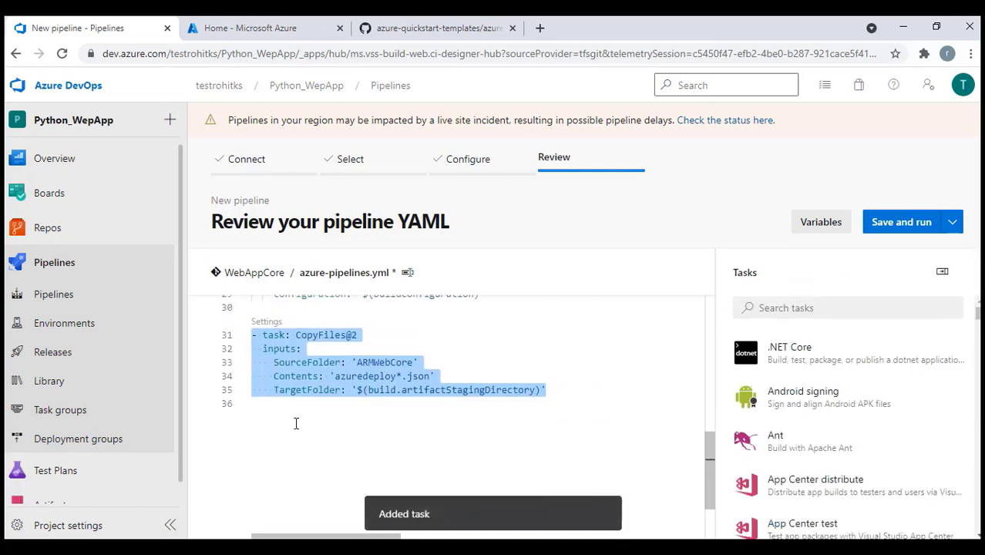
{"action": "left_click", "coordinate": [260, 408]}
{"action": "key", "text": "Return"}
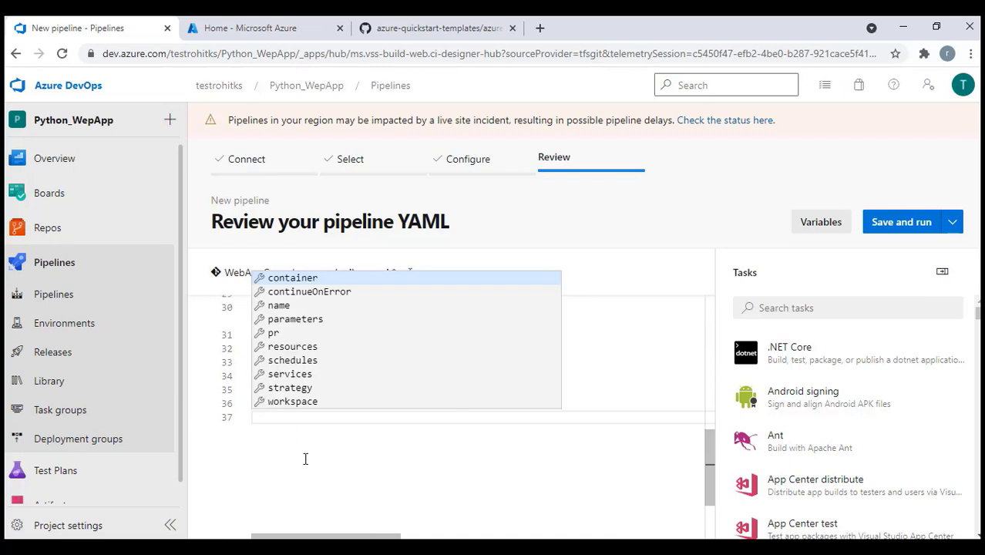
{"action": "key", "text": "Escape"}
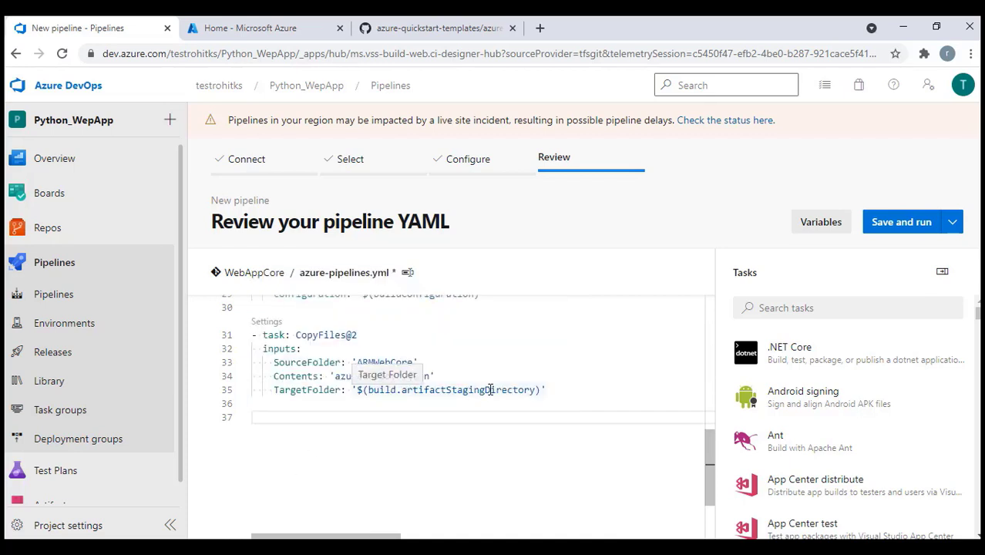
{"action": "left_click", "coordinate": [788, 311]}
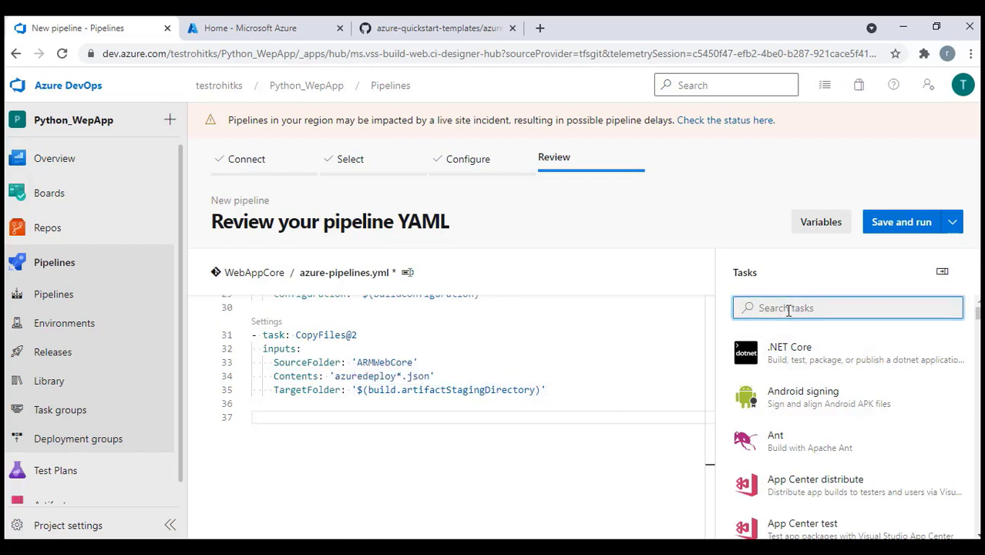
{"action": "type", "text": "publi"}
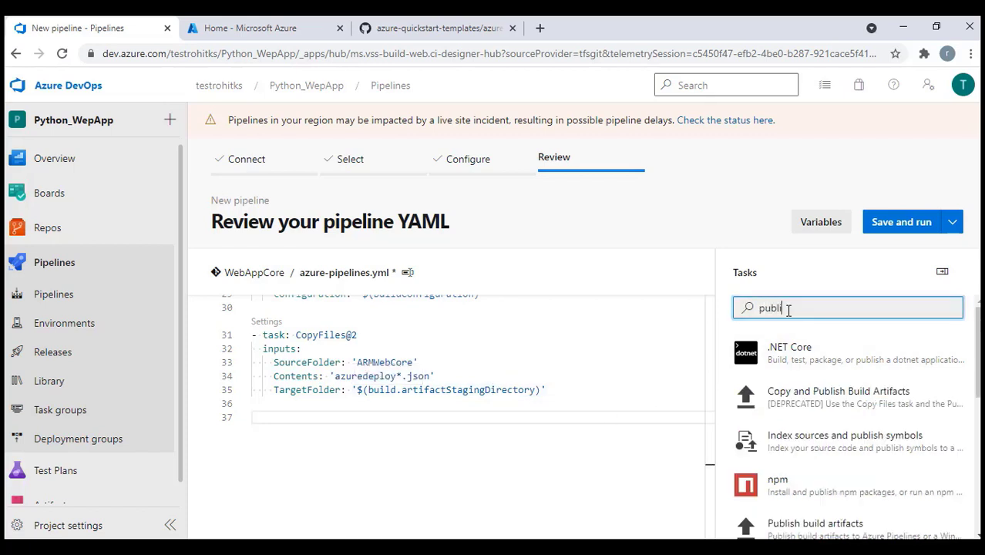
{"action": "type", "text": "sh bui"}
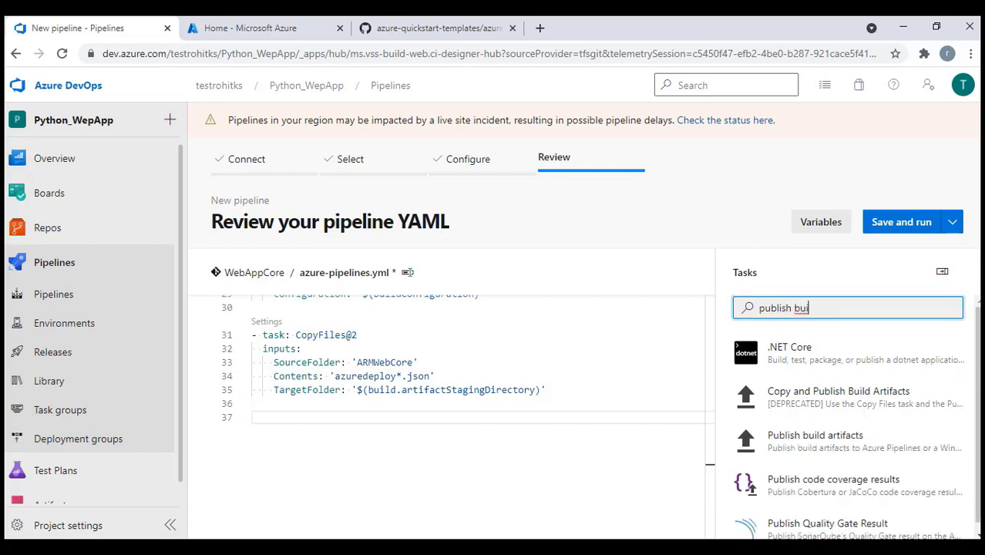
{"action": "left_click", "coordinate": [819, 449]}
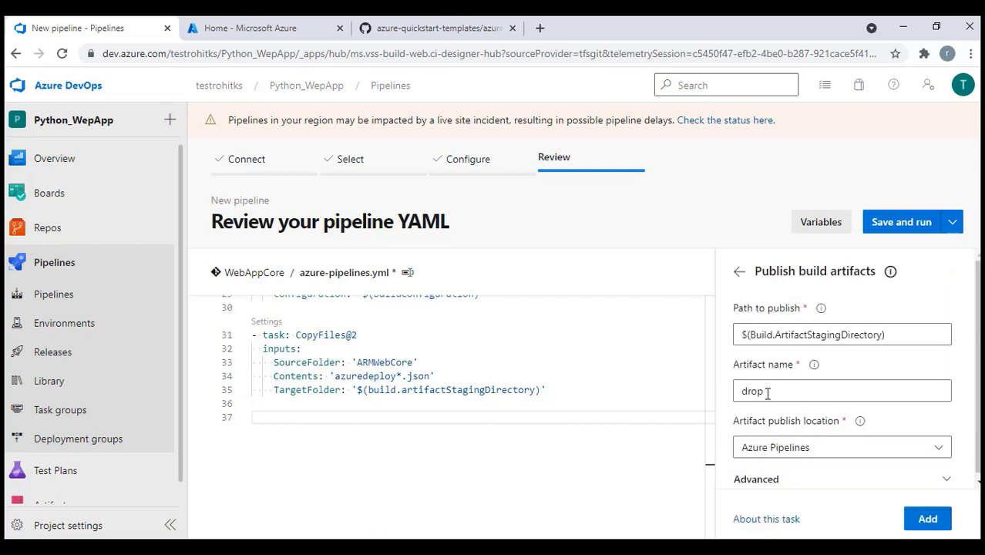
{"action": "left_click_drag", "start_coordinate": [768, 394], "coordinate": [739, 393]}
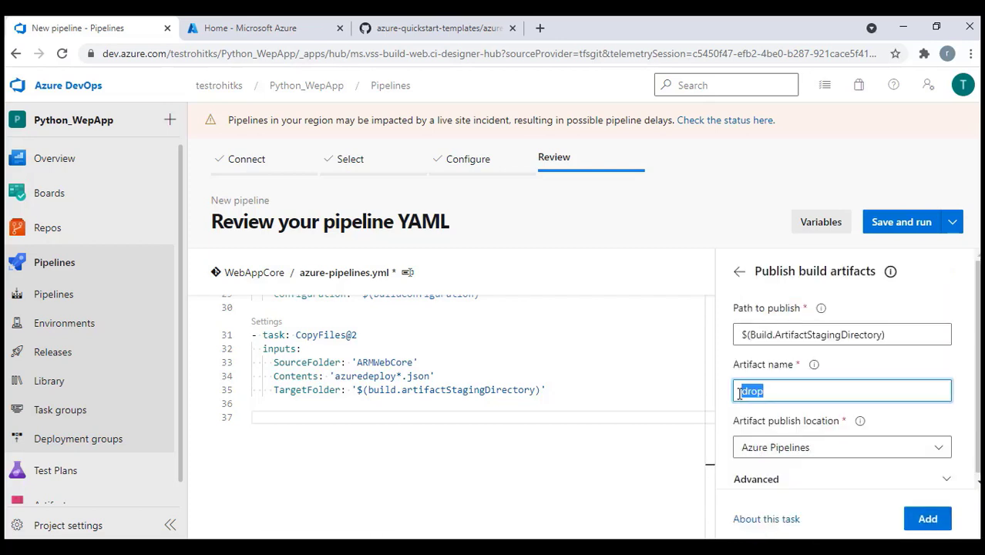
{"action": "left_click", "coordinate": [260, 417]}
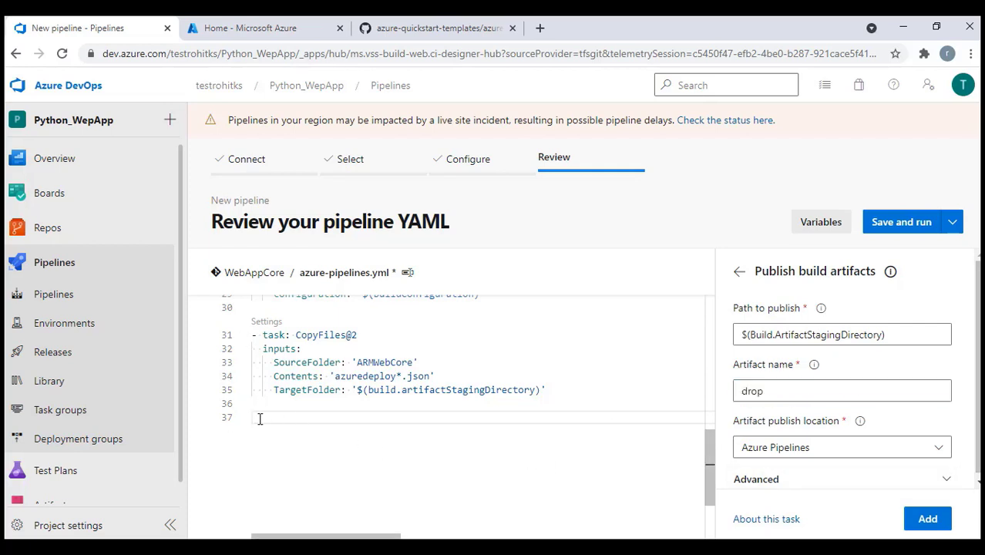
{"action": "left_click", "coordinate": [929, 519]}
Save the pipeline without running it, committing azure-pipelines.yml to the main branch
{"action": "scroll", "coordinate": [431, 431], "scroll_direction": "up", "scroll_amount": 5}
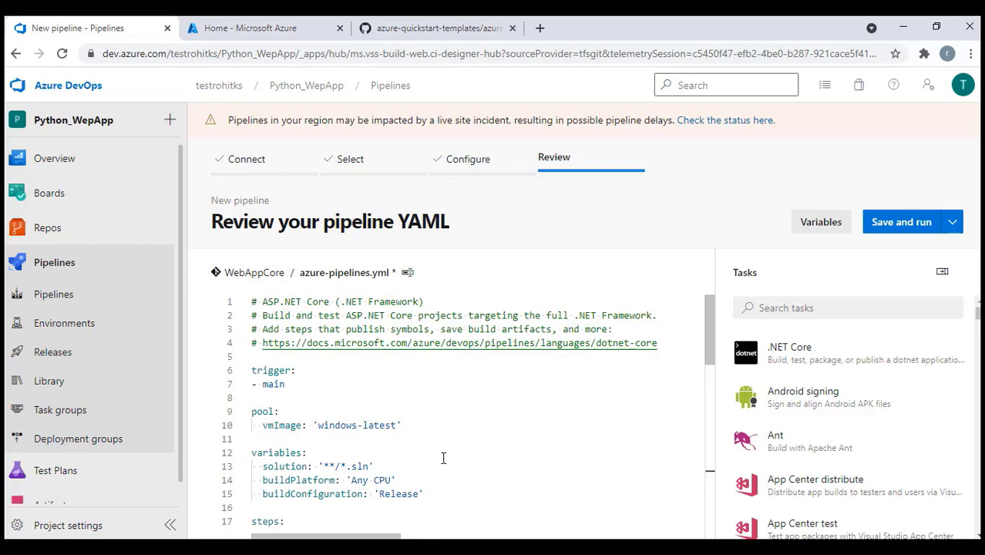
{"action": "scroll", "coordinate": [442, 454], "scroll_direction": "down", "scroll_amount": 5}
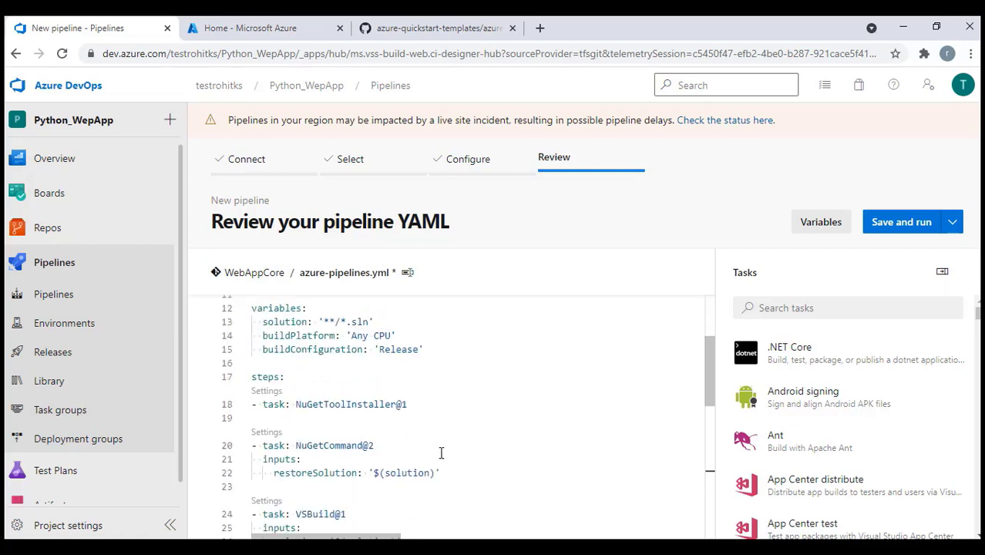
{"action": "scroll", "coordinate": [430, 456], "scroll_direction": "down", "scroll_amount": 1}
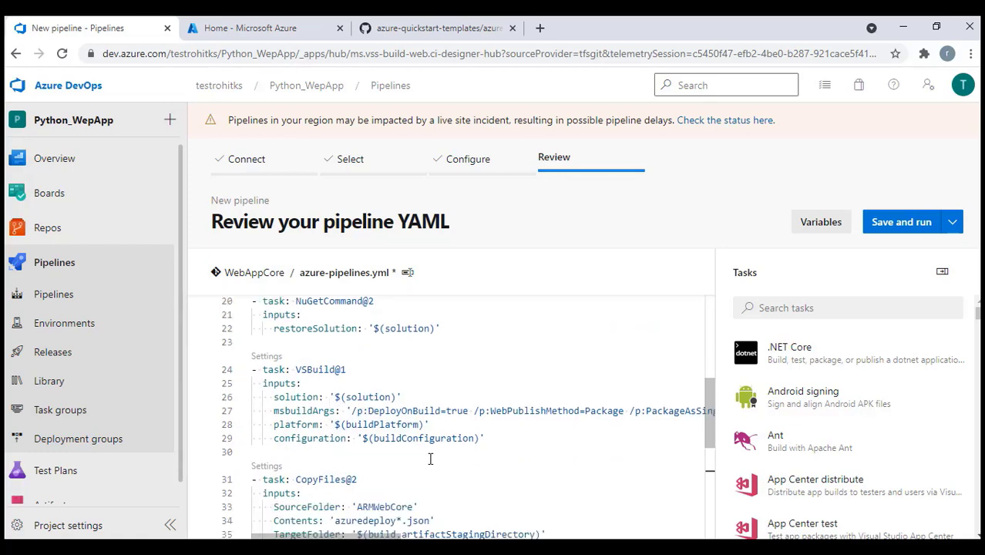
{"action": "scroll", "coordinate": [430, 458], "scroll_direction": "up", "scroll_amount": 1}
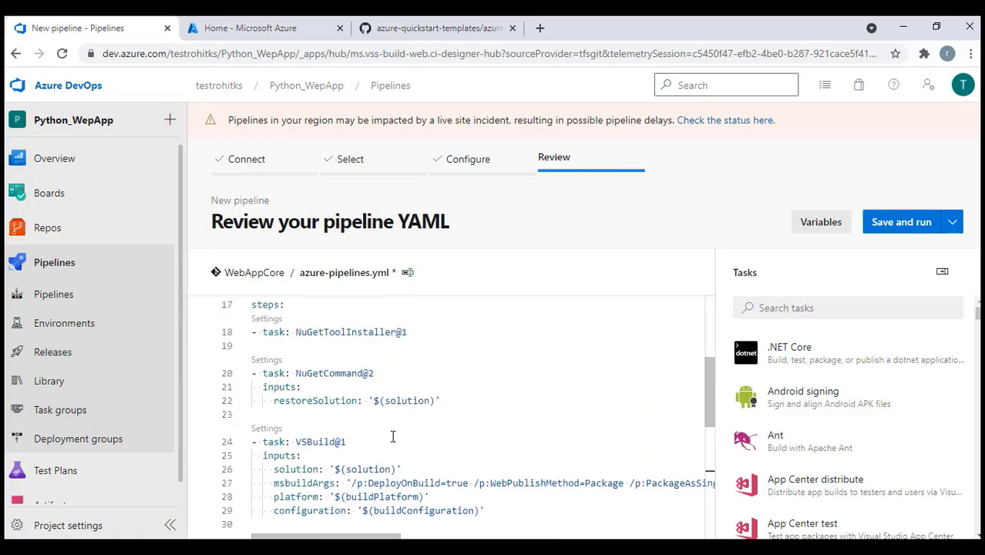
{"action": "left_click", "coordinate": [952, 227]}
{"action": "left_click", "coordinate": [849, 253]}
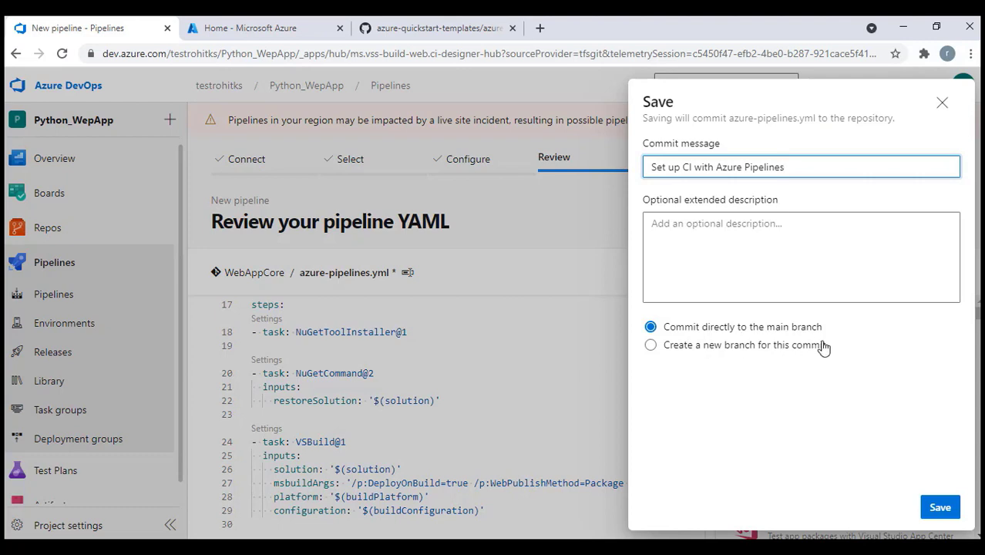
{"action": "left_click", "coordinate": [940, 507]}
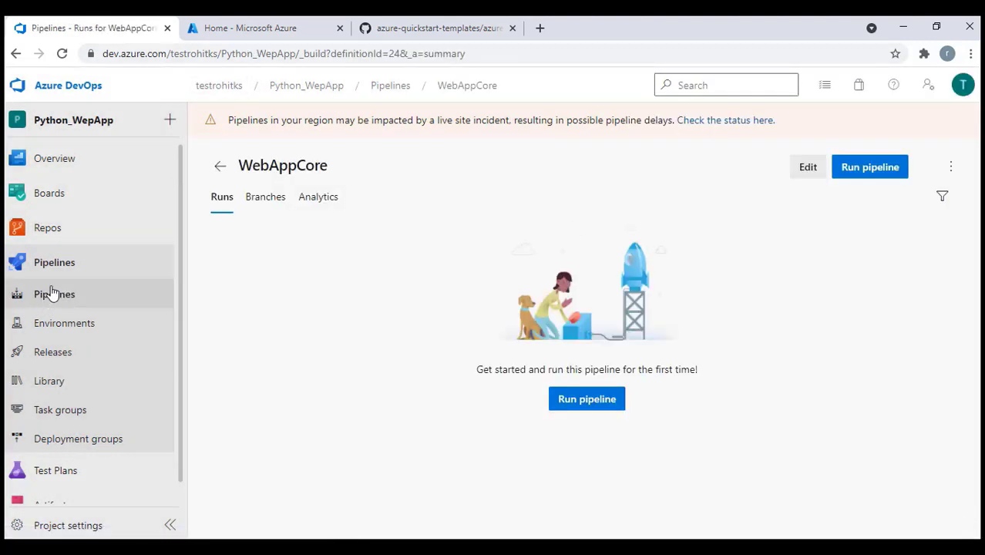
Check the committed azure-pipelines.yml in Repos in a new tab, then return to the pipeline
{"action": "right_click", "coordinate": [42, 237]}
{"action": "left_click", "coordinate": [65, 241]}
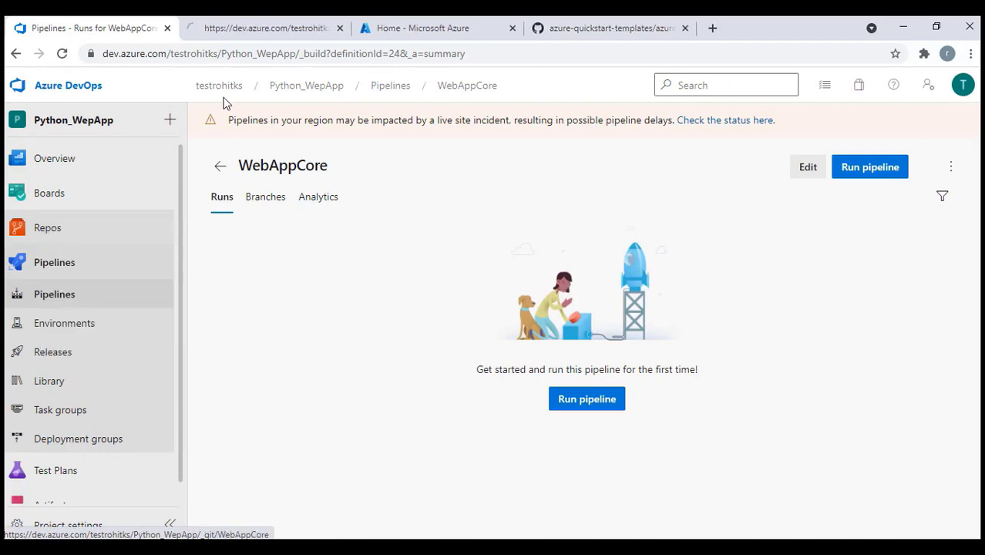
{"action": "left_click", "coordinate": [214, 29]}
{"action": "left_click", "coordinate": [279, 210]}
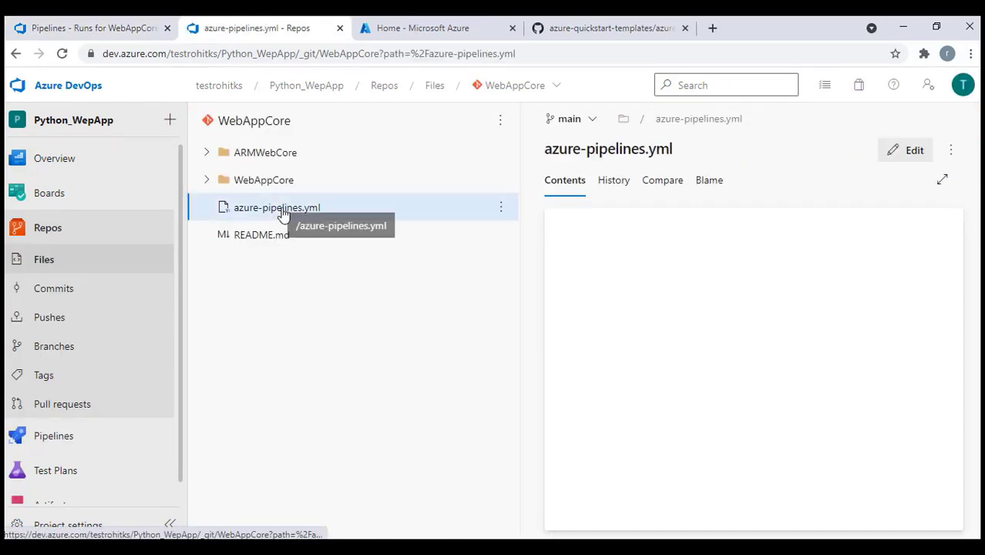
{"action": "left_click", "coordinate": [942, 180]}
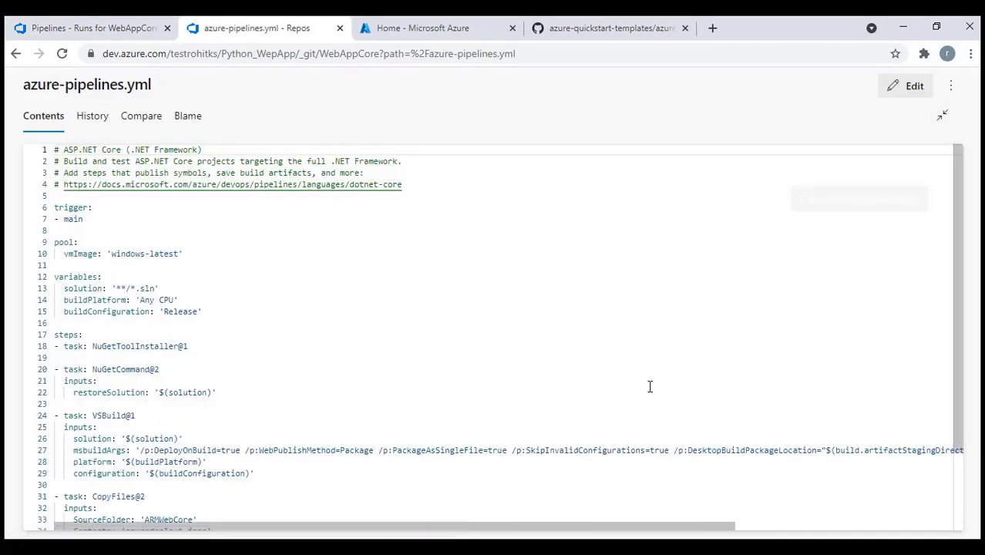
{"action": "scroll", "coordinate": [650, 386], "scroll_direction": "down", "scroll_amount": 2}
{"action": "scroll", "coordinate": [650, 377], "scroll_direction": "up", "scroll_amount": 2}
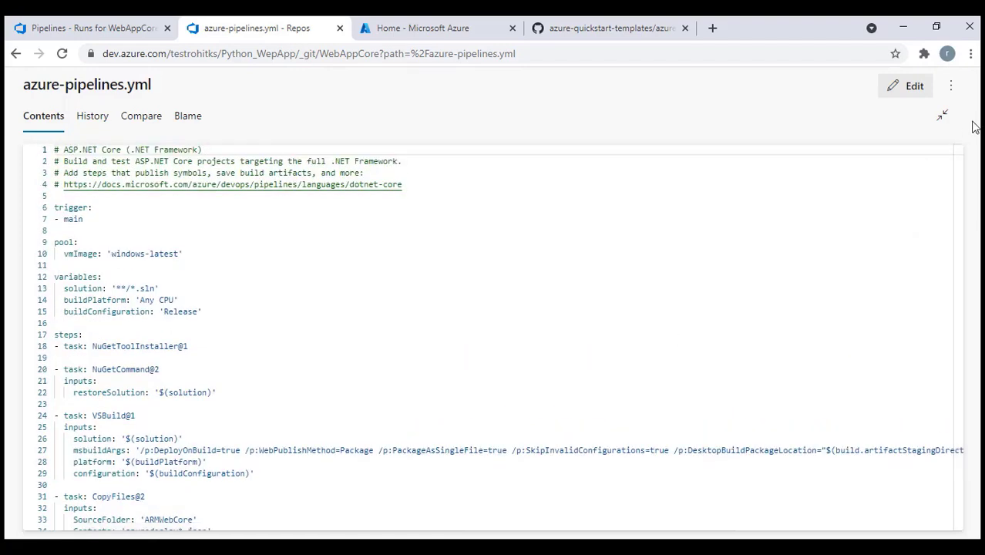
{"action": "left_click", "coordinate": [942, 115]}
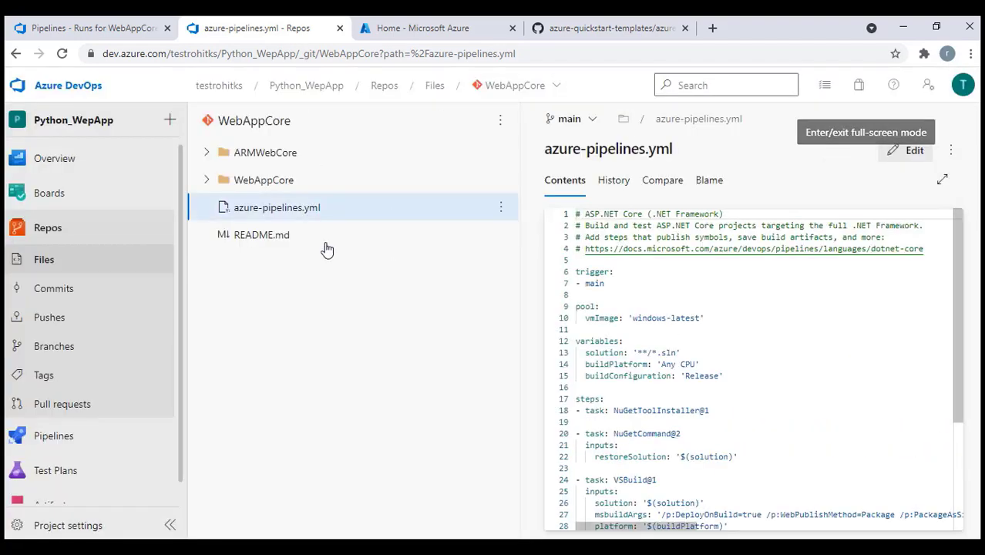
{"action": "left_click", "coordinate": [124, 30]}
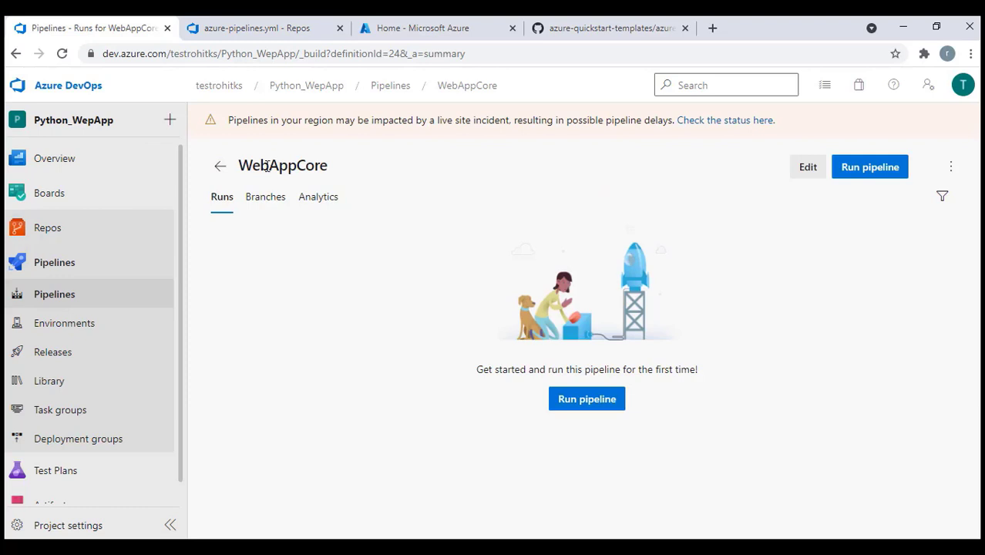
Manually run the WebAppCore pipeline and follow run 20210513.1's job logs until it succeeds
{"action": "left_click", "coordinate": [870, 168]}
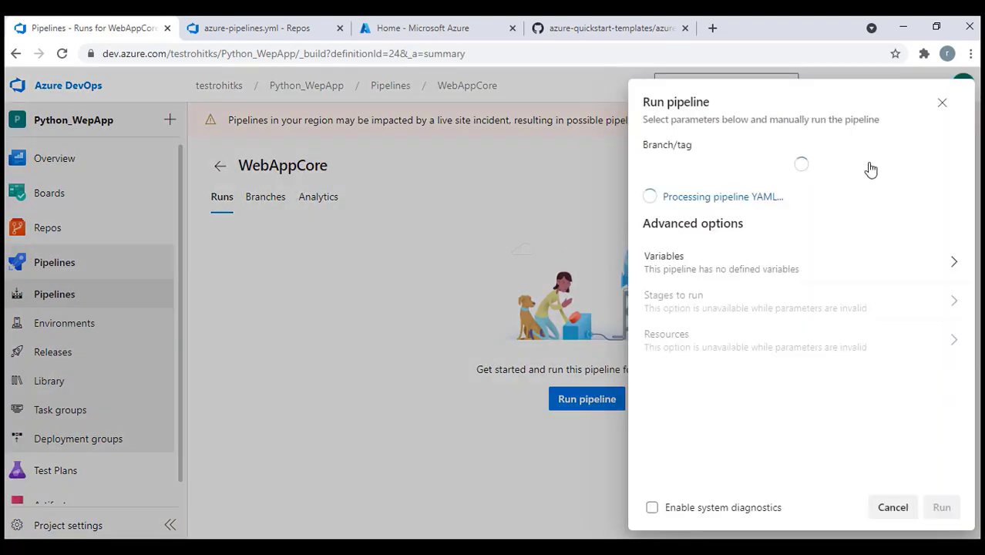
{"action": "left_click", "coordinate": [953, 511]}
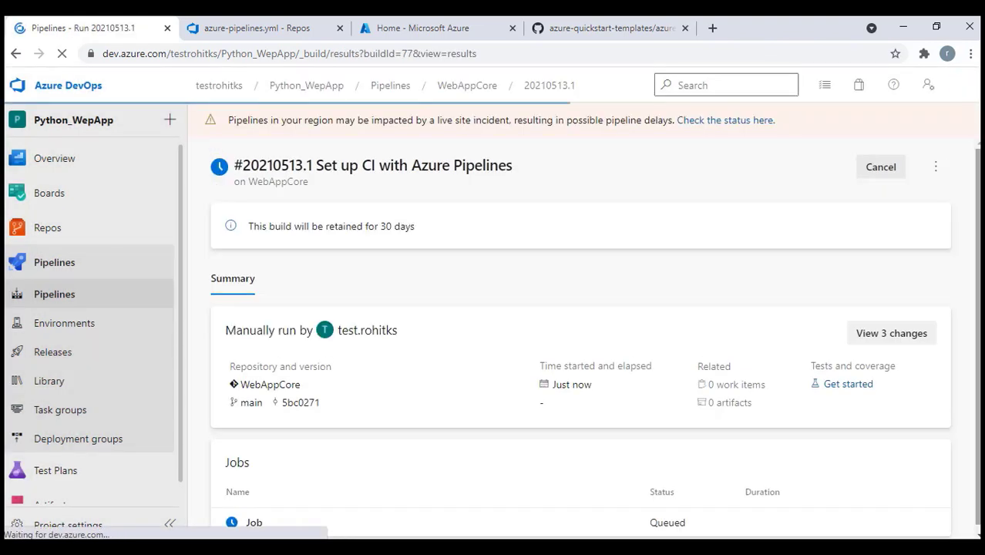
{"action": "left_click", "coordinate": [253, 518]}
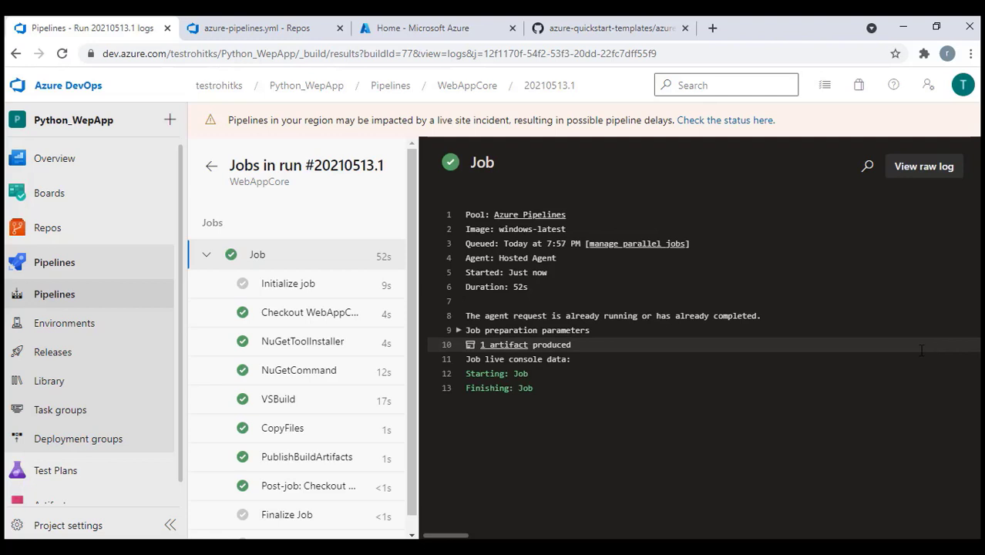
Inspect the run's drop artifact, confirming it contains azuredeploy.json and azuredeploy.parameters.json
{"action": "left_click", "coordinate": [498, 348]}
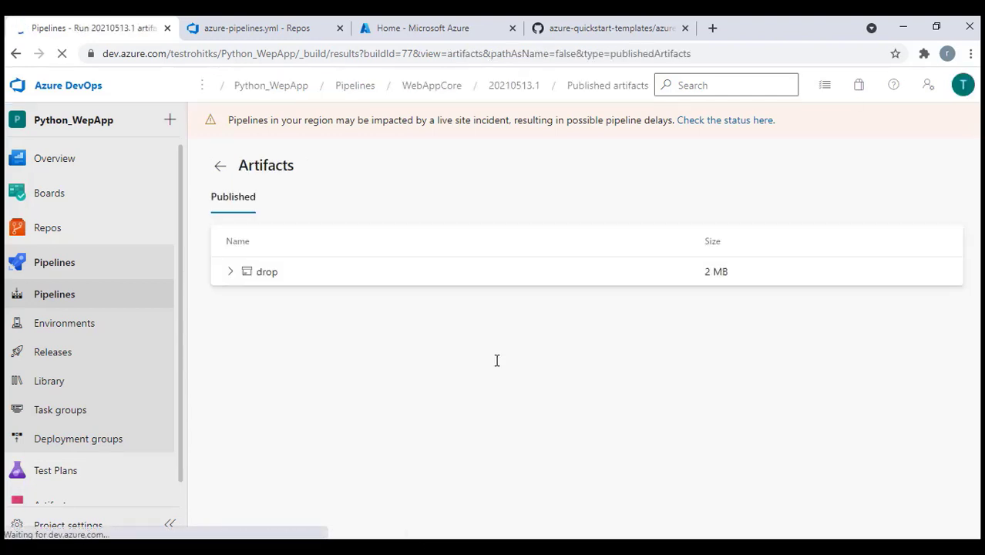
{"action": "left_click", "coordinate": [230, 272]}
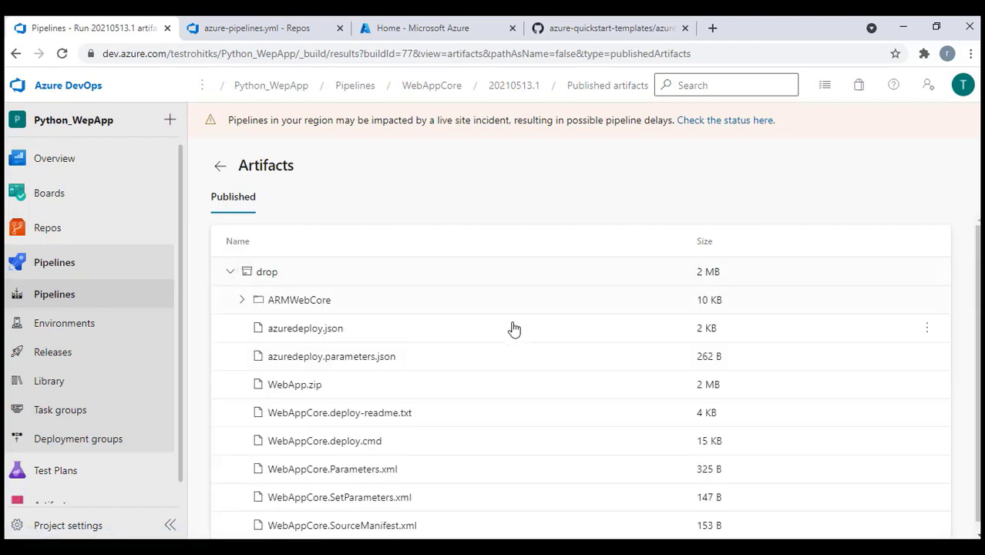
{"action": "scroll", "coordinate": [514, 330], "scroll_direction": "down", "scroll_amount": 1}
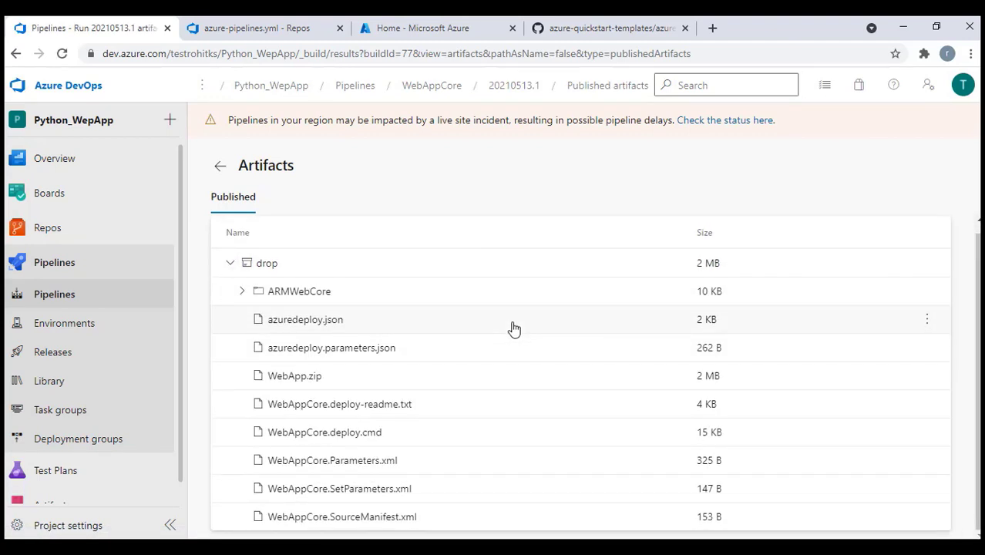
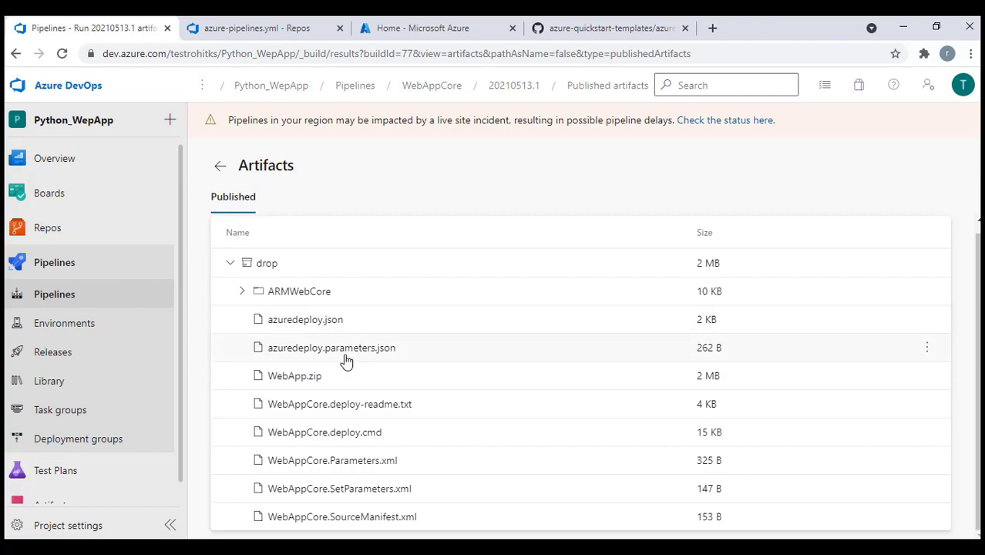
Leave the run's artifacts and go to the Releases page of release pipelines
{"action": "left_click", "coordinate": [220, 166]}
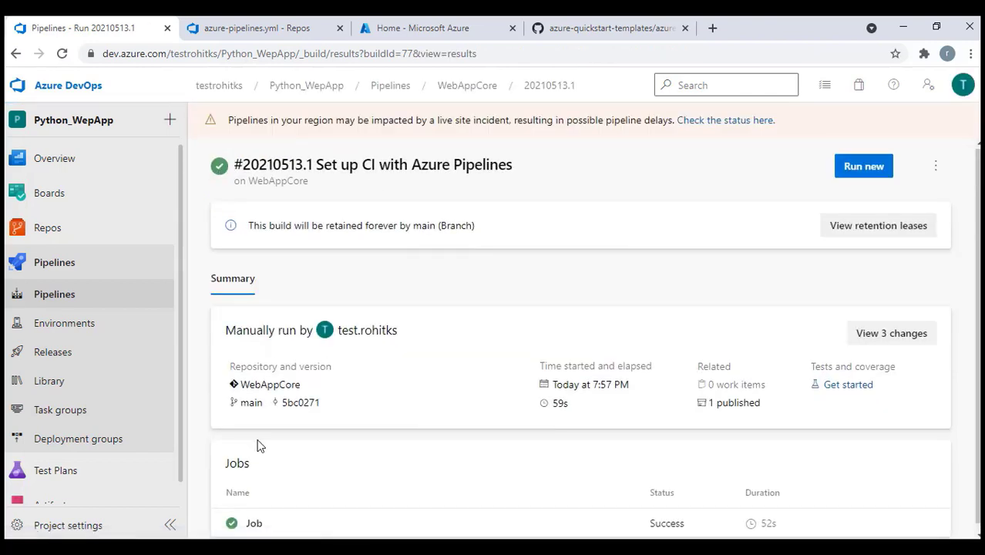
{"action": "left_click", "coordinate": [68, 352]}
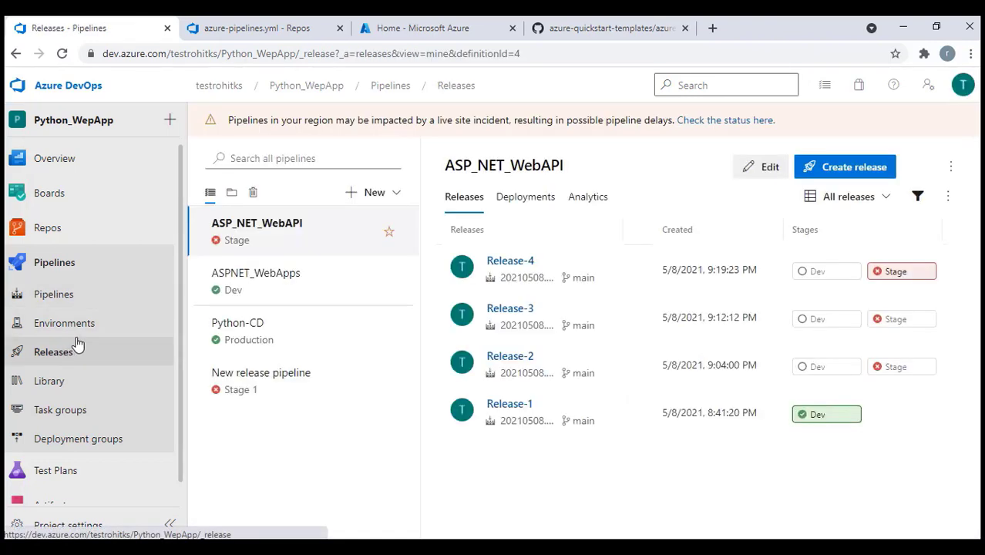
Start a release pipeline from the Azure App Service deployment template and rename Stage 1 to Dev
{"action": "left_click", "coordinate": [385, 193]}
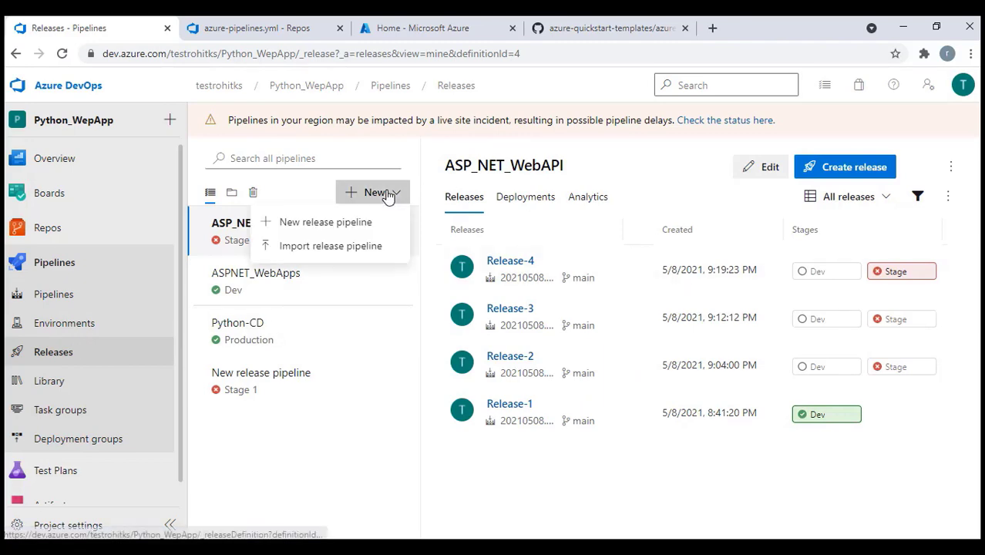
{"action": "left_click", "coordinate": [343, 224]}
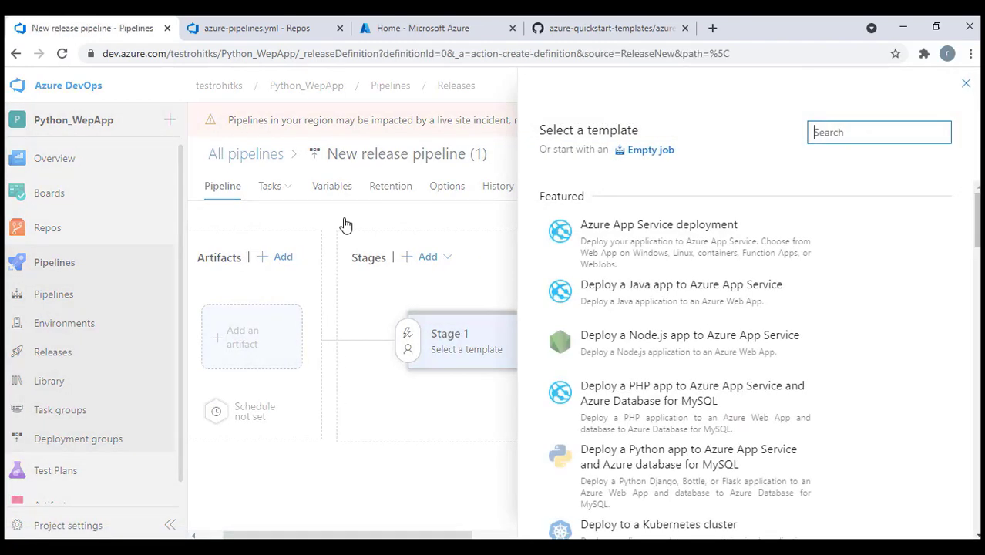
{"action": "mouse_move", "coordinate": [659, 238]}
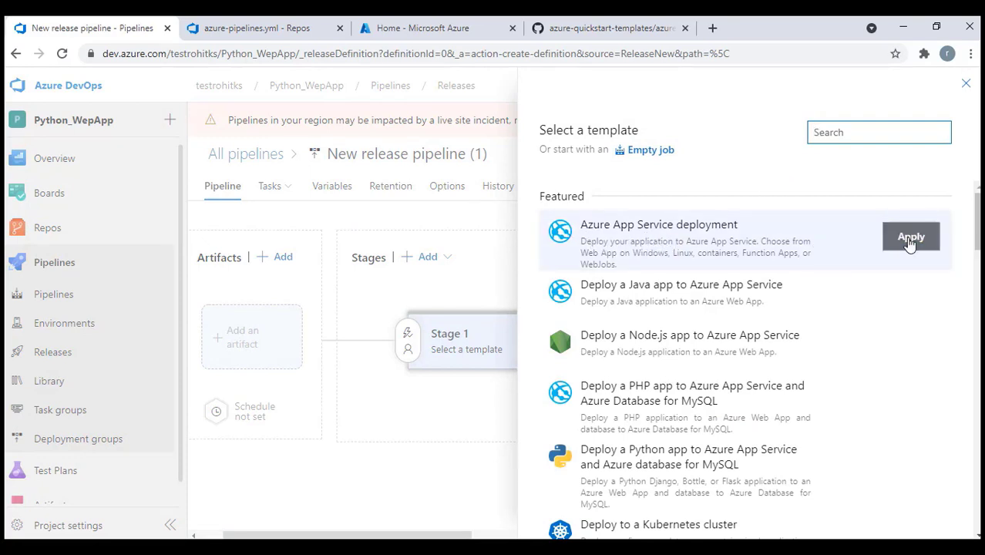
{"action": "left_click", "coordinate": [908, 241]}
{"action": "left_click", "coordinate": [650, 346]}
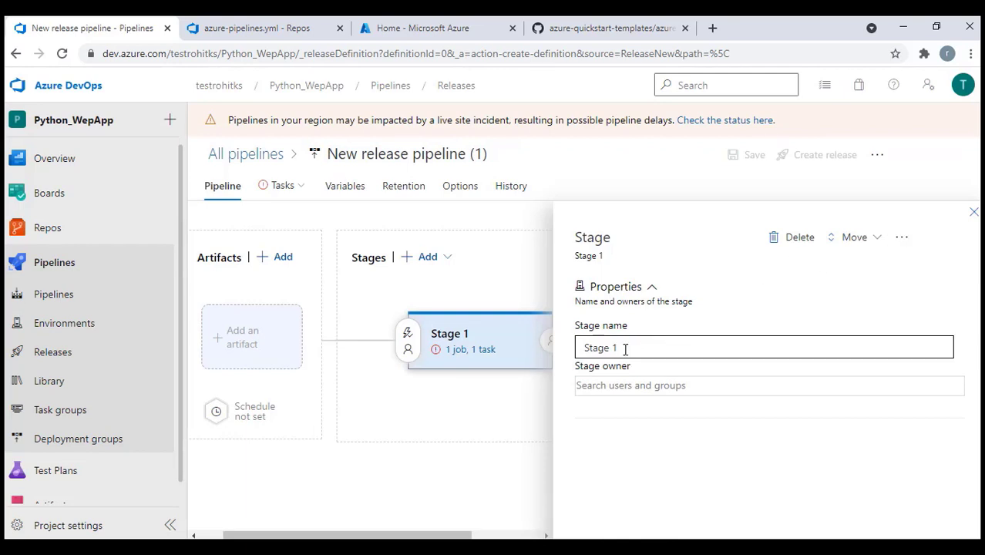
{"action": "left_click_drag", "start_coordinate": [625, 348], "coordinate": [565, 357]}
{"action": "type", "text": "Dev"}
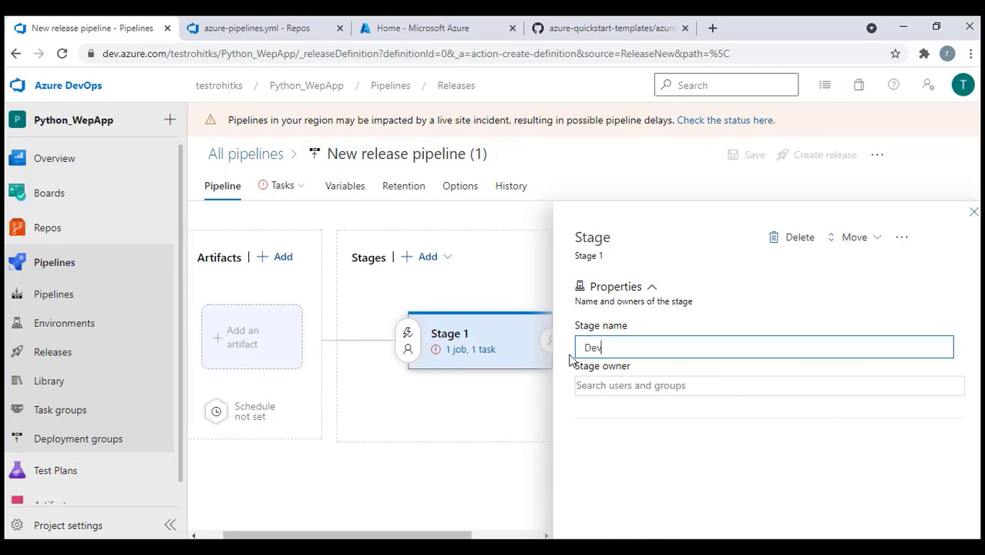
{"action": "left_click", "coordinate": [526, 414]}
{"action": "left_click", "coordinate": [974, 211]}
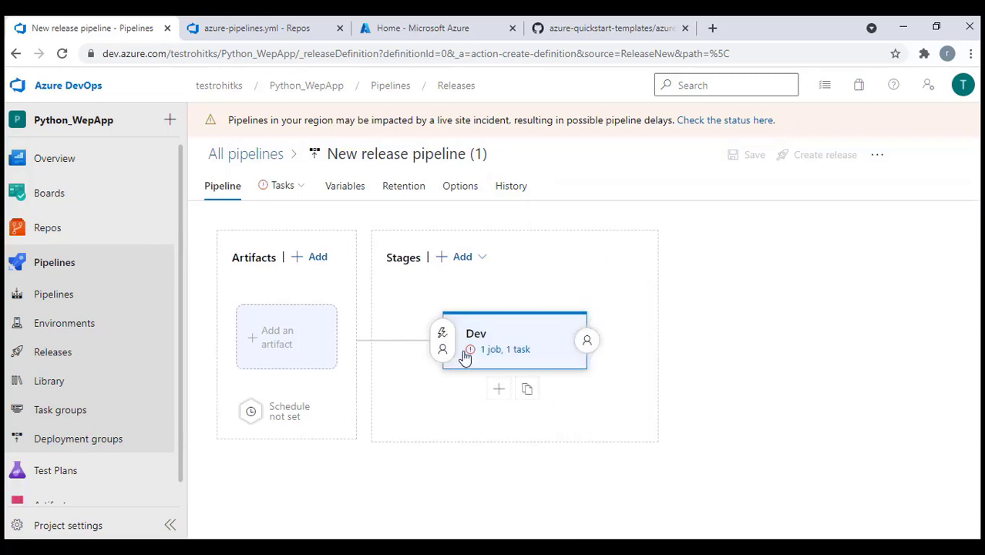
{"action": "left_click", "coordinate": [502, 351]}
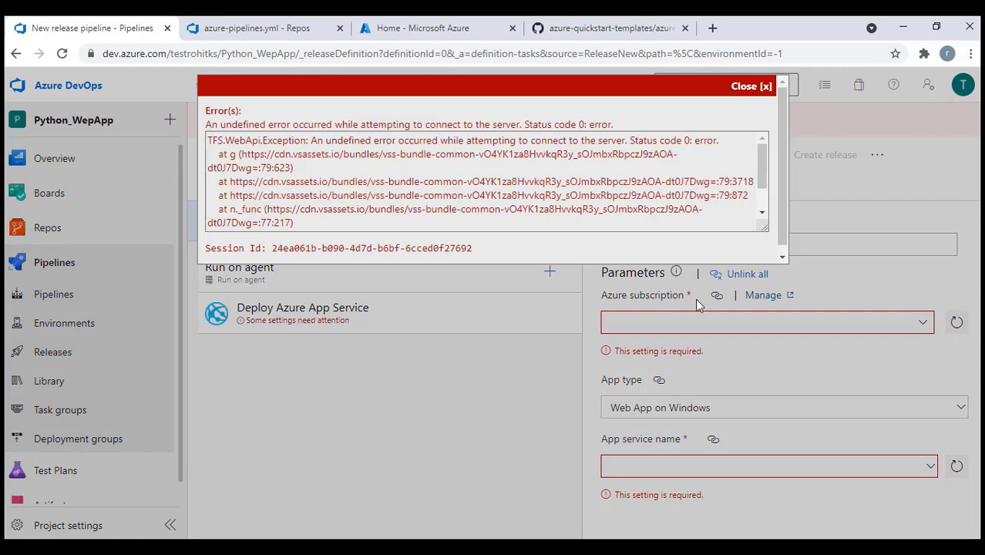
Dismiss the server connection error, reload the page and return to the release pipelines list
{"action": "left_click", "coordinate": [752, 87]}
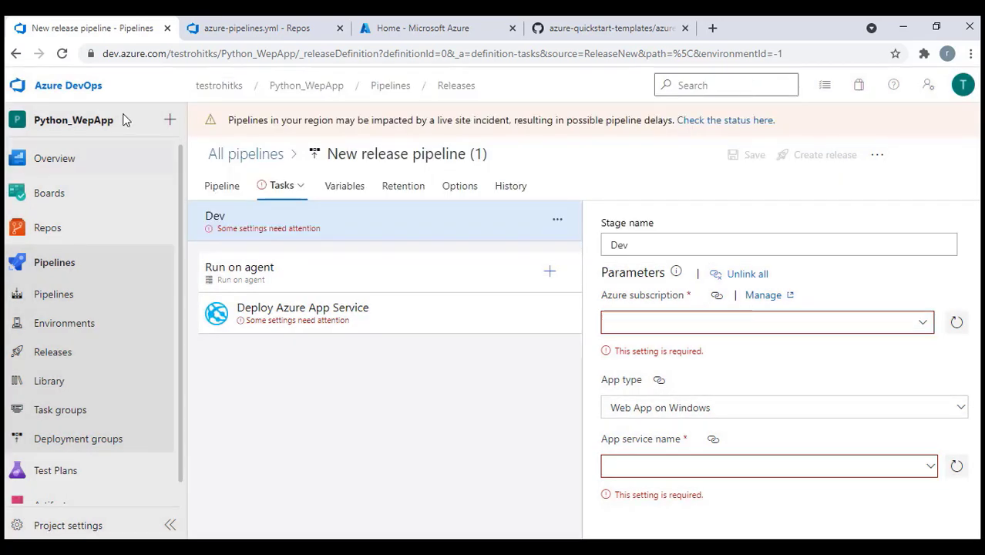
{"action": "left_click", "coordinate": [63, 55]}
{"action": "left_click", "coordinate": [561, 142]}
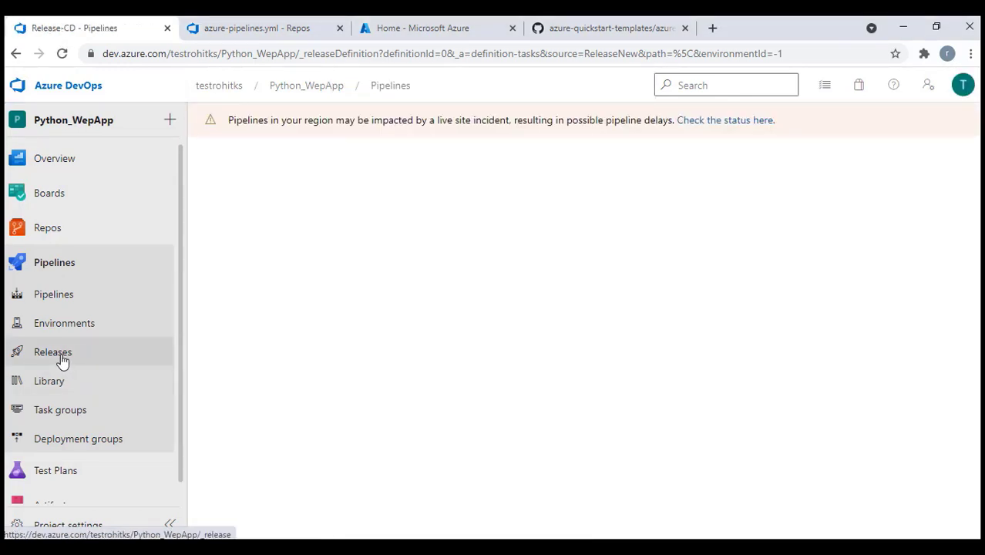
{"action": "left_click", "coordinate": [62, 360]}
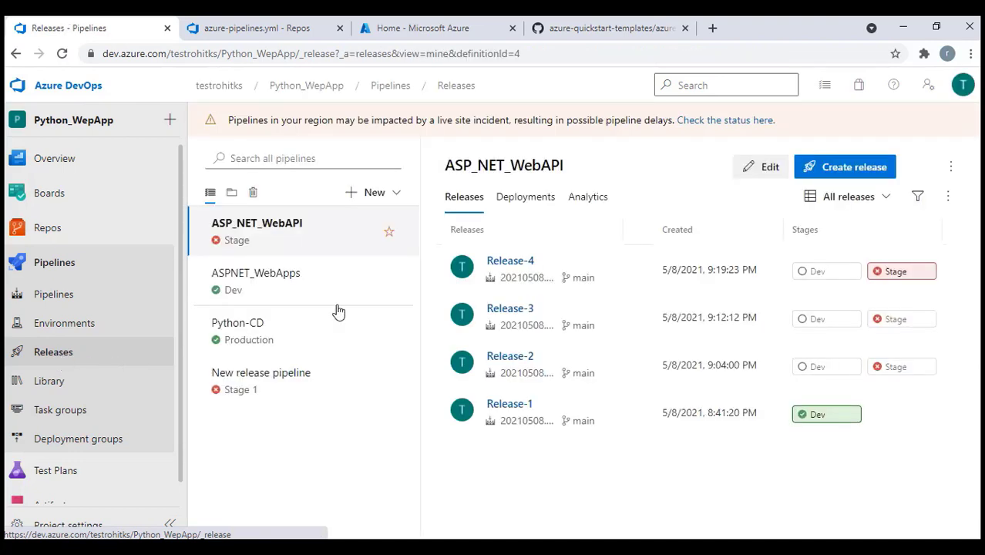
Recreate the release pipeline from the Azure App Service deployment template, again naming its stage Dev
{"action": "left_click", "coordinate": [393, 194]}
{"action": "left_click", "coordinate": [327, 222]}
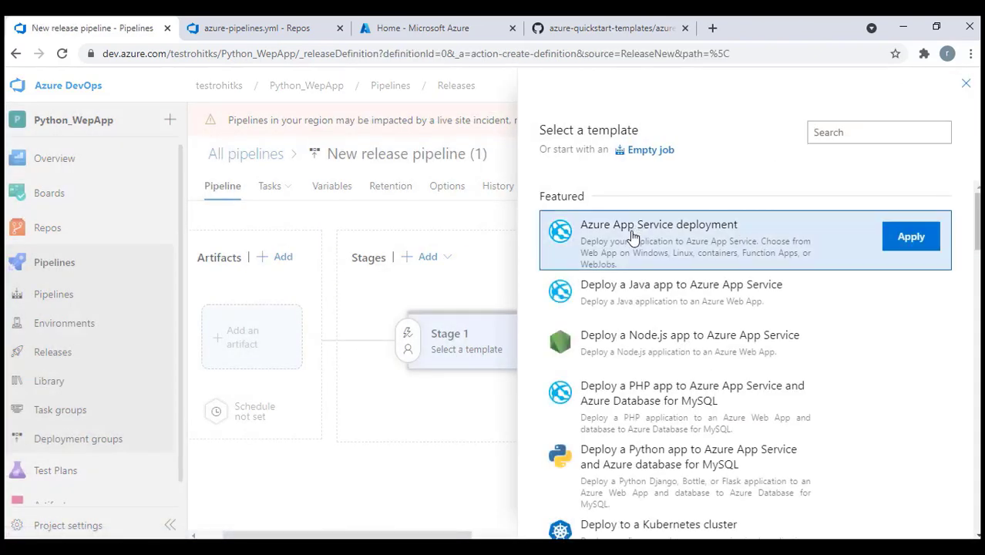
{"action": "left_click", "coordinate": [919, 243]}
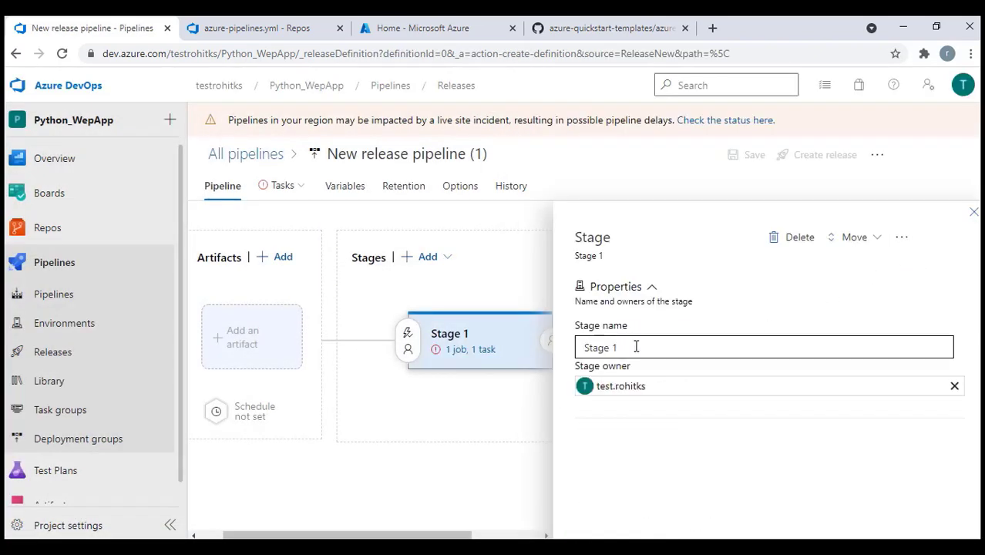
{"action": "left_click_drag", "start_coordinate": [635, 347], "coordinate": [552, 359]}
{"action": "type", "text": "Dev"}
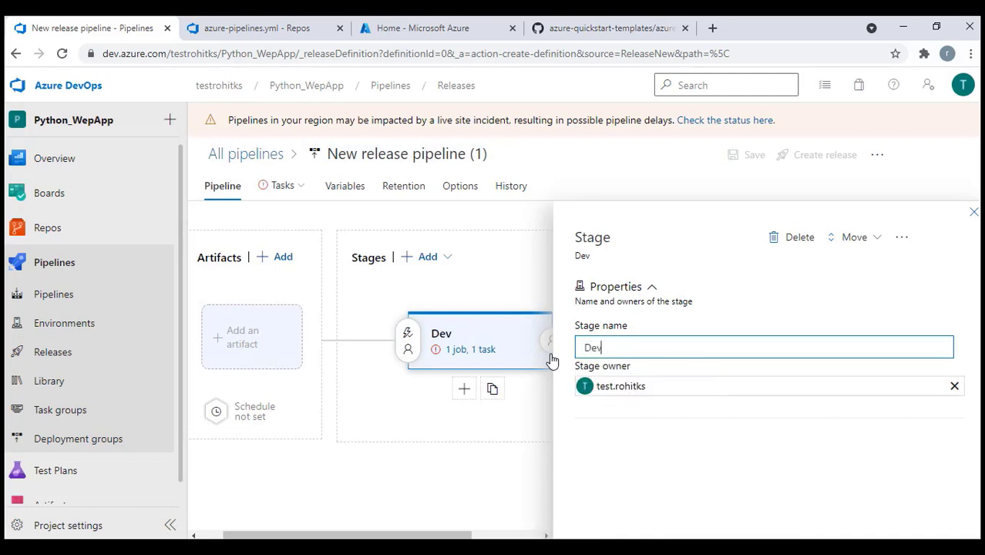
{"action": "left_click", "coordinate": [973, 213]}
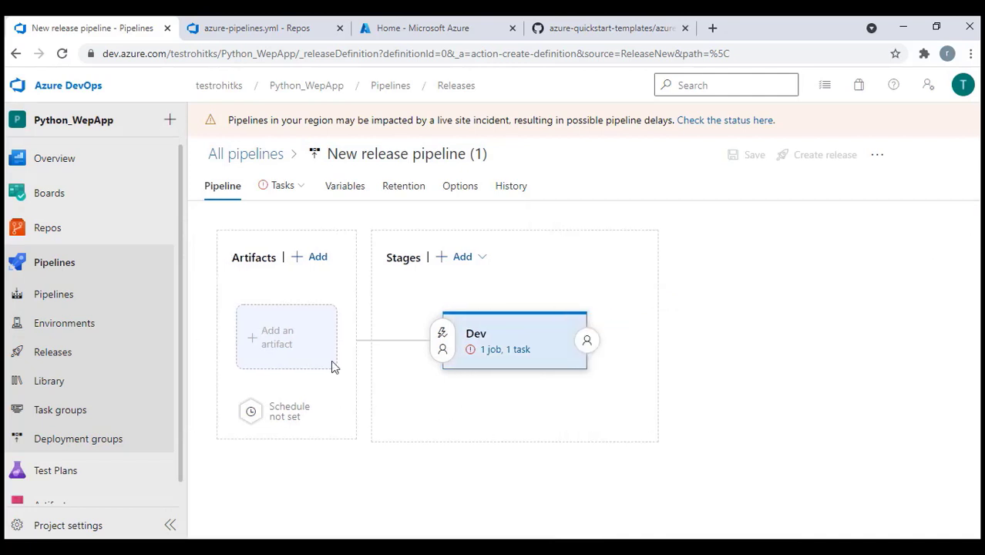
Add the WebAppCore build as the release pipeline's artifact
{"action": "left_click", "coordinate": [271, 341]}
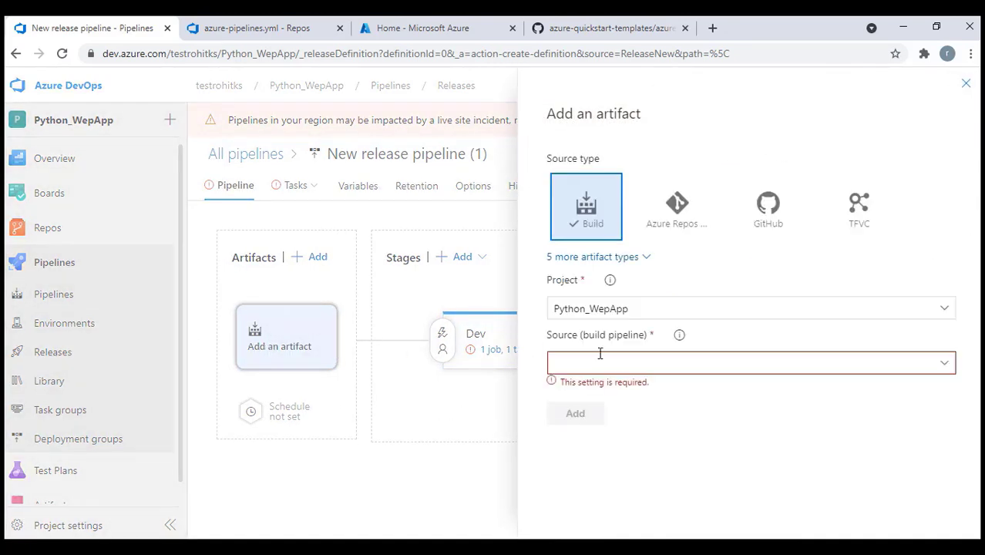
{"action": "left_click", "coordinate": [946, 363]}
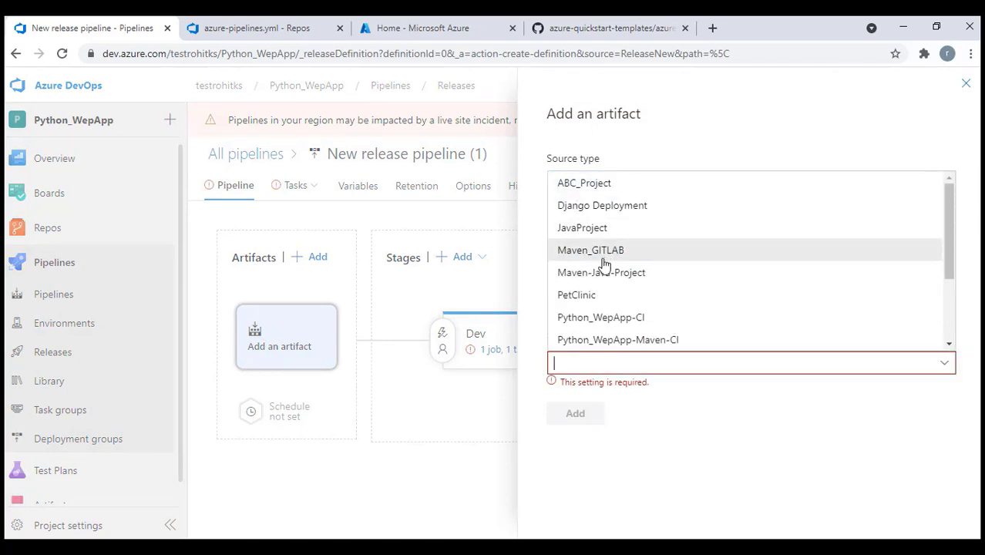
{"action": "scroll", "coordinate": [609, 278], "scroll_direction": "down", "scroll_amount": 1}
{"action": "scroll", "coordinate": [617, 310], "scroll_direction": "down", "scroll_amount": 1}
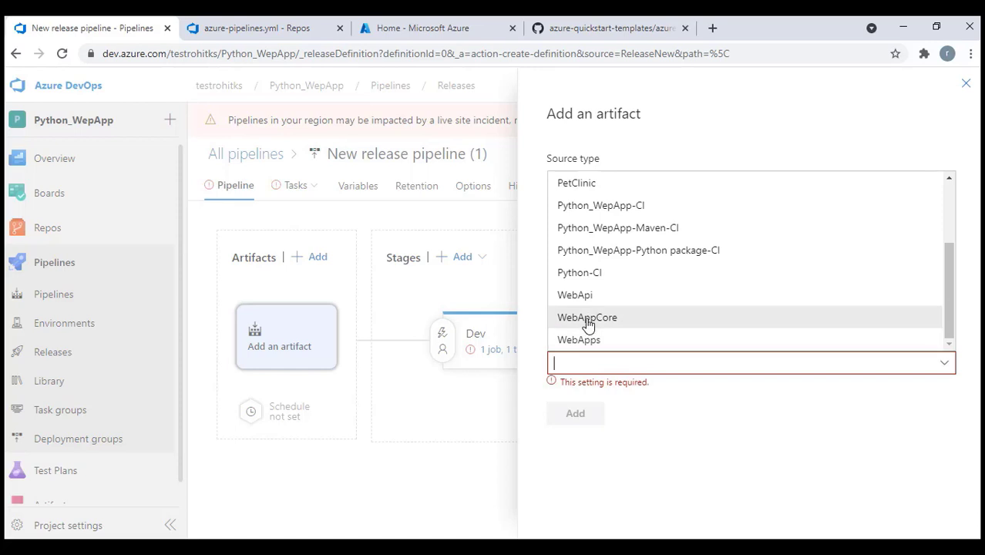
{"action": "left_click", "coordinate": [588, 322]}
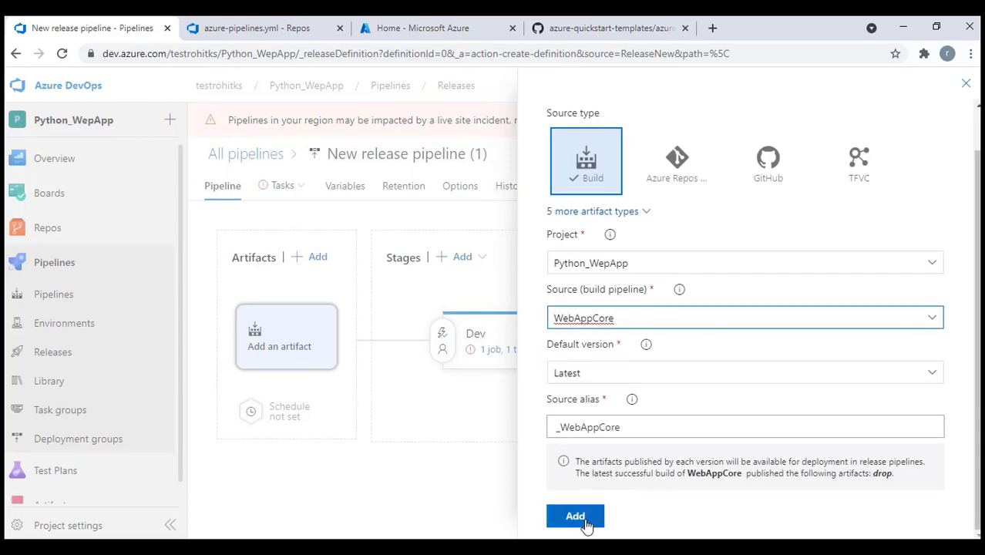
{"action": "left_click", "coordinate": [584, 521]}
Set the Dev stage's Azure subscription to DevOpsMela_Practice
{"action": "left_click", "coordinate": [503, 351]}
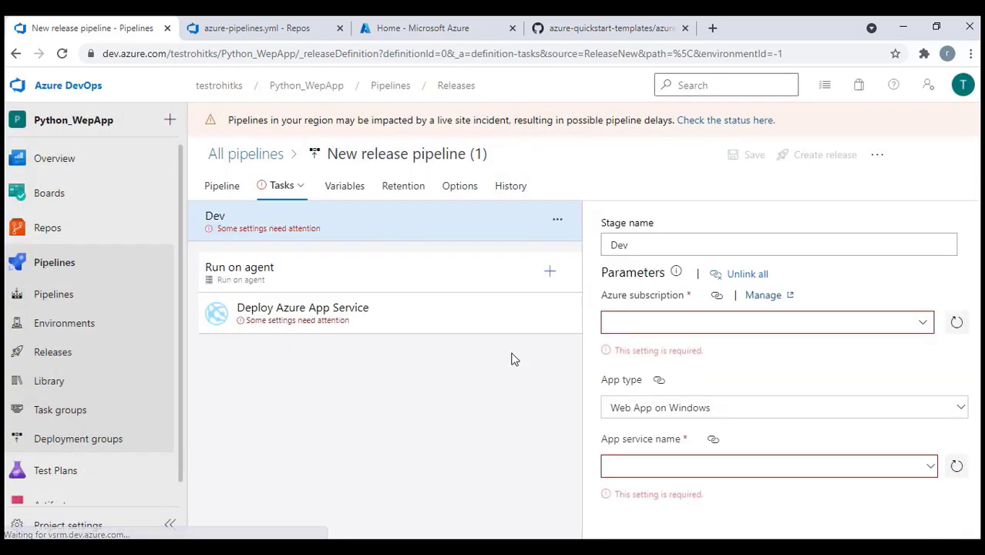
{"action": "left_click", "coordinate": [923, 325]}
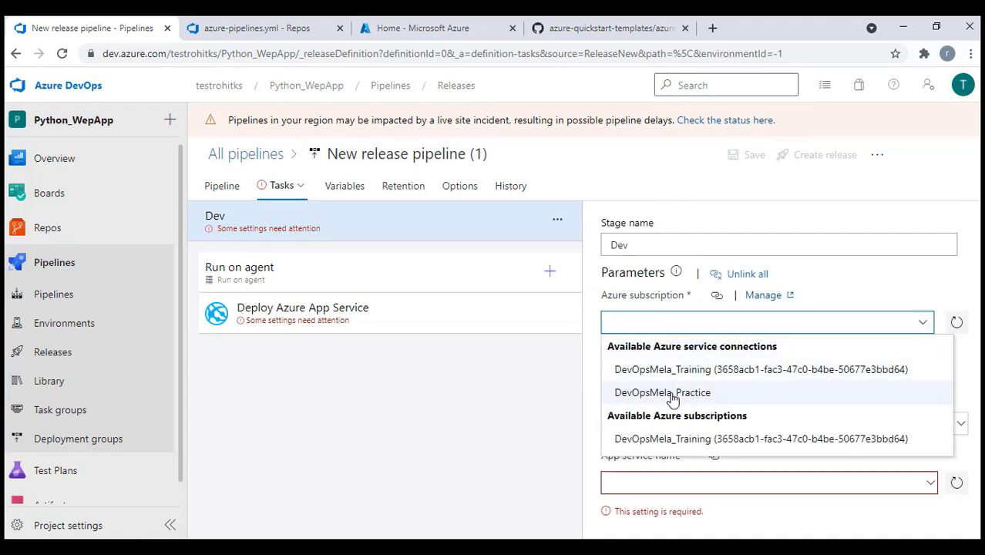
{"action": "left_click", "coordinate": [672, 395]}
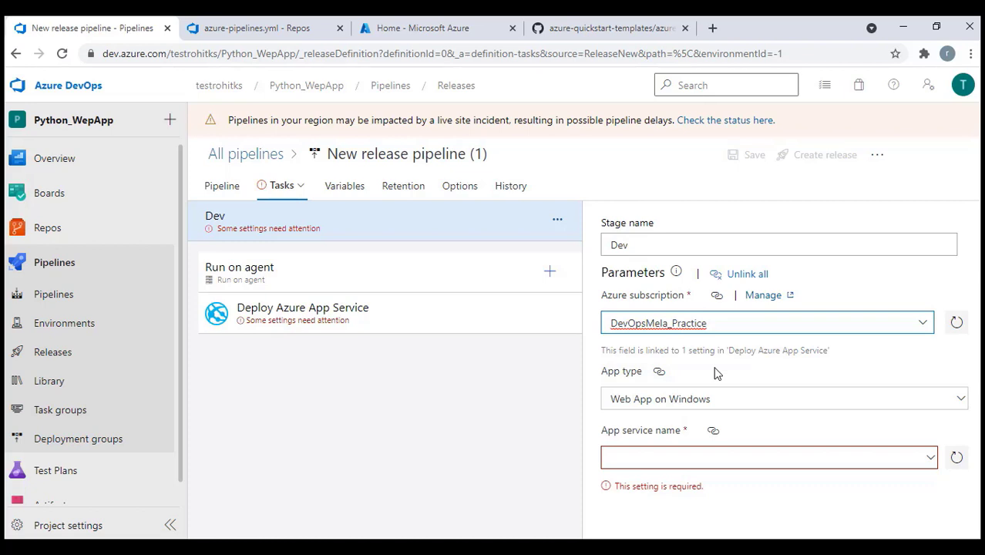
{"action": "left_click", "coordinate": [814, 366]}
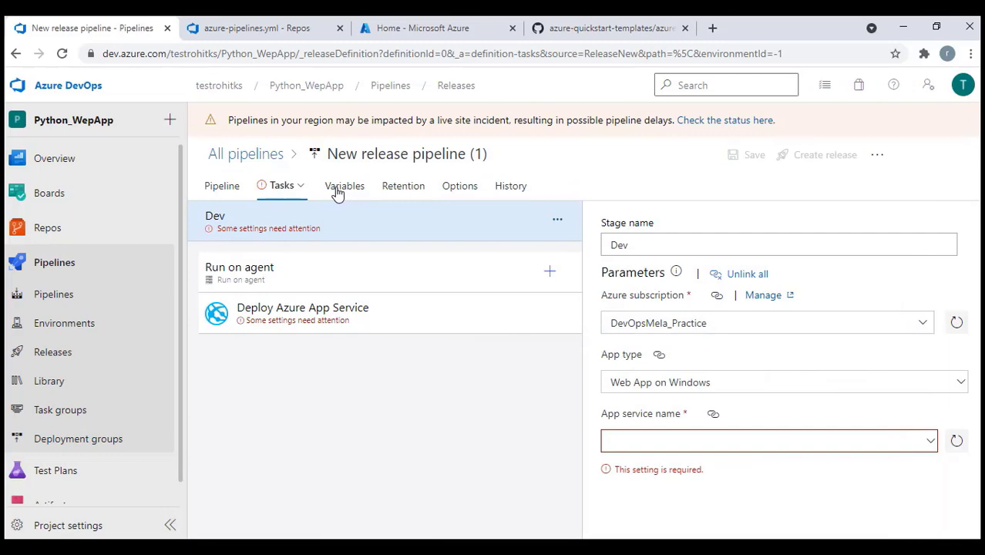
Add a WebAppCore pipeline variable, copying its name from the ARM parameters file token
{"action": "left_click", "coordinate": [335, 195]}
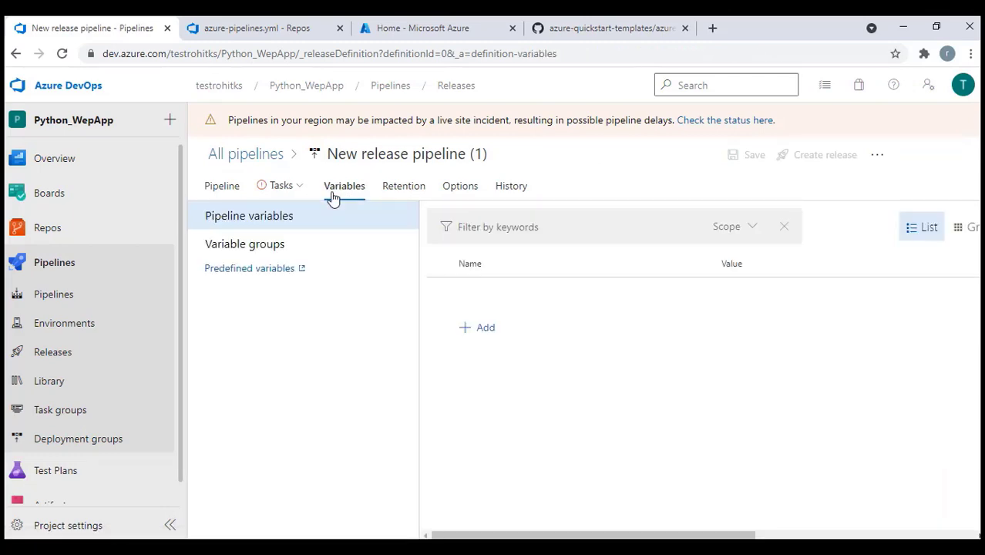
{"action": "left_click", "coordinate": [481, 332]}
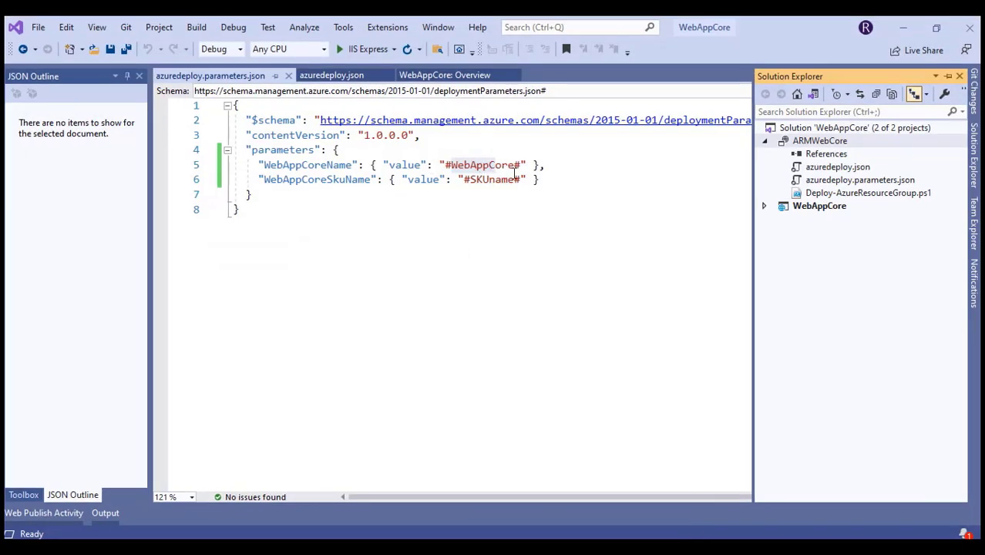
{"action": "left_click_drag", "start_coordinate": [514, 166], "coordinate": [451, 165]}
{"action": "key", "text": "ctrl+c"}
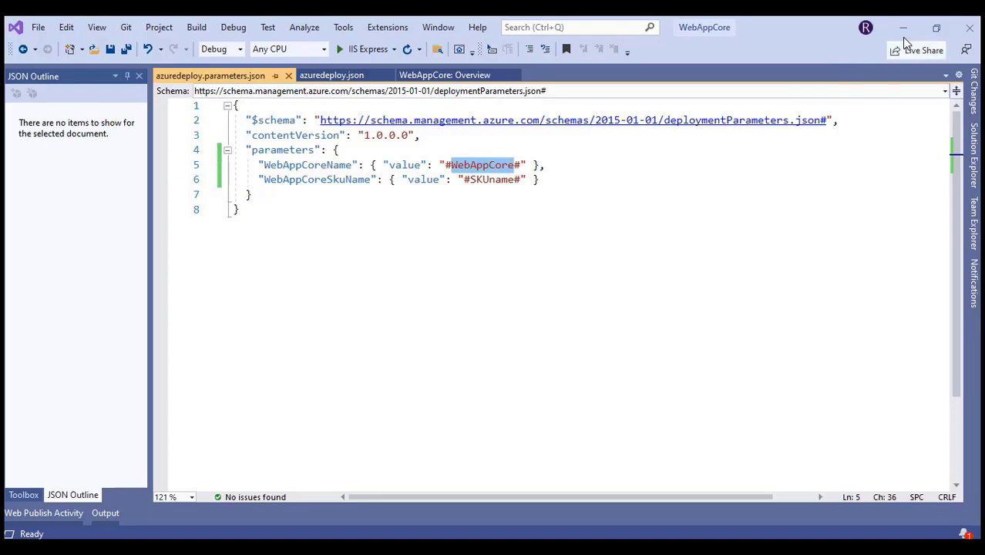
{"action": "left_click", "coordinate": [904, 29]}
{"action": "key", "text": "ctrl+v"}
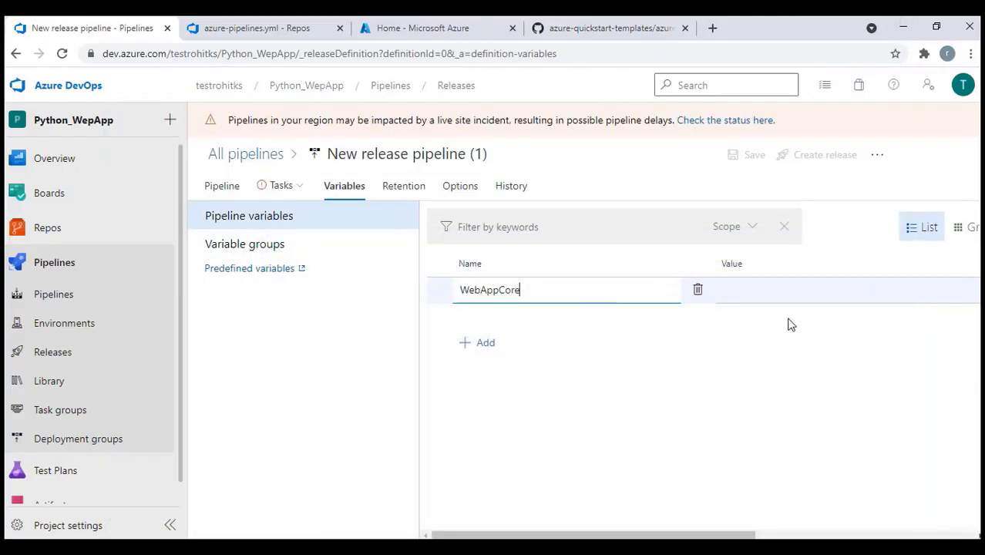
{"action": "left_click", "coordinate": [769, 294]}
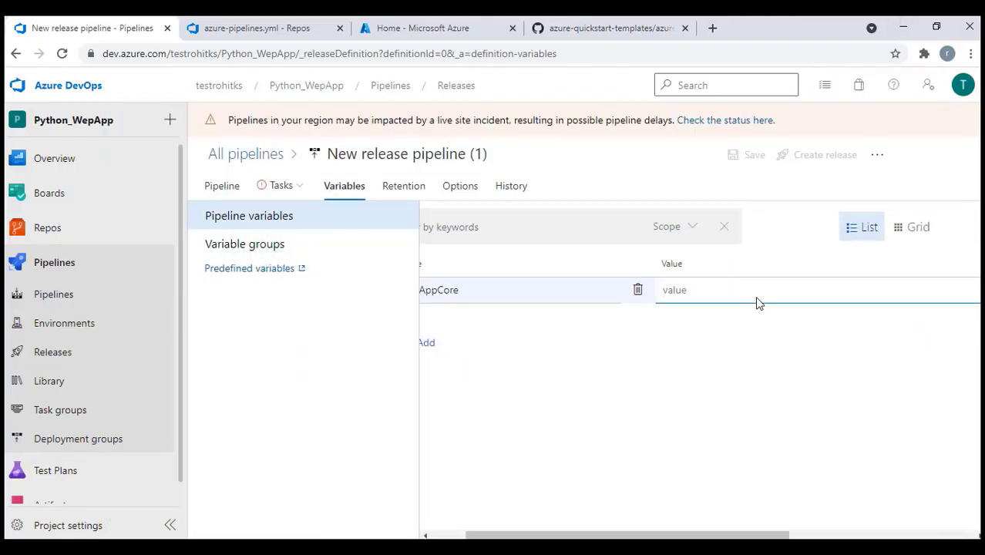
{"action": "key", "text": "ctrl+v"}
{"action": "left_click_drag", "start_coordinate": [785, 287], "coordinate": [663, 293]}
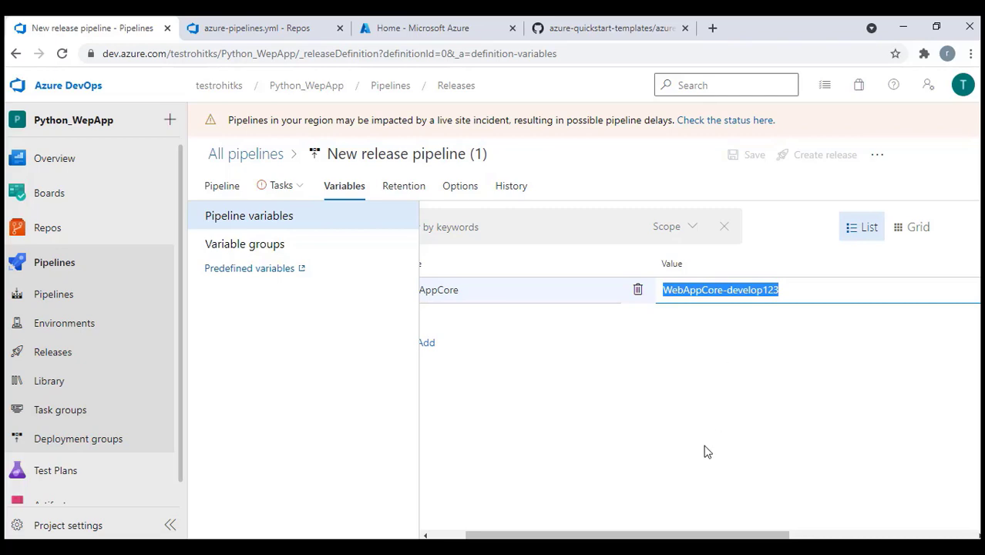
{"action": "scroll", "coordinate": [692, 532], "scroll_direction": "left", "scroll_amount": 2}
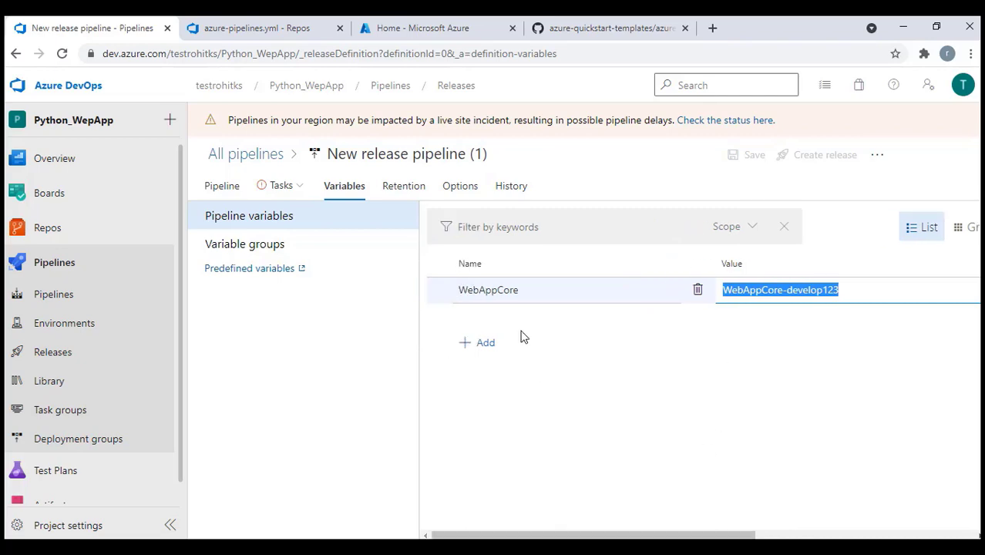
Add a second pipeline variable SKUname with value F1
{"action": "left_click", "coordinate": [482, 346]}
{"action": "key", "text": "alt+Tab"}
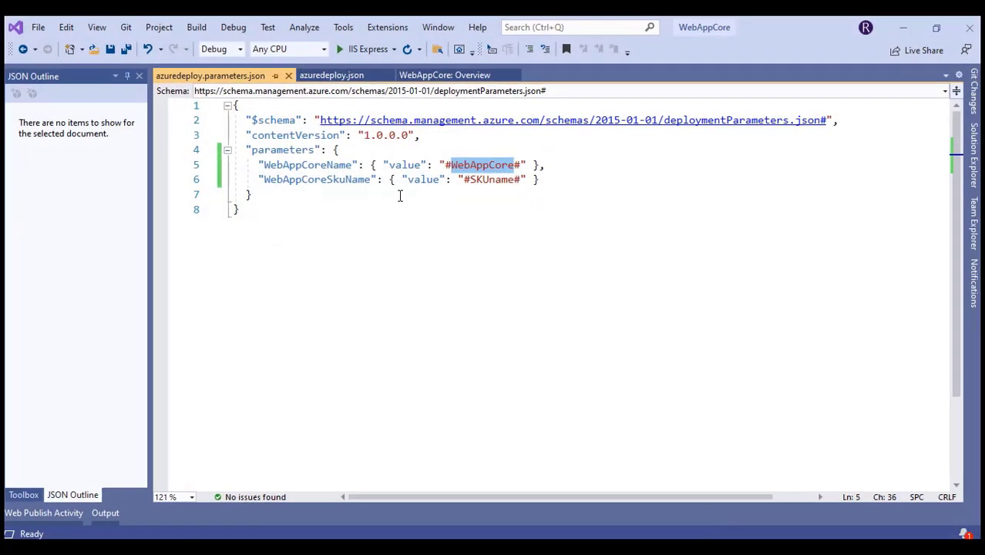
{"action": "double_click", "coordinate": [484, 180]}
{"action": "key", "text": "ctrl+c"}
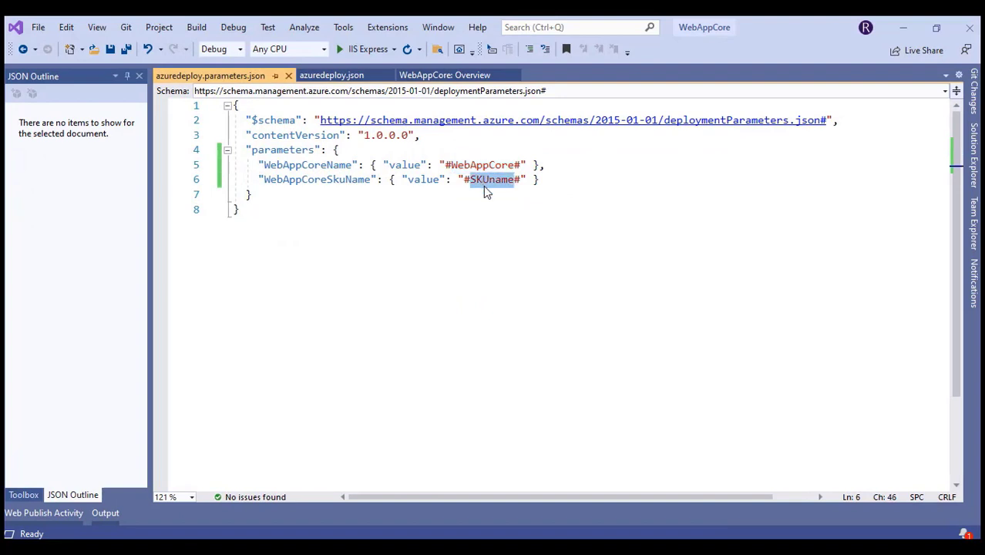
{"action": "left_click", "coordinate": [903, 27]}
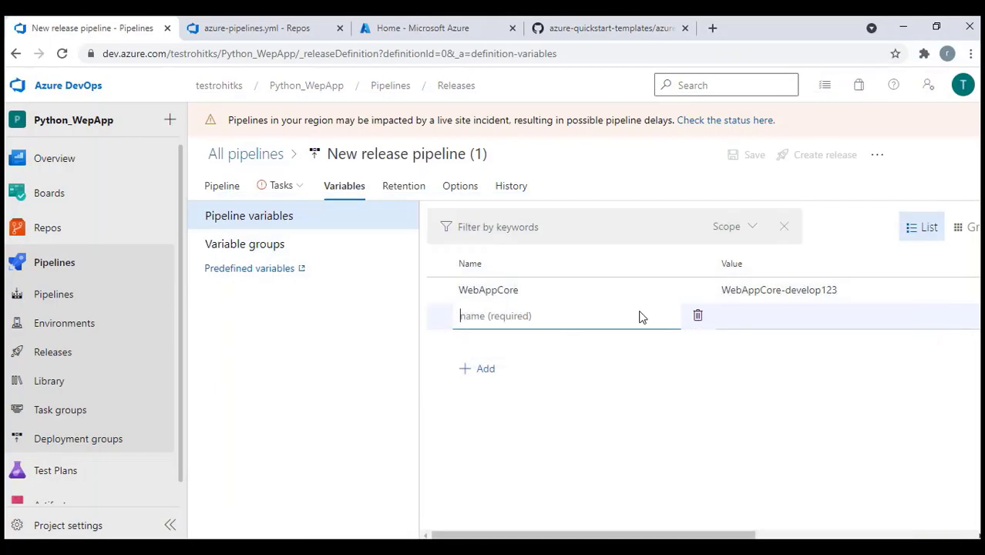
{"action": "key", "text": "ctrl+v"}
{"action": "left_click", "coordinate": [754, 318]}
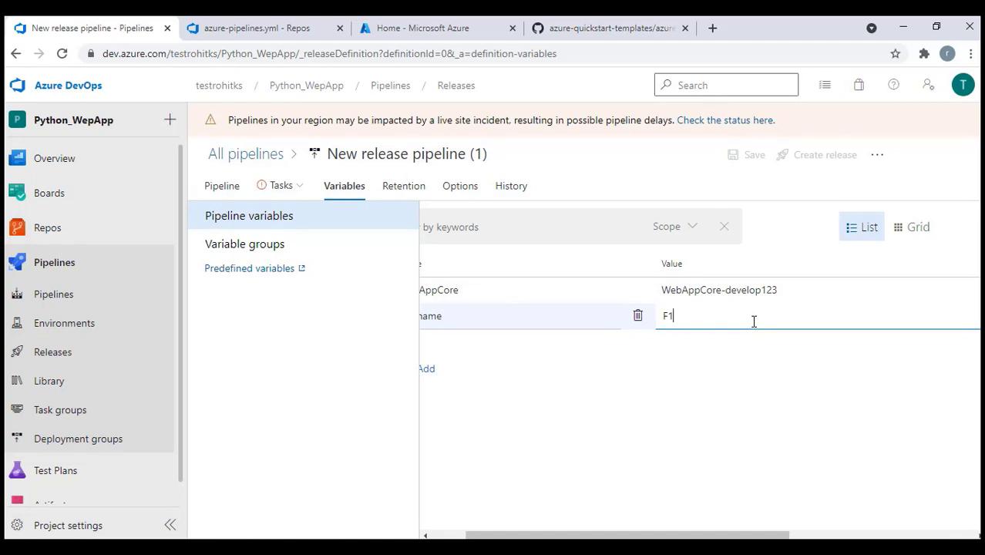
{"action": "type", "text": "F1"}
{"action": "left_click", "coordinate": [745, 459]}
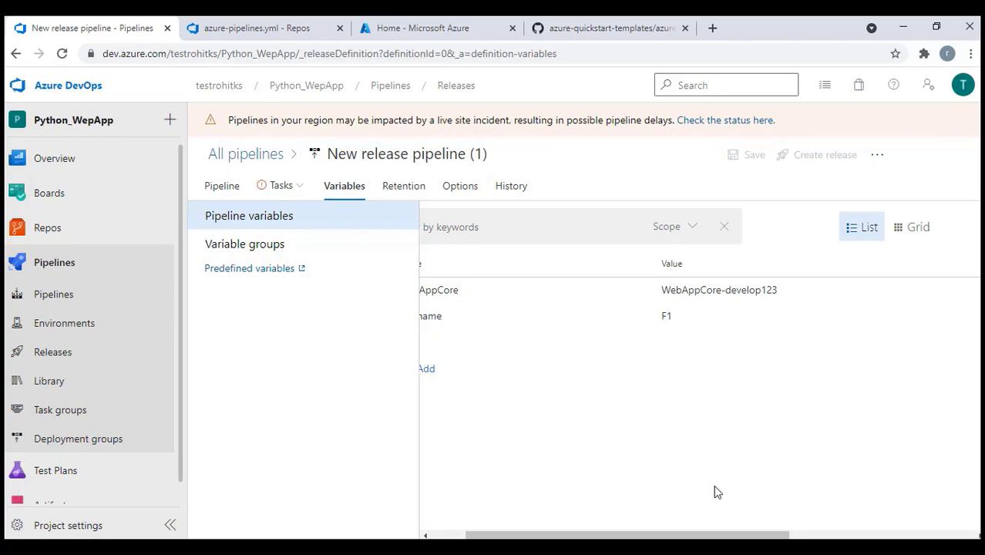
Check the allowed SKU values in azuredeploy.json, then revisit the WebAppCore variable name
{"action": "key", "text": "alt+Tab"}
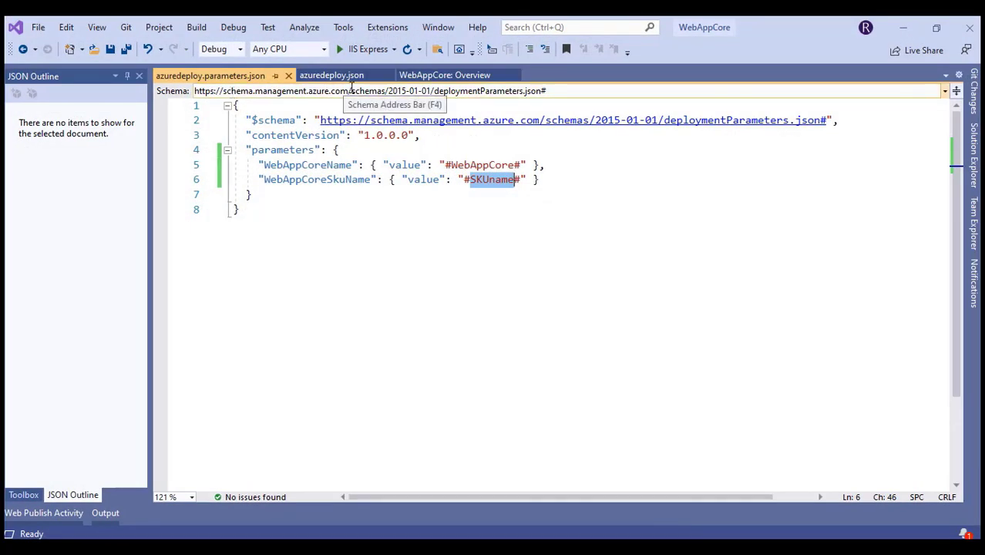
{"action": "left_click", "coordinate": [344, 76]}
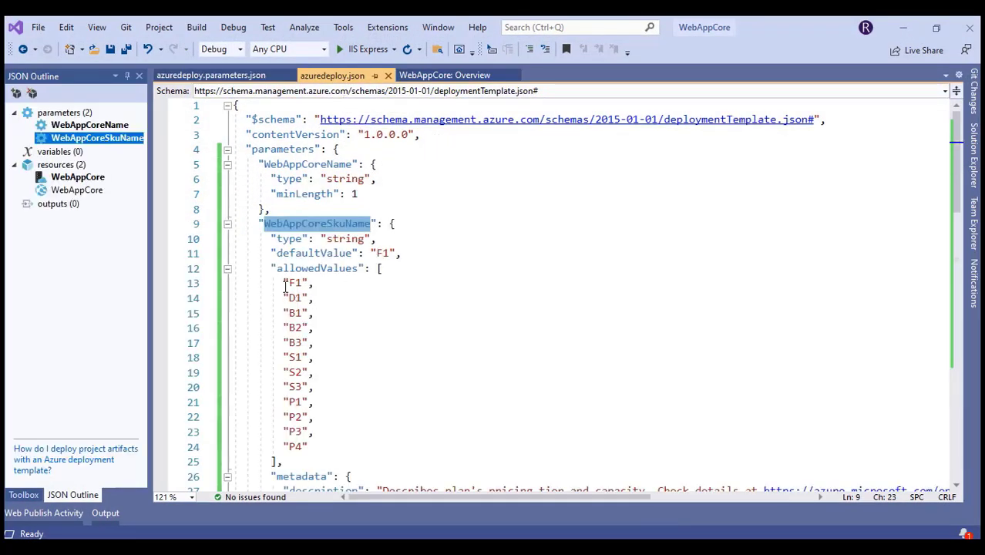
{"action": "left_click_drag", "start_coordinate": [283, 283], "coordinate": [284, 461]}
{"action": "left_click", "coordinate": [346, 359]}
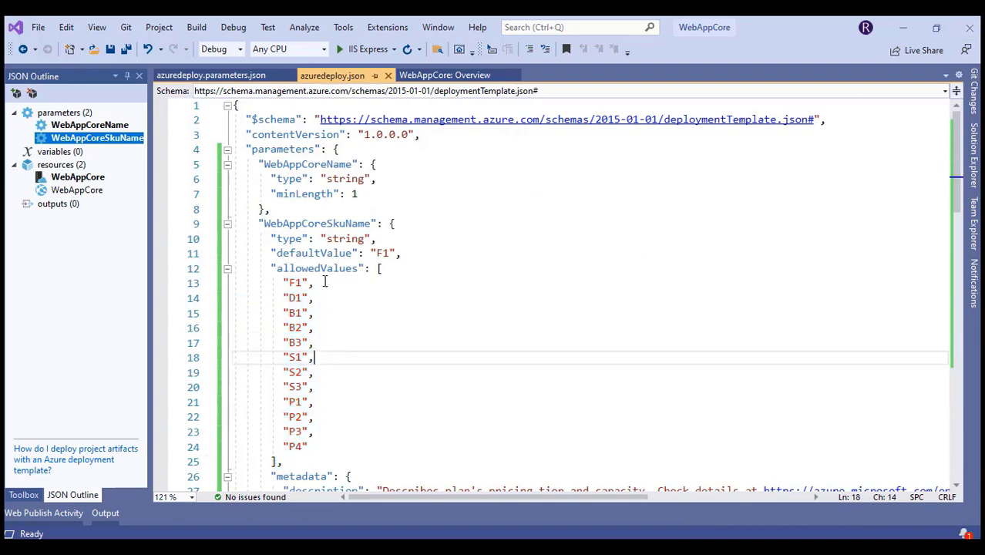
{"action": "key", "text": "alt+Tab"}
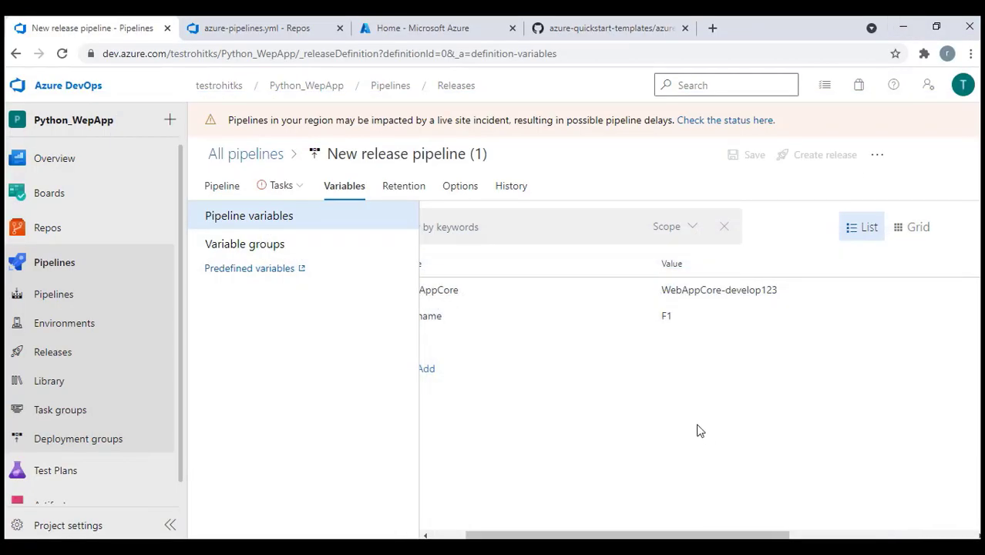
{"action": "left_click_drag", "start_coordinate": [694, 535], "coordinate": [660, 535]}
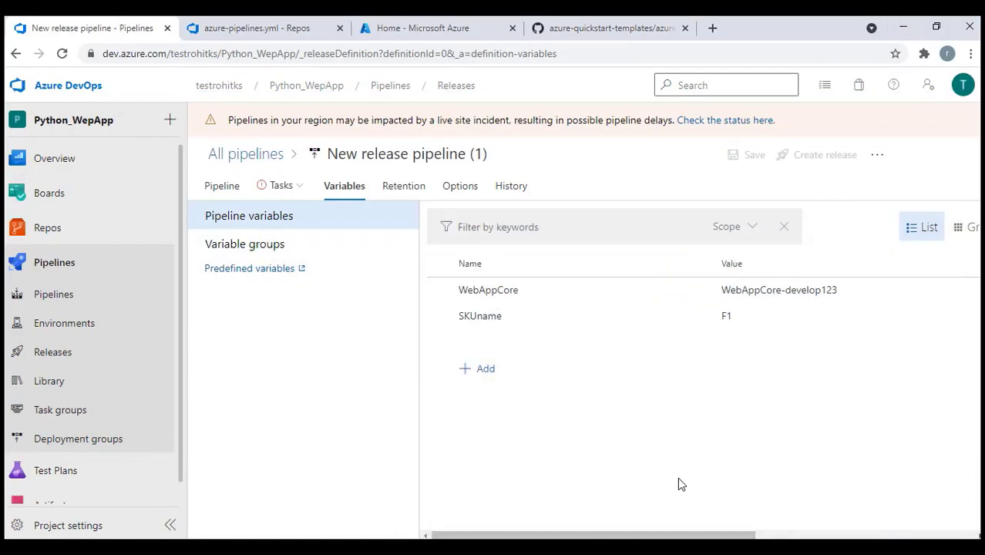
{"action": "double_click", "coordinate": [484, 289]}
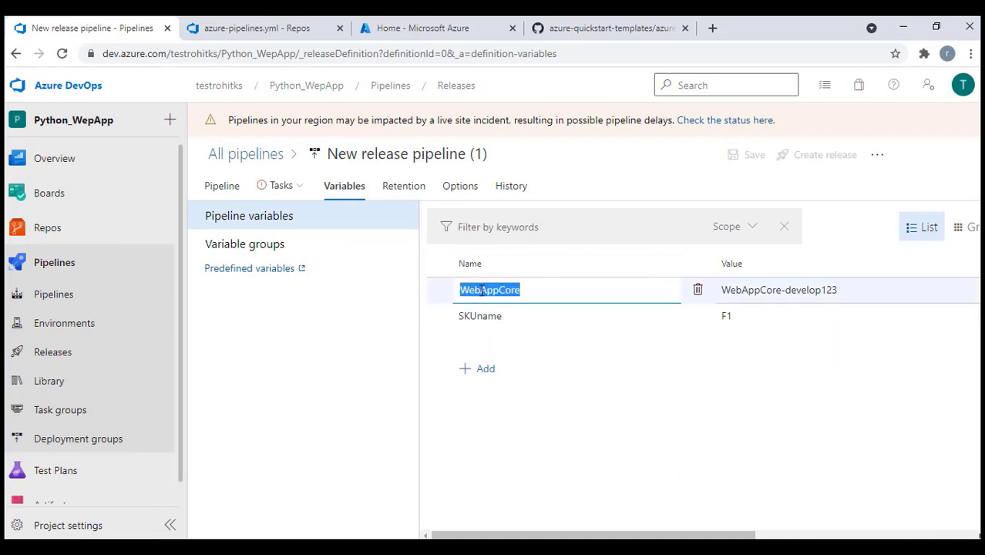
Set the Dev stage's App service name to $(WebAppCore)
{"action": "left_click", "coordinate": [281, 189]}
{"action": "left_click", "coordinate": [663, 438]}
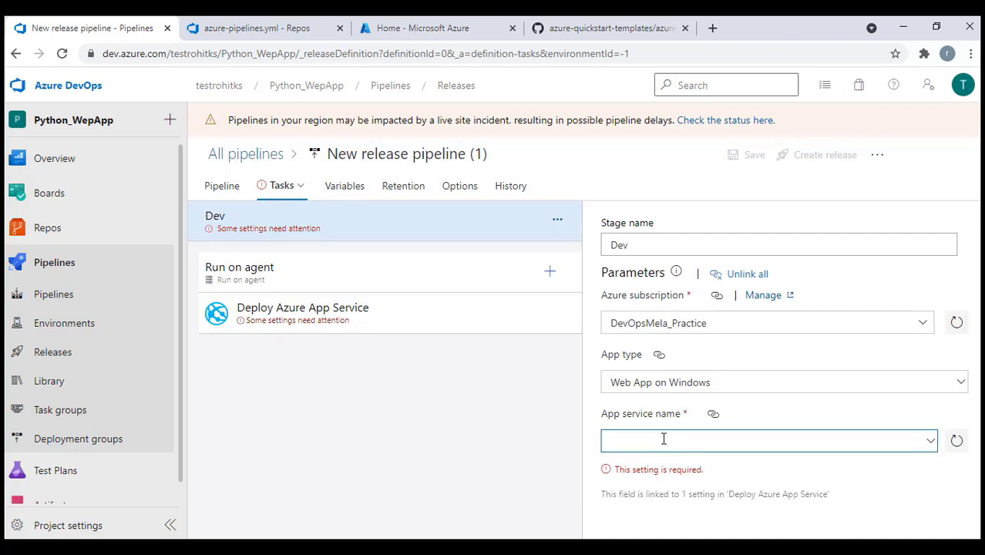
{"action": "type", "text": "$"}
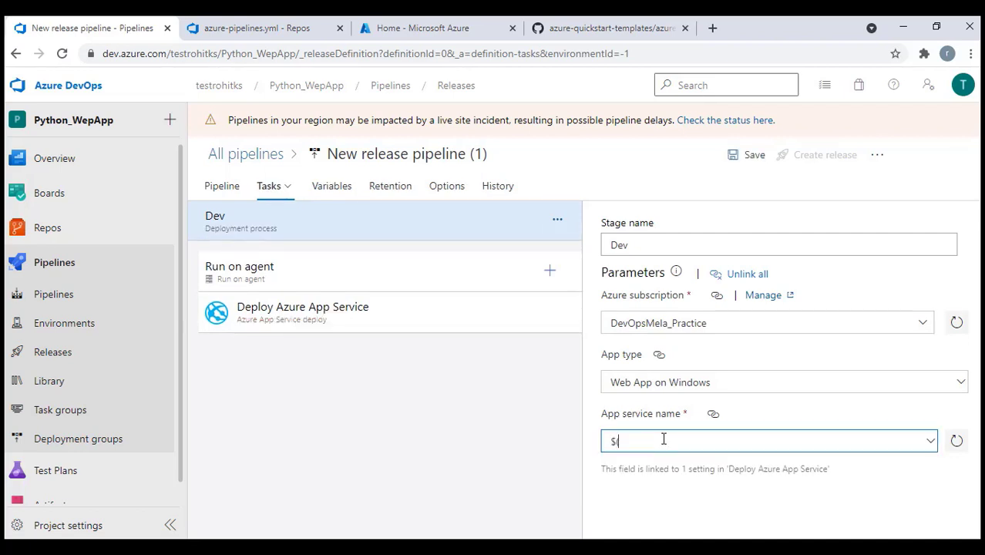
{"action": "type", "text": "(WebAppCore)"}
{"action": "left_click", "coordinate": [678, 501]}
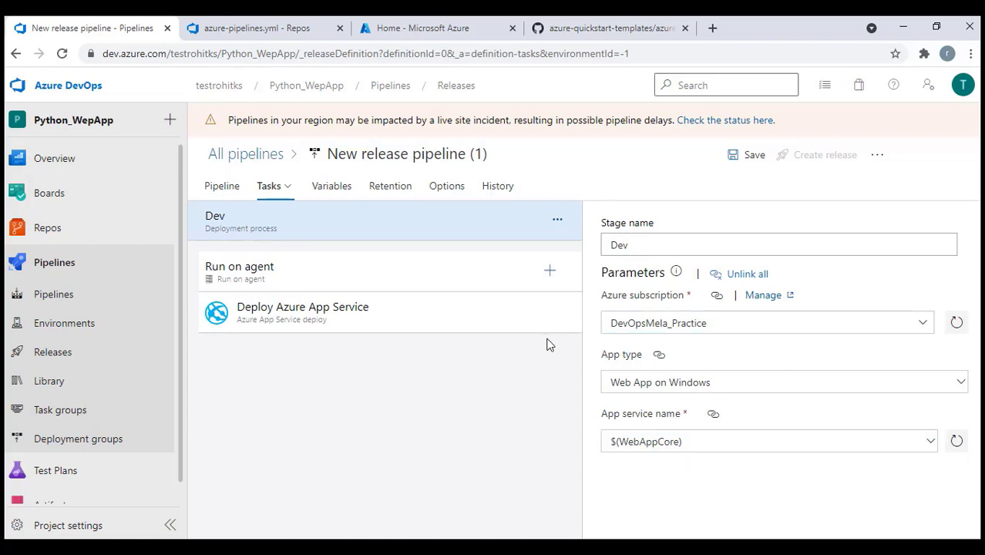
Add an ARM template deployment task and move it above Deploy Azure App Service
{"action": "left_click", "coordinate": [550, 272]}
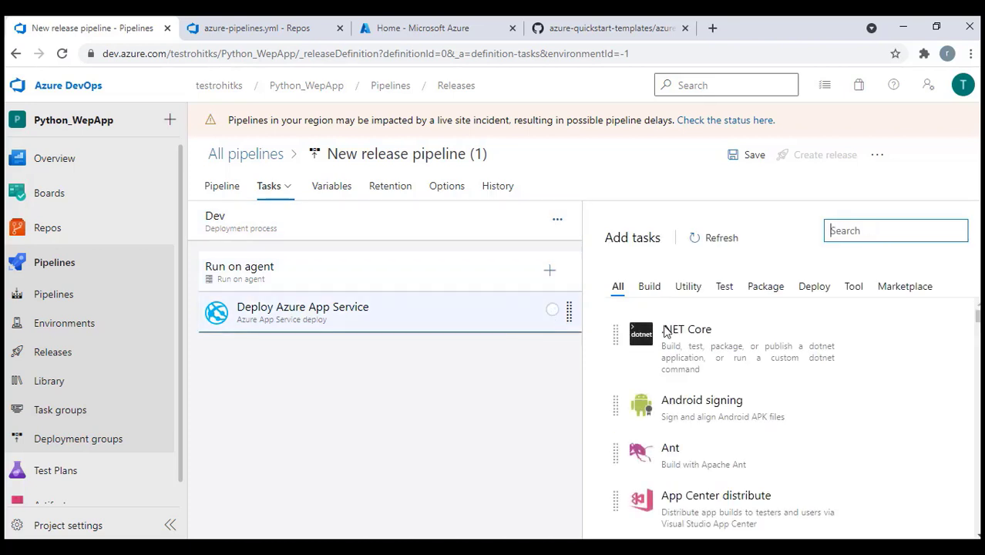
{"action": "type", "text": "a"}
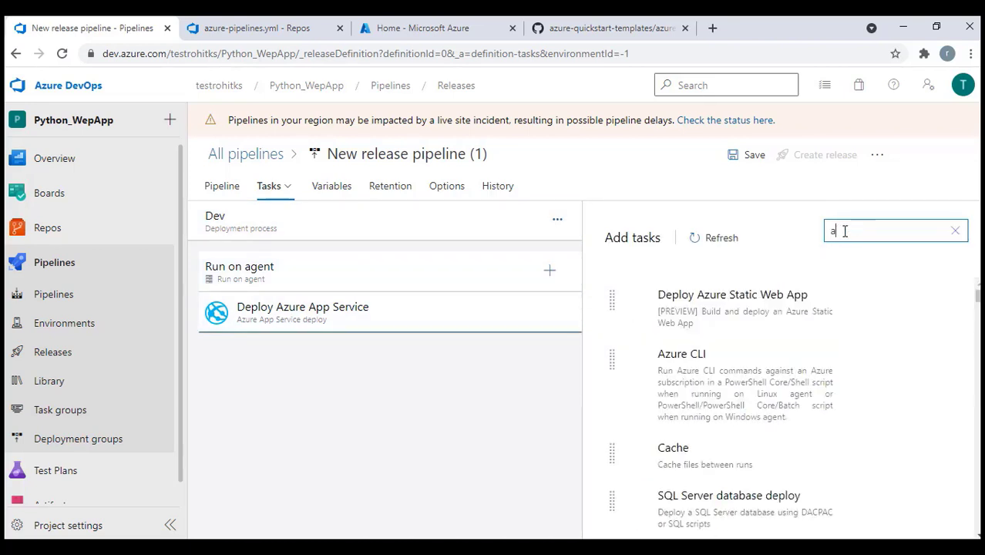
{"action": "type", "text": "rm"}
{"action": "mouse_move", "coordinate": [741, 305]}
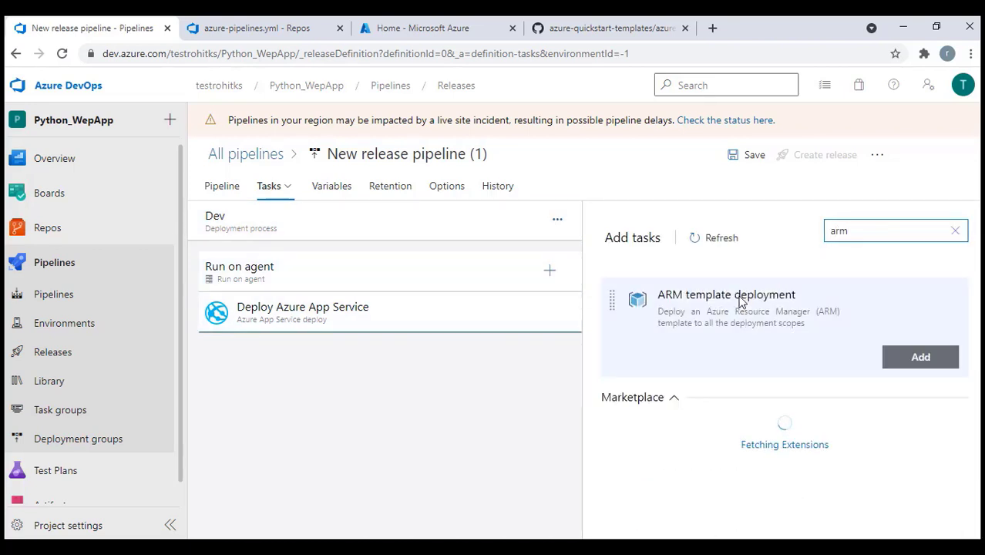
{"action": "left_click", "coordinate": [910, 358]}
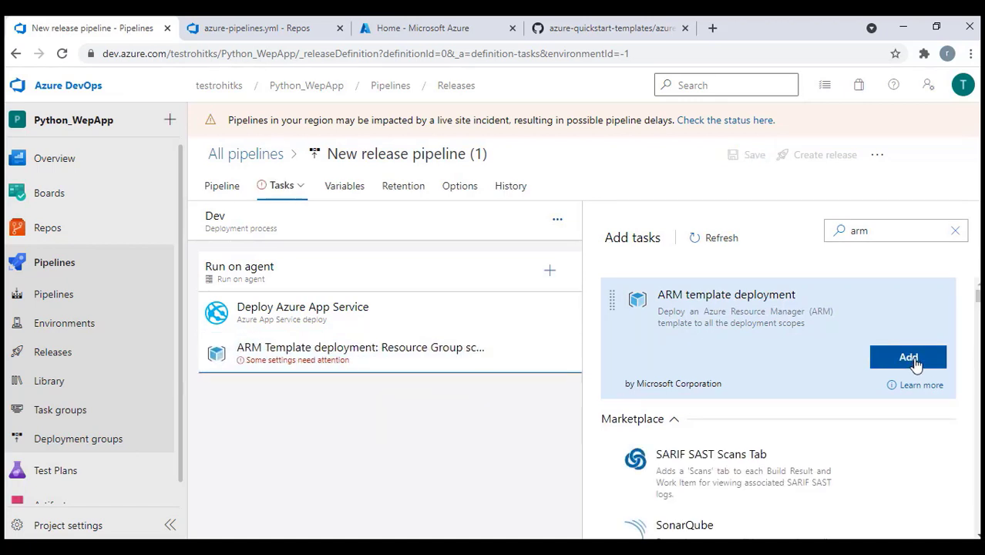
{"action": "left_click_drag", "start_coordinate": [336, 363], "coordinate": [338, 321]}
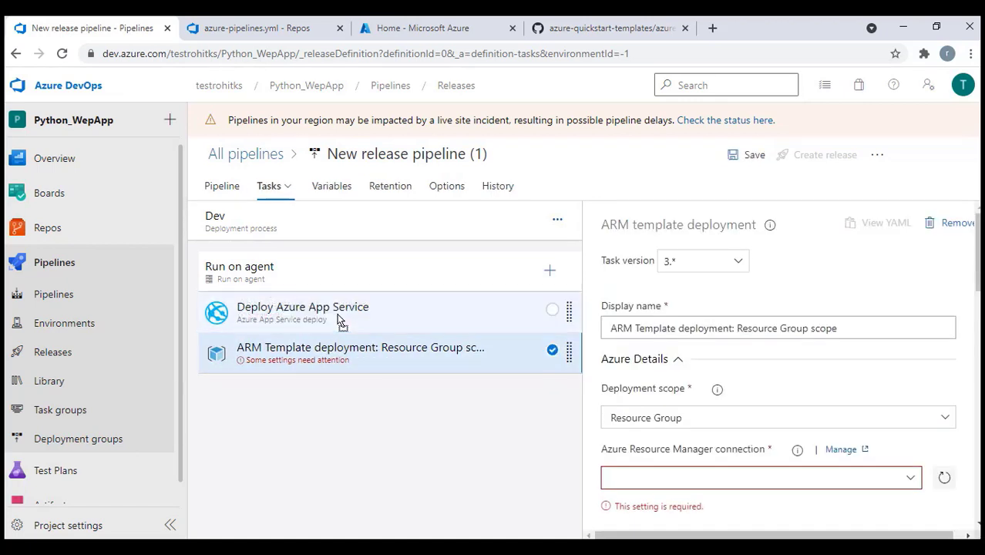
{"action": "left_click_drag", "start_coordinate": [325, 359], "coordinate": [321, 317]}
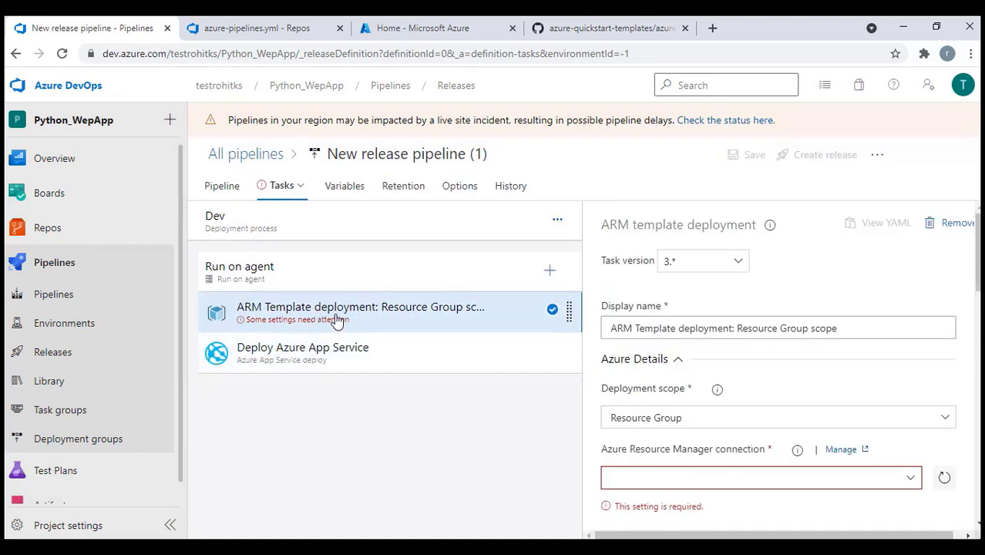
{"action": "scroll", "coordinate": [814, 394], "scroll_direction": "down", "scroll_amount": 2}
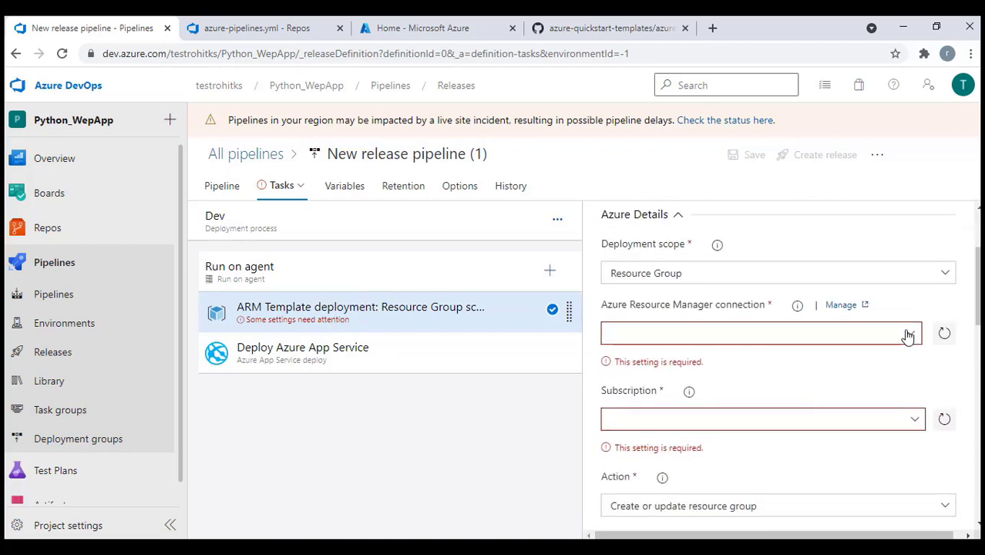
{"action": "left_click", "coordinate": [696, 334]}
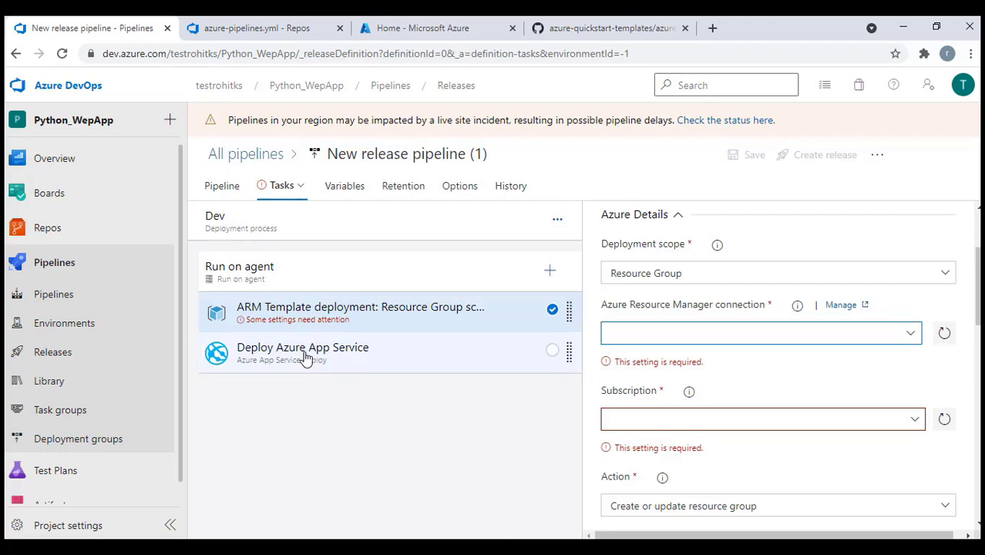
{"action": "left_click", "coordinate": [247, 225]}
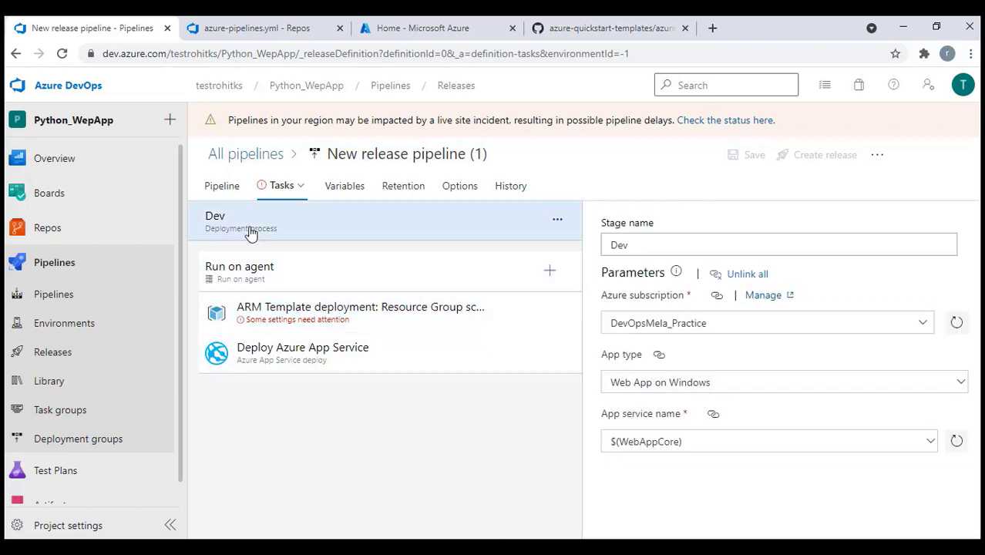
Review the Deploy Azure App Service task and the stage's $(WebAppCore) app service name
{"action": "left_click", "coordinate": [305, 350]}
{"action": "scroll", "coordinate": [796, 411], "scroll_direction": "down", "scroll_amount": 4}
{"action": "scroll", "coordinate": [796, 412], "scroll_direction": "down", "scroll_amount": 2}
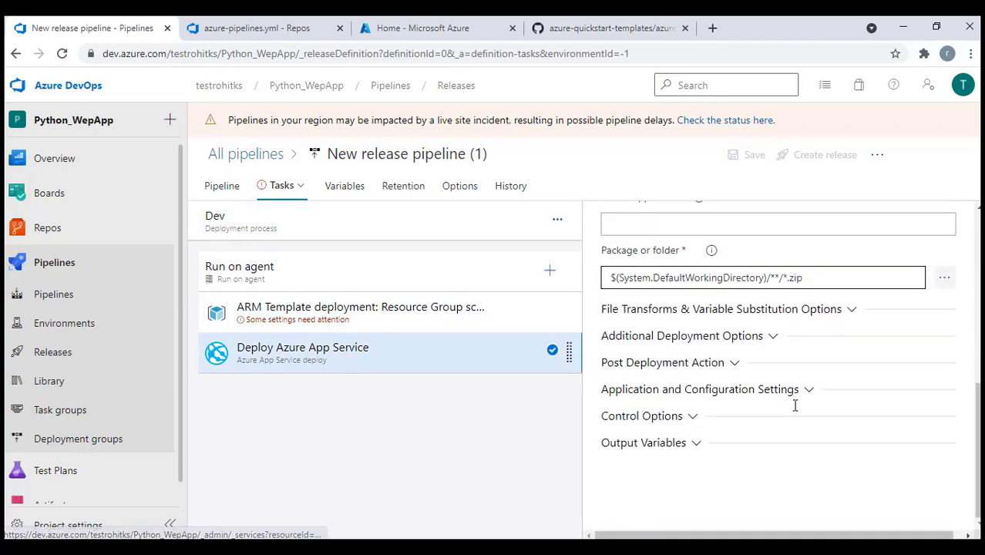
{"action": "scroll", "coordinate": [796, 403], "scroll_direction": "up", "scroll_amount": 4}
{"action": "scroll", "coordinate": [765, 426], "scroll_direction": "down", "scroll_amount": 2}
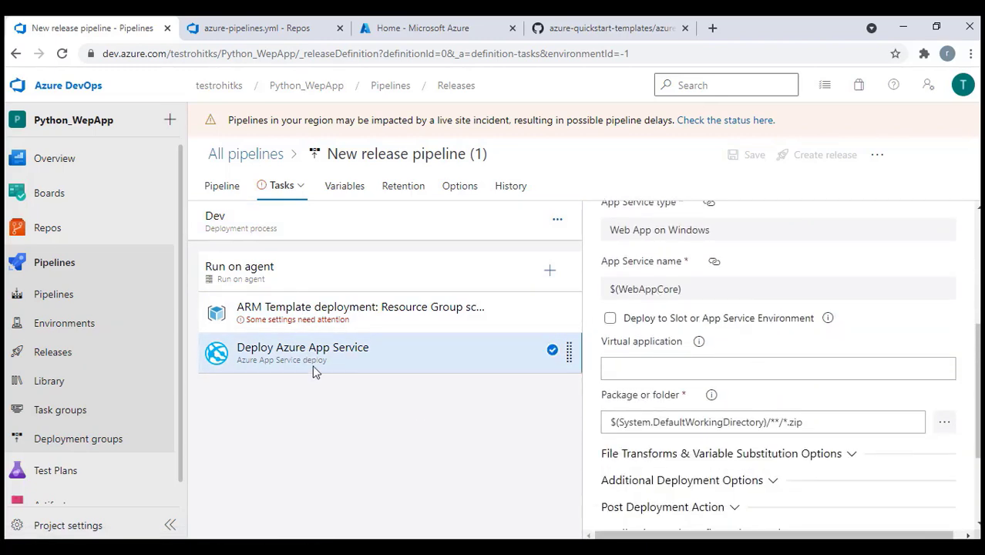
{"action": "left_click", "coordinate": [292, 225]}
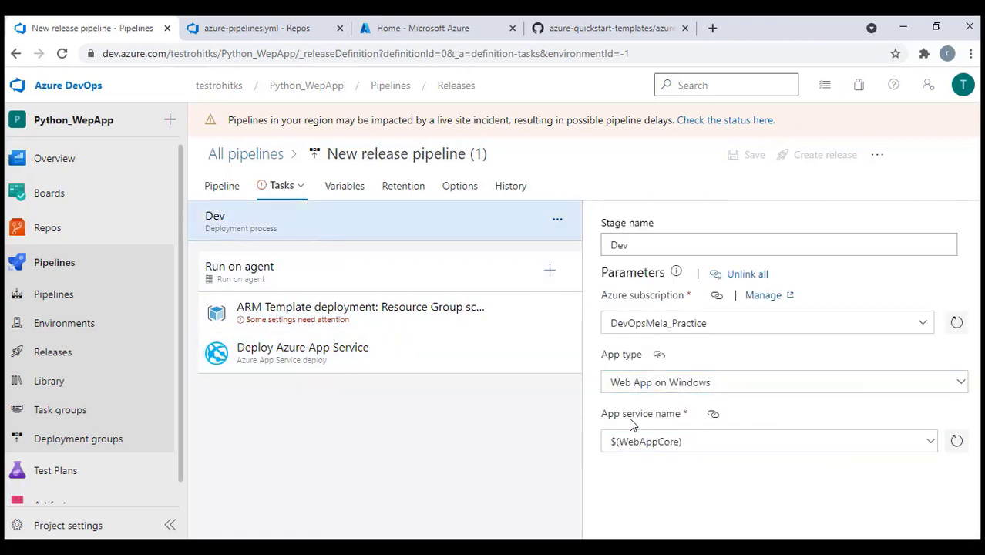
{"action": "left_click", "coordinate": [685, 437]}
{"action": "left_click_drag", "start_coordinate": [701, 445], "coordinate": [598, 451]}
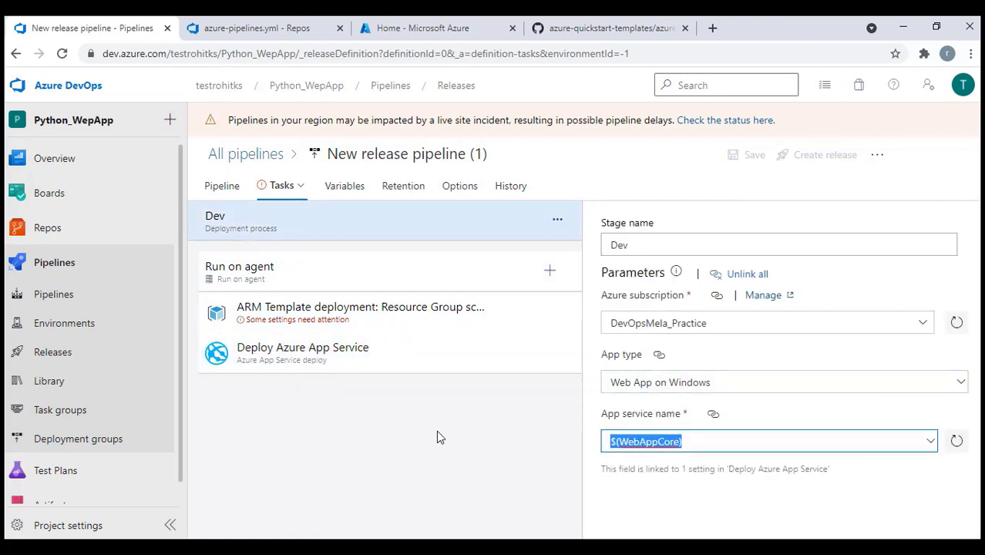
Set the App Service package path to $(System.DefaultWorkingDirectory)/**/*.zip
{"action": "left_click", "coordinate": [318, 352]}
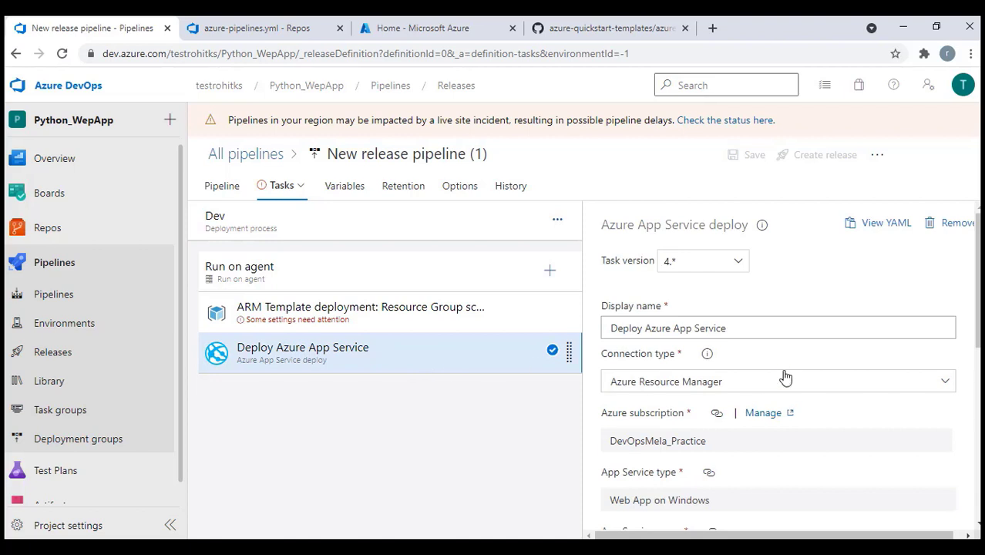
{"action": "scroll", "coordinate": [785, 378], "scroll_direction": "down", "scroll_amount": 3}
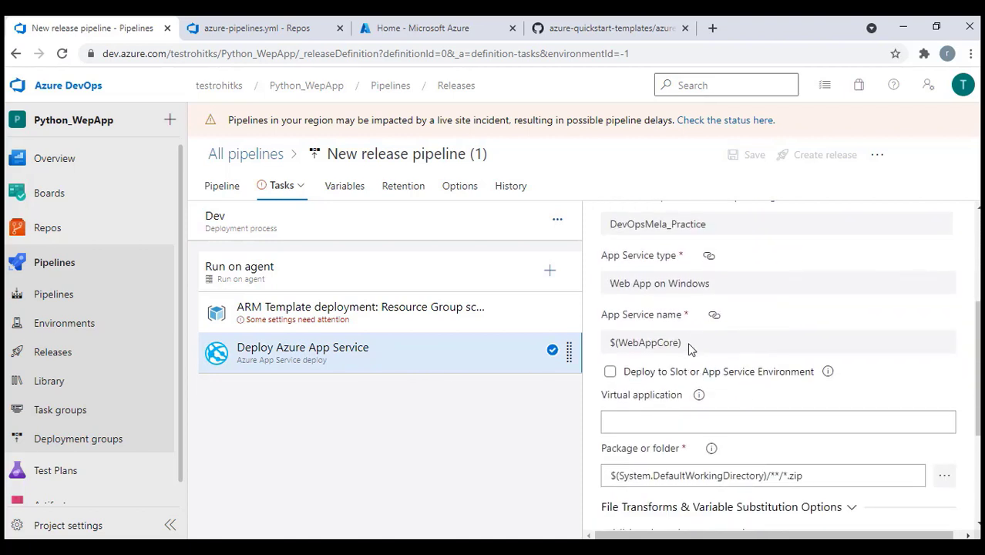
{"action": "scroll", "coordinate": [703, 420], "scroll_direction": "down", "scroll_amount": 2}
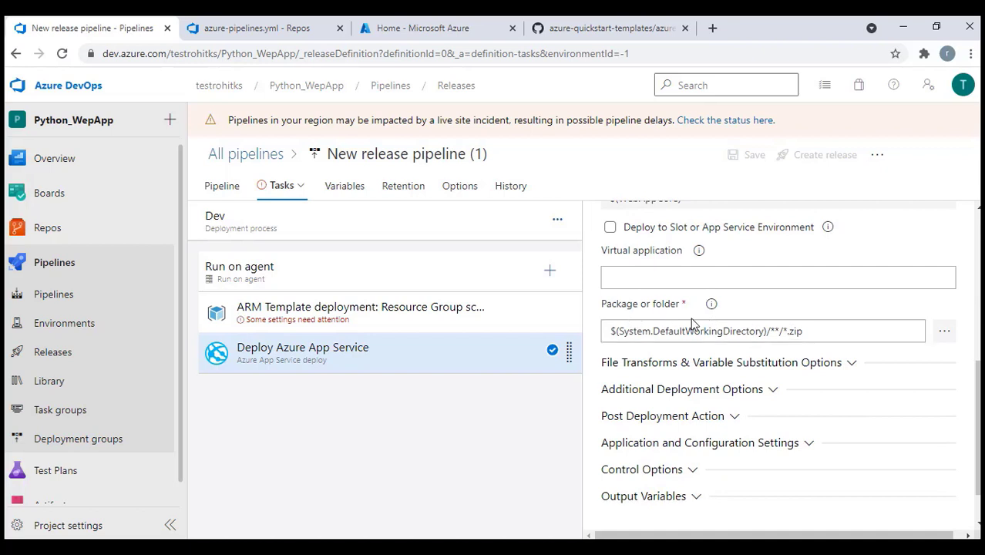
{"action": "double_click", "coordinate": [807, 331]}
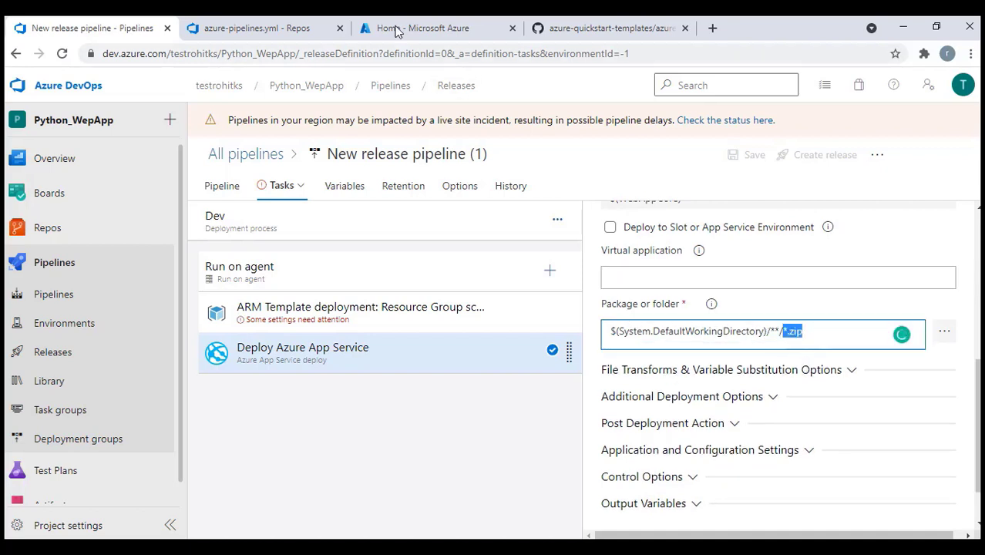
{"action": "left_click", "coordinate": [268, 28]}
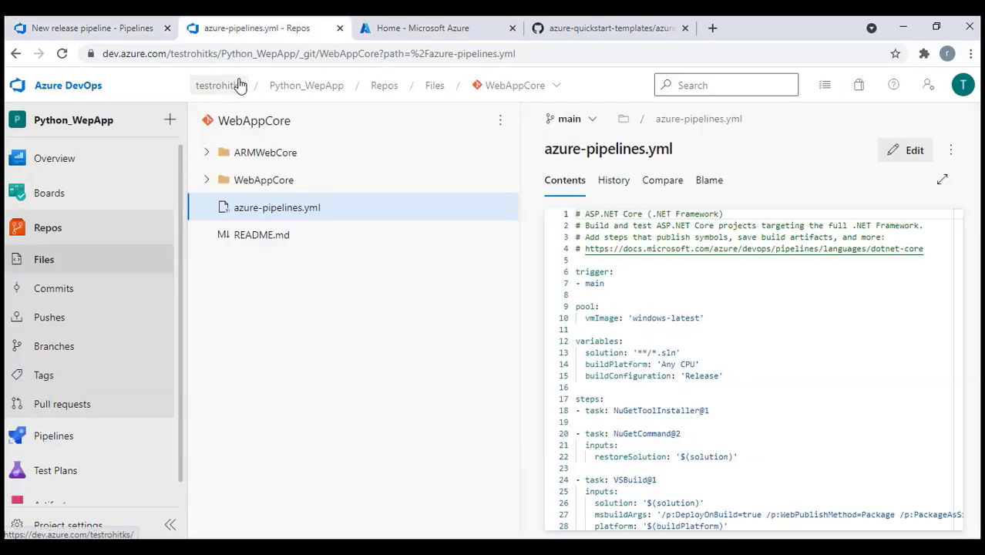
{"action": "key", "text": "ctrl+shift+Tab"}
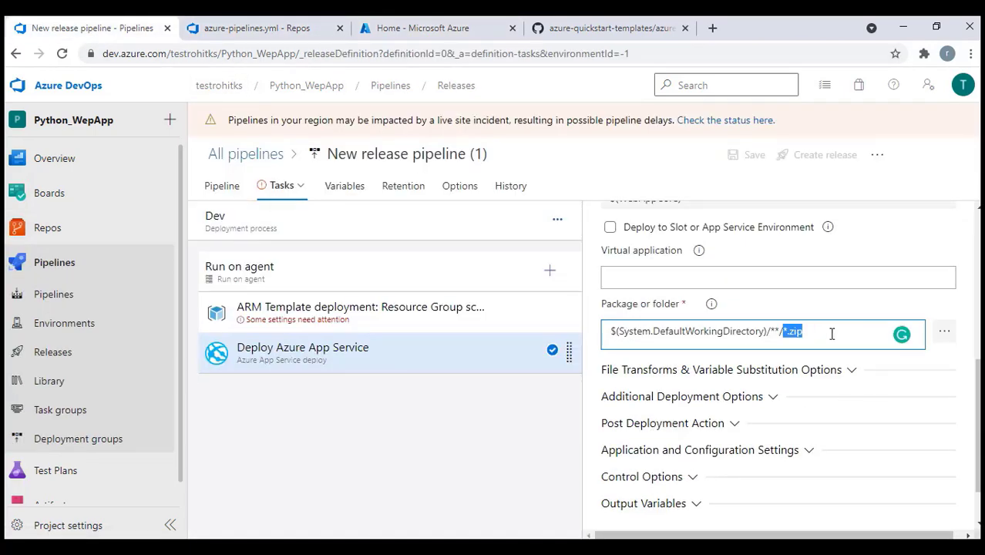
{"action": "left_click", "coordinate": [827, 336]}
{"action": "scroll", "coordinate": [785, 395], "scroll_direction": "up", "scroll_amount": 2}
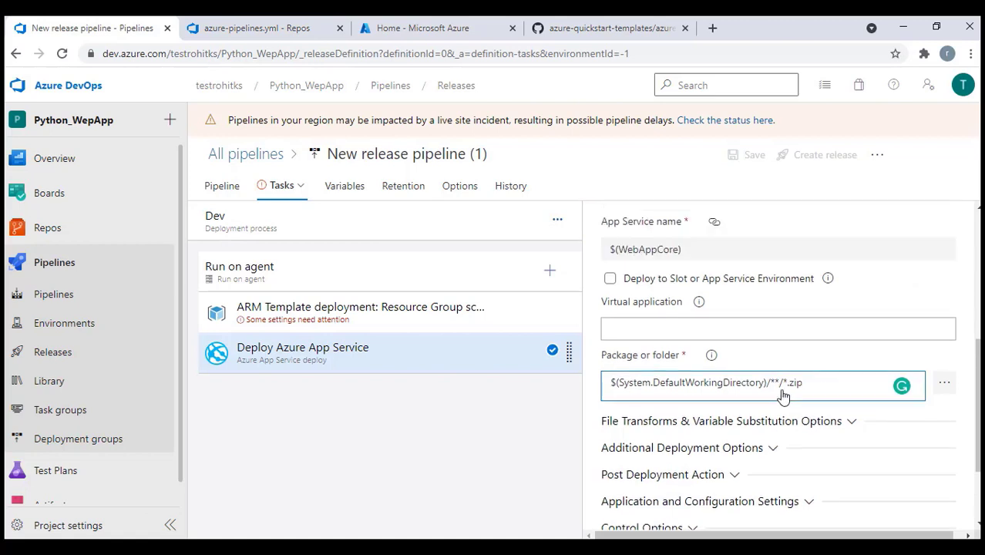
{"action": "left_click", "coordinate": [342, 311]}
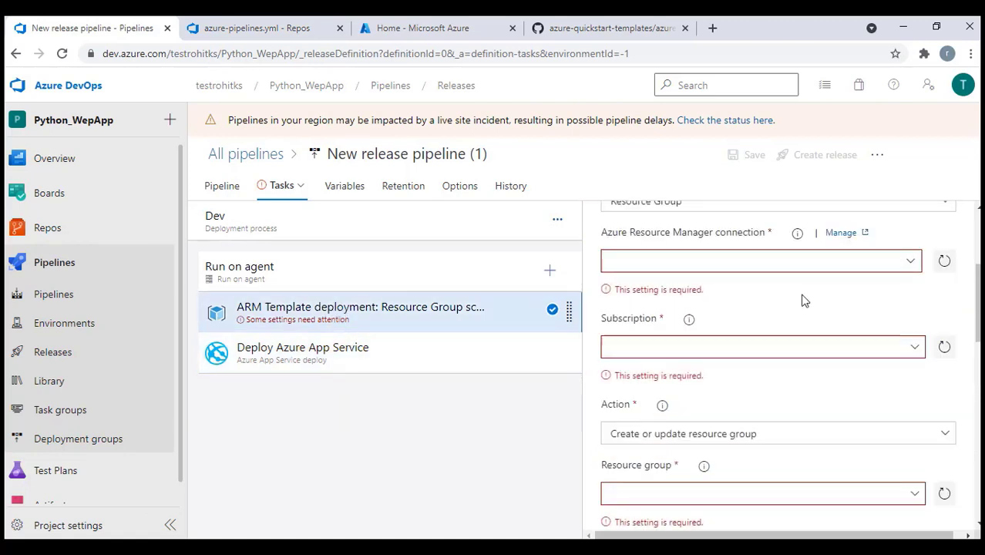
Set the ARM task's connection to DevOpsMela_Practice and its subscription to Pay-As-You-Go
{"action": "scroll", "coordinate": [802, 297], "scroll_direction": "up", "scroll_amount": 2}
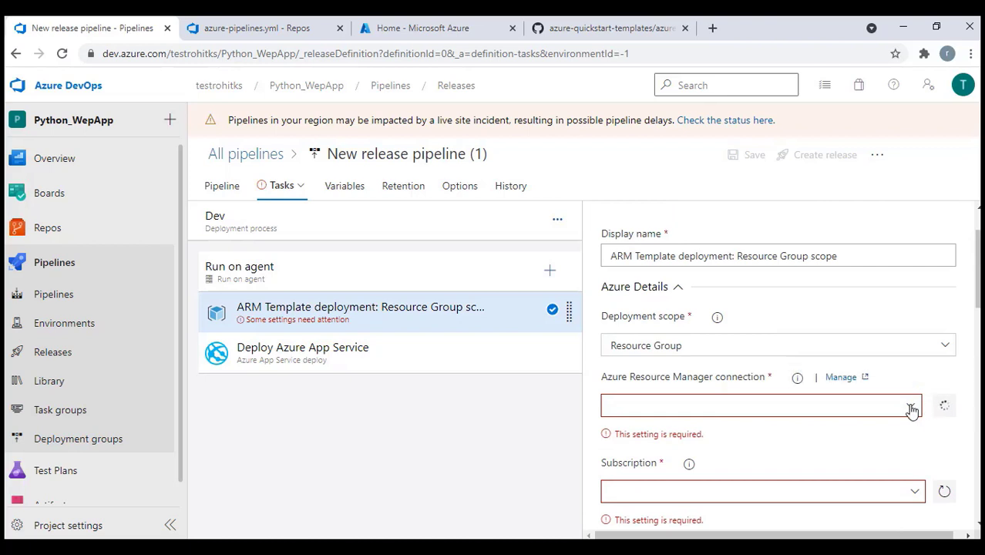
{"action": "left_click", "coordinate": [911, 409]}
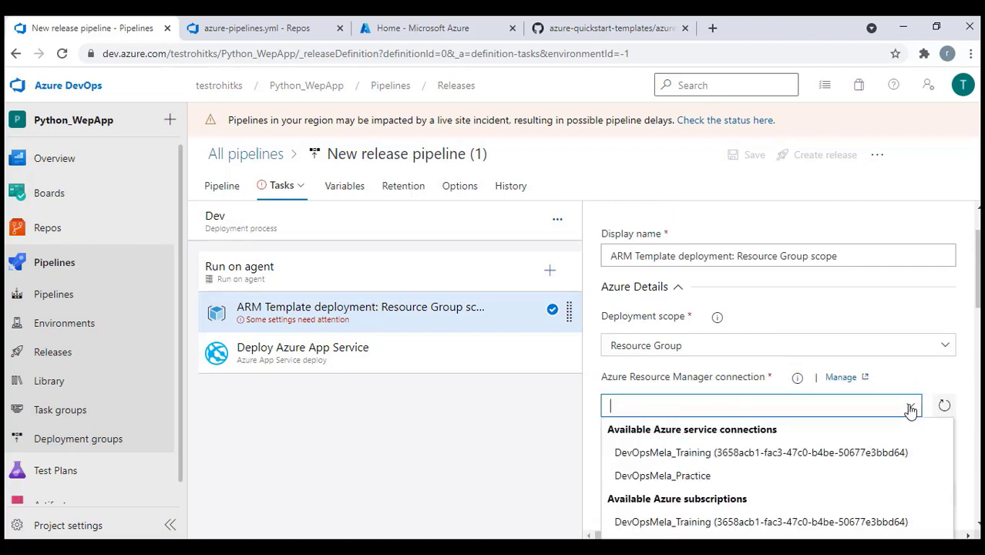
{"action": "left_click", "coordinate": [654, 478]}
{"action": "scroll", "coordinate": [846, 451], "scroll_direction": "down", "scroll_amount": 2}
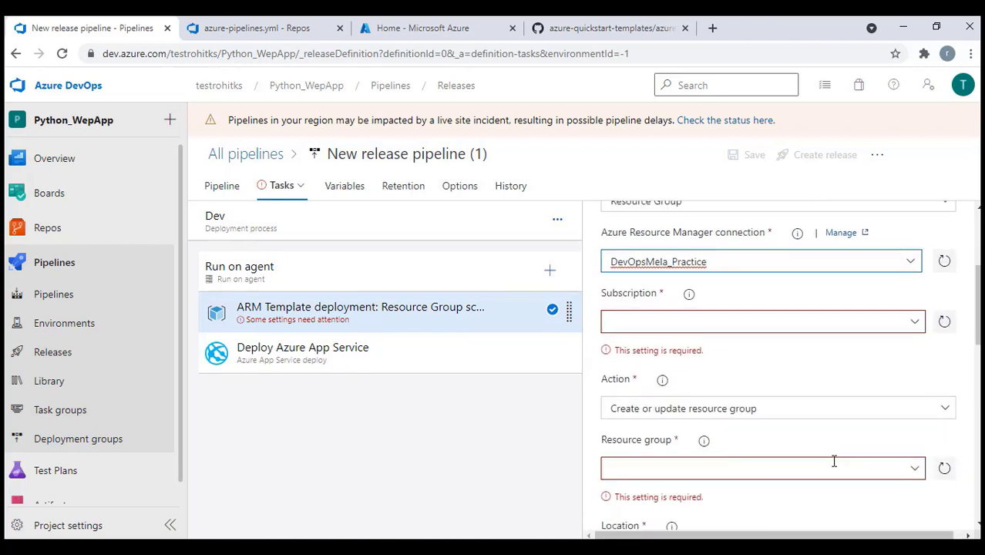
{"action": "left_click", "coordinate": [915, 322]}
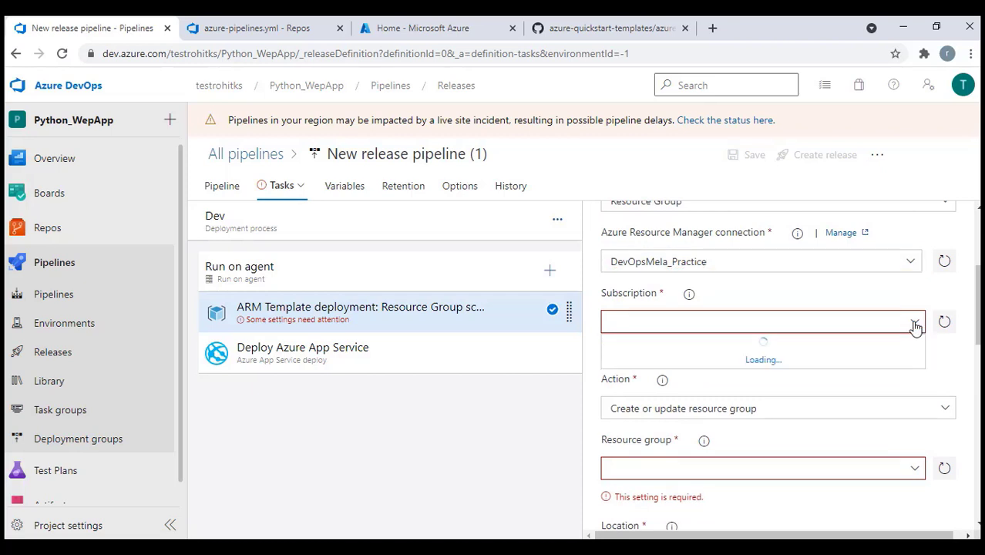
{"action": "left_click", "coordinate": [793, 345]}
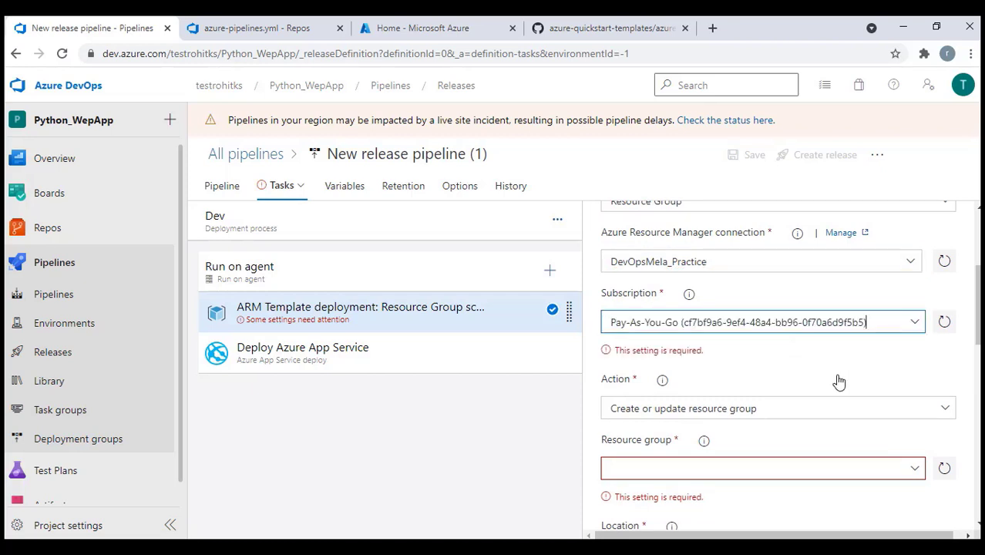
Set the ARM task's resource group to $(WebAppCore) and location to East US
{"action": "scroll", "coordinate": [839, 381], "scroll_direction": "down", "scroll_amount": 2}
{"action": "left_click", "coordinate": [624, 302]}
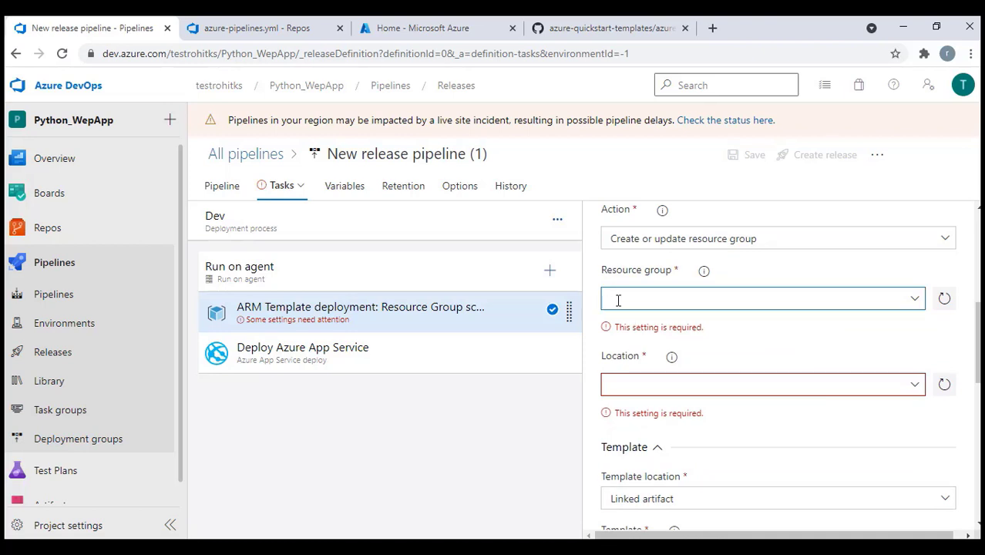
{"action": "type", "text": "WebAppCore"}
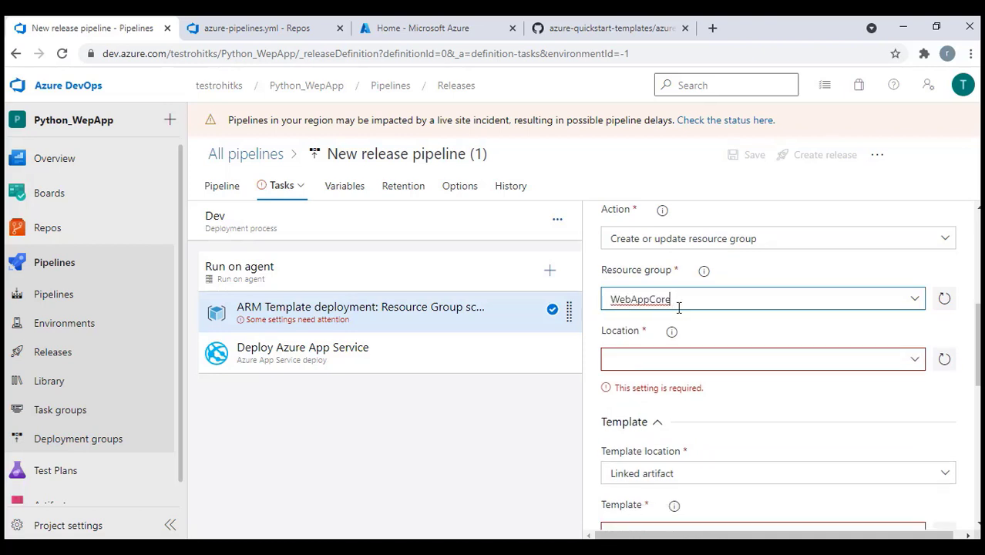
{"action": "type", "text": ")"}
{"action": "key", "text": "Home"}
{"action": "type", "text": "($"}
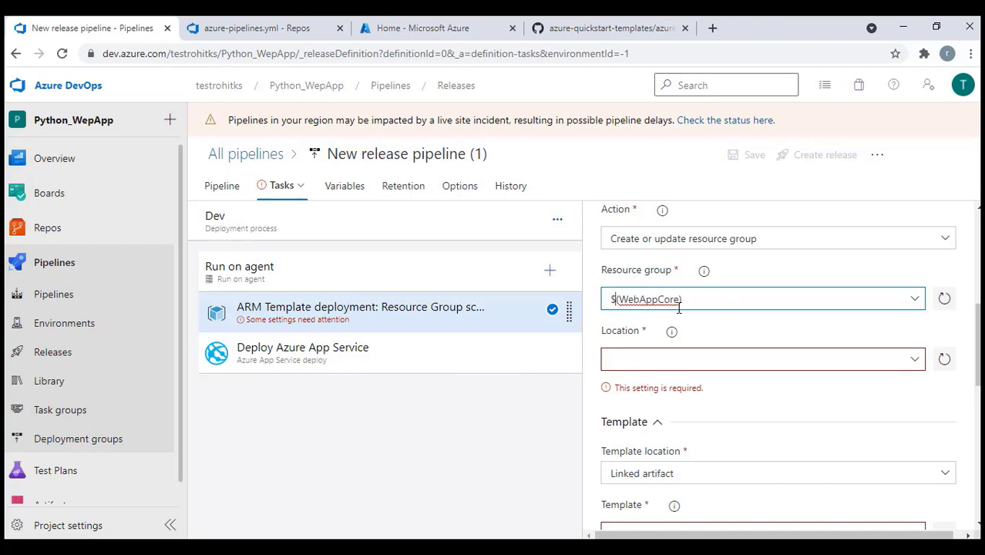
{"action": "left_click", "coordinate": [916, 364]}
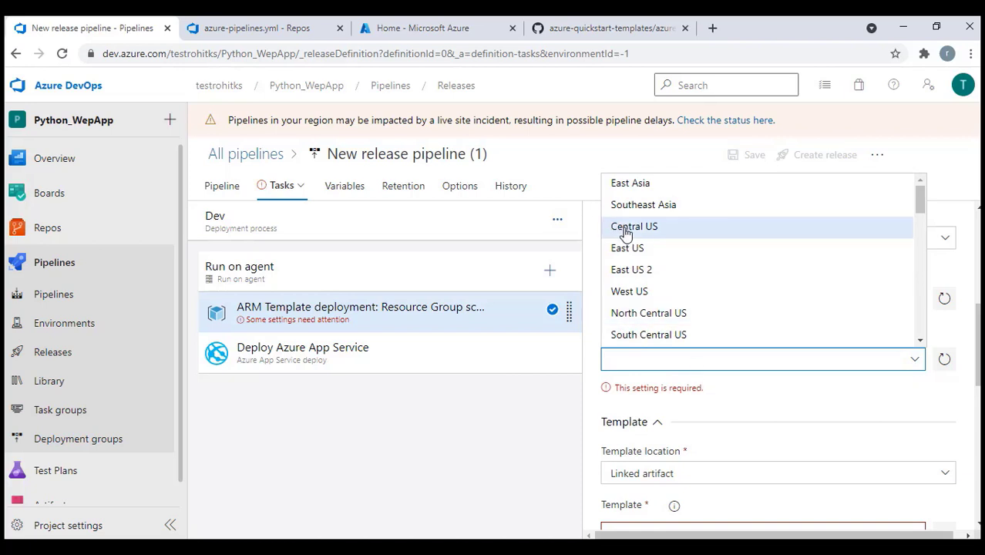
{"action": "left_click", "coordinate": [633, 248]}
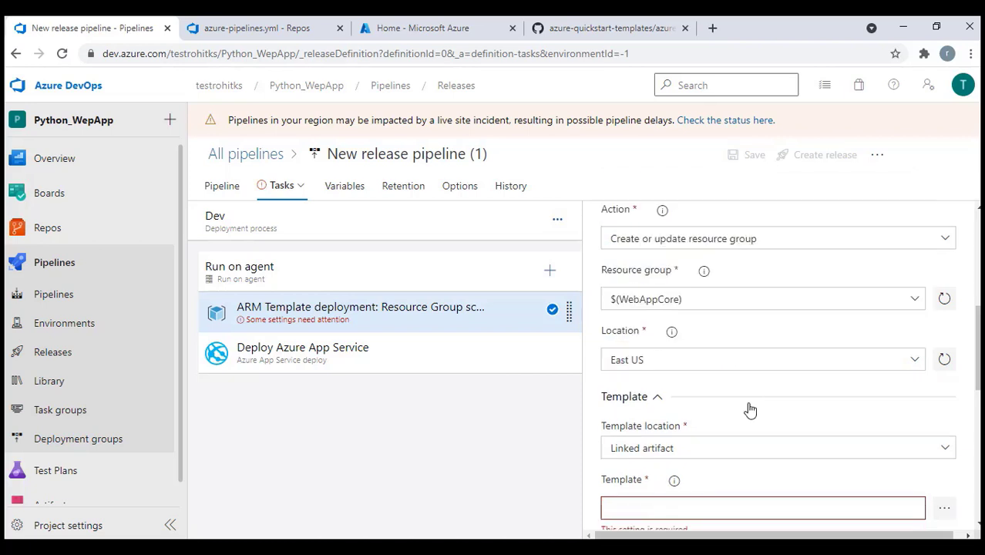
{"action": "left_click", "coordinate": [750, 409]}
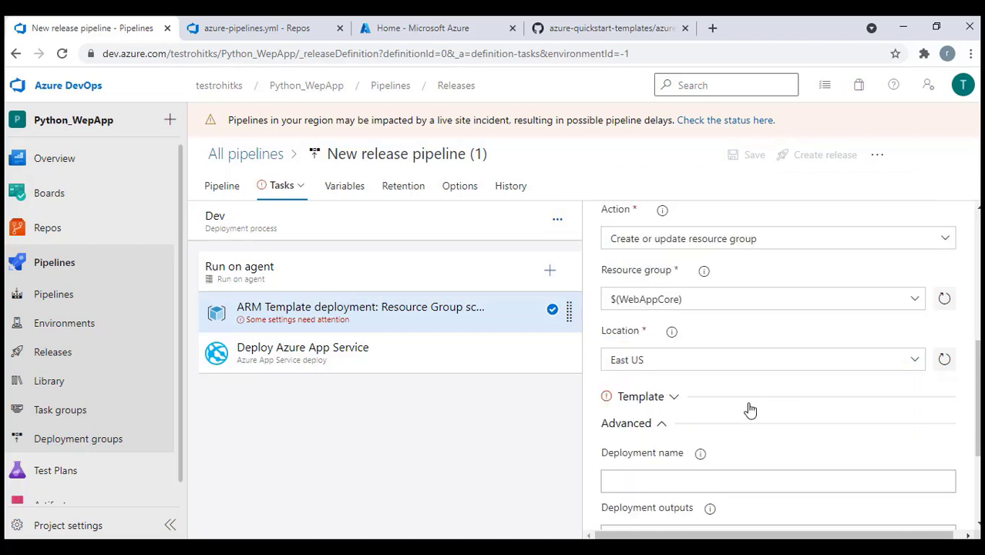
{"action": "left_click", "coordinate": [669, 396]}
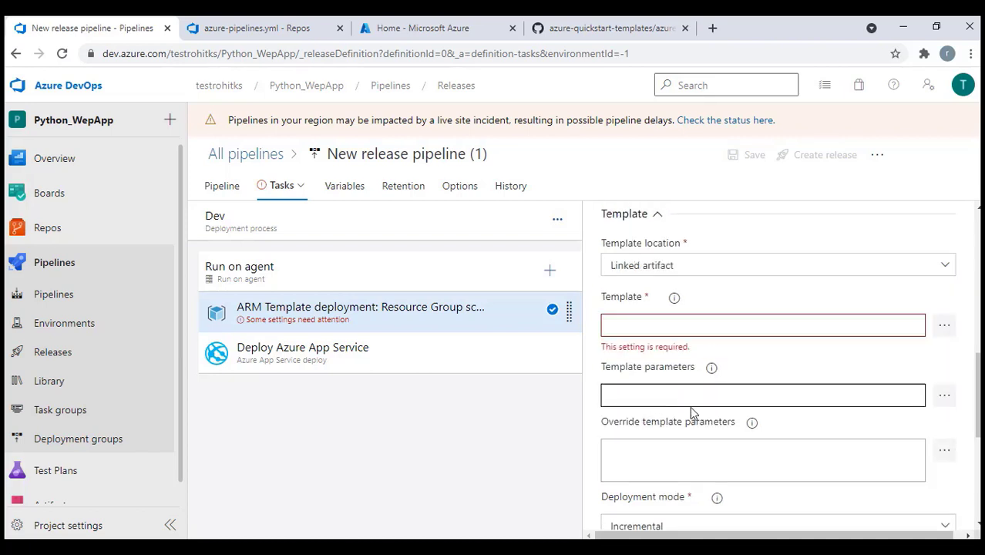
{"action": "left_click", "coordinate": [947, 329]}
Choose _WebAppCore/drop/azuredeploy.json as the ARM task's template
{"action": "left_click", "coordinate": [645, 458]}
{"action": "left_click", "coordinate": [945, 330]}
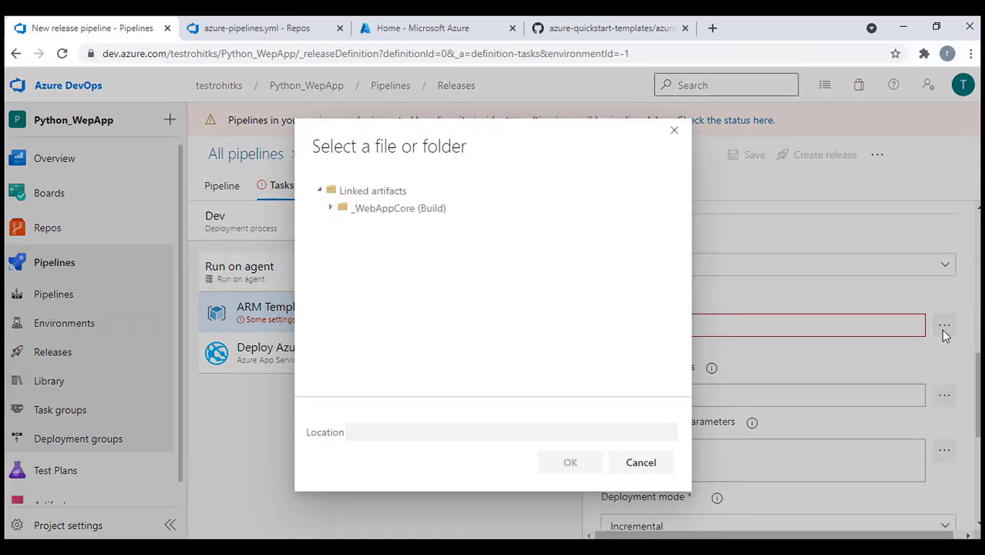
{"action": "left_click", "coordinate": [330, 208]}
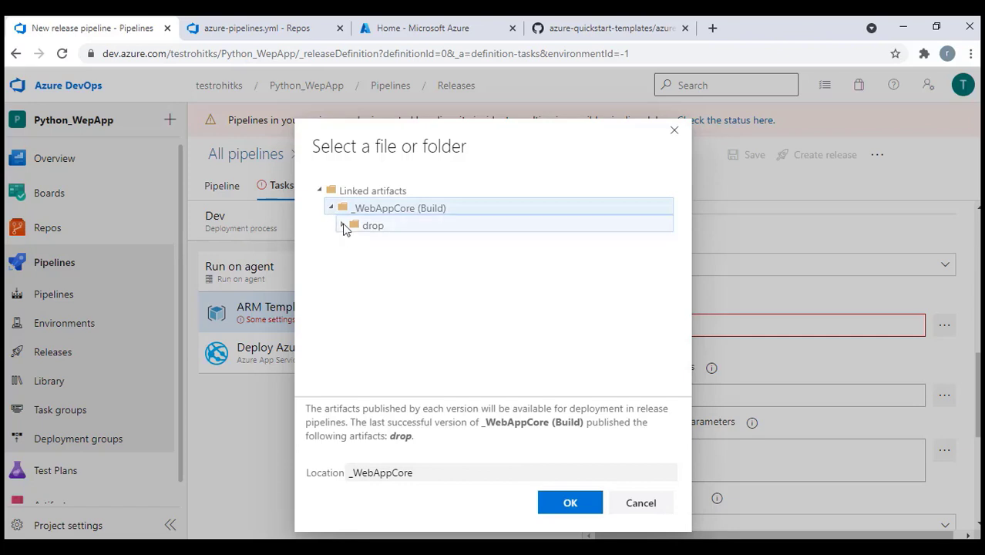
{"action": "left_click", "coordinate": [342, 225]}
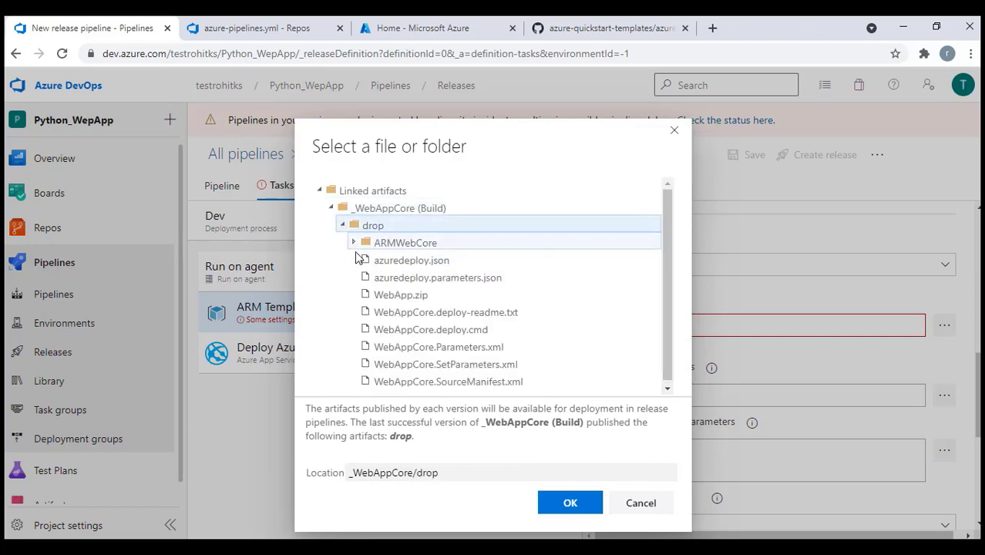
{"action": "left_click", "coordinate": [428, 266]}
{"action": "left_click", "coordinate": [571, 502]}
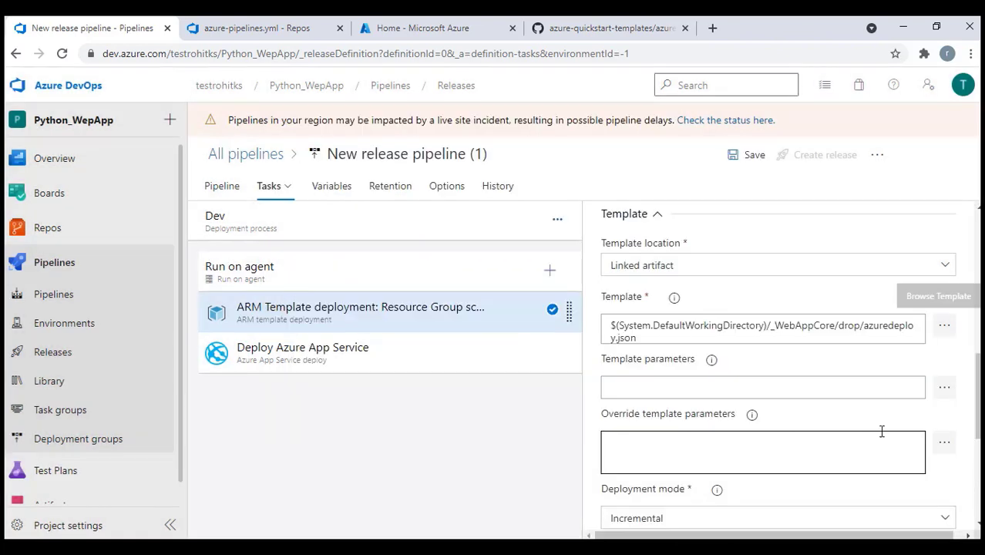
Choose _WebAppCore/drop/azuredeploy.parameters.json as the template parameters file
{"action": "scroll", "coordinate": [882, 431], "scroll_direction": "down", "scroll_amount": 1}
{"action": "left_click", "coordinate": [946, 317]}
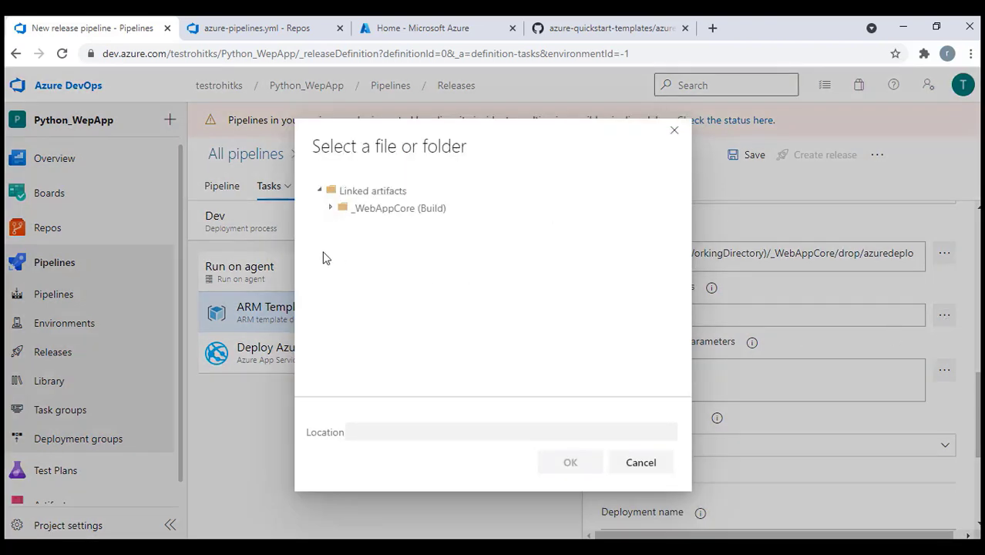
{"action": "left_click", "coordinate": [330, 208]}
{"action": "left_click", "coordinate": [344, 225]}
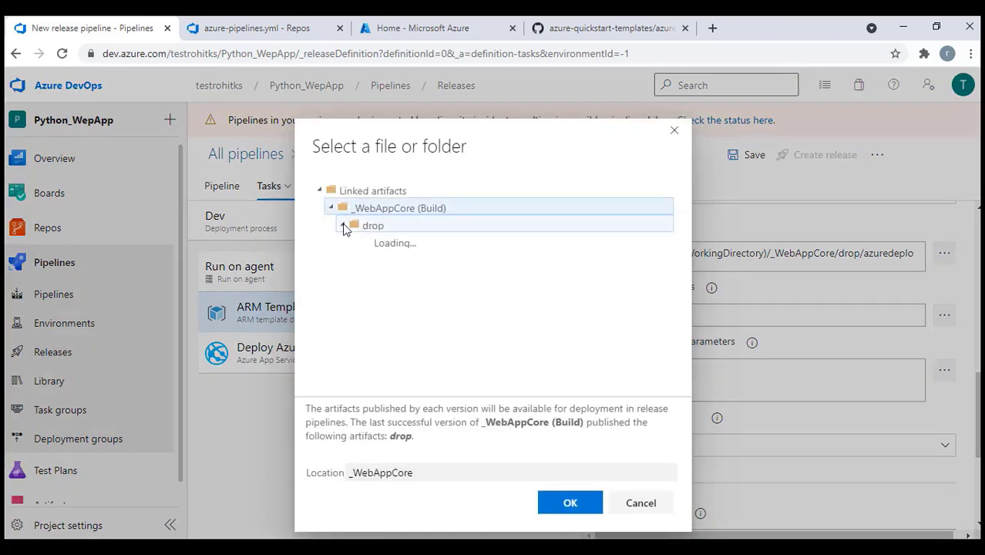
{"action": "left_click", "coordinate": [438, 277]}
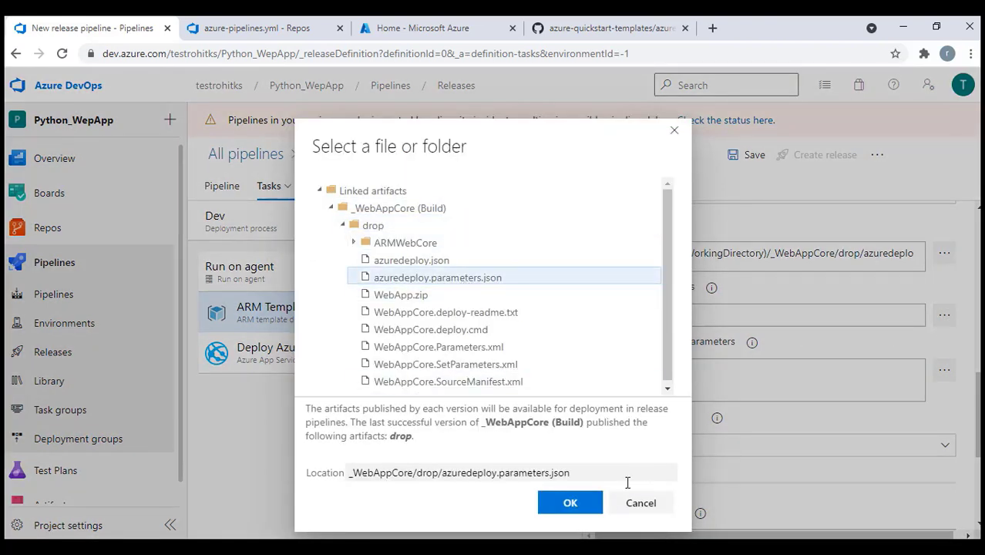
{"action": "left_click", "coordinate": [571, 503]}
{"action": "scroll", "coordinate": [760, 454], "scroll_direction": "down", "scroll_amount": 3}
{"action": "scroll", "coordinate": [759, 454], "scroll_direction": "up", "scroll_amount": 3}
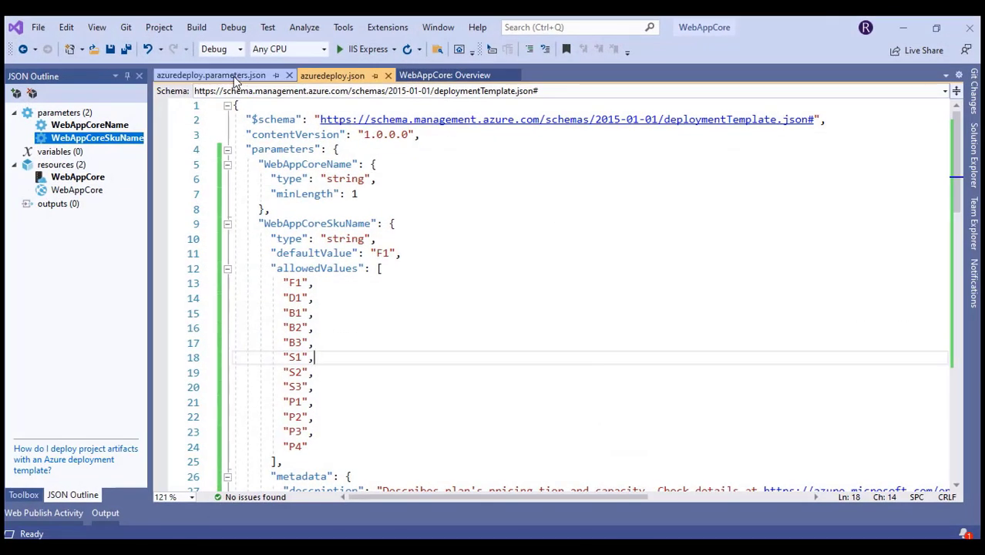
Look over the #WebAppCore# token markers in azuredeploy.parameters.json, then minimize Visual Studio
{"action": "left_click", "coordinate": [236, 77]}
{"action": "left_click_drag", "start_coordinate": [445, 165], "coordinate": [453, 165]}
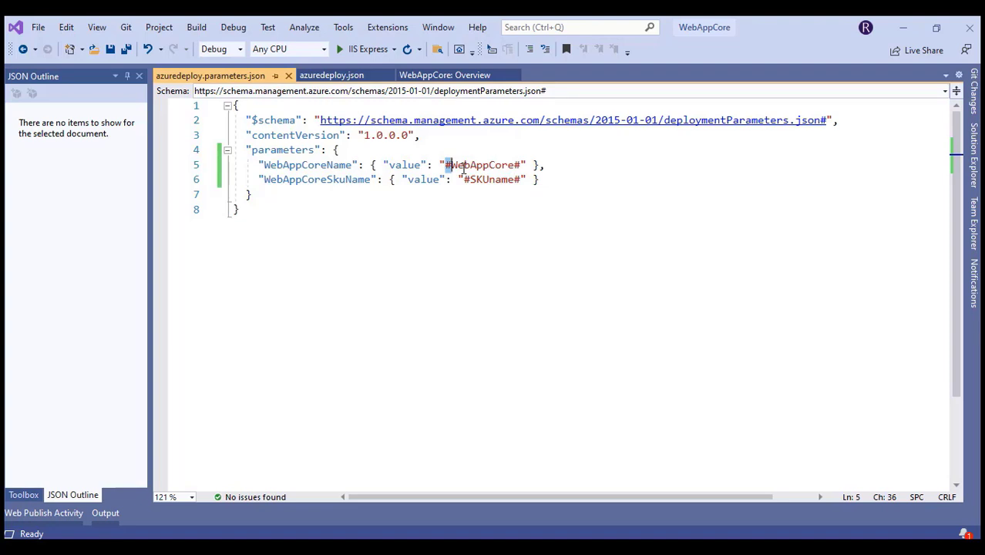
{"action": "left_click", "coordinate": [903, 27]}
Add the Replace Tokens task and move it above the ARM Template deployment task
{"action": "left_click", "coordinate": [549, 271]}
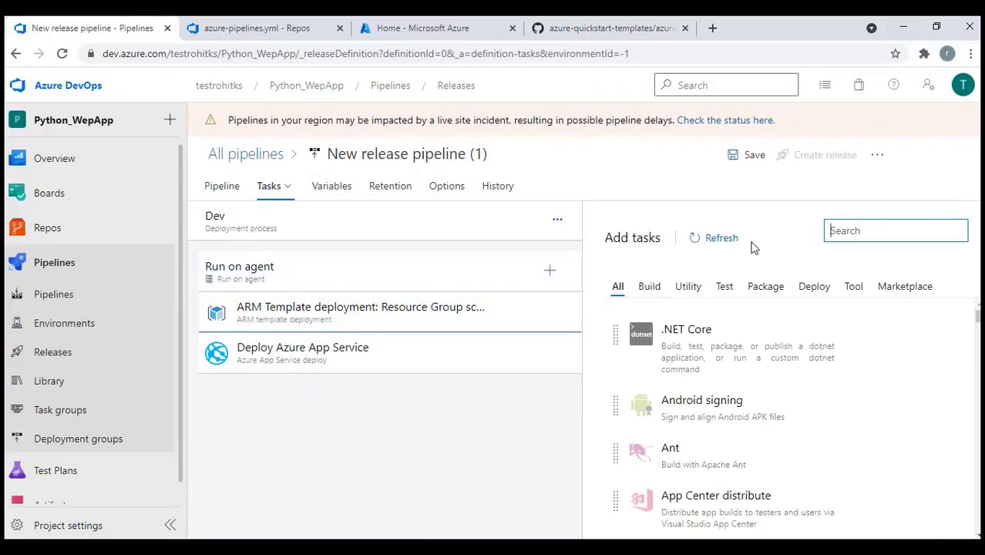
{"action": "type", "text": "replace"}
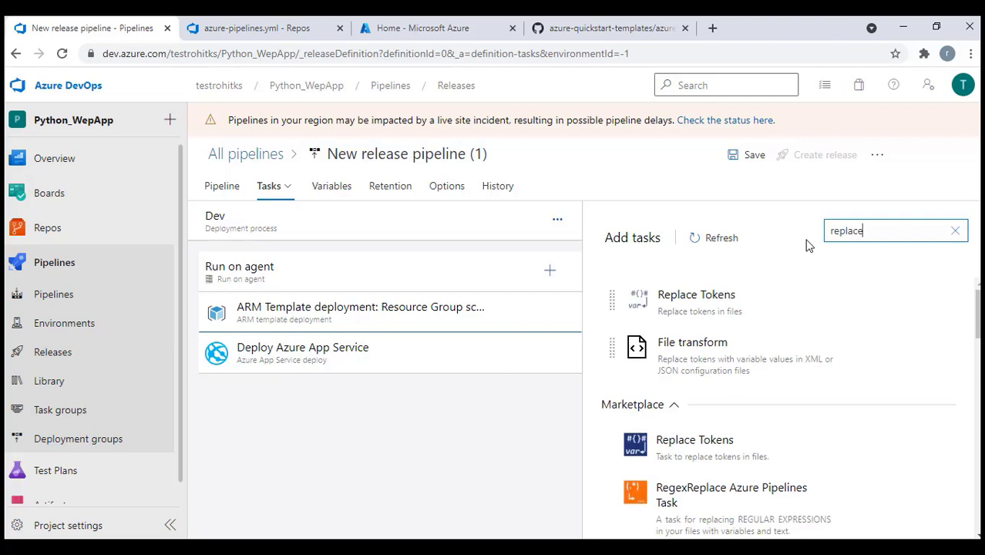
{"action": "mouse_move", "coordinate": [717, 300]}
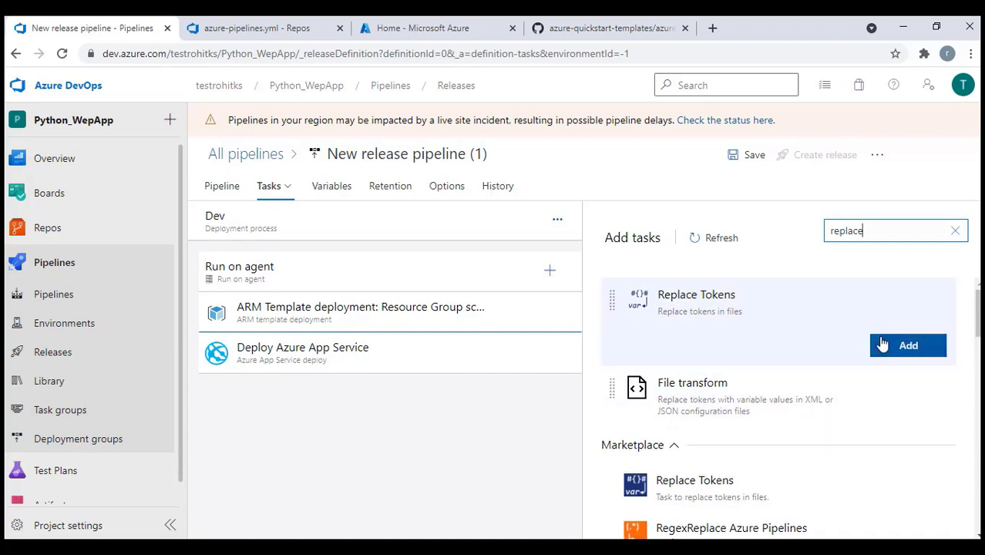
{"action": "left_click", "coordinate": [883, 345]}
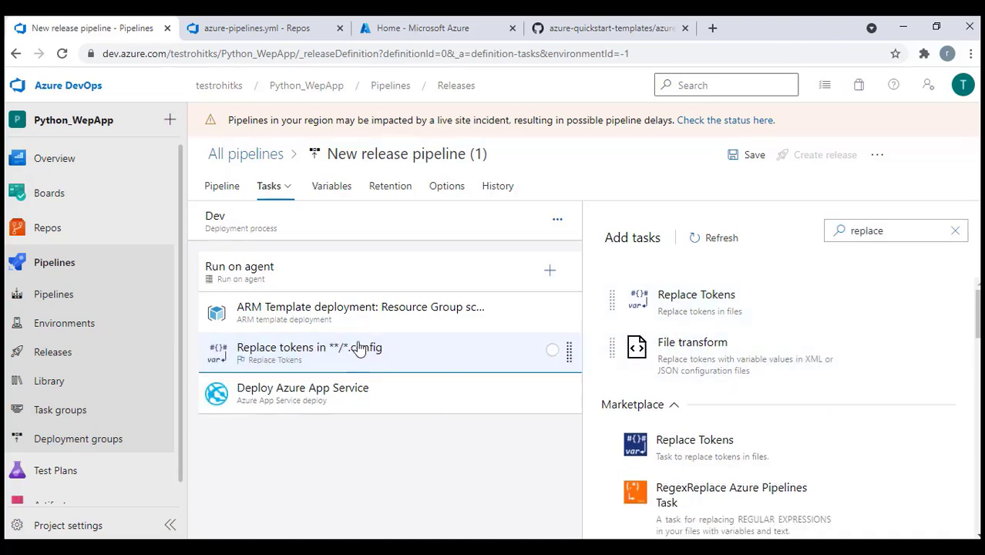
{"action": "left_click_drag", "start_coordinate": [359, 348], "coordinate": [358, 308]}
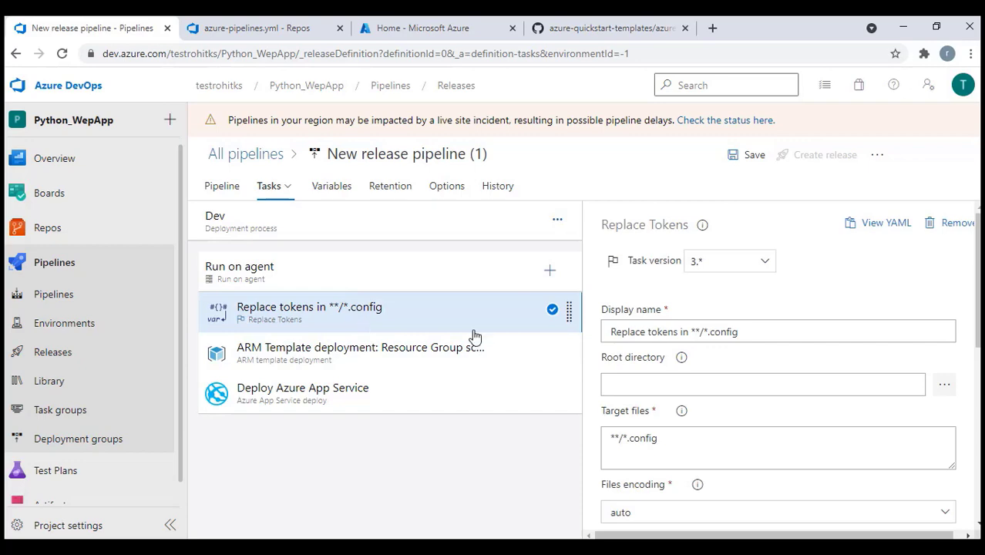
Set the Replace tokens root directory to the _WebAppCore drop folder
{"action": "left_click", "coordinate": [945, 384]}
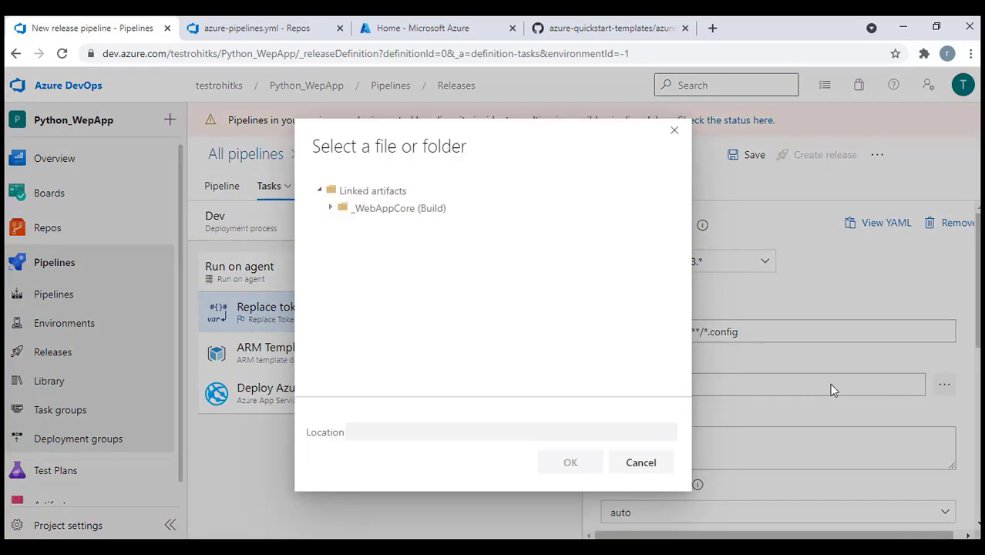
{"action": "left_click", "coordinate": [341, 213]}
{"action": "left_click", "coordinate": [370, 226]}
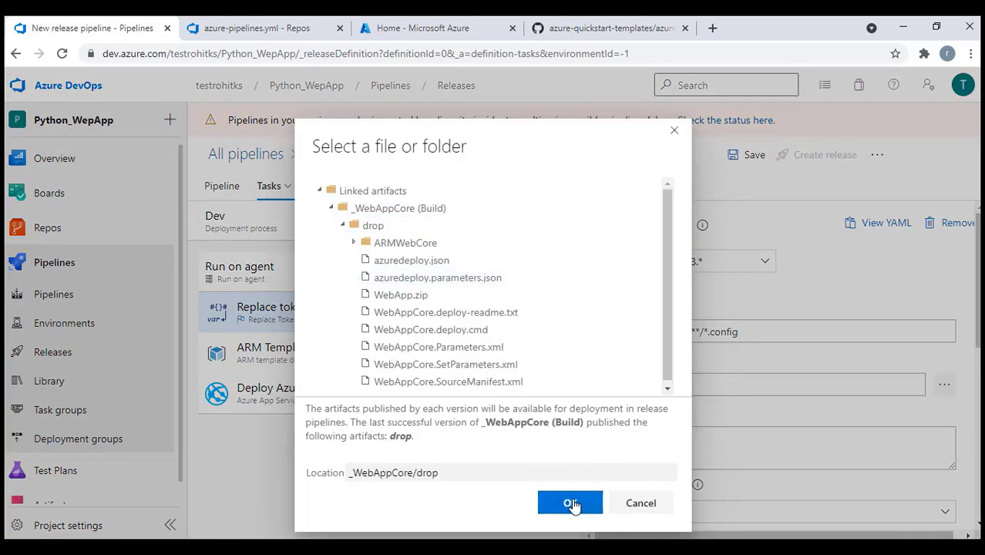
{"action": "left_click", "coordinate": [571, 503]}
Replace the Target files pattern with azuredeploy.parameters.json, copied from Visual Studio
{"action": "scroll", "coordinate": [672, 302], "scroll_direction": "down", "scroll_amount": 2}
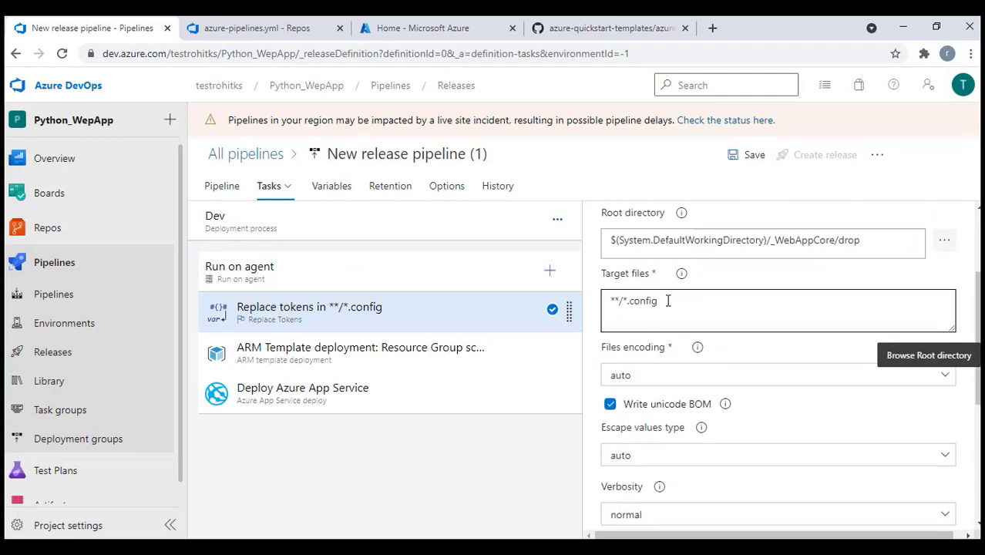
{"action": "triple_click", "coordinate": [668, 300]}
{"action": "key", "text": "BackSpace"}
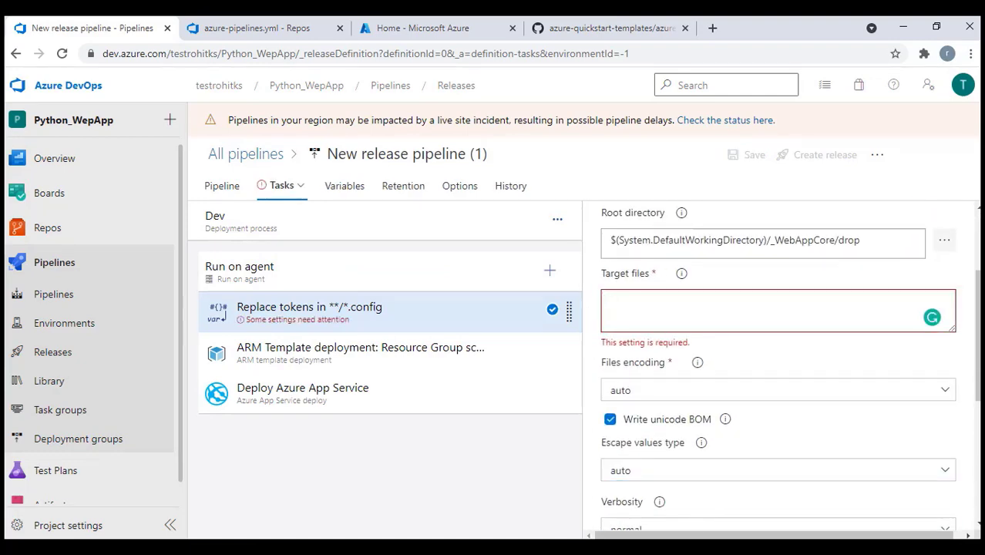
{"action": "key", "text": "alt+Tab"}
{"action": "left_click", "coordinate": [976, 168]}
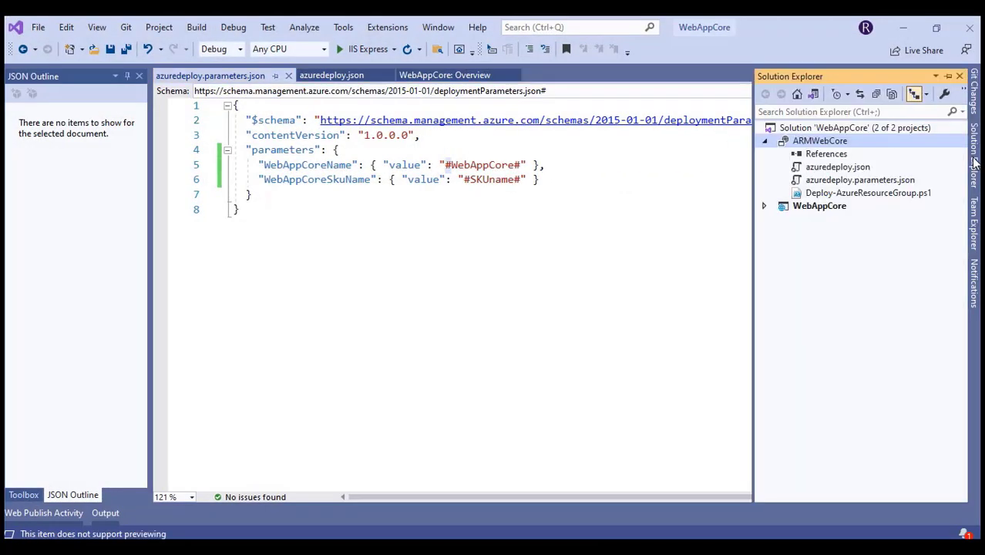
{"action": "right_click", "coordinate": [869, 182]}
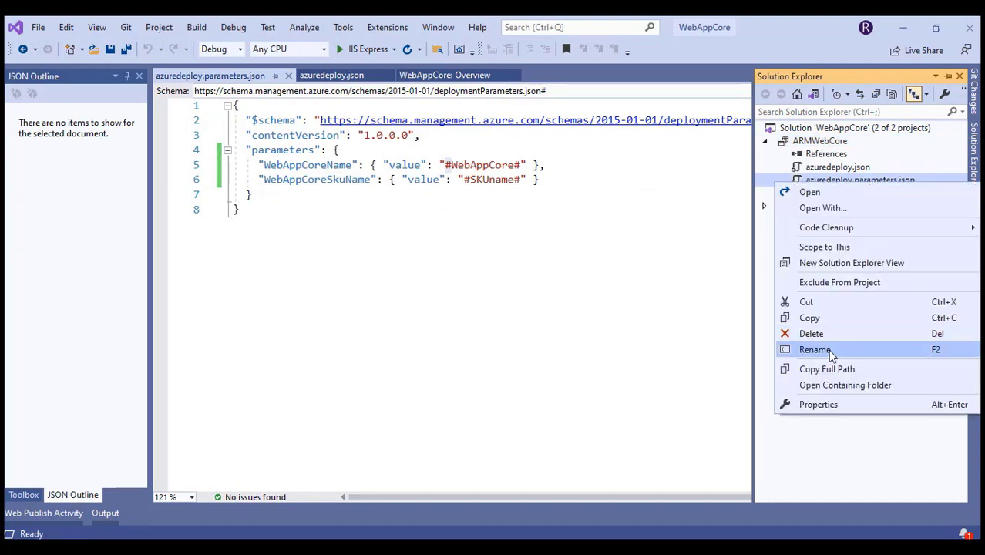
{"action": "left_click", "coordinate": [829, 350]}
{"action": "key", "text": "ctrl+c"}
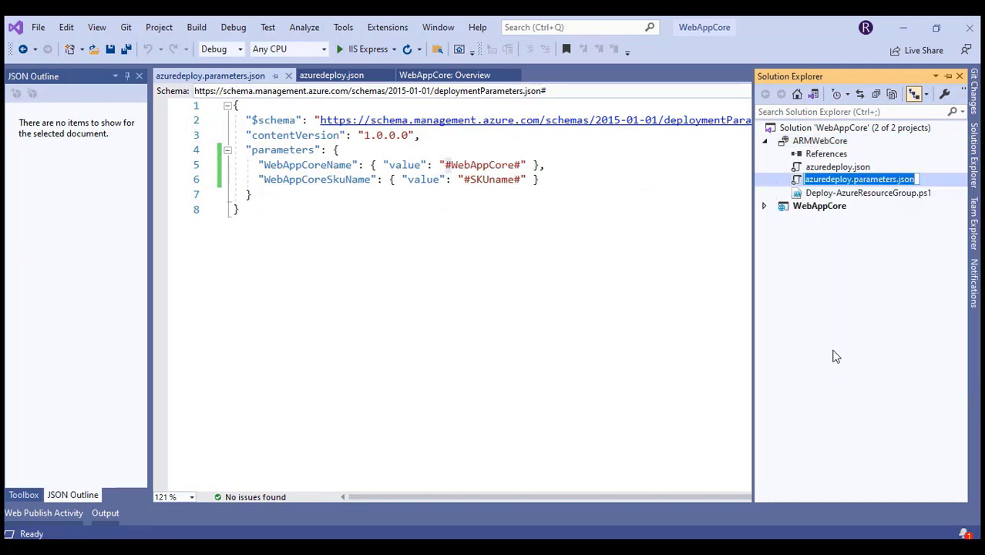
{"action": "key", "text": "Escape"}
{"action": "key", "text": "alt+Tab"}
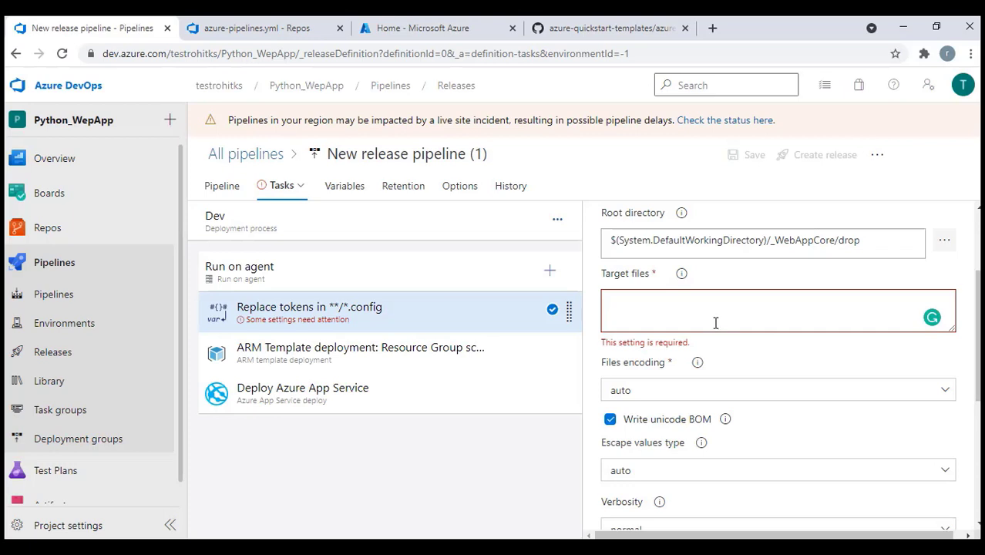
{"action": "key", "text": "ctrl+v"}
Under Advanced, set both Token prefix and Token suffix to #
{"action": "scroll", "coordinate": [774, 379], "scroll_direction": "down", "scroll_amount": 1}
{"action": "scroll", "coordinate": [774, 379], "scroll_direction": "down", "scroll_amount": 2}
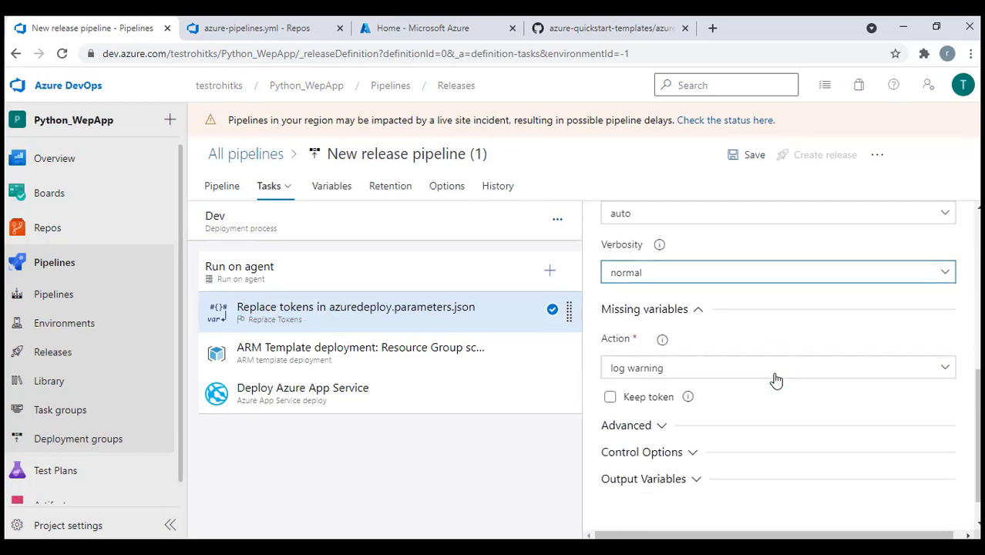
{"action": "left_click", "coordinate": [661, 391]}
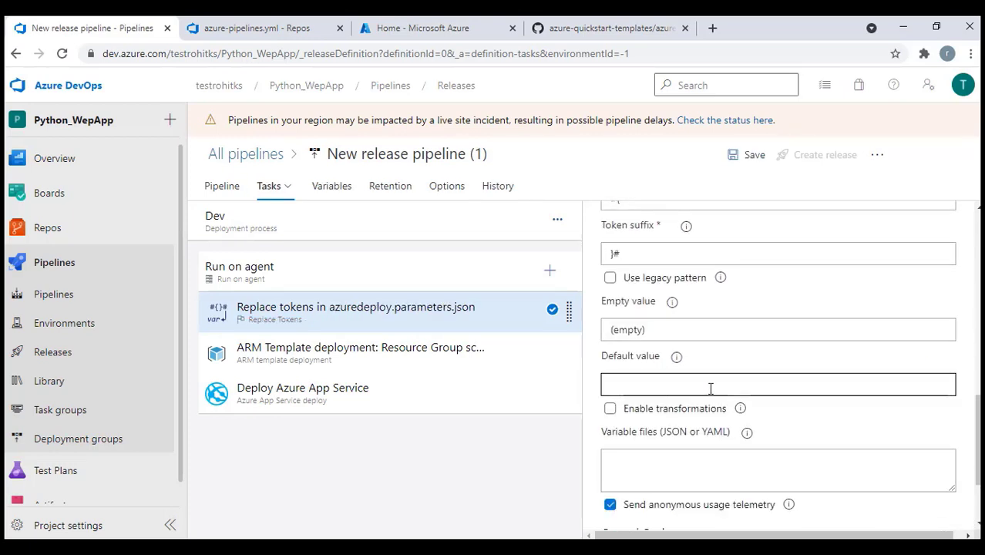
{"action": "scroll", "coordinate": [793, 384], "scroll_direction": "down", "scroll_amount": 1}
{"action": "scroll", "coordinate": [700, 327], "scroll_direction": "up", "scroll_amount": 2}
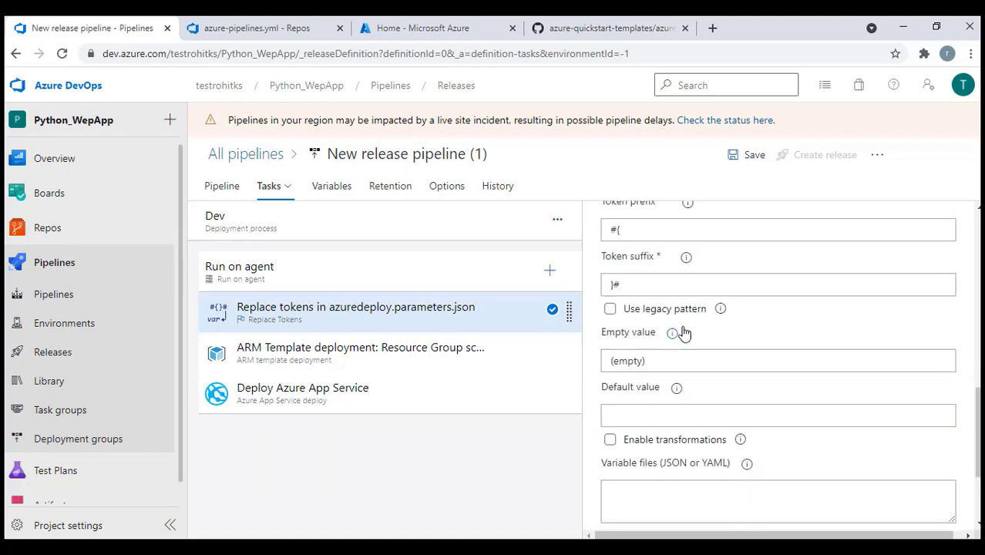
{"action": "left_click_drag", "start_coordinate": [607, 272], "coordinate": [644, 274]}
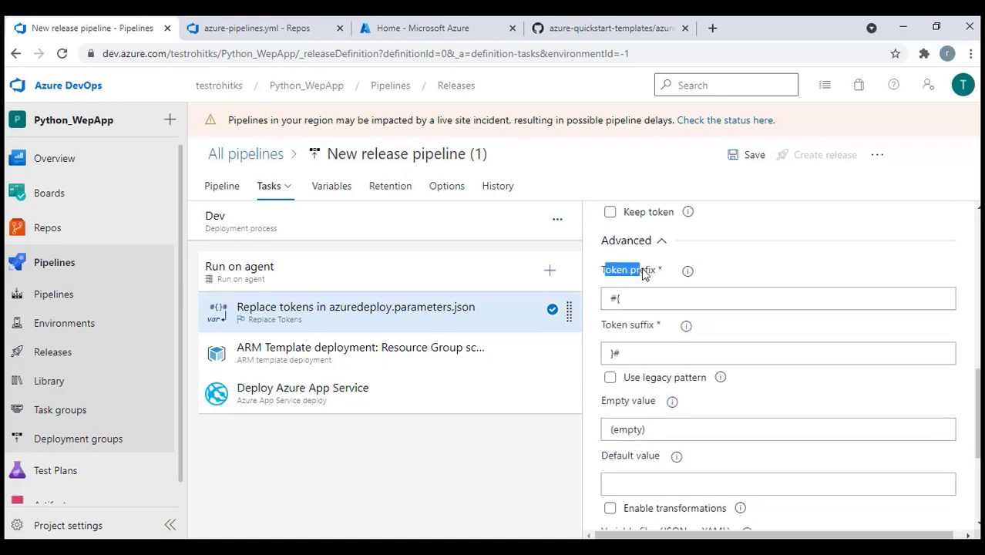
{"action": "left_click_drag", "start_coordinate": [602, 325], "coordinate": [633, 332]}
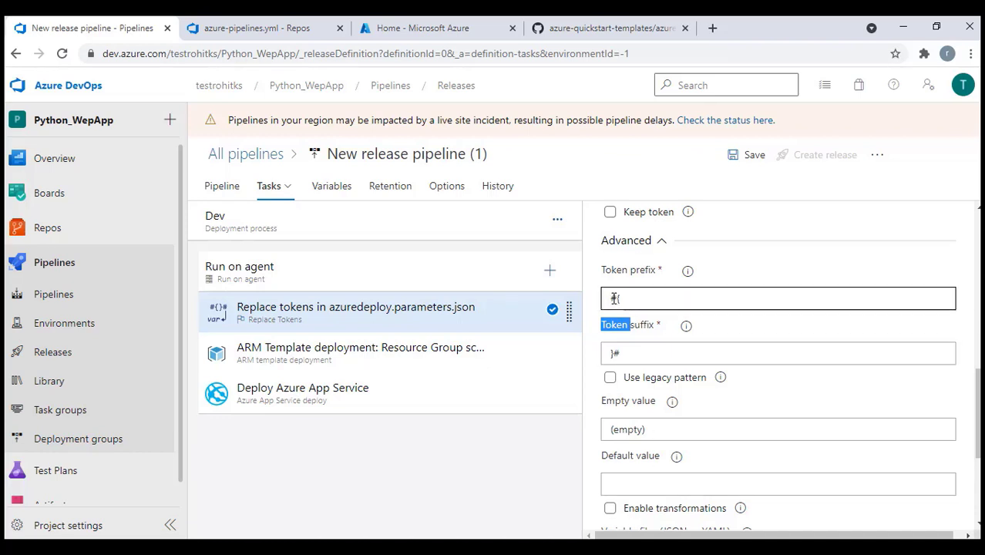
{"action": "left_click", "coordinate": [608, 300]}
{"action": "left_click", "coordinate": [637, 301]}
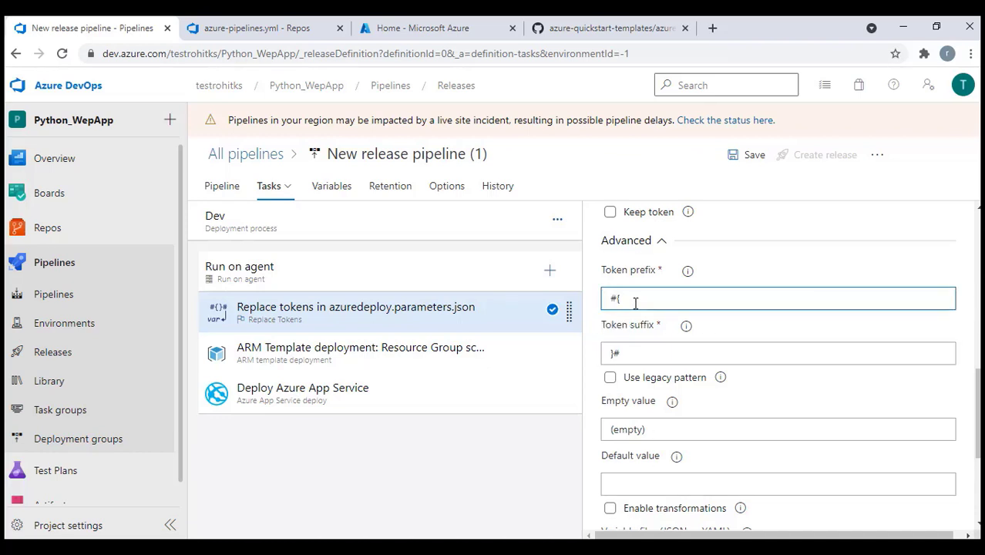
{"action": "key", "text": "BackSpace"}
{"action": "left_click", "coordinate": [615, 353]}
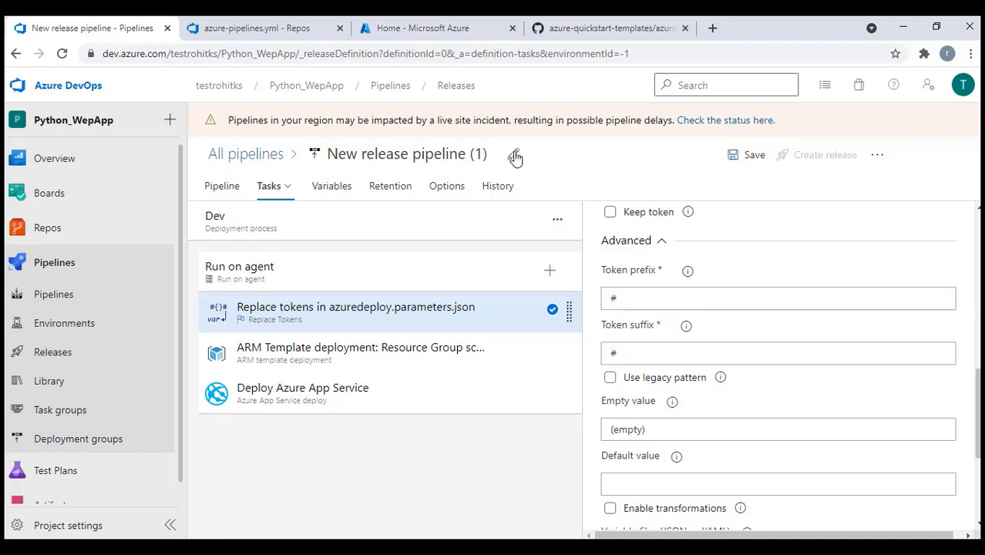
Rename the release pipeline to WebCoreApp_Release and save it to the root folder
{"action": "left_click", "coordinate": [513, 155]}
{"action": "type", "text": "A"}
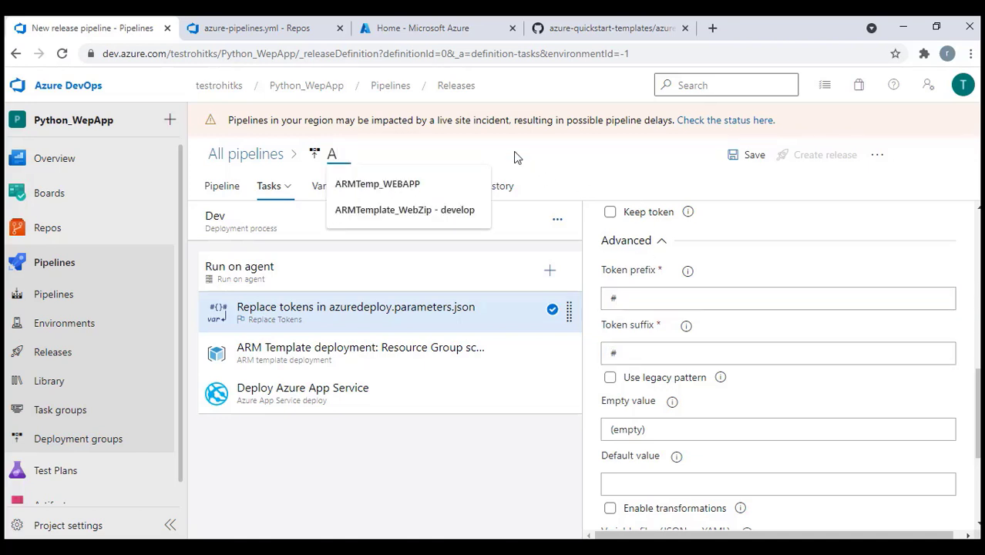
{"action": "key", "text": "BackSpace"}
{"action": "type", "text": "Web"}
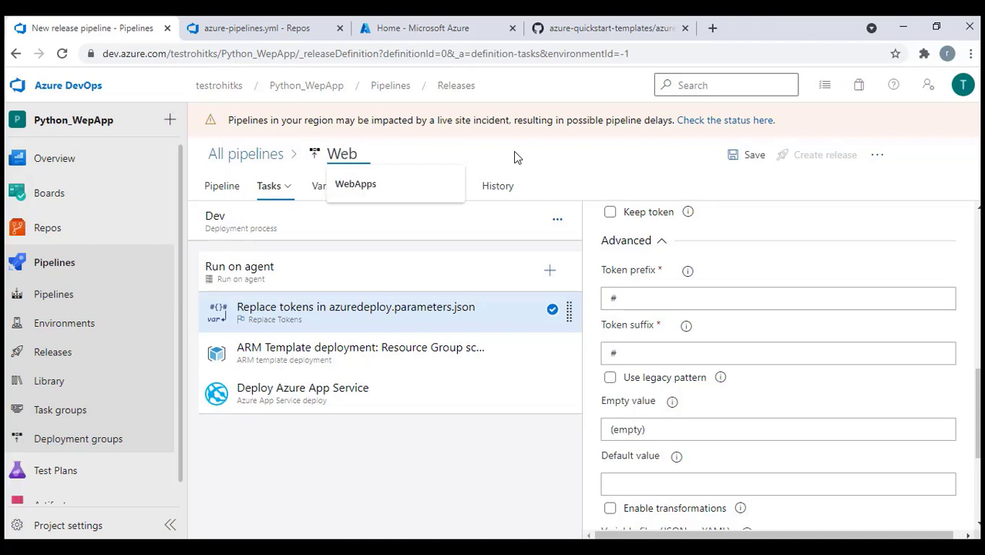
{"action": "type", "text": "CoreApp"}
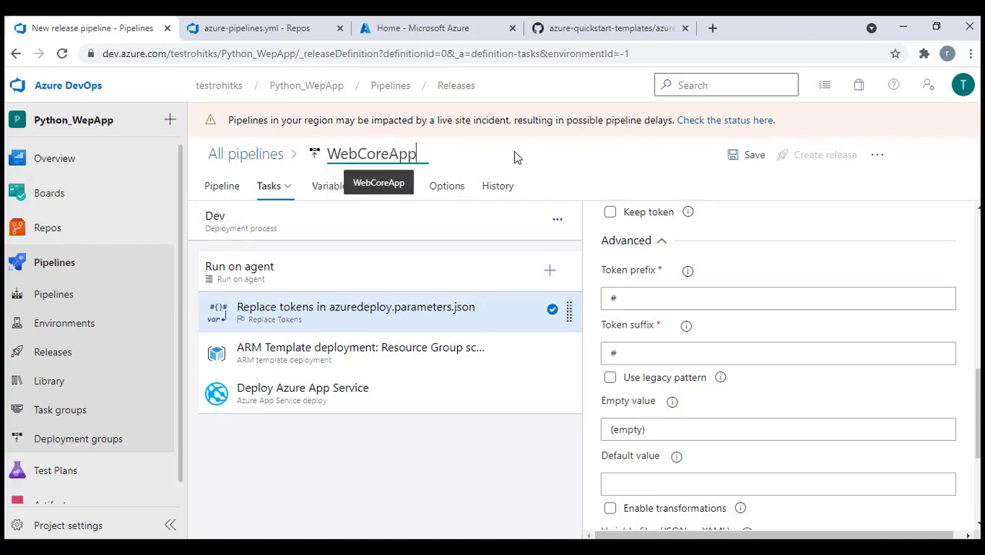
{"action": "type", "text": "_re"}
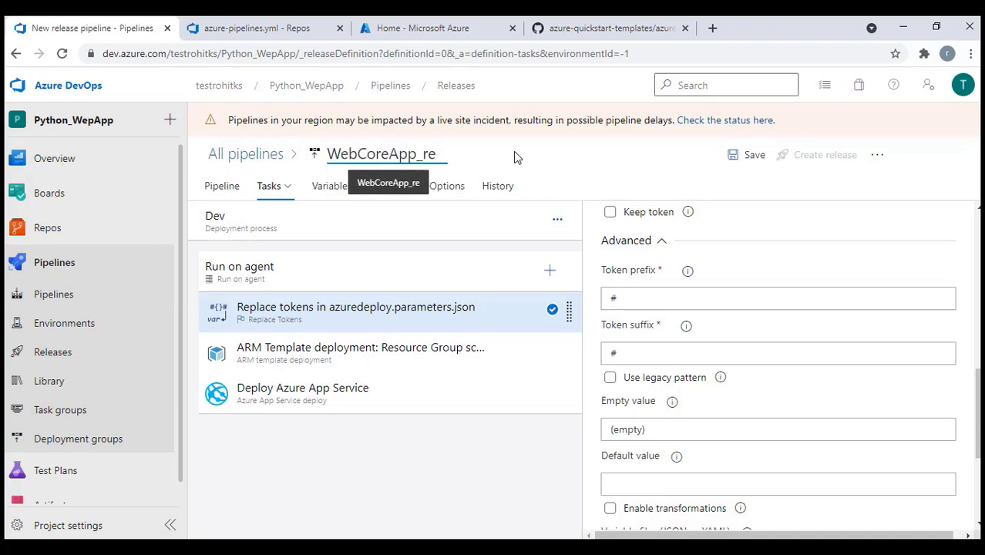
{"action": "key", "text": "BackSpace"}
{"action": "key", "text": "BackSpace"}
{"action": "type", "text": "Re"}
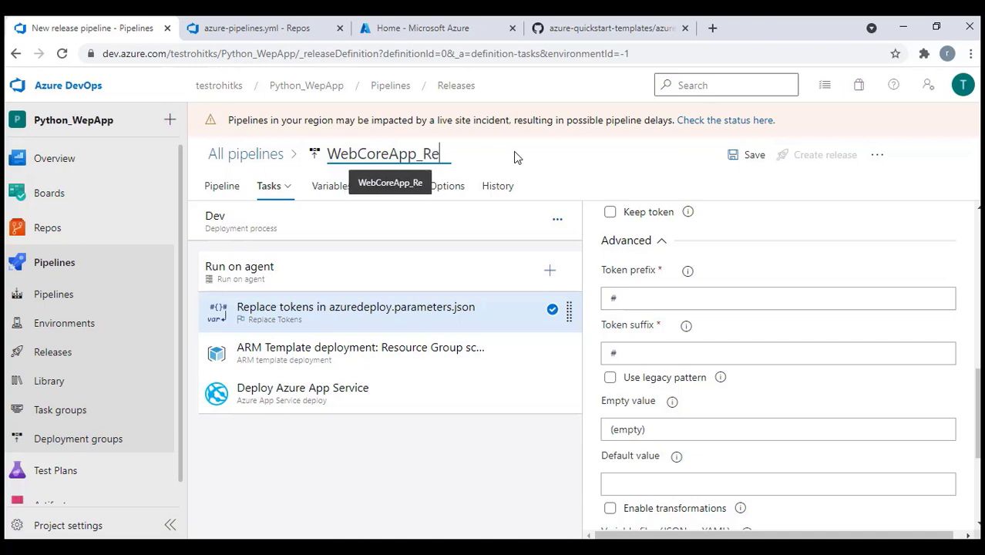
{"action": "type", "text": "lease"}
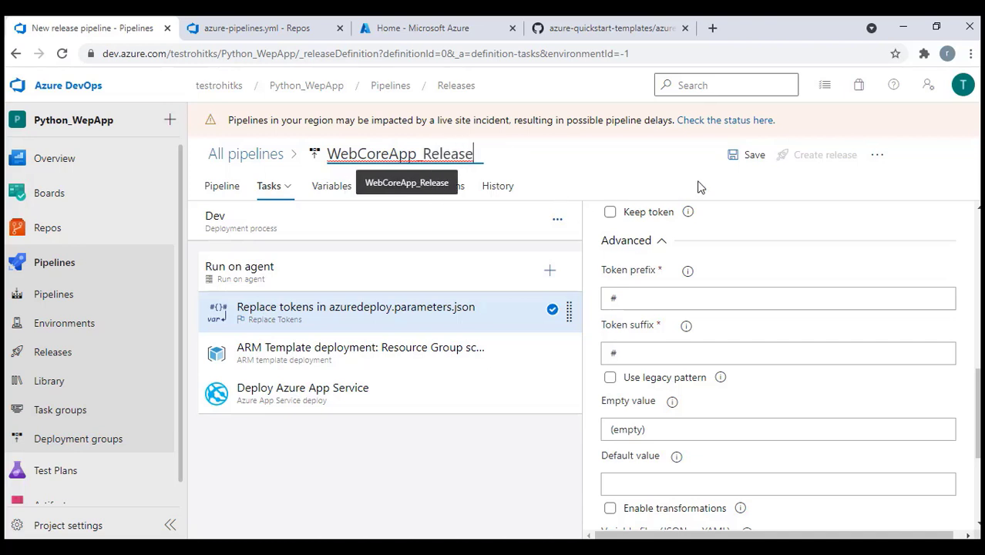
{"action": "left_click", "coordinate": [757, 156]}
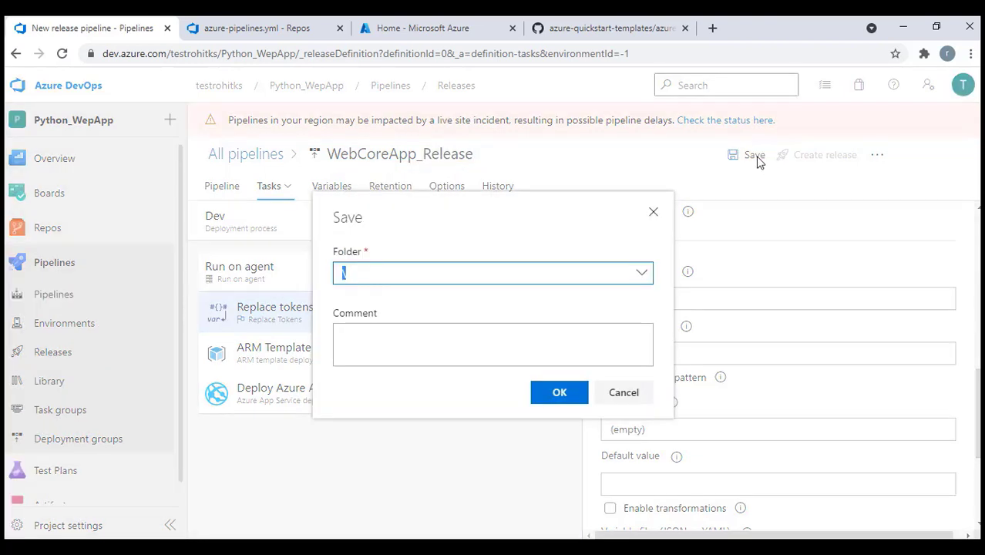
{"action": "left_click", "coordinate": [567, 397]}
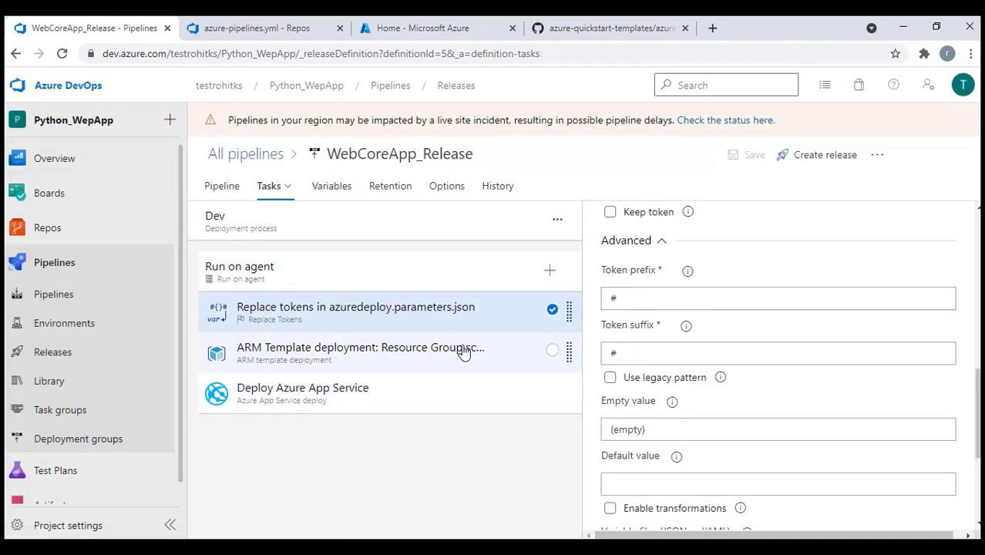
Create a release from the latest artifact and open Release-1
{"action": "left_click", "coordinate": [823, 159]}
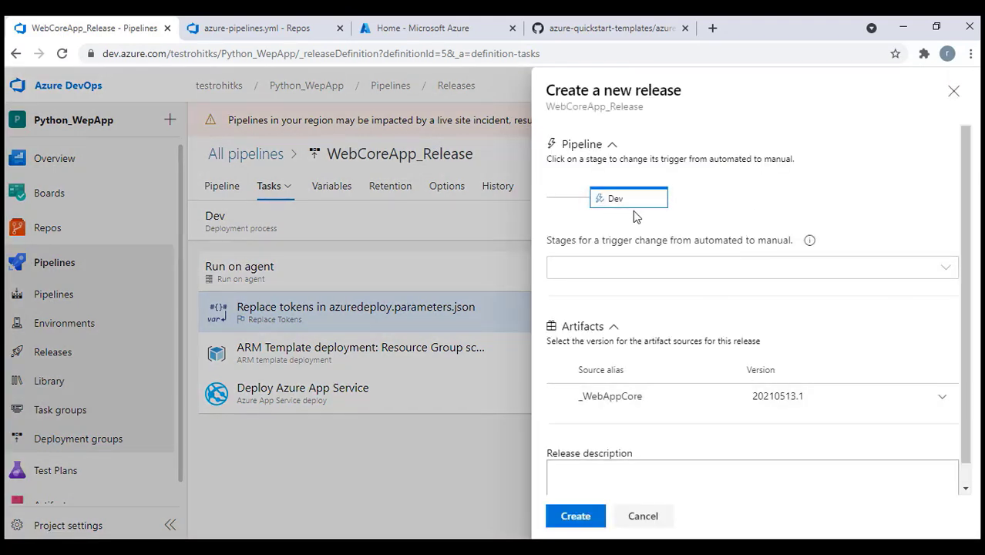
{"action": "left_click", "coordinate": [576, 516]}
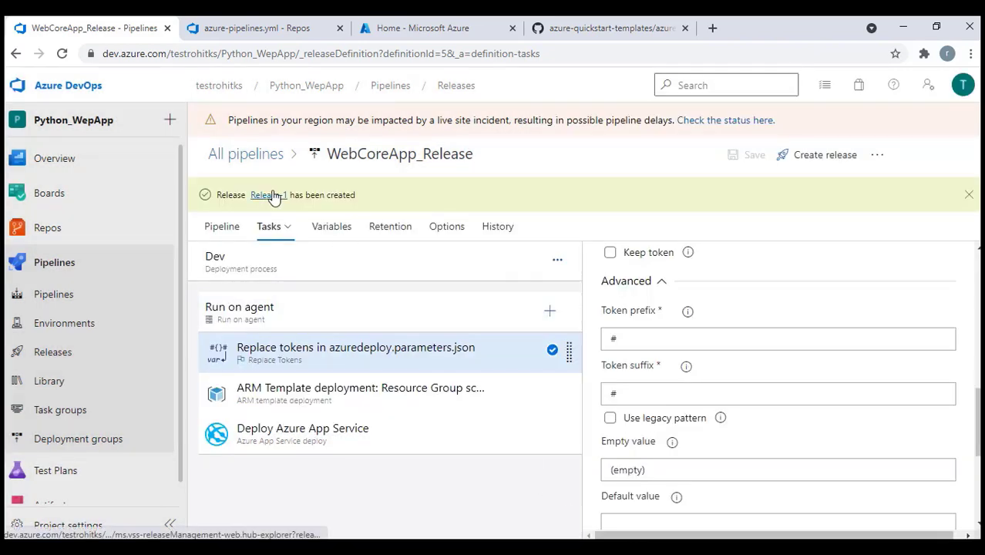
{"action": "left_click", "coordinate": [260, 194]}
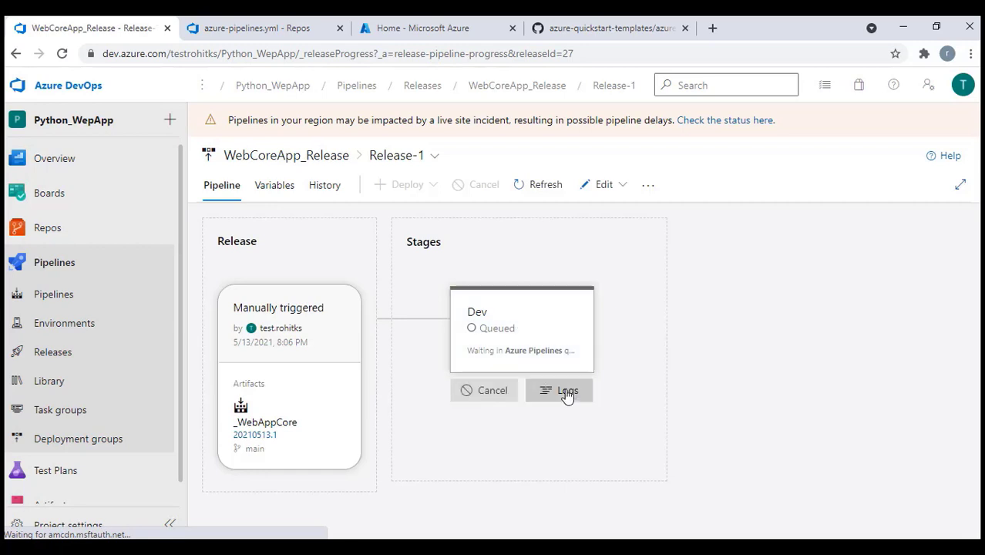
Show the Dev stage deployment logs for Release-1
{"action": "left_click", "coordinate": [567, 390]}
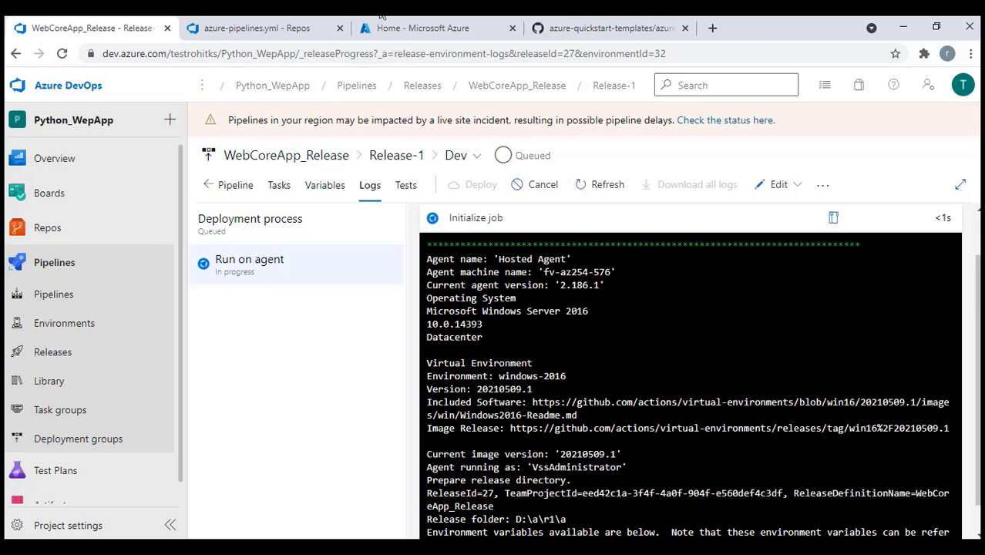
Check All resources in the Azure portal, then return to the Release-1 logs
{"action": "left_click", "coordinate": [289, 28]}
{"action": "left_click", "coordinate": [387, 28]}
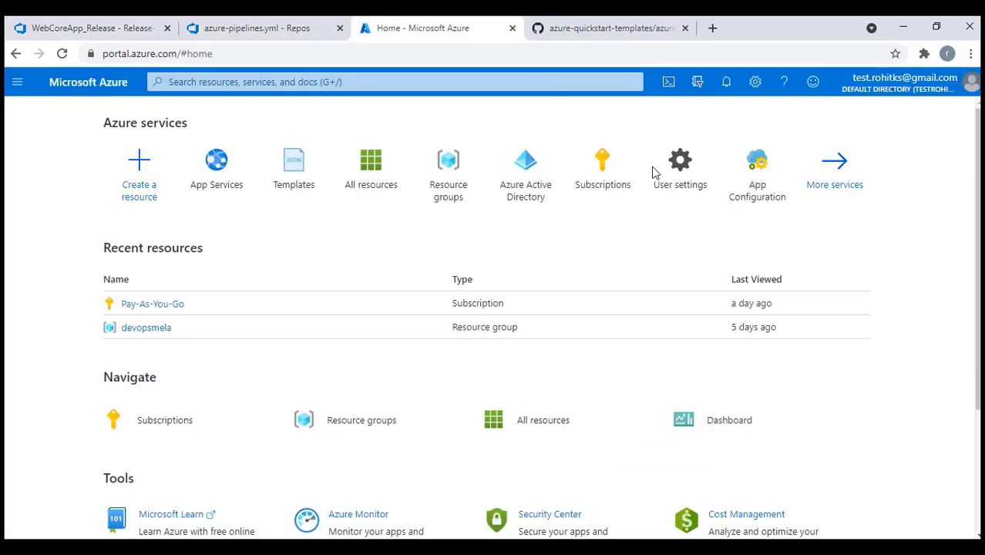
{"action": "left_click", "coordinate": [368, 178]}
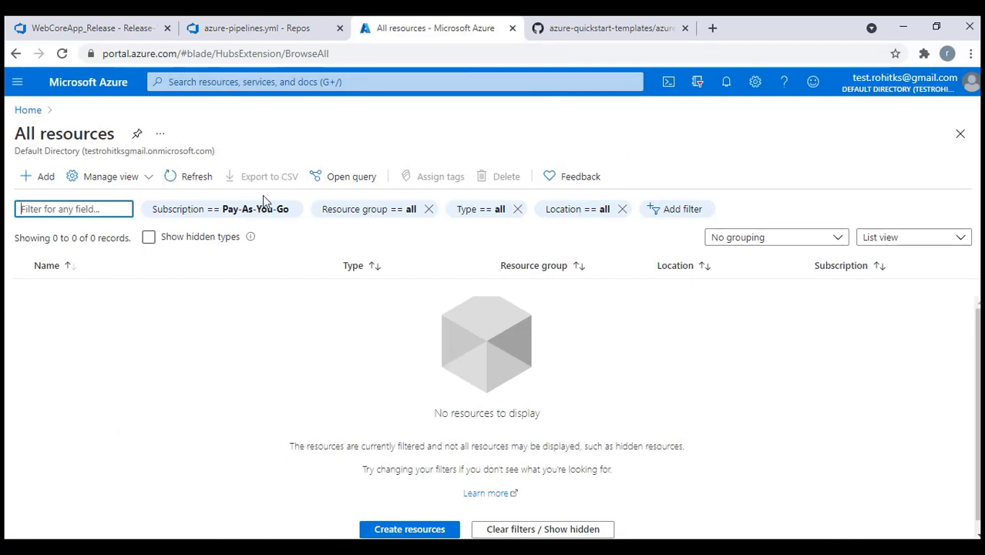
{"action": "left_click", "coordinate": [94, 34]}
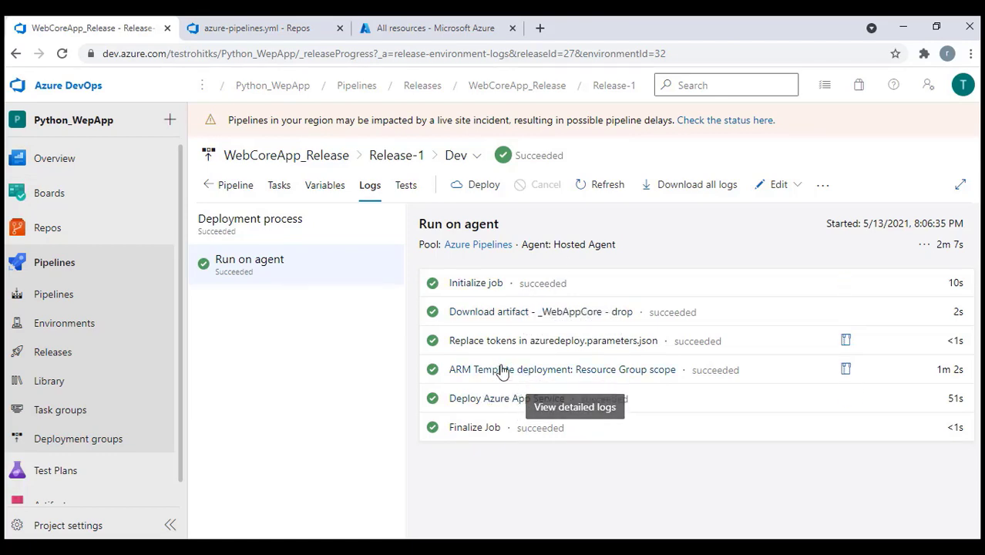
Review the Replace tokens log (2 of 2 tokens replaced) and the successful ARM deployment log
{"action": "left_click", "coordinate": [482, 345]}
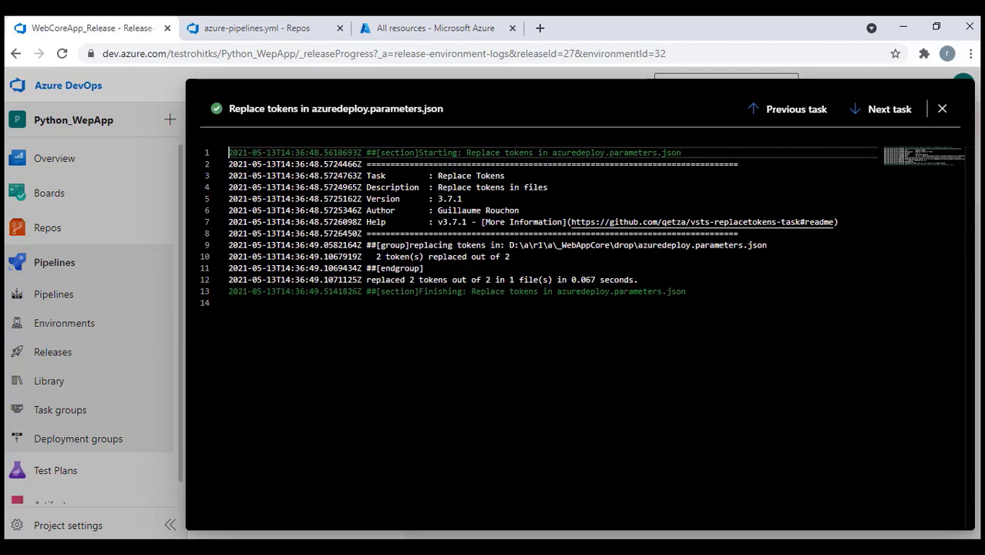
{"action": "left_click_drag", "start_coordinate": [372, 256], "coordinate": [510, 257]}
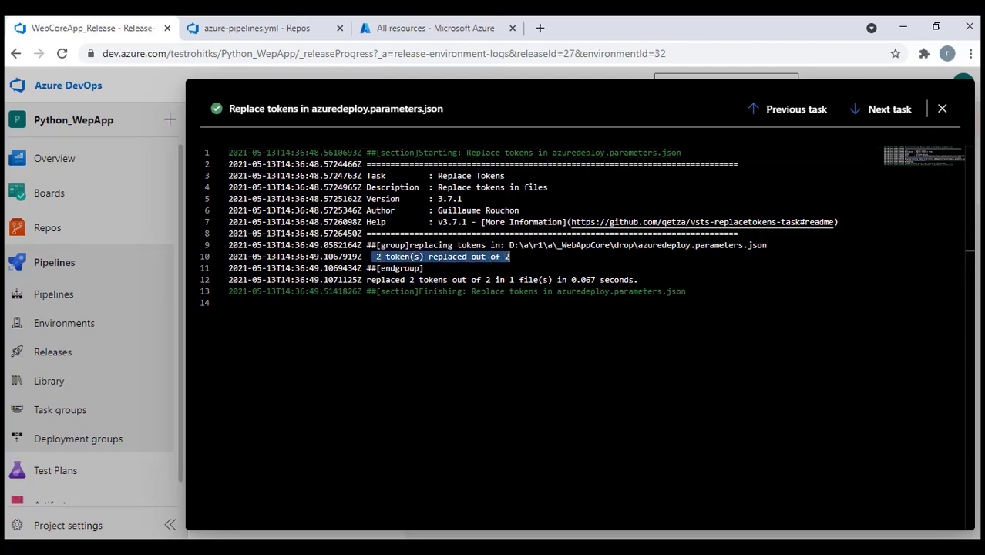
{"action": "left_click", "coordinate": [942, 109]}
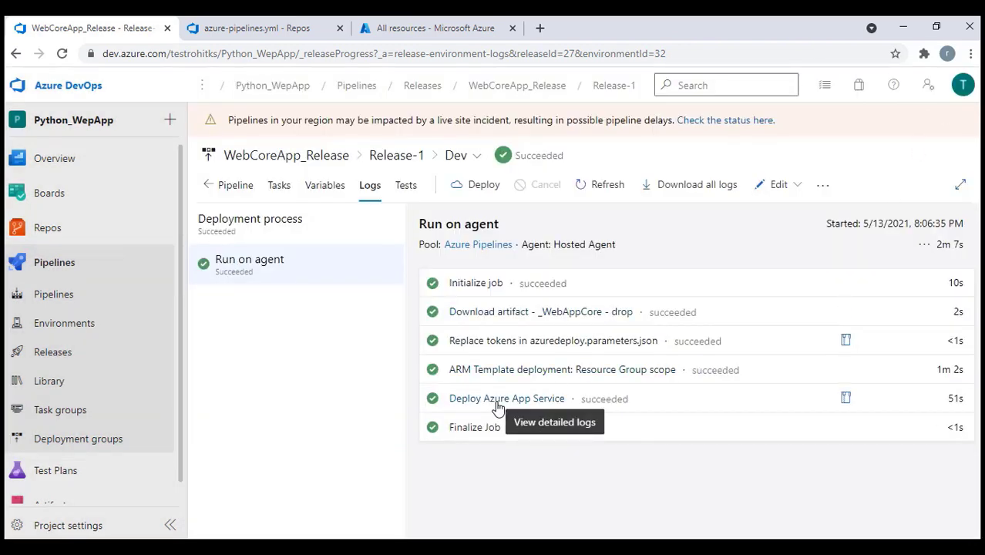
{"action": "left_click", "coordinate": [513, 369]}
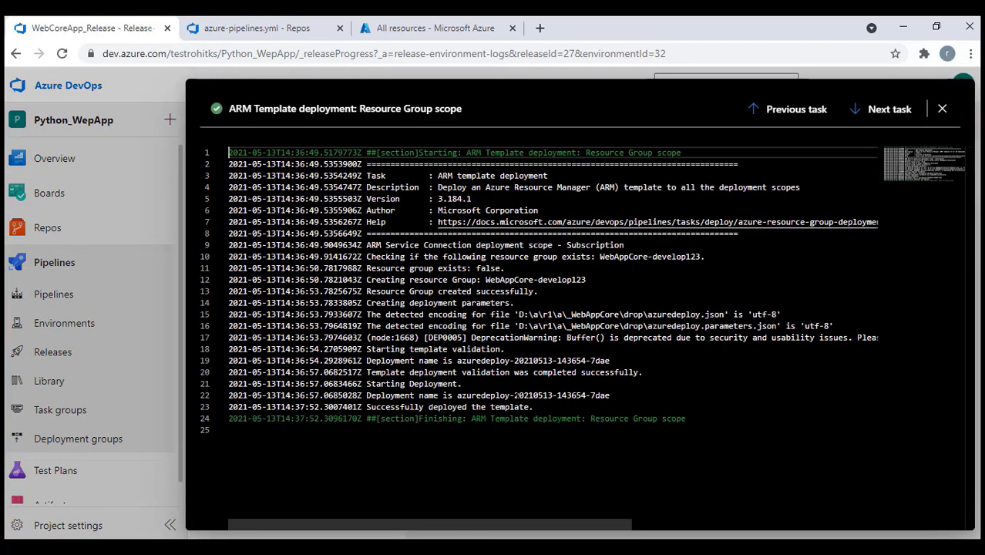
{"action": "left_click_drag", "start_coordinate": [367, 407], "coordinate": [533, 407]}
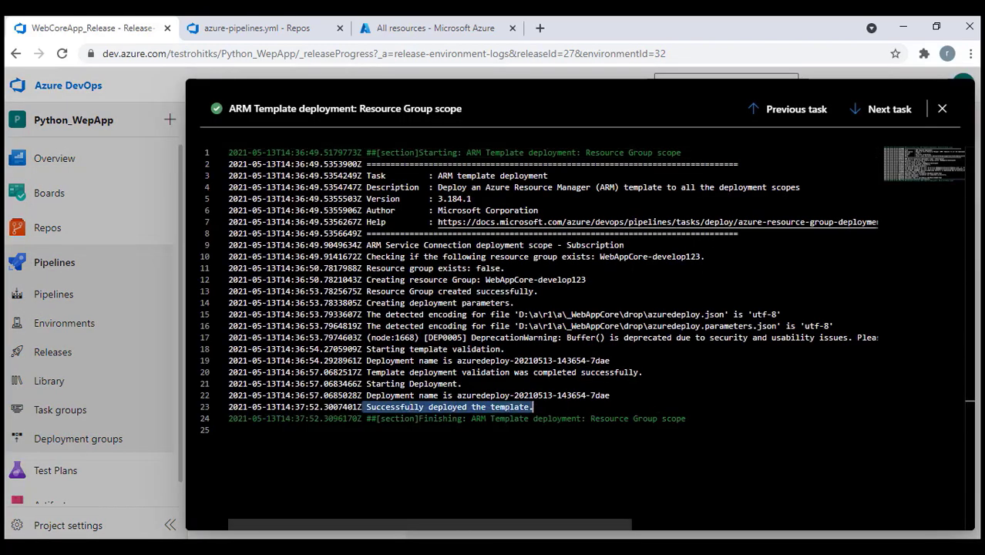
{"action": "left_click", "coordinate": [942, 109]}
Copy the application URL from the Deploy Azure App Service log and open a new tab
{"action": "left_click", "coordinate": [476, 404]}
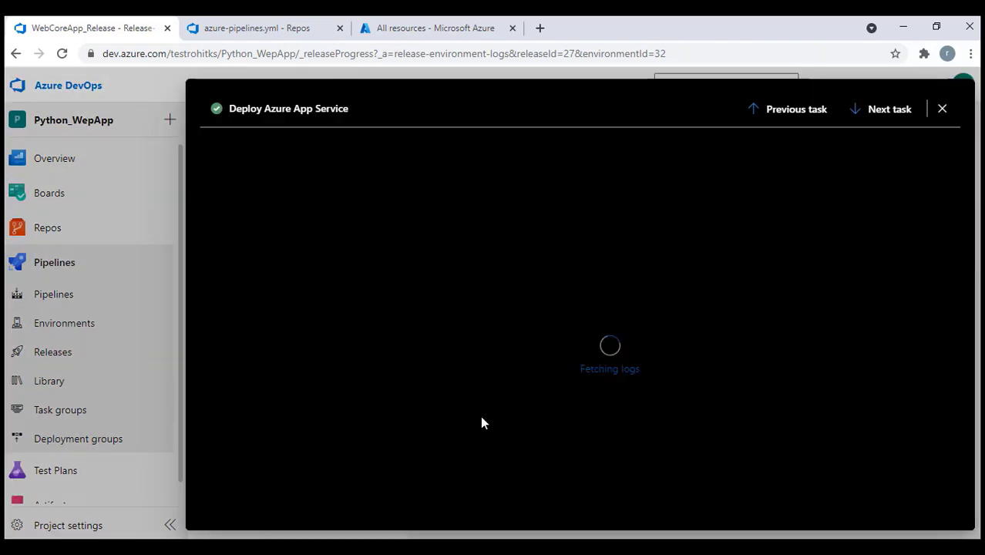
{"action": "scroll", "coordinate": [540, 332], "scroll_direction": "down", "scroll_amount": 10}
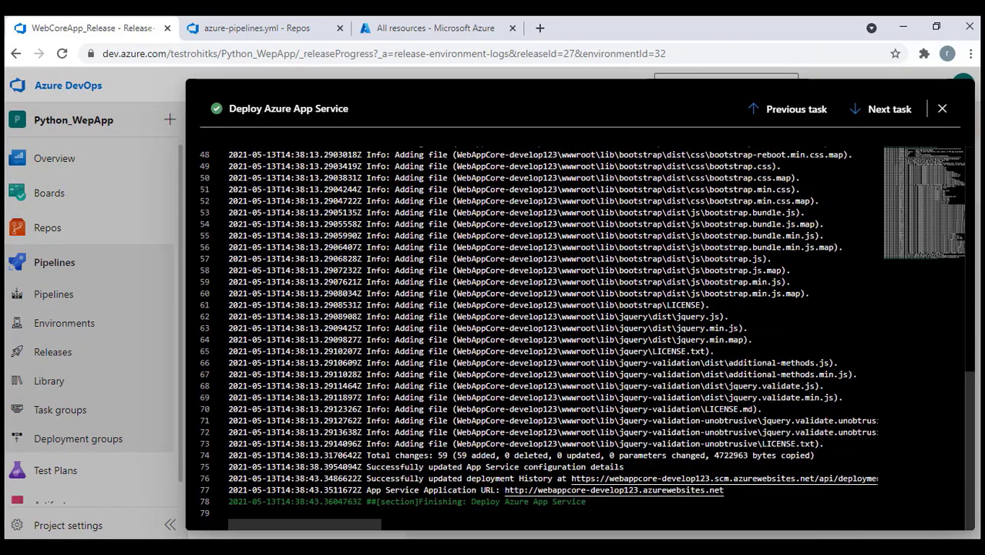
{"action": "left_click_drag", "start_coordinate": [366, 491], "coordinate": [417, 491]}
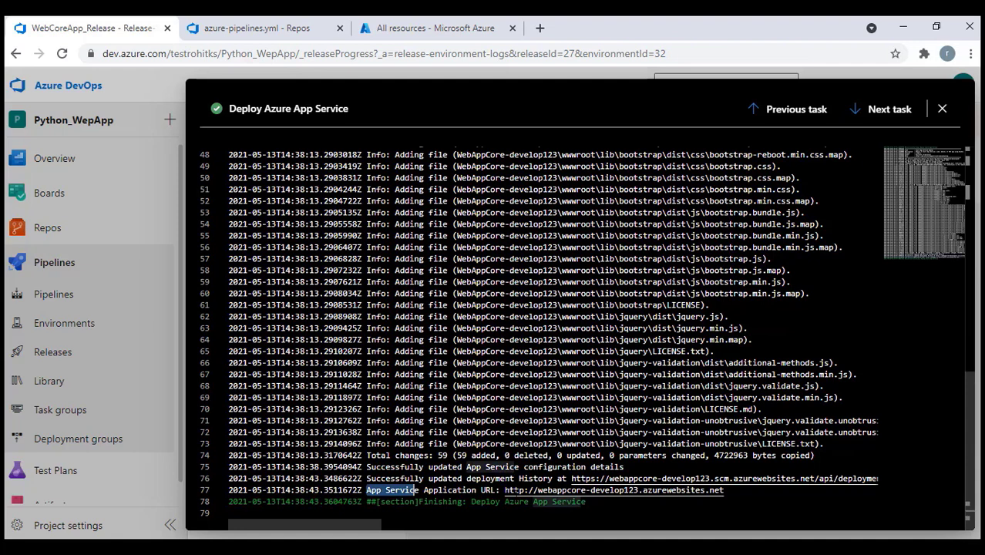
{"action": "left_click_drag", "start_coordinate": [537, 490], "coordinate": [635, 490]}
{"action": "left_click_drag", "start_coordinate": [724, 490], "coordinate": [515, 491]}
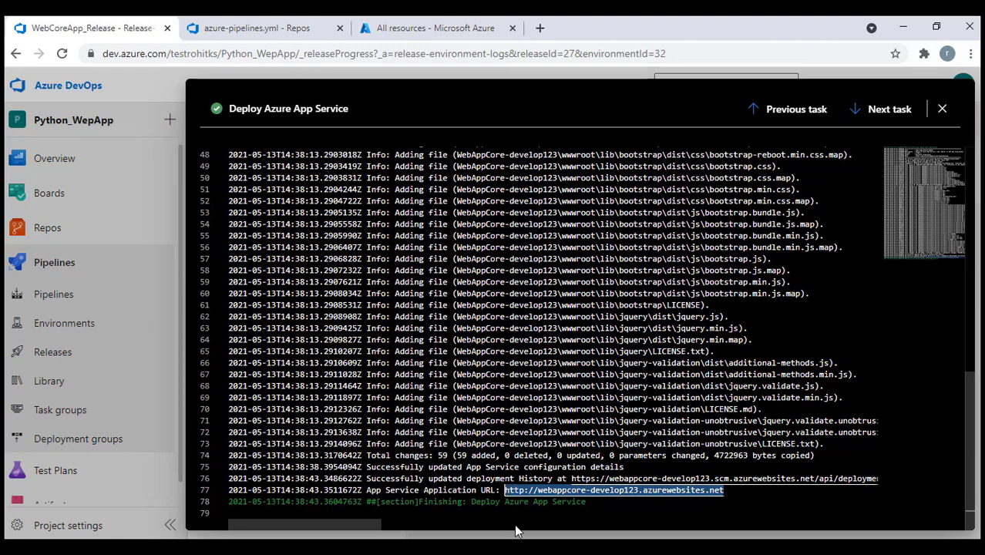
{"action": "left_click", "coordinate": [541, 29]}
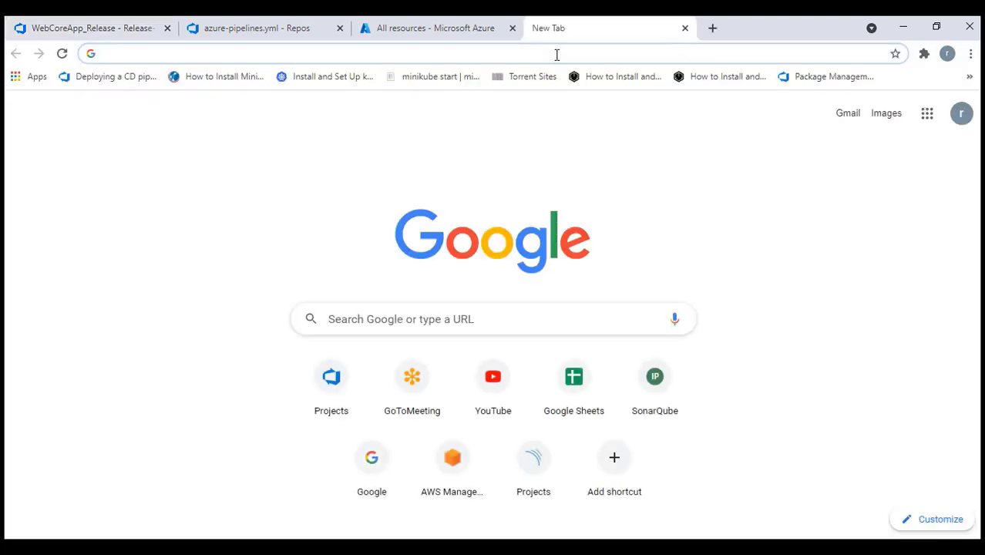
Load webappcore-develop123.azurewebsites.net, confirm 'Welcome to ARM Web Page!!', then go to All resources
{"action": "type", "text": "http://webappcore-develop123.azurewebsites.net"}
{"action": "key", "text": "Return"}
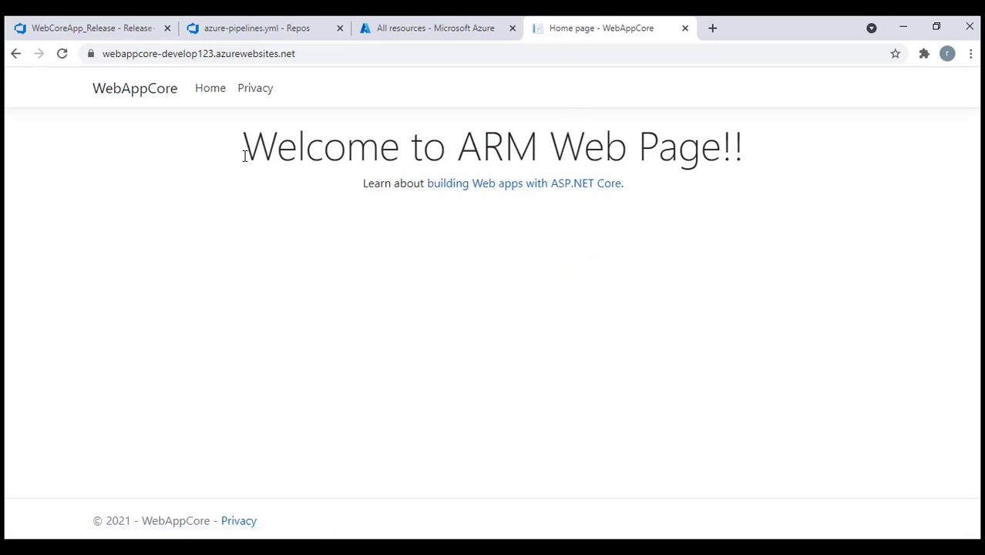
{"action": "left_click_drag", "start_coordinate": [244, 150], "coordinate": [838, 174]}
{"action": "left_click", "coordinate": [756, 309]}
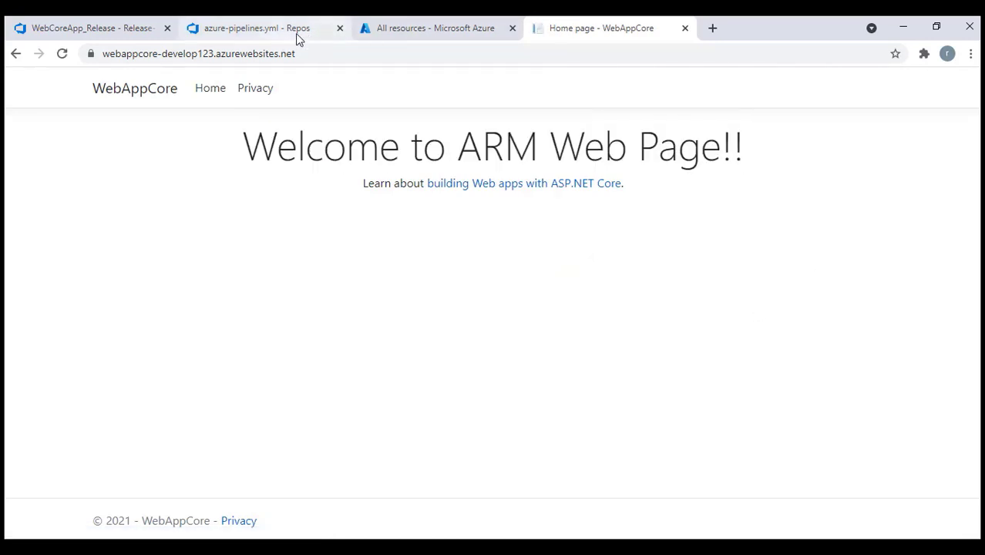
{"action": "left_click", "coordinate": [437, 27]}
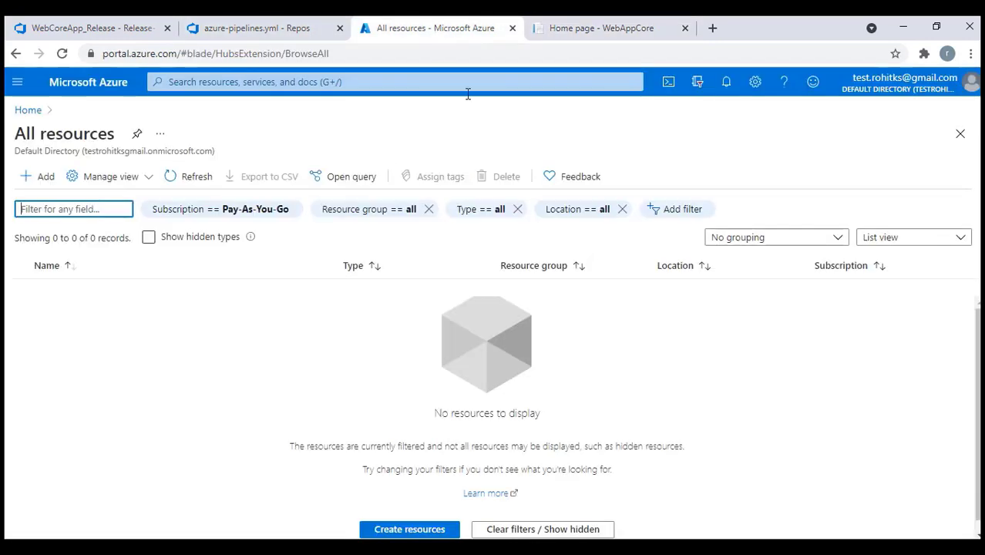
Refresh All resources and review the WebAppCore-develop123 App Service and its F1 Free plan
{"action": "left_click", "coordinate": [171, 176]}
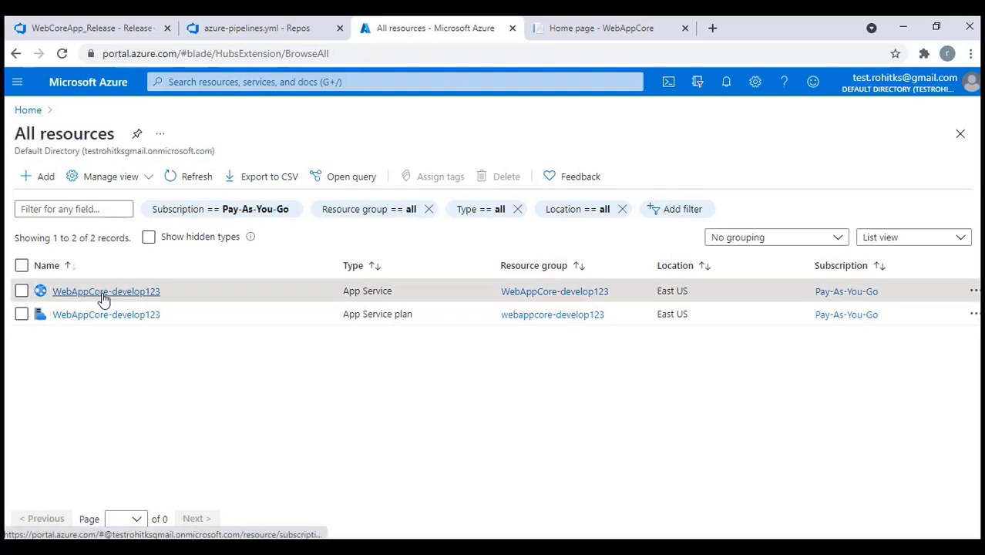
{"action": "left_click", "coordinate": [103, 293]}
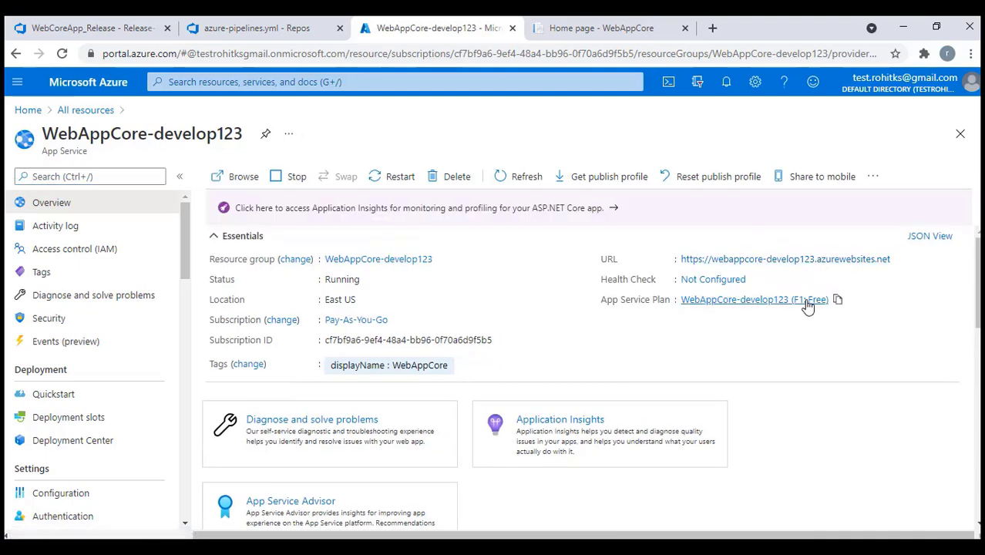
{"action": "left_click", "coordinate": [797, 302]}
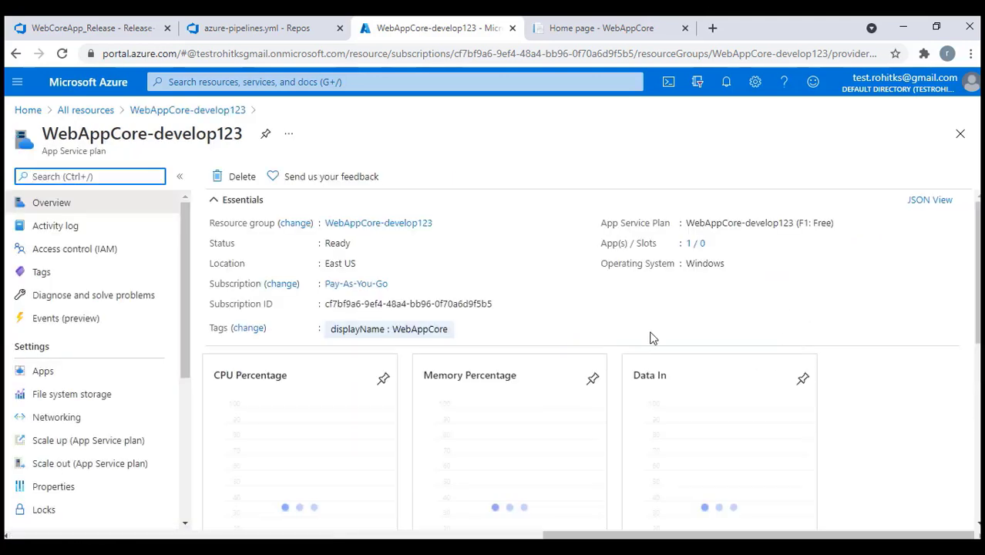
{"action": "left_click", "coordinate": [104, 113]}
Hide the browser and Git Bash terminal, then bring the browser back
{"action": "left_click", "coordinate": [902, 27]}
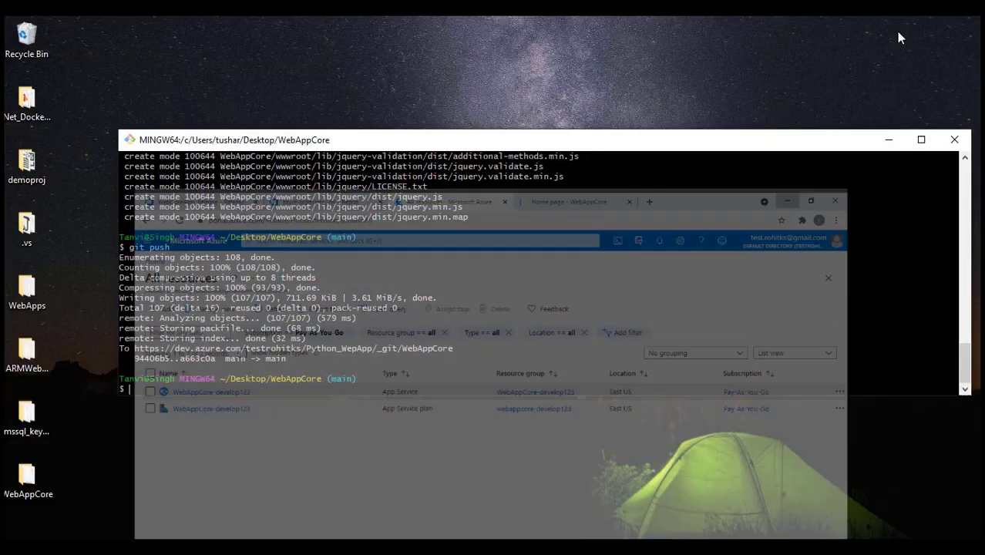
{"action": "left_click", "coordinate": [889, 141]}
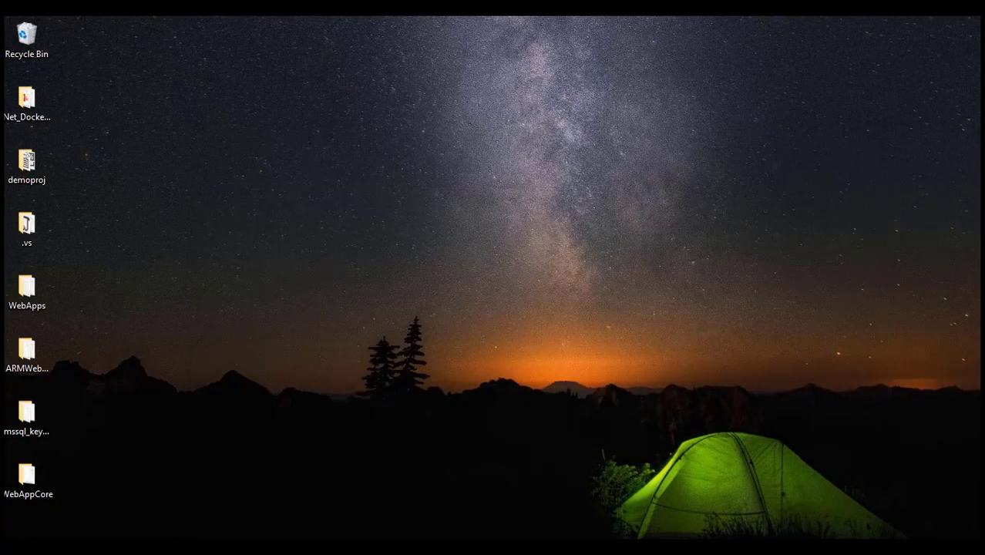
{"action": "key", "text": "alt+Tab"}
Close the task log and start editing the WebCoreApp_Release pipeline from Releases
{"action": "left_click", "coordinate": [75, 29]}
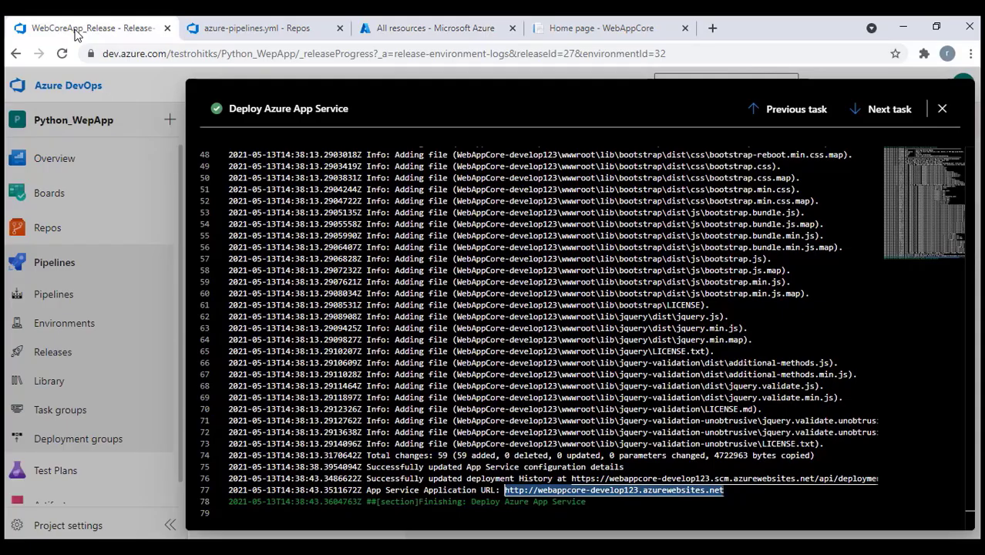
{"action": "left_click", "coordinate": [945, 110]}
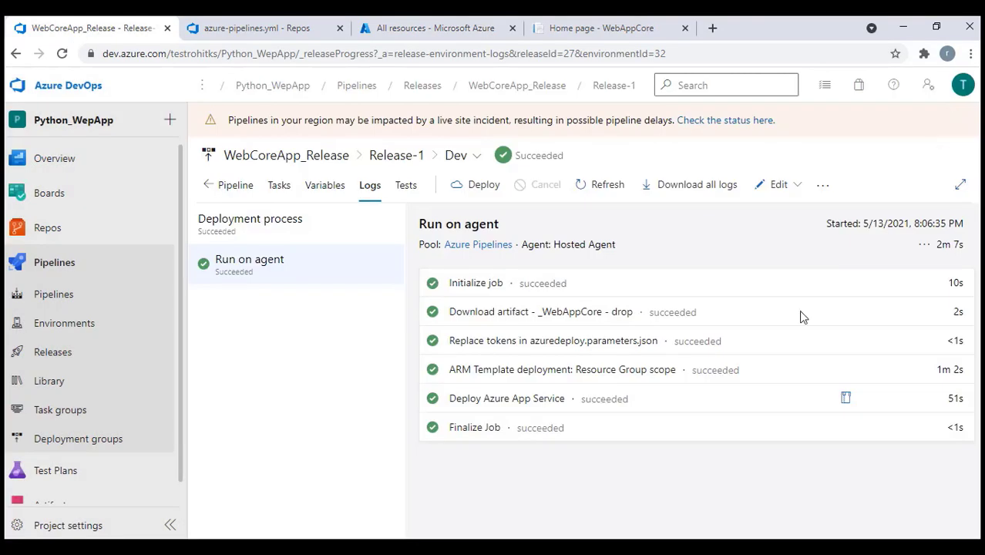
{"action": "left_click", "coordinate": [236, 189]}
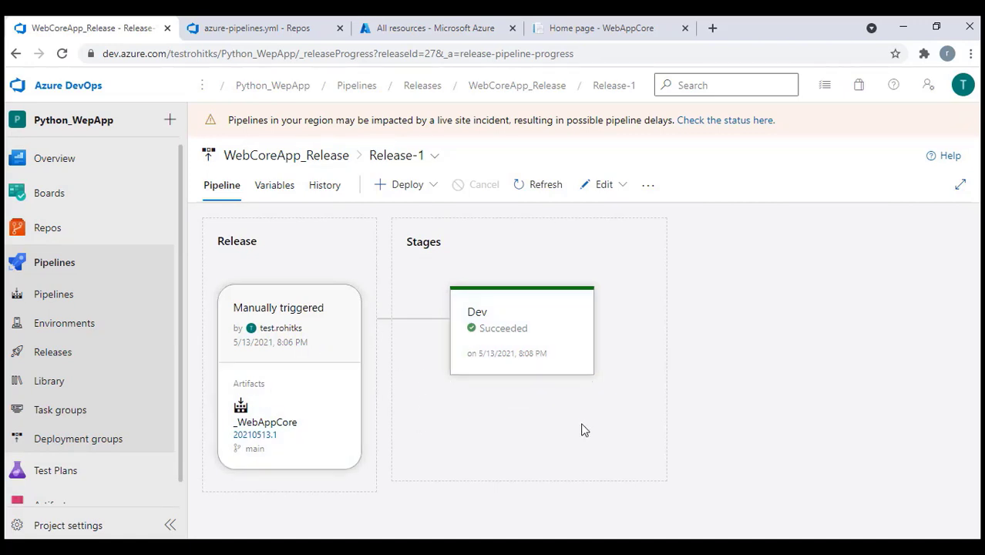
{"action": "left_click", "coordinate": [94, 357]}
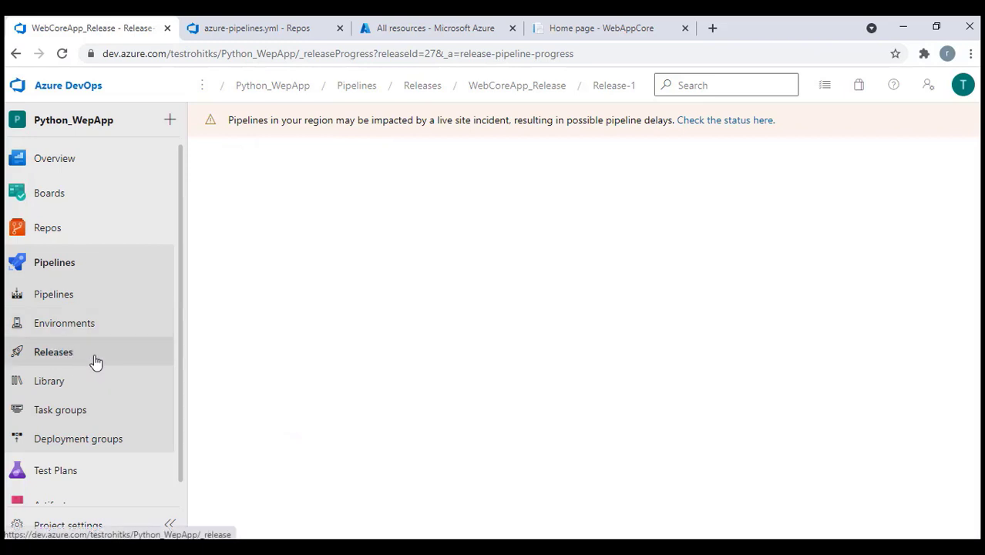
{"action": "left_click", "coordinate": [768, 173]}
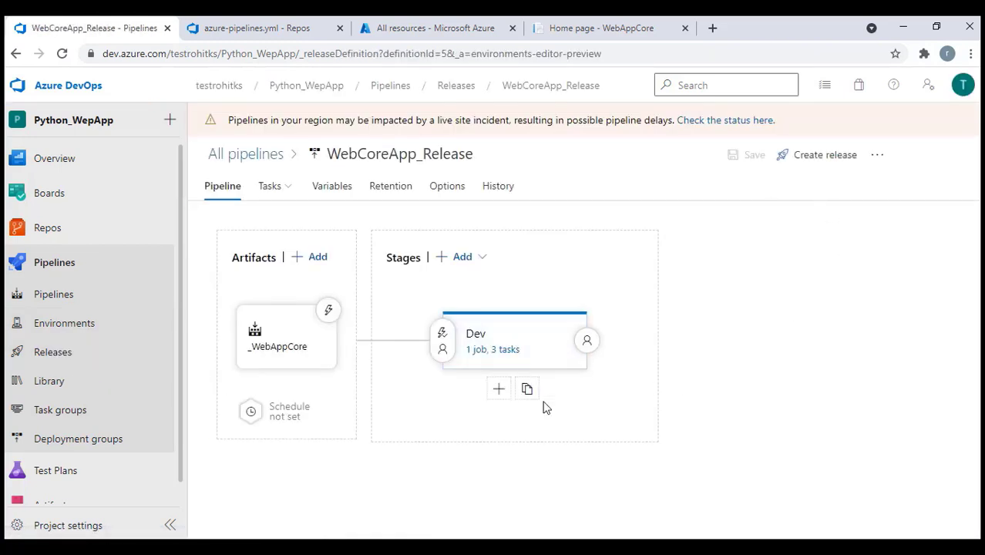
Clone the Dev stage and set its pre-deployment trigger to Manual only
{"action": "left_click", "coordinate": [534, 391]}
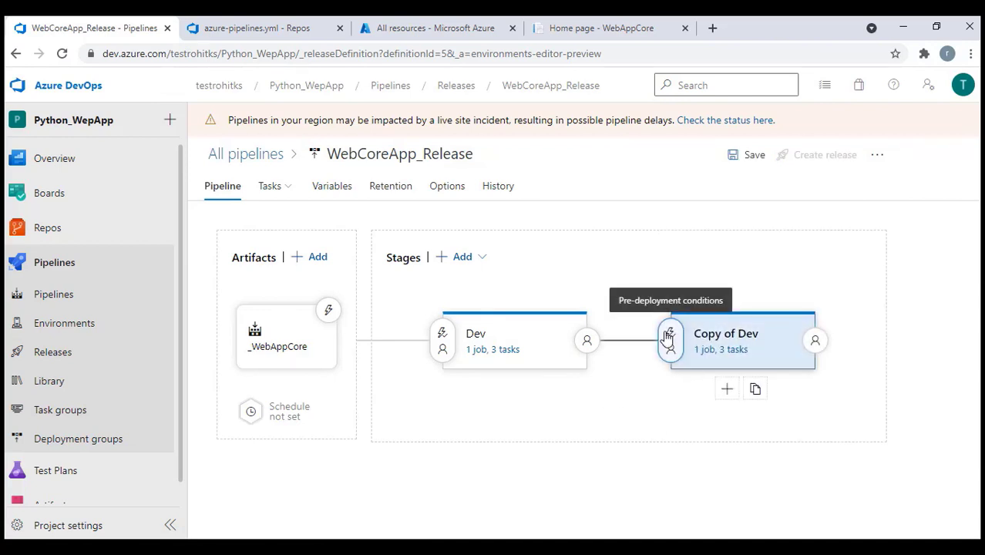
{"action": "left_click", "coordinate": [668, 338]}
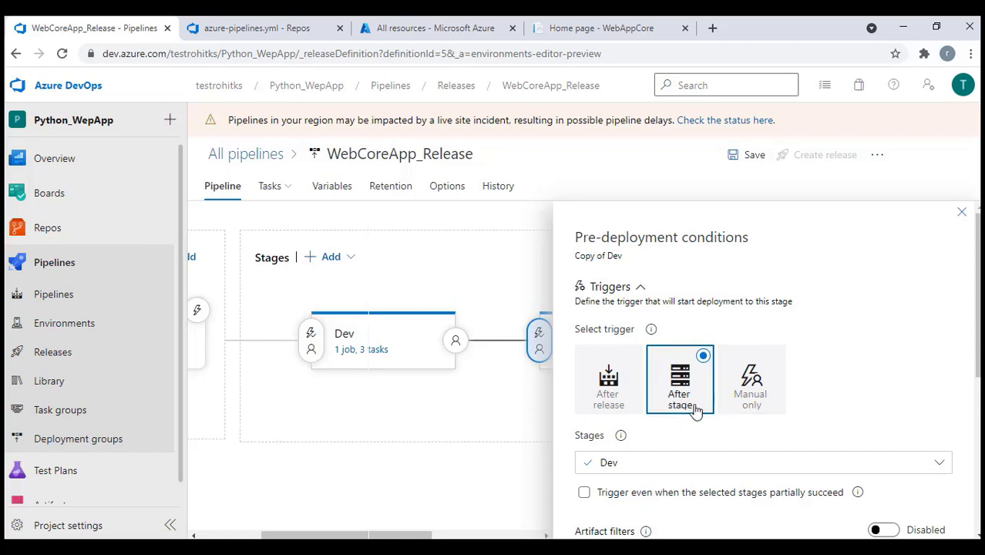
{"action": "mouse_move", "coordinate": [361, 370]}
{"action": "left_click", "coordinate": [752, 386]}
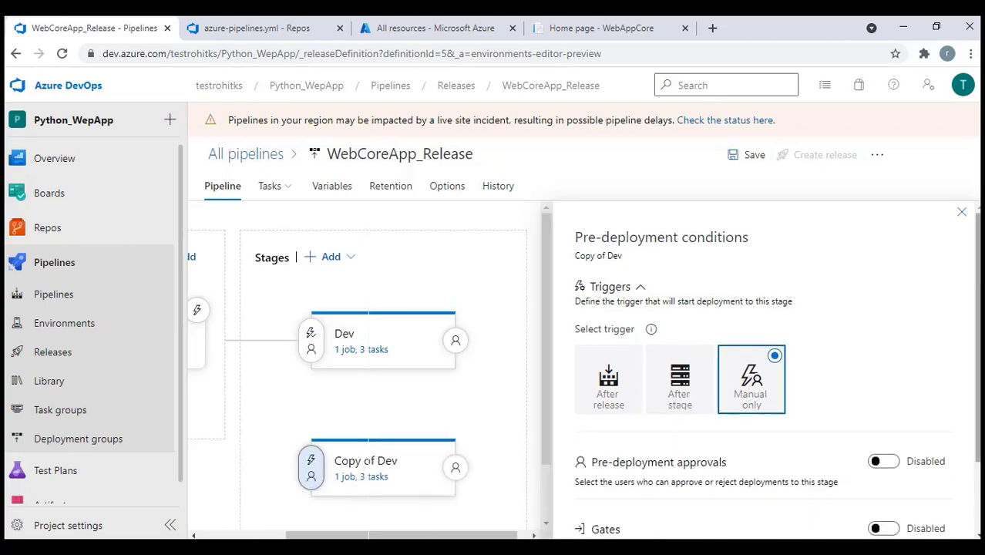
{"action": "left_click", "coordinate": [962, 212]}
Rename the cloned stage from Copy of Dev to STAGE
{"action": "left_click", "coordinate": [478, 466]}
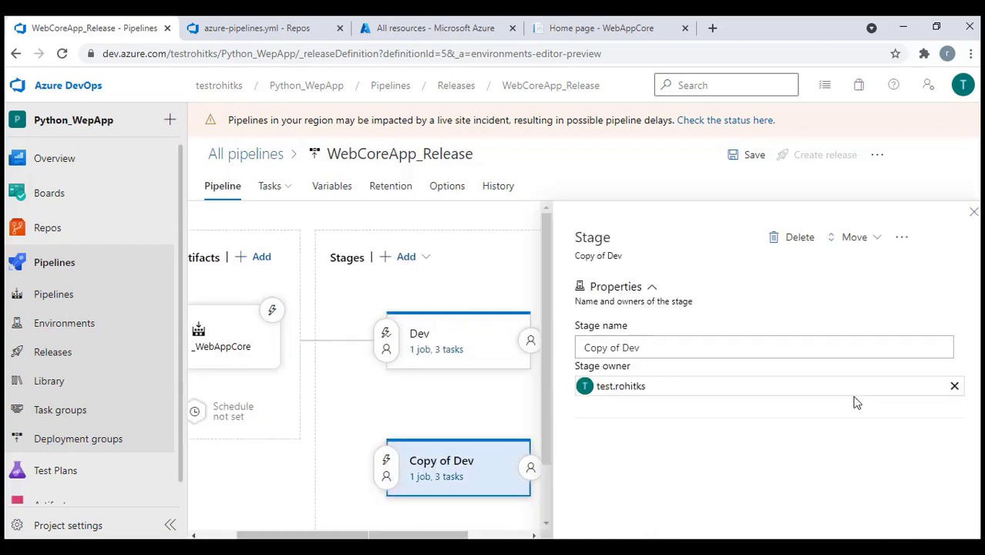
{"action": "left_click_drag", "start_coordinate": [649, 355], "coordinate": [562, 355]}
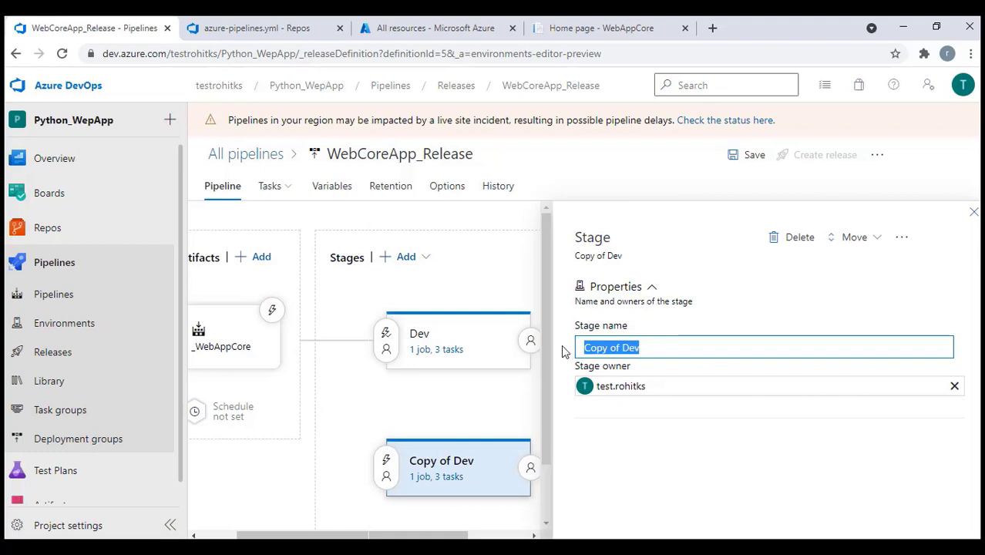
{"action": "type", "text": "STAGE"}
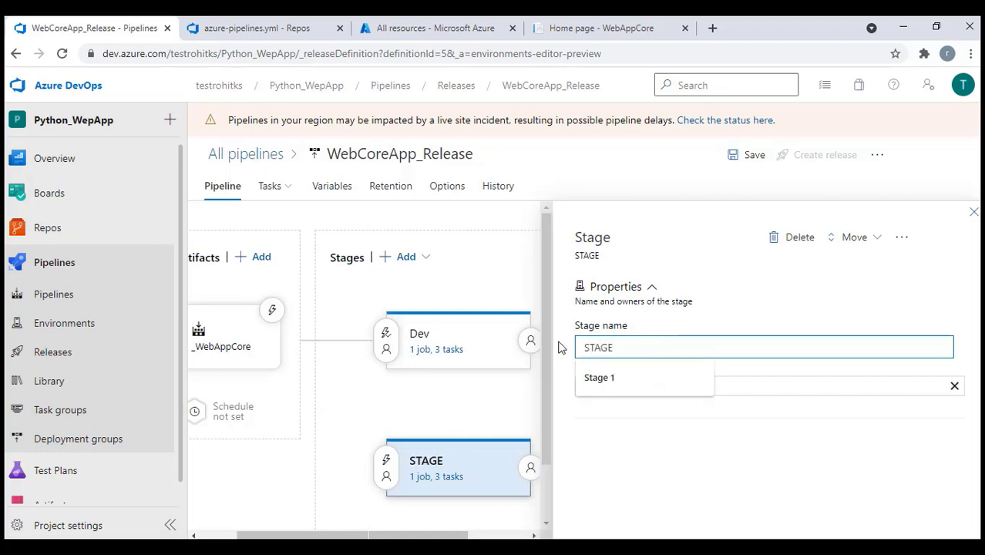
{"action": "left_click", "coordinate": [491, 411]}
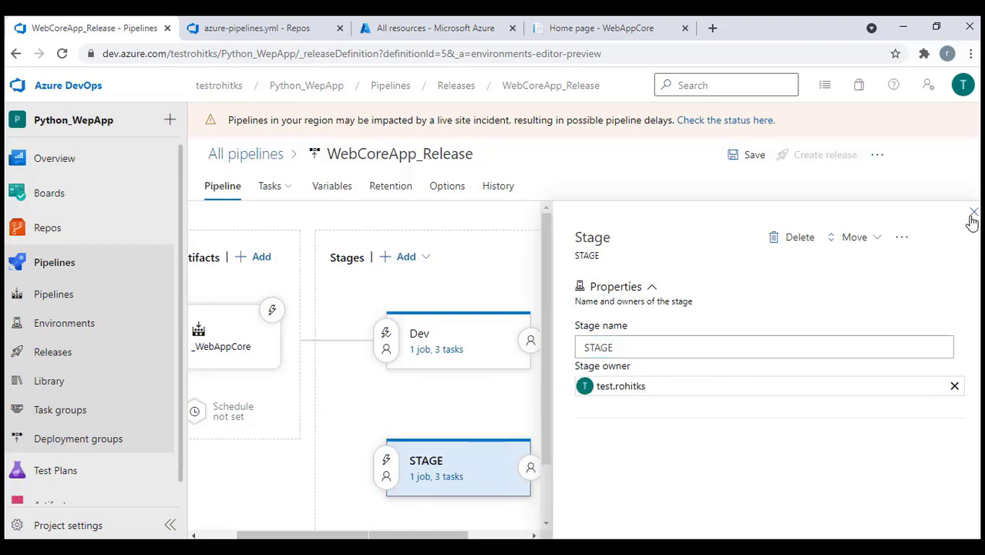
{"action": "left_click", "coordinate": [973, 213]}
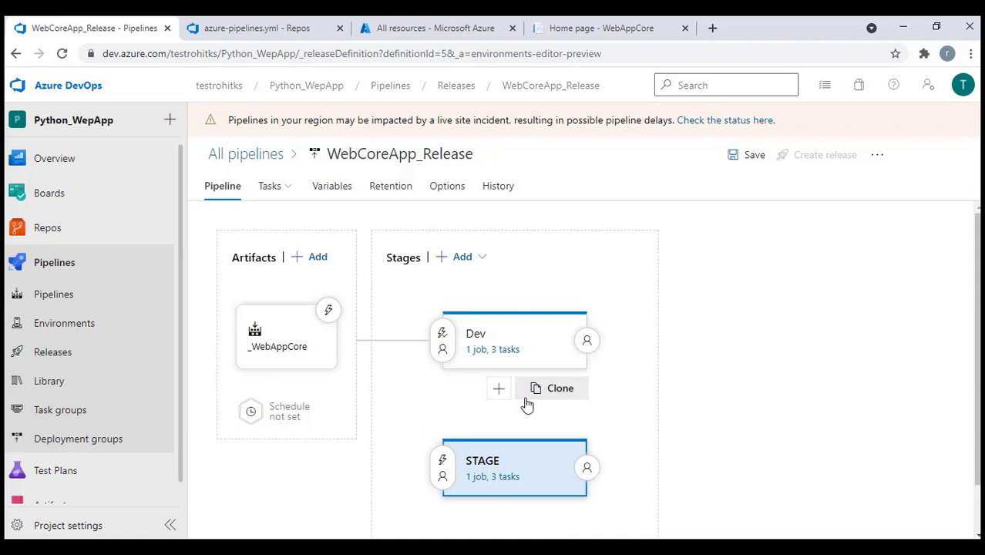
Review STAGE's Replace tokens, ARM deployment and App Service tasks, then show the pipeline variables
{"action": "left_click", "coordinate": [497, 476]}
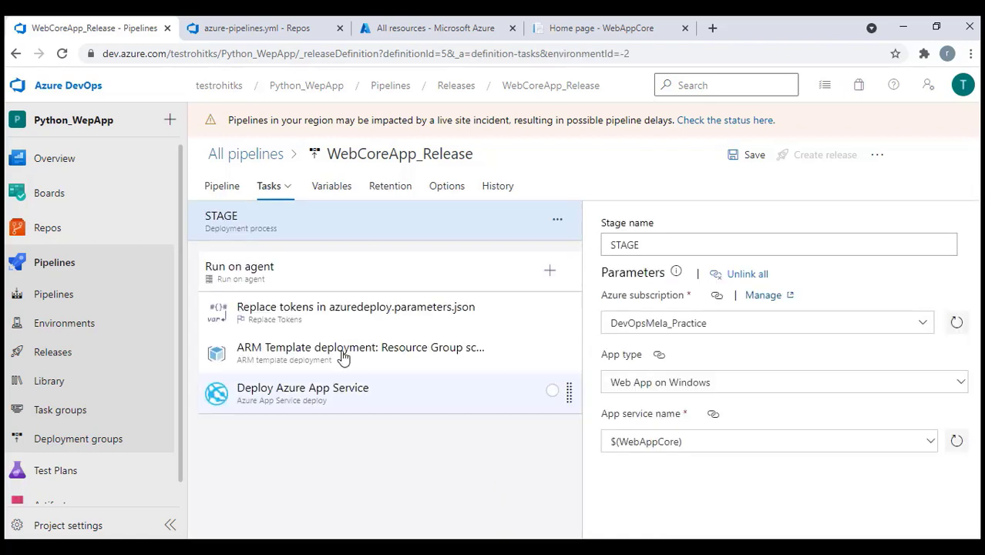
{"action": "left_click", "coordinate": [323, 320]}
{"action": "scroll", "coordinate": [744, 369], "scroll_direction": "down", "scroll_amount": 4}
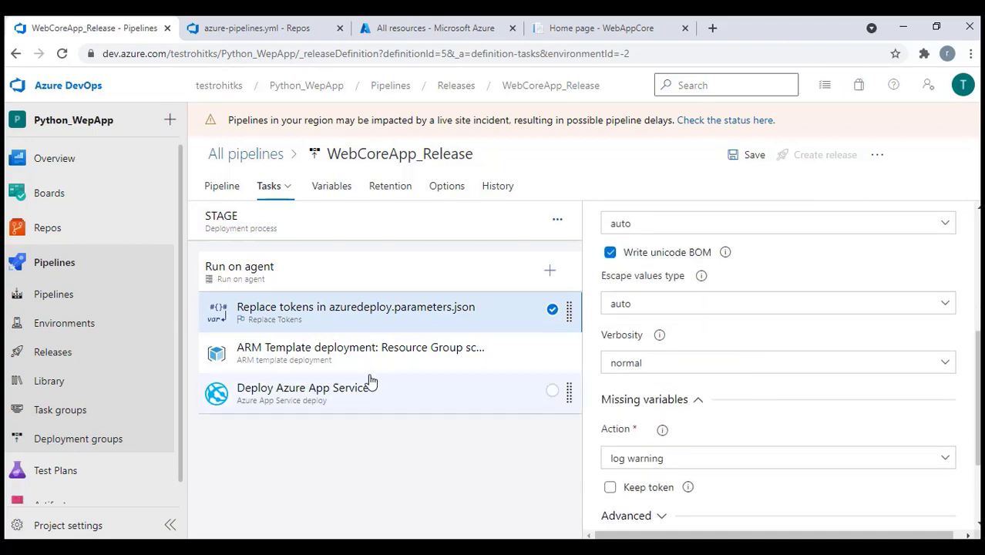
{"action": "left_click", "coordinate": [346, 357]}
{"action": "left_click", "coordinate": [345, 399]}
{"action": "scroll", "coordinate": [844, 425], "scroll_direction": "down", "scroll_amount": 3}
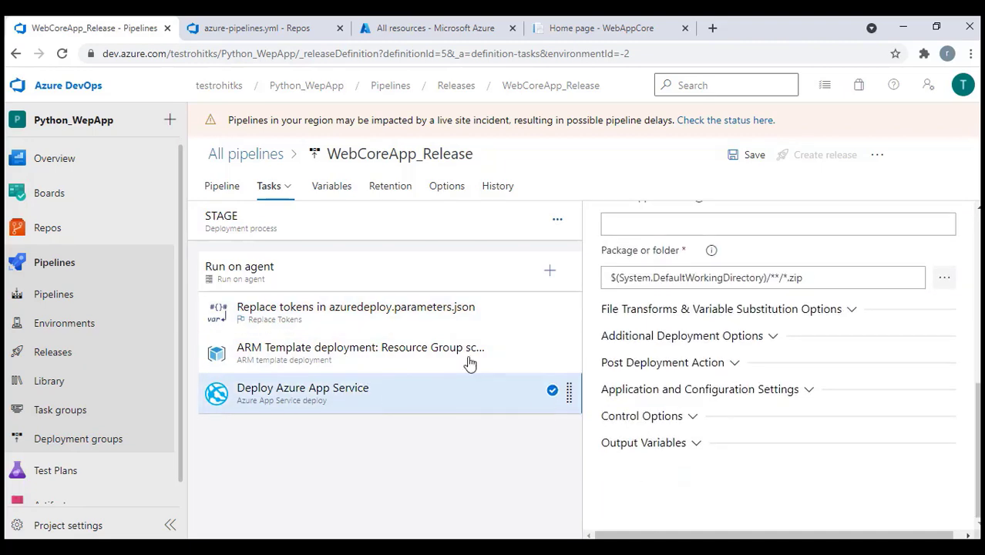
{"action": "left_click", "coordinate": [333, 192]}
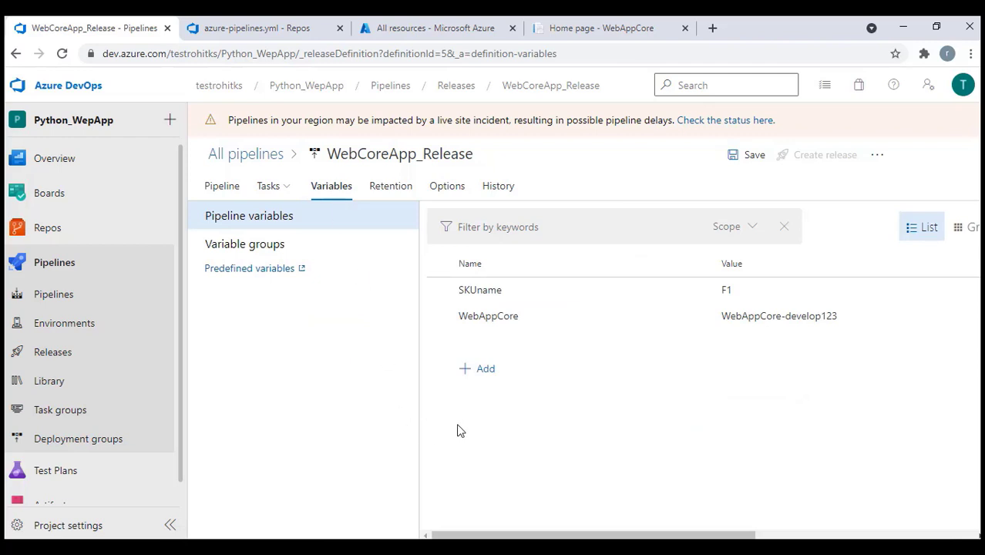
Scope the existing SKUname and WebAppCore variables to Dev
{"action": "mouse_move", "coordinate": [629, 534]}
{"action": "left_mouse_down"}
{"action": "mouse_move", "coordinate": [770, 535]}
{"action": "mouse_move", "coordinate": [617, 536]}
{"action": "left_mouse_up"}
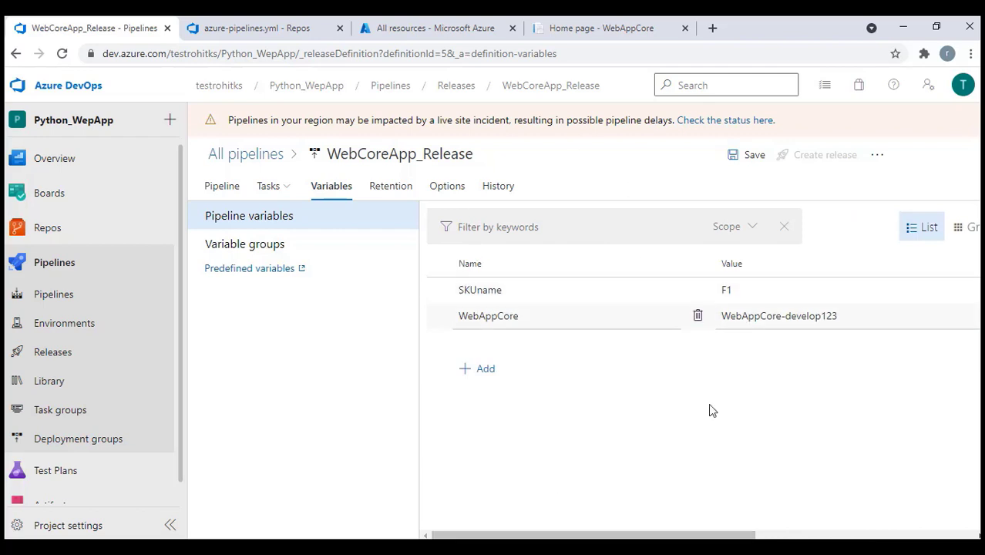
{"action": "left_click_drag", "start_coordinate": [675, 535], "coordinate": [894, 536]}
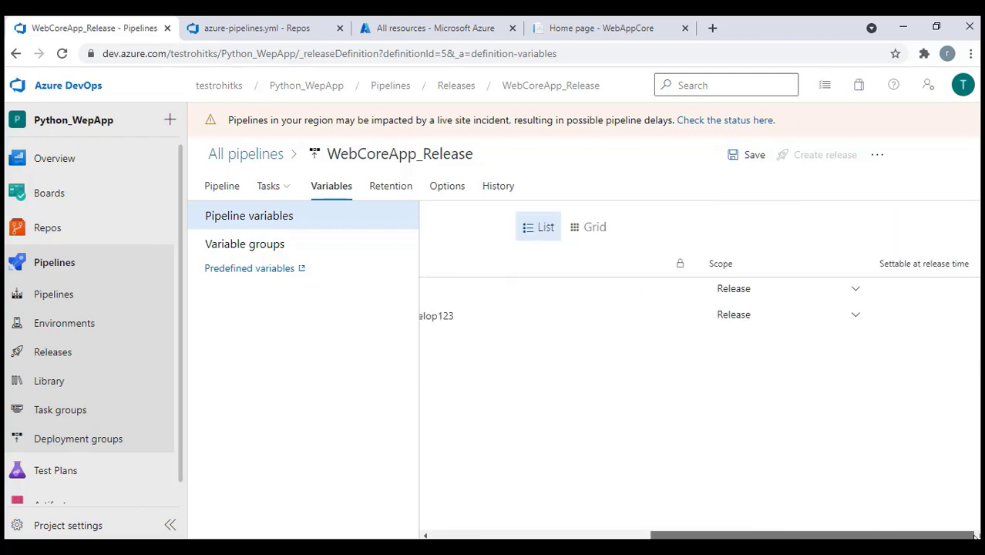
{"action": "left_click", "coordinate": [851, 288]}
{"action": "left_click", "coordinate": [768, 348]}
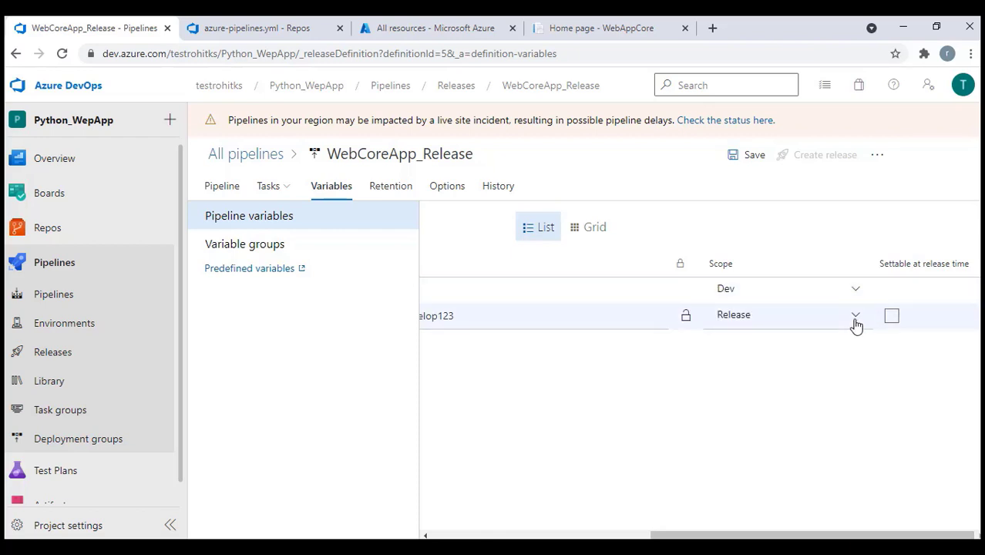
{"action": "left_click", "coordinate": [858, 317]}
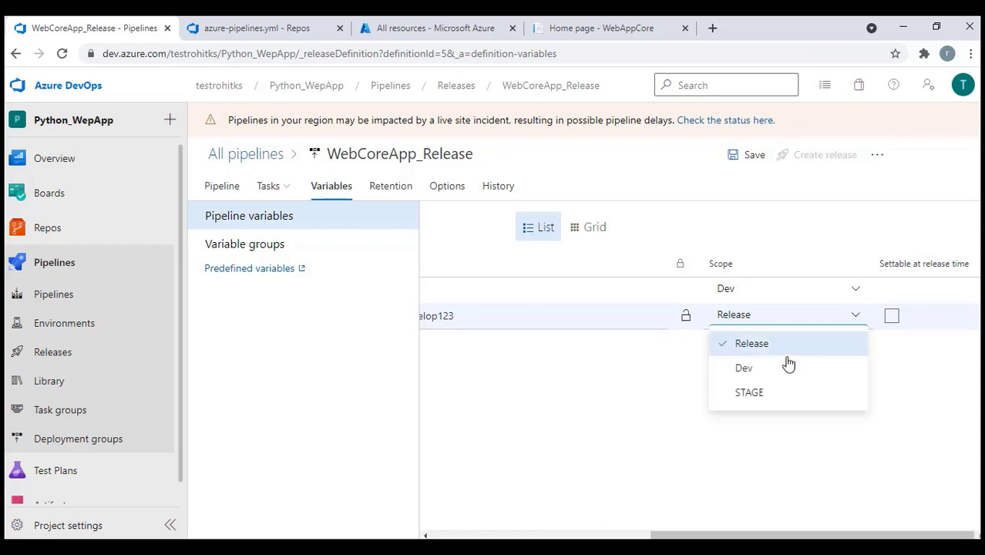
{"action": "left_click", "coordinate": [754, 369]}
{"action": "left_click_drag", "start_coordinate": [767, 528], "coordinate": [548, 529]}
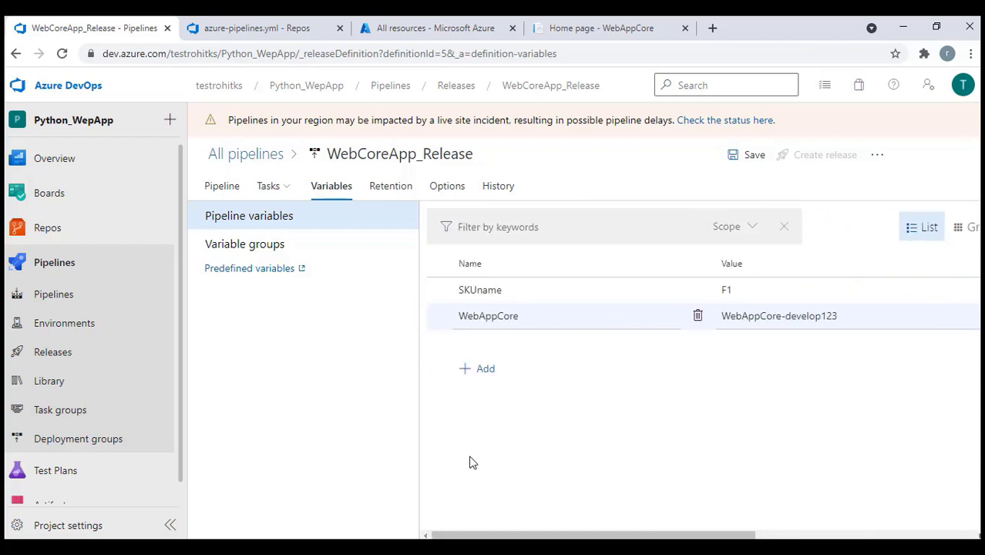
Add a WebAppCore variable with the value WebAppCore-stage123
{"action": "left_click", "coordinate": [497, 375]}
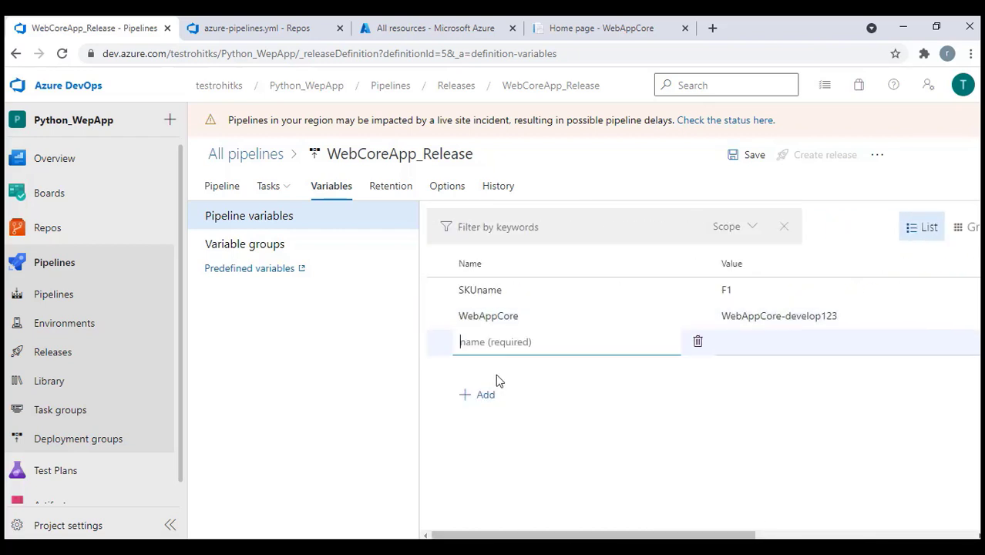
{"action": "double_click", "coordinate": [528, 315]}
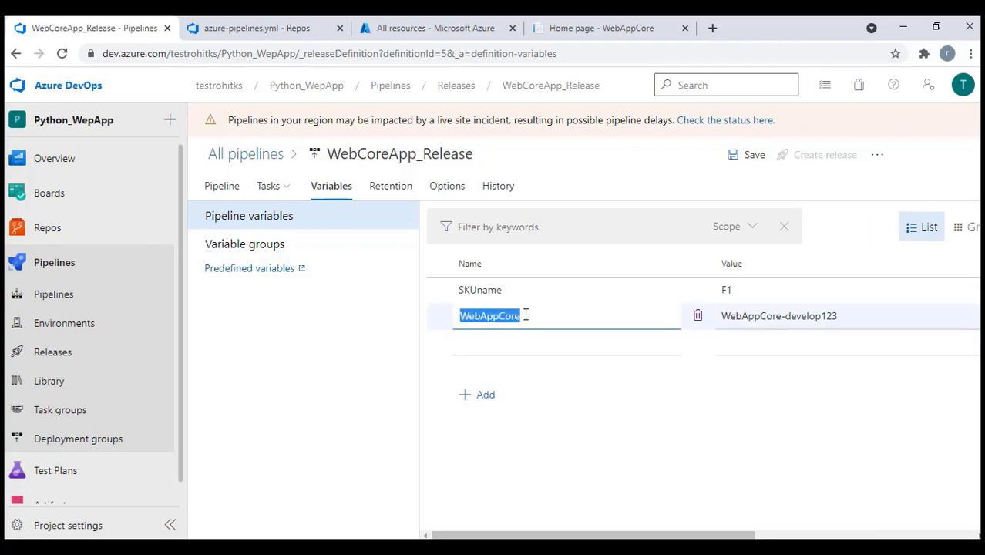
{"action": "left_click", "coordinate": [494, 347]}
{"action": "key", "text": "ctrl+v"}
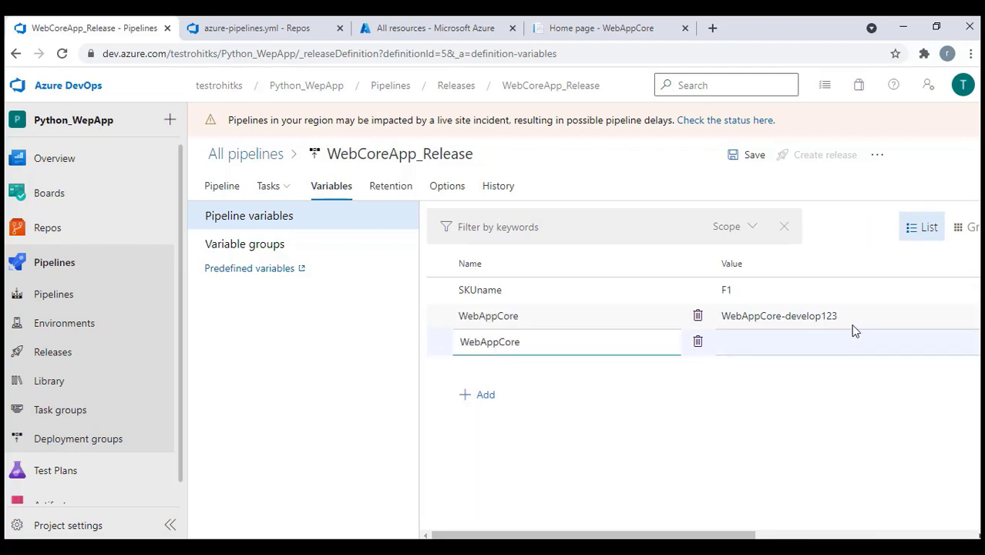
{"action": "left_click", "coordinate": [849, 315]}
{"action": "key", "text": "ctrl+a"}
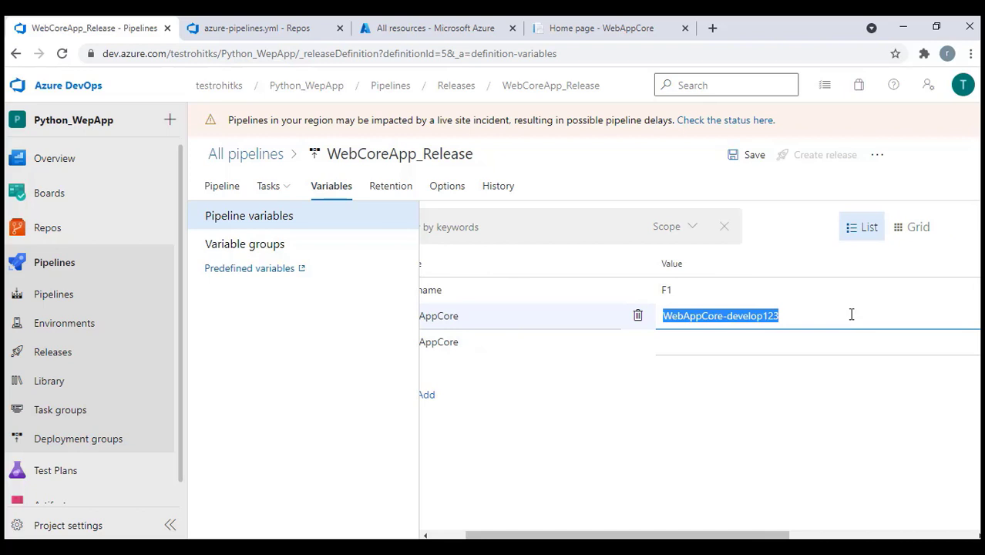
{"action": "left_click", "coordinate": [755, 345]}
{"action": "key", "text": "ctrl+v"}
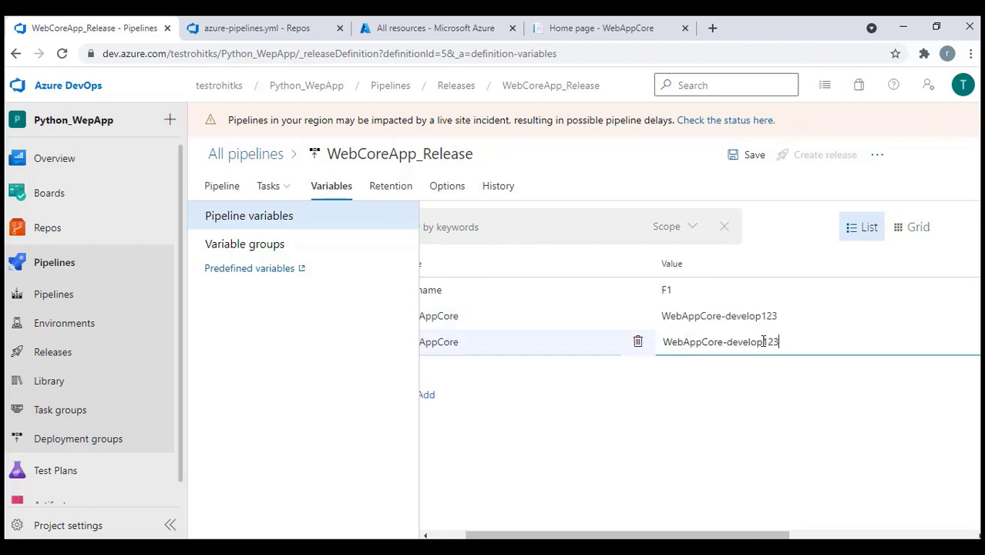
{"action": "double_click", "coordinate": [755, 343]}
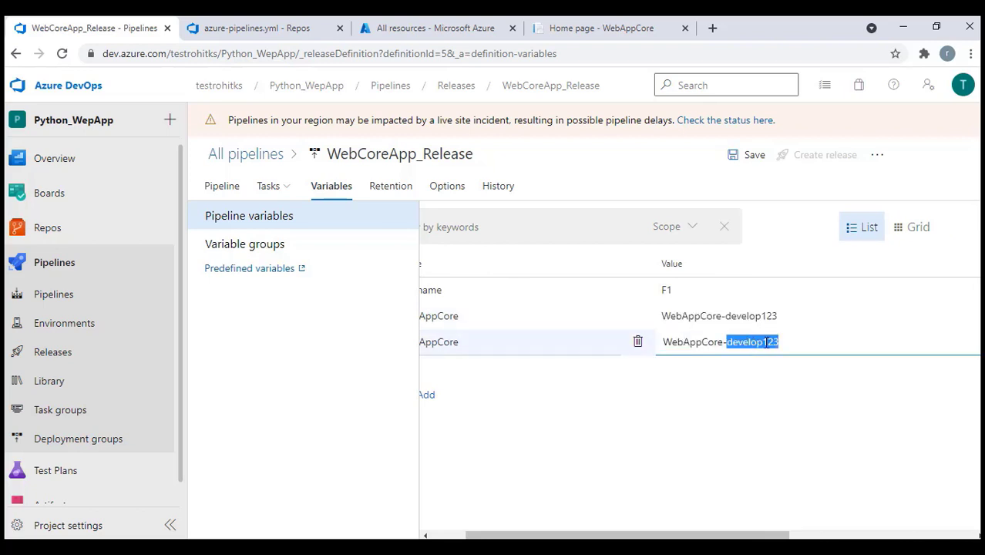
{"action": "left_click", "coordinate": [764, 344]}
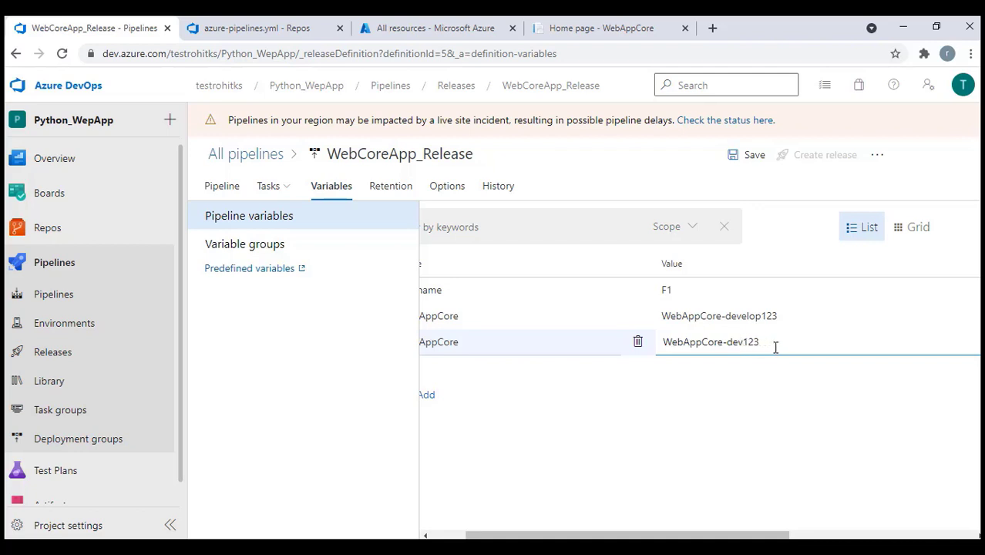
{"action": "type", "text": "stage"}
{"action": "left_click_drag", "start_coordinate": [704, 534], "coordinate": [657, 534]}
Add a SKUname variable with the value F1
{"action": "left_click", "coordinate": [490, 395]}
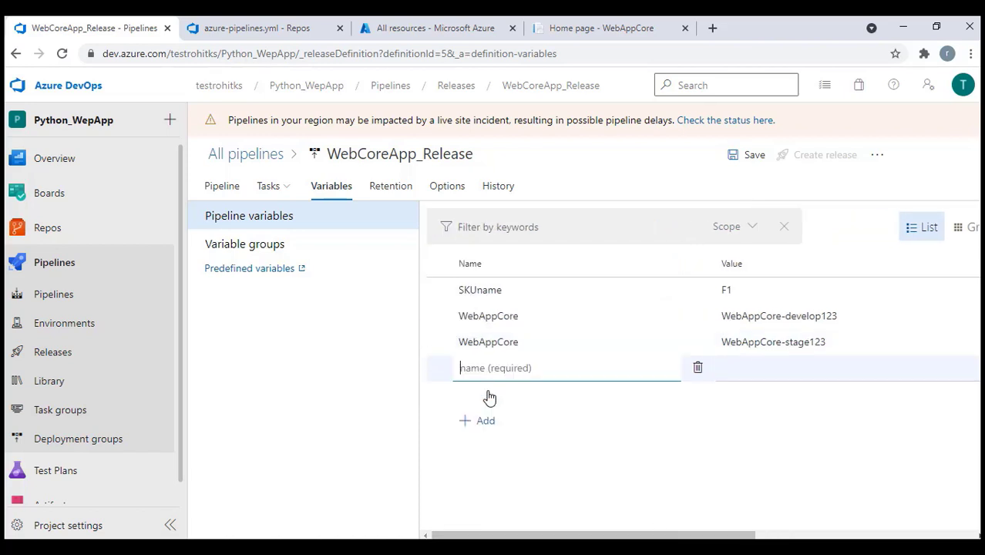
{"action": "double_click", "coordinate": [490, 289]}
{"action": "key", "text": "ctrl+c"}
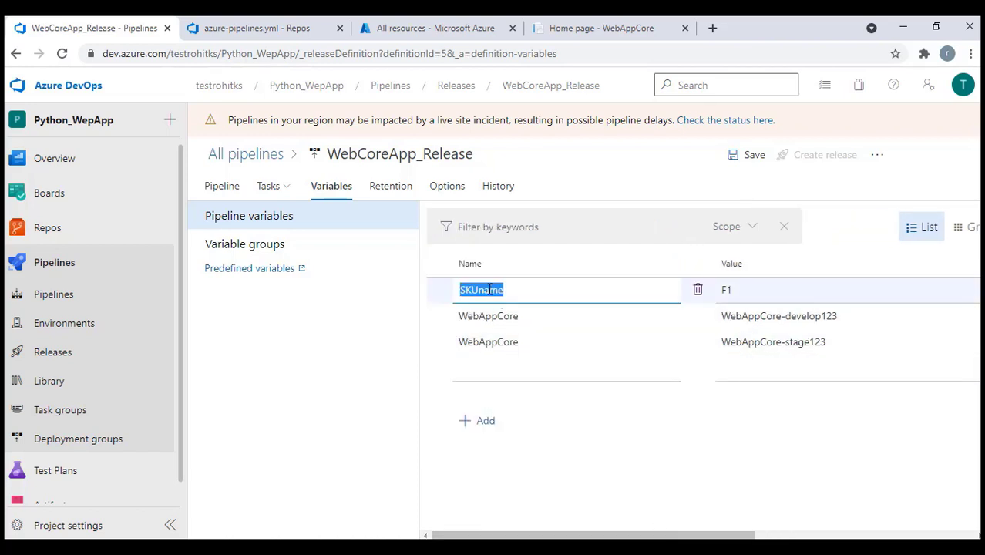
{"action": "left_click", "coordinate": [504, 378]}
{"action": "key", "text": "ctrl+v"}
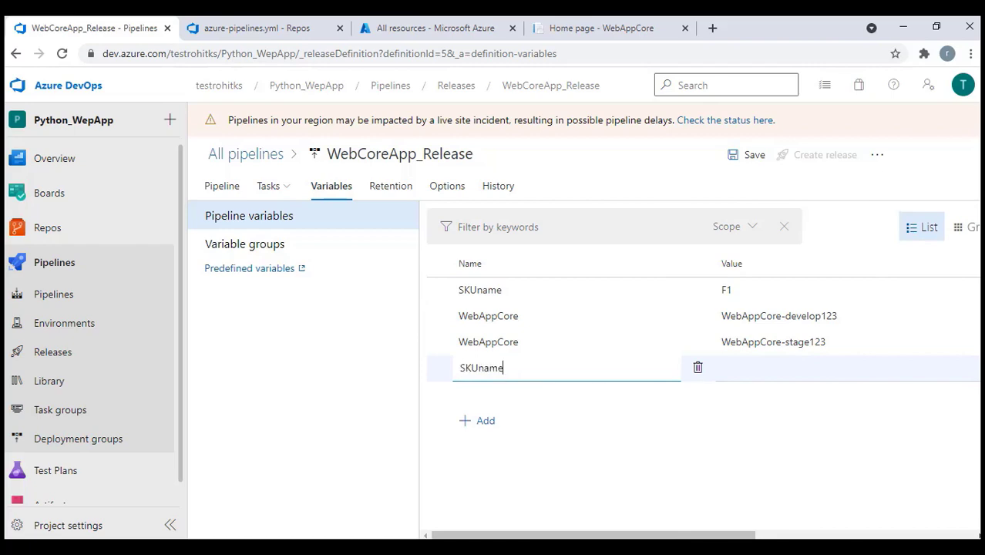
{"action": "key", "text": "alt+Tab"}
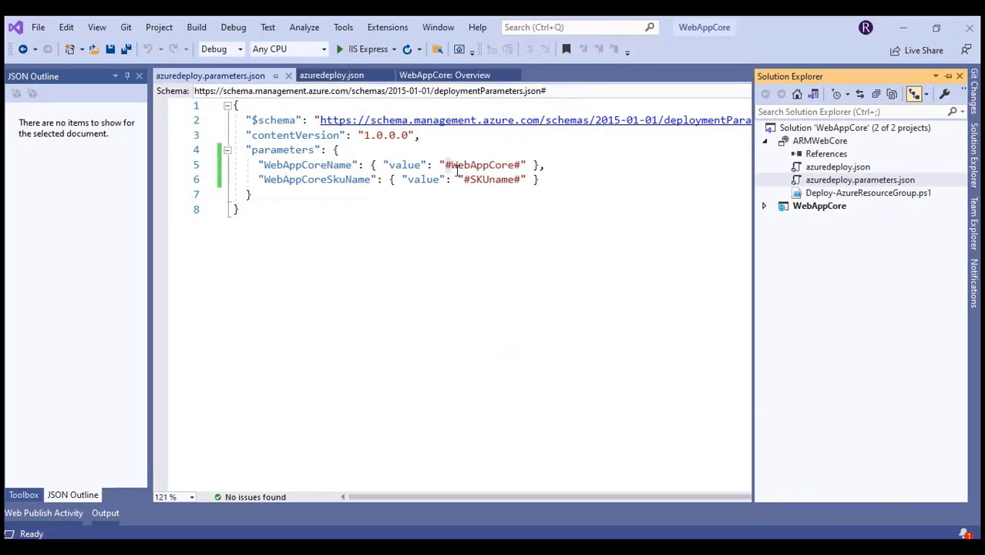
{"action": "left_click", "coordinate": [465, 165]}
{"action": "left_click", "coordinate": [899, 29]}
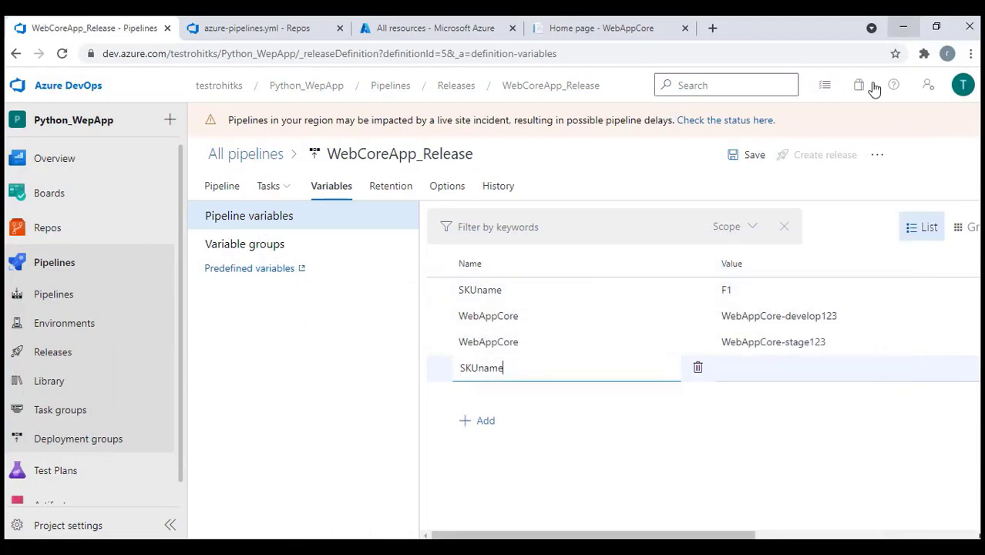
{"action": "left_click", "coordinate": [755, 379]}
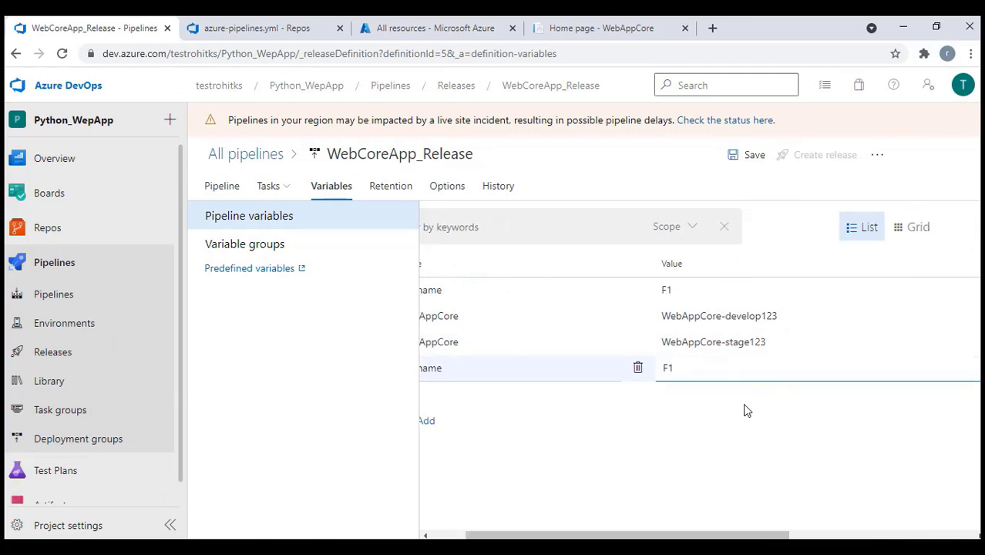
{"action": "type", "text": "F1"}
{"action": "scroll", "coordinate": [910, 534], "scroll_direction": "right", "scroll_amount": 4}
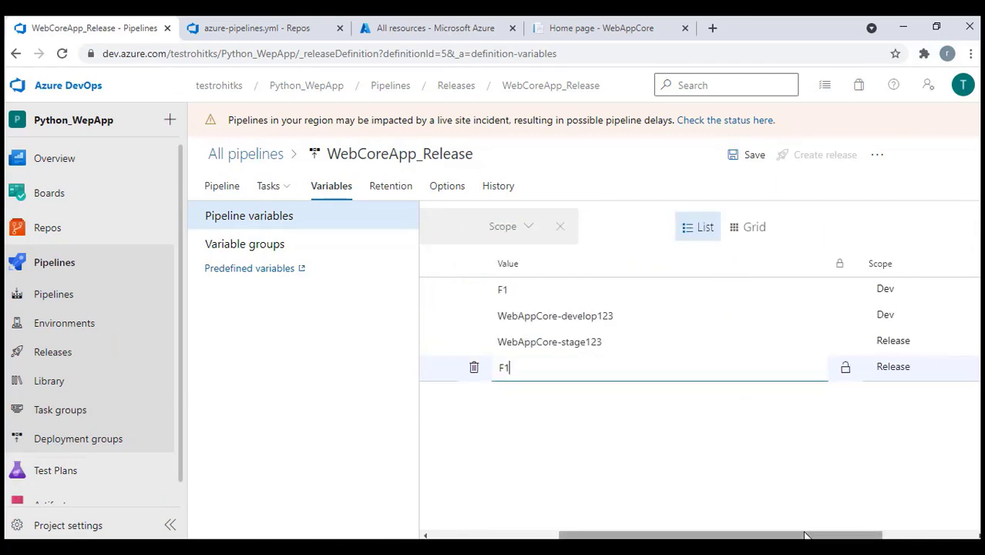
Scope the new WebAppCore and SKUname variables to STAGE
{"action": "left_click", "coordinate": [854, 341]}
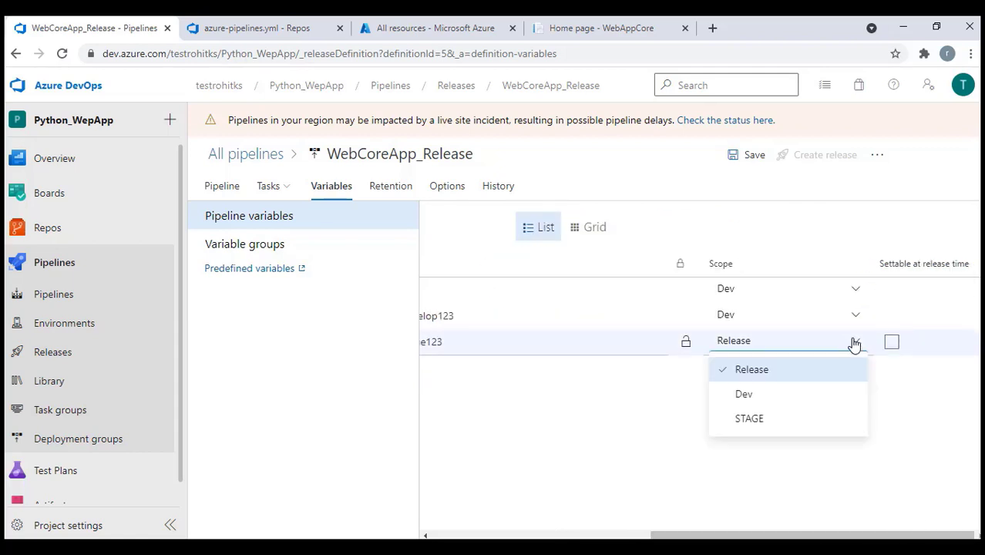
{"action": "left_click", "coordinate": [766, 422]}
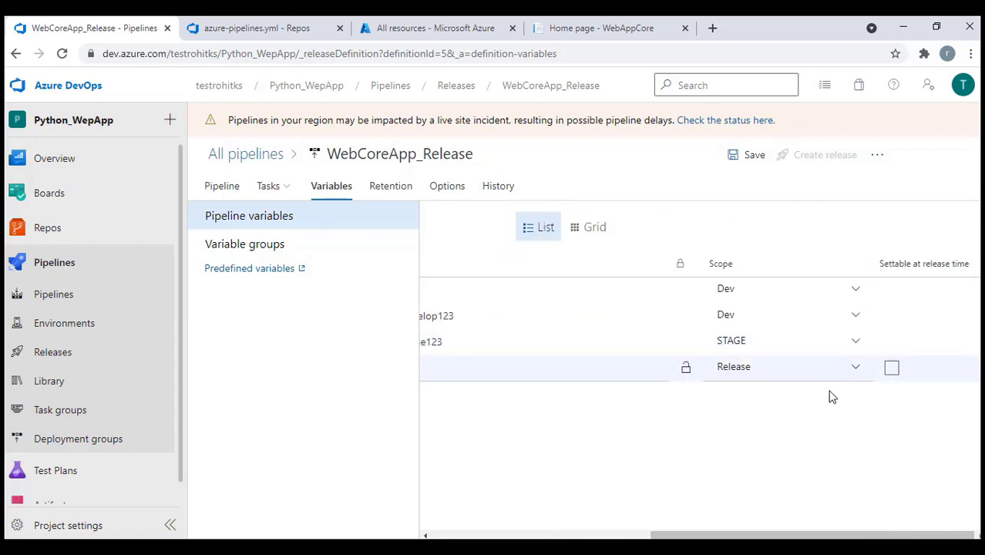
{"action": "left_click", "coordinate": [855, 369]}
{"action": "left_click", "coordinate": [772, 446]}
{"action": "scroll", "coordinate": [819, 439], "scroll_direction": "left", "scroll_amount": 3}
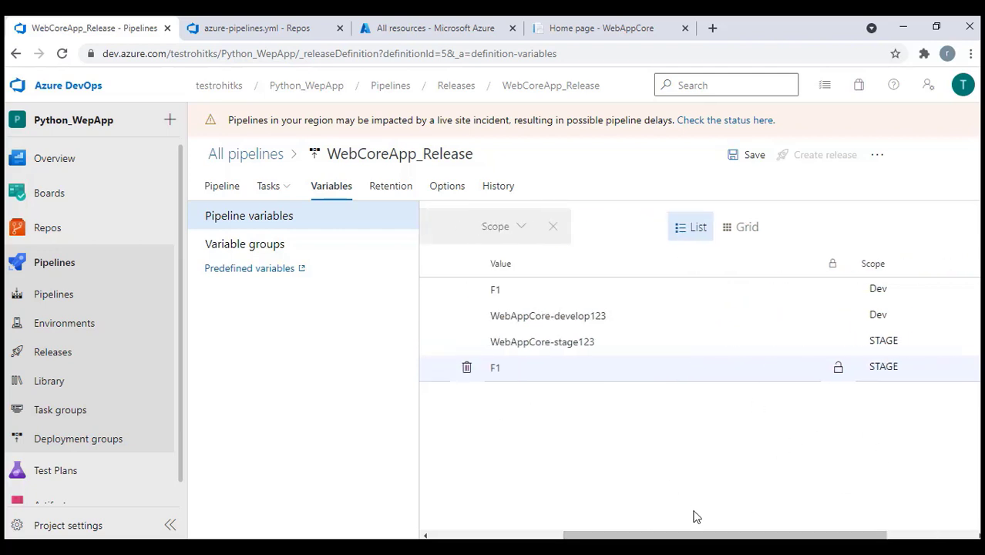
{"action": "left_click_drag", "start_coordinate": [716, 533], "coordinate": [590, 533]}
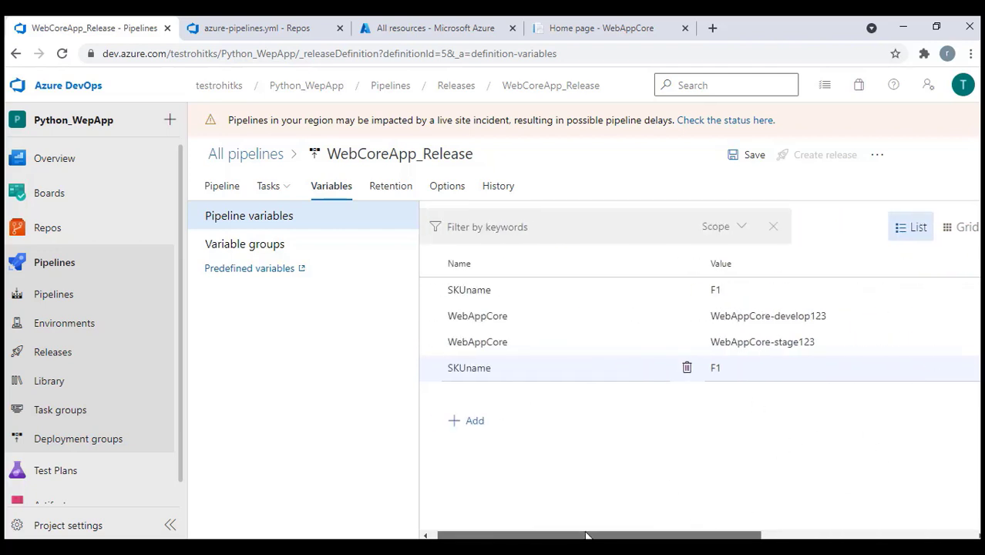
Save the pipeline without a comment and return to the stage diagram
{"action": "left_click", "coordinate": [751, 158]}
{"action": "left_click", "coordinate": [569, 364]}
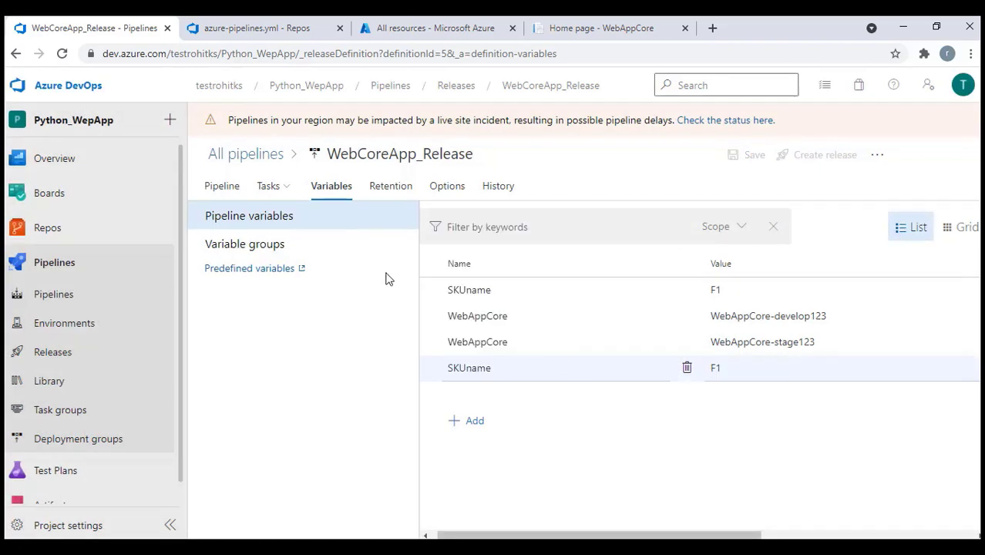
{"action": "left_click", "coordinate": [222, 188]}
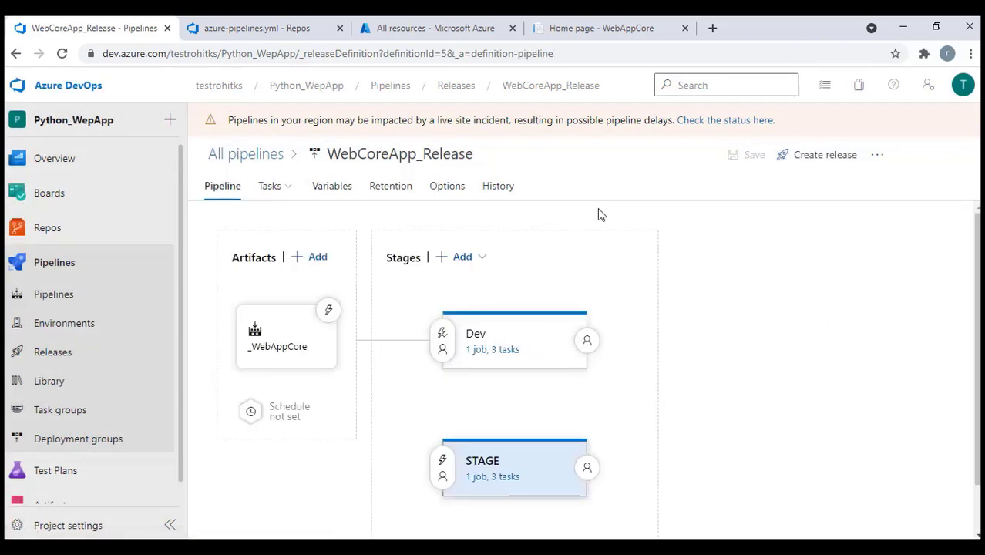
Create Release-2 with a manual Dev trigger and open its progress view
{"action": "left_click", "coordinate": [825, 155]}
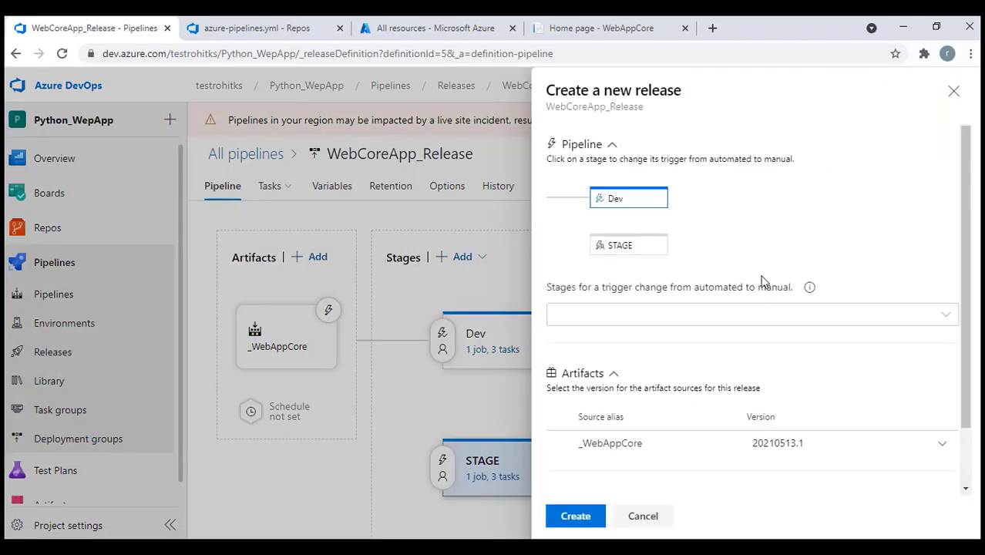
{"action": "left_click", "coordinate": [638, 200]}
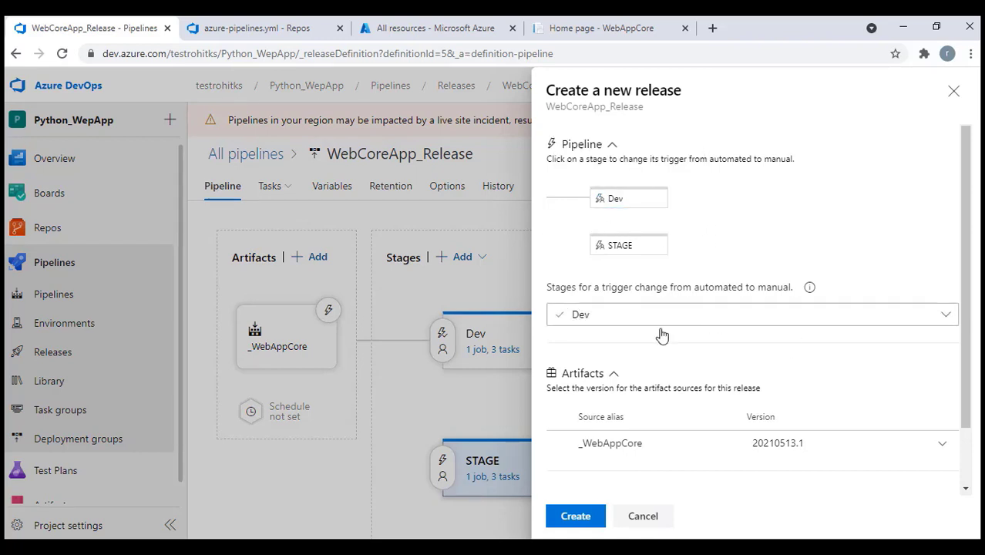
{"action": "left_click", "coordinate": [583, 517]}
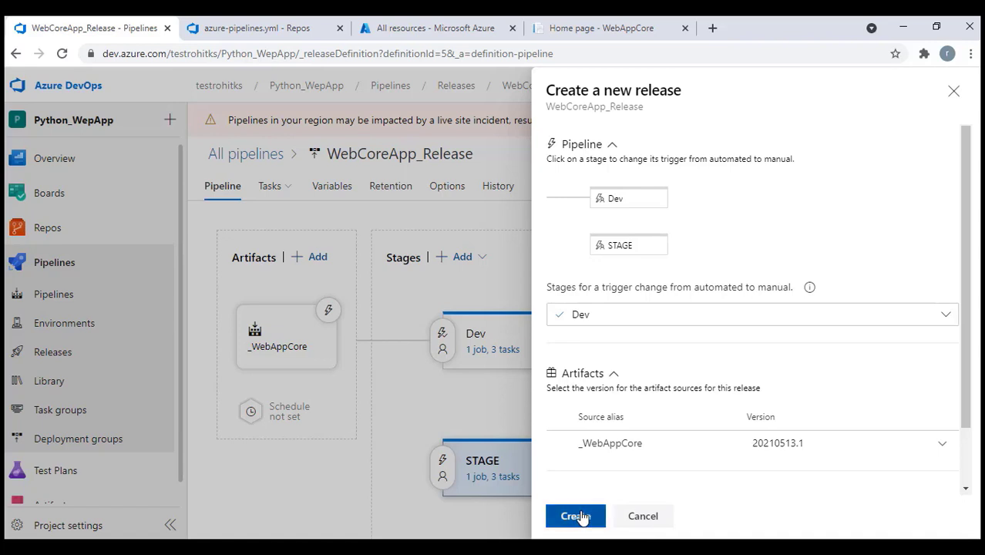
{"action": "left_click", "coordinate": [268, 196]}
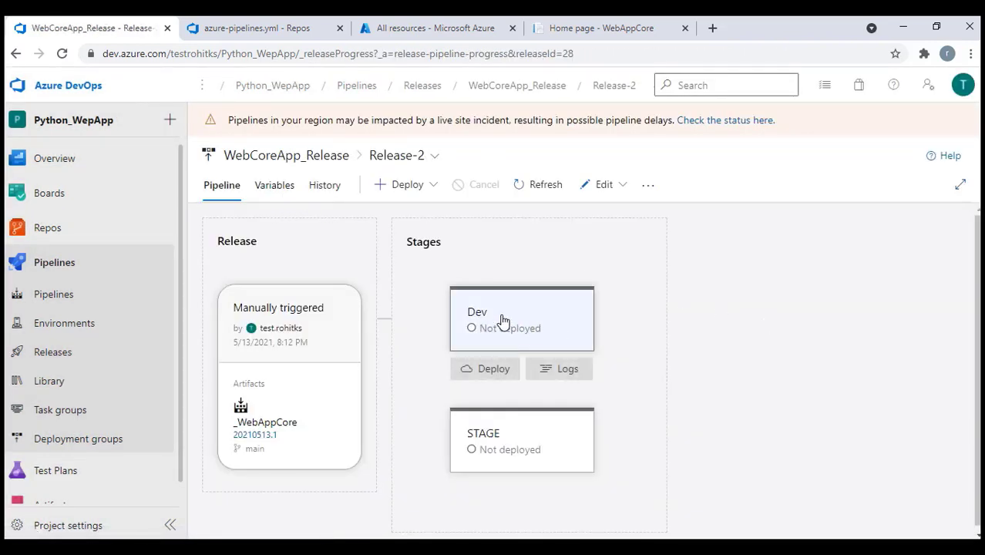
{"action": "mouse_move", "coordinate": [550, 347]}
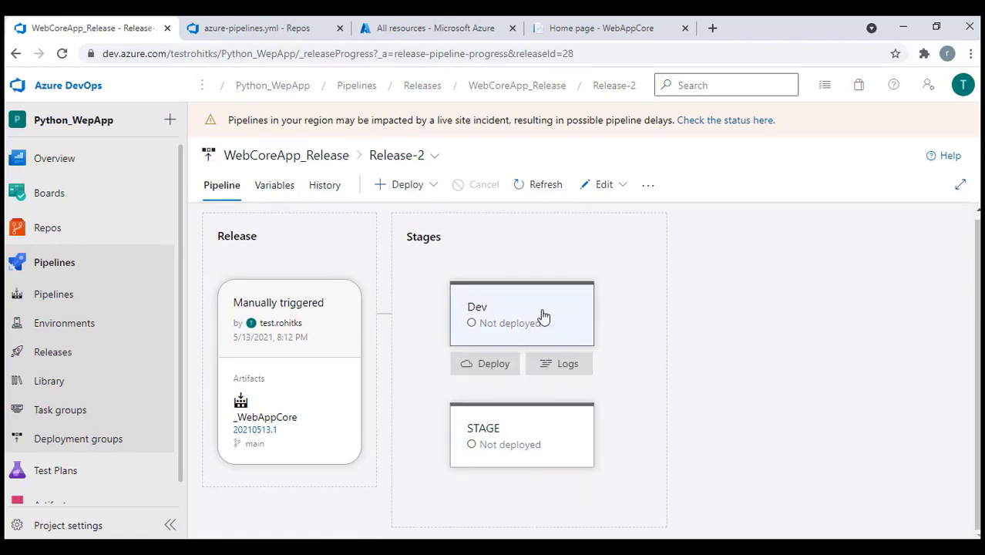
Put Release-2 into edit mode and review the Dev stage's Deploy Azure App Service and ARM Template tasks
{"action": "left_click", "coordinate": [607, 185]}
{"action": "left_click", "coordinate": [579, 214]}
{"action": "left_click", "coordinate": [493, 361]}
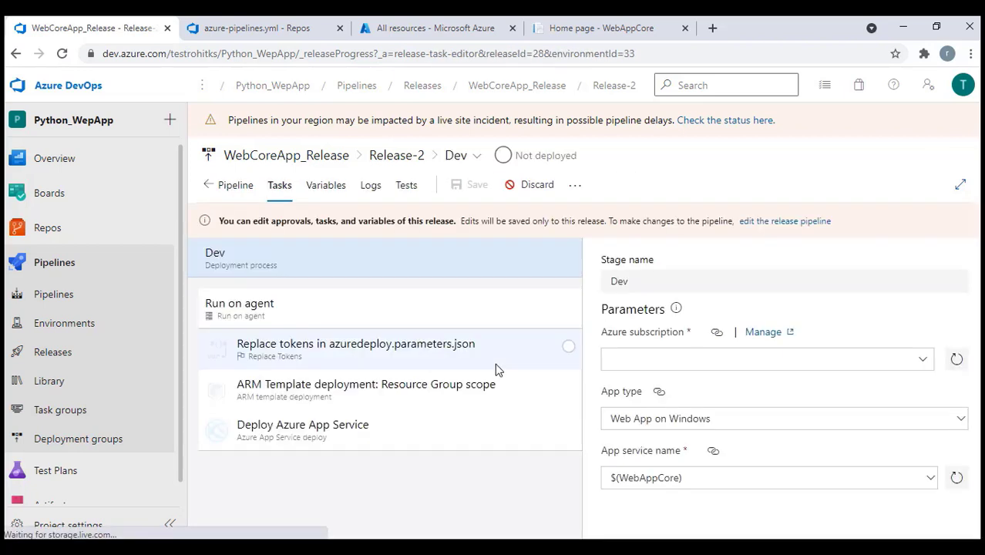
{"action": "left_click", "coordinate": [318, 441]}
{"action": "scroll", "coordinate": [807, 402], "scroll_direction": "down", "scroll_amount": 5}
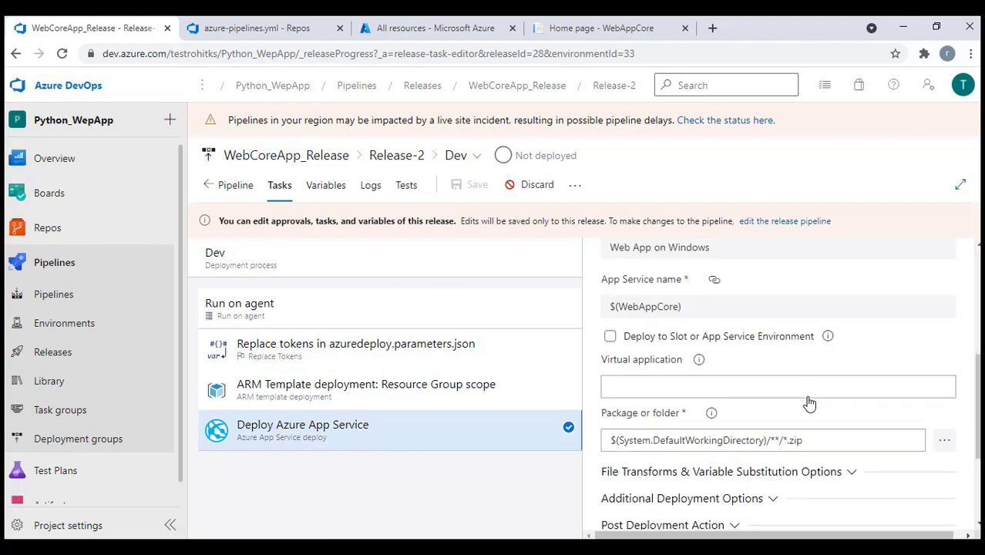
{"action": "left_click", "coordinate": [344, 390]}
{"action": "scroll", "coordinate": [845, 430], "scroll_direction": "down", "scroll_amount": 8}
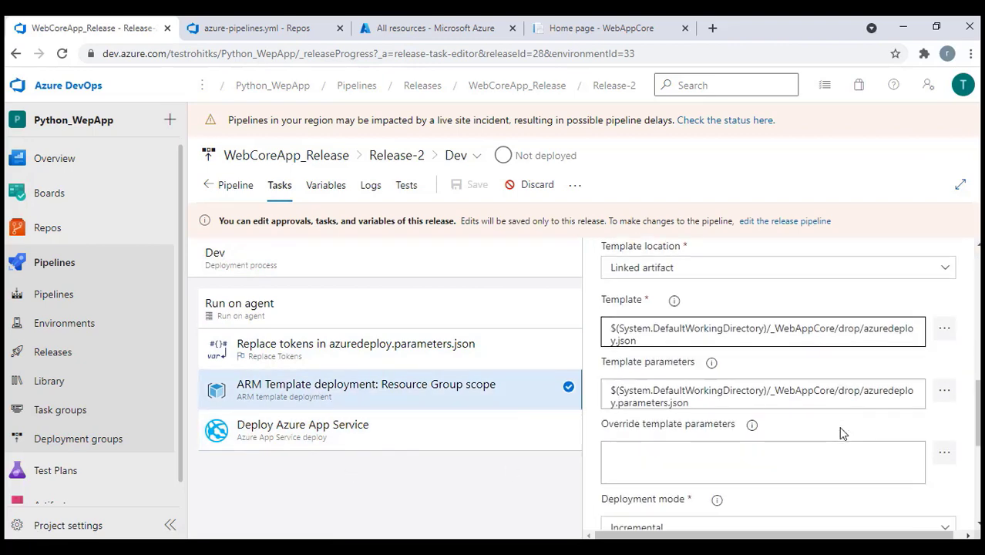
Keep the ARM task's deployment mode as Incremental, discard the edits, and return to Release-2's pipeline view
{"action": "left_click_drag", "start_coordinate": [603, 282], "coordinate": [626, 324]}
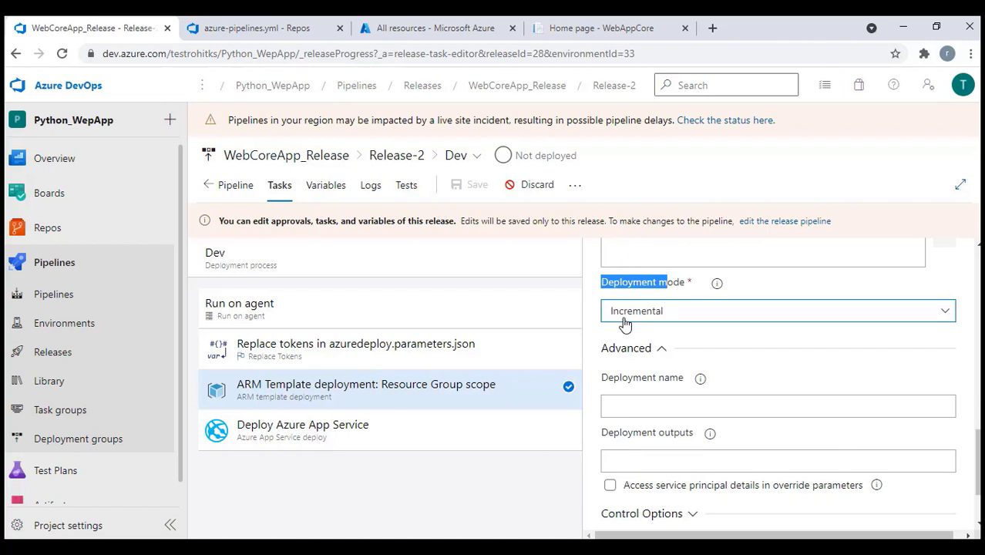
{"action": "left_click", "coordinate": [625, 324]}
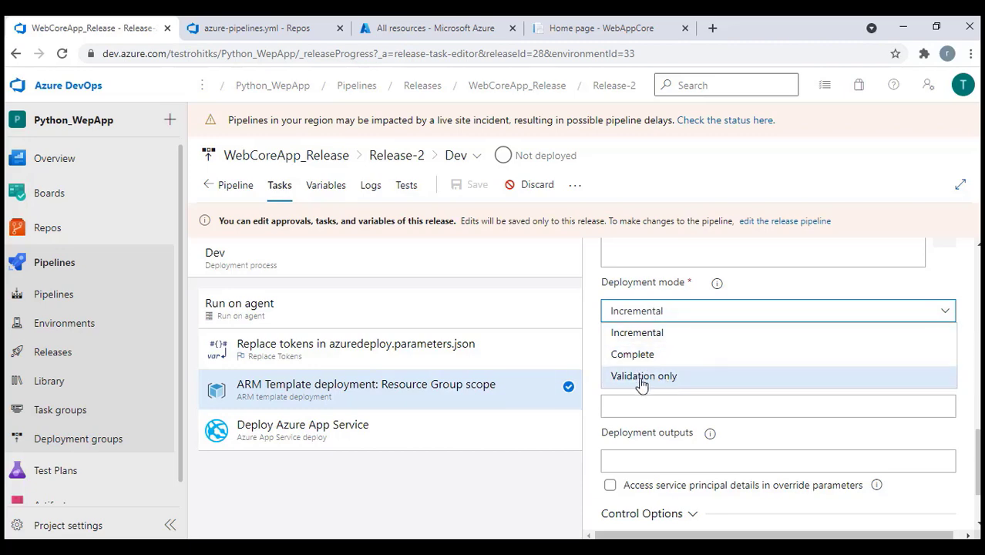
{"action": "left_click", "coordinate": [742, 284]}
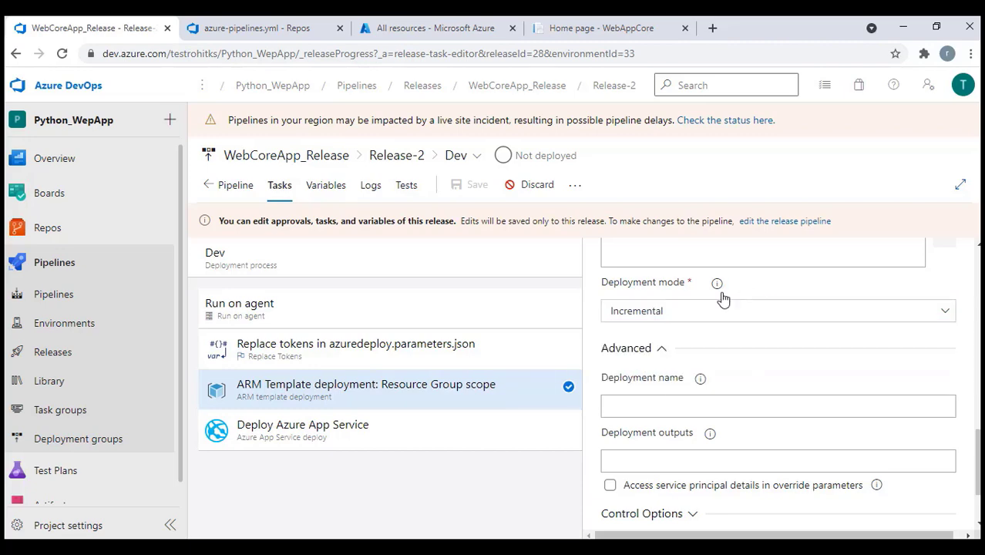
{"action": "mouse_move", "coordinate": [718, 287]}
{"action": "left_click", "coordinate": [537, 192]}
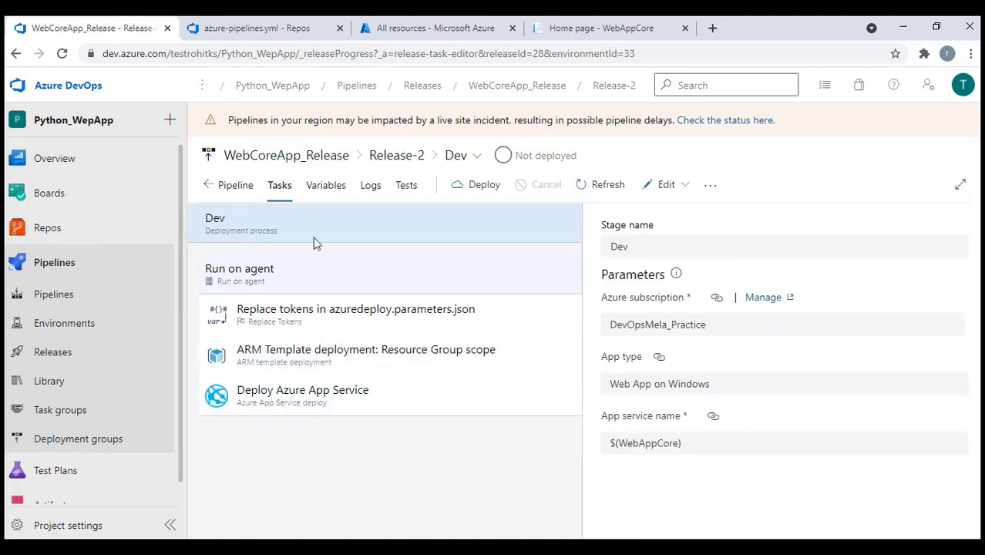
{"action": "left_click", "coordinate": [245, 187]}
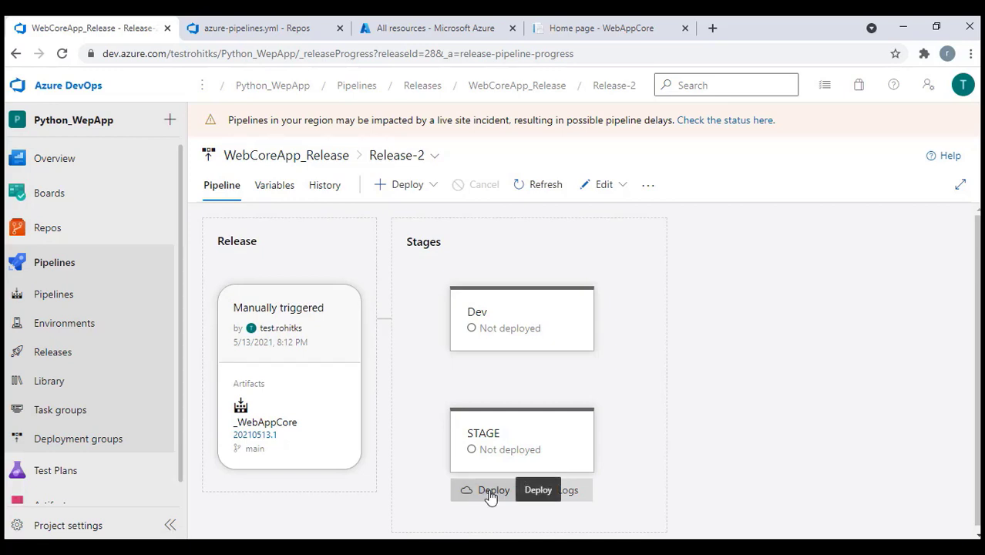
Check the deployed develop site, then deploy Release-2 to the STAGE stage
{"action": "left_click", "coordinate": [601, 27]}
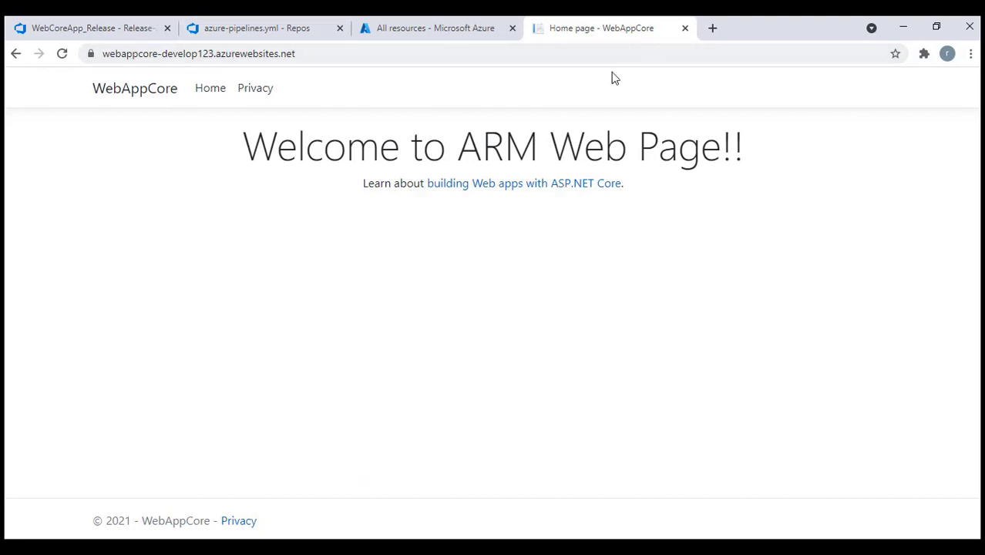
{"action": "left_click", "coordinate": [126, 29]}
{"action": "left_click", "coordinate": [487, 488]}
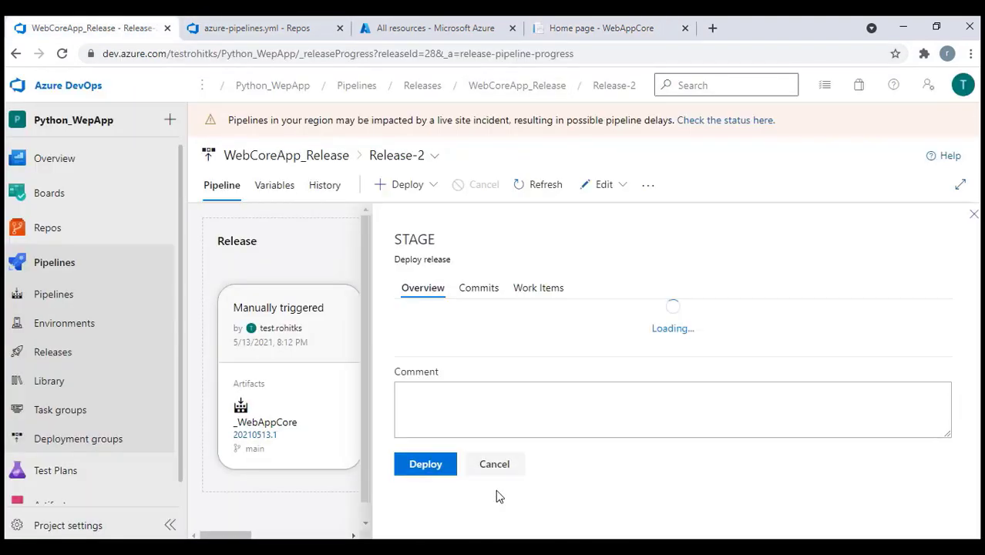
{"action": "left_click", "coordinate": [440, 531]}
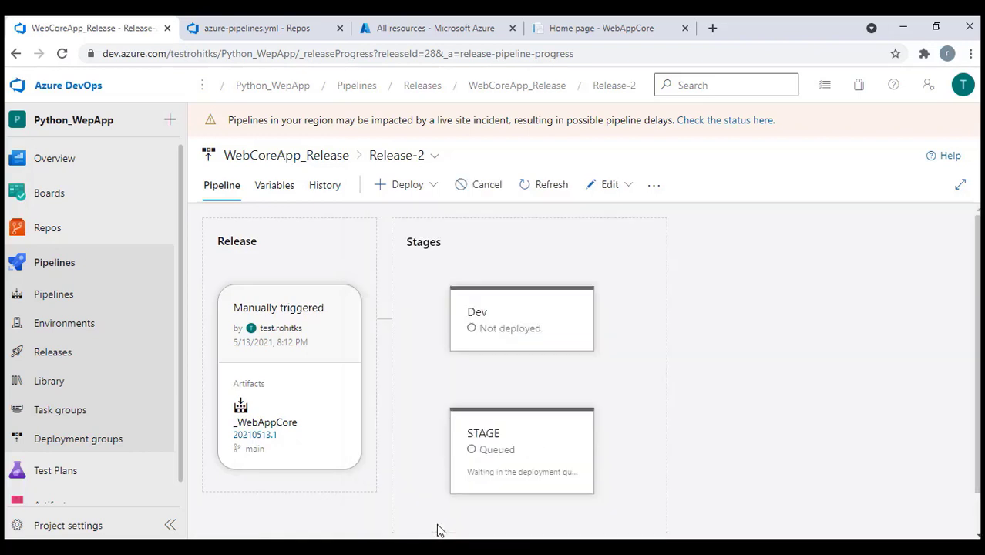
In the STAGE Deploy Azure App Service log, select the webappcore-stage123.azurewebsites.net application URL
{"action": "mouse_move", "coordinate": [573, 505]}
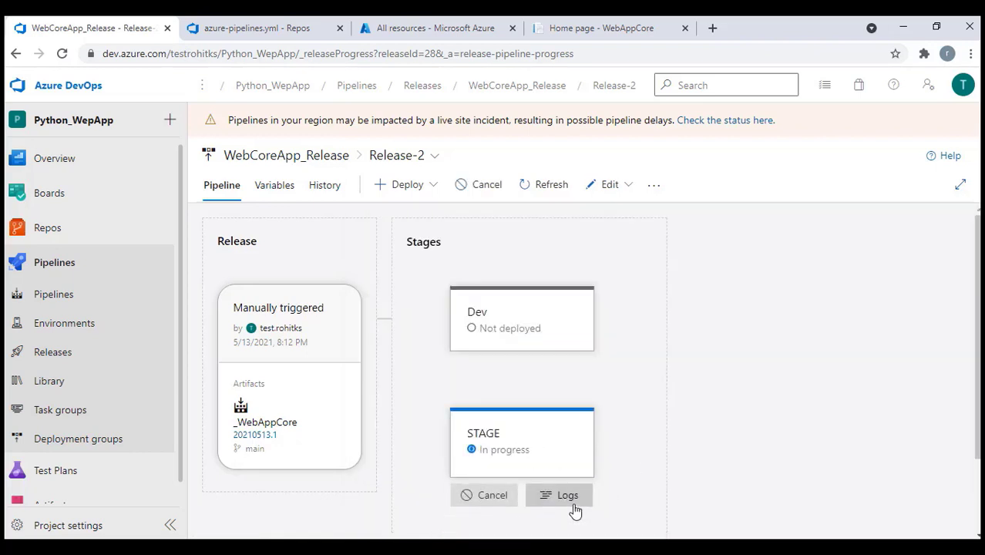
{"action": "left_click", "coordinate": [570, 497]}
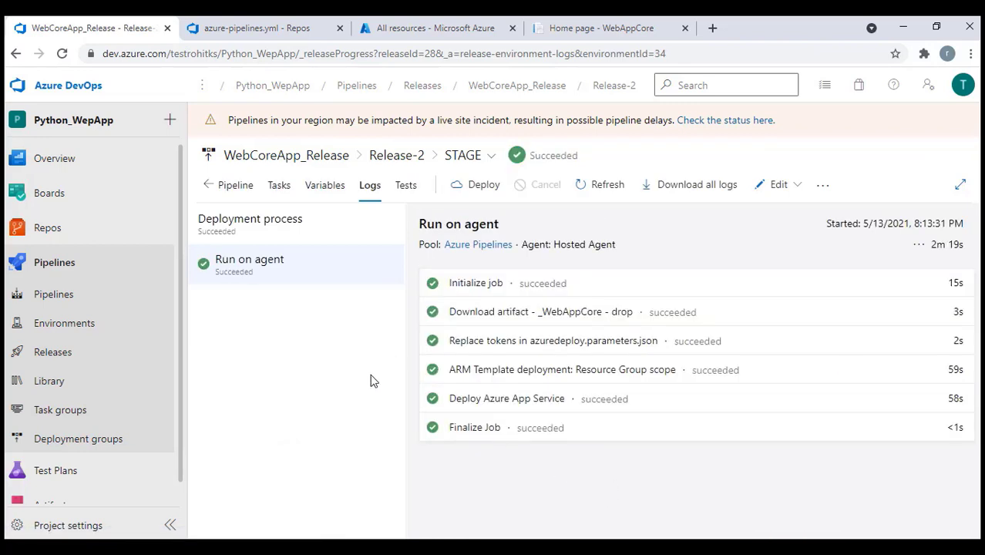
{"action": "left_click", "coordinate": [512, 399]}
{"action": "scroll", "coordinate": [527, 424], "scroll_direction": "down", "scroll_amount": 7}
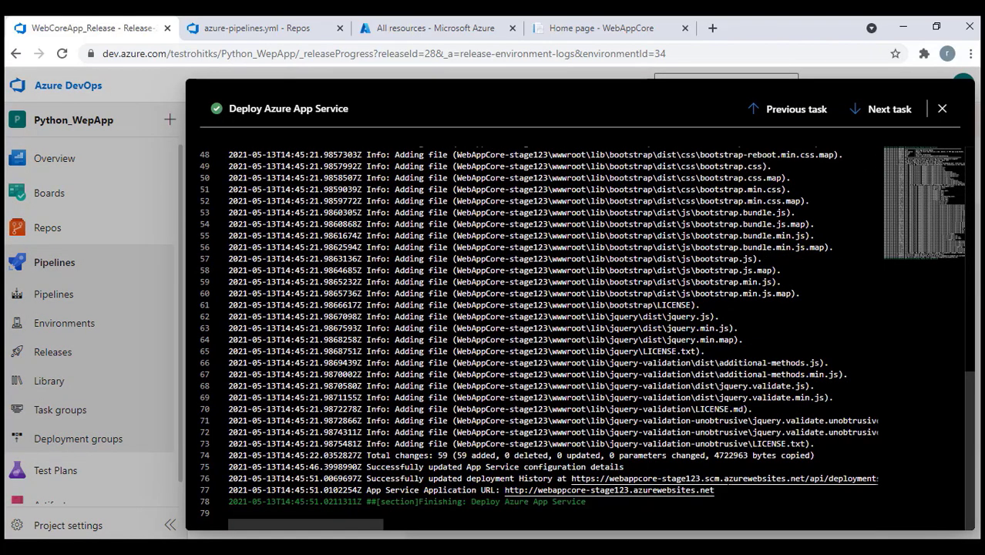
{"action": "left_click_drag", "start_coordinate": [716, 490], "coordinate": [505, 490]}
{"action": "key", "text": "ctrl+c"}
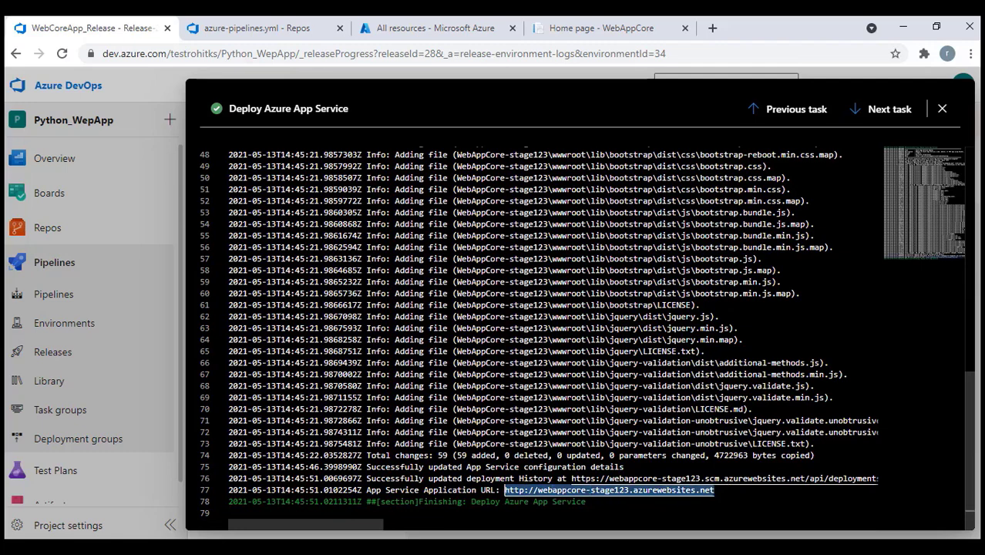
Load the stage site showing 'Welcome to ARM Web Page!!', then refresh All resources to list WebAppCore-stage123
{"action": "left_click", "coordinate": [712, 27]}
{"action": "key", "text": "ctrl+v"}
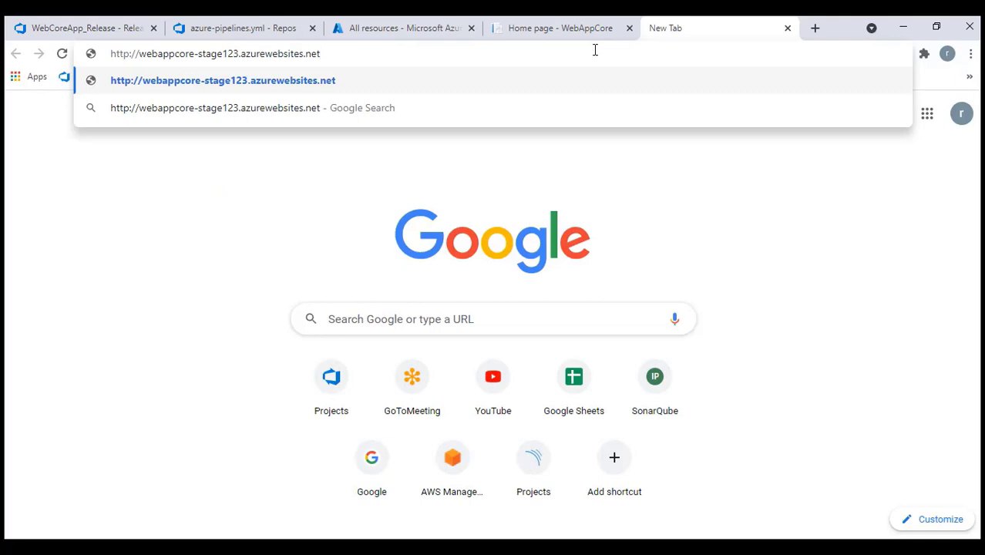
{"action": "key", "text": "Return"}
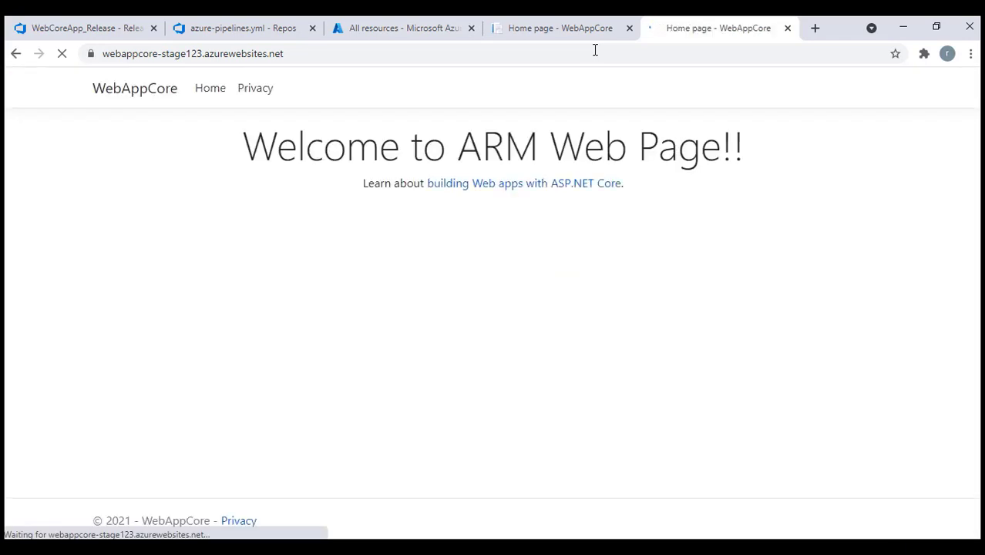
{"action": "triple_click", "coordinate": [458, 151]}
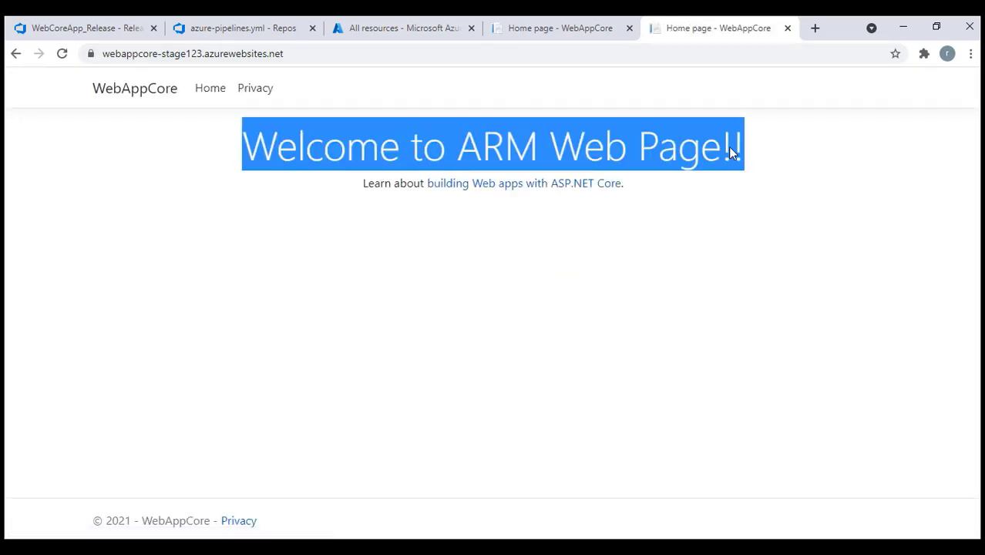
{"action": "left_click", "coordinate": [568, 25]}
{"action": "left_click", "coordinate": [360, 28]}
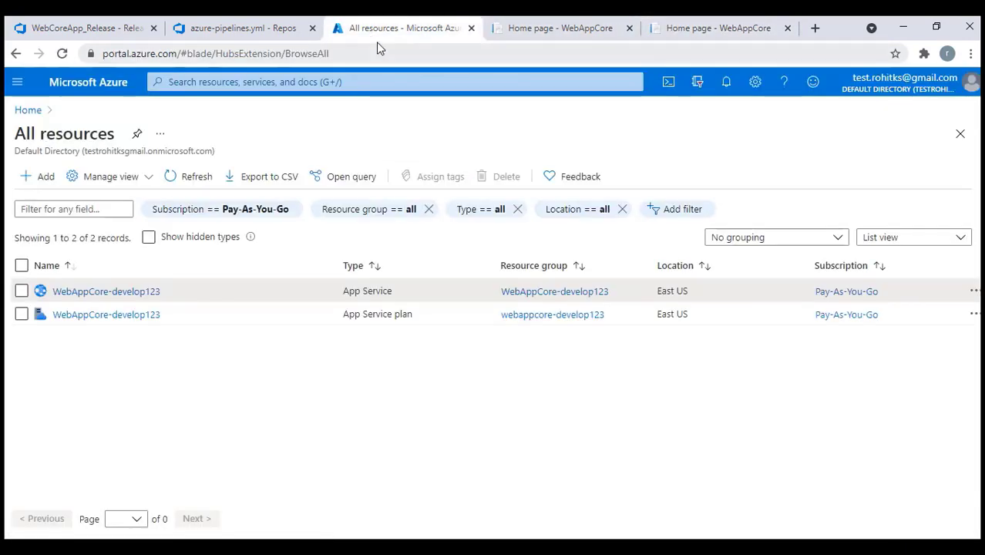
{"action": "left_click", "coordinate": [215, 183]}
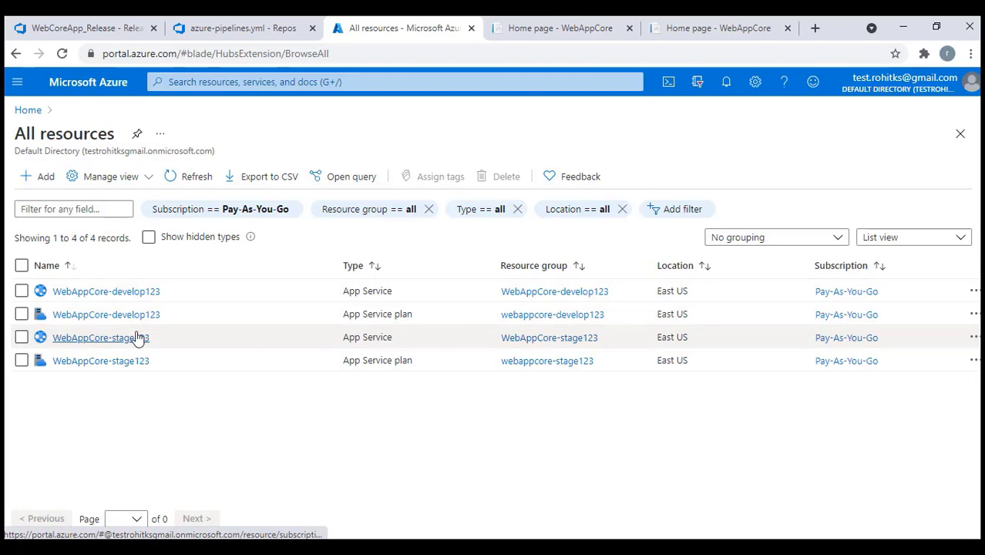
Go to the Shopping_Website project's recently run pipelines, topped by SQLDB_Build
{"action": "left_click", "coordinate": [206, 34]}
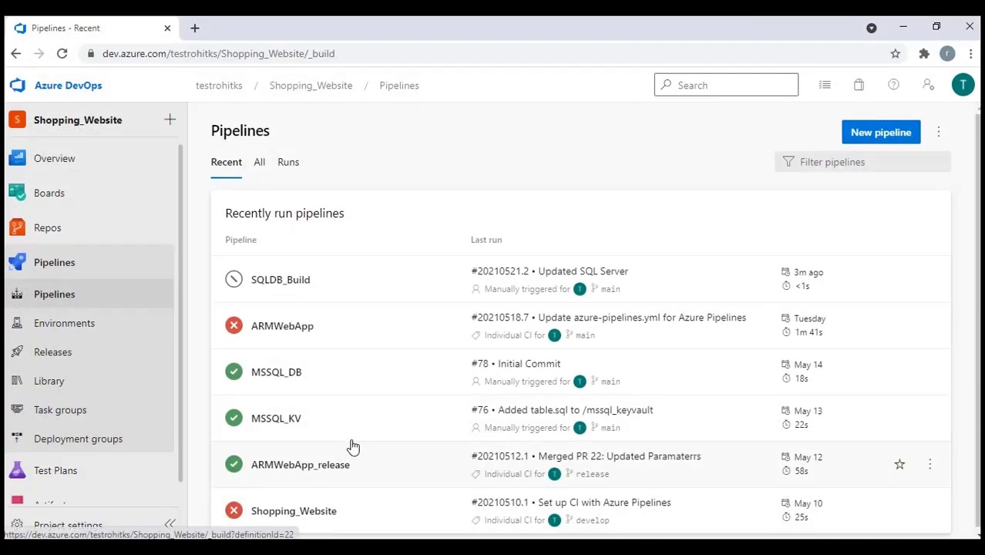
{"action": "scroll", "coordinate": [77, 478], "scroll_direction": "down", "scroll_amount": 1}
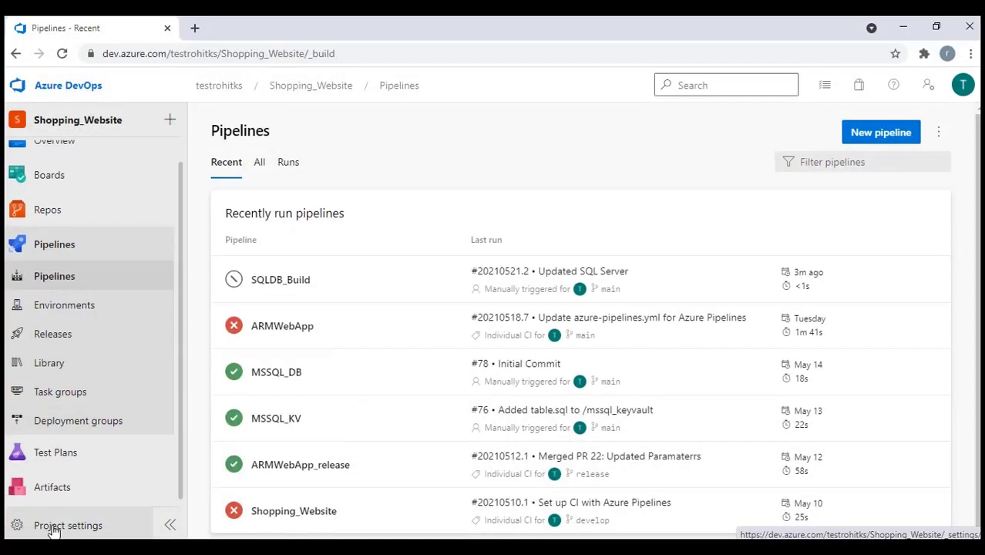
Review Shopping_Website's Azure Pipelines and Default agent pools in Project settings, then open the project Summary
{"action": "left_click", "coordinate": [50, 526]}
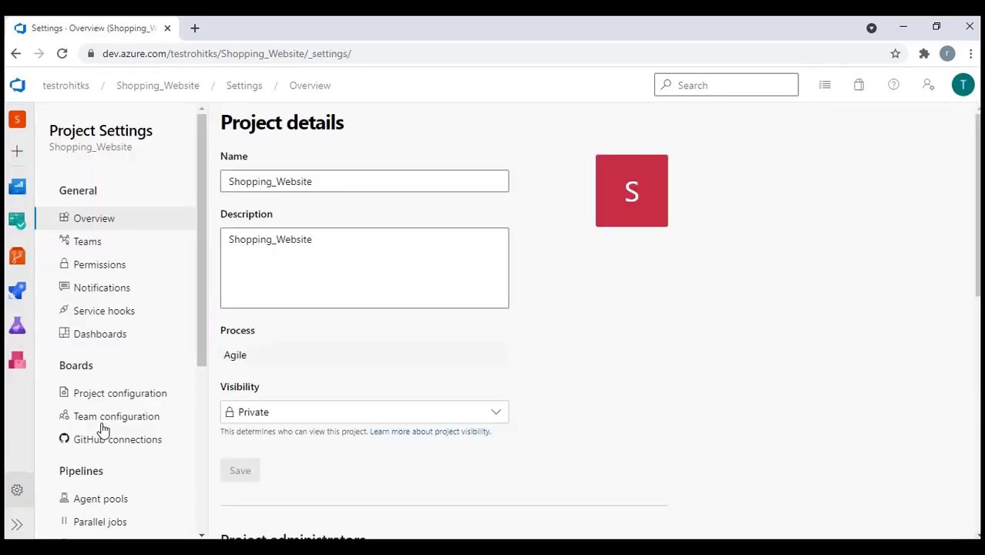
{"action": "scroll", "coordinate": [99, 428], "scroll_direction": "down", "scroll_amount": 3}
{"action": "left_click", "coordinate": [85, 270]}
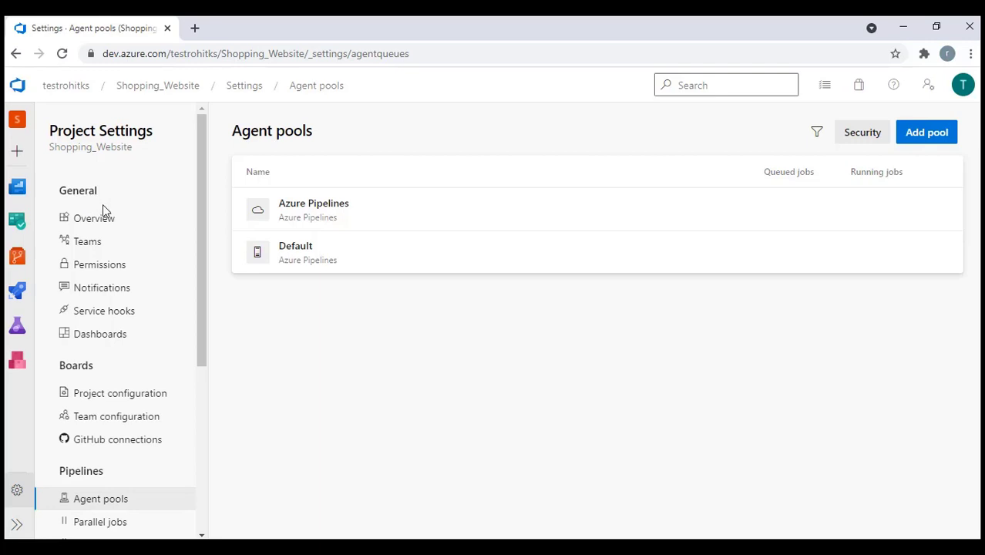
{"action": "mouse_move", "coordinate": [19, 191]}
{"action": "left_click", "coordinate": [100, 225]}
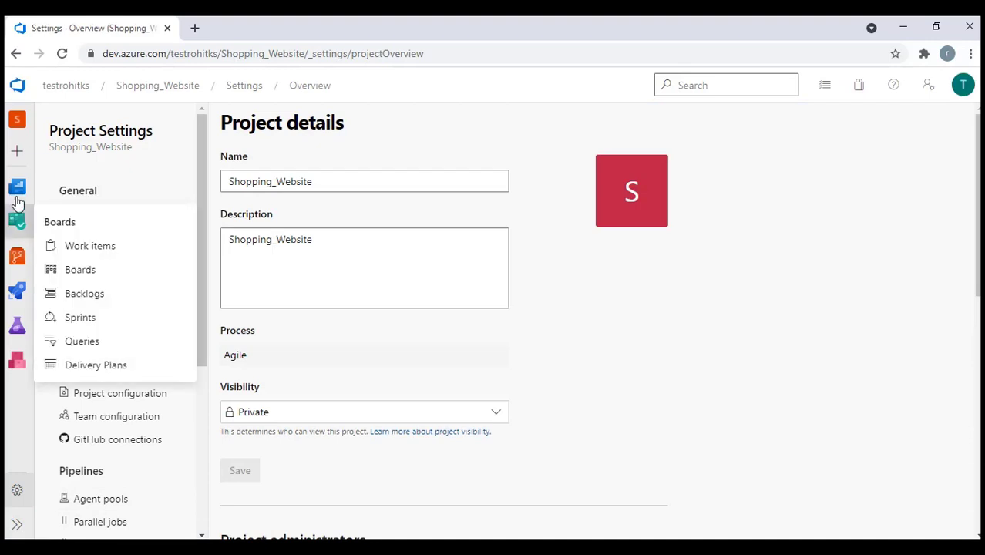
{"action": "left_click", "coordinate": [17, 186]}
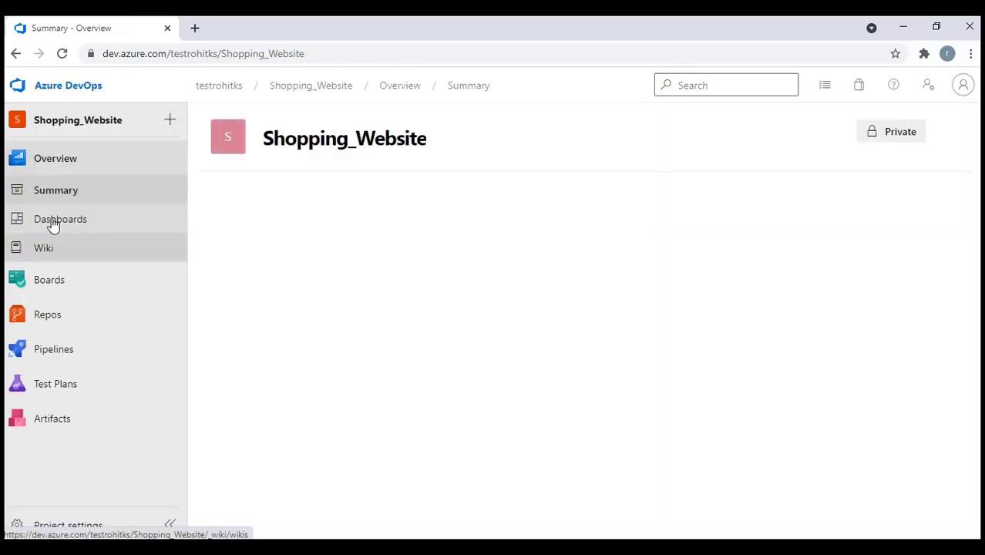
Search Google for 'microsoft agent pool' in a new tab and open the Microsoft Docs Agent pools article
{"action": "left_click", "coordinate": [195, 28]}
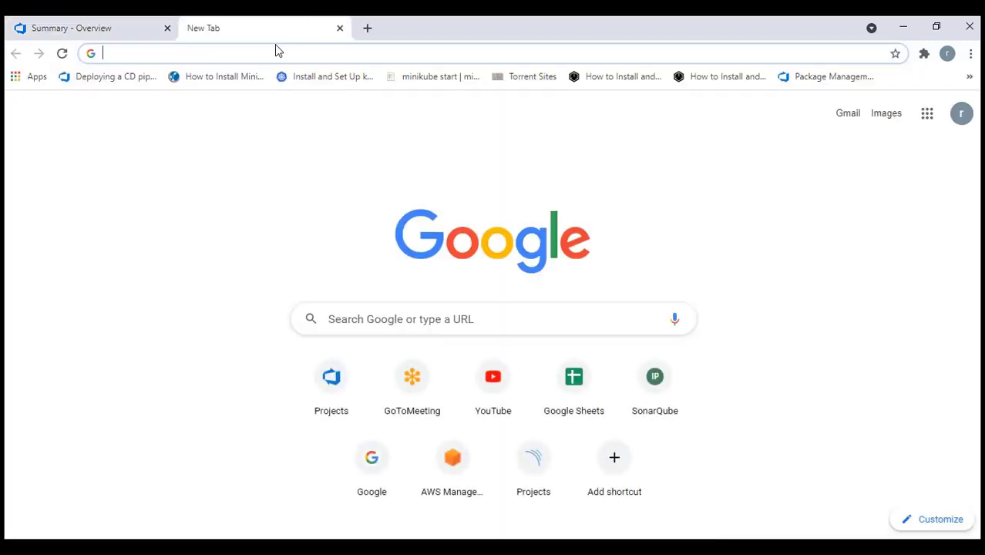
{"action": "type", "text": "mic"}
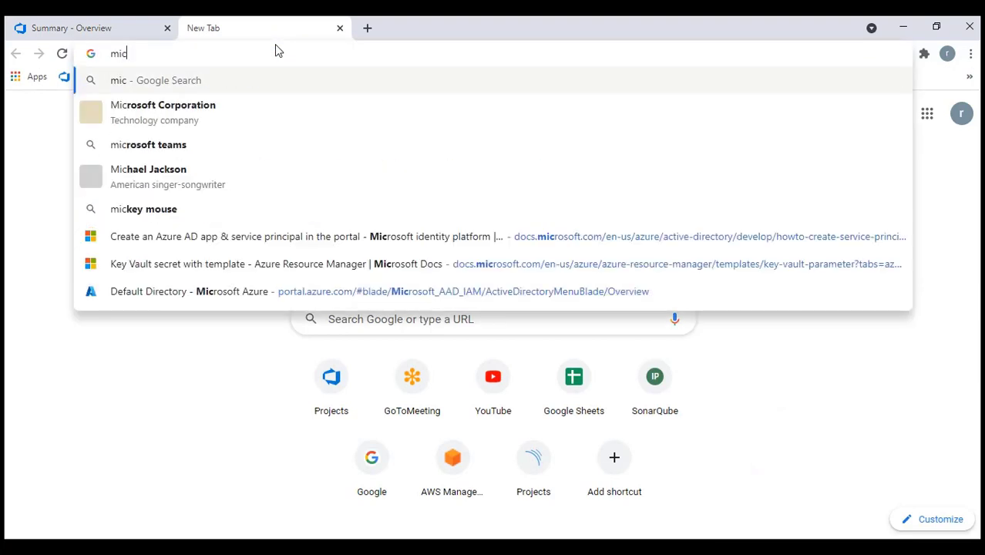
{"action": "type", "text": "rosoft "}
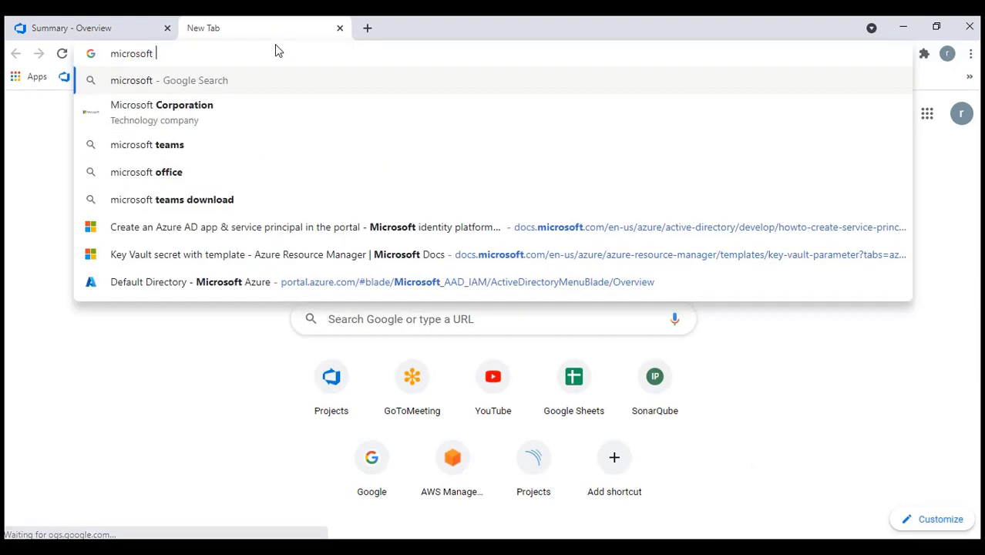
{"action": "type", "text": "agent pool"}
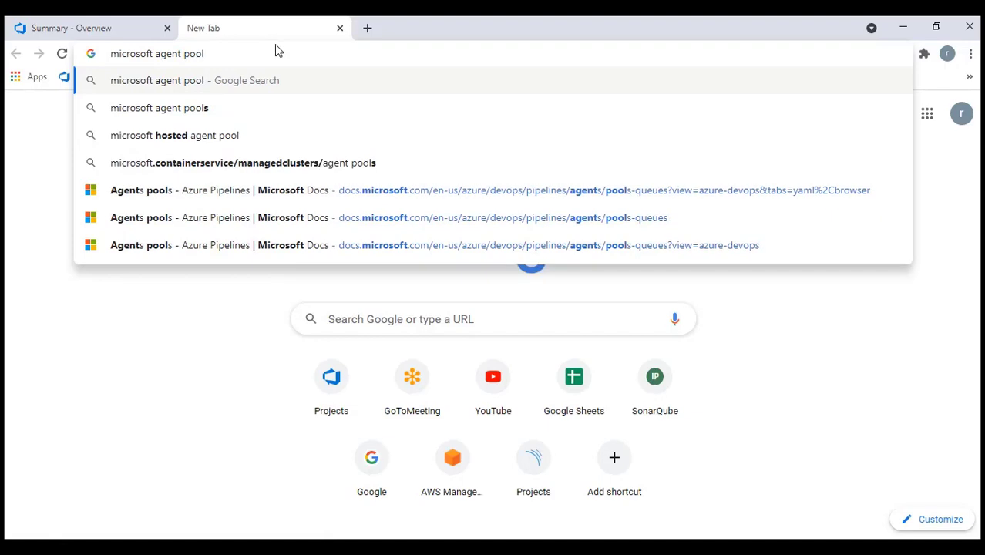
{"action": "key", "text": "Return"}
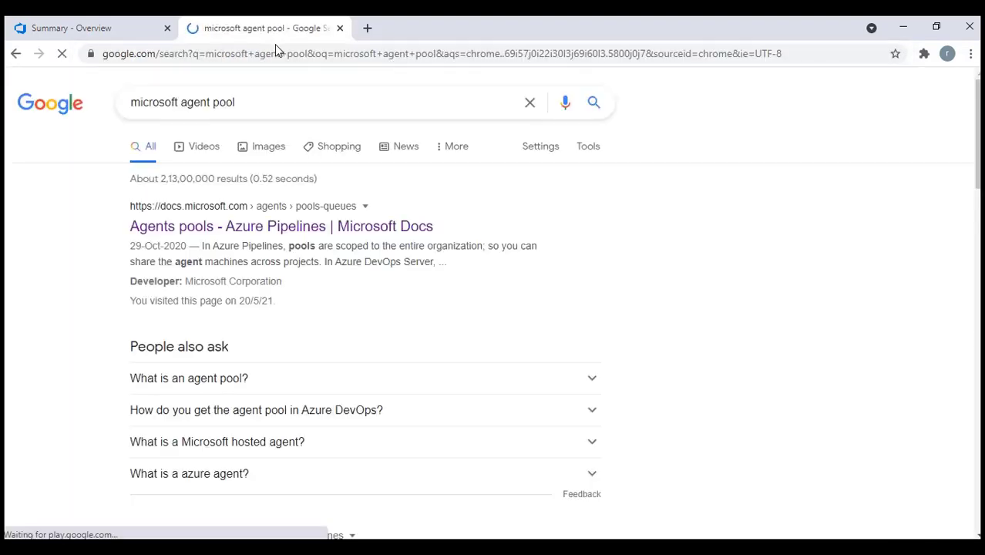
{"action": "left_click", "coordinate": [259, 227]}
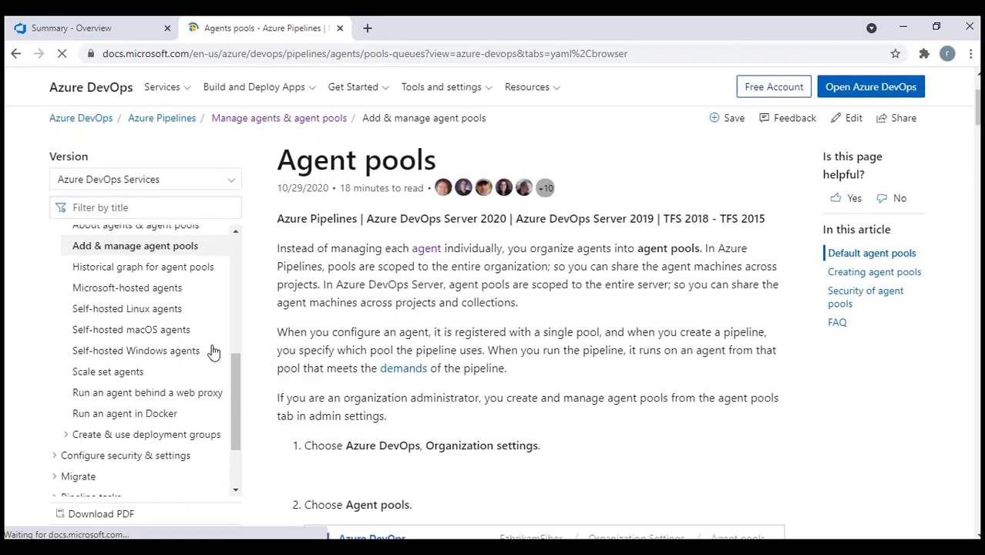
{"action": "scroll", "coordinate": [196, 351], "scroll_direction": "down", "scroll_amount": 2}
{"action": "scroll", "coordinate": [201, 330], "scroll_direction": "up", "scroll_amount": 3}
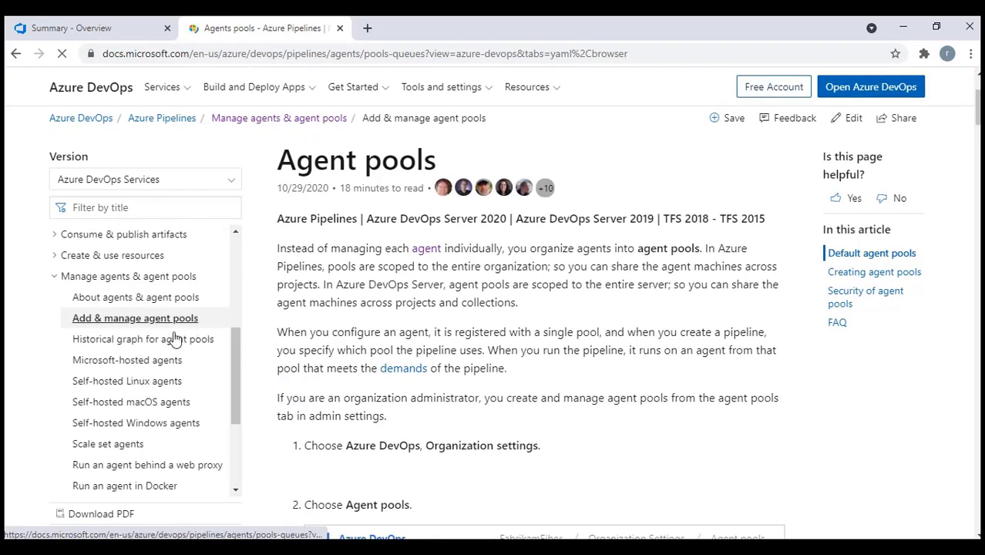
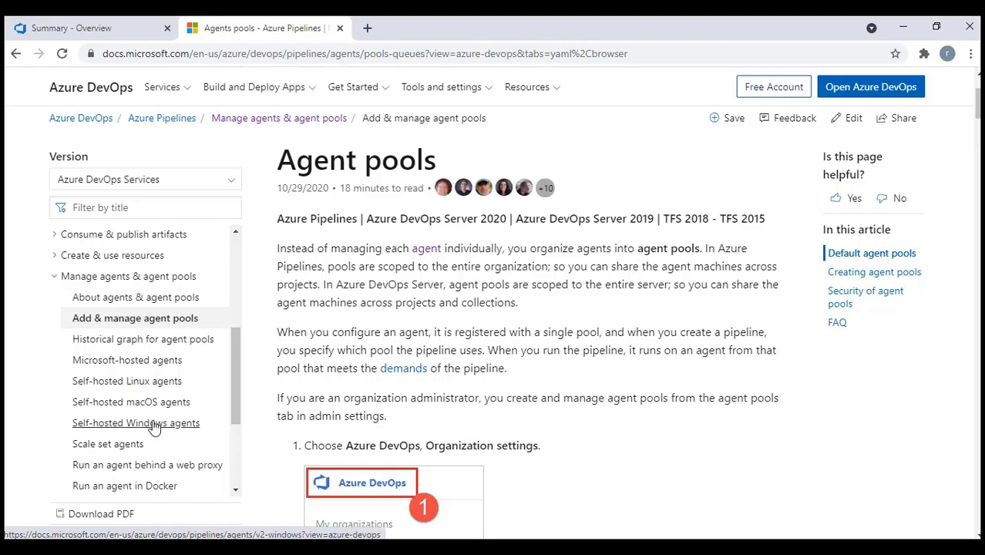
Open the Self-hosted Windows agents guide and highlight its client OS prerequisite
{"action": "left_click", "coordinate": [155, 423]}
{"action": "scroll", "coordinate": [505, 417], "scroll_direction": "down", "scroll_amount": 3}
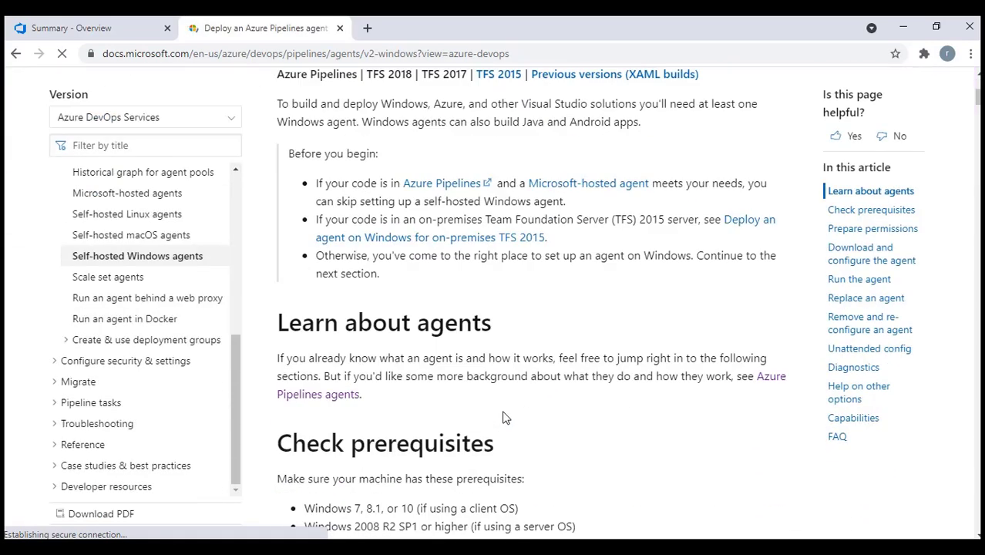
{"action": "scroll", "coordinate": [506, 409], "scroll_direction": "down", "scroll_amount": 5}
{"action": "scroll", "coordinate": [502, 340], "scroll_direction": "up", "scroll_amount": 2}
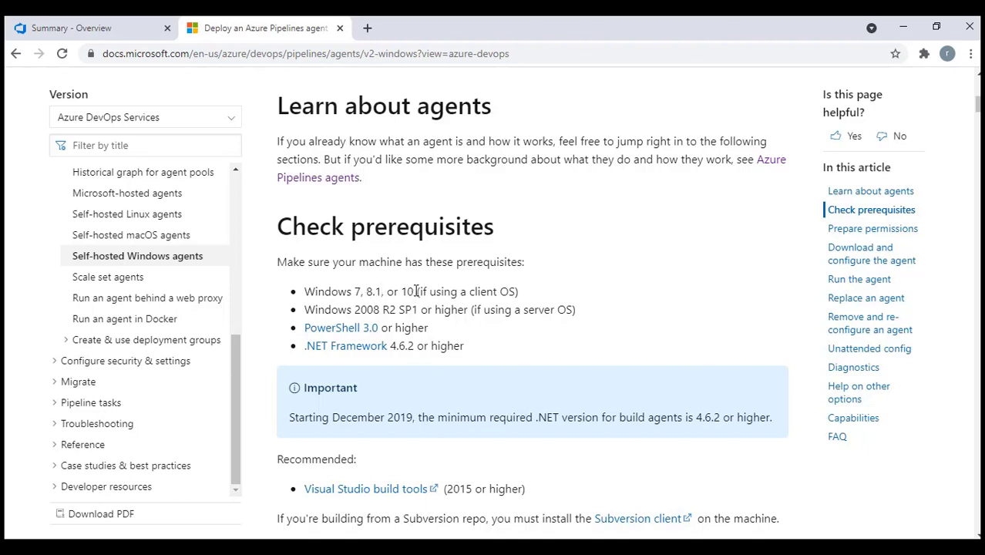
{"action": "left_click_drag", "start_coordinate": [416, 291], "coordinate": [550, 293]}
{"action": "left_click", "coordinate": [551, 292]}
{"action": "left_click_drag", "start_coordinate": [423, 312], "coordinate": [496, 312]}
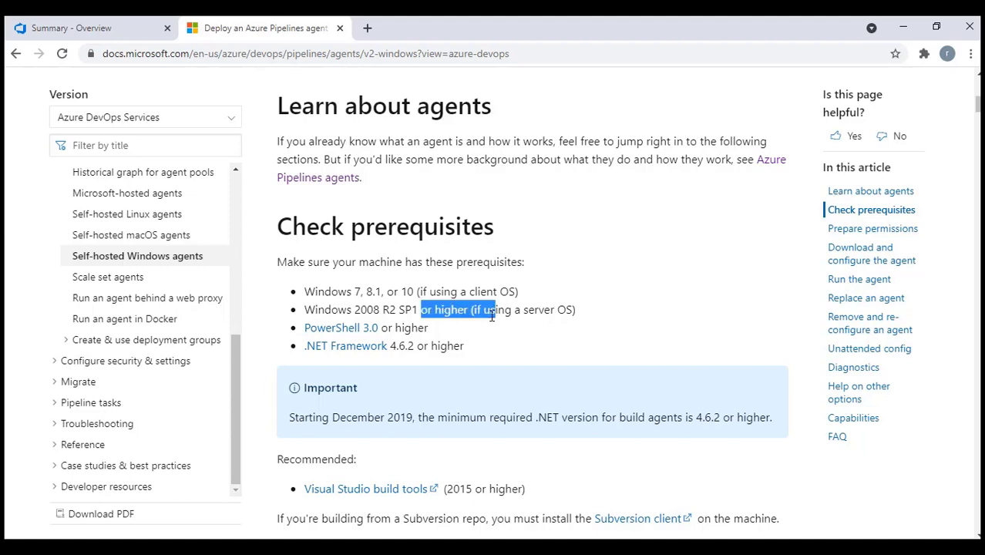
{"action": "scroll", "coordinate": [497, 312], "scroll_direction": "down", "scroll_amount": 1}
{"action": "left_click", "coordinate": [488, 261]}
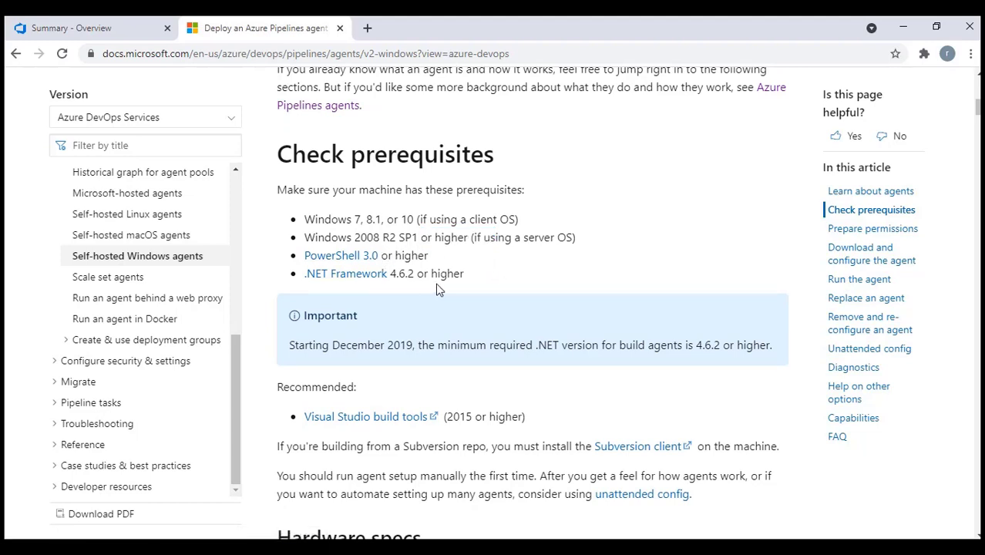
Review the four-bullet prerequisites list, then return to the Shopping_Website project summary
{"action": "left_click_drag", "start_coordinate": [279, 189], "coordinate": [584, 279]}
{"action": "left_click", "coordinate": [383, 217]}
{"action": "left_click_drag", "start_coordinate": [279, 192], "coordinate": [552, 276]}
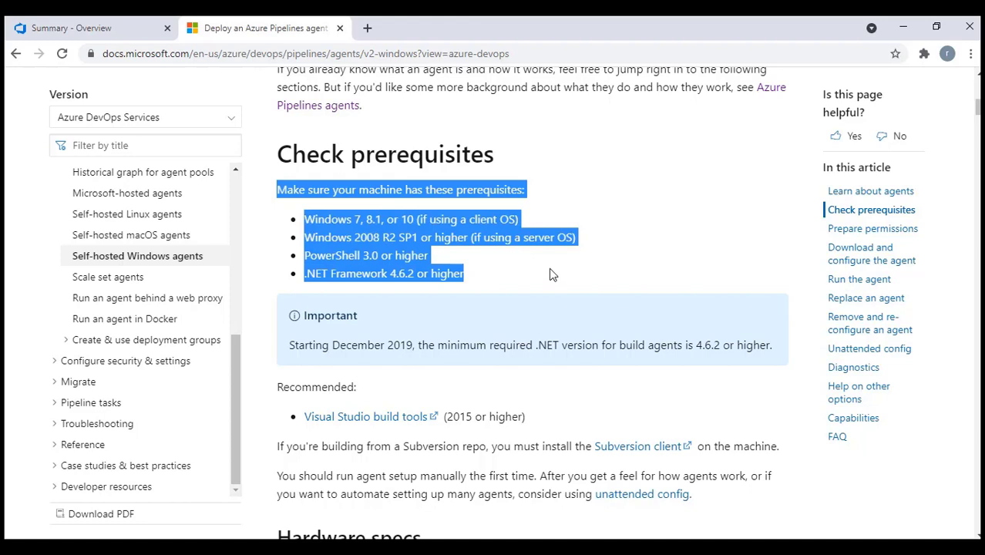
{"action": "left_click", "coordinate": [515, 321]}
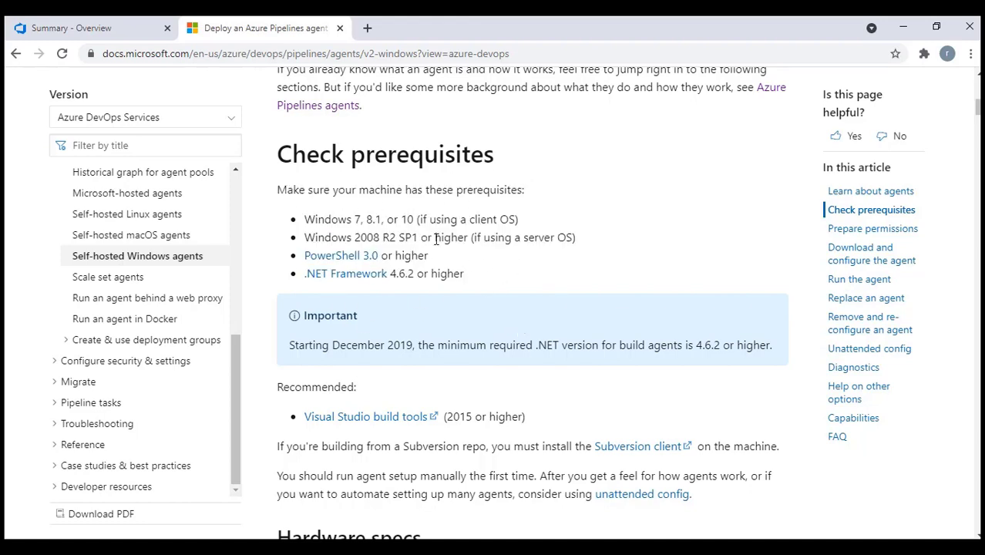
{"action": "scroll", "coordinate": [579, 273], "scroll_direction": "down", "scroll_amount": 10}
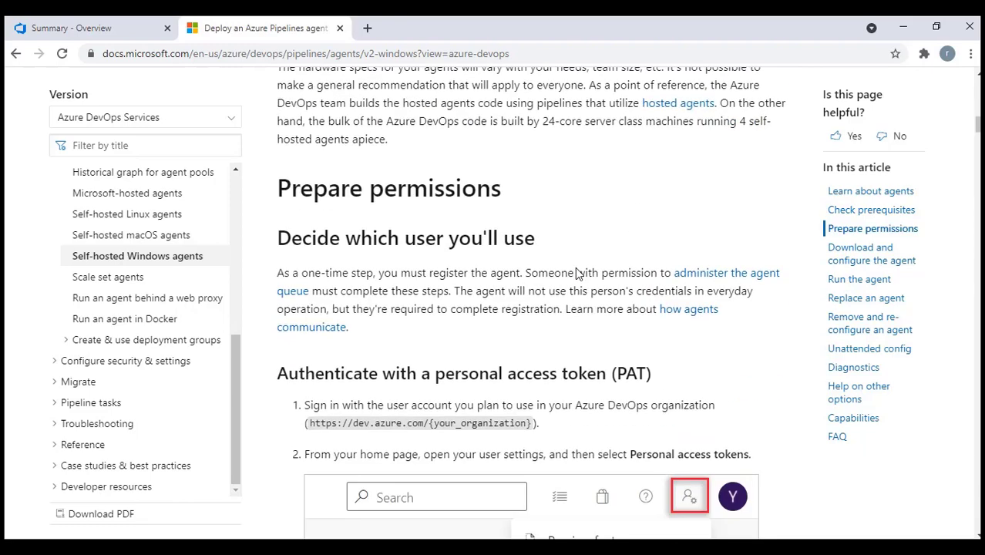
{"action": "scroll", "coordinate": [582, 262], "scroll_direction": "up", "scroll_amount": 1}
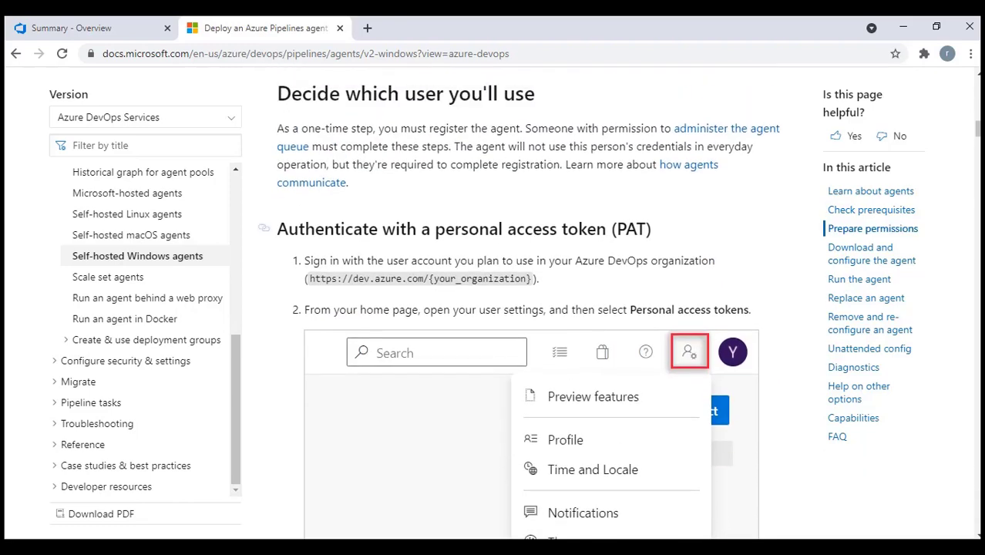
{"action": "left_click", "coordinate": [903, 27]}
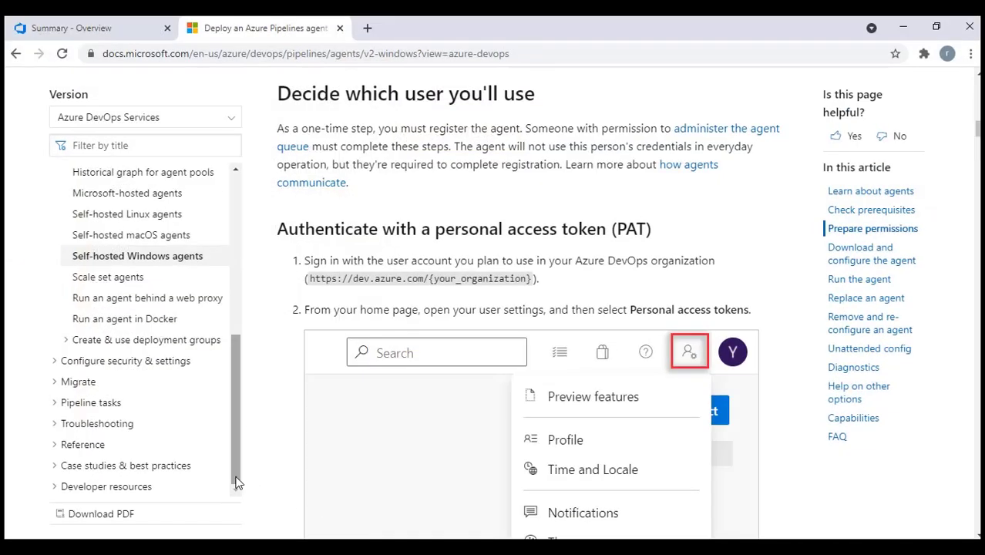
{"action": "left_click", "coordinate": [69, 27]}
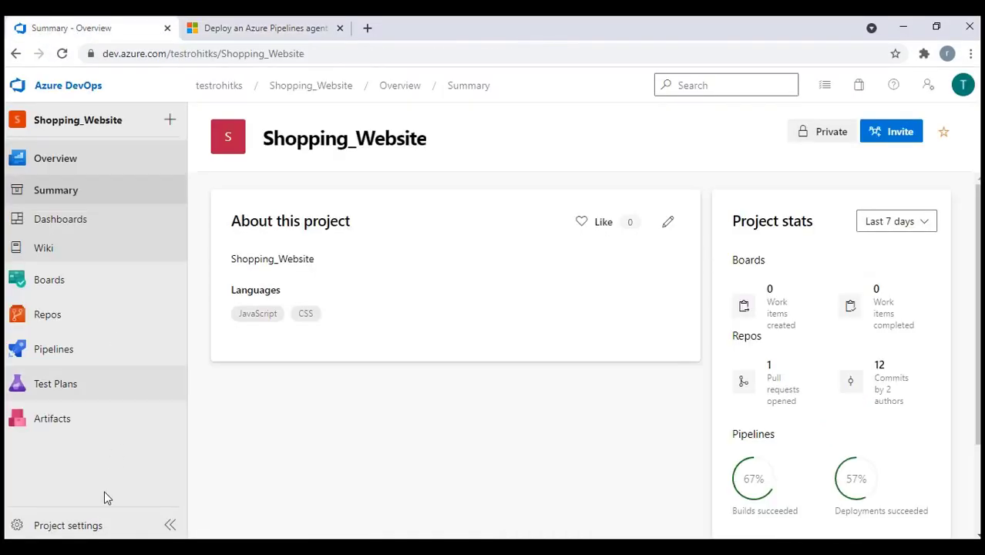
In Project settings > Agent pools, start a new self-hosted pool named RohitPCAgent
{"action": "left_click", "coordinate": [80, 525]}
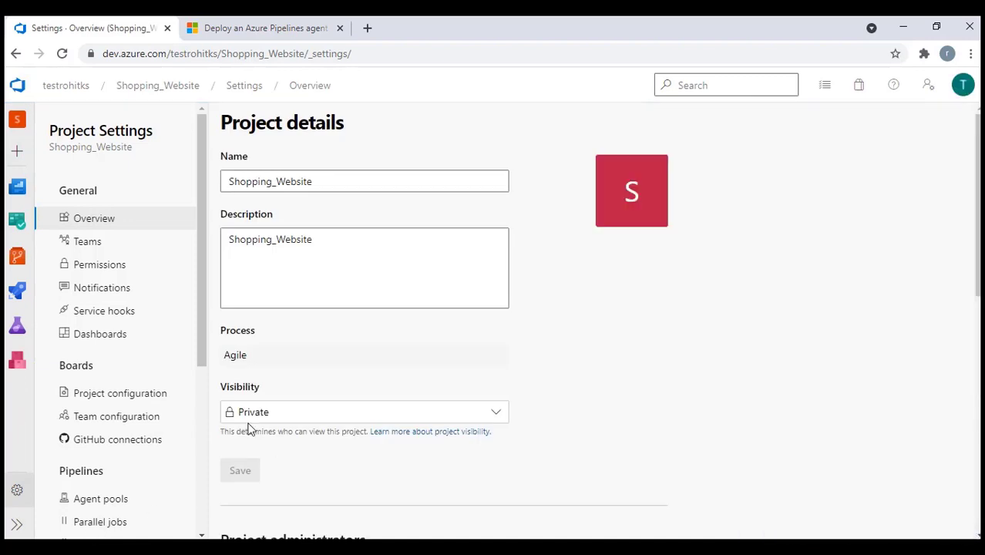
{"action": "scroll", "coordinate": [97, 351], "scroll_direction": "down", "scroll_amount": 1}
{"action": "left_click", "coordinate": [92, 416]}
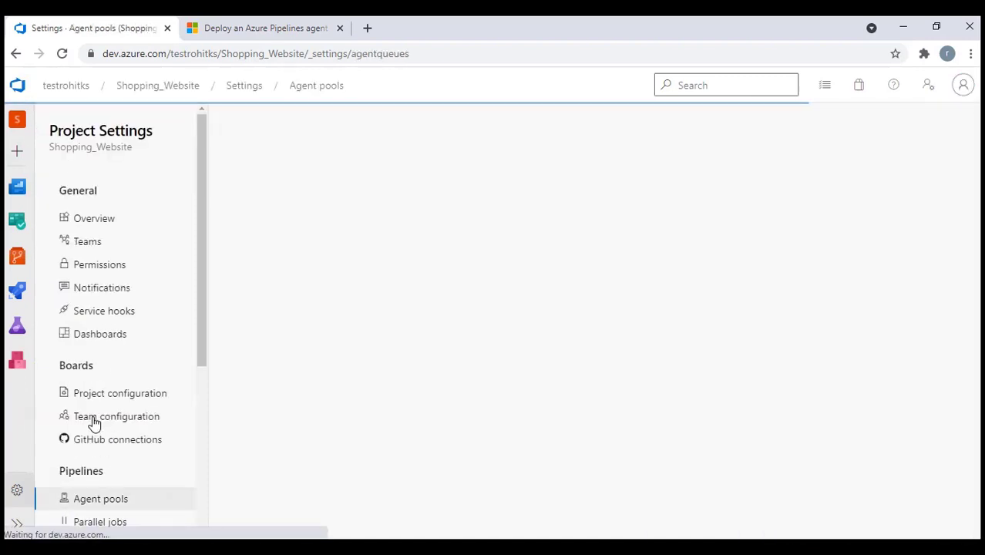
{"action": "left_click", "coordinate": [928, 134]}
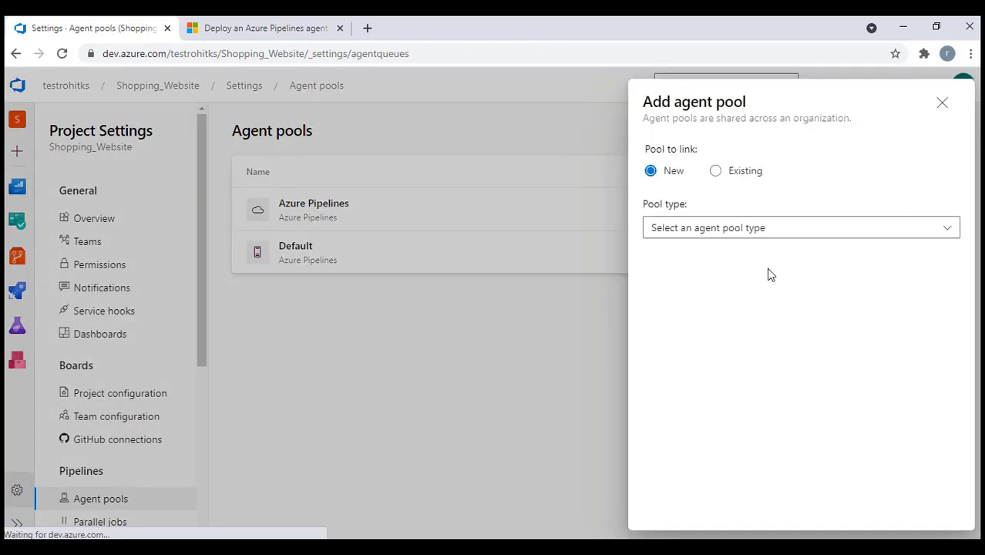
{"action": "left_click", "coordinate": [723, 232]}
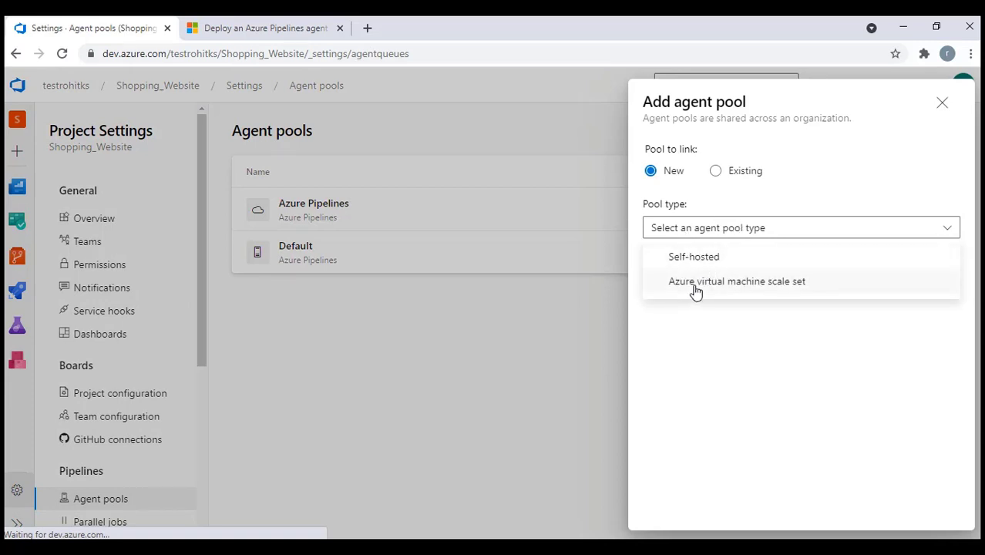
{"action": "left_click", "coordinate": [692, 262]}
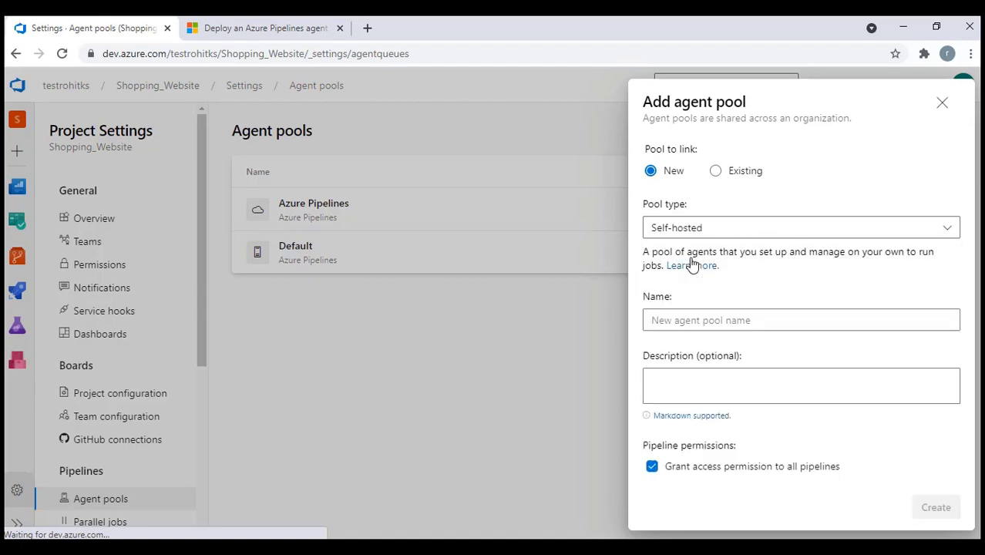
{"action": "left_click", "coordinate": [684, 320]}
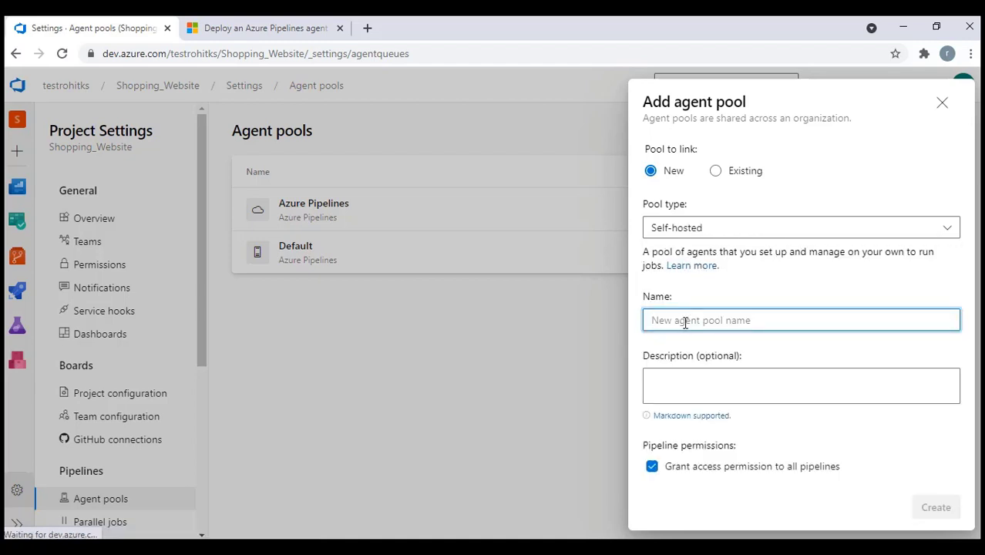
{"action": "type", "text": "RohitP"}
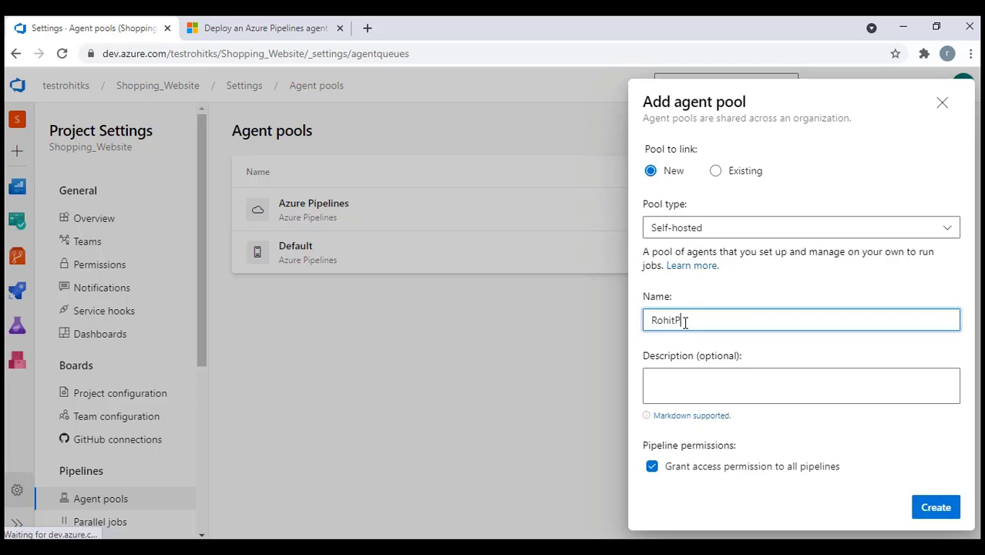
{"action": "type", "text": "CAgent"}
Reuse RohitPCAgent as the pool description and create the pool
{"action": "double_click", "coordinate": [685, 323]}
{"action": "key", "text": "ctrl+c"}
{"action": "left_click", "coordinate": [697, 416]}
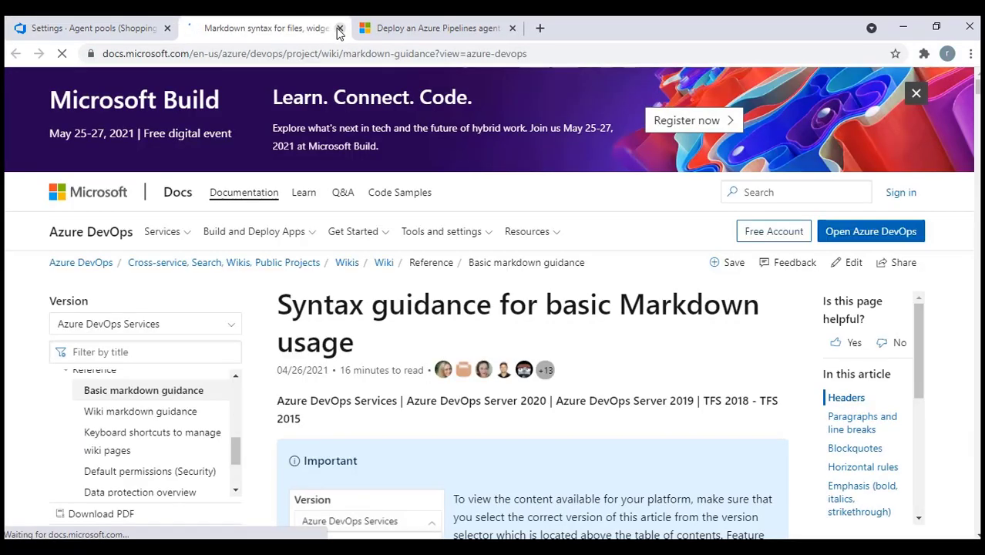
{"action": "left_click", "coordinate": [339, 29]}
{"action": "left_click", "coordinate": [724, 383]}
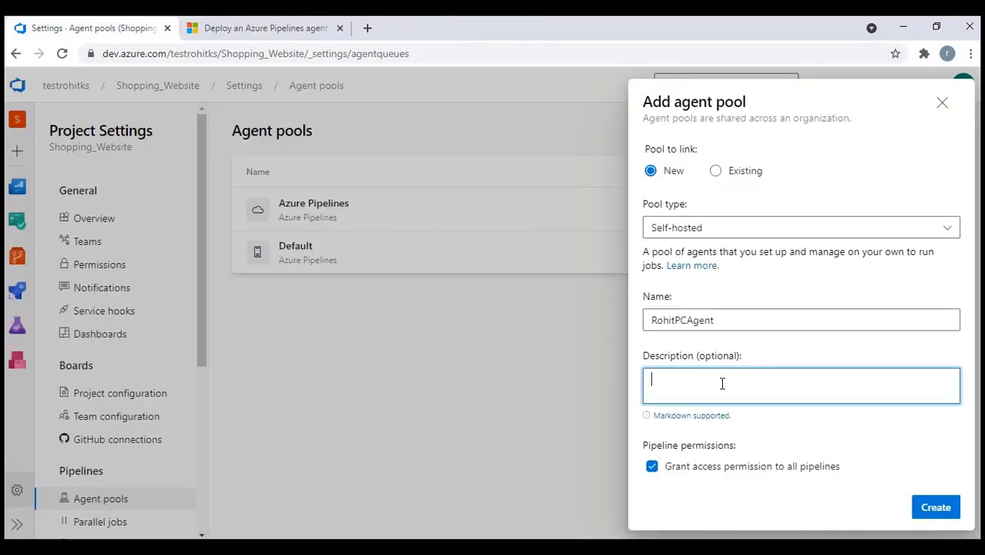
{"action": "key", "text": "ctrl+v"}
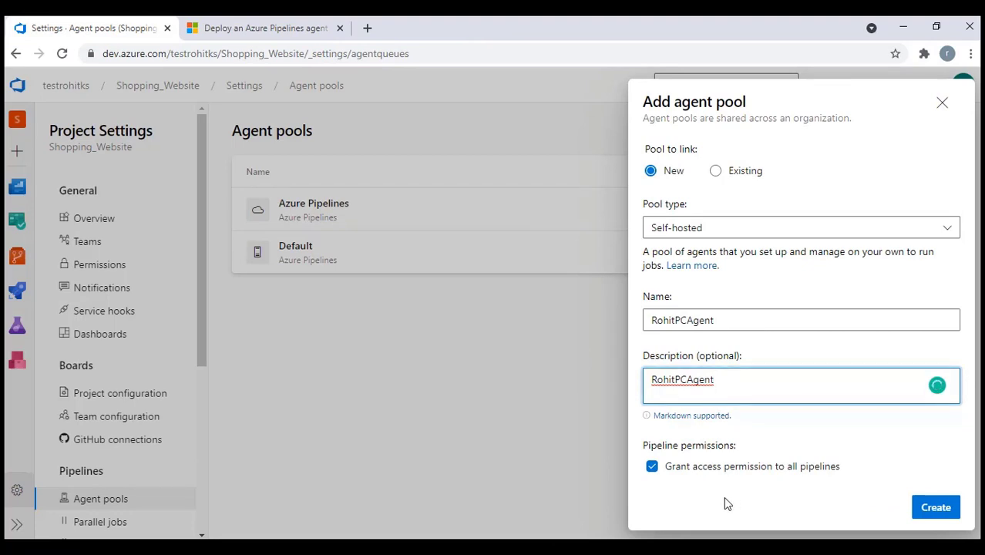
{"action": "left_click", "coordinate": [934, 507]}
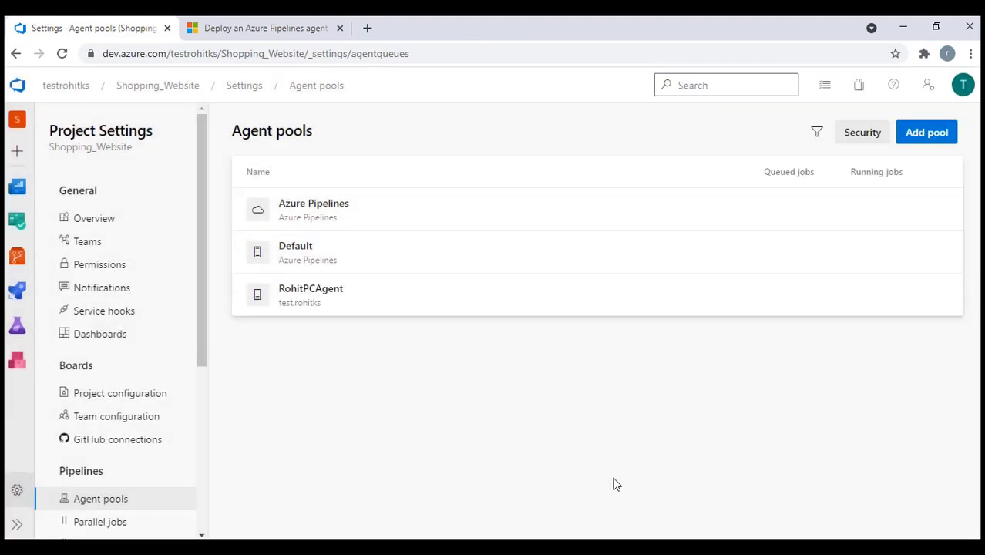
Check the RohitPCAgent pool's SQLDB_Build and SQLDB_Release jobs, then delete the pool
{"action": "left_click", "coordinate": [312, 295]}
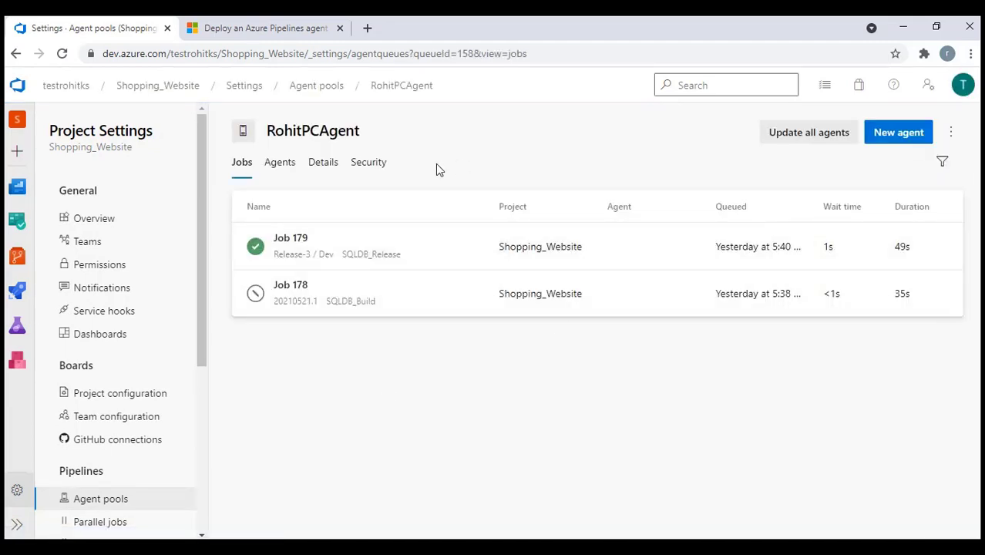
{"action": "left_click", "coordinate": [95, 503]}
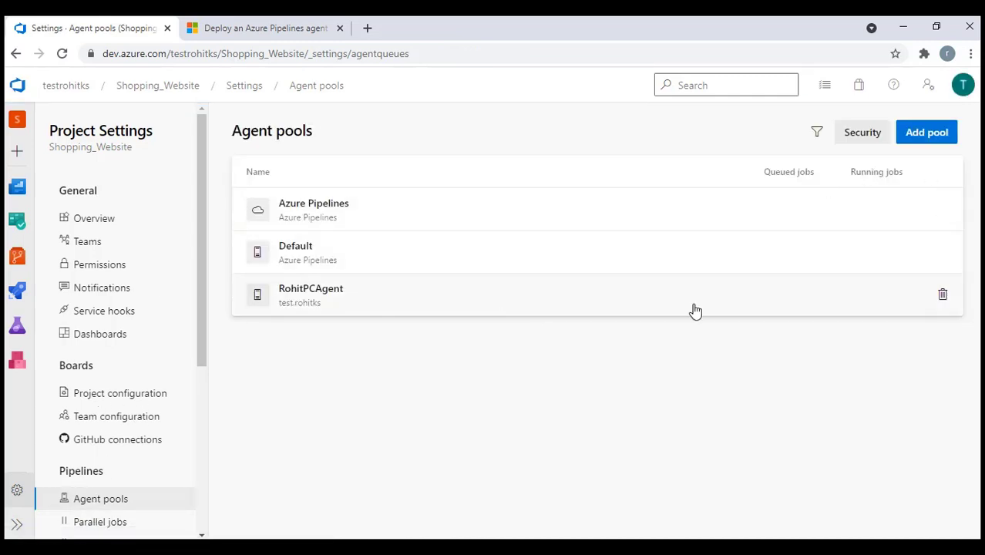
{"action": "left_click", "coordinate": [942, 295]}
{"action": "left_click", "coordinate": [627, 358]}
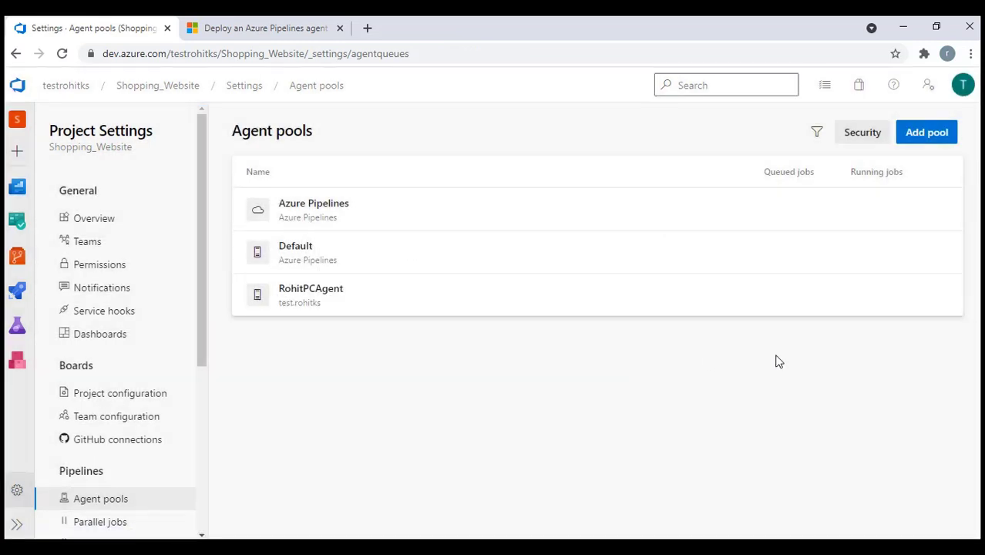
Create a new self-hosted agent pool named RohitPC
{"action": "left_click", "coordinate": [931, 133]}
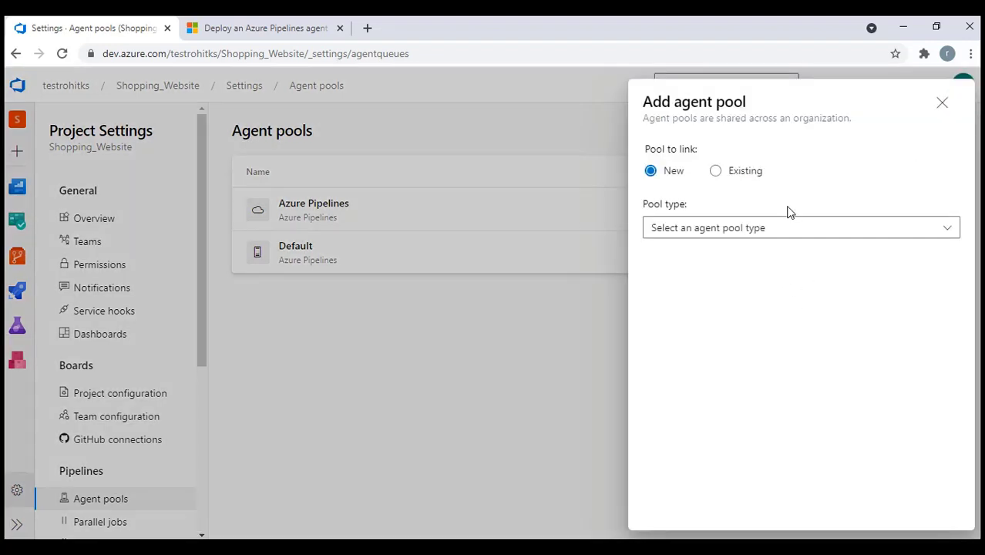
{"action": "left_click", "coordinate": [761, 228]}
{"action": "left_click", "coordinate": [713, 256]}
{"action": "left_click", "coordinate": [715, 322]}
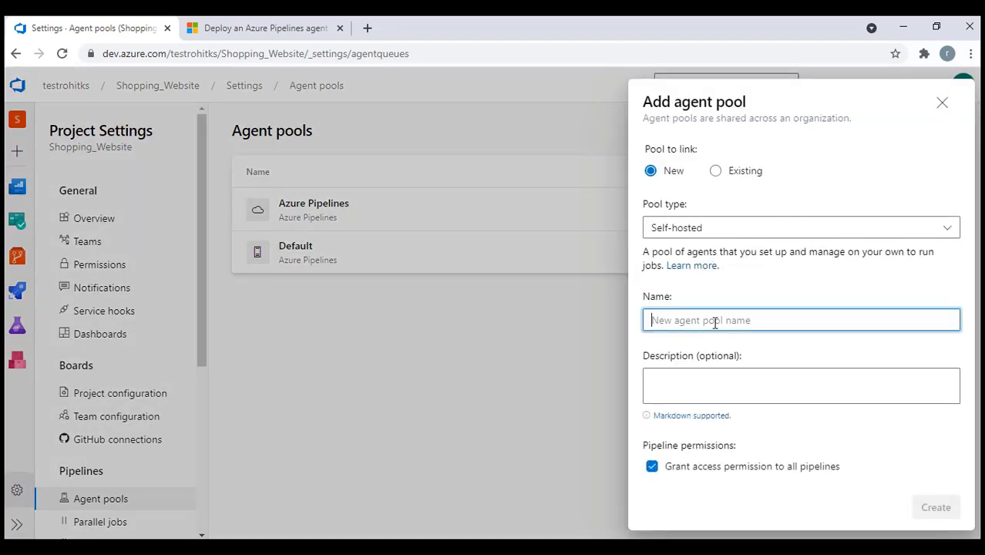
{"action": "key", "text": "ctrl+v"}
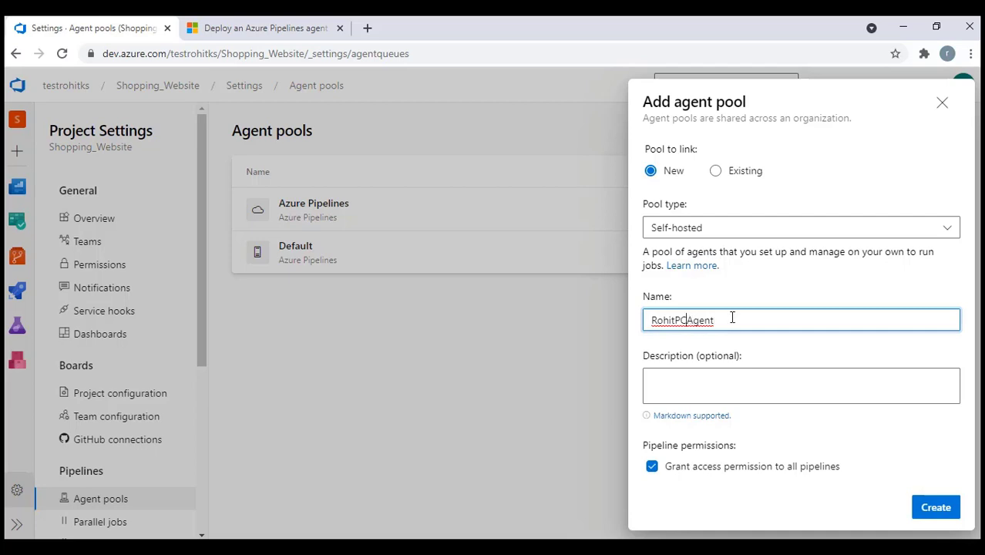
{"action": "left_click_drag", "start_coordinate": [687, 319], "coordinate": [746, 317]}
{"action": "key", "text": "BackSpace"}
{"action": "left_click", "coordinate": [722, 376]}
{"action": "left_click", "coordinate": [933, 508]}
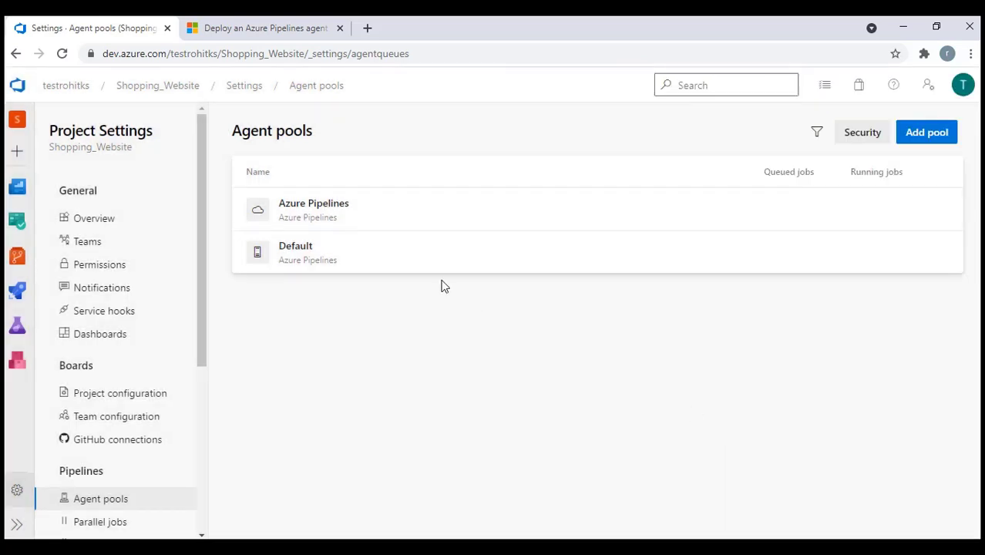
From the RohitPC pool, open New agent and download the Windows x64 agent package
{"action": "left_click", "coordinate": [307, 294]}
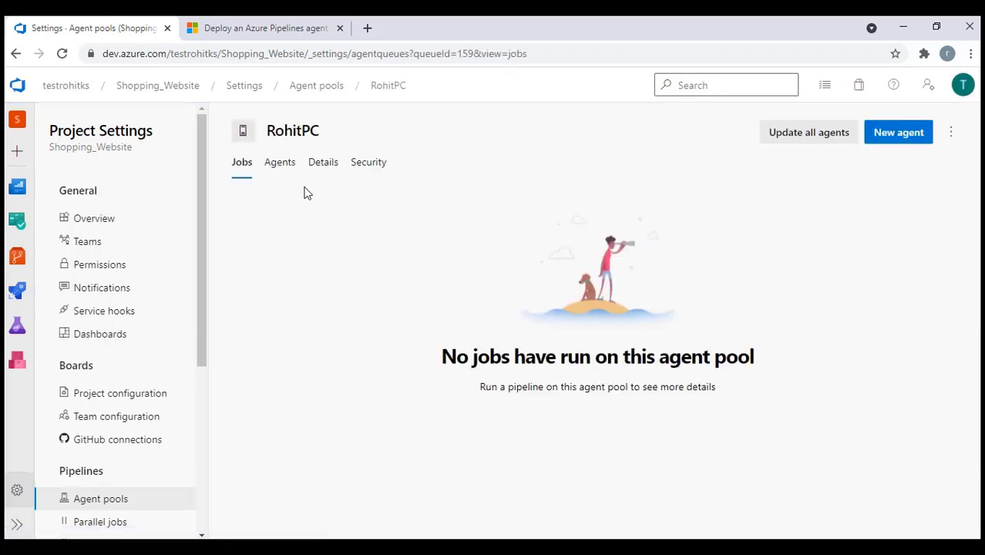
{"action": "left_click", "coordinate": [900, 139]}
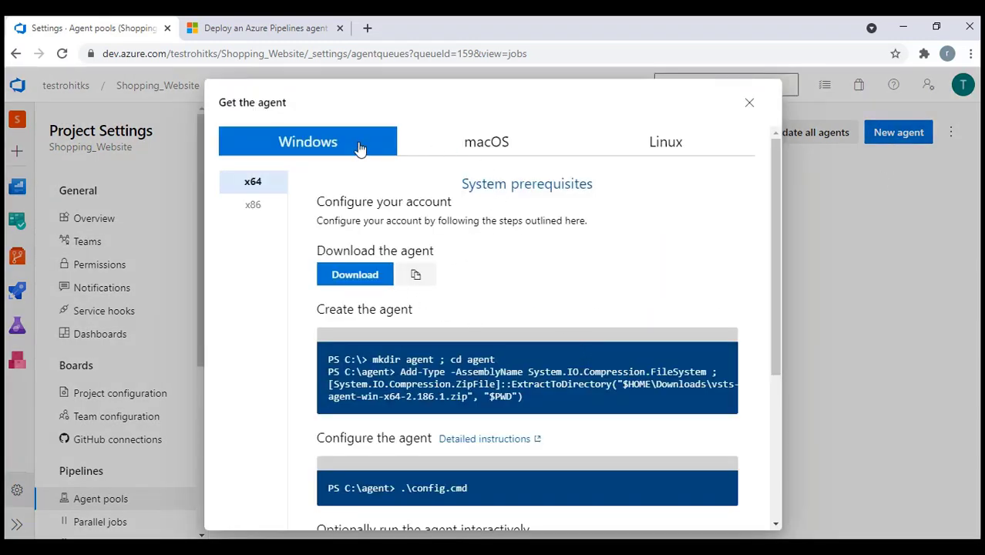
{"action": "scroll", "coordinate": [535, 309], "scroll_direction": "down", "scroll_amount": 3}
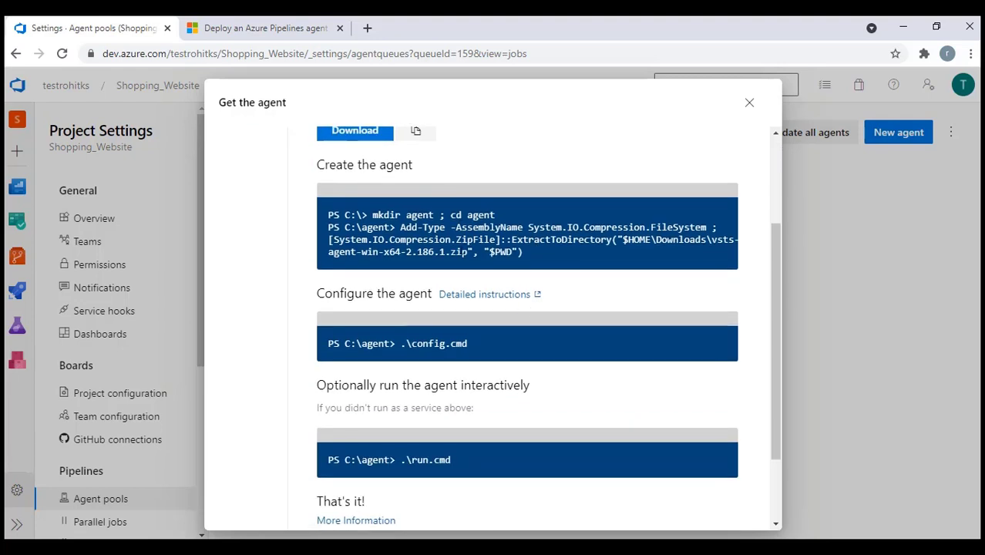
{"action": "scroll", "coordinate": [468, 315], "scroll_direction": "up", "scroll_amount": 3}
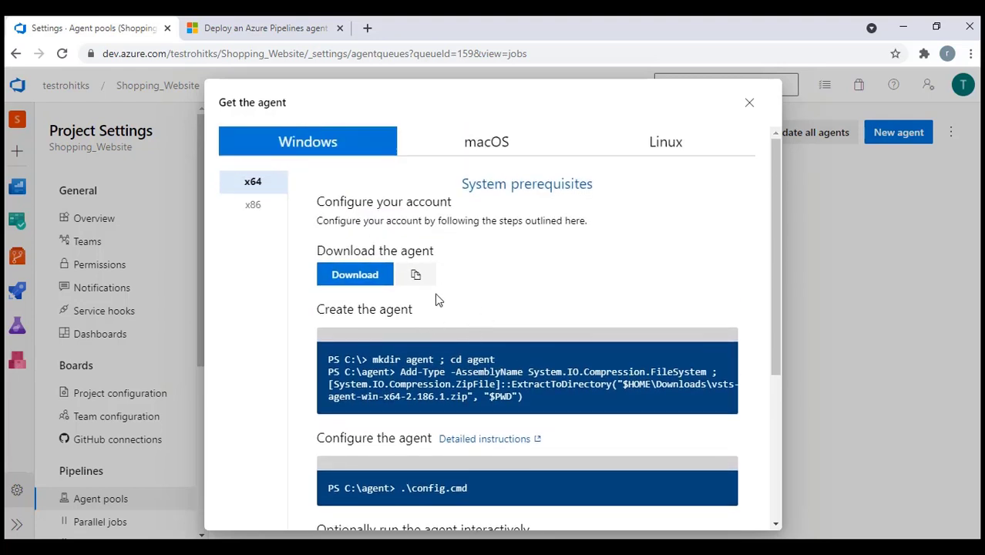
{"action": "left_click", "coordinate": [351, 275]}
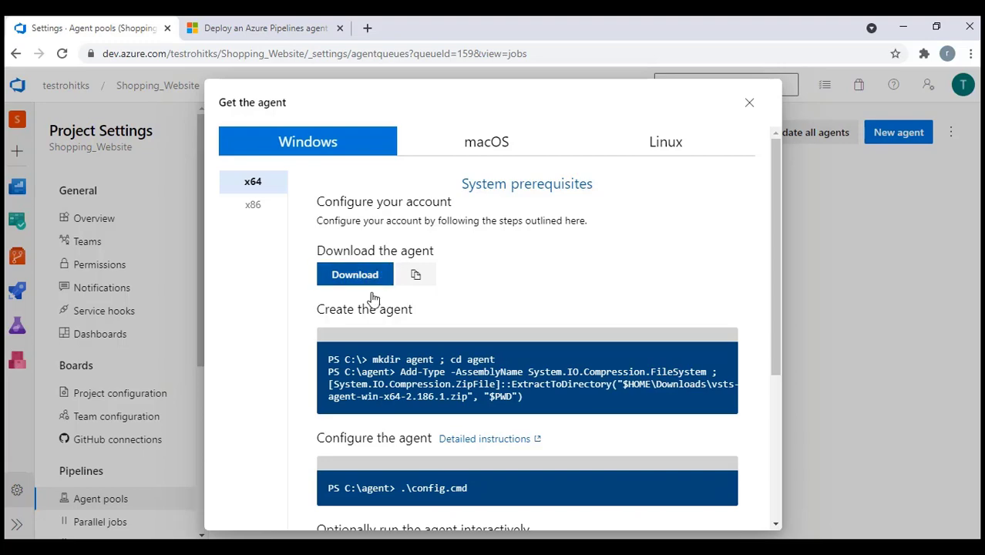
Copy the Create the agent commands from the Get the agent instructions
{"action": "key", "text": "alt+Tab"}
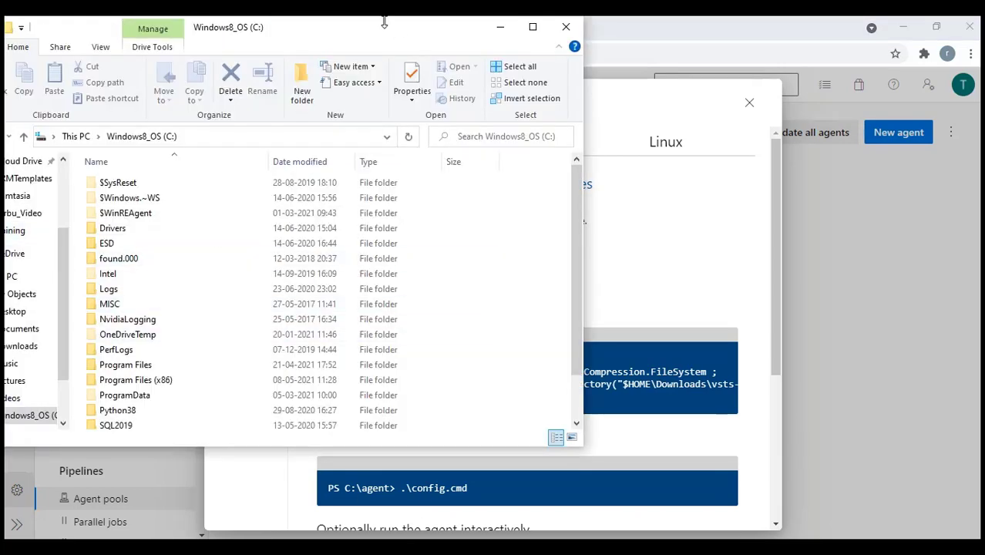
{"action": "left_click", "coordinate": [502, 26]}
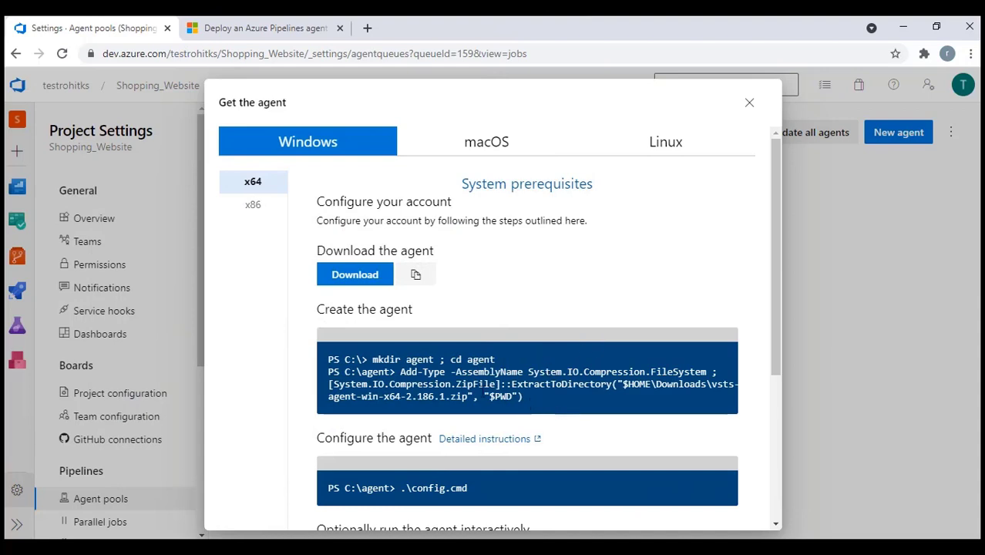
{"action": "left_click_drag", "start_coordinate": [524, 403], "coordinate": [324, 366]}
{"action": "key", "text": "ctrl+c"}
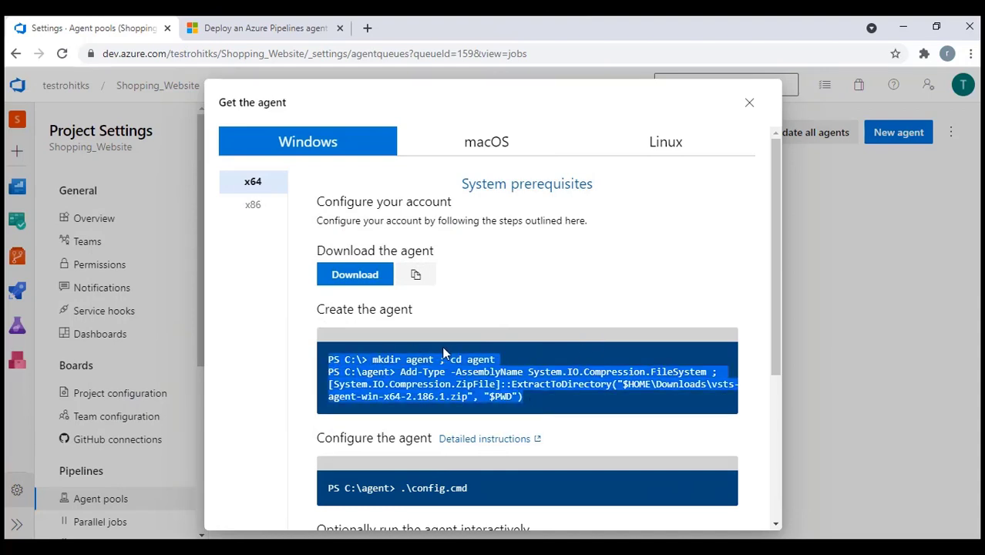
{"action": "key", "text": "alt+Tab"}
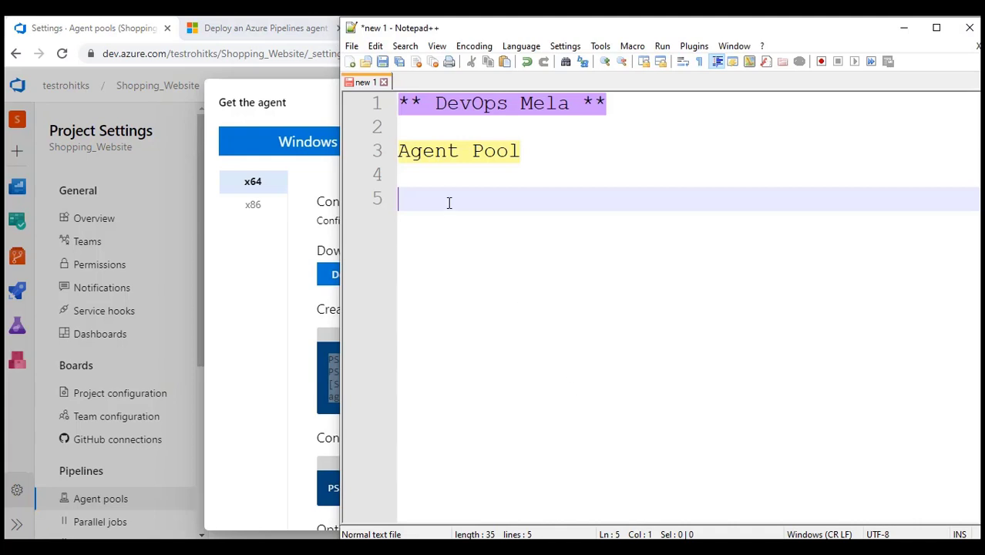
Paste the agent-creation commands into notes line 5 and copy 'mkdir agent ; cd agent'
{"action": "key", "text": "ctrl+v"}
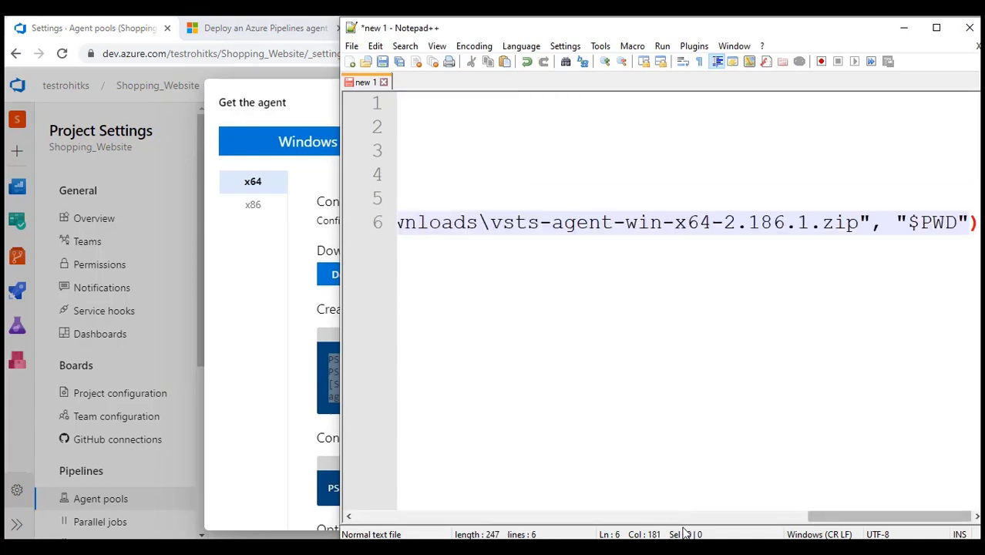
{"action": "left_click_drag", "start_coordinate": [895, 516], "coordinate": [436, 518]}
{"action": "left_click_drag", "start_coordinate": [494, 199], "coordinate": [774, 199]}
{"action": "key", "text": "ctrl+c"}
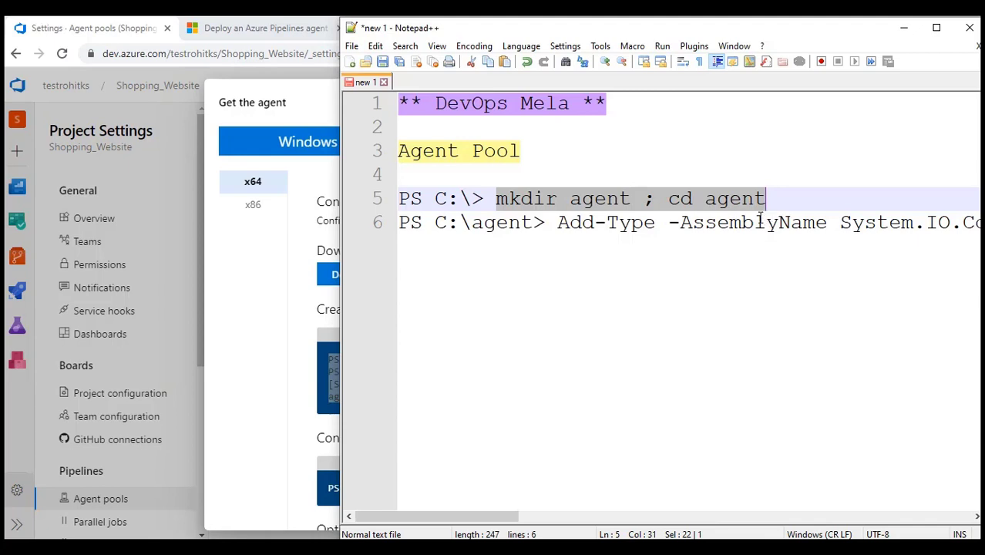
{"action": "key", "text": "alt+Tab"}
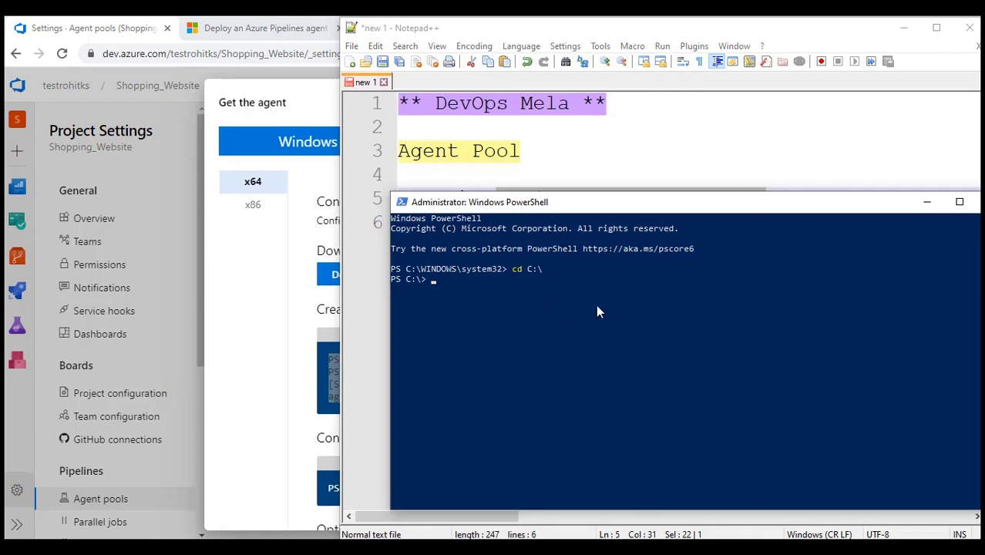
Run 'mkdir agent ; cd agent' in PowerShell, clear the screen, and confirm C:\agent with pwd
{"action": "key", "text": "ctrl+v"}
{"action": "key", "text": "Return"}
{"action": "key", "text": "ctrl+l"}
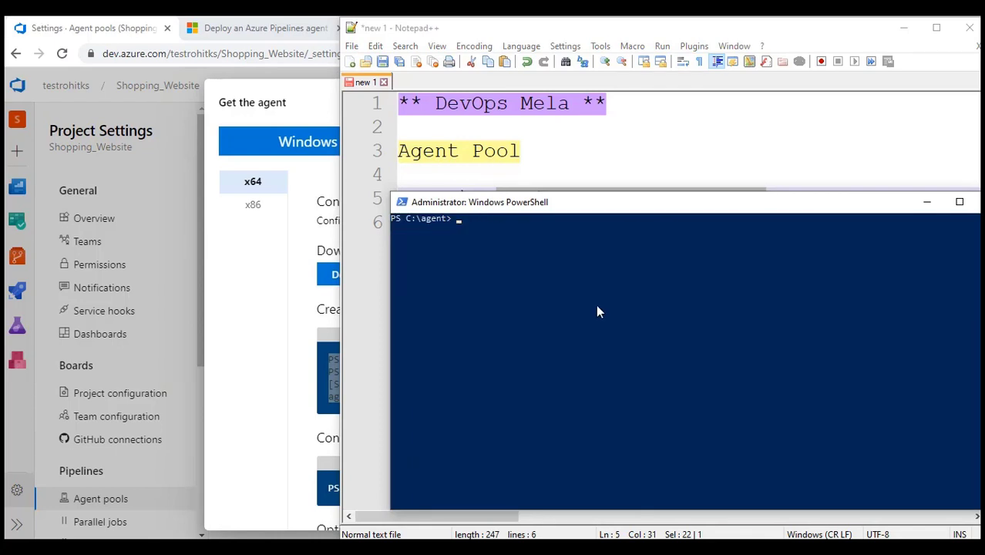
{"action": "type", "text": "pwd"}
{"action": "key", "text": "Return"}
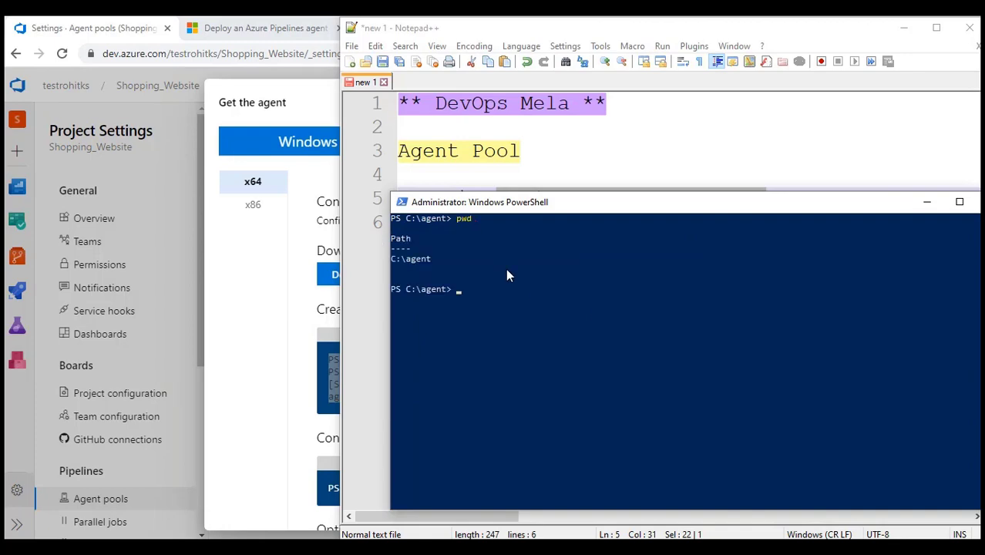
Check the new C:\agent folder in File Explorer, then widen the Notepad++ notes window
{"action": "left_click", "coordinate": [487, 551]}
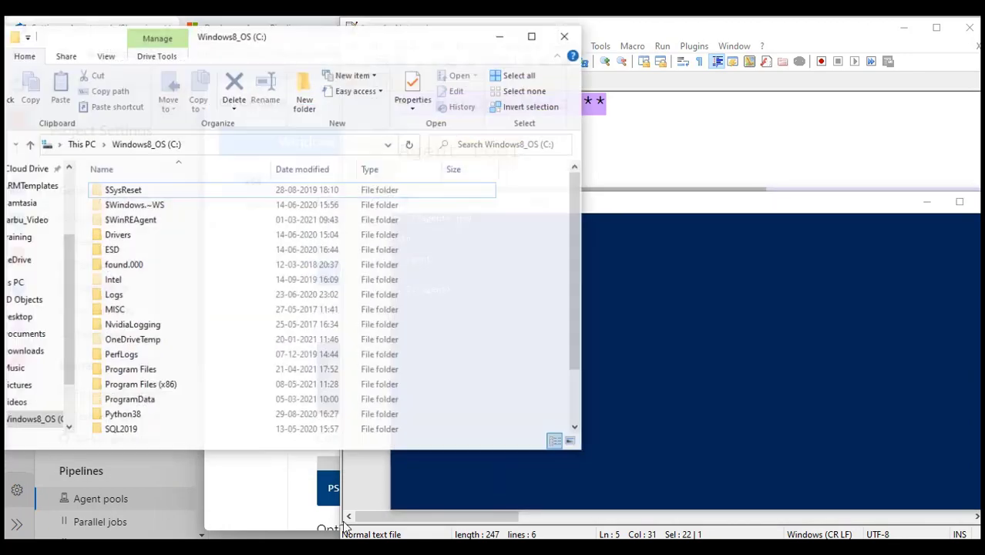
{"action": "scroll", "coordinate": [193, 355], "scroll_direction": "down", "scroll_amount": 2}
{"action": "double_click", "coordinate": [115, 424]}
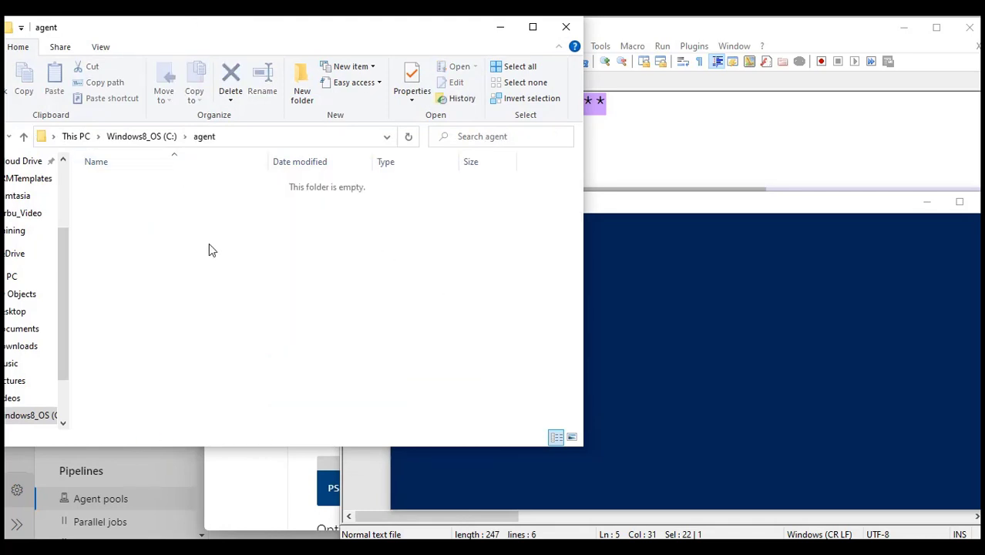
{"action": "left_click", "coordinate": [639, 309]}
{"action": "left_click", "coordinate": [658, 161]}
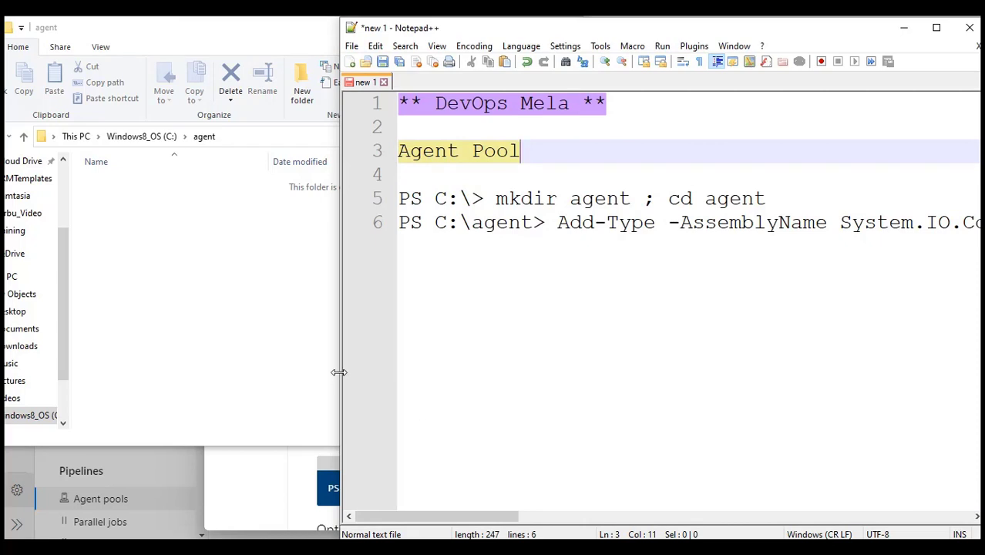
{"action": "left_click_drag", "start_coordinate": [339, 373], "coordinate": [4, 373]}
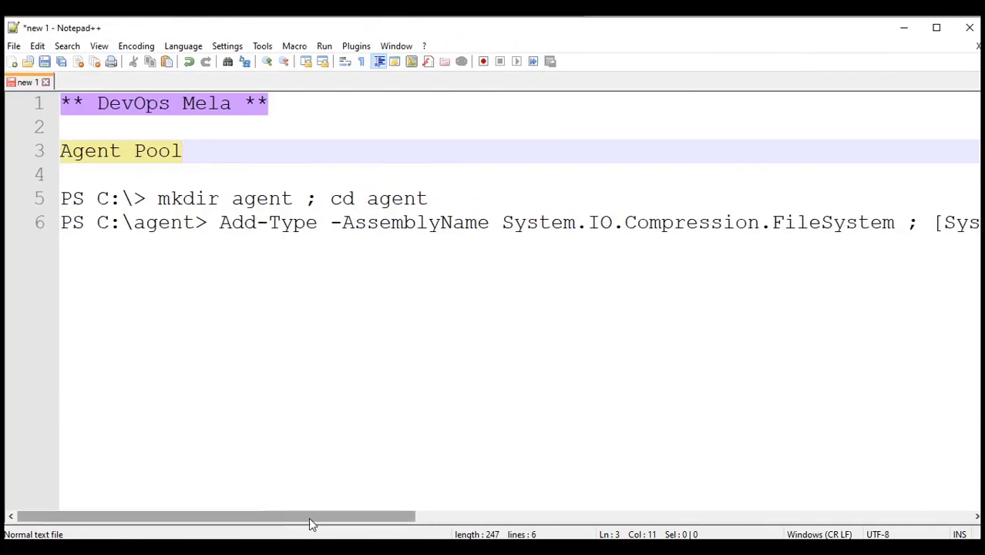
Highlight ZipFile, $HOME\ and vsts-agent-win-x64-2.186.1.zip in the extract command
{"action": "left_click_drag", "start_coordinate": [312, 518], "coordinate": [586, 518]}
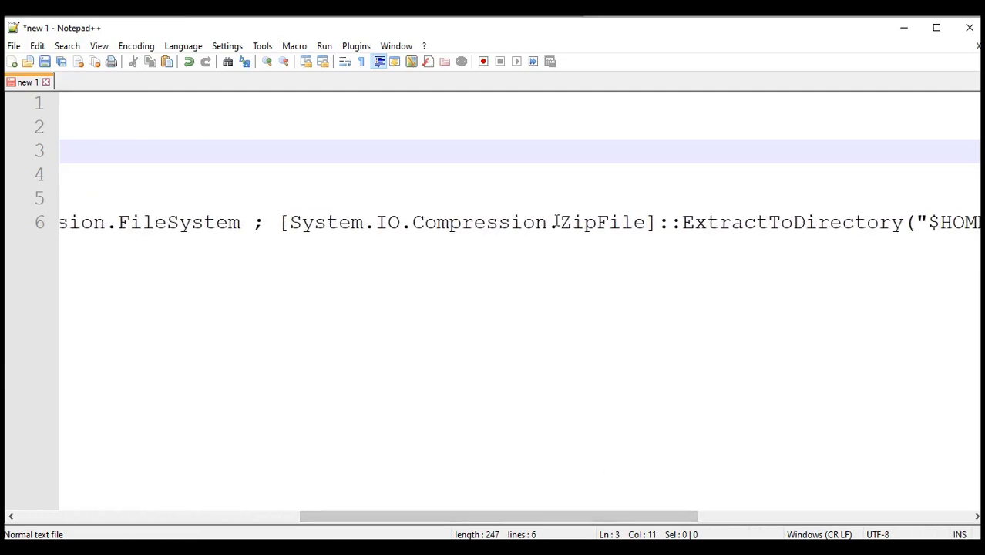
{"action": "left_click_drag", "start_coordinate": [557, 222], "coordinate": [614, 246]}
{"action": "left_click_drag", "start_coordinate": [595, 515], "coordinate": [676, 515]}
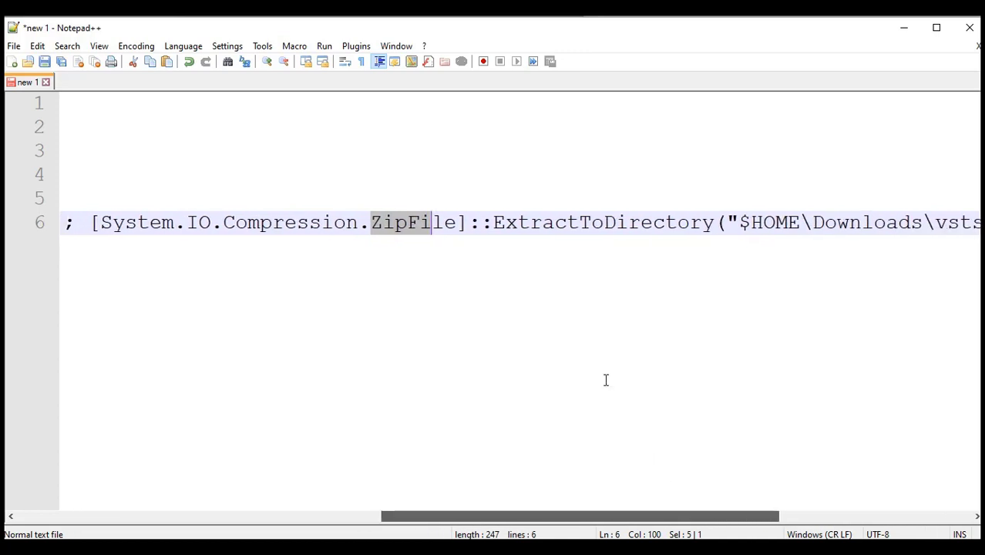
{"action": "left_click_drag", "start_coordinate": [505, 225], "coordinate": [639, 248]}
{"action": "left_click_drag", "start_coordinate": [627, 514], "coordinate": [743, 495]}
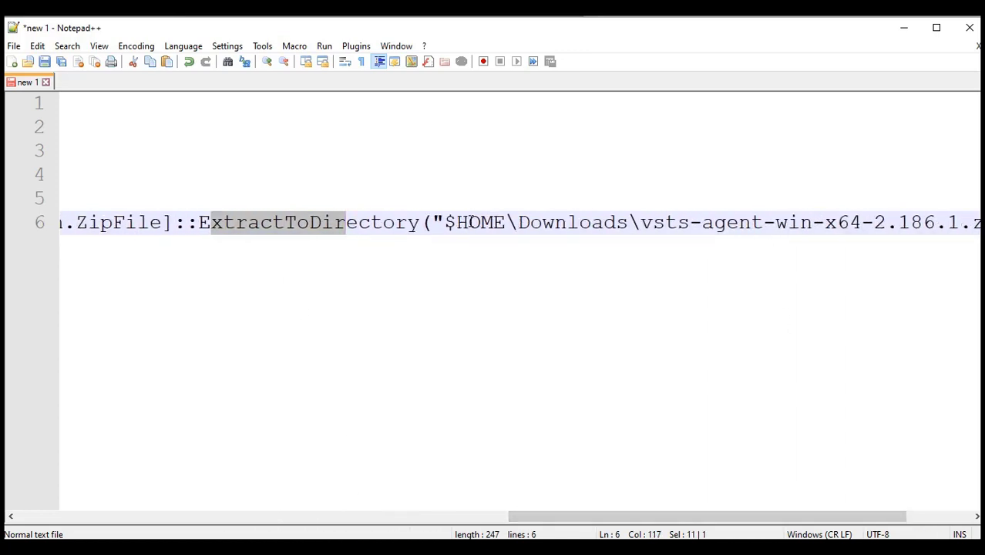
{"action": "left_click_drag", "start_coordinate": [457, 222], "coordinate": [518, 222]}
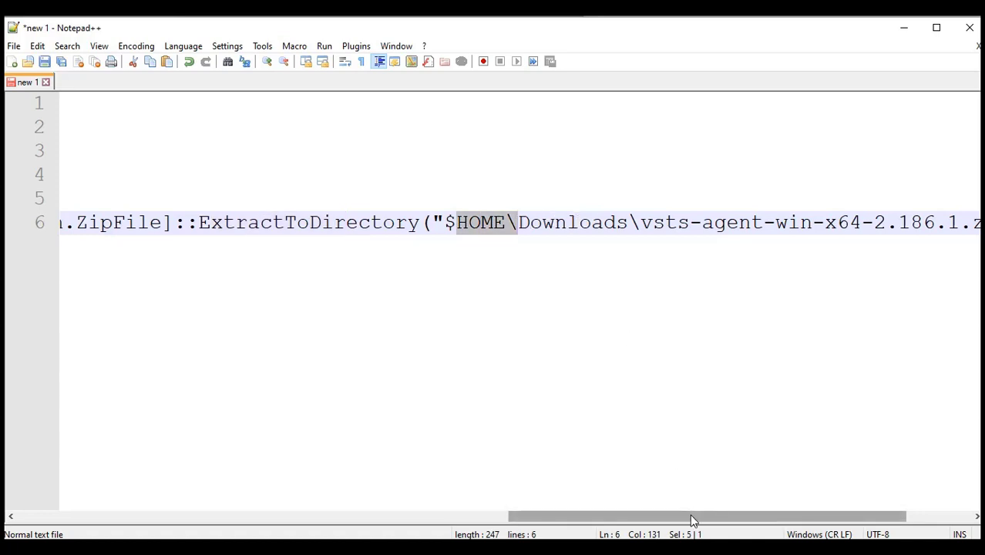
{"action": "left_click_drag", "start_coordinate": [691, 518], "coordinate": [714, 531]}
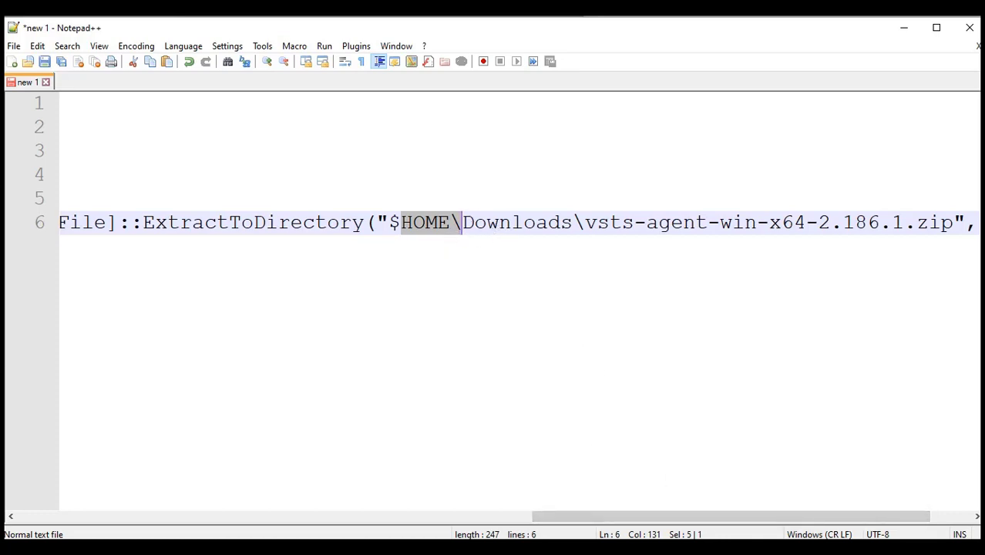
{"action": "left_click_drag", "start_coordinate": [636, 512], "coordinate": [724, 506]}
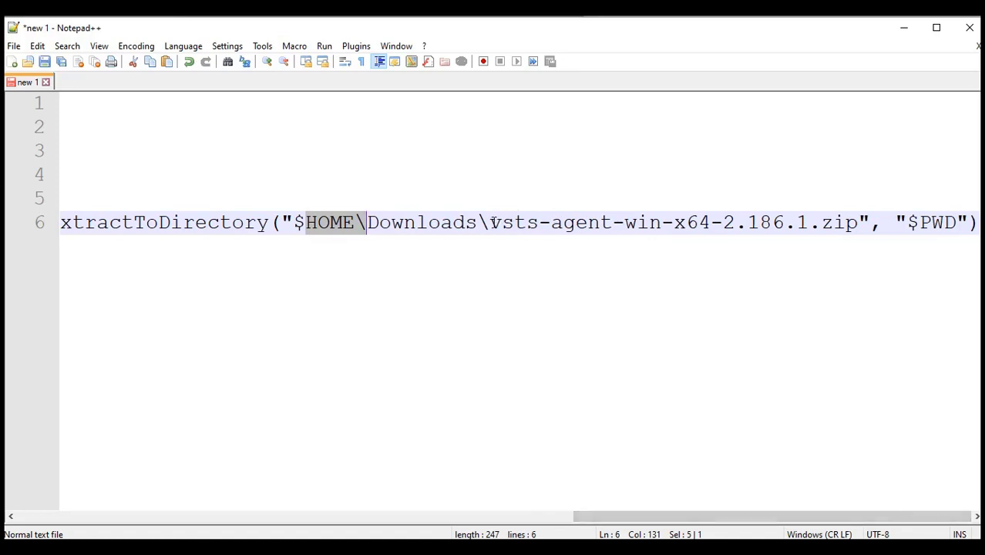
{"action": "left_click_drag", "start_coordinate": [491, 222], "coordinate": [858, 222]}
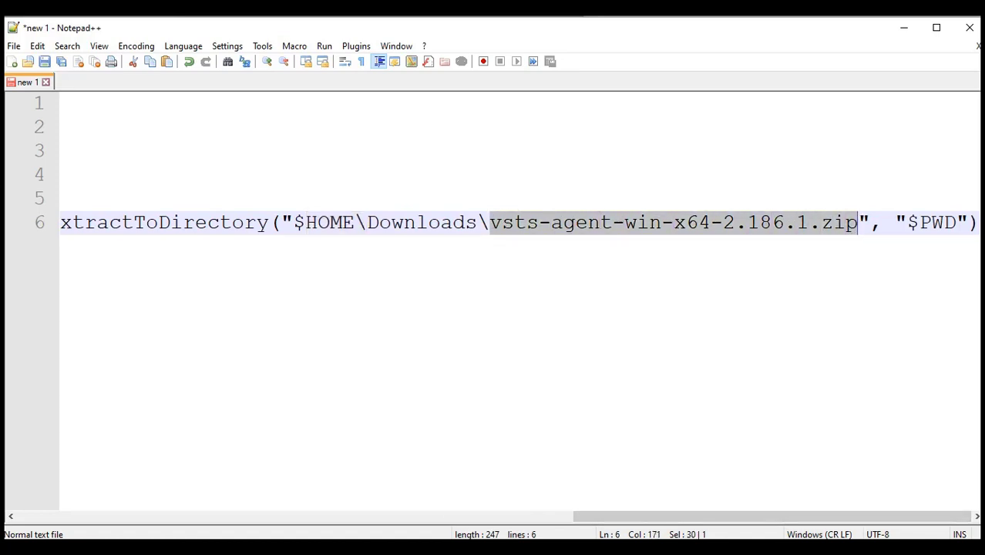
Confirm vsts-agent-win-x64-2.186.1.zip is in Downloads, then copy the line 6 extract command
{"action": "right_click", "coordinate": [373, 552]}
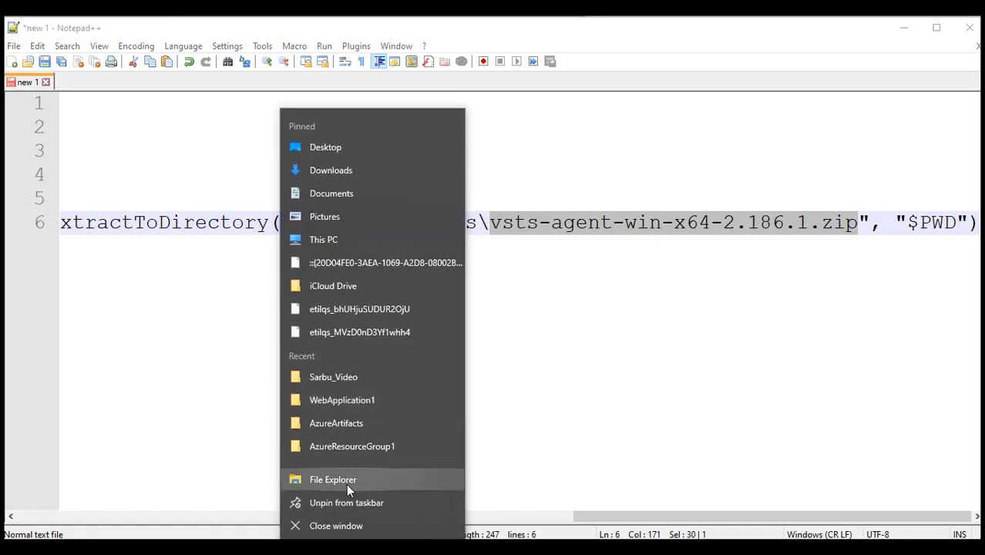
{"action": "left_click", "coordinate": [346, 482]}
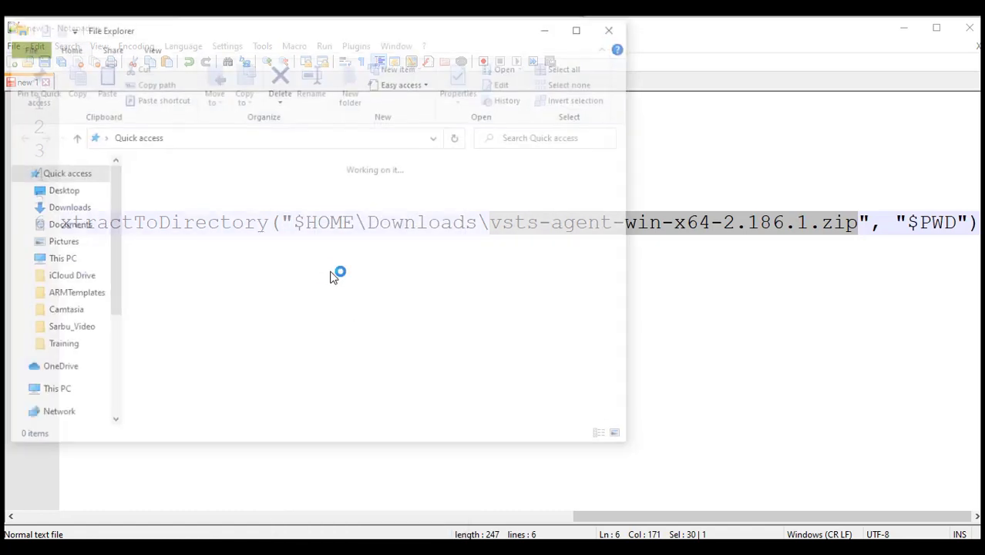
{"action": "left_click", "coordinate": [69, 206]}
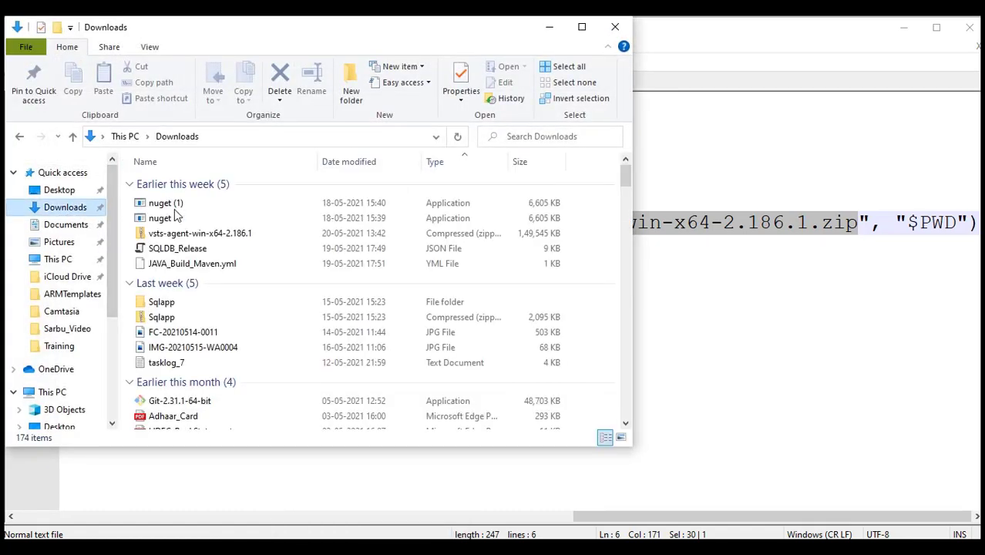
{"action": "left_click", "coordinate": [216, 240]}
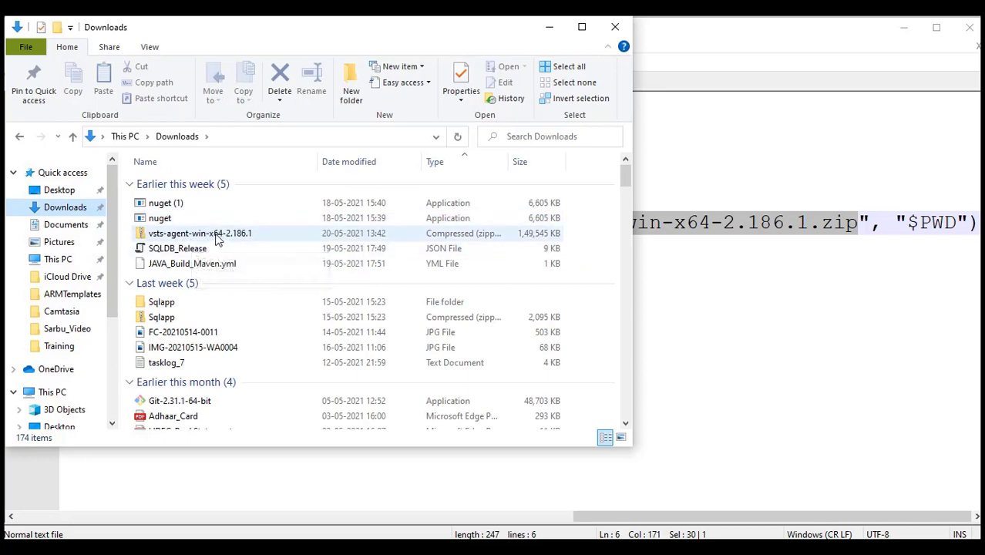
{"action": "left_click", "coordinate": [550, 27]}
{"action": "left_click_drag", "start_coordinate": [586, 515], "coordinate": [62, 518]}
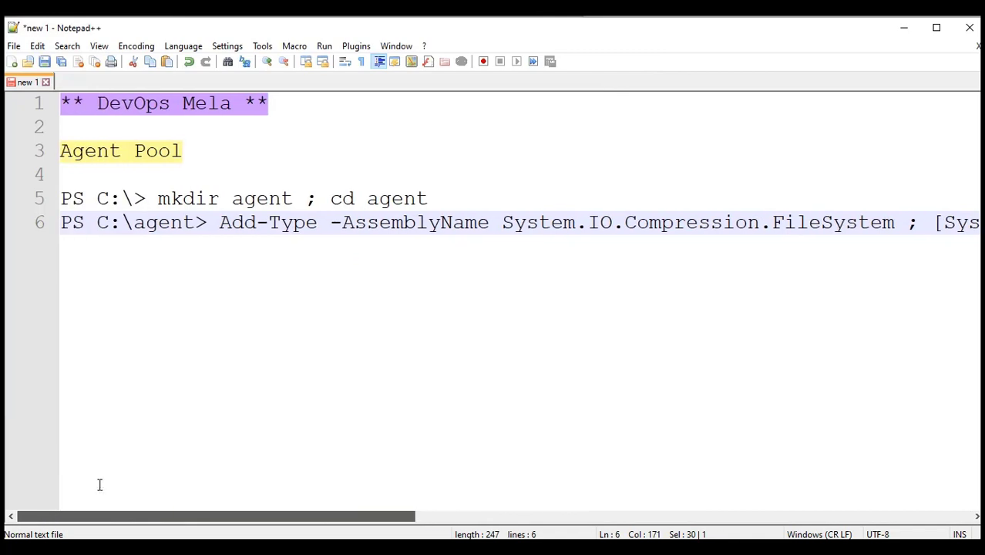
{"action": "left_click", "coordinate": [222, 222]}
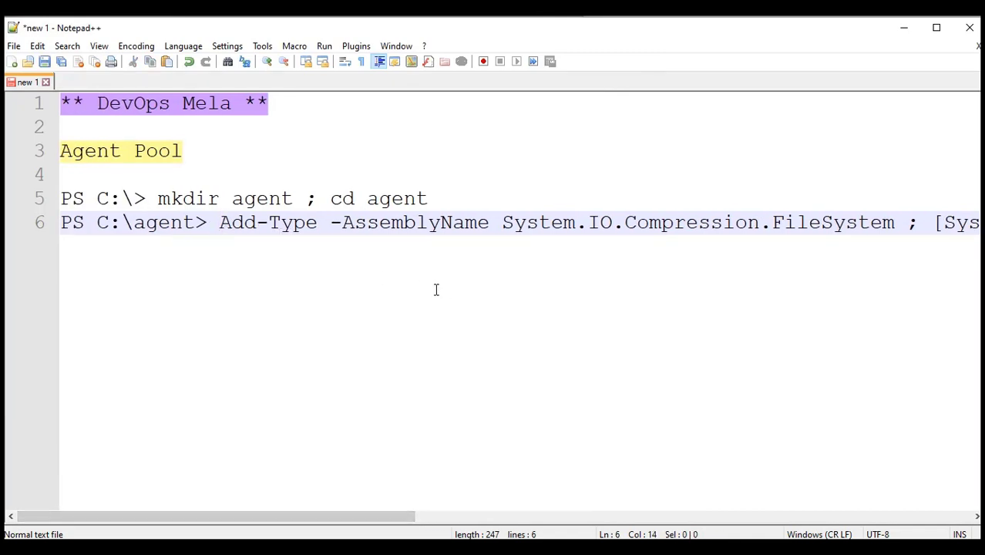
{"action": "key", "text": "shift+End"}
{"action": "key", "text": "ctrl+c"}
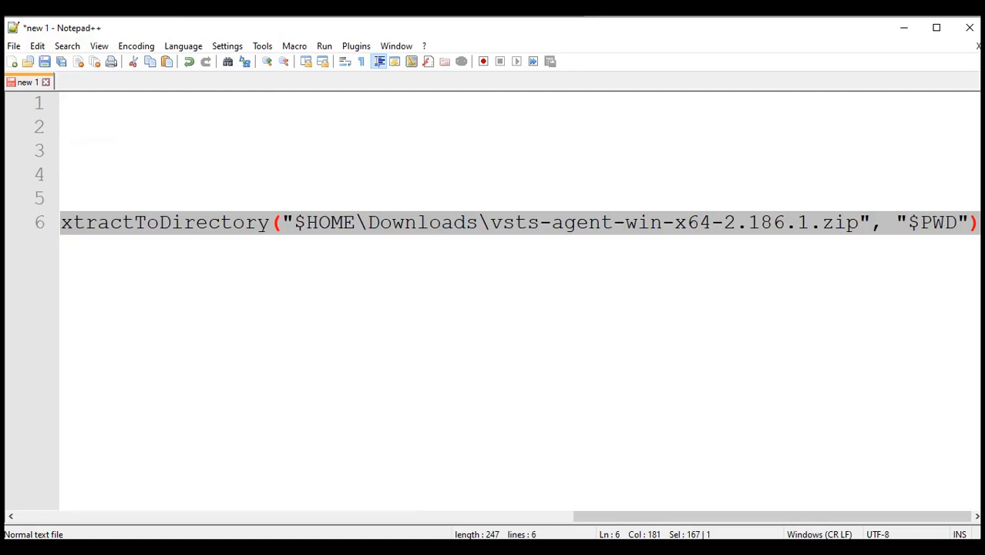
Paste and run the Add-Type extract command in PowerShell to unpack the agent
{"action": "left_click", "coordinate": [905, 27]}
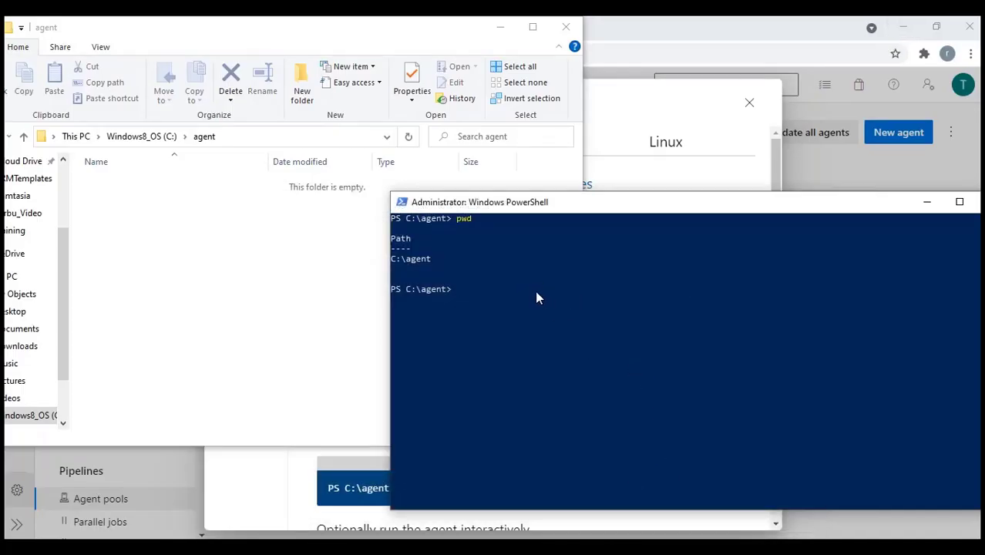
{"action": "right_click", "coordinate": [612, 302]}
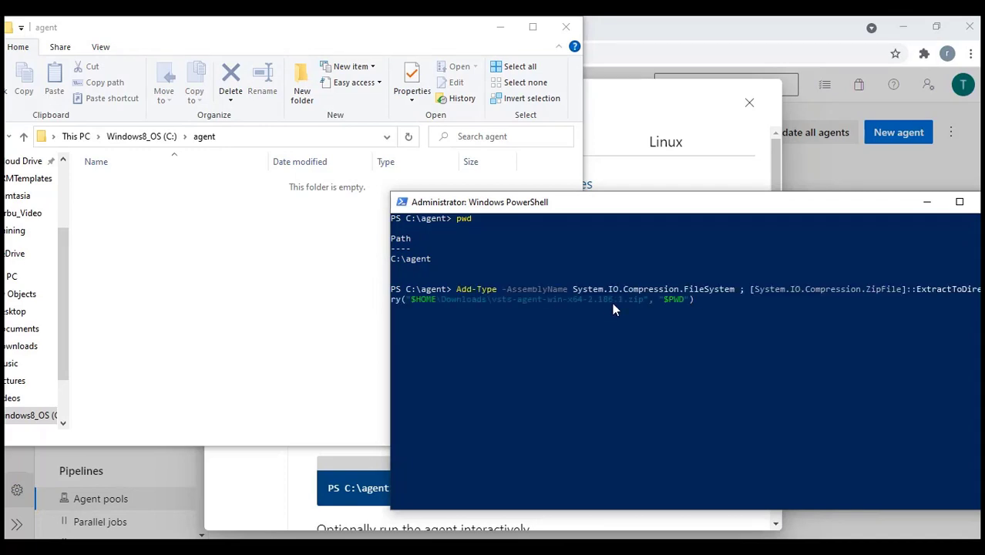
{"action": "key", "text": "Return"}
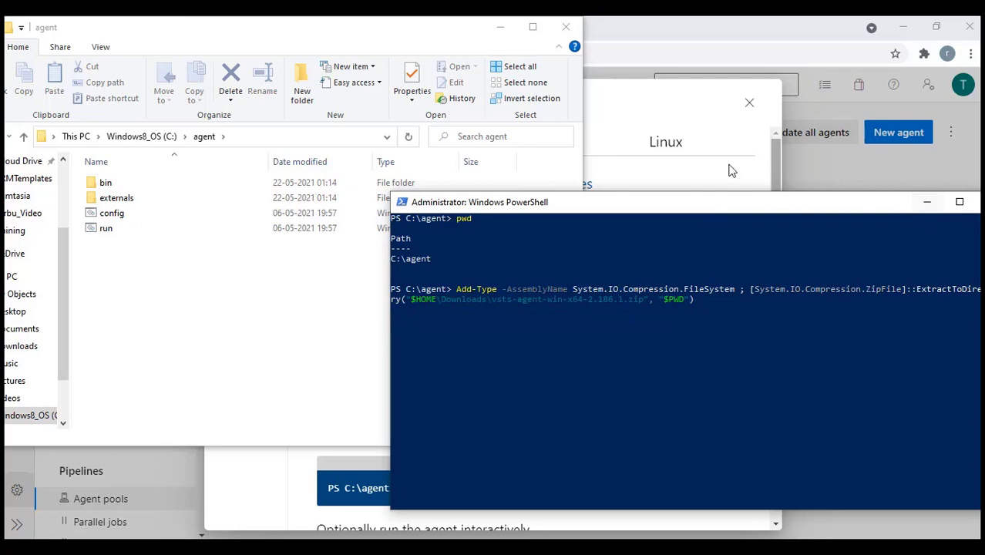
Copy .\config.cmd from the Get the agent instructions into notes line 8
{"action": "left_click", "coordinate": [632, 94]}
{"action": "scroll", "coordinate": [526, 292], "scroll_direction": "down", "scroll_amount": 3}
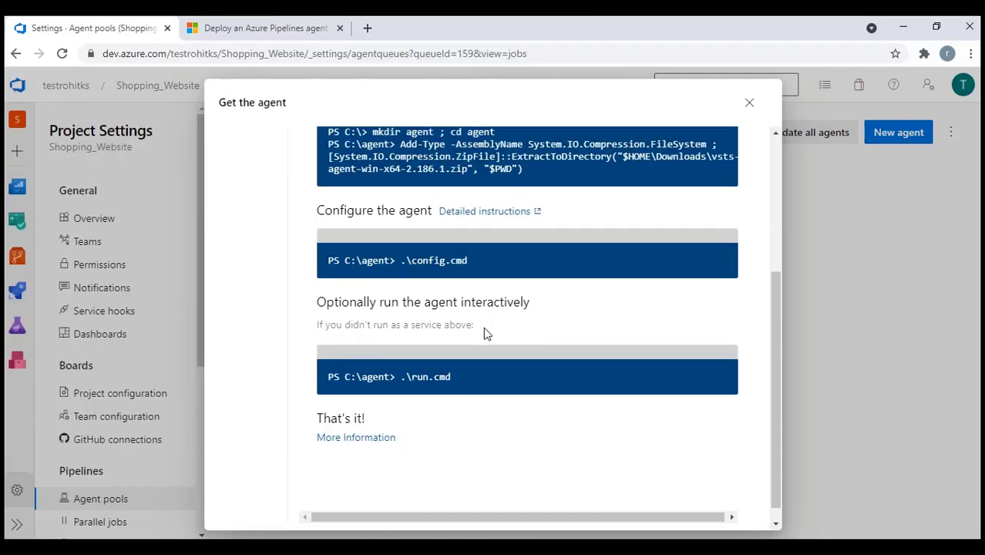
{"action": "left_click_drag", "start_coordinate": [468, 244], "coordinate": [402, 246]}
{"action": "key", "text": "ctrl+c"}
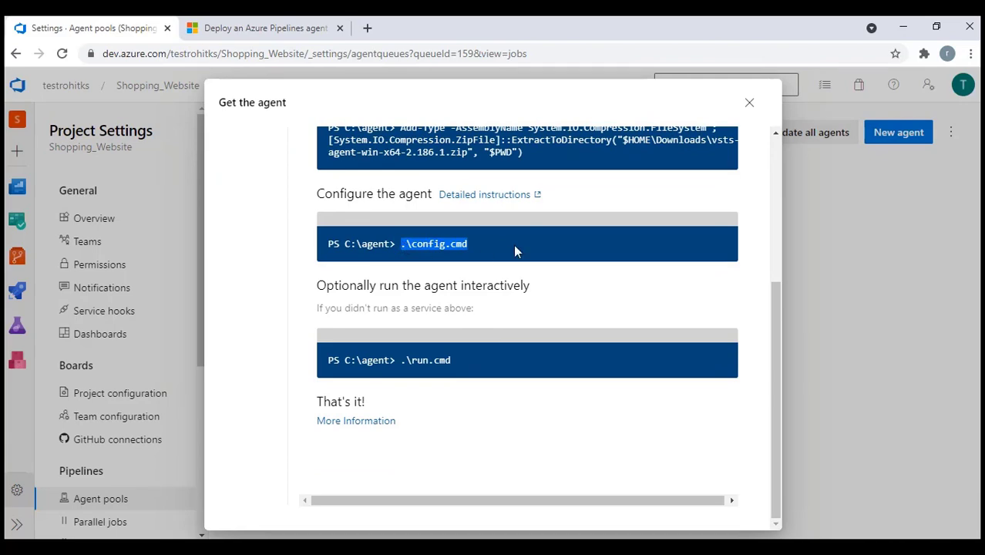
{"action": "key", "text": "alt+Tab"}
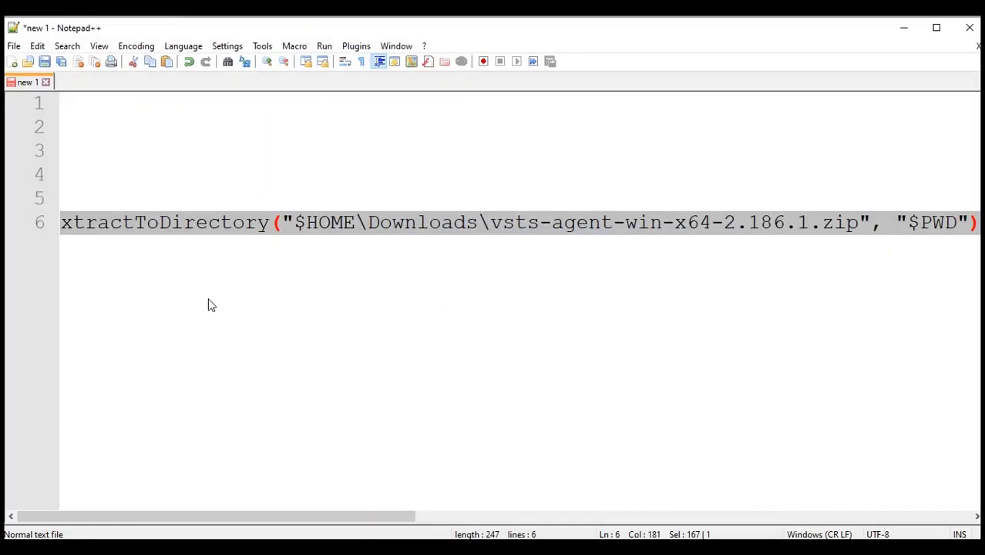
{"action": "key", "text": "Right"}
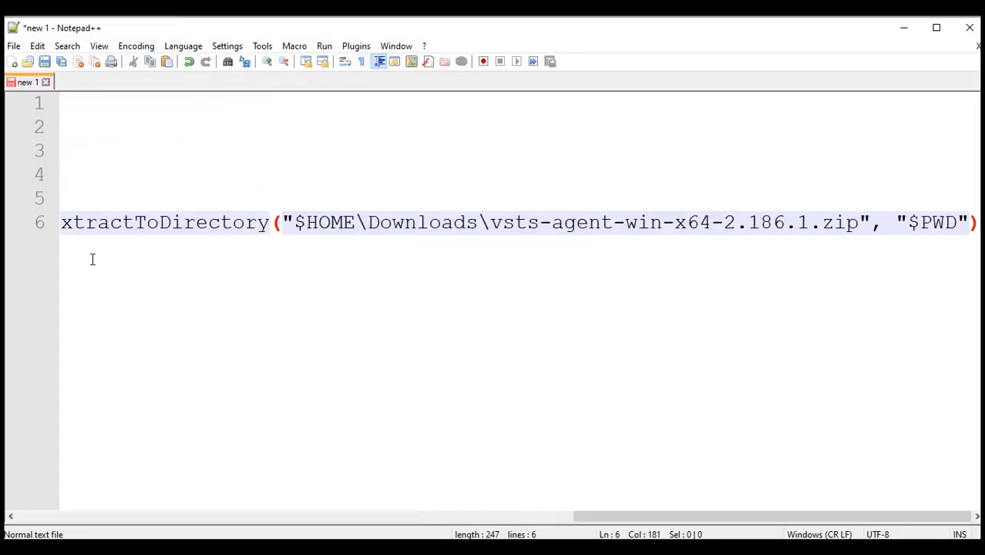
{"action": "key", "text": "Return"}
{"action": "key", "text": "Return"}
{"action": "key", "text": "ctrl+v"}
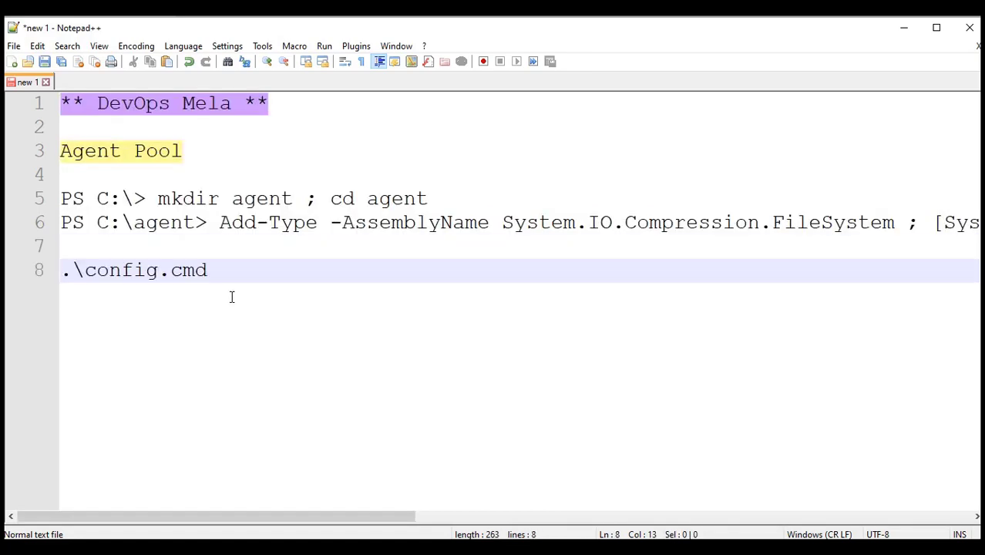
{"action": "key", "text": "Return"}
{"action": "key", "text": "Return"}
Copy .\run.cmd from the instructions into notes line 10
{"action": "key", "text": "alt+Tab"}
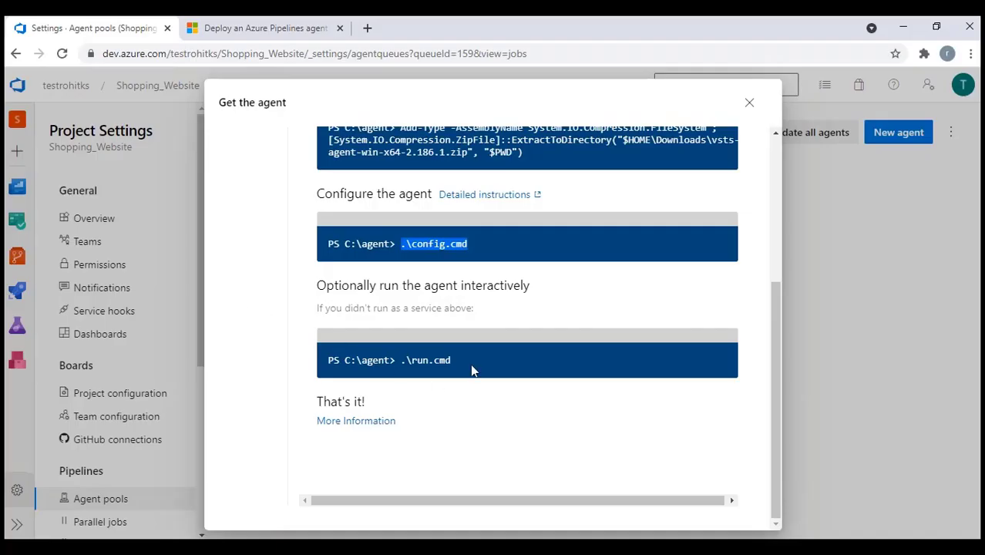
{"action": "left_click_drag", "start_coordinate": [466, 360], "coordinate": [401, 360]}
{"action": "key", "text": "ctrl+c"}
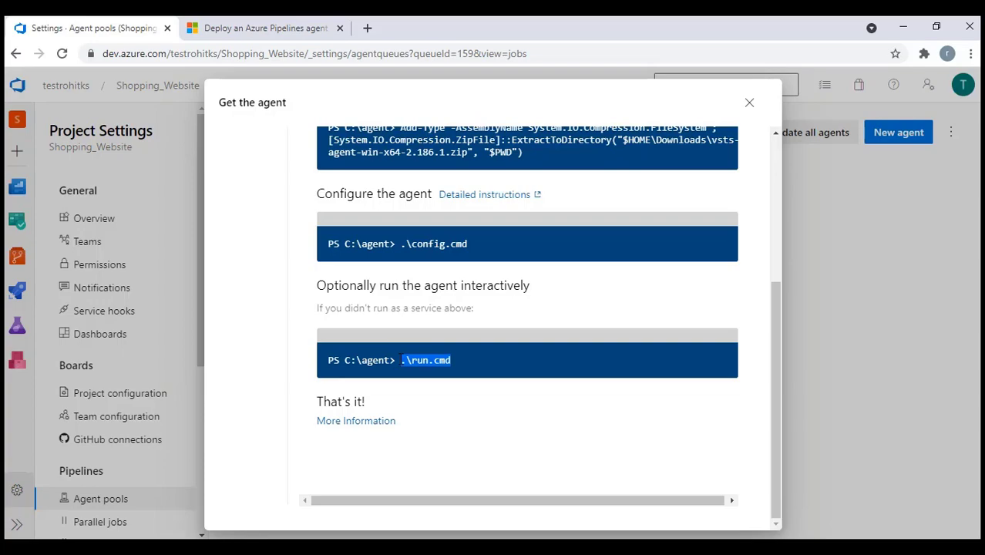
{"action": "key", "text": "alt+Tab"}
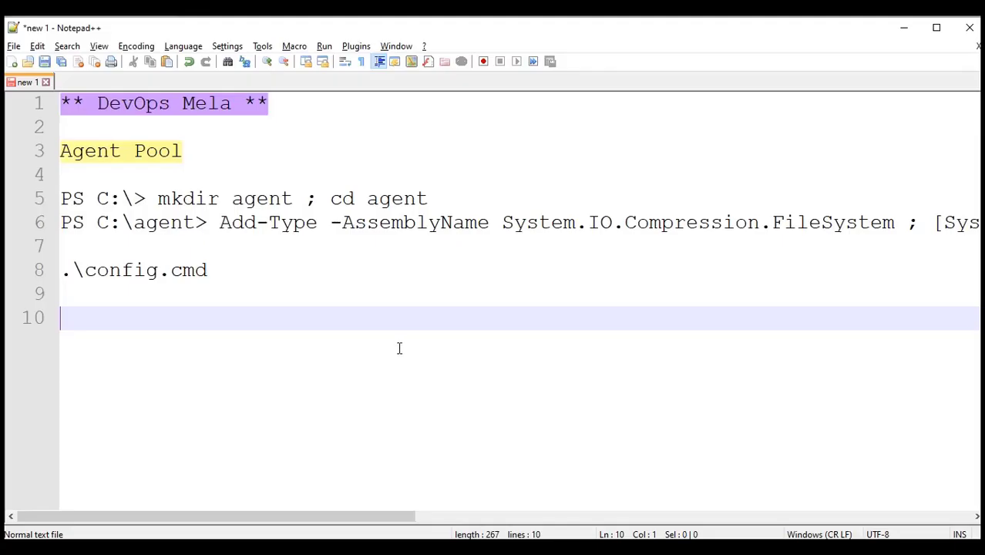
{"action": "key", "text": "ctrl+v"}
{"action": "key", "text": "Return"}
{"action": "key", "text": "Return"}
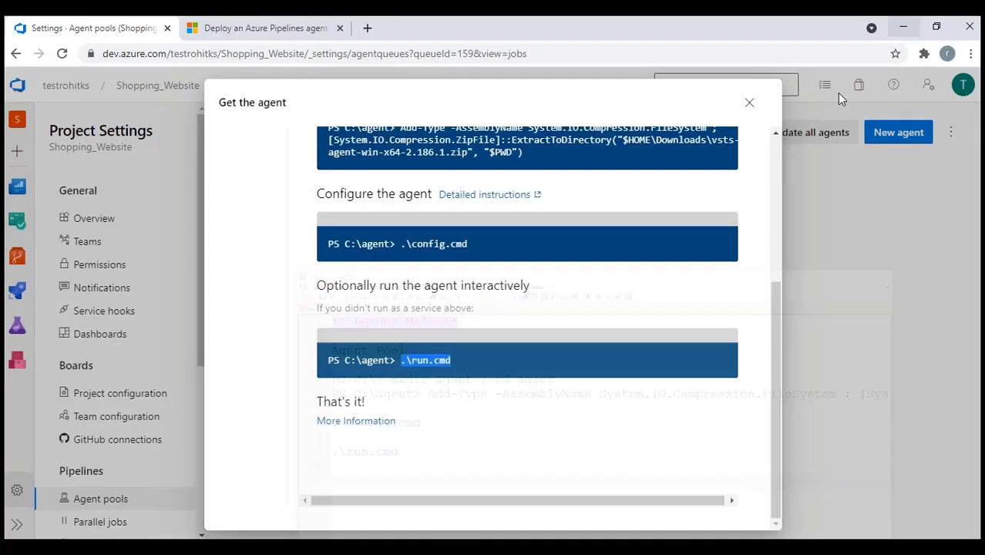
Close the Get the agent instructions, leaving the RohitPC pool page
{"action": "left_click", "coordinate": [903, 28]}
{"action": "left_click", "coordinate": [749, 102]}
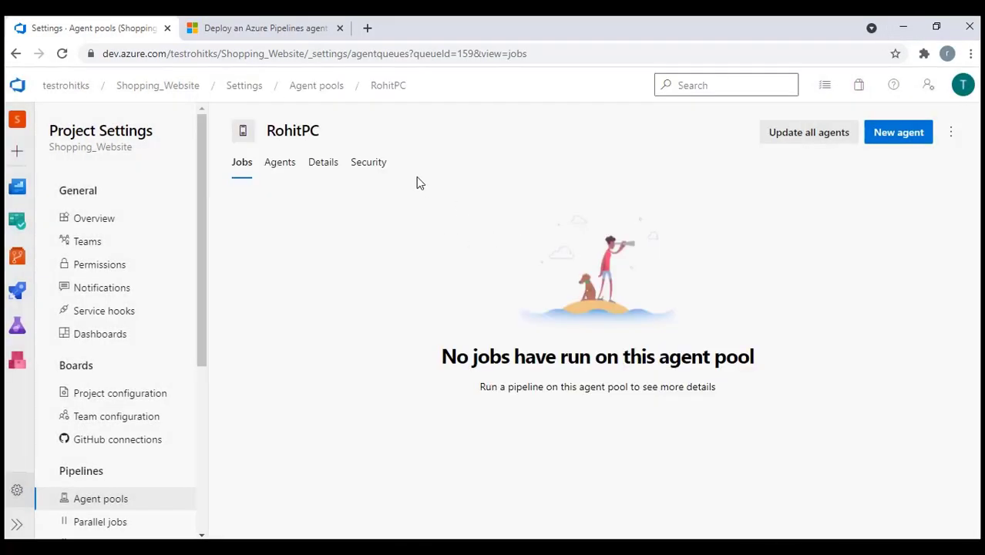
{"action": "key", "text": "alt+Tab"}
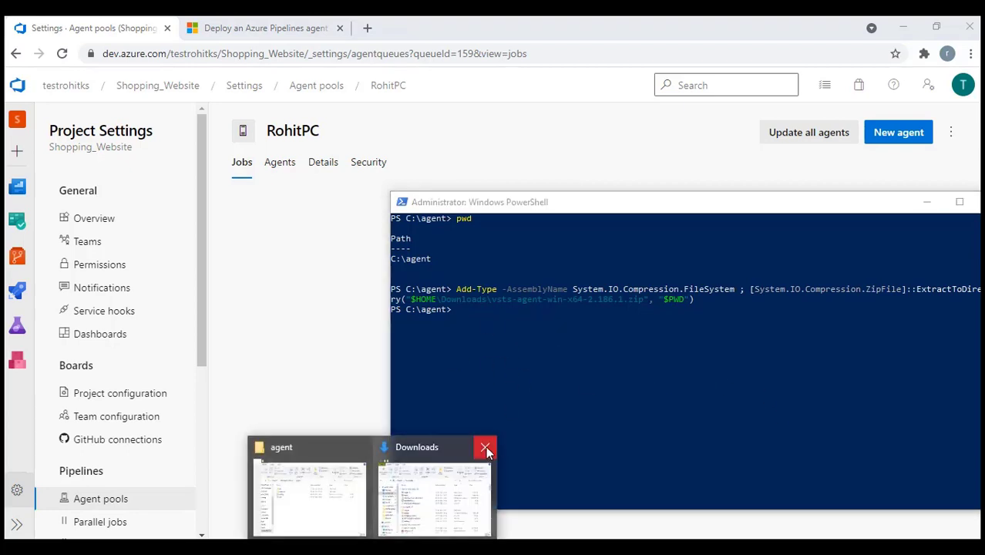
Close the Downloads window and inspect the bin and externals folders in C:\agent
{"action": "left_click", "coordinate": [486, 446]}
{"action": "left_click", "coordinate": [405, 509]}
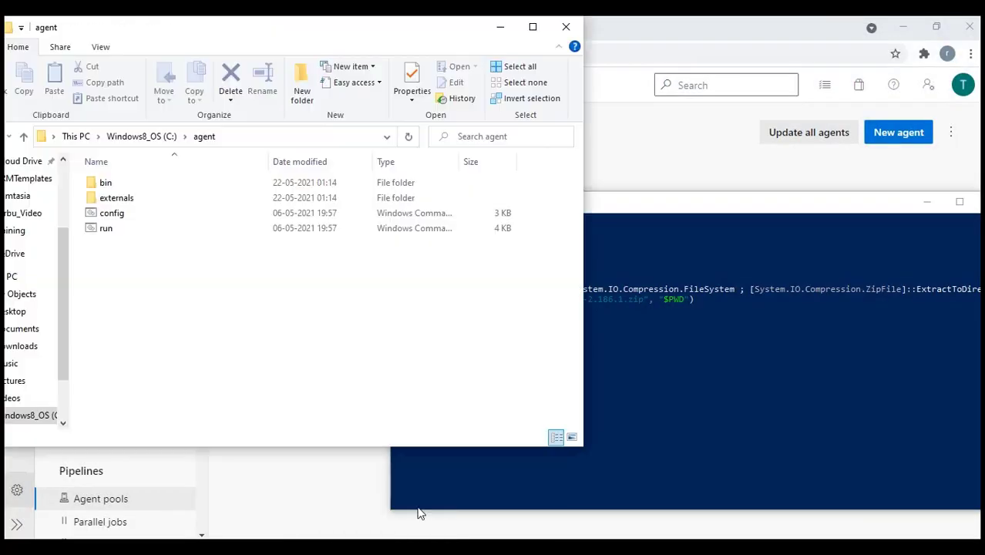
{"action": "left_click", "coordinate": [104, 188]}
{"action": "double_click", "coordinate": [104, 188]}
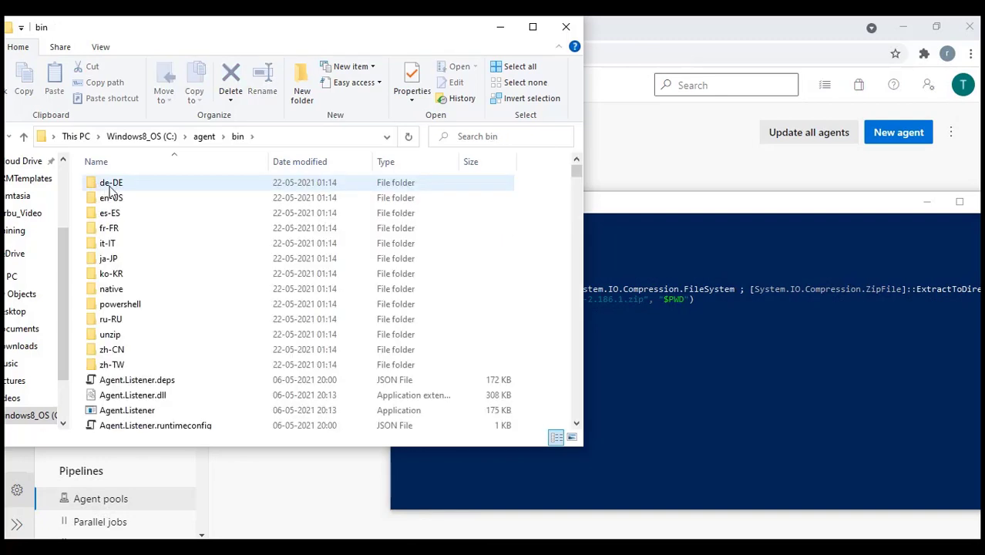
{"action": "key", "text": "alt+Left"}
{"action": "double_click", "coordinate": [125, 199]}
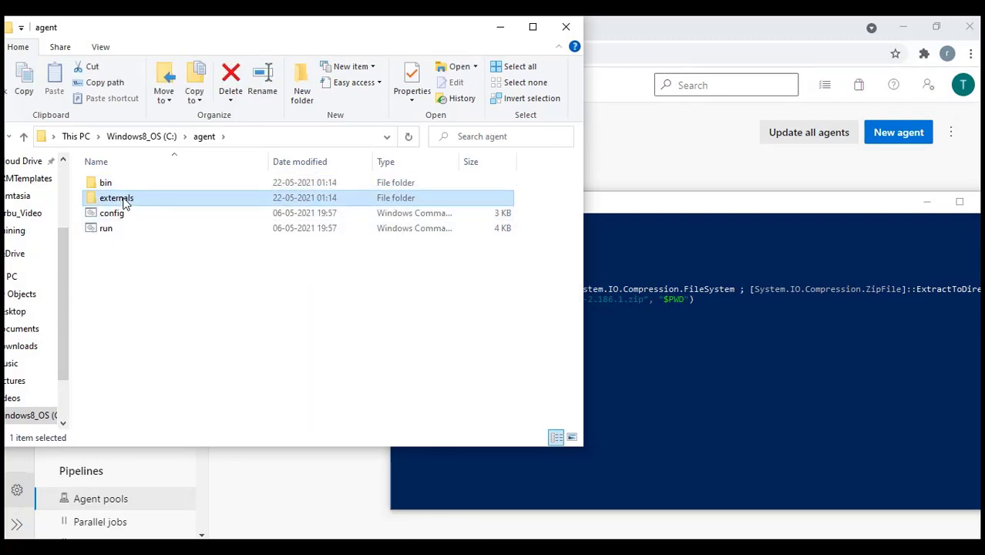
{"action": "key", "text": "alt+Left"}
Copy .\config.cmd from the notes and run it in PowerShell to start agent setup
{"action": "left_click", "coordinate": [732, 377]}
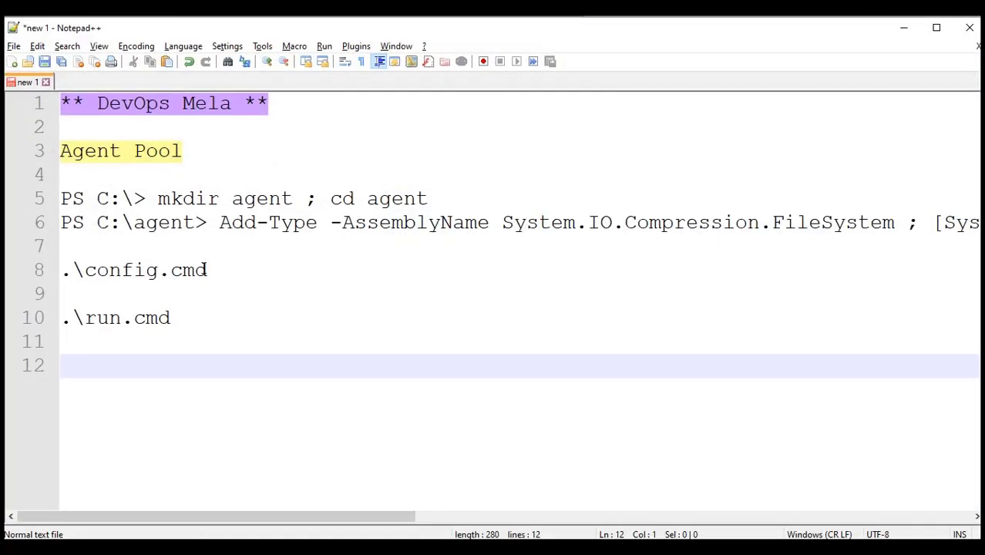
{"action": "left_click", "coordinate": [204, 270]}
{"action": "left_click_drag", "start_coordinate": [204, 270], "coordinate": [60, 271]}
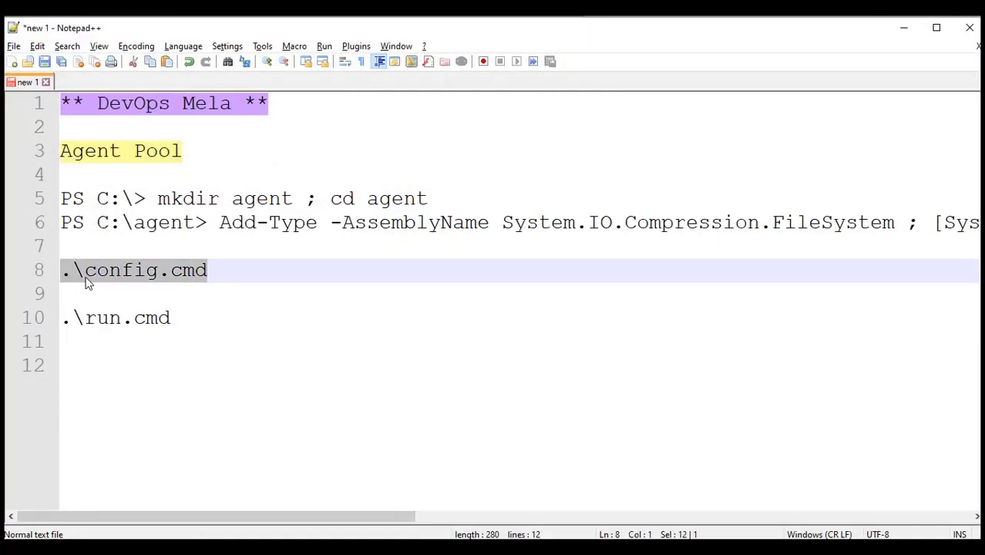
{"action": "left_click", "coordinate": [898, 33]}
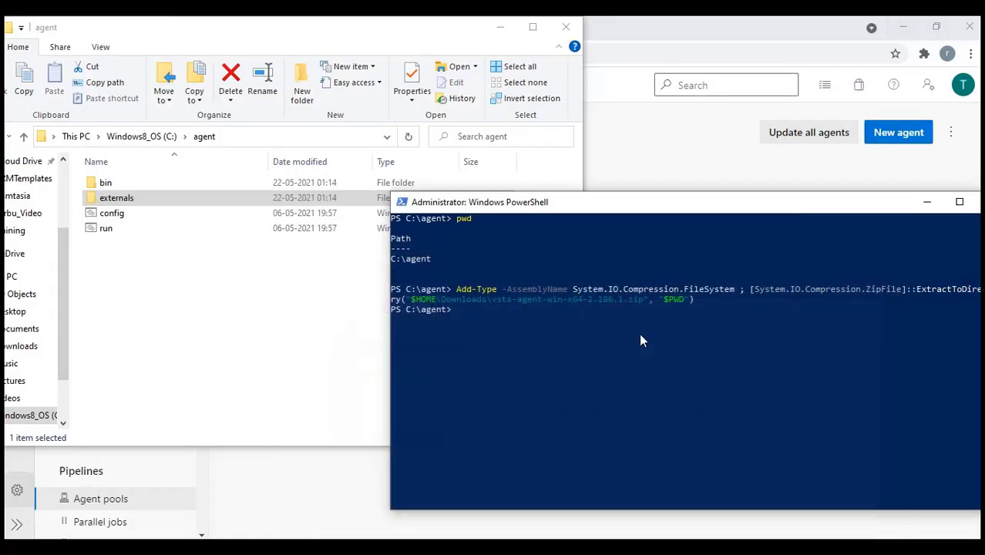
{"action": "right_click", "coordinate": [540, 330]}
{"action": "key", "text": "Return"}
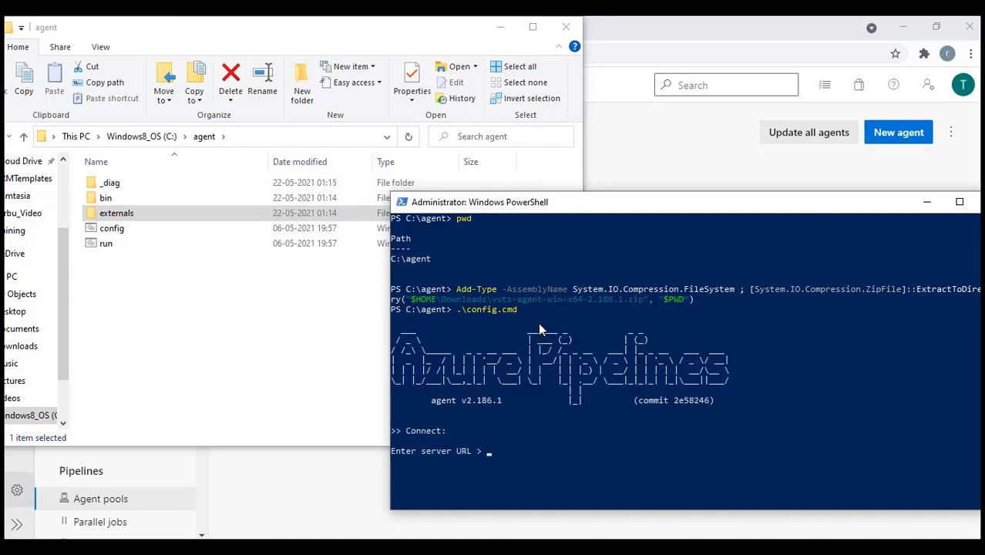
{"action": "key", "text": "alt+Tab"}
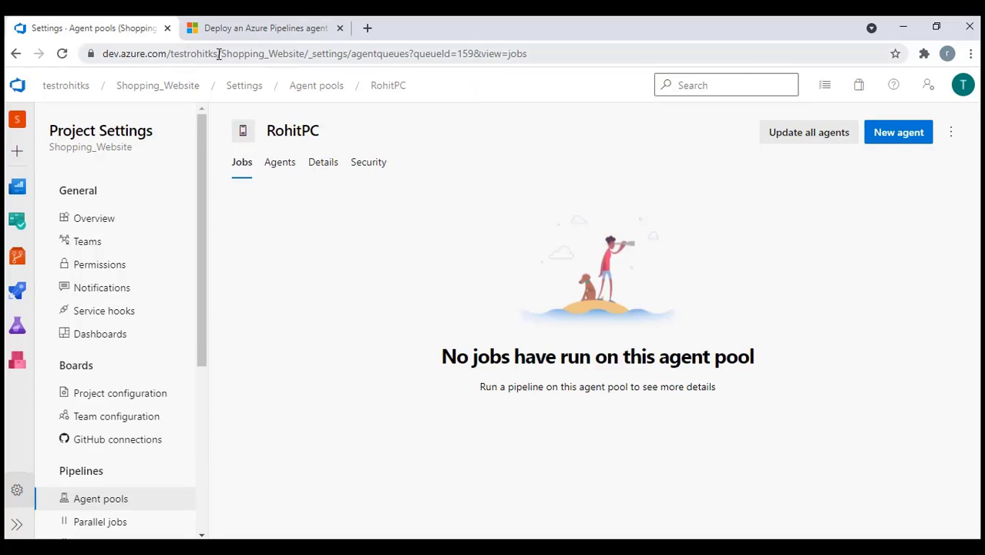
Enter the organization URL as the agent's server URL, then open the organization home and User settings
{"action": "left_click_drag", "start_coordinate": [219, 53], "coordinate": [103, 54]}
{"action": "key", "text": "ctrl+c"}
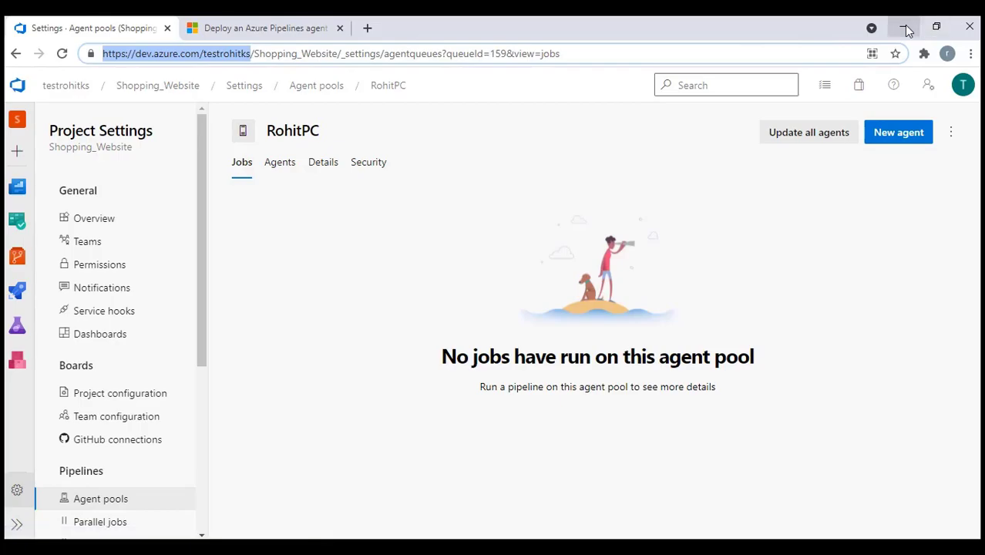
{"action": "left_click", "coordinate": [908, 29]}
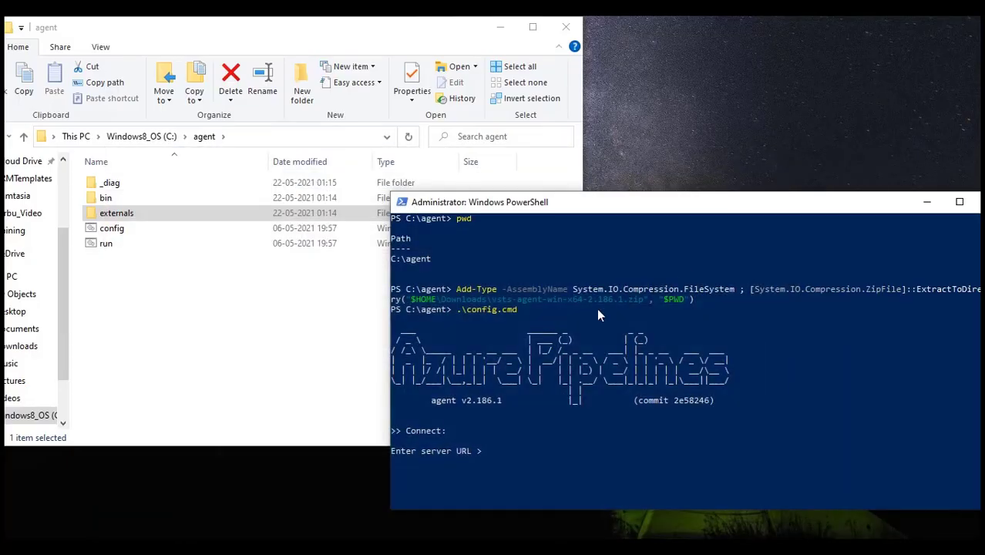
{"action": "right_click", "coordinate": [646, 336]}
{"action": "key", "text": "Return"}
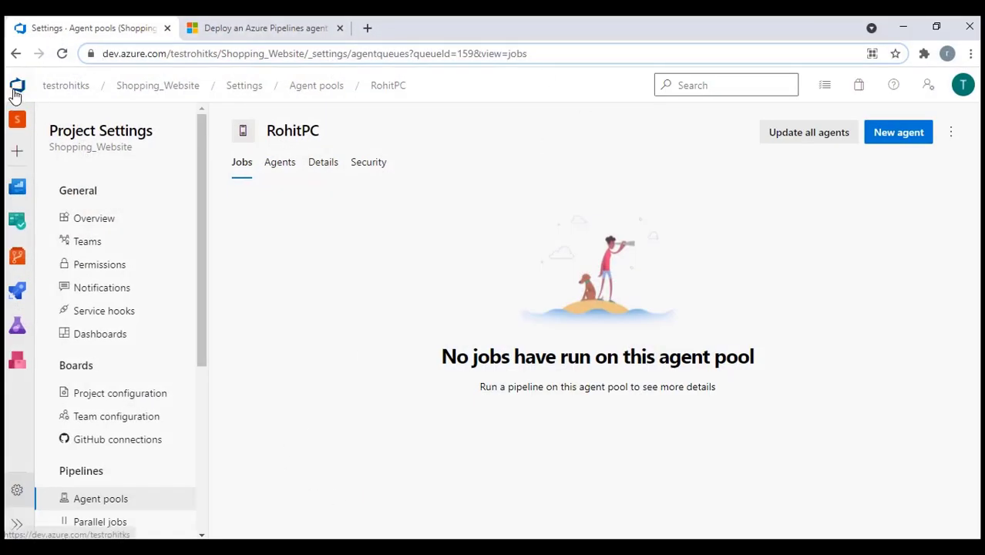
{"action": "left_click", "coordinate": [15, 91]}
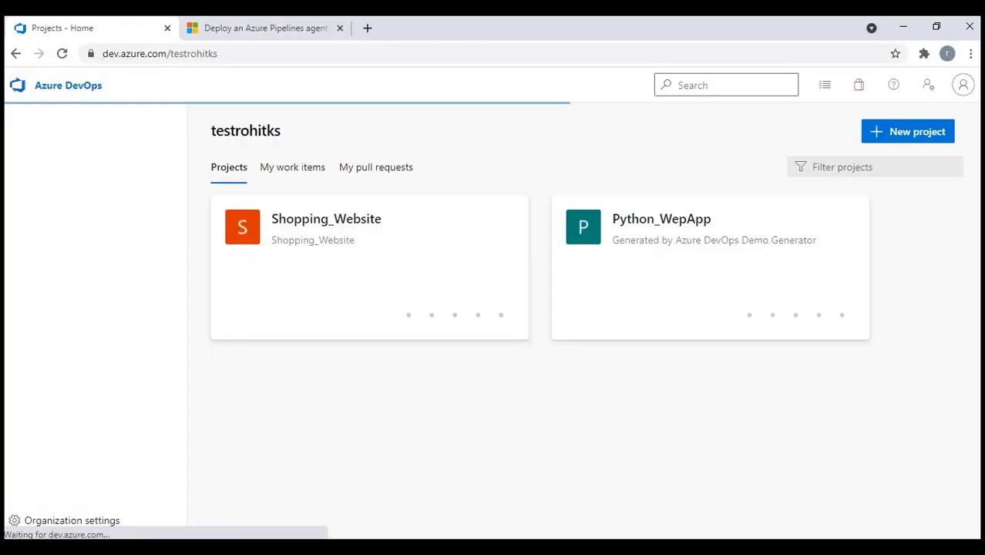
{"action": "left_click", "coordinate": [930, 87]}
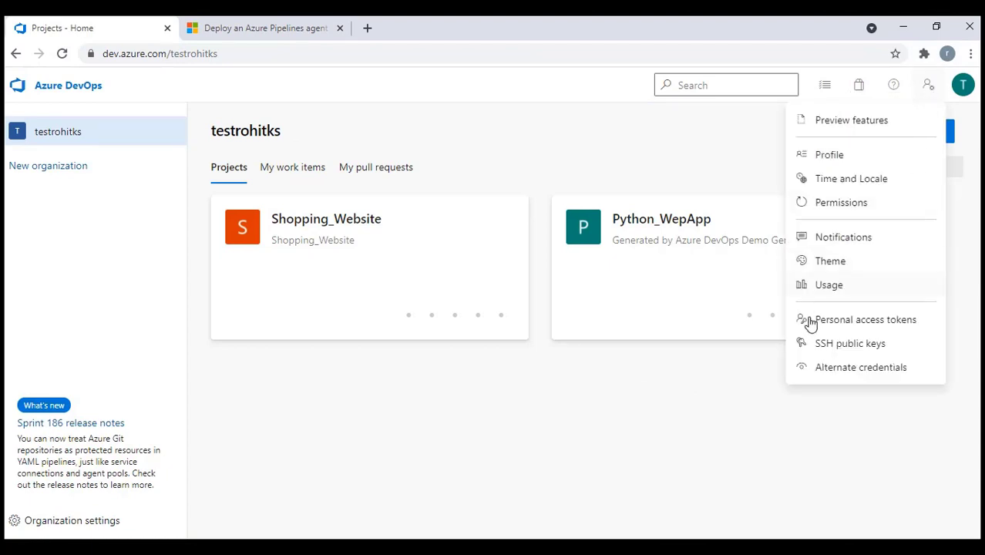
Create a new personal access token named RohitPC with Full access scope
{"action": "left_click", "coordinate": [859, 321]}
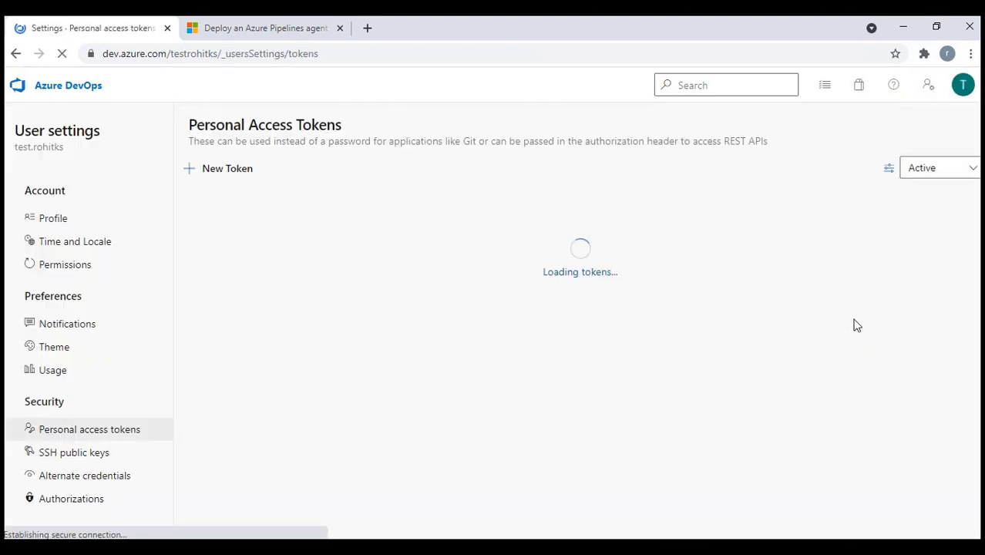
{"action": "left_click", "coordinate": [232, 170]}
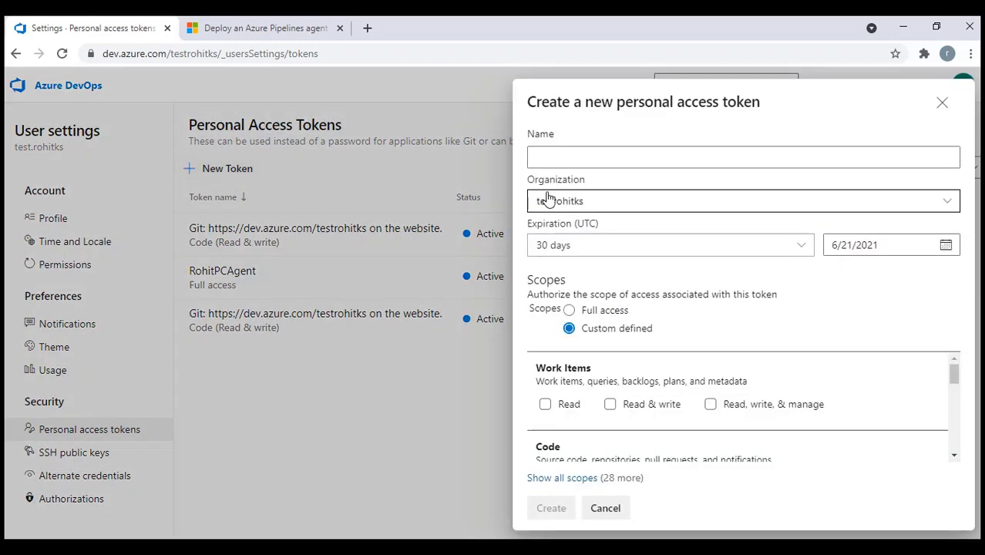
{"action": "left_click", "coordinate": [560, 159]}
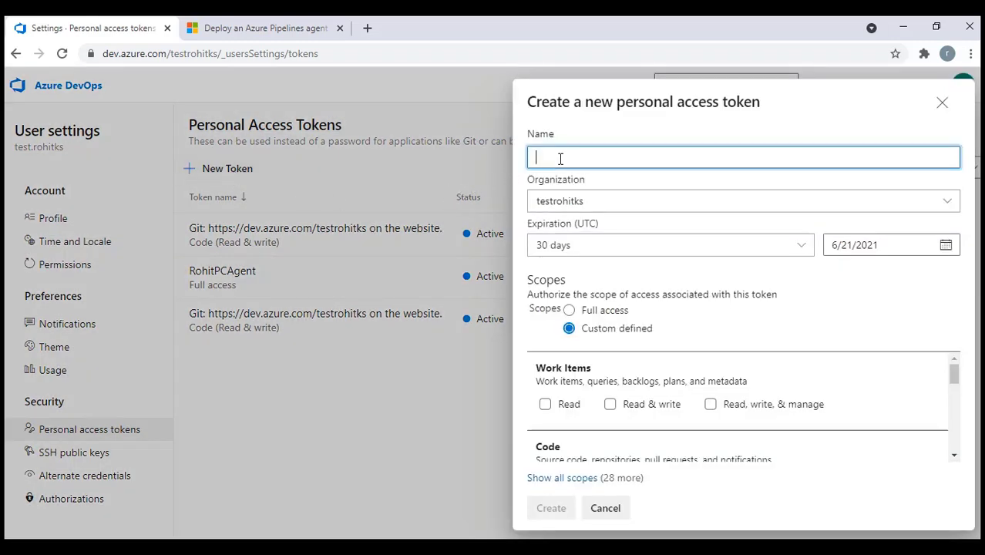
{"action": "type", "text": "R"}
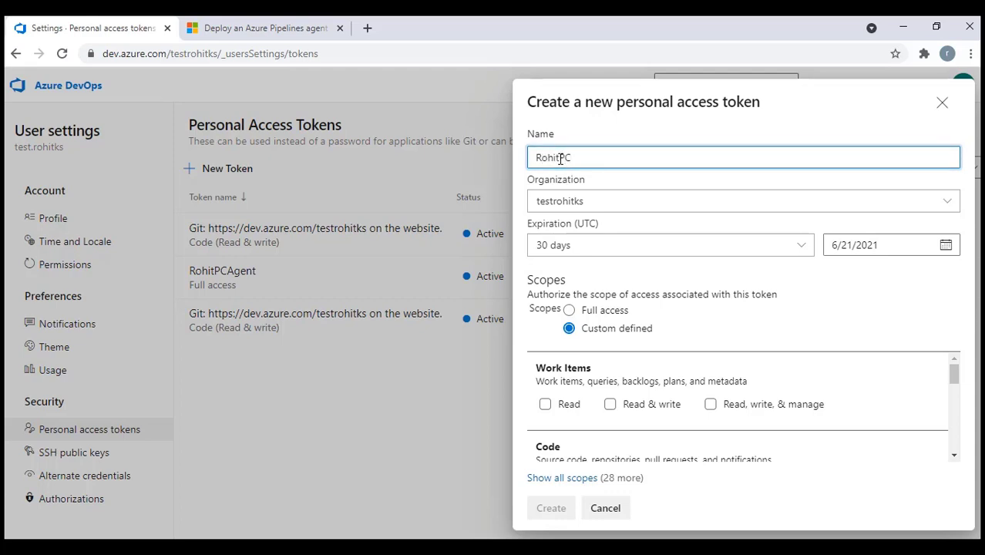
{"action": "type", "text": "ohitPC"}
{"action": "scroll", "coordinate": [599, 370], "scroll_direction": "down", "scroll_amount": 1}
{"action": "scroll", "coordinate": [599, 371], "scroll_direction": "down", "scroll_amount": 1}
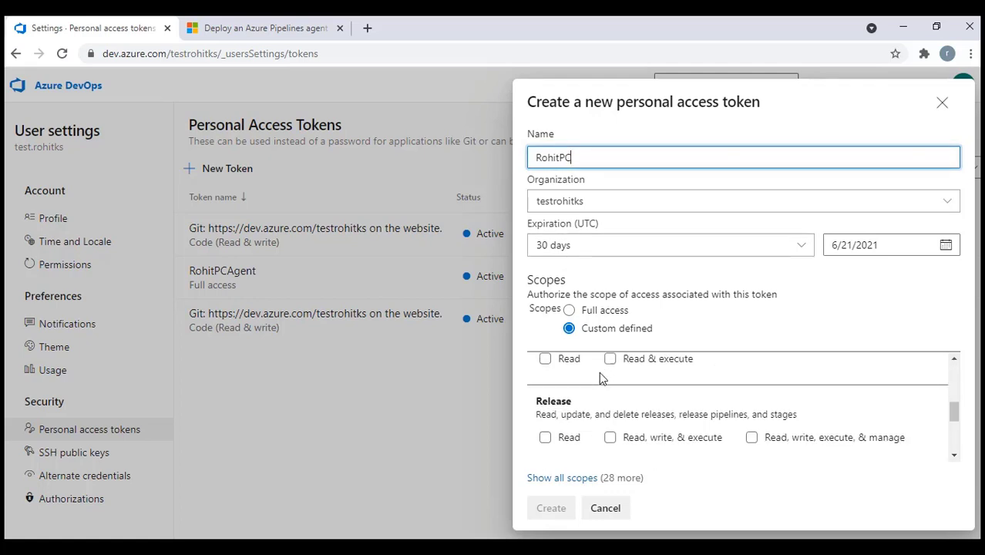
{"action": "scroll", "coordinate": [599, 371], "scroll_direction": "down", "scroll_amount": 1}
{"action": "scroll", "coordinate": [599, 371], "scroll_direction": "up", "scroll_amount": 3}
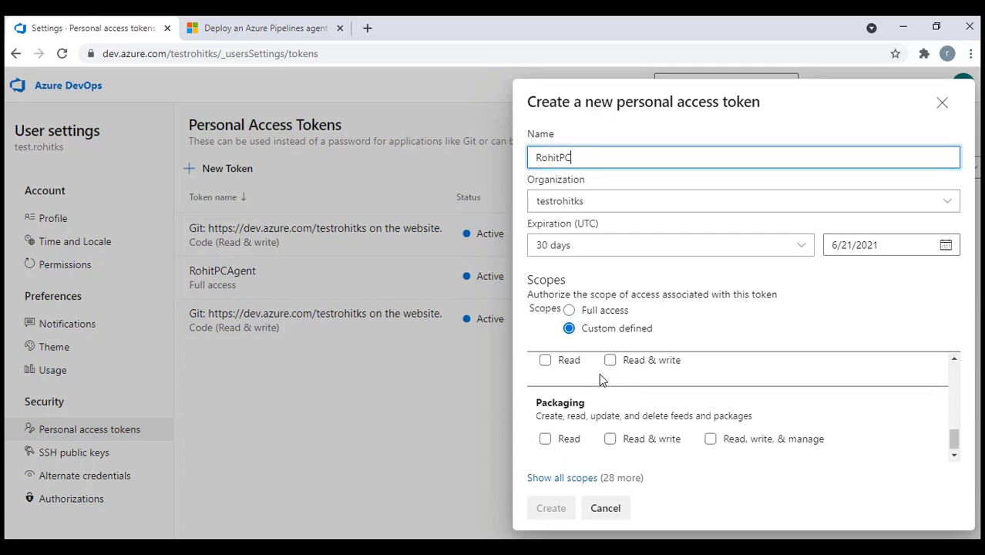
{"action": "left_click", "coordinate": [569, 310]}
{"action": "left_click", "coordinate": [561, 504]}
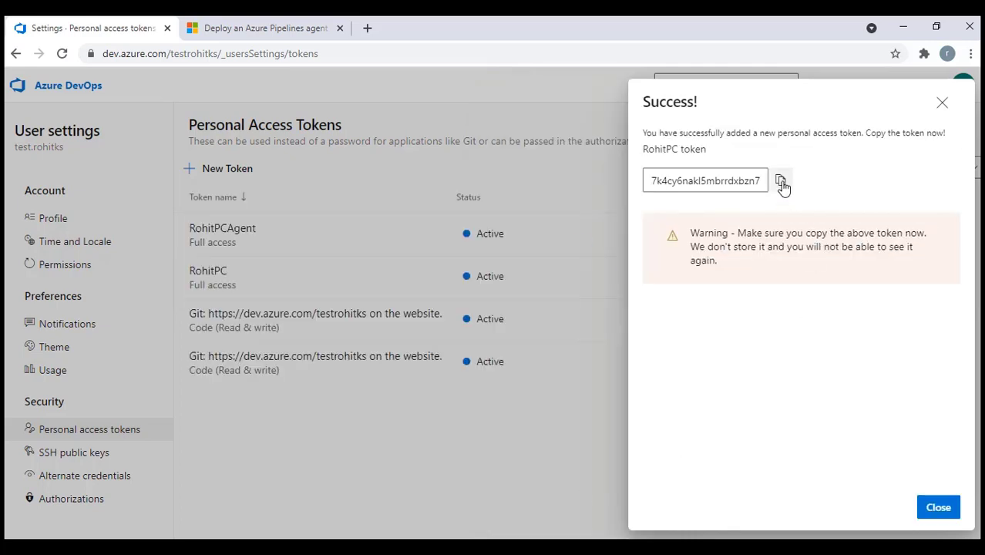
Copy the new token value and paste it into the Notepad++ notes on line 12
{"action": "left_click", "coordinate": [781, 182]}
{"action": "left_click", "coordinate": [939, 510]}
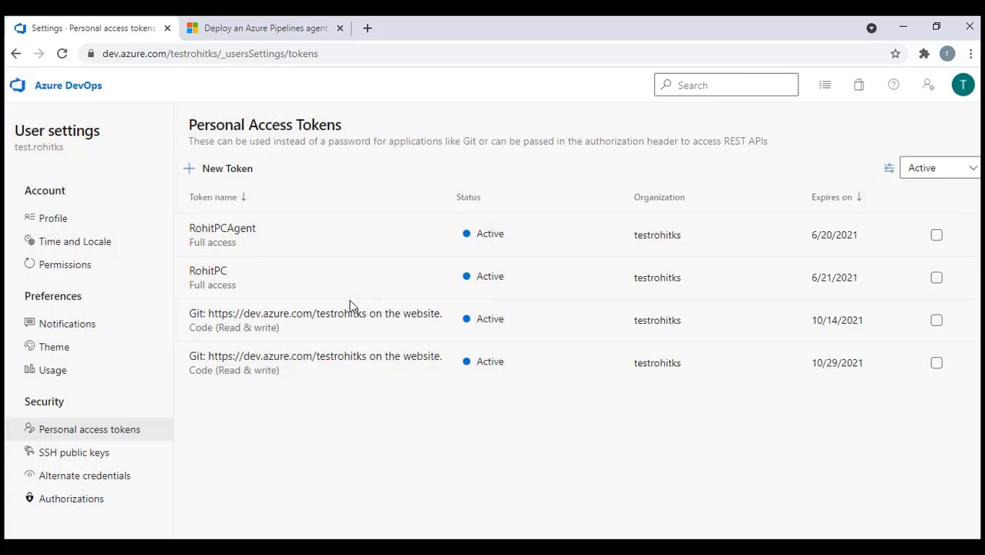
{"action": "left_click", "coordinate": [215, 275]}
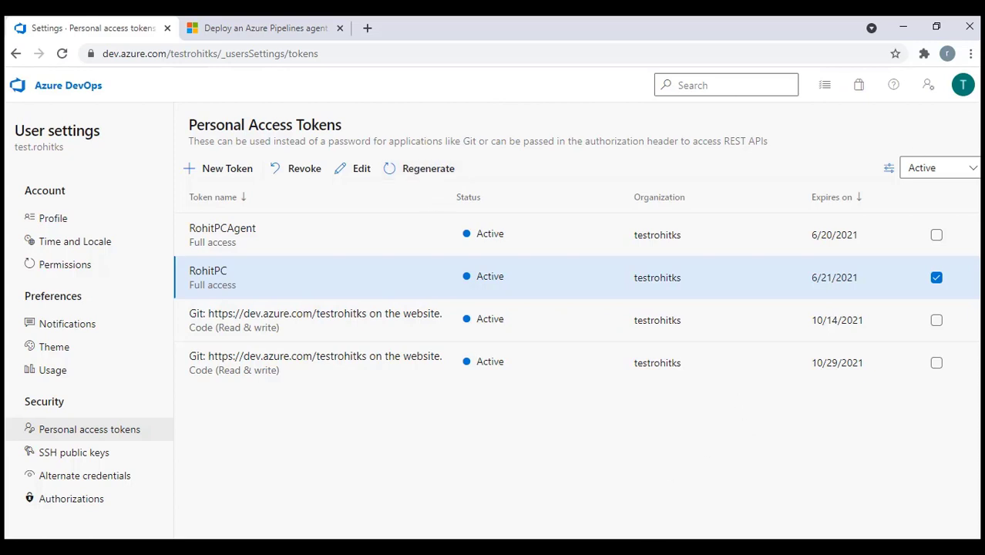
{"action": "key", "text": "alt+Tab"}
{"action": "left_click", "coordinate": [191, 381]}
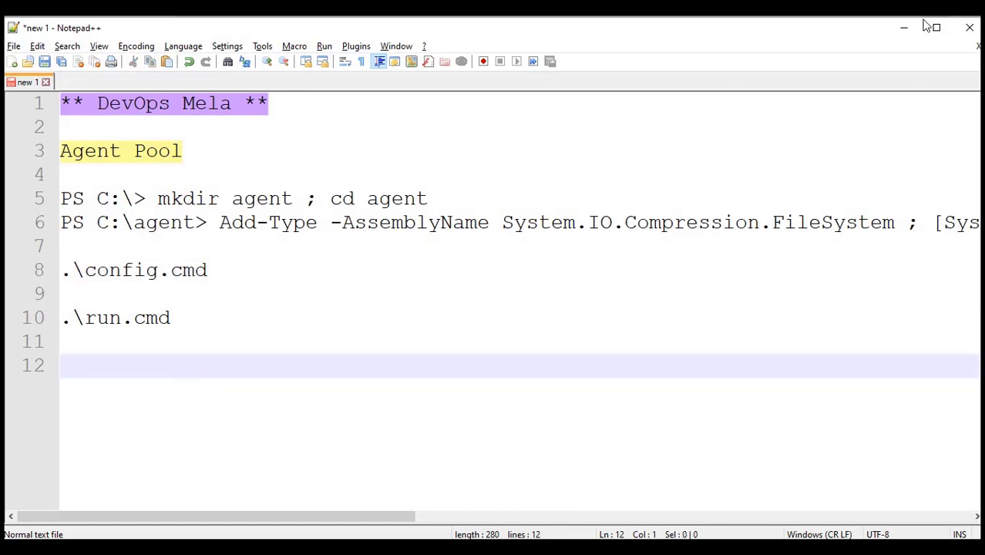
{"action": "key", "text": "ctrl+v"}
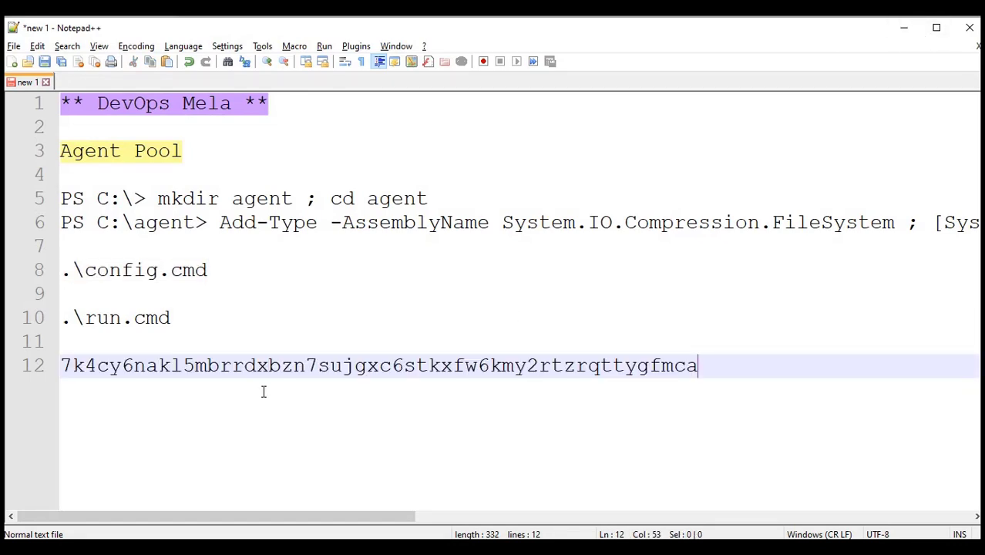
{"action": "left_click", "coordinate": [904, 28]}
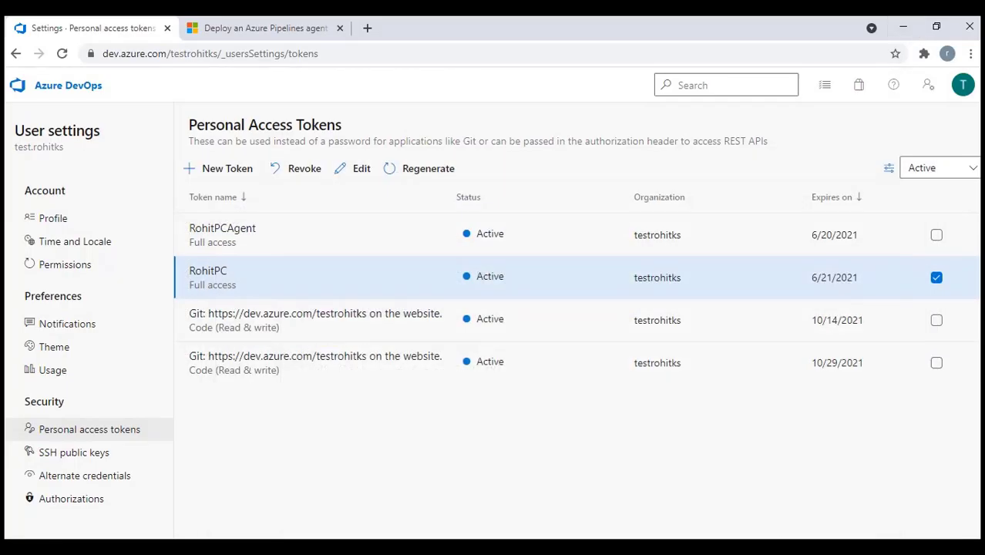
Choose PAT authentication in the PowerShell agent setup and submit the pasted RohitPC token
{"action": "key", "text": "alt+Tab"}
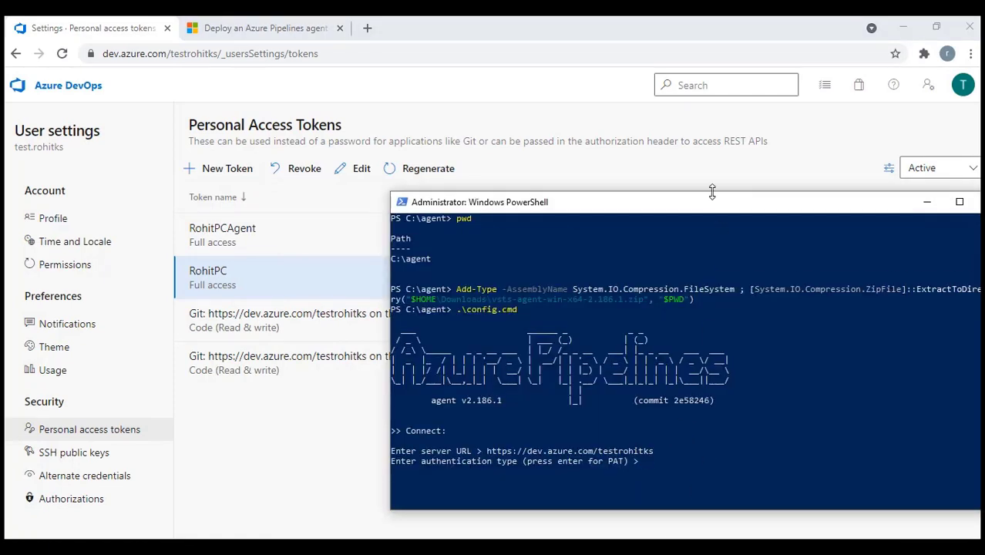
{"action": "left_click_drag", "start_coordinate": [711, 202], "coordinate": [706, 101]}
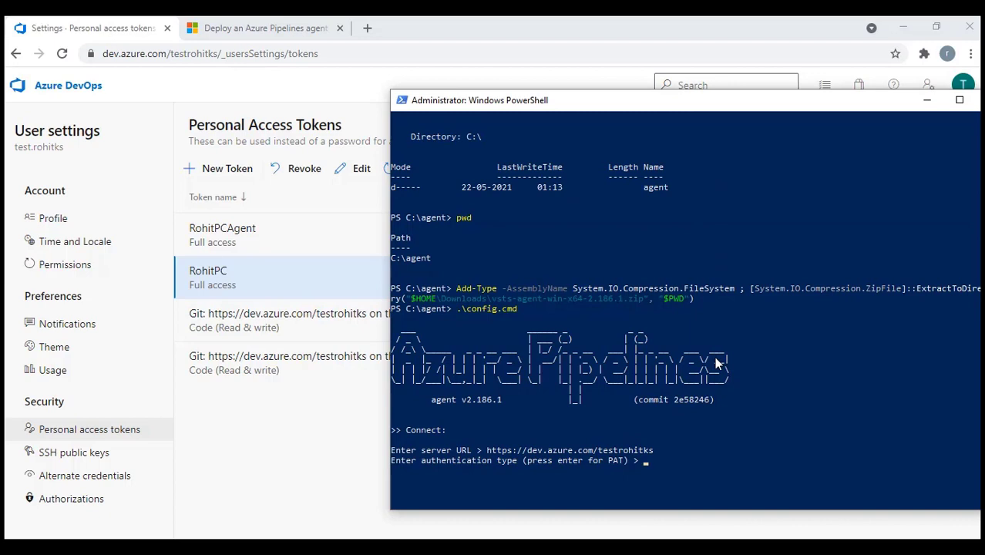
{"action": "key", "text": "Return"}
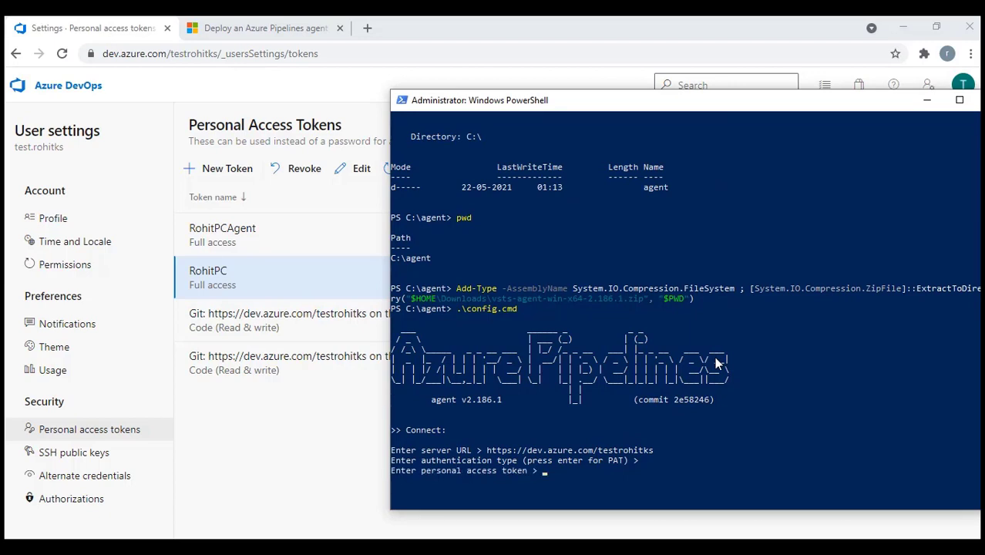
{"action": "right_click", "coordinate": [716, 363]}
{"action": "key", "text": "Return"}
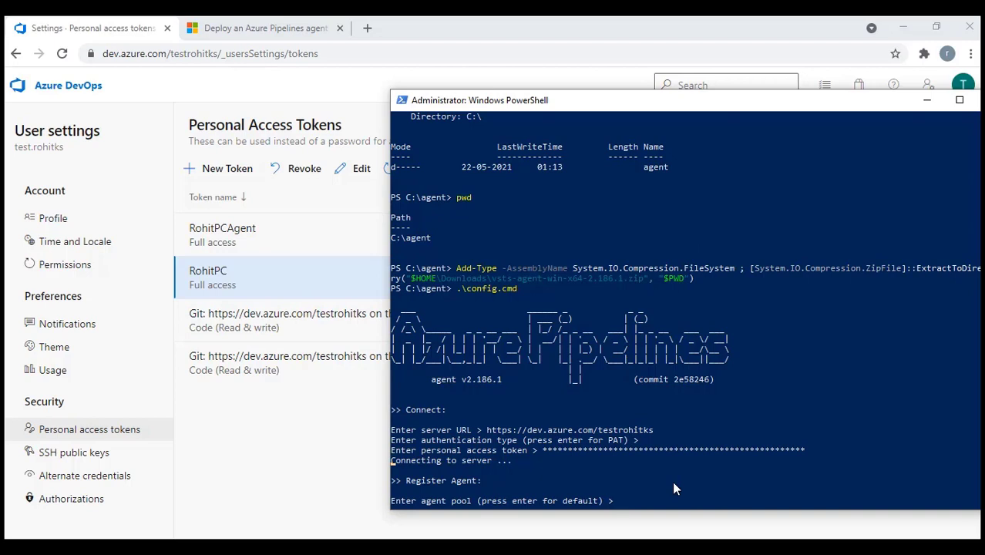
{"action": "left_click", "coordinate": [279, 463]}
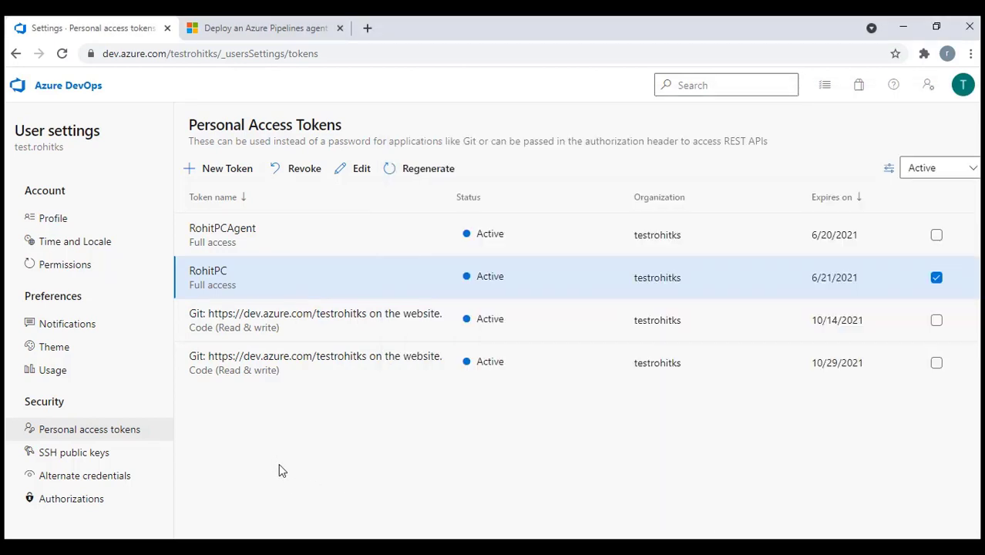
Open Shopping_Website's Project settings > Agent pools, check the Default pool, and return to the list
{"action": "left_click", "coordinate": [71, 90]}
{"action": "left_click", "coordinate": [305, 222]}
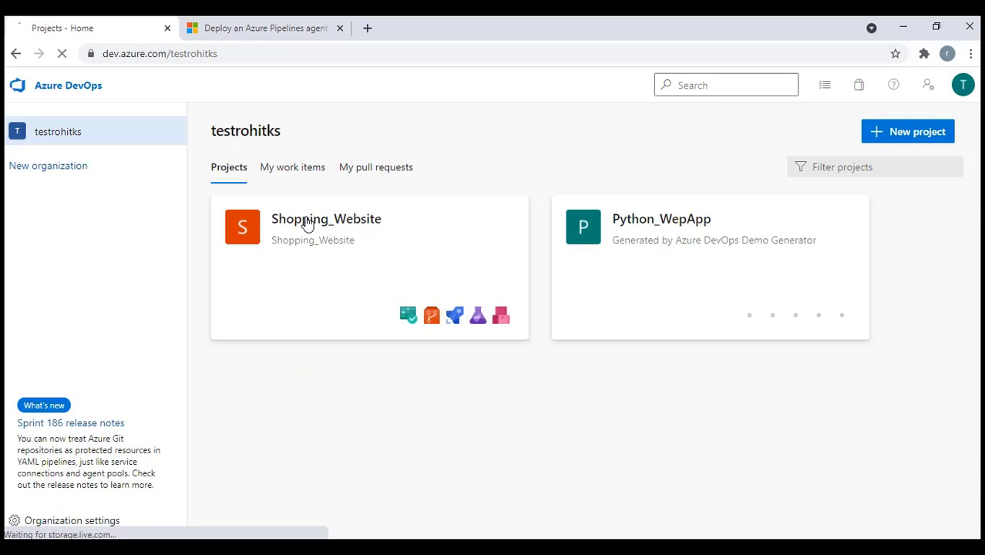
{"action": "left_click", "coordinate": [69, 527]}
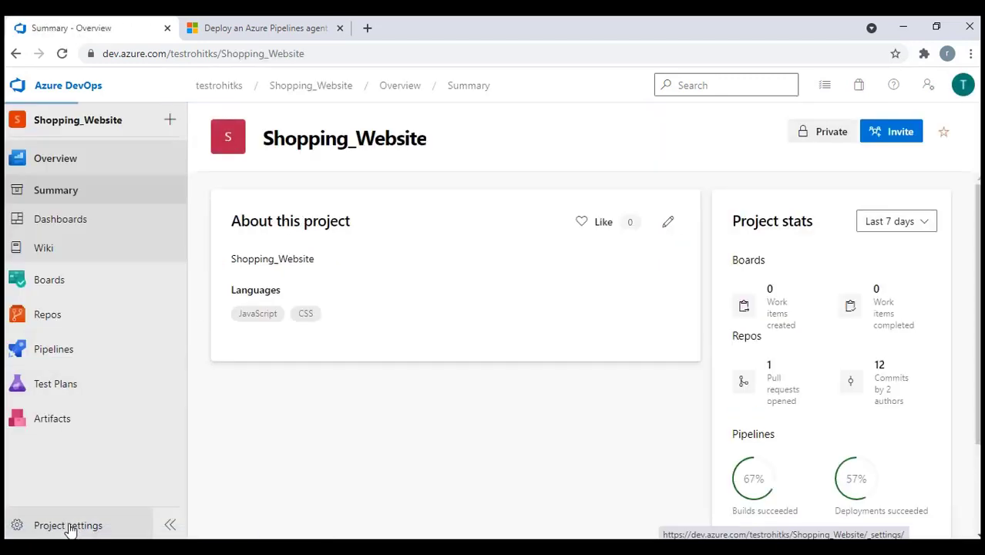
{"action": "scroll", "coordinate": [125, 409], "scroll_direction": "down", "scroll_amount": 1}
{"action": "left_click", "coordinate": [125, 415]}
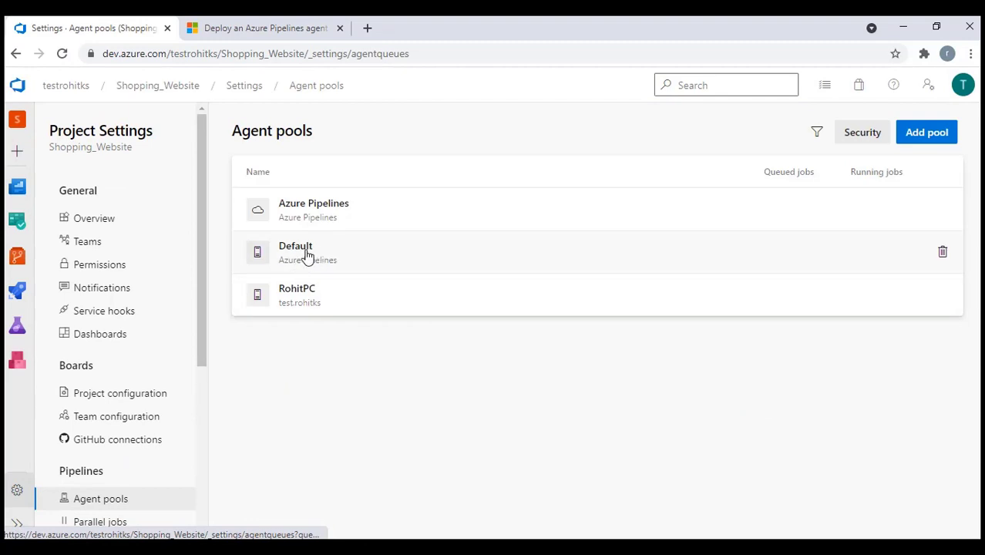
{"action": "left_click", "coordinate": [294, 254]}
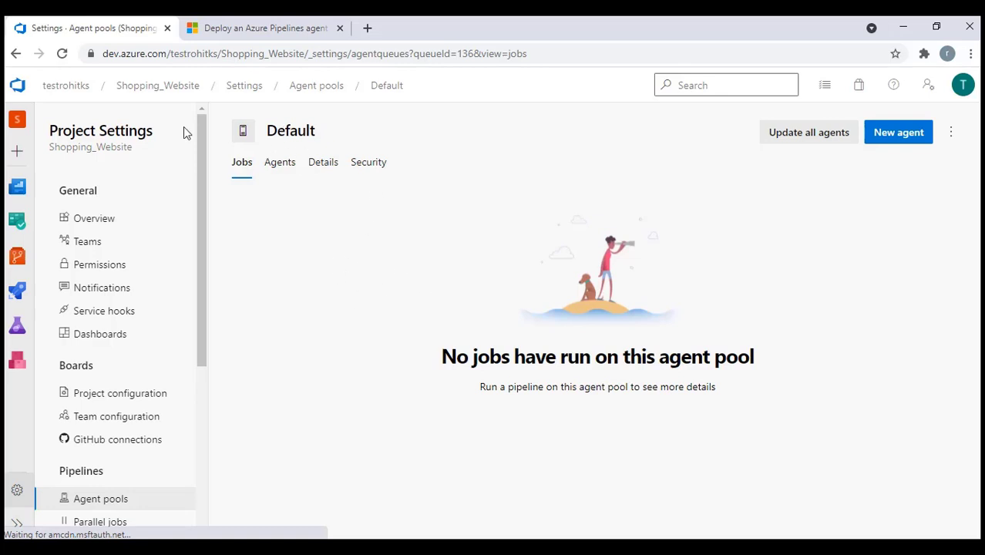
{"action": "left_click", "coordinate": [96, 500]}
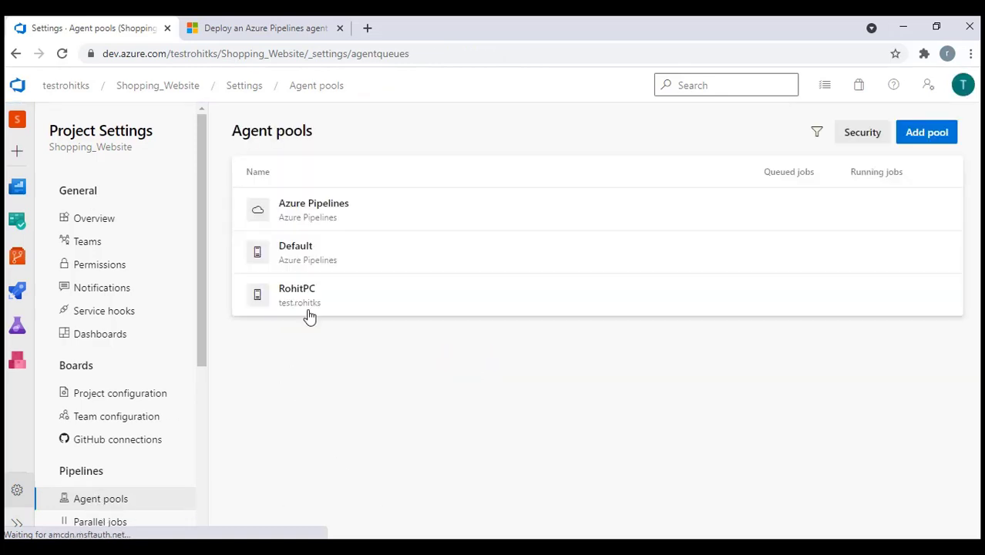
Enter RohitPC as both the agent pool and the agent name
{"action": "key", "text": "alt+Tab"}
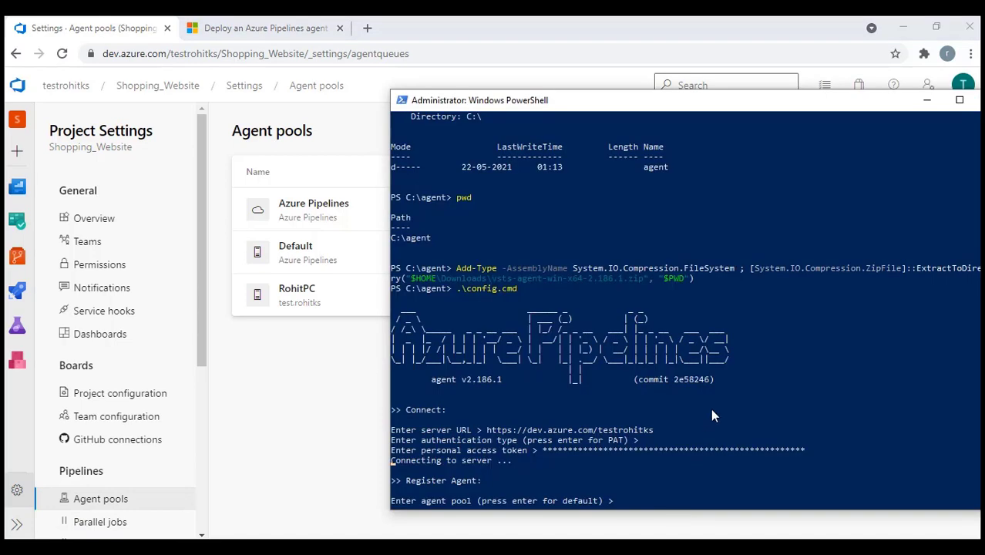
{"action": "type", "text": "RohitPC"}
{"action": "key", "text": "Return"}
{"action": "type", "text": "RohitP"}
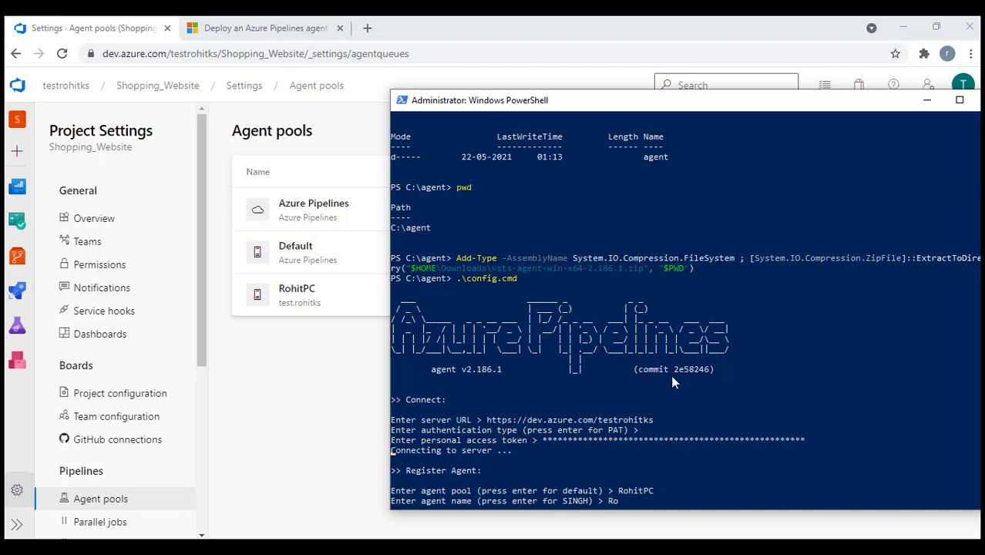
{"action": "type", "text": "C"}
{"action": "key", "text": "Return"}
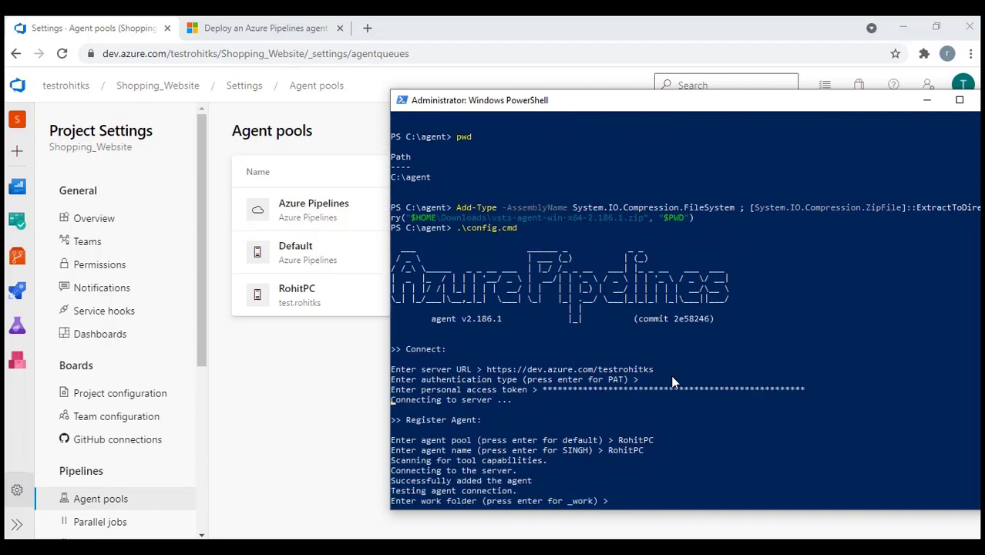
Accept the default work folder and unzip settings, and decline running as a service and autologon
{"action": "key", "text": "Return"}
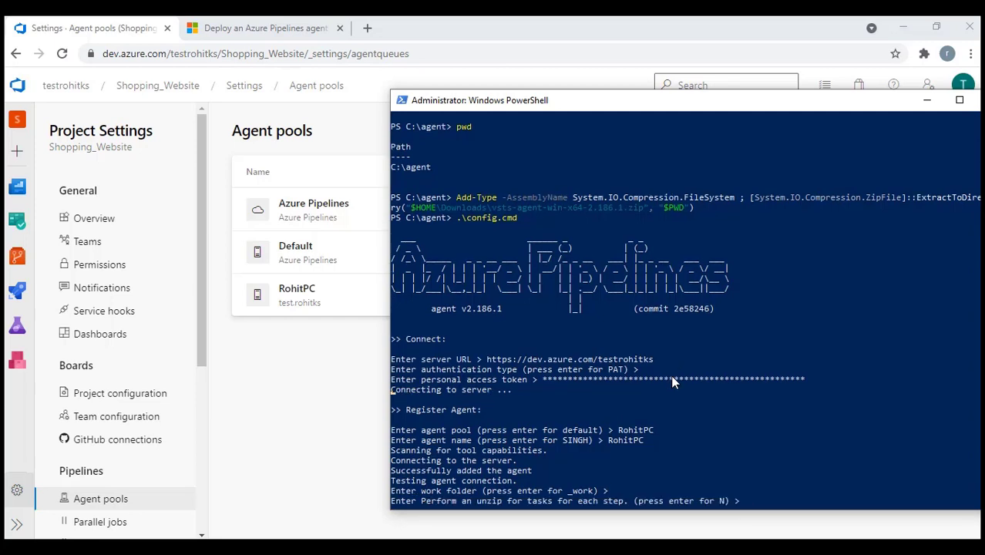
{"action": "key", "text": "Return"}
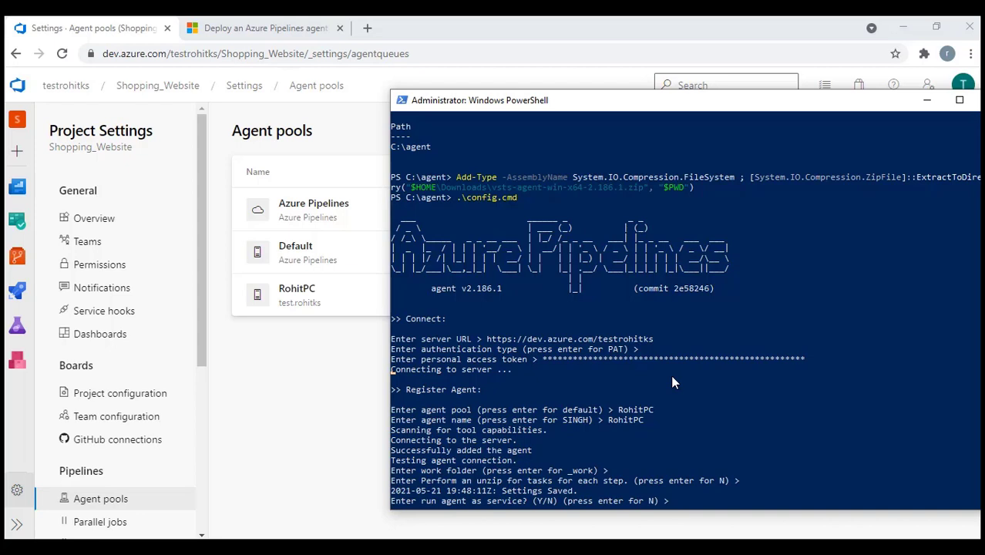
{"action": "type", "text": "Y"}
{"action": "key", "text": "BackSpace"}
{"action": "key", "text": "Return"}
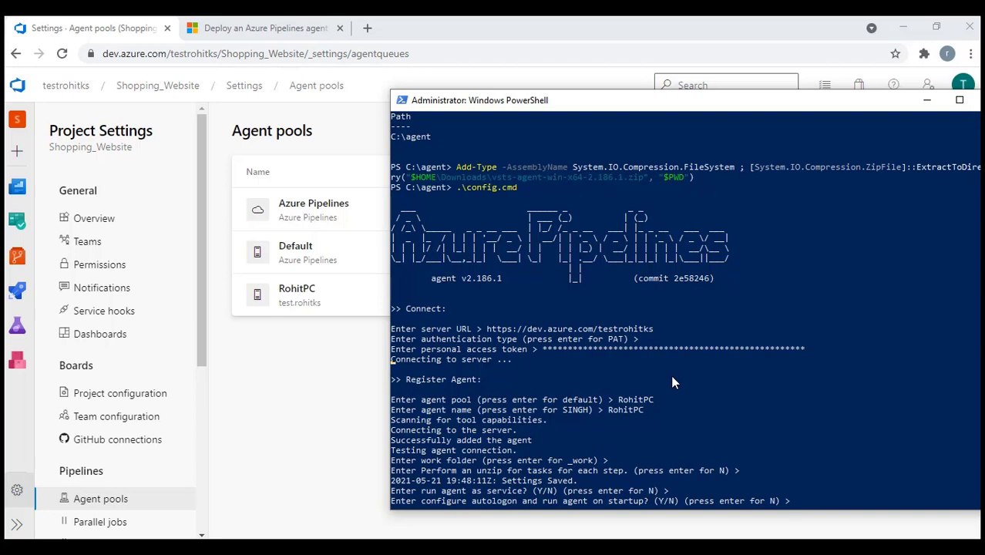
{"action": "key", "text": "Return"}
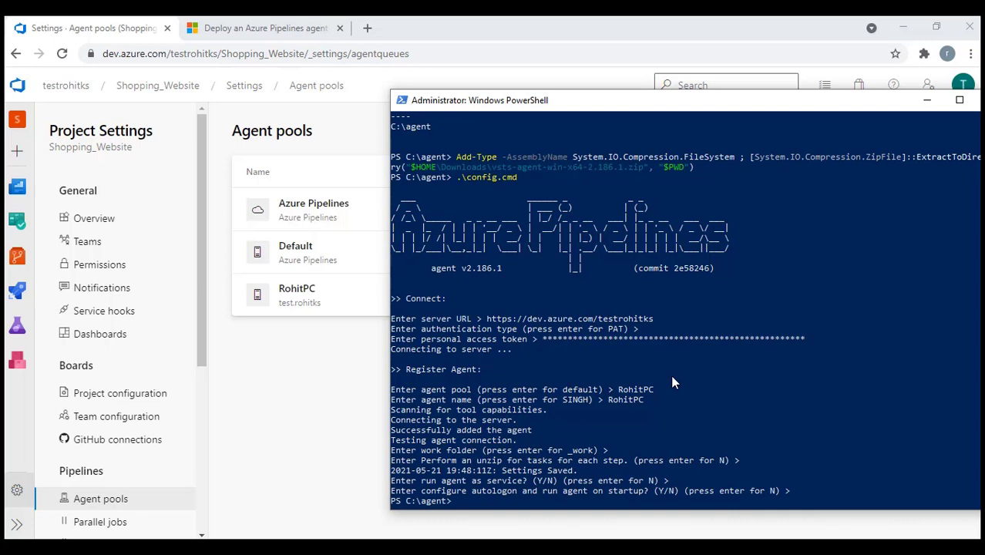
Copy .\run.cmd from the notes and run it in PowerShell to start the agent
{"action": "left_click", "coordinate": [613, 497]}
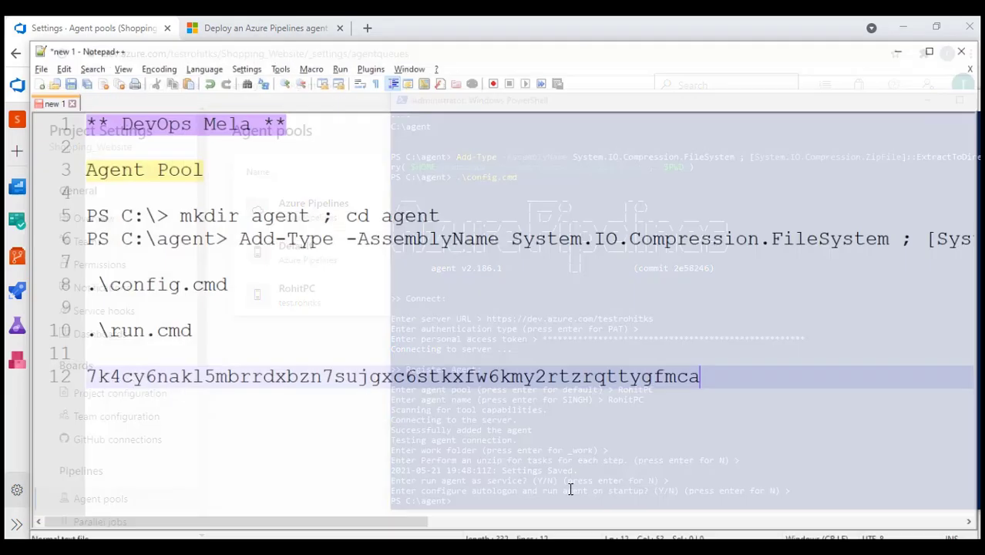
{"action": "left_click_drag", "start_coordinate": [175, 319], "coordinate": [44, 322]}
{"action": "key", "text": "ctrl+c"}
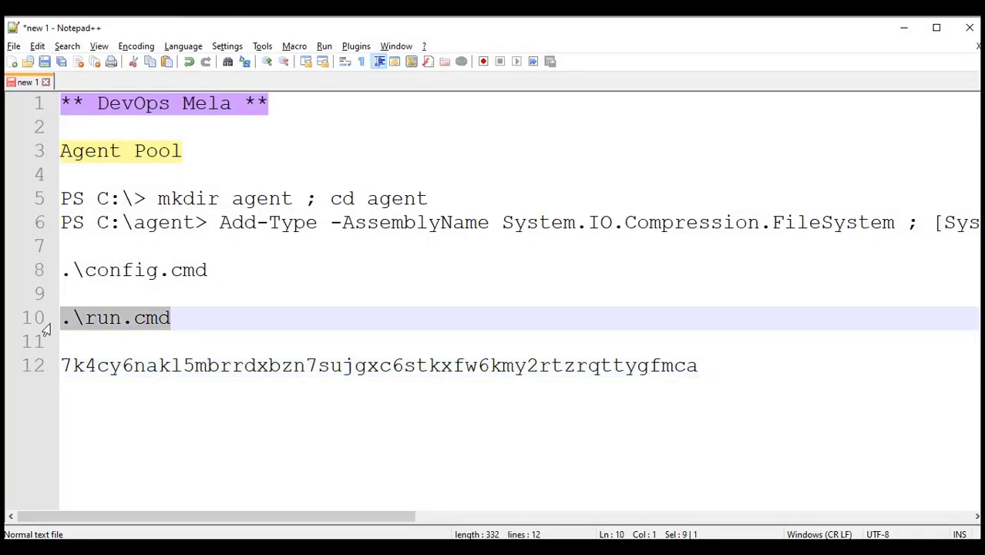
{"action": "left_click", "coordinate": [905, 29]}
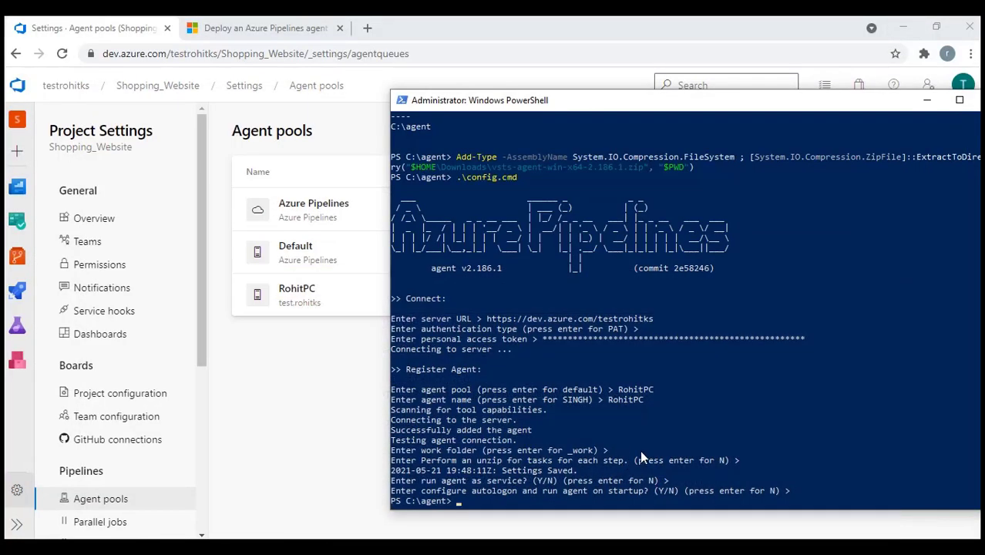
{"action": "right_click", "coordinate": [640, 455]}
{"action": "key", "text": "Return"}
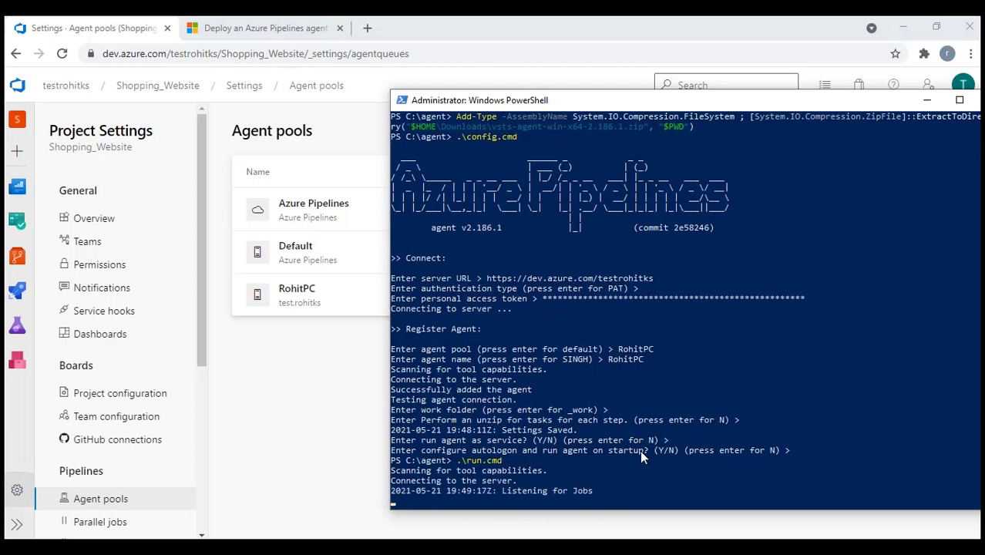
Edit the SQLDB_Build pipeline and switch its agent pool from Azure Pipelines to RohitPC
{"action": "left_click", "coordinate": [21, 299]}
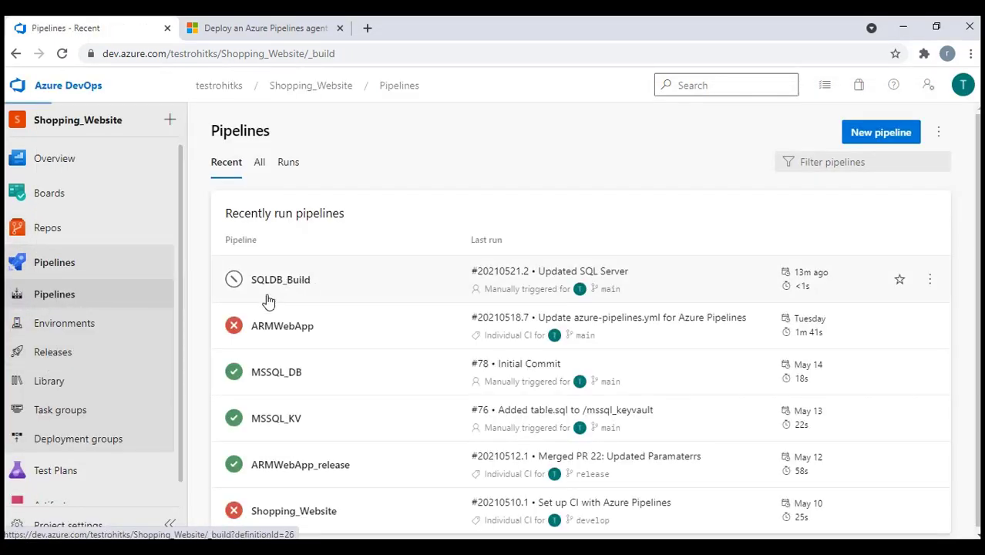
{"action": "left_click", "coordinate": [266, 299]}
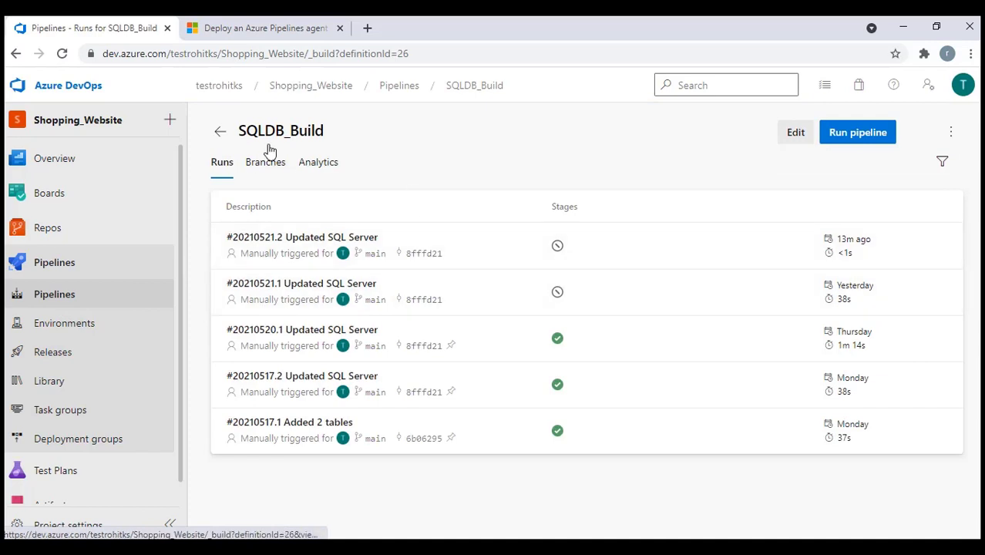
{"action": "left_click", "coordinate": [797, 135]}
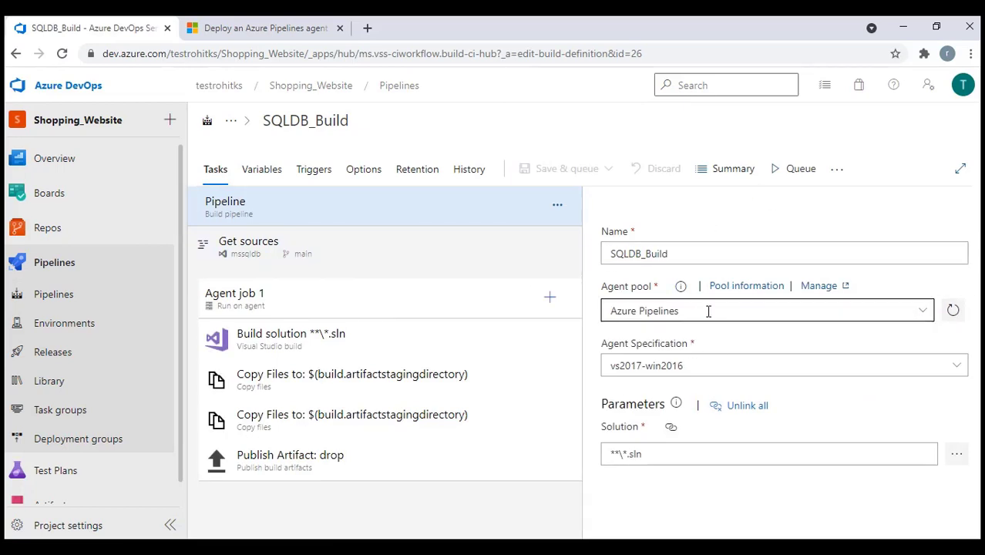
{"action": "left_click_drag", "start_coordinate": [709, 311], "coordinate": [598, 311]}
{"action": "left_click", "coordinate": [927, 312]}
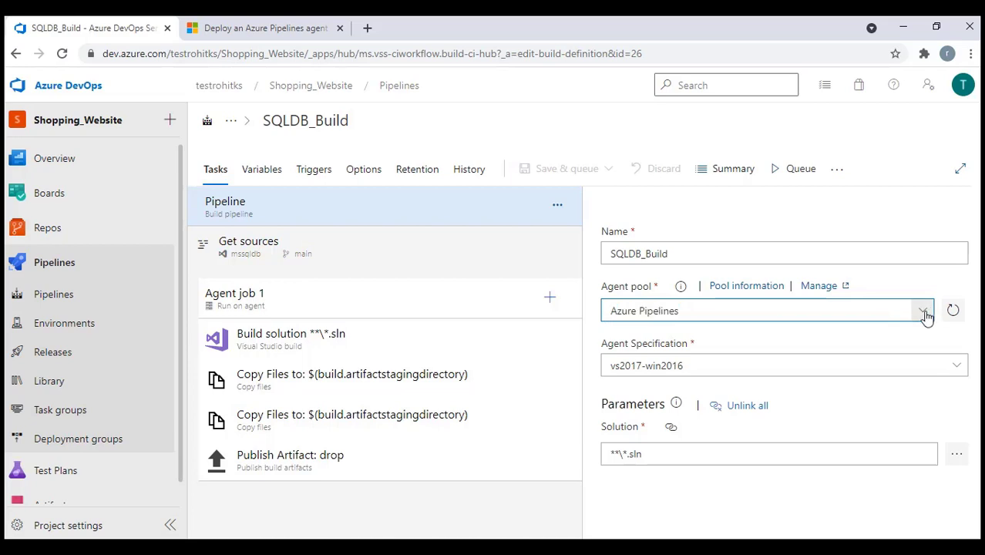
{"action": "left_click", "coordinate": [927, 313]}
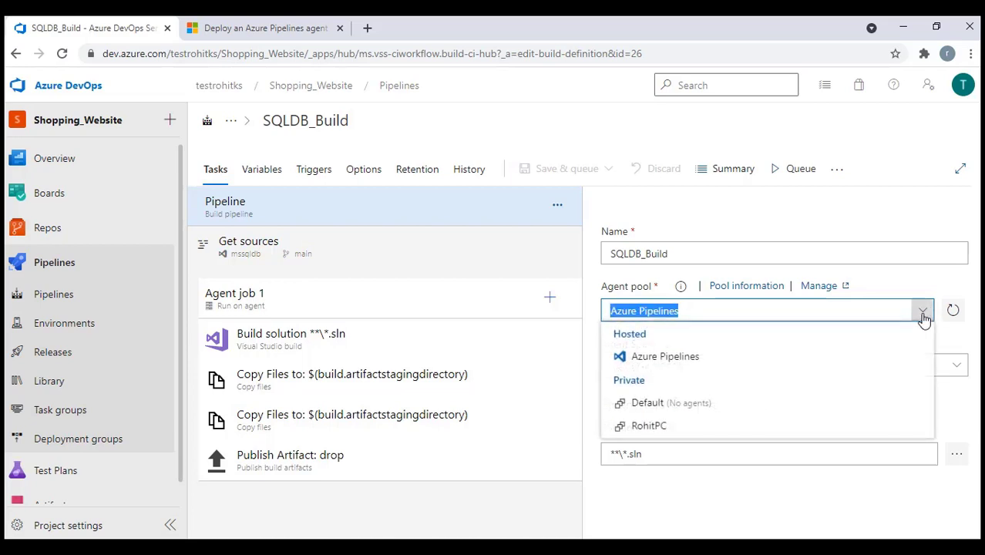
{"action": "left_click", "coordinate": [650, 428]}
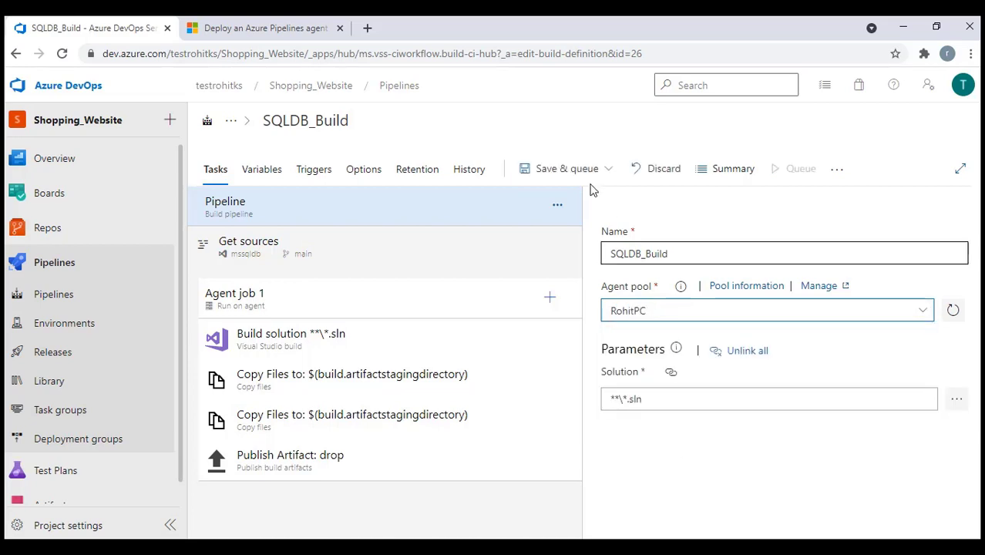
Save and queue the SQLDB_Build pipeline to start a run
{"action": "left_click", "coordinate": [545, 168]}
{"action": "left_click", "coordinate": [549, 202]}
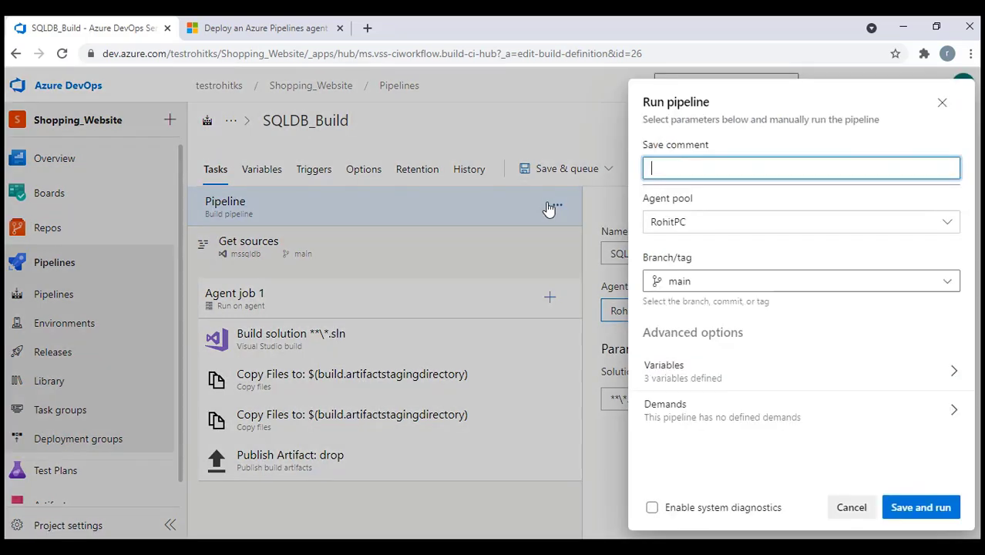
{"action": "left_click", "coordinate": [922, 507]}
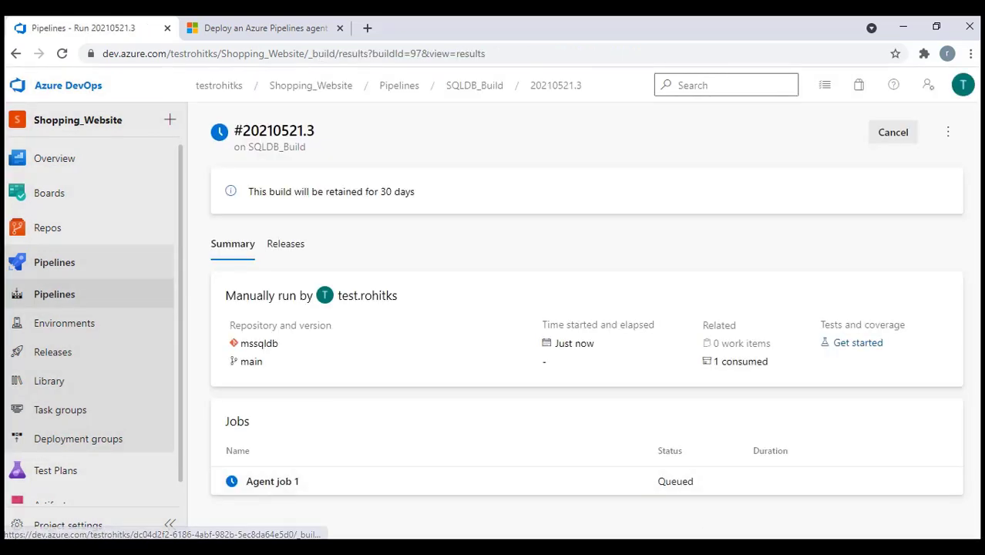
Follow the Agent job 1 logs until build 20210521.3 succeeds, then go to Releases
{"action": "key", "text": "alt+Tab"}
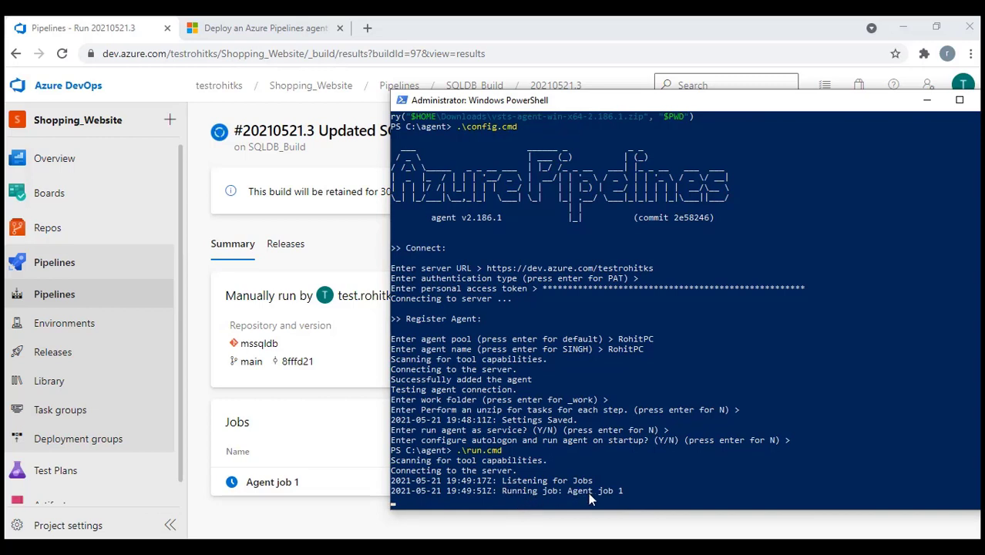
{"action": "left_click", "coordinate": [267, 484]}
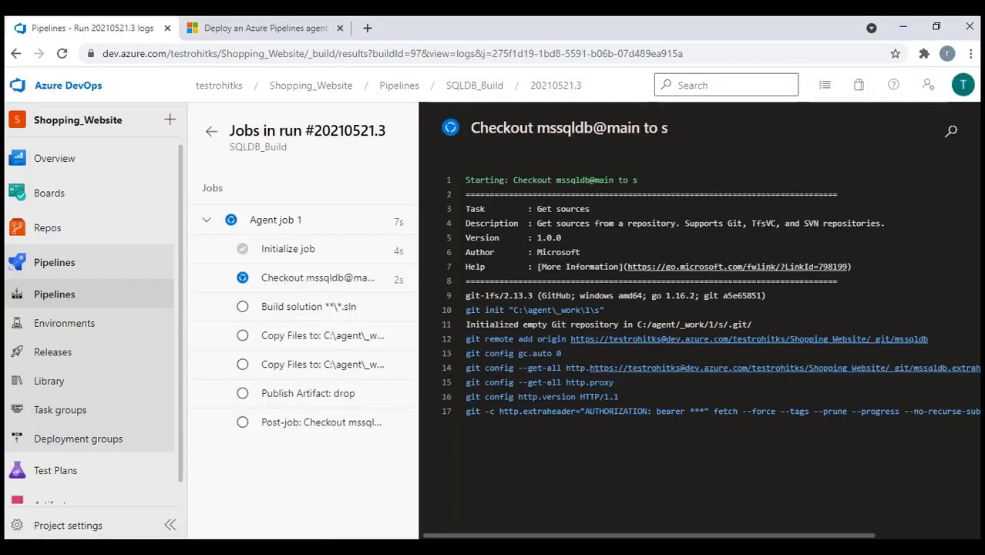
{"action": "key", "text": "alt+Tab"}
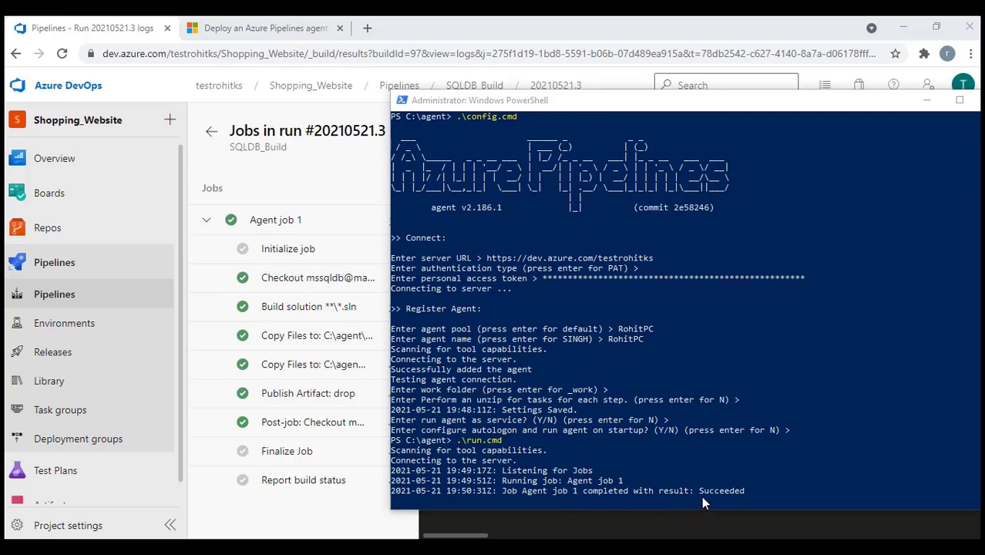
{"action": "left_click", "coordinate": [927, 100]}
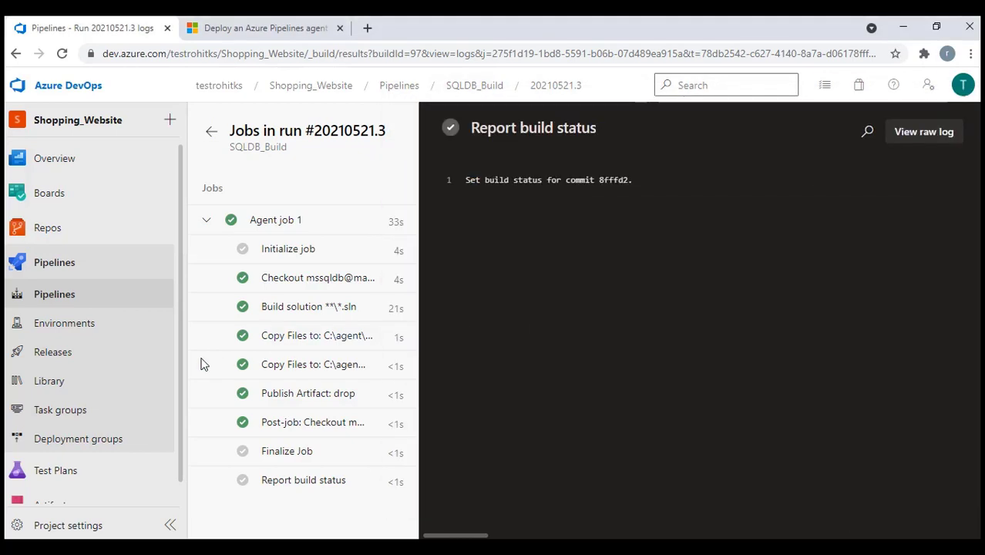
{"action": "left_click", "coordinate": [43, 357]}
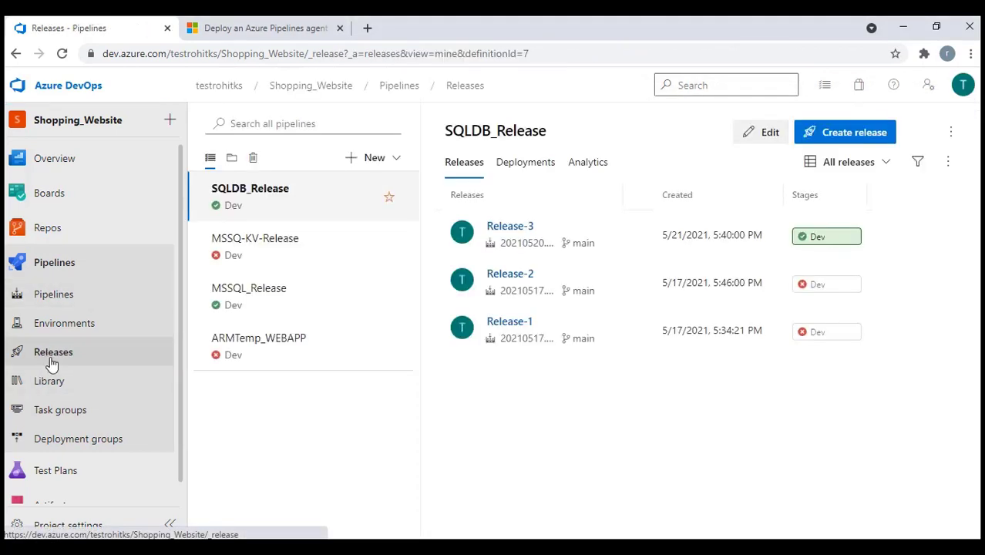
Set the SQLDB_Release Dev stage agent job to the RohitPC pool and save
{"action": "left_click", "coordinate": [759, 145]}
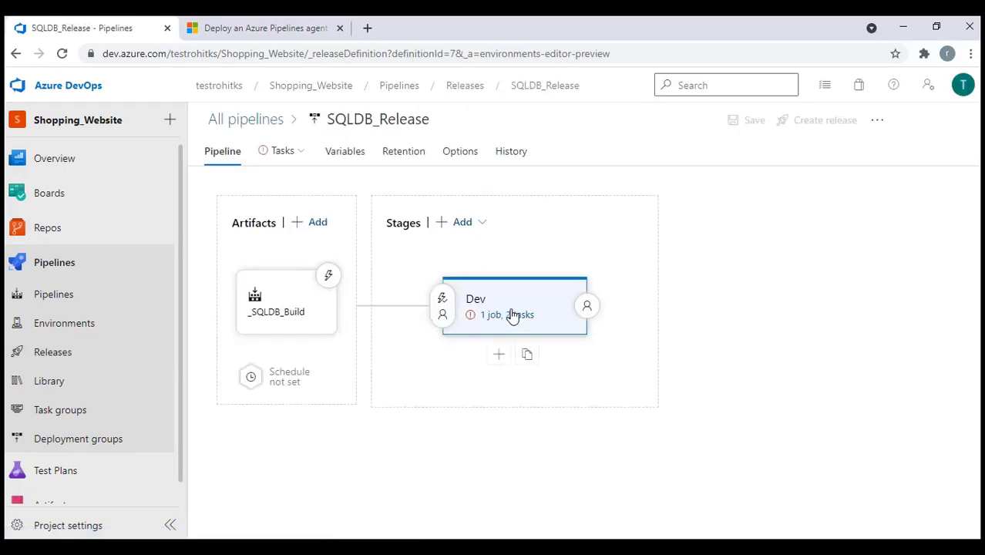
{"action": "left_click", "coordinate": [509, 315]}
{"action": "left_click", "coordinate": [374, 241]}
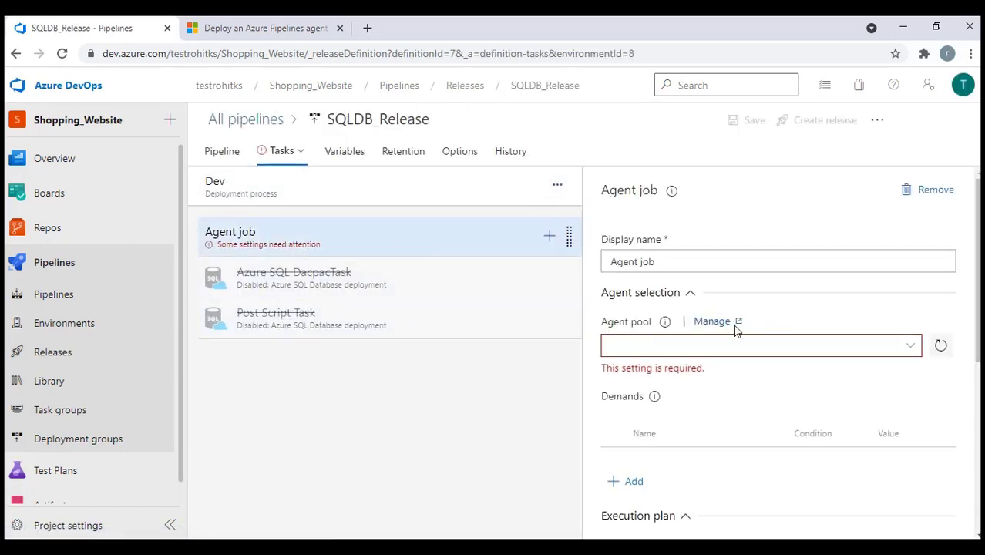
{"action": "left_click", "coordinate": [913, 349]}
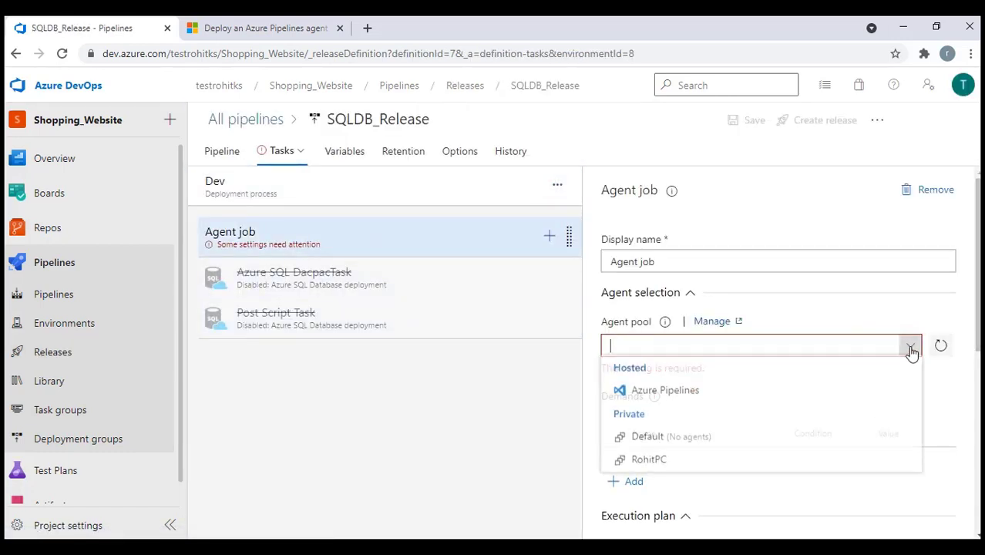
{"action": "left_click", "coordinate": [650, 462]}
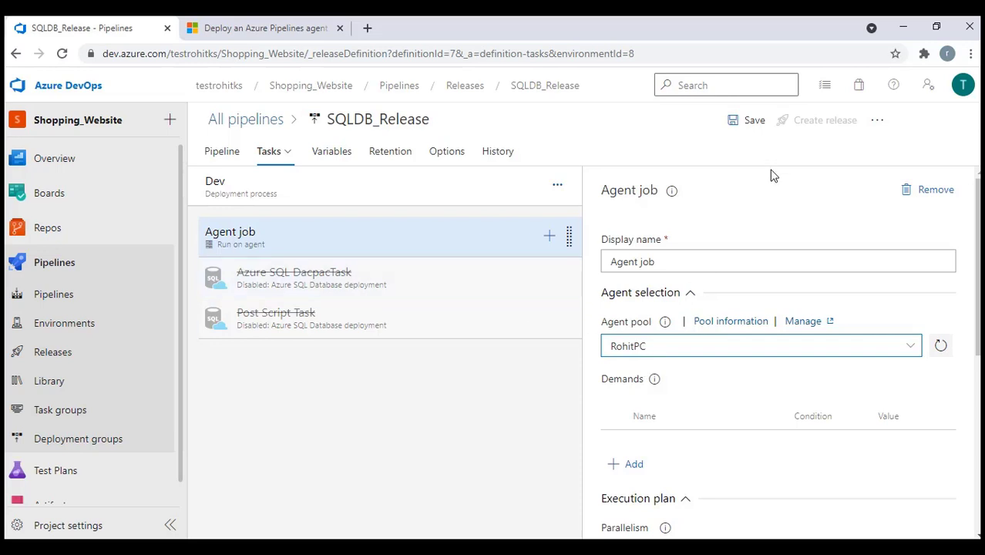
{"action": "left_click", "coordinate": [747, 123]}
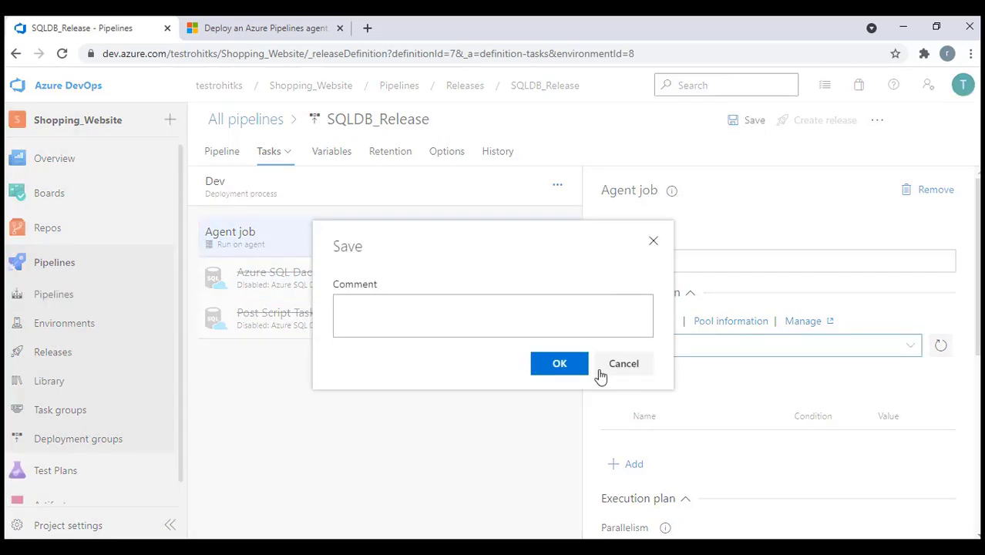
{"action": "left_click", "coordinate": [570, 369]}
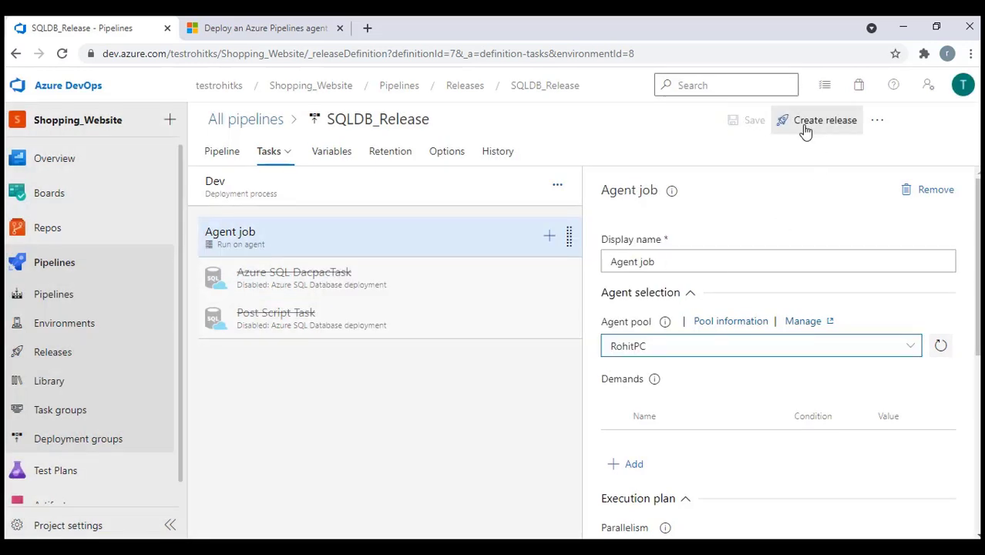
Create a new release from build 20210521.3 and open Release-4
{"action": "left_click", "coordinate": [806, 128]}
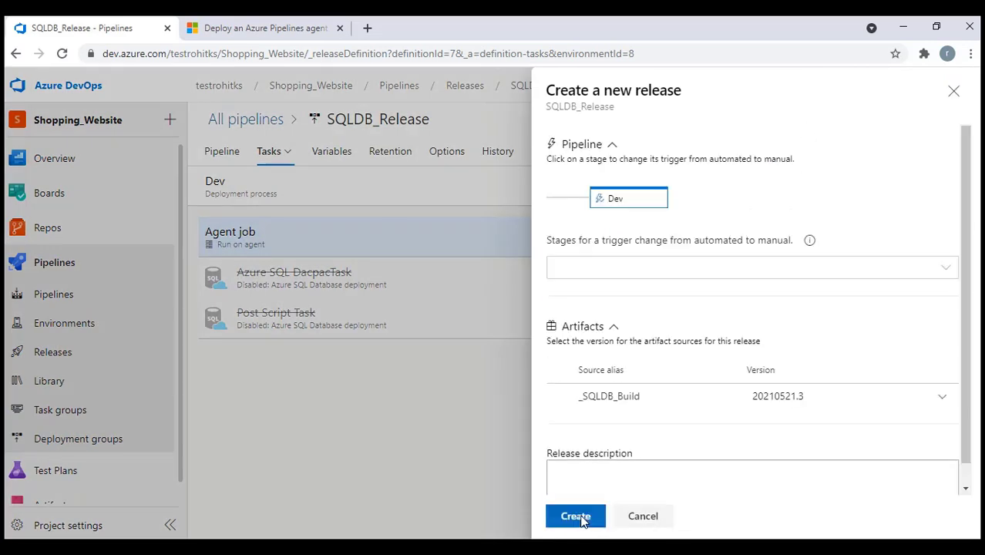
{"action": "left_click", "coordinate": [570, 516]}
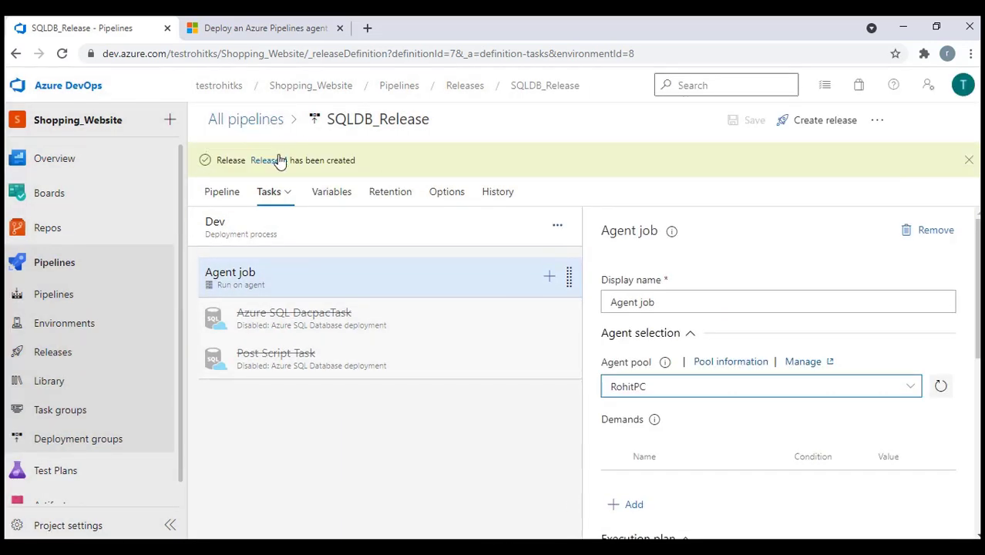
{"action": "left_click", "coordinate": [280, 164]}
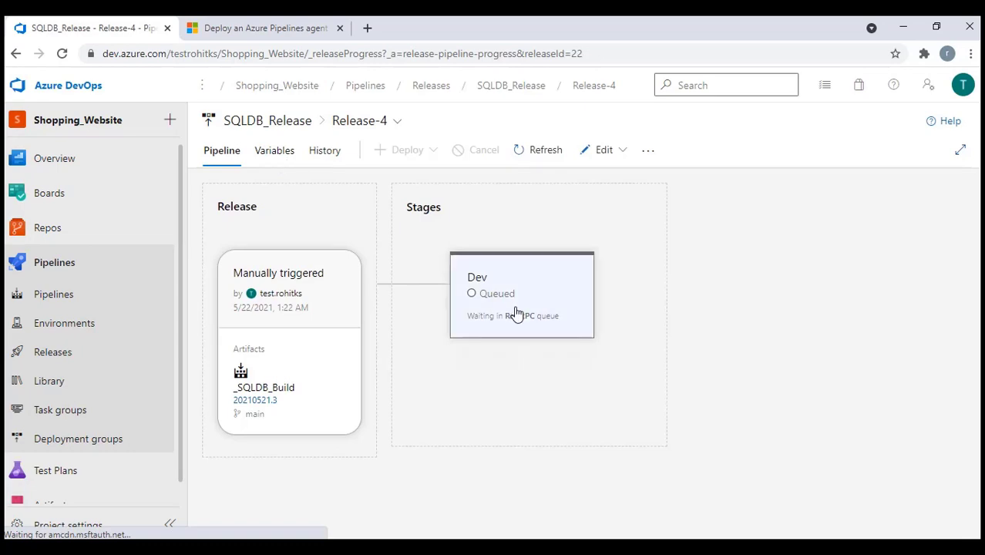
Check the Initialize job log to confirm agent RohitPC ran the Dev stage
{"action": "left_click", "coordinate": [561, 362]}
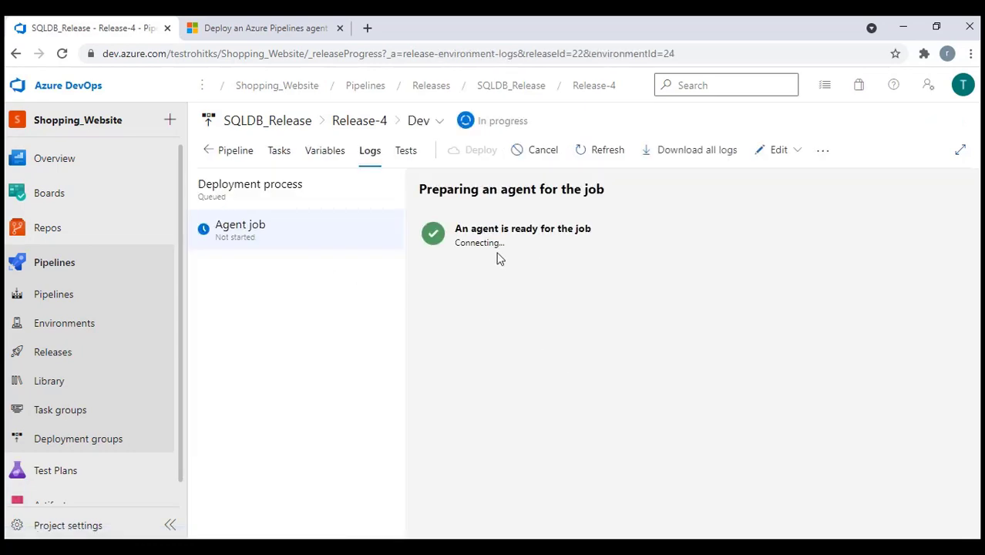
{"action": "key", "text": "alt+Tab"}
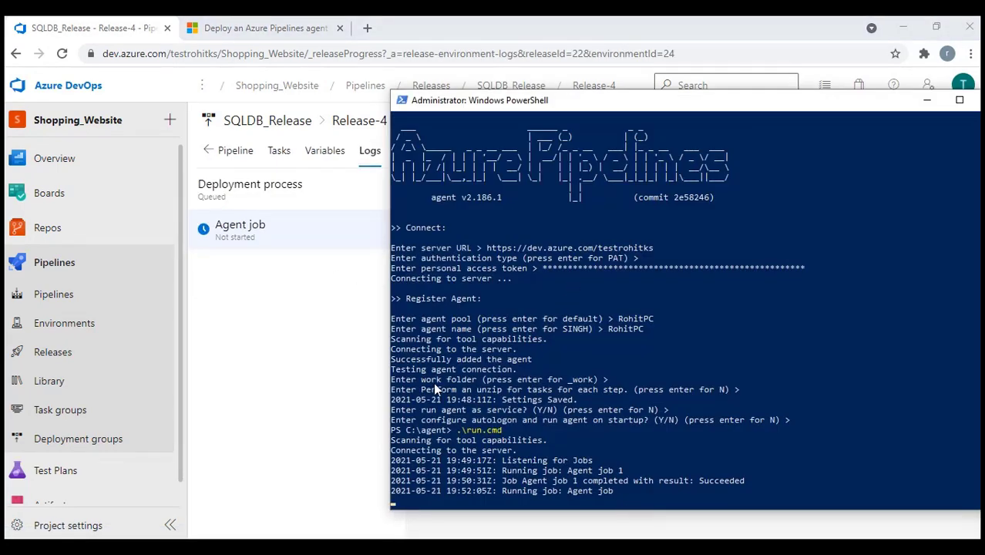
{"action": "left_click_drag", "start_coordinate": [392, 331], "coordinate": [576, 333]}
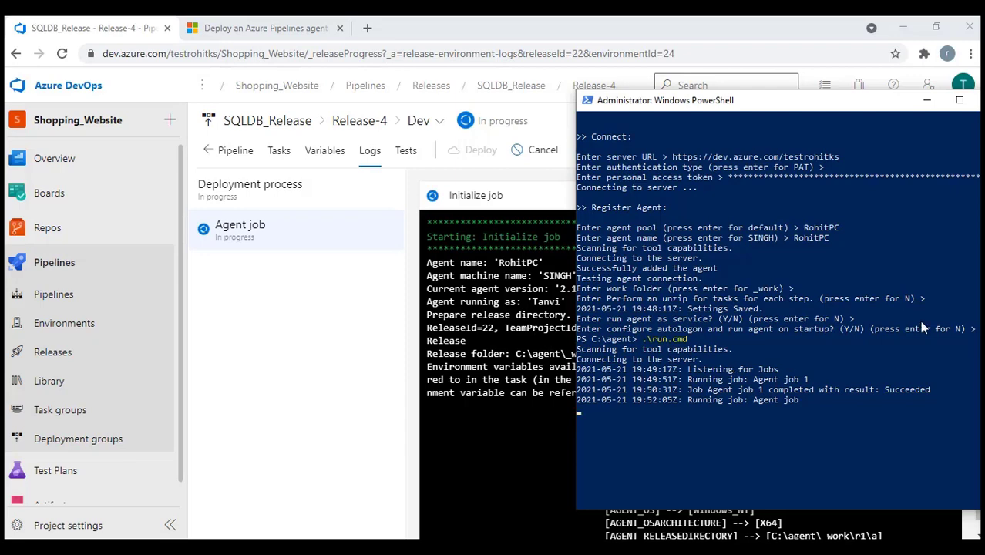
{"action": "left_click", "coordinate": [932, 106]}
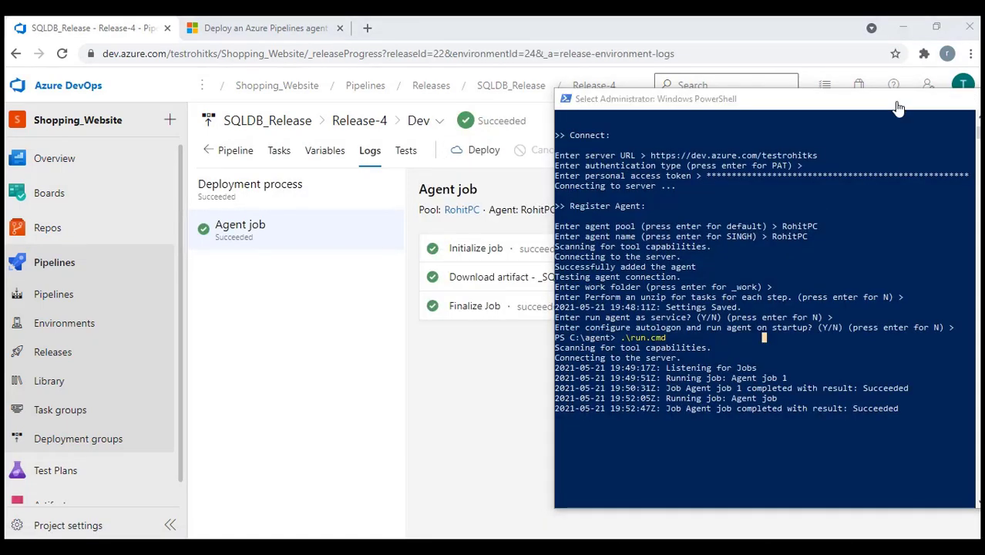
{"action": "left_click", "coordinate": [902, 100]}
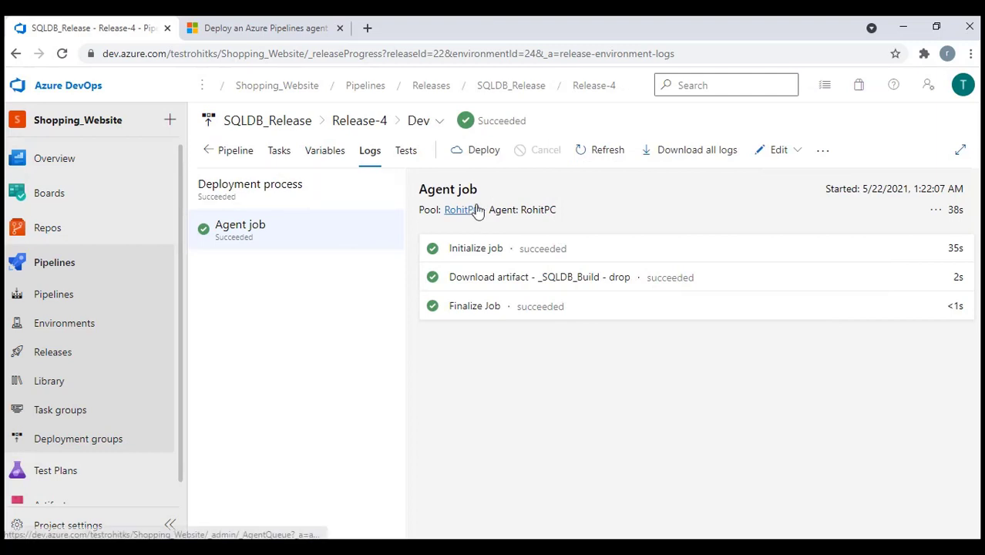
{"action": "left_click", "coordinate": [472, 251]}
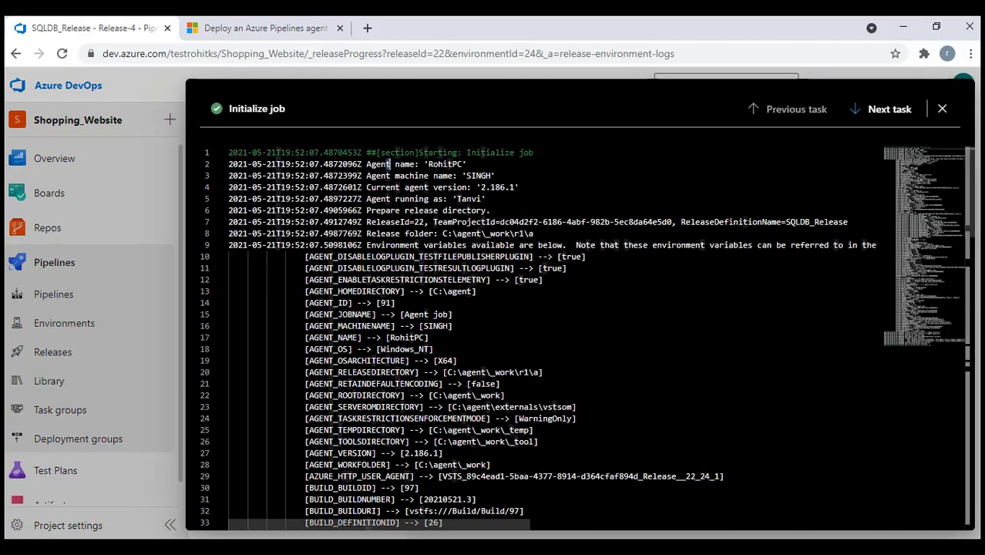
{"action": "left_click_drag", "start_coordinate": [367, 163], "coordinate": [467, 165]}
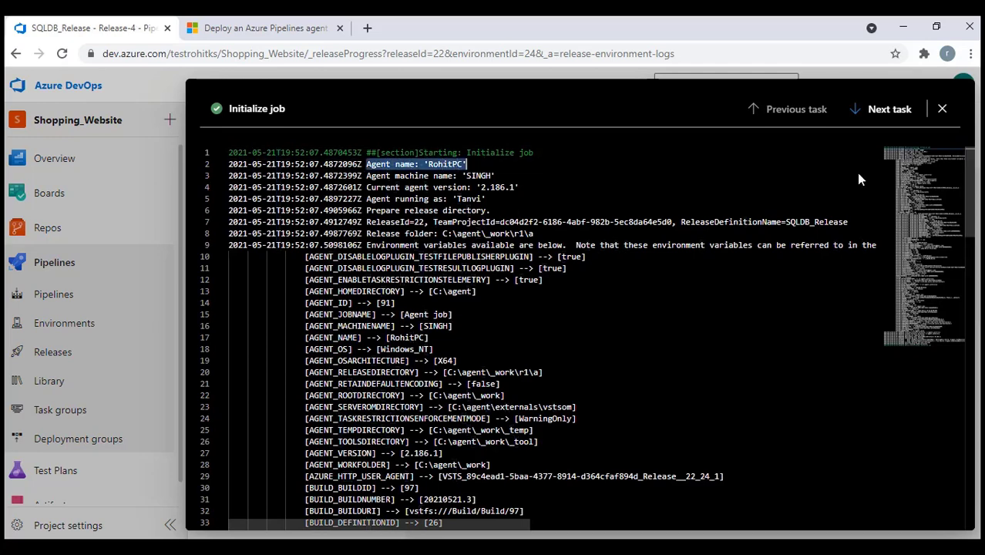
{"action": "left_click", "coordinate": [942, 108]}
Stop the running agent in PowerShell with Ctrl+C and confirm termination with y
{"action": "key", "text": "alt+Tab"}
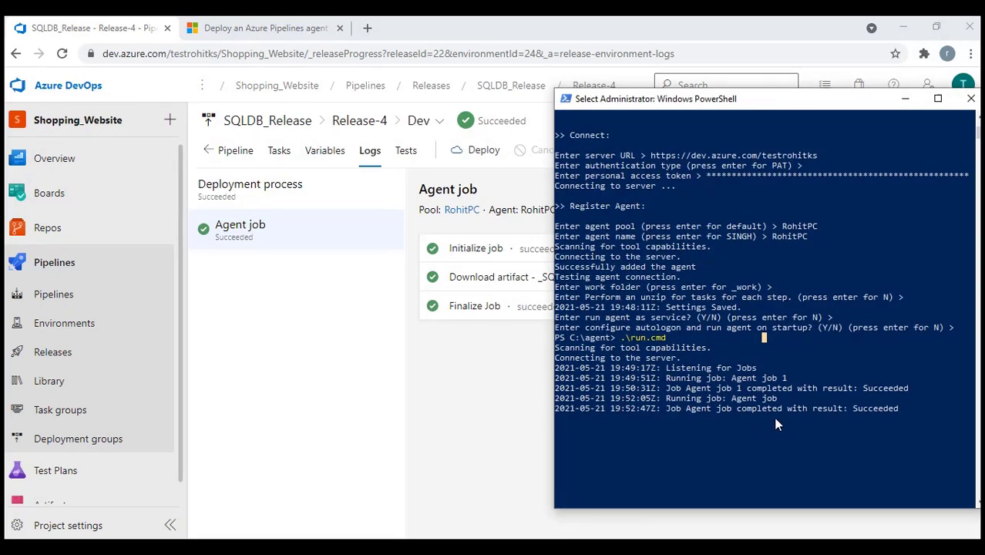
{"action": "key", "text": "Escape"}
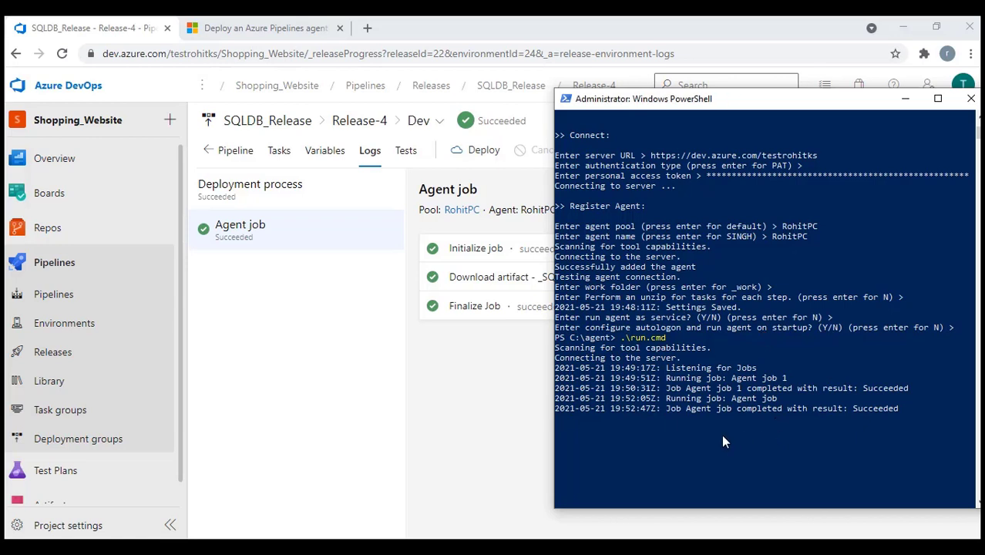
{"action": "left_click", "coordinate": [687, 437]}
{"action": "key", "text": "Escape"}
{"action": "left_click", "coordinate": [634, 428]}
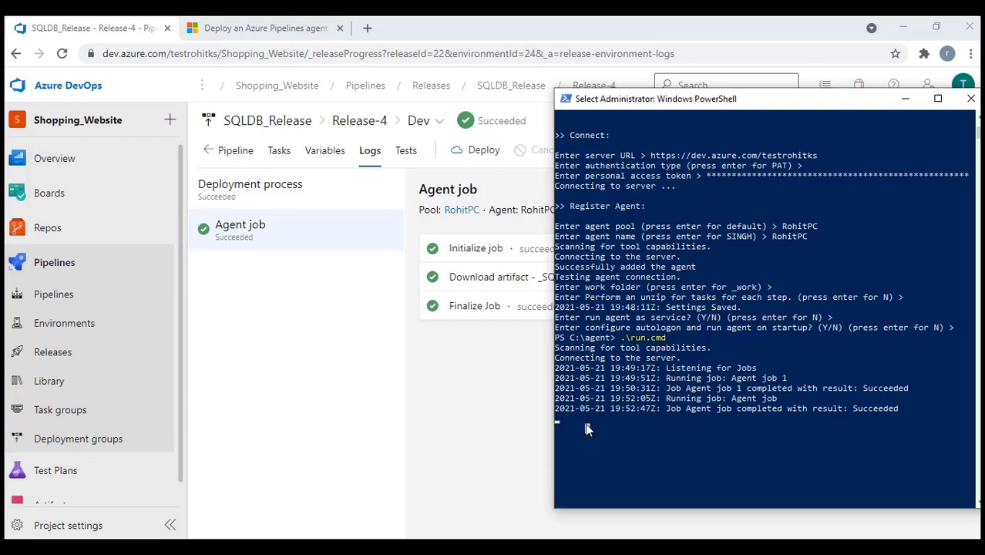
{"action": "key", "text": "ctrl+c"}
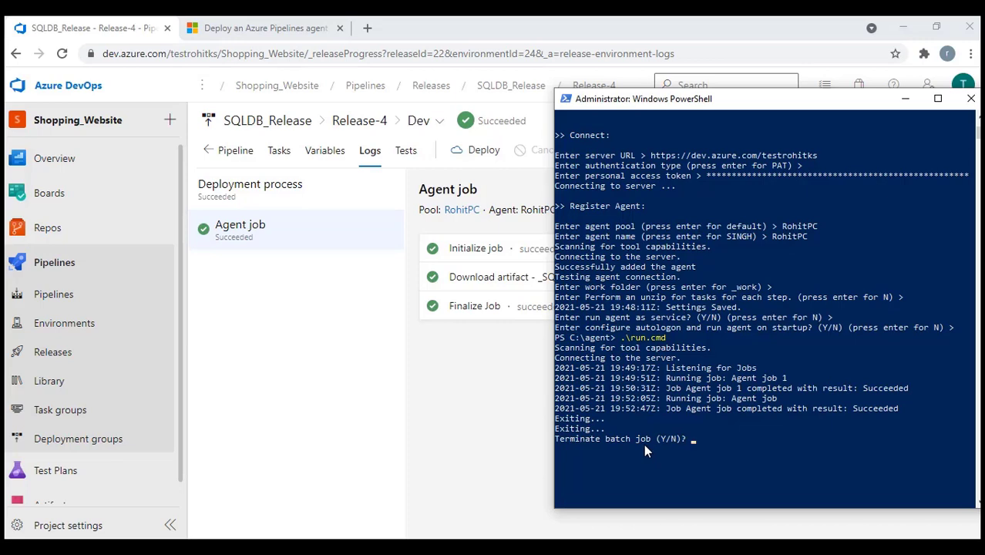
{"action": "type", "text": "y"}
{"action": "key", "text": "Return"}
Copy the .\config remove command from the docs' 'Remove and re-configure an agent' section
{"action": "left_click", "coordinate": [254, 27]}
{"action": "scroll", "coordinate": [435, 366], "scroll_direction": "down", "scroll_amount": 5}
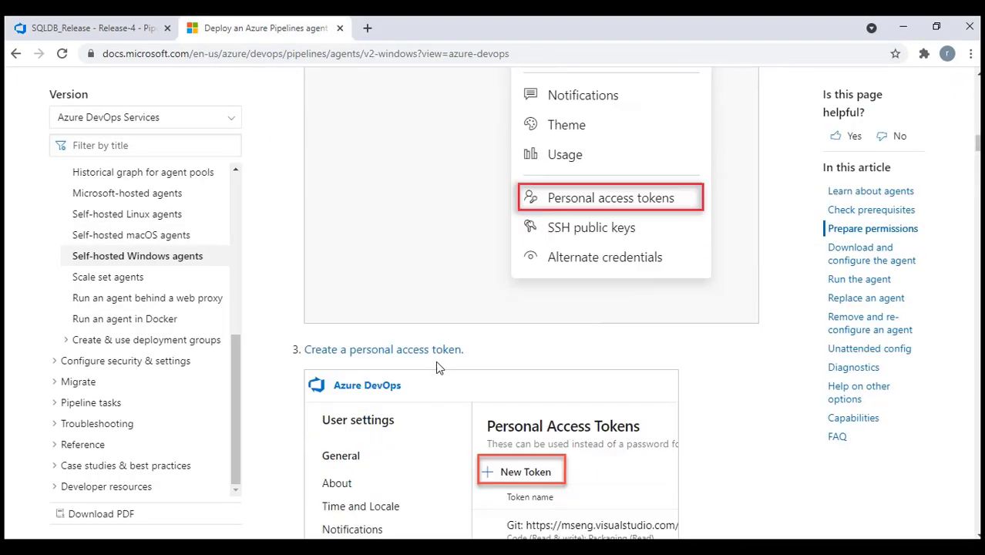
{"action": "scroll", "coordinate": [435, 367], "scroll_direction": "down", "scroll_amount": 15}
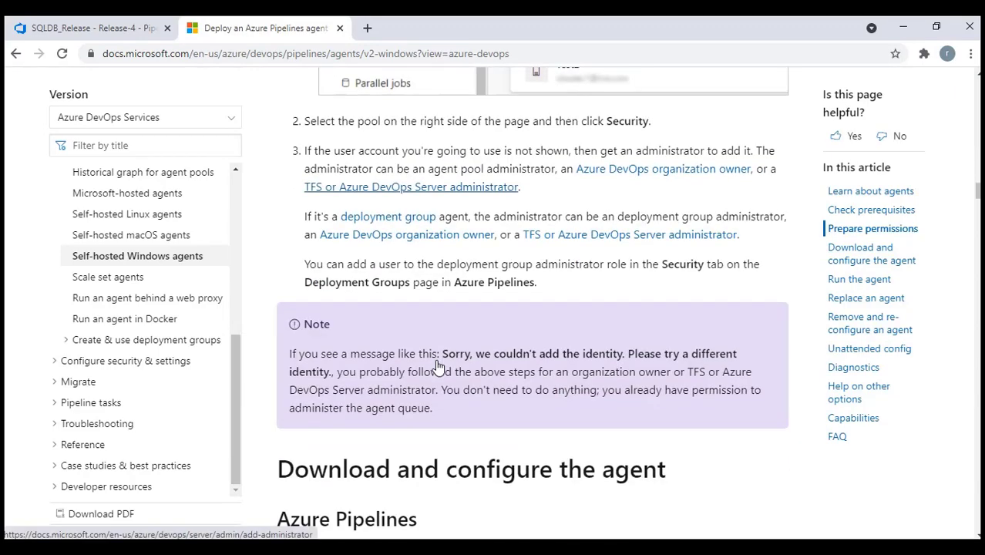
{"action": "scroll", "coordinate": [437, 363], "scroll_direction": "down", "scroll_amount": 15}
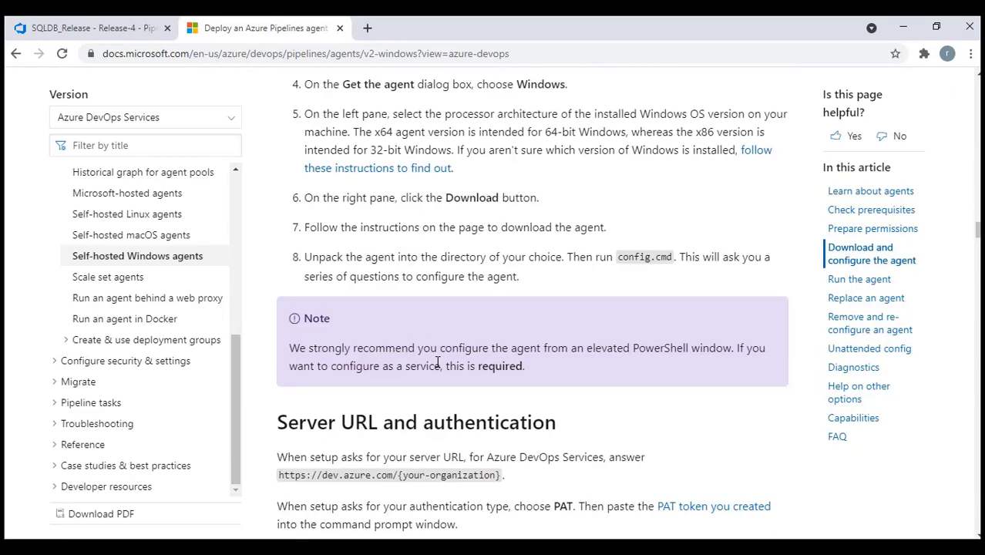
{"action": "scroll", "coordinate": [438, 363], "scroll_direction": "down", "scroll_amount": 11}
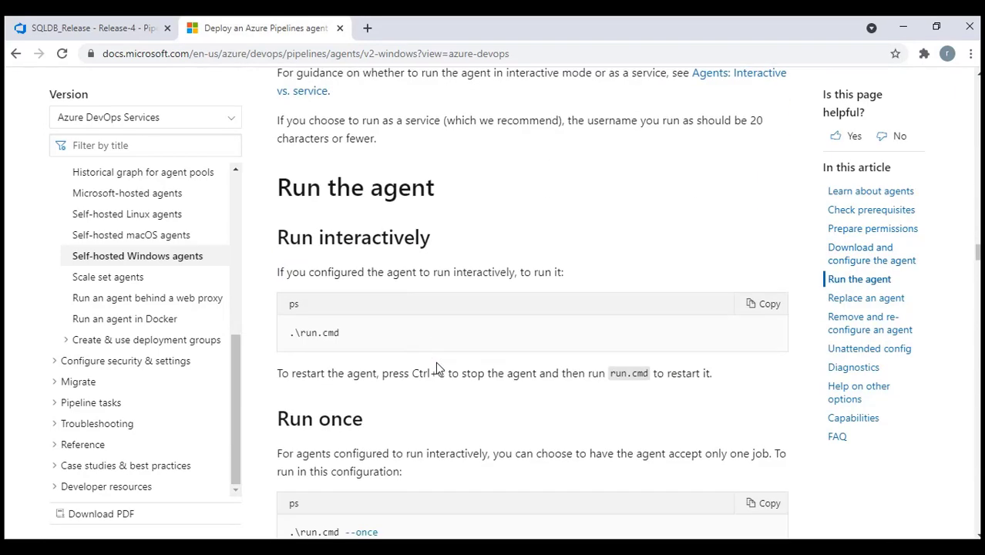
{"action": "scroll", "coordinate": [437, 367], "scroll_direction": "down", "scroll_amount": 12}
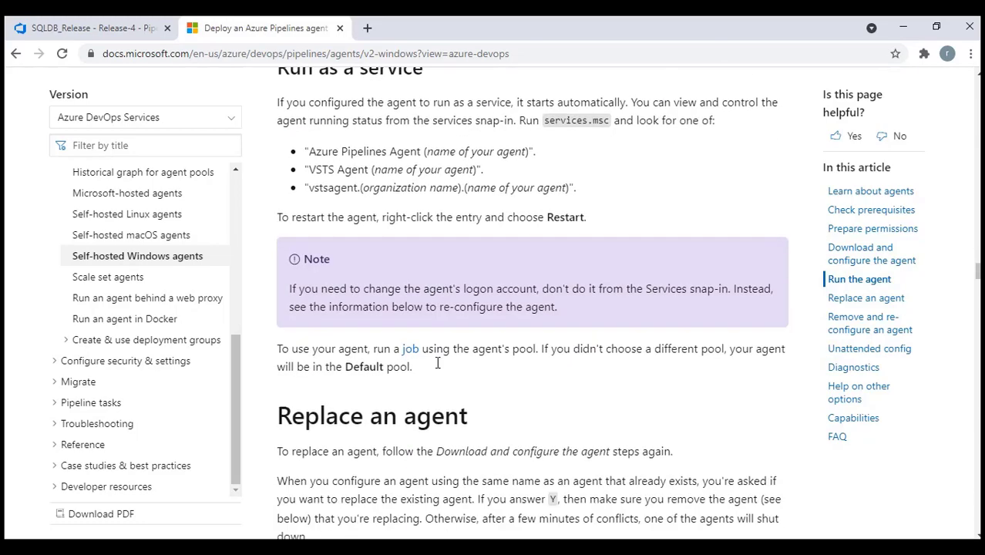
{"action": "scroll", "coordinate": [437, 362], "scroll_direction": "up", "scroll_amount": 3}
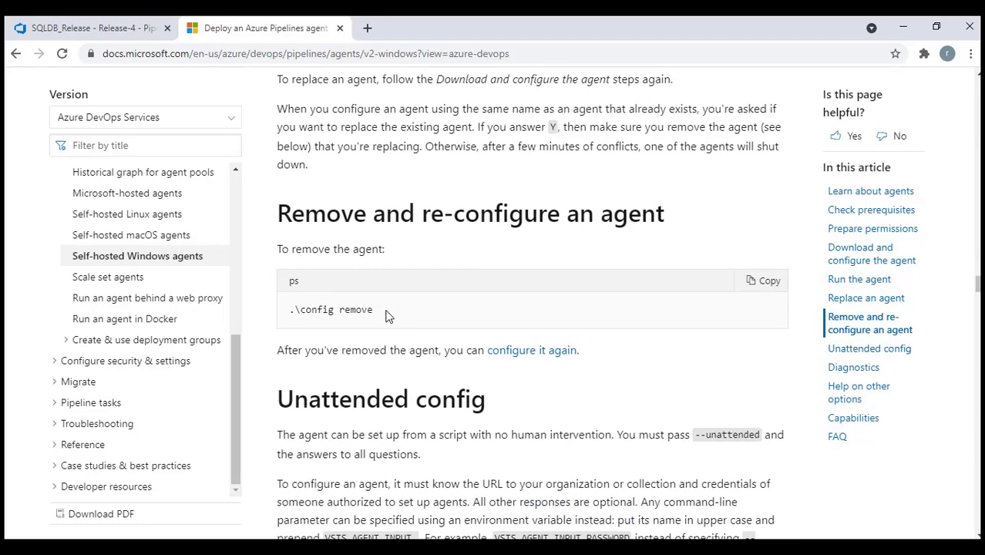
{"action": "left_click_drag", "start_coordinate": [384, 310], "coordinate": [288, 316]}
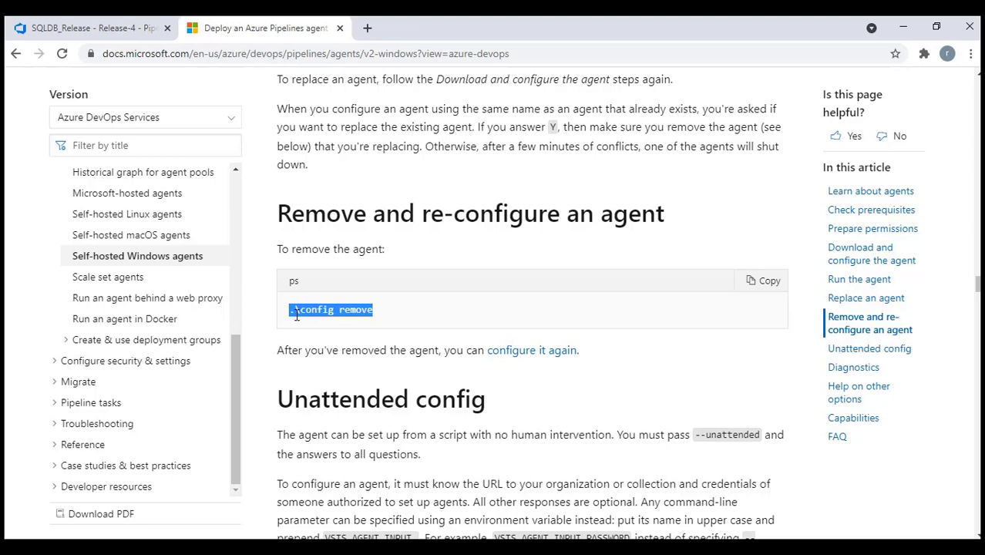
{"action": "key", "text": "alt+Tab"}
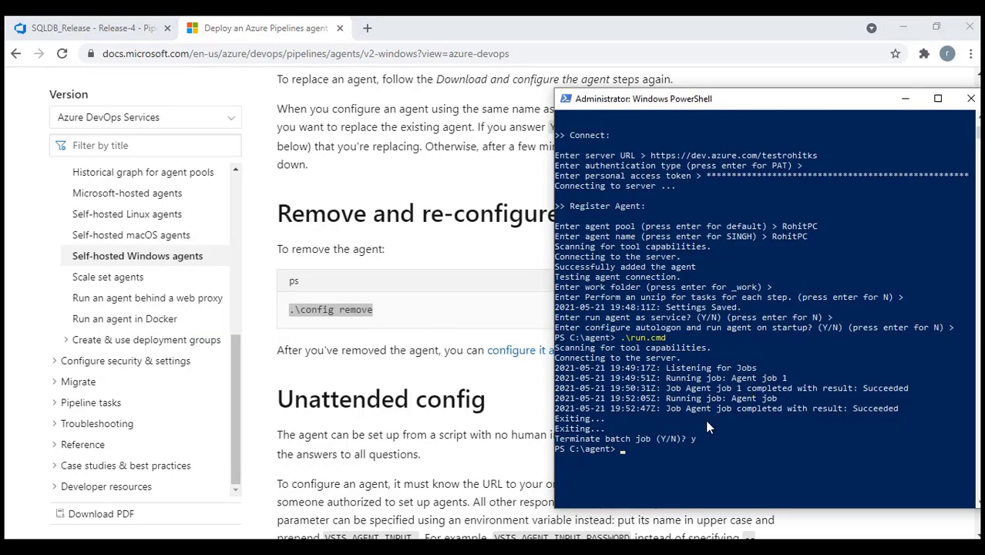
Run .\config remove in PowerShell and select the saved access token line in Notepad++
{"action": "right_click", "coordinate": [639, 450]}
{"action": "key", "text": "Return"}
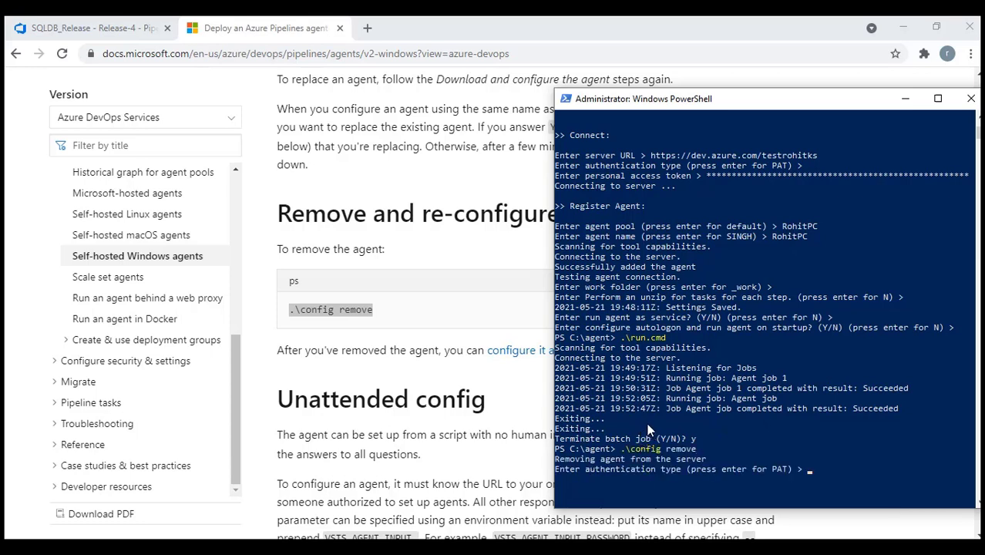
{"action": "key", "text": "alt+Tab"}
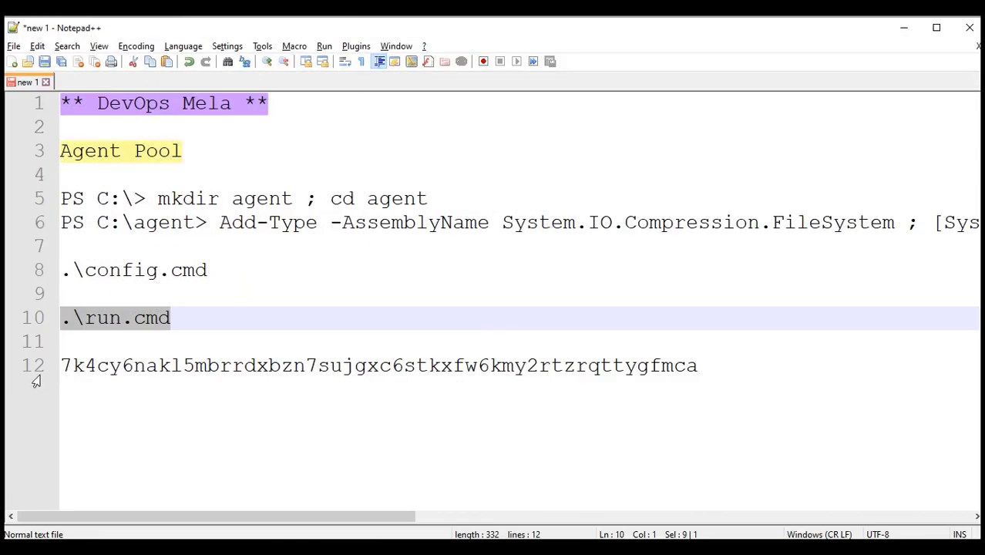
{"action": "left_click", "coordinate": [65, 365]}
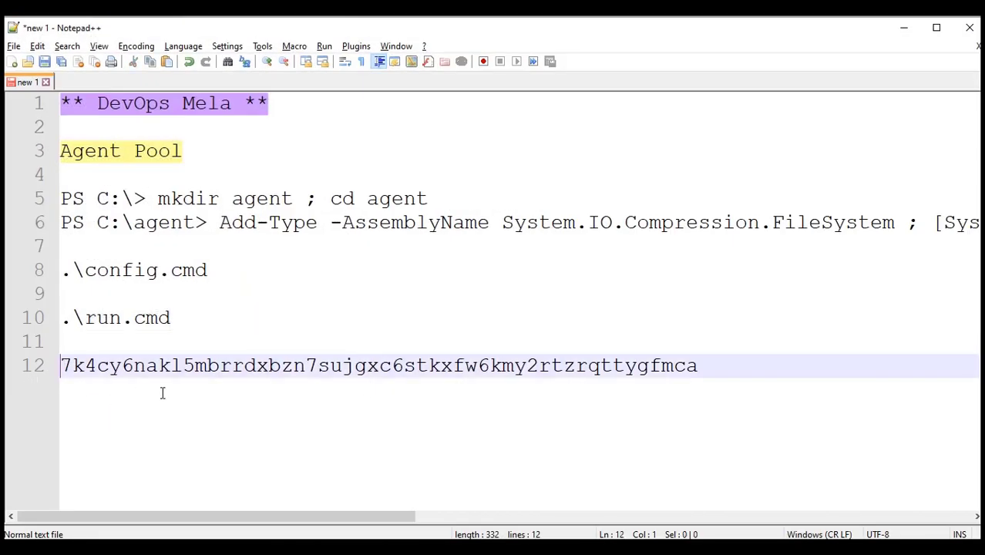
{"action": "key", "text": "shift+End"}
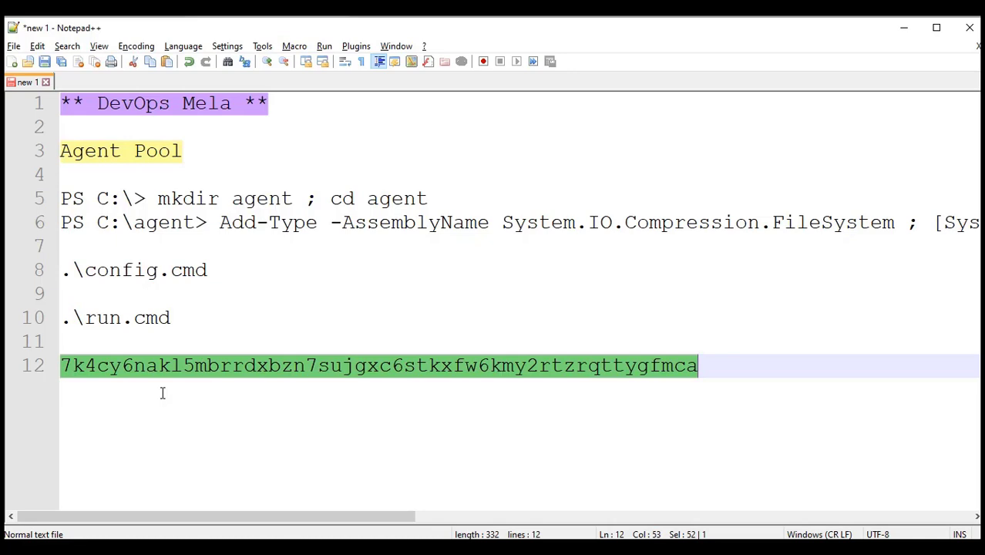
Choose PAT authentication and paste the personal access token at the agent removal prompt
{"action": "key", "text": "alt+Tab"}
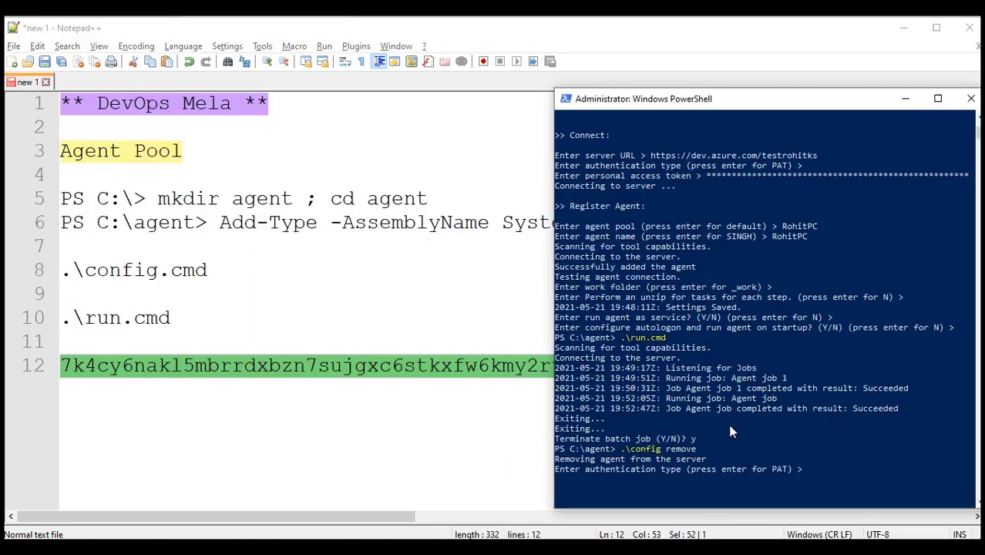
{"action": "right_click", "coordinate": [729, 423]}
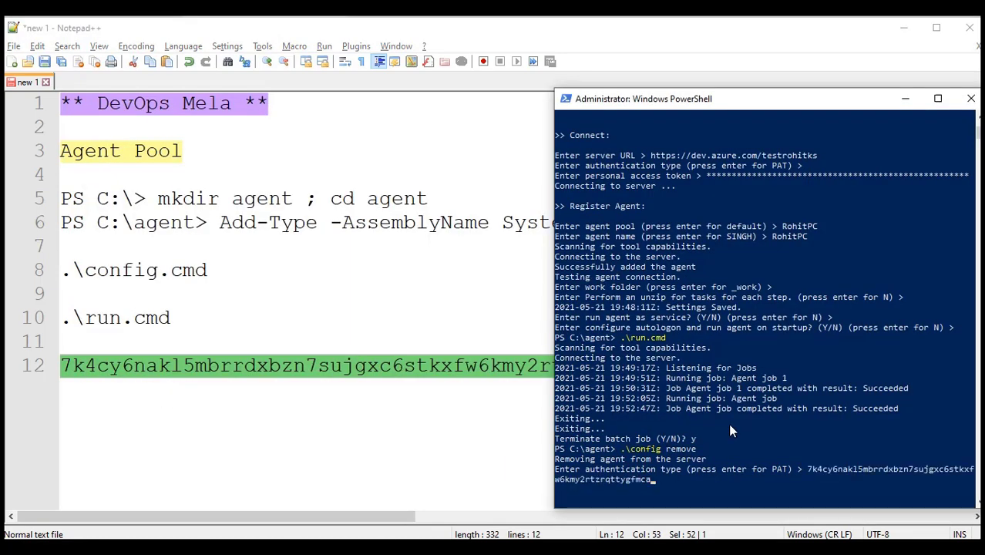
{"action": "key", "text": "Return"}
{"action": "key", "text": "Return"}
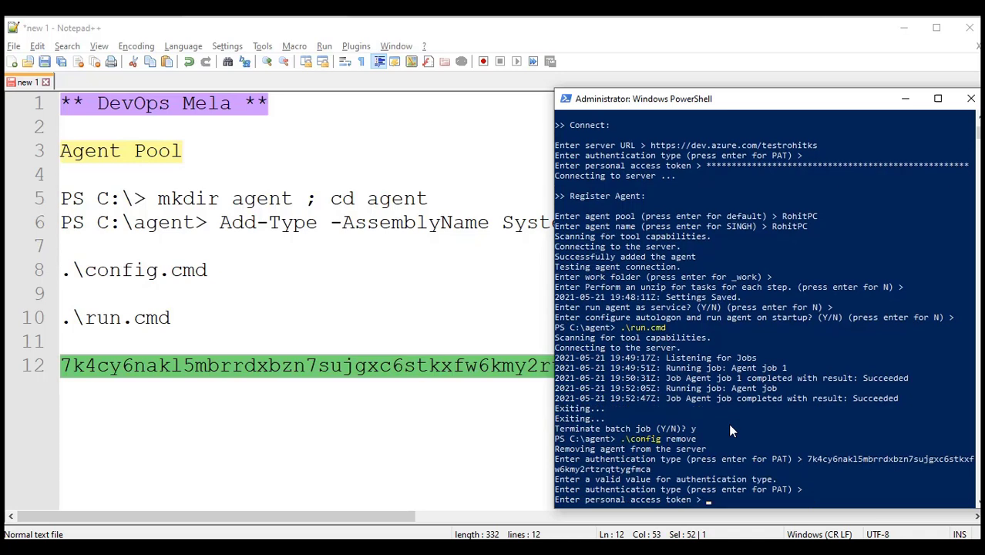
{"action": "right_click", "coordinate": [729, 423]}
{"action": "key", "text": "Return"}
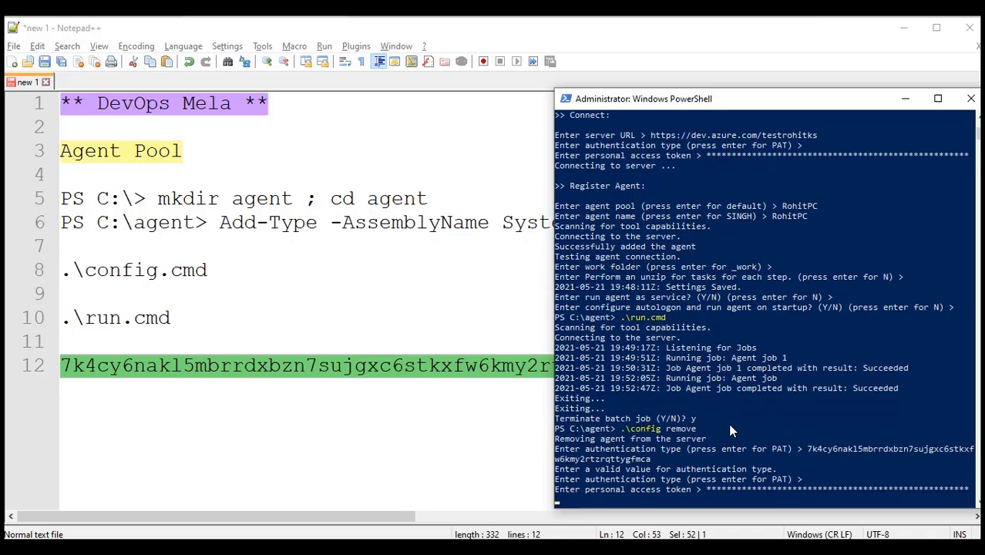